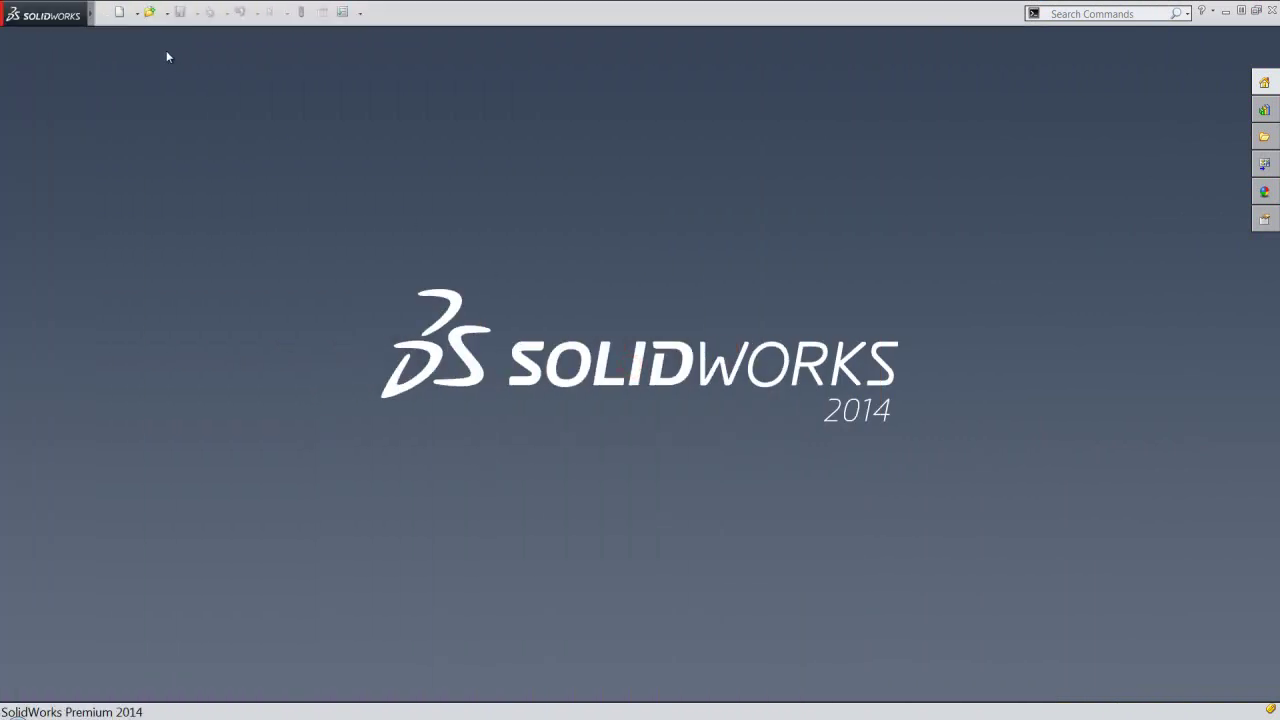
# Create a new part document, Part1, from the custom IPS part template.
pyautogui.click(121, 13)
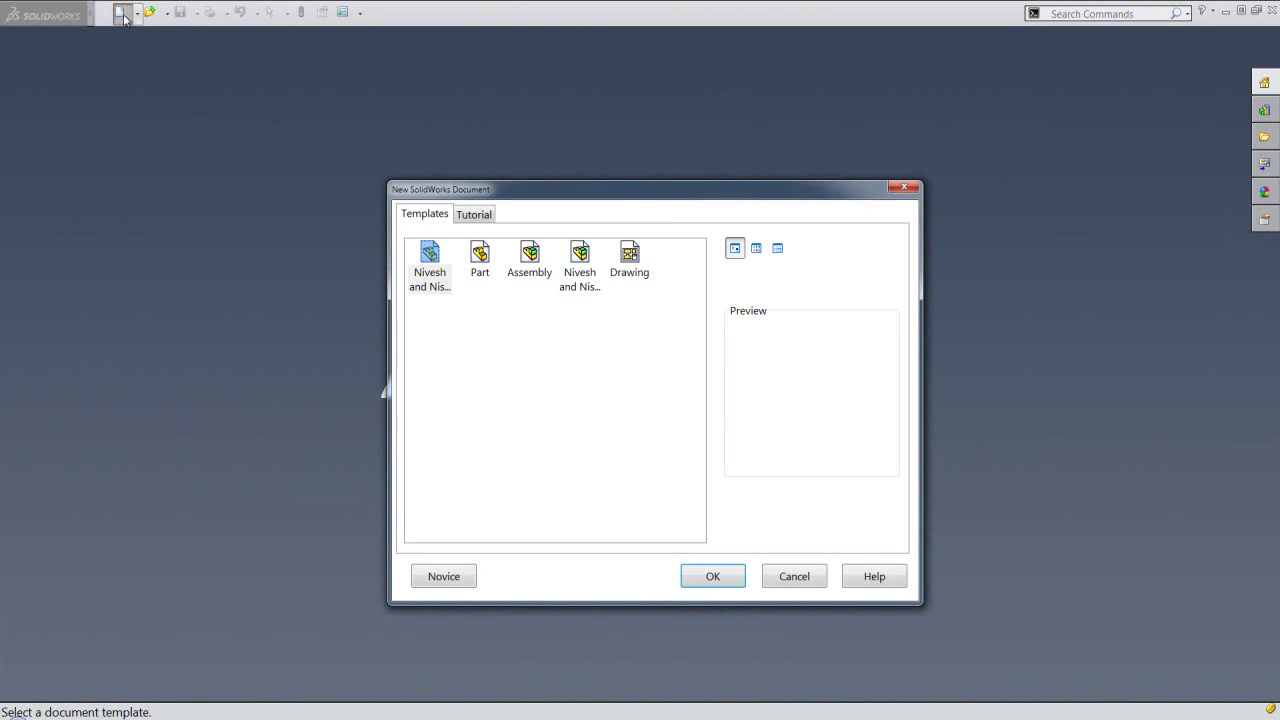
pyautogui.click(424, 270)
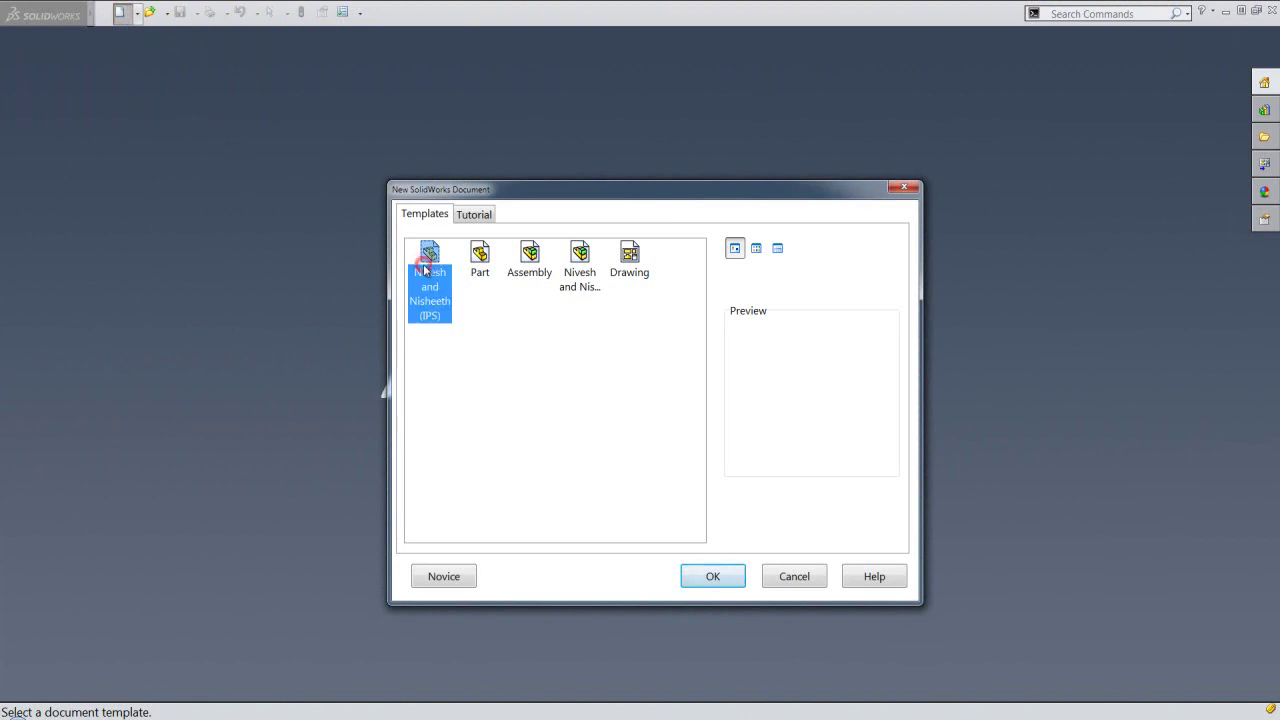
pyautogui.click(720, 576)
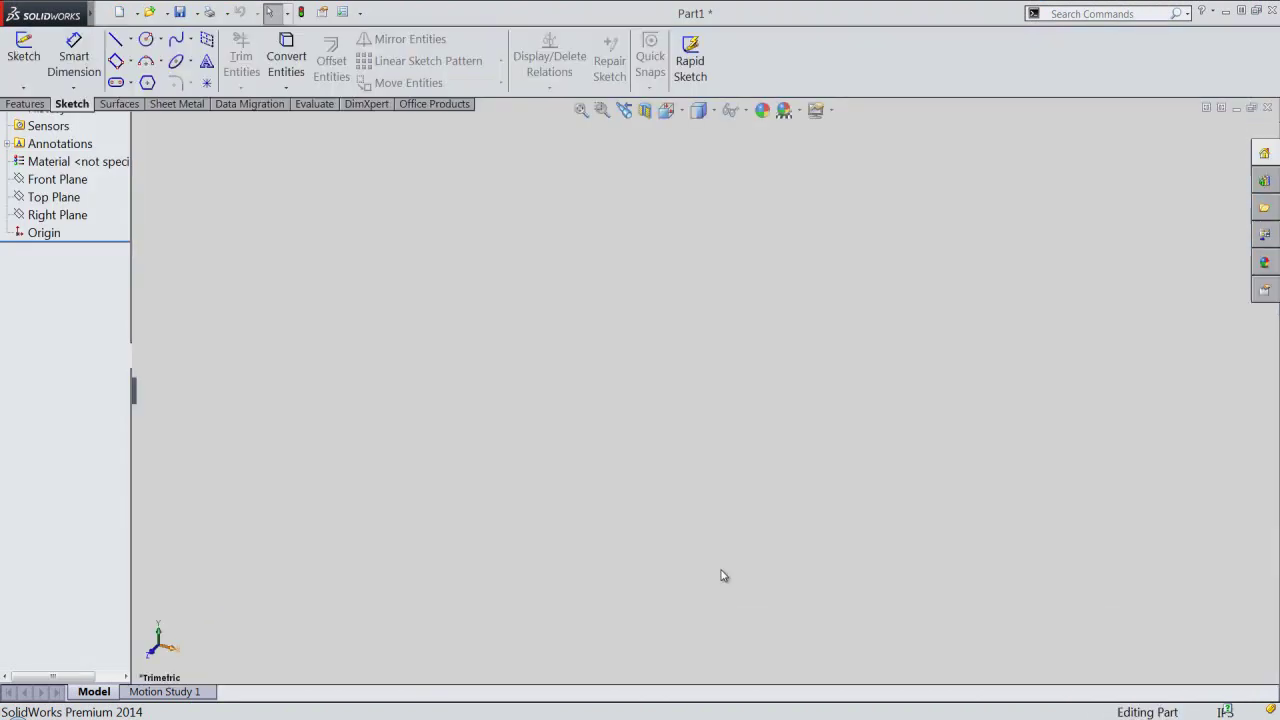
pyautogui.click(446, 270)
pyautogui.click(25, 104)
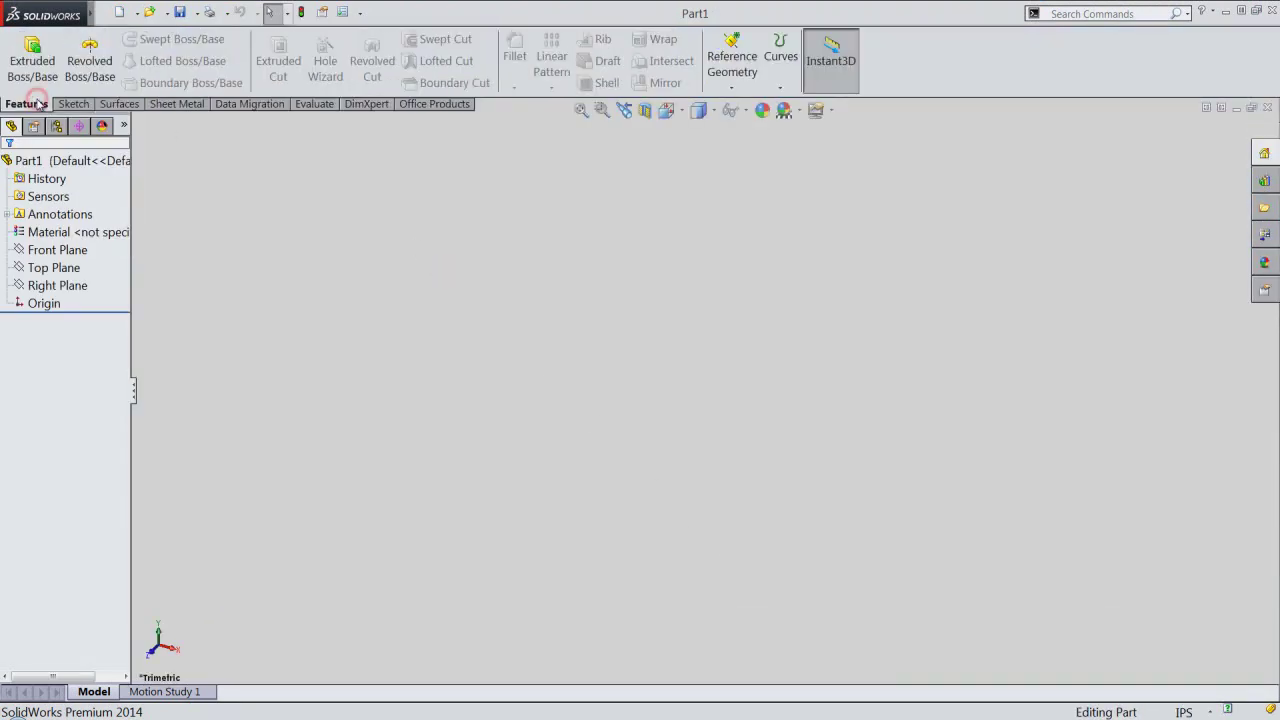
# Start a revolve sketch on the Front Plane with an infinite vertical centerline through the origin.
pyautogui.click(89, 68)
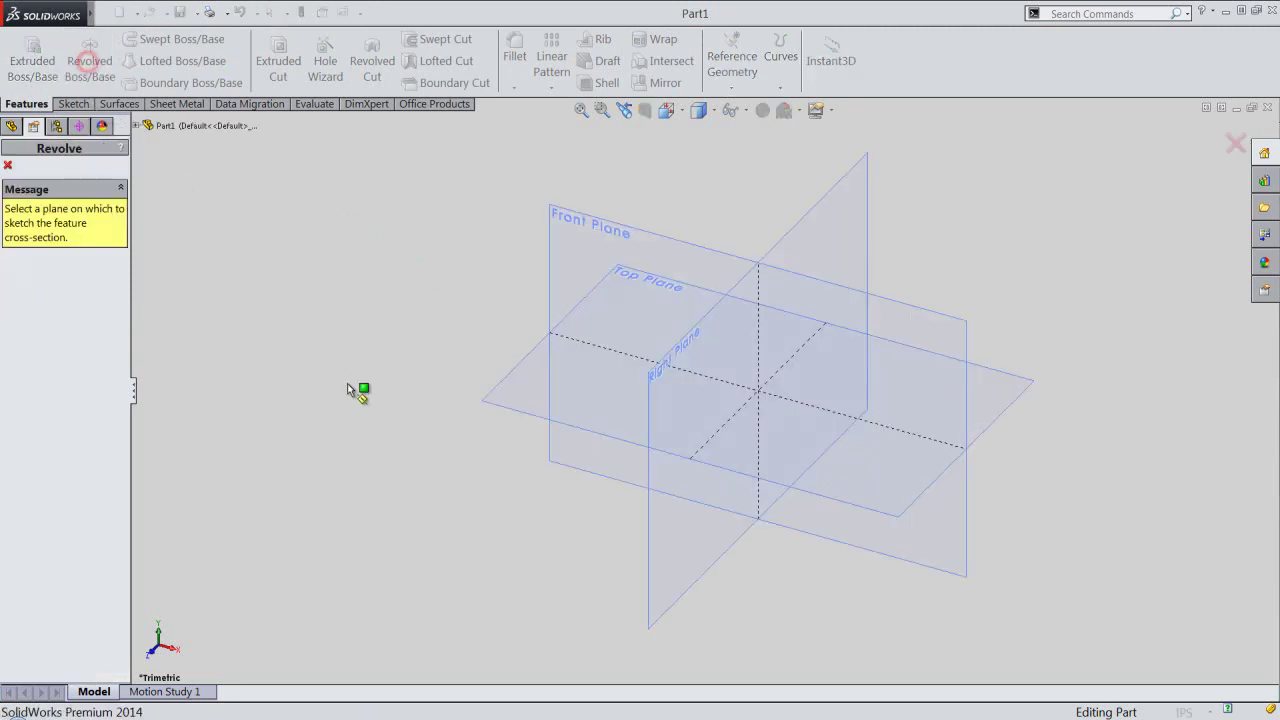
pyautogui.click(553, 296)
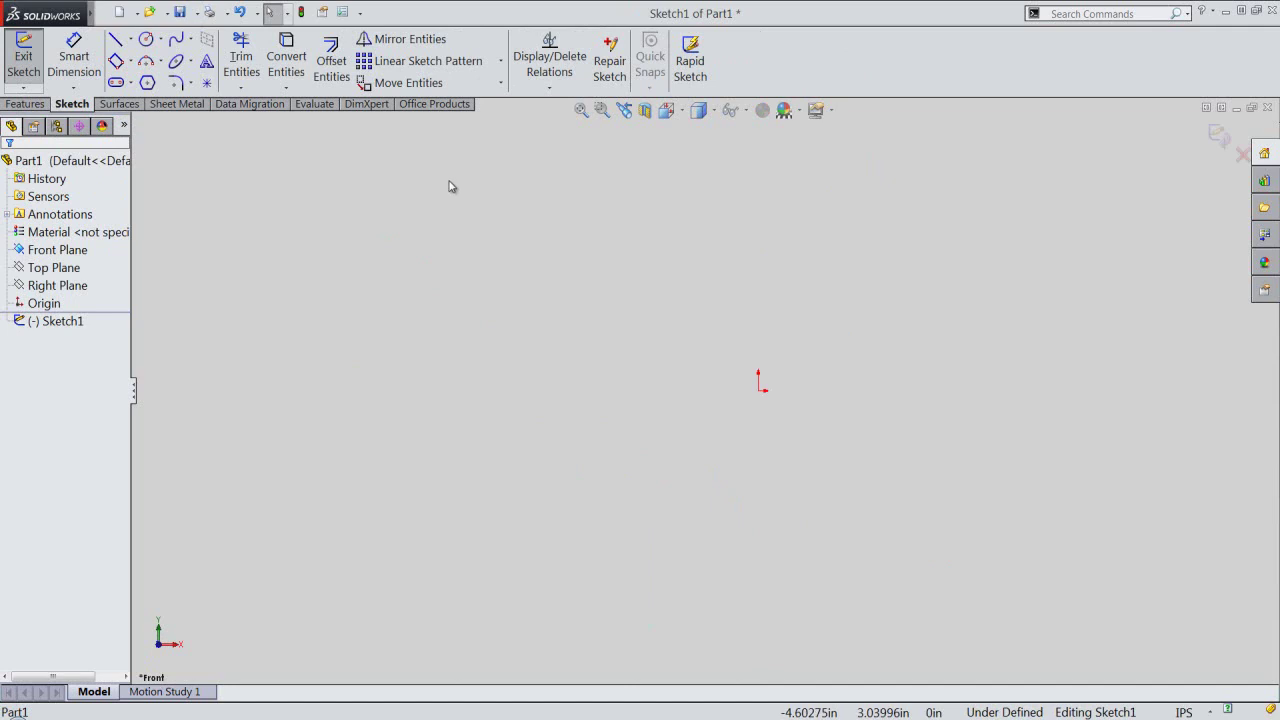
pyautogui.rightClick(449, 184)
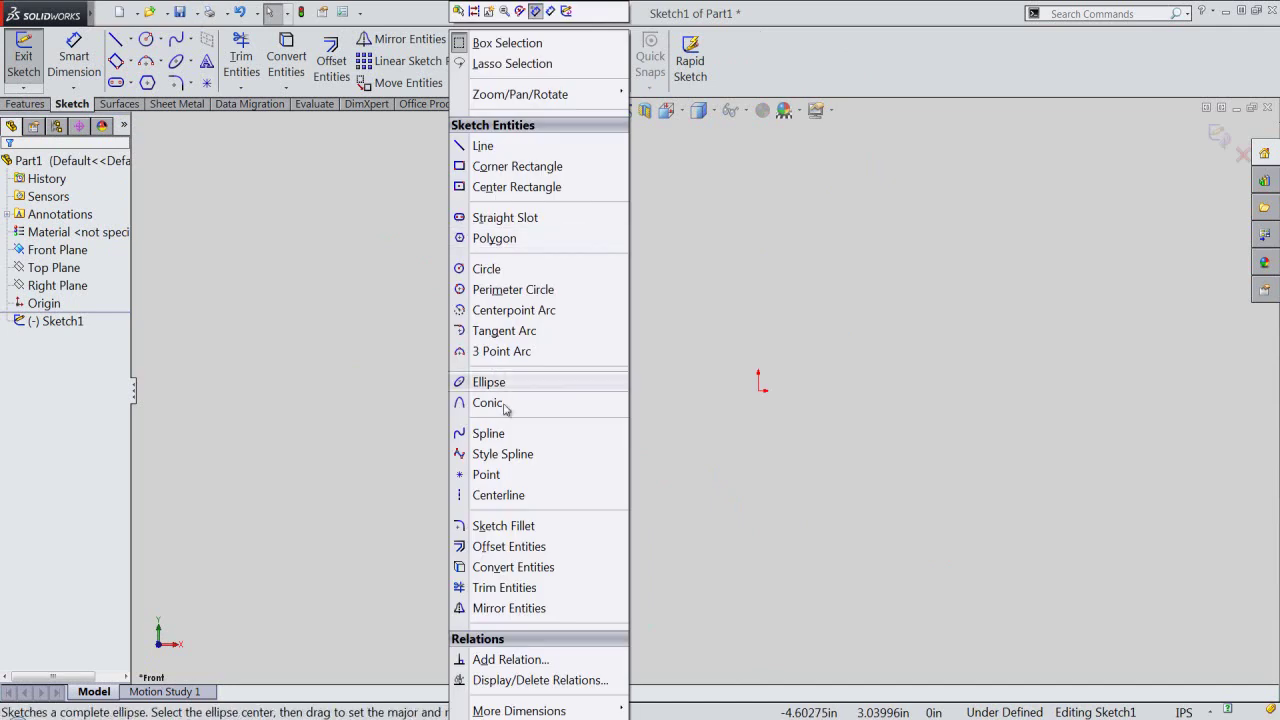
pyautogui.click(529, 495)
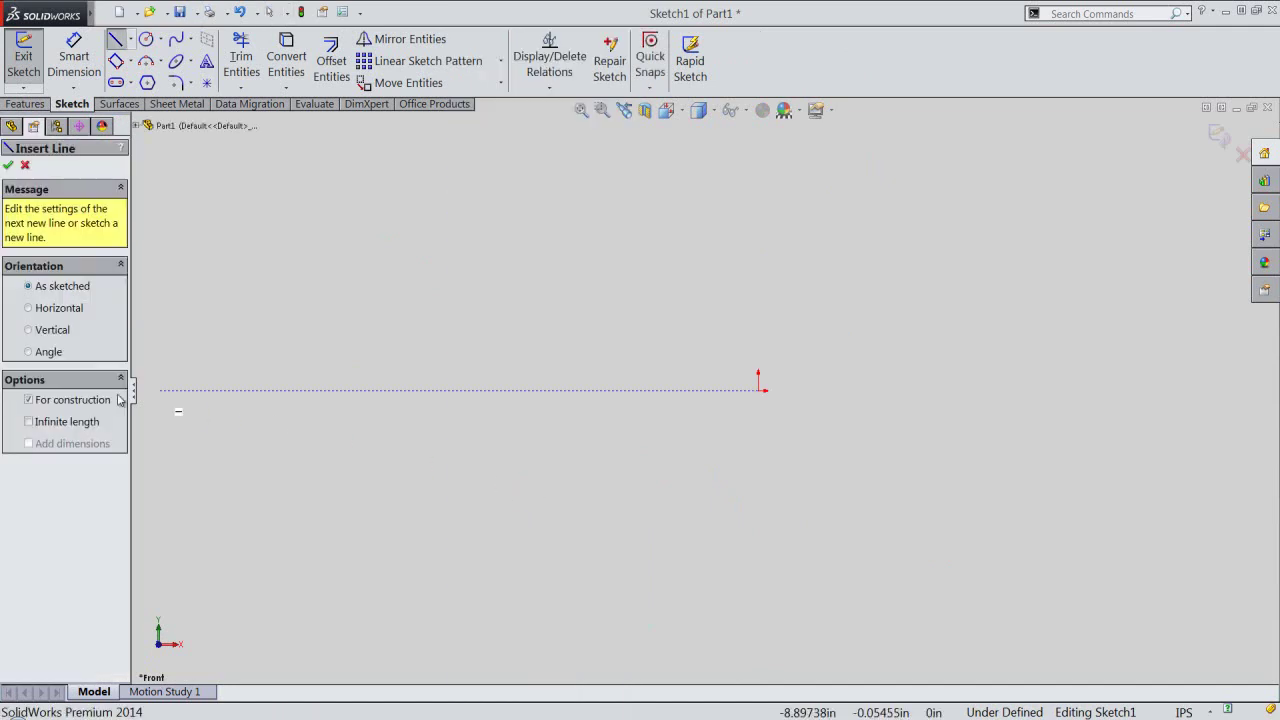
pyautogui.click(30, 423)
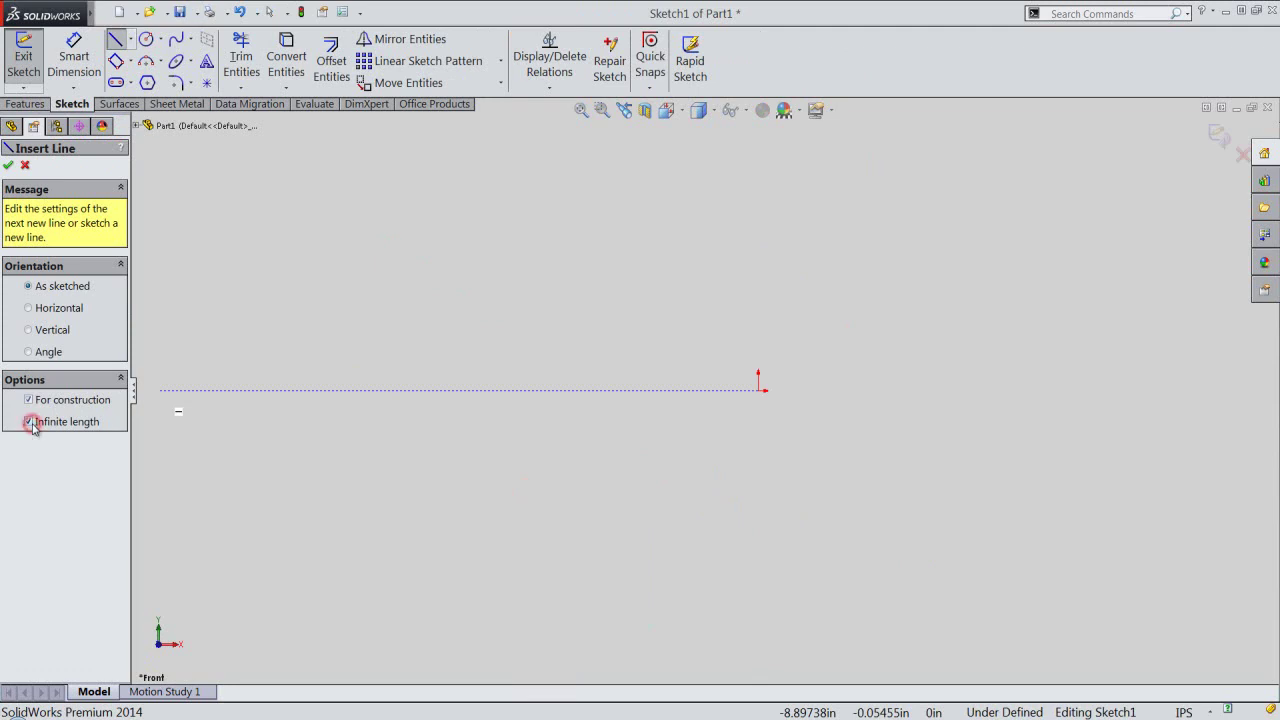
pyautogui.click(30, 331)
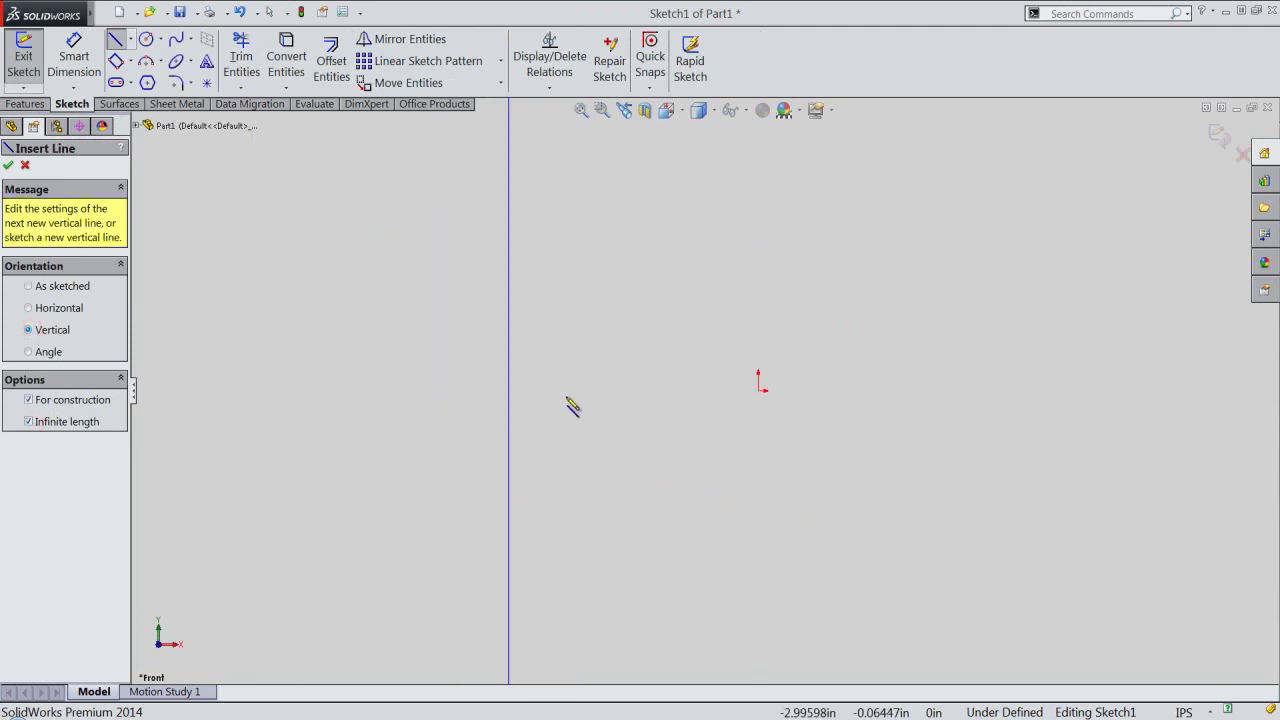
pyautogui.click(760, 392)
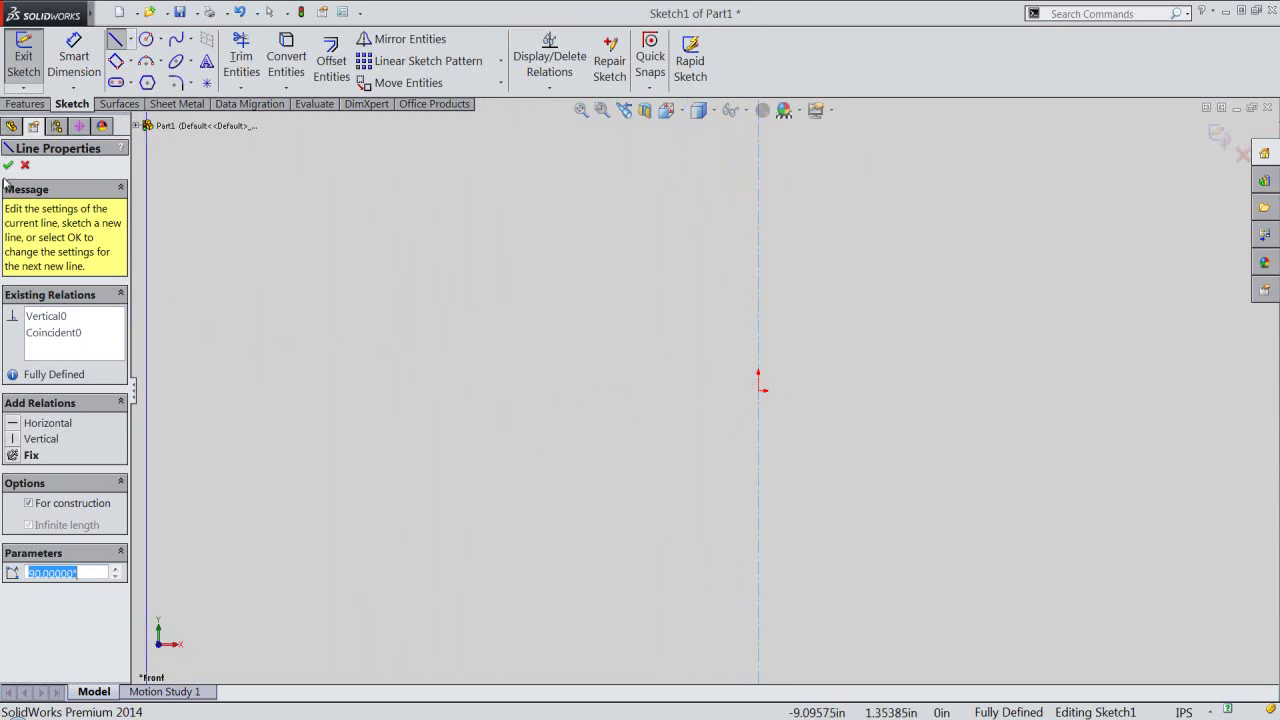
# Add an infinite horizontal centerline through the origin.
pyautogui.click(7, 168)
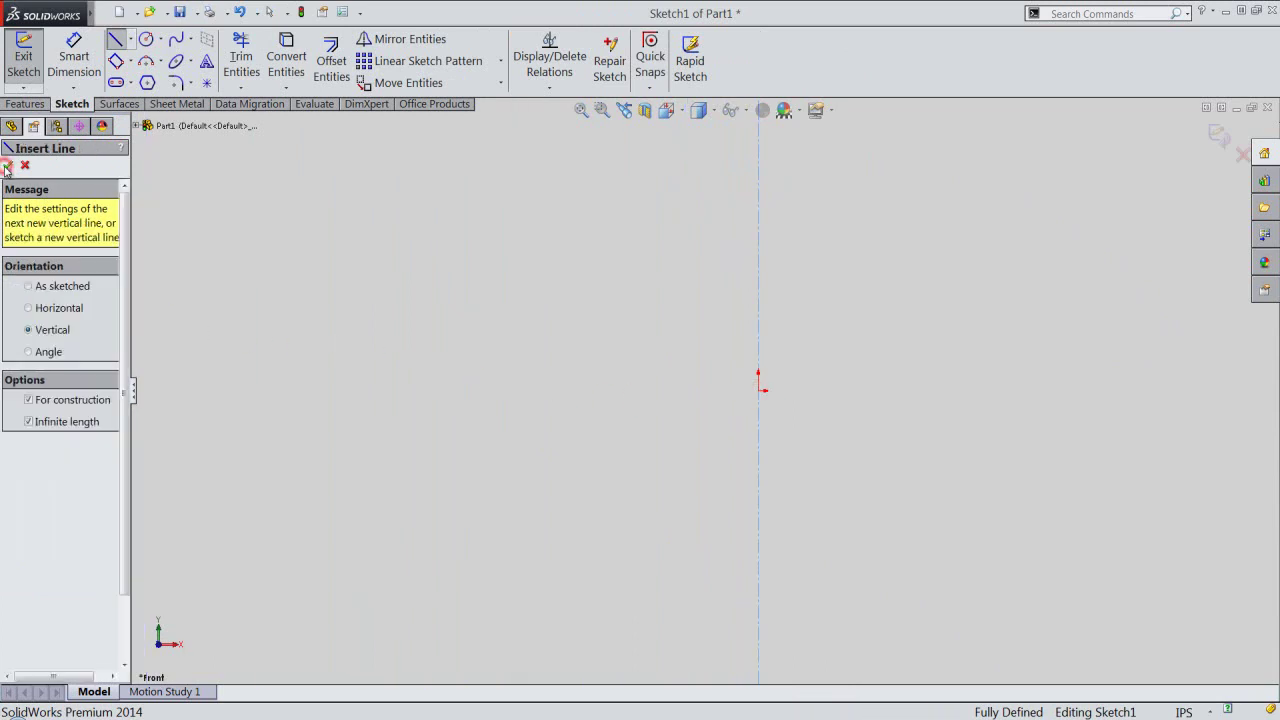
pyautogui.click(29, 310)
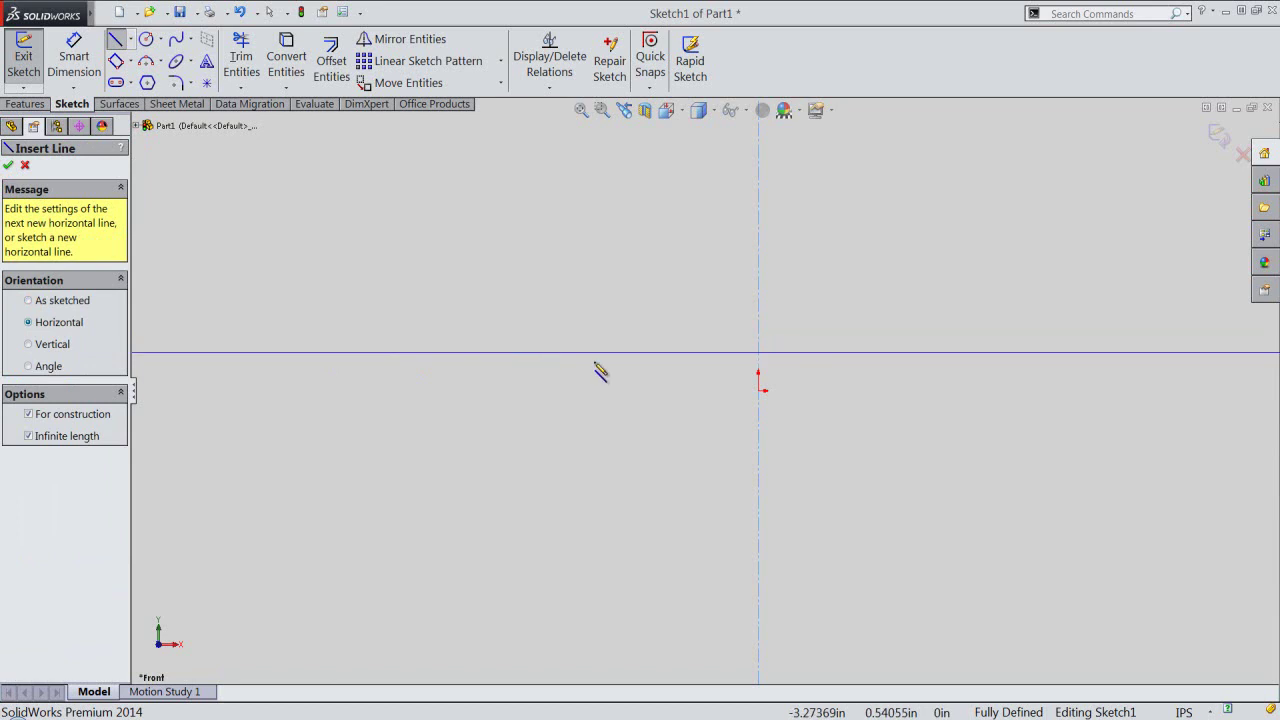
pyautogui.click(758, 390)
pyautogui.rightClick(688, 323)
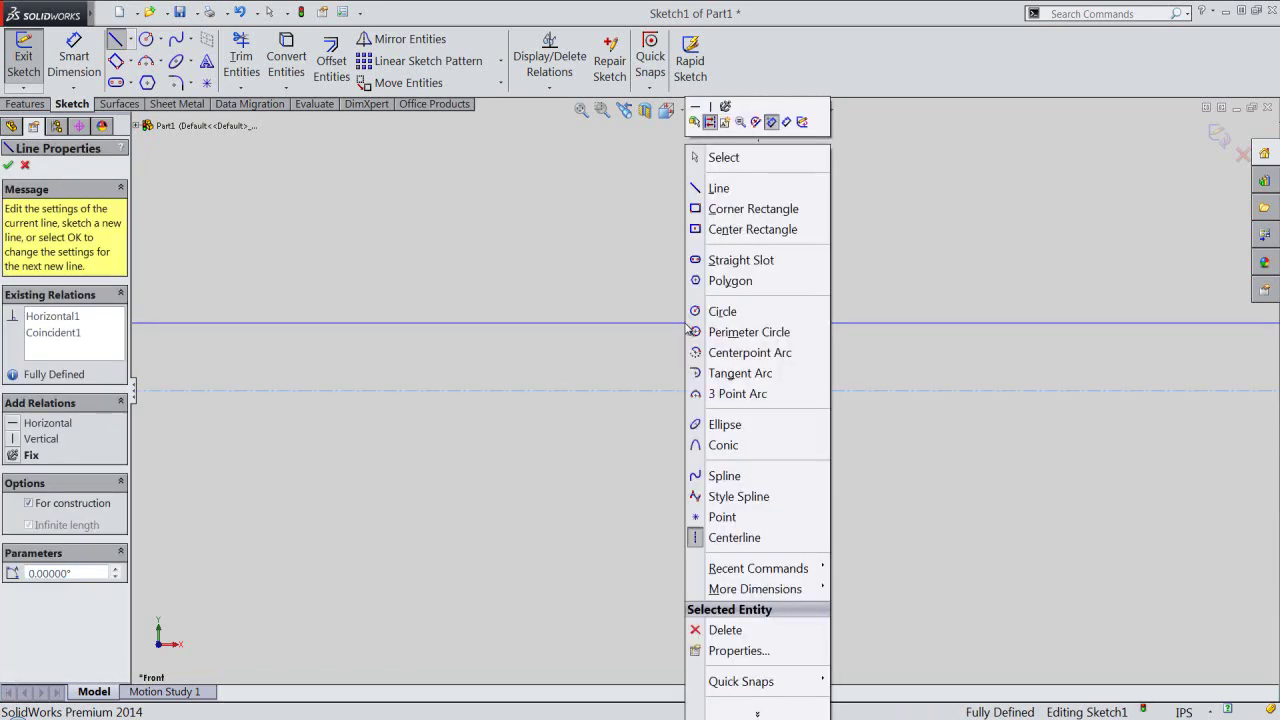
pyautogui.click(701, 188)
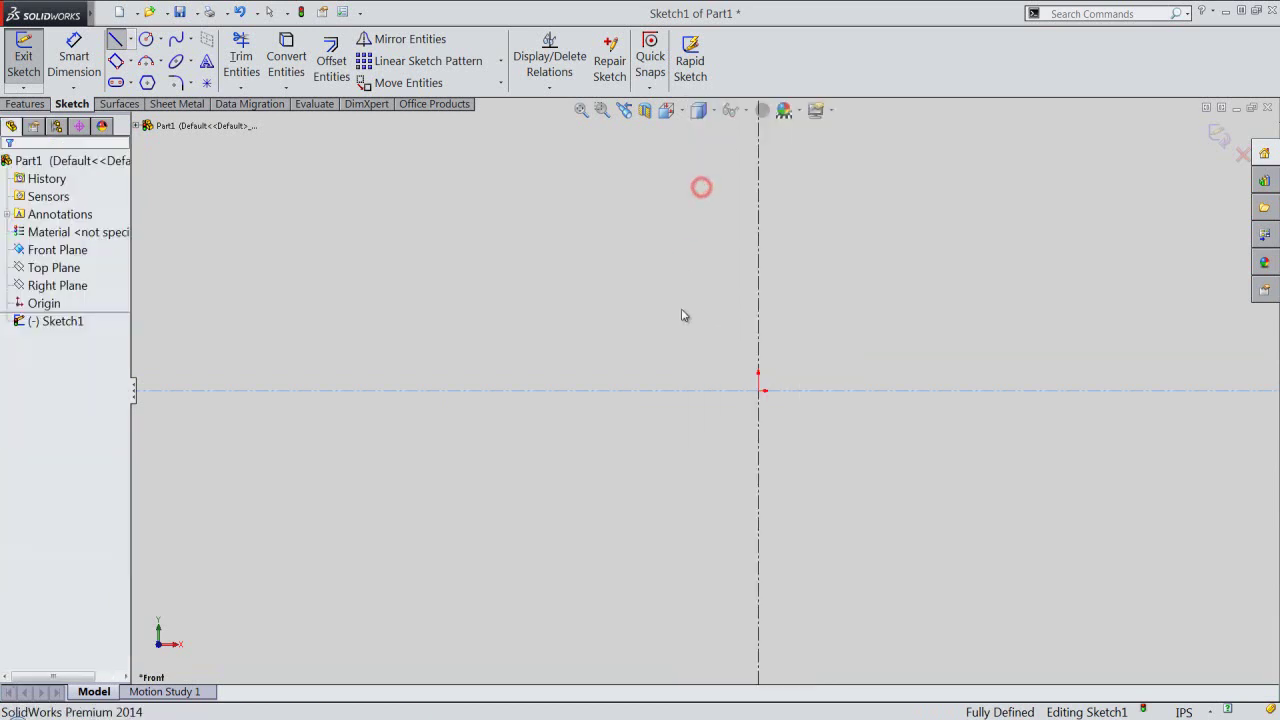
# Draw a 1.6563 in line rightward from the origin along the horizontal axis.
pyautogui.click(759, 390)
pyautogui.write('1.6563')
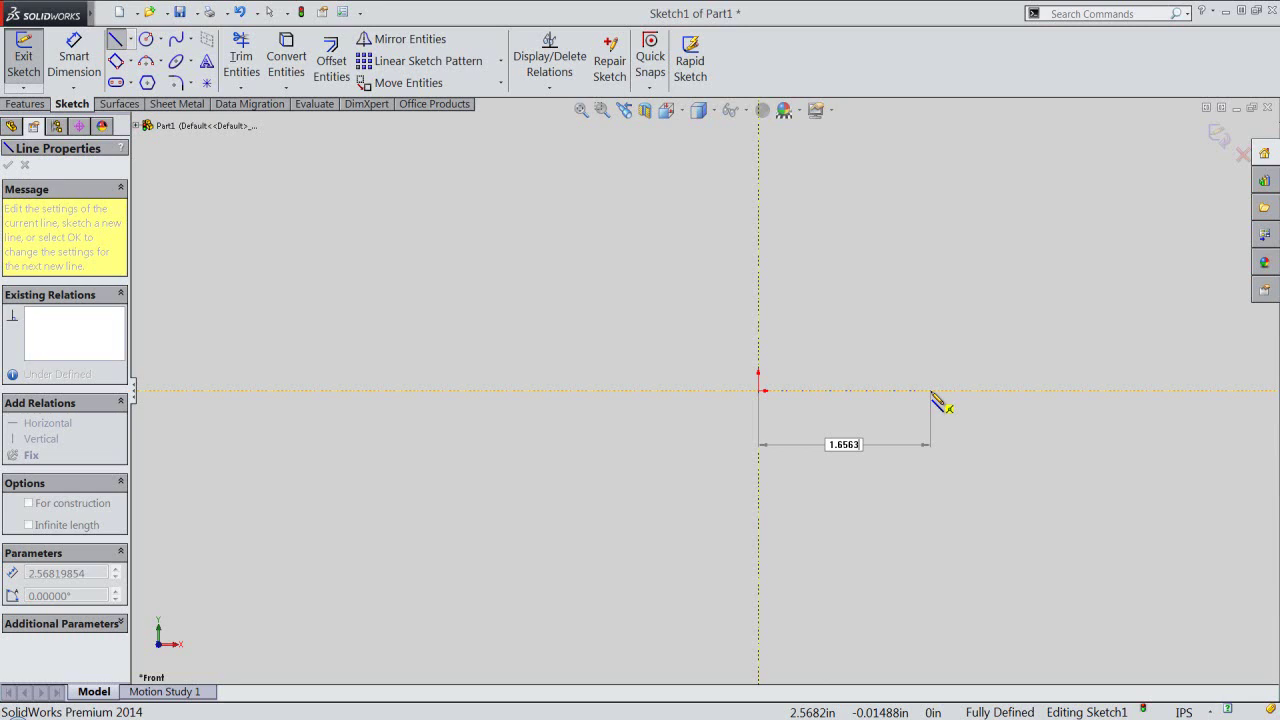
pyautogui.press('Return')
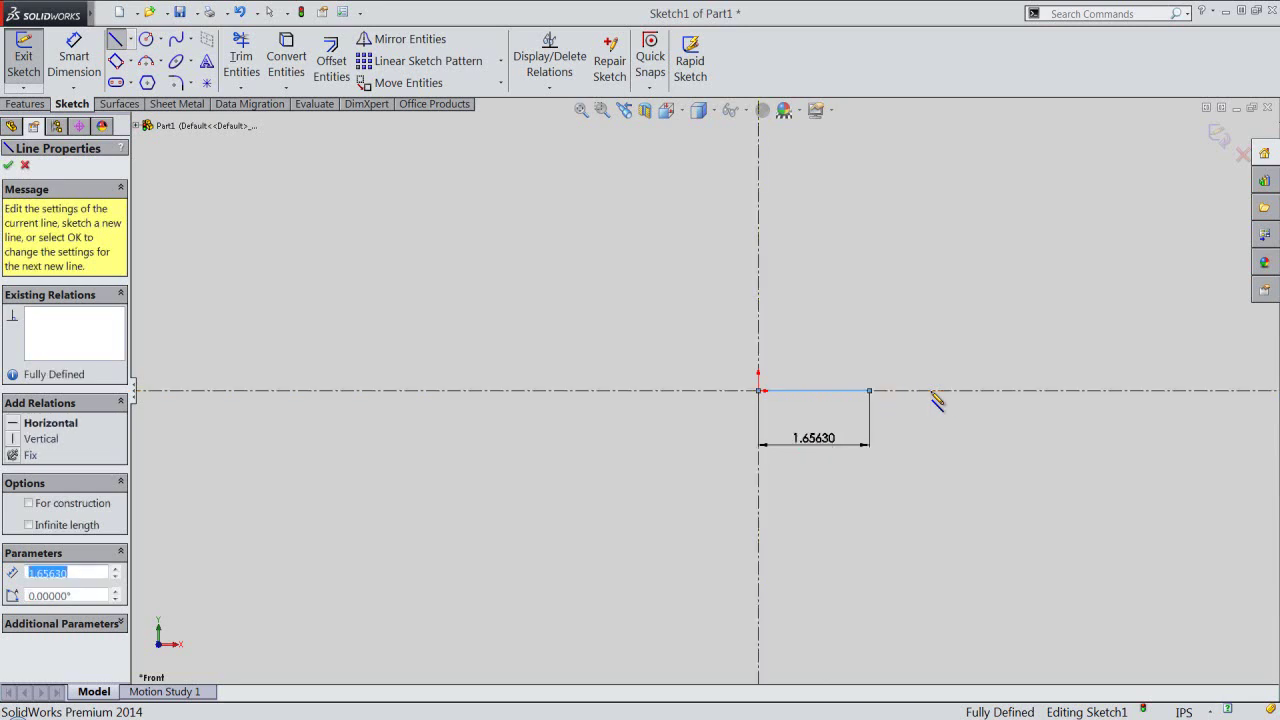
pyautogui.press('Escape')
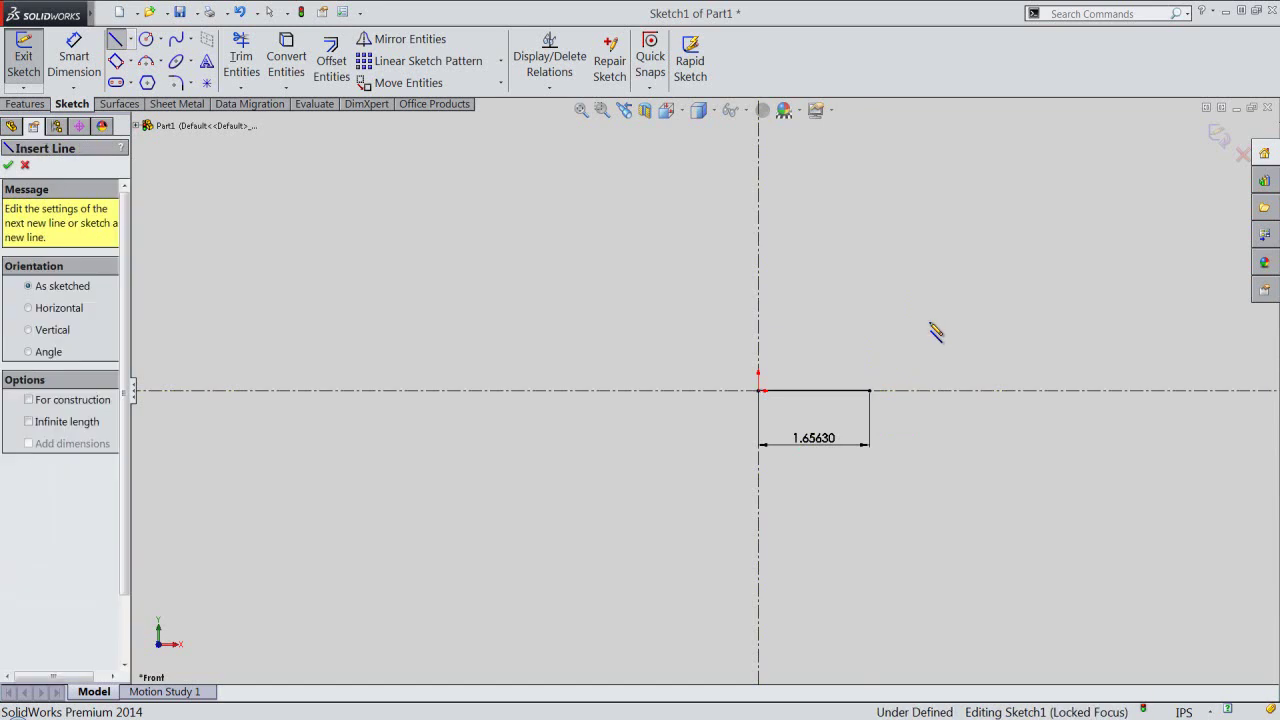
# Draw a 2.125 in horizontal line from the vertical axis above the first line.
pyautogui.click(760, 330)
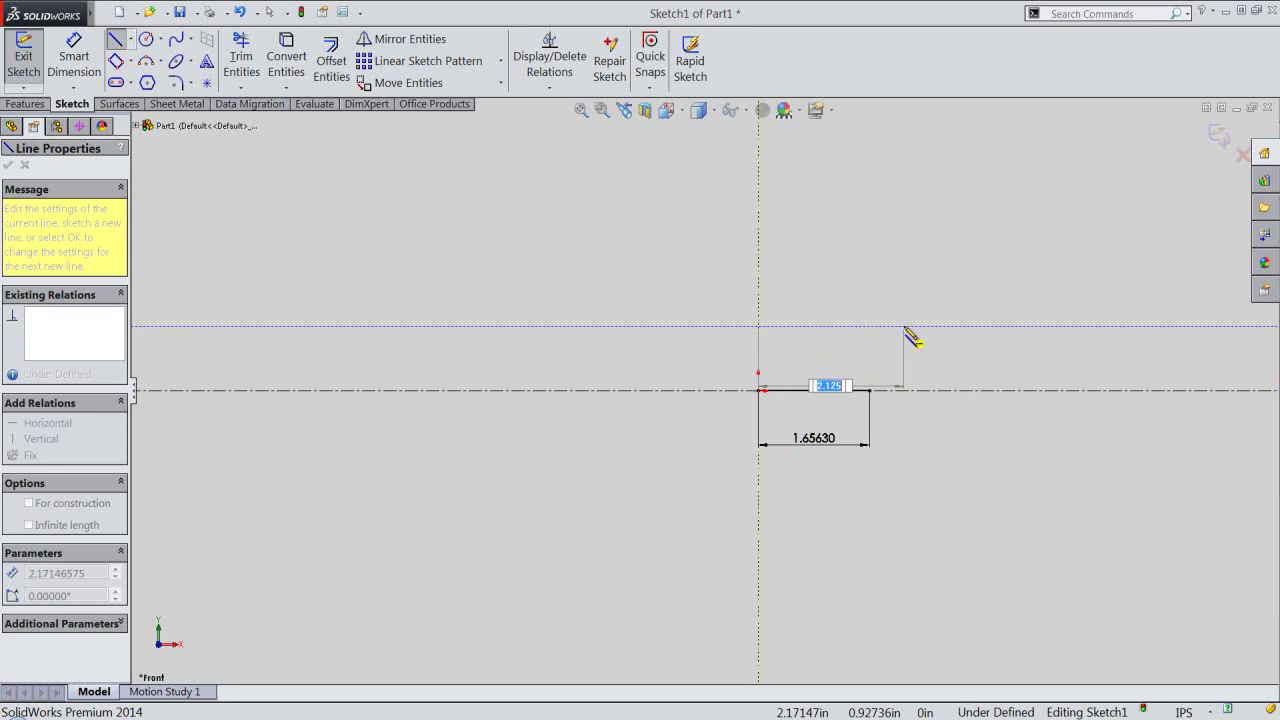
pyautogui.click(901, 326)
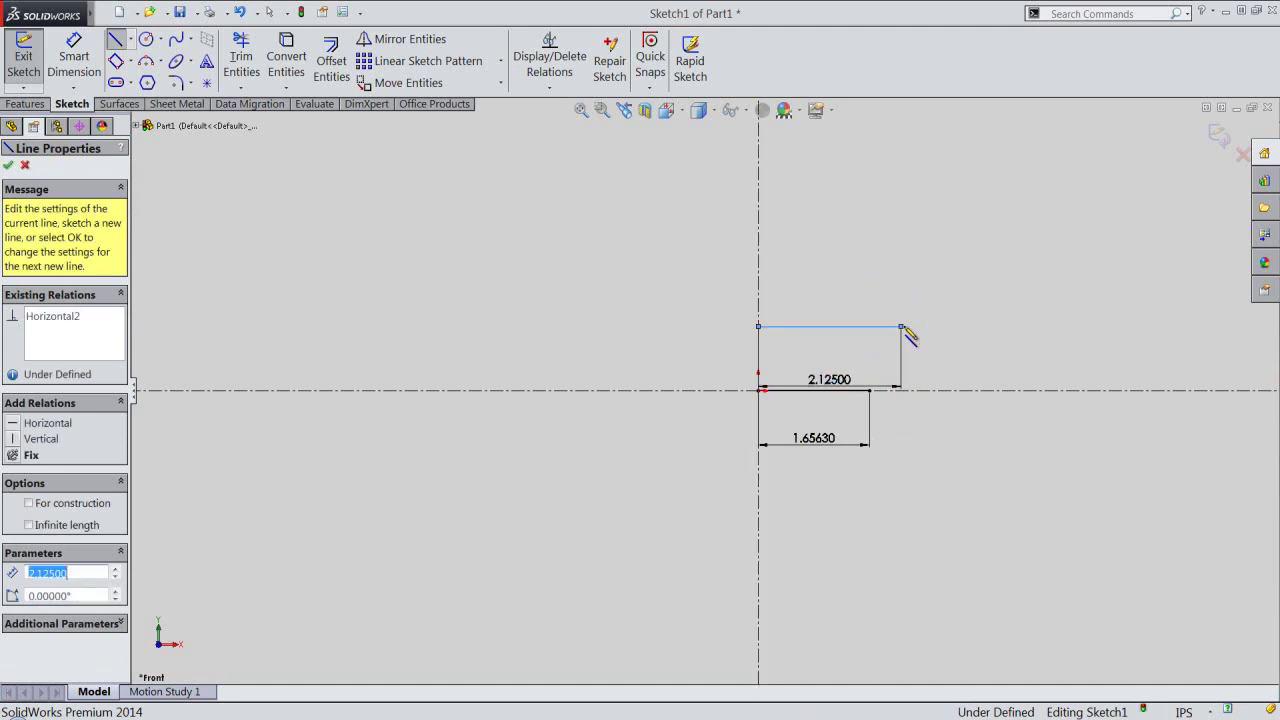
pyautogui.click(928, 254)
pyautogui.press('Escape')
pyautogui.rightClick(860, 202)
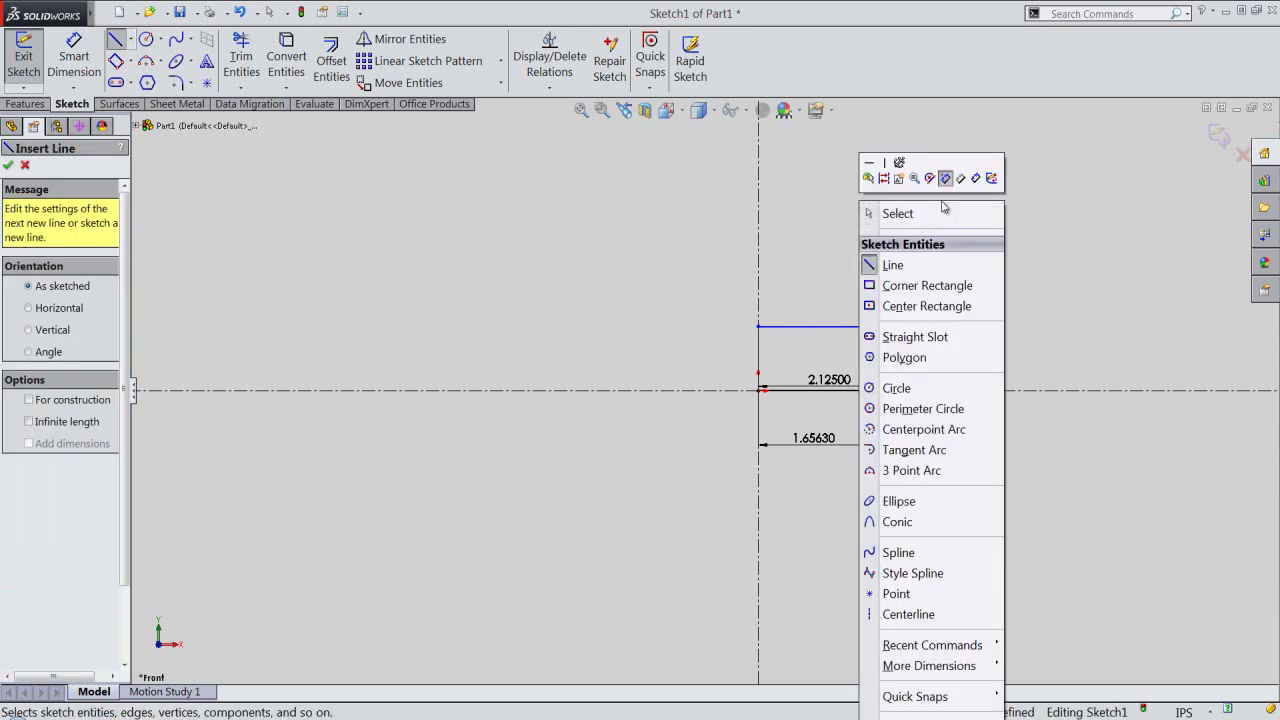
pyautogui.click(976, 179)
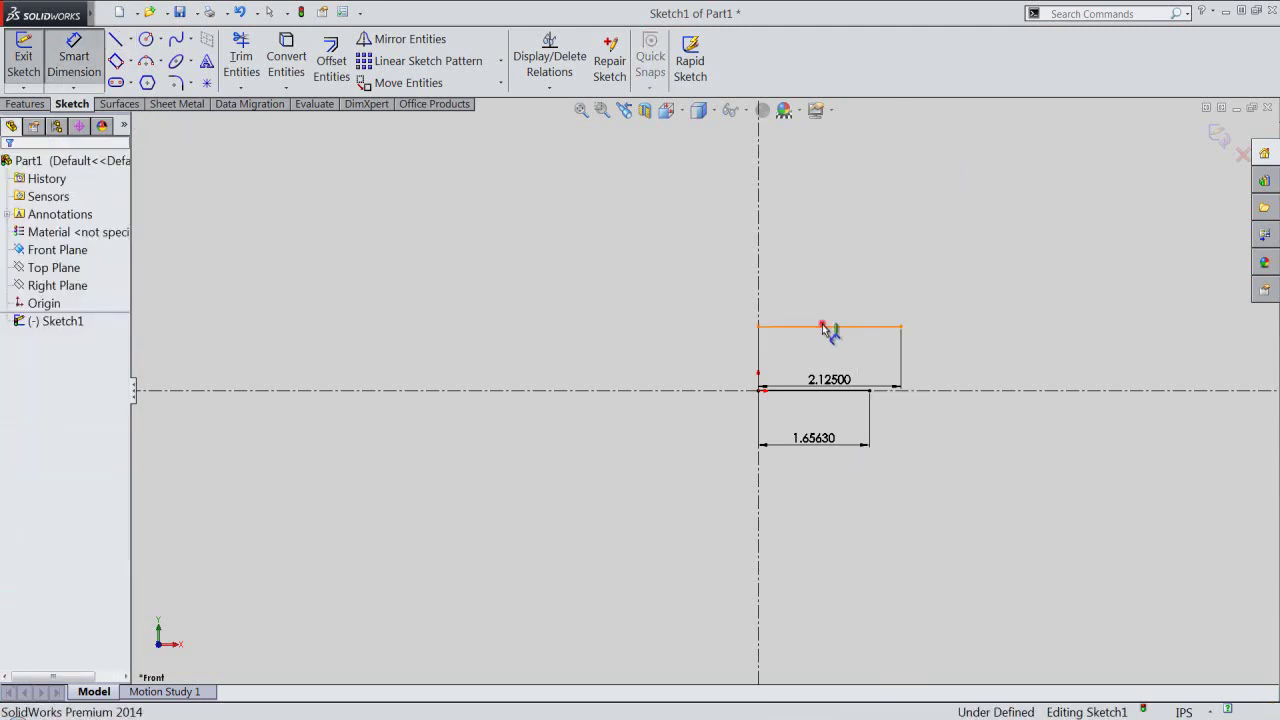
# Dimension the vertical gap between the two horizontal lines as 0.3125 in.
pyautogui.click(823, 327)
pyautogui.click(800, 389)
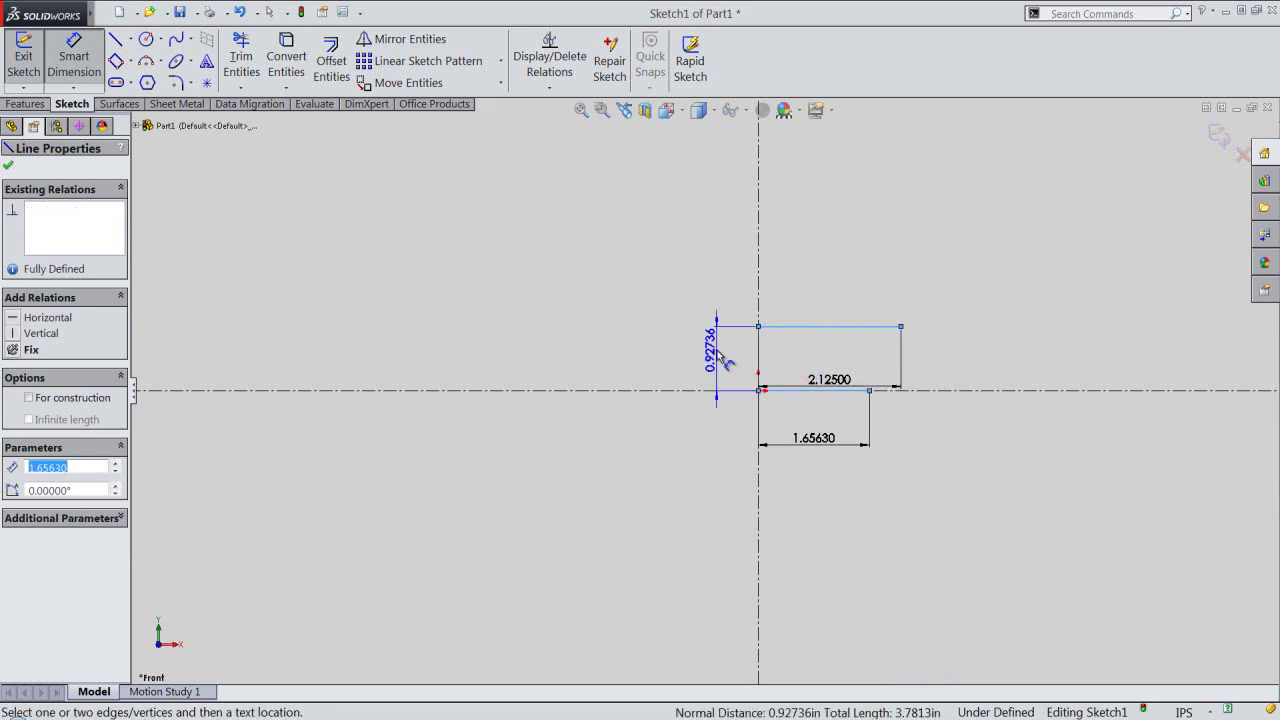
pyautogui.click(725, 361)
pyautogui.write('.3125')
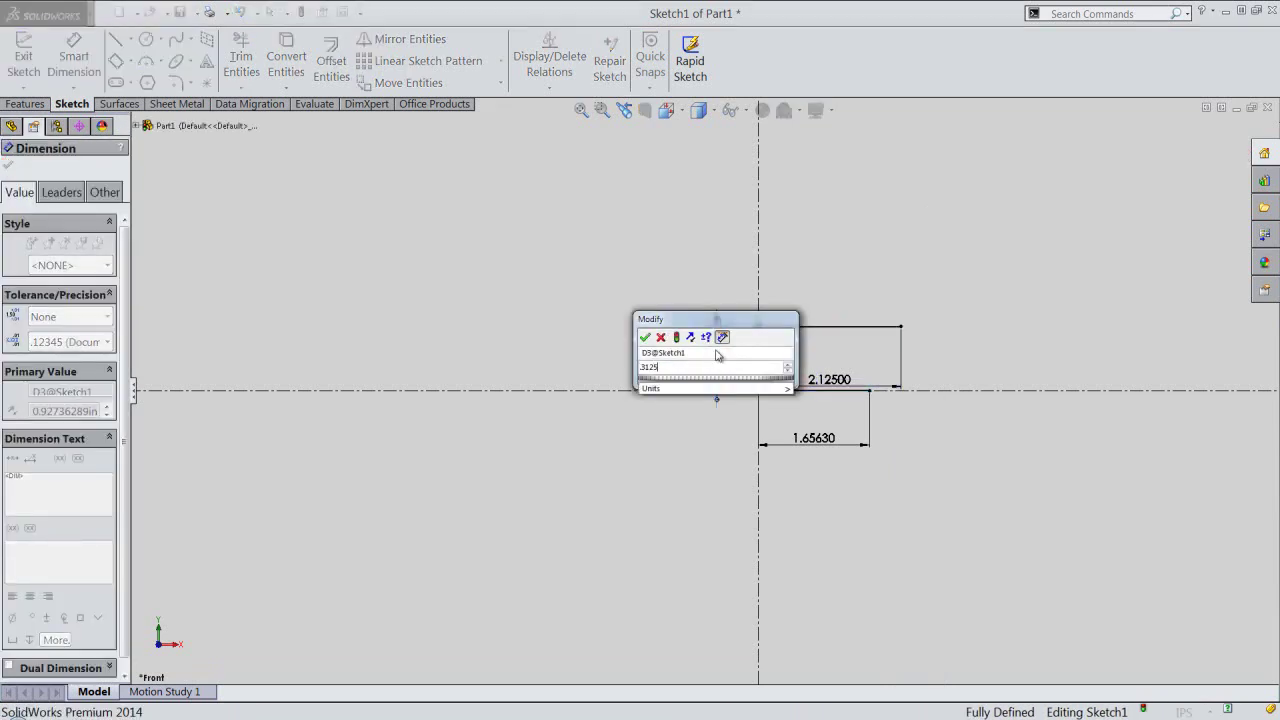
pyautogui.press('Return')
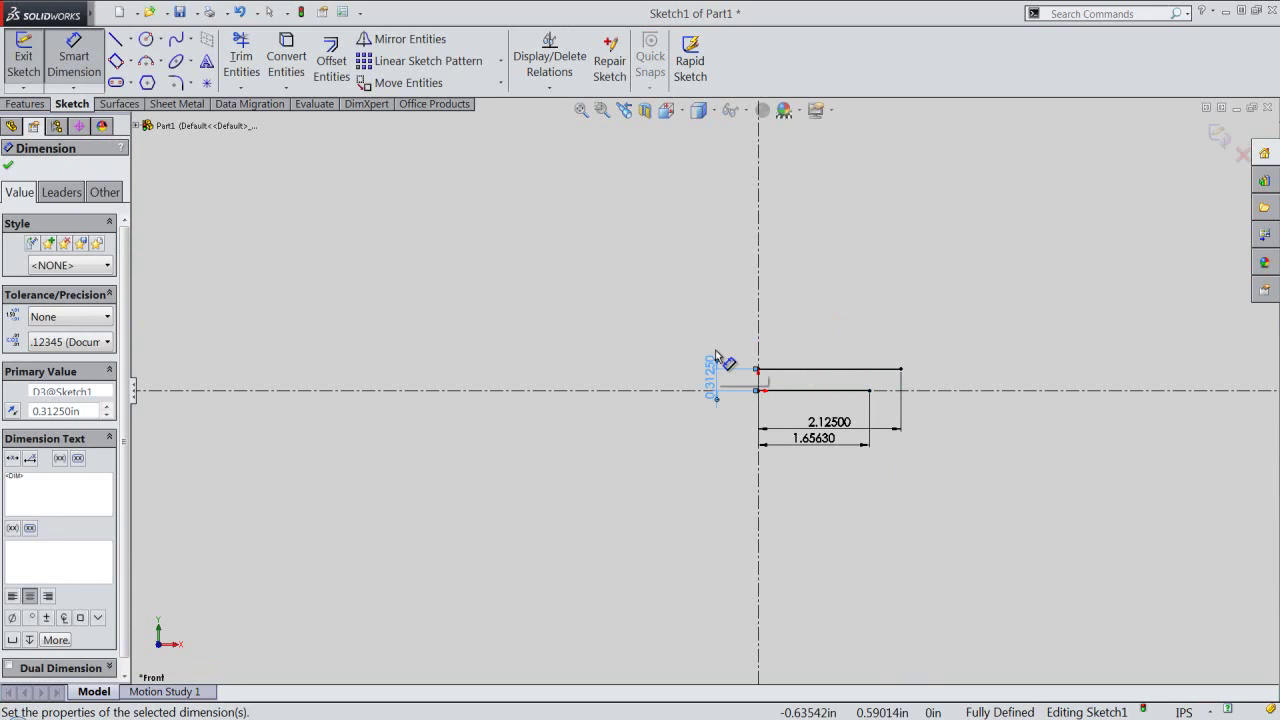
# Convert the upper horizontal line to construction geometry.
pyautogui.rightClick(815, 328)
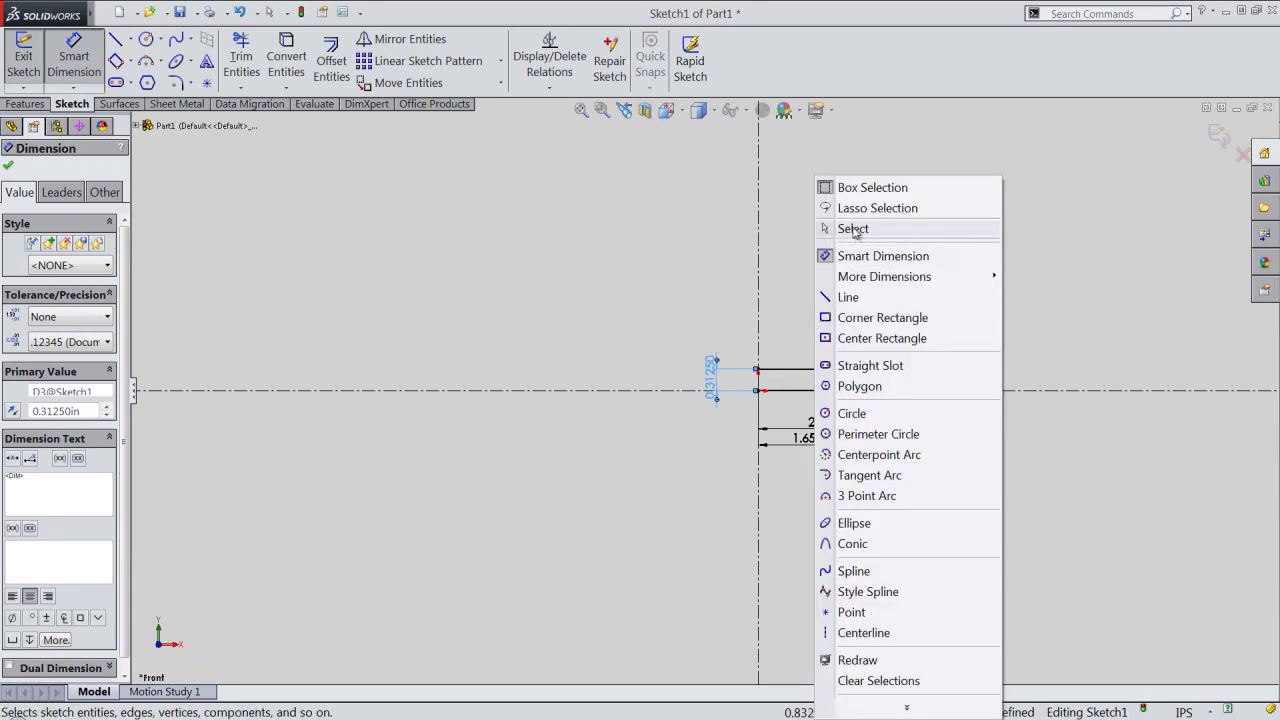
pyautogui.click(852, 228)
pyautogui.click(581, 110)
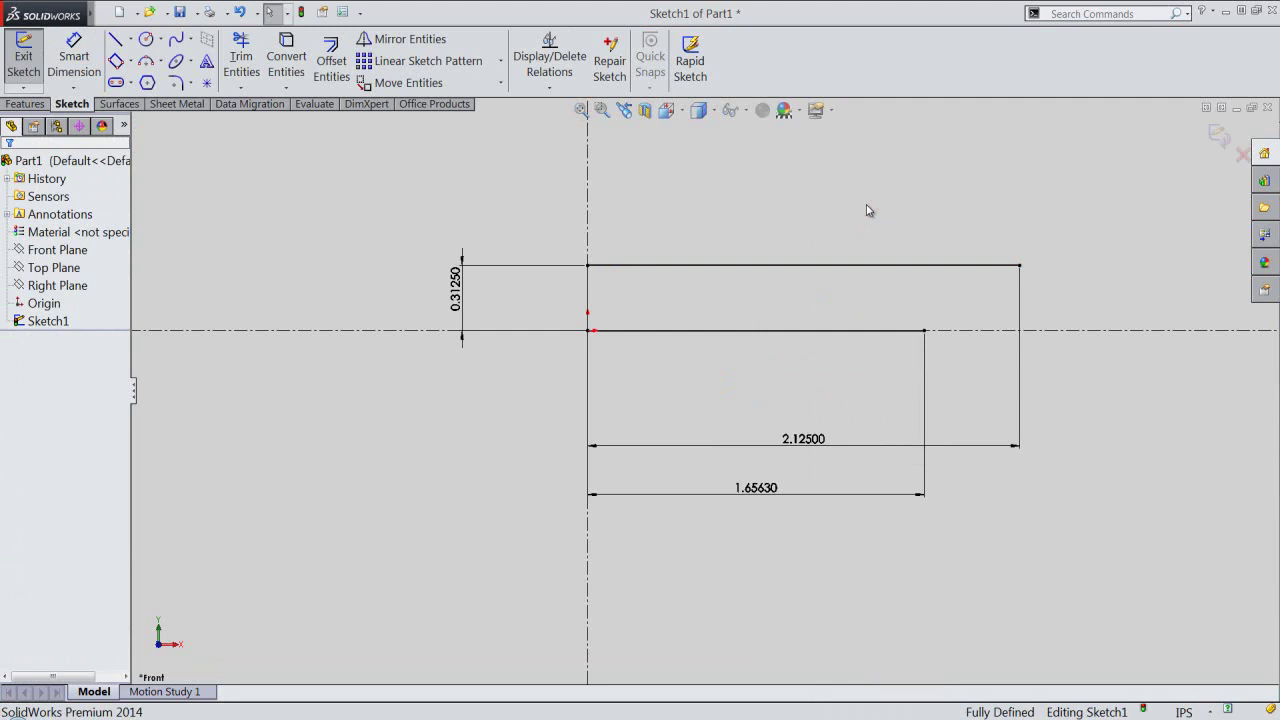
pyautogui.click(911, 265)
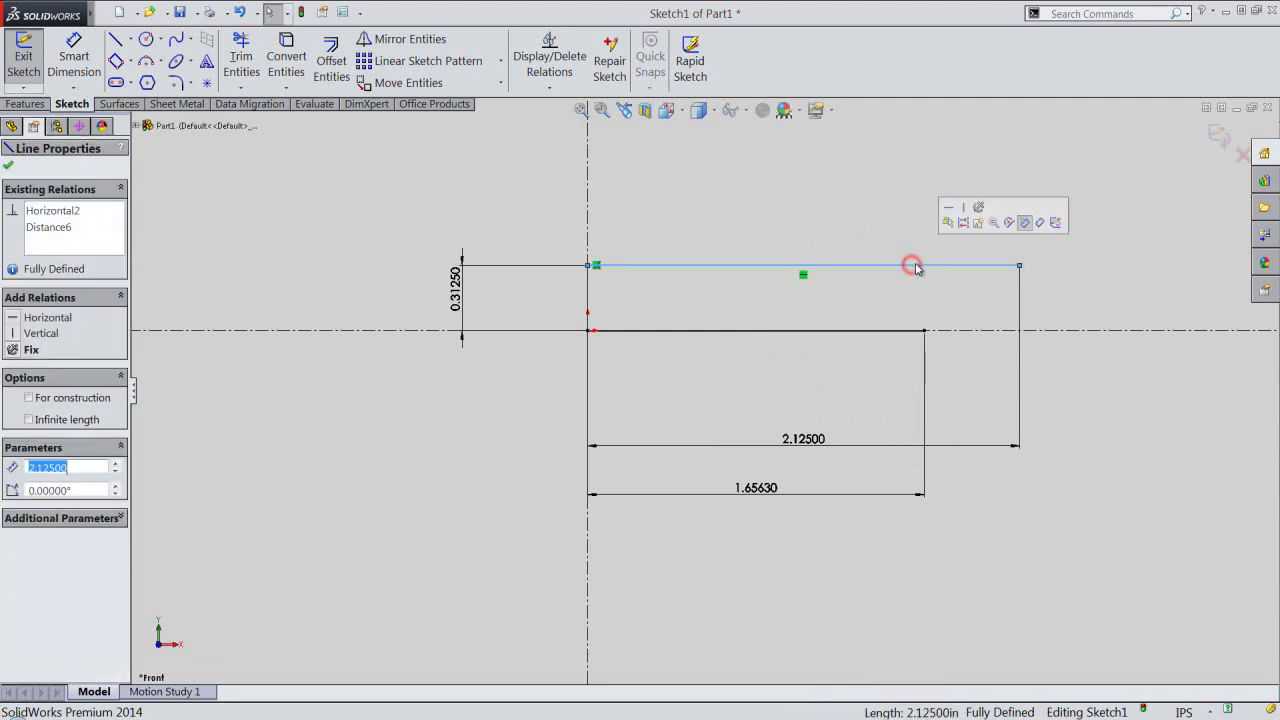
pyautogui.click(883, 205)
# Draw a 3-point arc from the bottom line's end to the 2.125 in corner.
pyautogui.rightClick(883, 207)
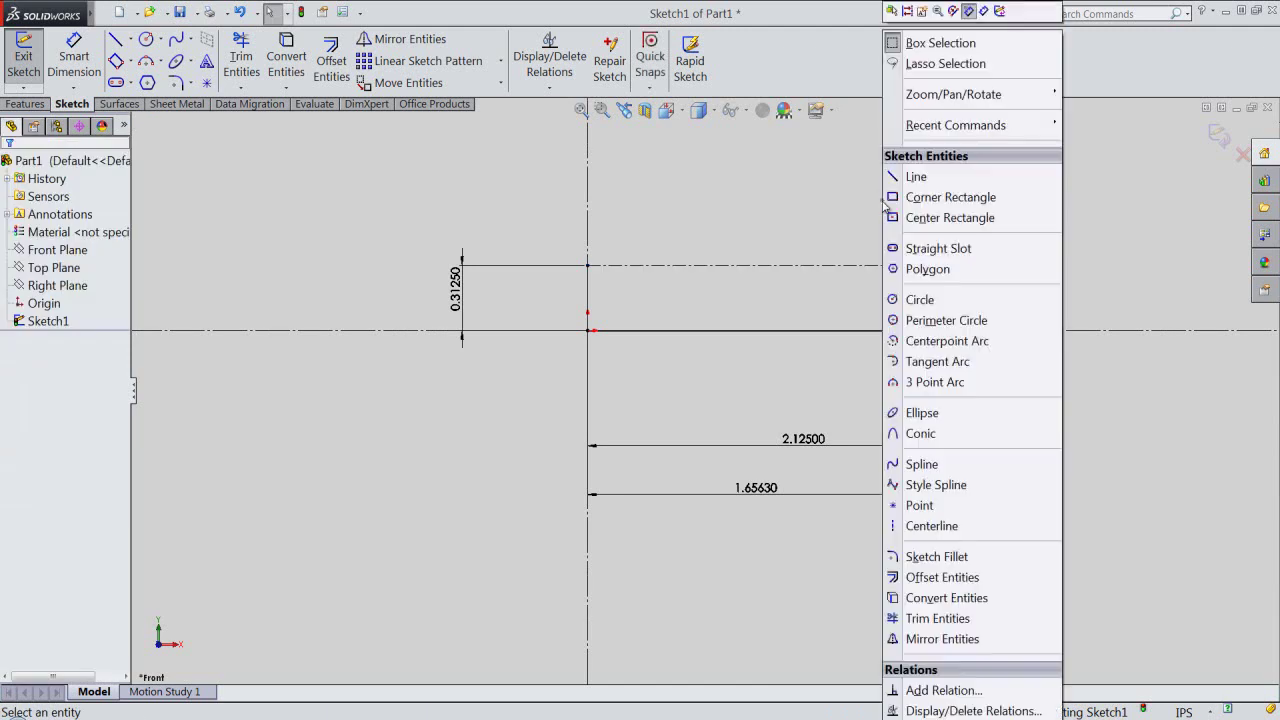
pyautogui.click(920, 385)
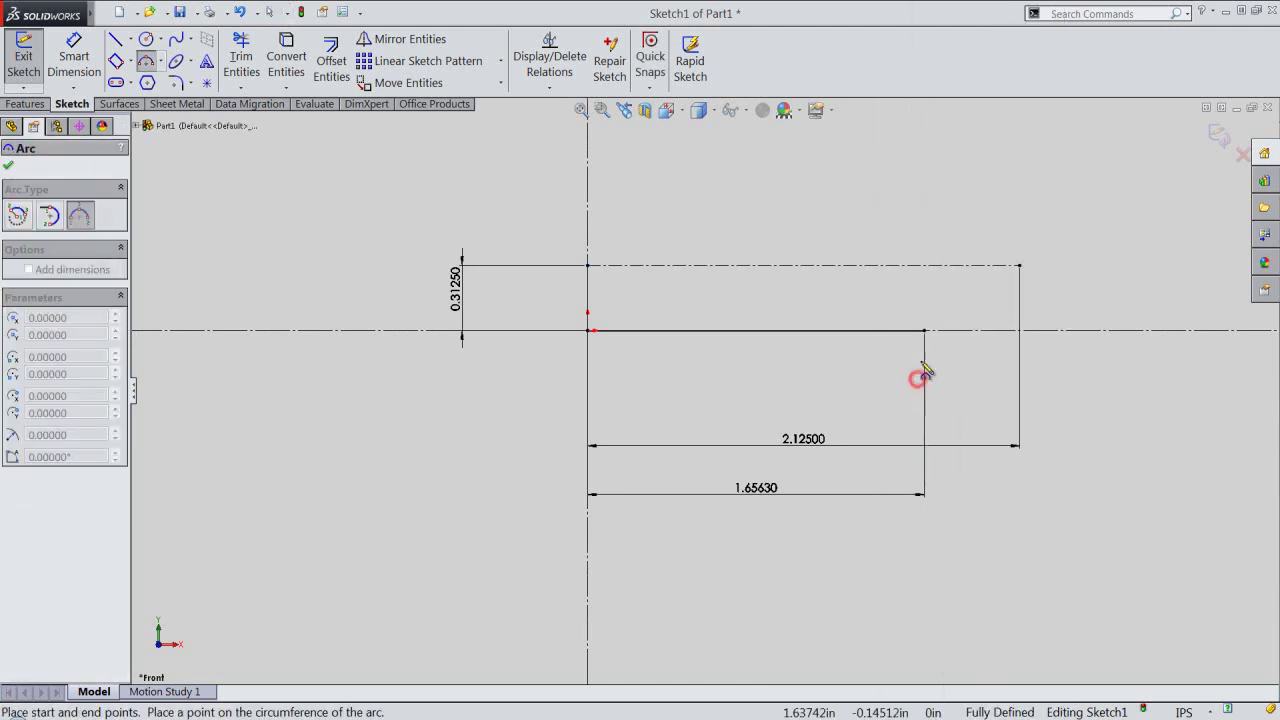
pyautogui.click(925, 331)
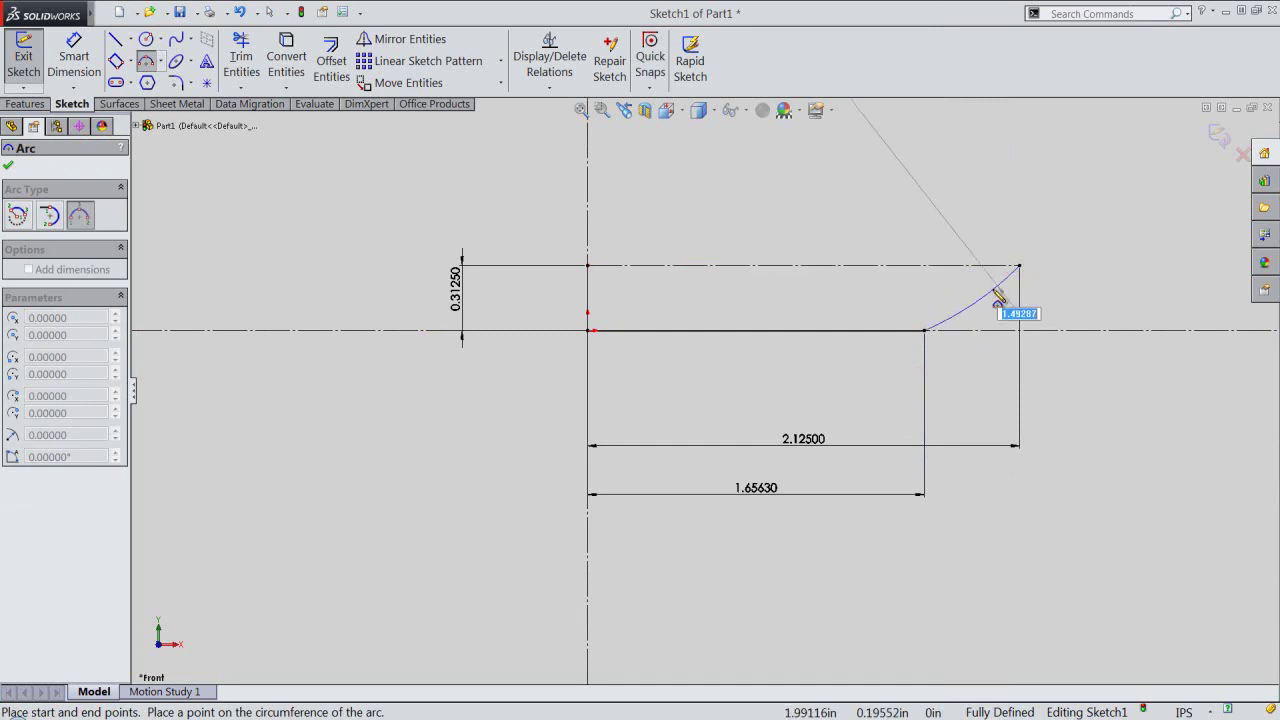
pyautogui.click(1019, 266)
pyautogui.click(927, 302)
pyautogui.rightClick(927, 302)
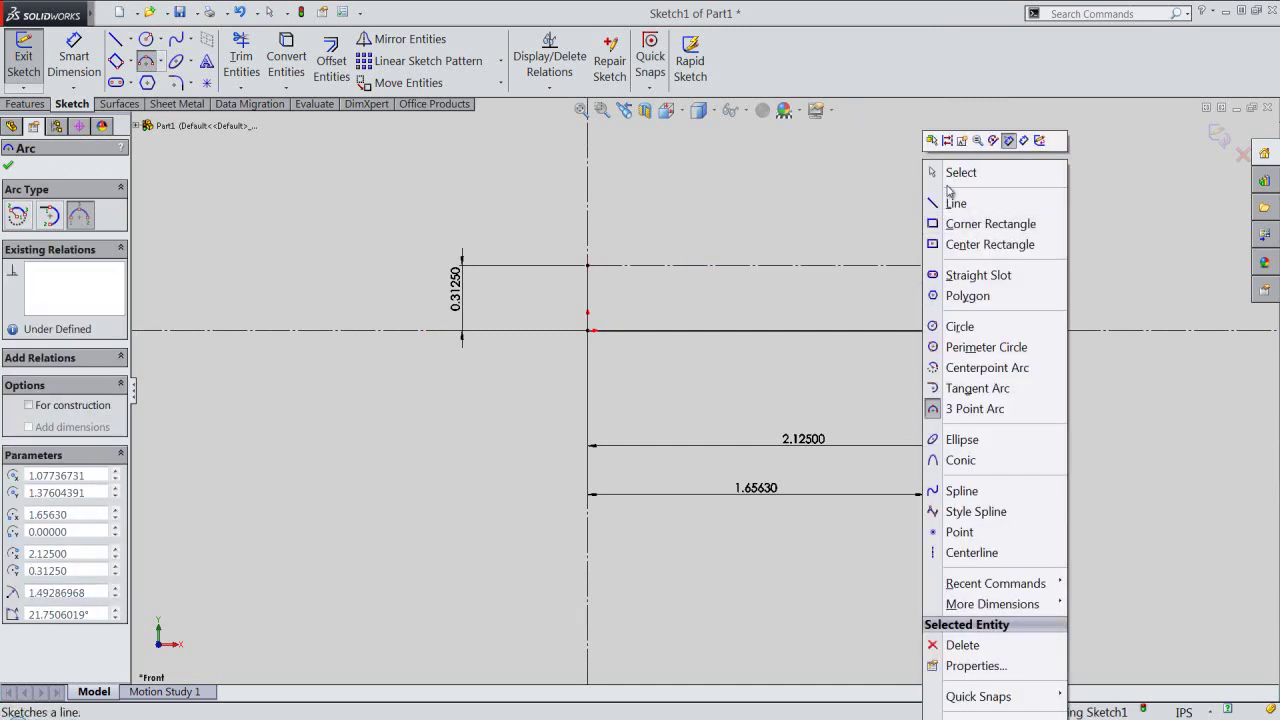
pyautogui.click(950, 172)
# Make the arc tangent to the bottom horizontal line.
pyautogui.moveTo(568, 302); pyautogui.dragTo(940, 365)
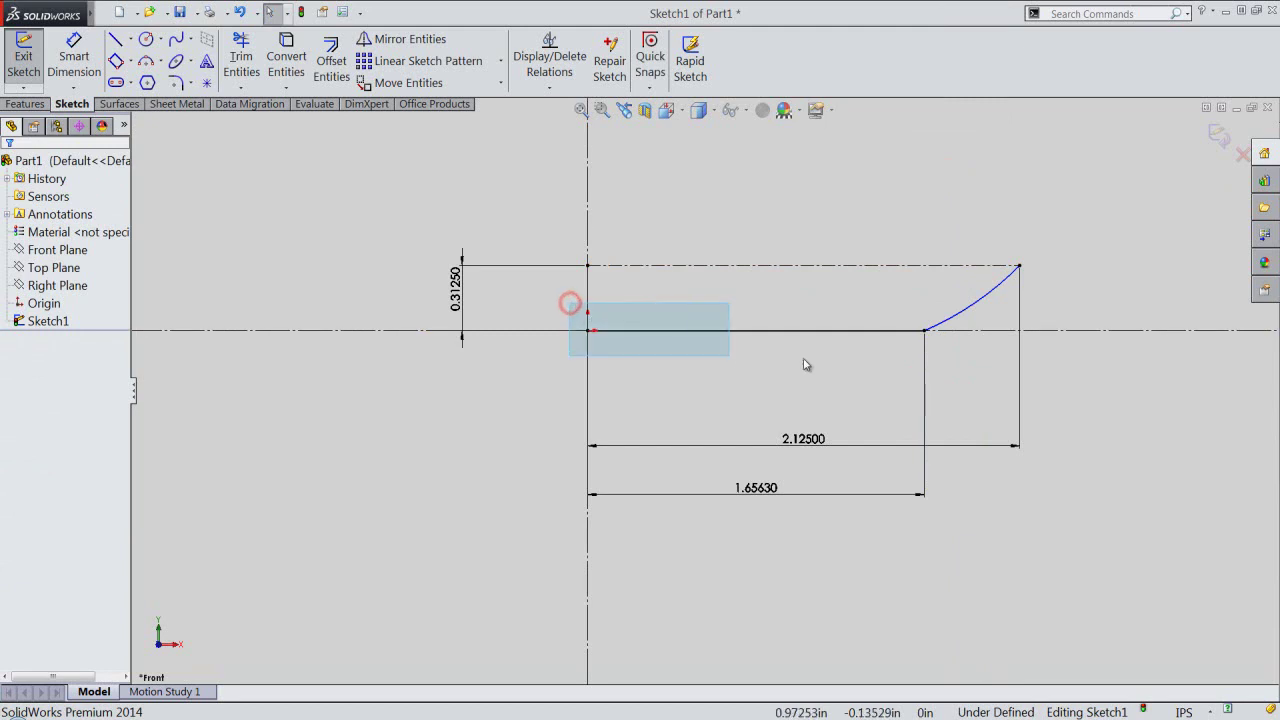
pyautogui.keyDown('ctrl'); pyautogui.click(947, 326); pyautogui.keyUp('ctrl')
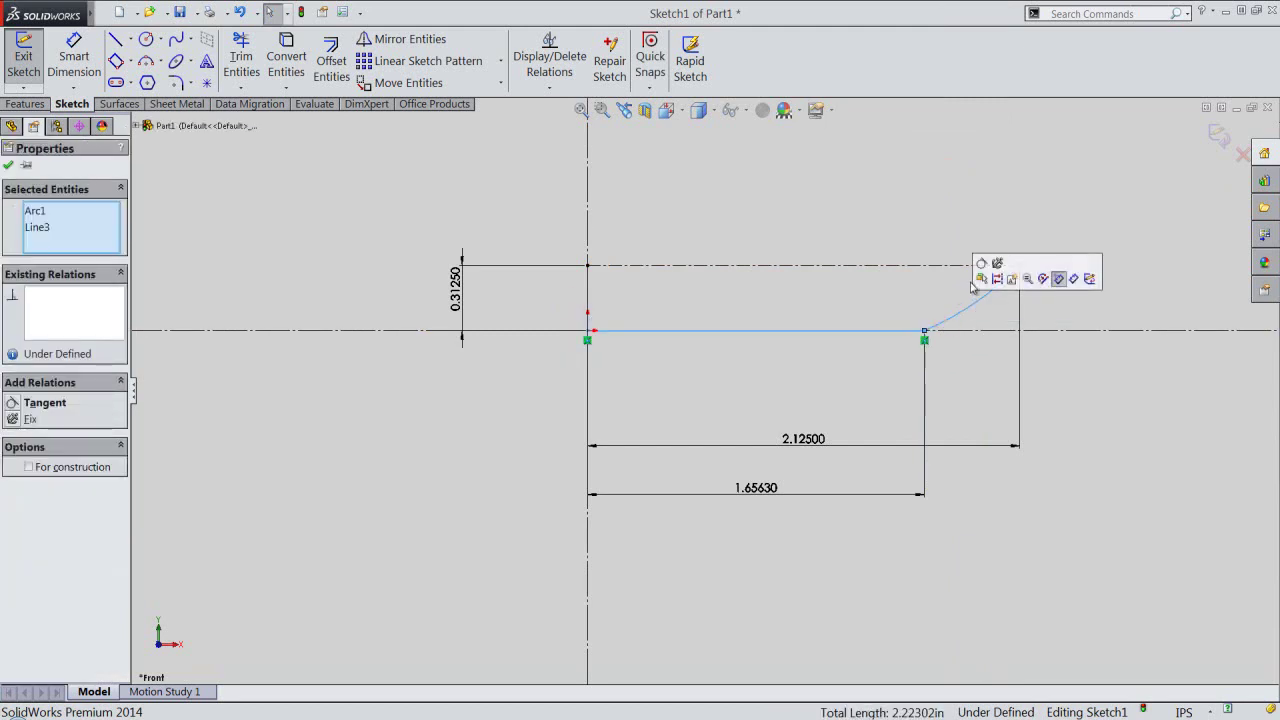
pyautogui.click(981, 264)
pyautogui.click(938, 232)
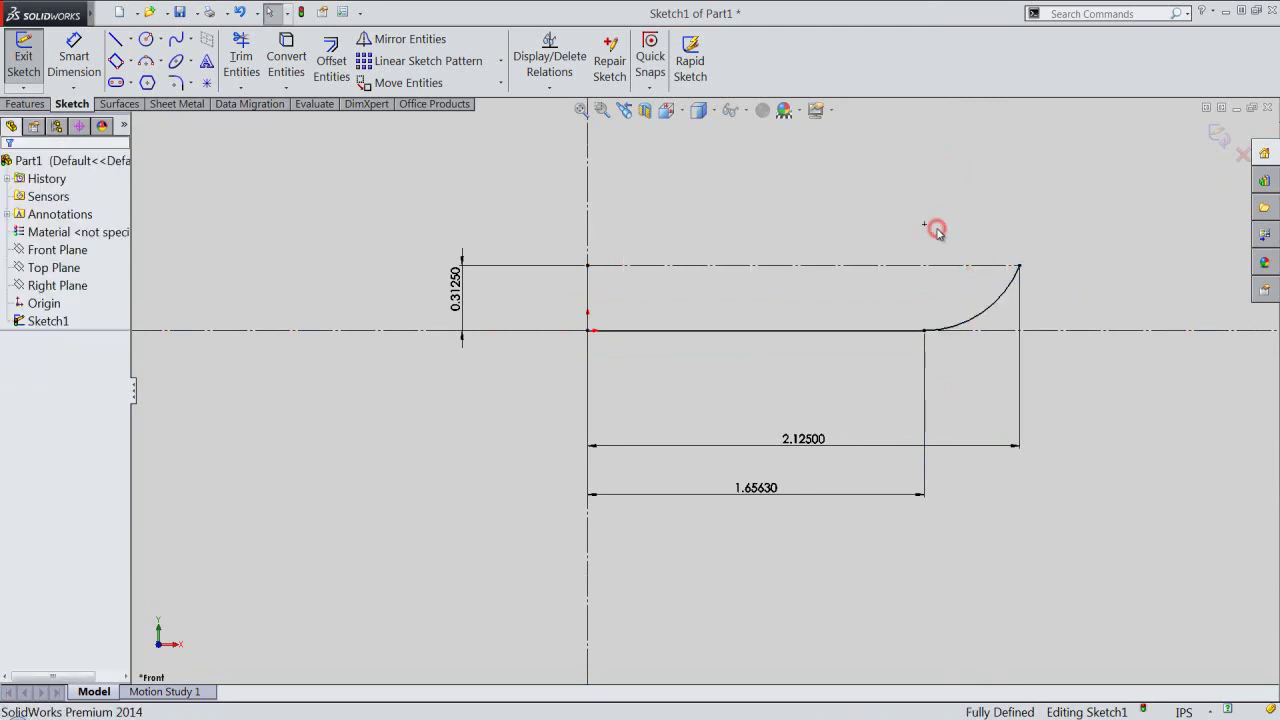
# Draw a 2.3281 in top line and a slanted side down to the arc's end.
pyautogui.press('f')
pyautogui.scroll(2, 705, 390)
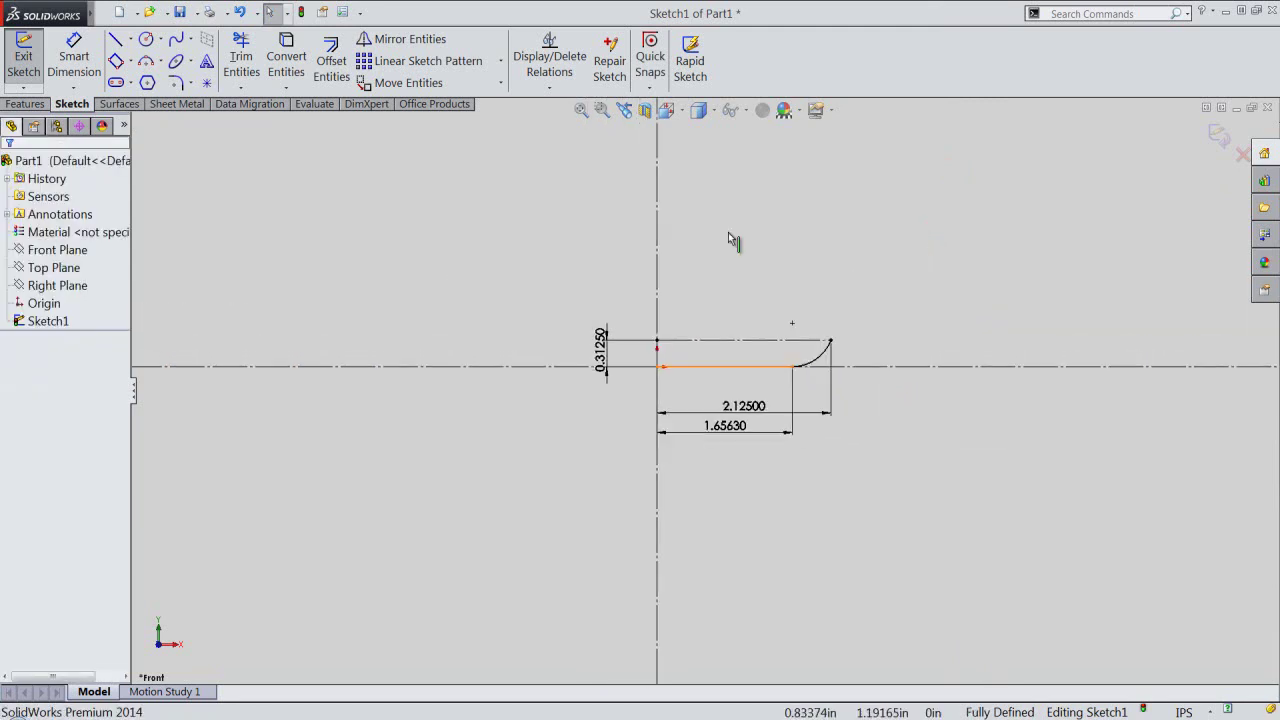
pyautogui.rightClick(734, 204)
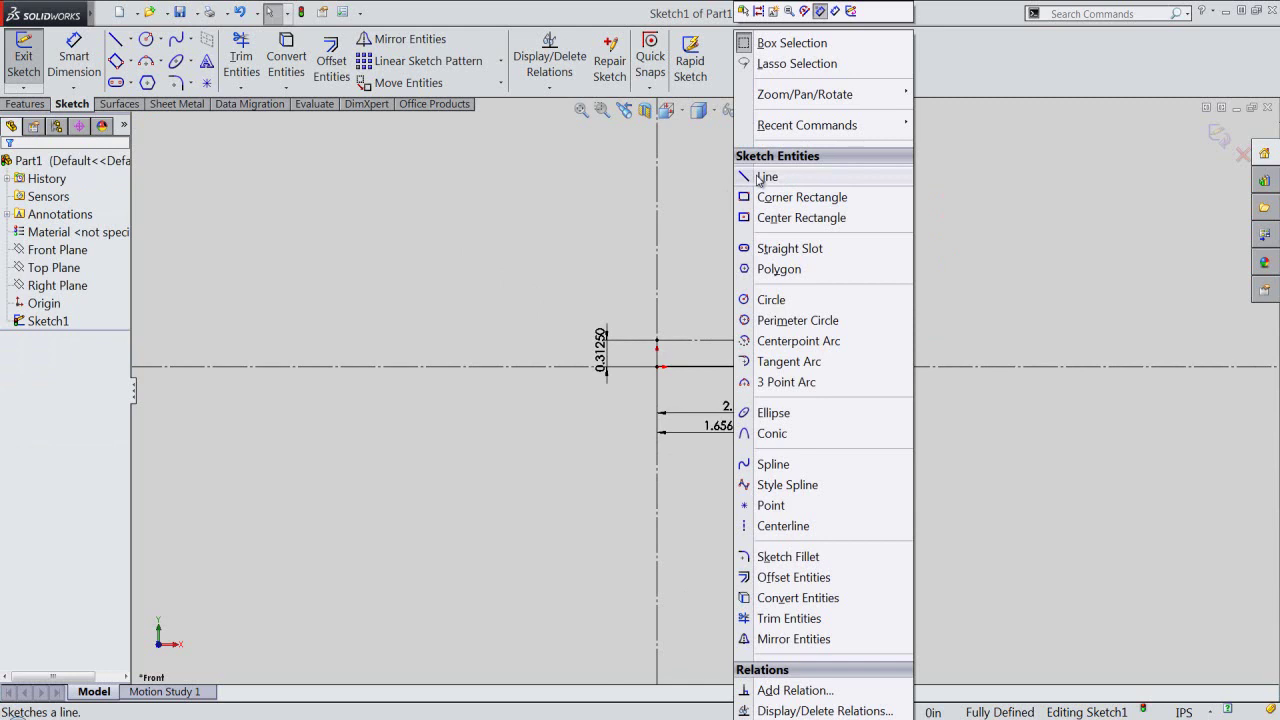
pyautogui.click(760, 178)
pyautogui.scroll(2, 686, 600)
pyautogui.scroll(1, 686, 605)
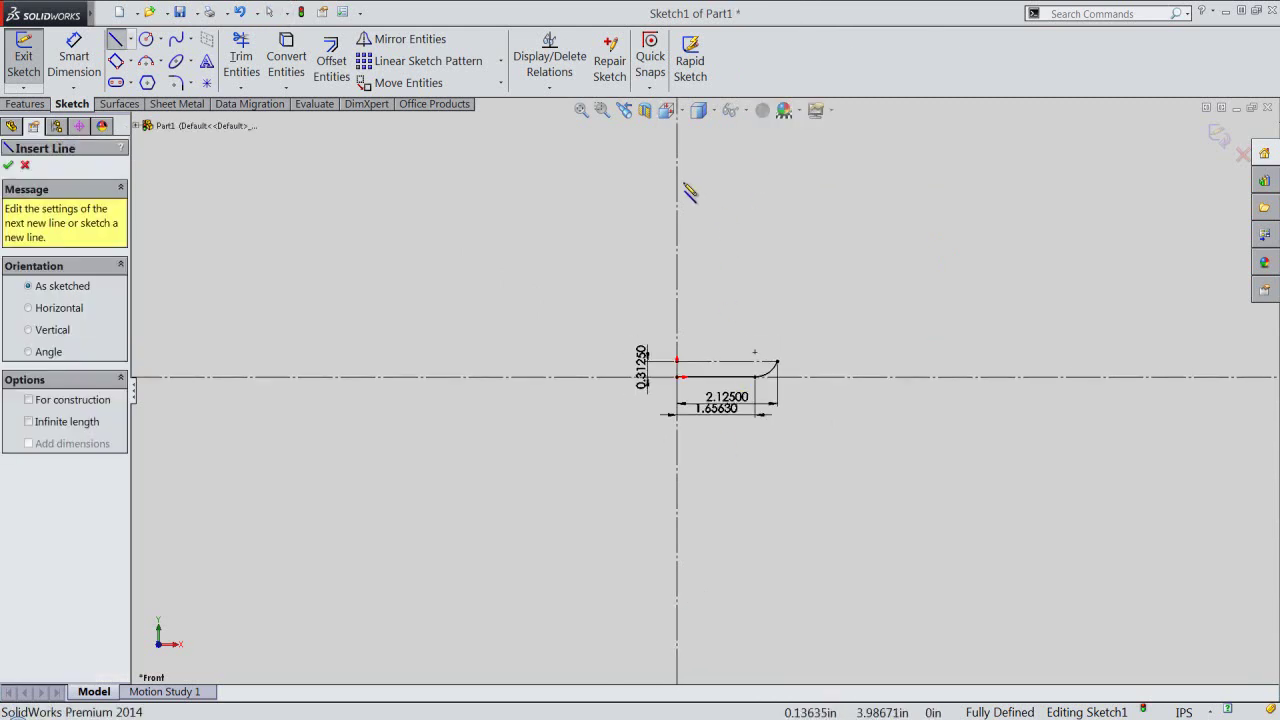
pyautogui.click(677, 181)
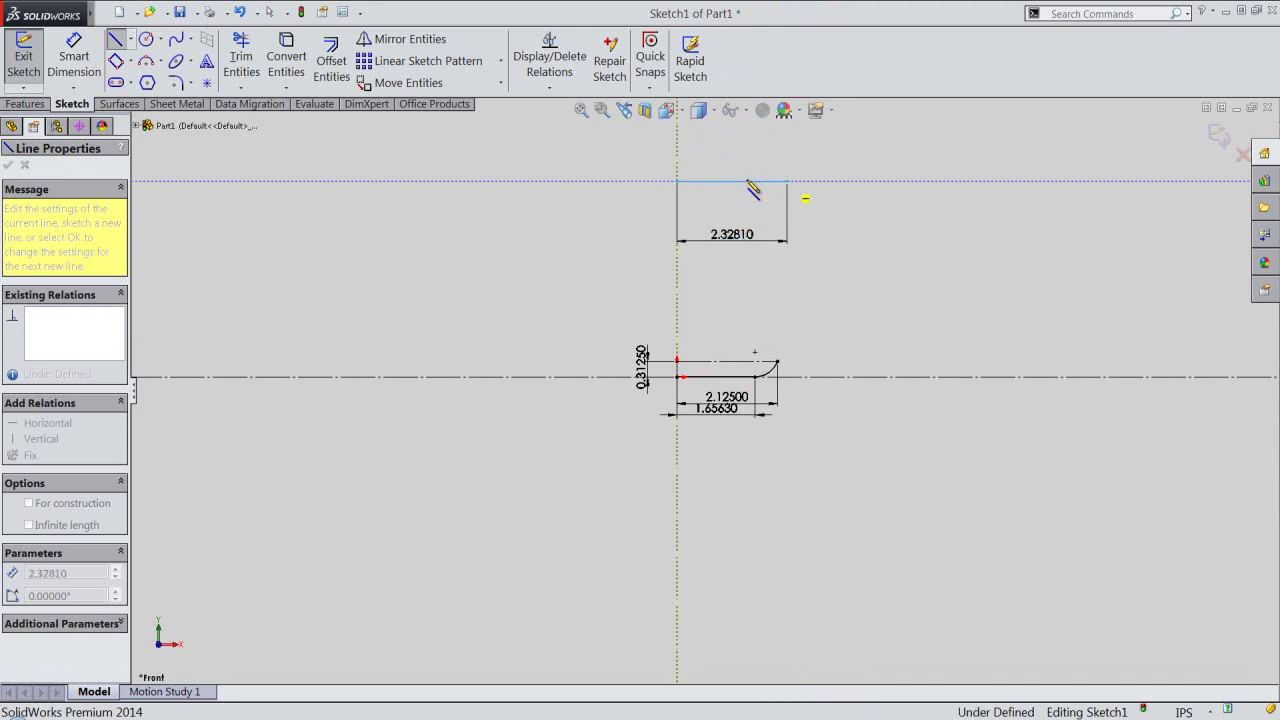
pyautogui.click(787, 181)
pyautogui.click(787, 181)
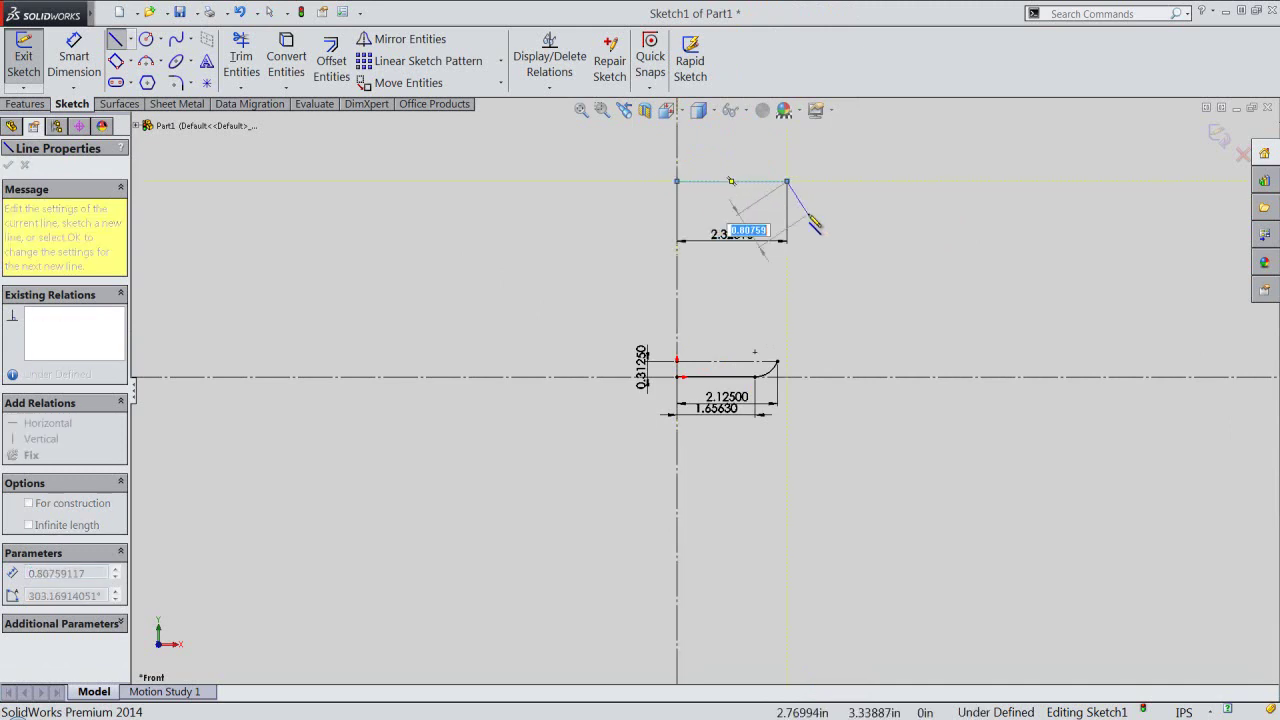
pyautogui.click(780, 361)
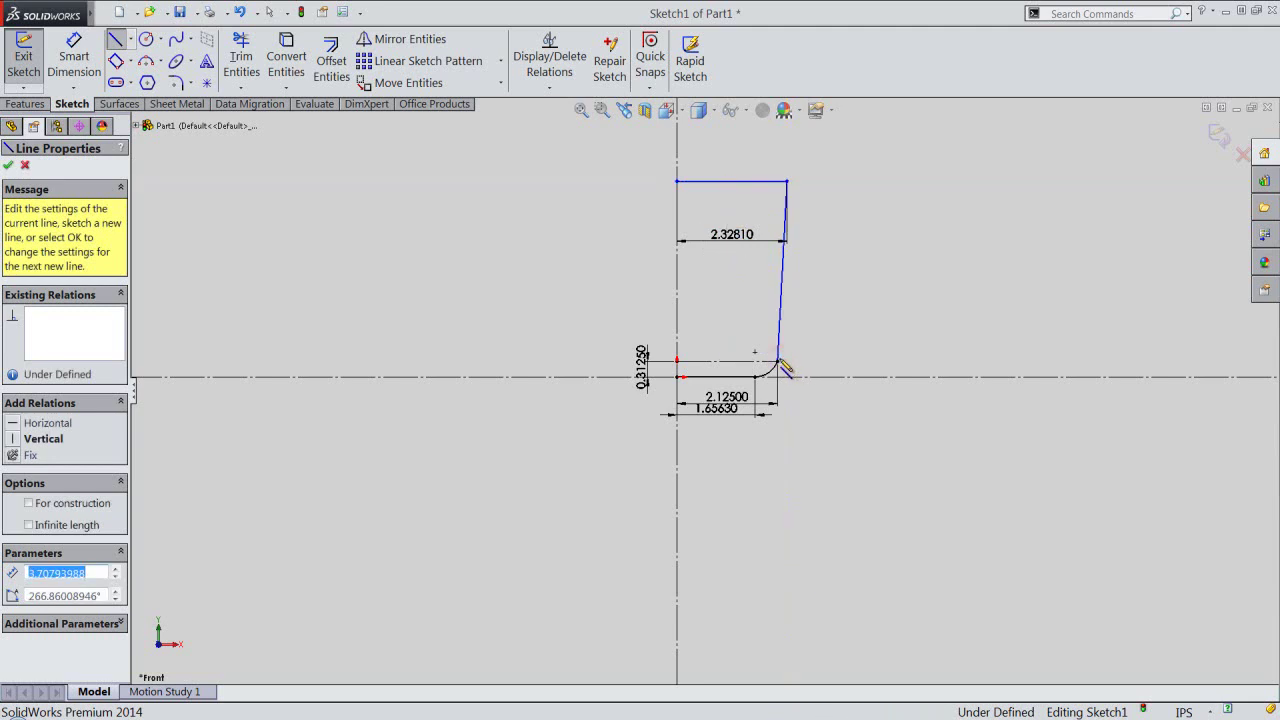
# Close the profile with a vertical line from the top line's left end to the origin.
pyautogui.click(581, 110)
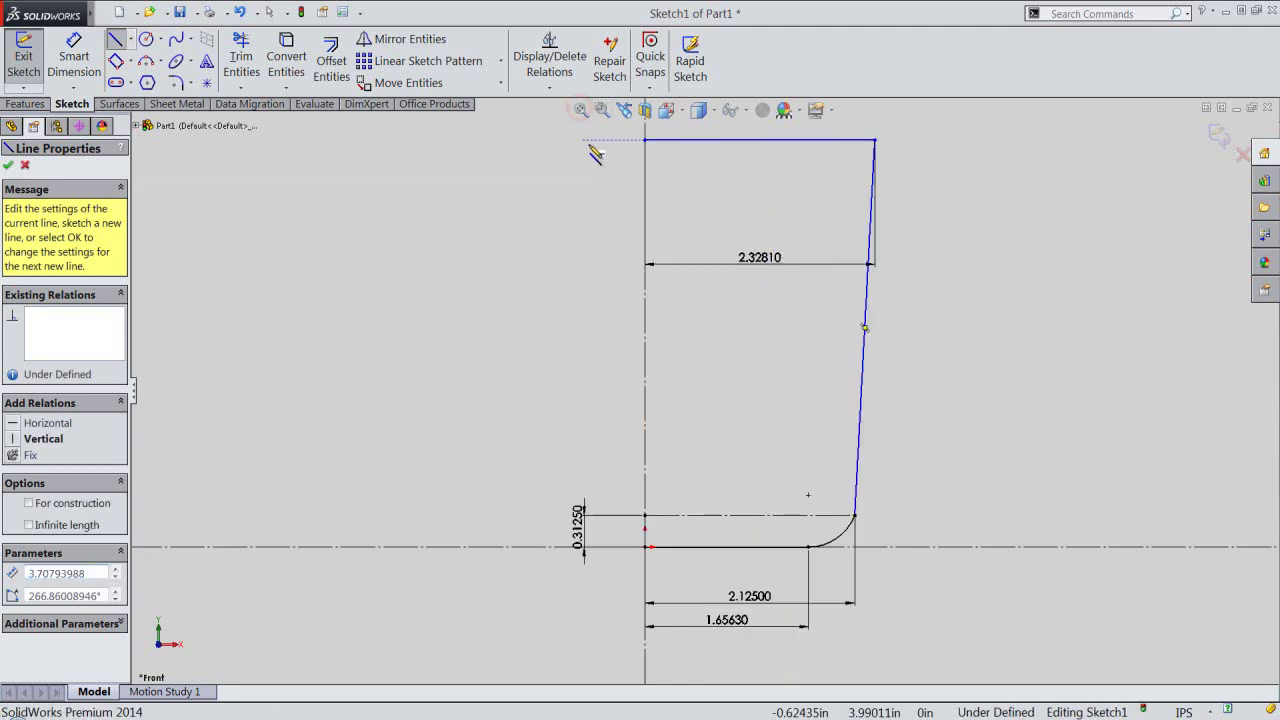
pyautogui.click(645, 140)
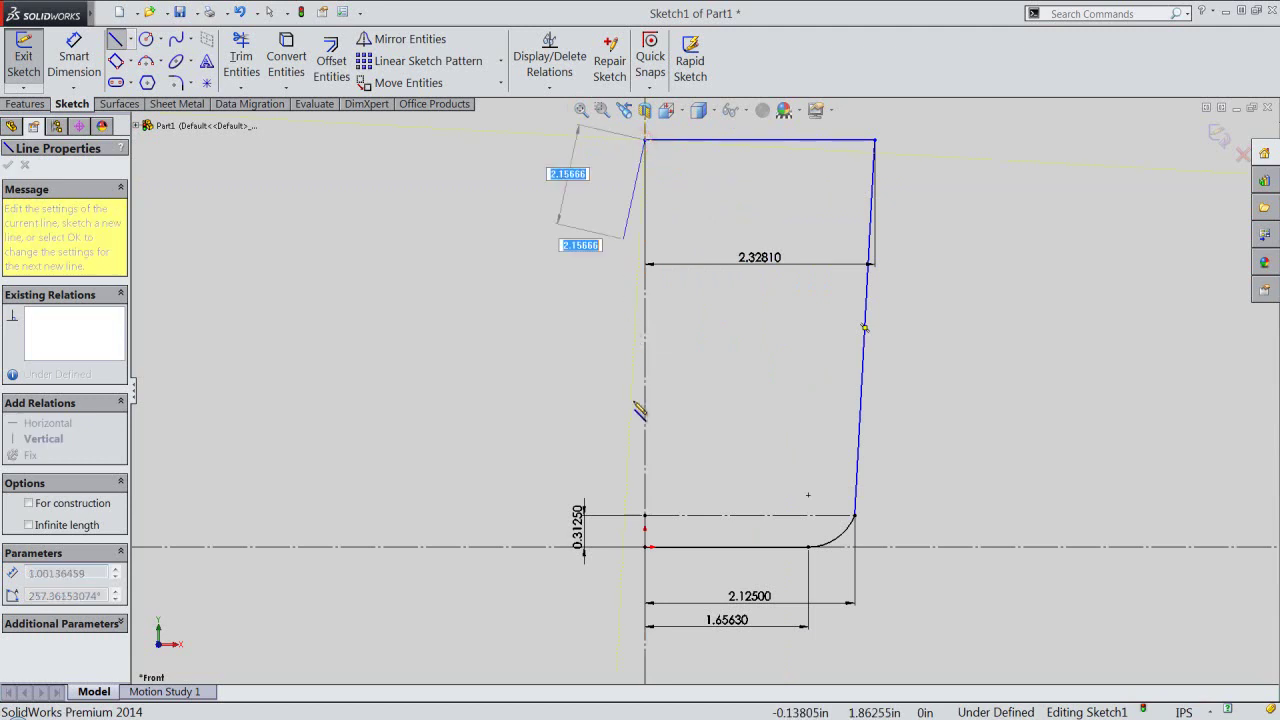
pyautogui.click(645, 547)
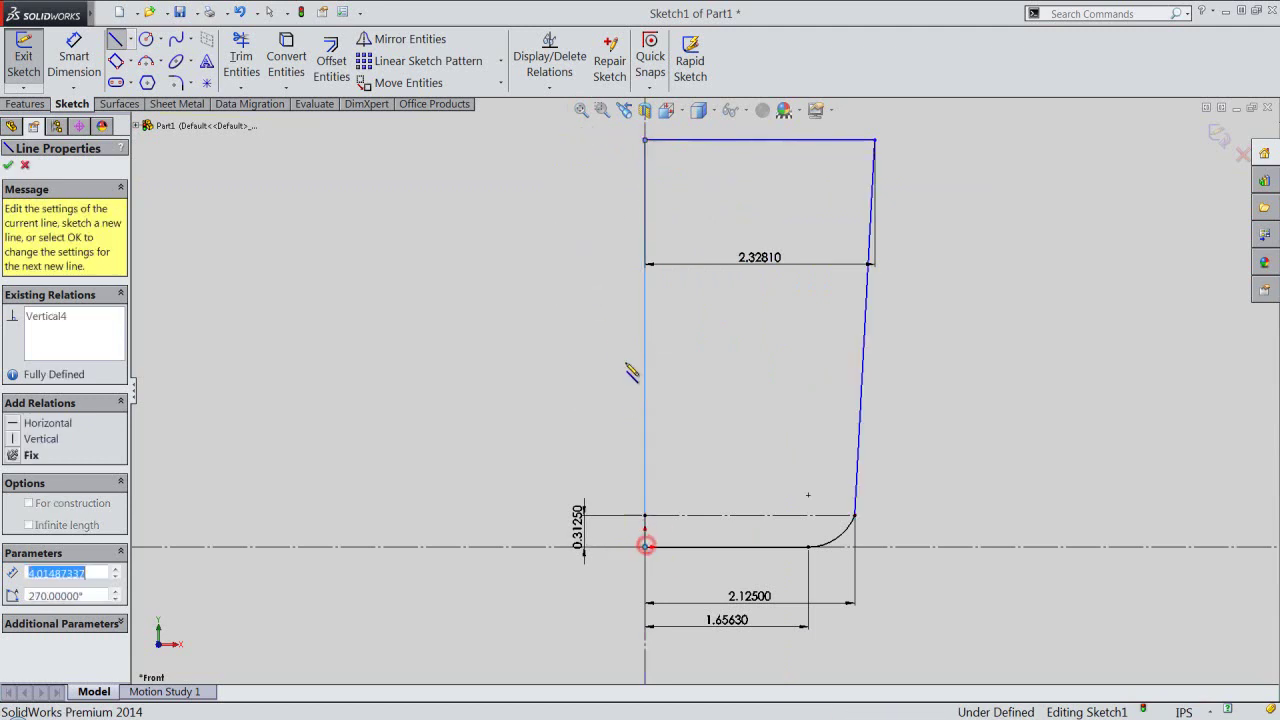
pyautogui.rightClick(620, 345)
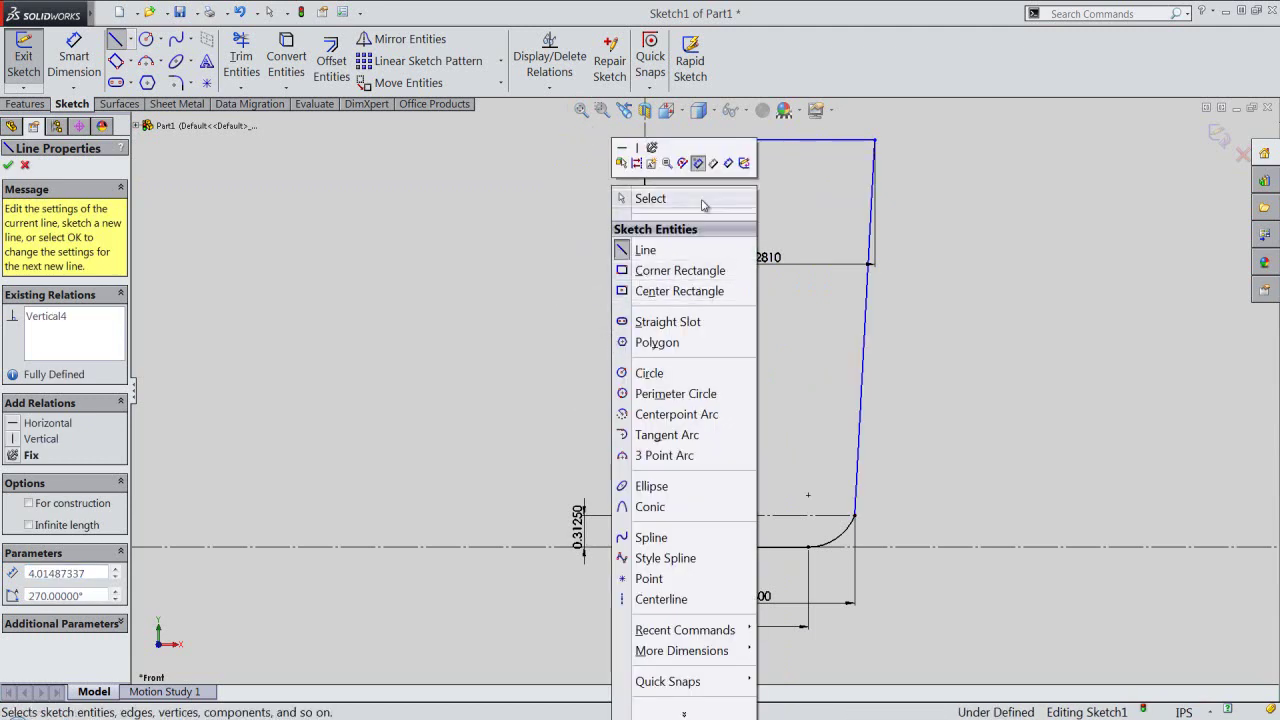
pyautogui.click(729, 163)
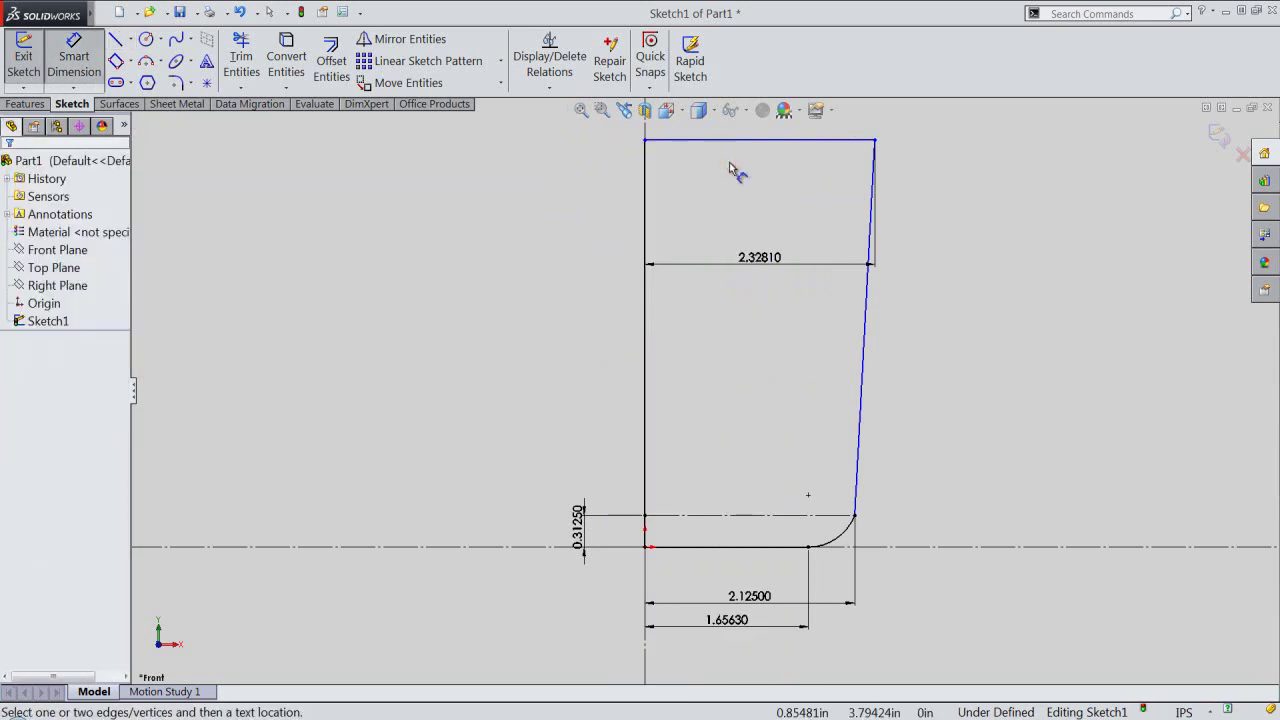
pyautogui.click(734, 141)
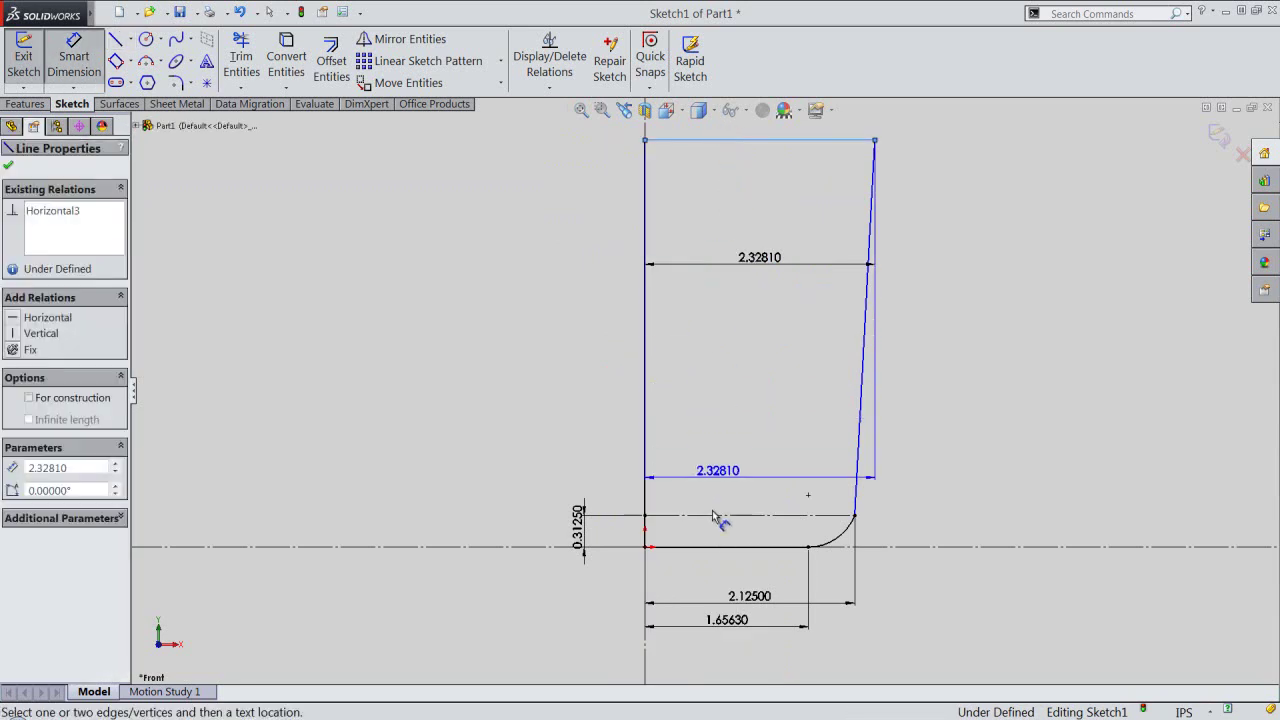
# Dimension the distance between the top and bottom lines as 4.875 in.
pyautogui.click(713, 547)
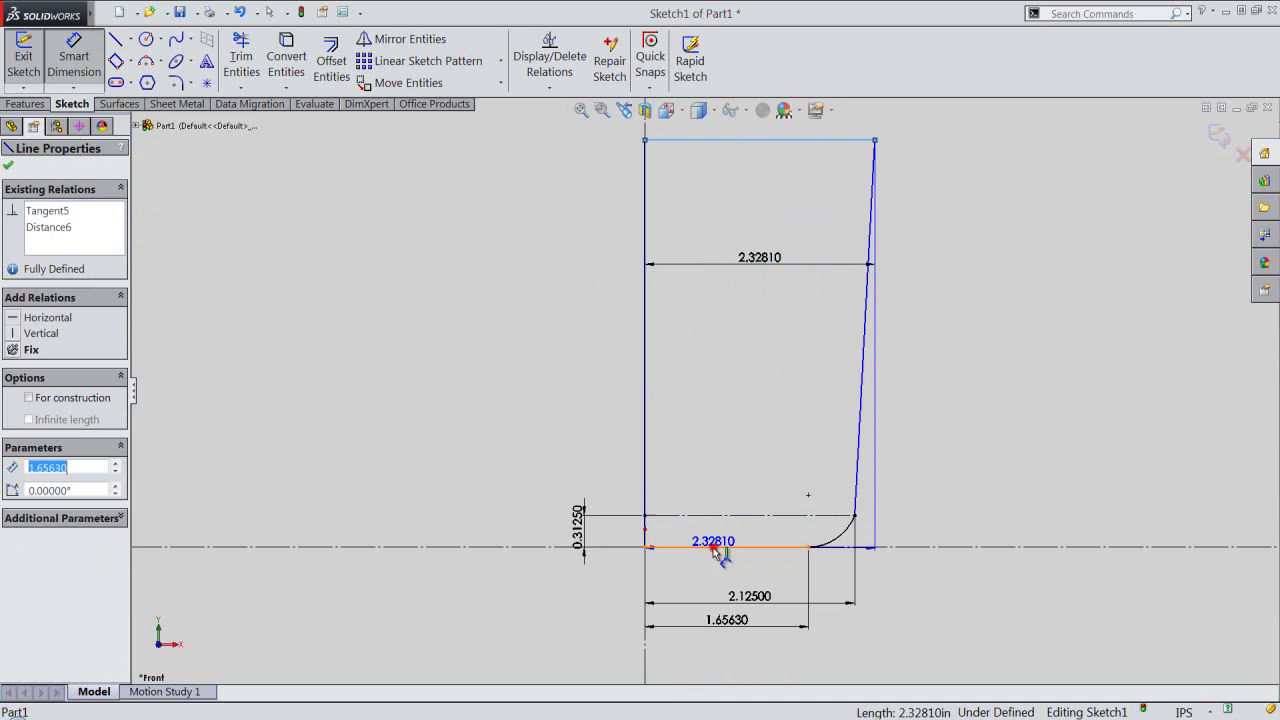
pyautogui.click(530, 450)
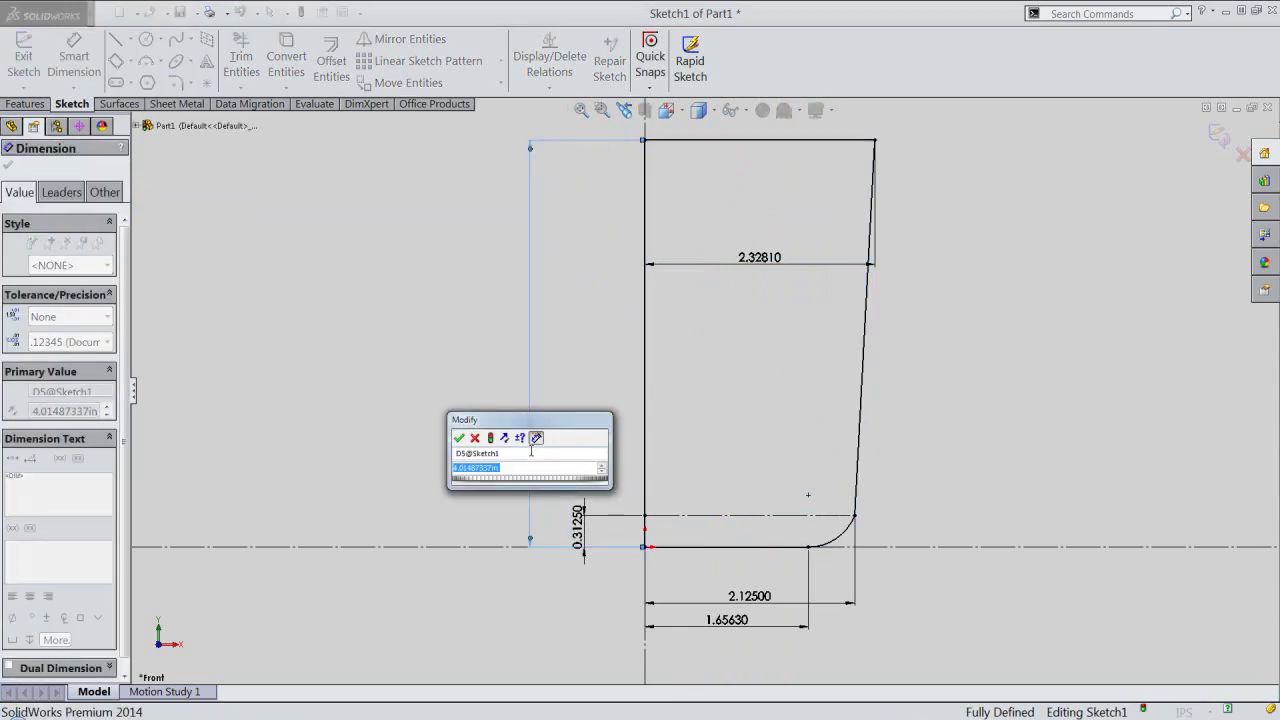
pyautogui.write('4.875')
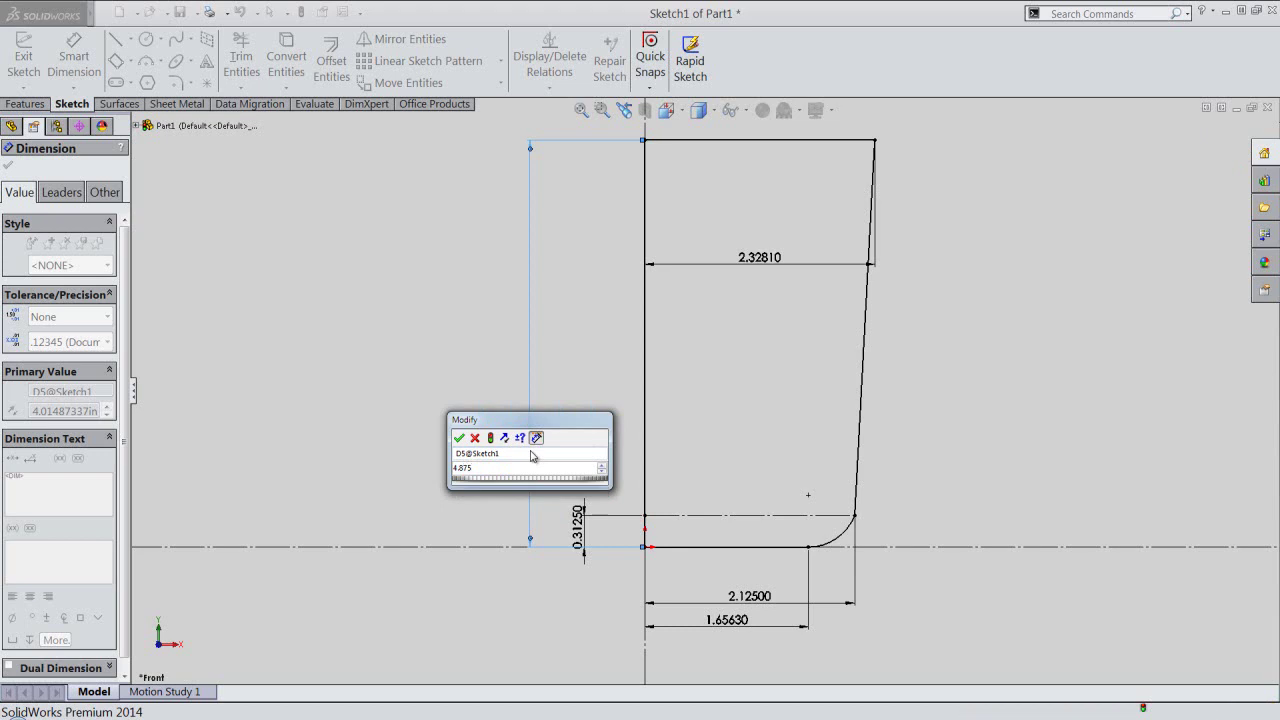
pyautogui.press('Return')
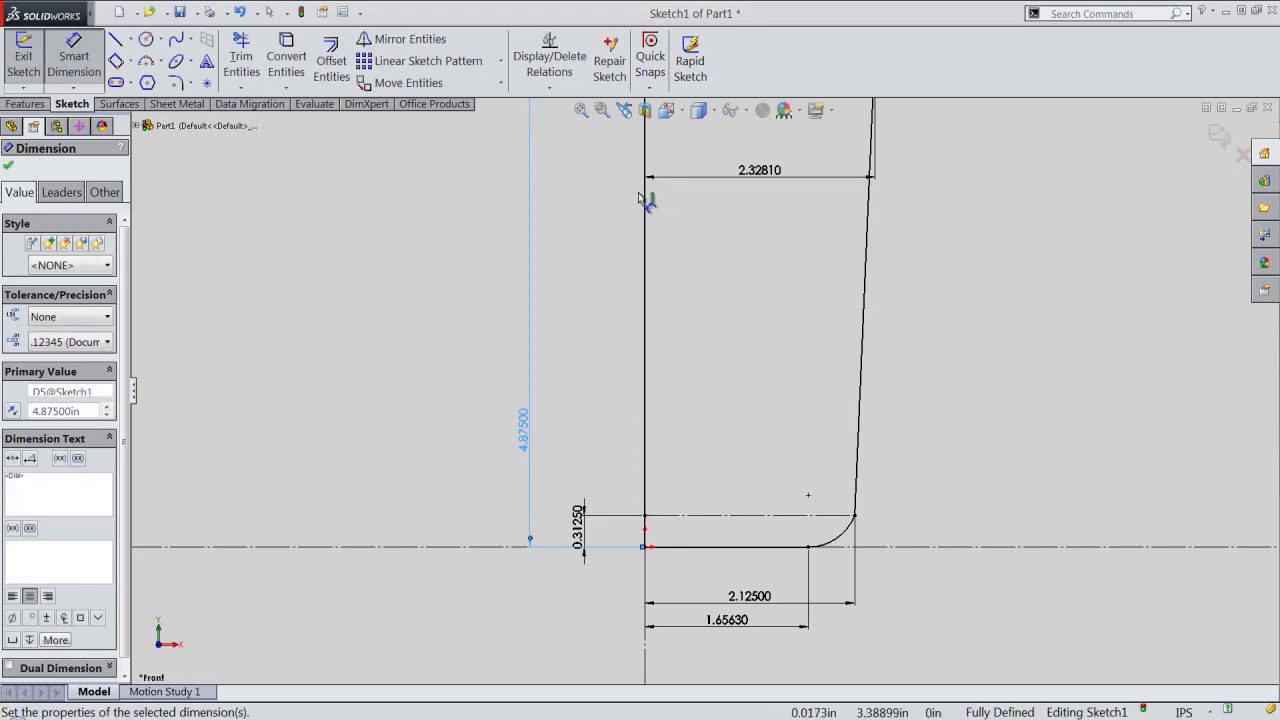
pyautogui.click(581, 110)
pyautogui.rightClick(576, 308)
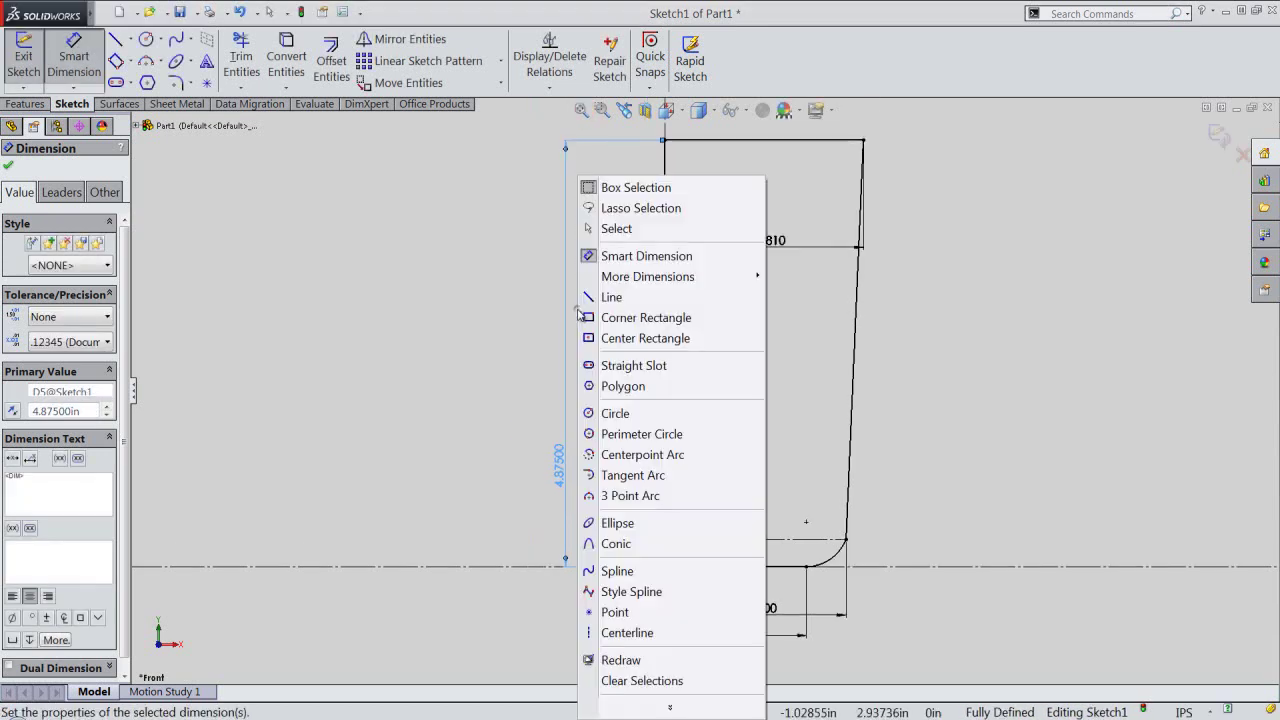
pyautogui.click(618, 229)
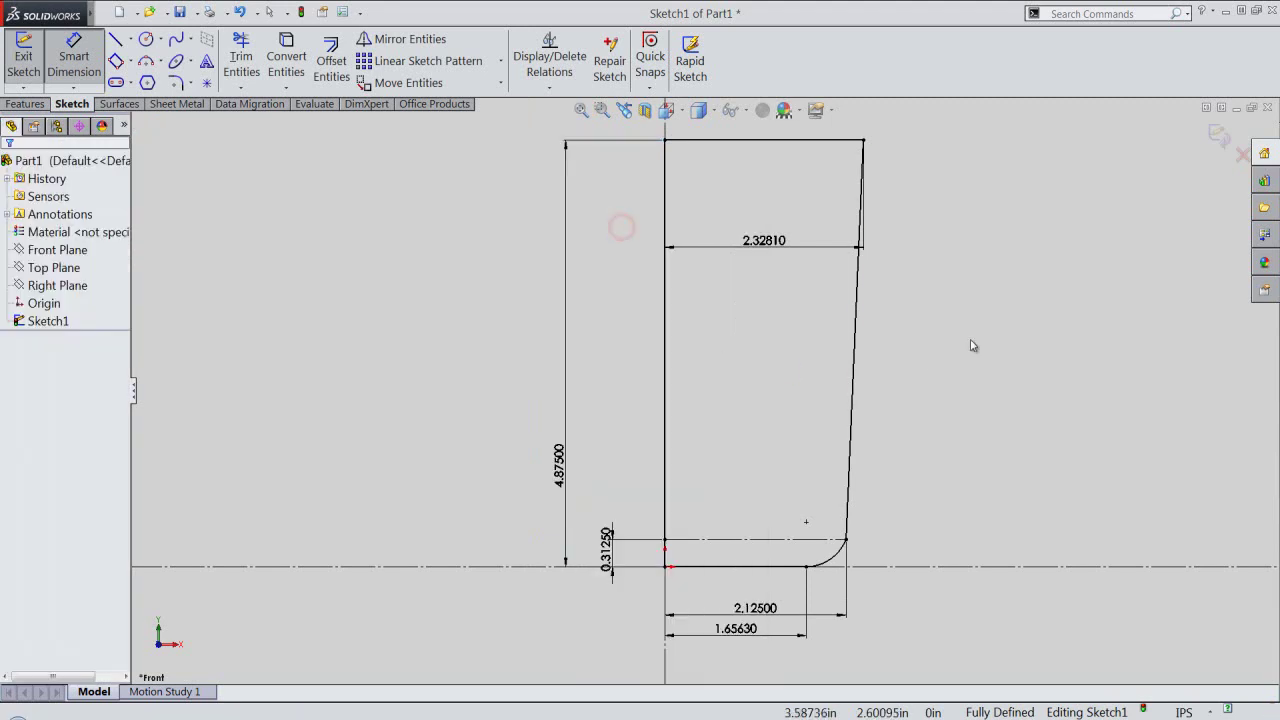
# Exit the sketch and revolve the profile 360° about its vertical line.
pyautogui.rightClick(986, 231)
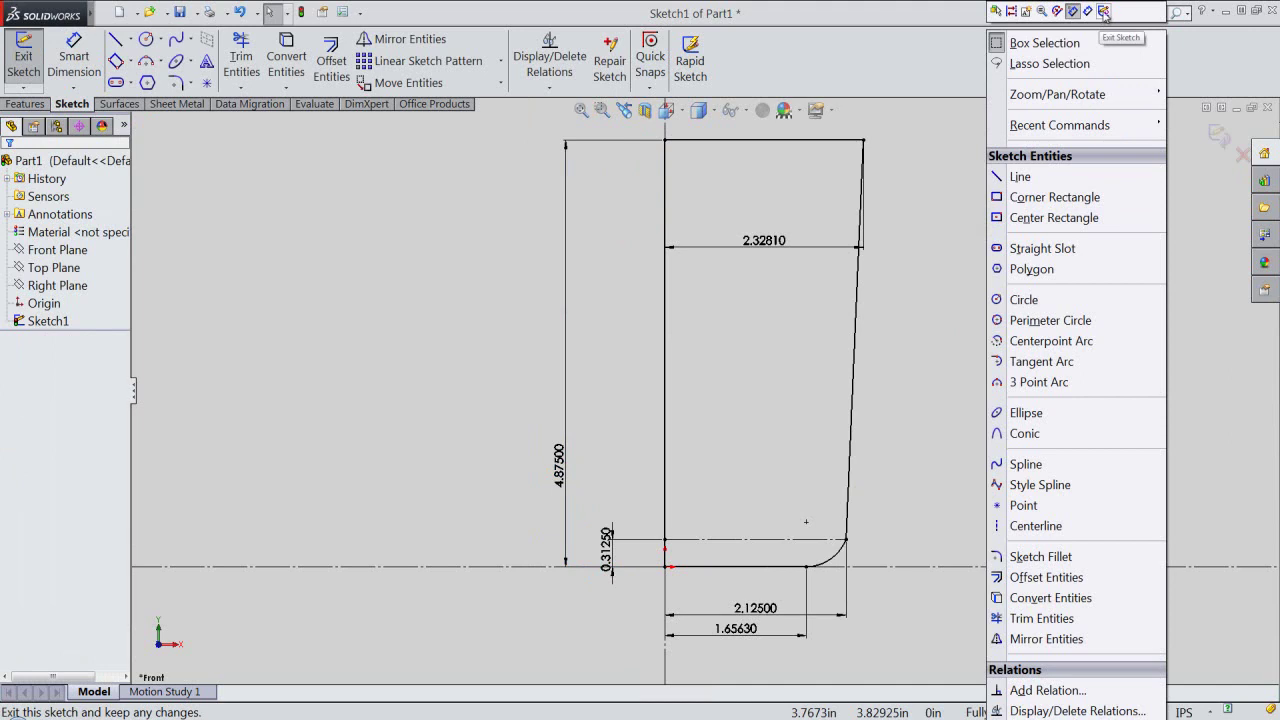
pyautogui.click(1104, 12)
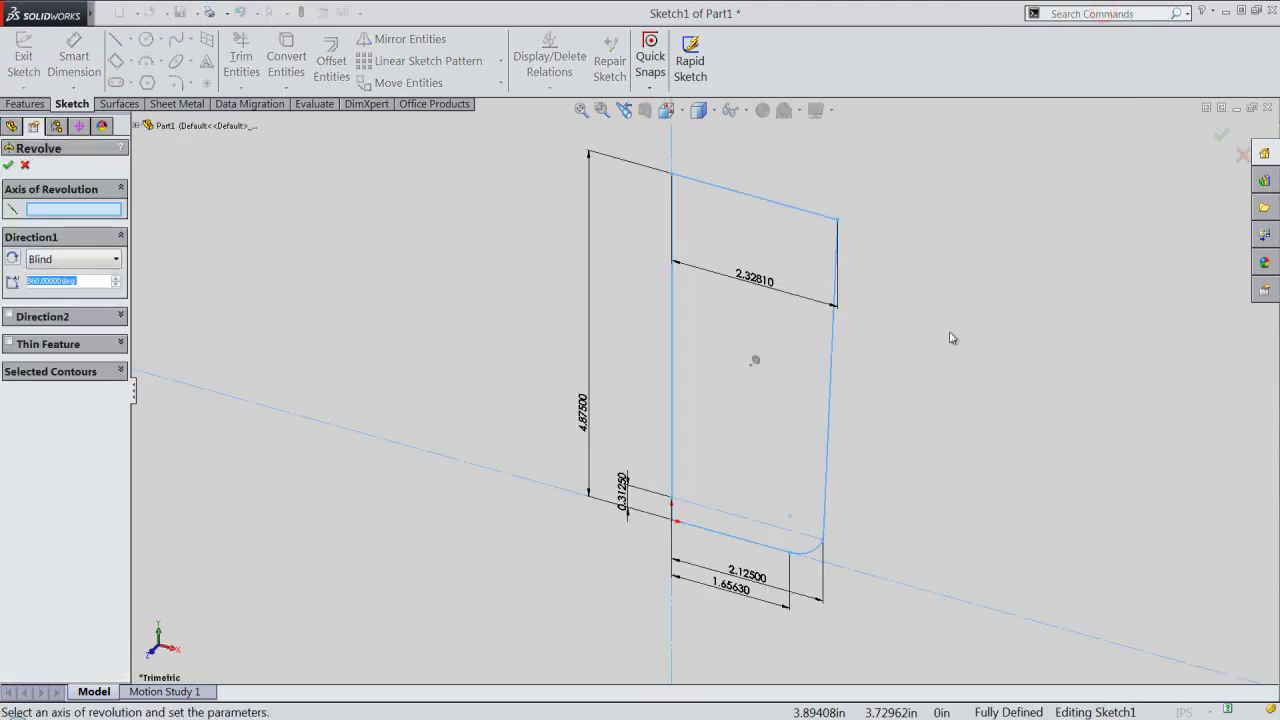
pyautogui.click(672, 144)
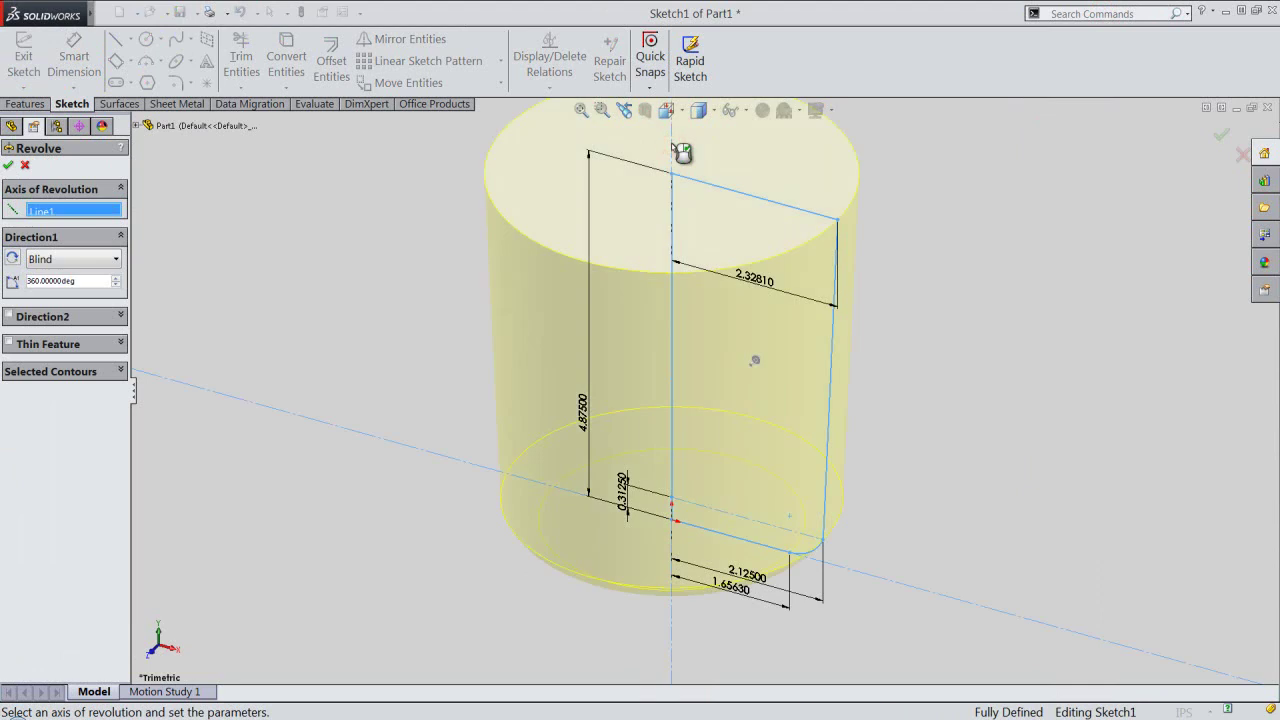
pyautogui.click(8, 165)
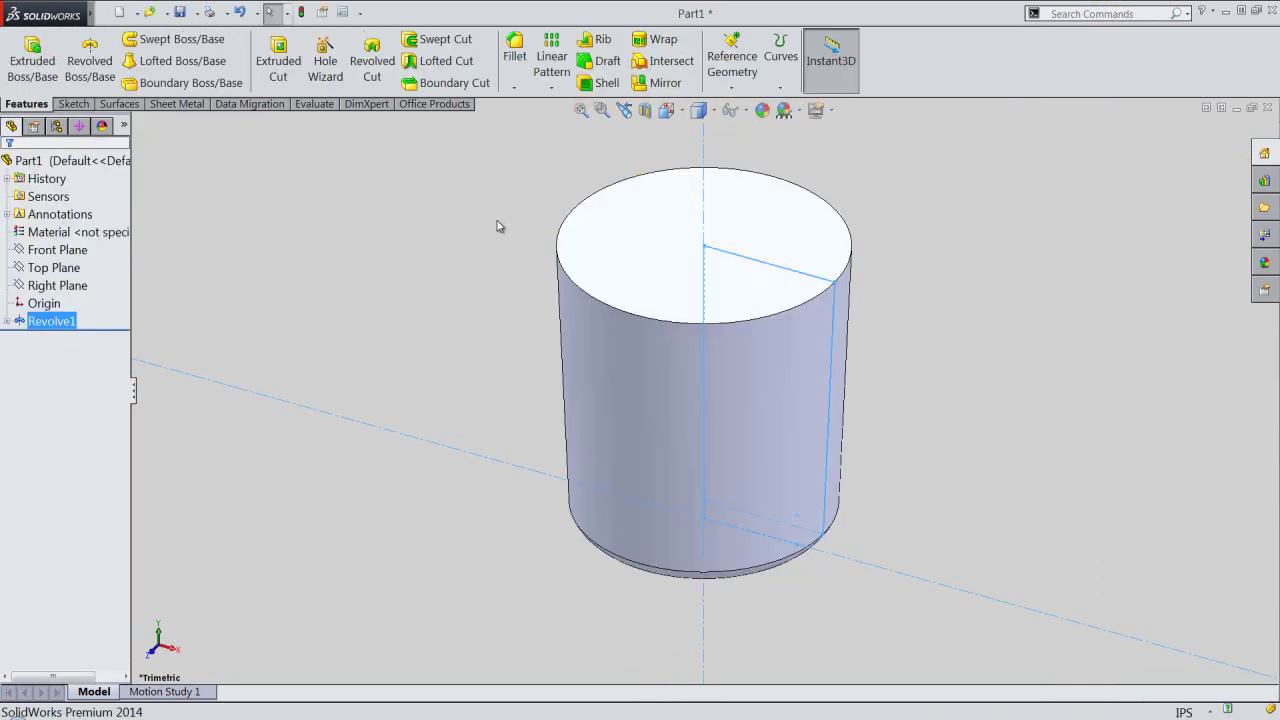
pyautogui.click(500, 226)
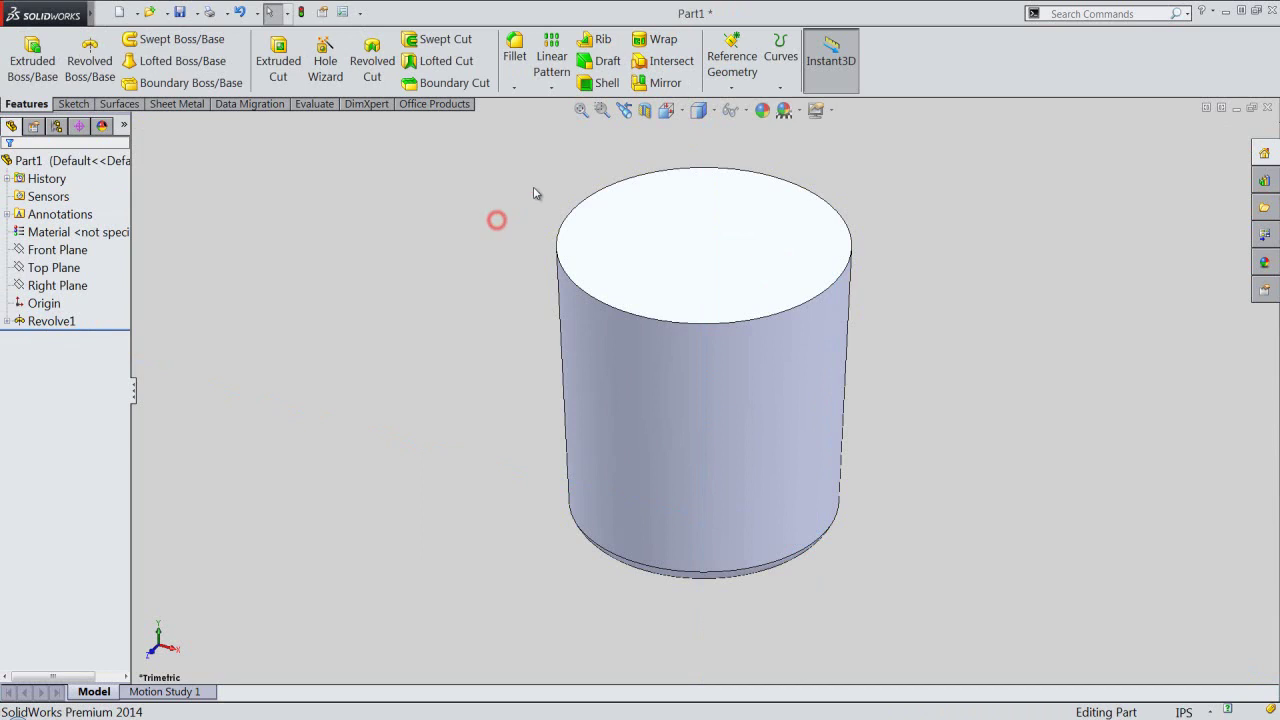
# Apply the Plastic > High Gloss cream high gloss plastic appearance to the whole part.
pyautogui.click(672, 110)
pyautogui.click(776, 158)
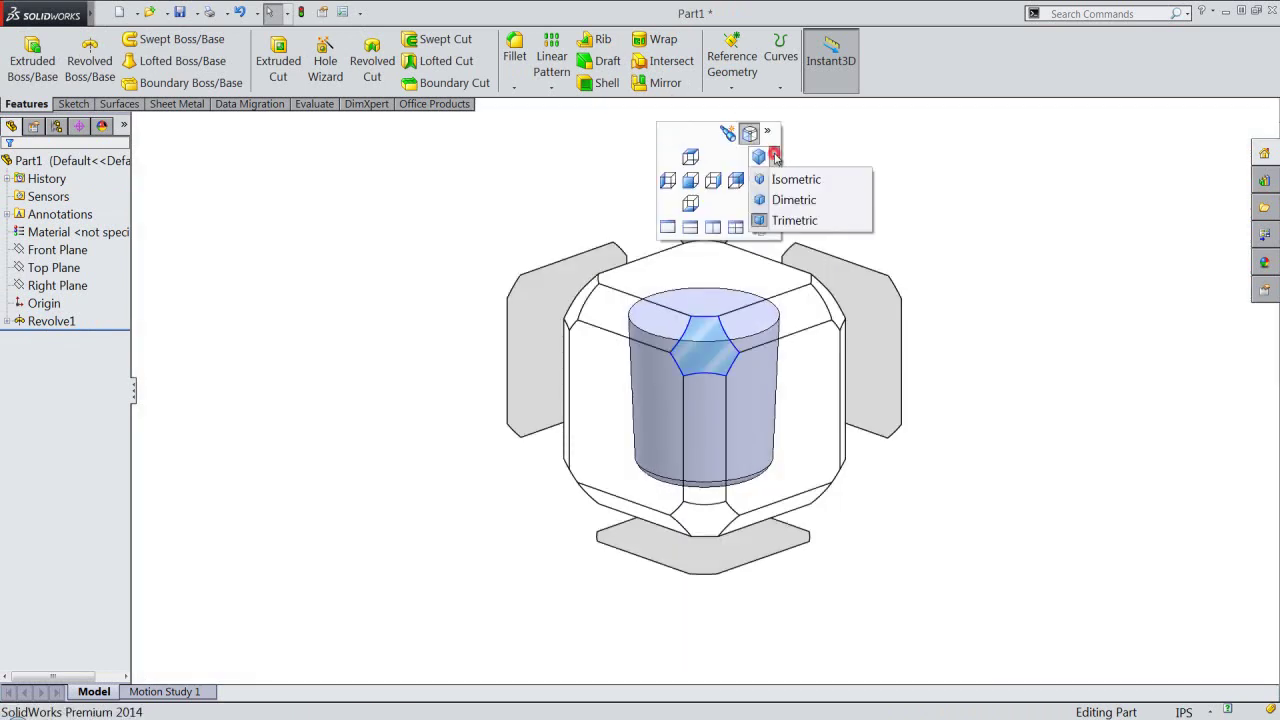
pyautogui.click(783, 181)
pyautogui.click(60, 160)
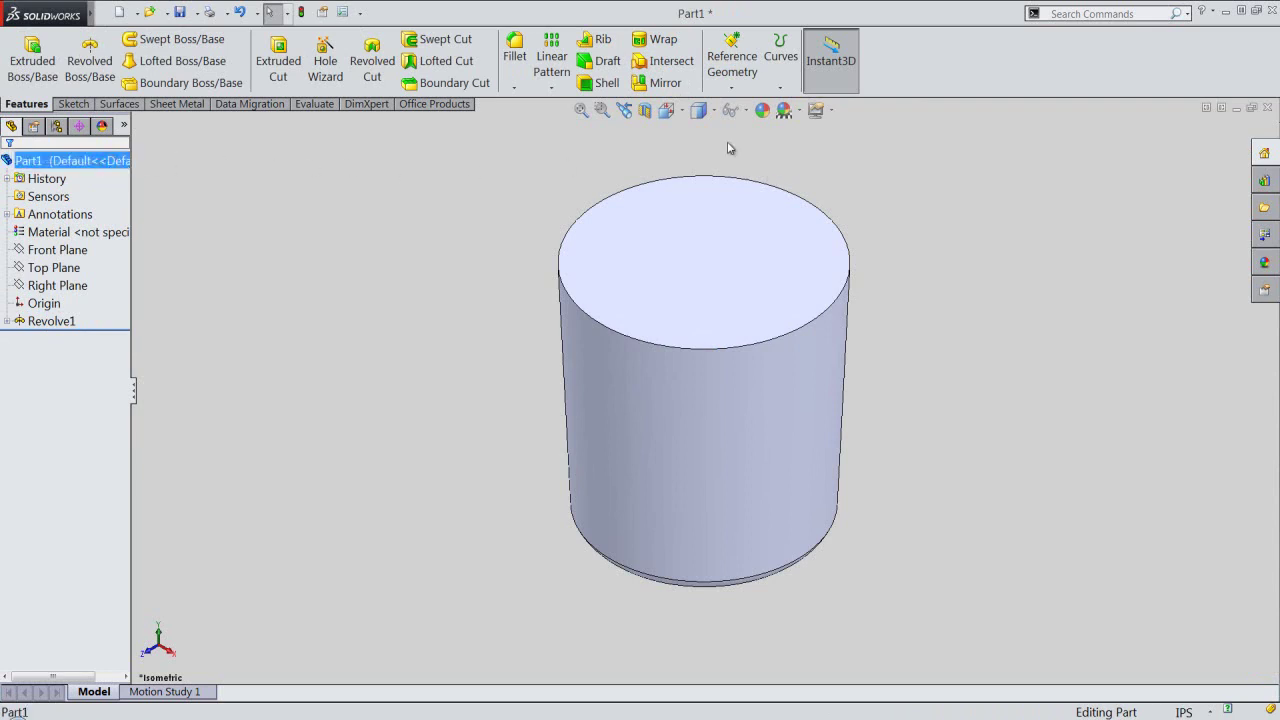
pyautogui.click(763, 110)
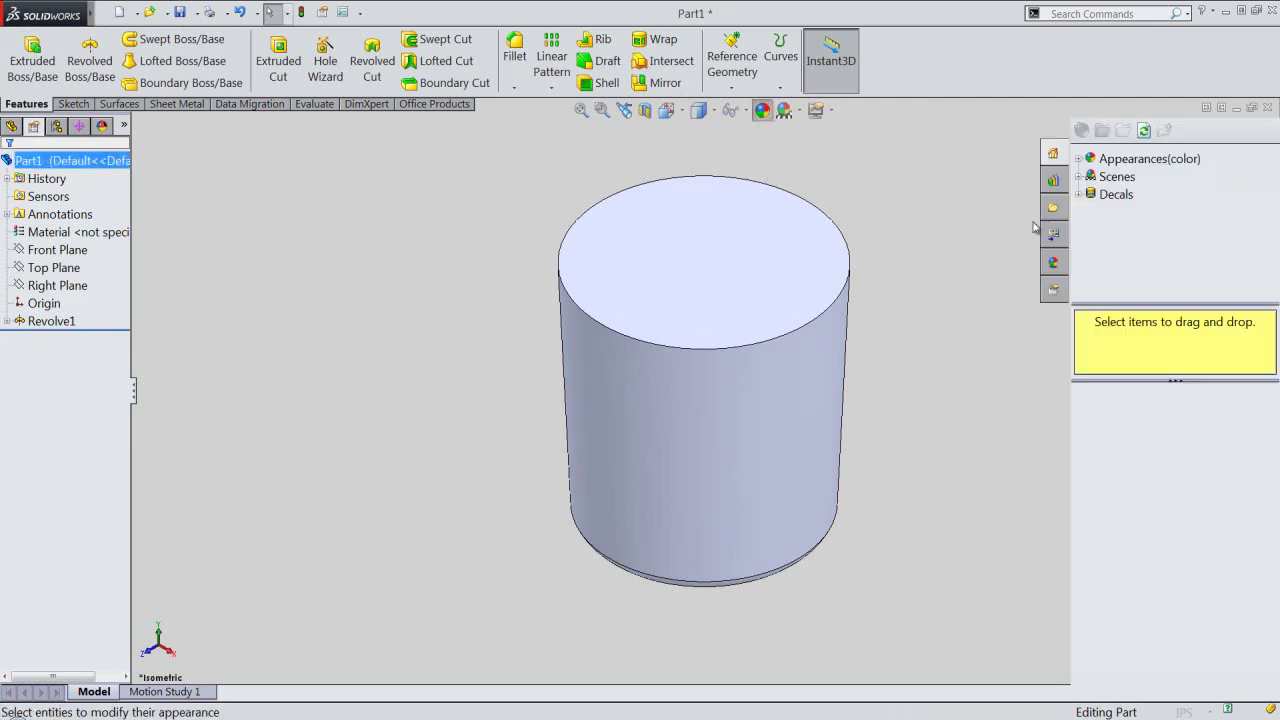
pyautogui.click(1078, 159)
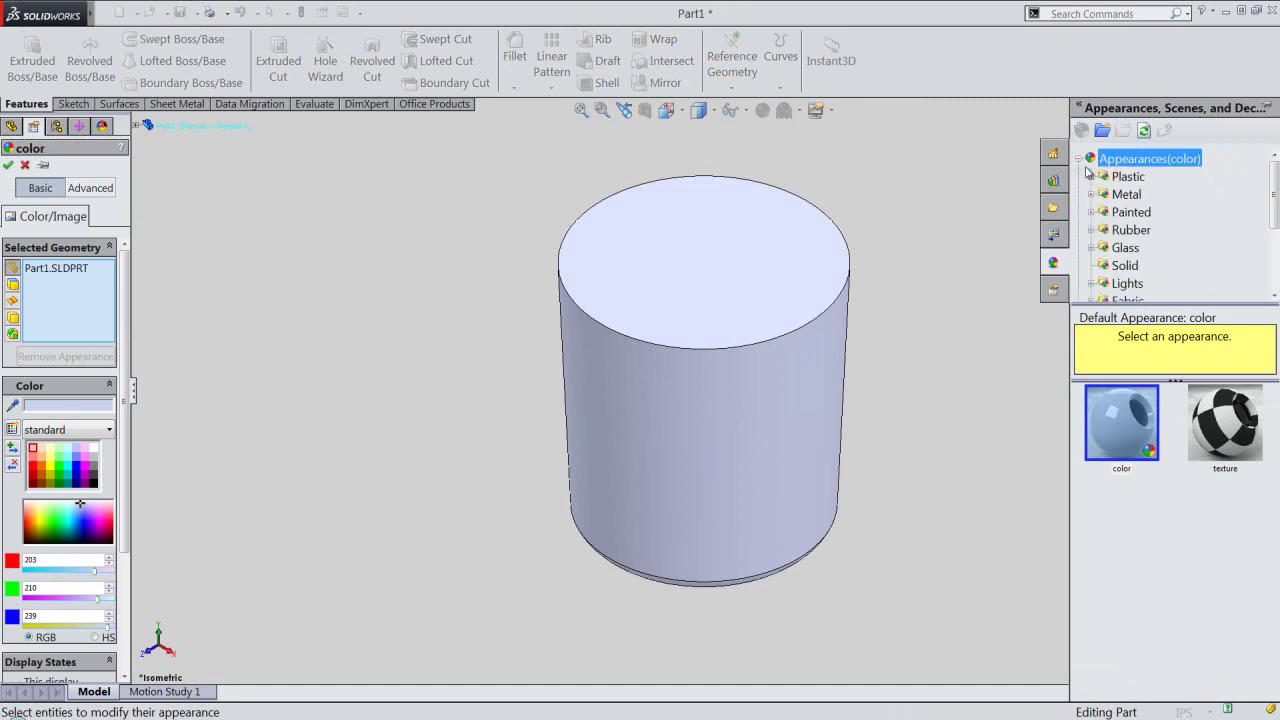
pyautogui.click(1090, 176)
pyautogui.click(1116, 178)
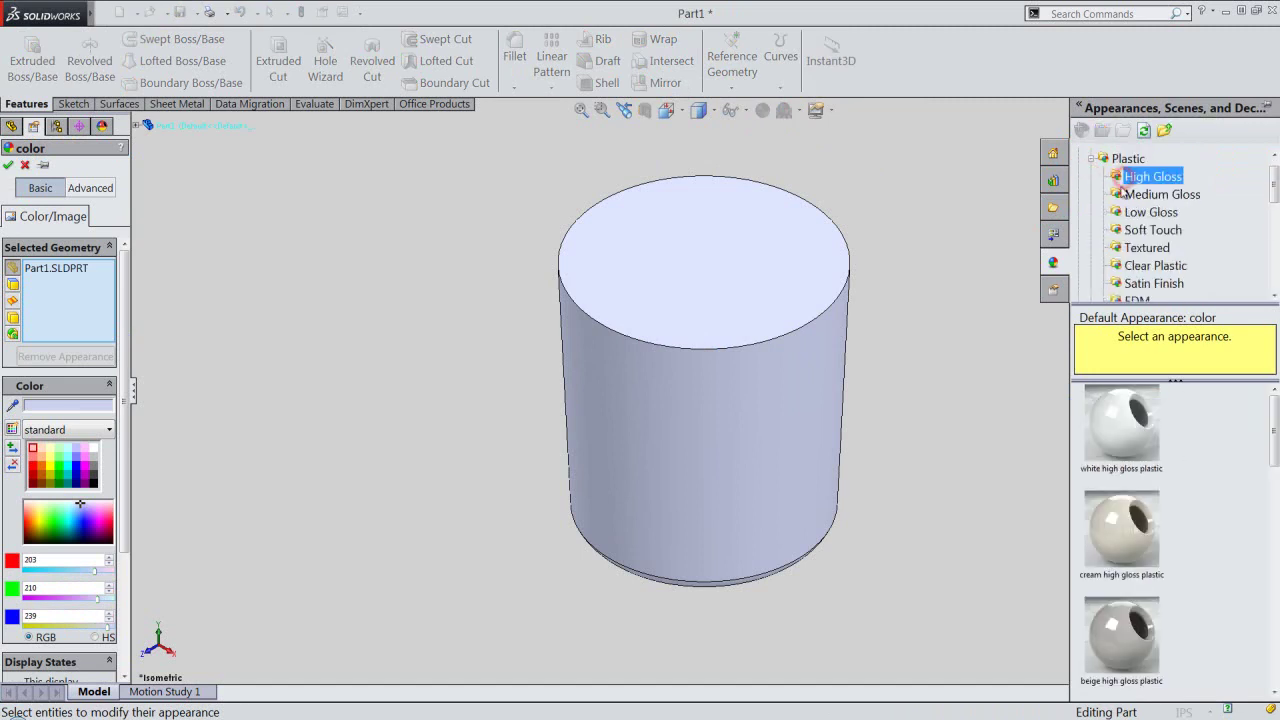
pyautogui.click(1127, 523)
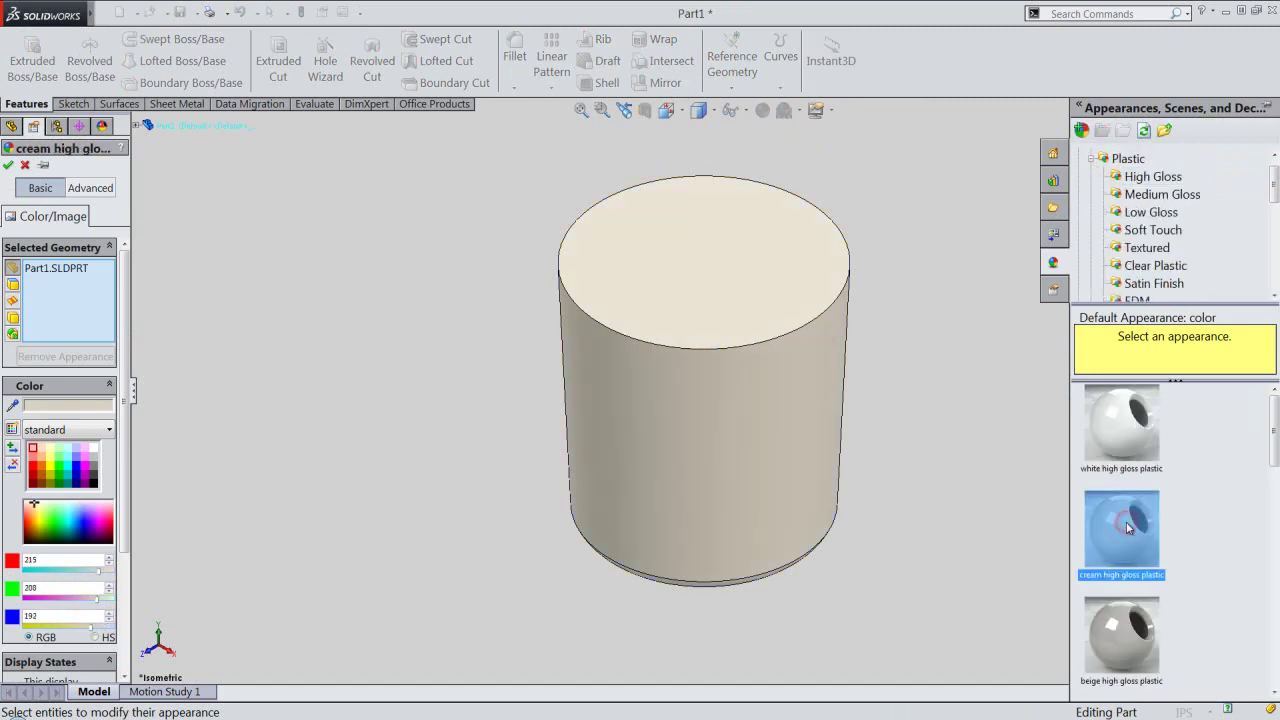
pyautogui.click(9, 166)
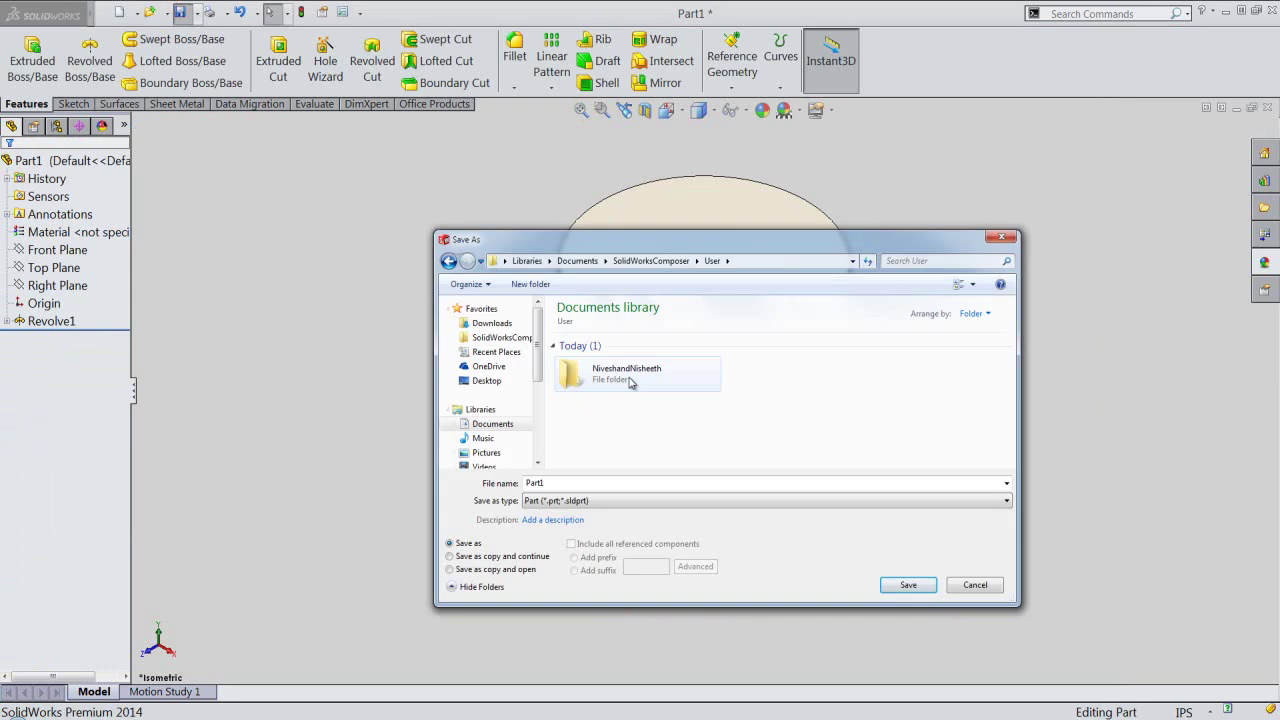
# Save the part as Mug-Plastic in the project folder.
pyautogui.doubleClick(629, 375)
pyautogui.write('Mug-Plastic')
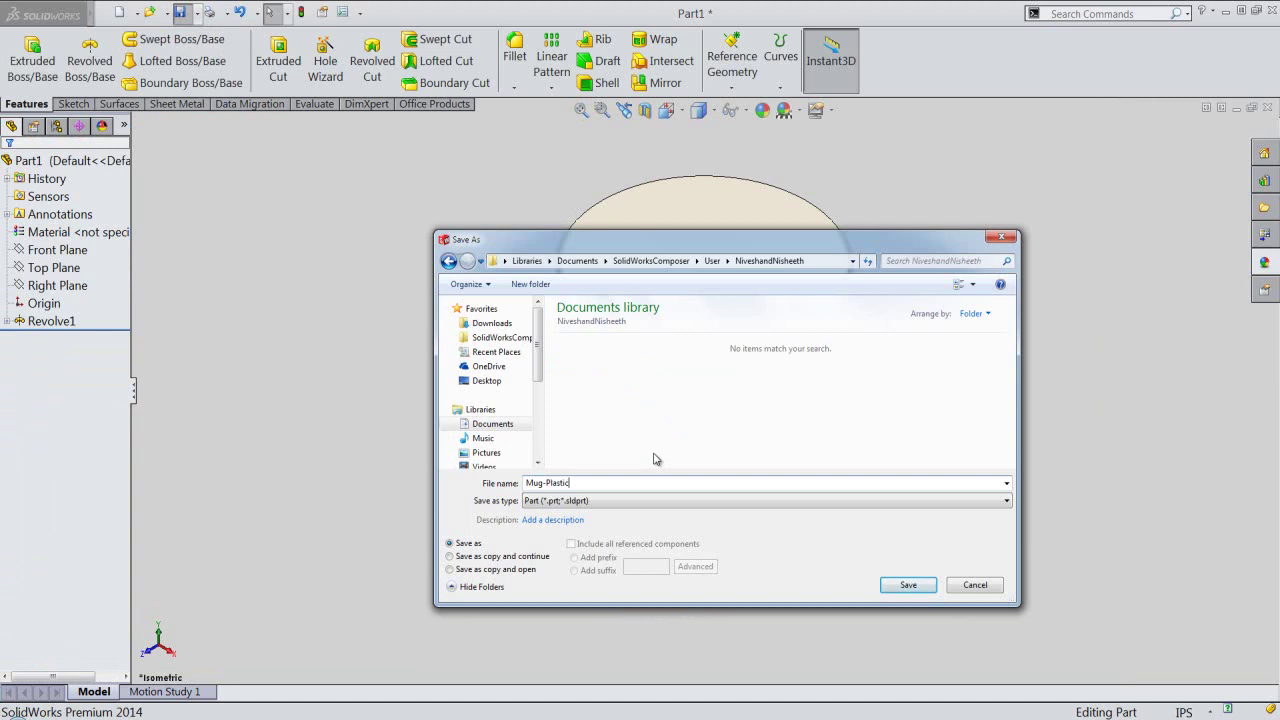
pyautogui.click(923, 581)
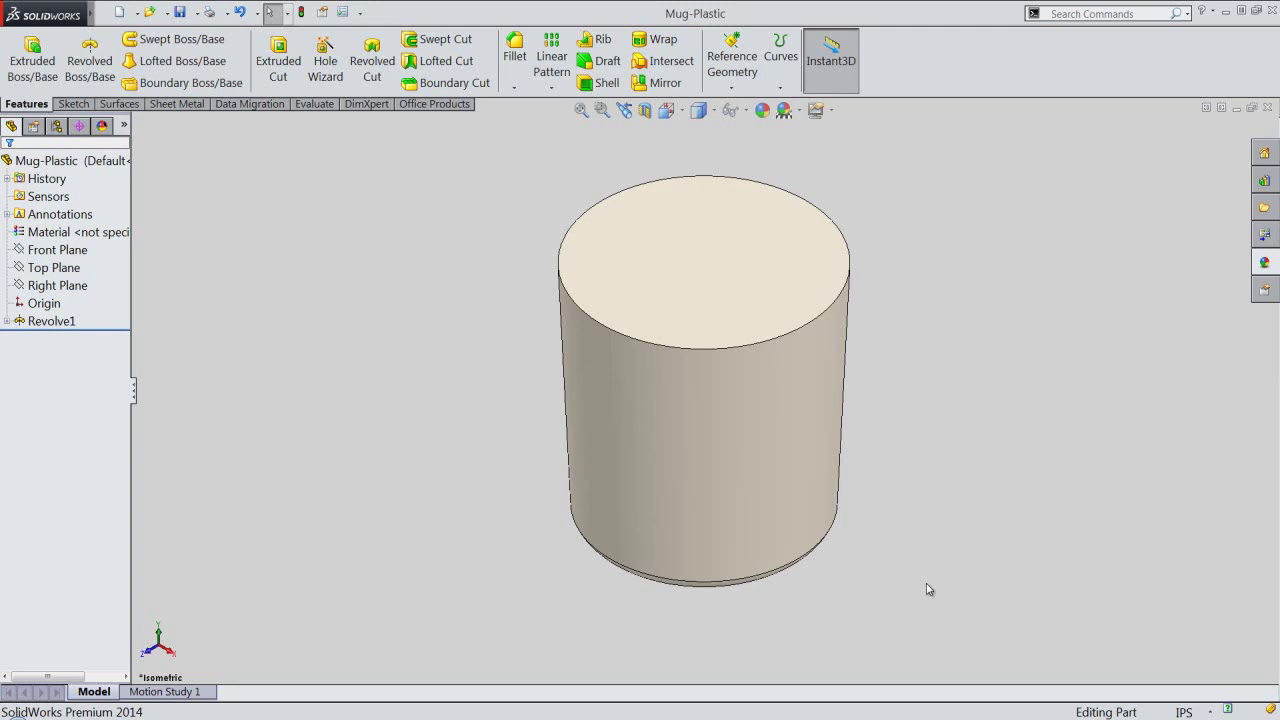
# Start a new sketch on the mug's top face, viewed from the Top.
pyautogui.click(770, 300)
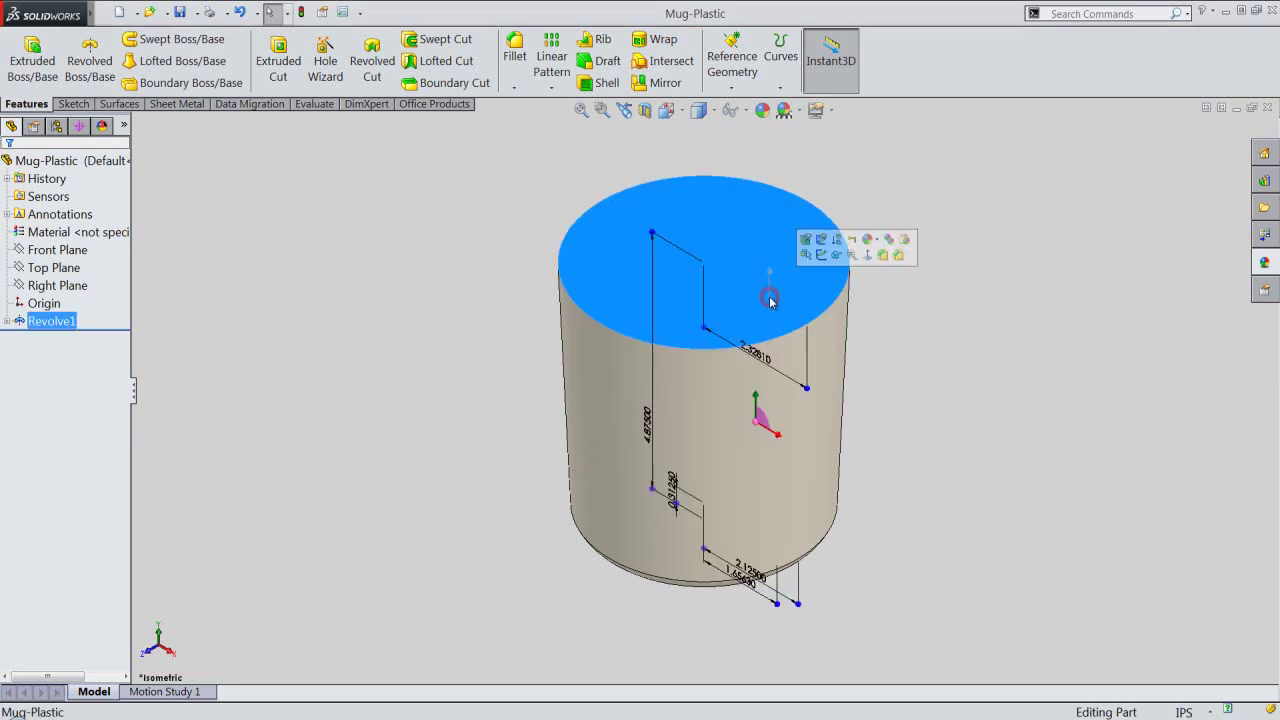
pyautogui.click(821, 255)
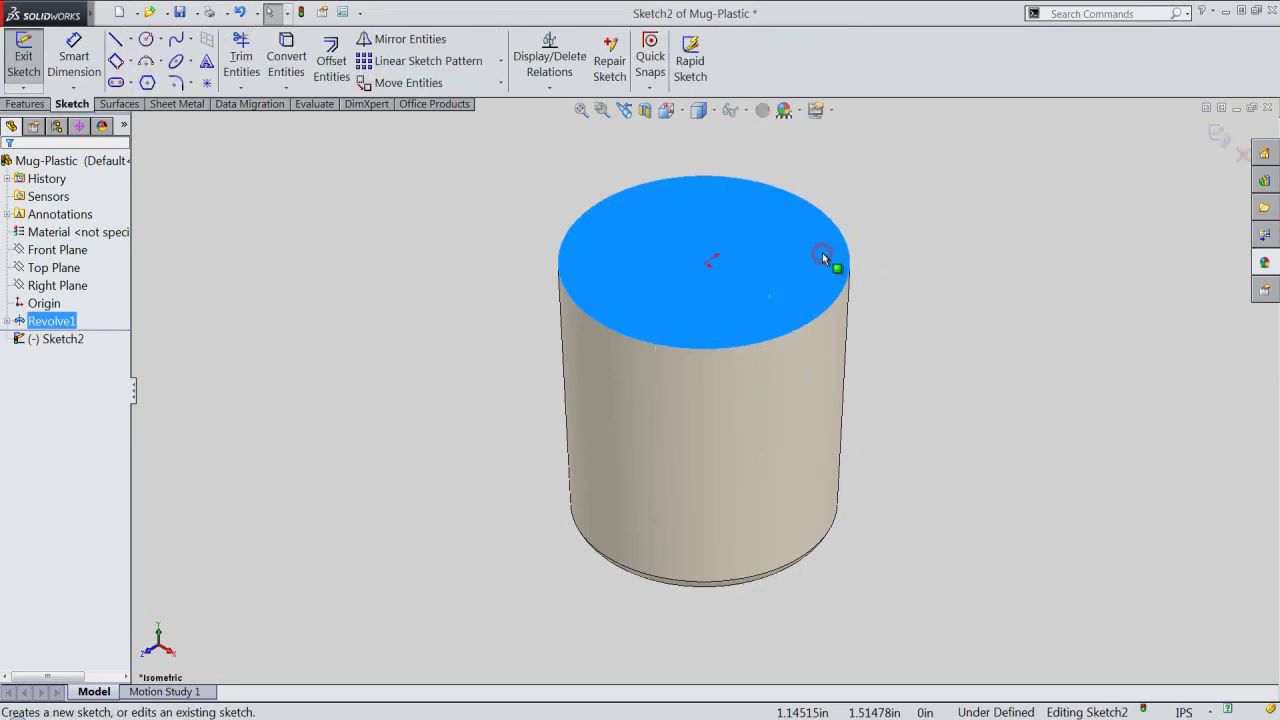
pyautogui.click(677, 112)
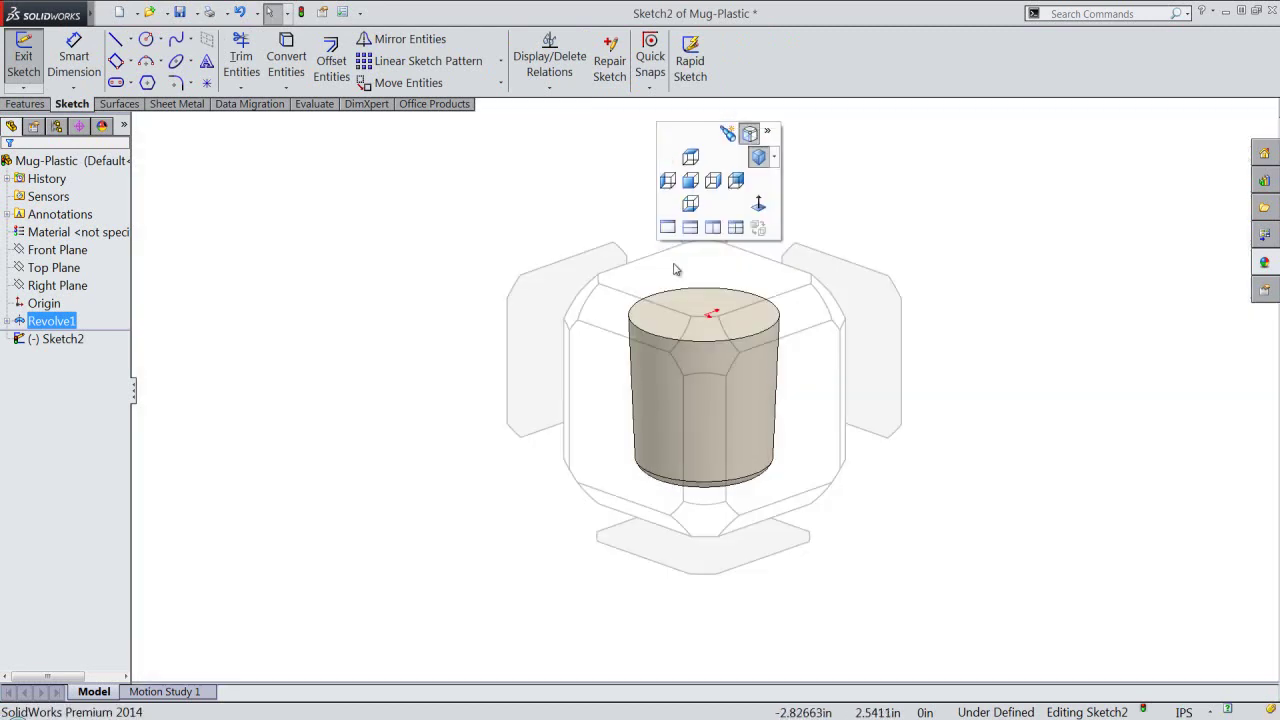
pyautogui.click(725, 268)
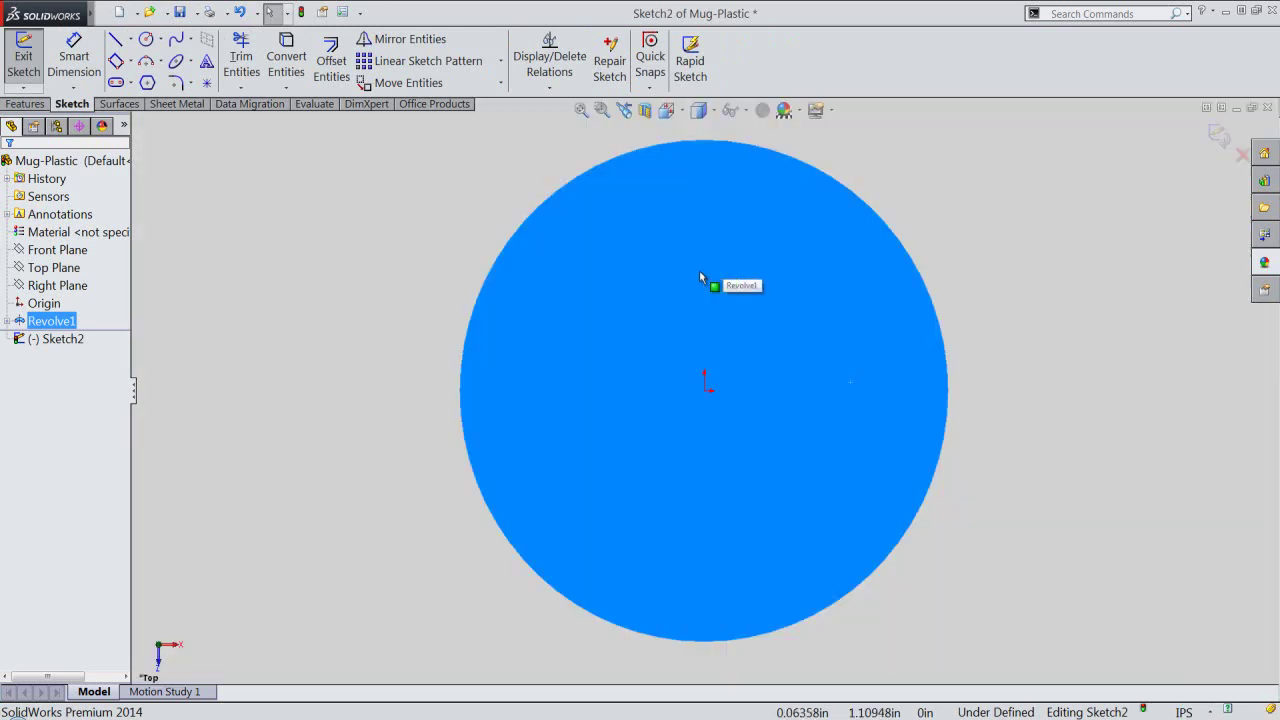
pyautogui.click(492, 212)
# Draw an infinite horizontal centerline through the origin.
pyautogui.rightClick(450, 161)
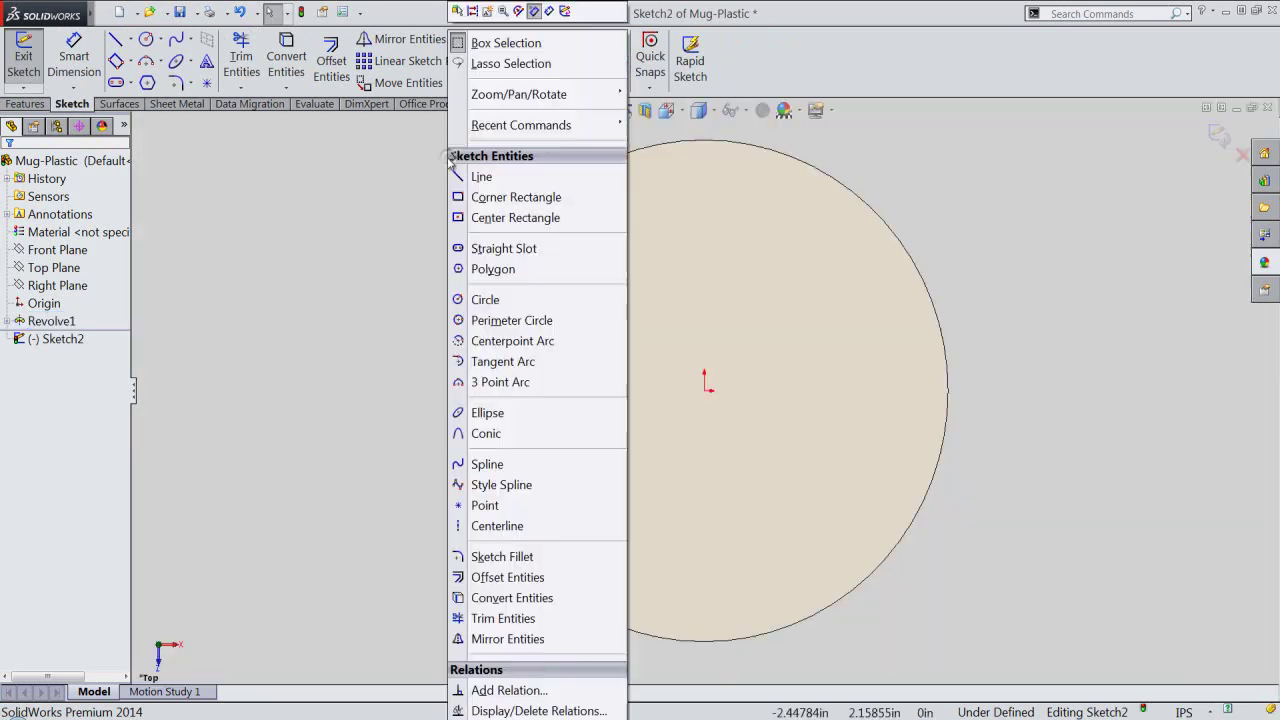
pyautogui.click(474, 526)
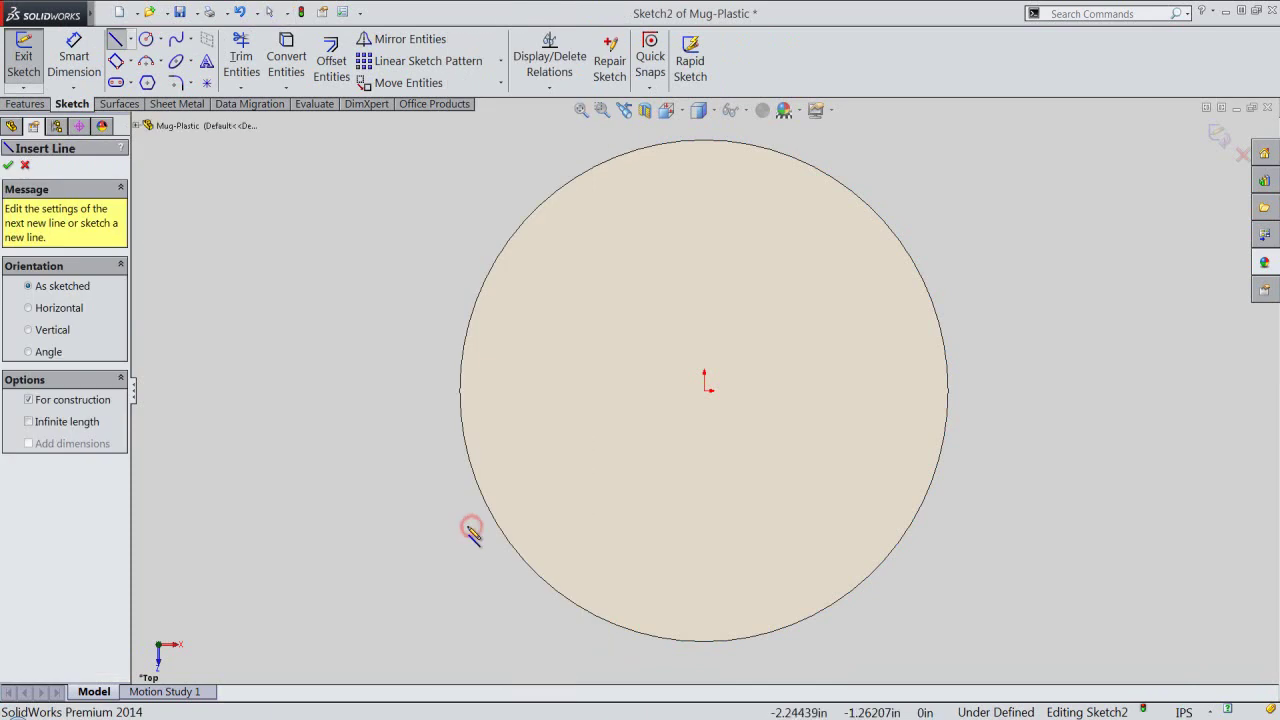
pyautogui.click(29, 422)
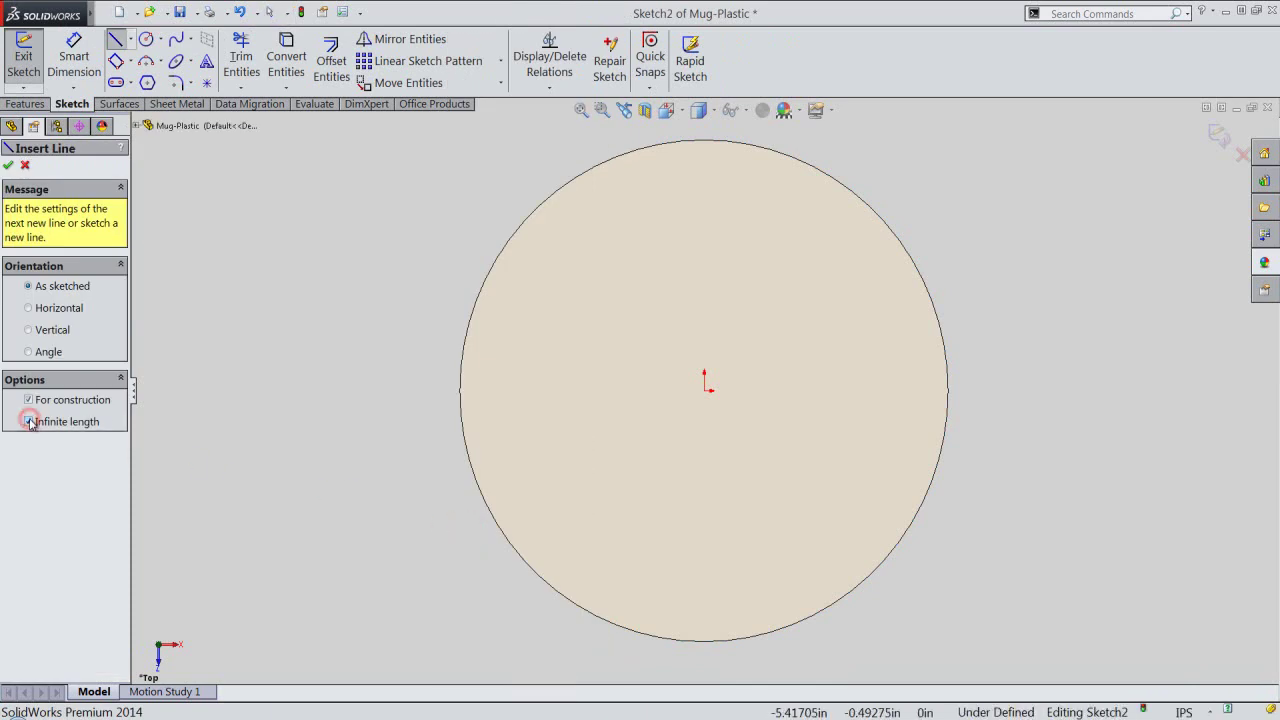
pyautogui.click(29, 309)
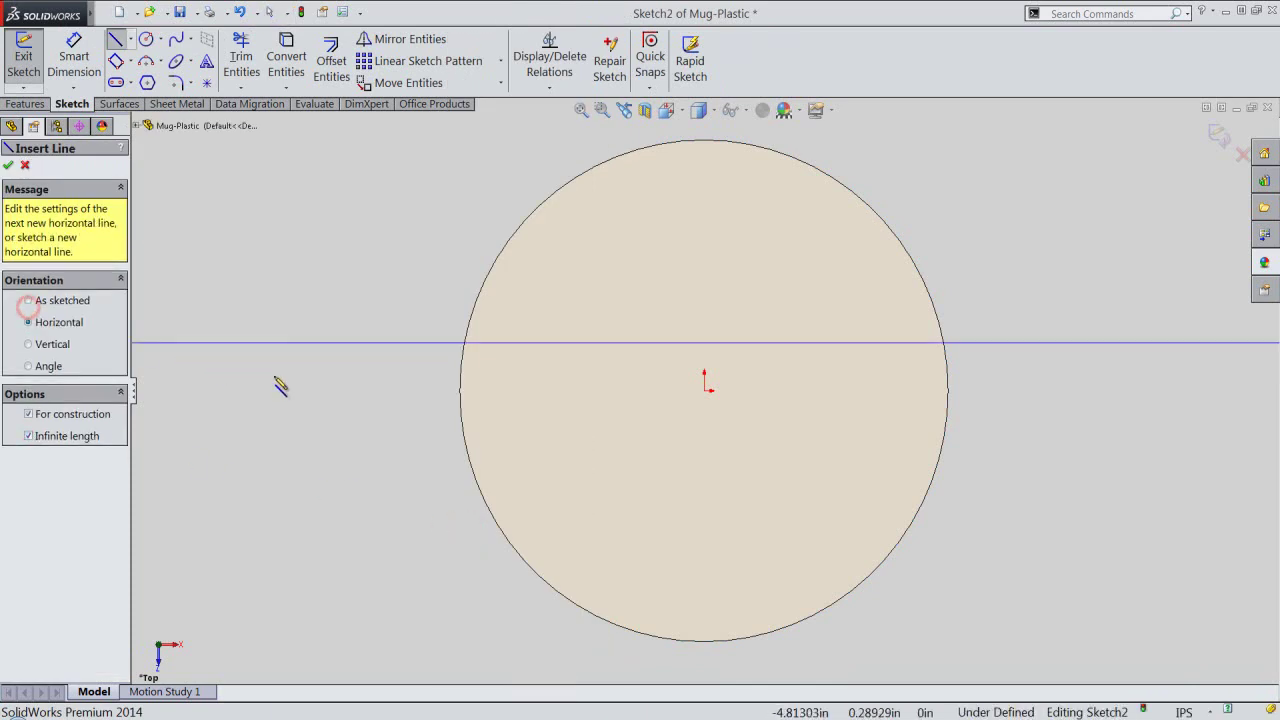
pyautogui.click(705, 390)
# Place a point on the centerline right of the mug, dimensioned 2.86420 in from the origin.
pyautogui.rightClick(633, 347)
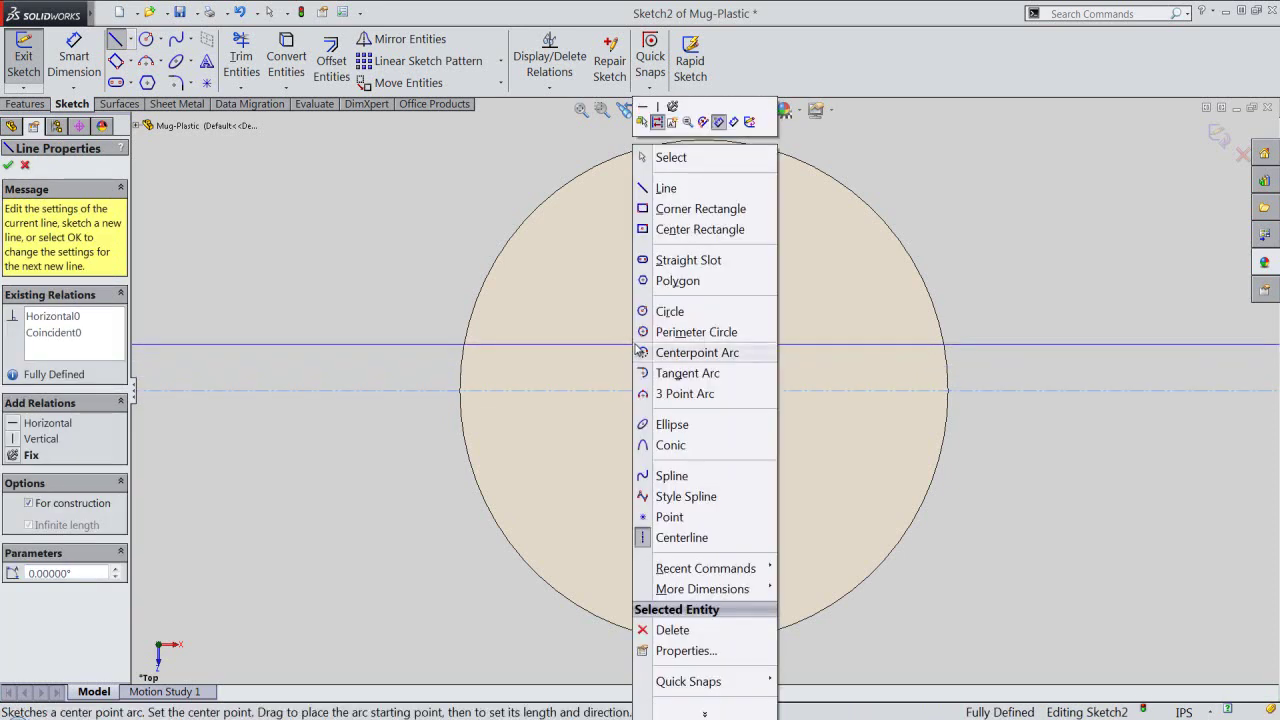
pyautogui.click(695, 517)
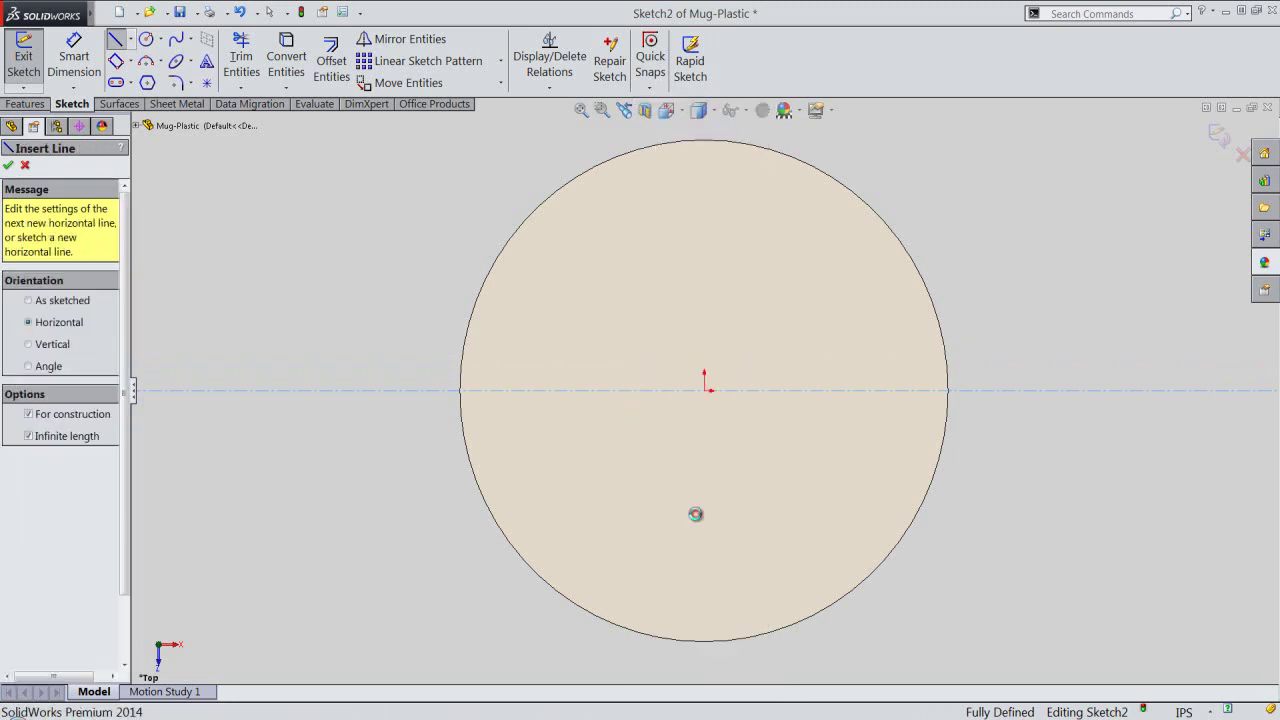
pyautogui.click(1056, 391)
pyautogui.rightClick(1057, 263)
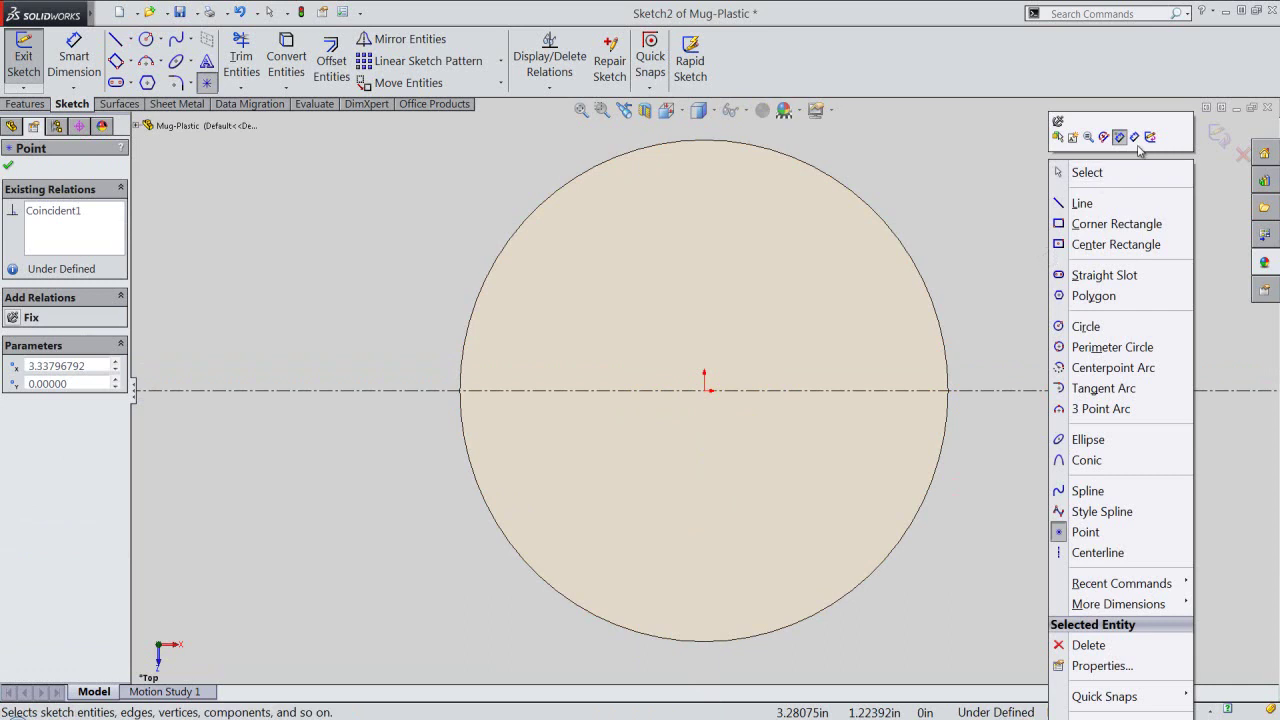
pyautogui.click(1135, 137)
pyautogui.click(1055, 391)
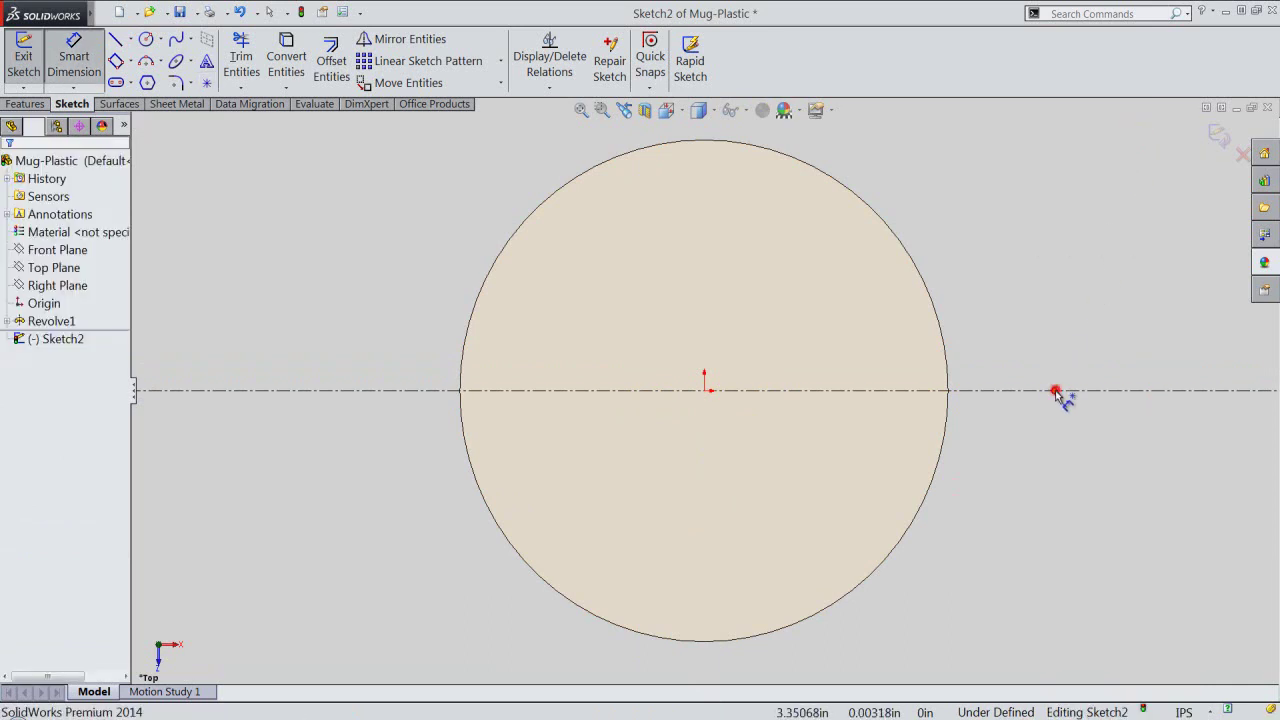
pyautogui.click(706, 390)
pyautogui.click(847, 320)
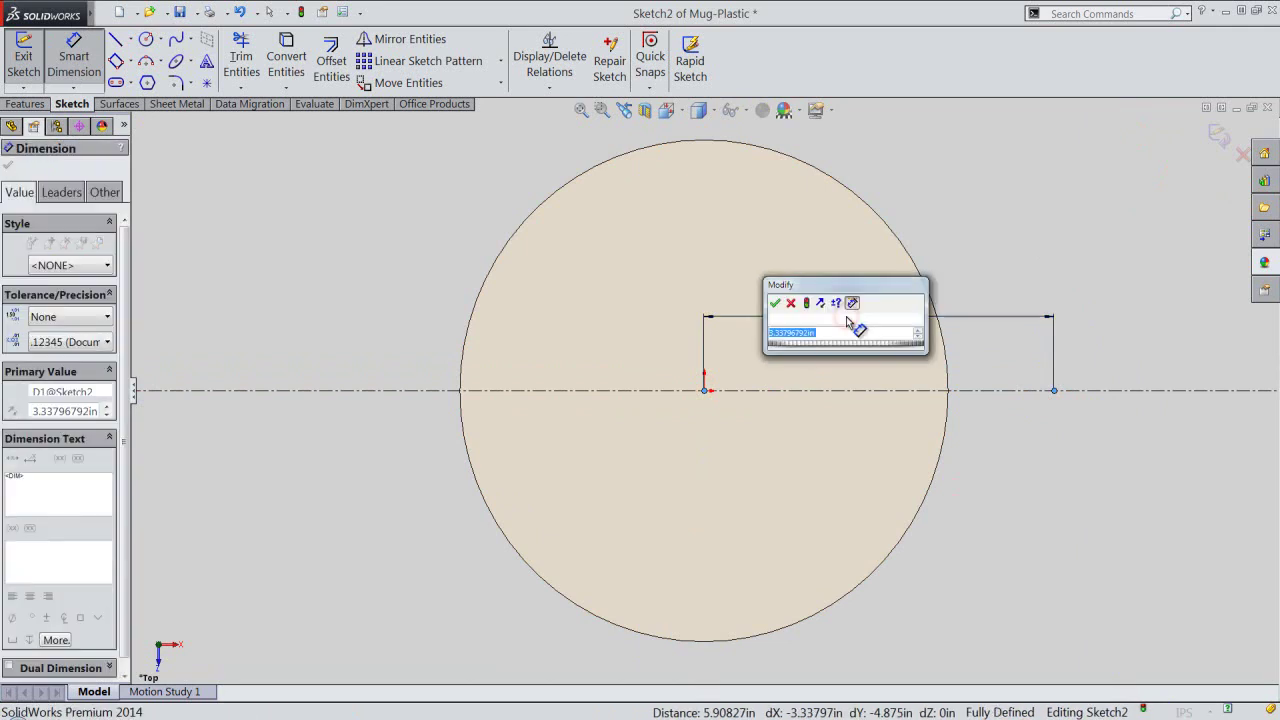
pyautogui.write('2.')
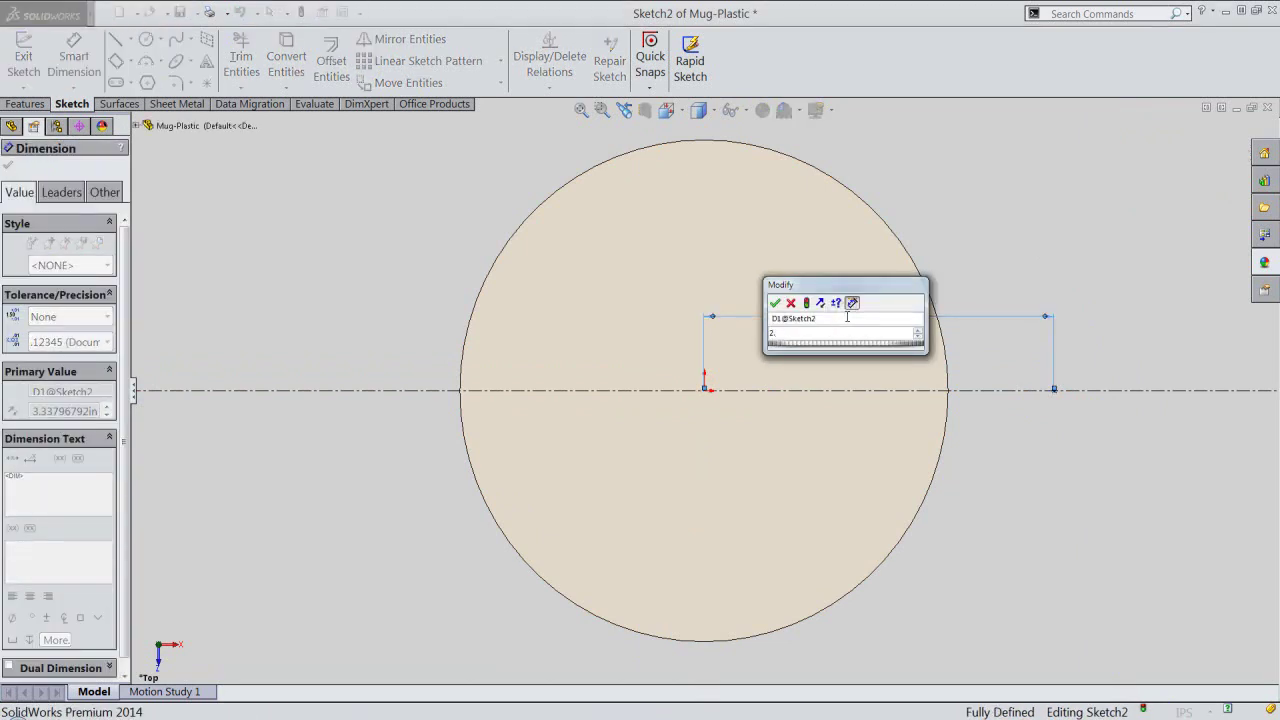
pyautogui.write('8642')
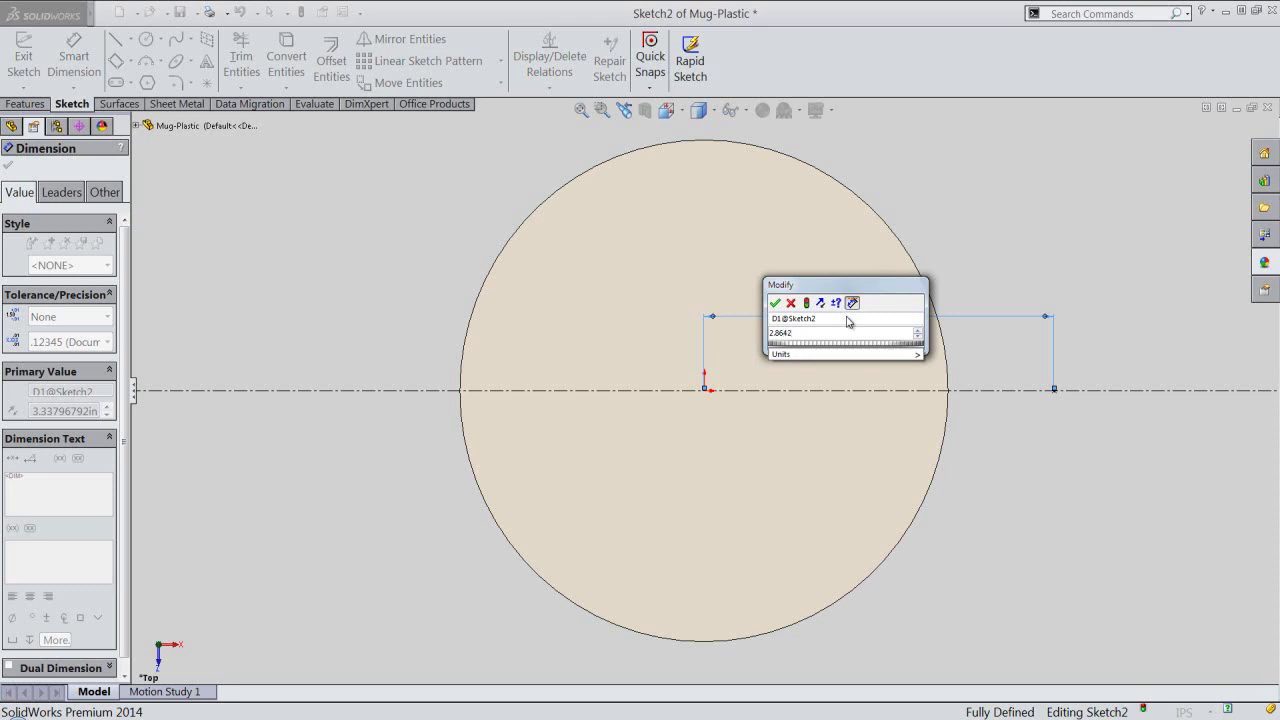
pyautogui.press('Return')
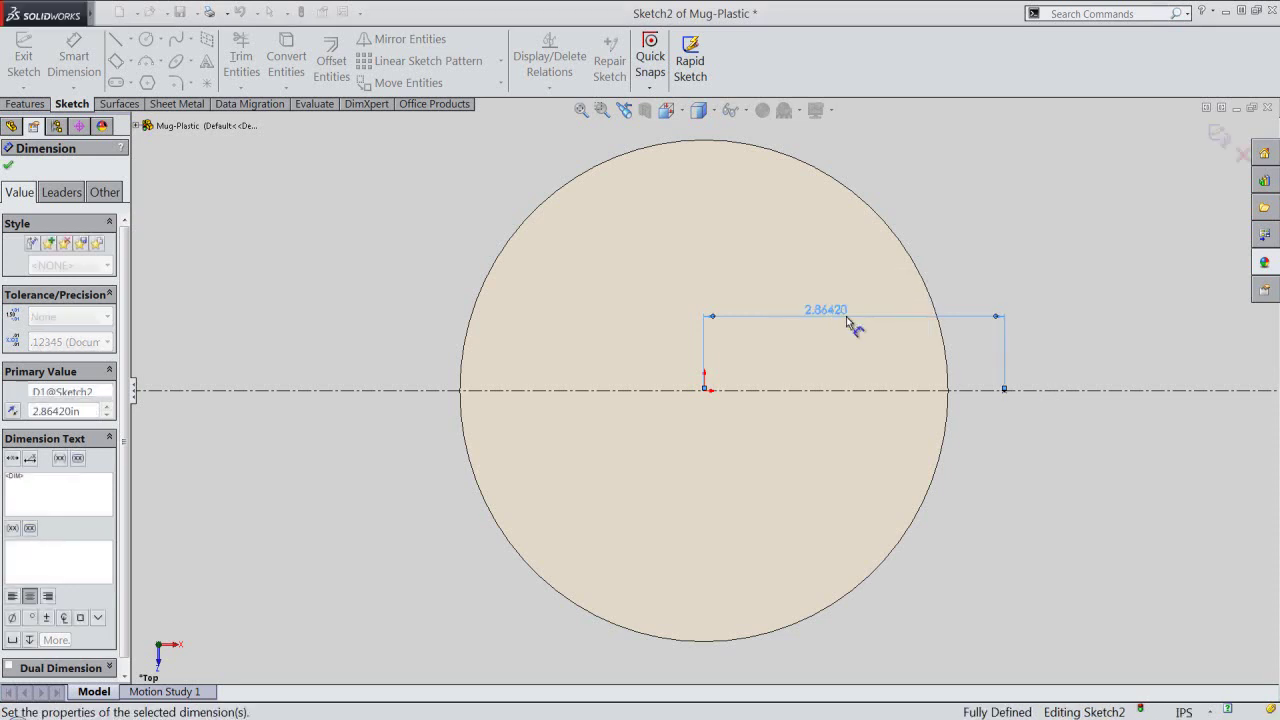
# Draw a three-point arc bulging out past the circle's right edge.
pyautogui.rightClick(987, 198)
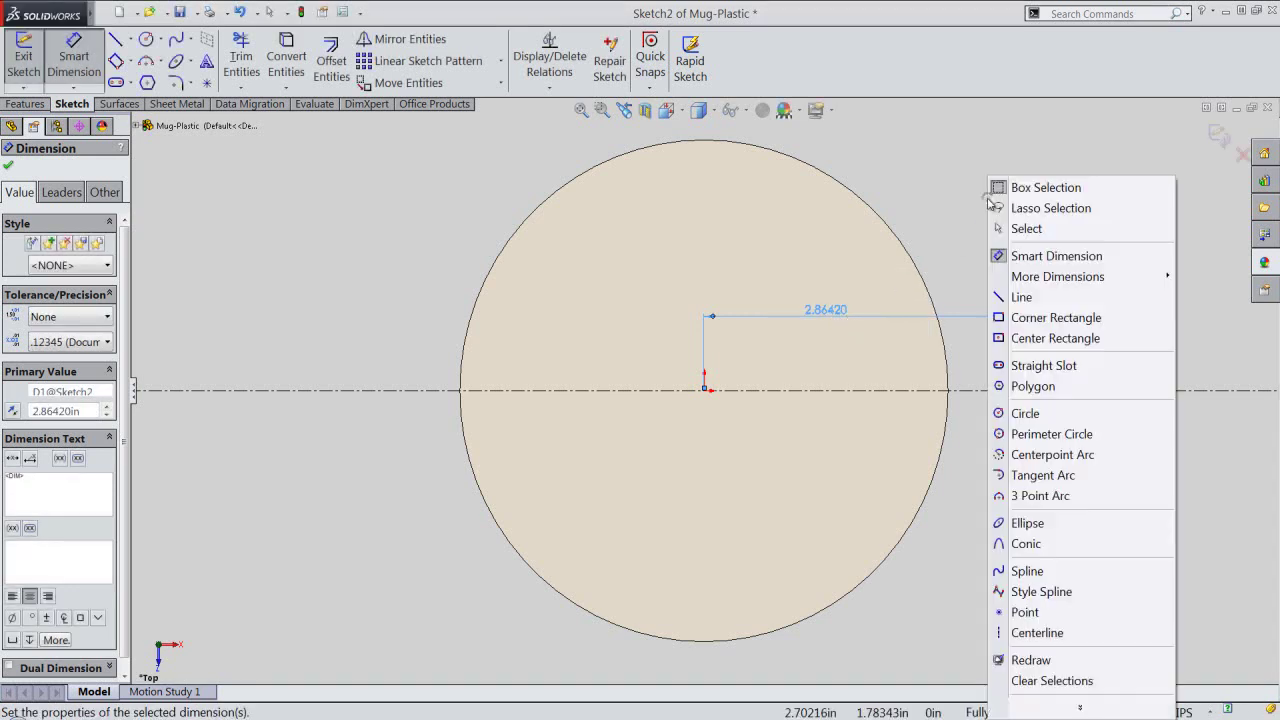
pyautogui.click(1020, 496)
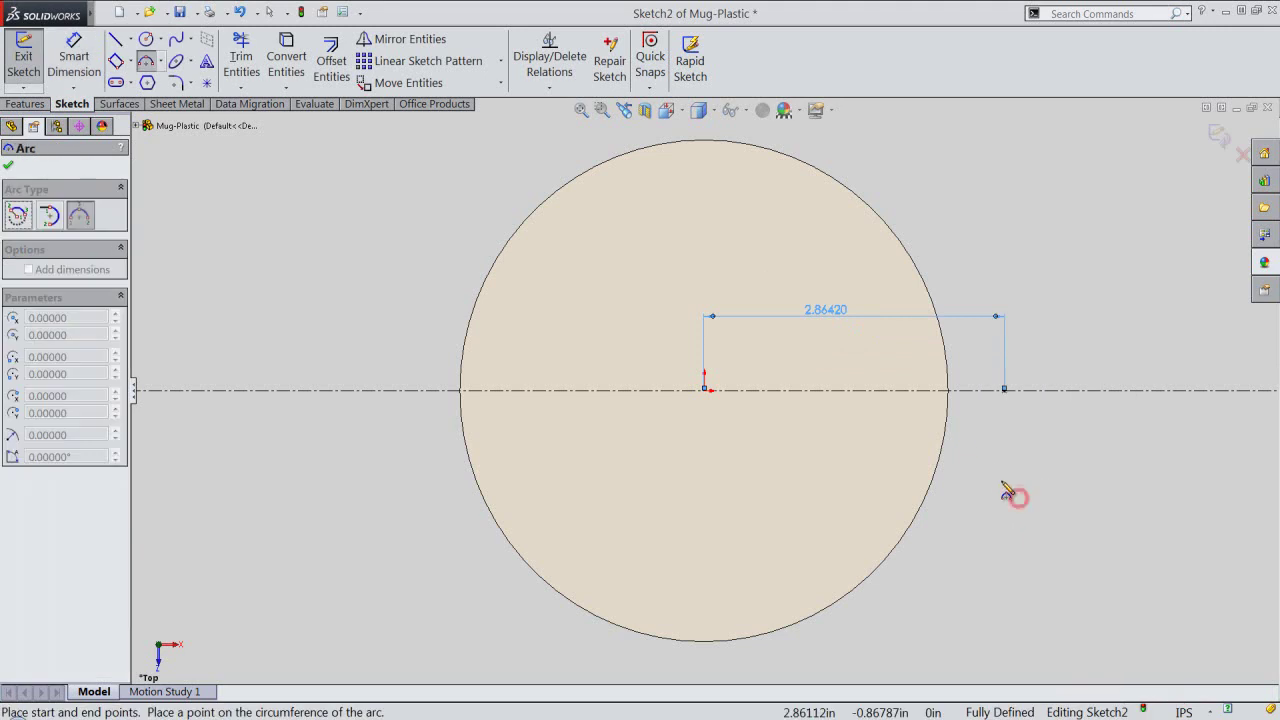
pyautogui.click(941, 331)
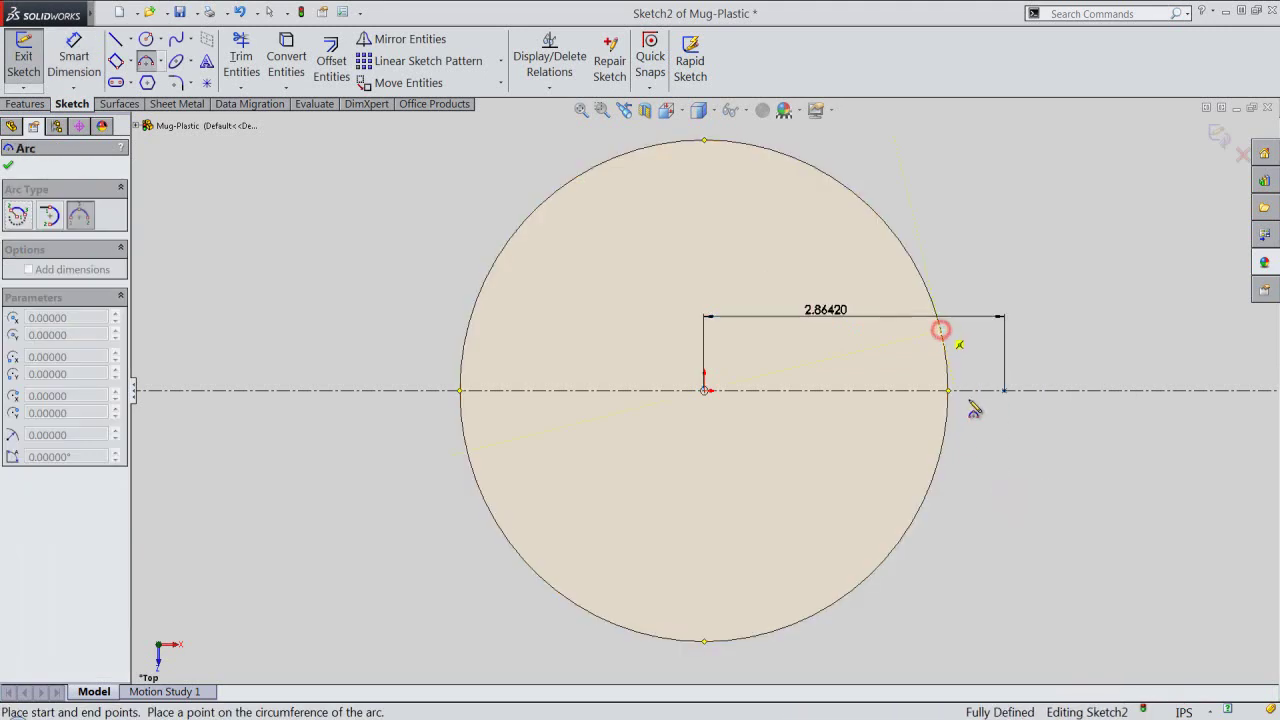
pyautogui.click(941, 451)
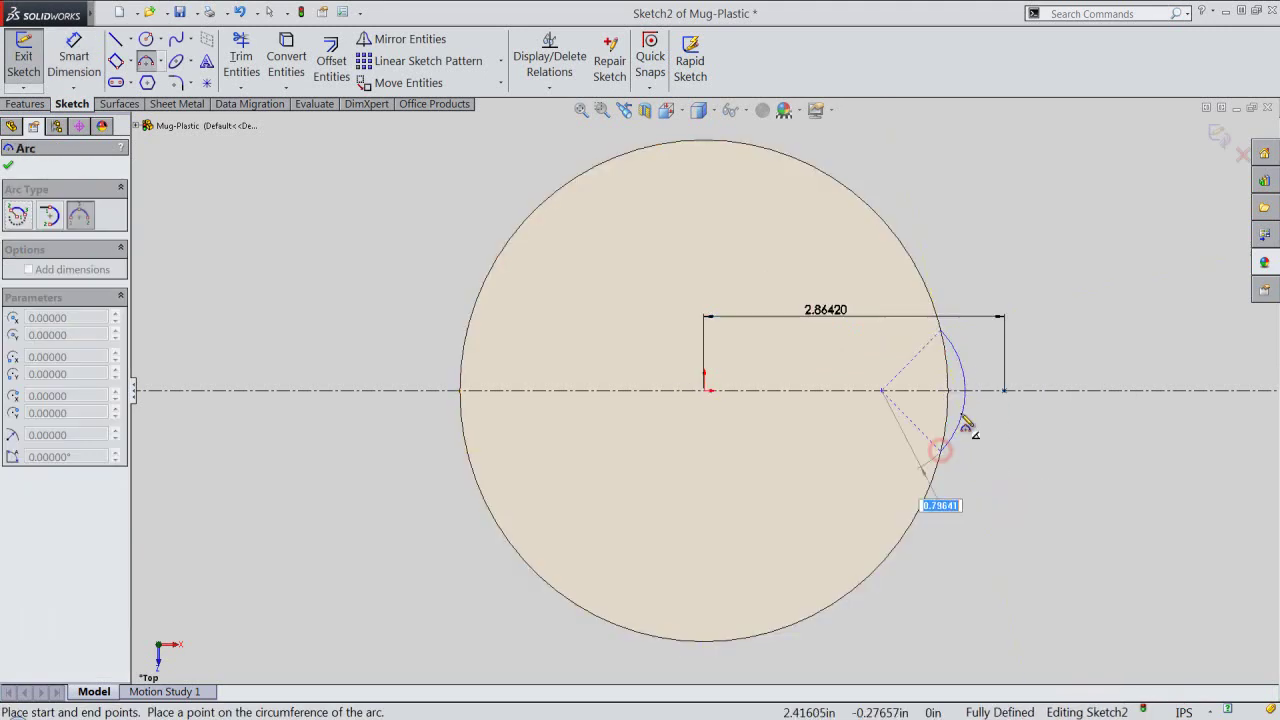
pyautogui.click(968, 413)
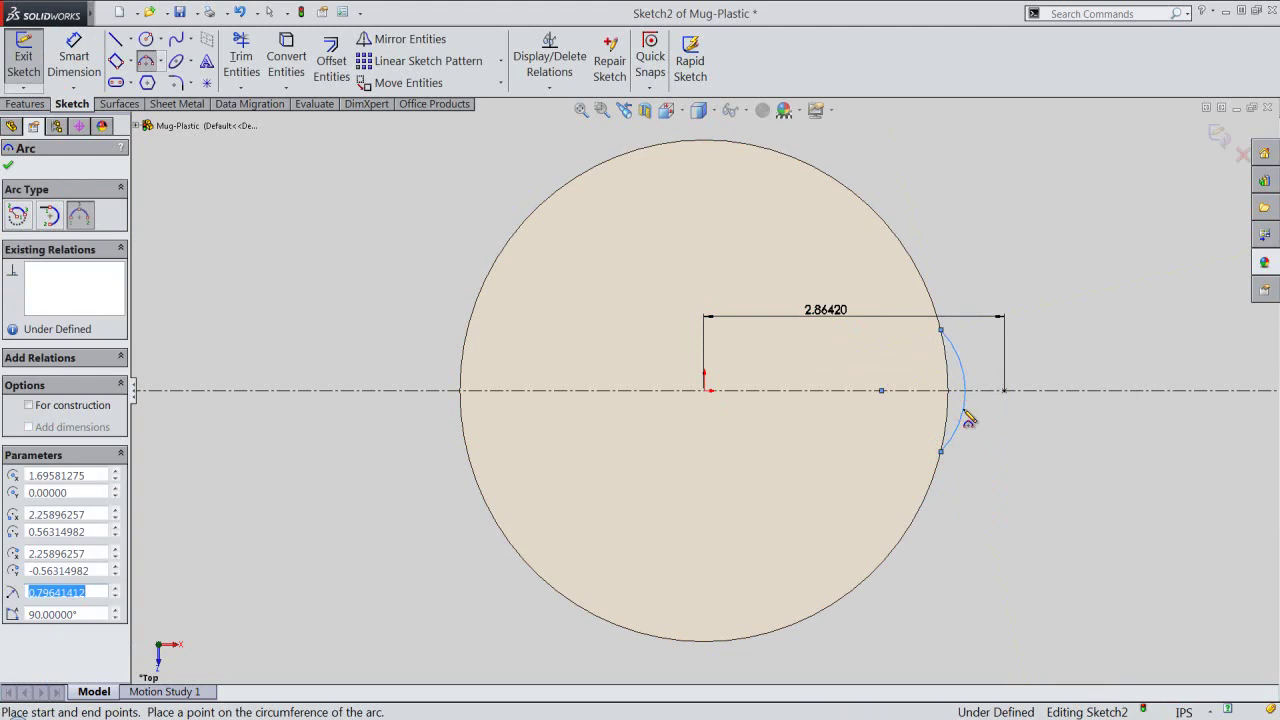
pyautogui.rightClick(1022, 162)
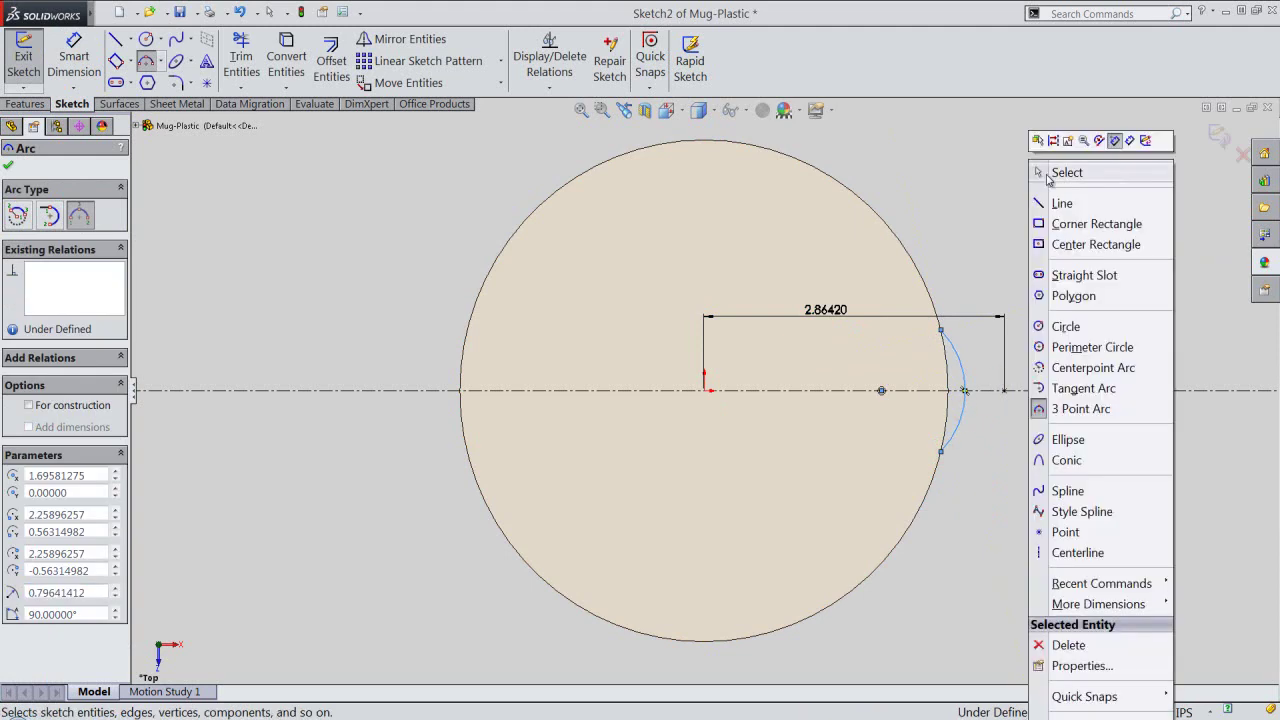
pyautogui.click(1047, 177)
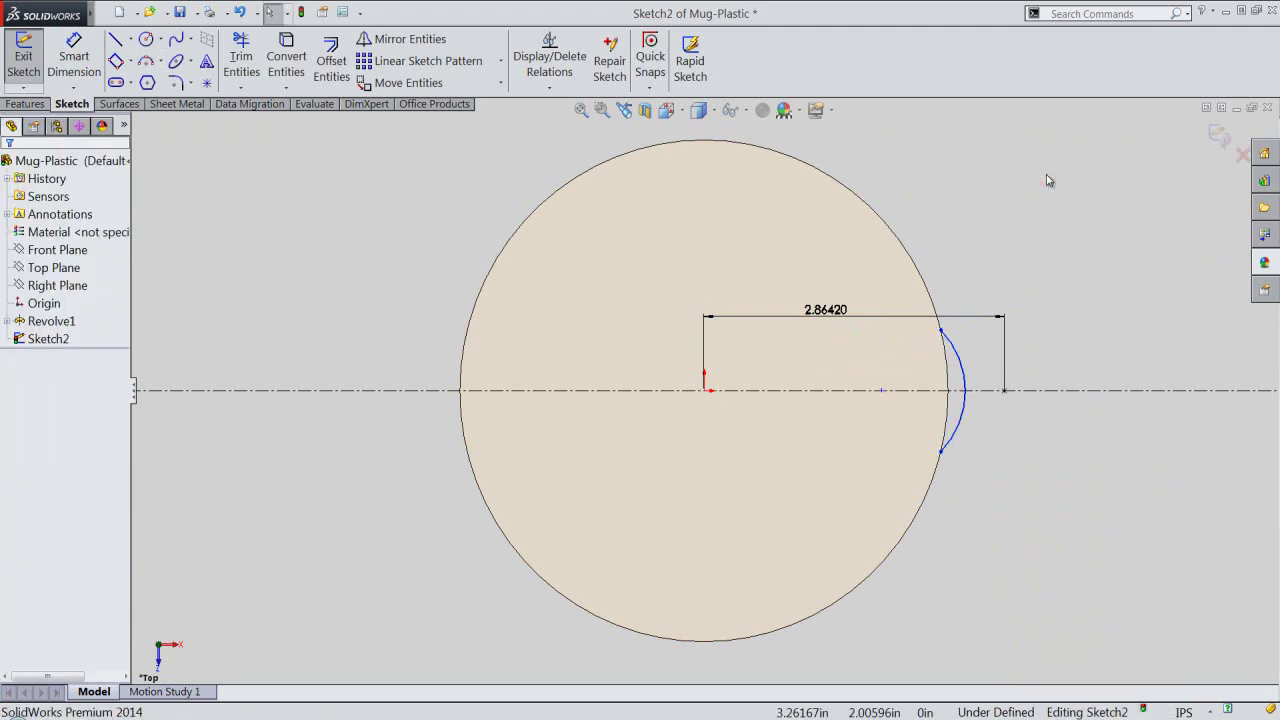
# Make the arc's midpoint coincident with the horizontal centerline.
pyautogui.rightClick(968, 378)
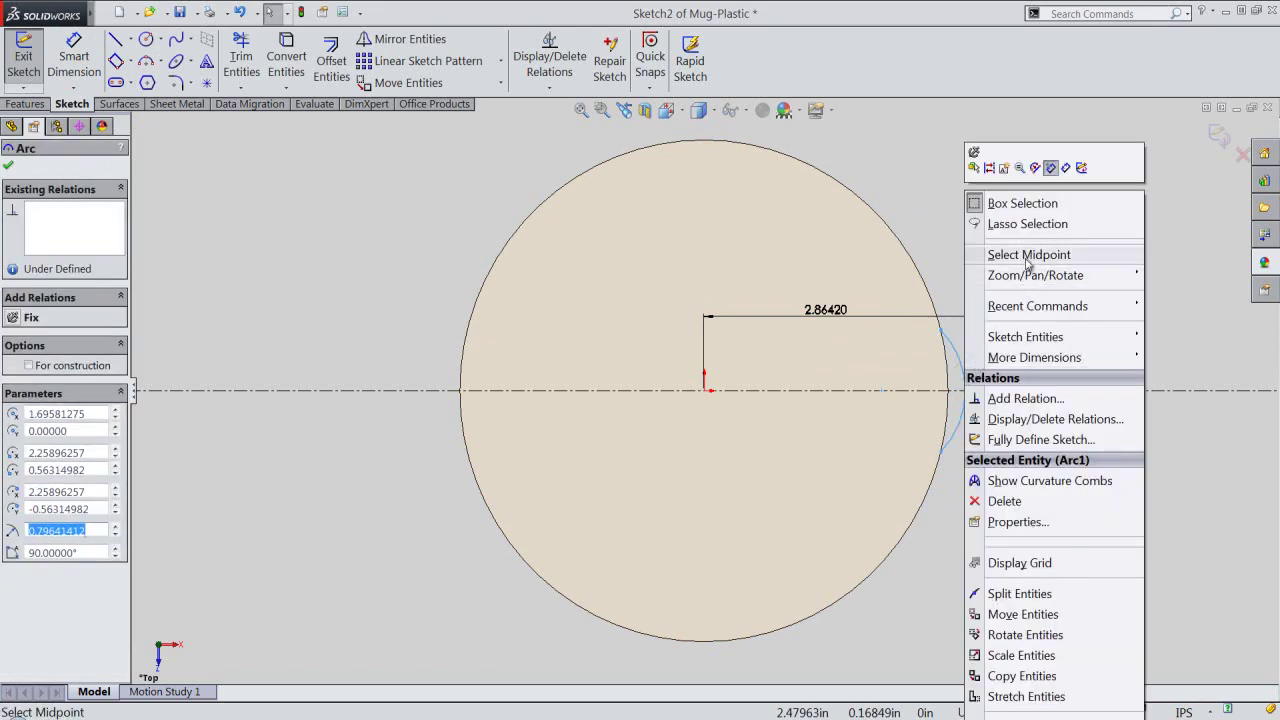
pyautogui.click(1029, 256)
pyautogui.keyDown('ctrl'); pyautogui.click(1079, 390); pyautogui.keyUp('ctrl')
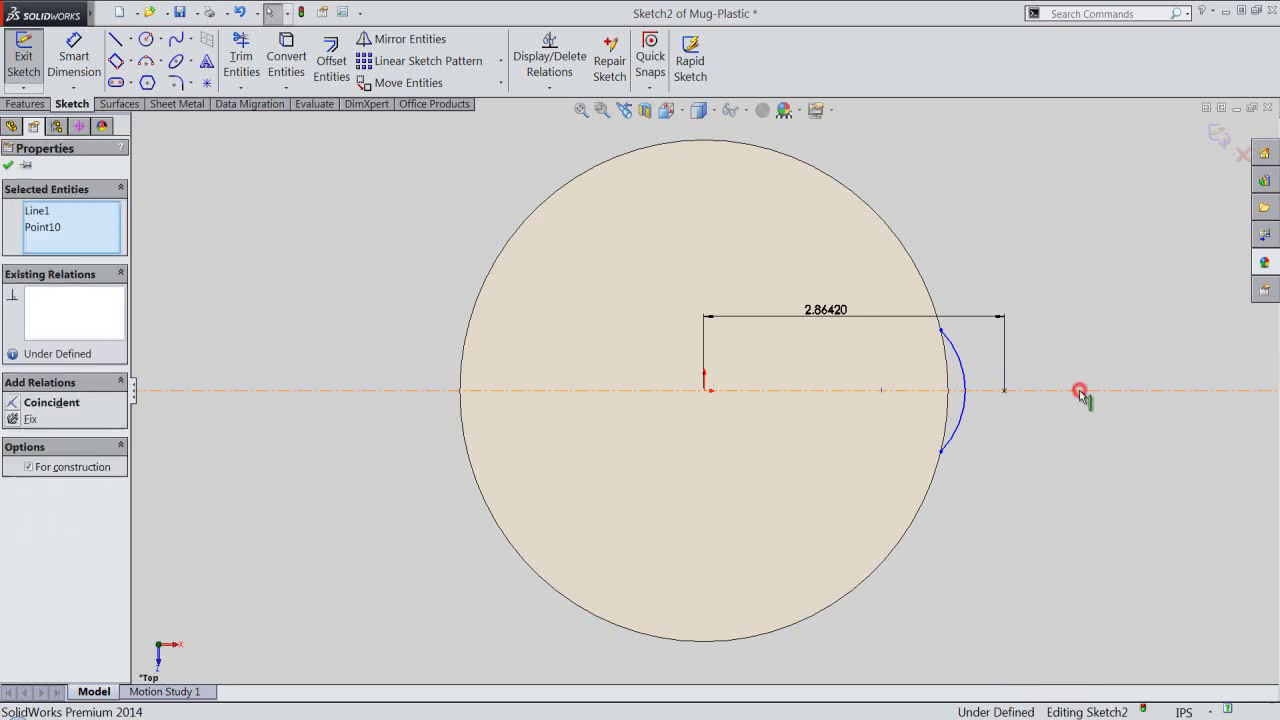
pyautogui.click(1116, 340)
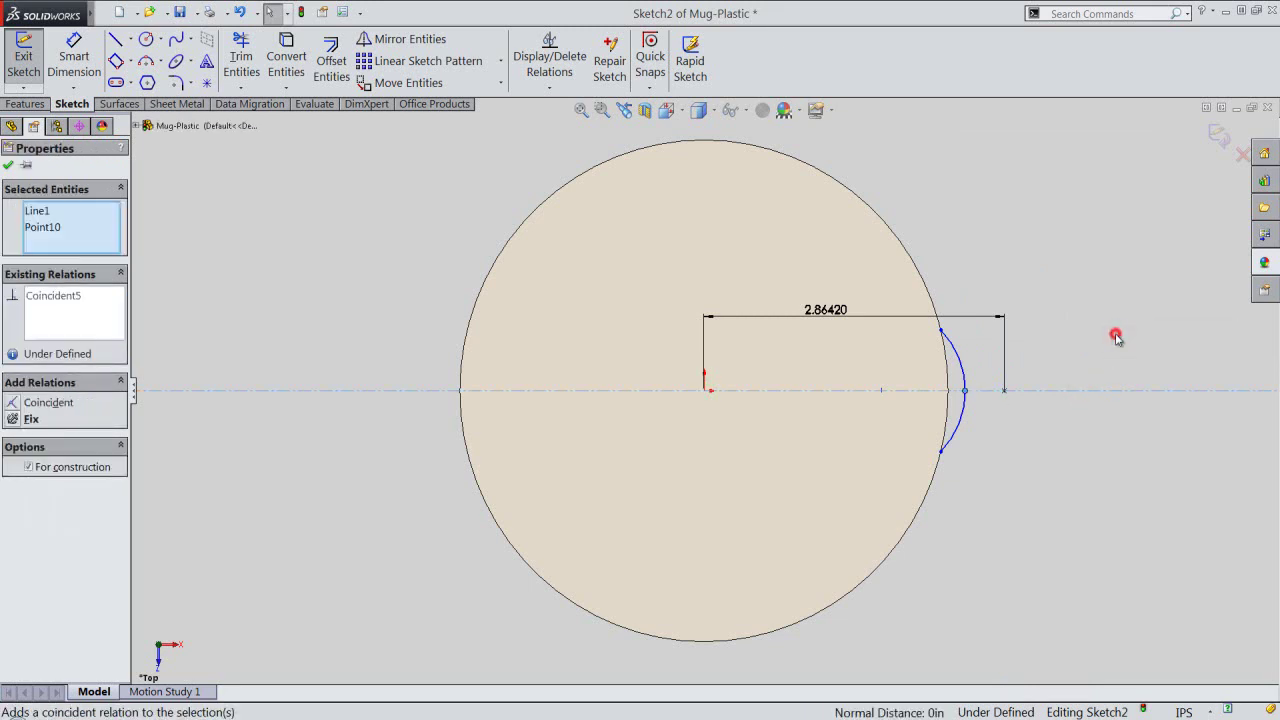
pyautogui.click(1073, 289)
pyautogui.rightClick(1073, 289)
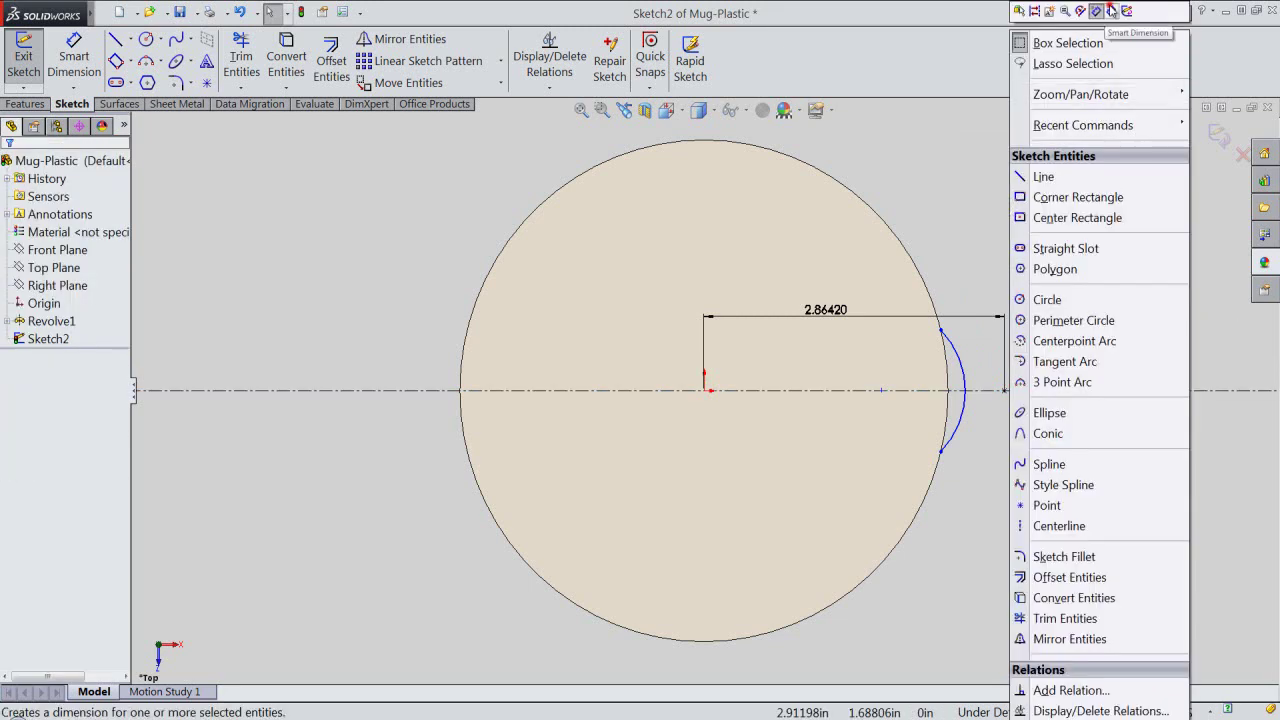
# Dimension the arc's endpoints 0.96210 in apart vertically.
pyautogui.click(1112, 10)
pyautogui.click(941, 331)
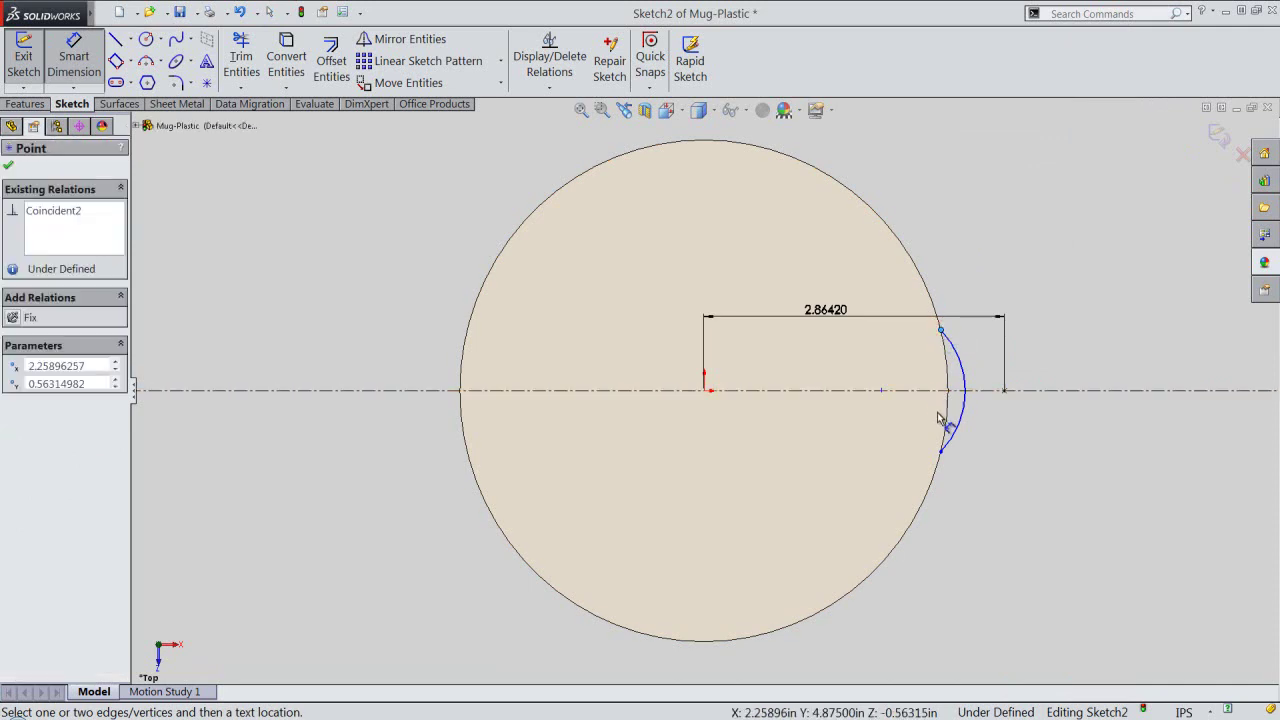
pyautogui.click(941, 452)
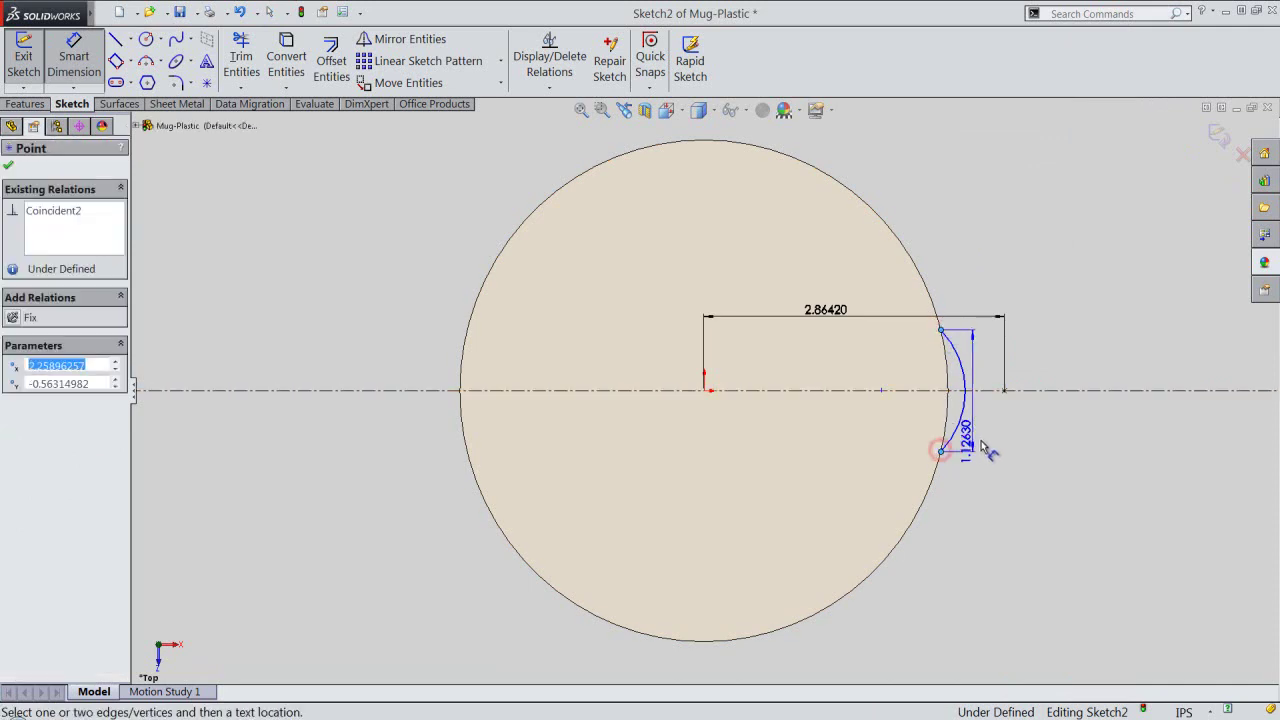
pyautogui.click(905, 428)
pyautogui.click(905, 428)
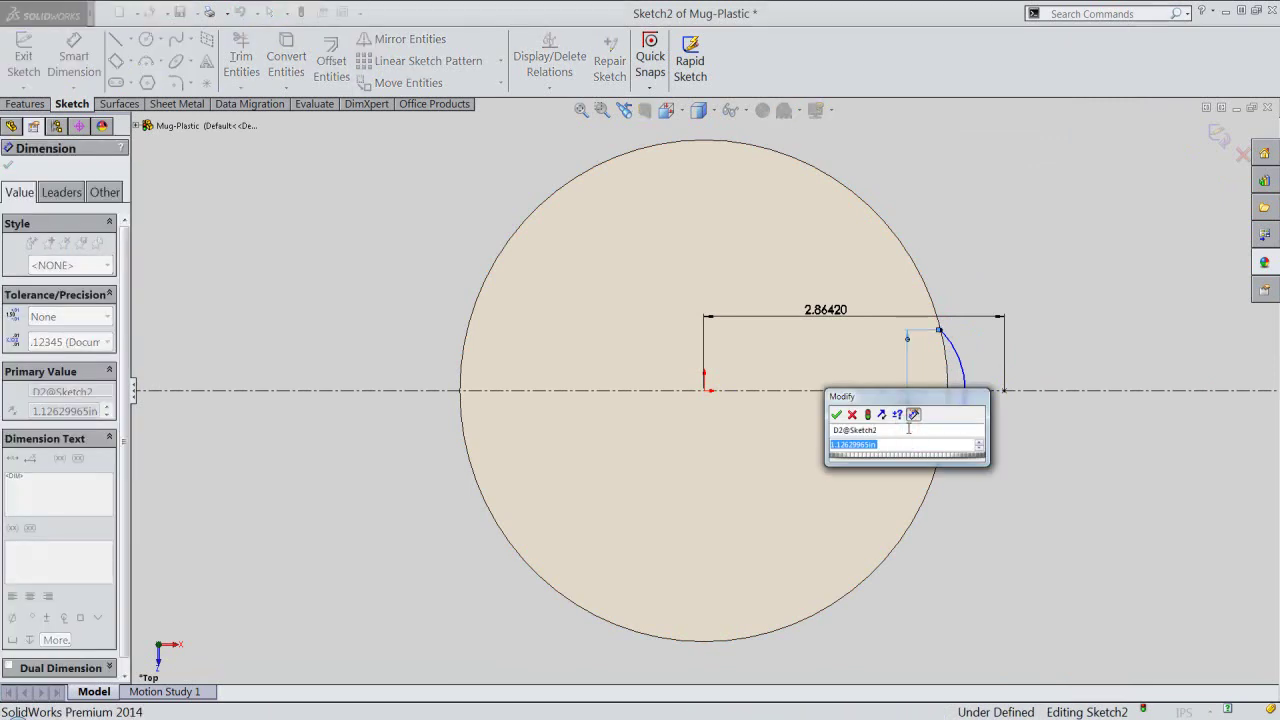
pyautogui.write('.9621')
pyautogui.press('Return')
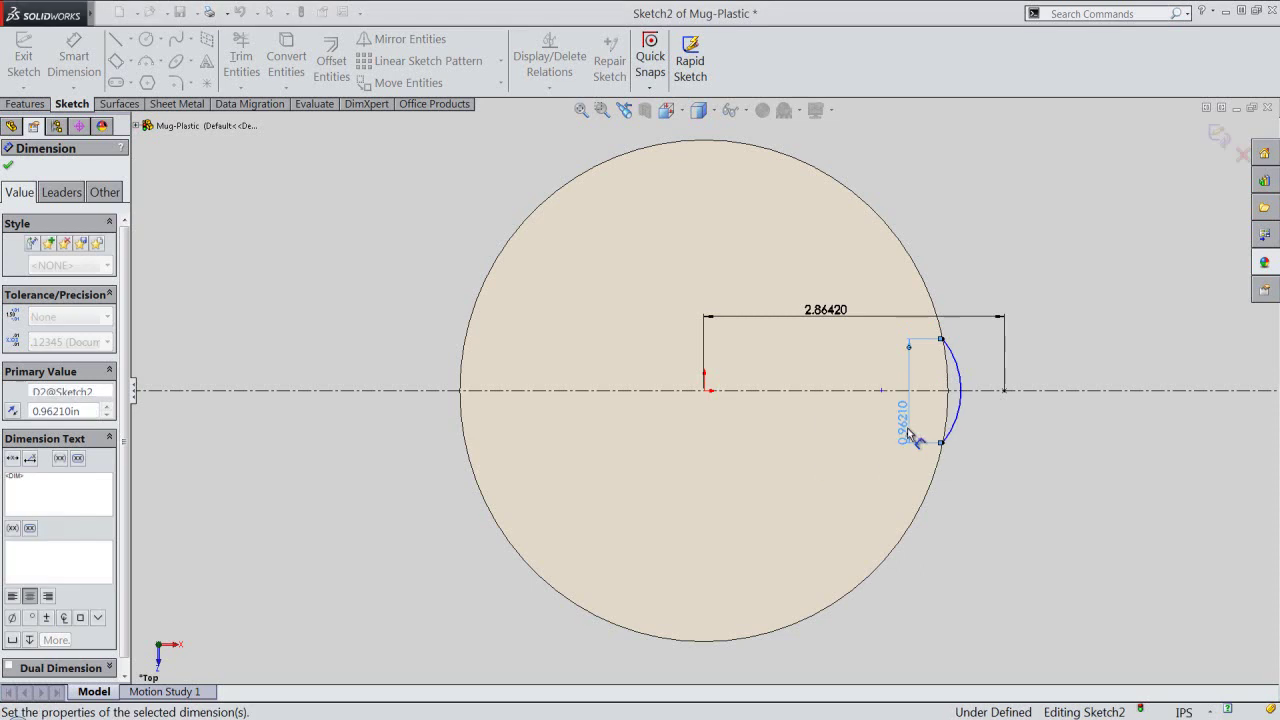
# Make the arc tangent to the mug's circular rim.
pyautogui.rightClick(968, 243)
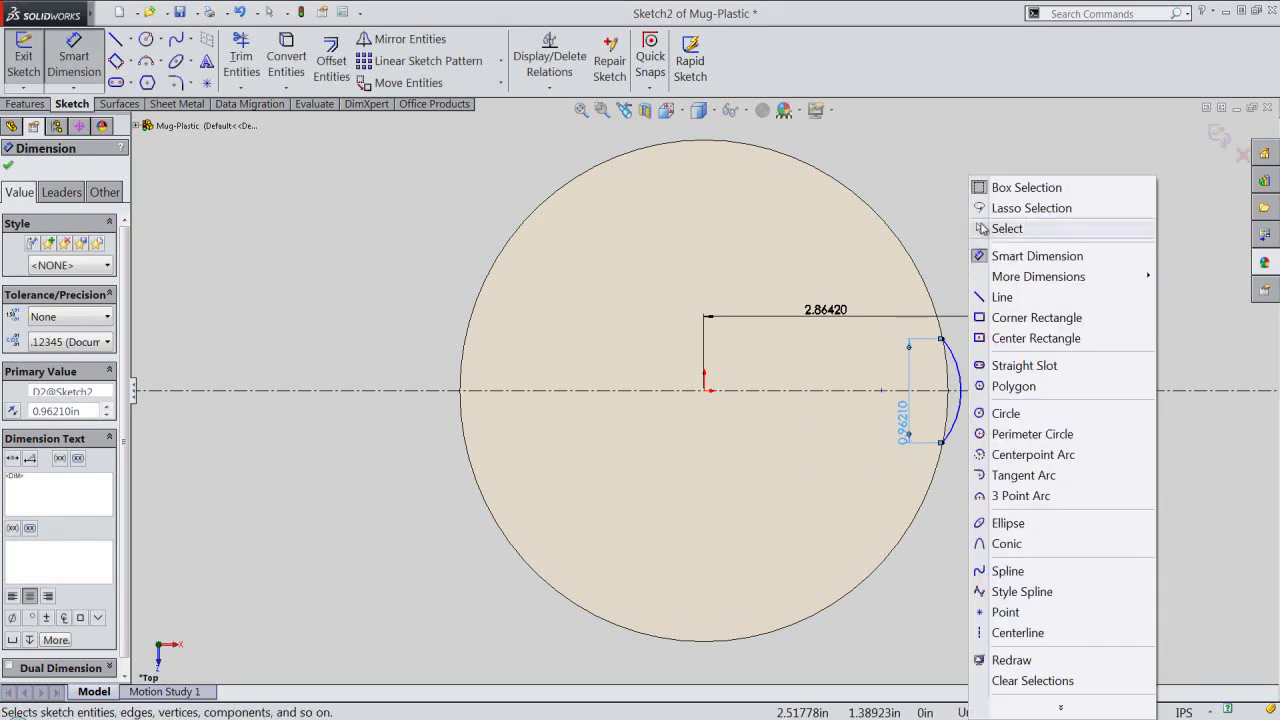
pyautogui.click(985, 228)
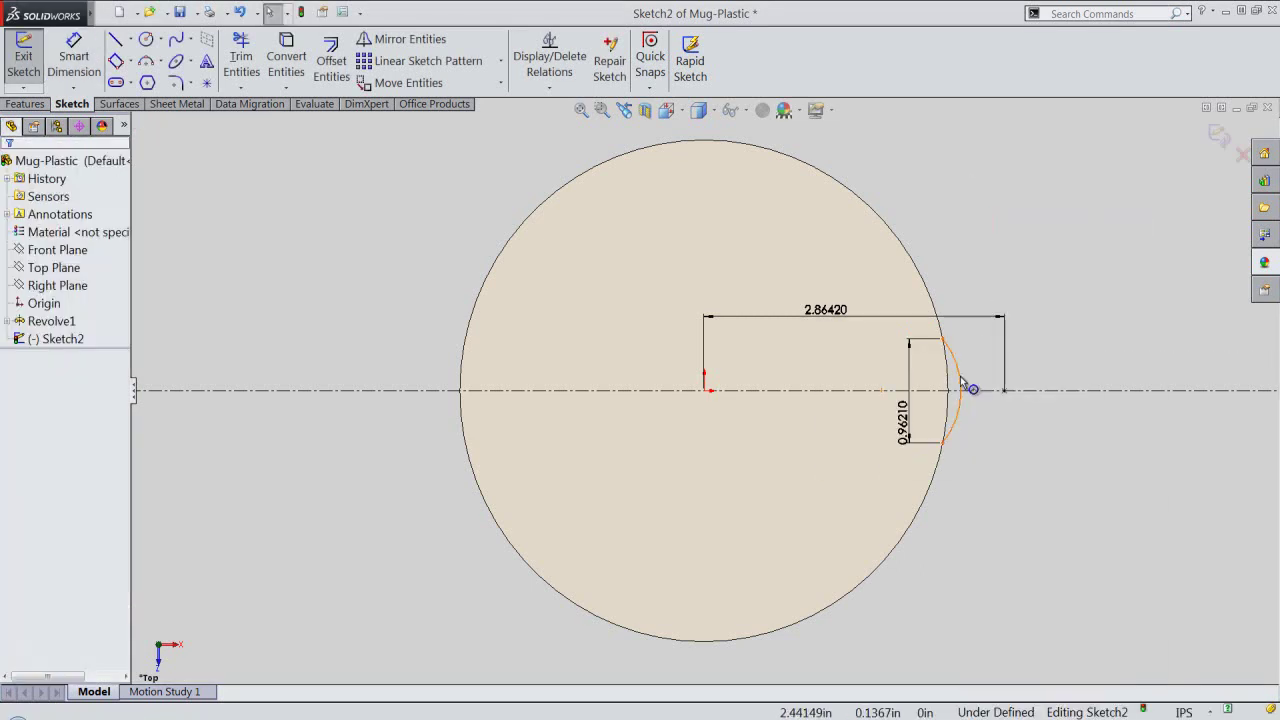
pyautogui.click(958, 381)
pyautogui.moveTo(958, 382); pyautogui.dragTo(956, 386)
pyautogui.keyDown('ctrl'); pyautogui.click(950, 379); pyautogui.keyUp('ctrl')
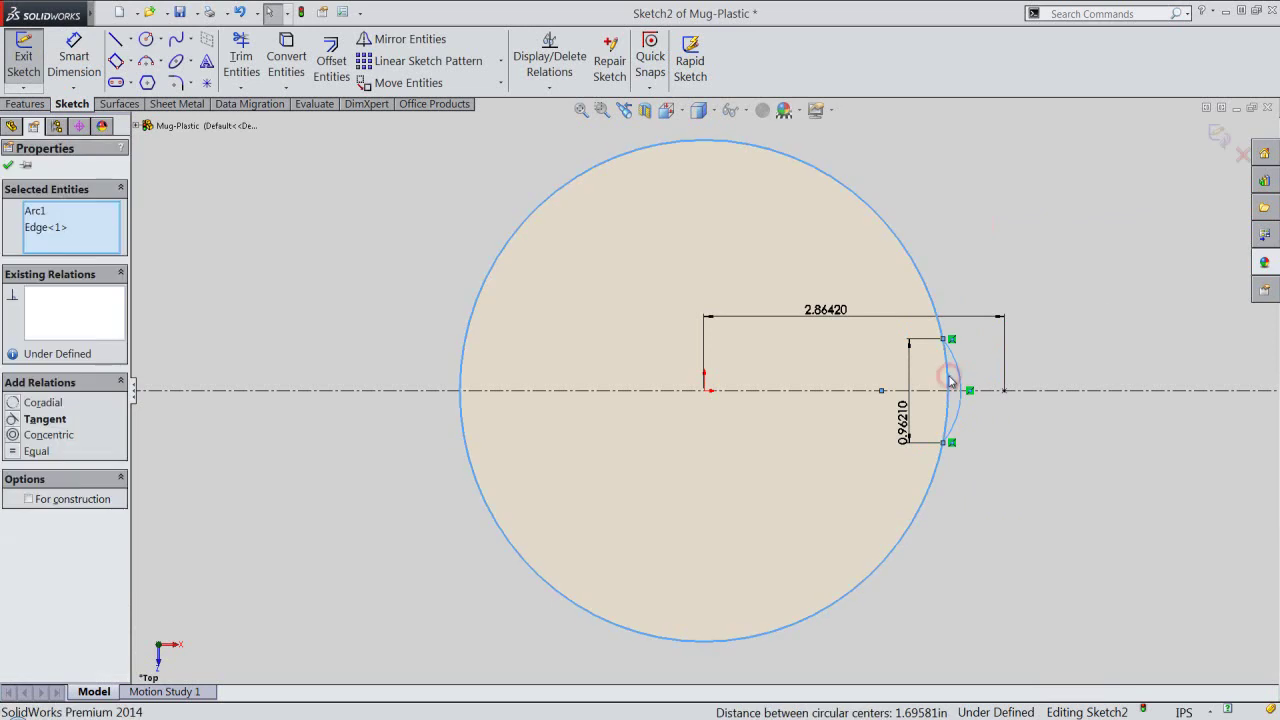
pyautogui.click(998, 318)
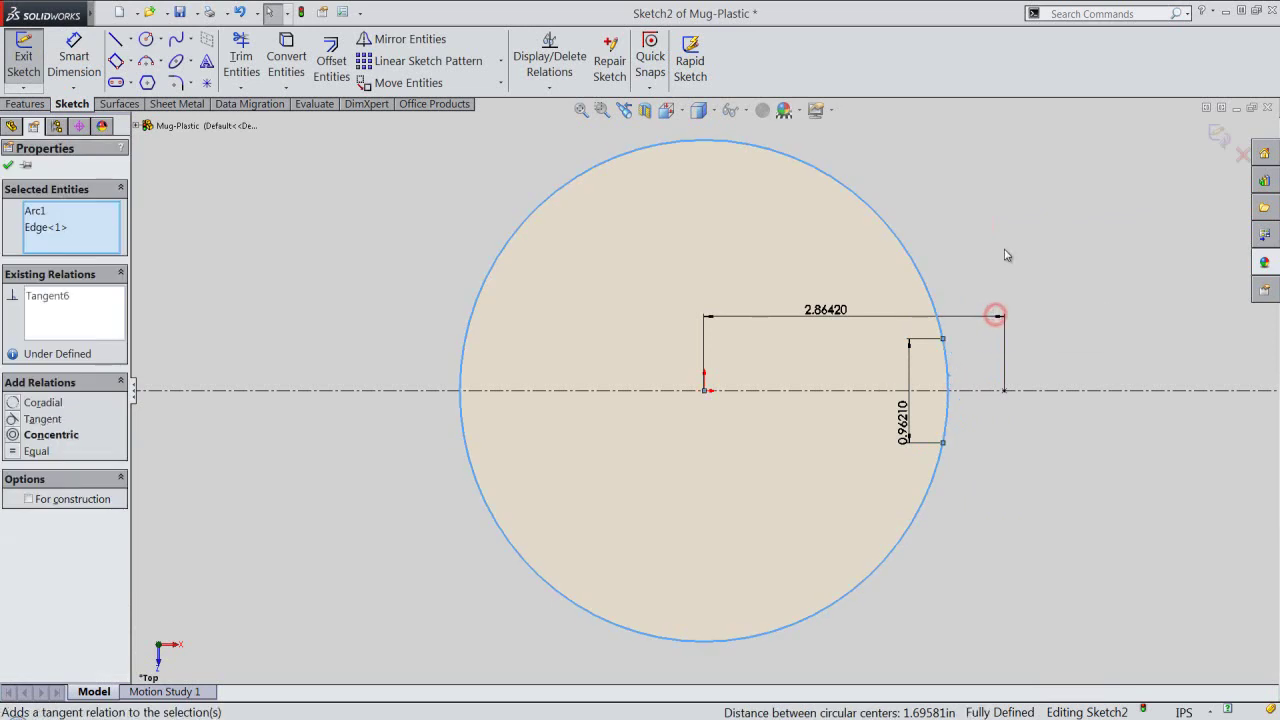
pyautogui.click(1005, 252)
# Draw two lines from the arc's ends to the 2.86420 in centerline point.
pyautogui.rightClick(1005, 254)
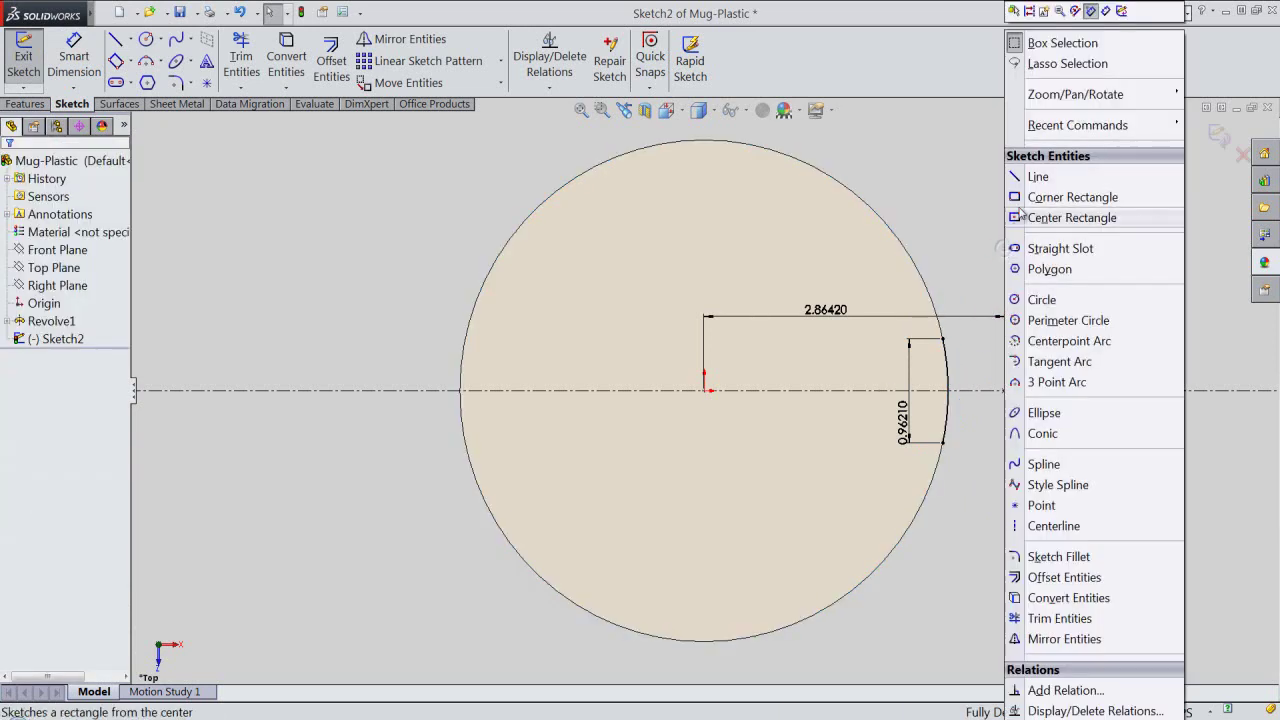
pyautogui.click(1028, 175)
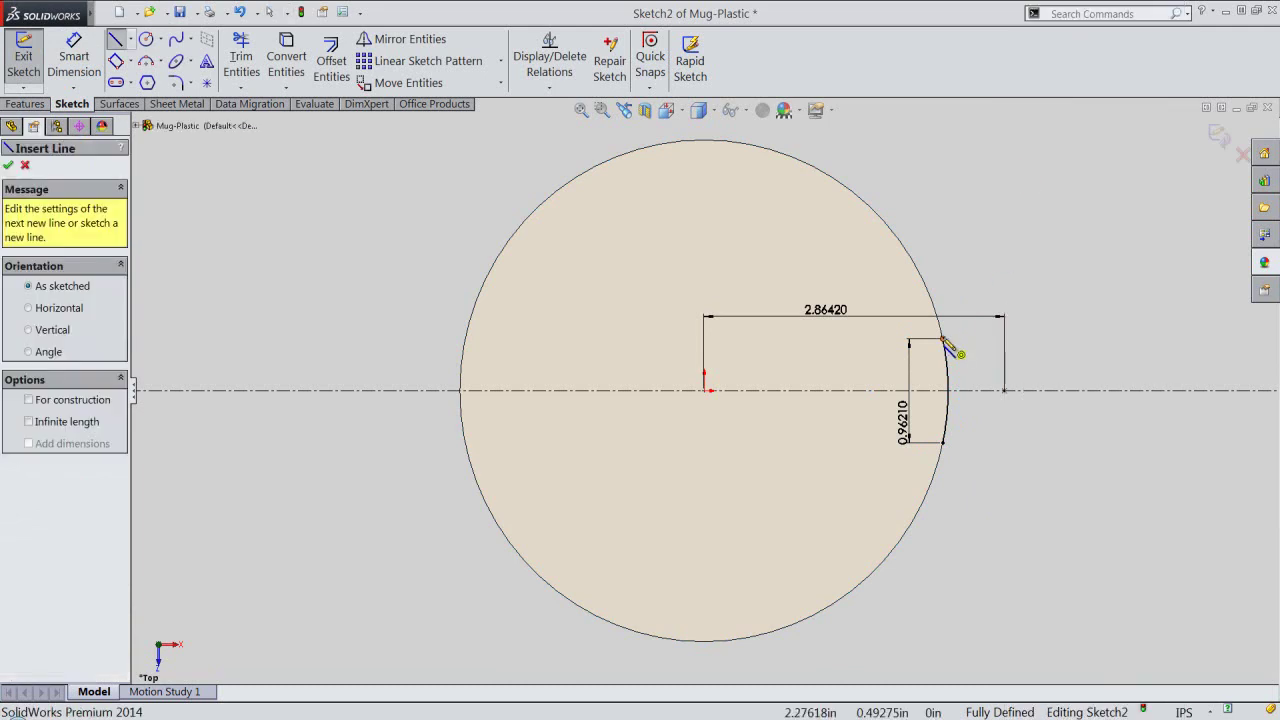
pyautogui.click(941, 338)
pyautogui.click(1003, 390)
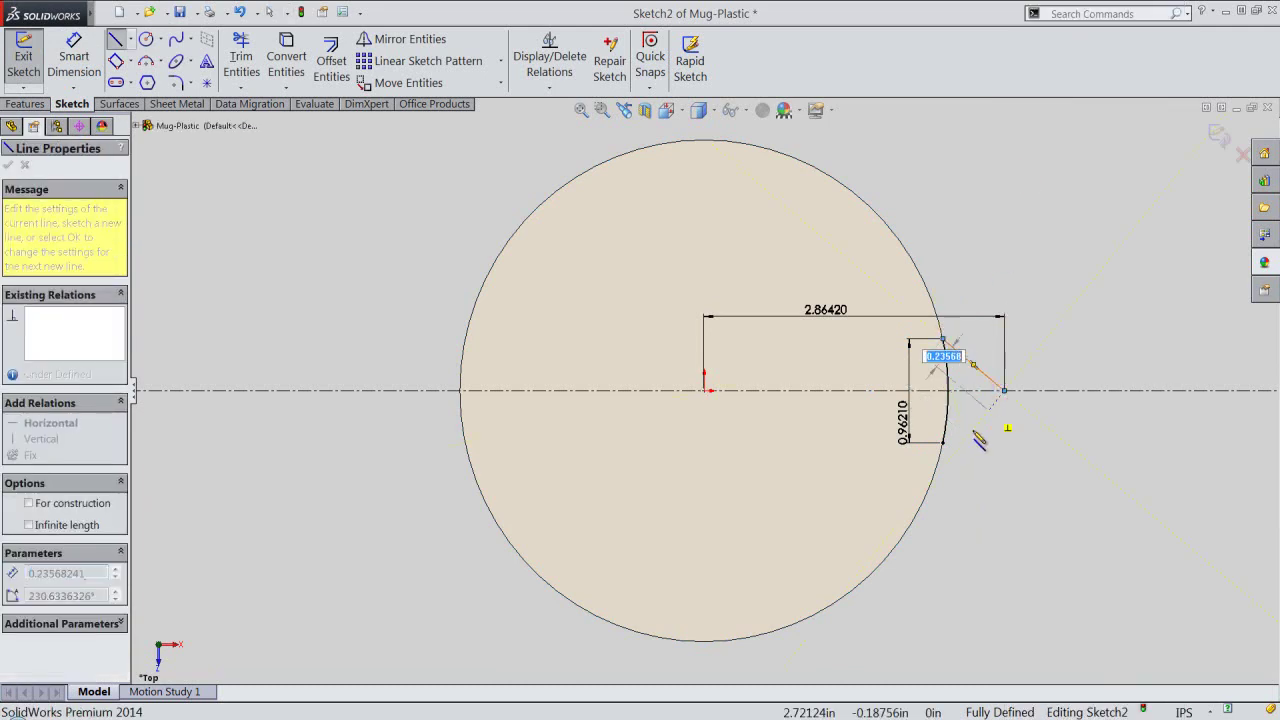
pyautogui.click(943, 443)
pyautogui.rightClick(1025, 255)
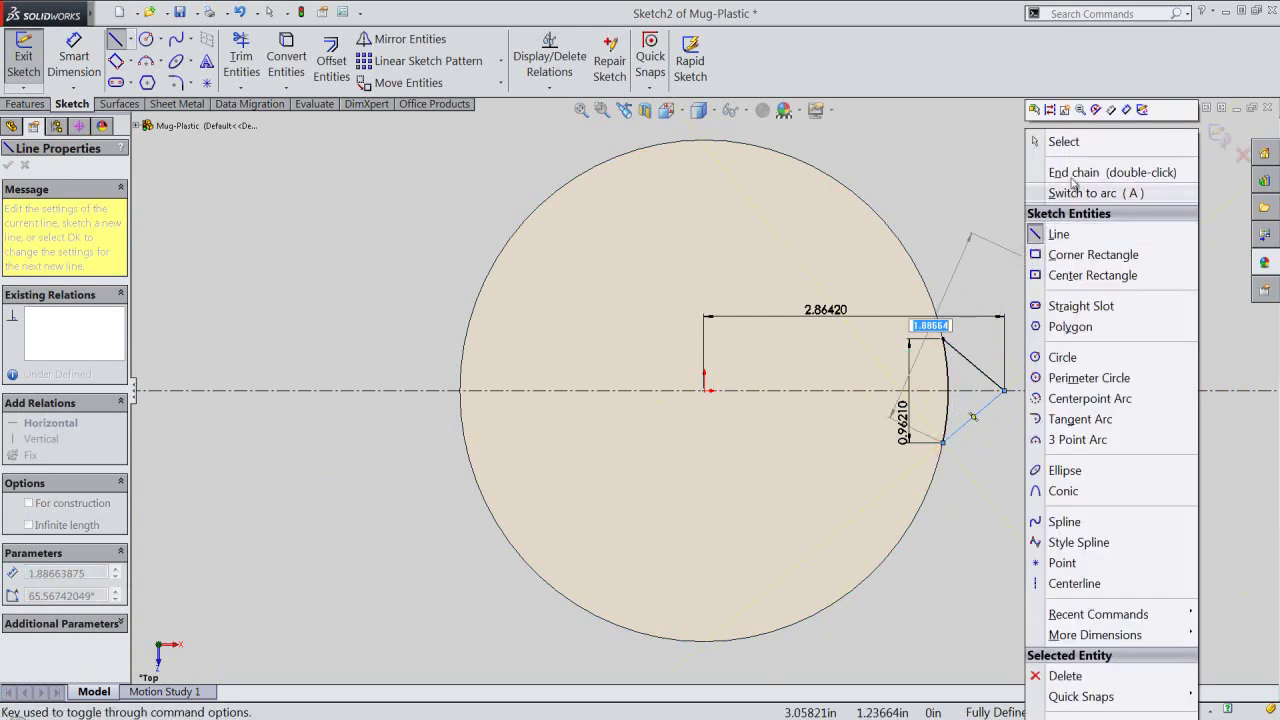
pyautogui.click(1063, 141)
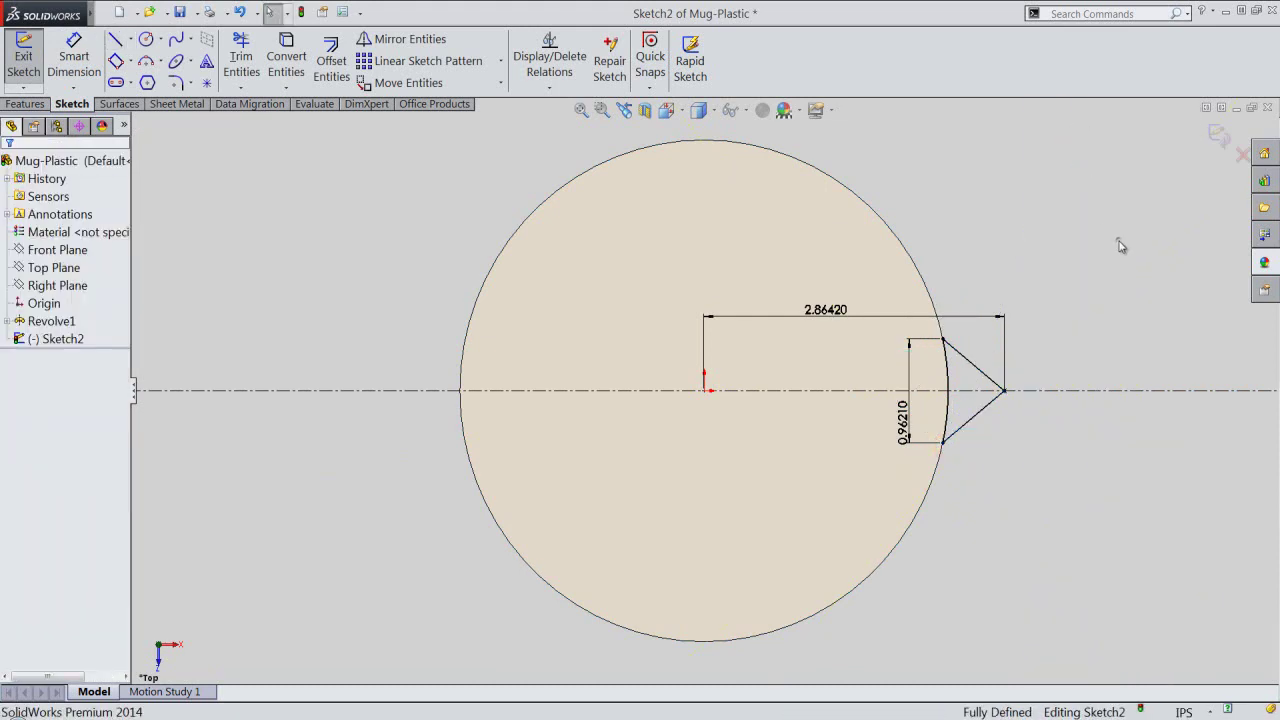
# Exit Sketch2 and bring up the view orientation choices.
pyautogui.rightClick(1120, 246)
pyautogui.click(1213, 14)
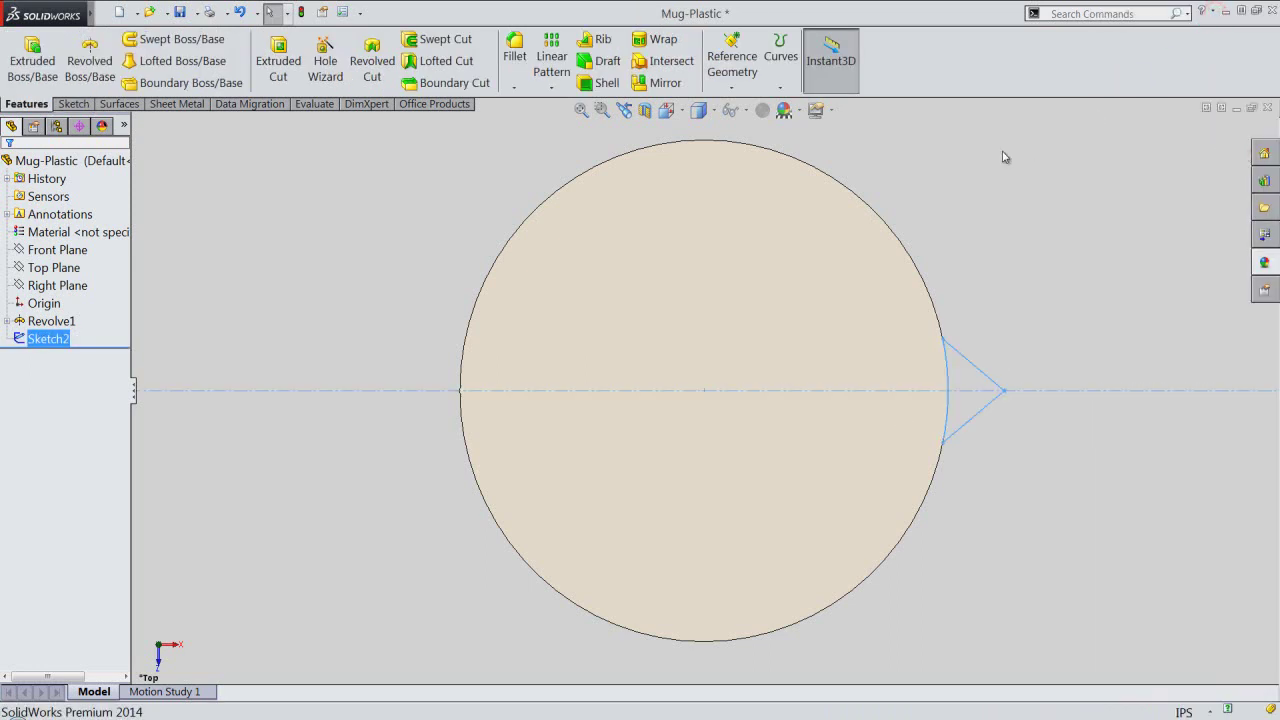
pyautogui.click(665, 110)
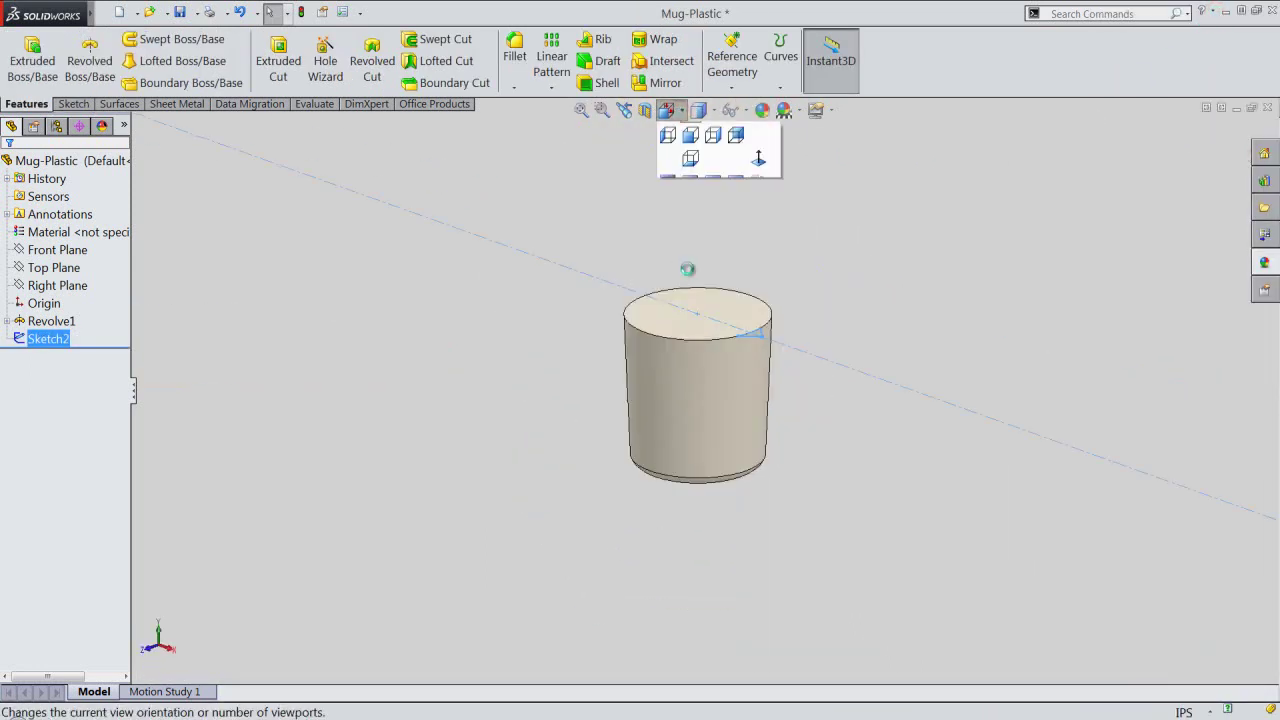
pyautogui.press('space')
# In isometric view, add Plane1 offset 1.25 in below the top face, flipped into the mug.
pyautogui.click(710, 355)
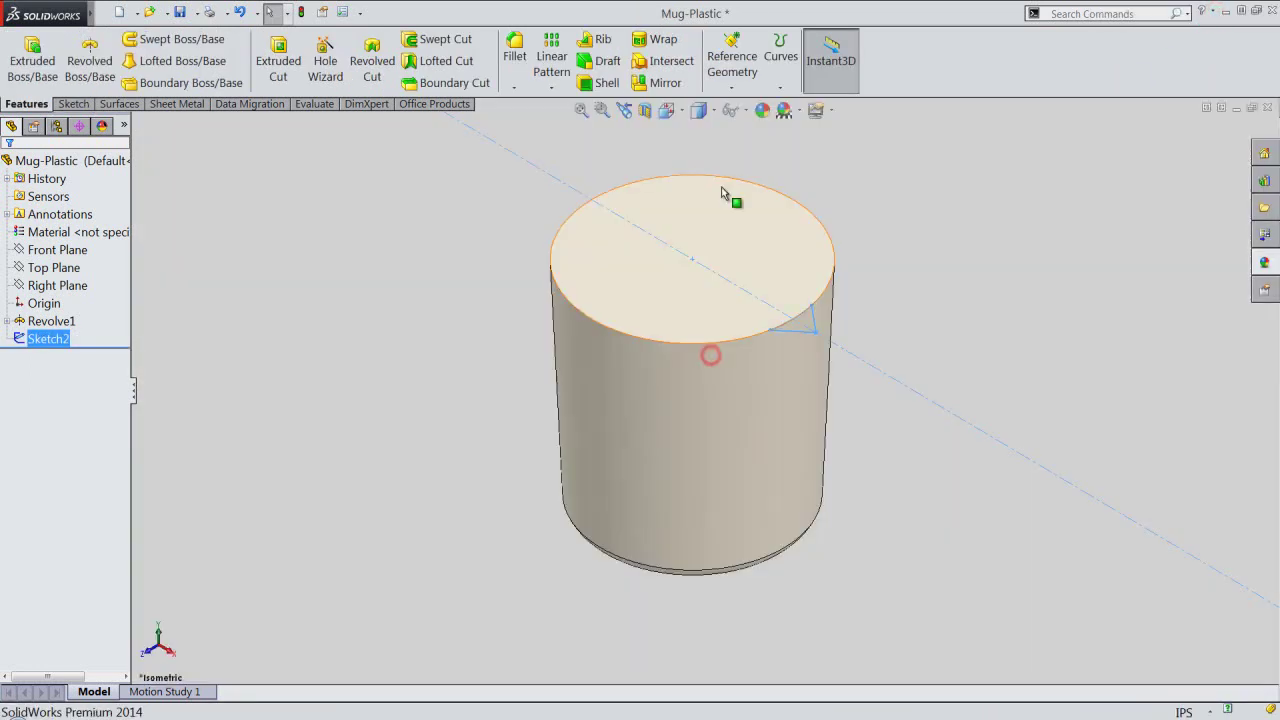
pyautogui.scroll(-2, 724, 175)
pyautogui.click(702, 153)
pyautogui.click(700, 156)
pyautogui.click(730, 87)
pyautogui.click(737, 105)
pyautogui.click(722, 240)
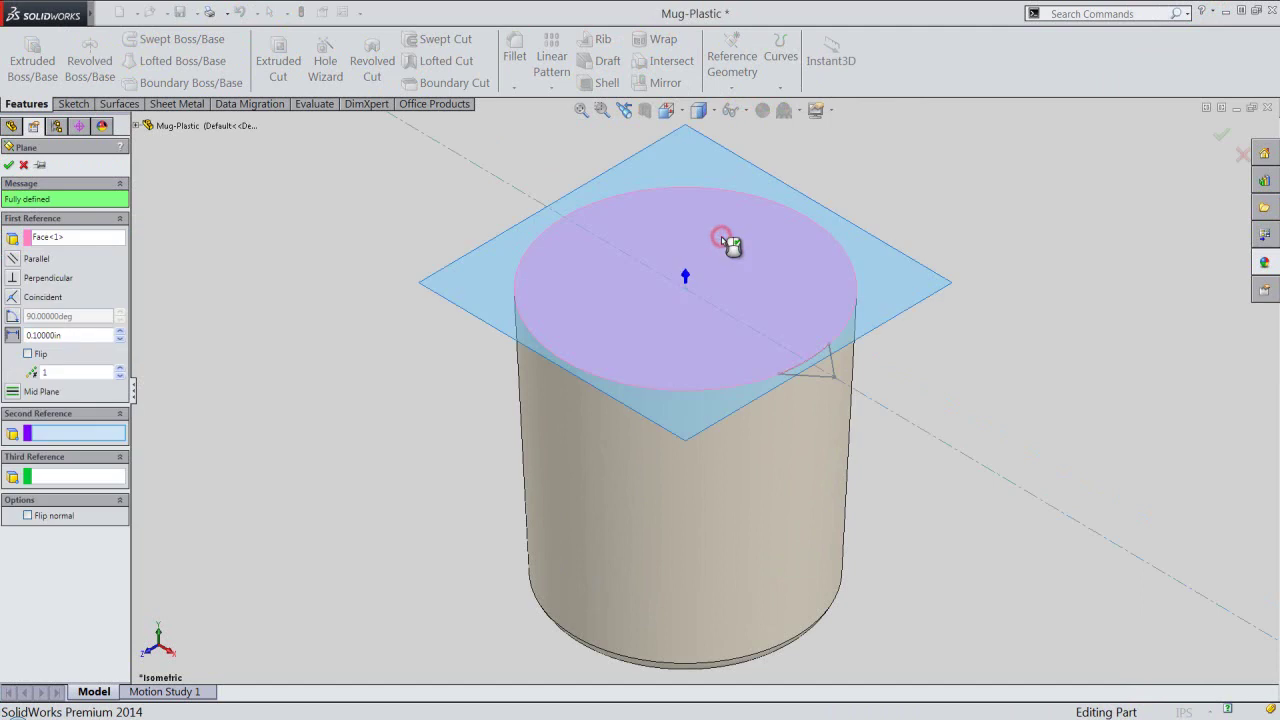
pyautogui.click(28, 354)
pyautogui.click(63, 335)
pyautogui.write('1.25')
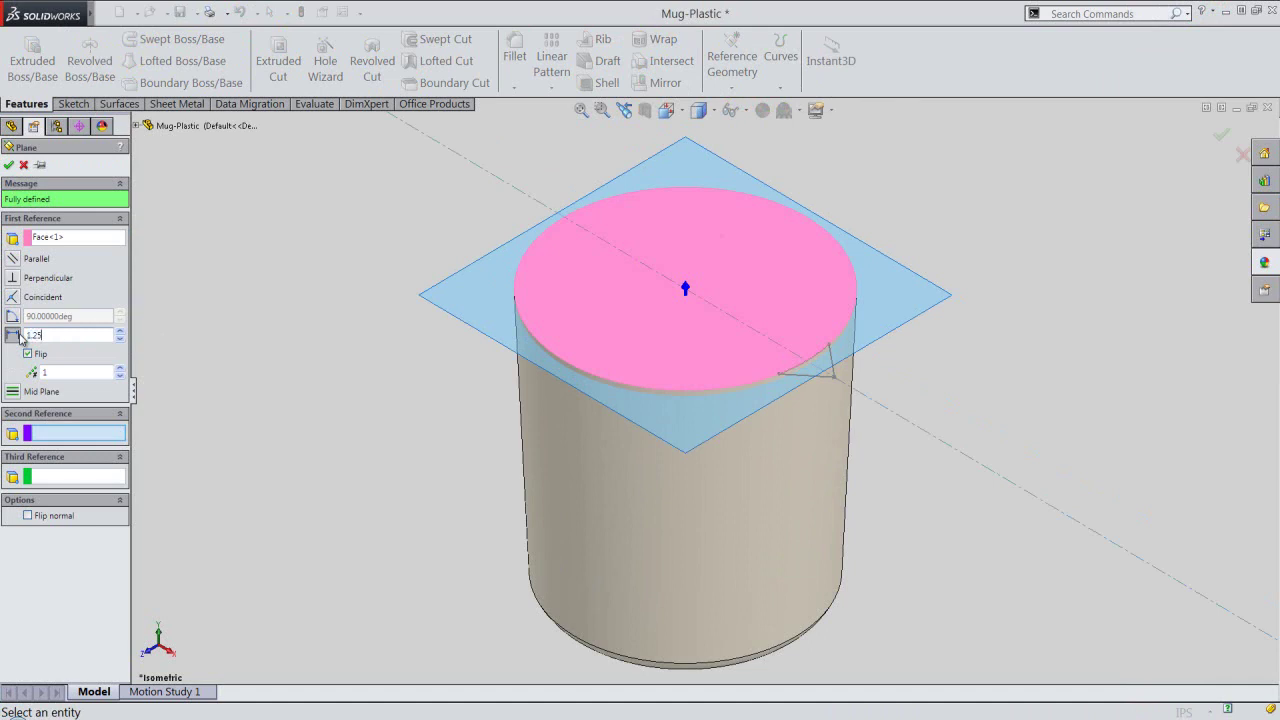
pyautogui.press('Return')
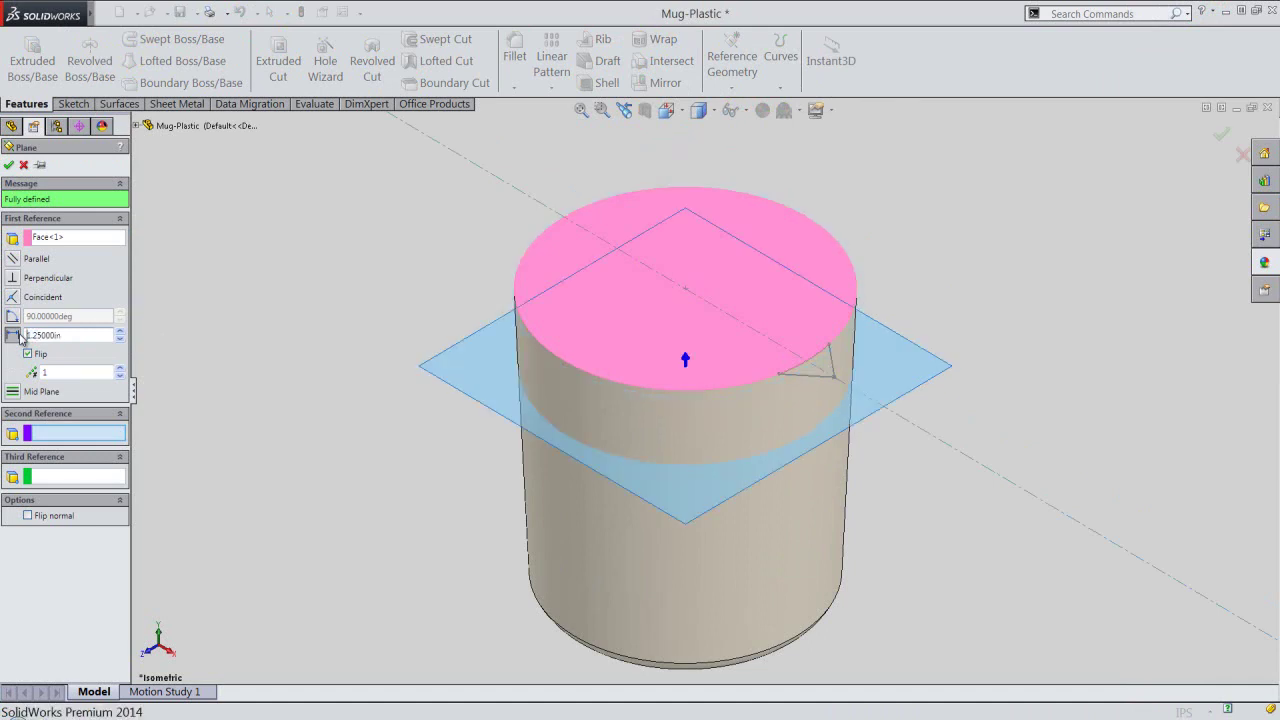
pyautogui.click(8, 165)
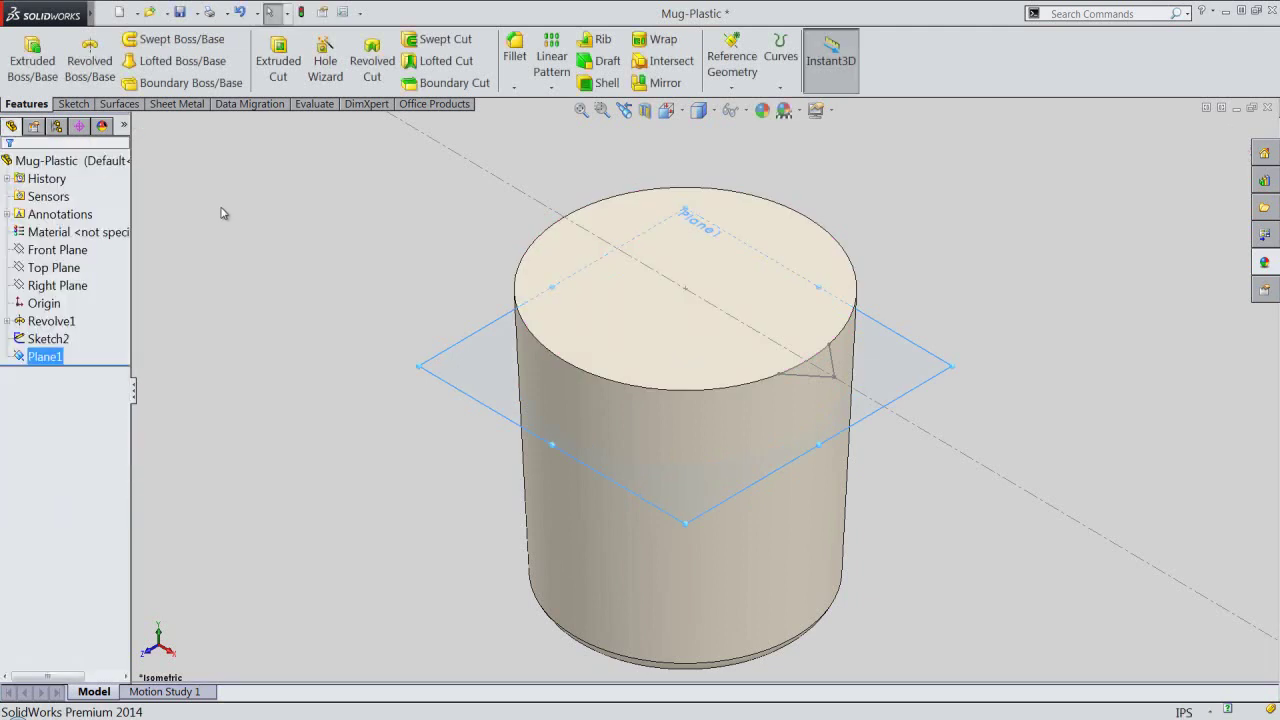
# Start a sketch on Plane1 and add the plane's intersection curve with the mug body.
pyautogui.click(84, 106)
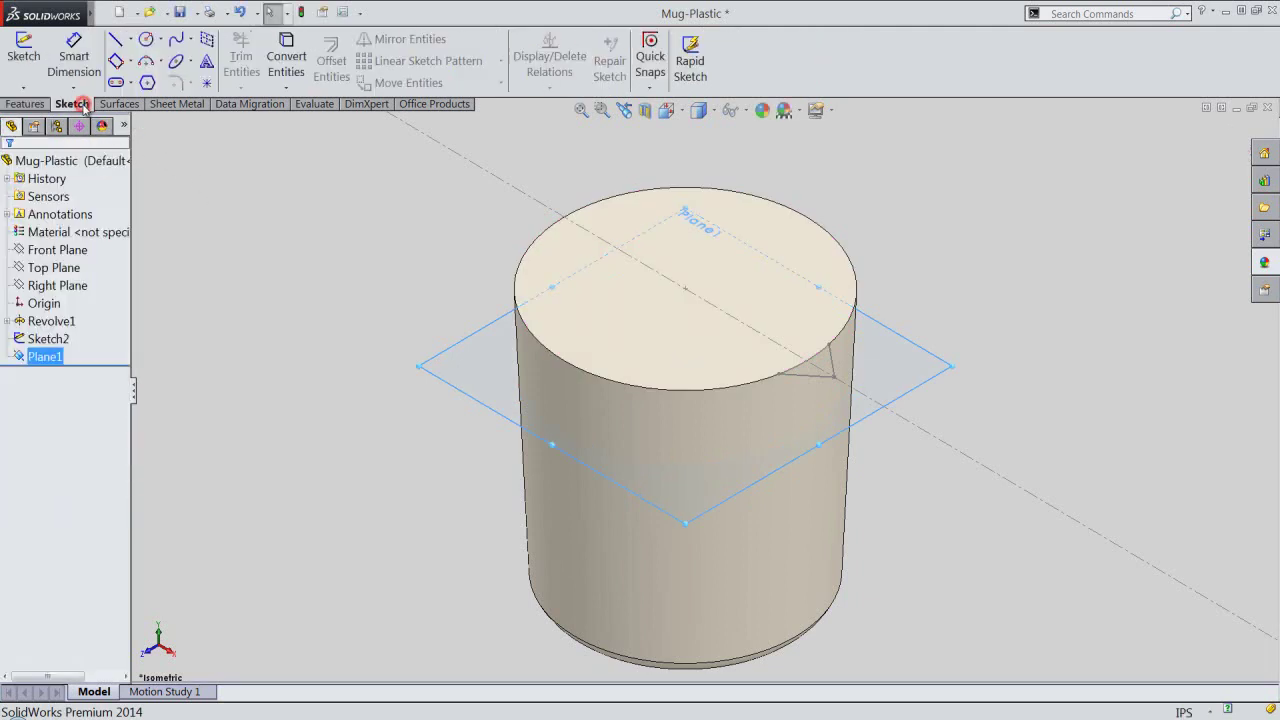
pyautogui.click(20, 53)
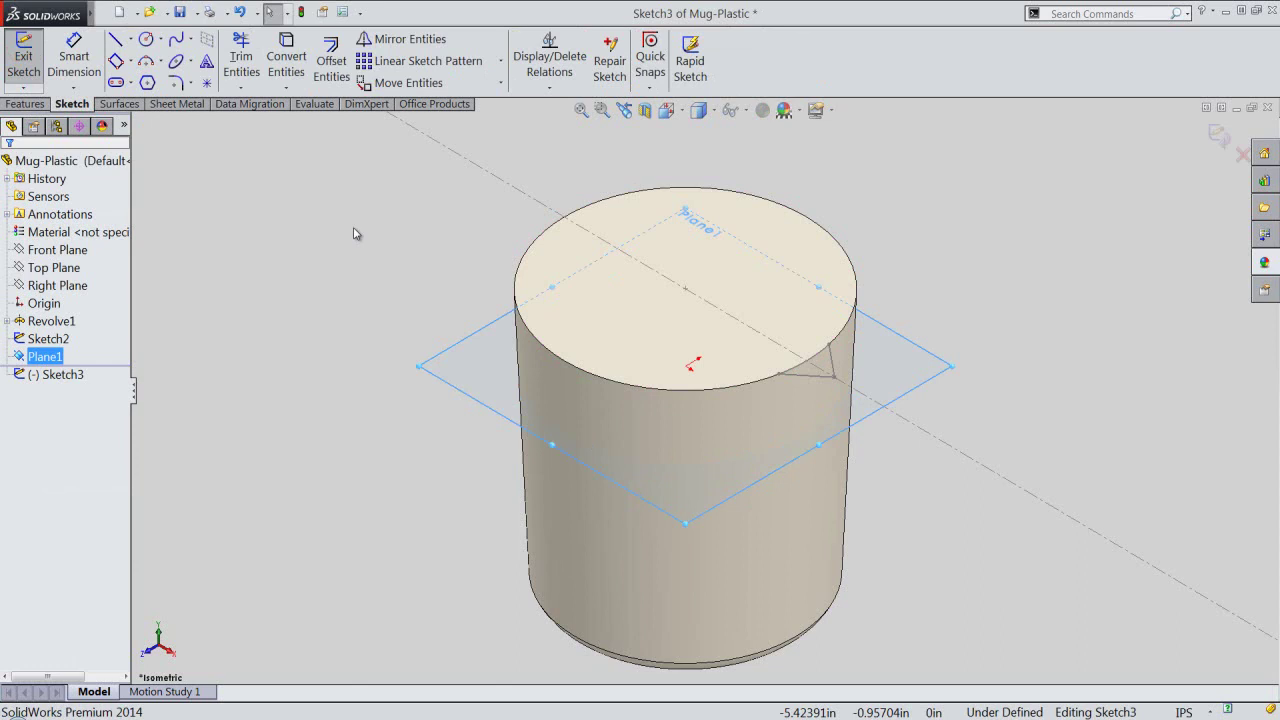
pyautogui.click(286, 88)
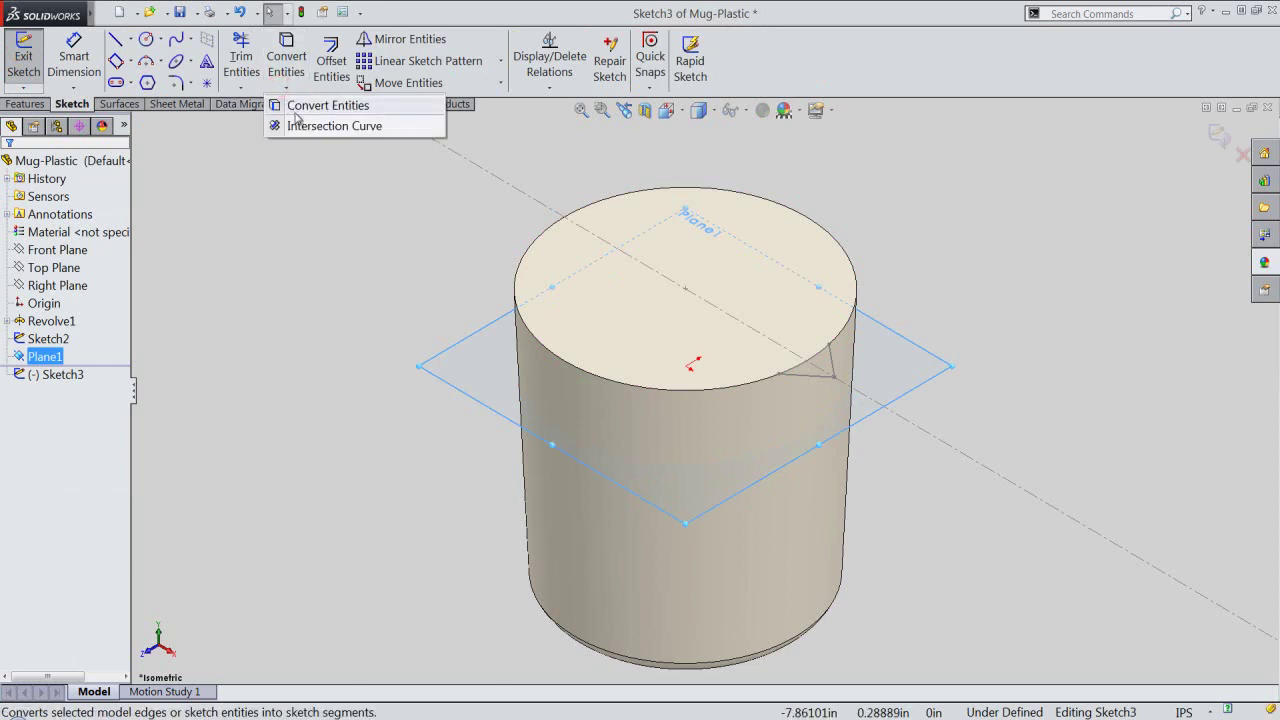
pyautogui.click(306, 127)
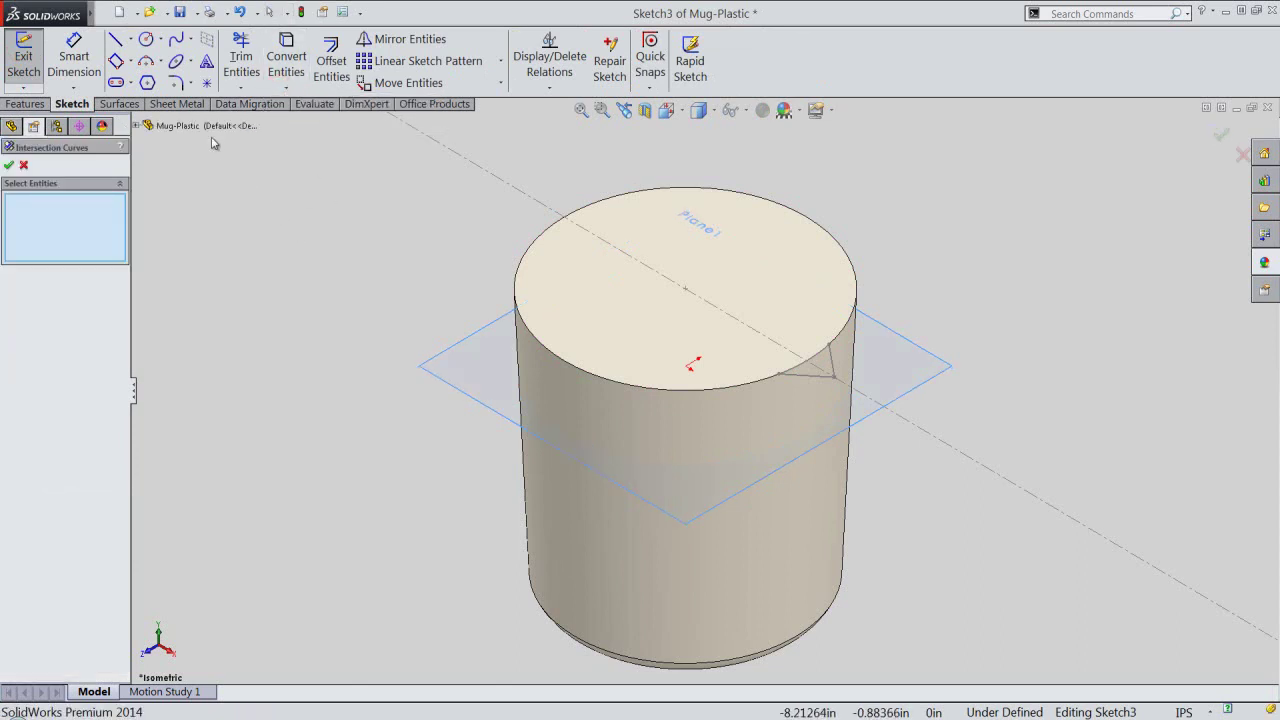
pyautogui.click(190, 126)
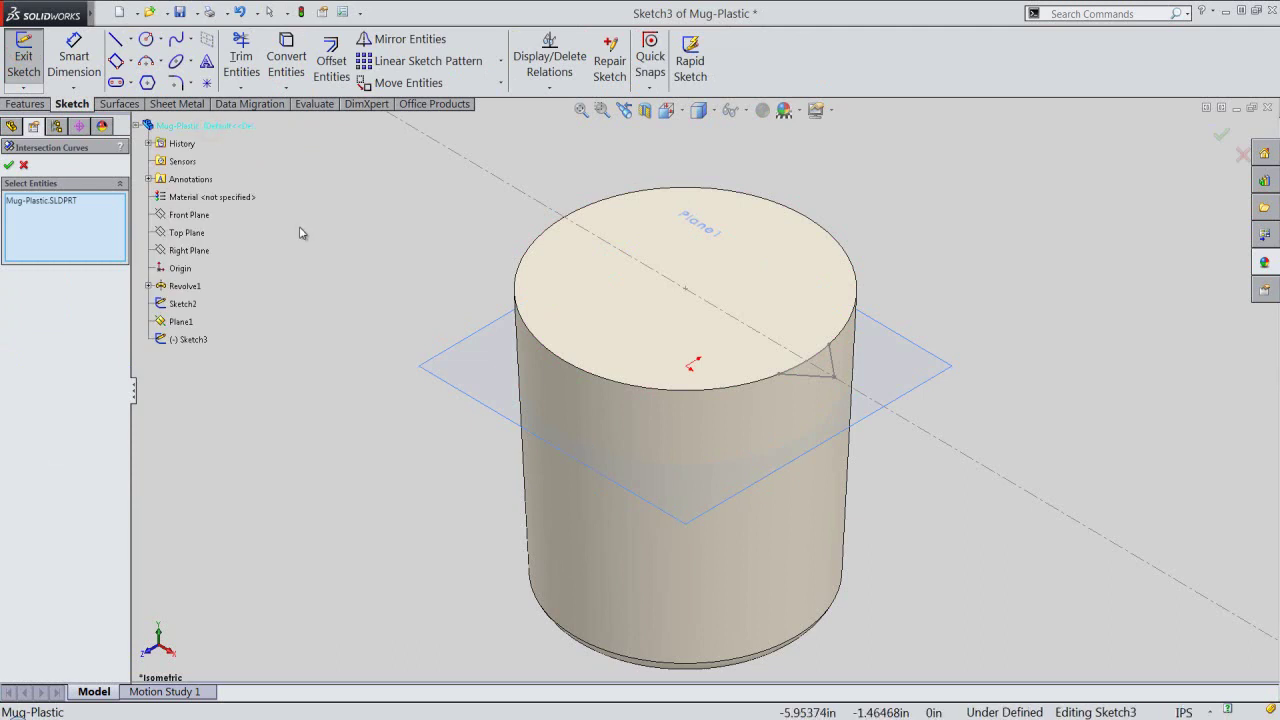
pyautogui.rightClick(299, 229)
pyautogui.click(335, 315)
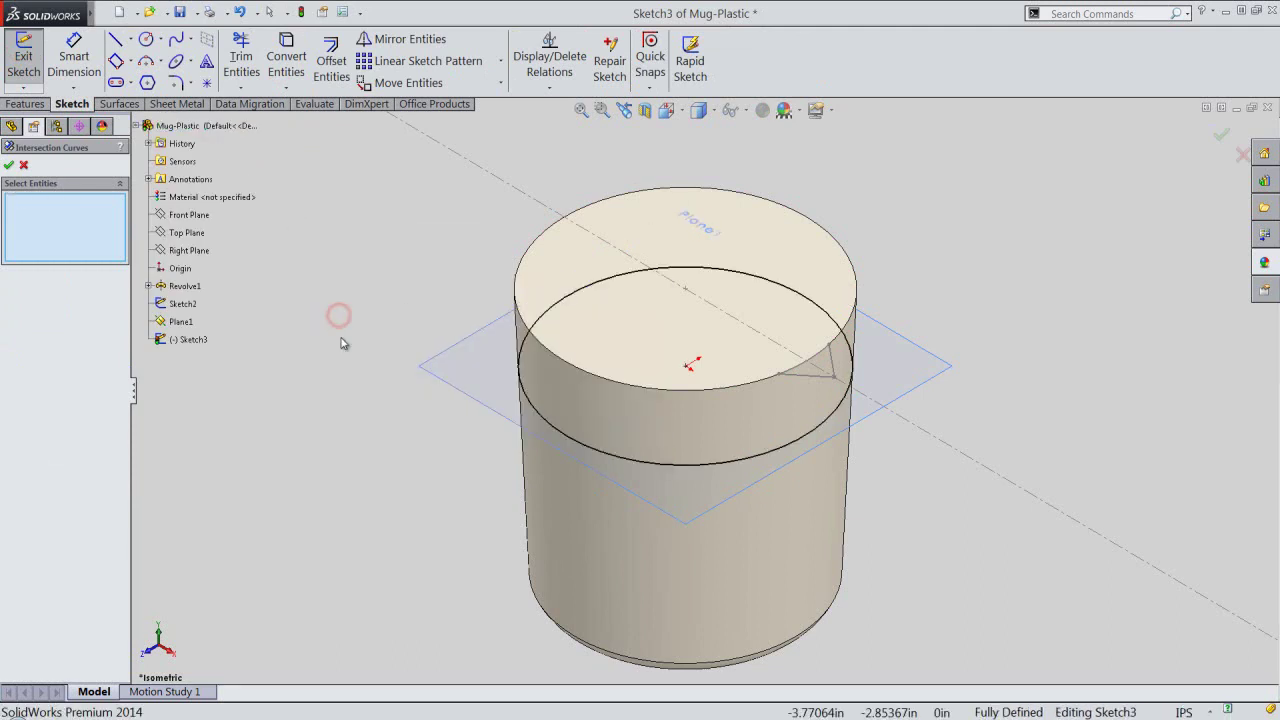
pyautogui.click(8, 165)
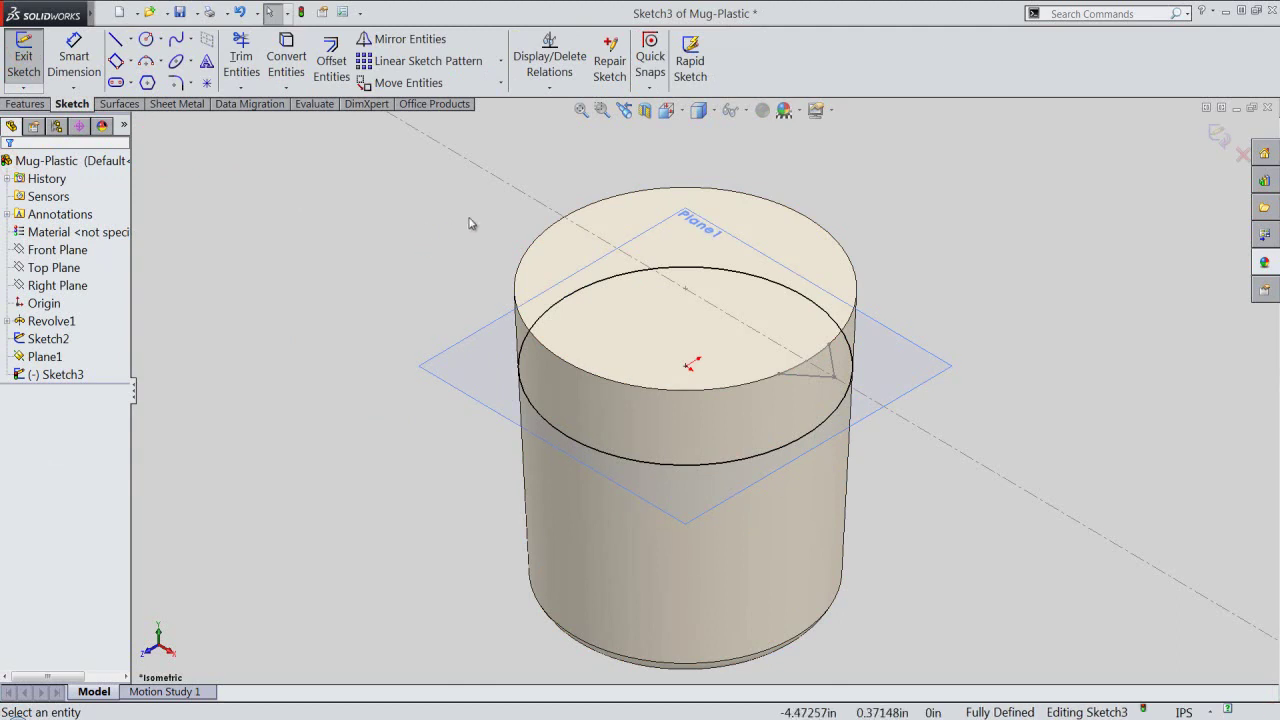
# Convert Sketch2's centerline and make it and the intersection arc construction geometry.
pyautogui.click(527, 198)
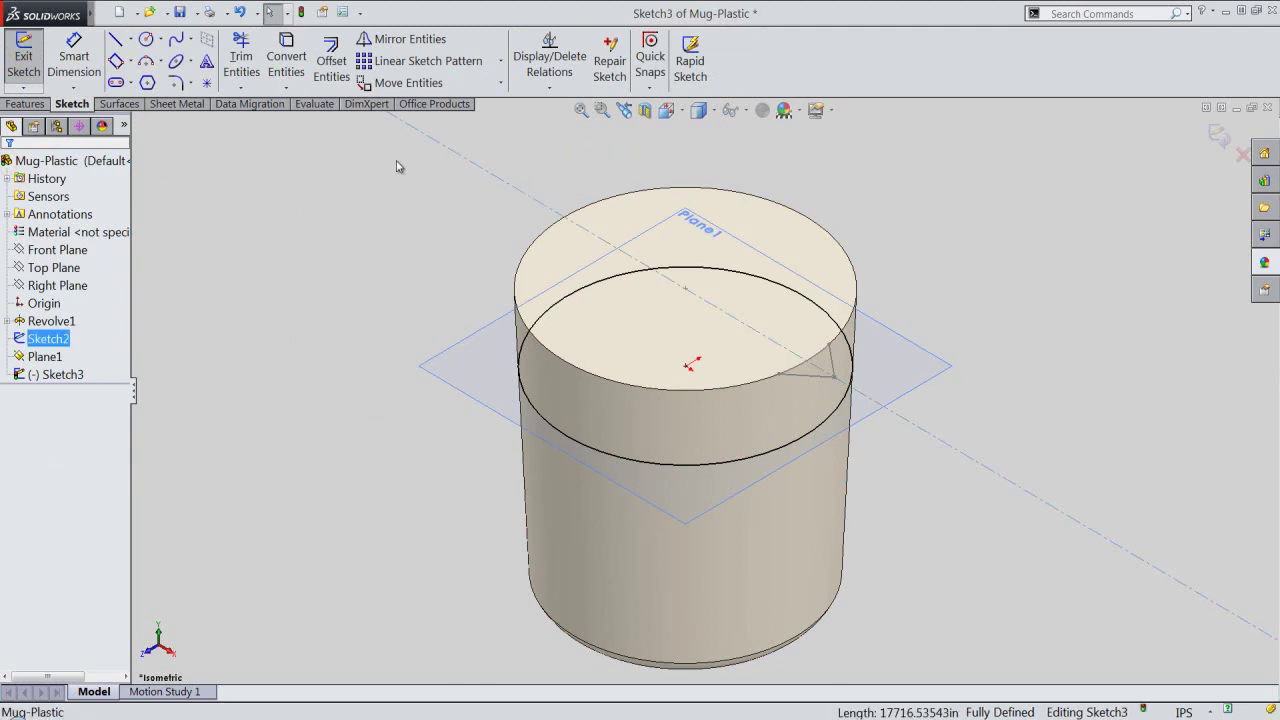
pyautogui.click(286, 50)
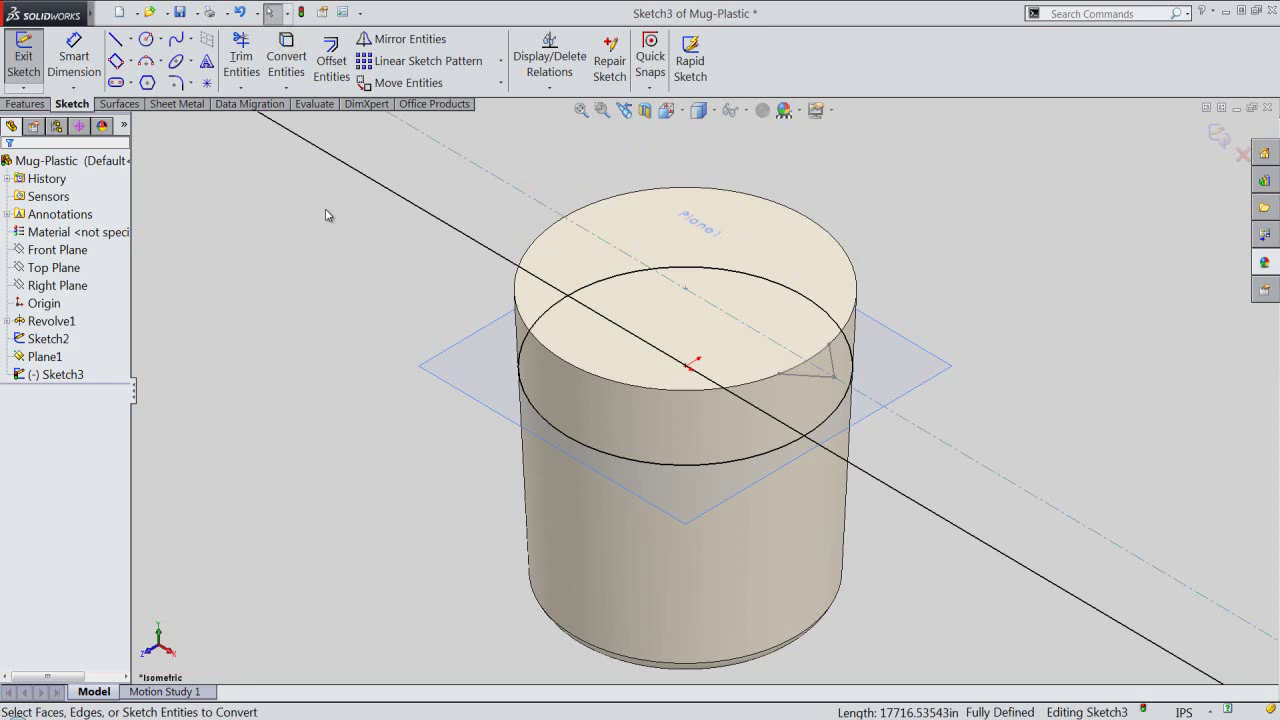
pyautogui.click(448, 225)
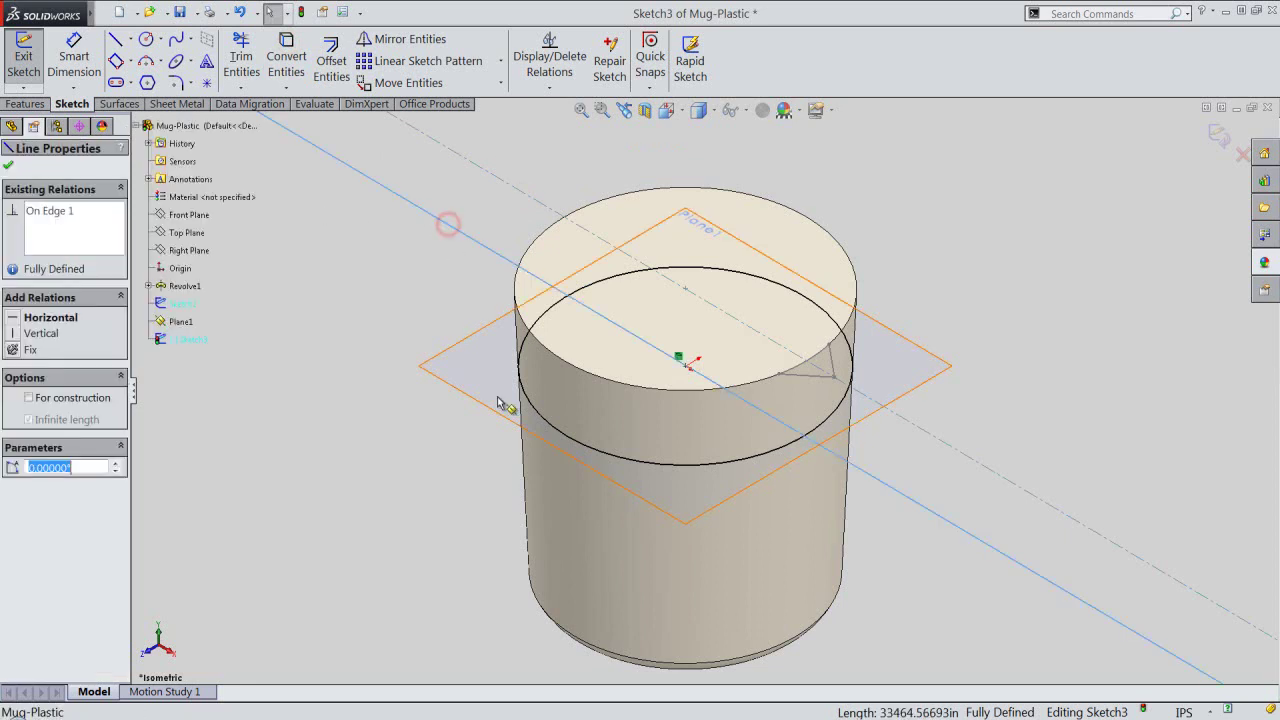
pyautogui.keyDown('ctrl'); pyautogui.click(536, 409); pyautogui.keyUp('ctrl')
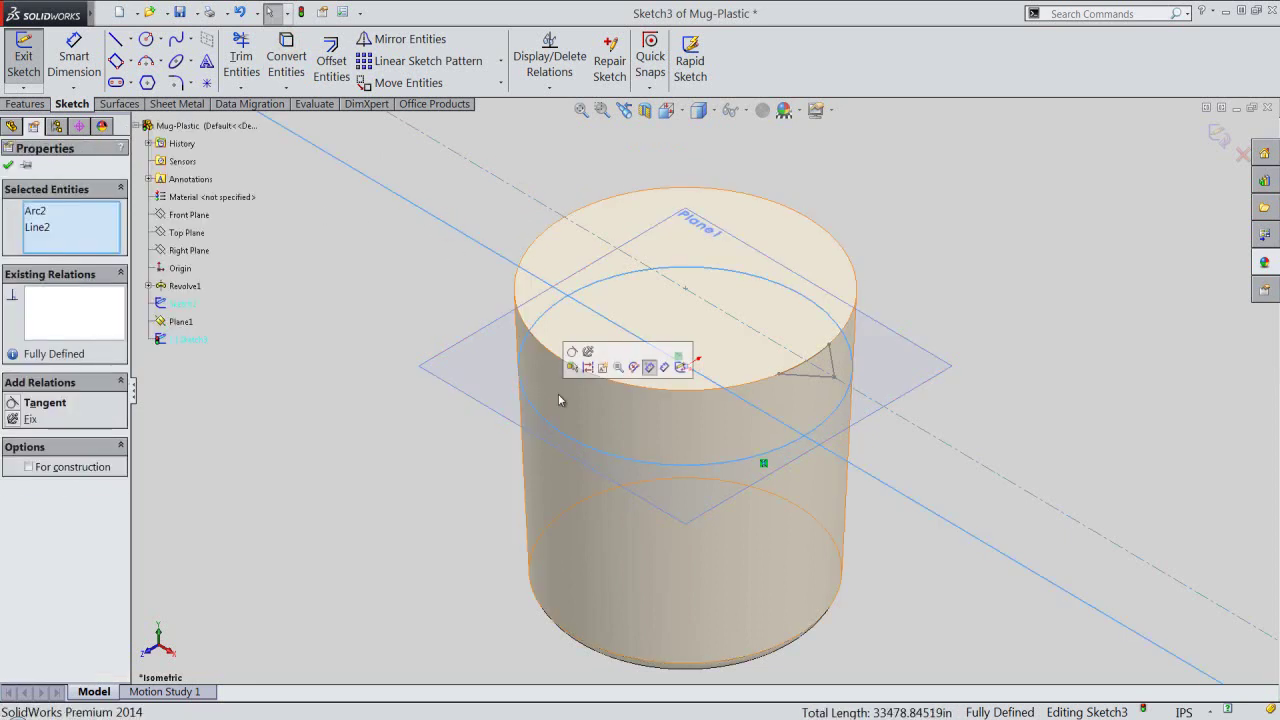
pyautogui.click(589, 368)
pyautogui.click(1049, 413)
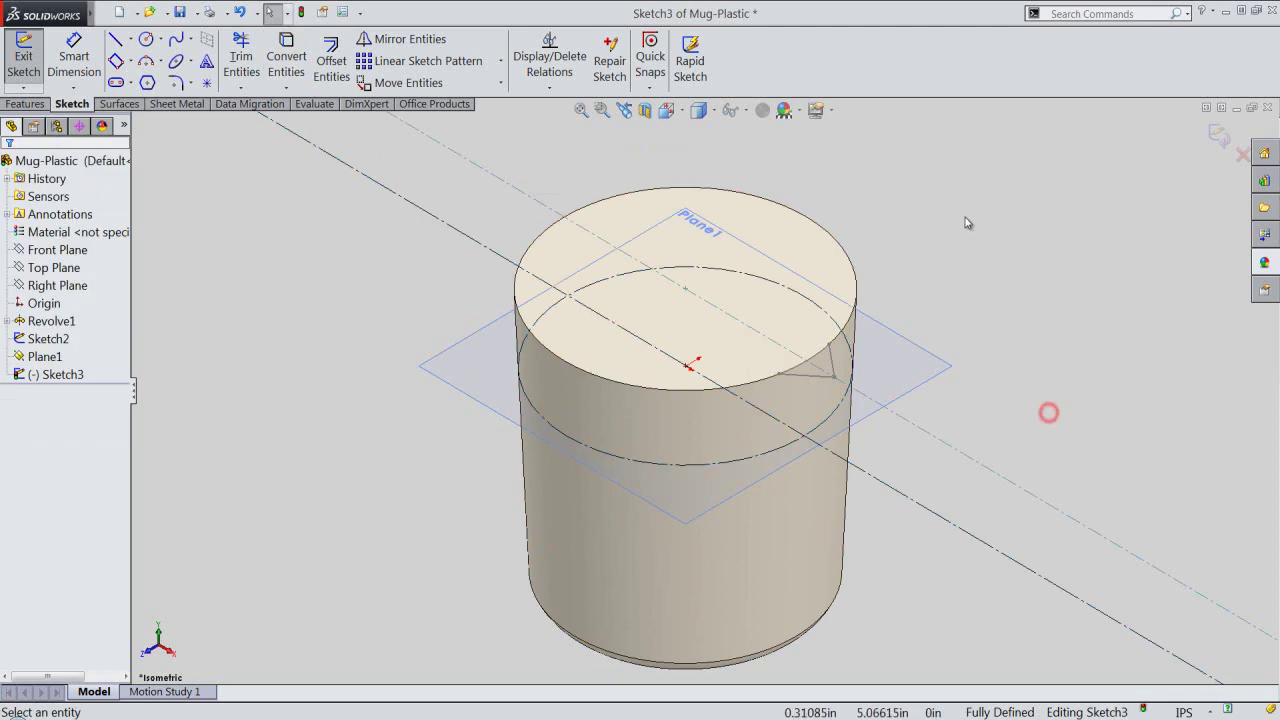
# Place a point where the circle meets the line, then exit the sketch.
pyautogui.rightClick(944, 206)
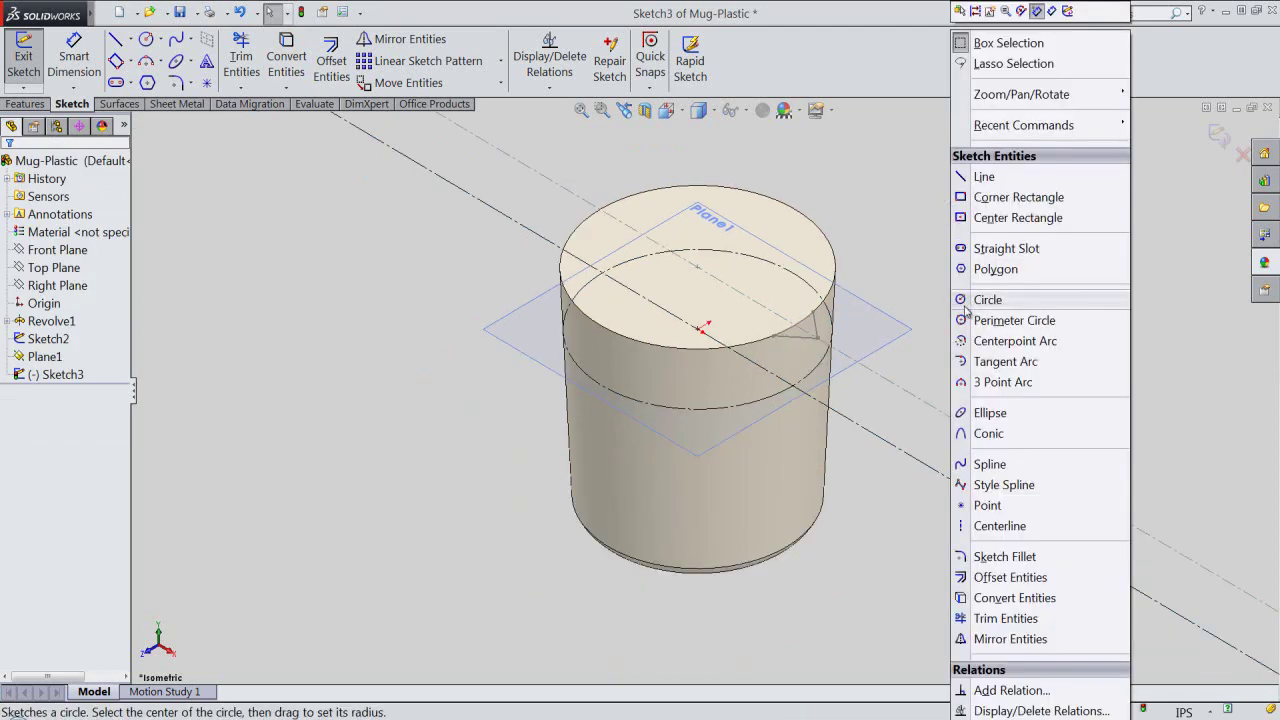
pyautogui.click(988, 505)
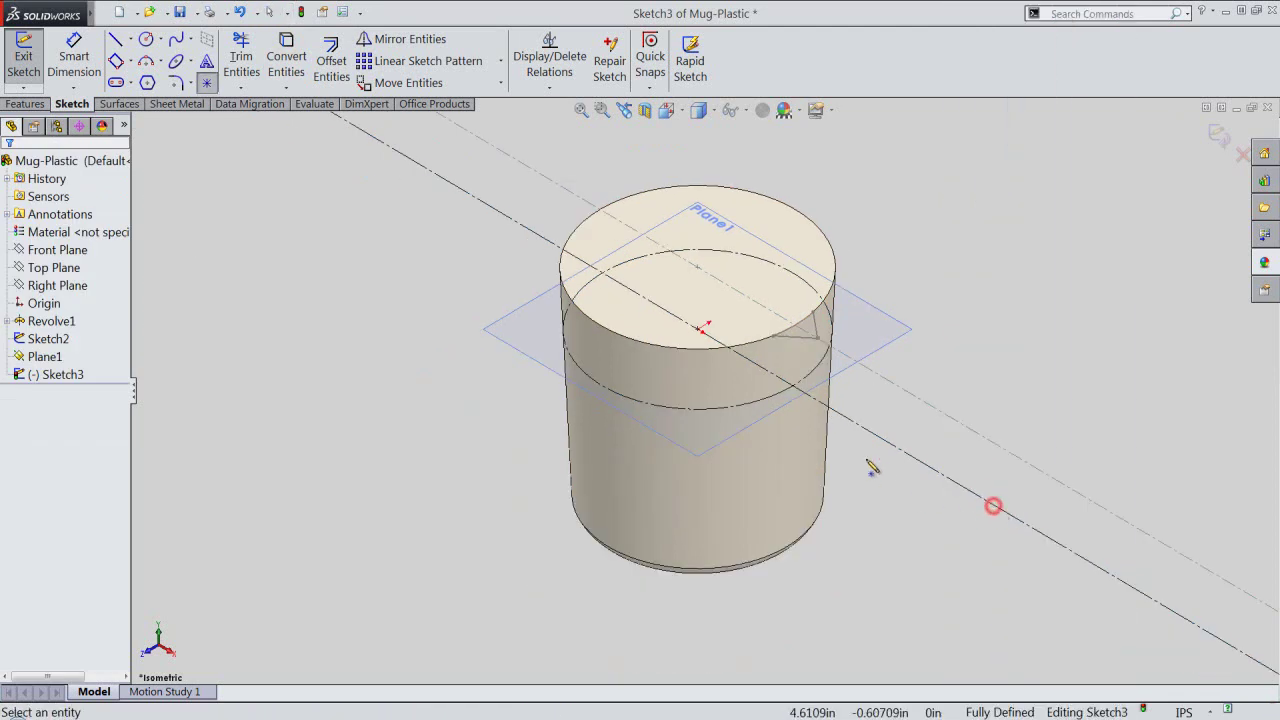
pyautogui.click(792, 386)
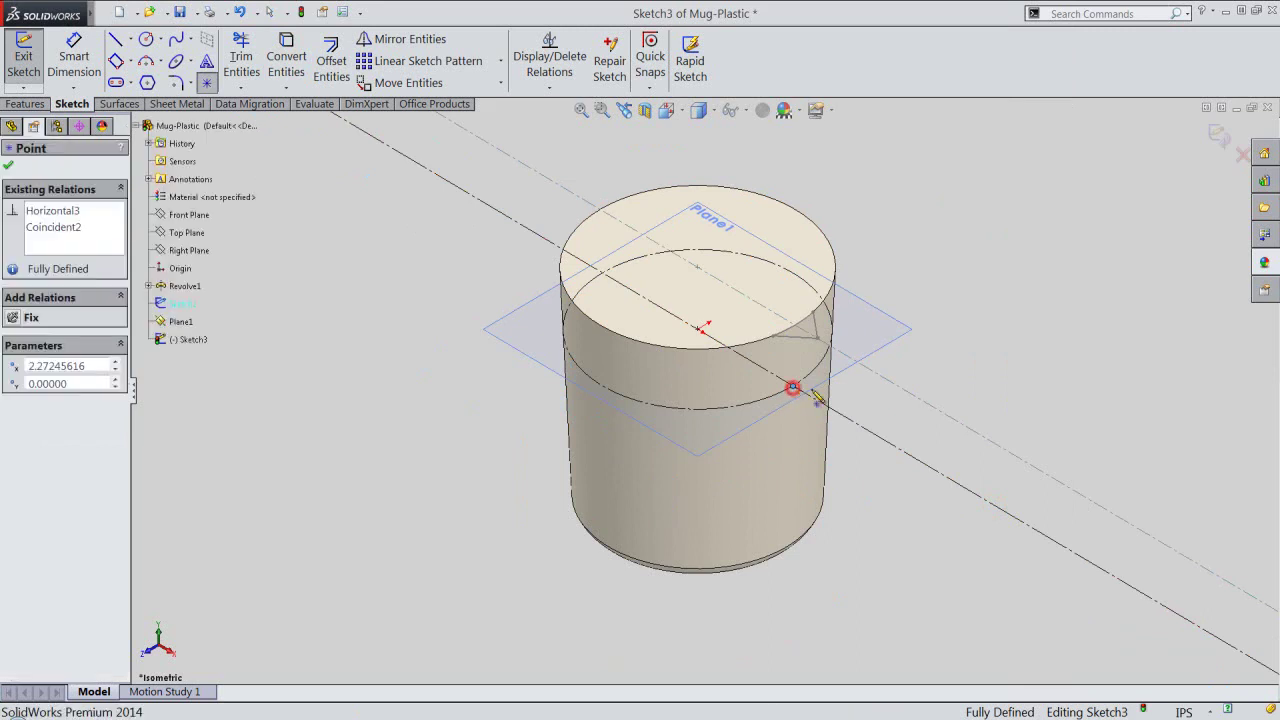
pyautogui.rightClick(996, 387)
pyautogui.click(1038, 165)
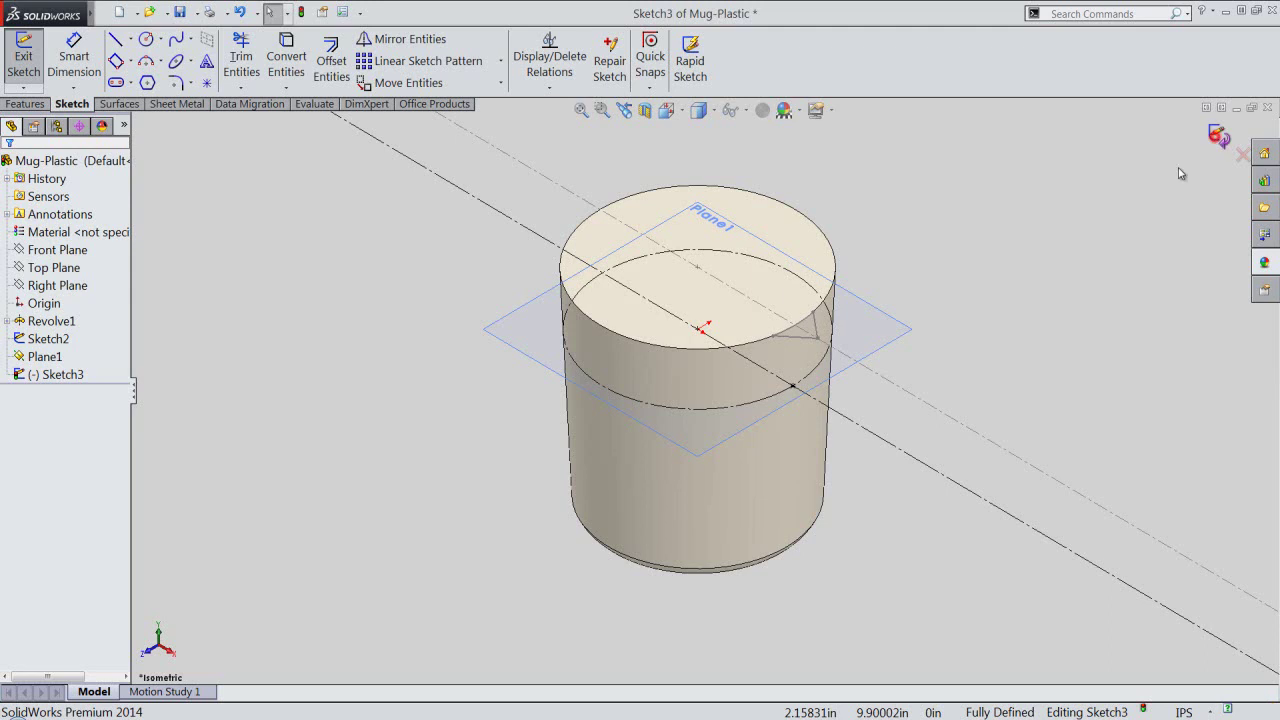
pyautogui.click(1218, 140)
# Hide Plane1 and save the part.
pyautogui.click(906, 318)
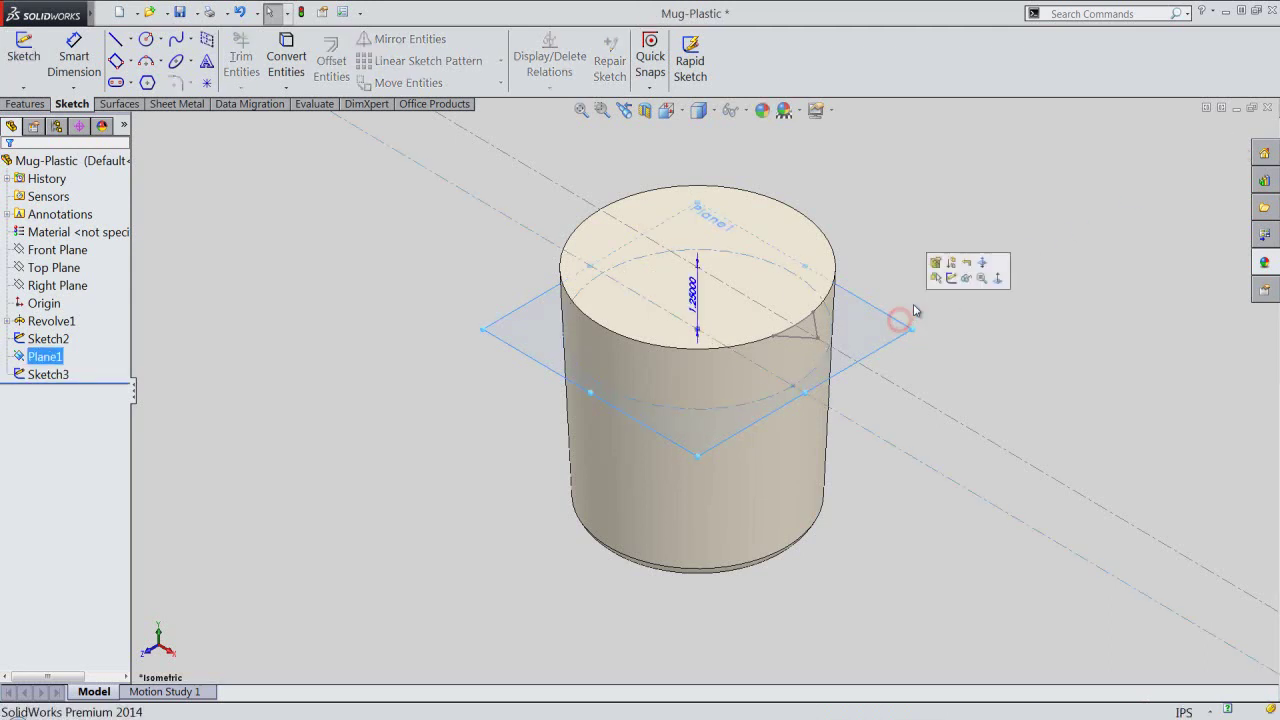
pyautogui.click(966, 279)
pyautogui.scroll(-3, 860, 300)
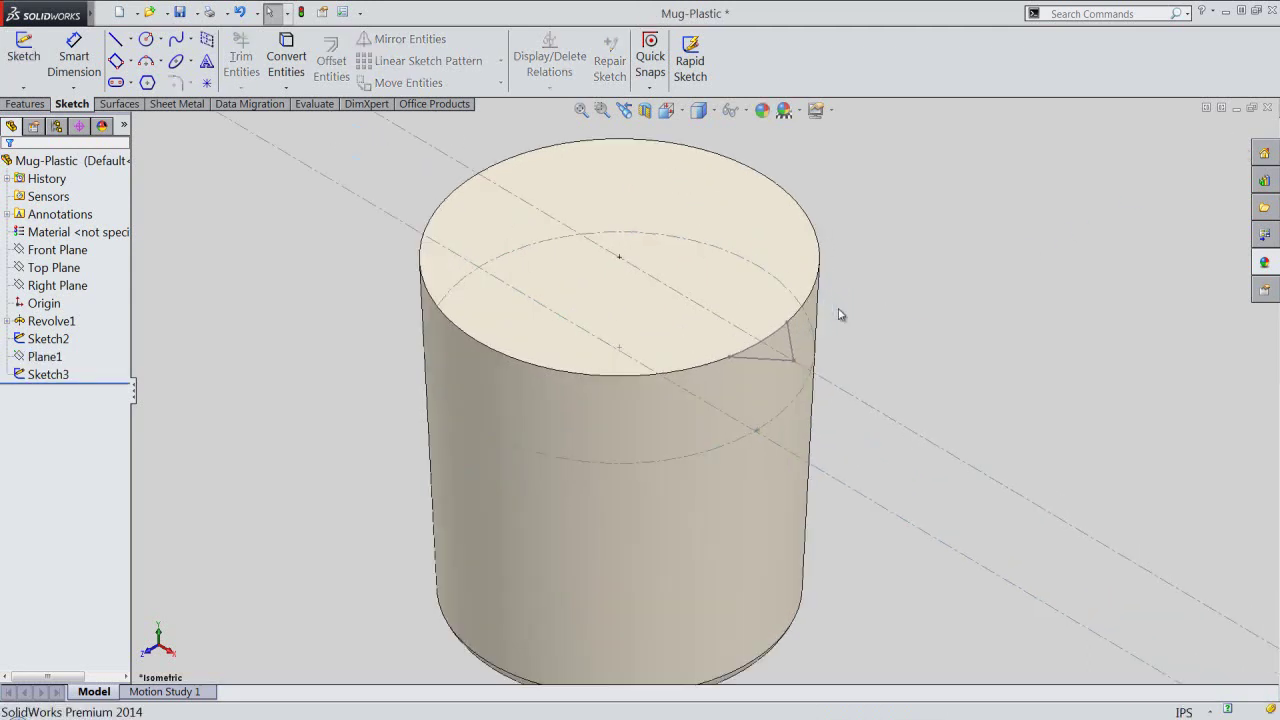
pyautogui.click(180, 12)
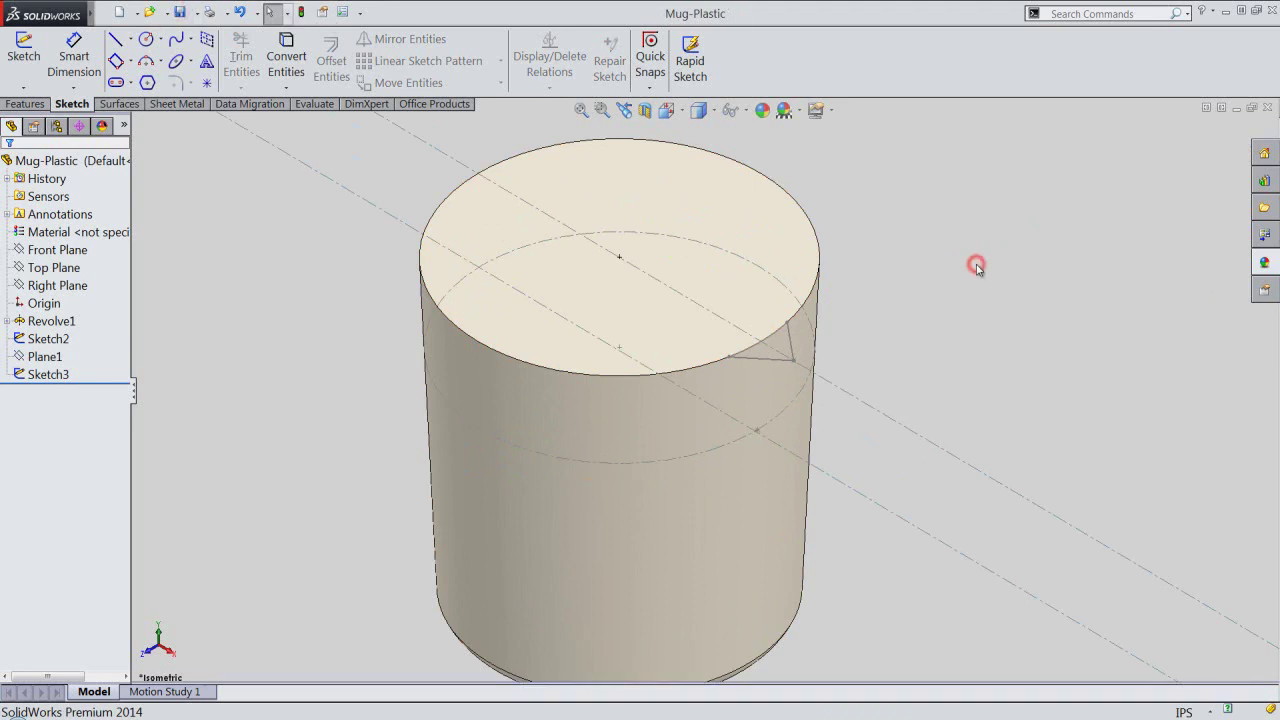
# Loft from the Sketch2 spout outline to the Sketch3 point, then zoom to fit.
pyautogui.click(42, 105)
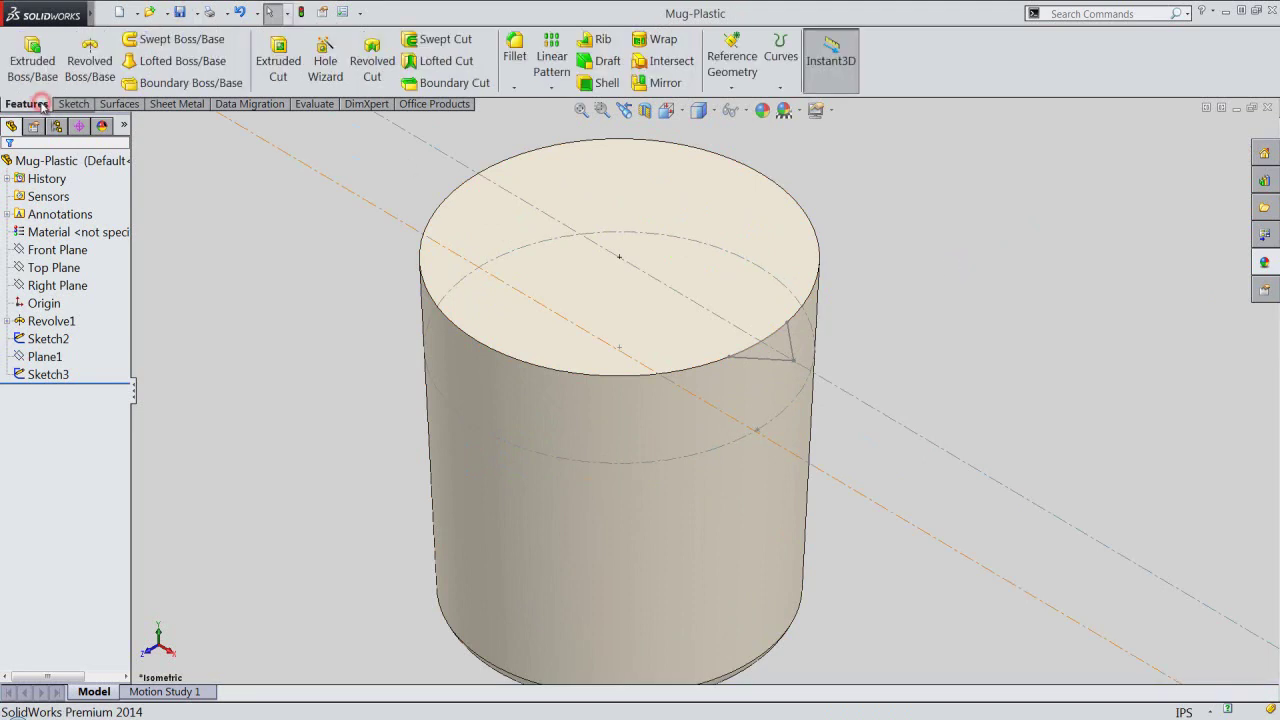
pyautogui.click(158, 64)
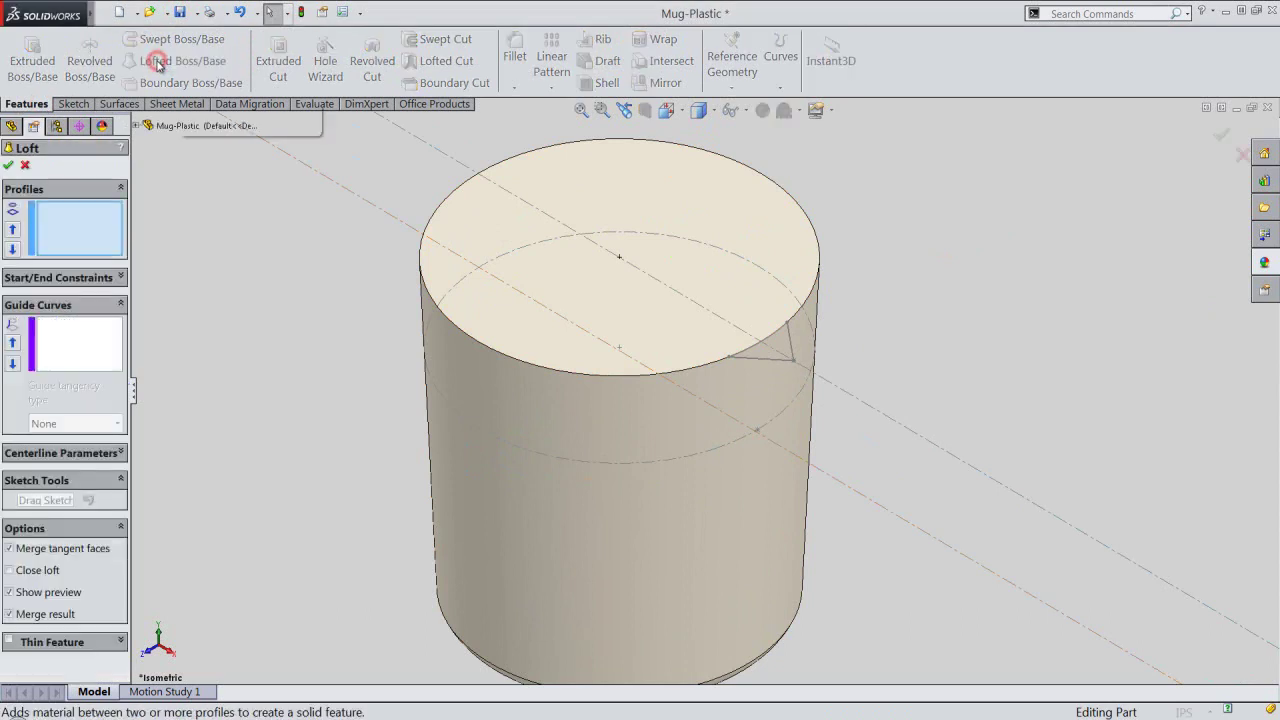
pyautogui.click(788, 363)
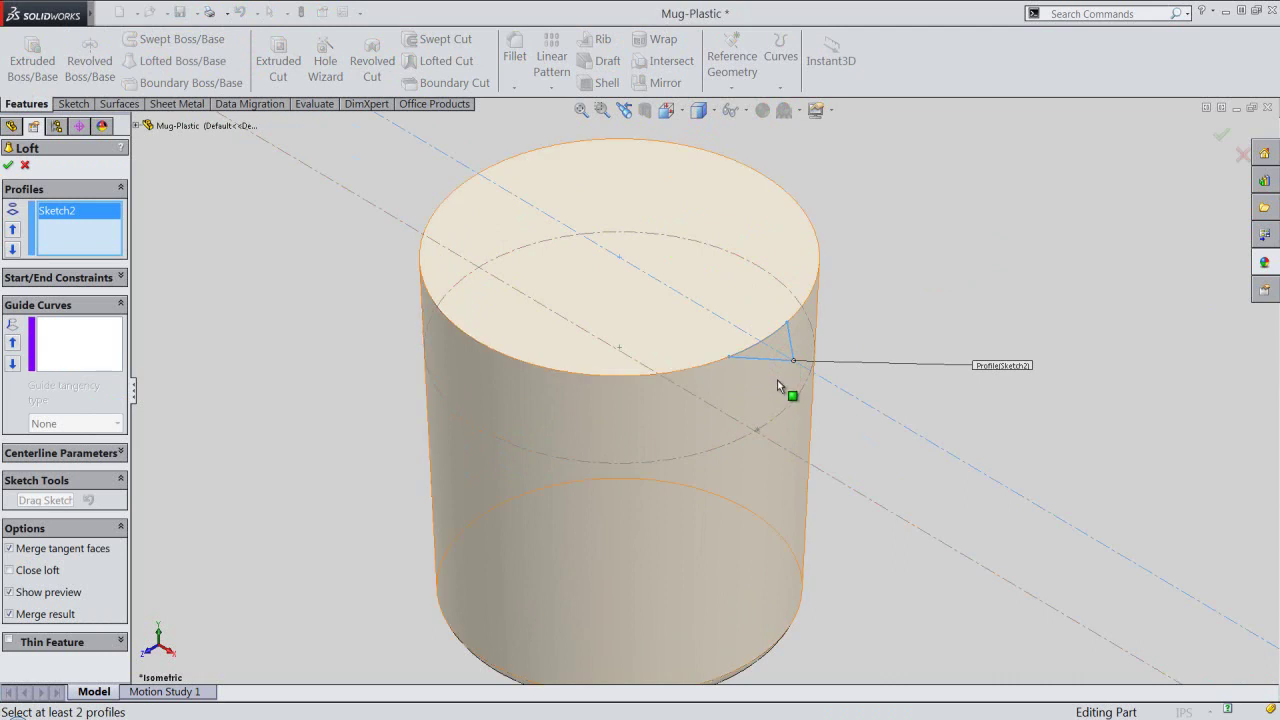
pyautogui.click(759, 428)
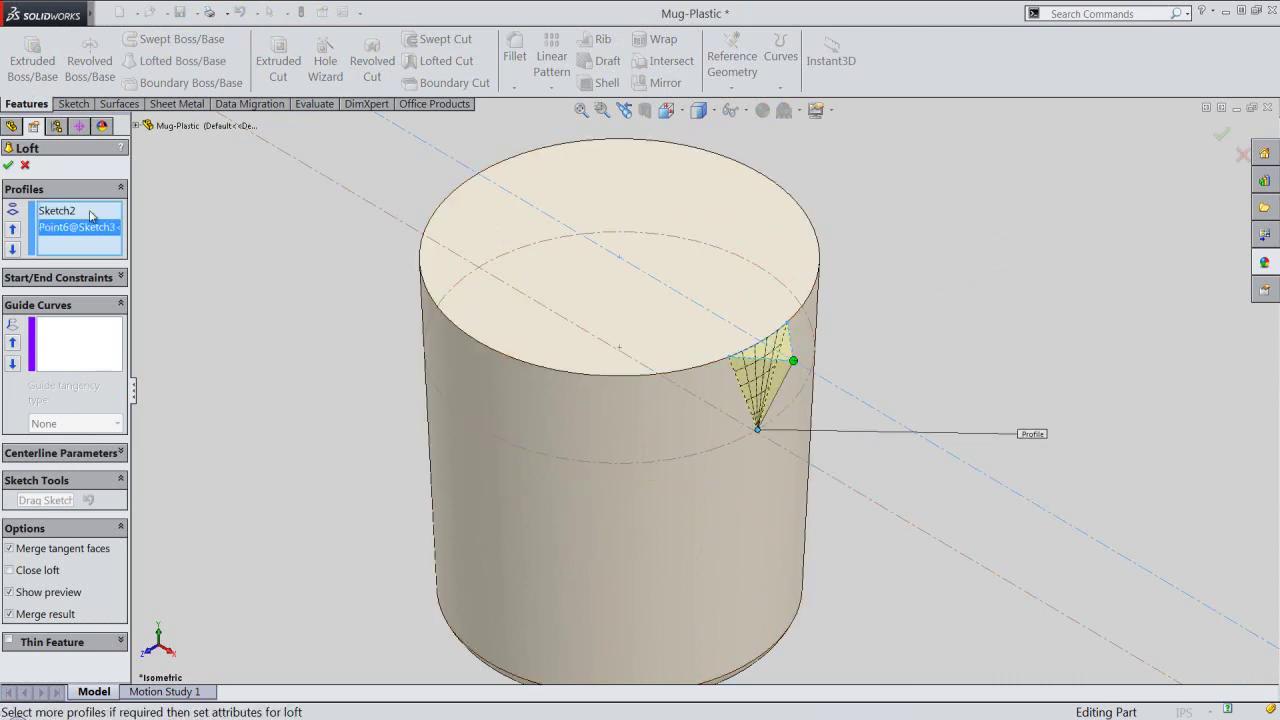
pyautogui.click(9, 166)
pyautogui.click(297, 306)
pyautogui.click(581, 110)
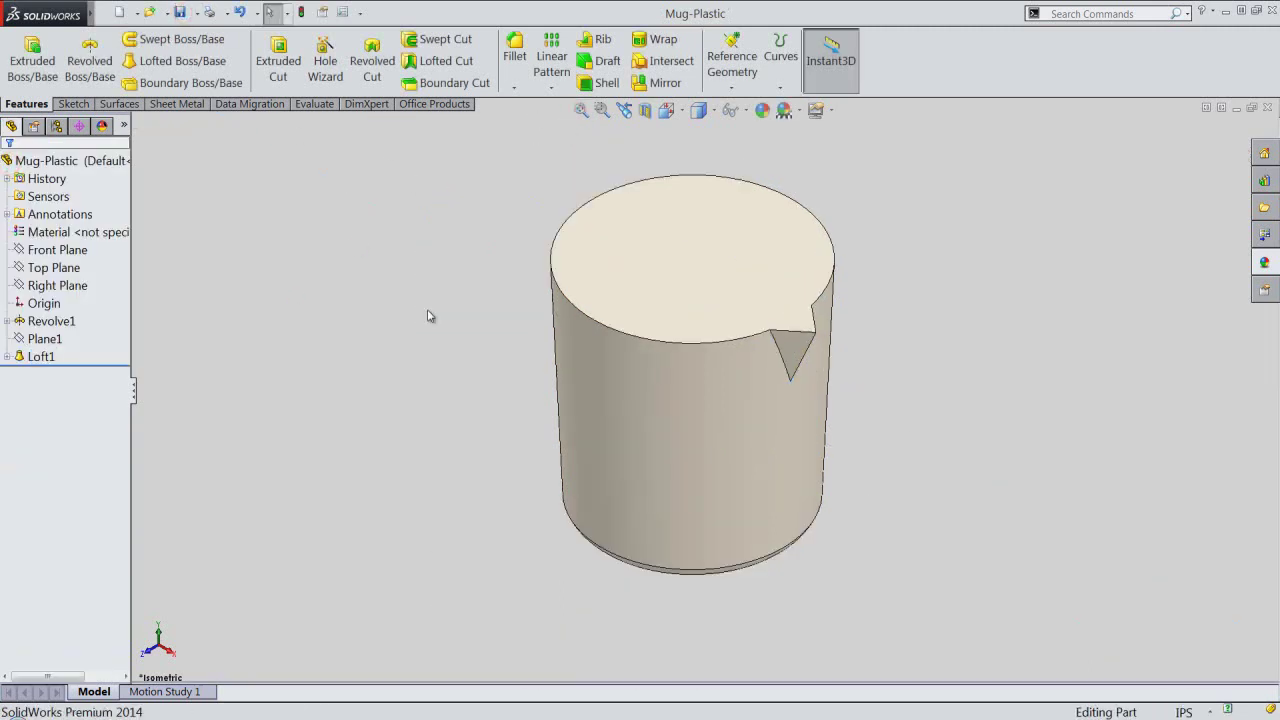
# Start Sketch4 on the mug's top face, viewed from the Top.
pyautogui.click(698, 246)
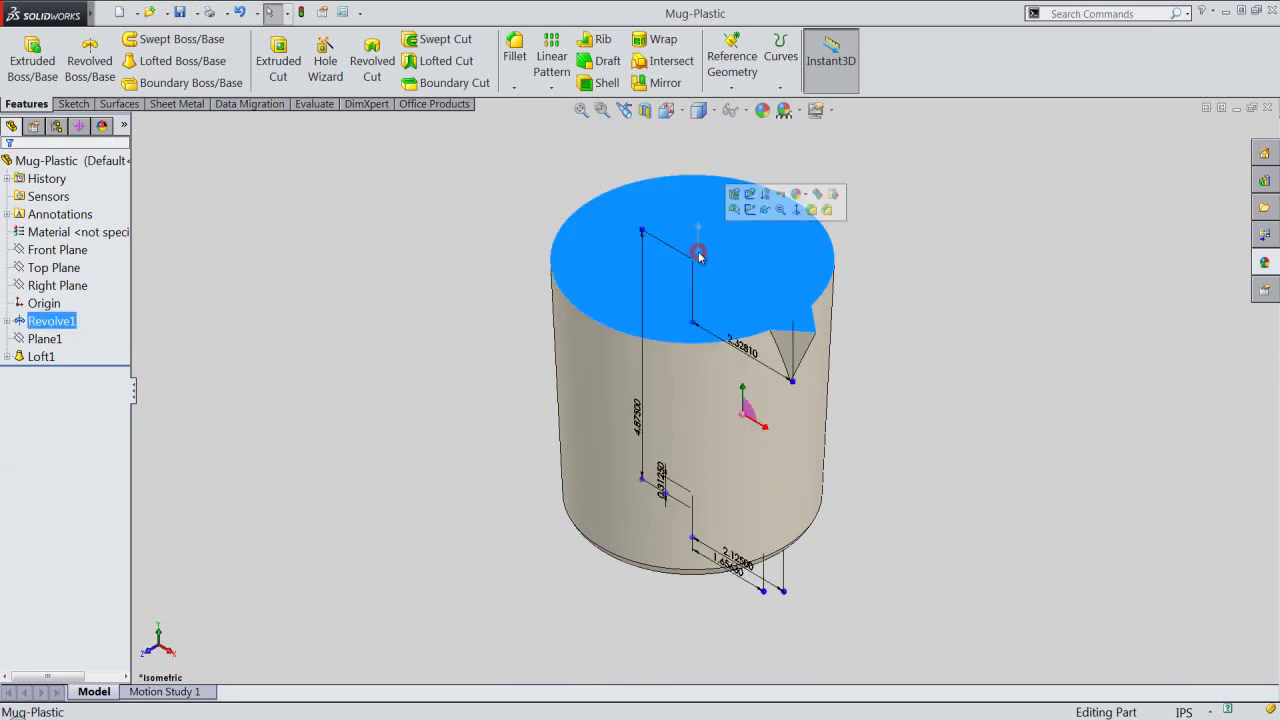
pyautogui.click(750, 209)
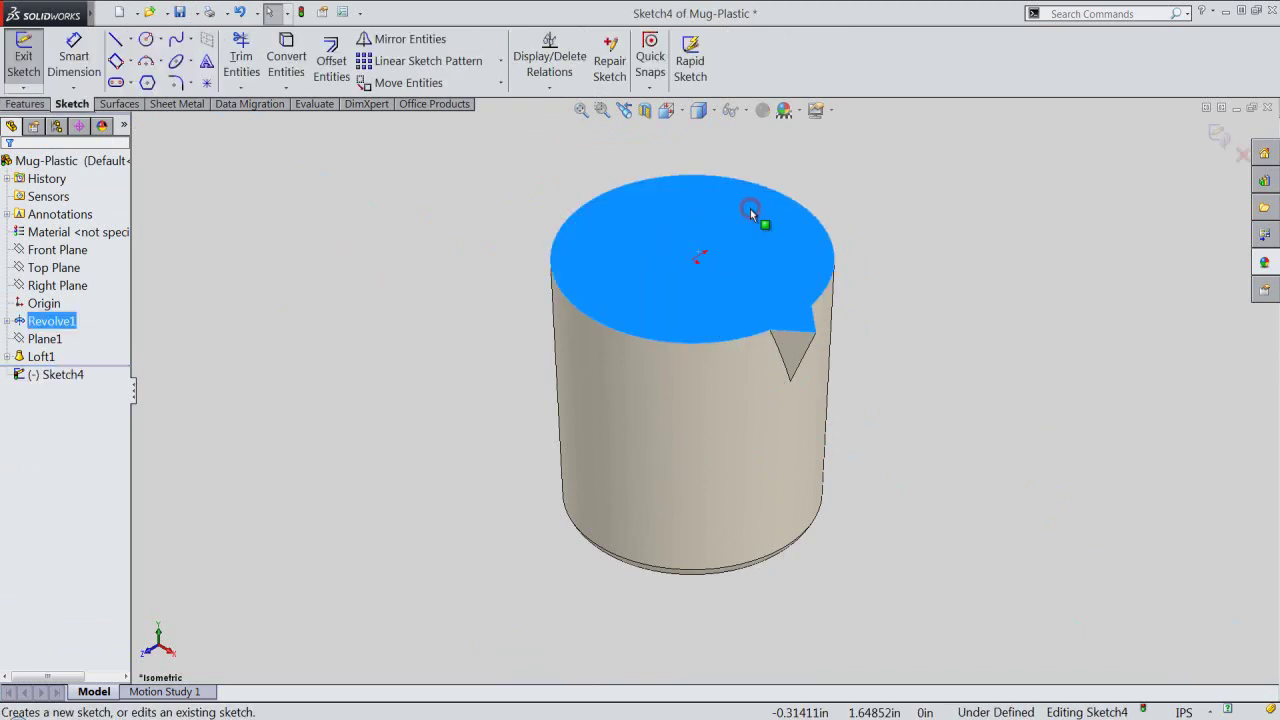
pyautogui.click(667, 111)
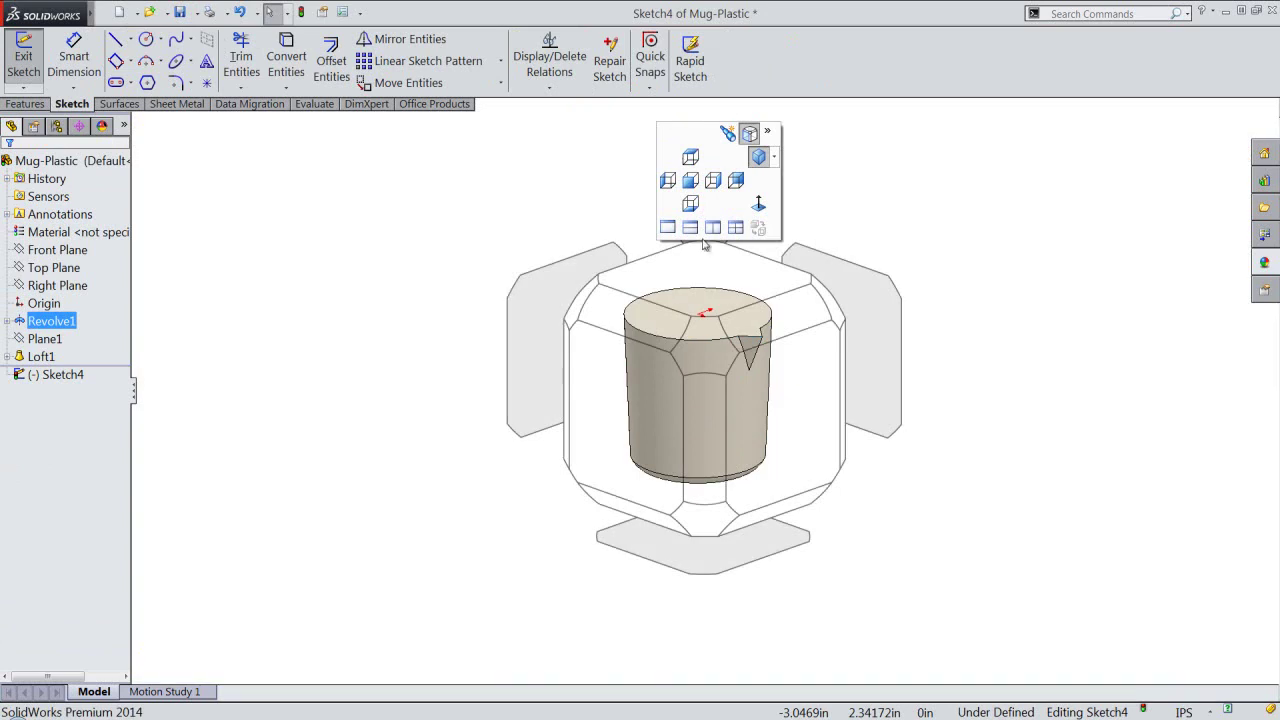
pyautogui.click(706, 267)
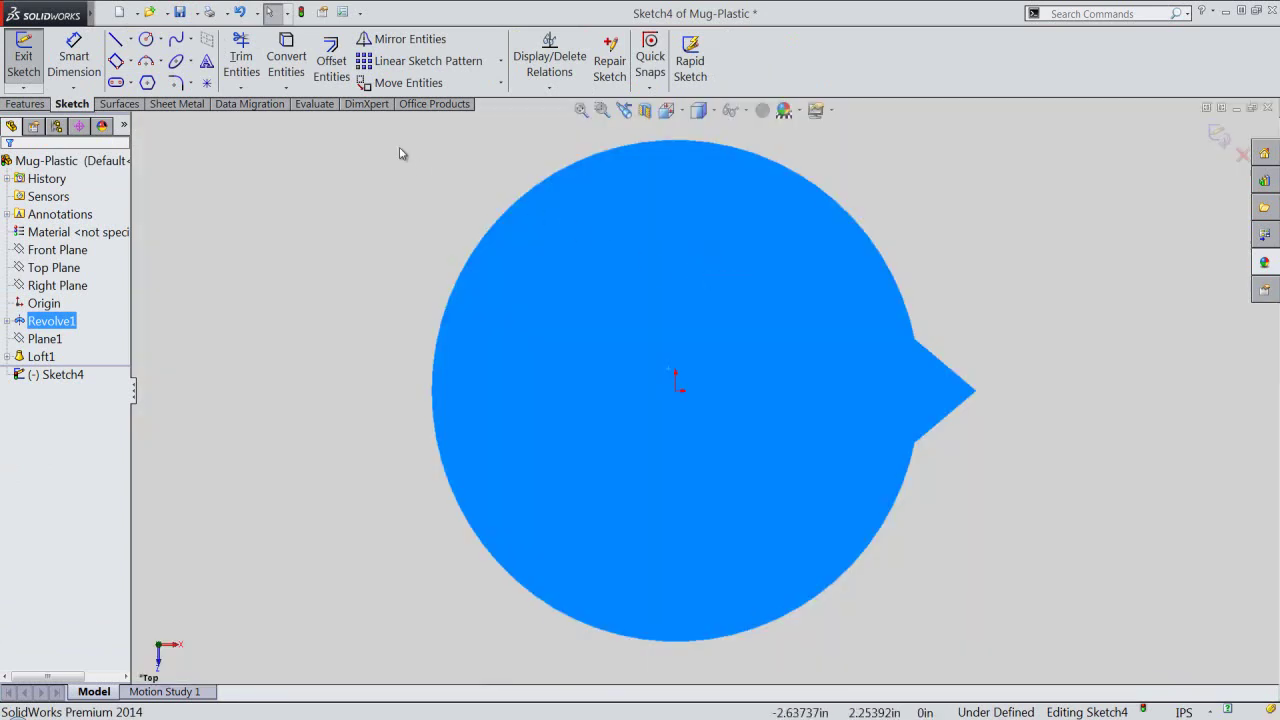
# Convert the top face outline and offset all its edges outward by 0.1 in.
pyautogui.click(284, 48)
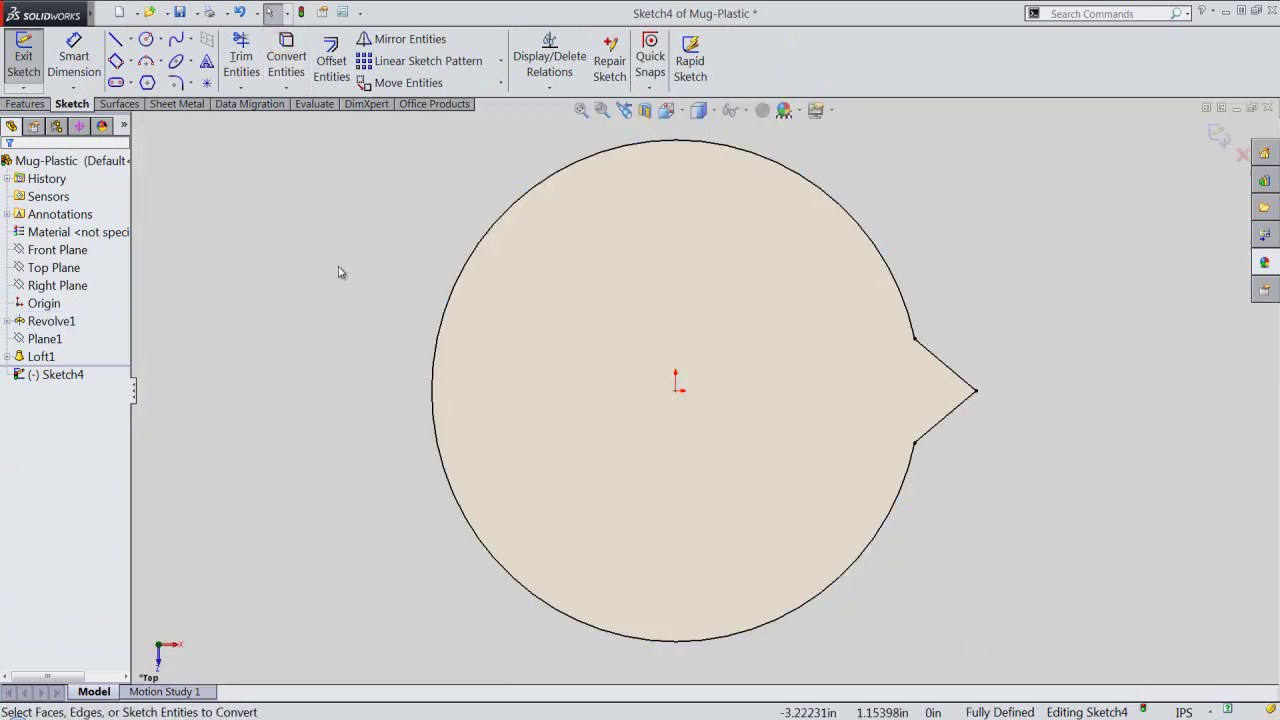
pyautogui.click(390, 232)
pyautogui.moveTo(359, 137)
pyautogui.mouseDown()
pyautogui.moveTo(530, 185)
pyautogui.moveTo(1024, 651)
pyautogui.mouseUp()
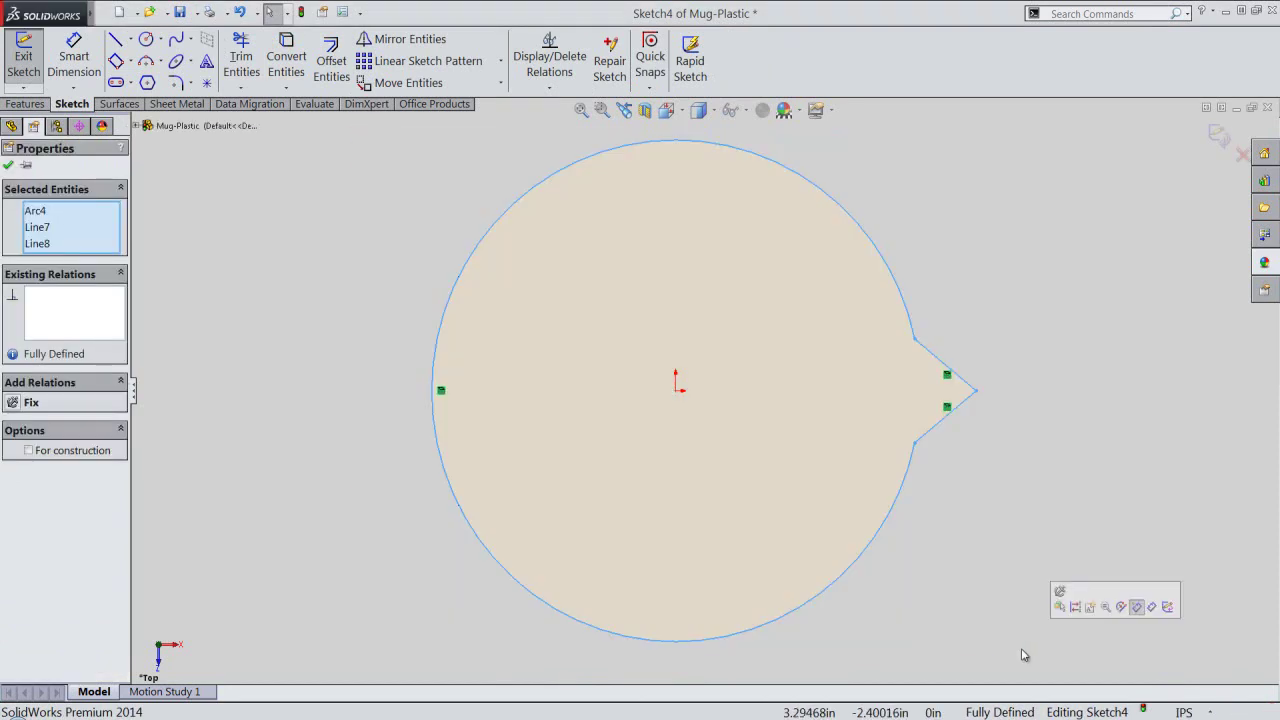
pyautogui.click(333, 72)
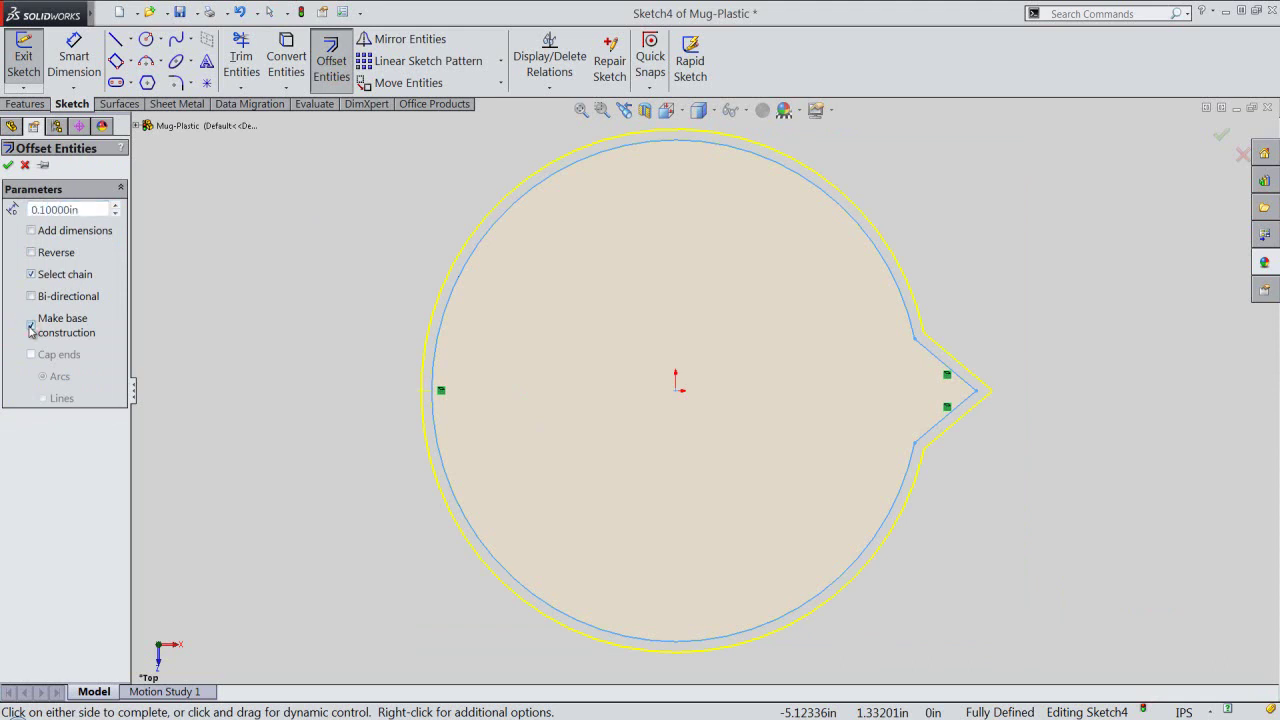
# Accept the offset, dimension the spout tips 0.197 in apart, and exit Sketch4.
pyautogui.click(8, 166)
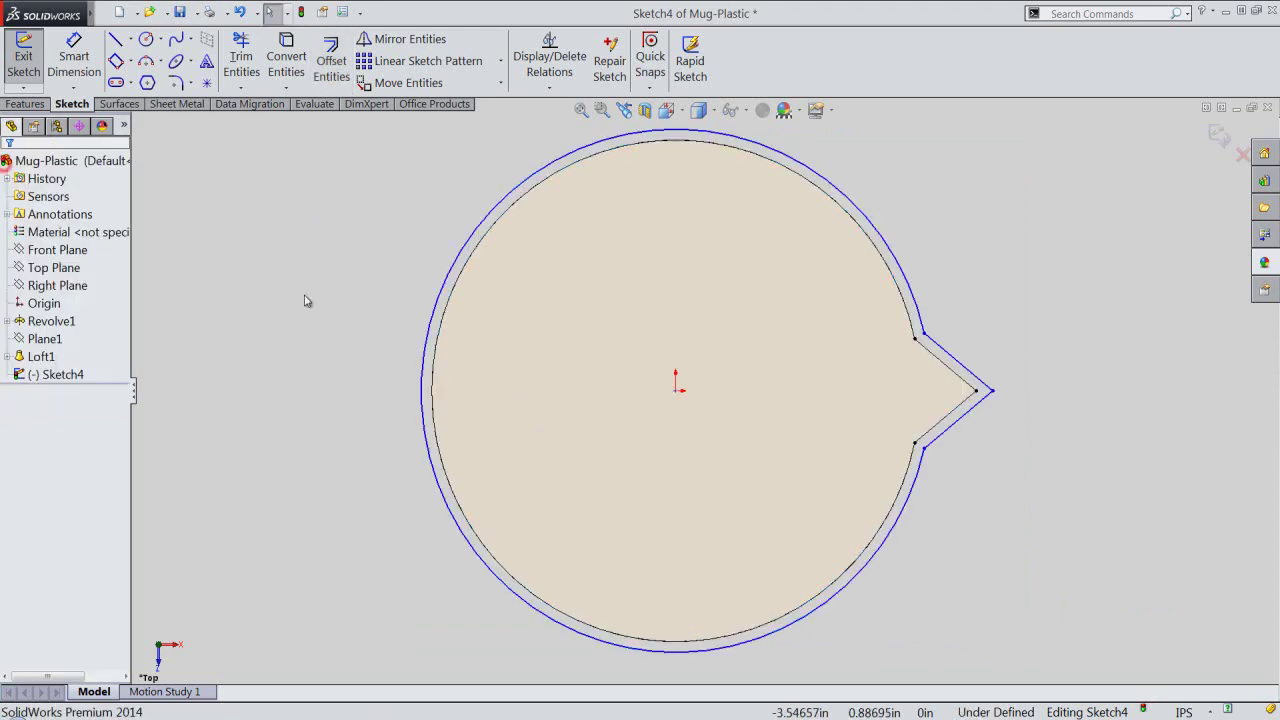
pyautogui.rightClick(306, 300)
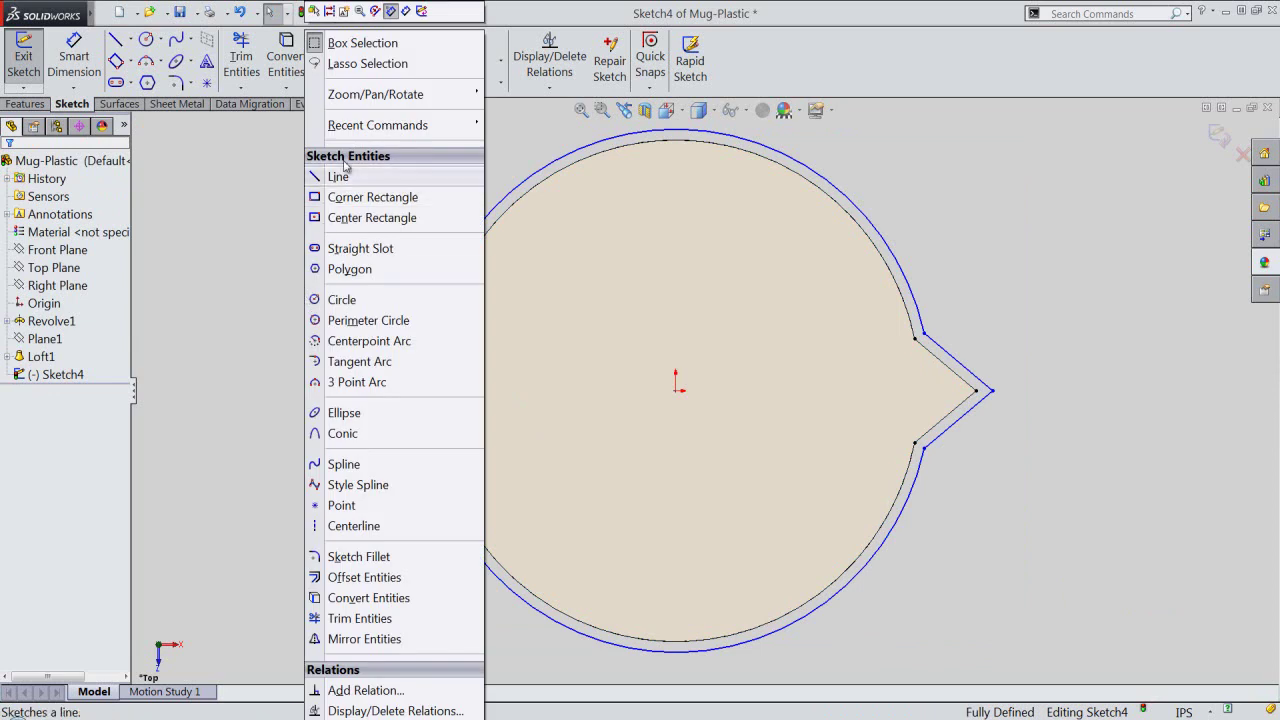
pyautogui.click(407, 12)
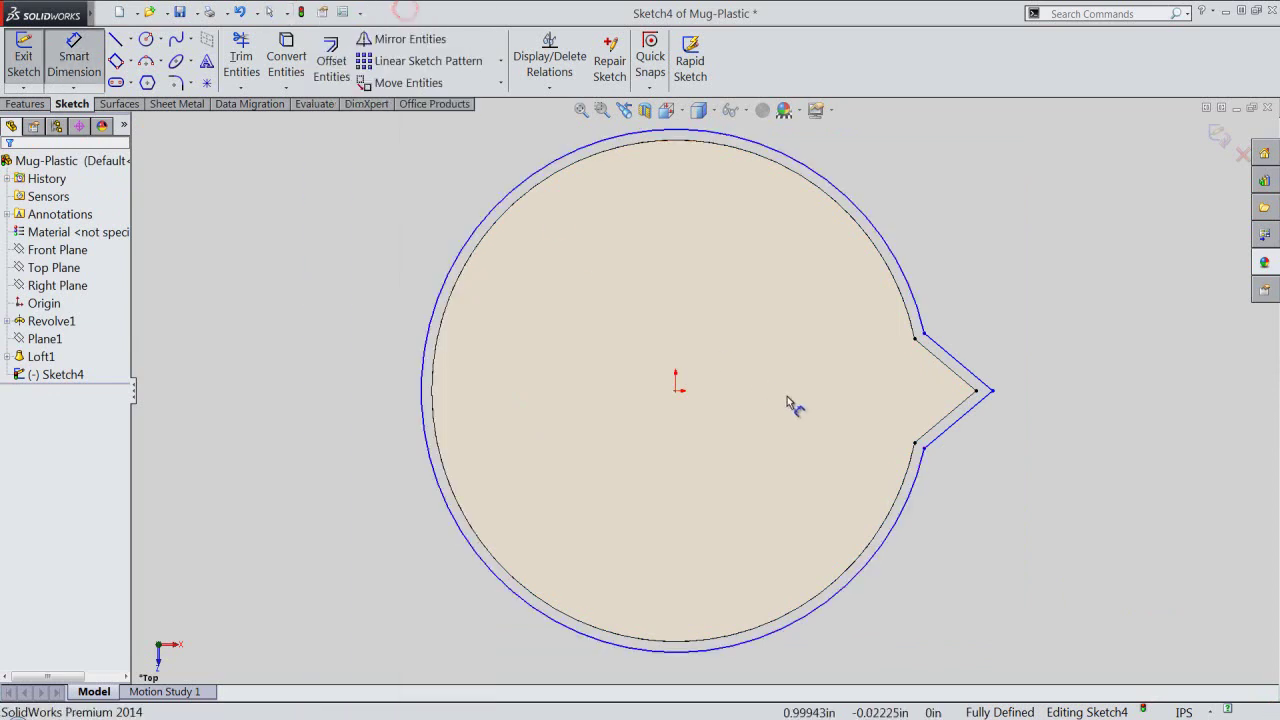
pyautogui.click(977, 391)
pyautogui.click(992, 390)
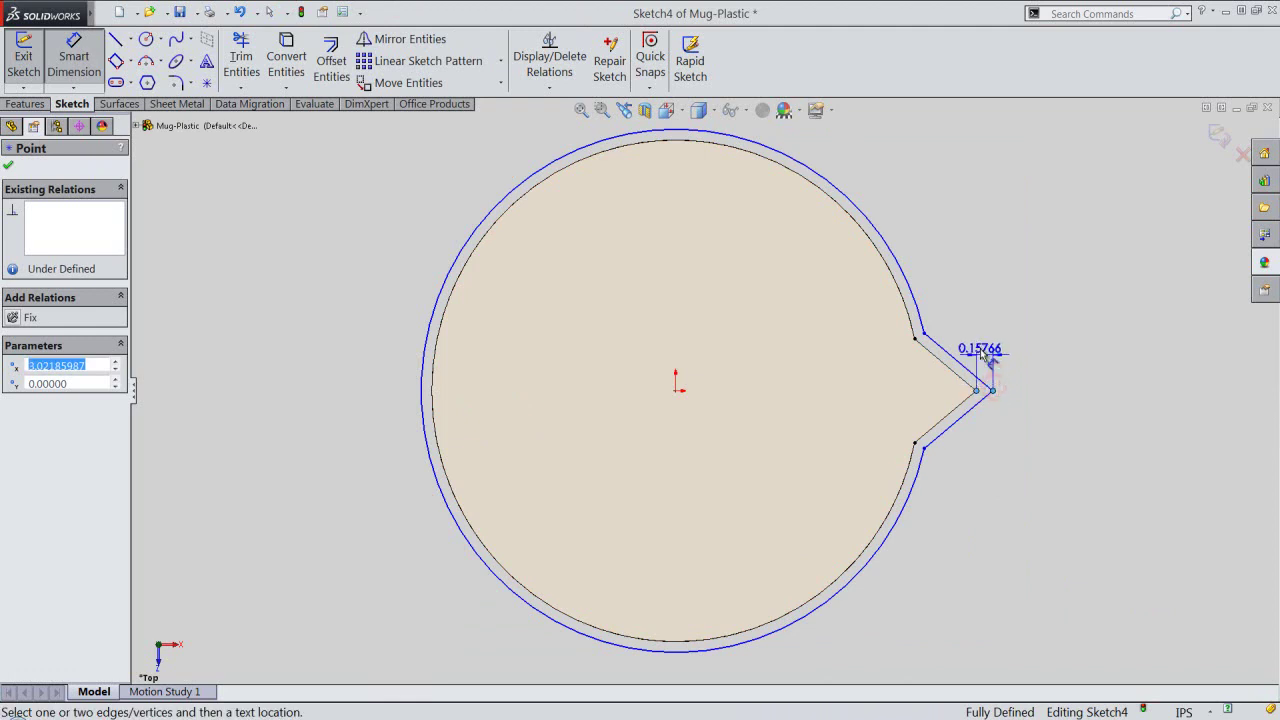
pyautogui.click(980, 348)
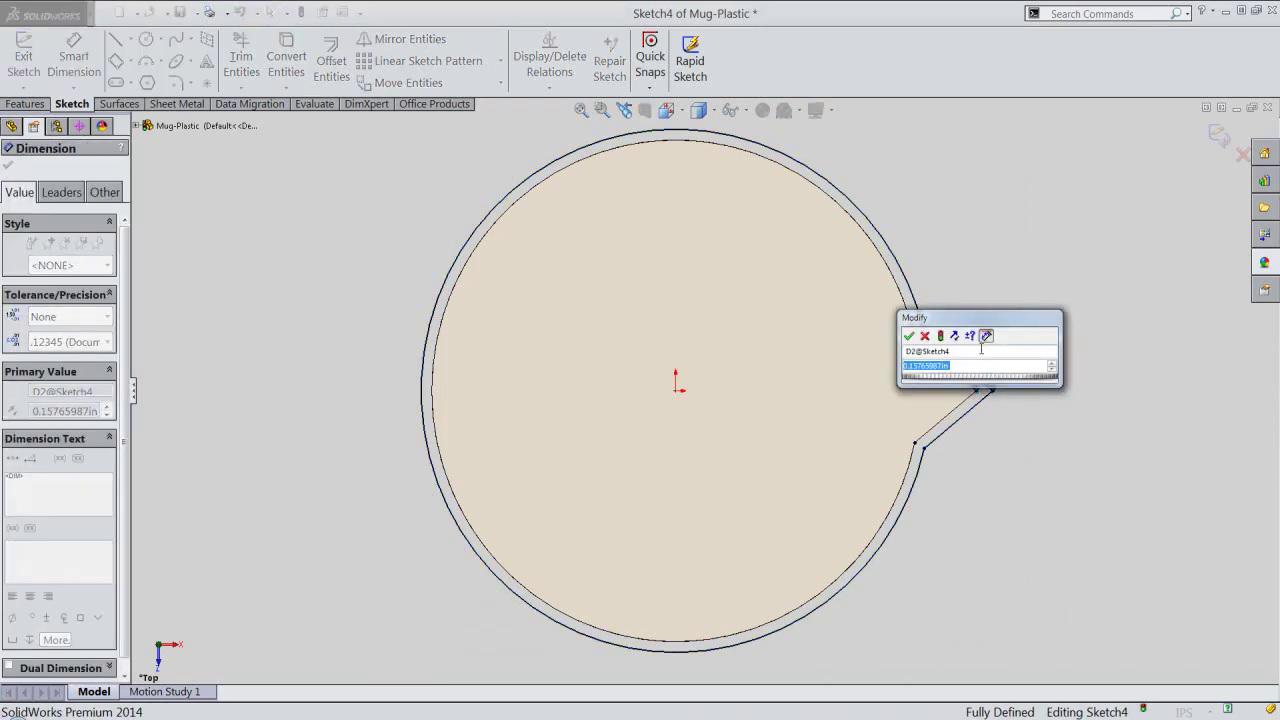
pyautogui.write('.19')
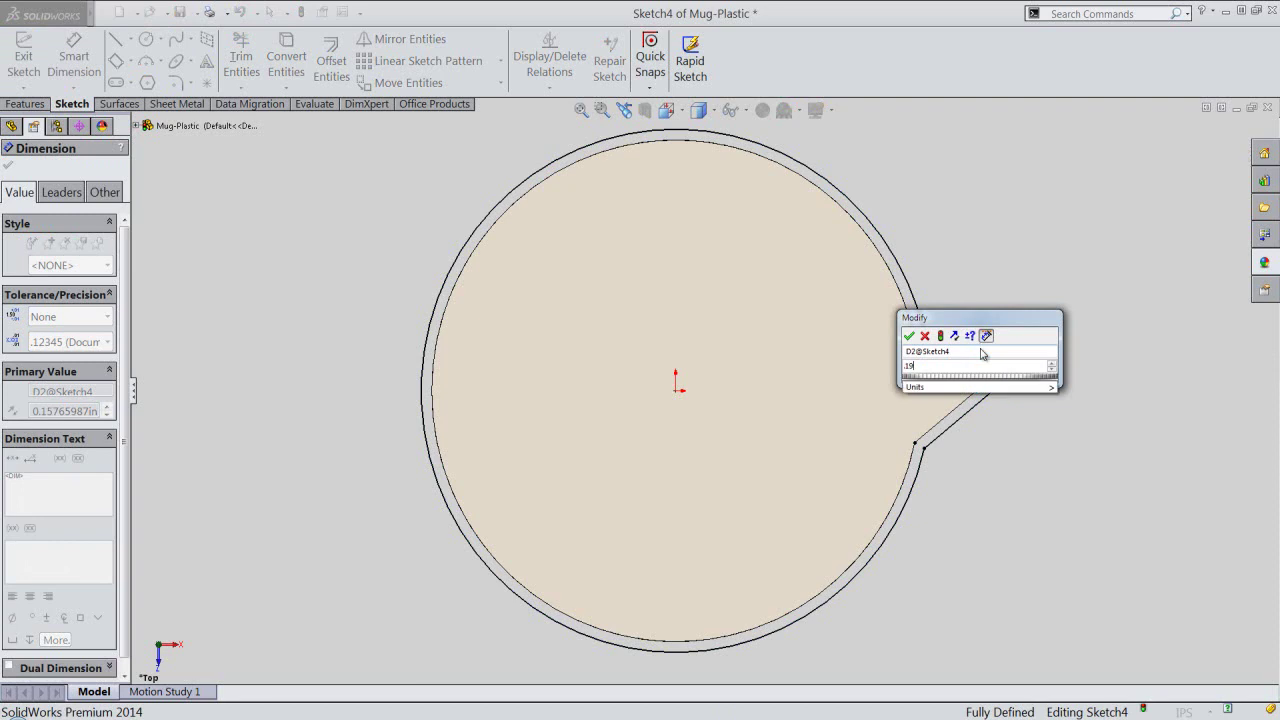
pyautogui.press('Return')
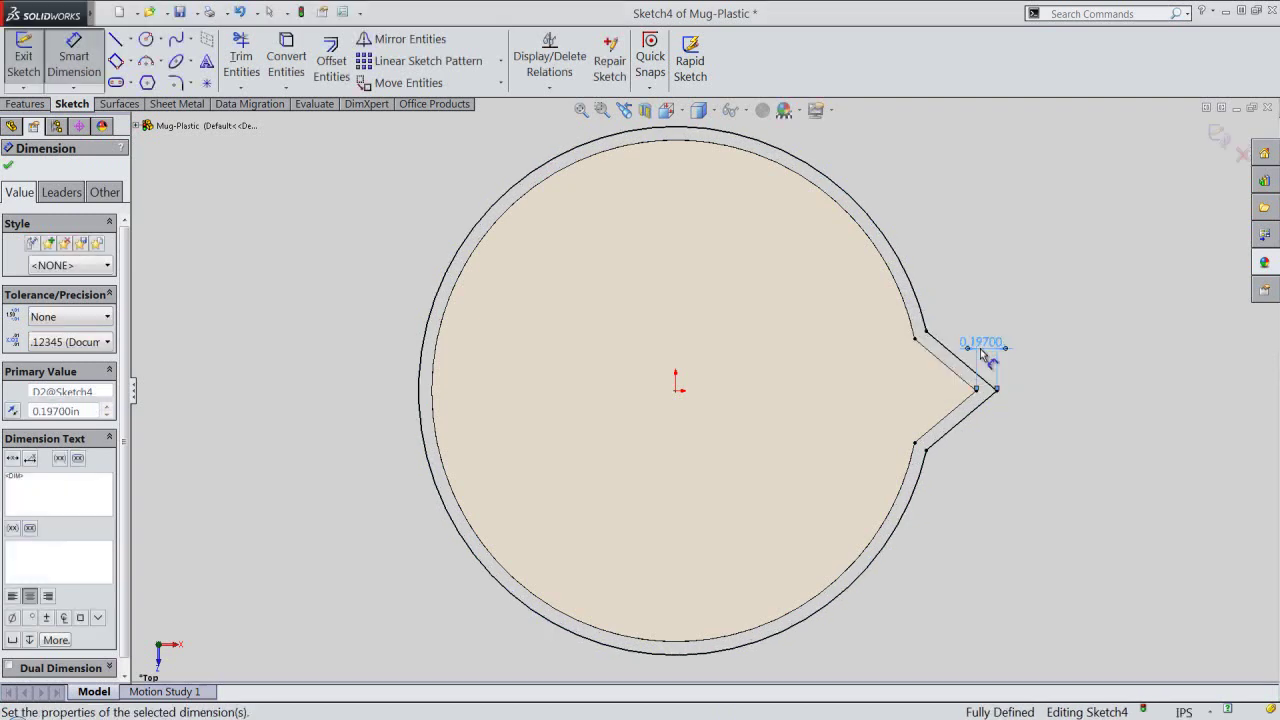
pyautogui.rightClick(1036, 297)
pyautogui.click(1080, 228)
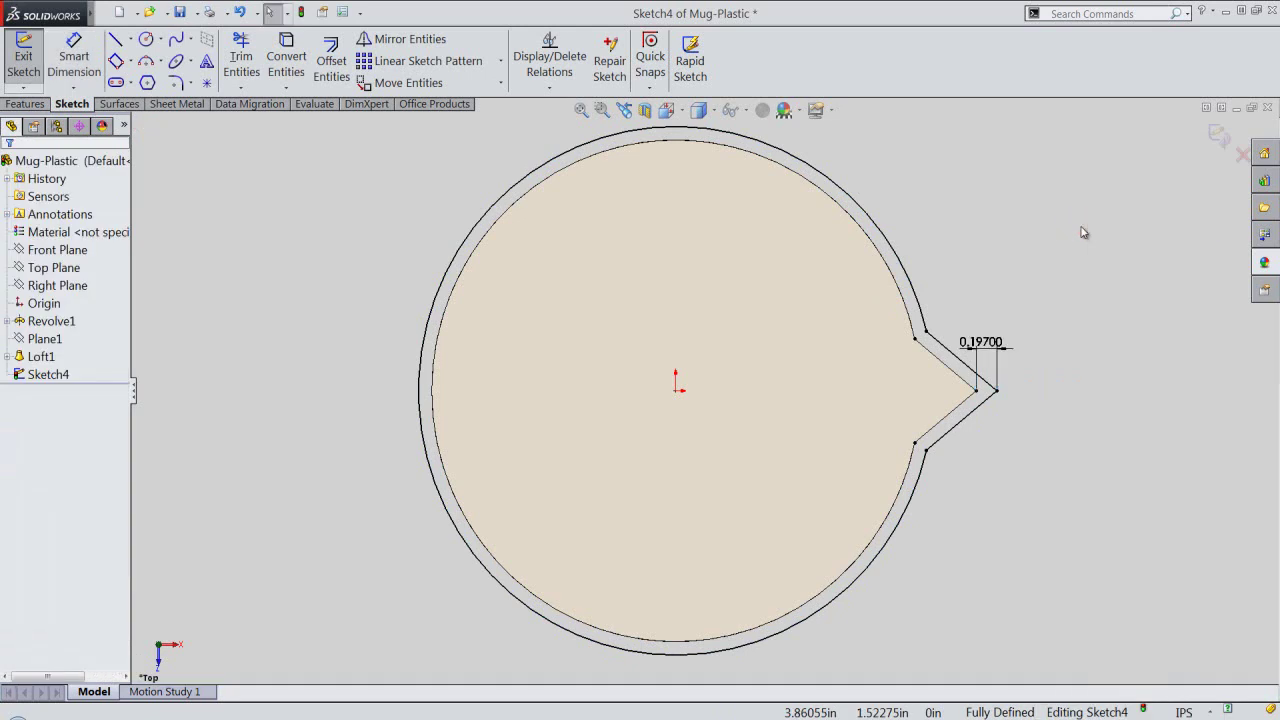
pyautogui.click(1218, 137)
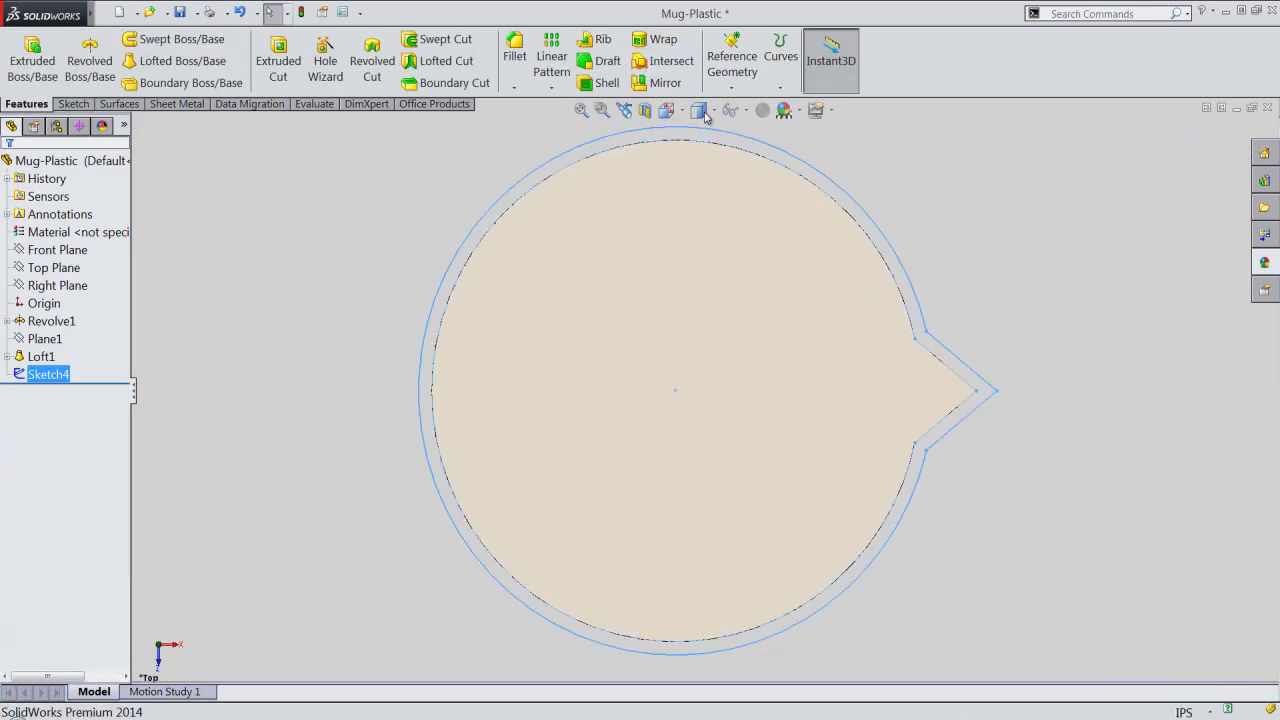
# Switch to the isometric view, clear the selection, and save the mug part.
pyautogui.click(666, 110)
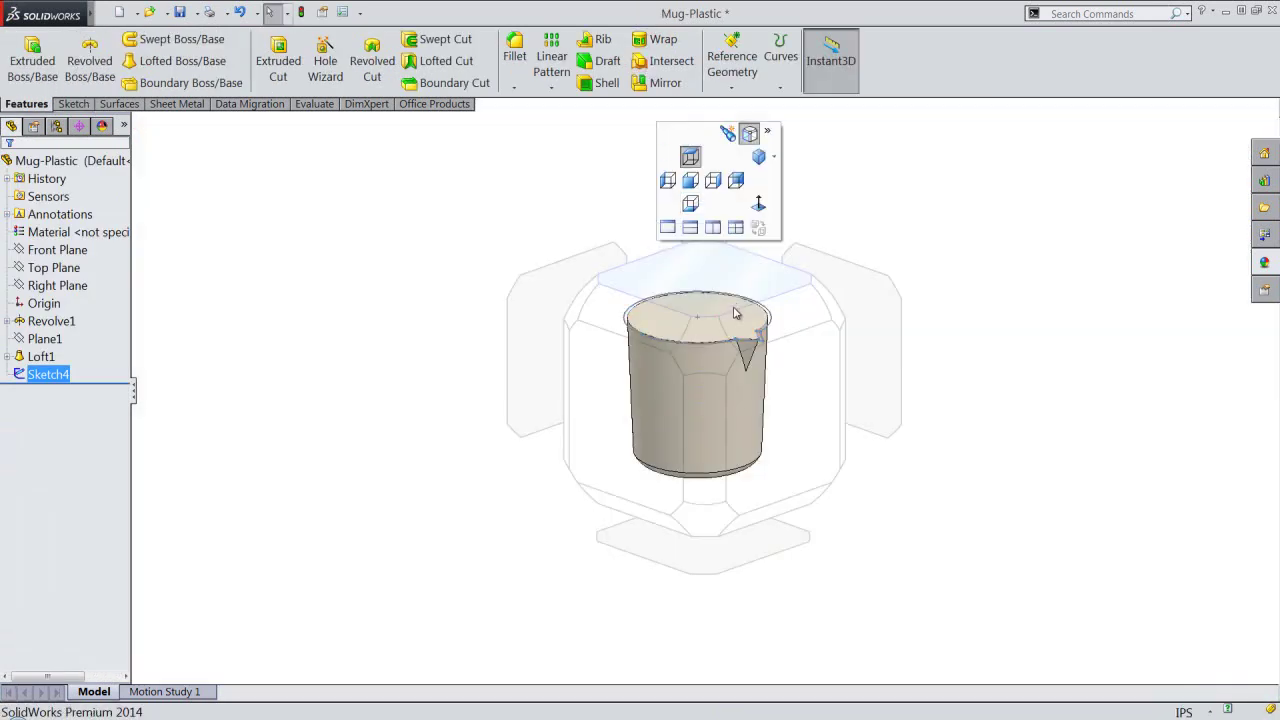
pyautogui.click(722, 280)
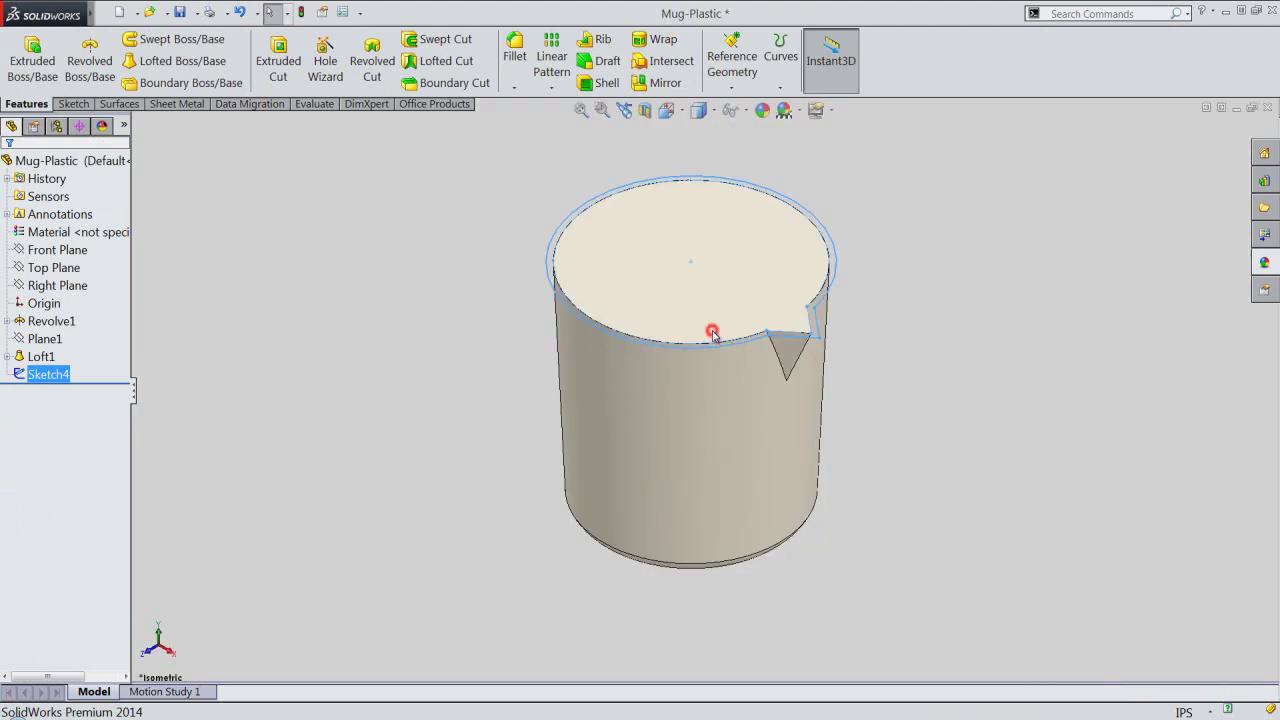
pyautogui.click(385, 196)
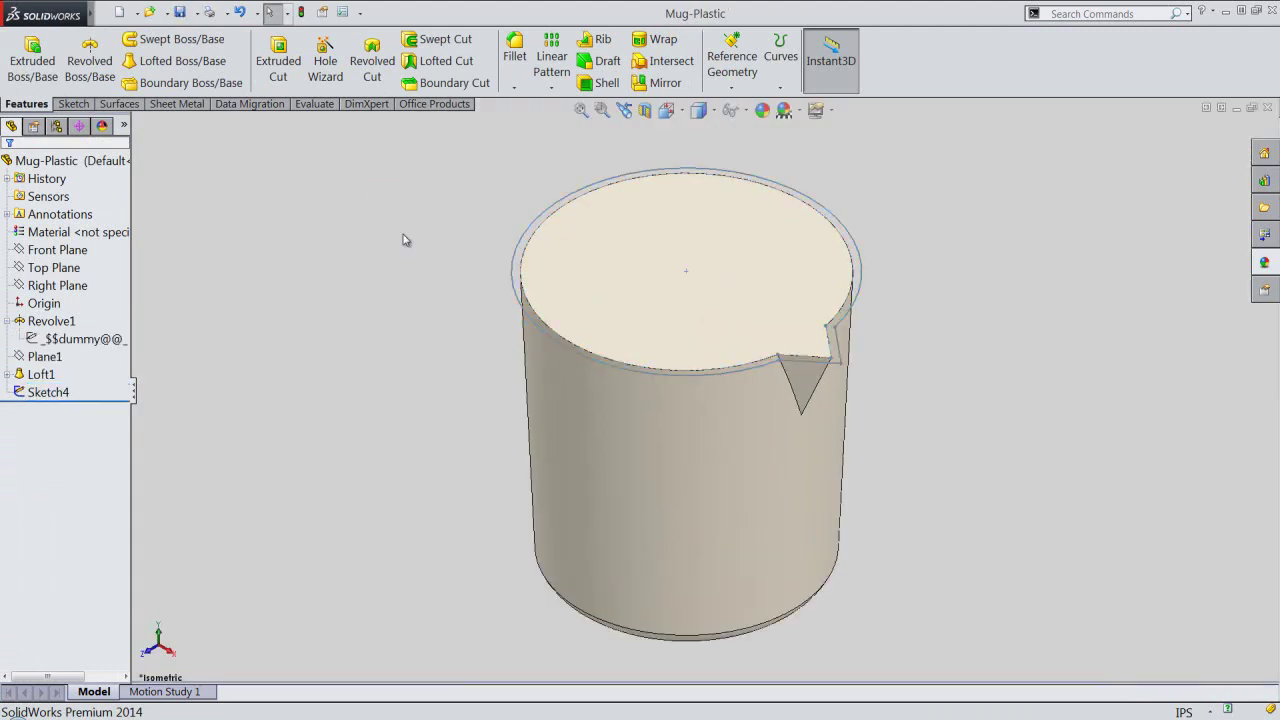
pyautogui.click(429, 235)
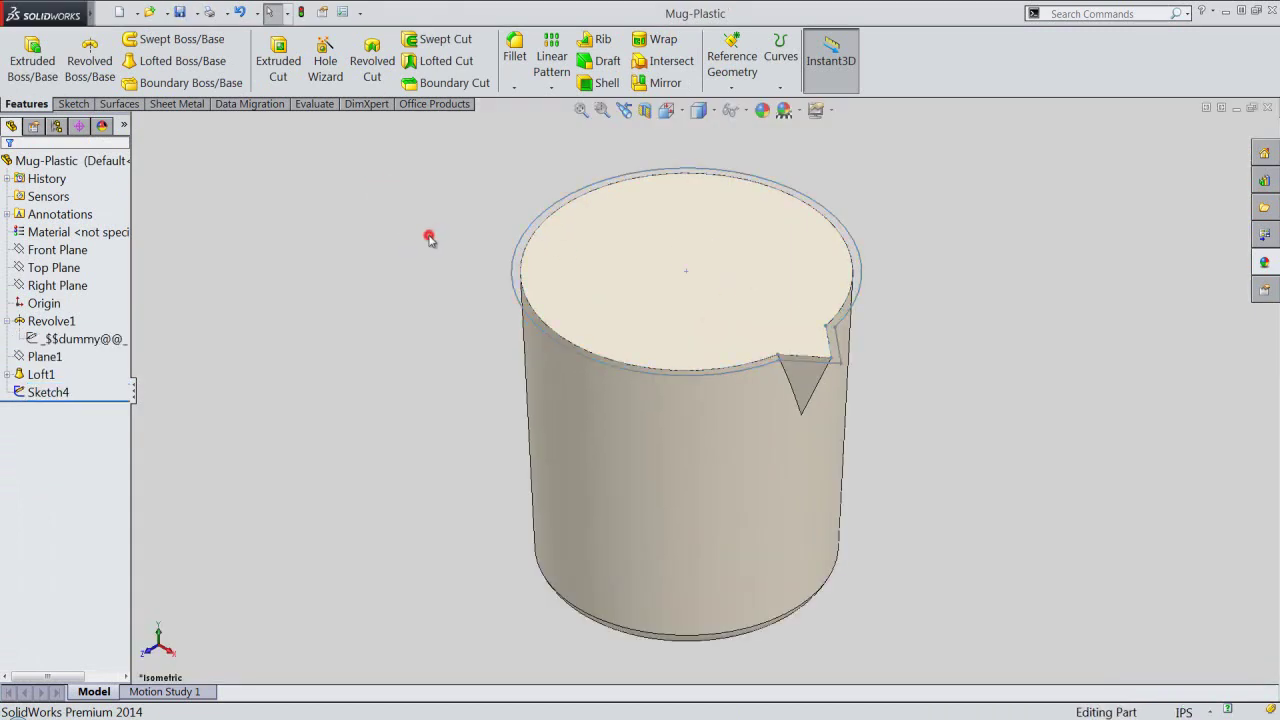
# Extrude Sketch4 in the reversed direction to a 0.0625 in depth.
pyautogui.click(510, 276)
pyautogui.click(27, 52)
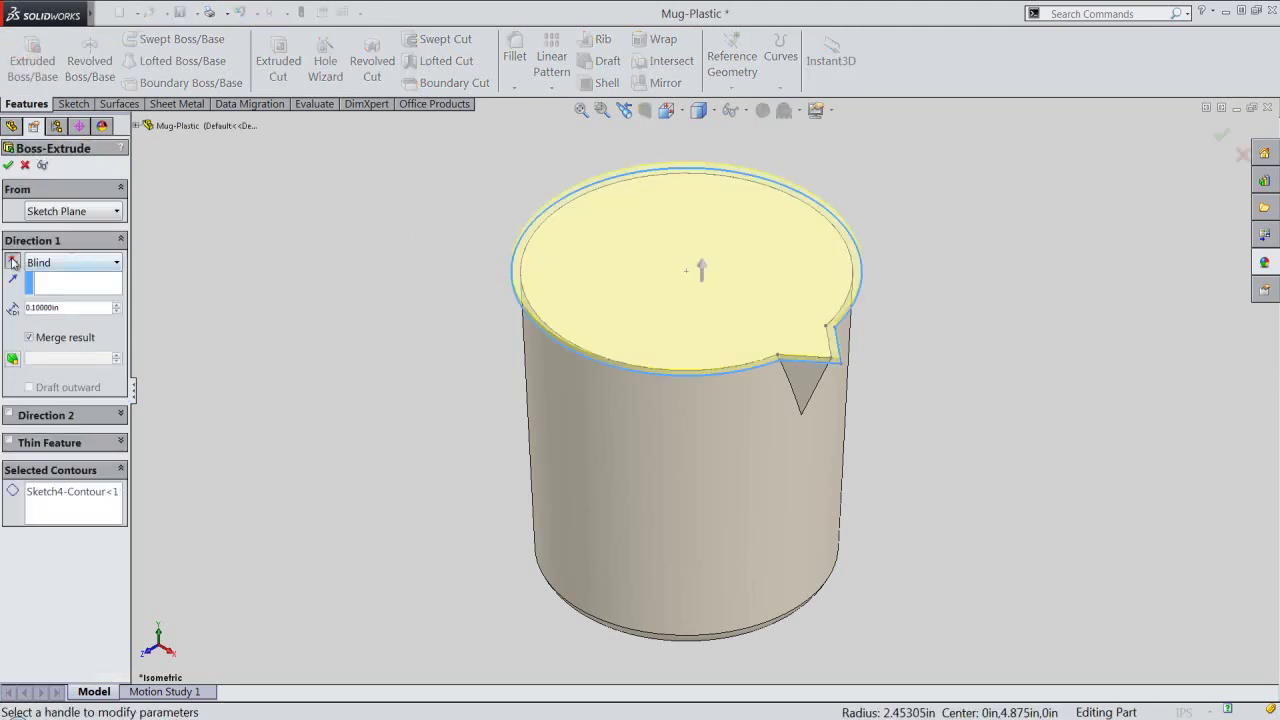
pyautogui.click(13, 262)
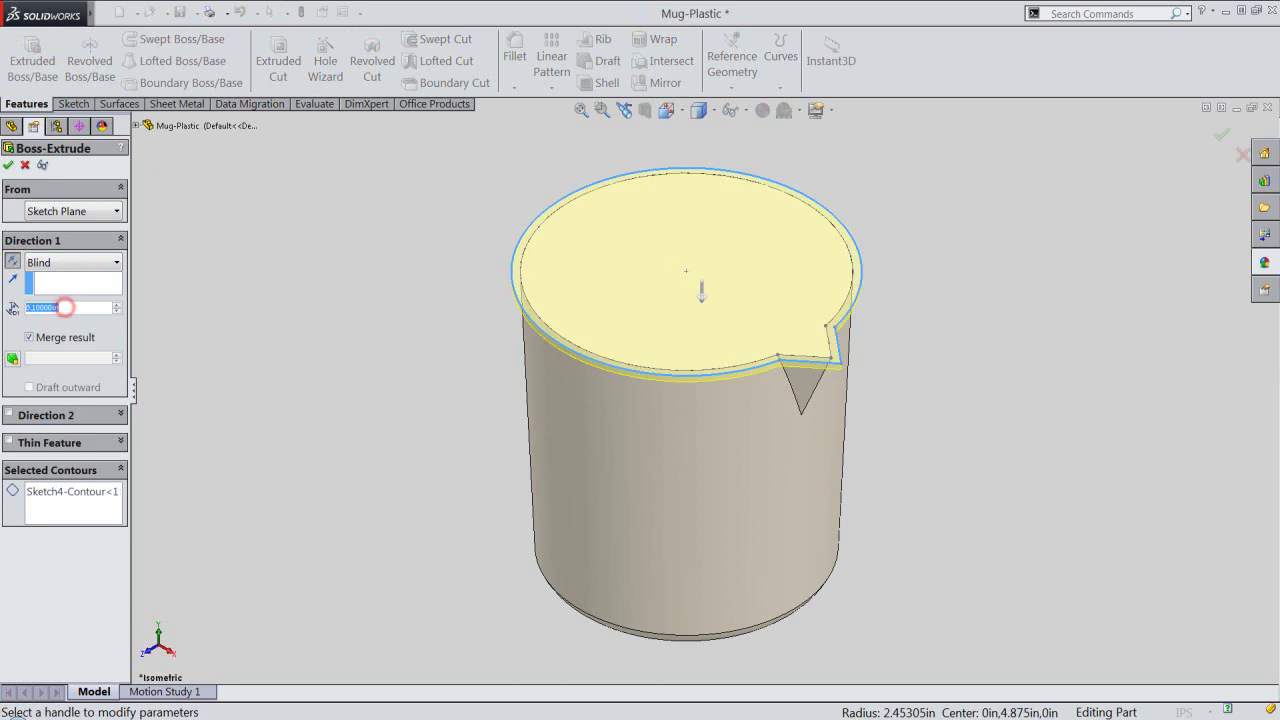
pyautogui.write('0.0625')
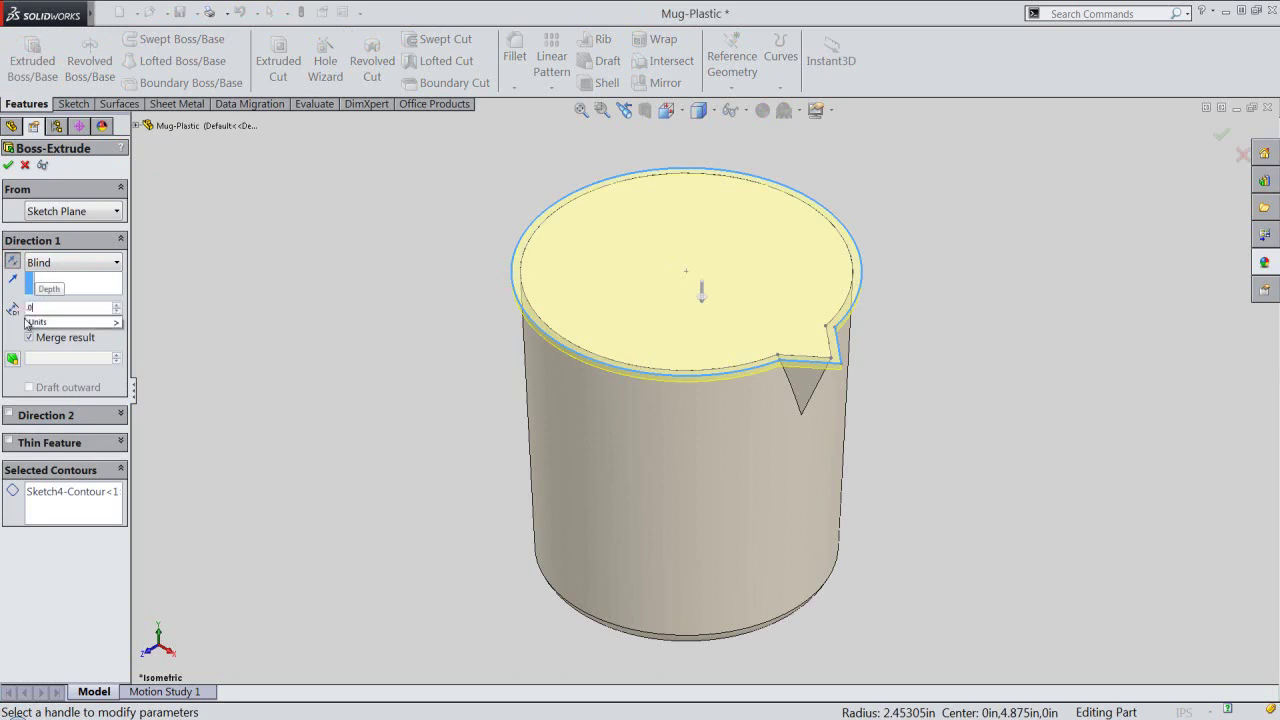
pyautogui.press('Return')
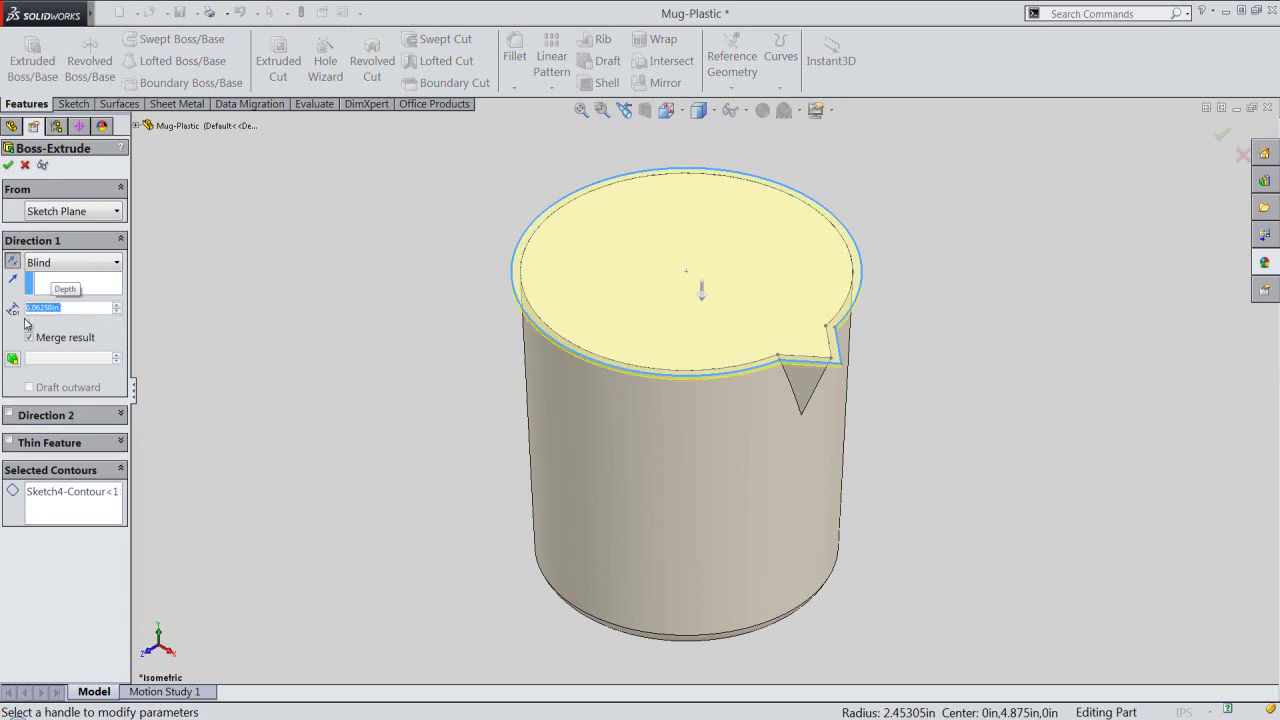
pyautogui.click(8, 166)
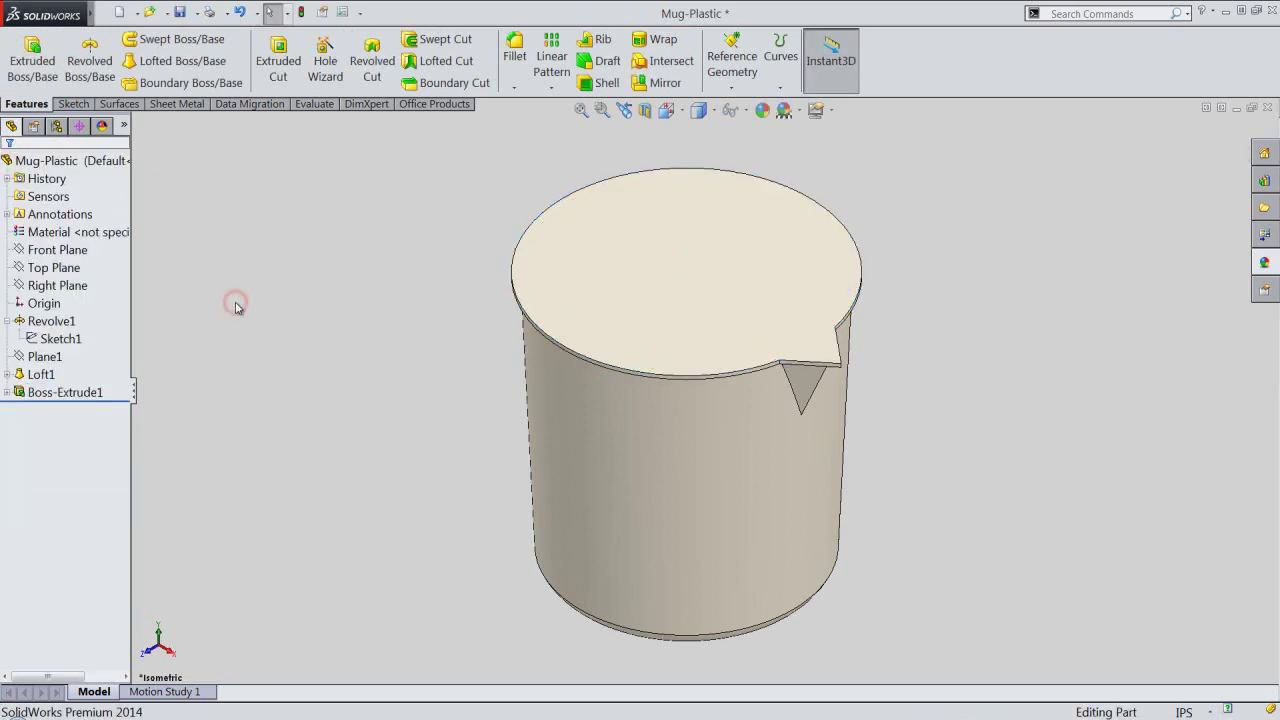
# Start a new sketch on the rim's top face.
pyautogui.click(204, 326)
pyautogui.click(40, 70)
pyautogui.moveTo(813, 520)
pyautogui.mouseDown(button='middle')
pyautogui.moveTo(800, 463)
pyautogui.moveTo(830, 289)
pyautogui.mouseUp(button='middle')
pyautogui.scroll(-3, 767, 188)
pyautogui.scroll(-2, 744, 273)
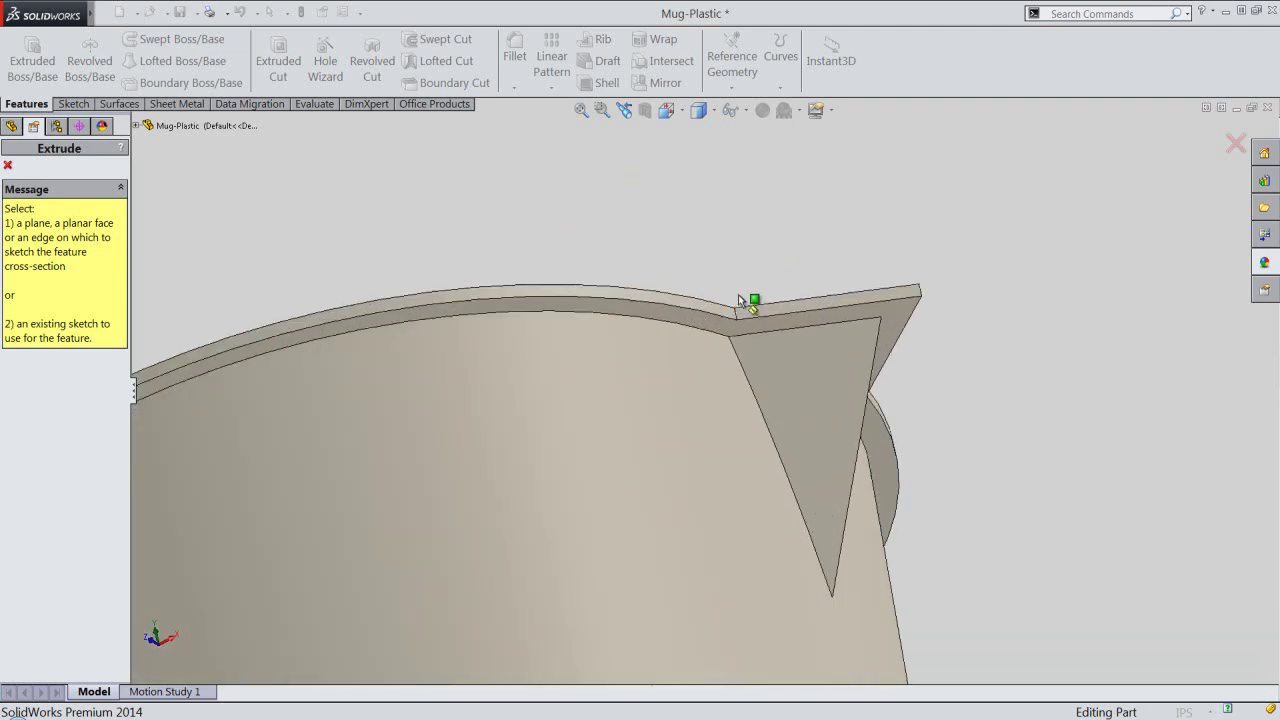
pyautogui.click(731, 325)
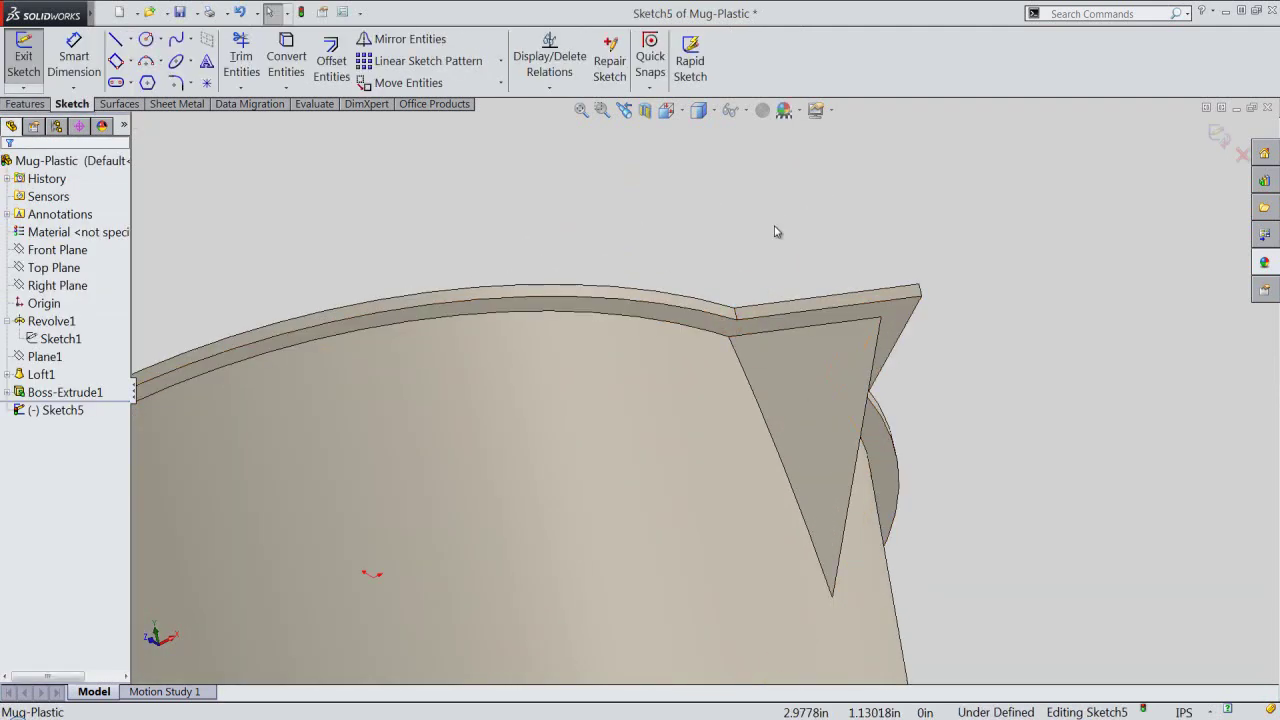
# Offset the rim and spout edges 0.0625 in toward the inside.
pyautogui.click(331, 60)
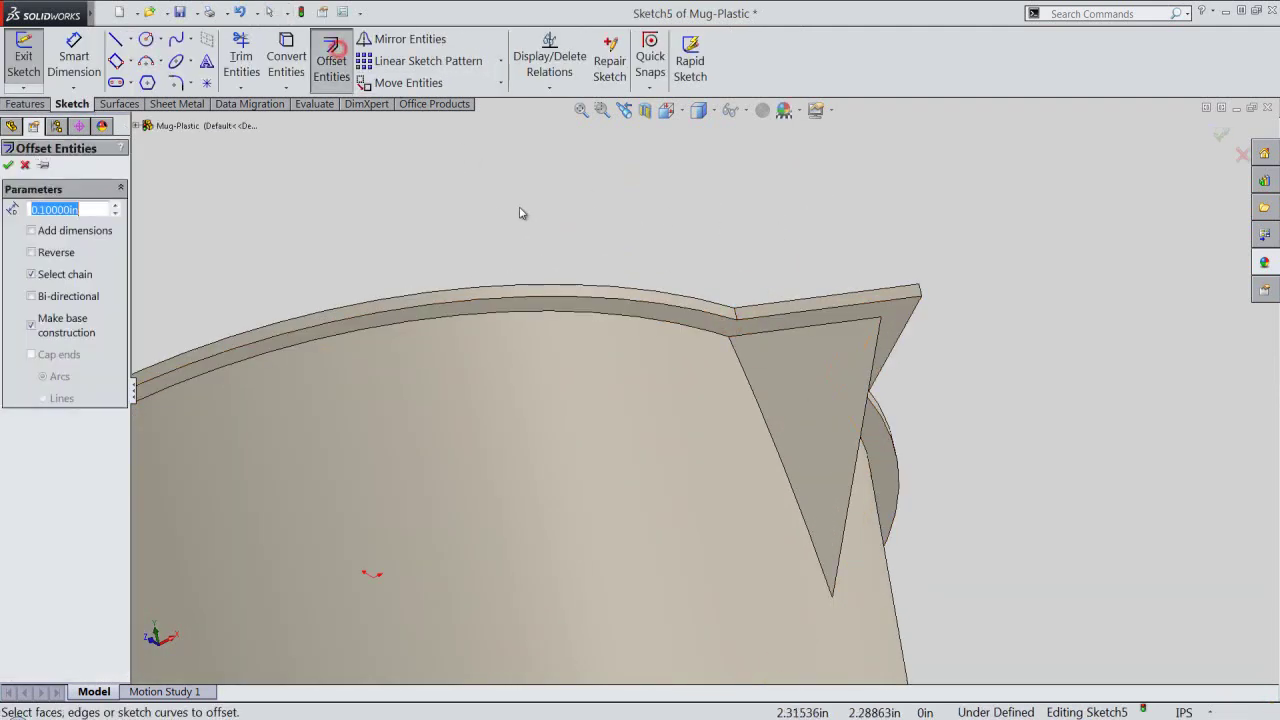
pyautogui.click(691, 314)
pyautogui.click(687, 310)
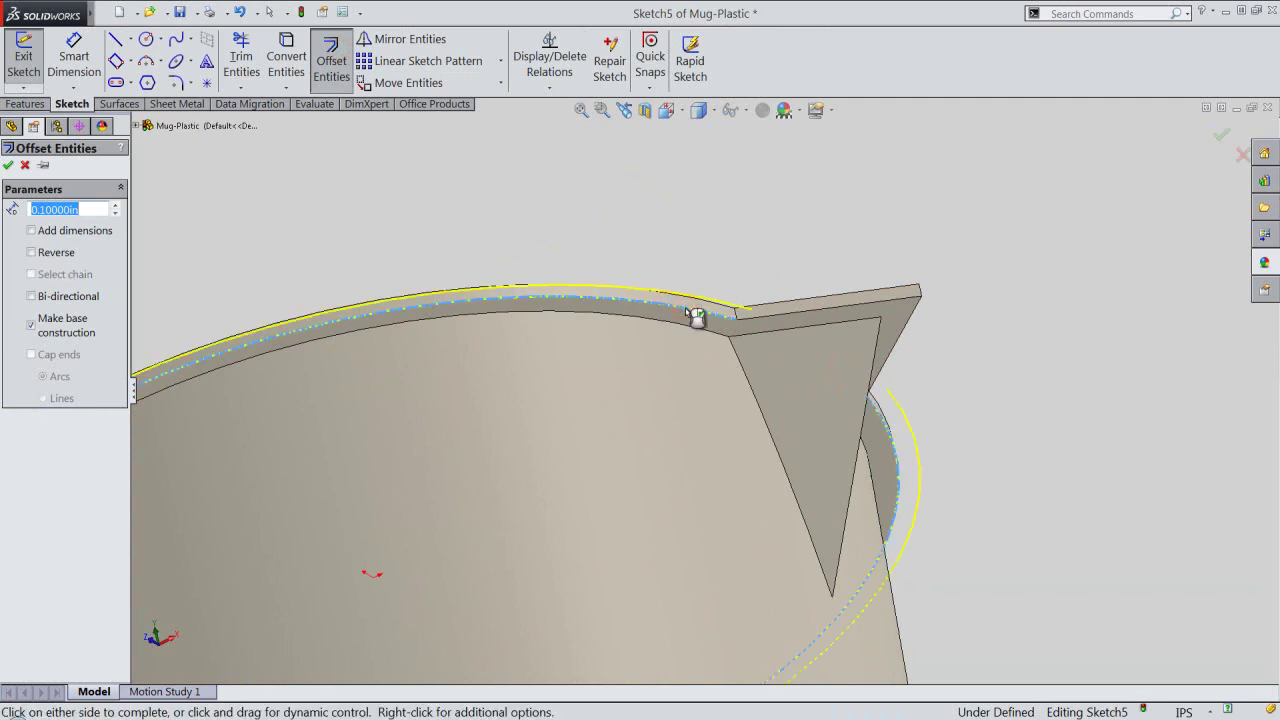
pyautogui.click(807, 311)
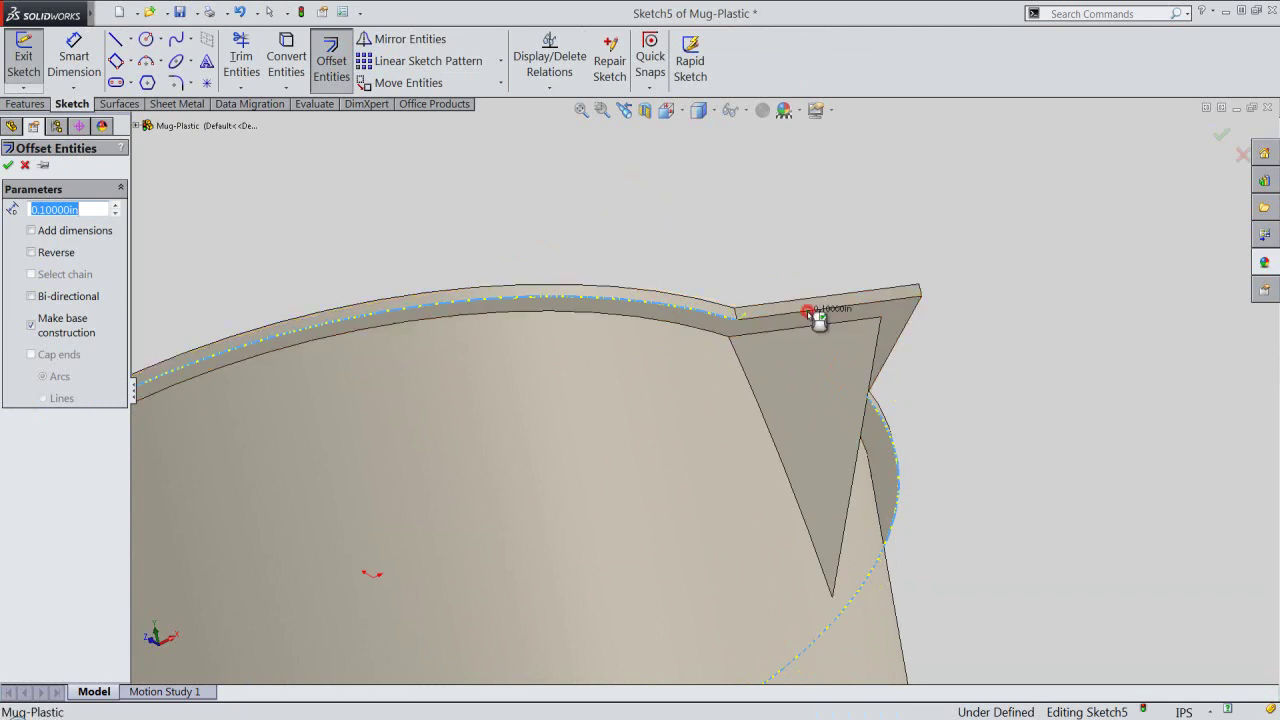
pyautogui.click(903, 329)
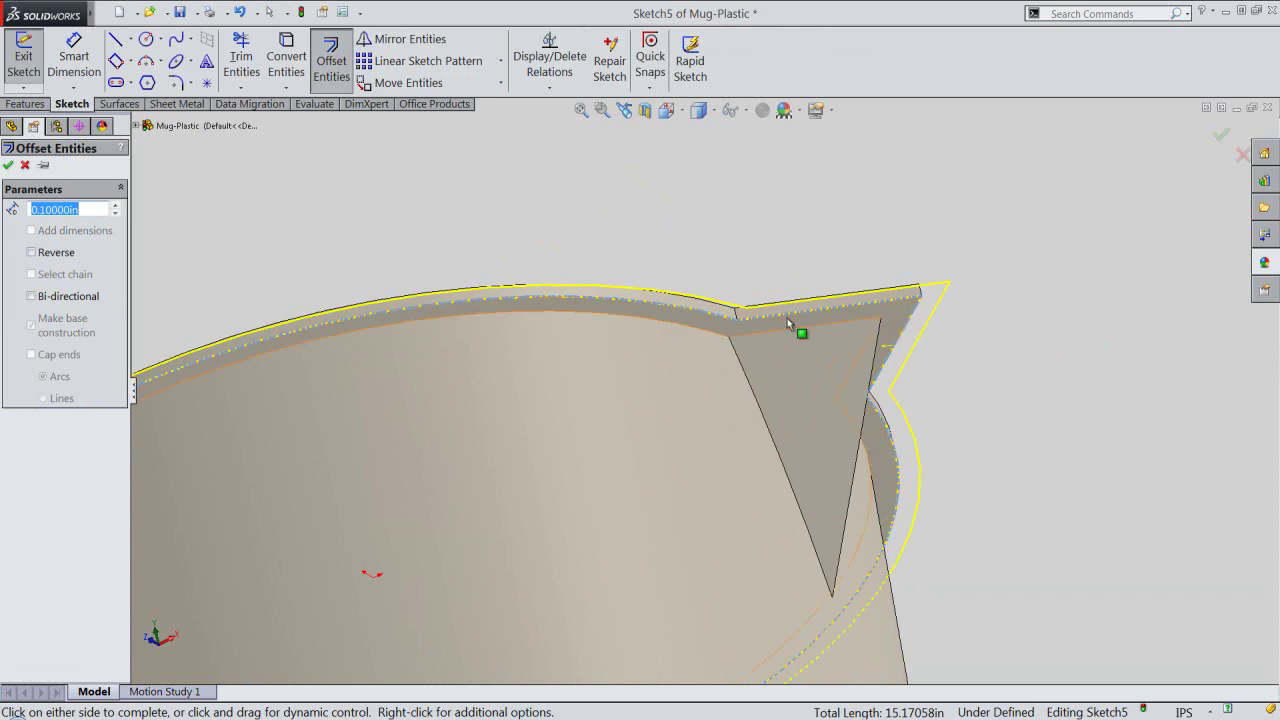
pyautogui.click(31, 253)
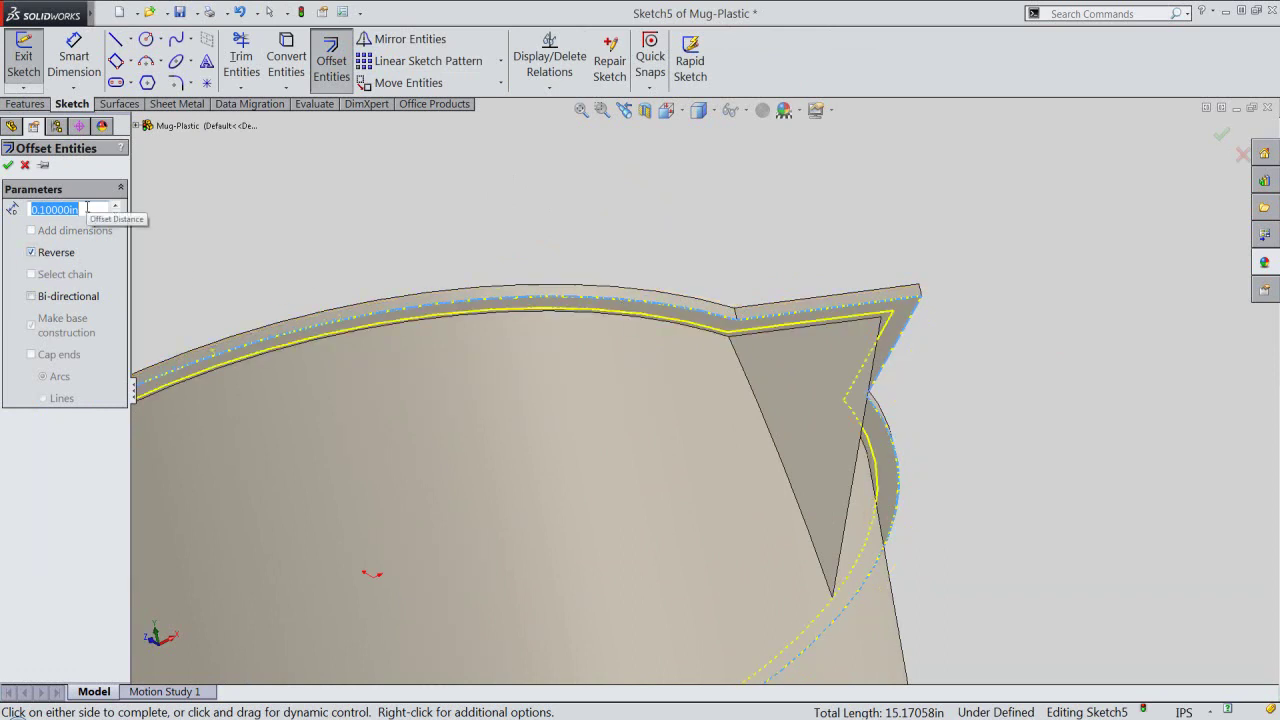
pyautogui.write('.0625')
pyautogui.press('Return')
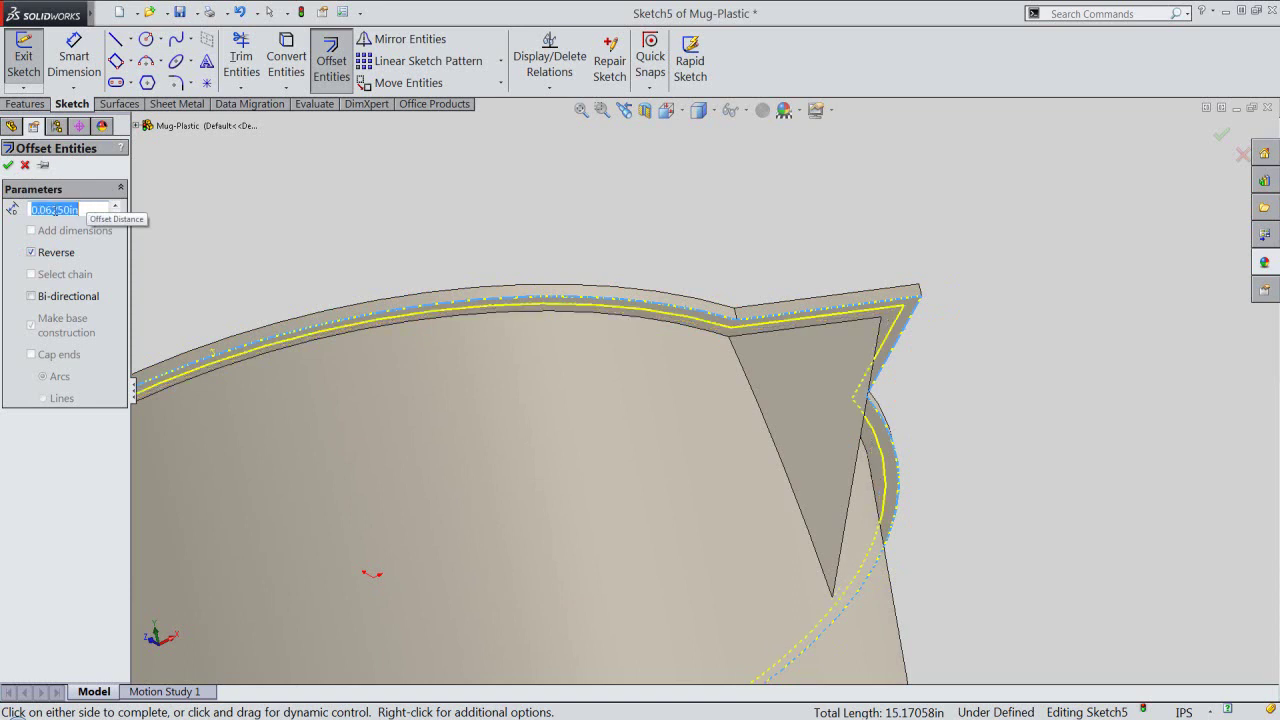
pyautogui.click(8, 166)
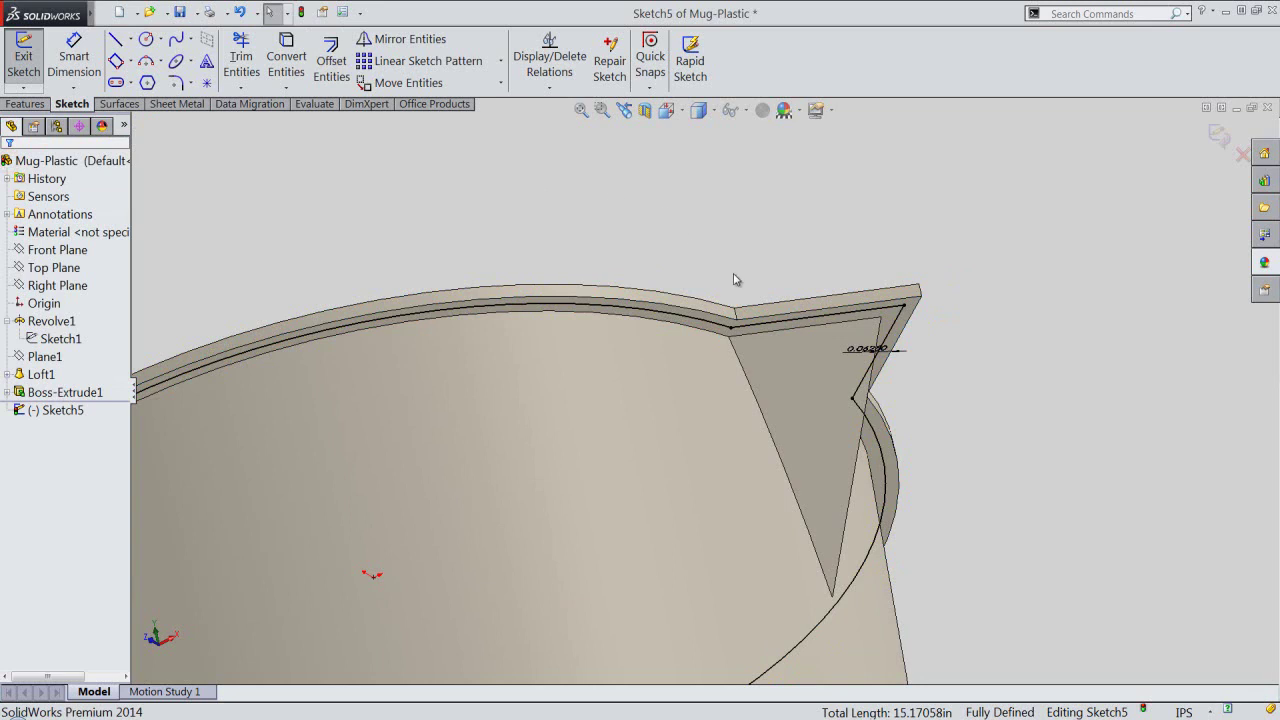
# Convert the rim's top edge and the spout edges into sketch lines.
pyautogui.click(775, 314)
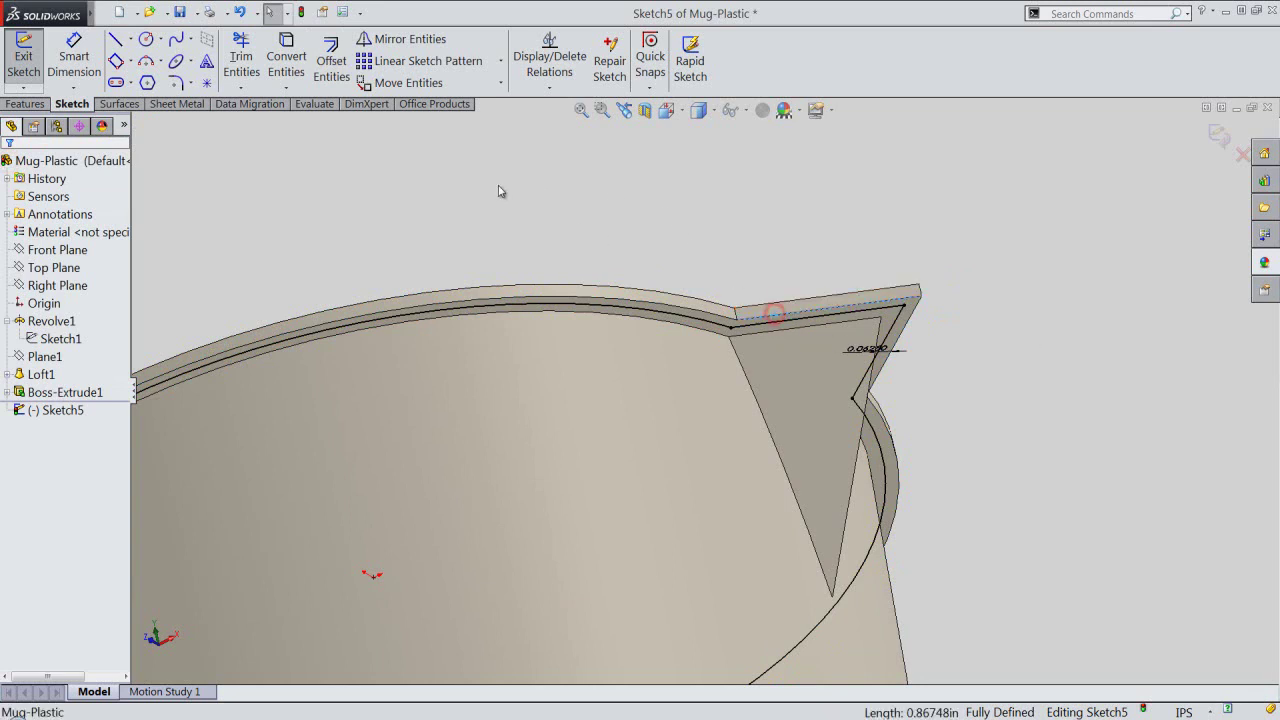
pyautogui.click(286, 60)
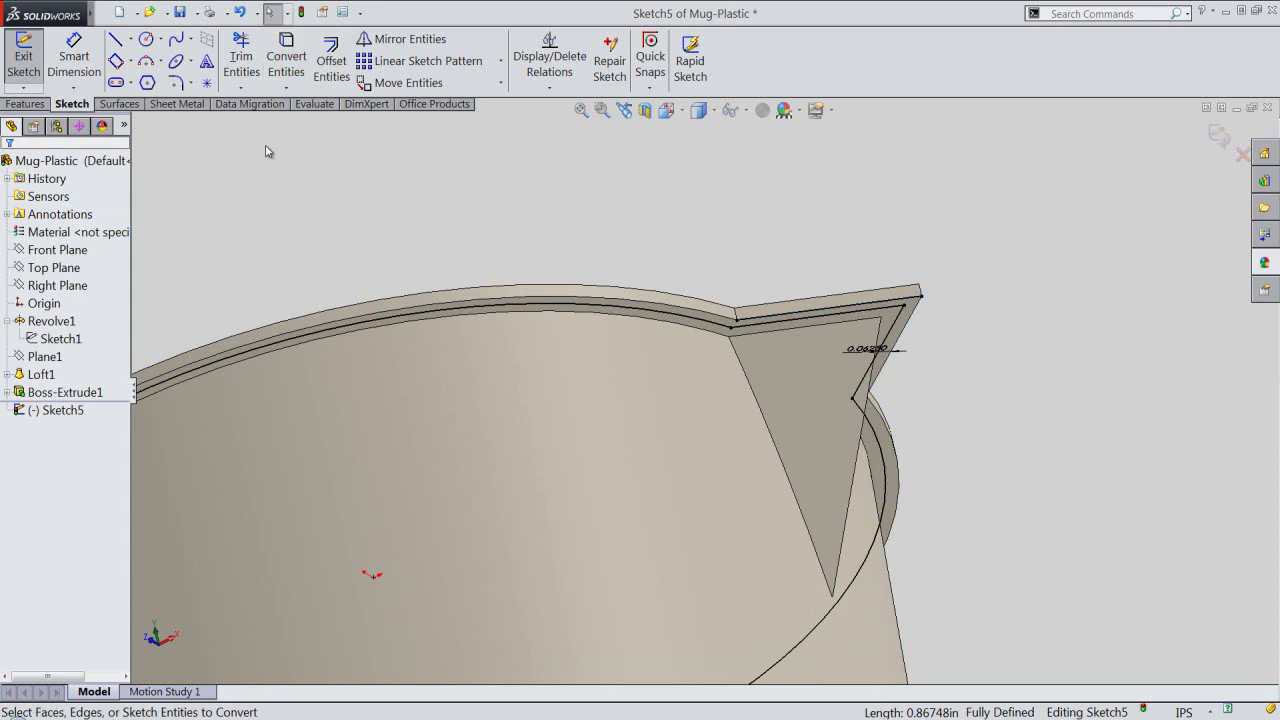
pyautogui.click(286, 56)
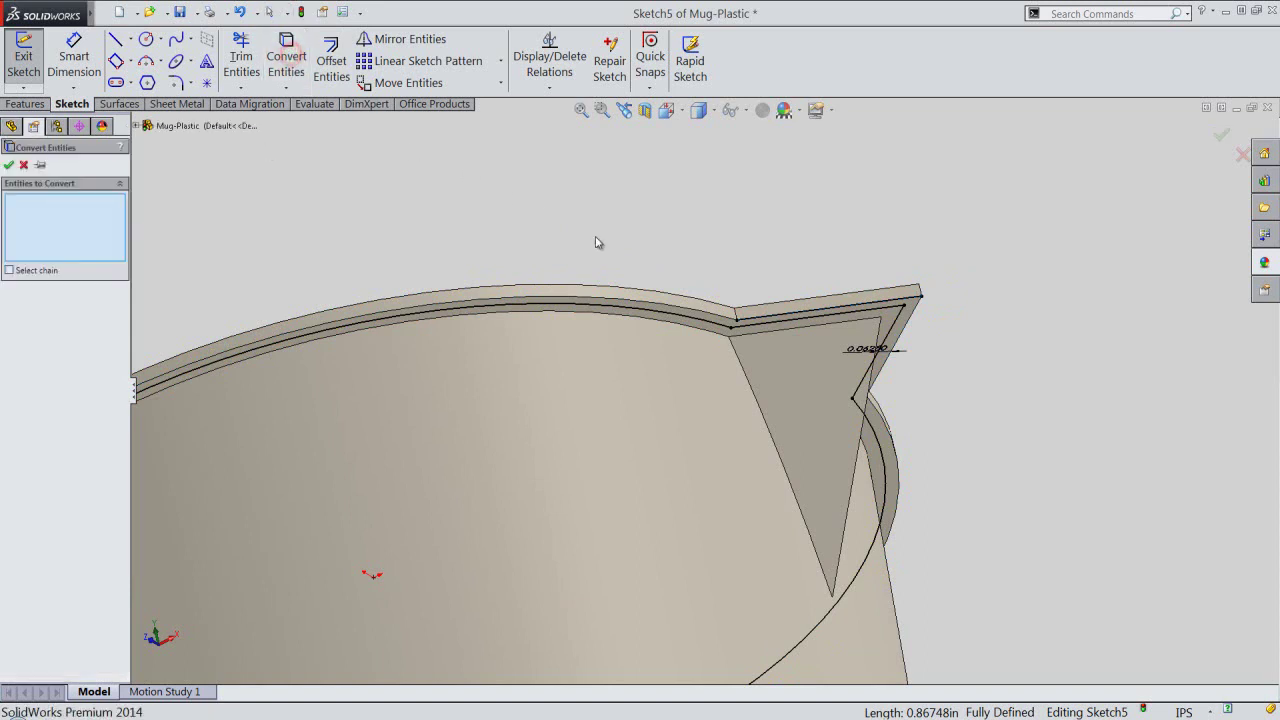
pyautogui.click(679, 303)
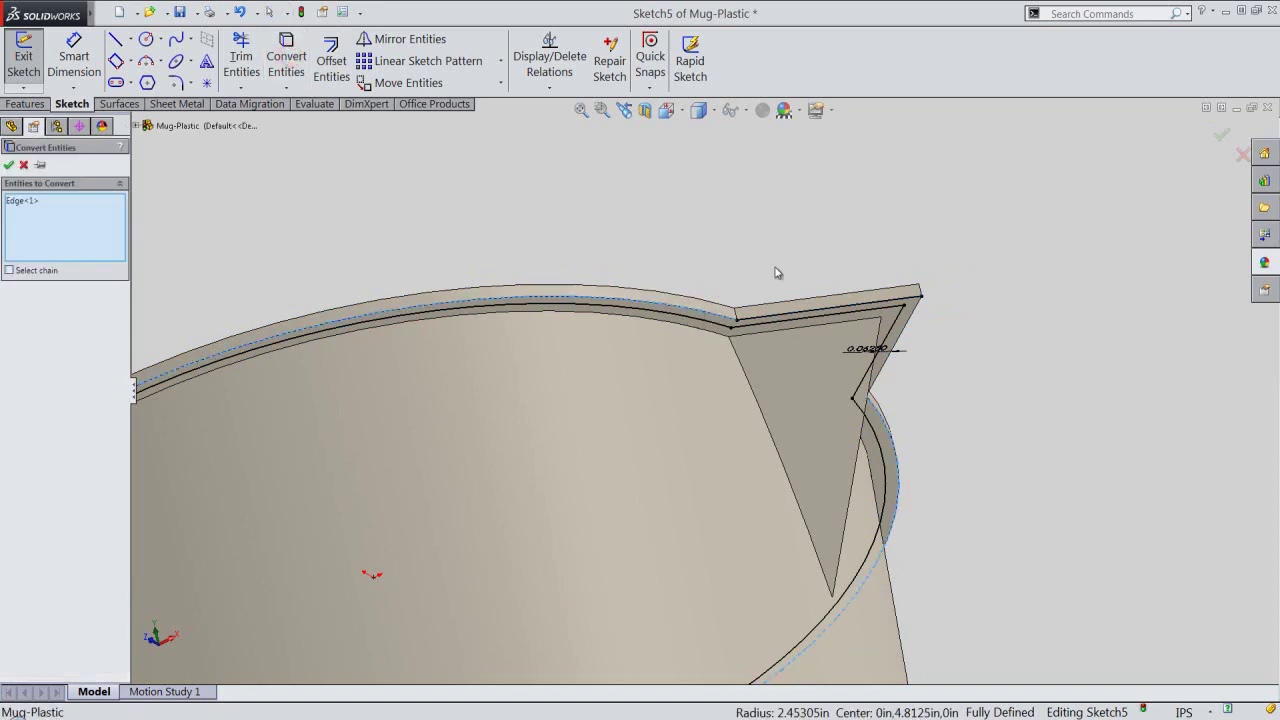
pyautogui.click(911, 322)
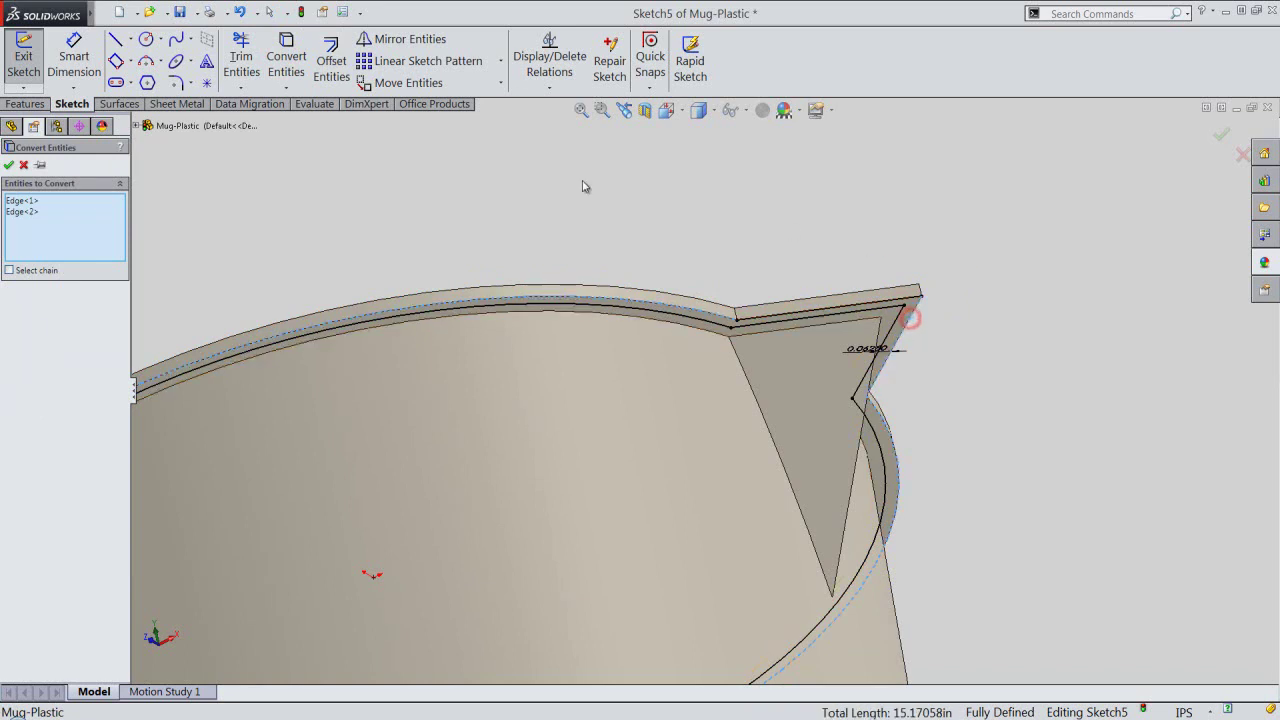
pyautogui.click(10, 165)
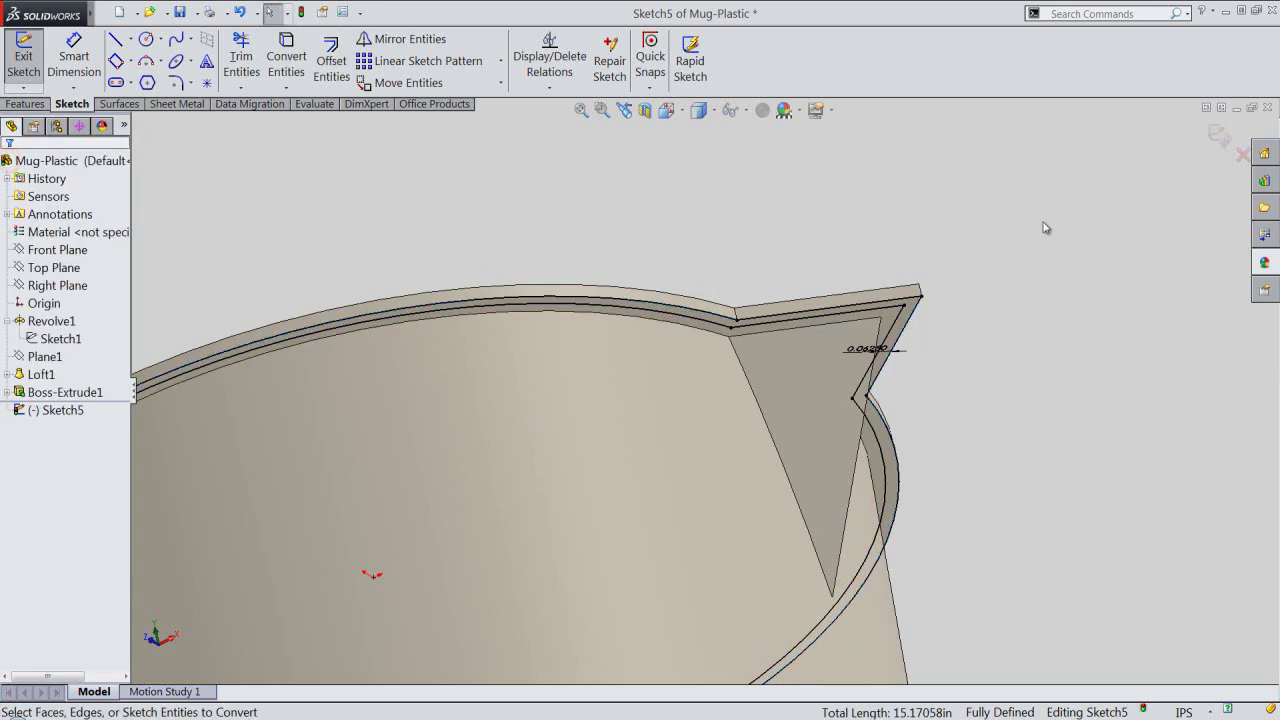
# Extrude the converted rim sketch to a depth of 0.1875 in.
pyautogui.click(1218, 137)
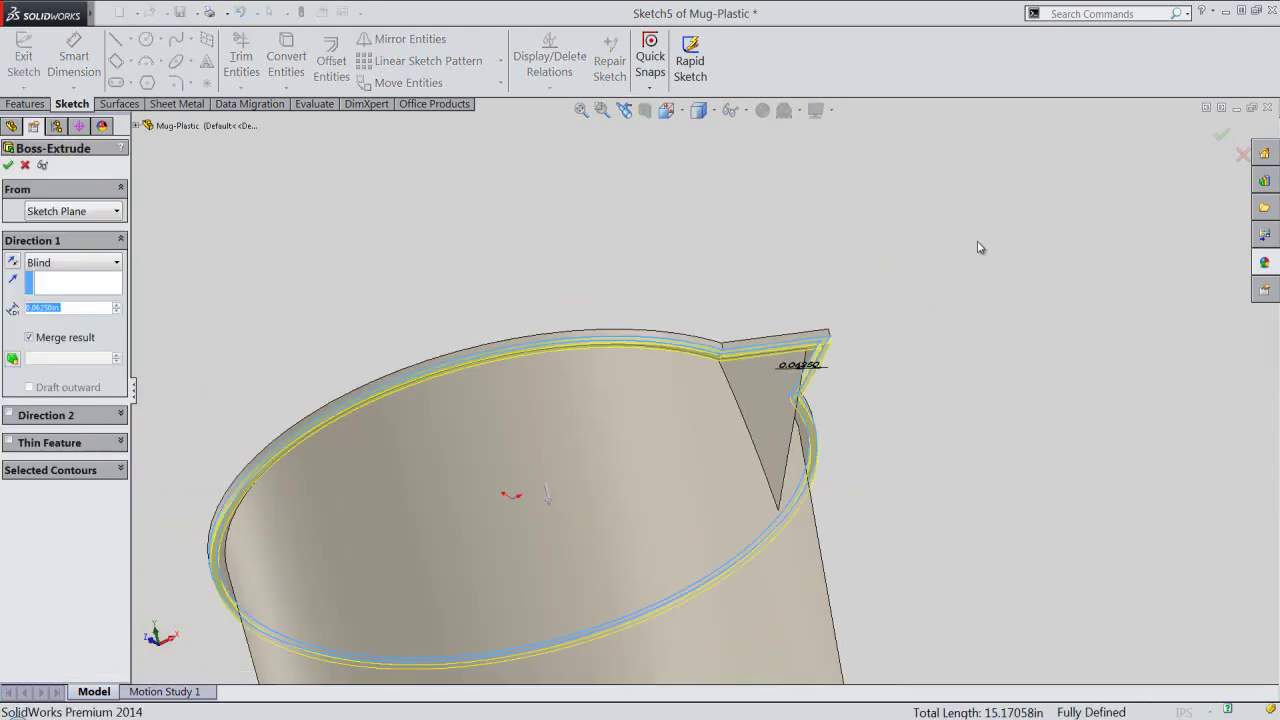
pyautogui.doubleClick(78, 309)
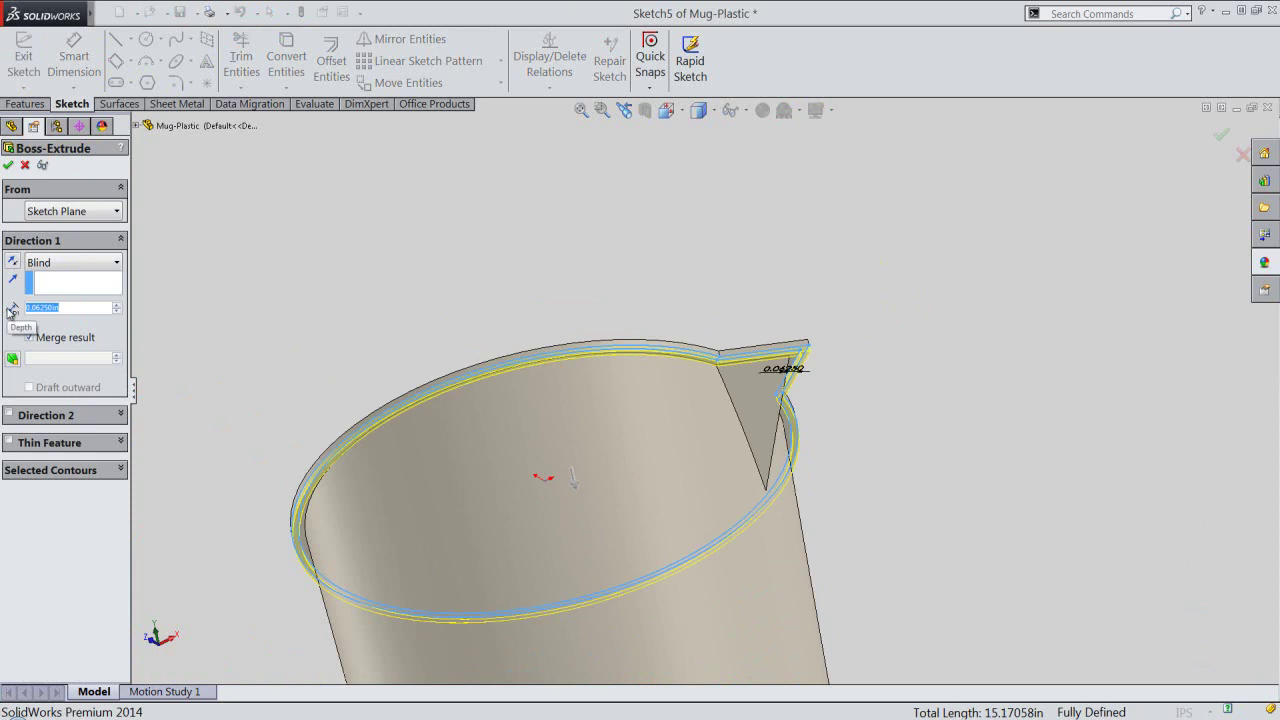
pyautogui.write('1.1875')
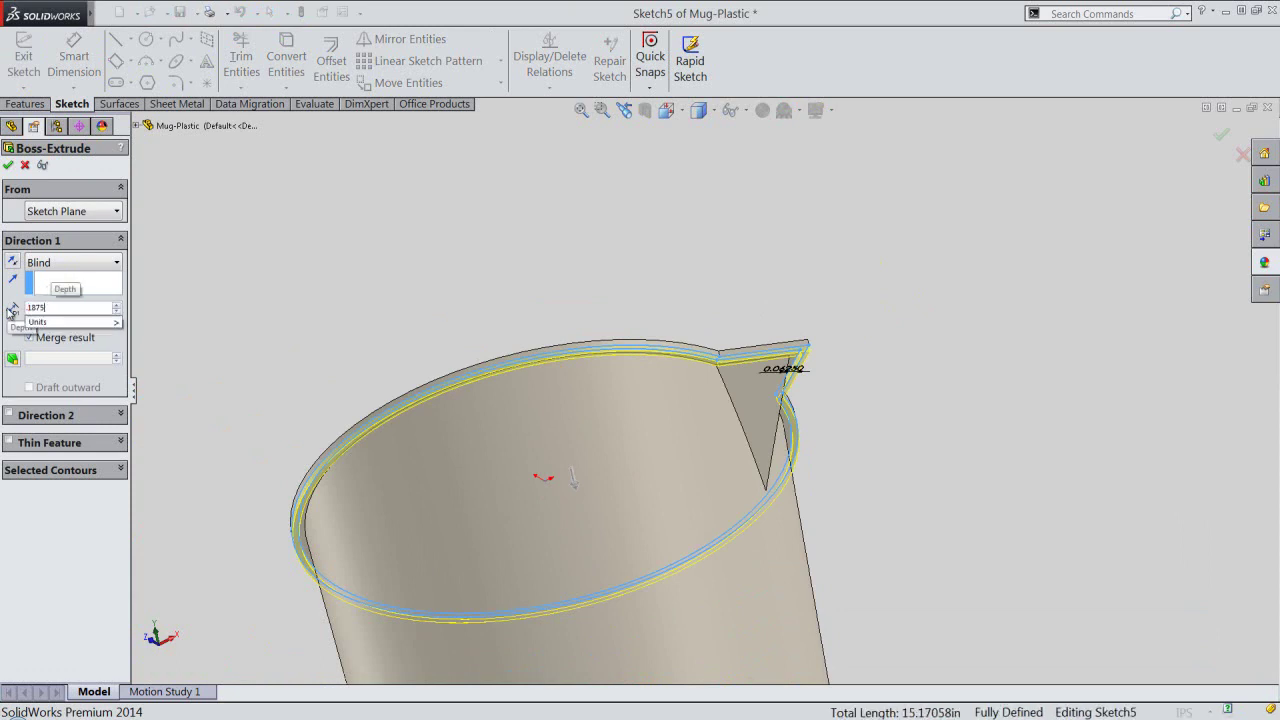
pyautogui.press('Return')
pyautogui.click(8, 165)
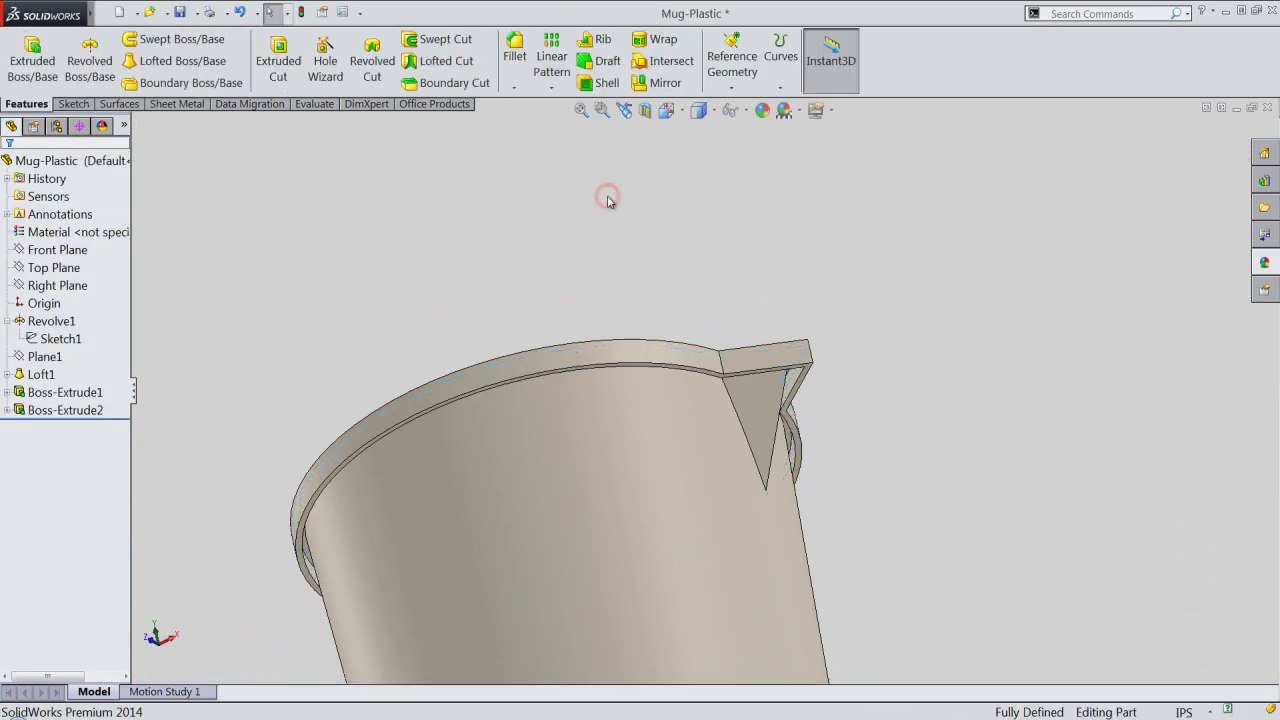
# In a fitted isometric view, shell the mug with 0.0625 in walls, removing the top face.
pyautogui.press('f')
pyautogui.click(698, 110)
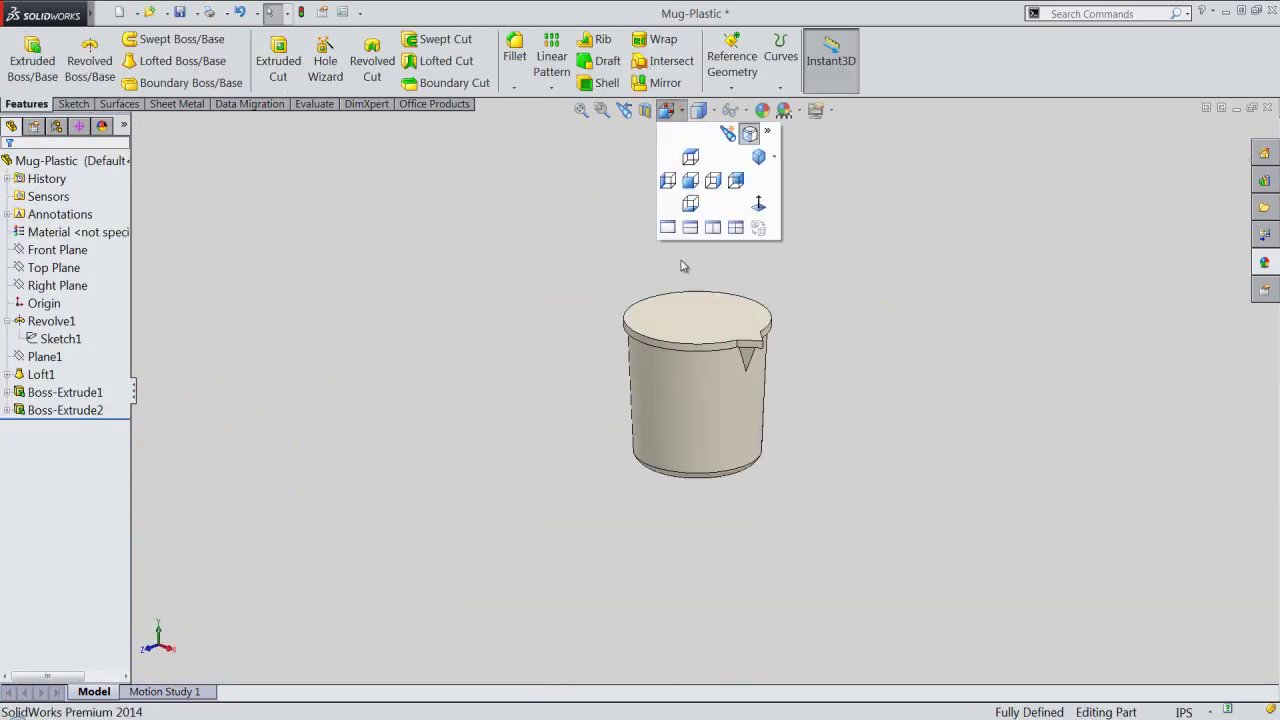
pyautogui.click(704, 332)
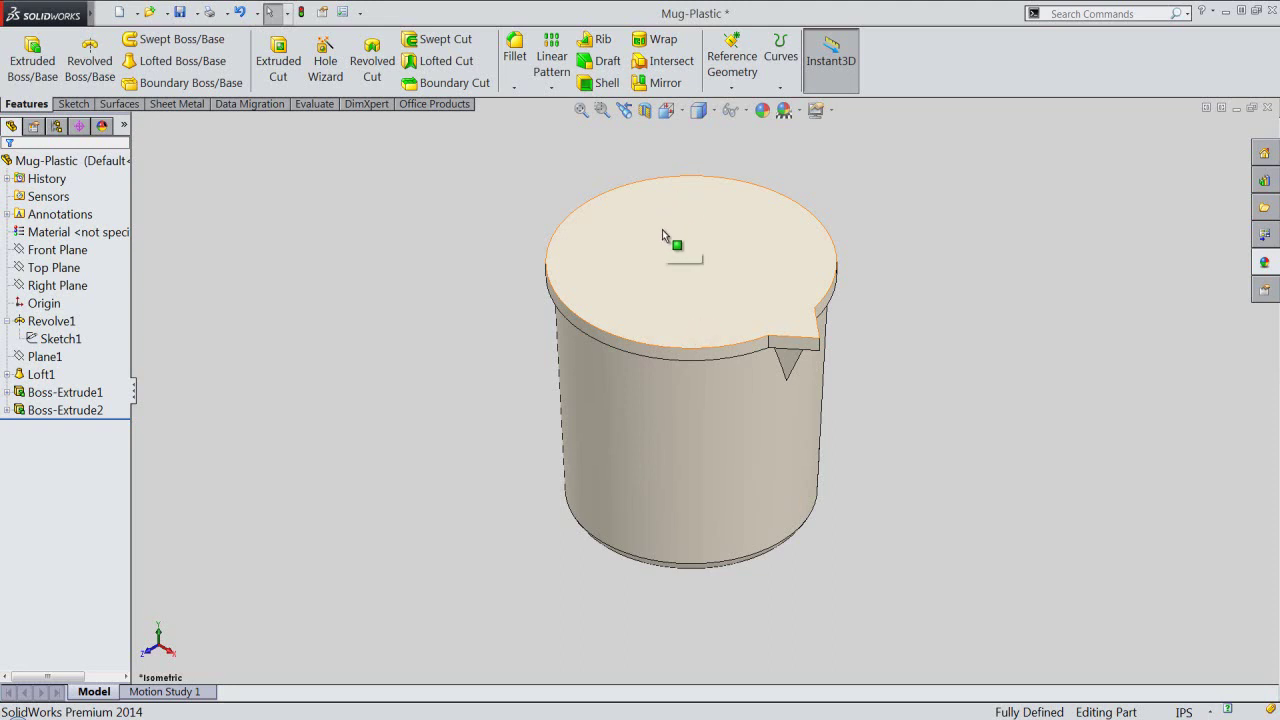
pyautogui.click(603, 83)
pyautogui.click(640, 294)
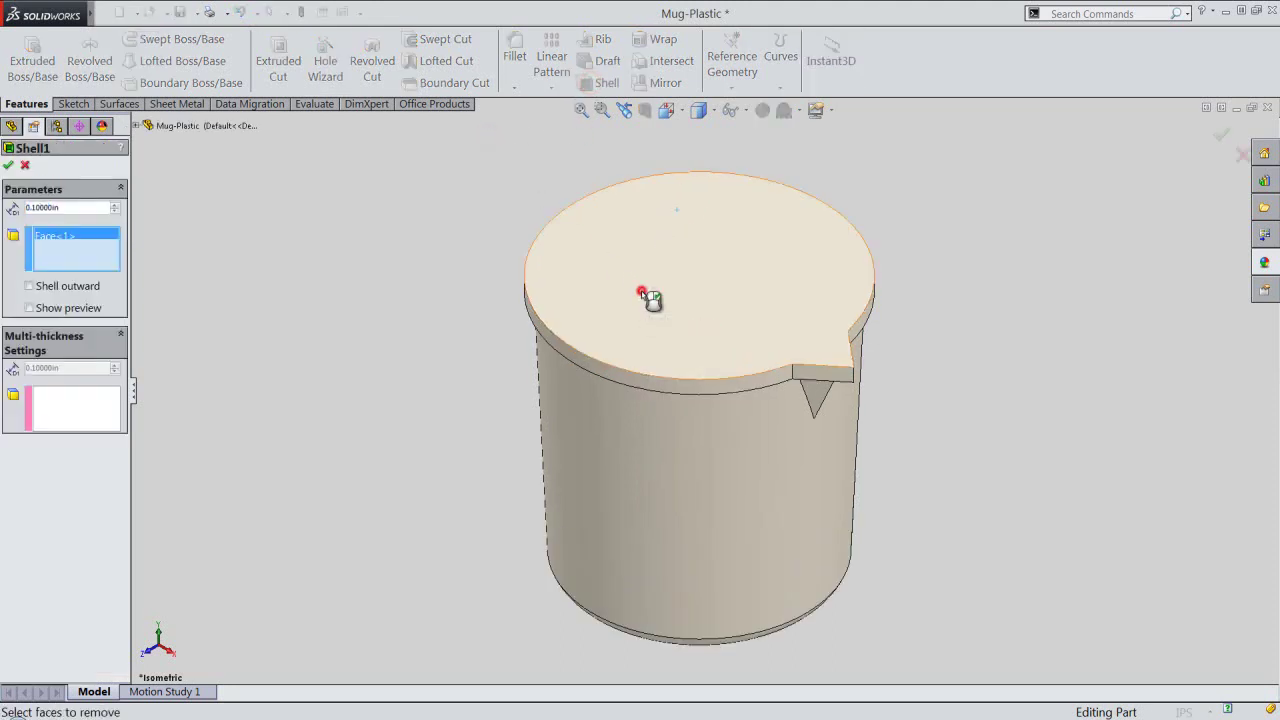
pyautogui.doubleClick(76, 208)
pyautogui.write('.0625')
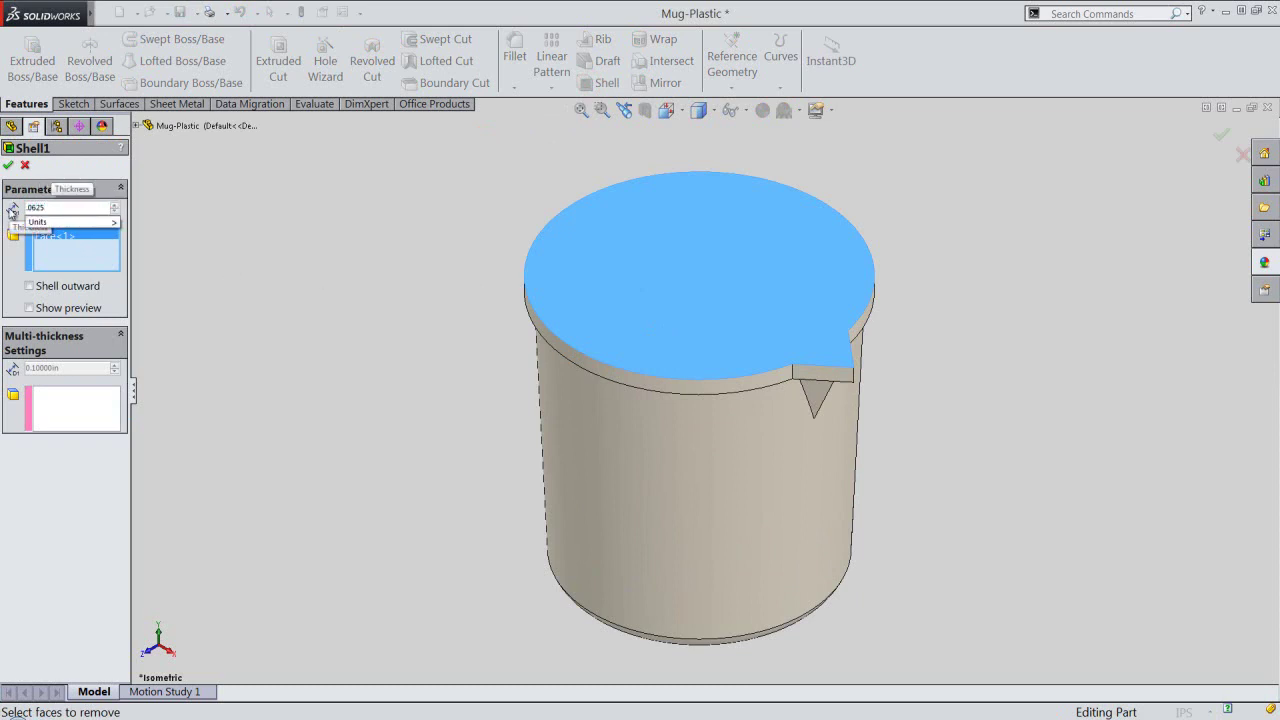
pyautogui.click(10, 166)
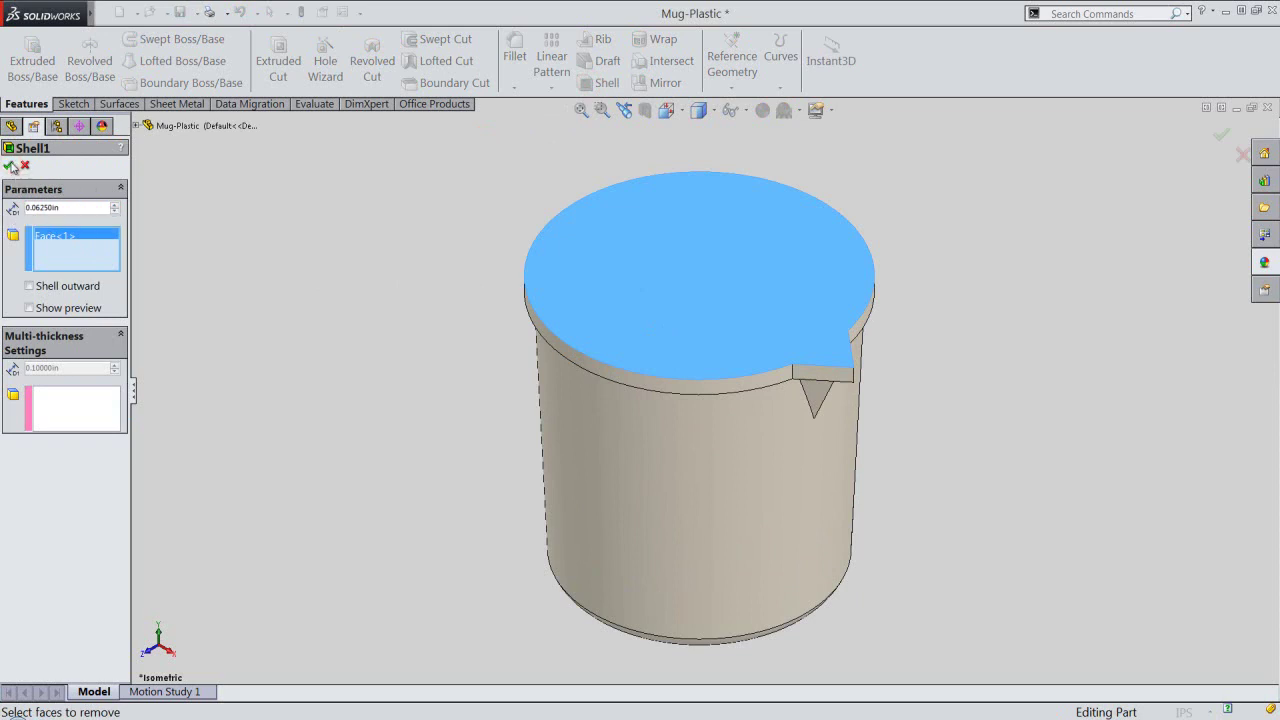
pyautogui.click(11, 166)
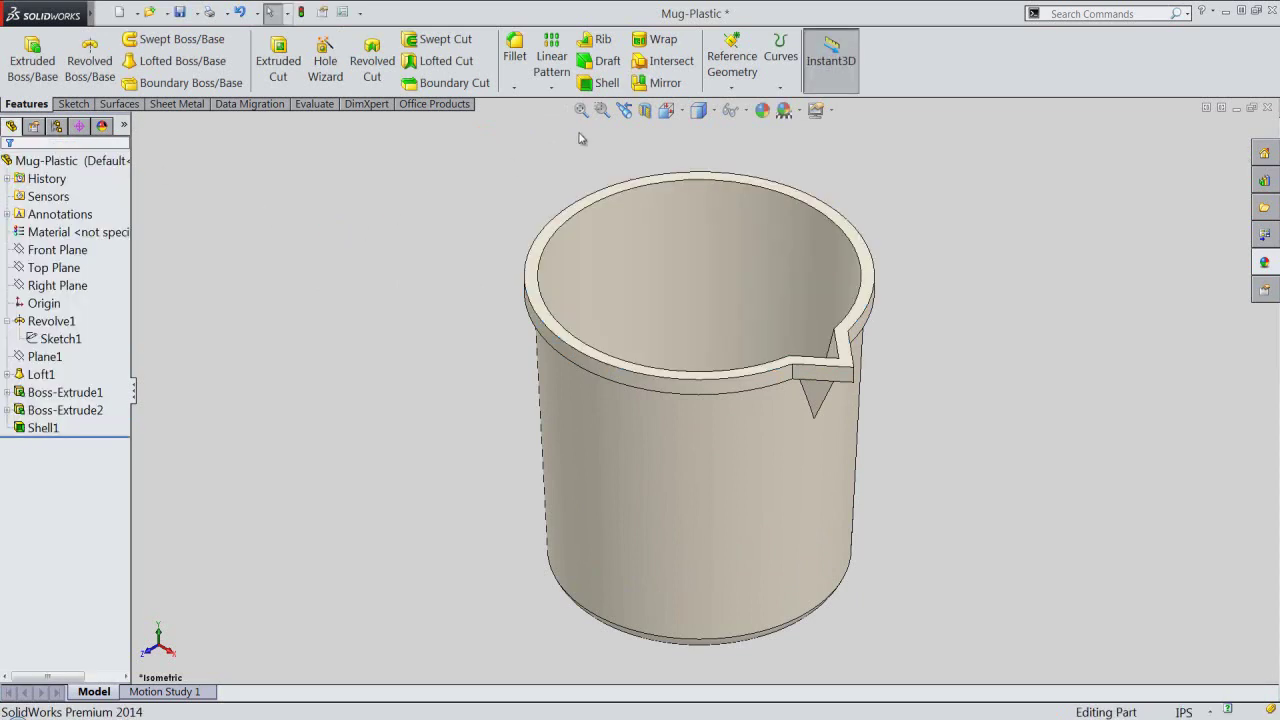
pyautogui.click(645, 110)
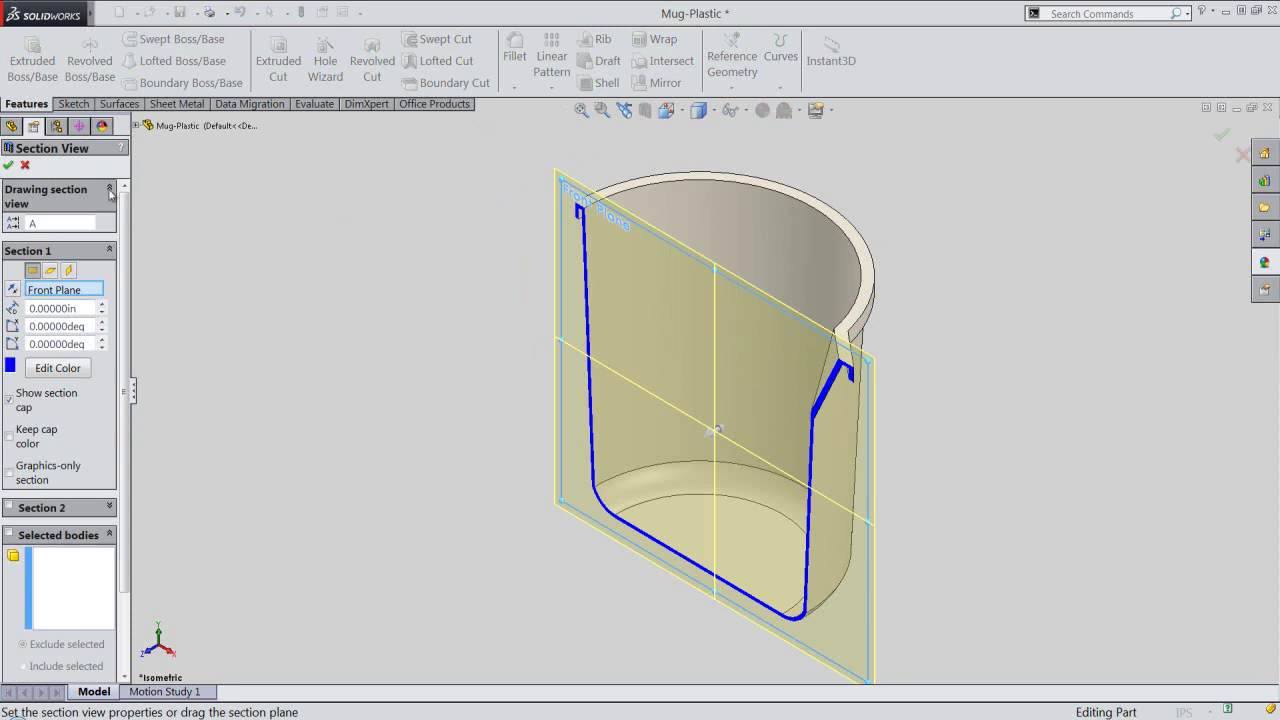
pyautogui.click(9, 167)
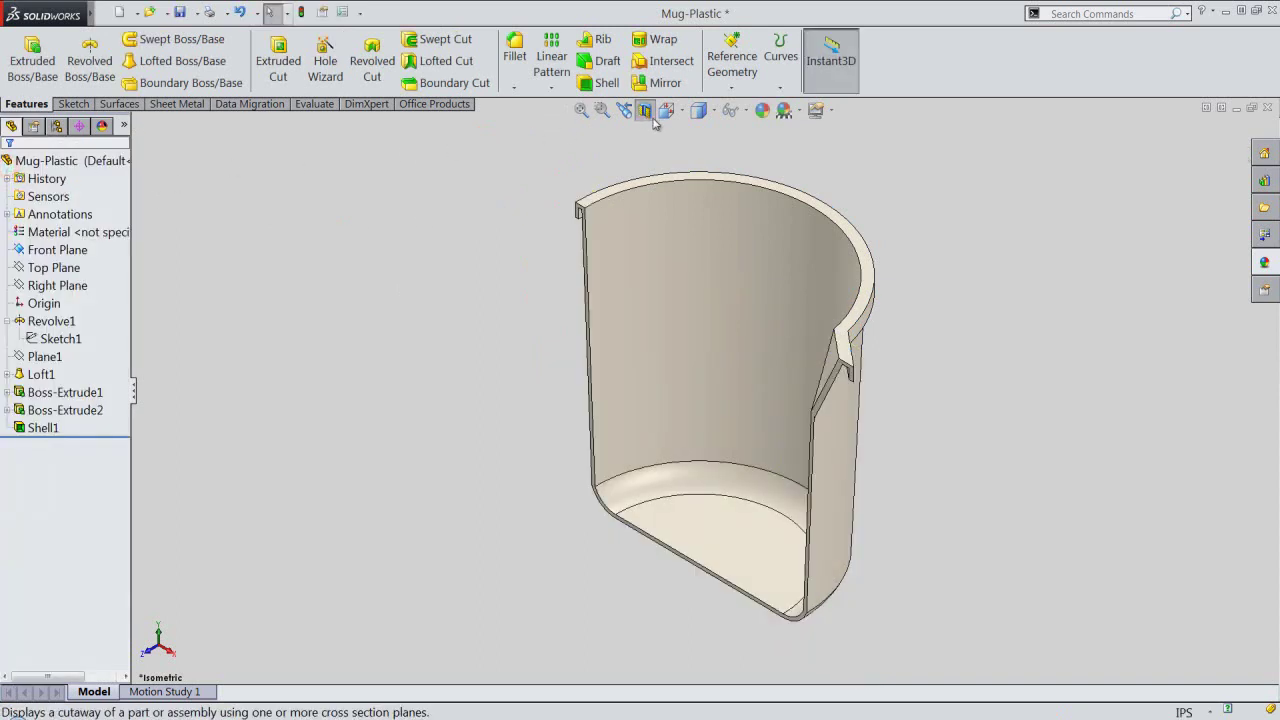
pyautogui.click(666, 111)
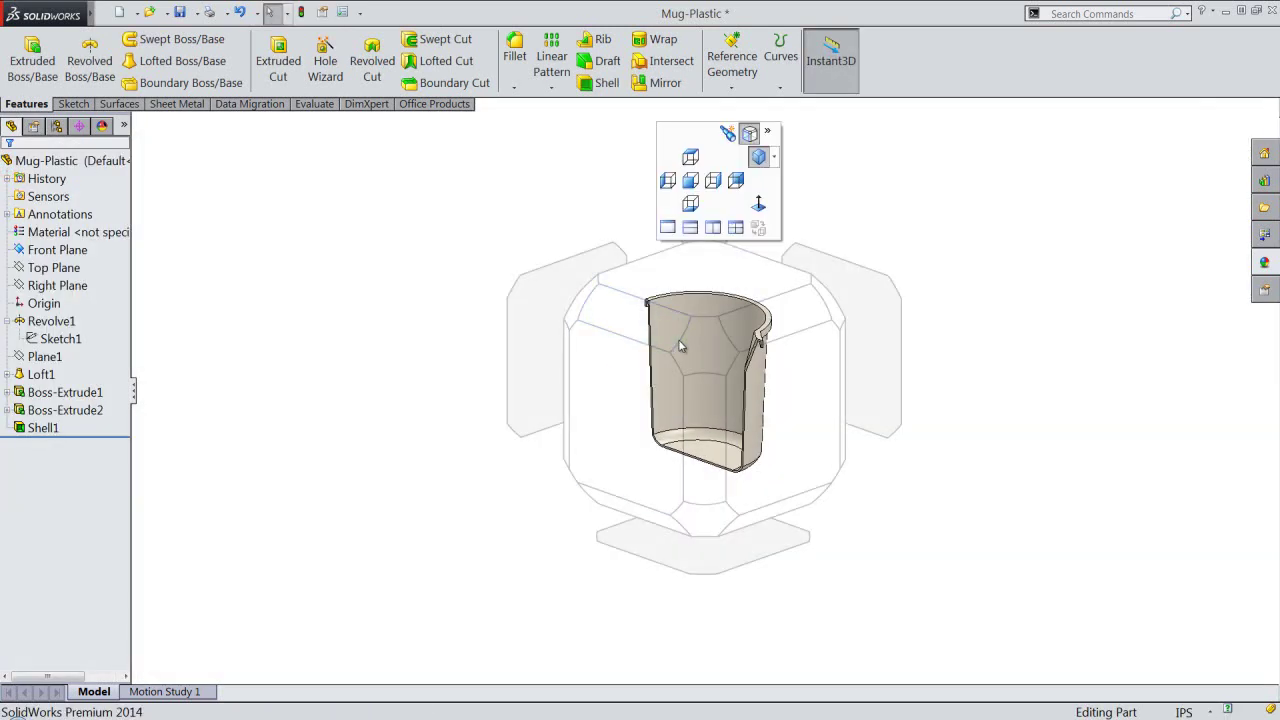
pyautogui.click(660, 450)
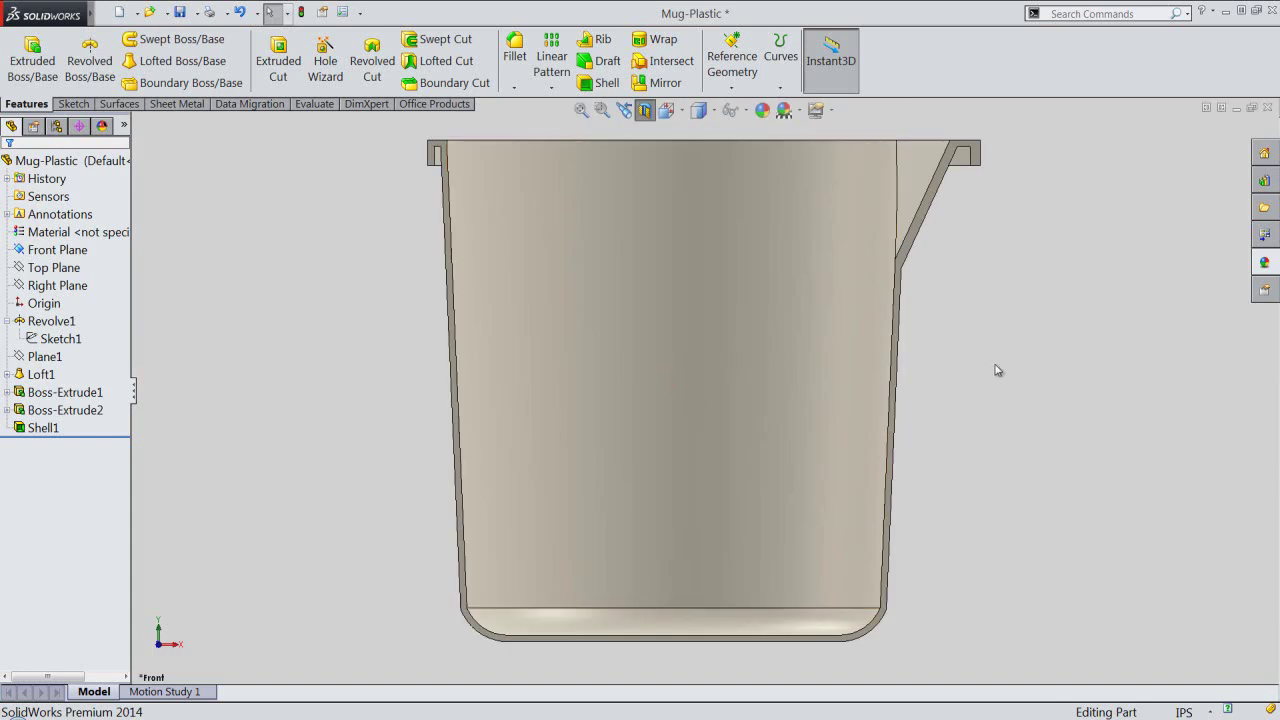
pyautogui.click(644, 110)
pyautogui.click(680, 118)
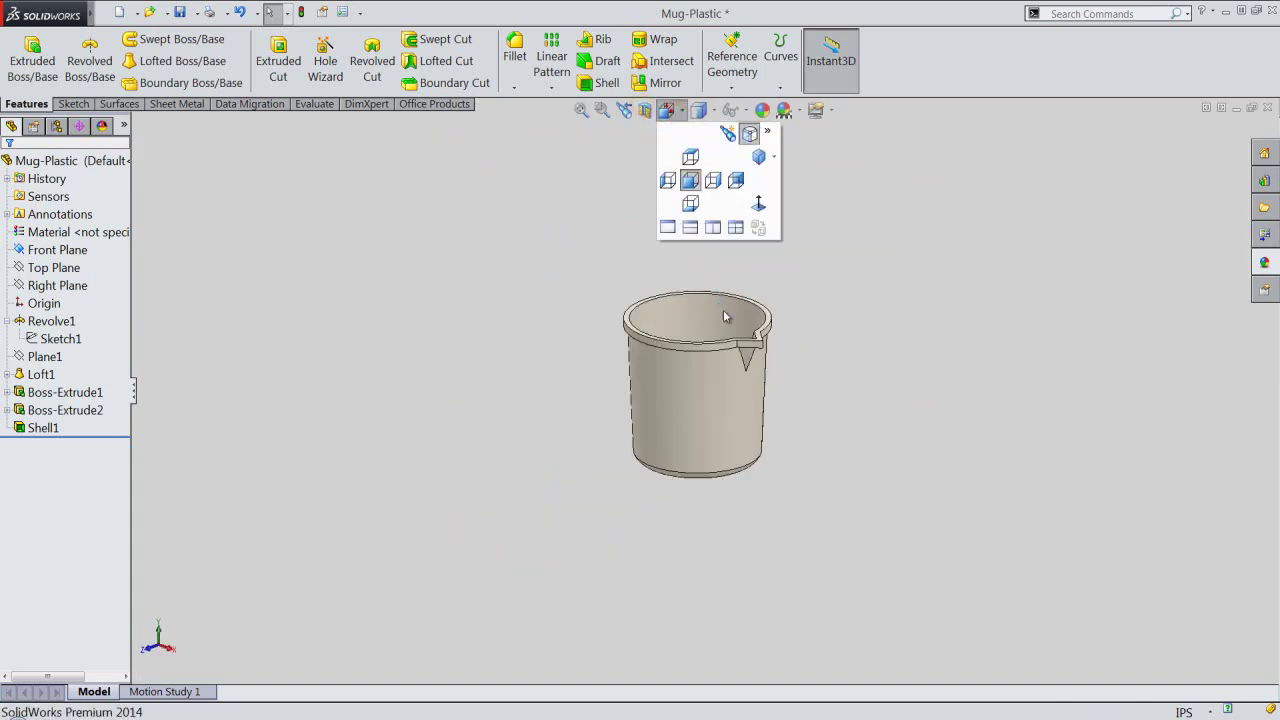
pyautogui.click(718, 348)
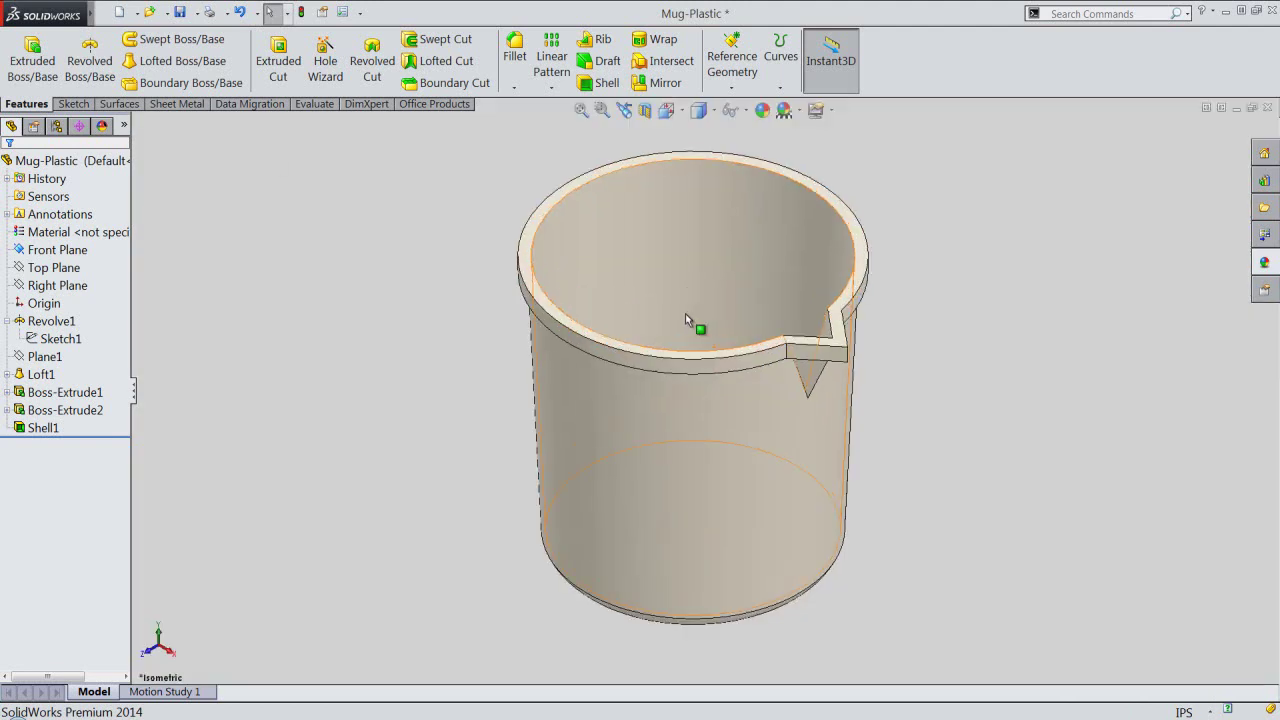
# Save the part with Ctrl+S, start Sketch6 on the mug's rim face, and view from Top.
pyautogui.hotkey('ctrl', 's')
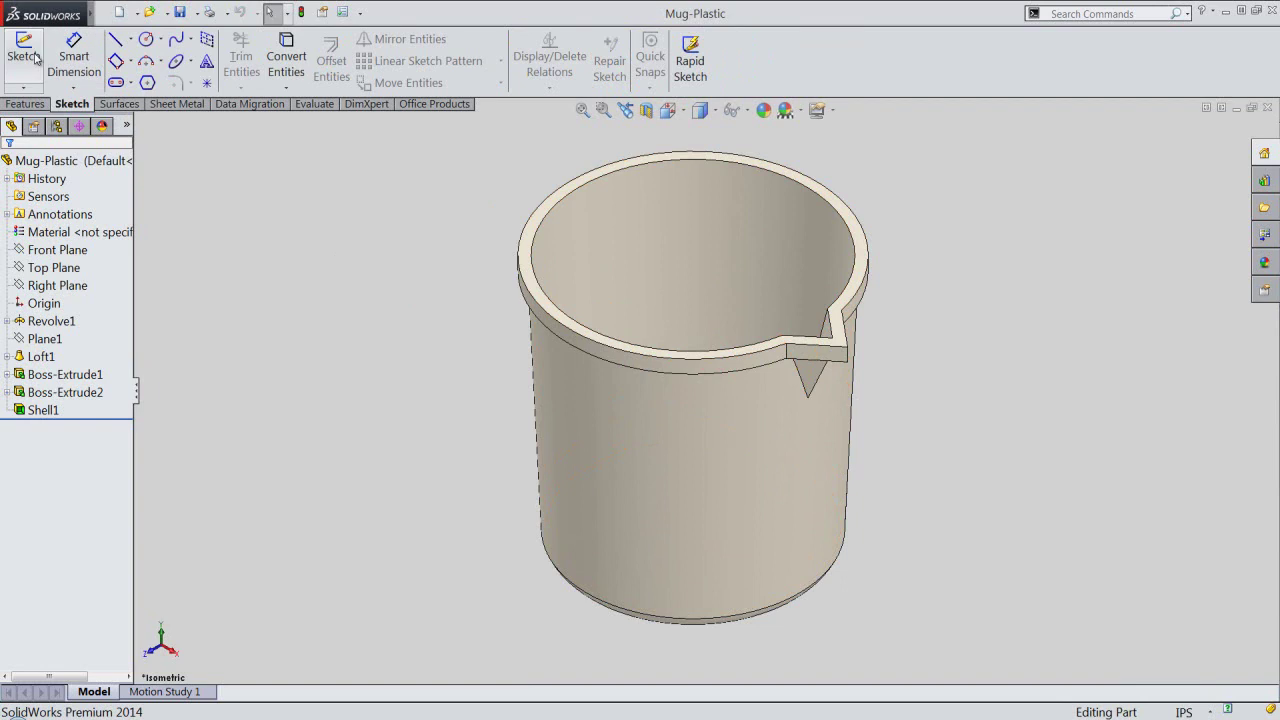
pyautogui.click(32, 57)
pyautogui.moveTo(510, 477); pyautogui.dragTo(546, 210, button='middle')
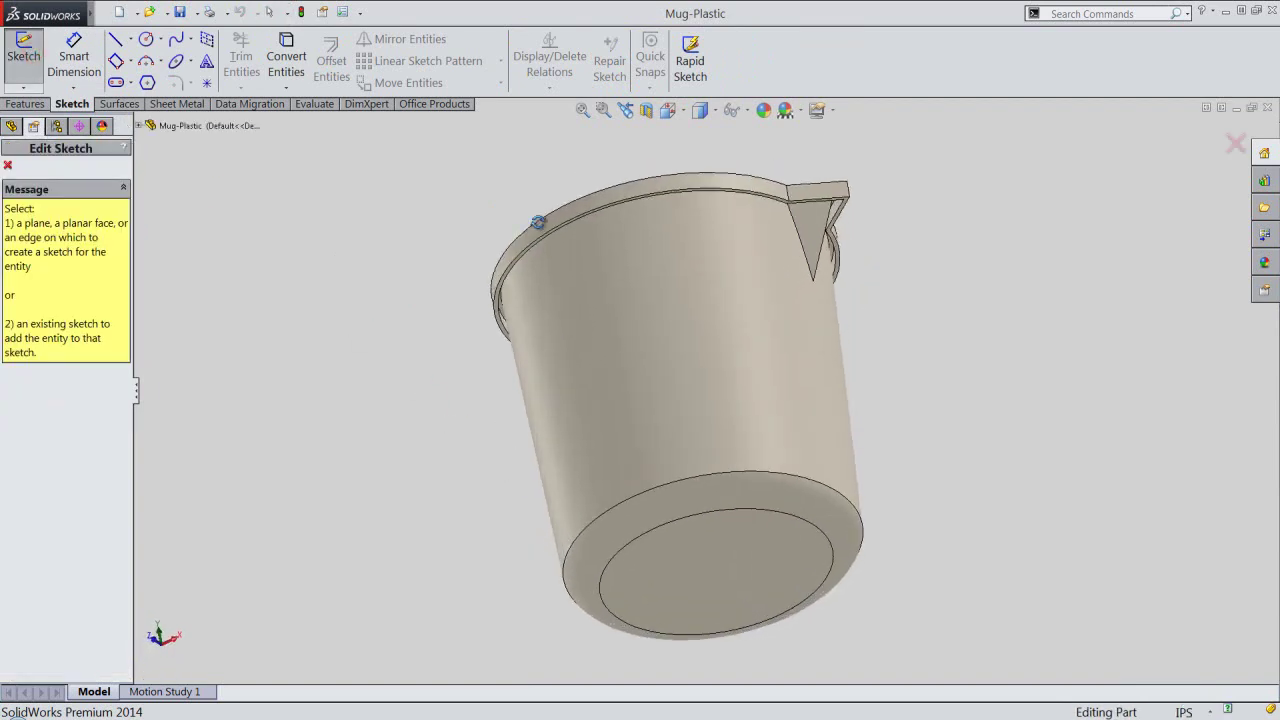
pyautogui.scroll(-3, 502, 300)
pyautogui.scroll(-3, 510, 340)
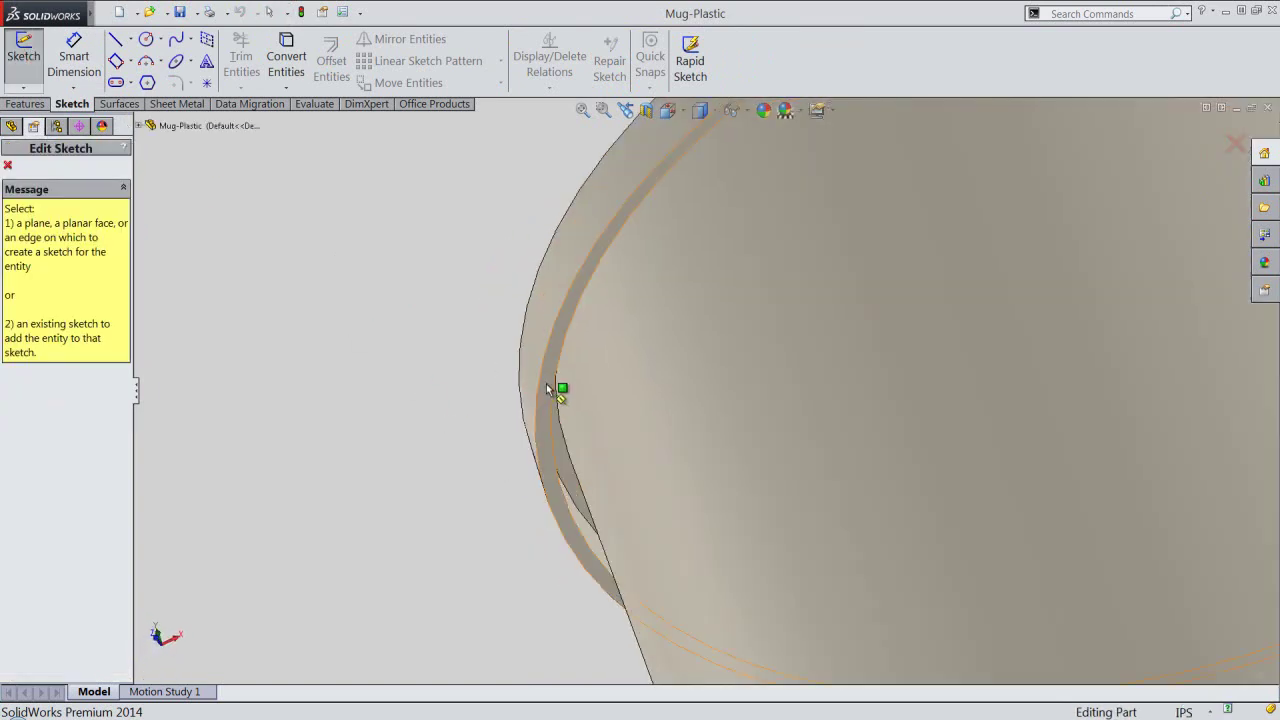
pyautogui.click(547, 384)
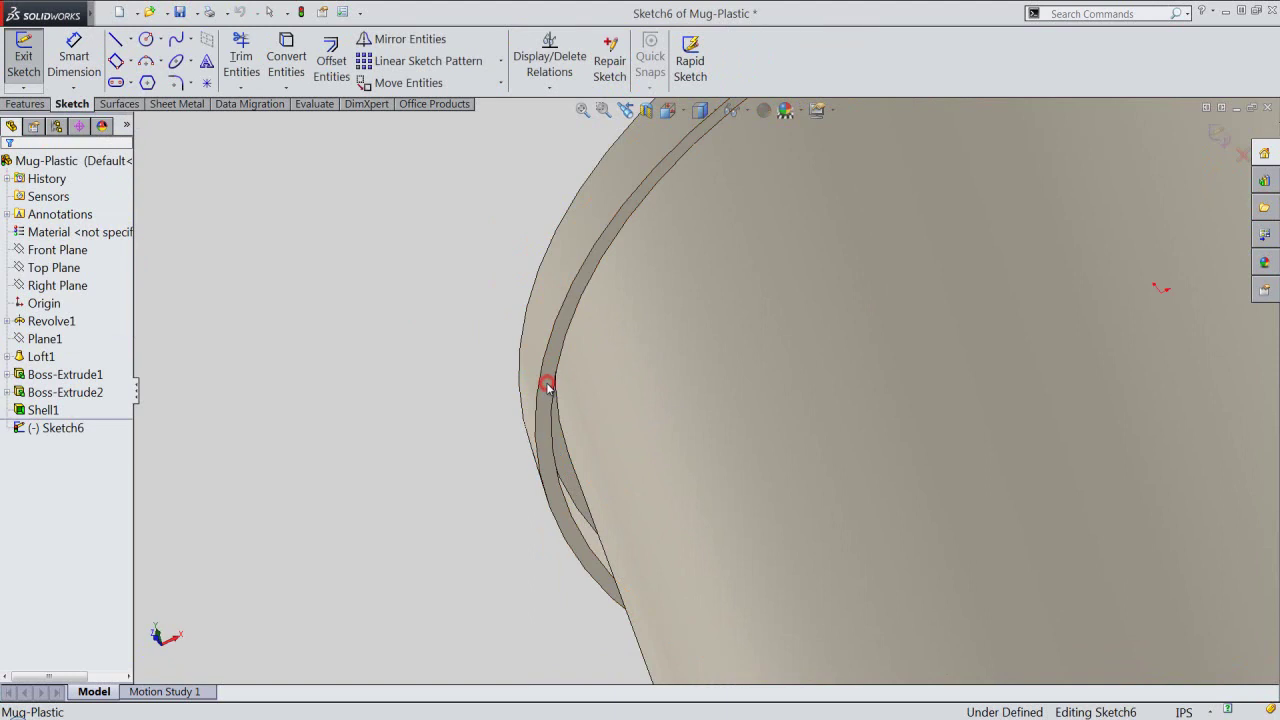
pyautogui.click(670, 110)
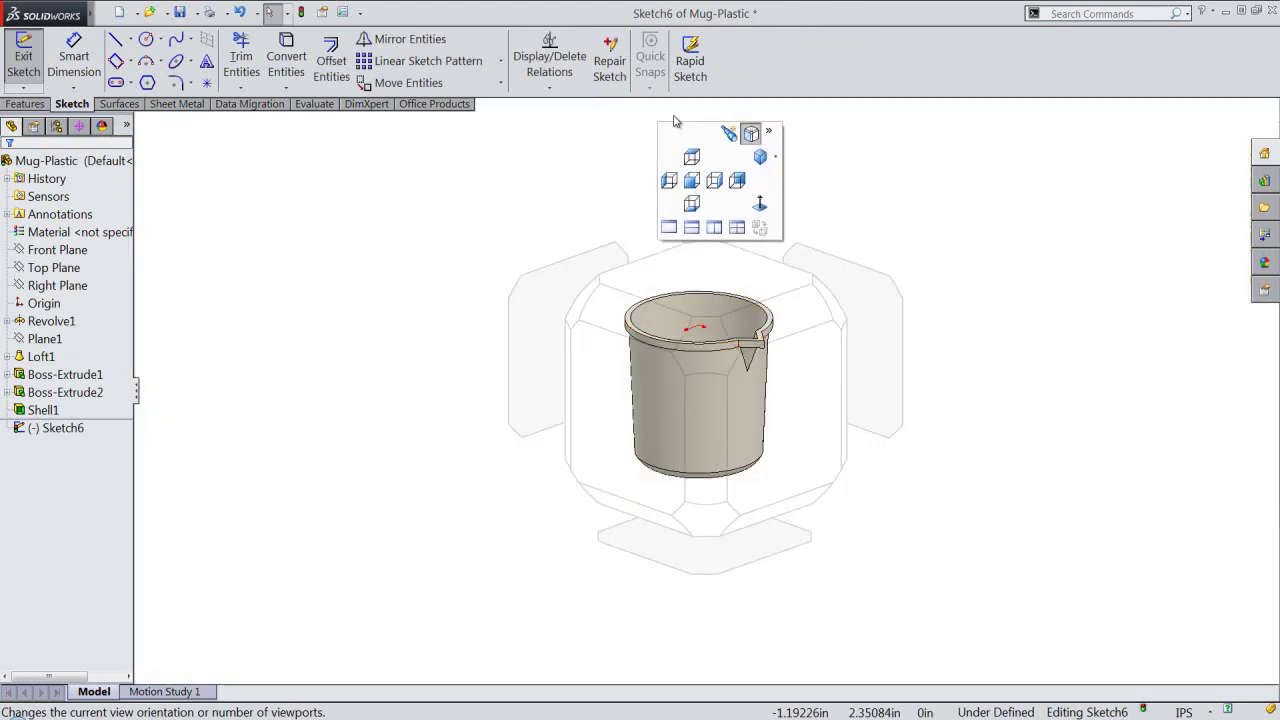
pyautogui.click(697, 263)
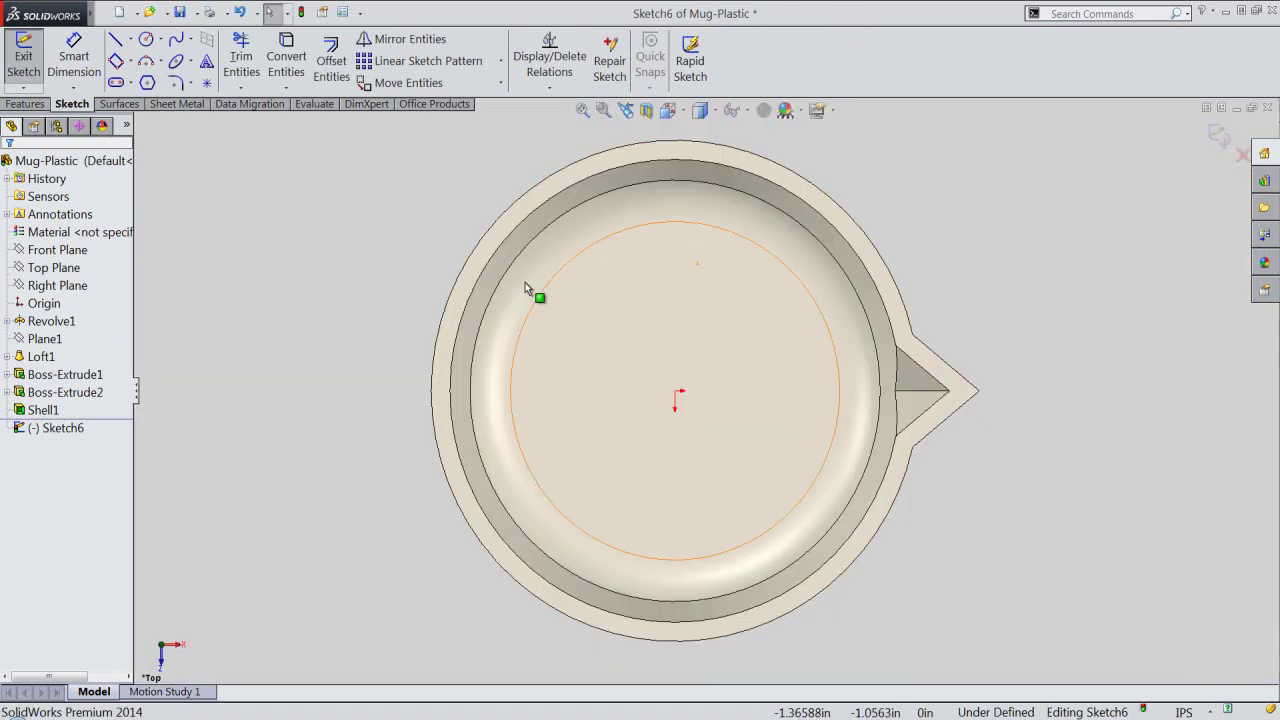
# Create intersection curves from the Mug-Plastic body, then box-select the resulting outline curves.
pyautogui.click(291, 88)
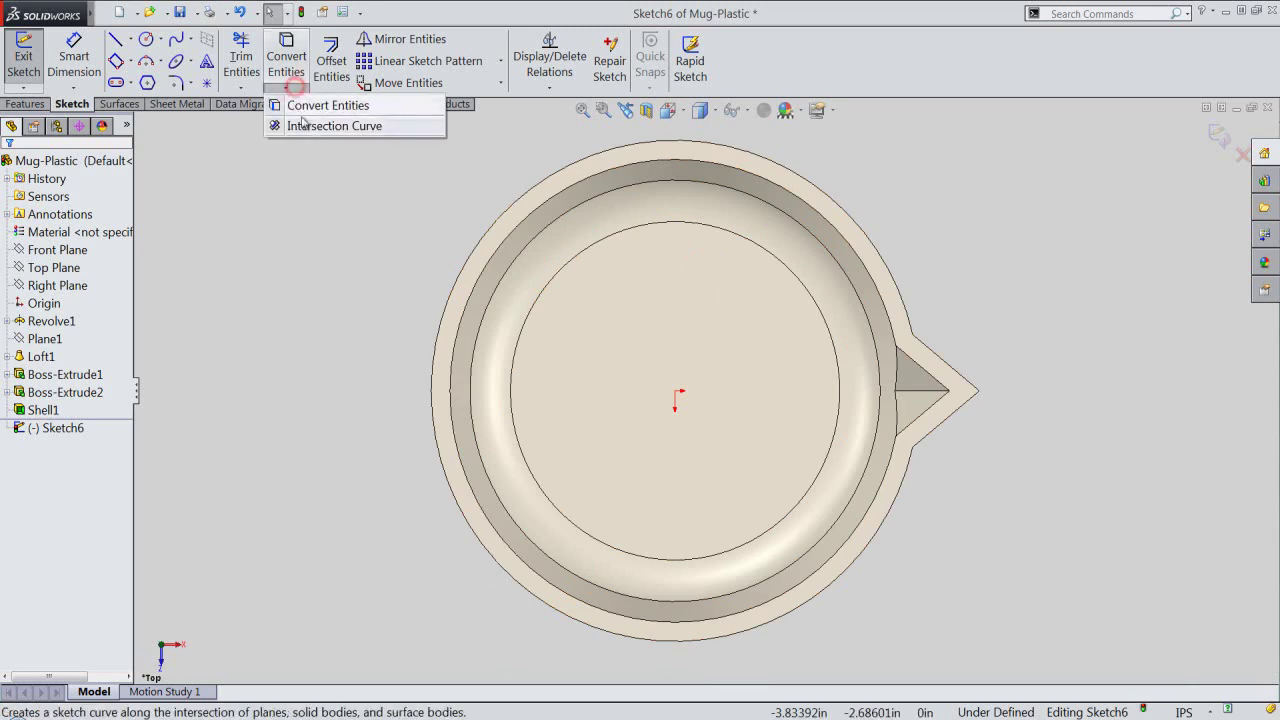
pyautogui.click(309, 127)
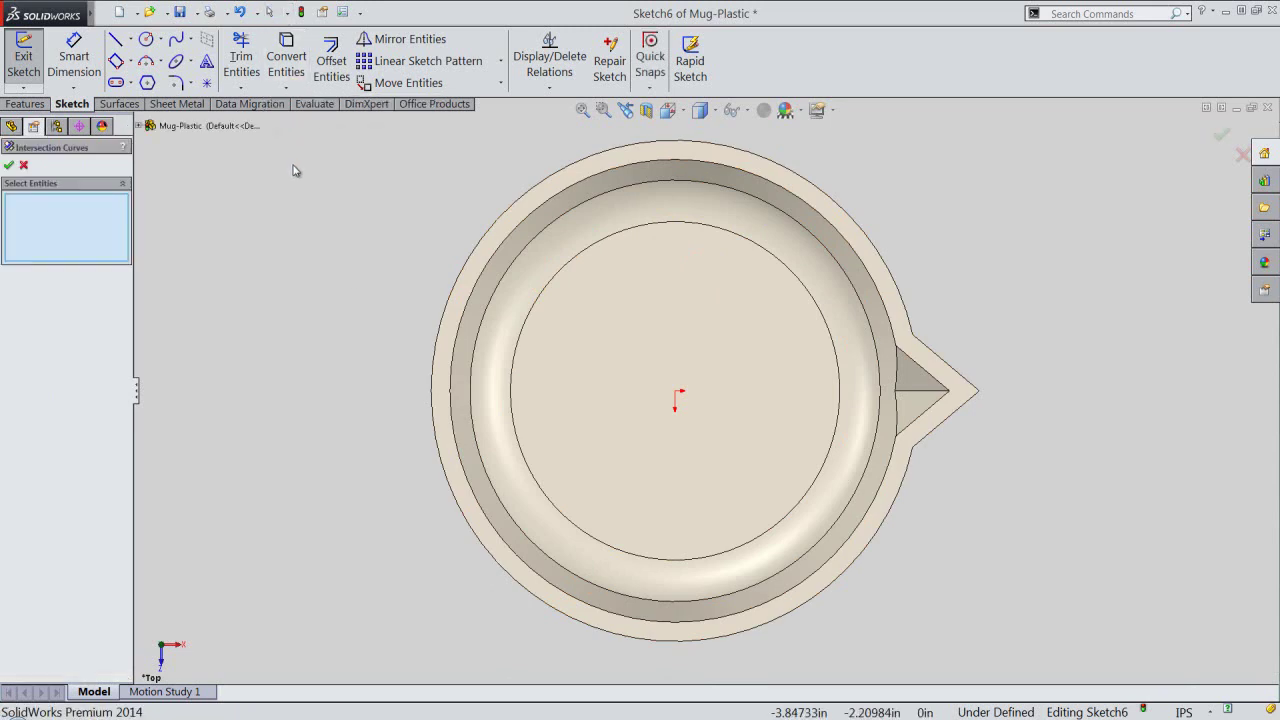
pyautogui.click(200, 127)
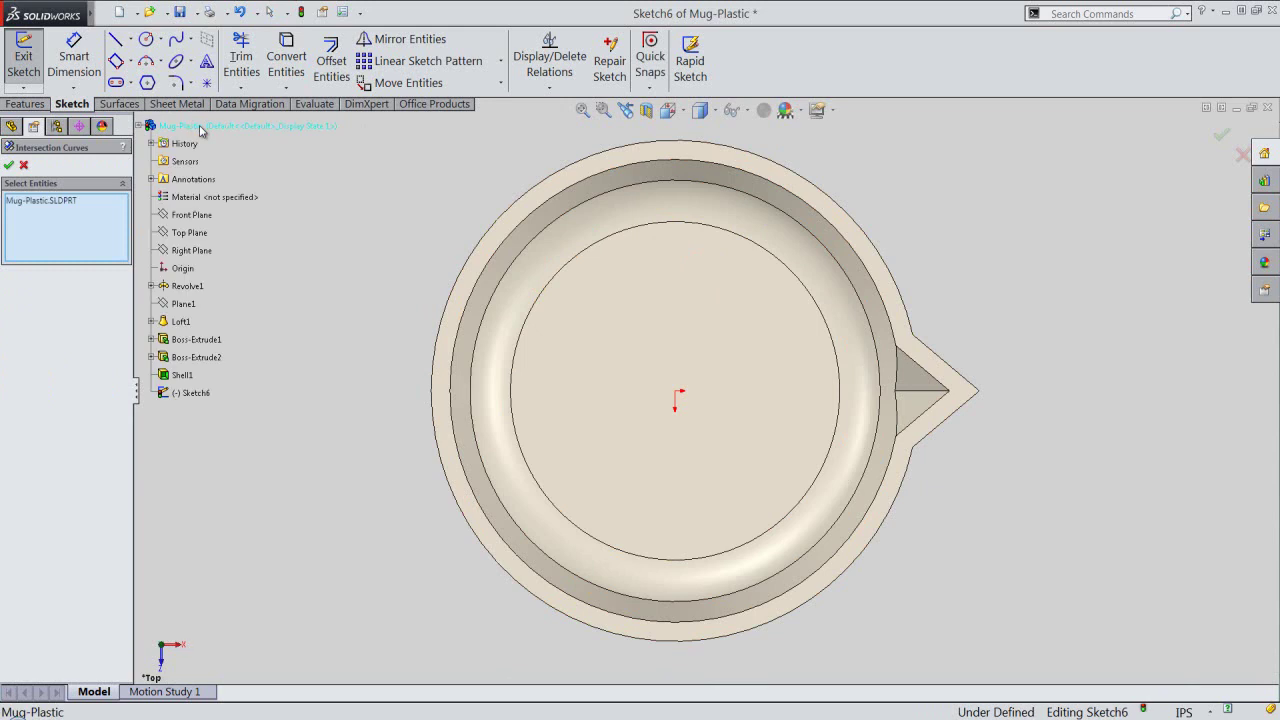
pyautogui.click(11, 165)
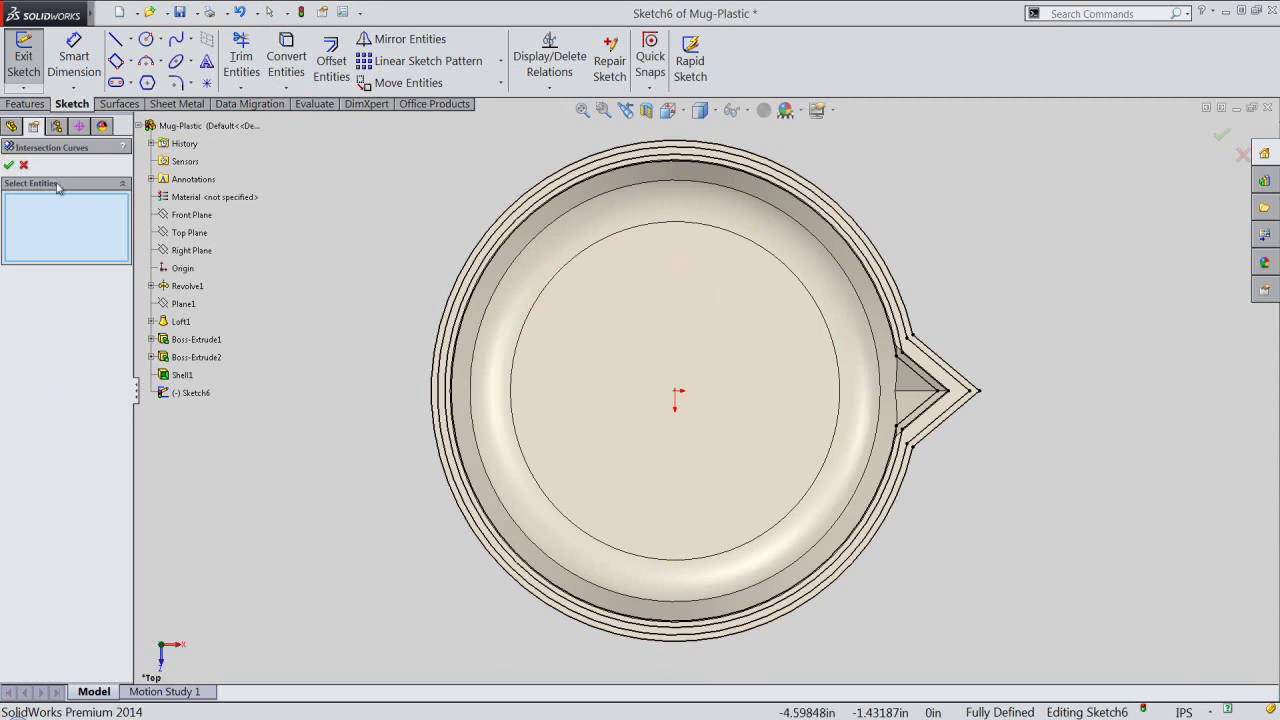
pyautogui.click(12, 166)
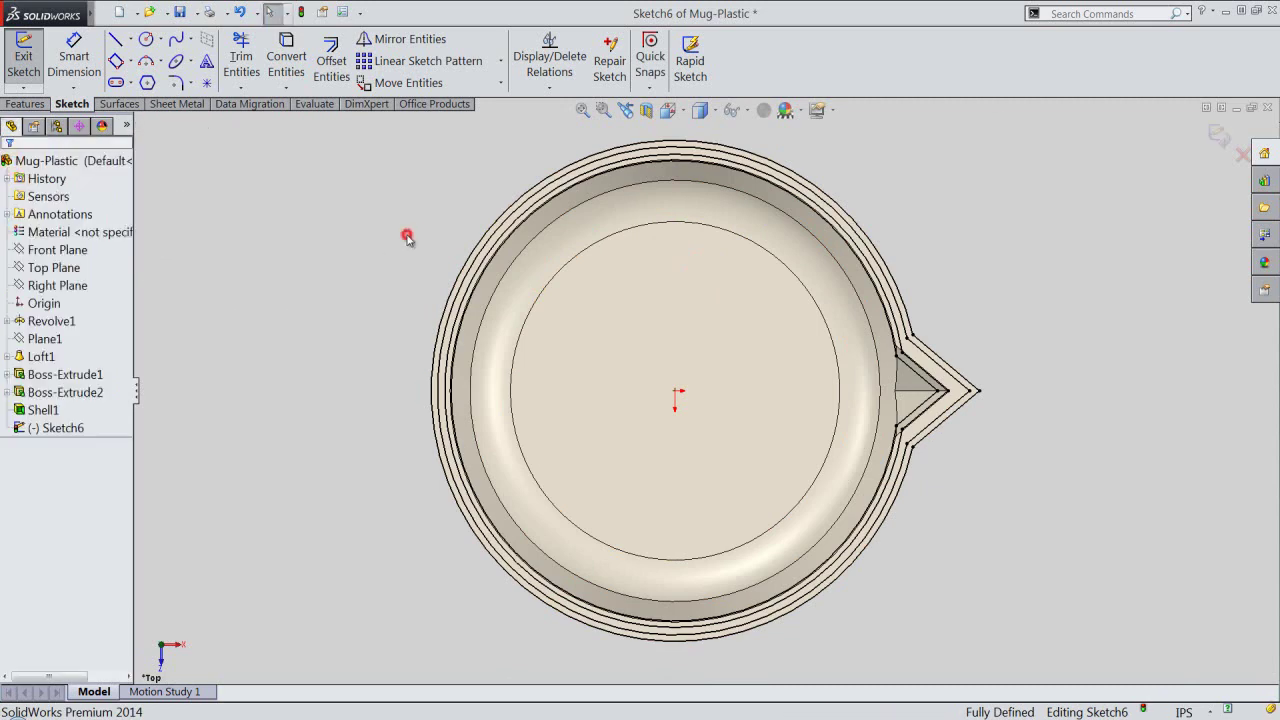
pyautogui.moveTo(346, 126); pyautogui.dragTo(1020, 684)
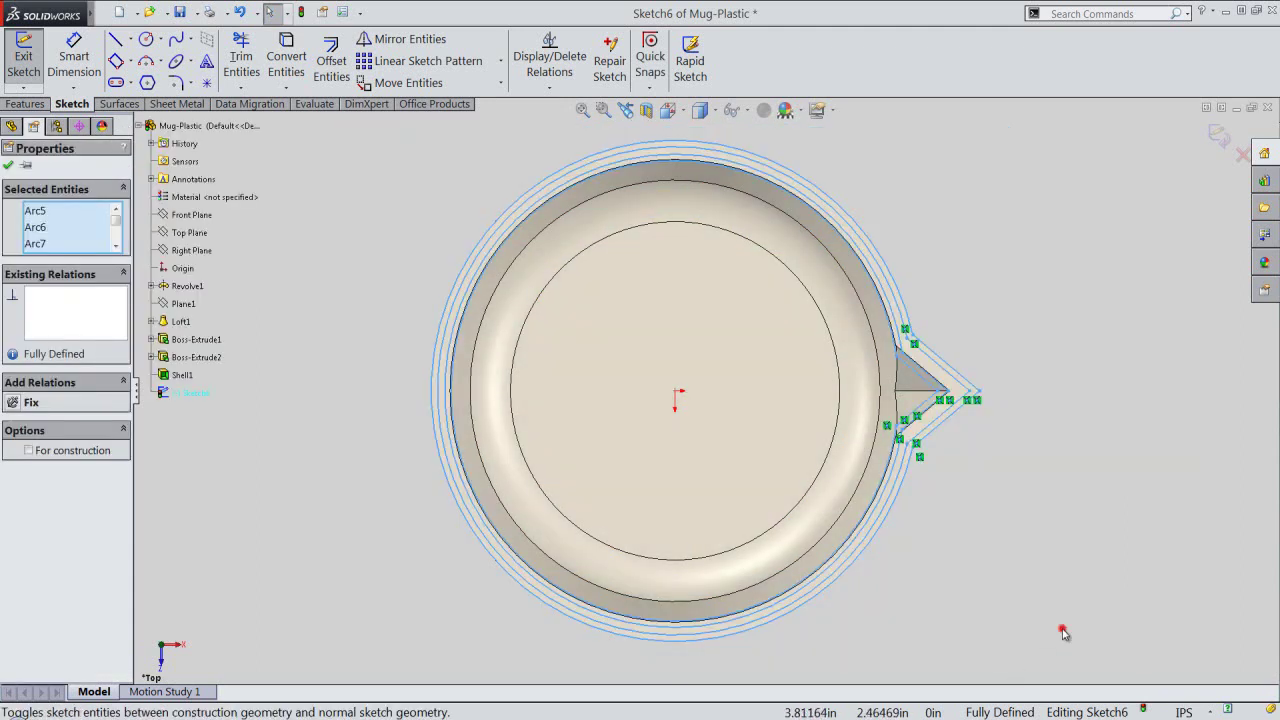
# Draw an infinite-length horizontal centerline through the origin, then return to selecting.
pyautogui.click(1063, 632)
pyautogui.rightClick(1010, 210)
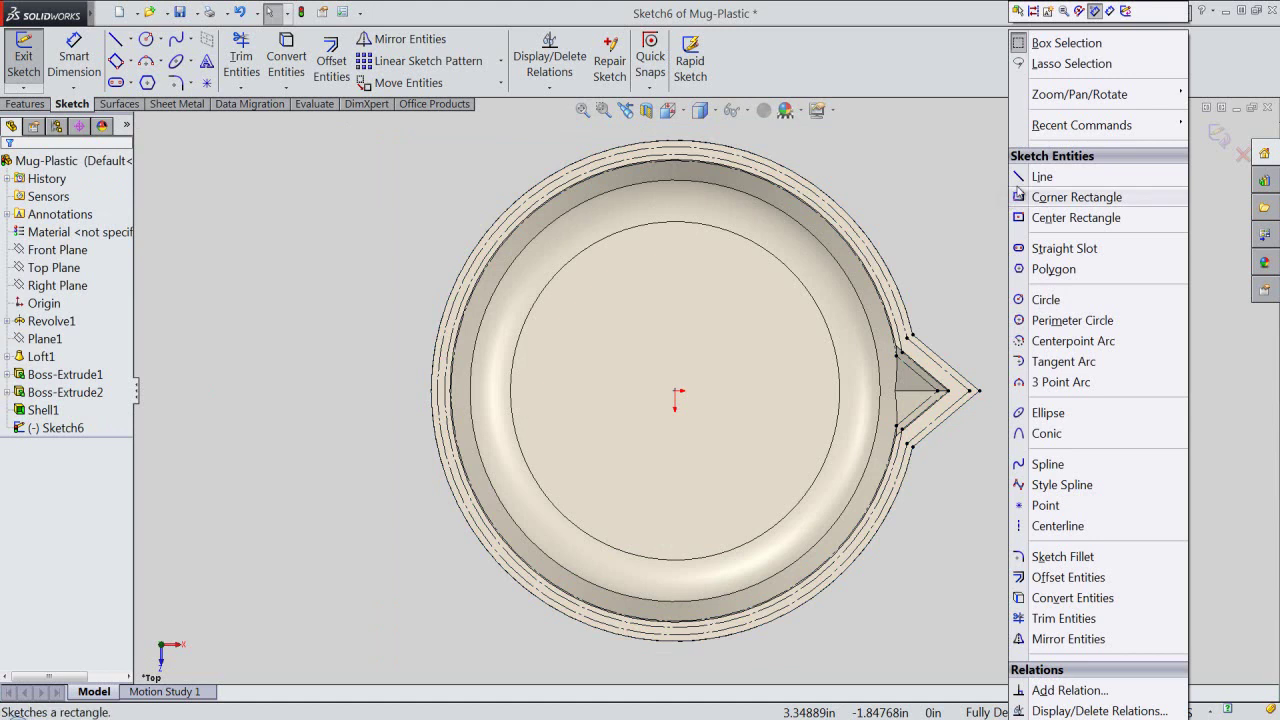
pyautogui.click(1065, 526)
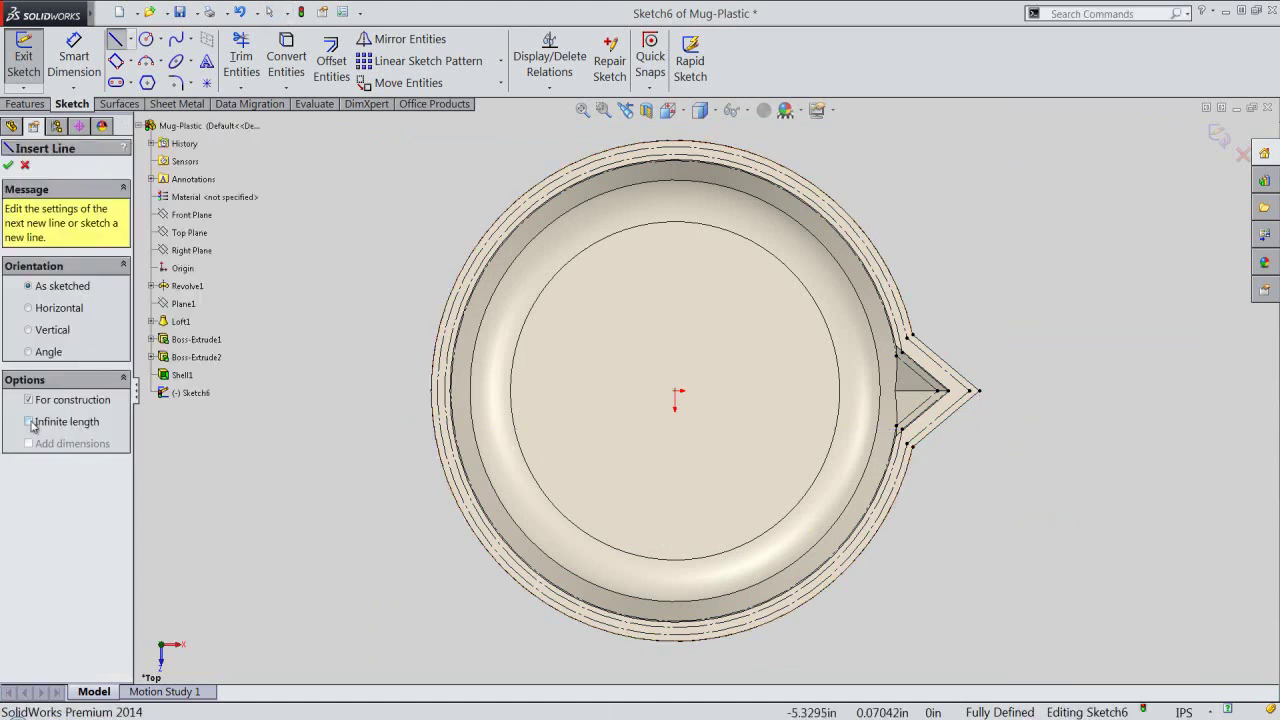
pyautogui.click(30, 422)
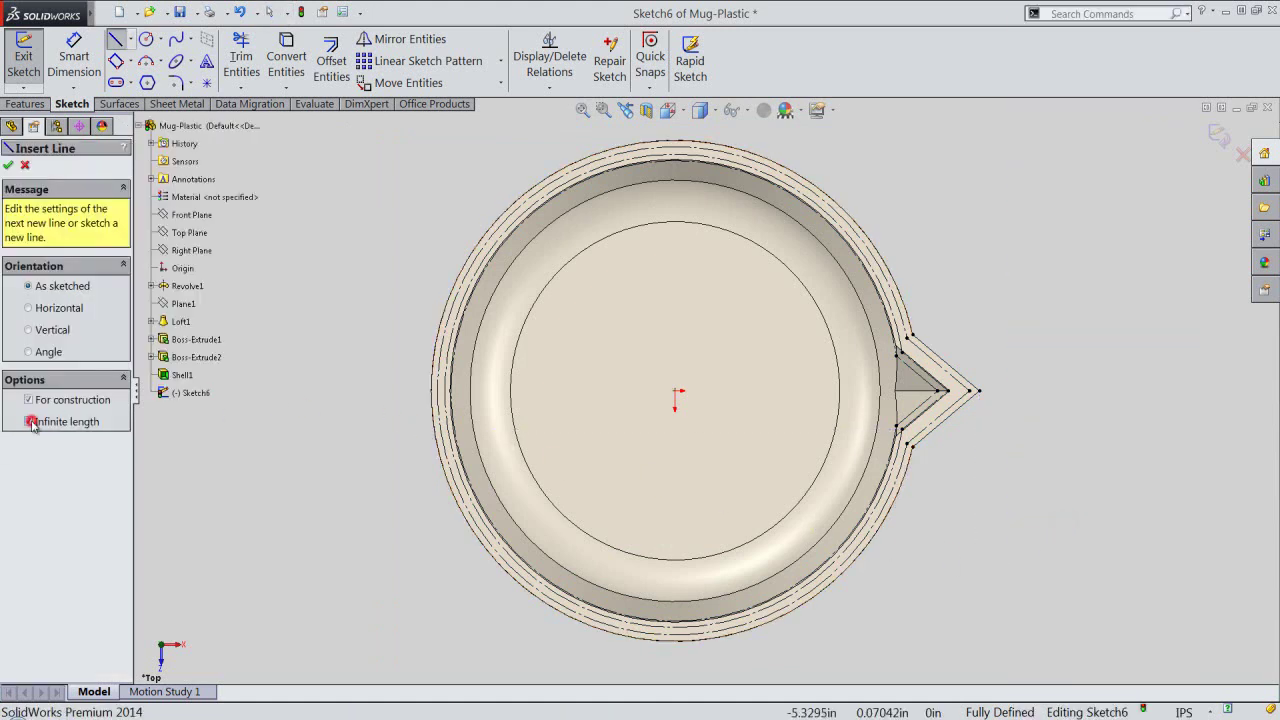
pyautogui.click(29, 309)
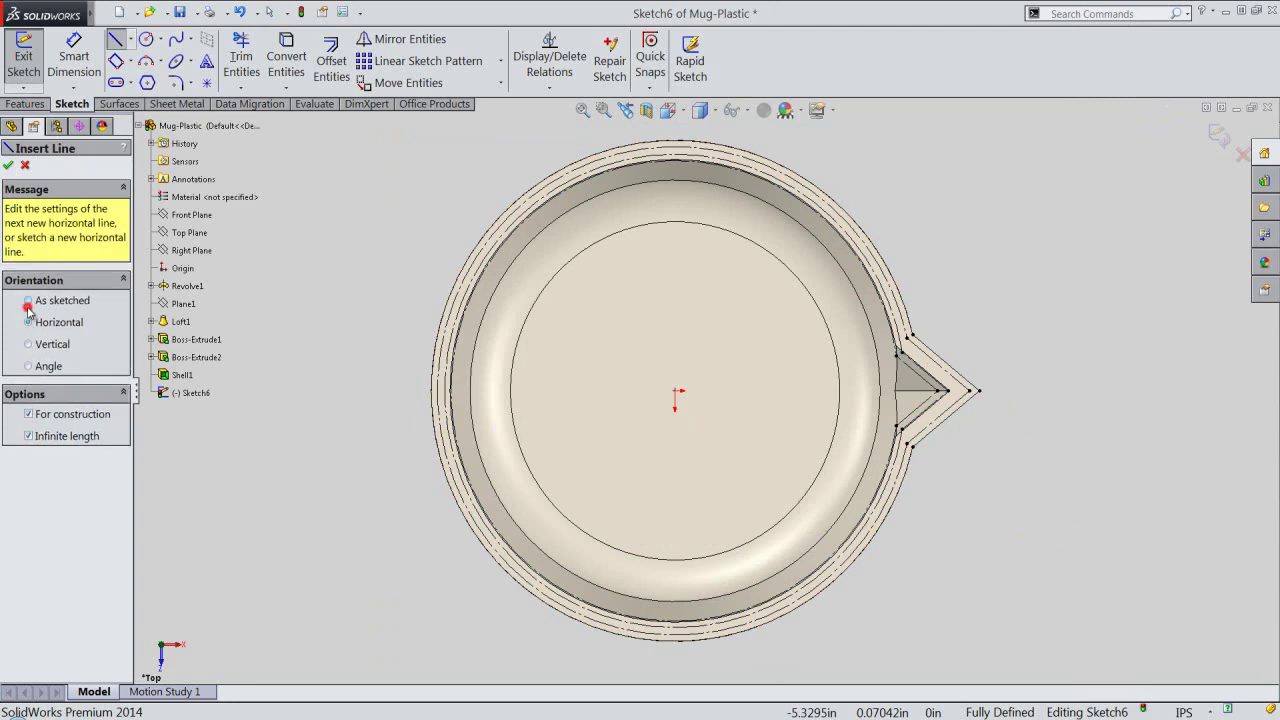
pyautogui.click(675, 391)
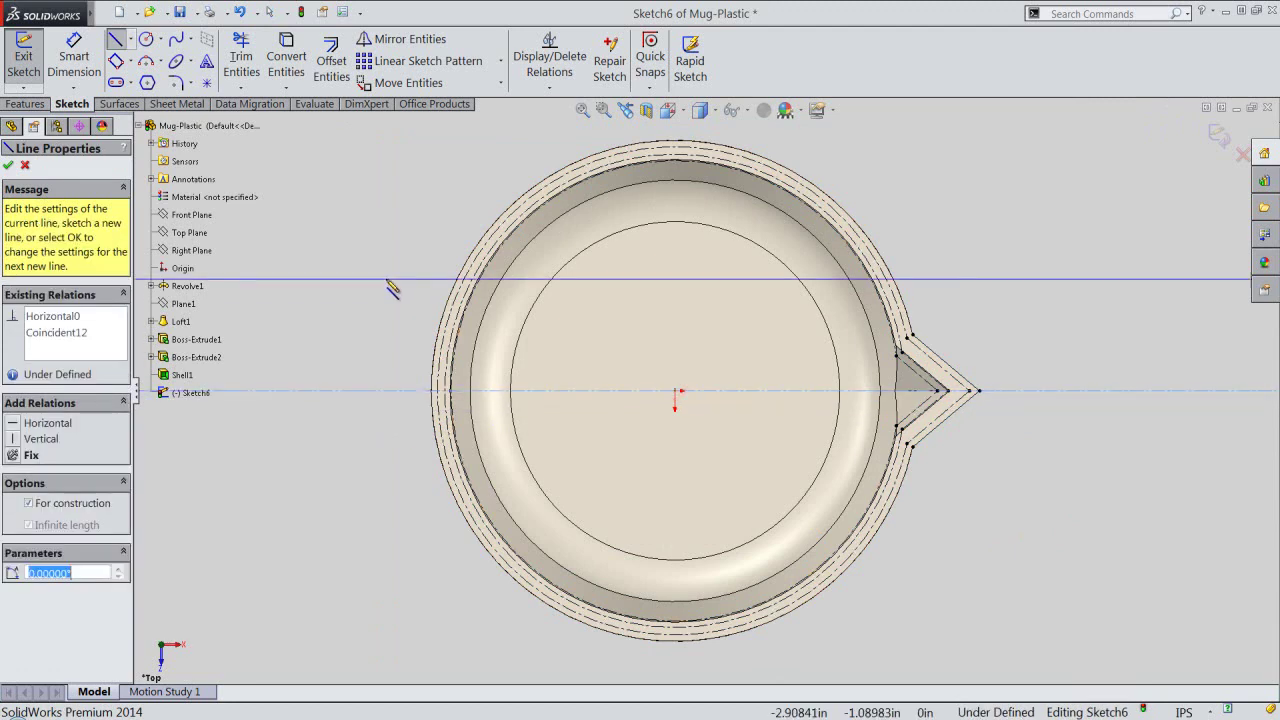
pyautogui.rightClick(390, 280)
pyautogui.click(418, 157)
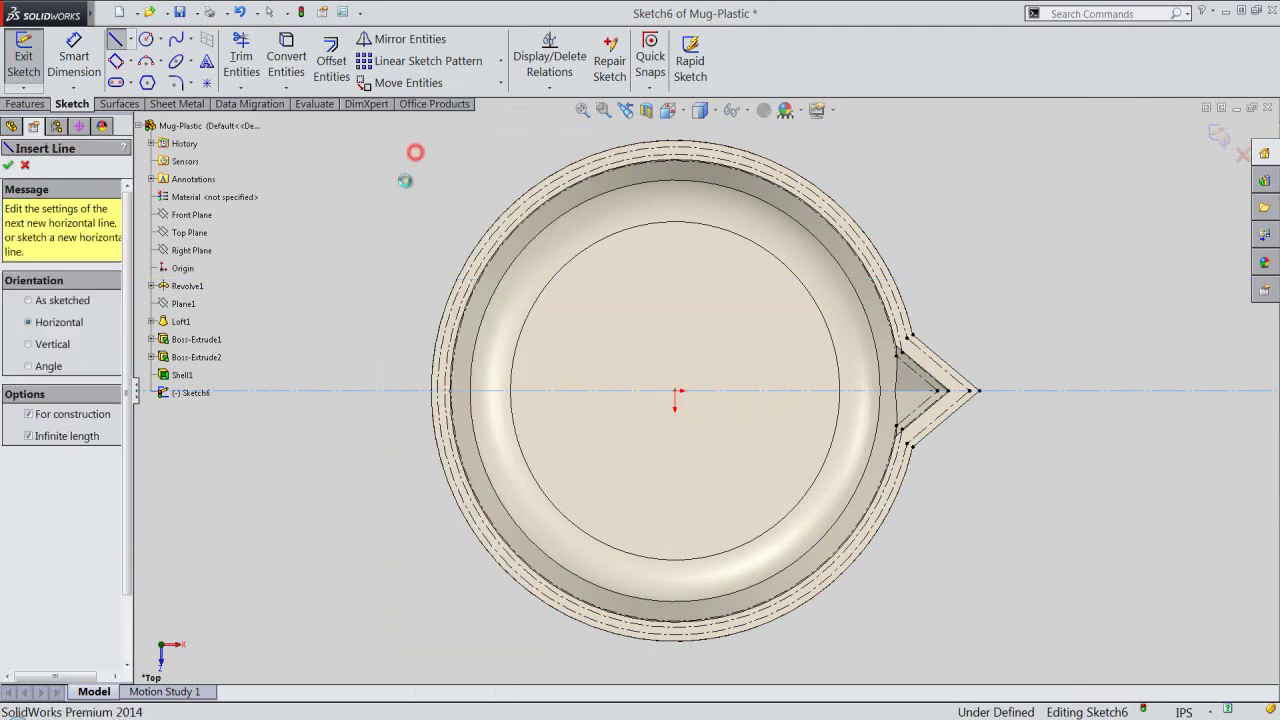
pyautogui.click(626, 391)
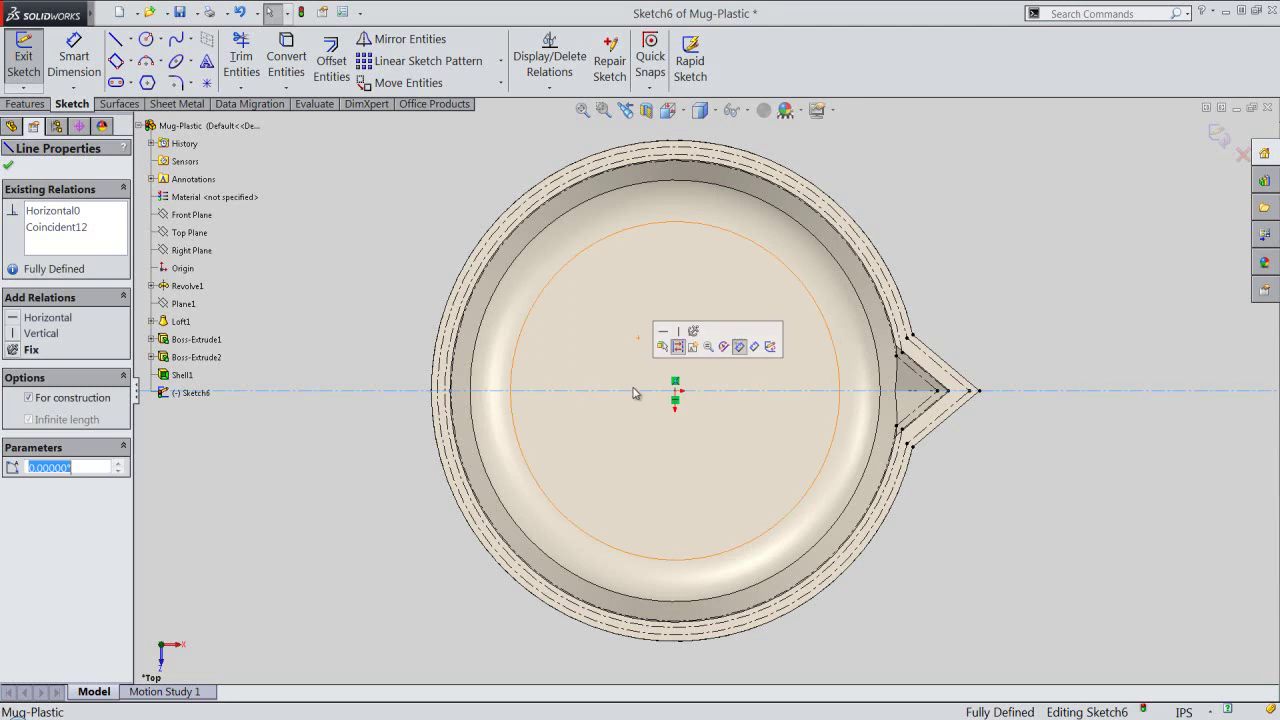
pyautogui.click(374, 276)
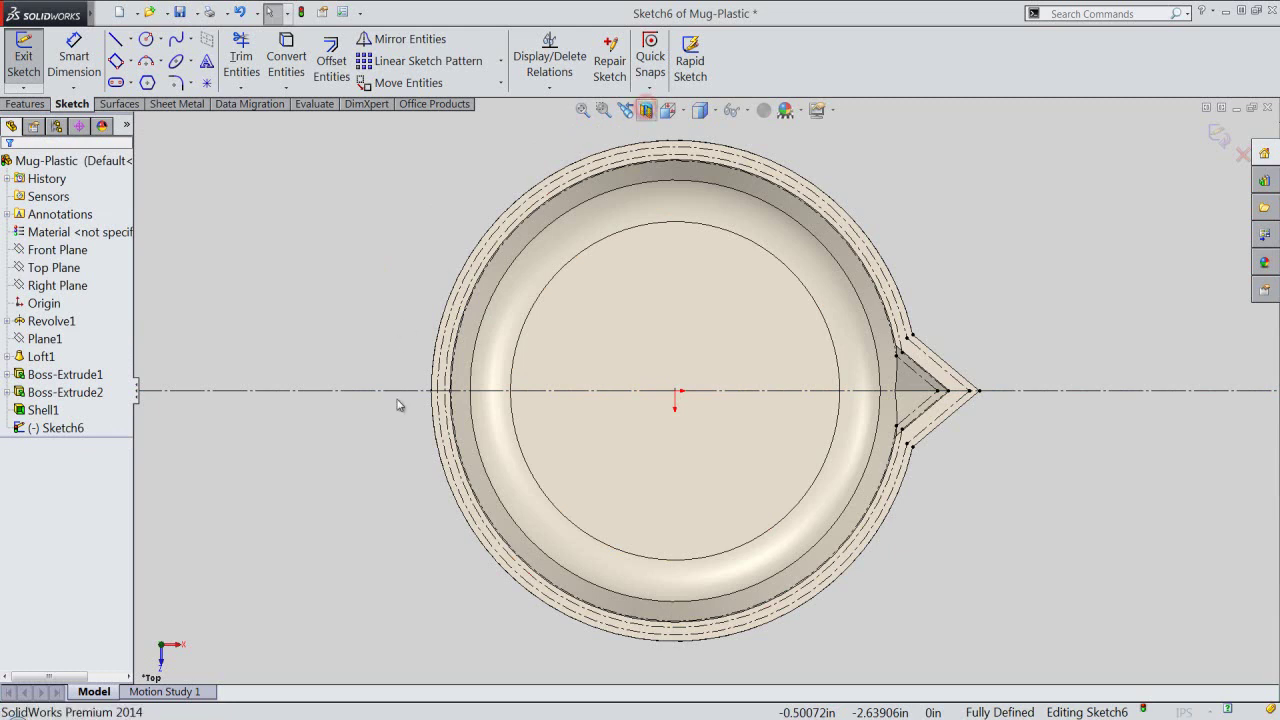
# Try a reversed Section View on a mug face, cancel it, restore the previous view, and exit Sketch6.
pyautogui.moveTo(421, 473); pyautogui.dragTo(594, 337, button='middle')
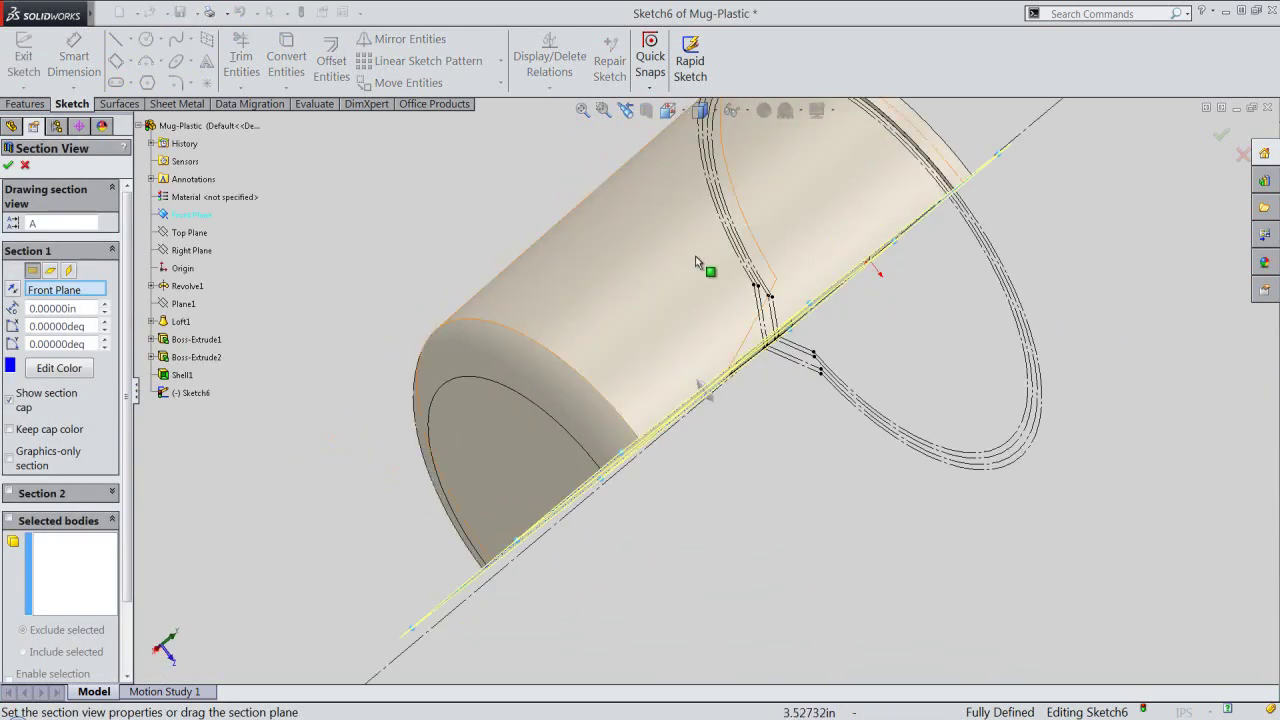
pyautogui.scroll(-5, 940, 189)
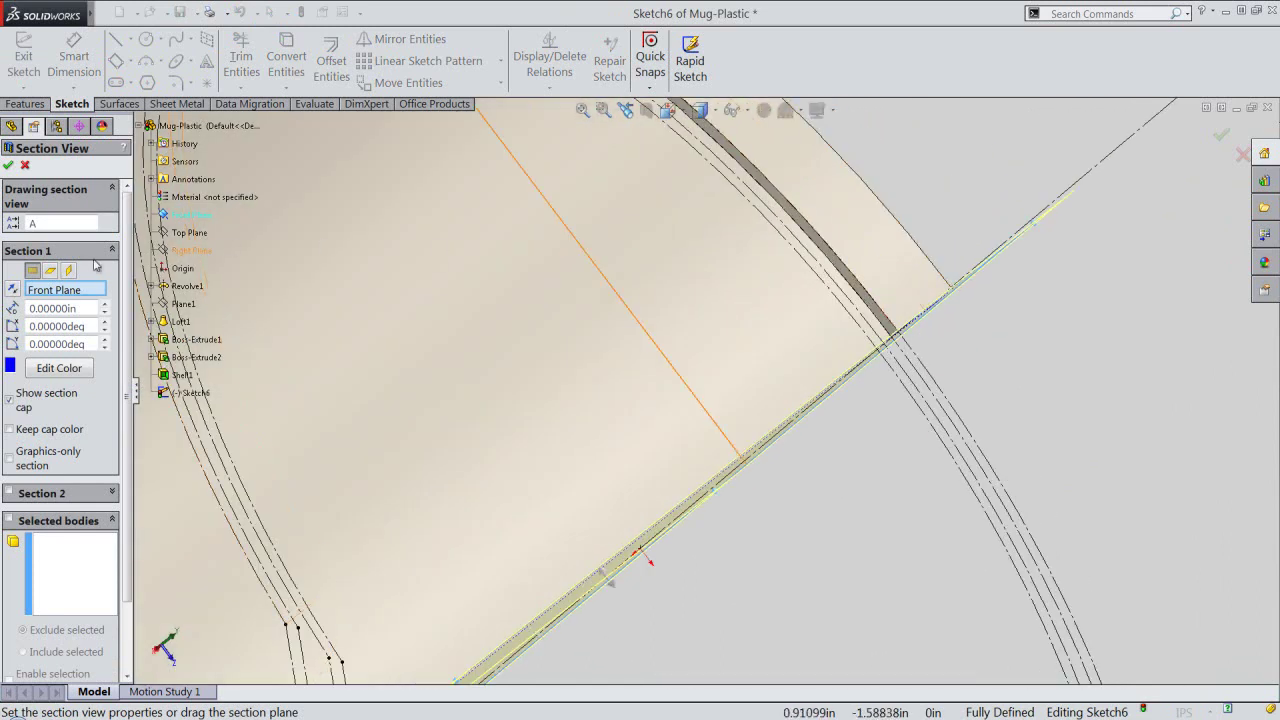
pyautogui.rightClick(50, 292)
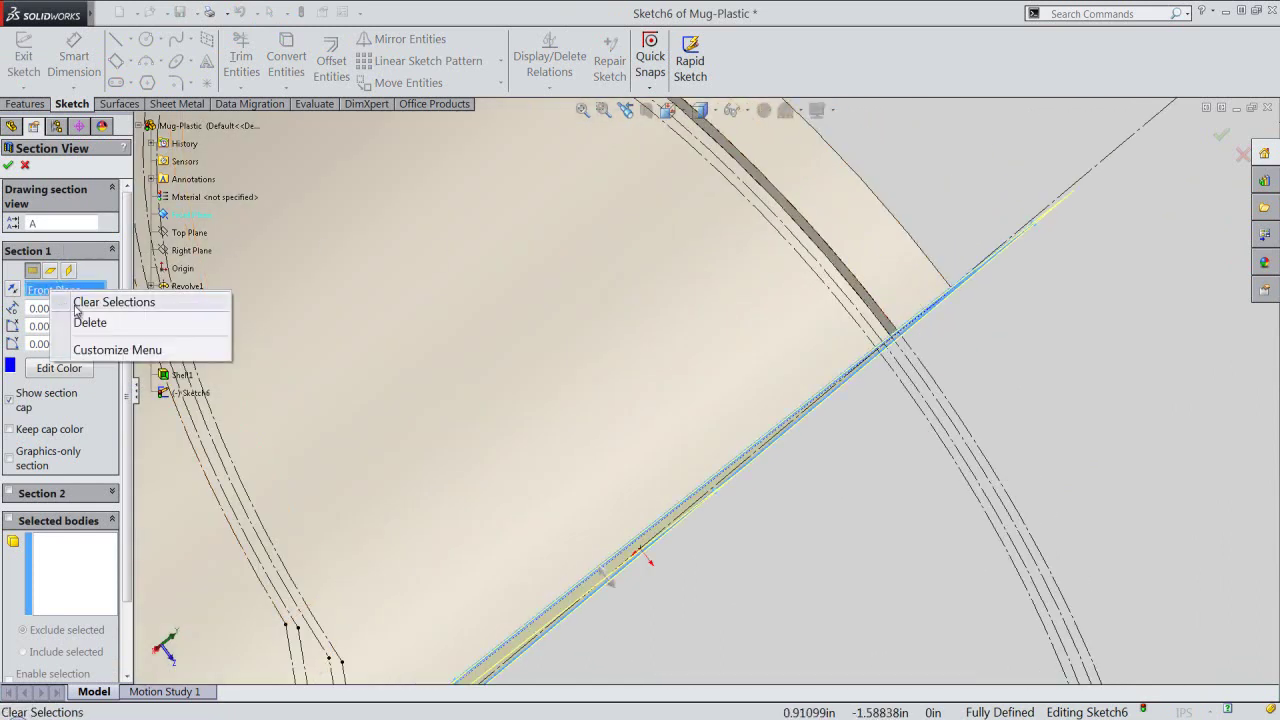
pyautogui.click(110, 301)
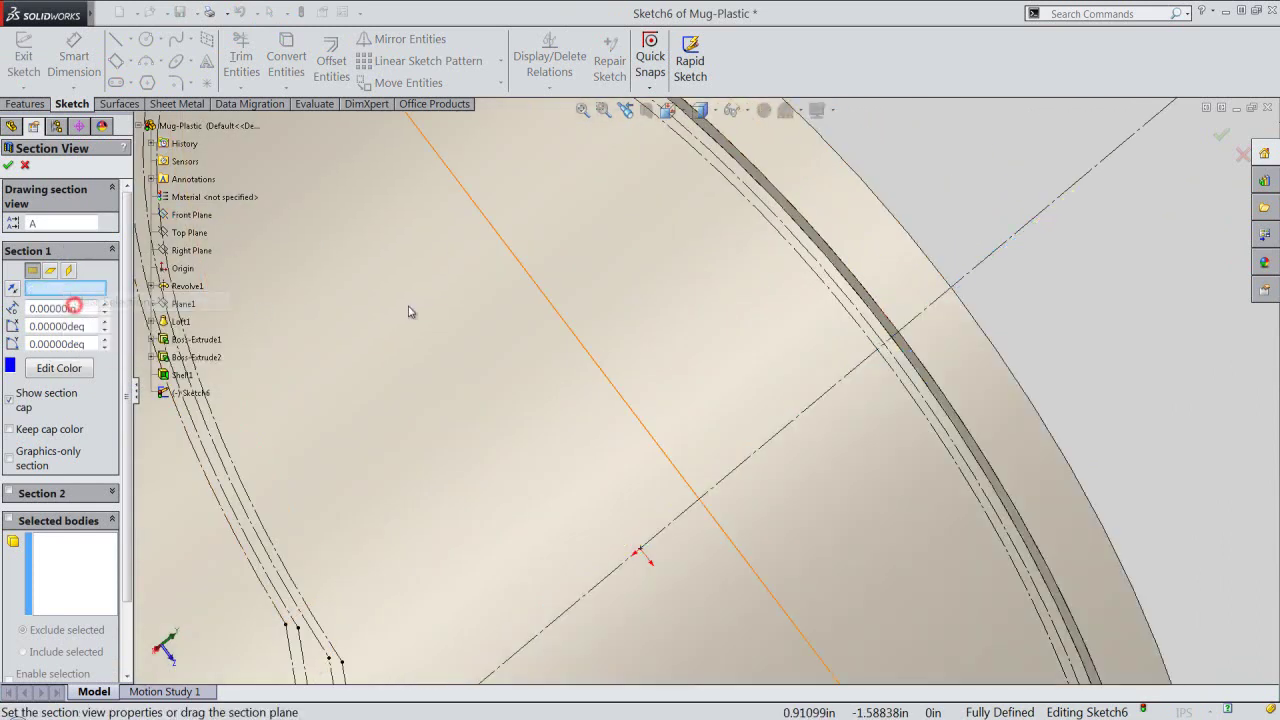
pyautogui.click(862, 297)
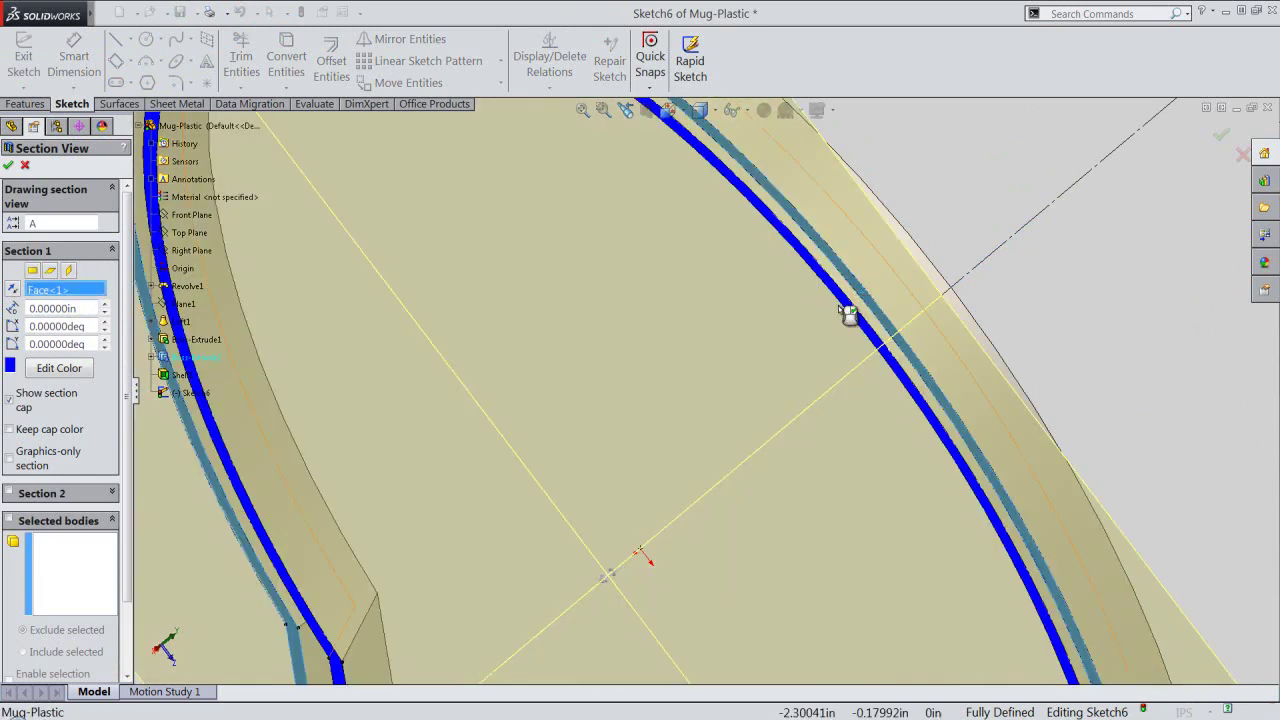
pyautogui.click(13, 289)
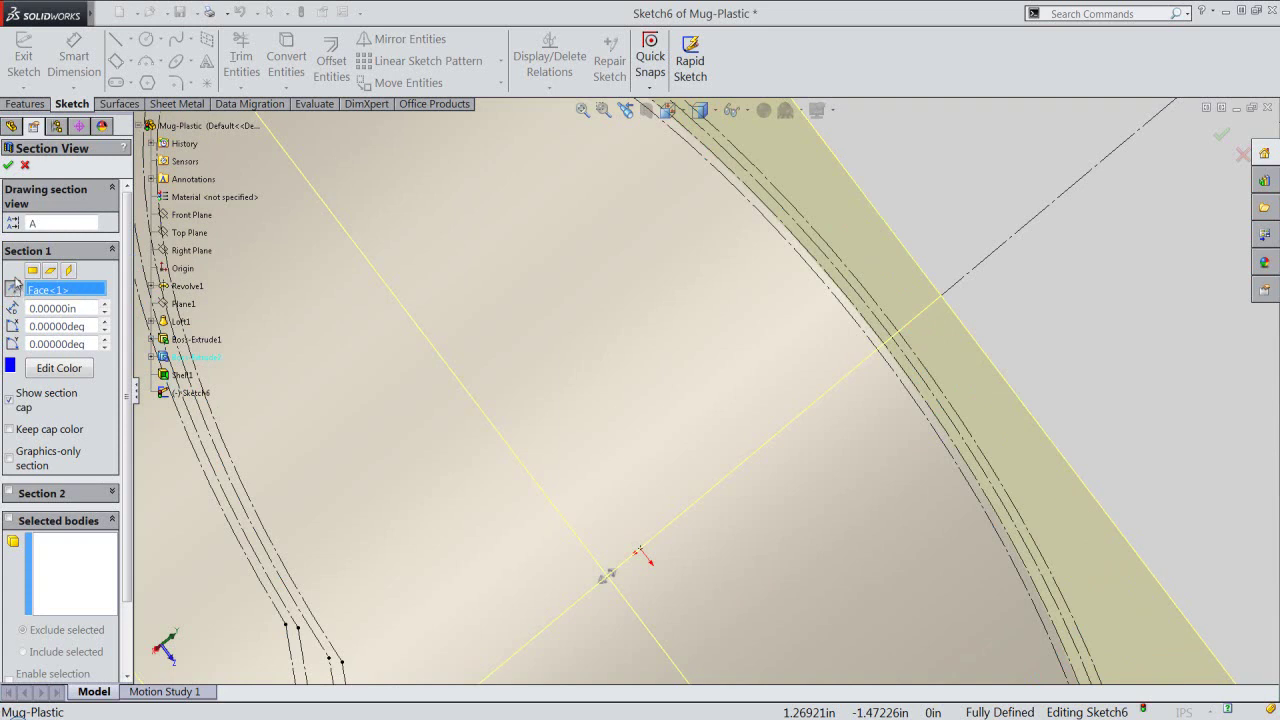
pyautogui.click(8, 166)
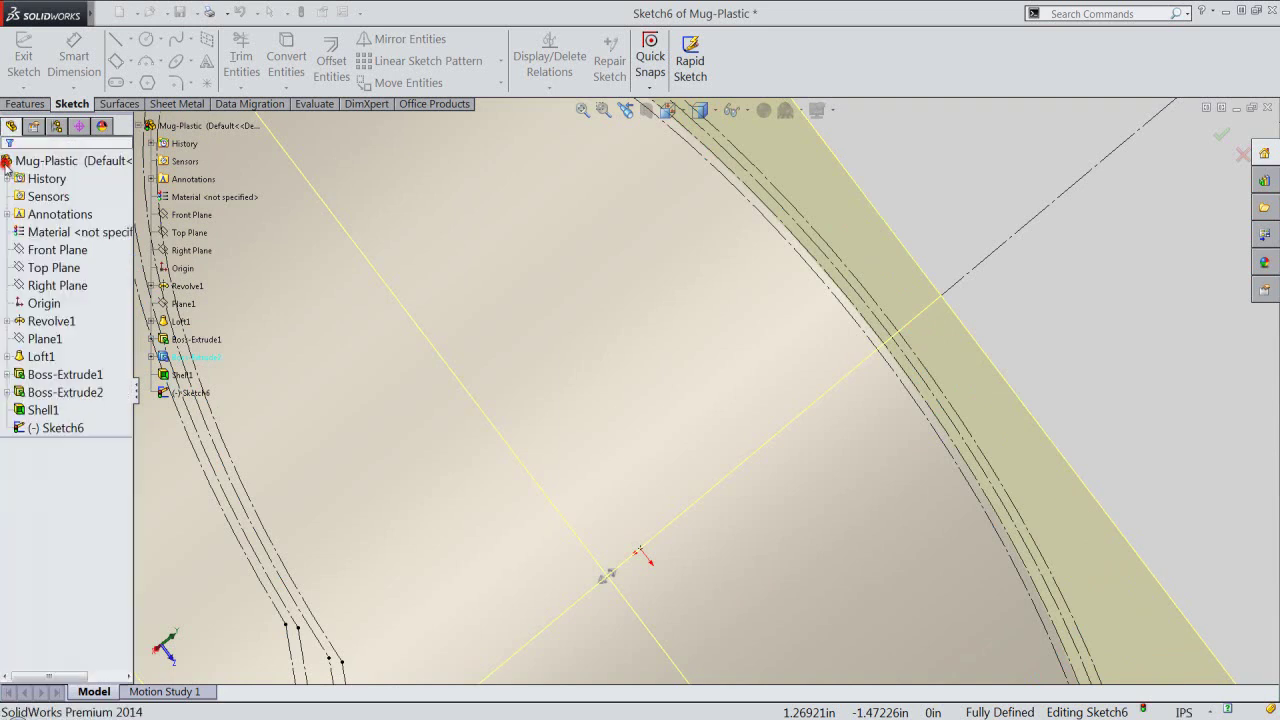
pyautogui.click(626, 111)
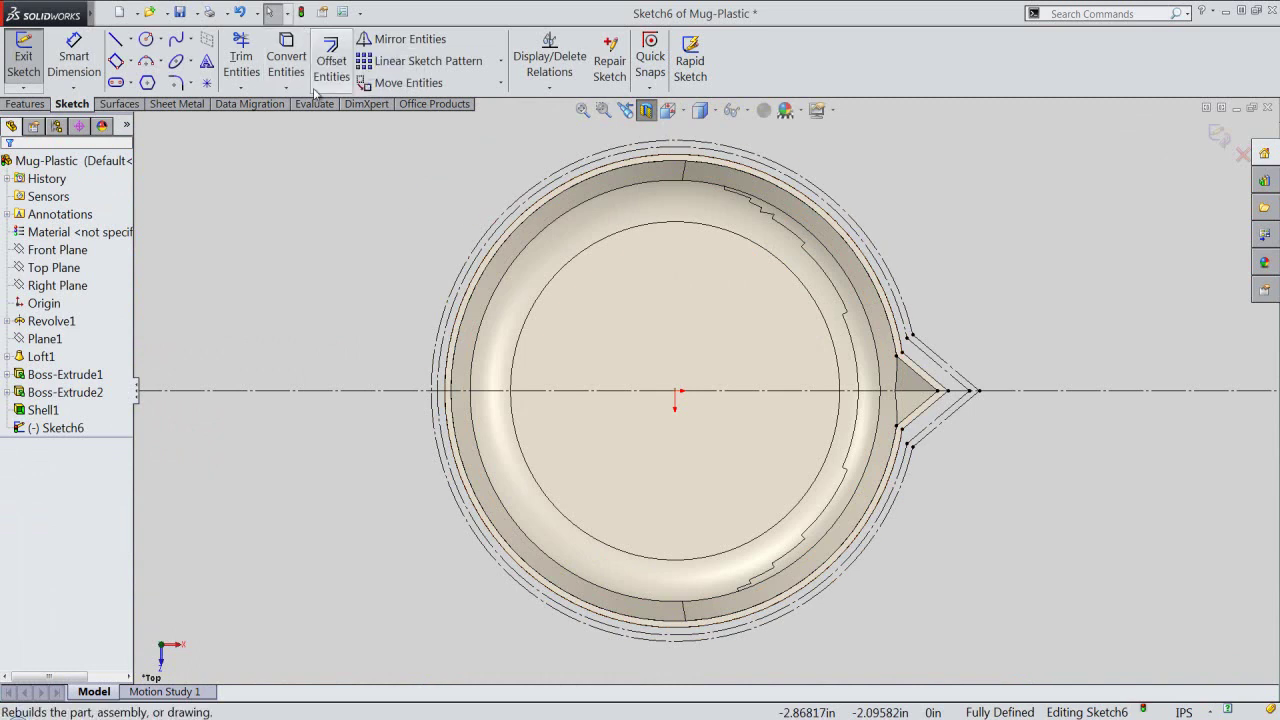
pyautogui.click(303, 13)
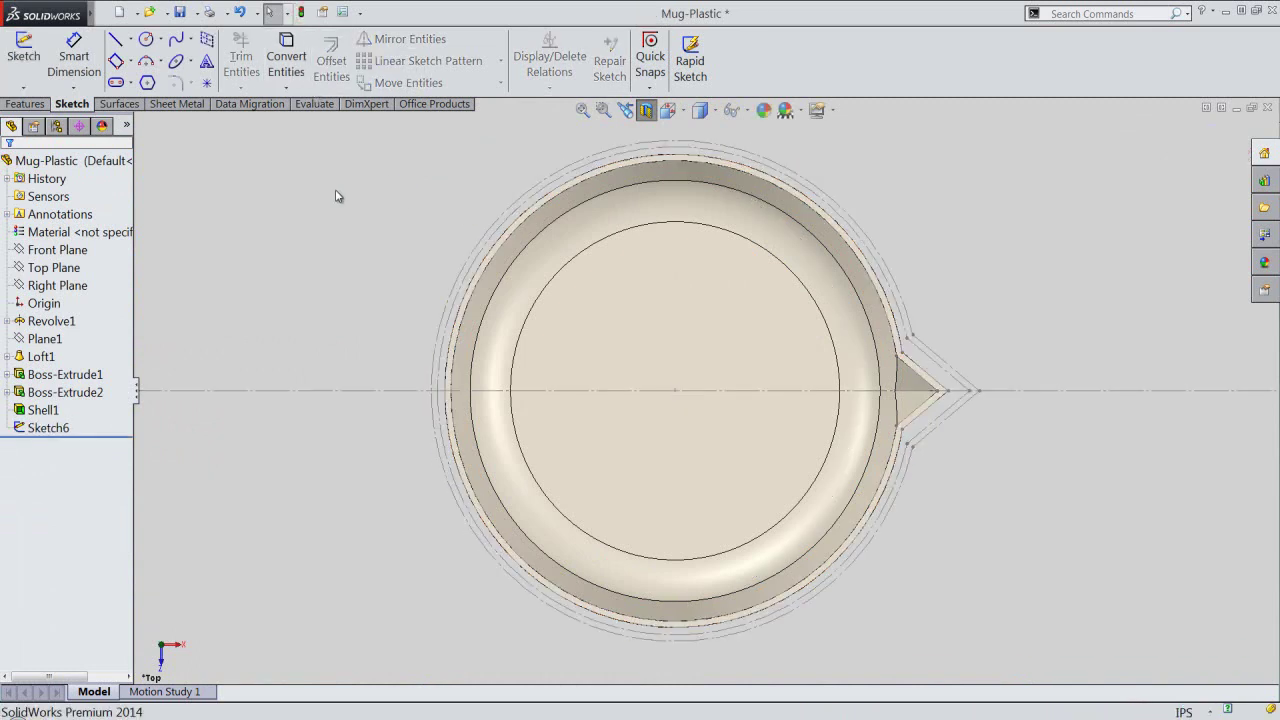
# Reopen Sketch6 for editing and zoom in on the mug.
pyautogui.click(58, 430)
pyautogui.click(46, 391)
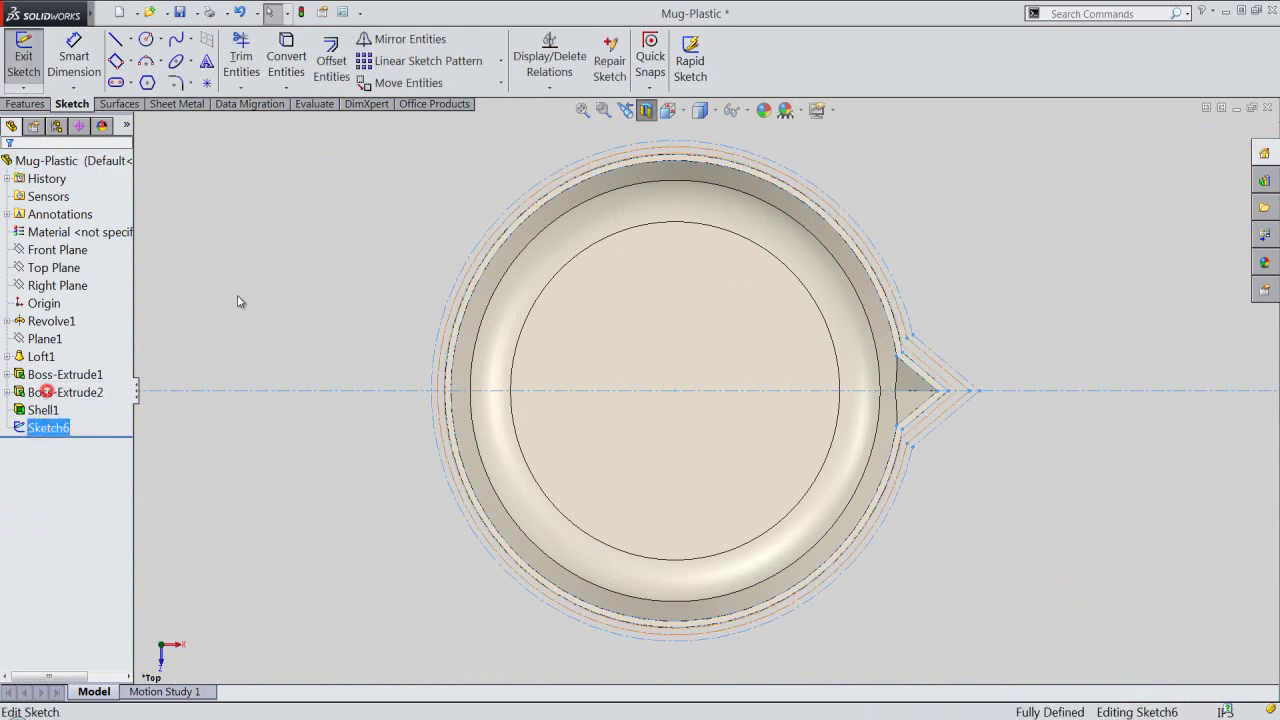
pyautogui.click(372, 236)
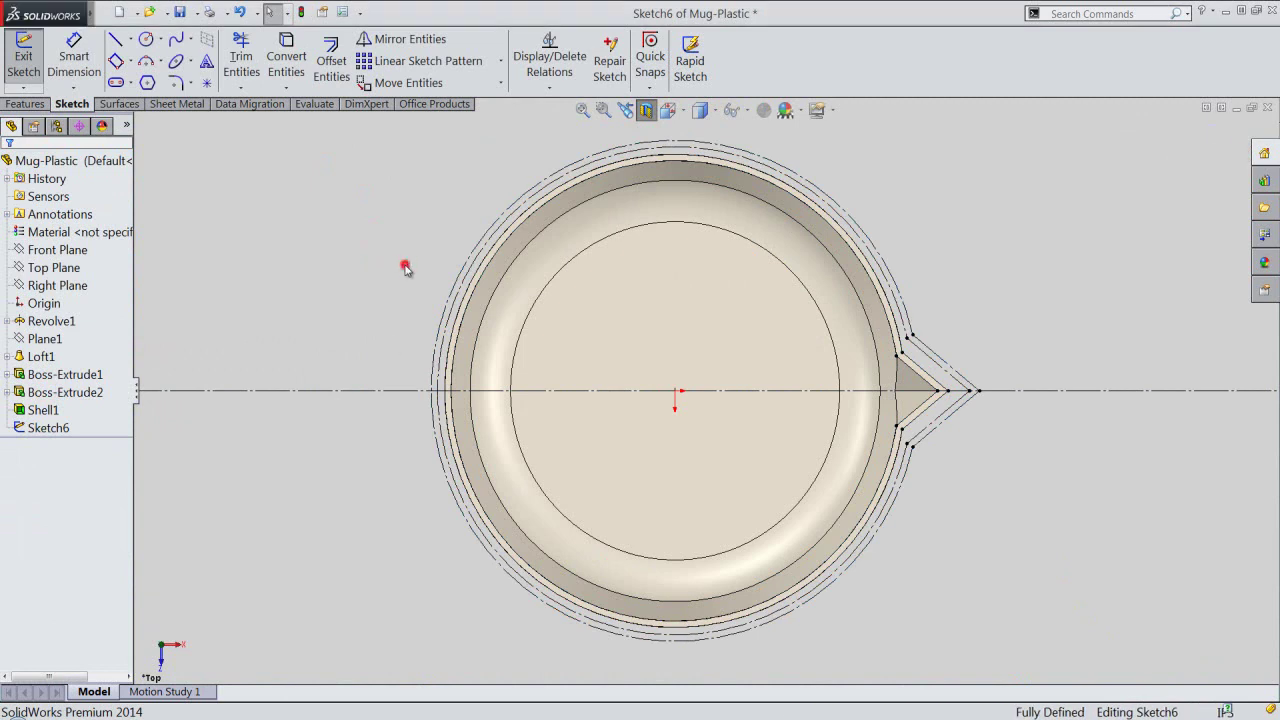
pyautogui.scroll(-3, 381, 430)
pyautogui.scroll(-1, 382, 427)
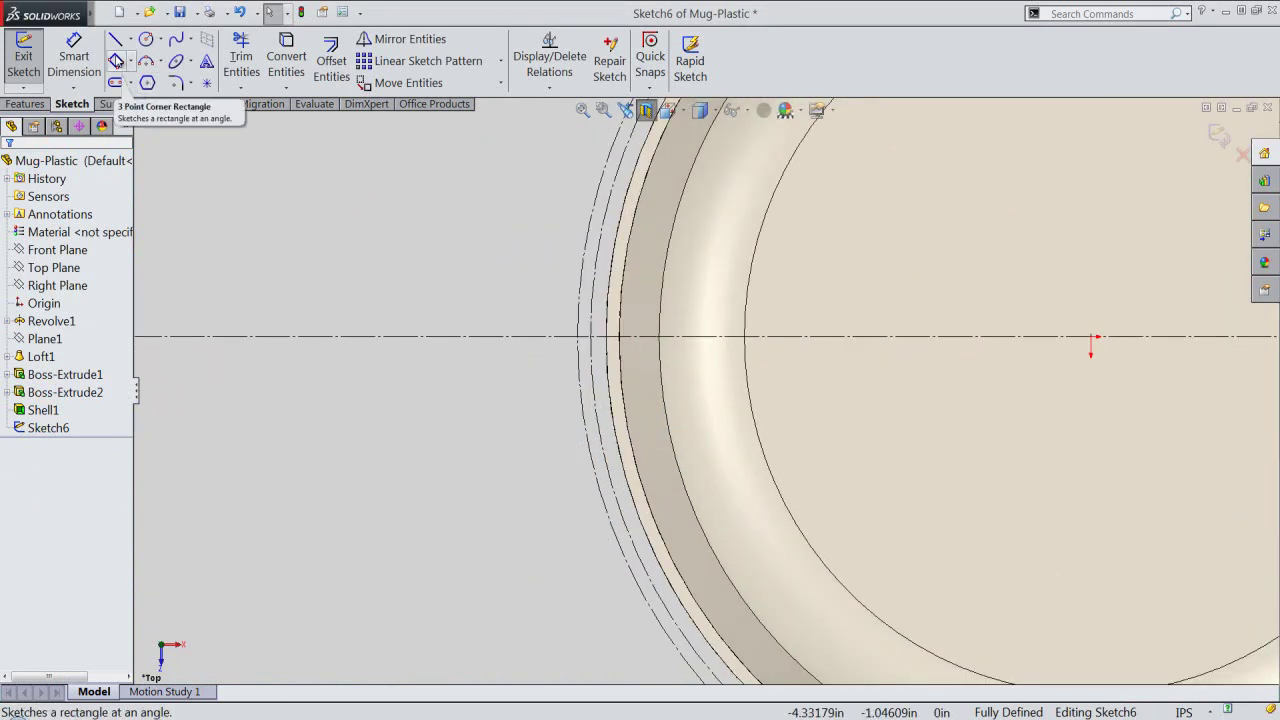
# Begin a 3 Point Corner Rectangle left of the mug, spanning the horizontal centerline.
pyautogui.click(116, 61)
pyautogui.click(443, 225)
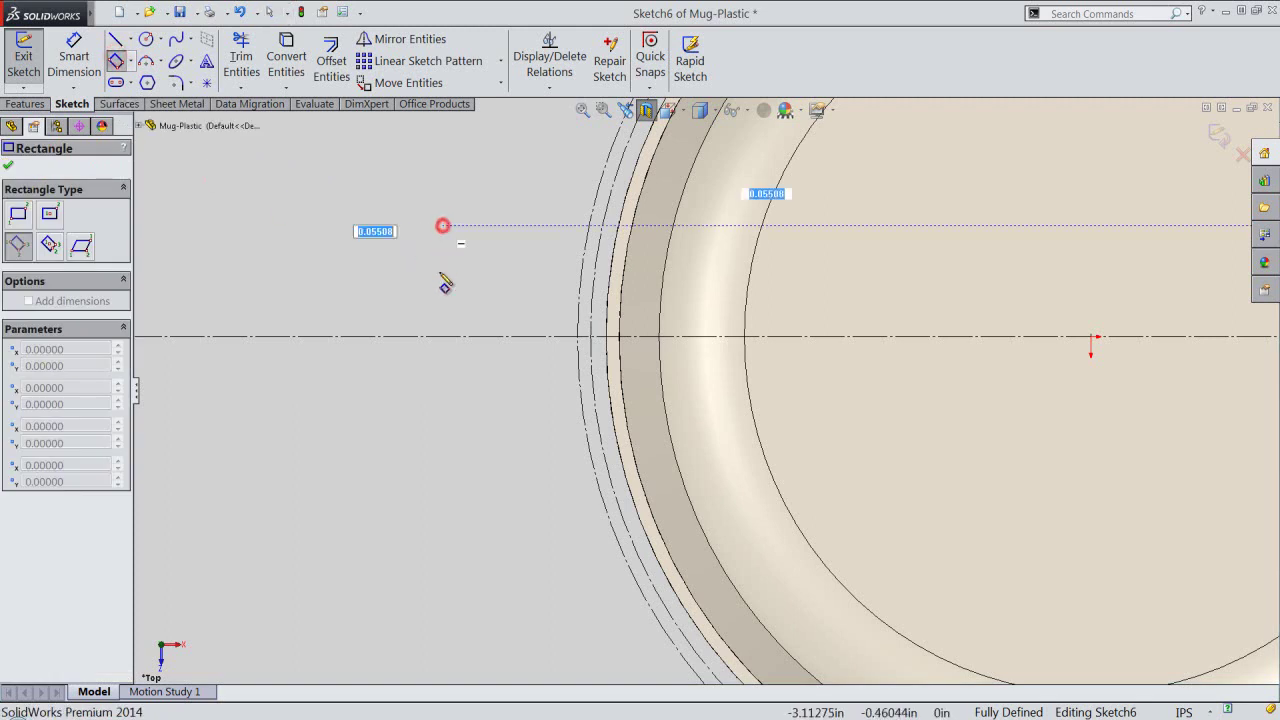
pyautogui.click(443, 428)
pyautogui.write('.875')
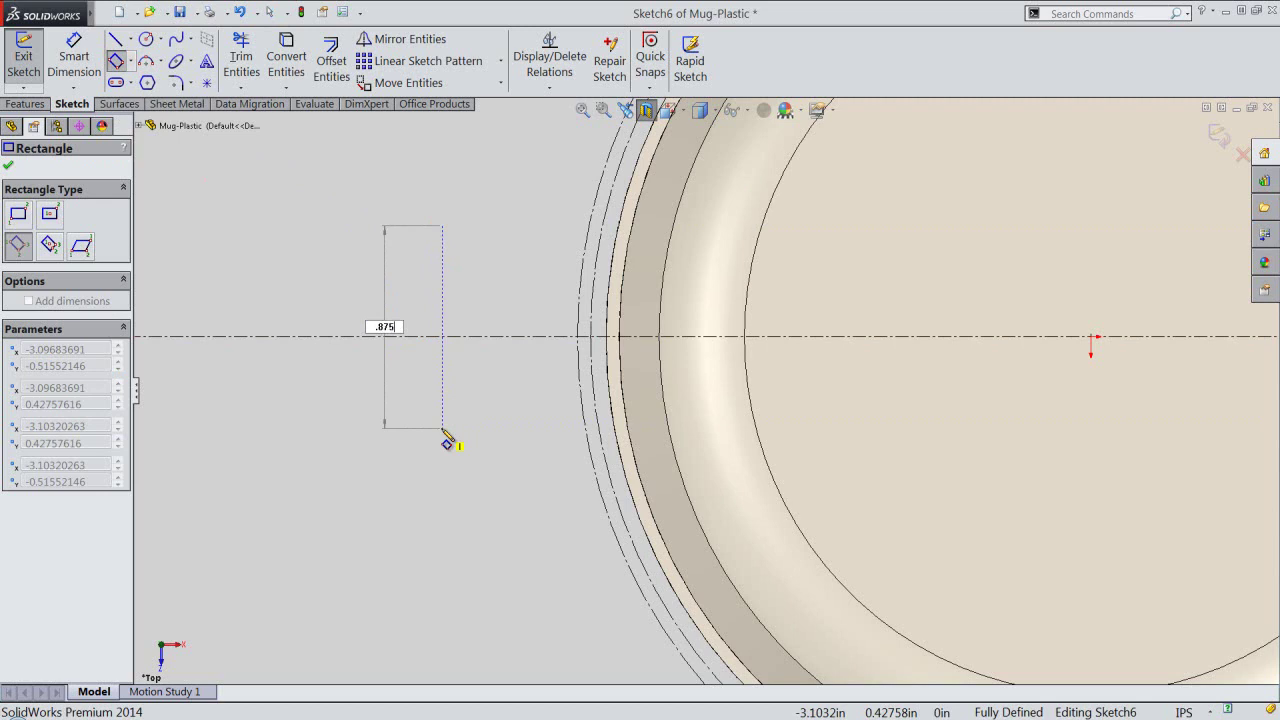
pyautogui.click(447, 441)
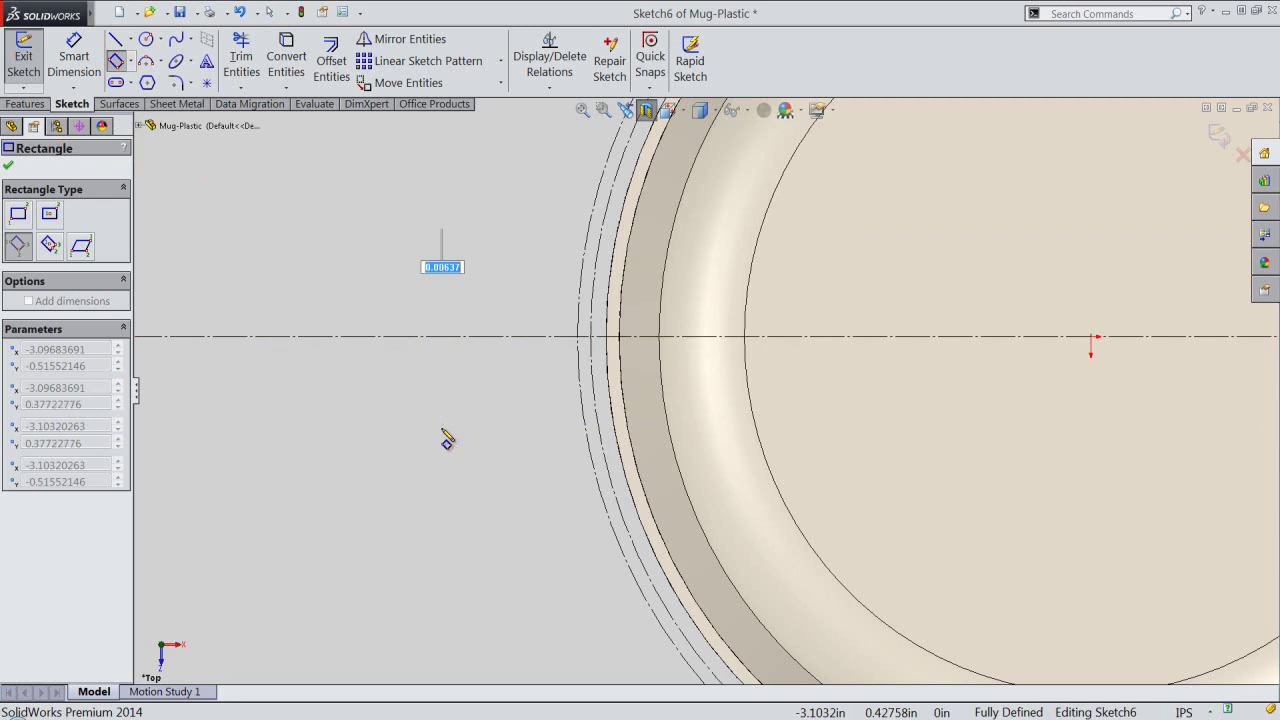
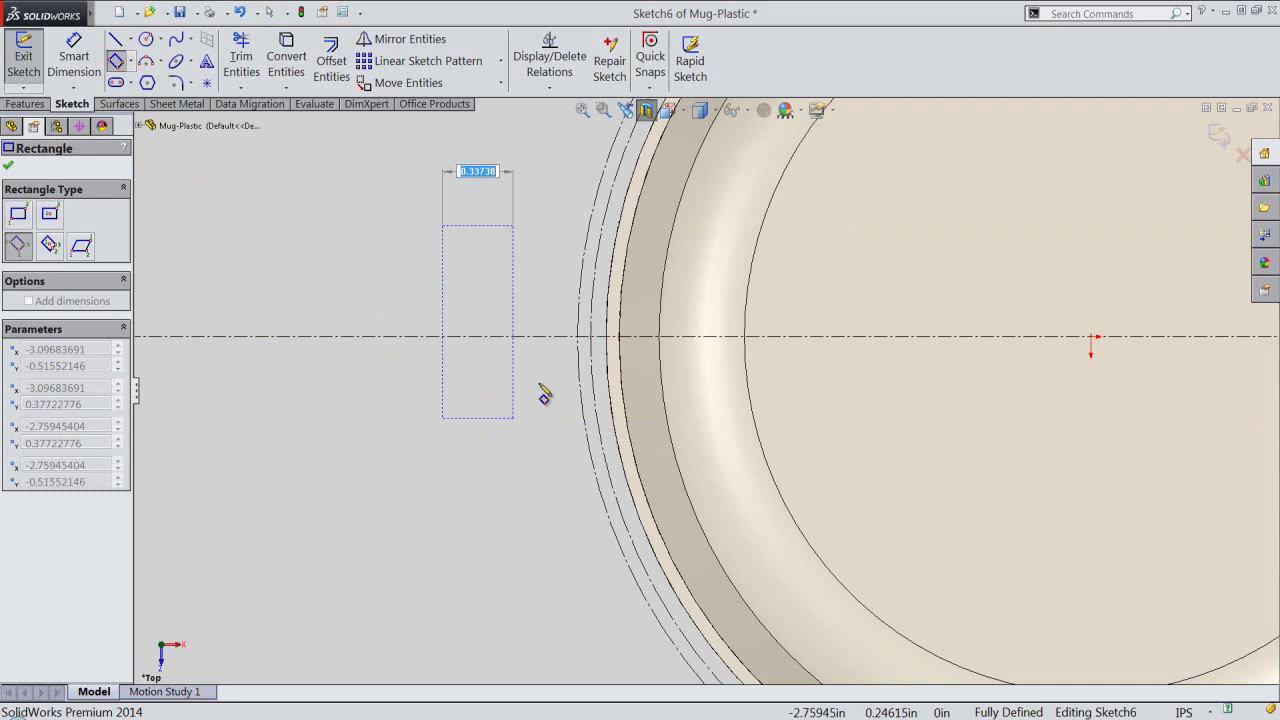
# Finish the corner rectangle beside the mug wall.
pyautogui.click(614, 425)
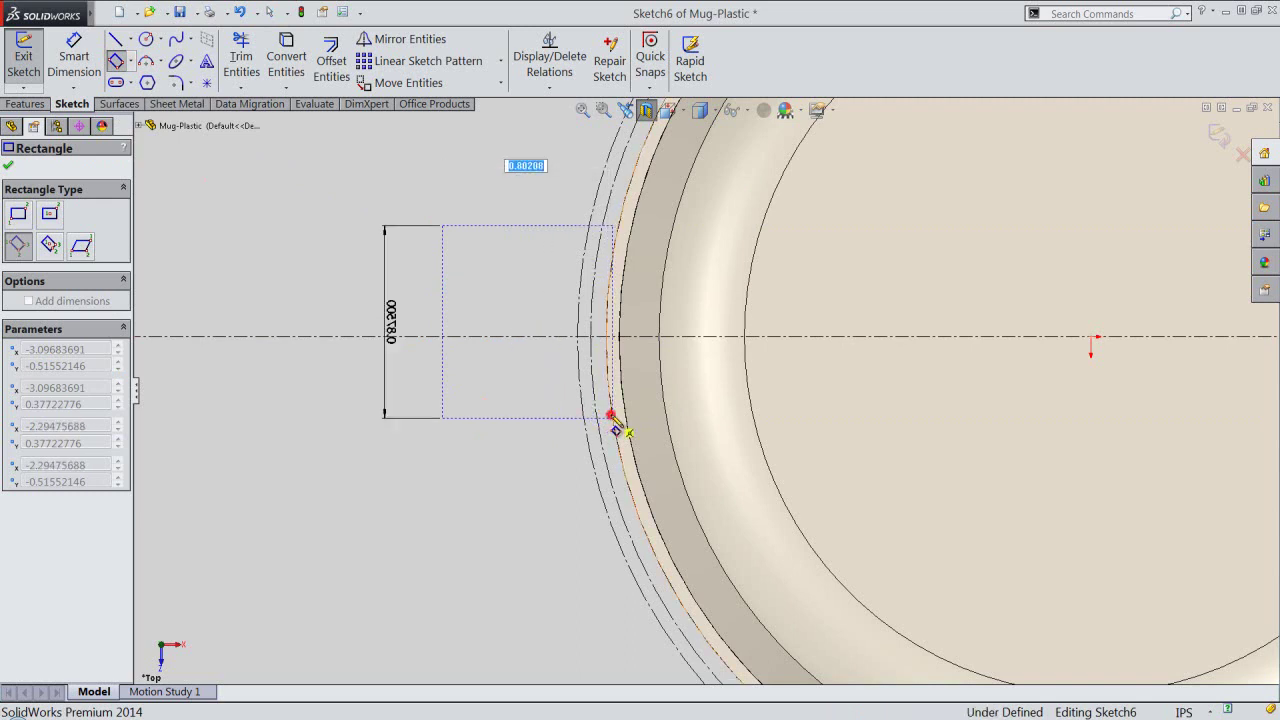
pyautogui.rightClick(267, 249)
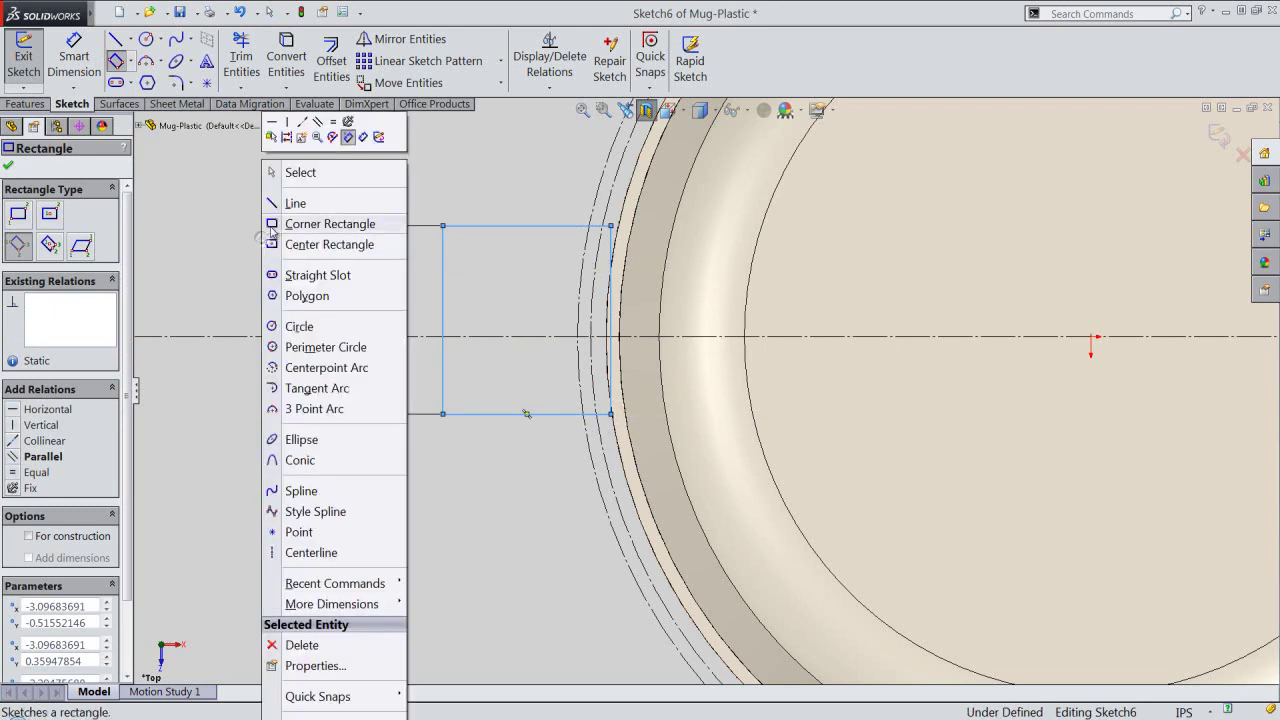
pyautogui.click(290, 175)
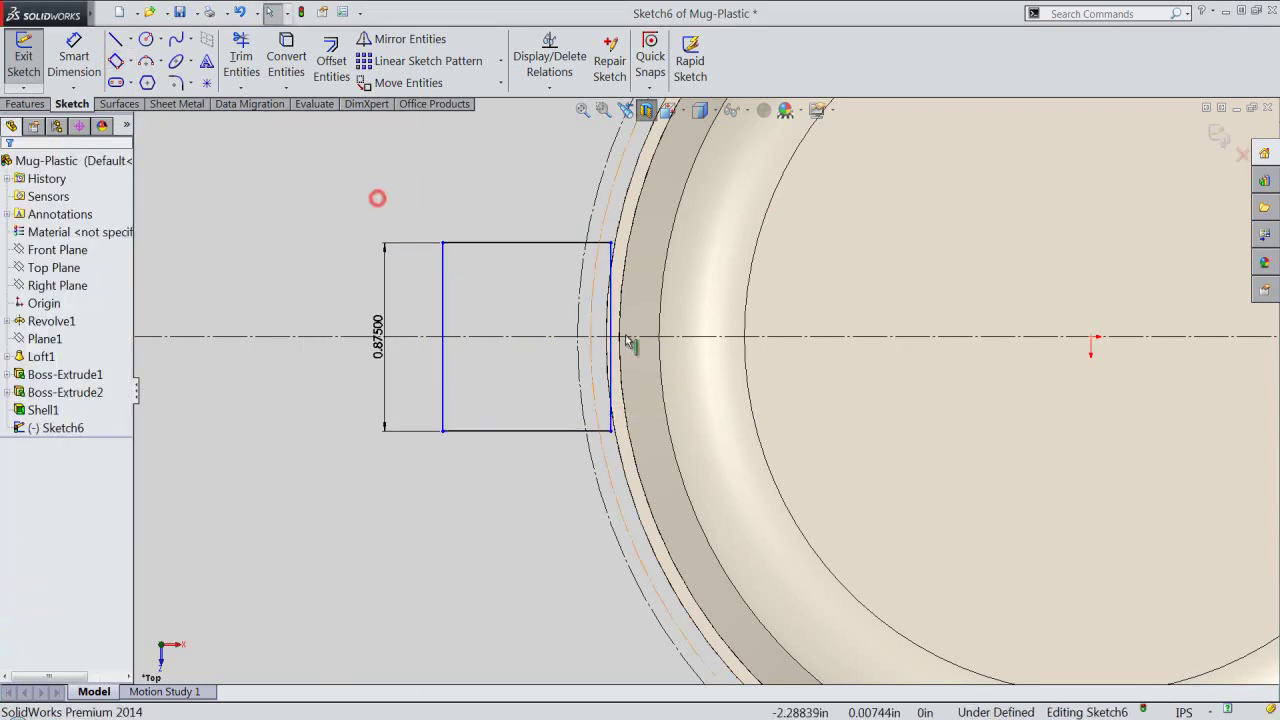
# Widen the rectangle and make its top-right corner coincident with the mug's outer arc.
pyautogui.scroll(-2, 632, 305)
pyautogui.scroll(-2, 620, 312)
pyautogui.moveTo(610, 330); pyautogui.dragTo(682, 320)
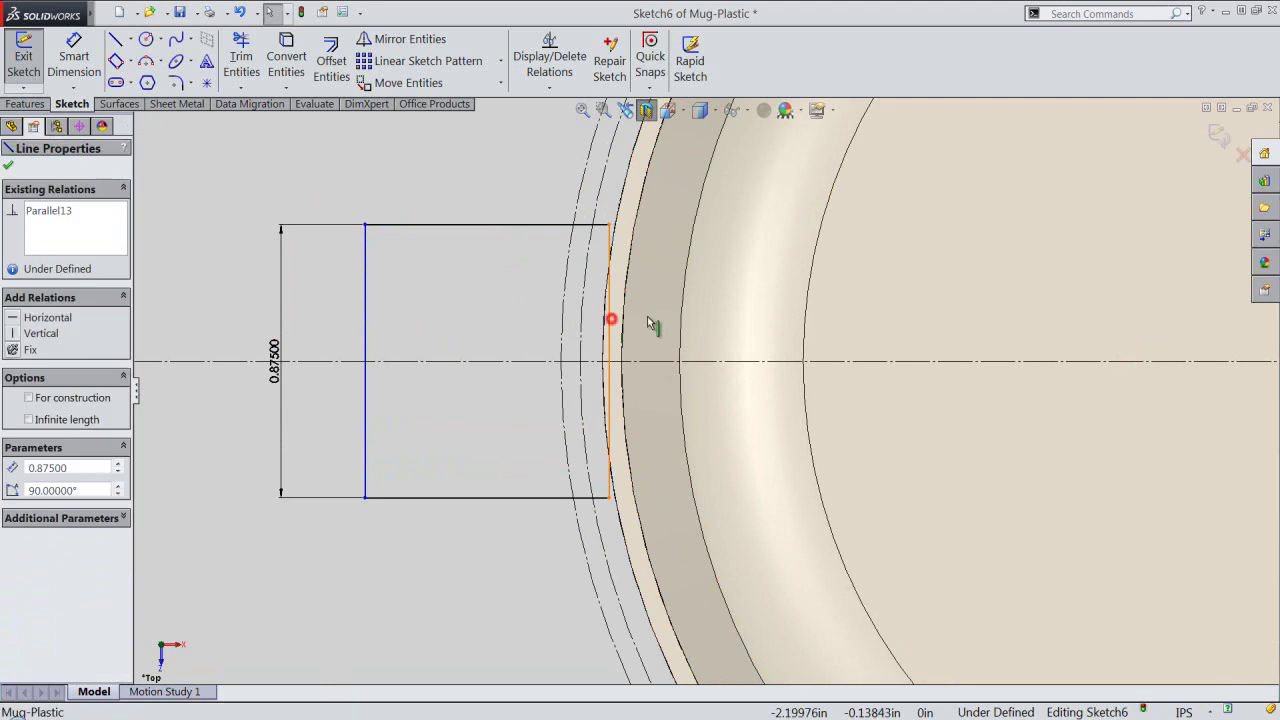
pyautogui.click(508, 186)
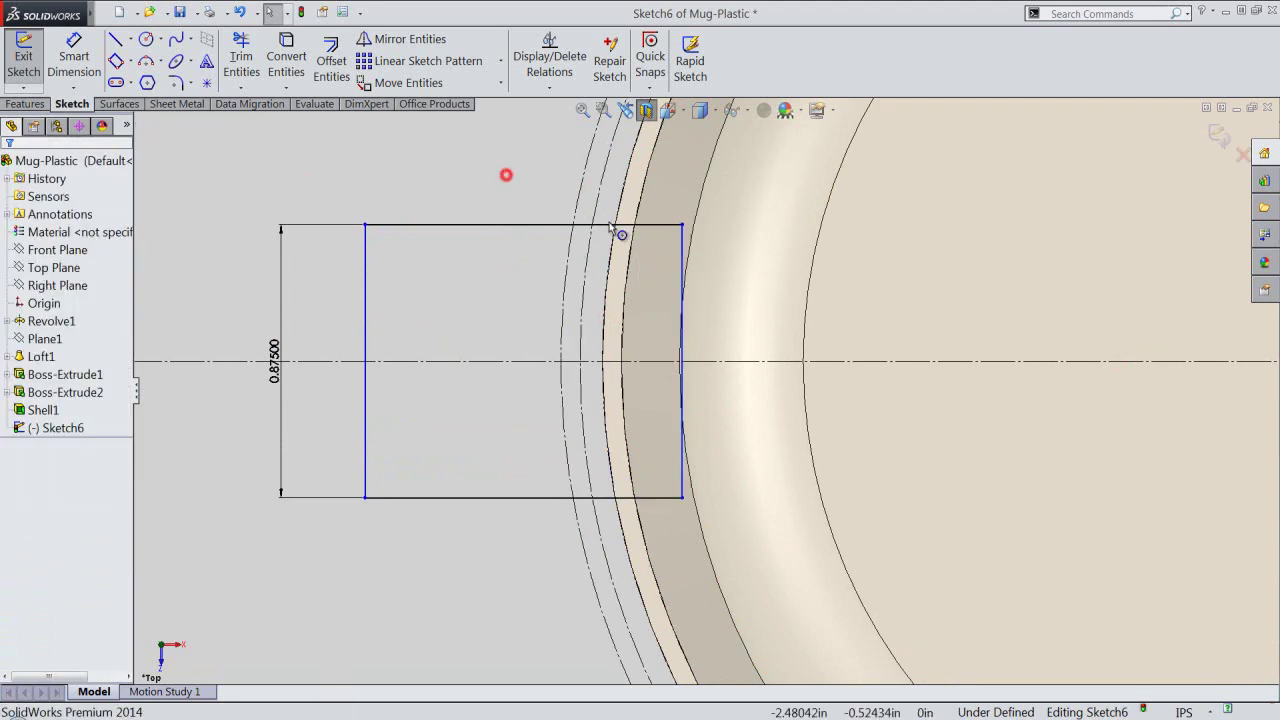
pyautogui.click(684, 226)
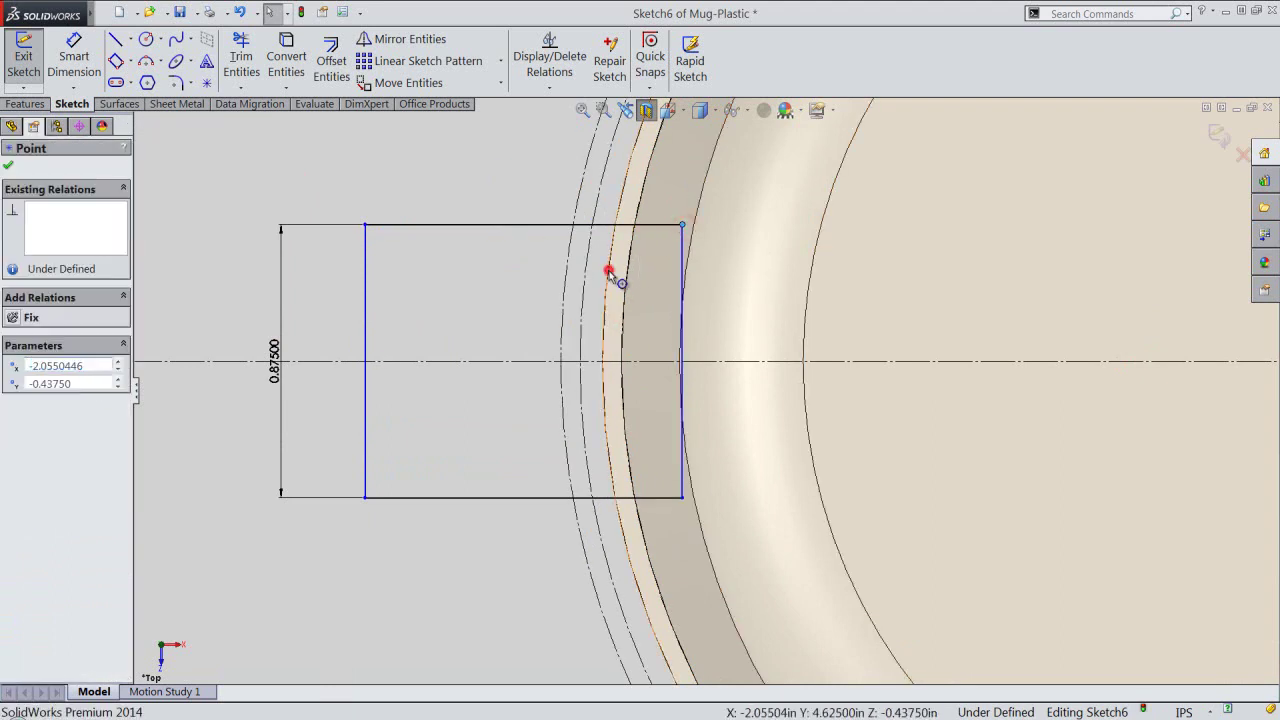
pyautogui.keyDown('ctrl'); pyautogui.click(607, 273); pyautogui.keyUp('ctrl')
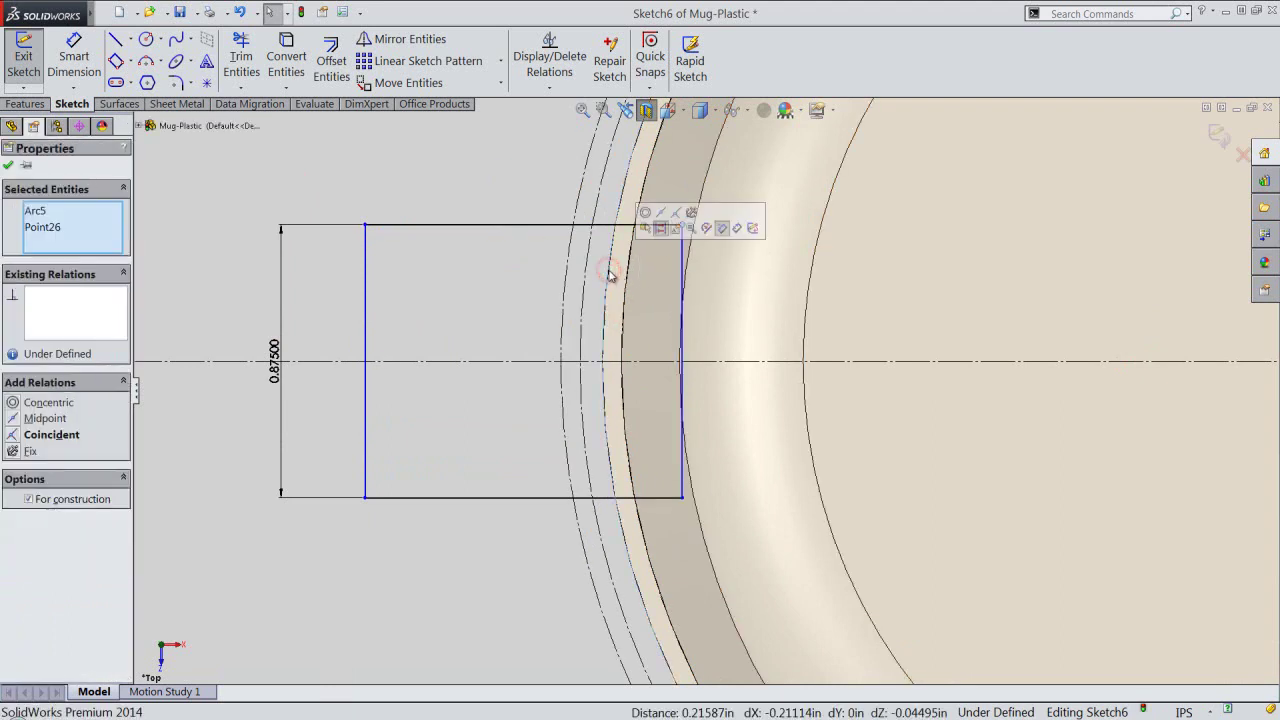
pyautogui.click(677, 215)
pyautogui.click(508, 560)
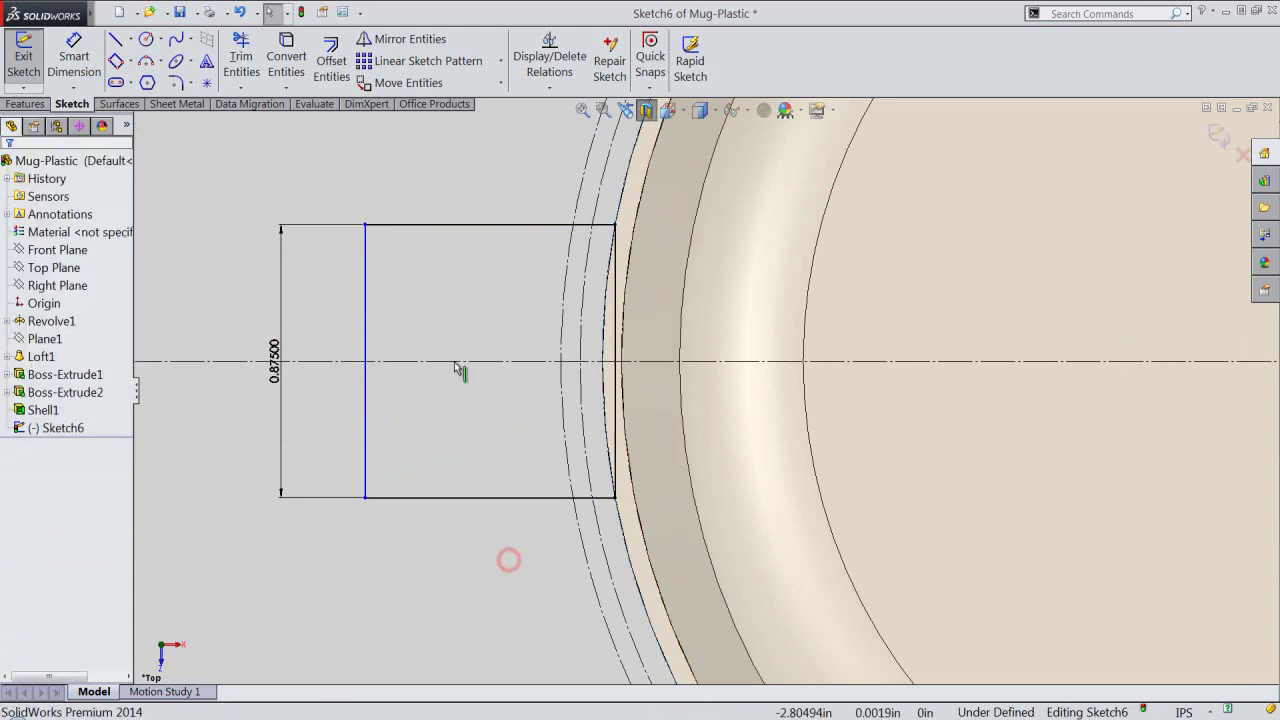
# Dimension the rectangle's top edge to a width of 0.8646.
pyautogui.rightClick(454, 362)
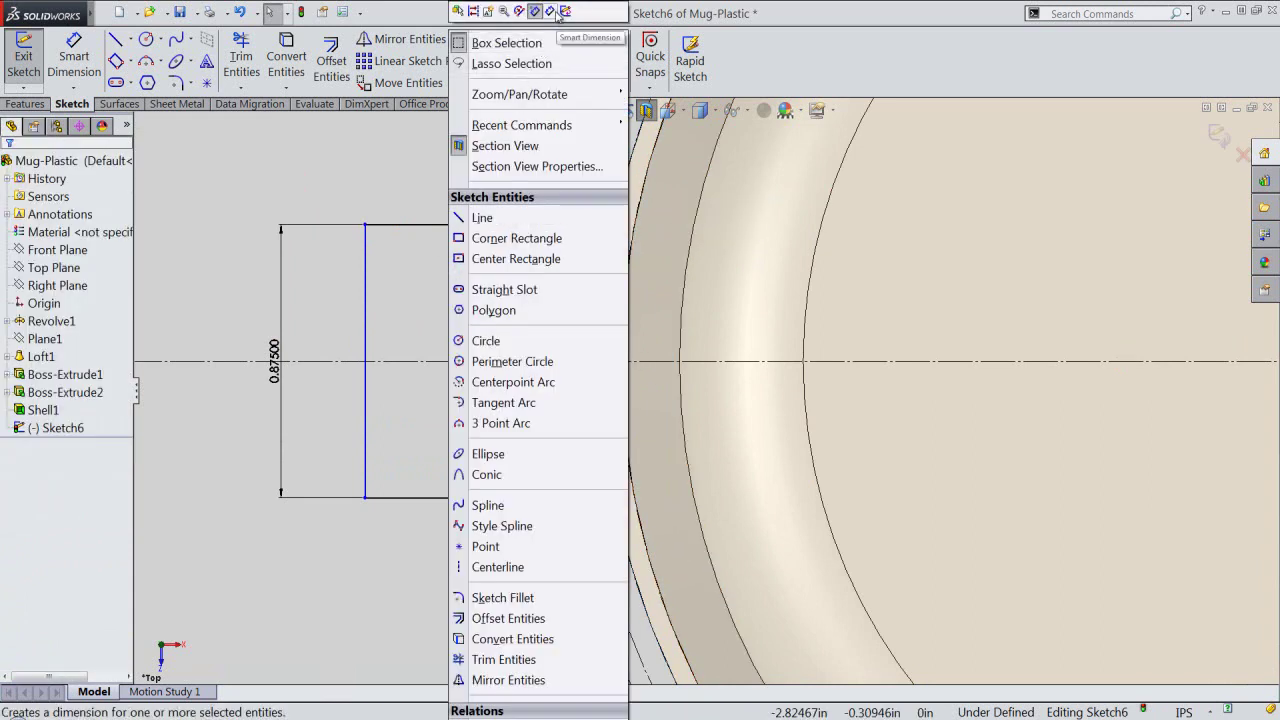
pyautogui.click(557, 12)
pyautogui.click(503, 224)
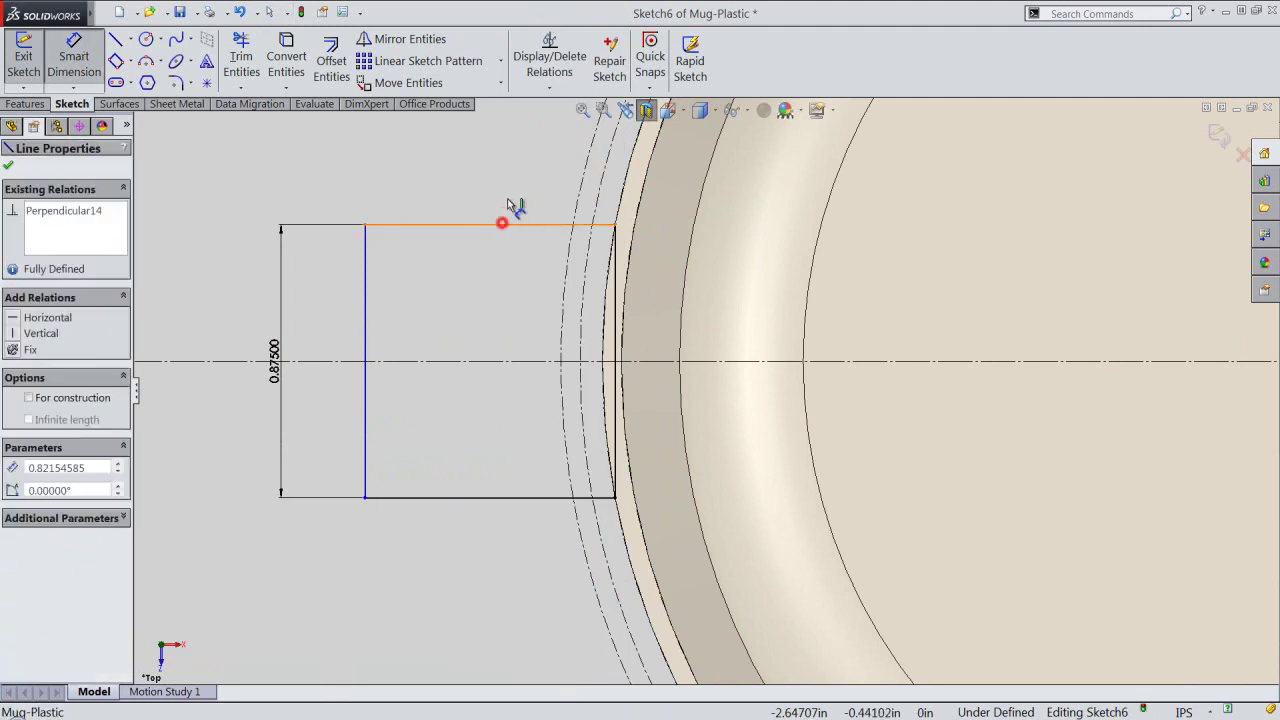
pyautogui.click(519, 190)
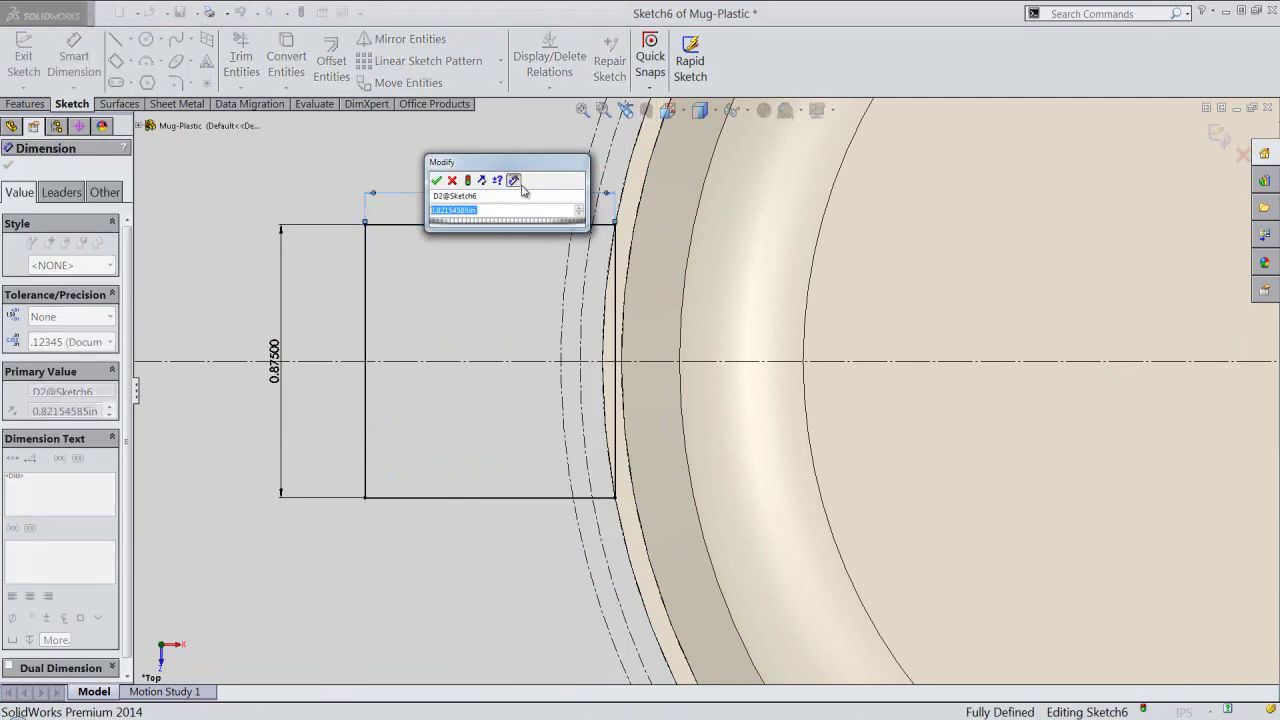
pyautogui.write('.8646')
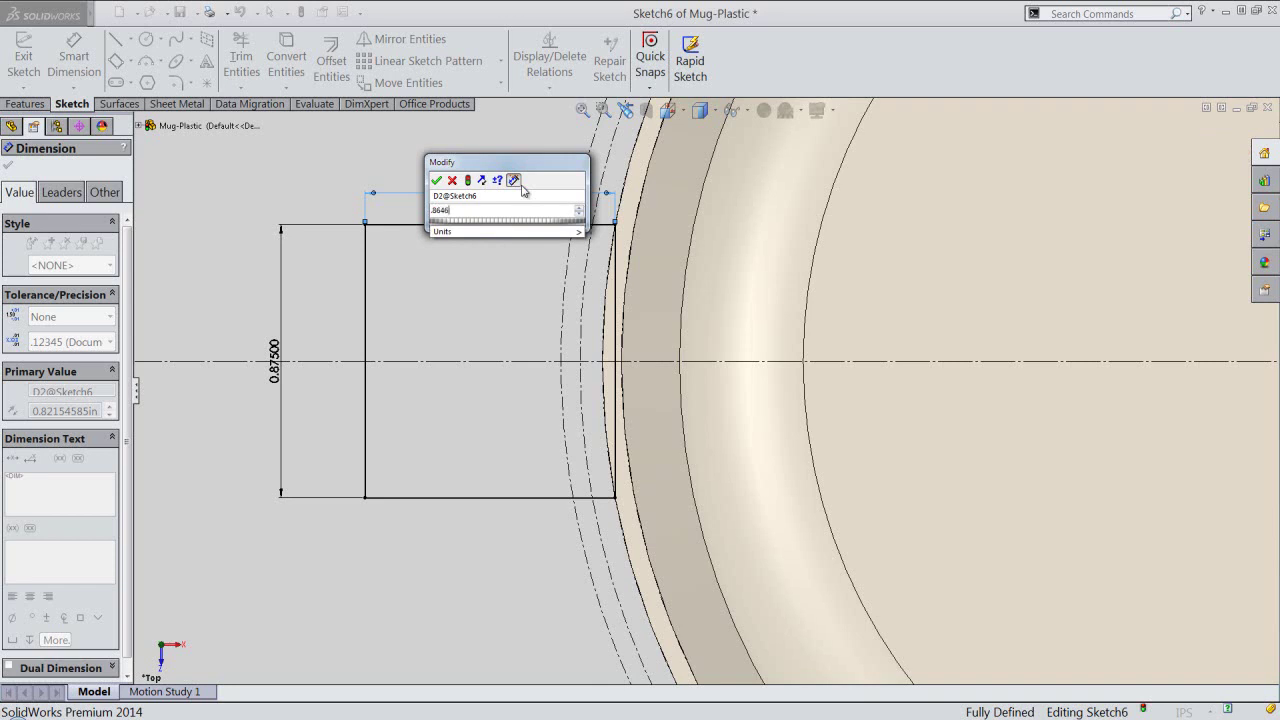
pyautogui.press('Return')
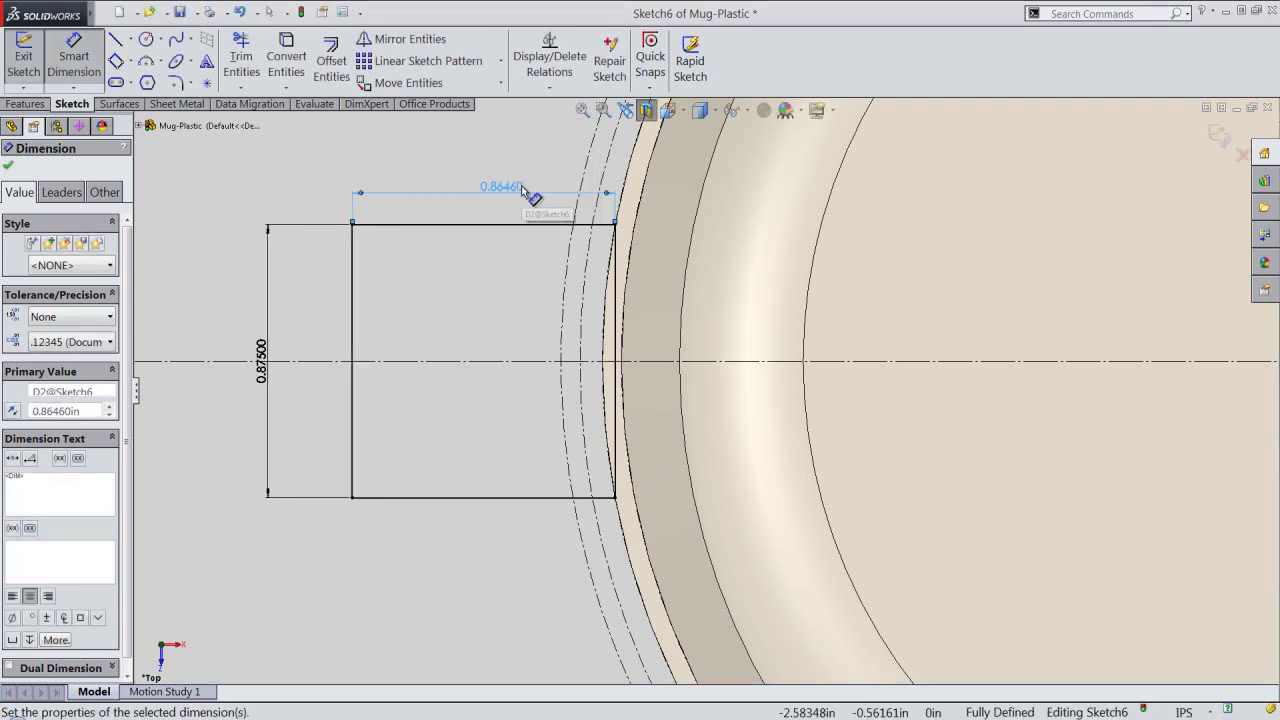
pyautogui.click(523, 290)
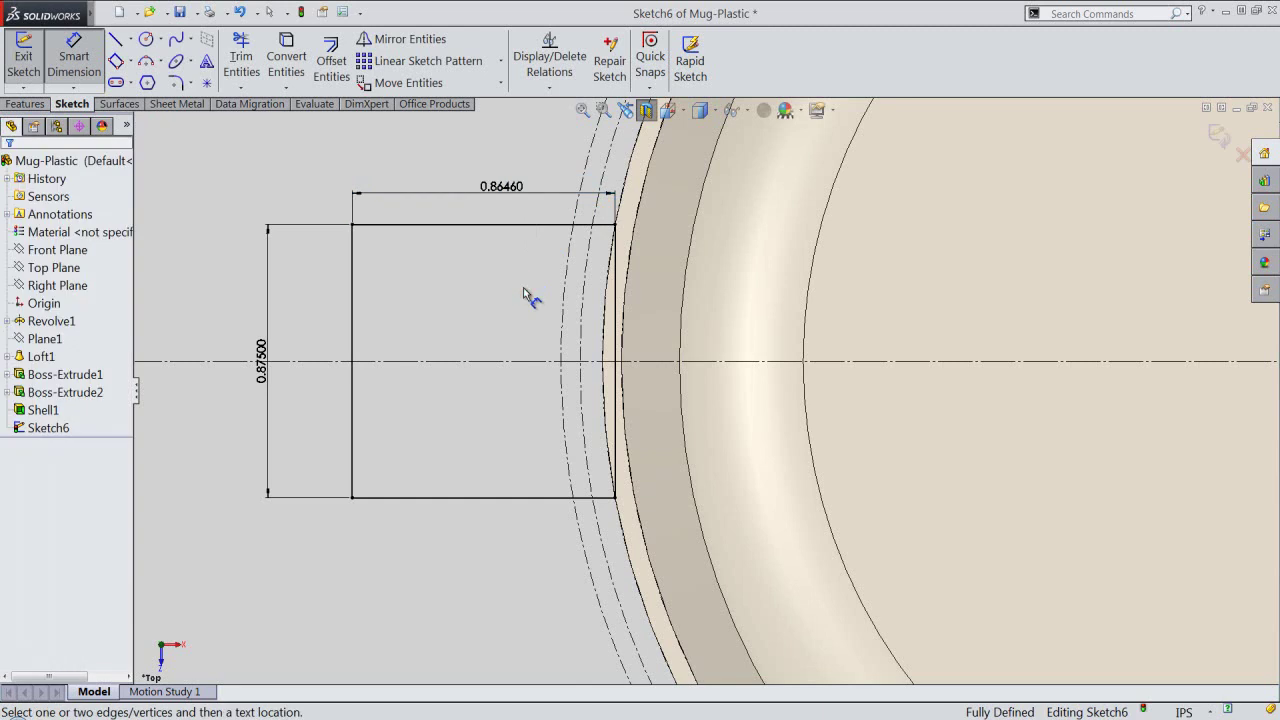
pyautogui.rightClick(523, 293)
pyautogui.click(551, 227)
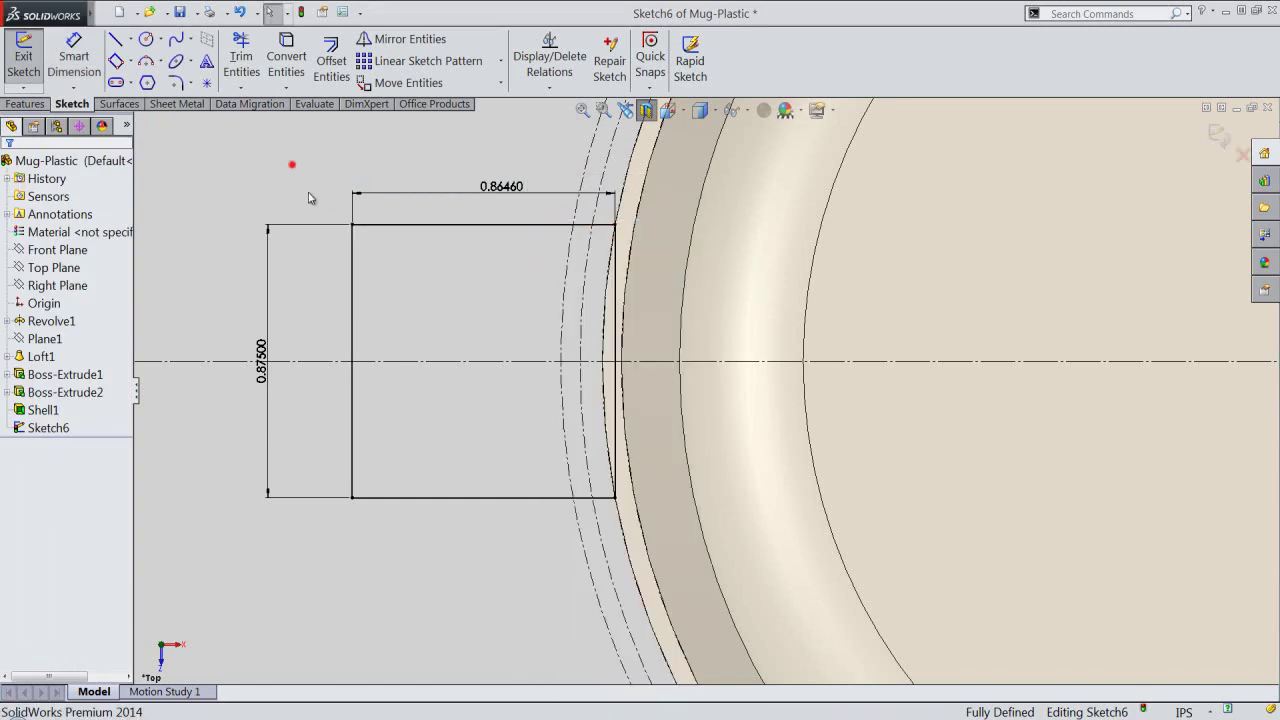
# Convert the rectangle's lines to construction geometry.
pyautogui.moveTo(291, 164); pyautogui.dragTo(646, 544)
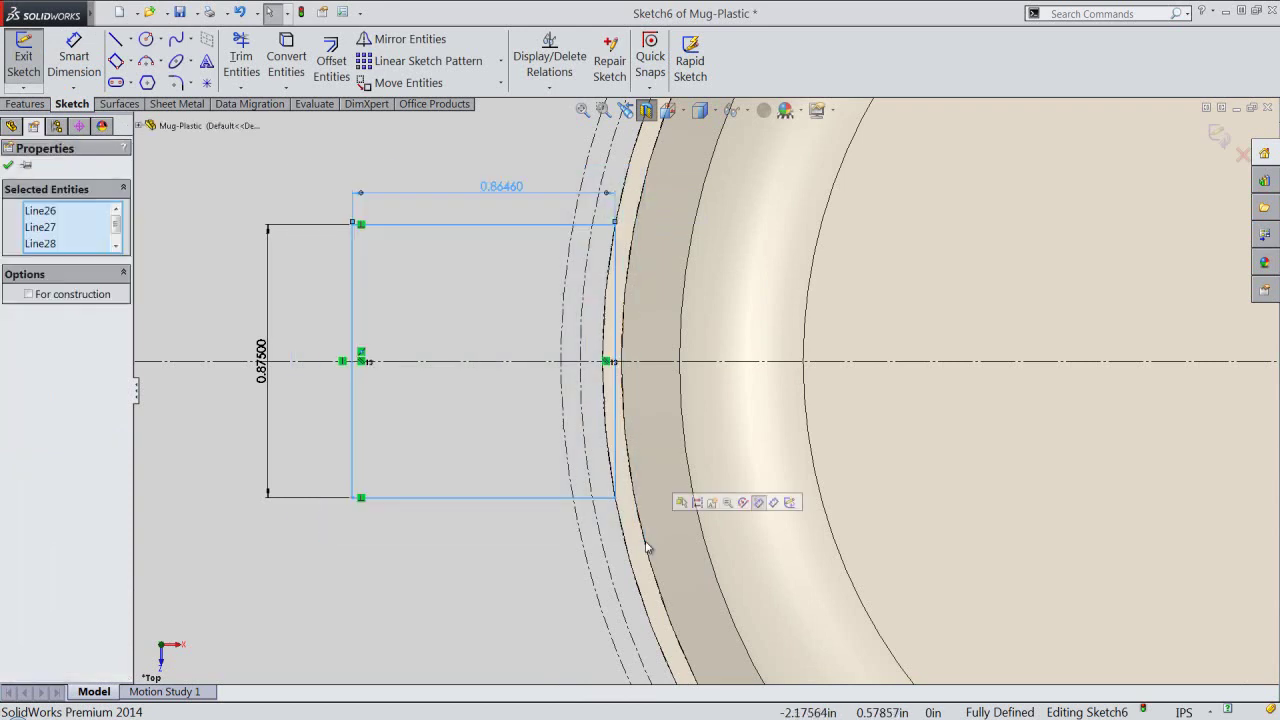
pyautogui.click(697, 503)
pyautogui.click(489, 565)
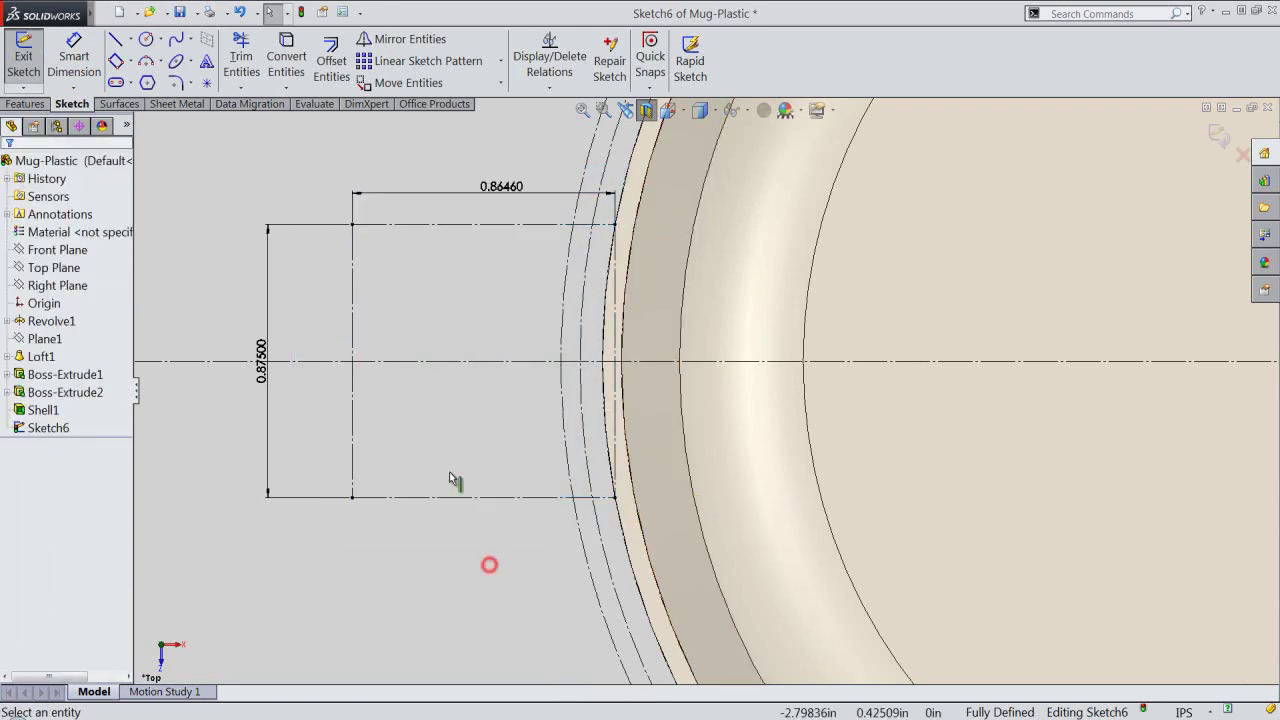
# Draw a 3-point arc of radius 0.4625 joining the rectangle's left corners.
pyautogui.rightClick(437, 286)
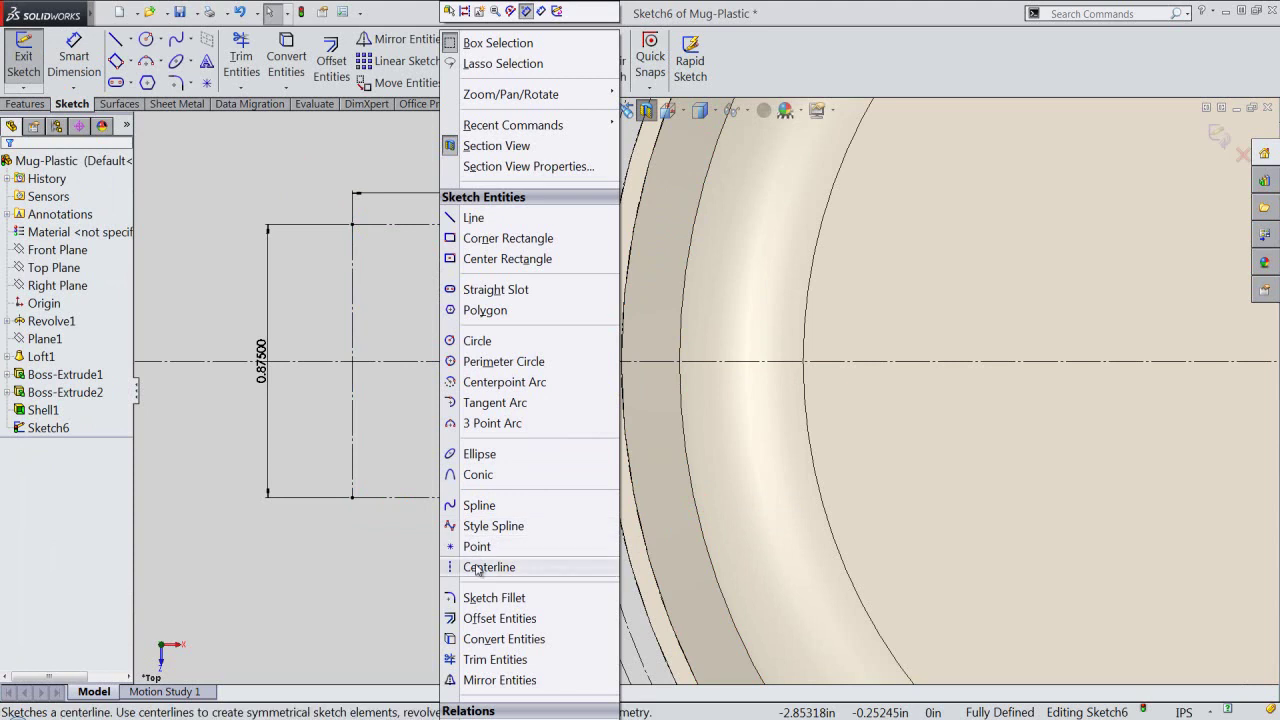
pyautogui.click(488, 423)
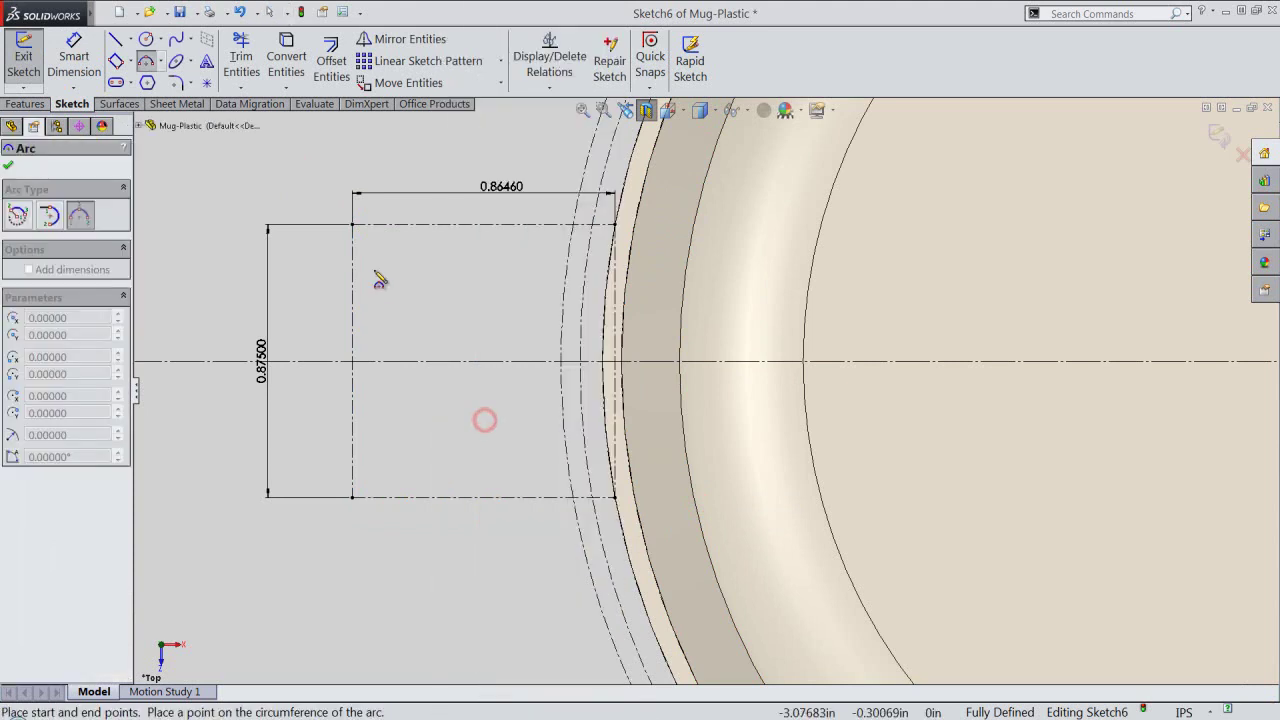
pyautogui.click(352, 224)
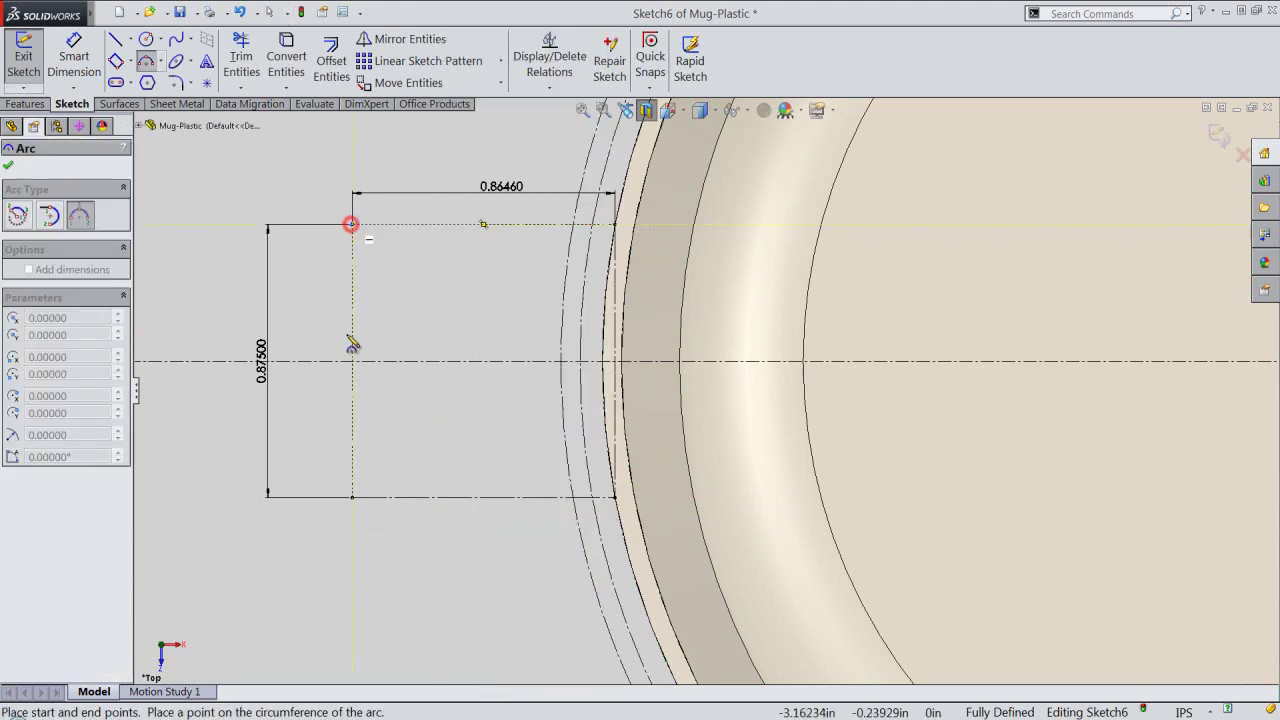
pyautogui.click(352, 496)
pyautogui.write('.4625')
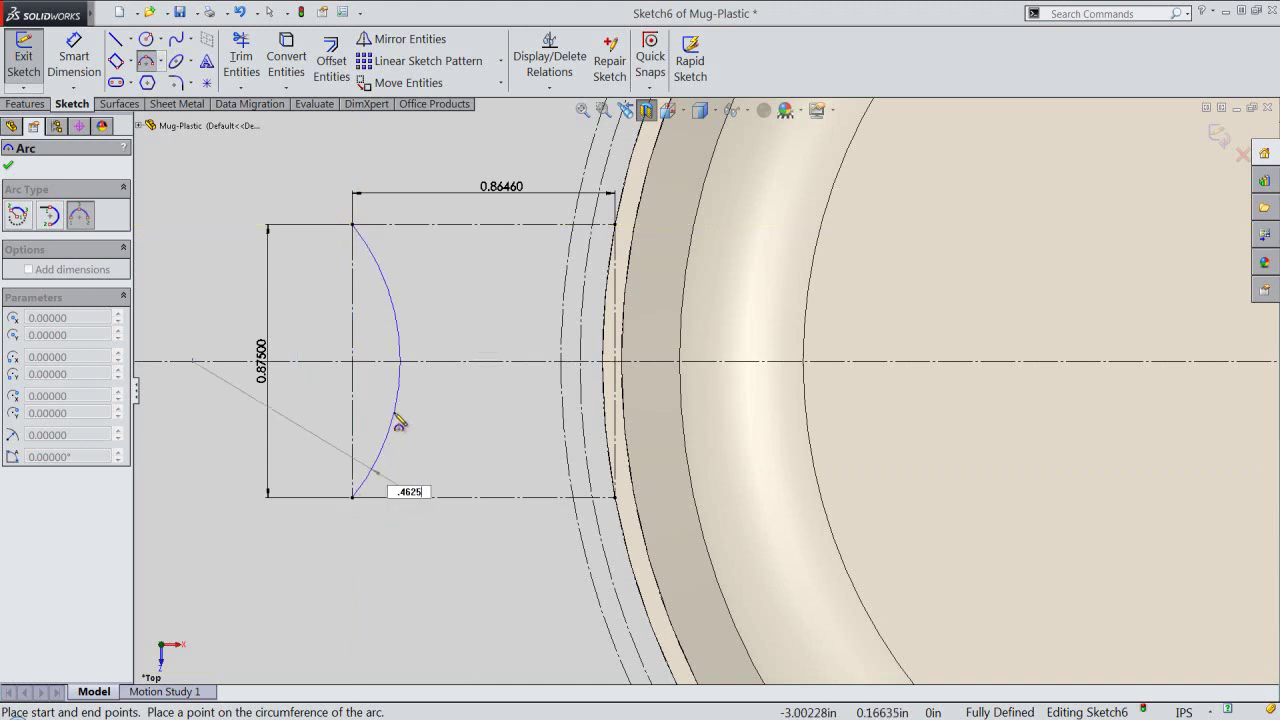
pyautogui.press('Return')
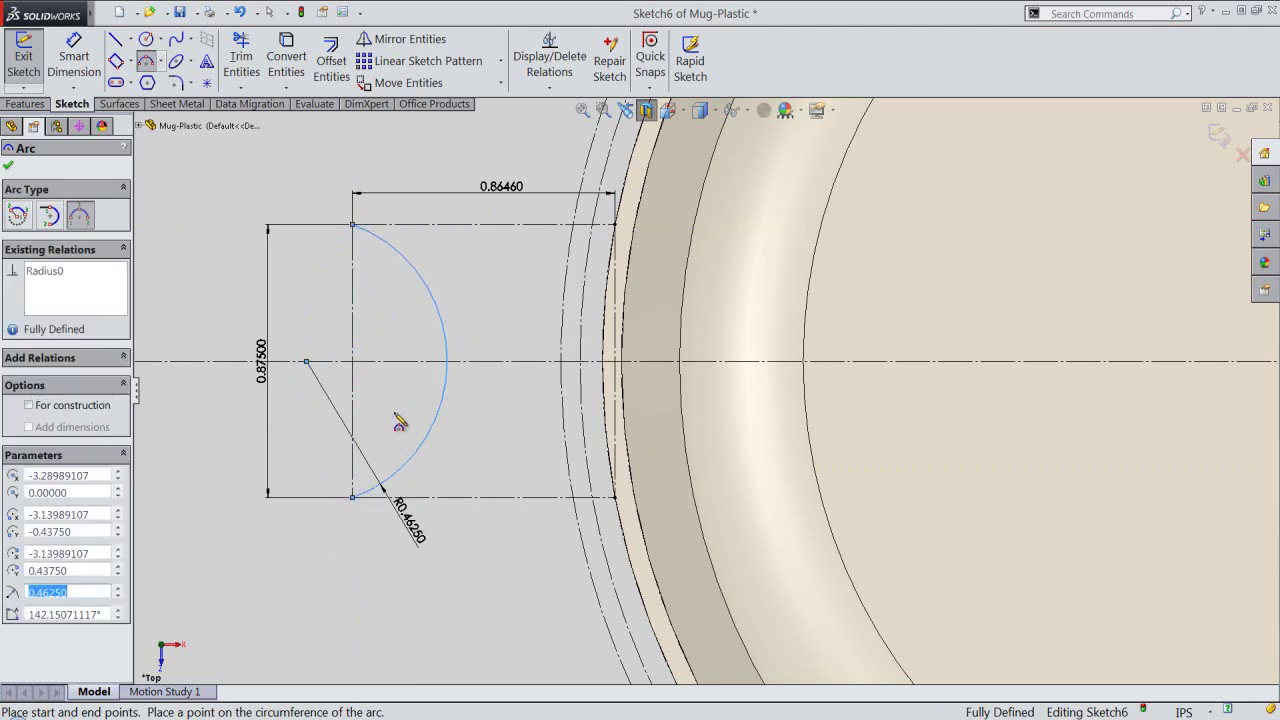
pyautogui.rightClick(491, 300)
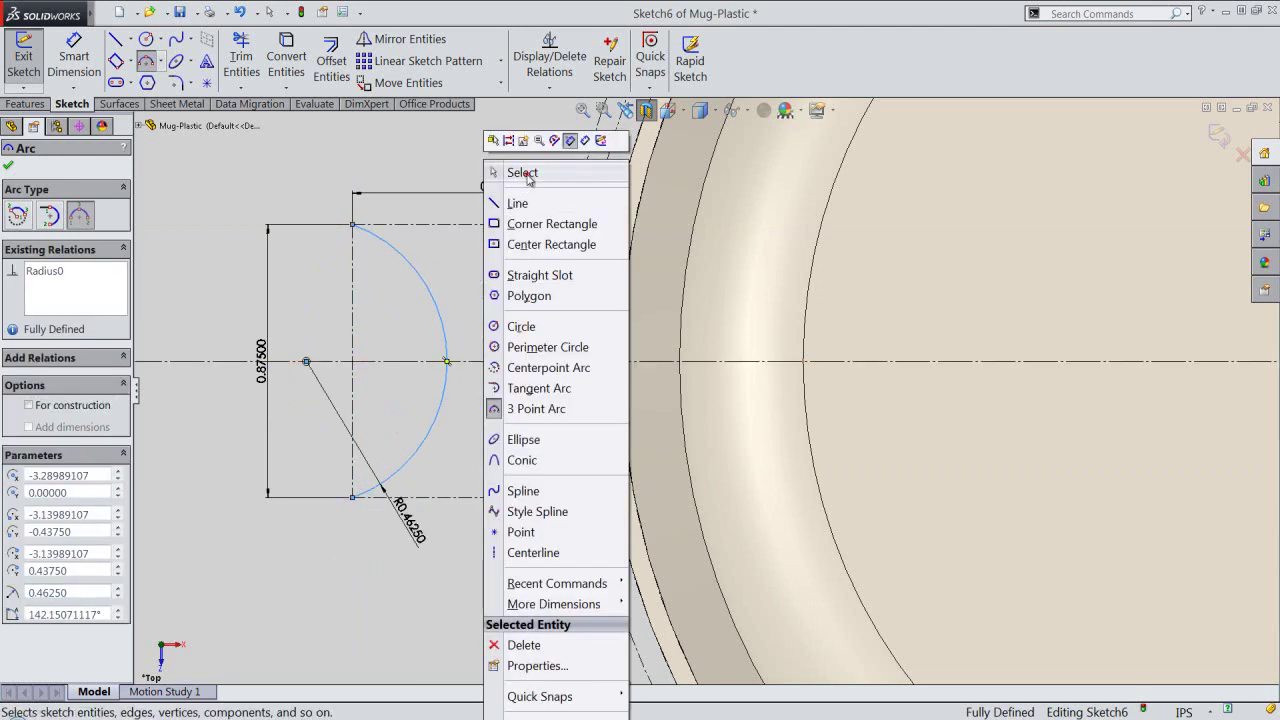
pyautogui.click(524, 173)
pyautogui.click(440, 310)
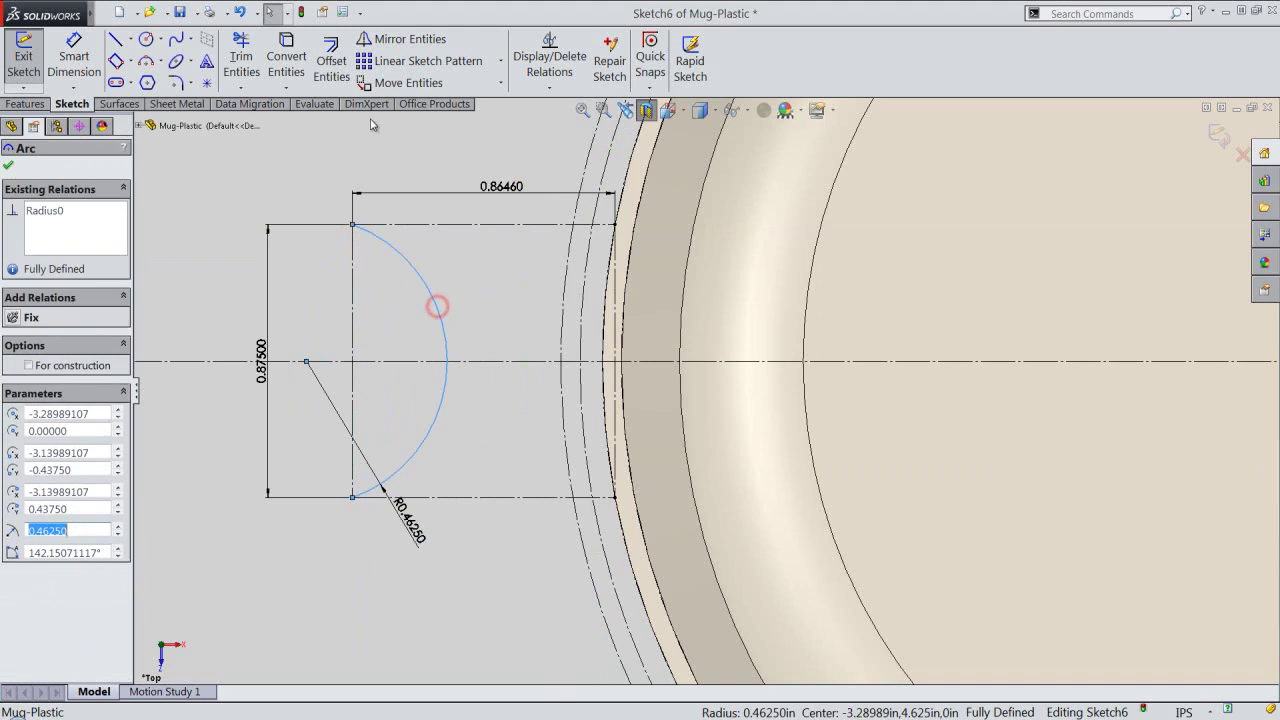
# Offset the arc by 0.0625 and trim the outer arc's top and bottom overhangs.
pyautogui.click(331, 62)
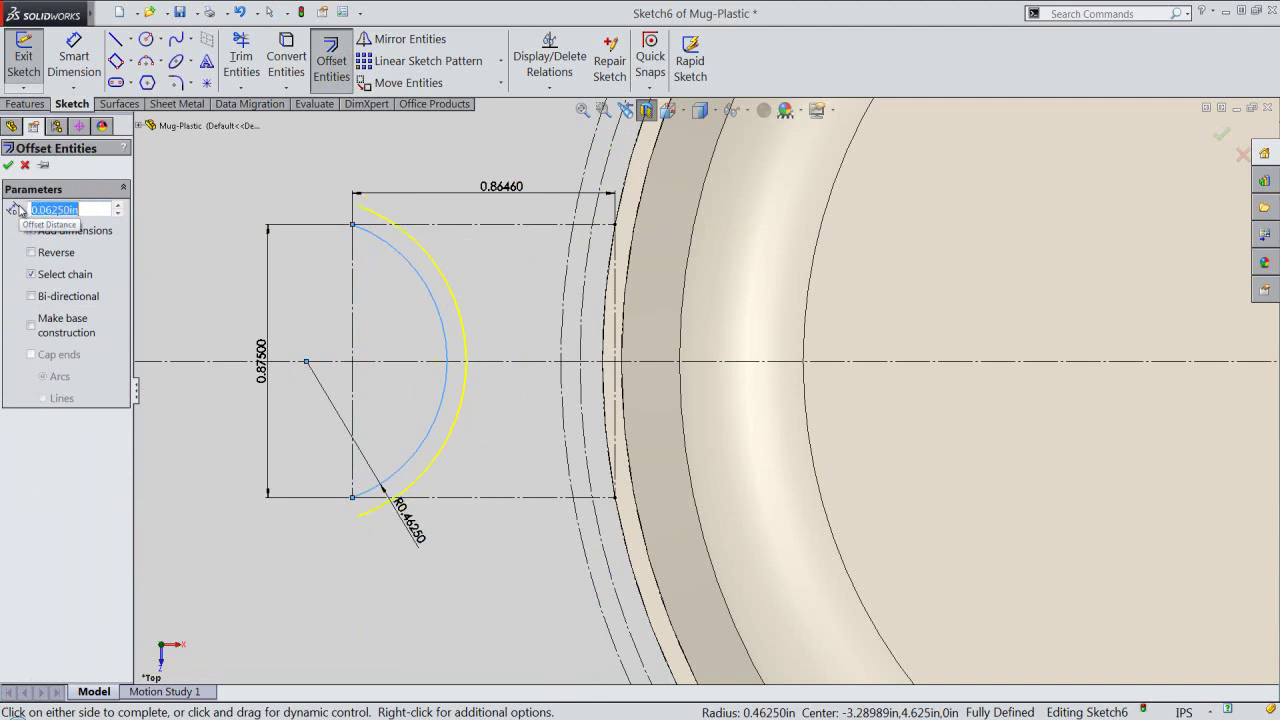
pyautogui.click(10, 166)
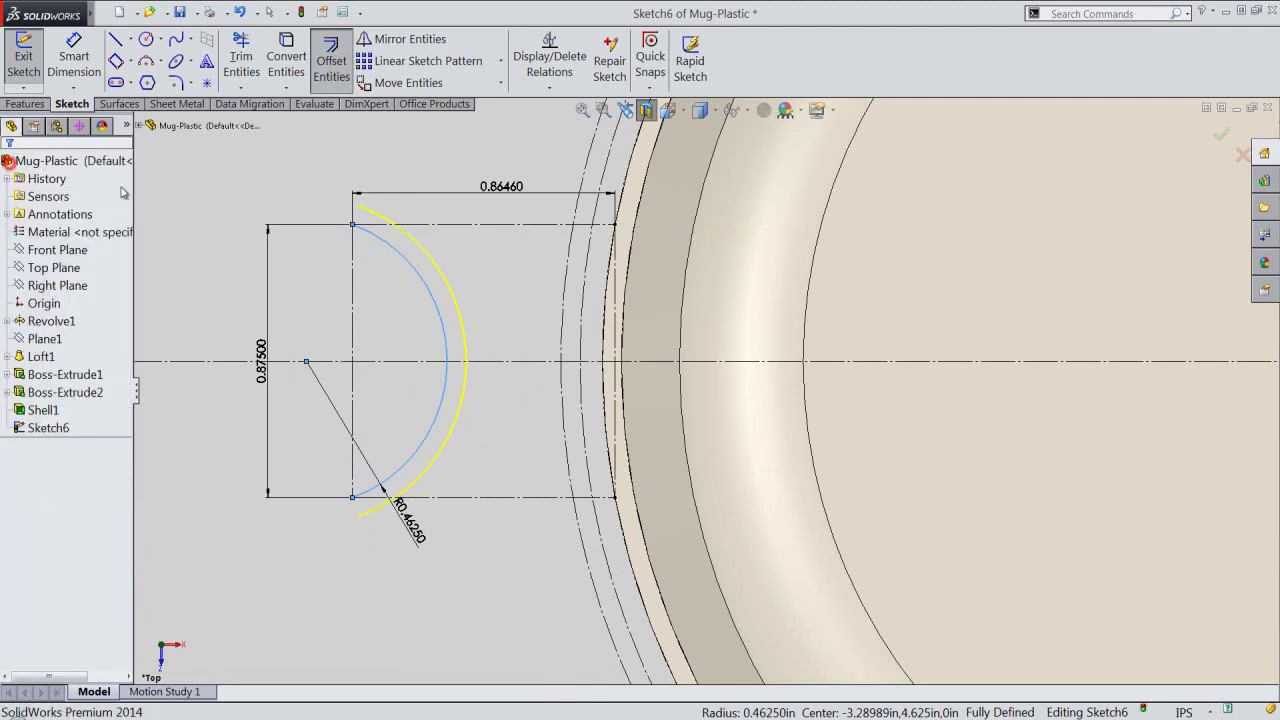
pyautogui.click(249, 60)
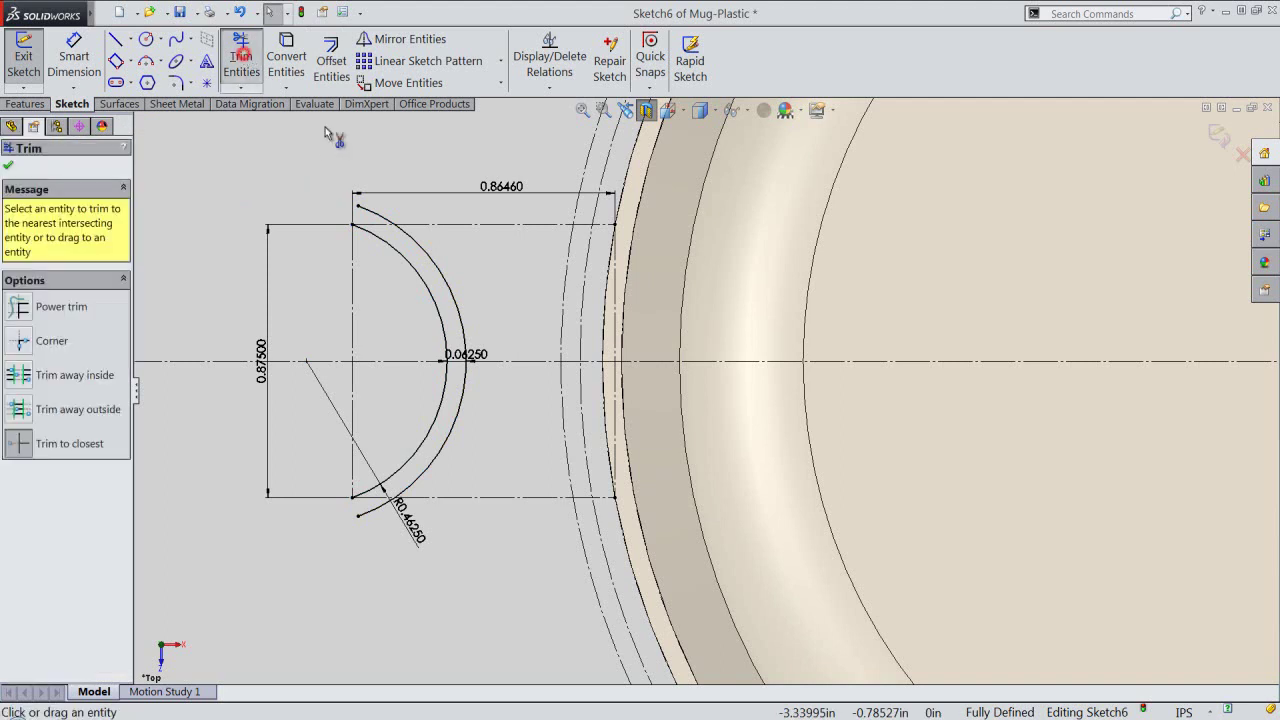
pyautogui.click(367, 209)
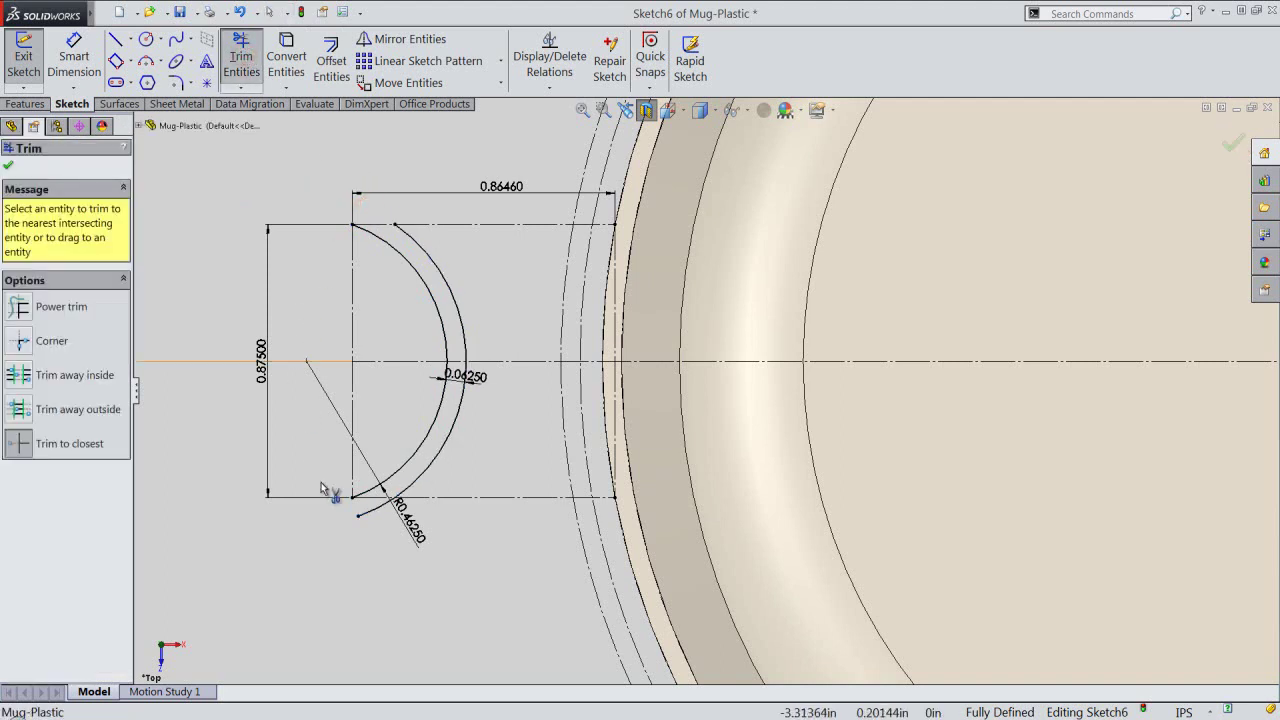
pyautogui.click(367, 513)
pyautogui.rightClick(300, 318)
pyautogui.press('Escape')
# Draw horizontal lines at the arcs' top and bottom ends to close the profile.
pyautogui.press('l')
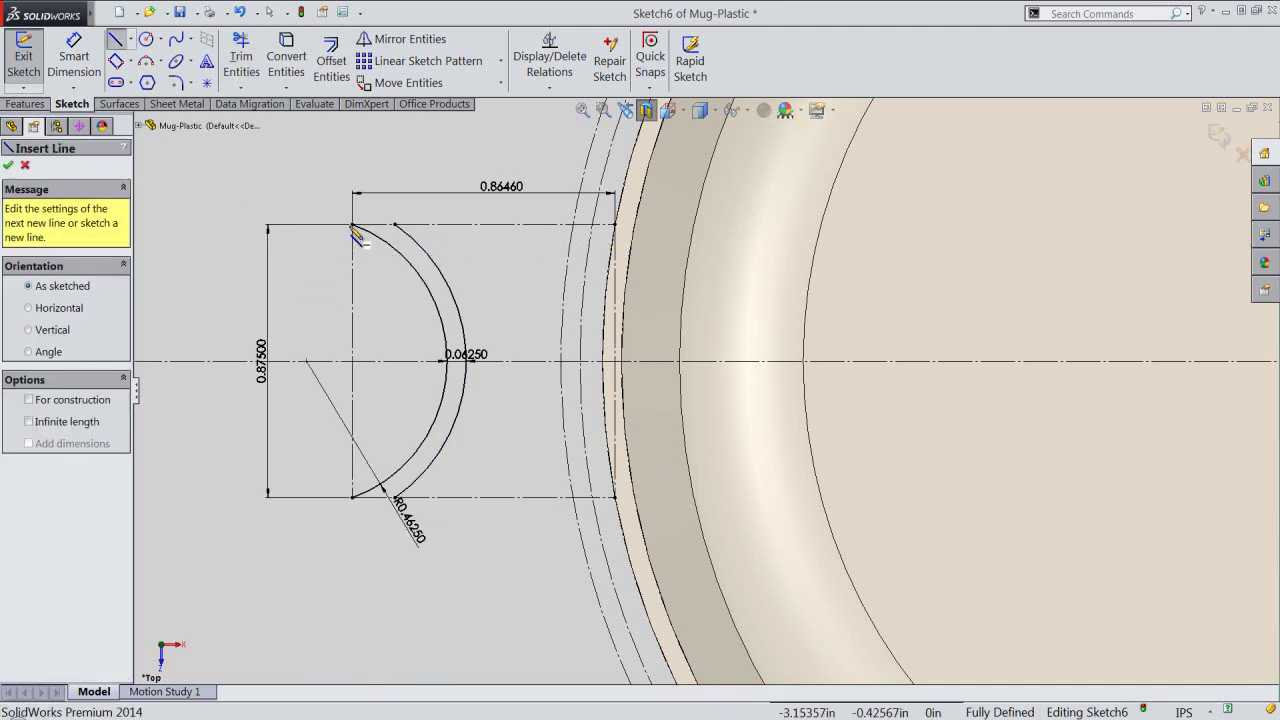
pyautogui.moveTo(352, 224); pyautogui.dragTo(395, 224)
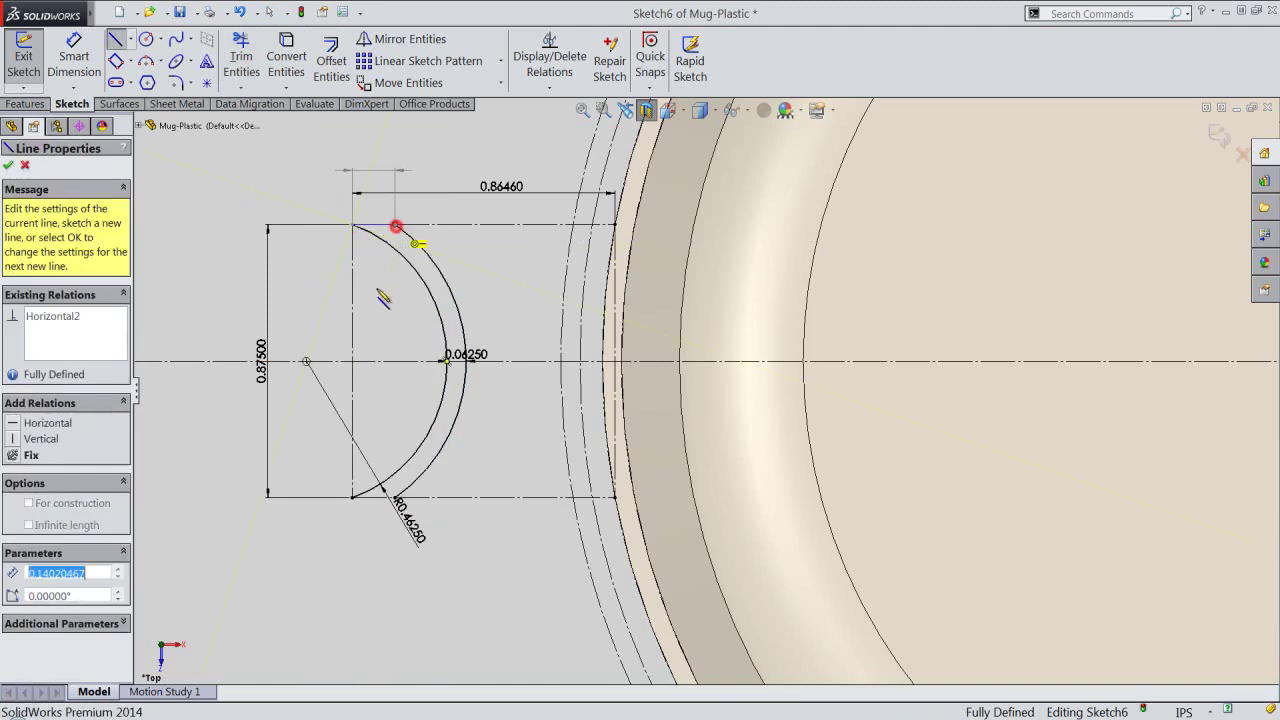
pyautogui.click(353, 497)
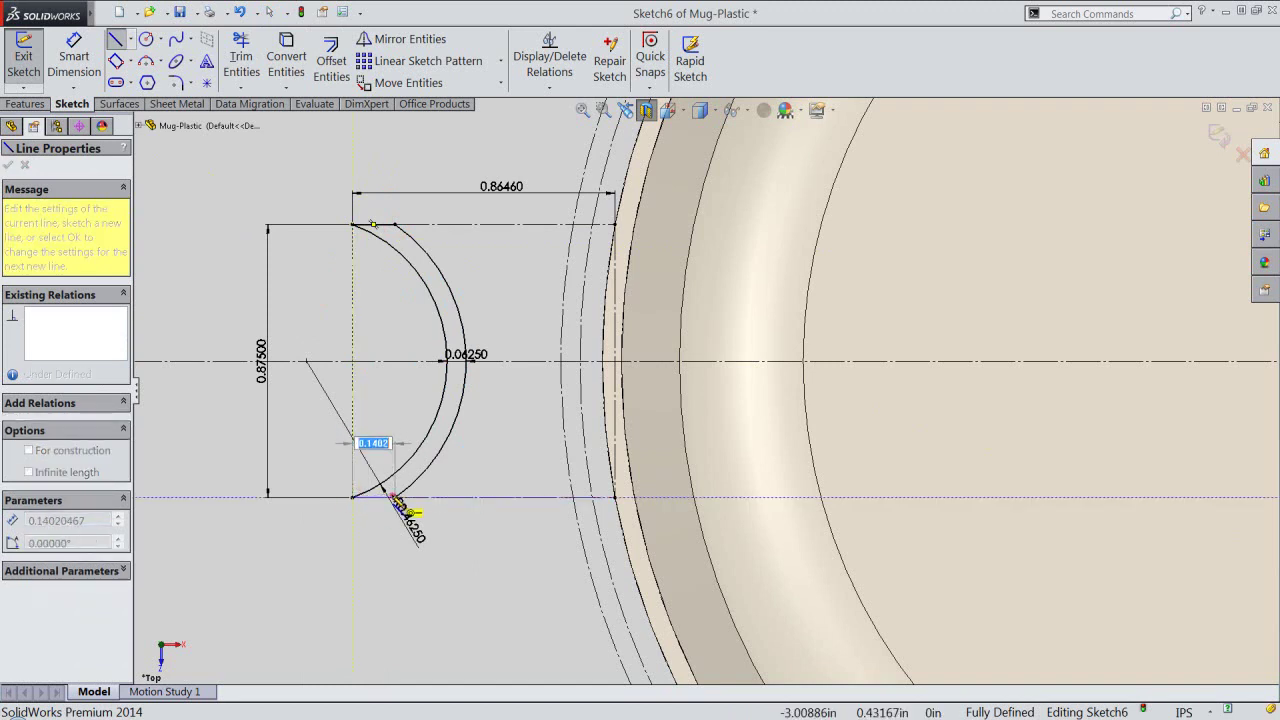
pyautogui.click(395, 497)
pyautogui.rightClick(395, 497)
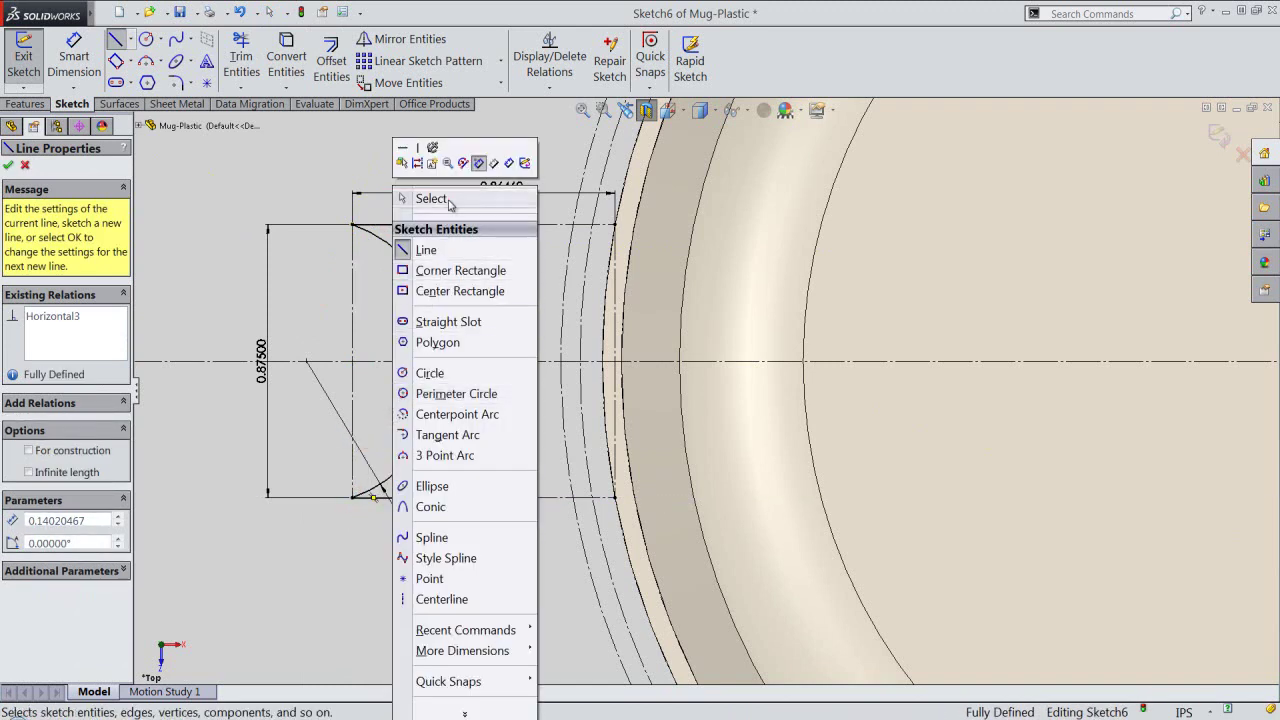
pyautogui.click(449, 201)
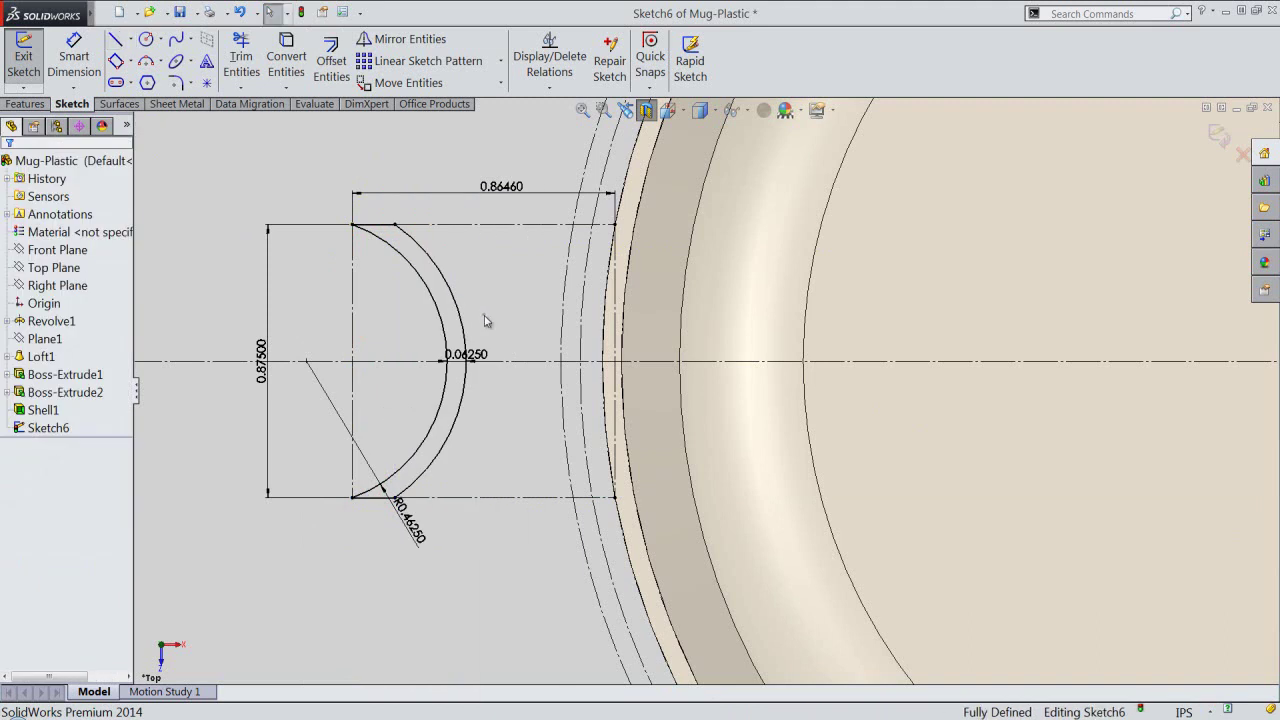
pyautogui.rightClick(486, 320)
# Exit Sketch6 and switch to an isometric view of the mug.
pyautogui.click(603, 13)
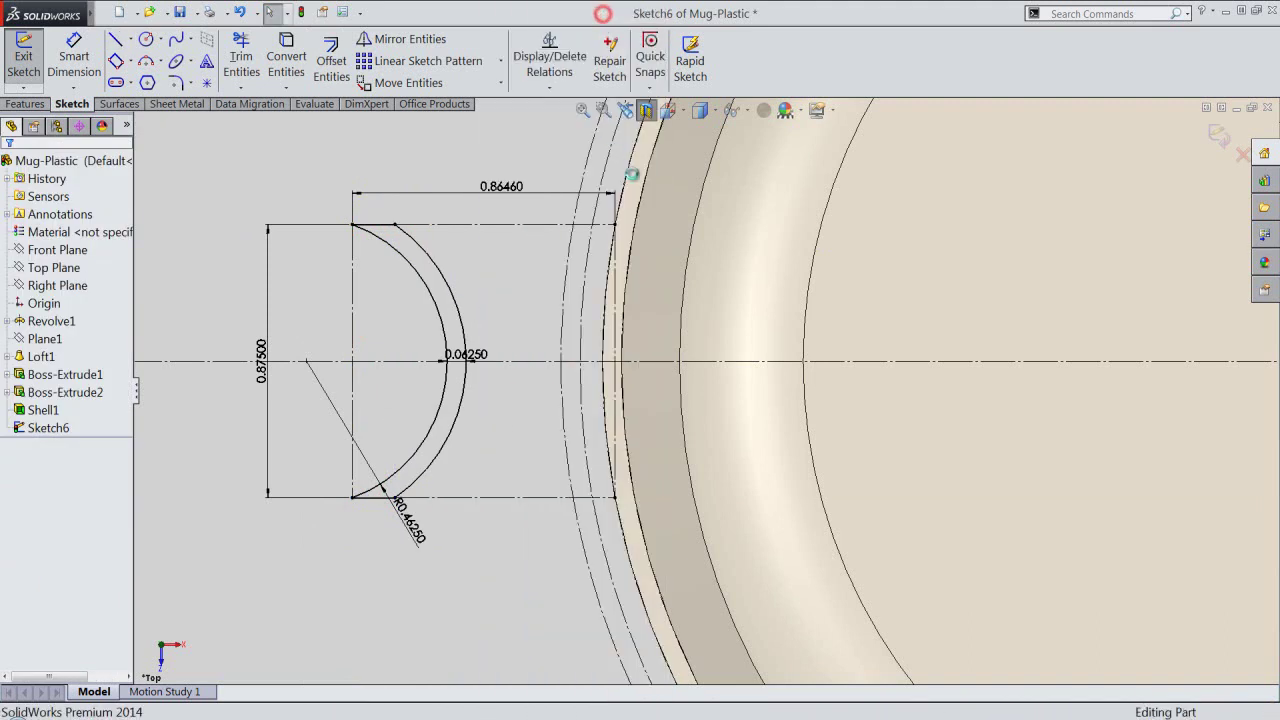
pyautogui.click(668, 111)
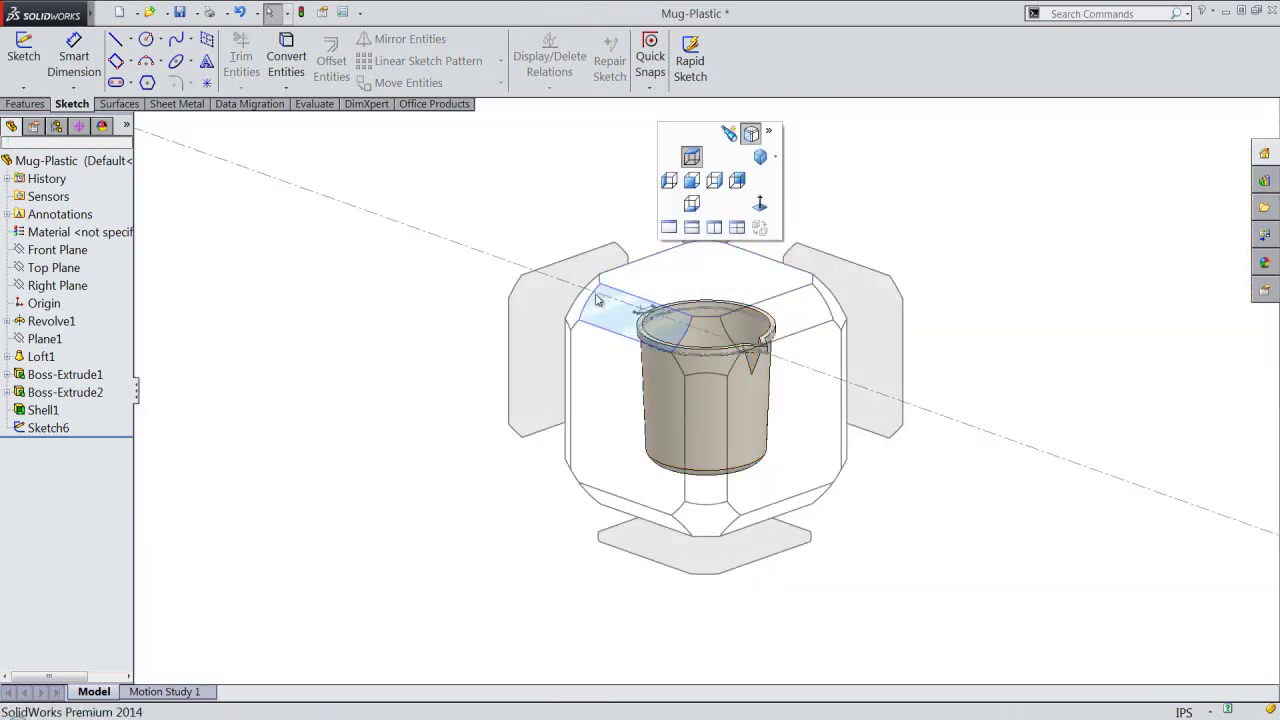
pyautogui.click(585, 298)
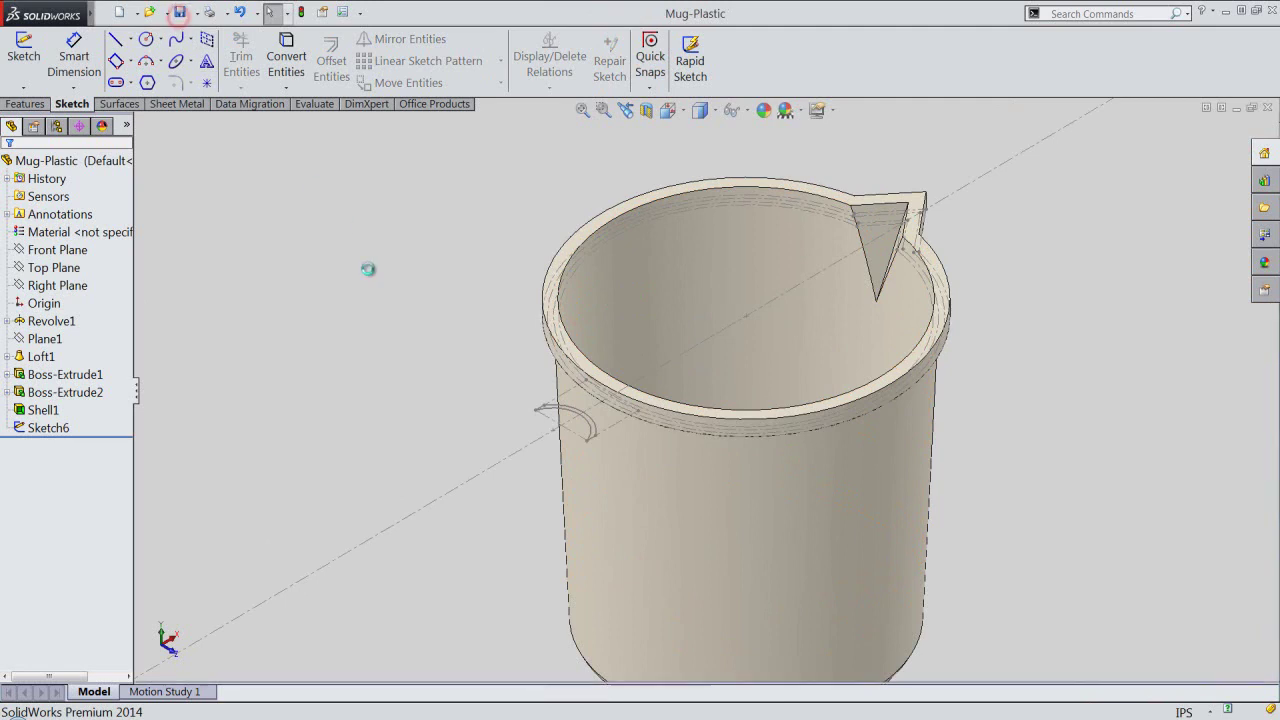
# Save the mug part and hide Sketch6.
pyautogui.click(384, 245)
pyautogui.click(45, 430)
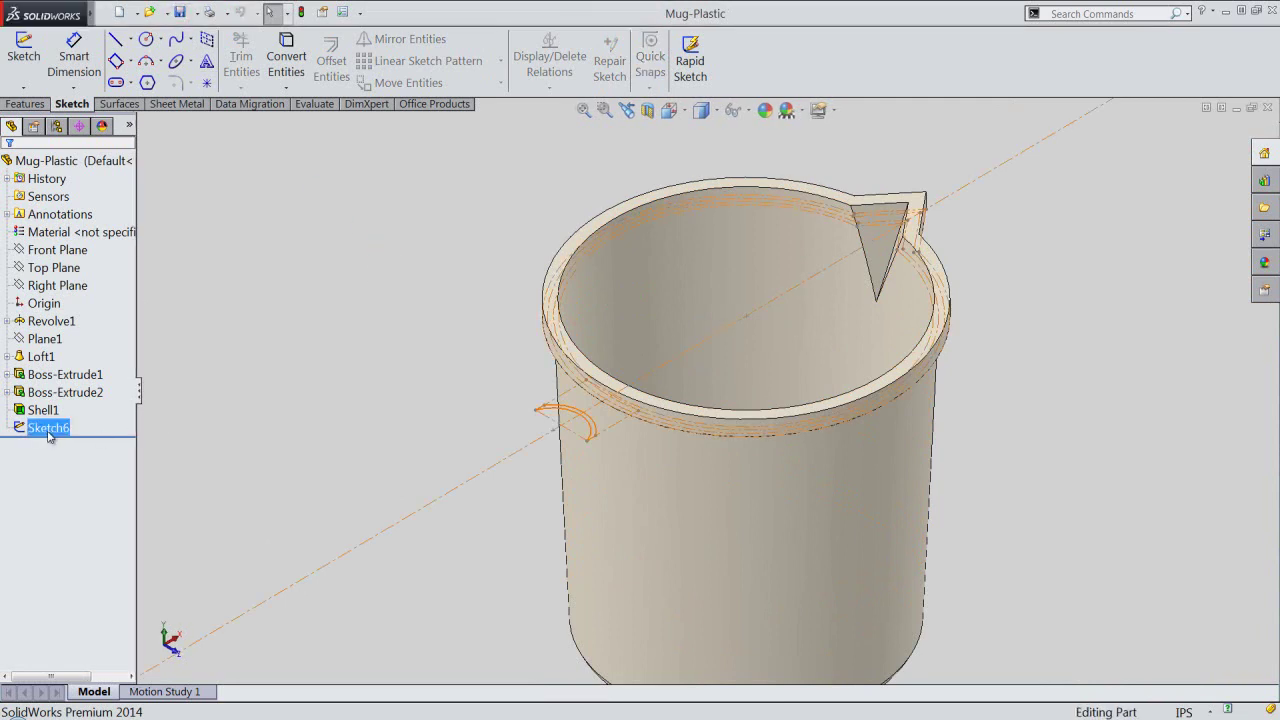
pyautogui.click(54, 411)
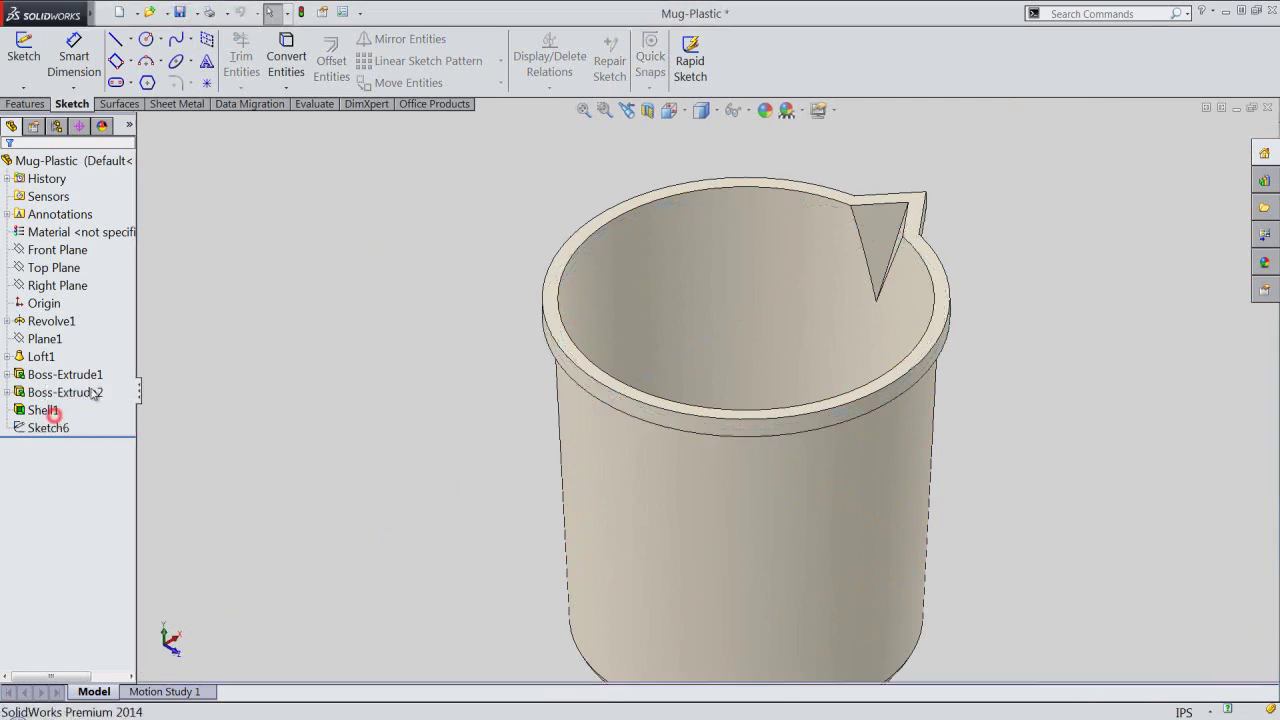
# Create Plane2 from the rim face, flipped downward at a 3 in offset.
pyautogui.click(25, 104)
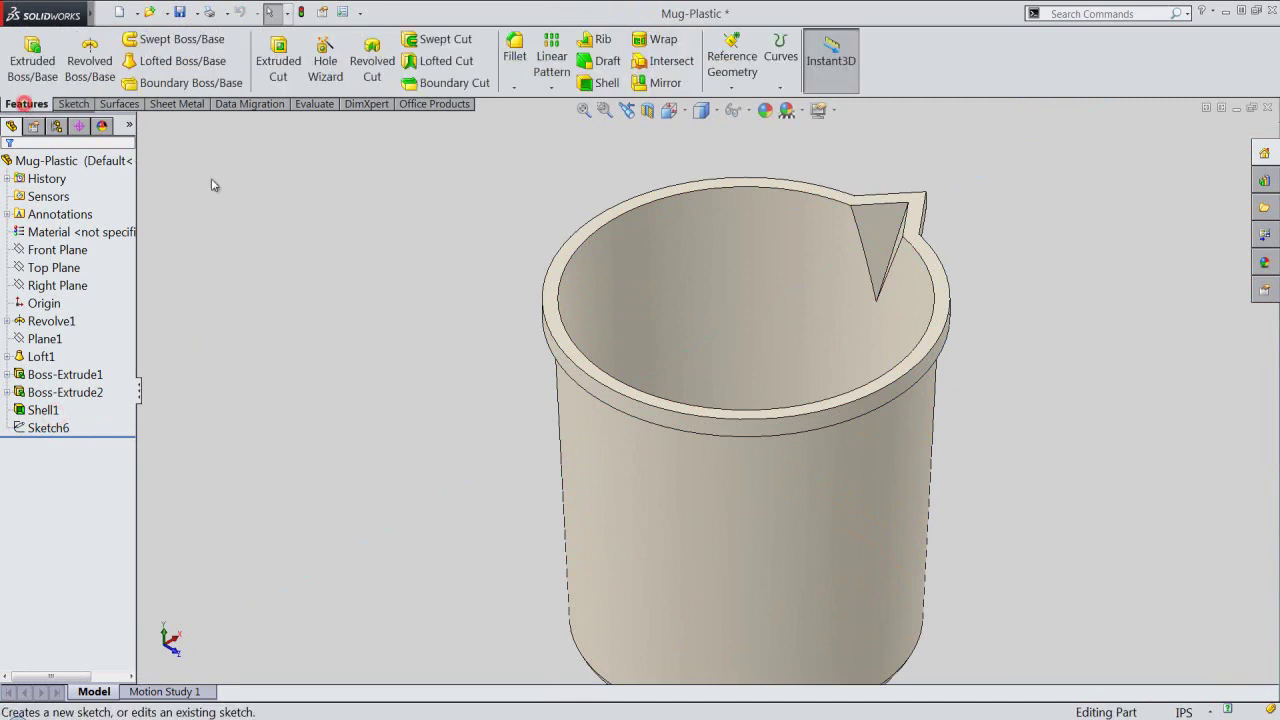
pyautogui.click(731, 88)
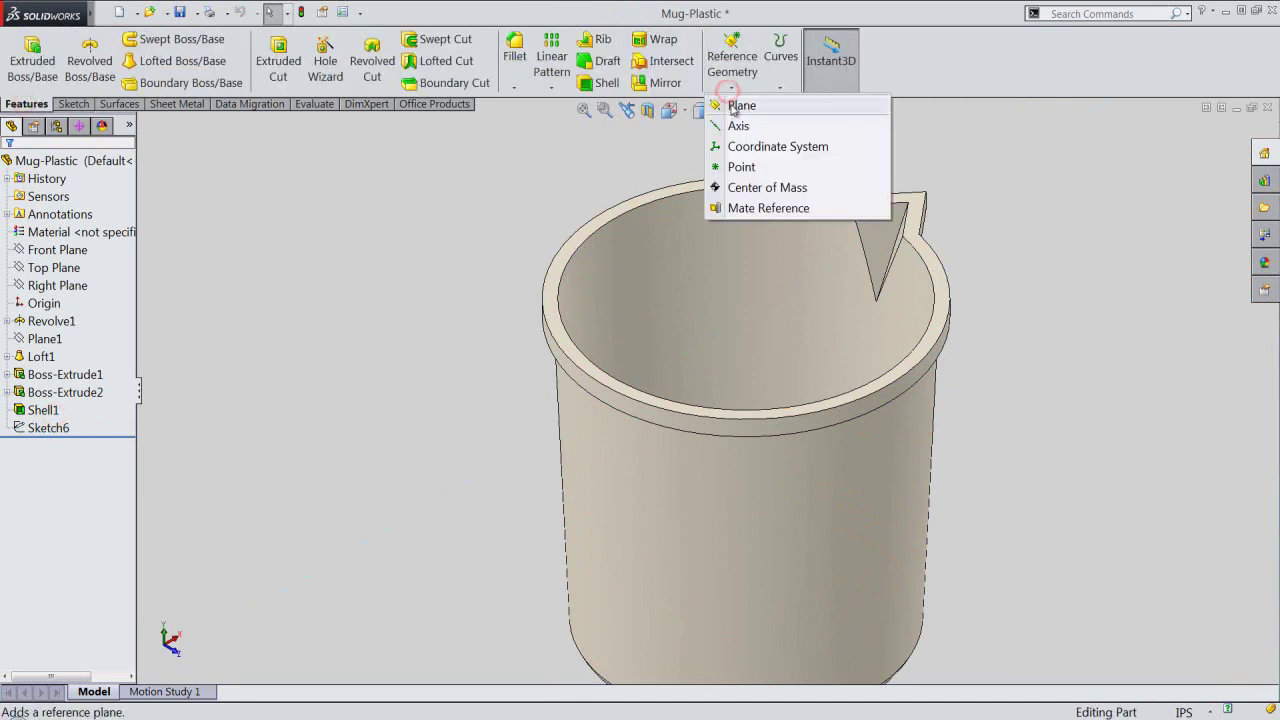
pyautogui.click(742, 103)
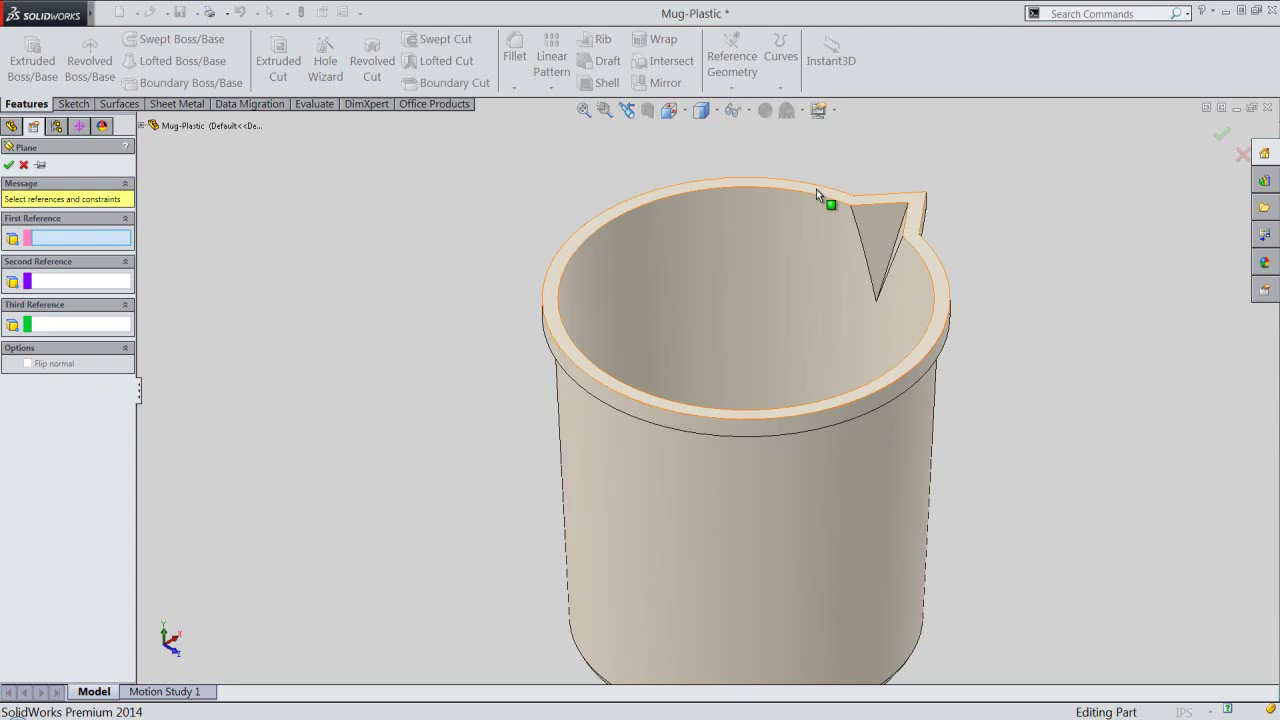
pyautogui.click(816, 187)
pyautogui.click(680, 117)
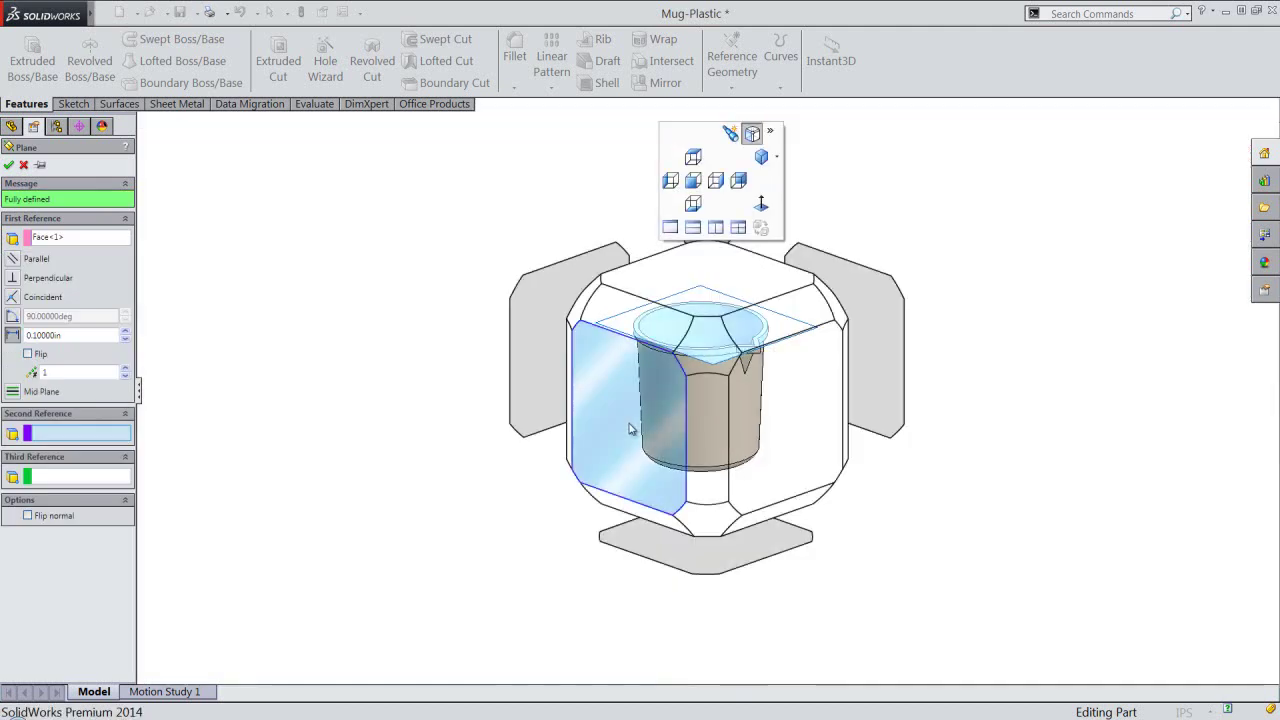
pyautogui.click(630, 428)
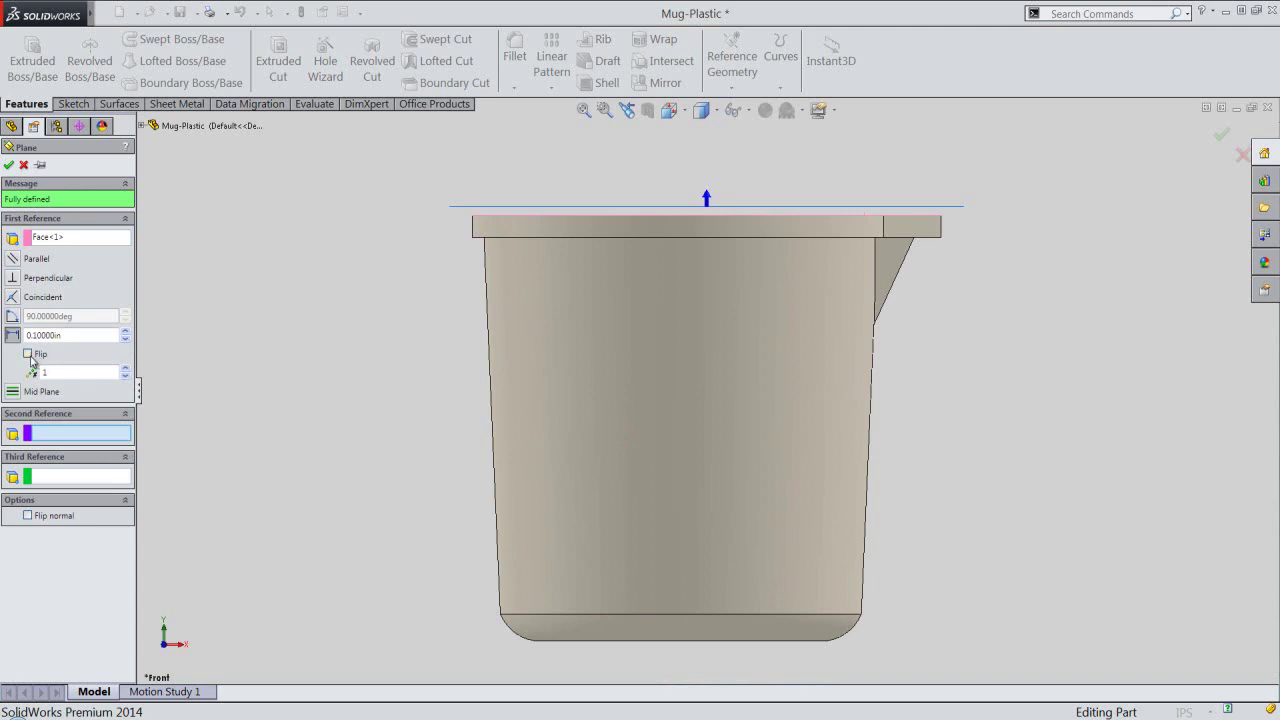
pyautogui.click(28, 354)
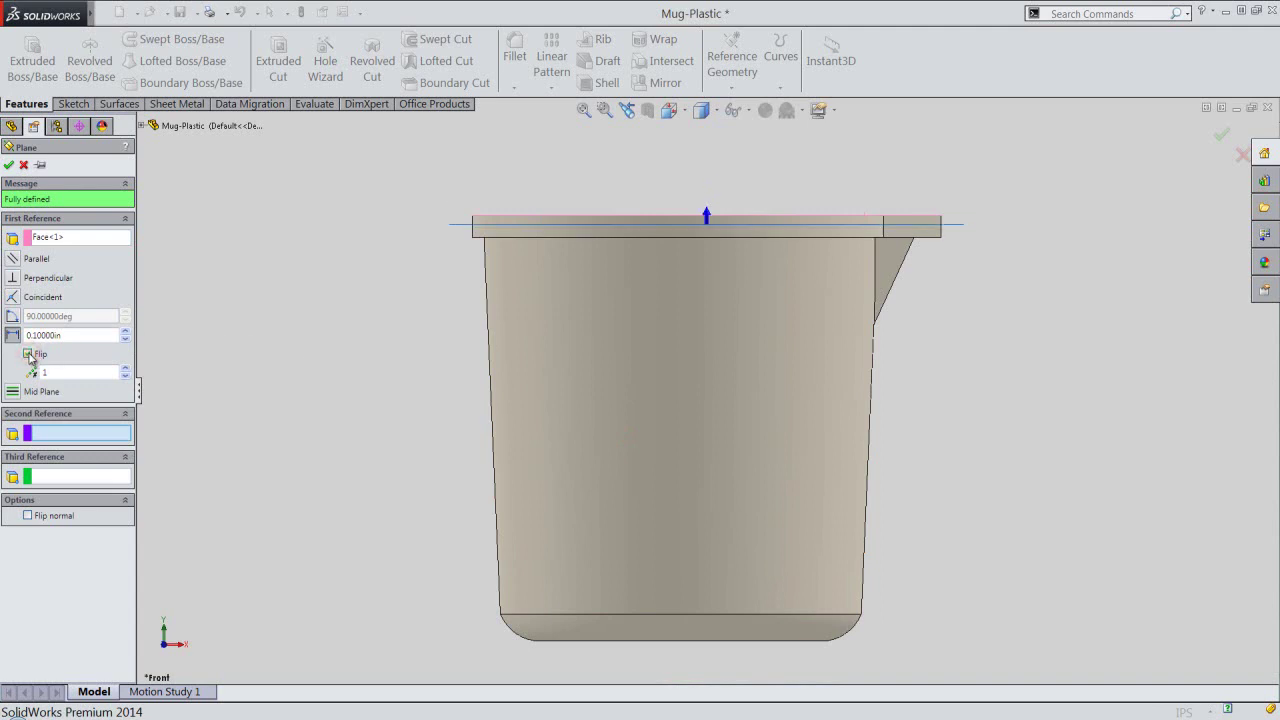
pyautogui.click(71, 335)
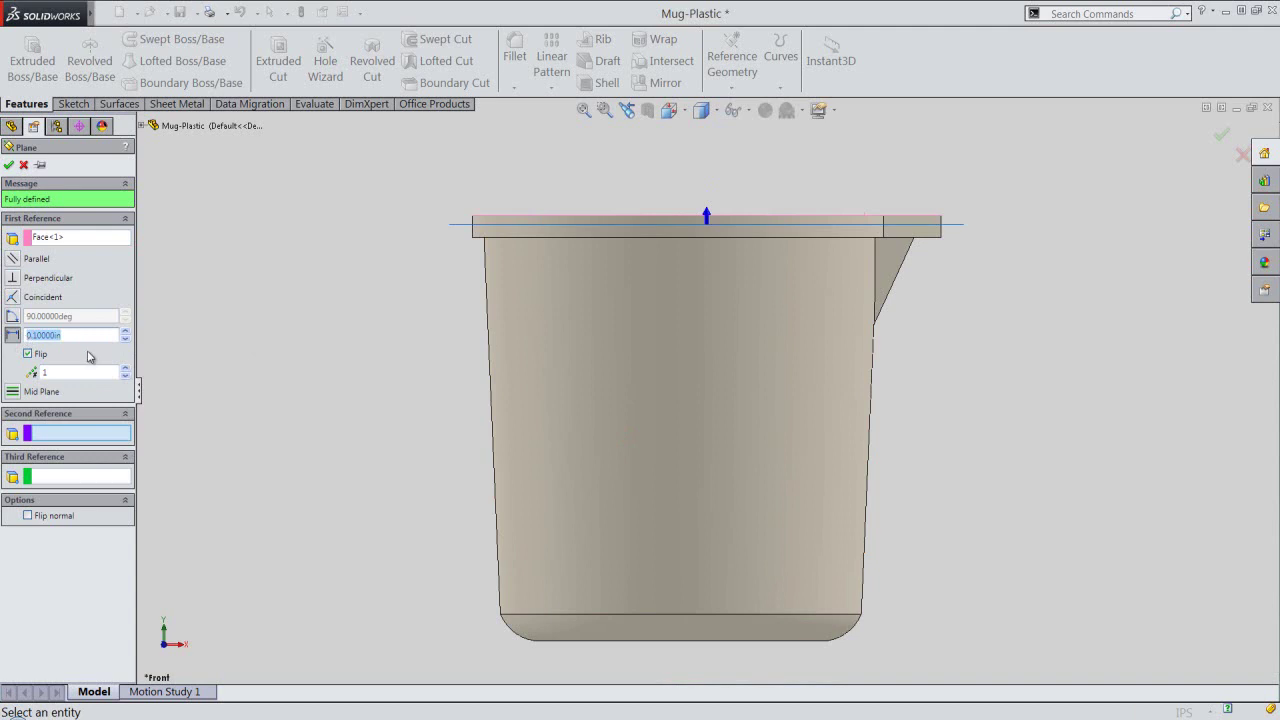
pyautogui.write('3')
pyautogui.press('Return')
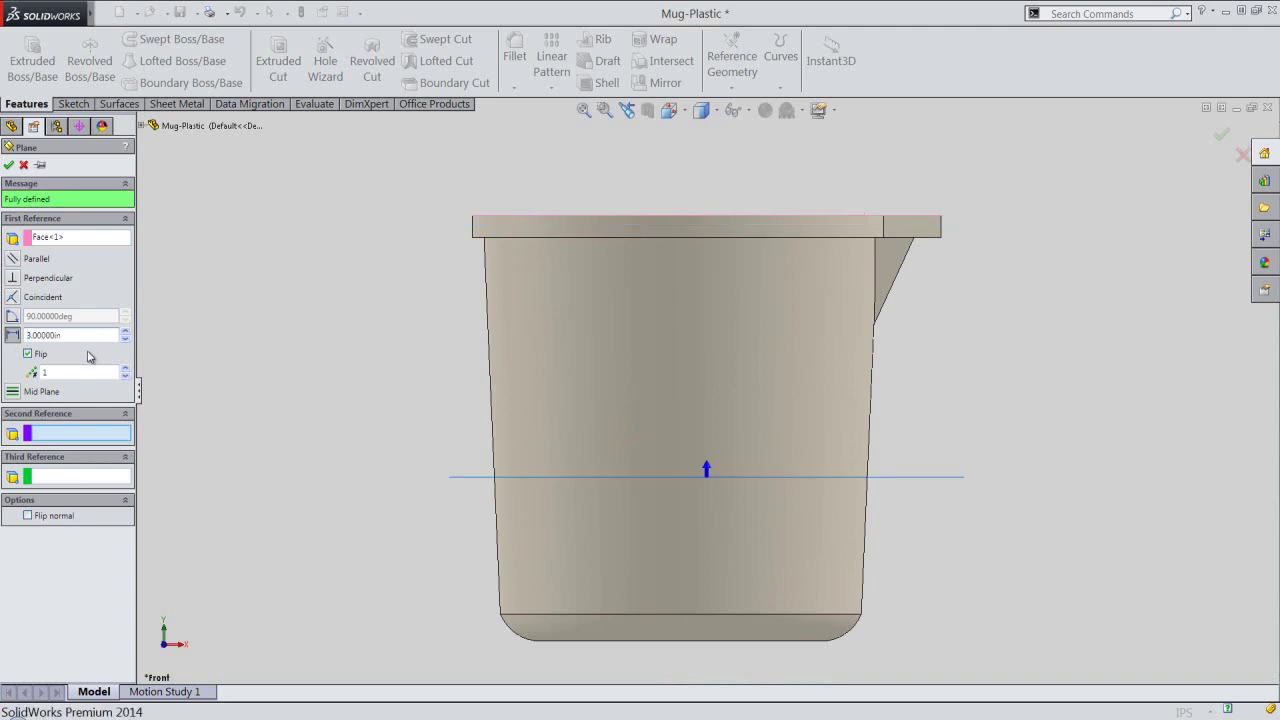
pyautogui.rightClick(344, 327)
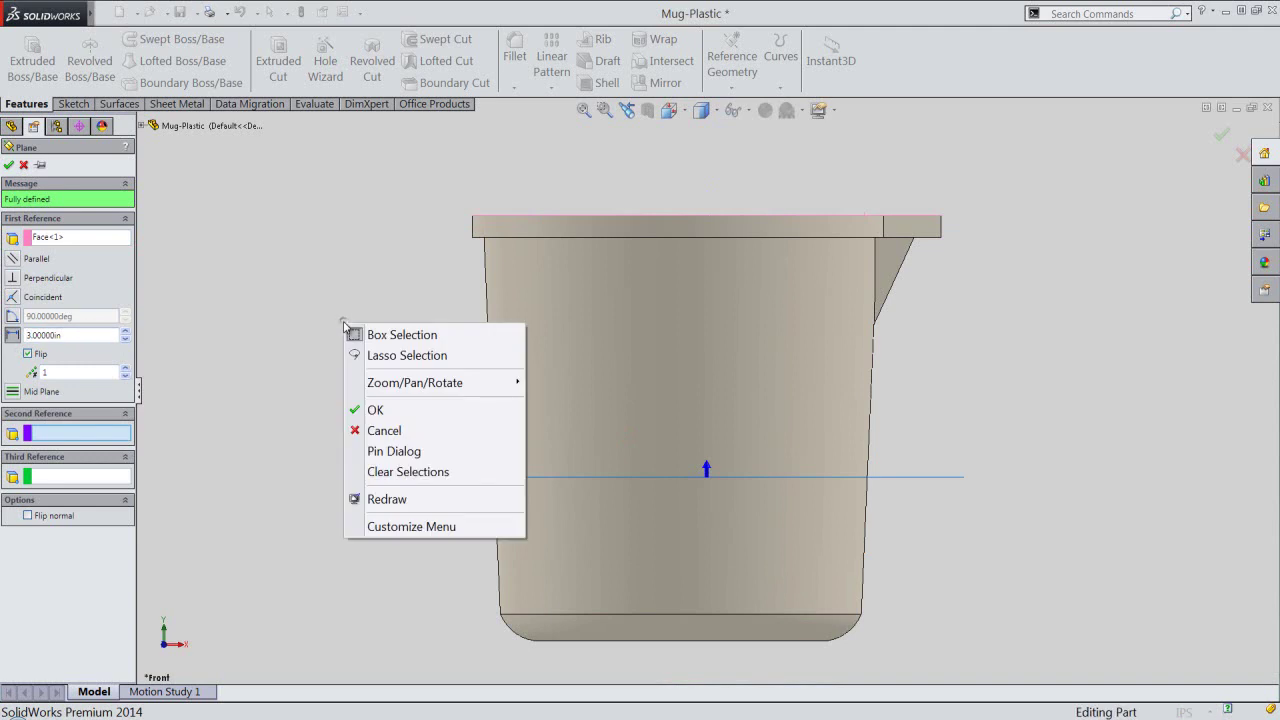
pyautogui.click(373, 410)
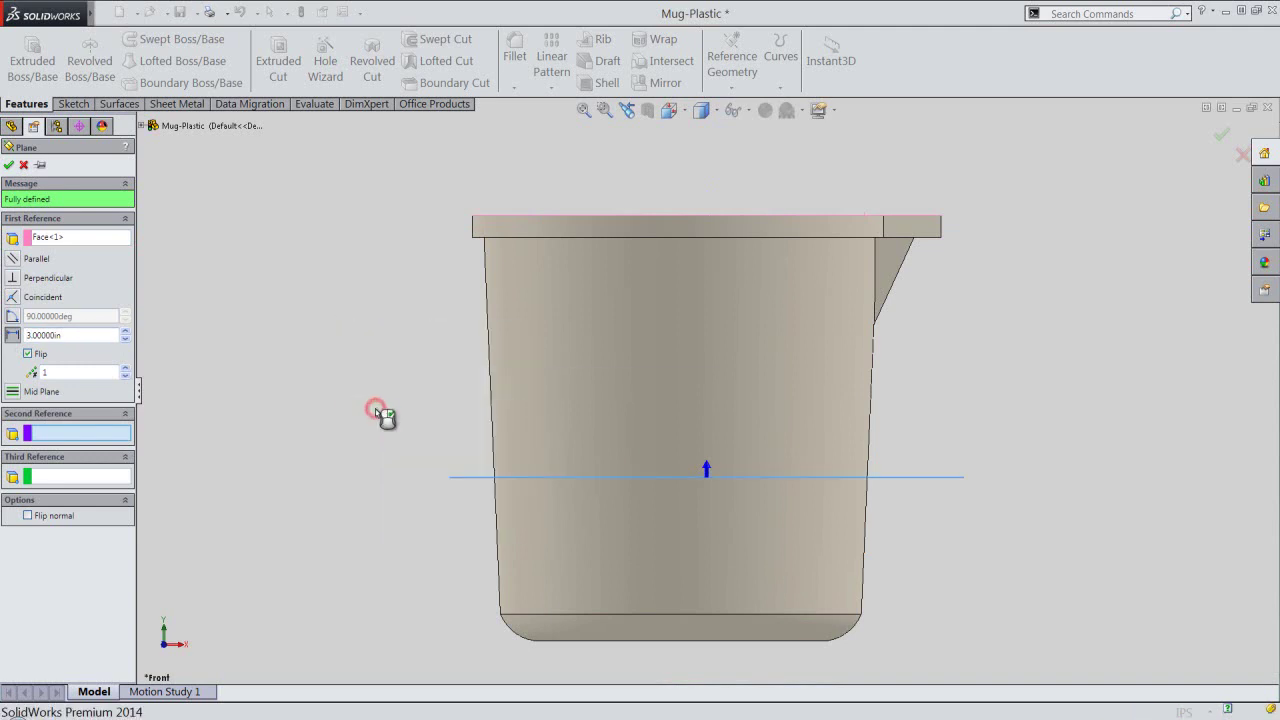
# Switch to Top view and open a new sketch on Plane2.
pyautogui.click(701, 110)
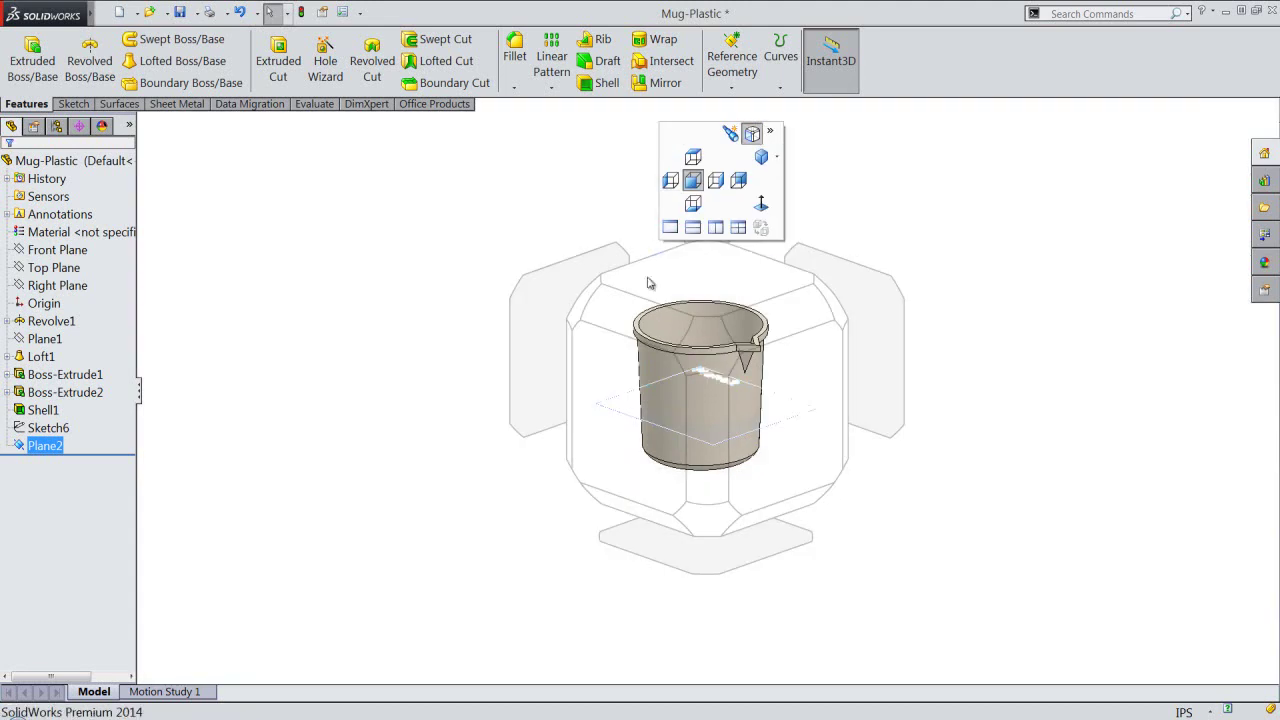
pyautogui.click(654, 285)
pyautogui.click(326, 267)
pyautogui.click(433, 230)
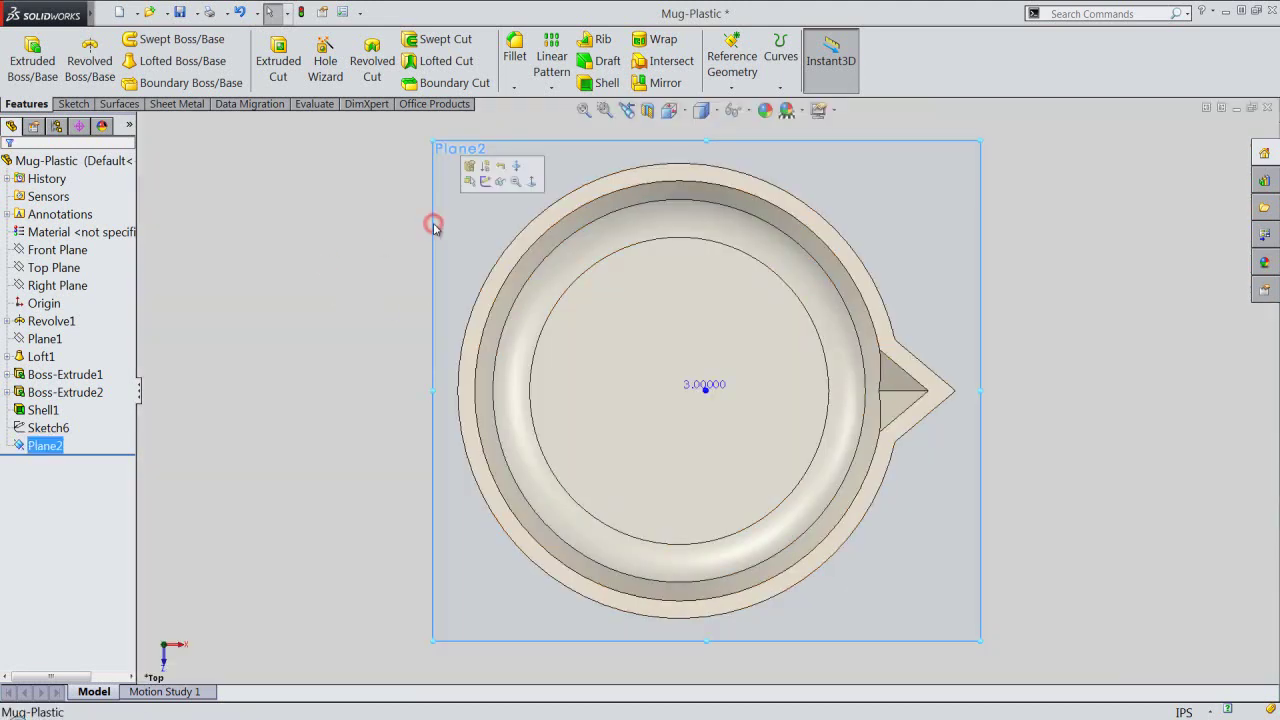
pyautogui.click(485, 181)
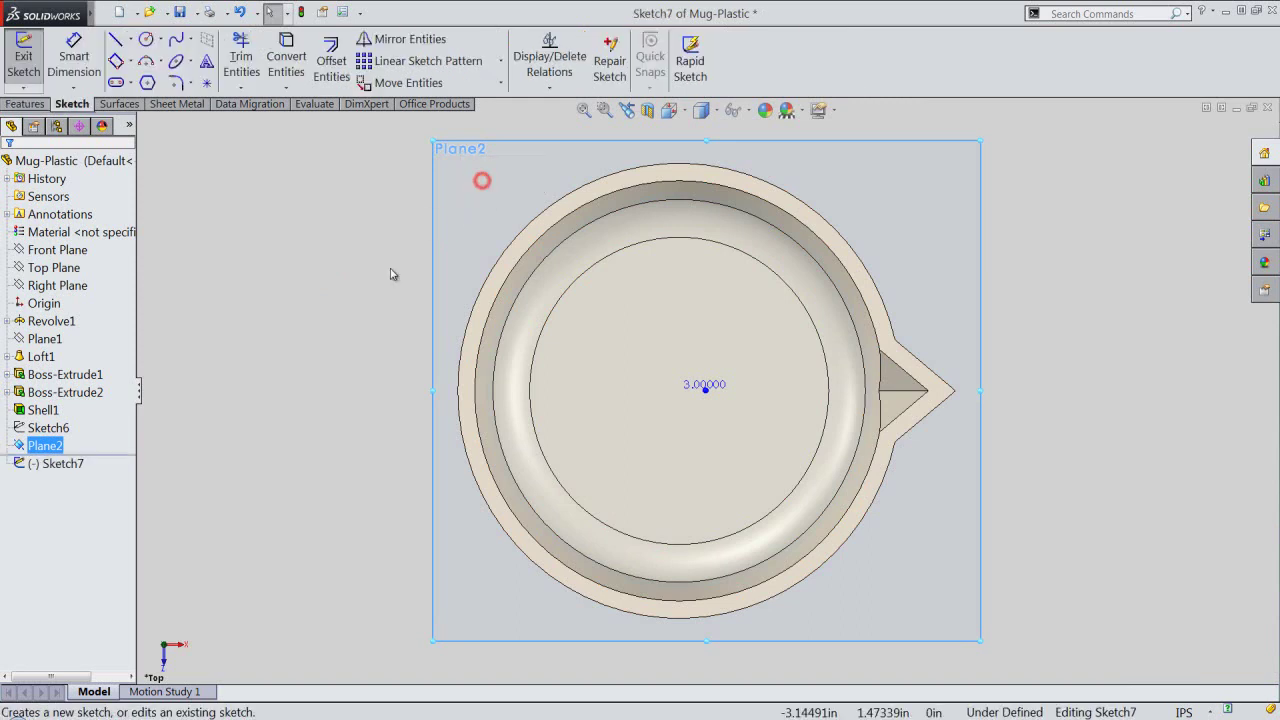
pyautogui.click(391, 274)
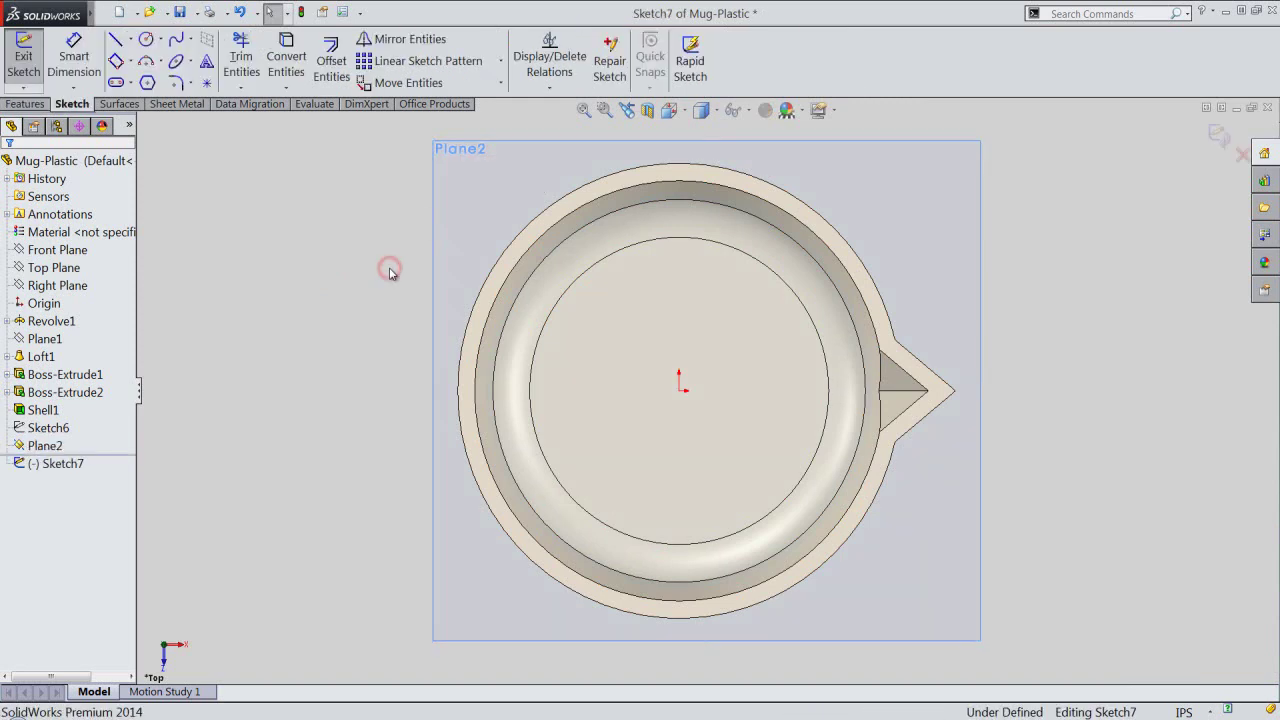
# Draw an infinite horizontal centerline through the origin.
pyautogui.rightClick(391, 274)
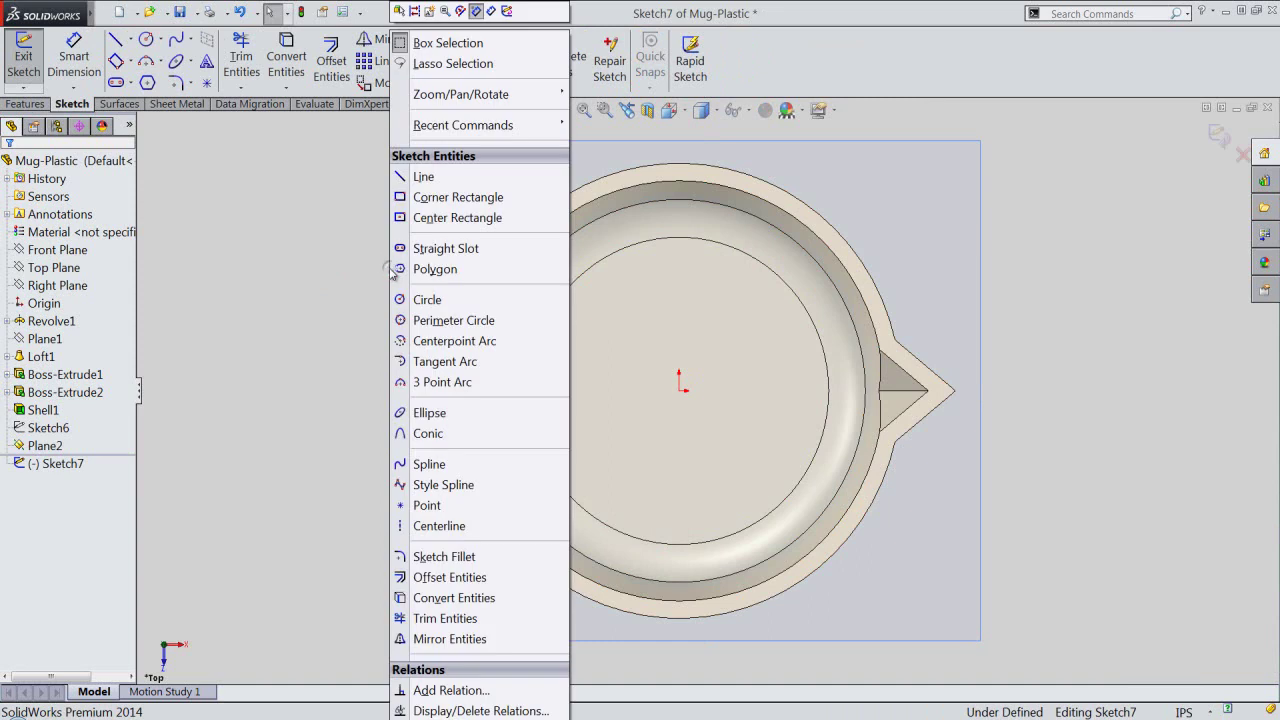
pyautogui.click(430, 525)
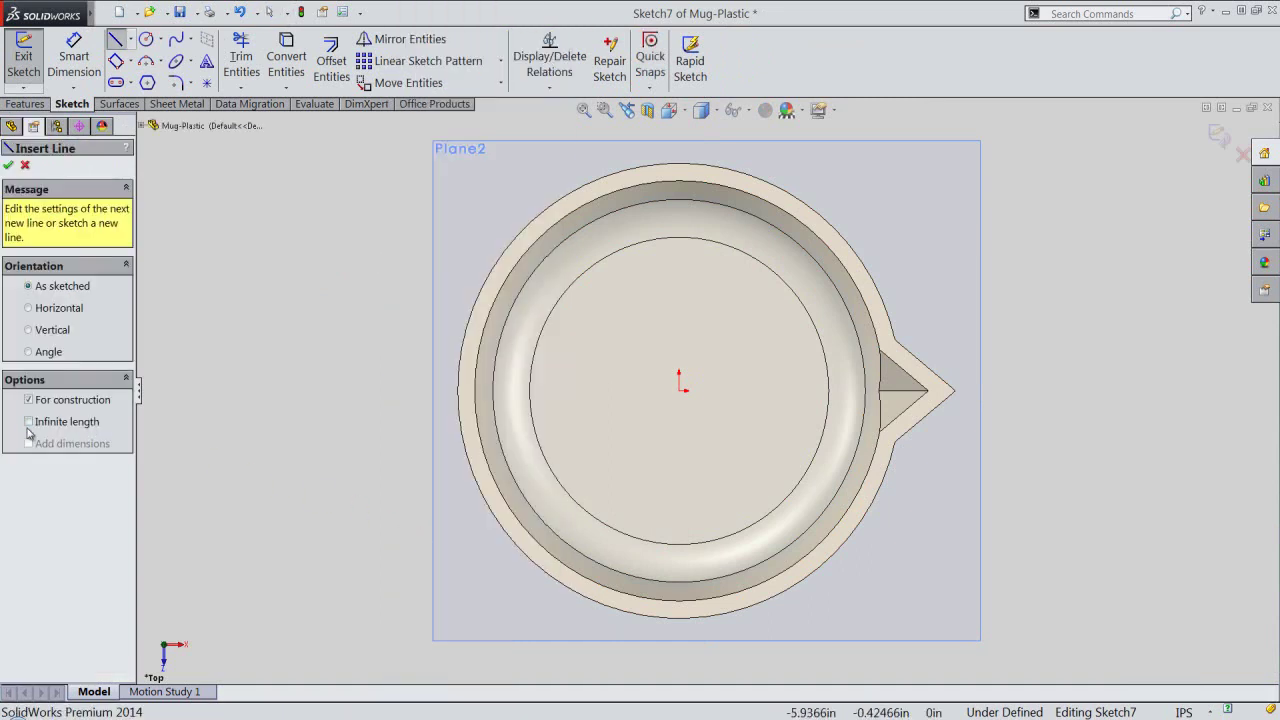
pyautogui.click(29, 424)
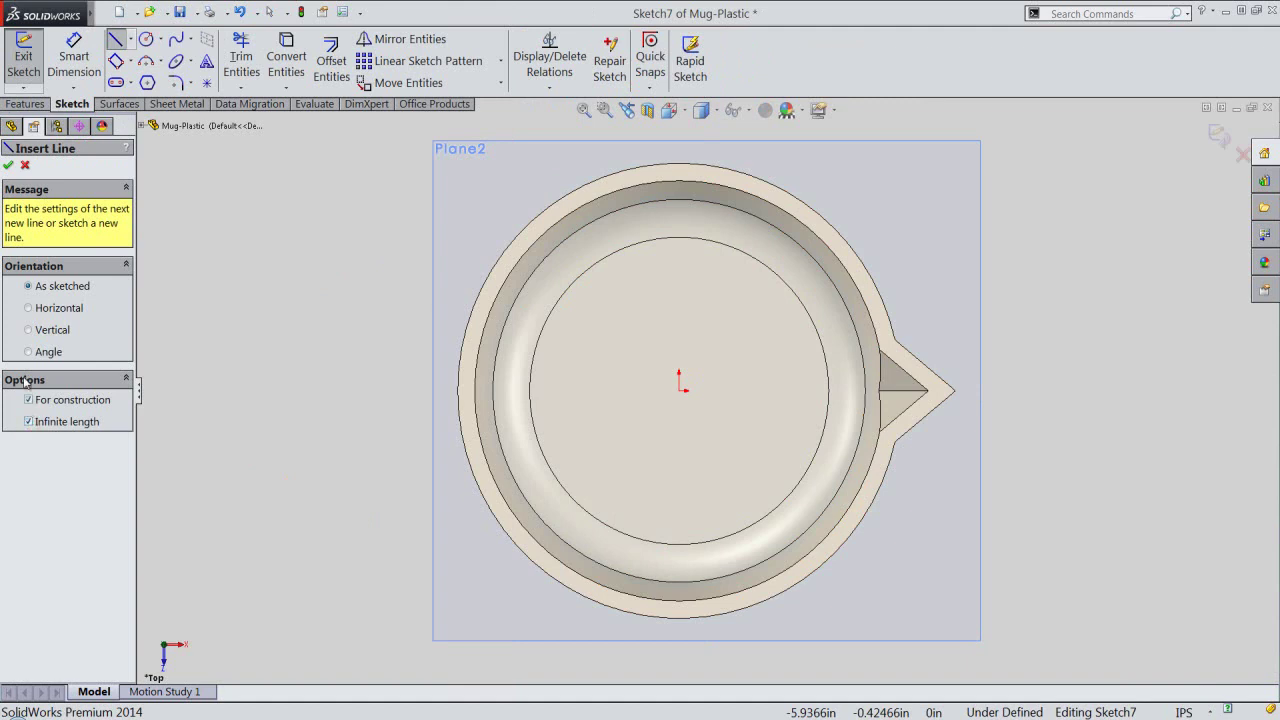
pyautogui.click(29, 309)
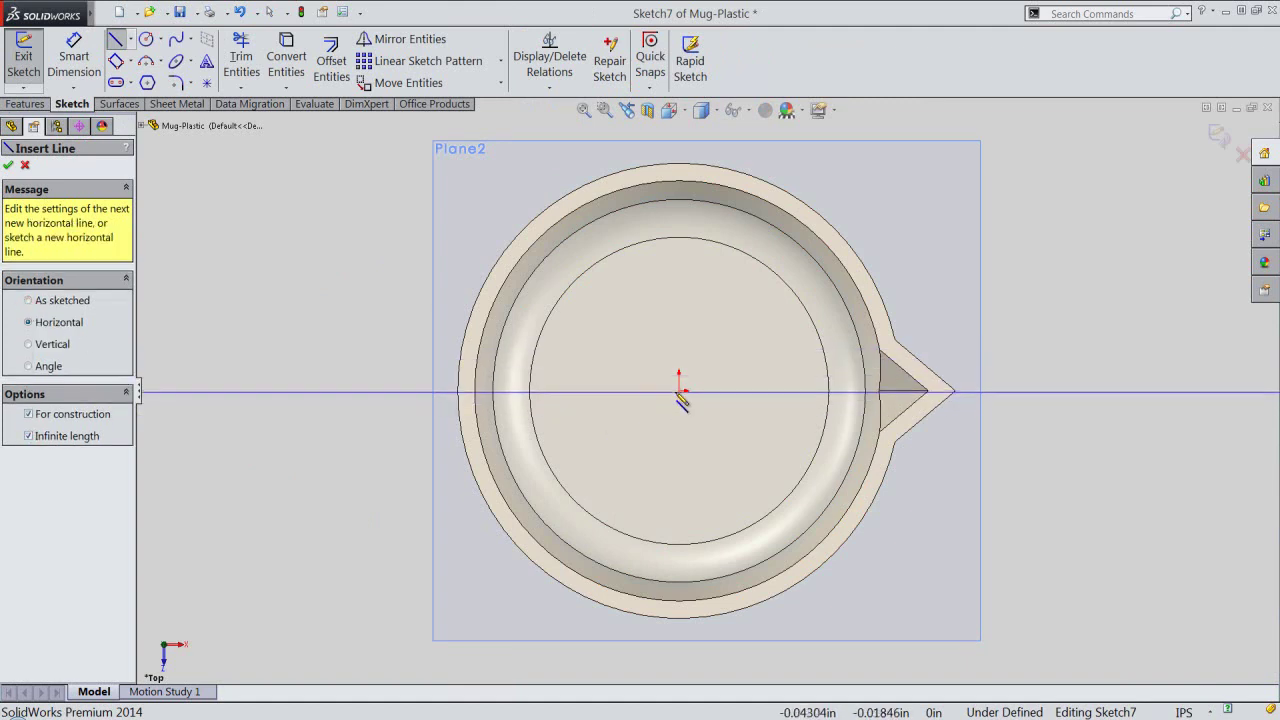
pyautogui.click(680, 391)
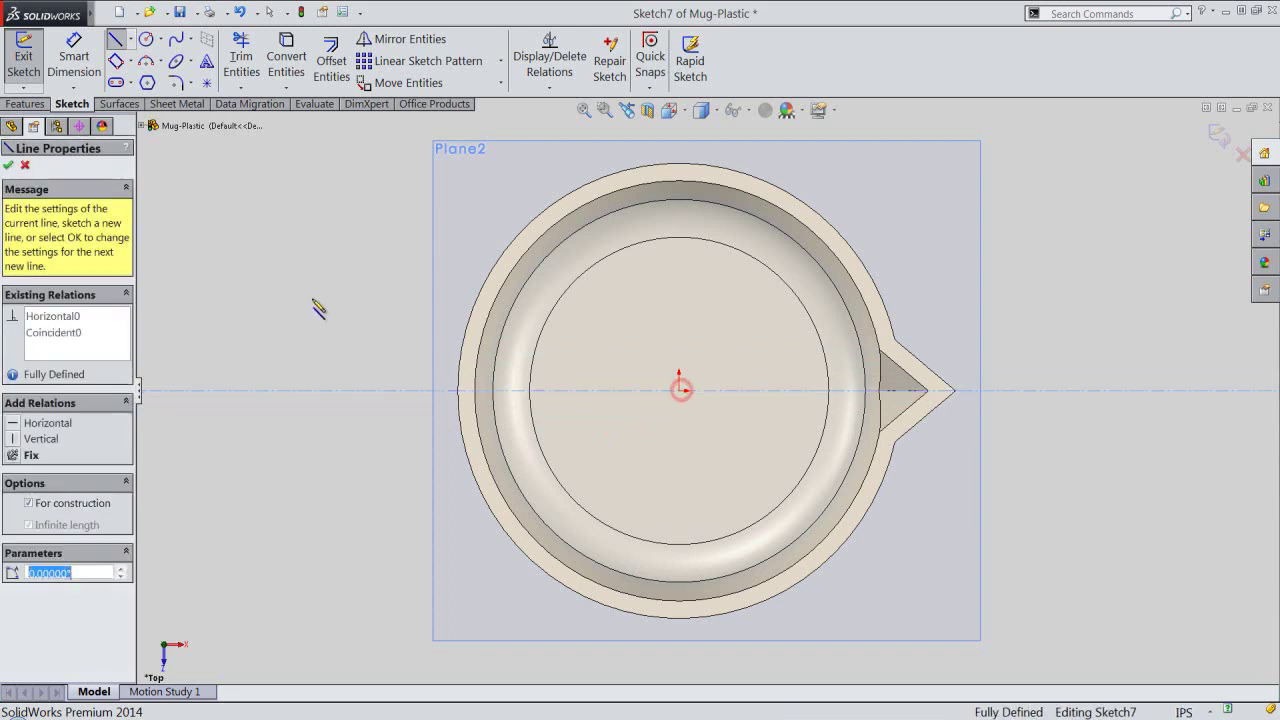
pyautogui.rightClick(301, 294)
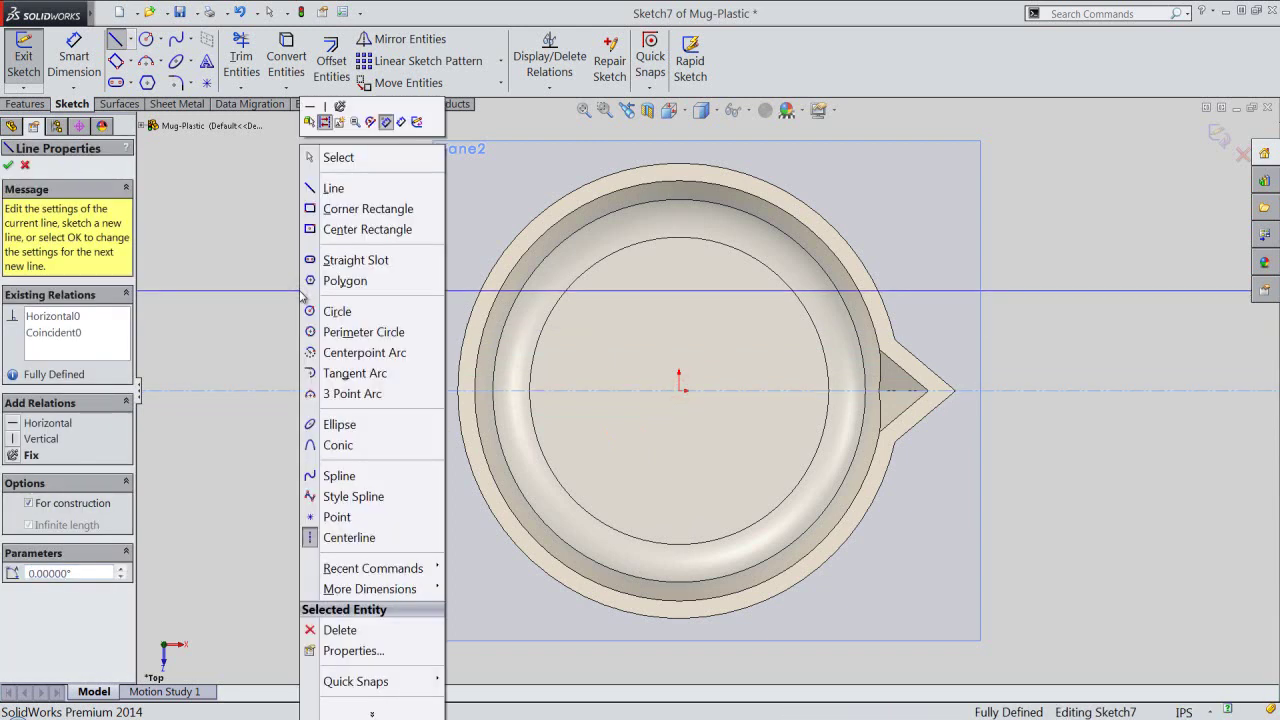
# Draw a small 3-point arc of radius 0.125 left of the mug.
pyautogui.click(332, 393)
pyautogui.click(311, 337)
pyautogui.click(272, 465)
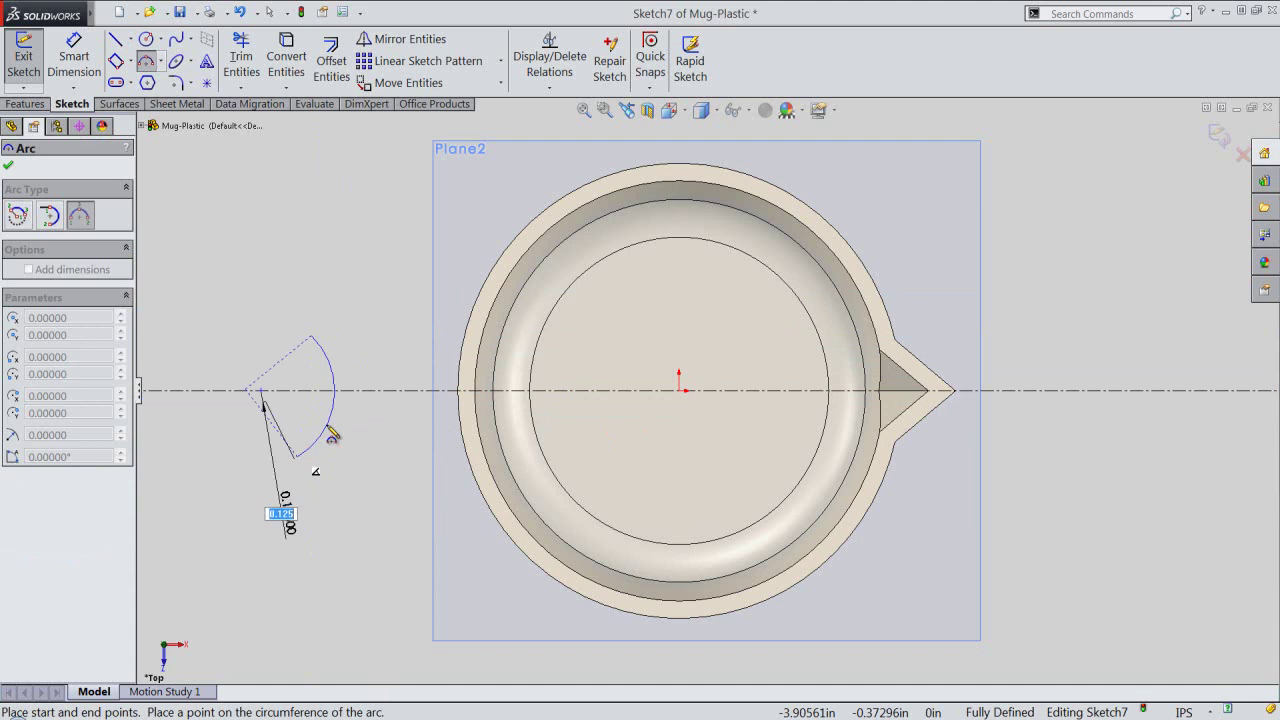
pyautogui.press('Return')
pyautogui.rightClick(349, 313)
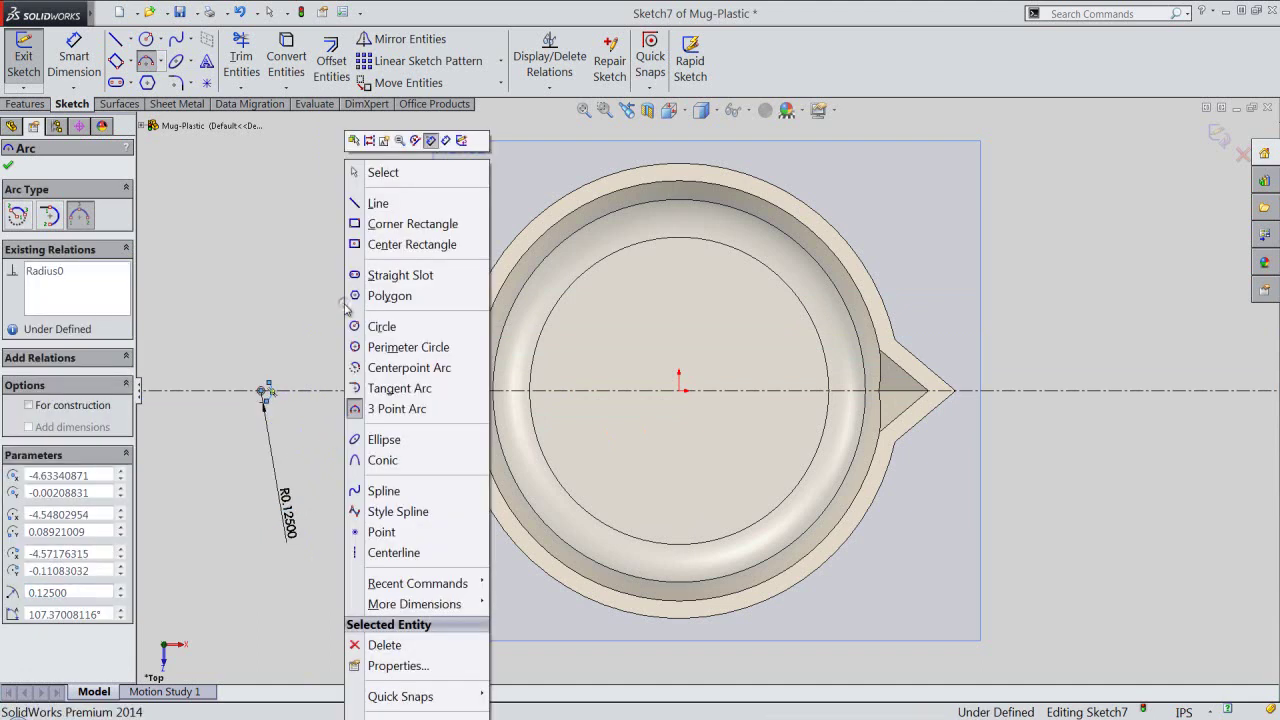
pyautogui.click(385, 172)
# Add a Coincident relation between the arc's midpoint and the horizontal centerline.
pyautogui.scroll(-2, 262, 409)
pyautogui.scroll(-1, 180, 398)
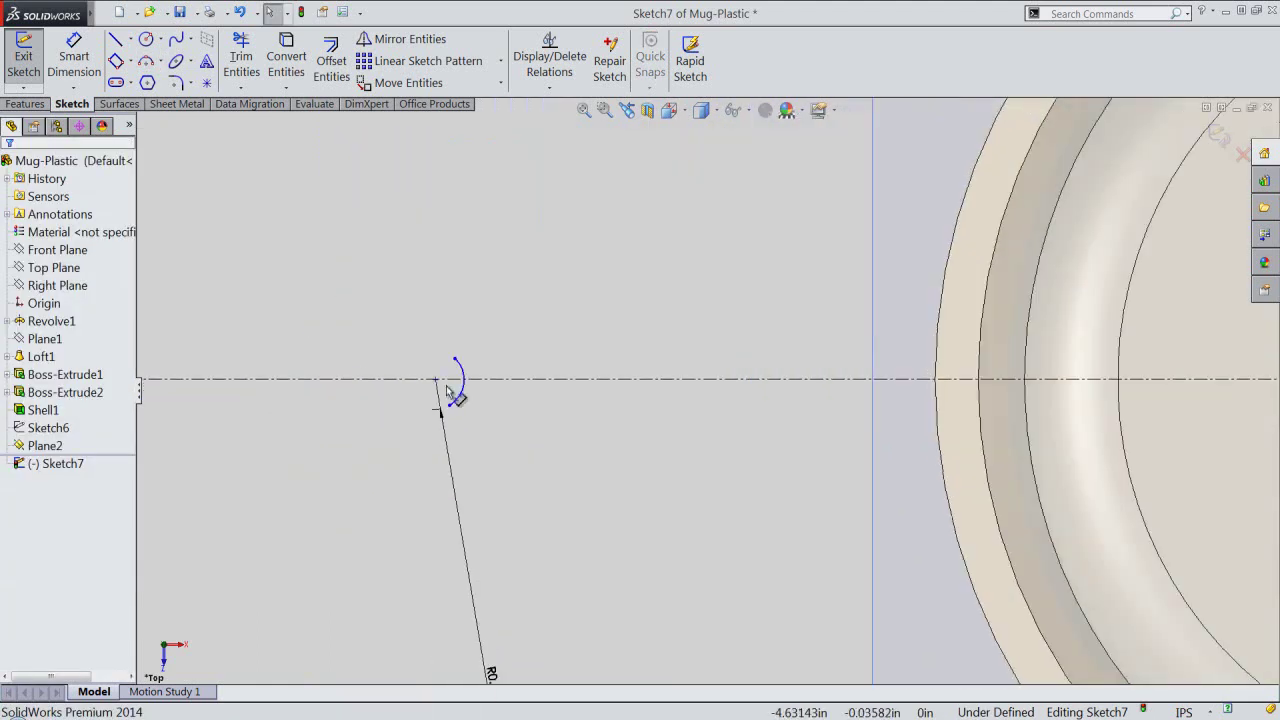
pyautogui.click(548, 89)
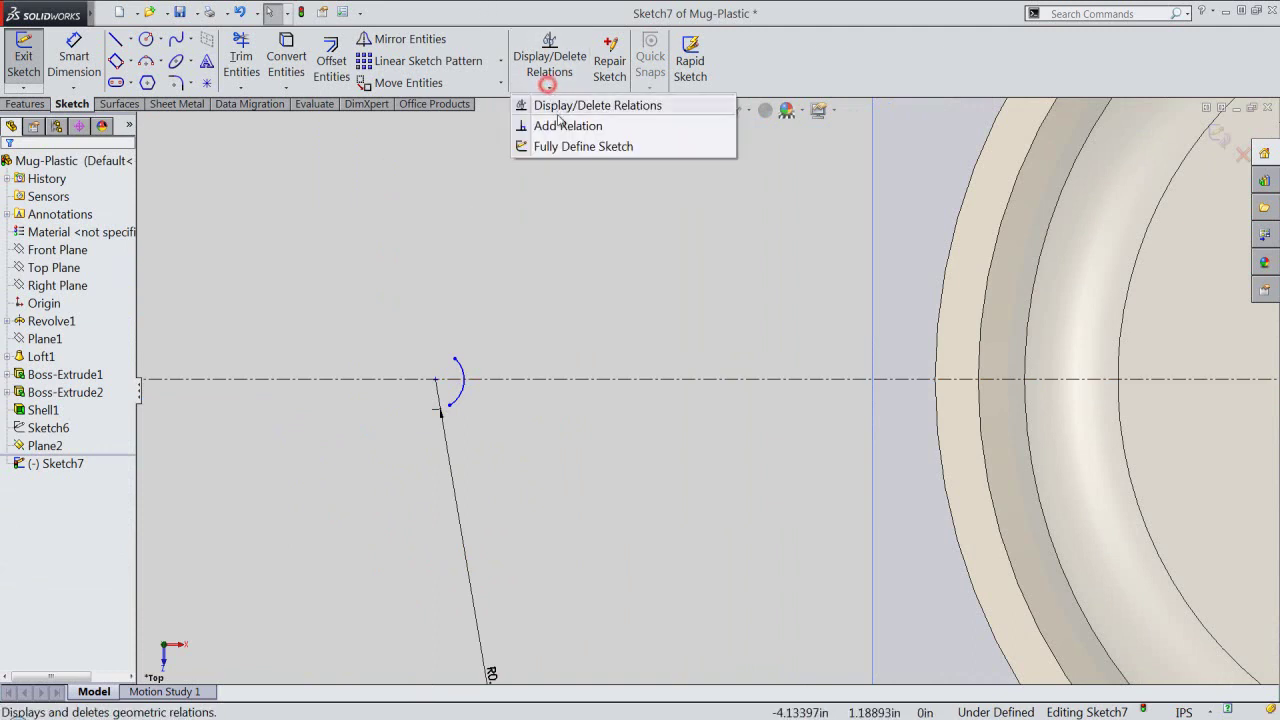
pyautogui.click(530, 120)
pyautogui.rightClick(466, 377)
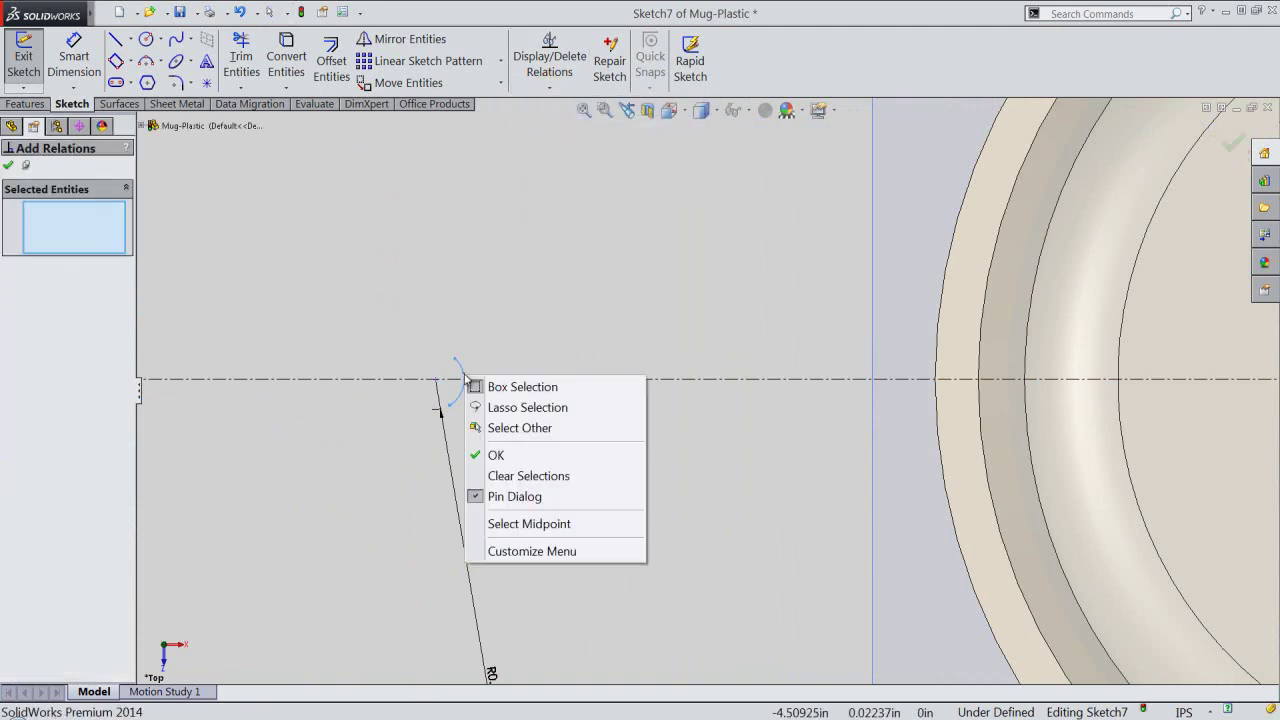
pyautogui.click(505, 523)
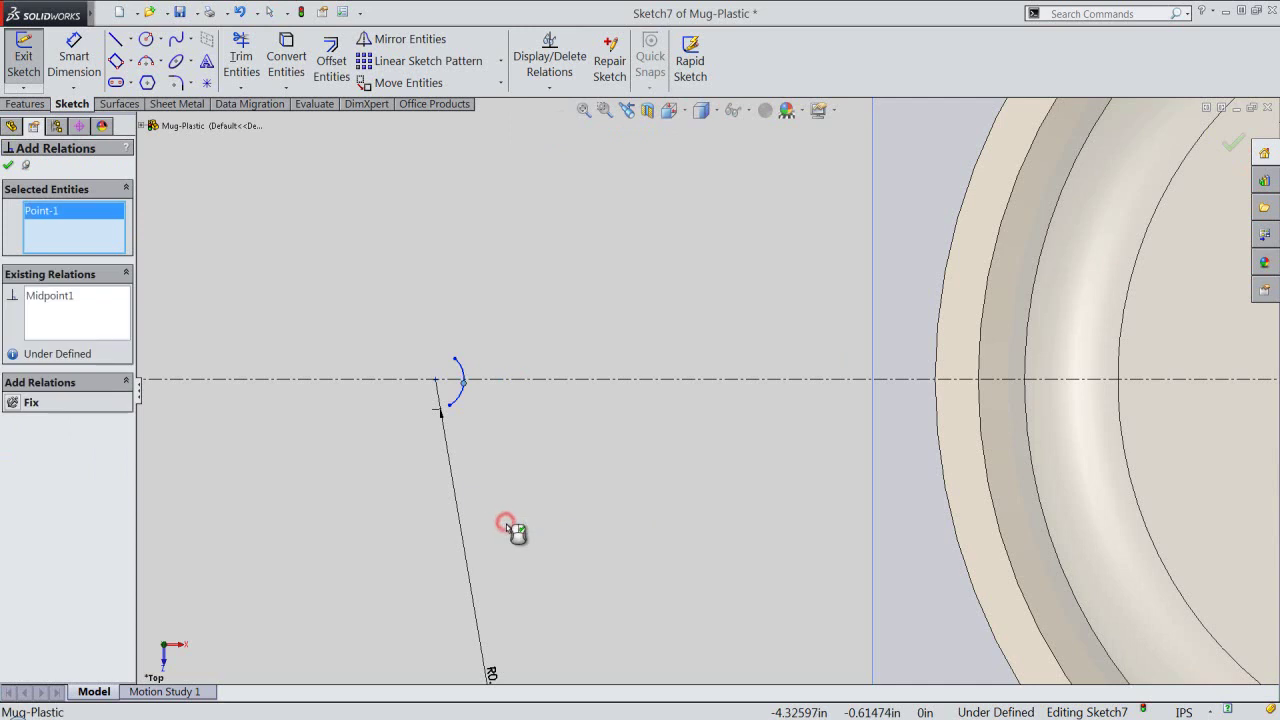
pyautogui.click(546, 378)
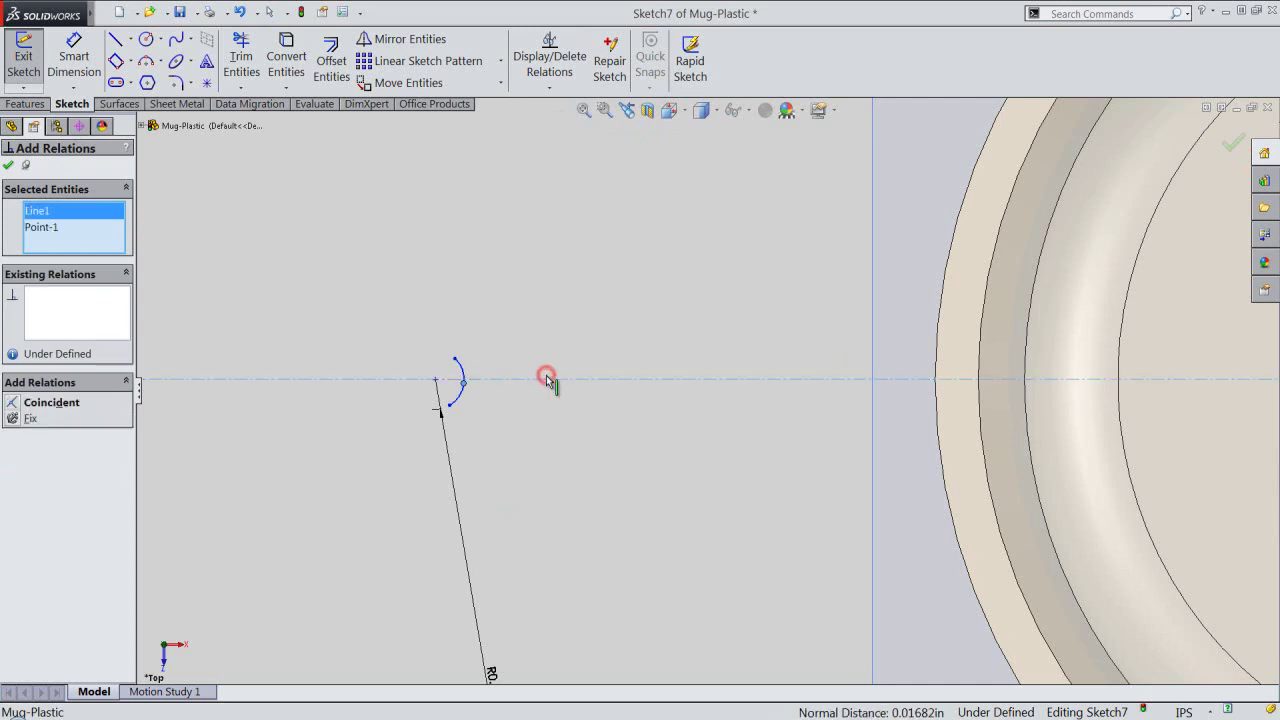
pyautogui.click(13, 403)
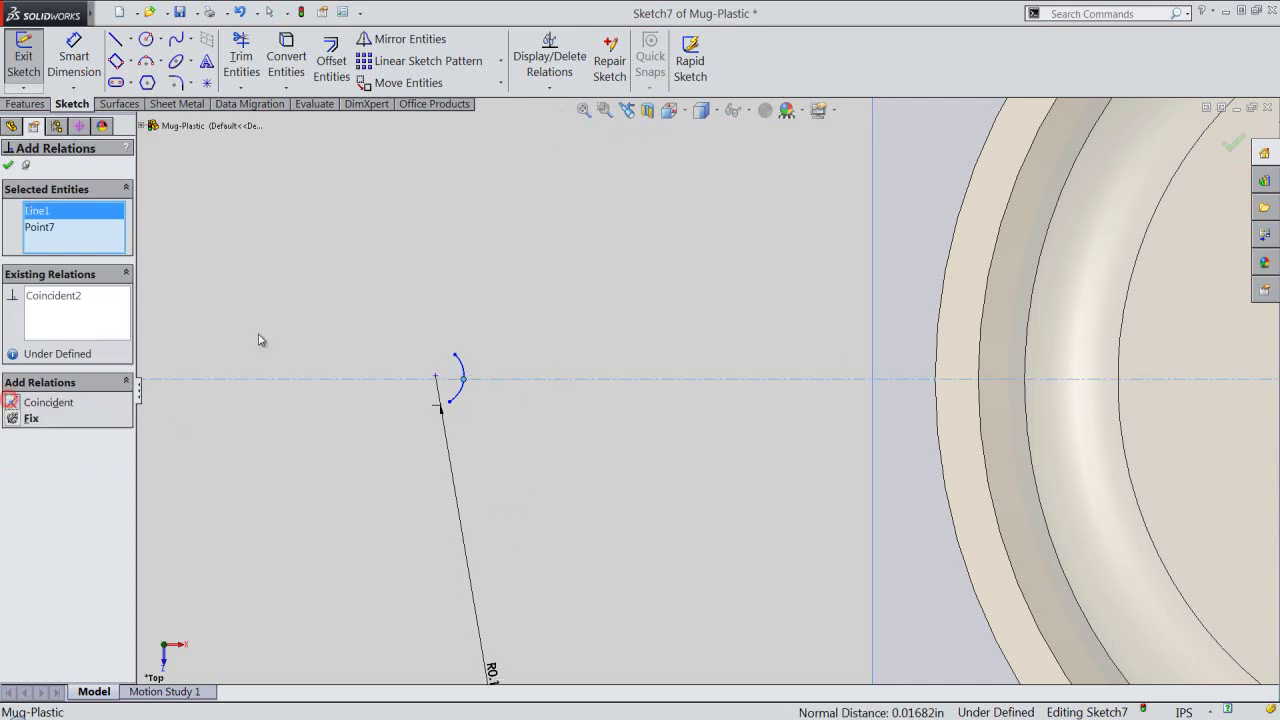
pyautogui.click(339, 292)
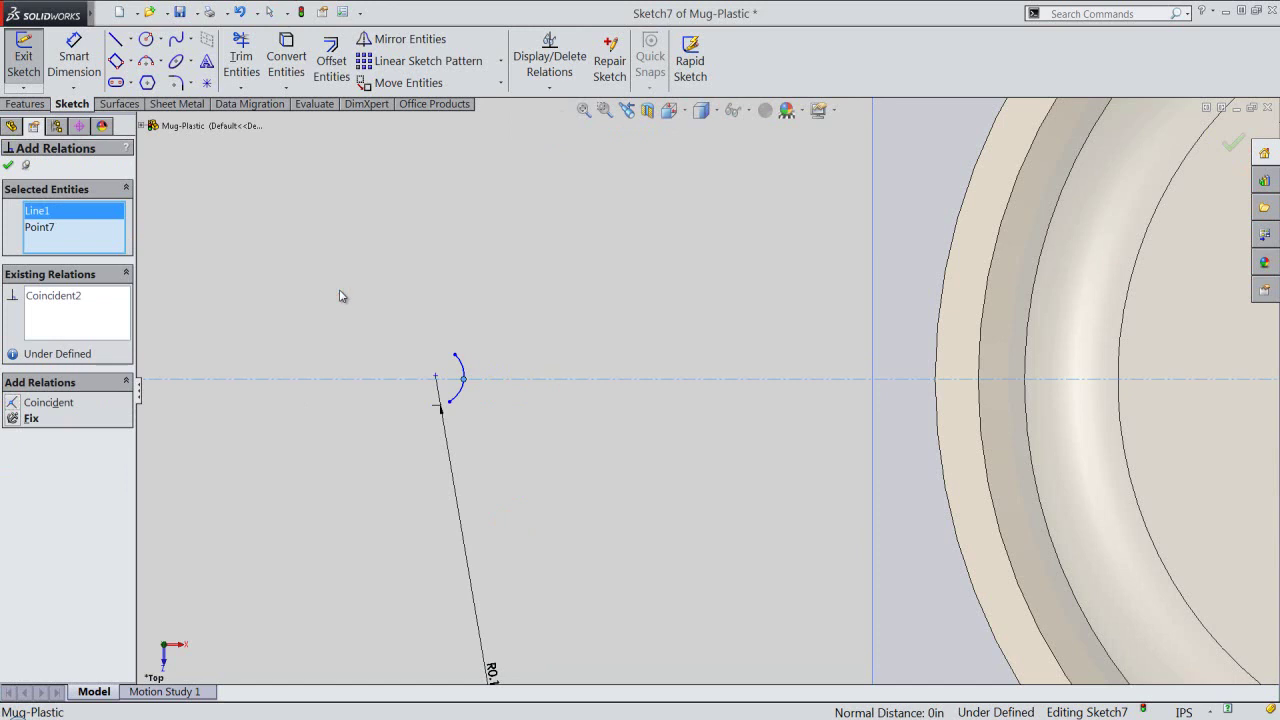
pyautogui.rightClick(339, 293)
pyautogui.click(381, 350)
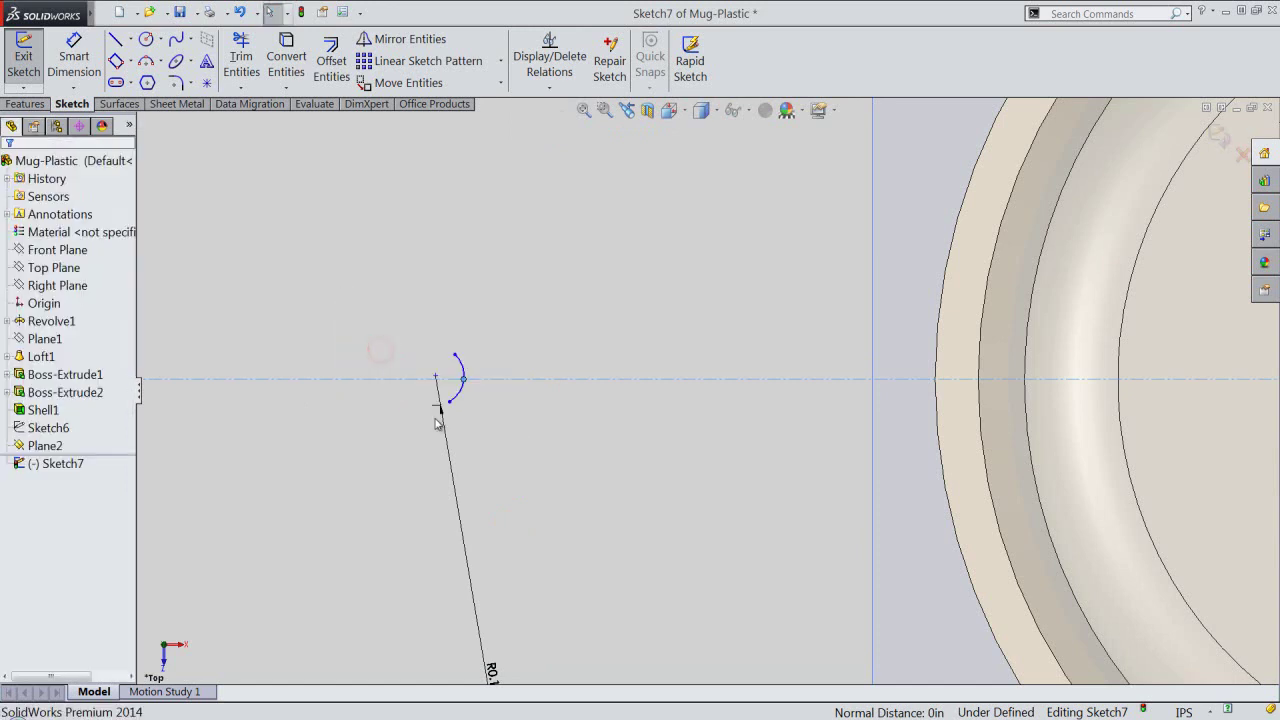
pyautogui.click(423, 418)
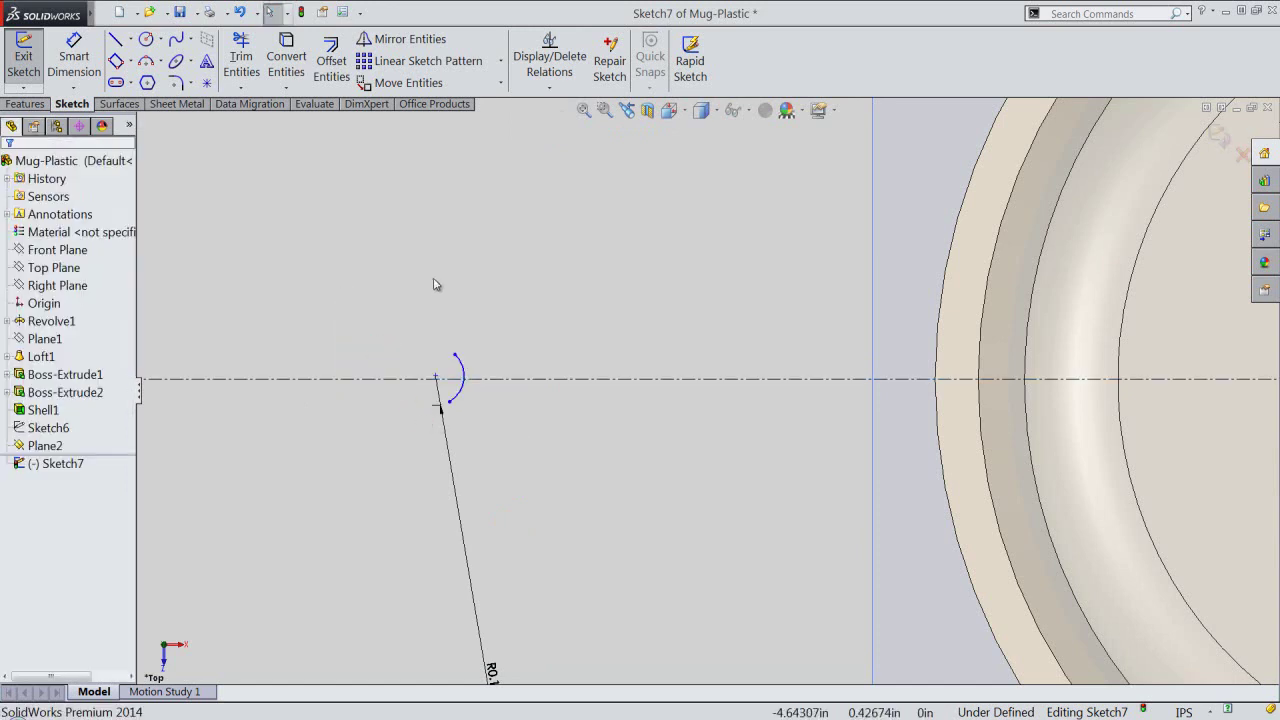
# Dimension the arc's endpoints 0.25 apart vertically.
pyautogui.rightClick(434, 280)
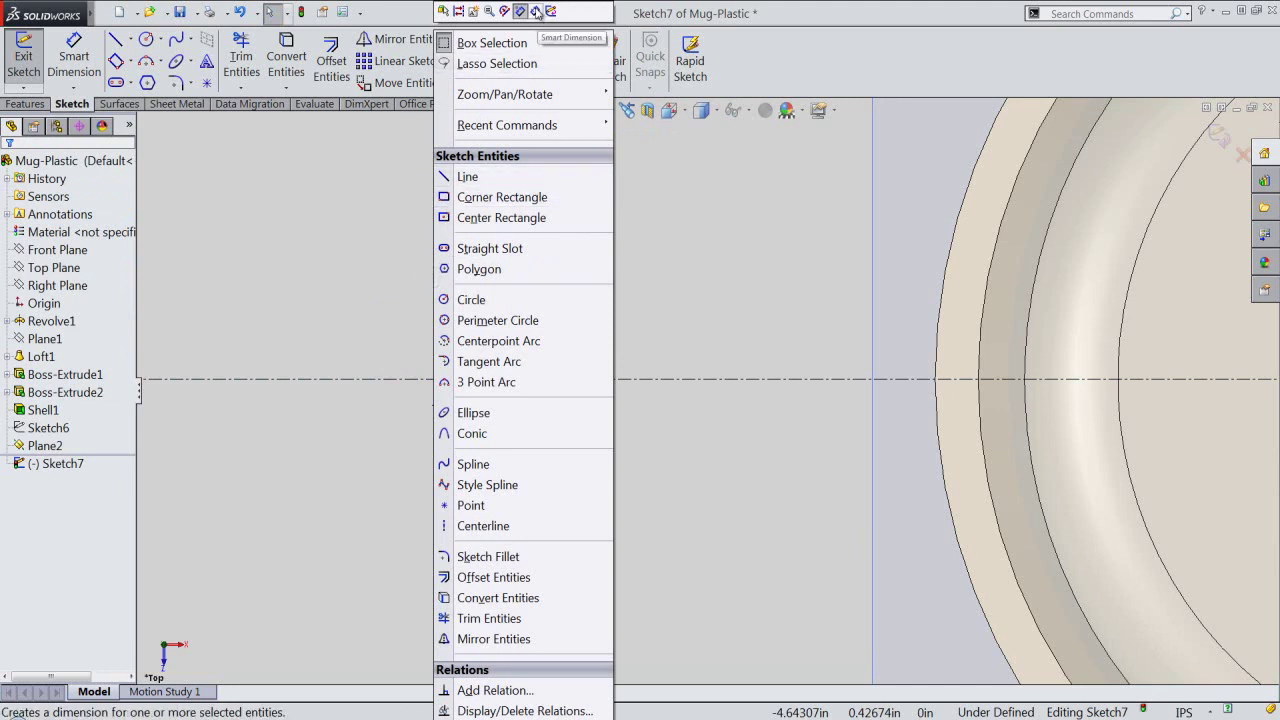
pyautogui.click(537, 11)
pyautogui.click(453, 355)
pyautogui.click(449, 401)
pyautogui.click(404, 392)
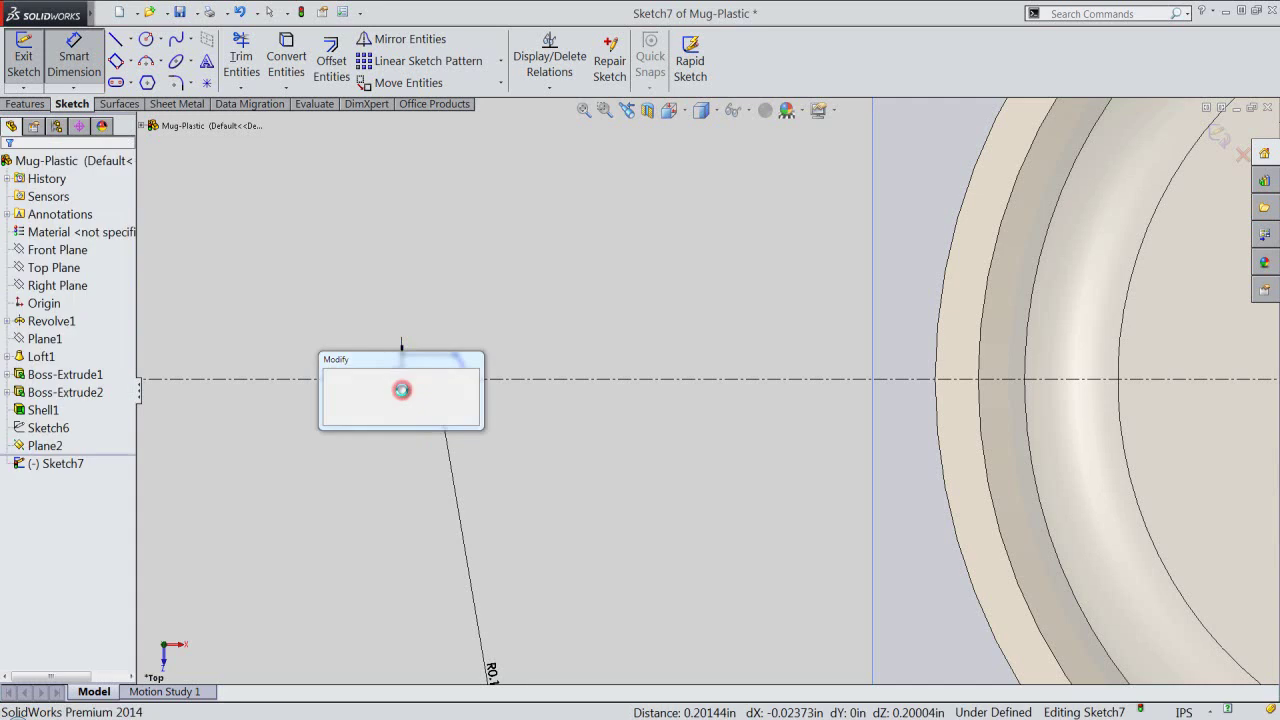
pyautogui.write('.25')
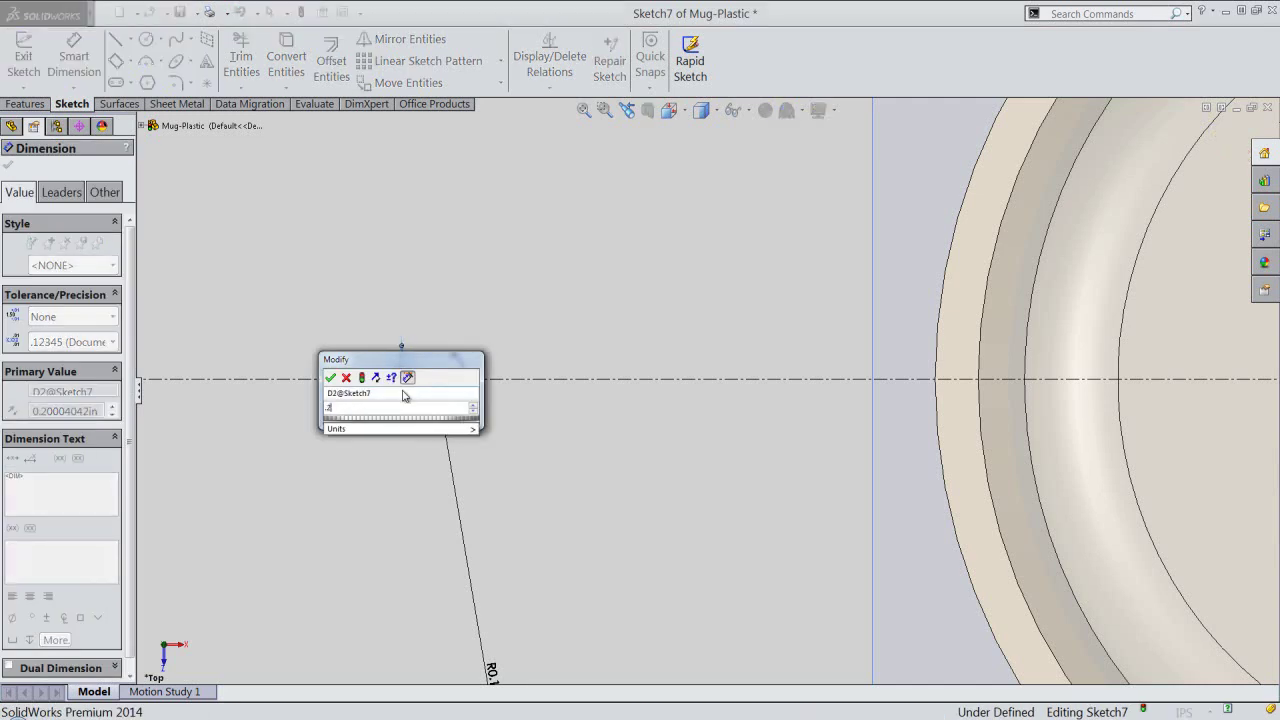
pyautogui.press('Return')
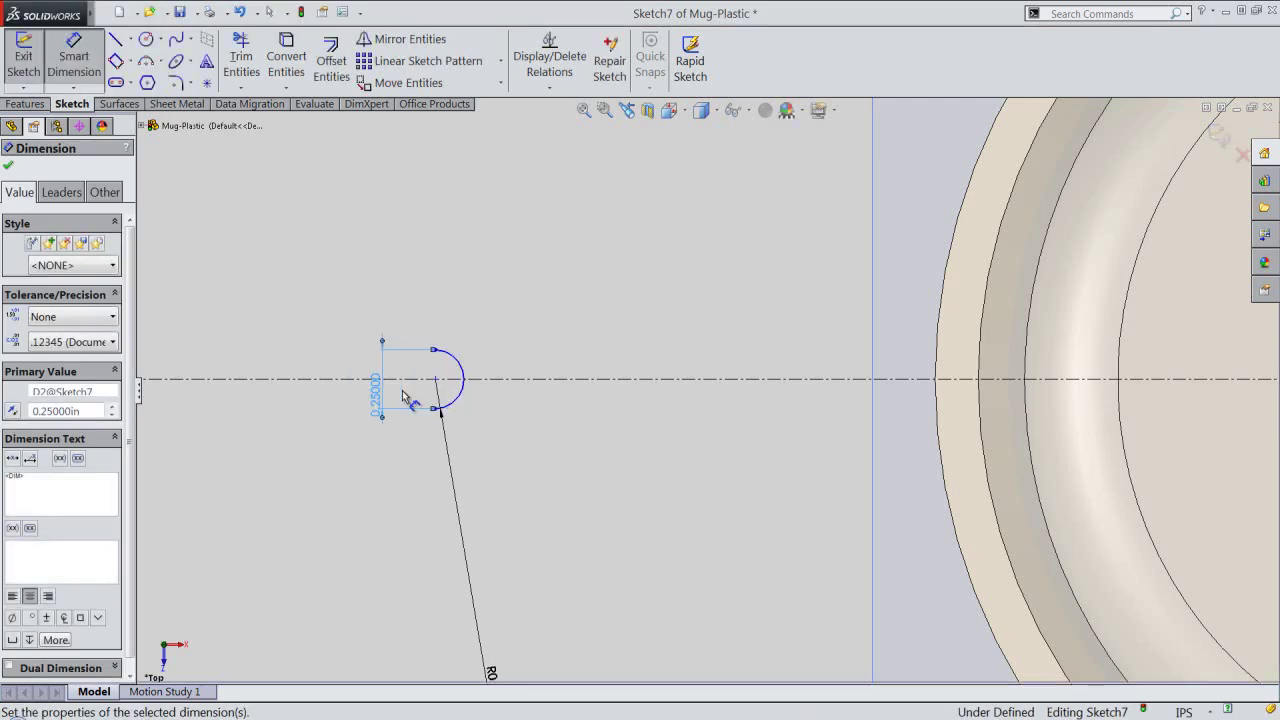
pyautogui.rightClick(425, 309)
pyautogui.click(452, 231)
pyautogui.click(469, 288)
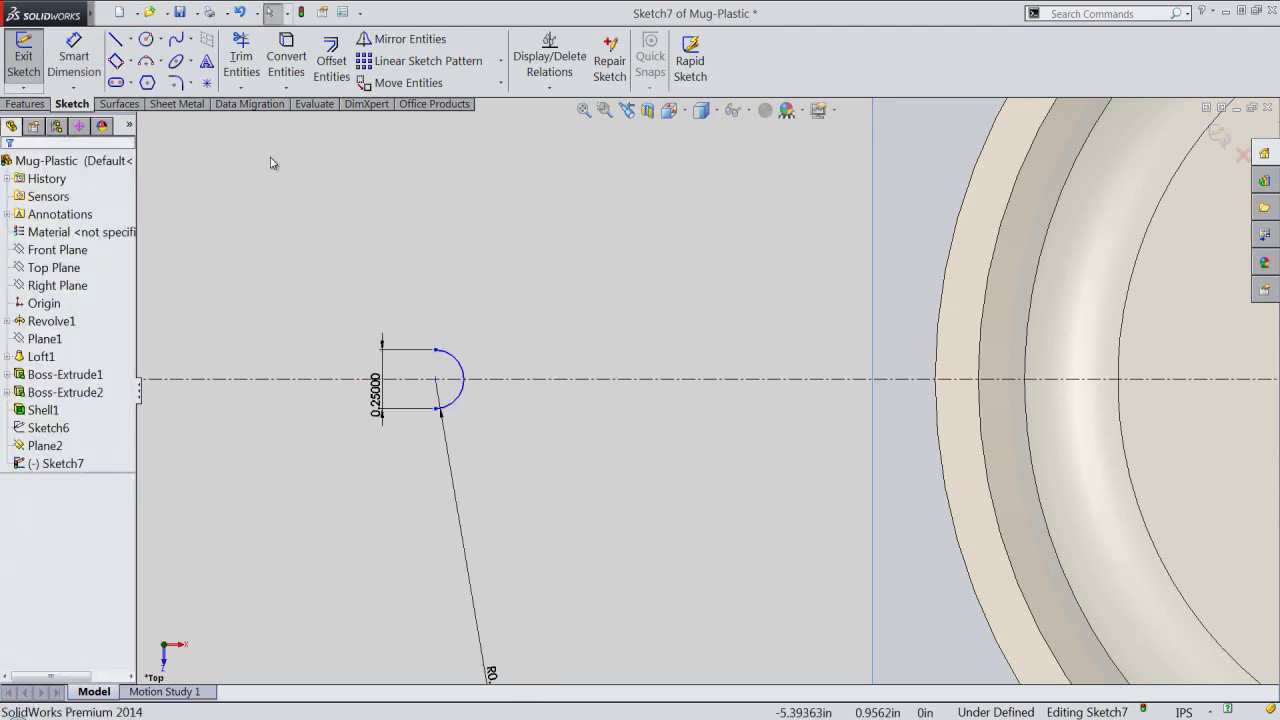
# Dimension the arc centre 3.5156 from the mug's centre.
pyautogui.click(73, 60)
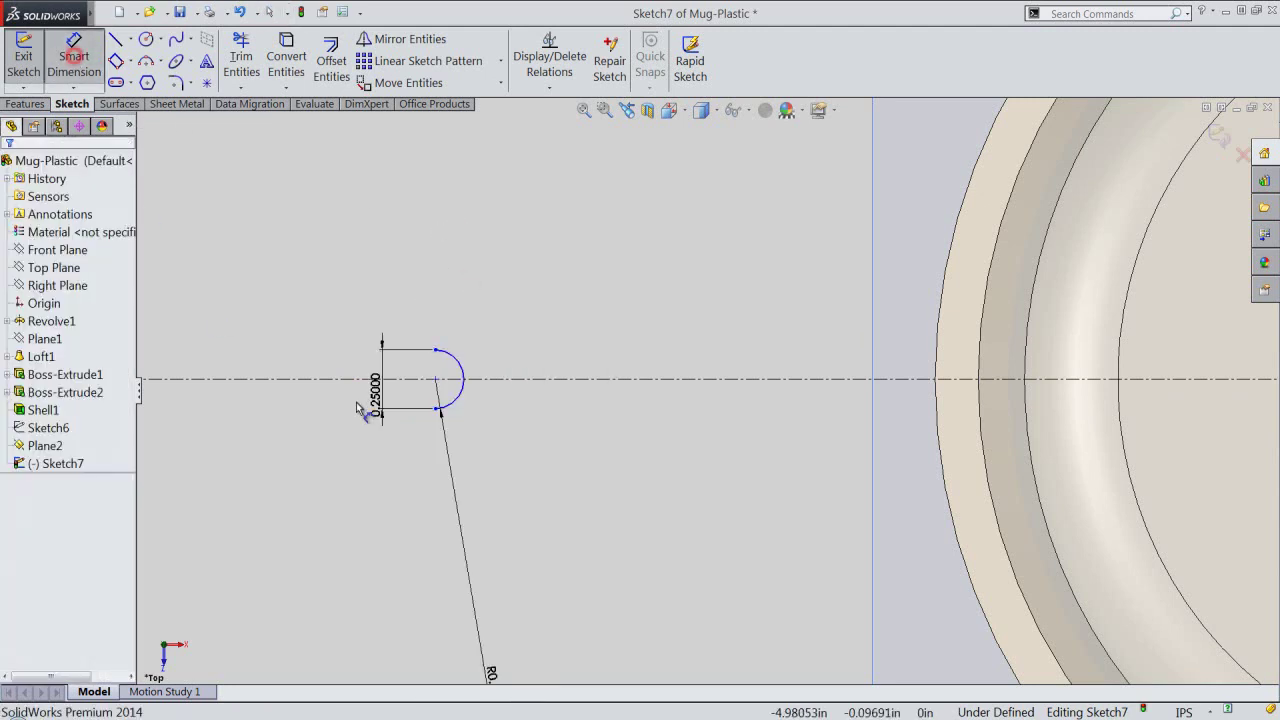
pyautogui.click(437, 381)
pyautogui.press('f')
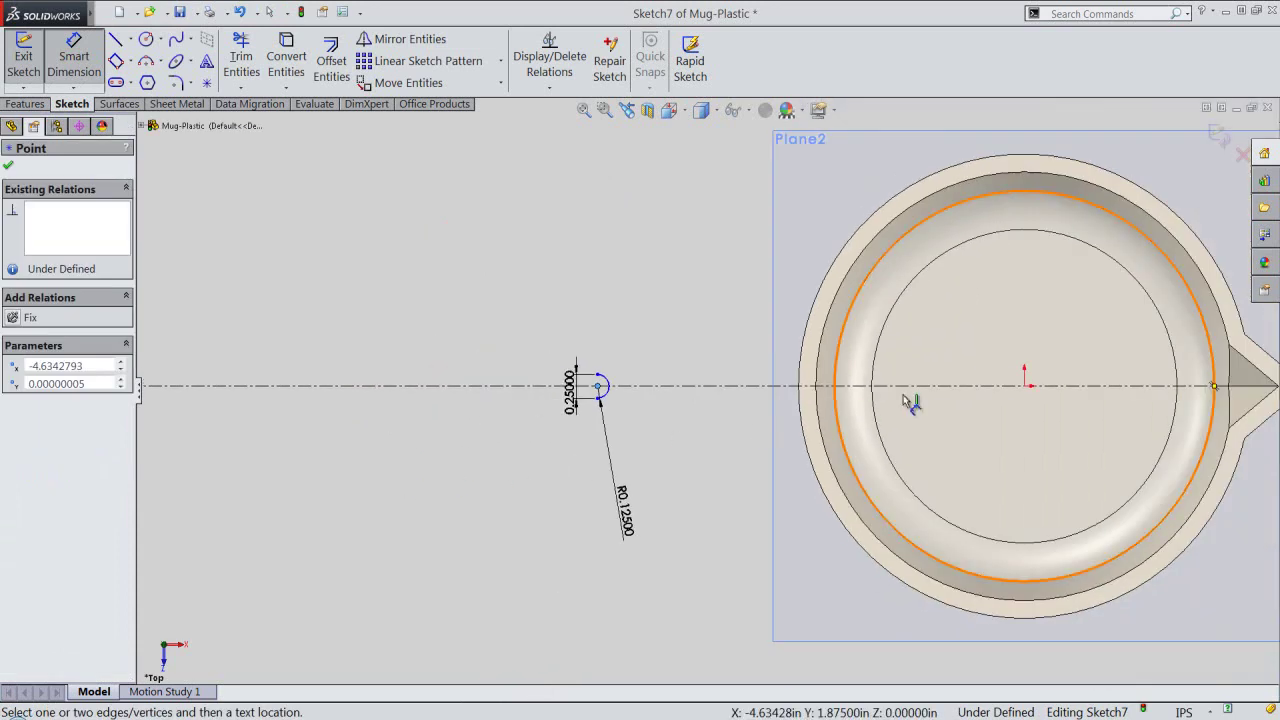
pyautogui.click(1024, 386)
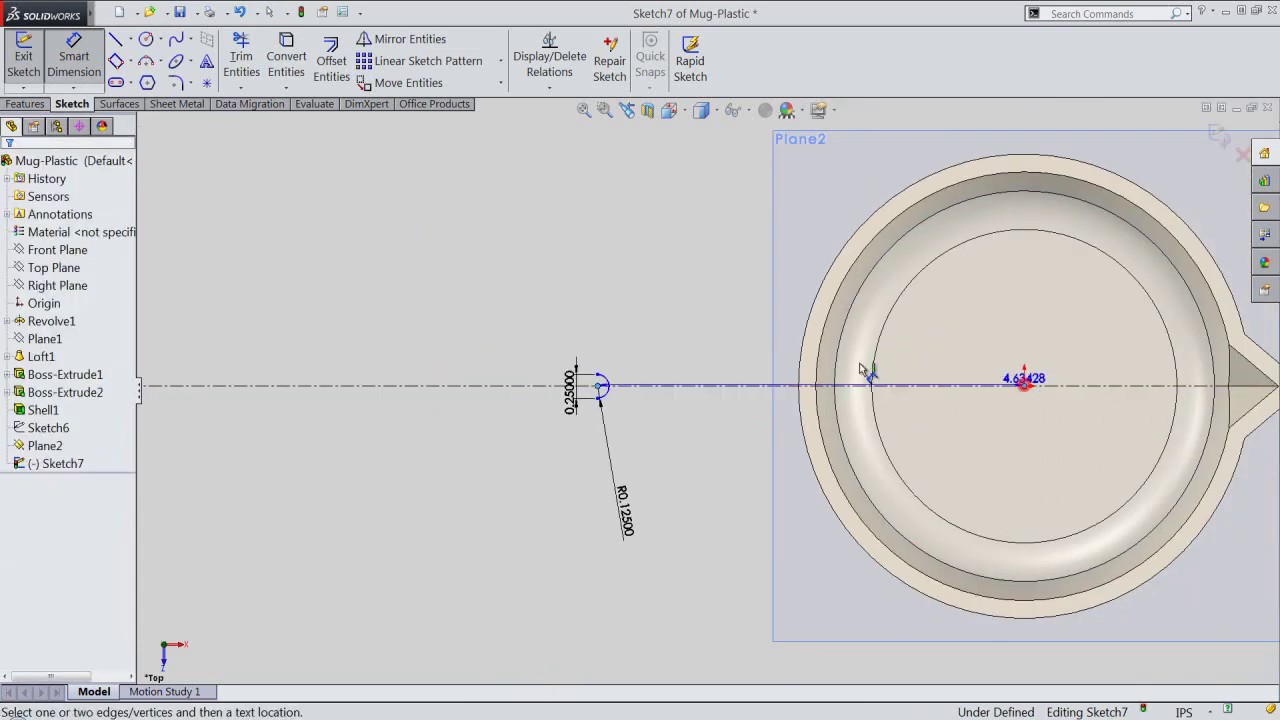
pyautogui.click(738, 272)
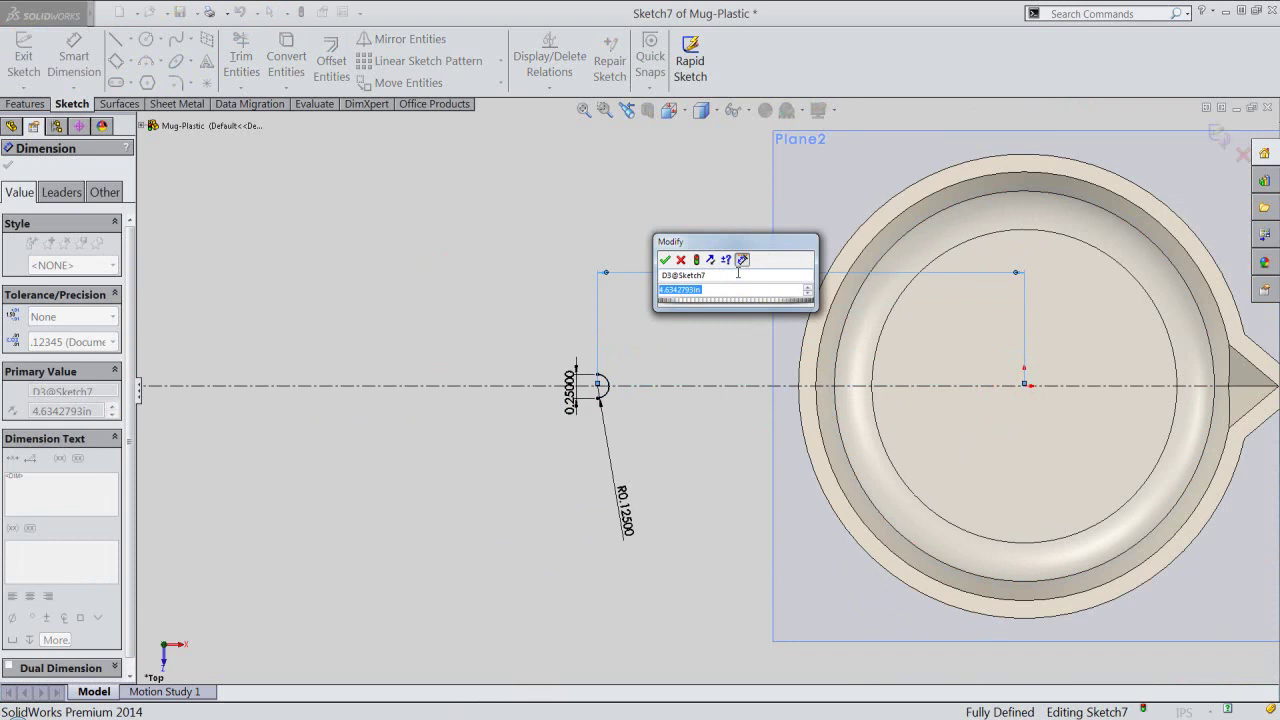
pyautogui.write('3.5156')
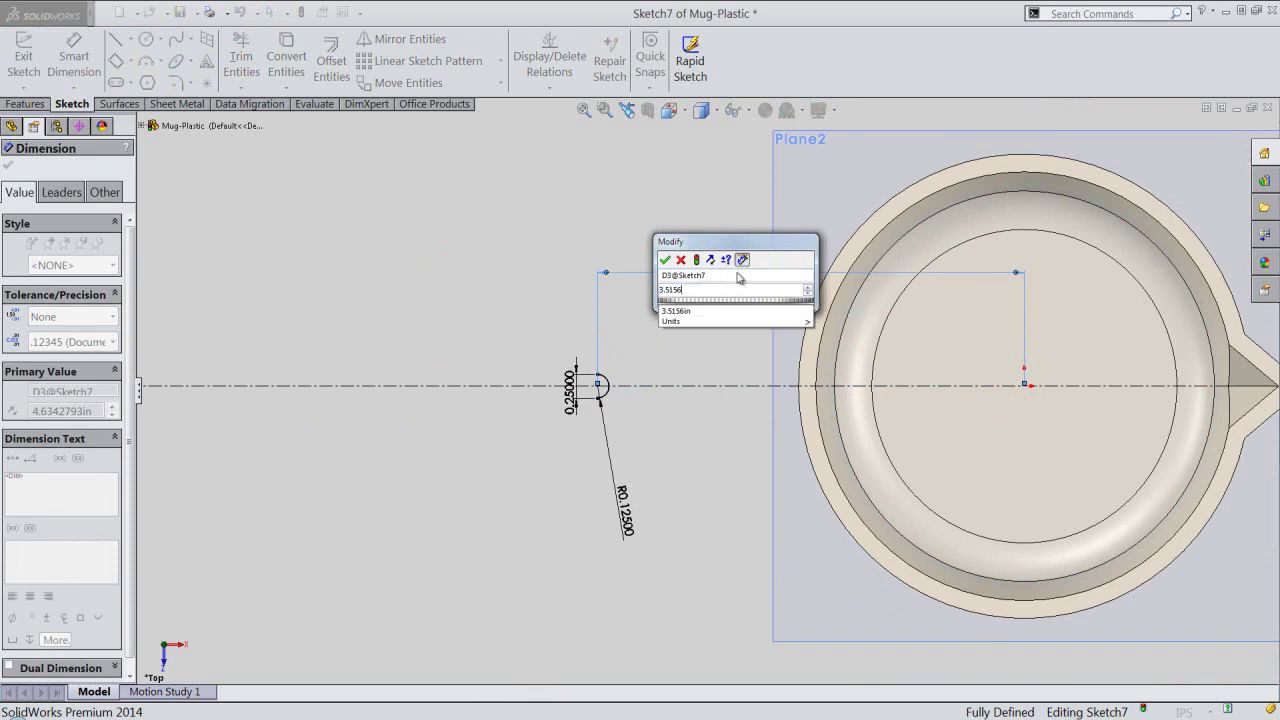
pyautogui.press('Return')
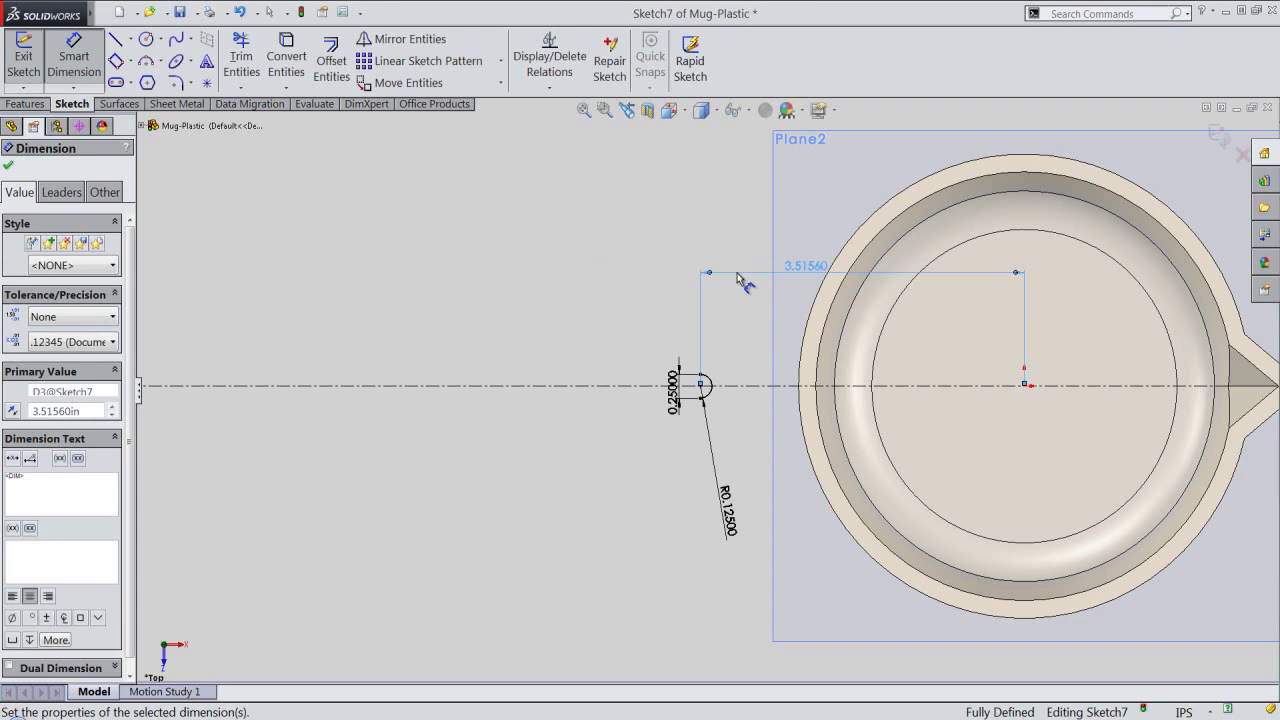
pyautogui.rightClick(760, 360)
pyautogui.click(772, 226)
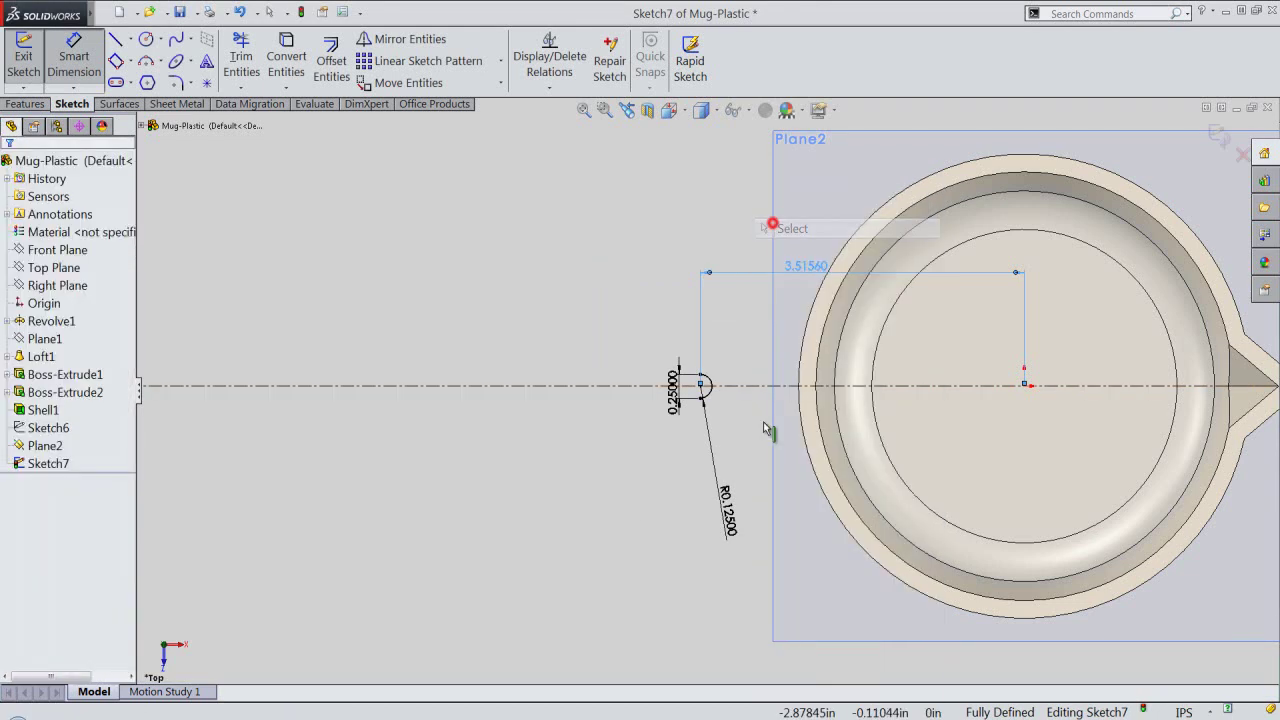
pyautogui.scroll(-2, 760, 424)
pyautogui.scroll(-2, 723, 391)
pyautogui.scroll(-2, 711, 391)
pyautogui.scroll(-2, 707, 394)
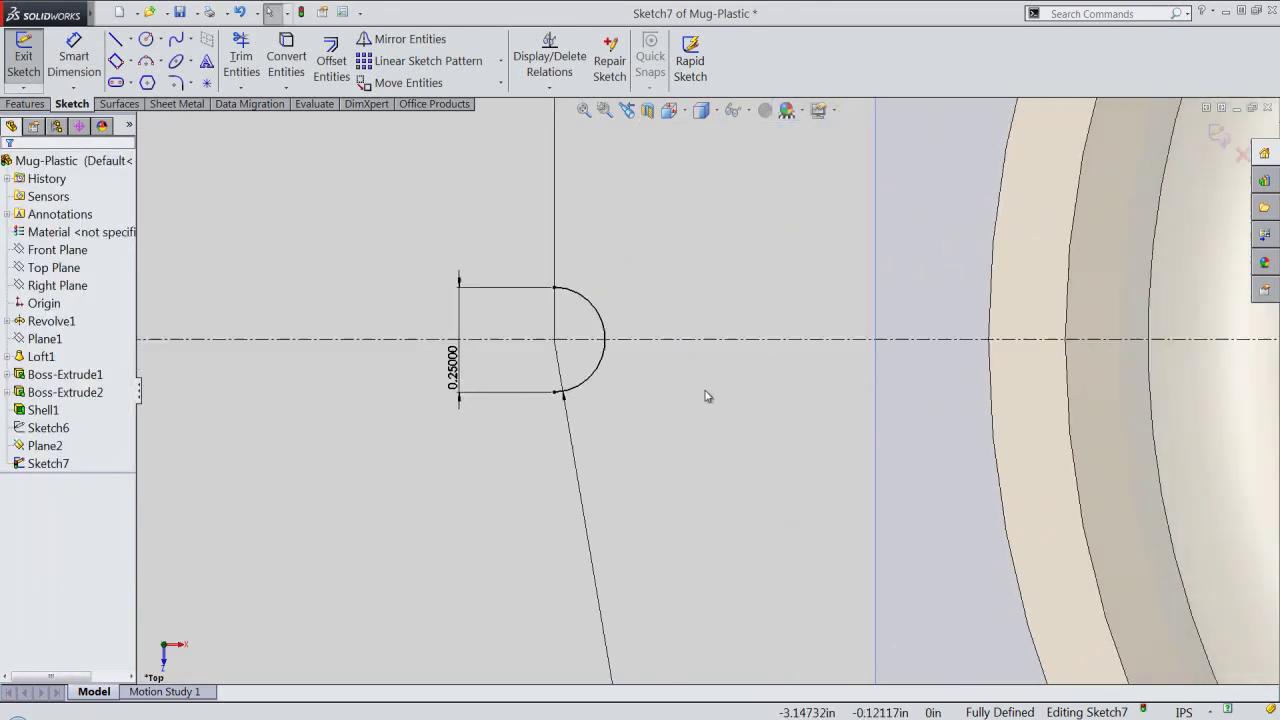
# Preview a 0.0625 outward offset of the small arc.
pyautogui.click(331, 60)
pyautogui.click(597, 312)
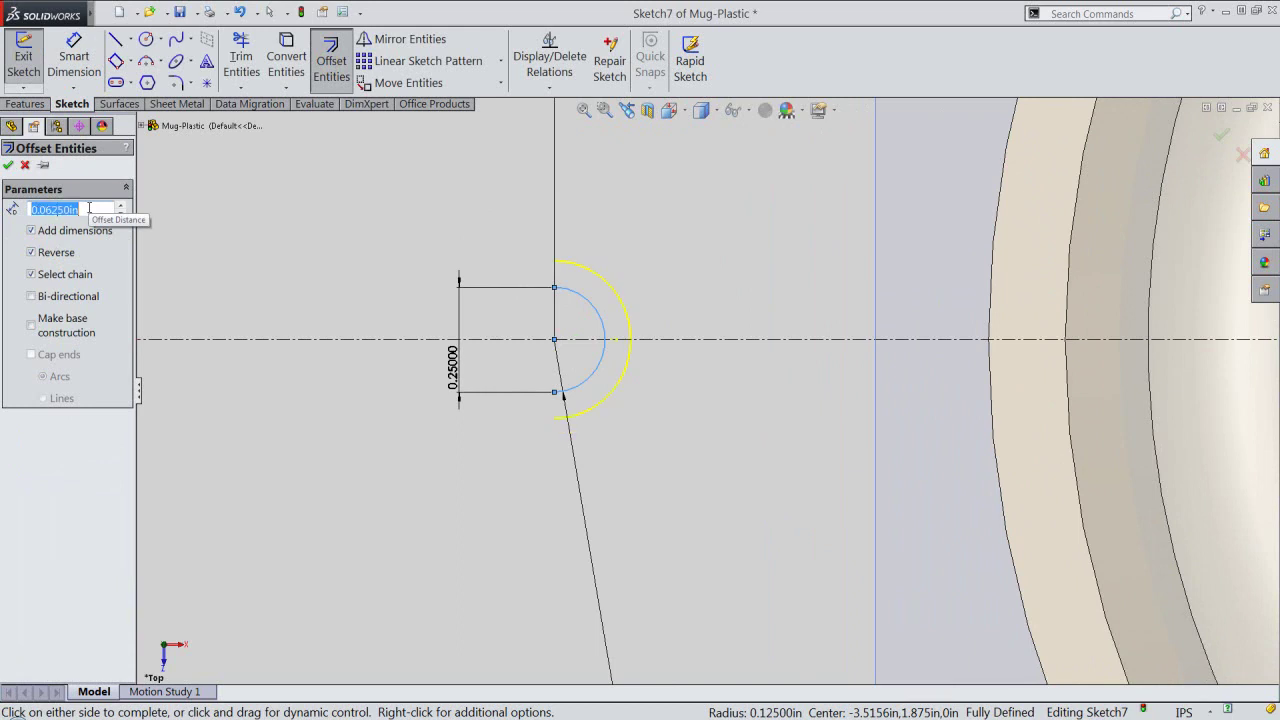
# Accept the 0.0625 offset arc and check the inner arc's endpoints.
pyautogui.click(12, 167)
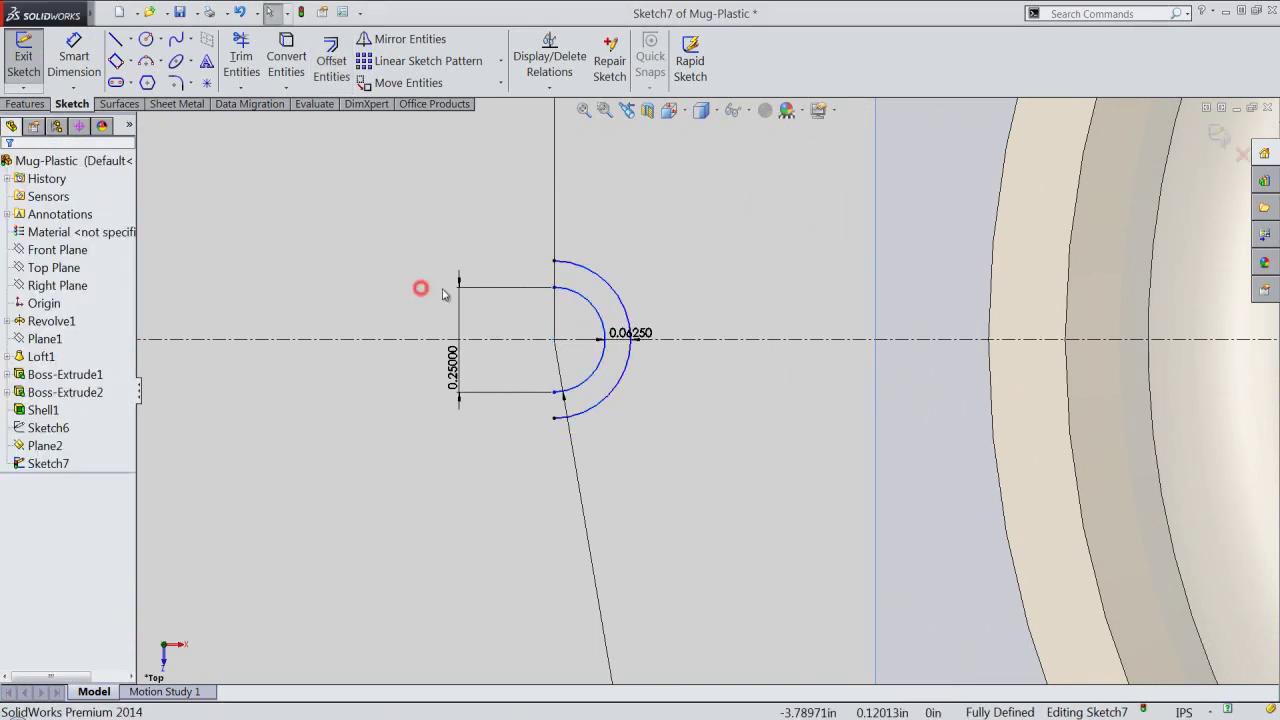
pyautogui.click(555, 289)
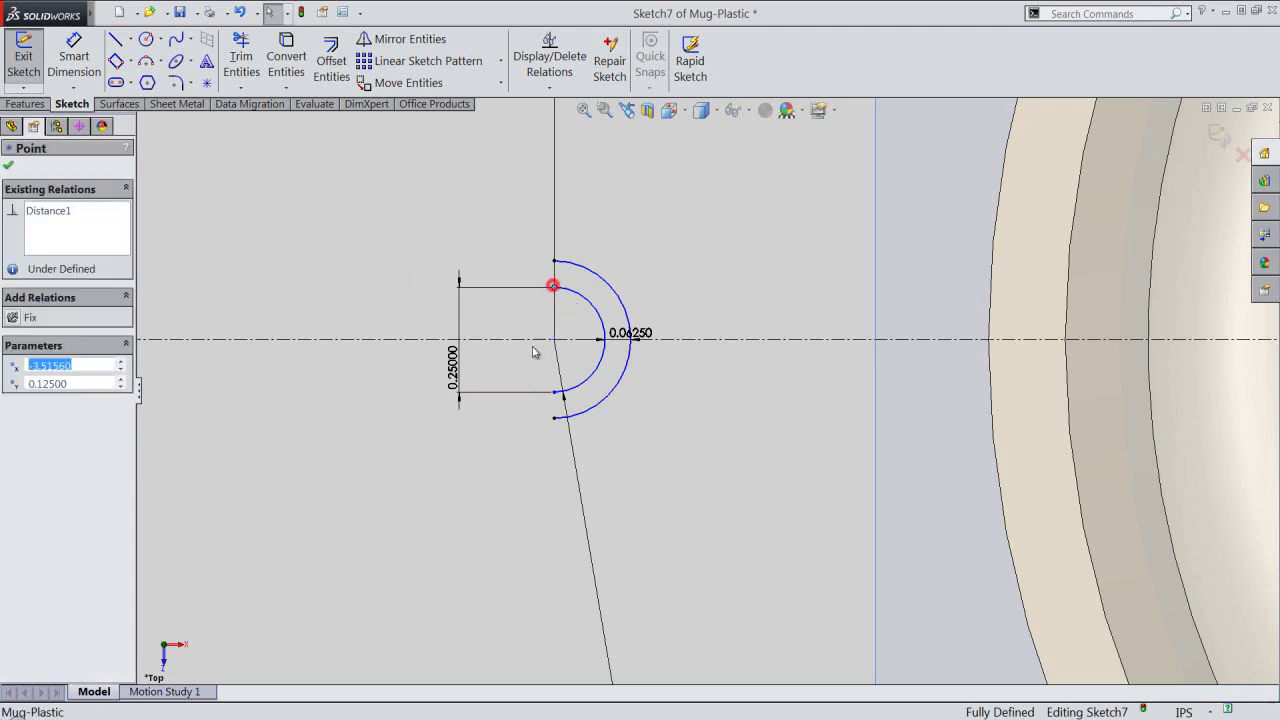
pyautogui.keyDown('ctrl'); pyautogui.click(556, 393); pyautogui.keyUp('ctrl')
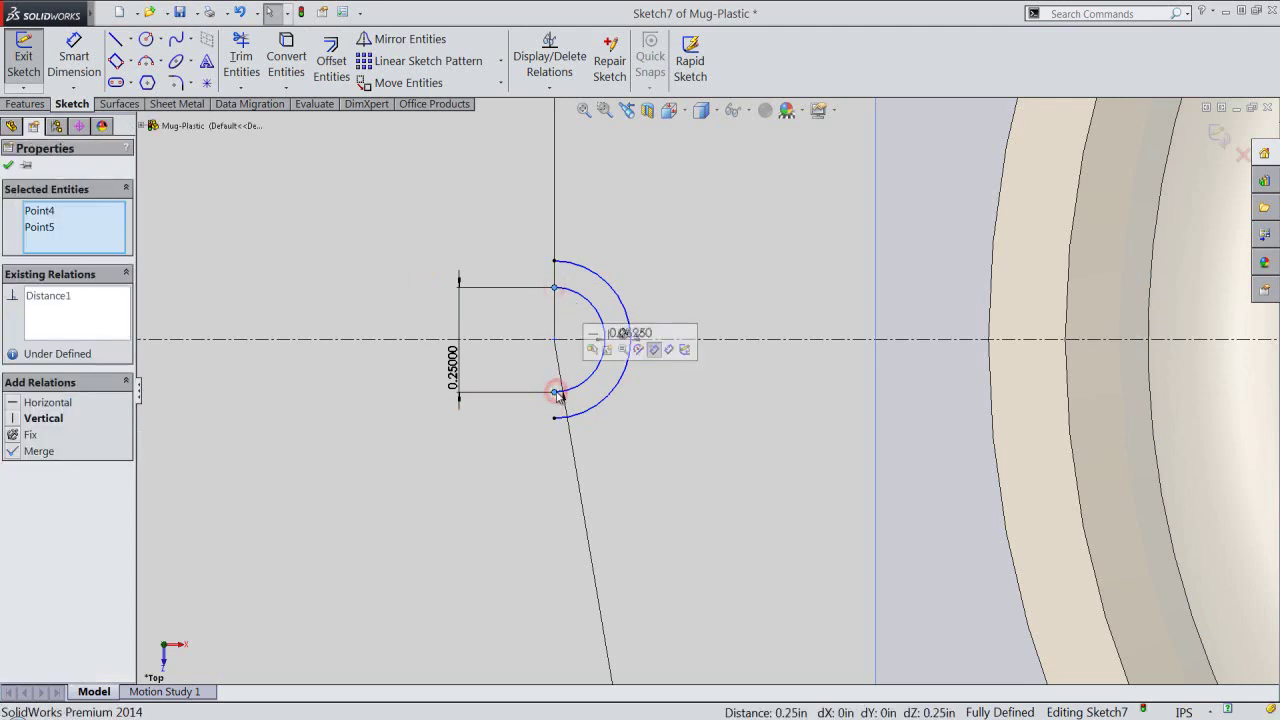
pyautogui.click(675, 244)
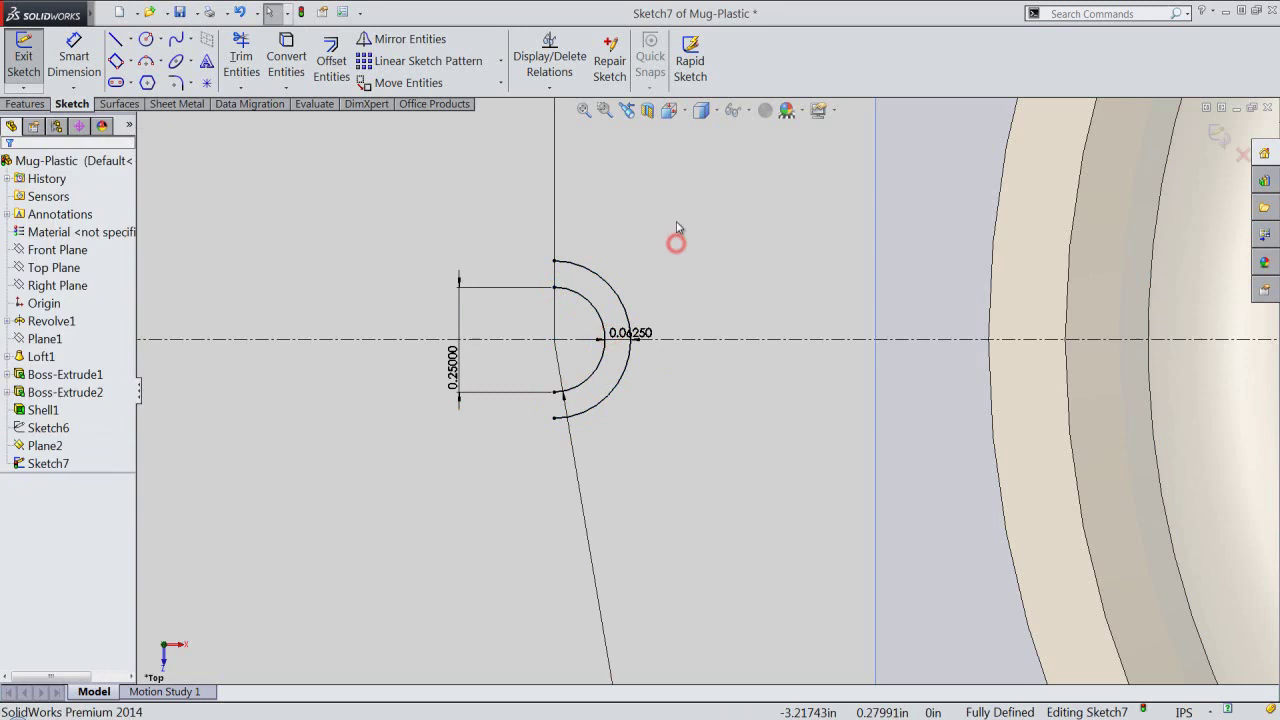
# Draw lines from the inner arc's top and bottom ends out past the outer arc.
pyautogui.rightClick(676, 207)
pyautogui.click(708, 177)
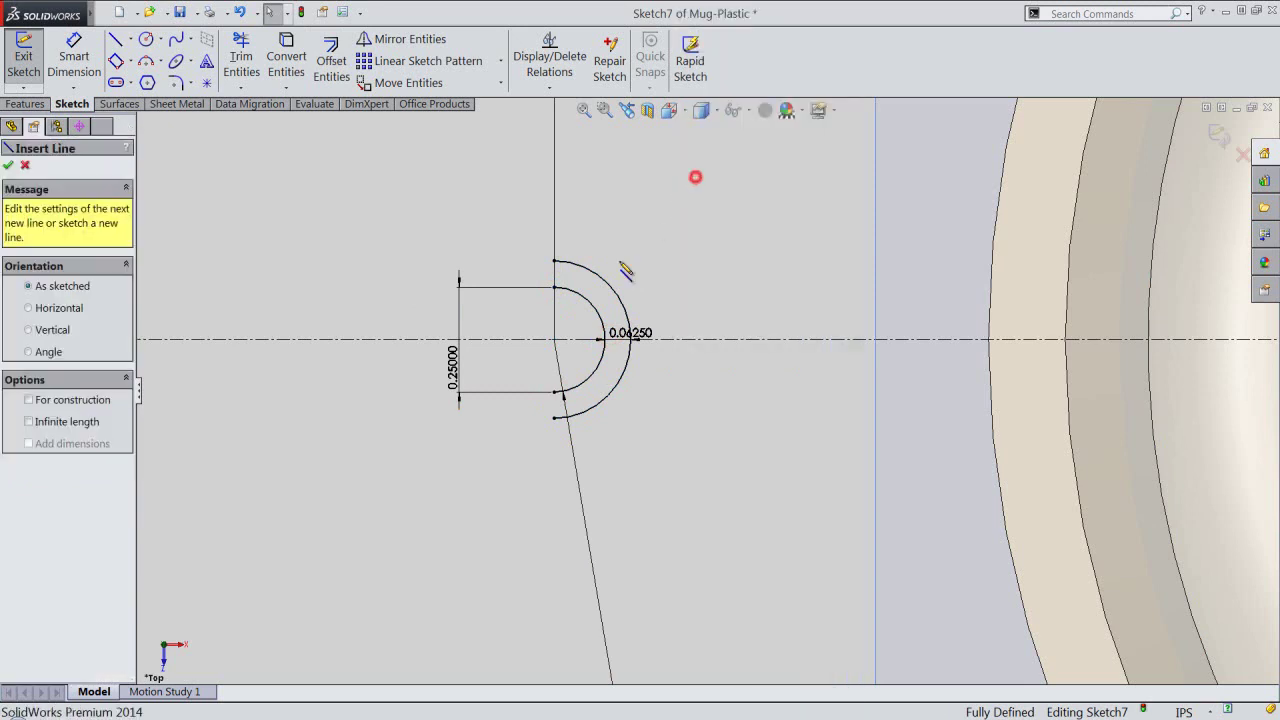
pyautogui.click(554, 289)
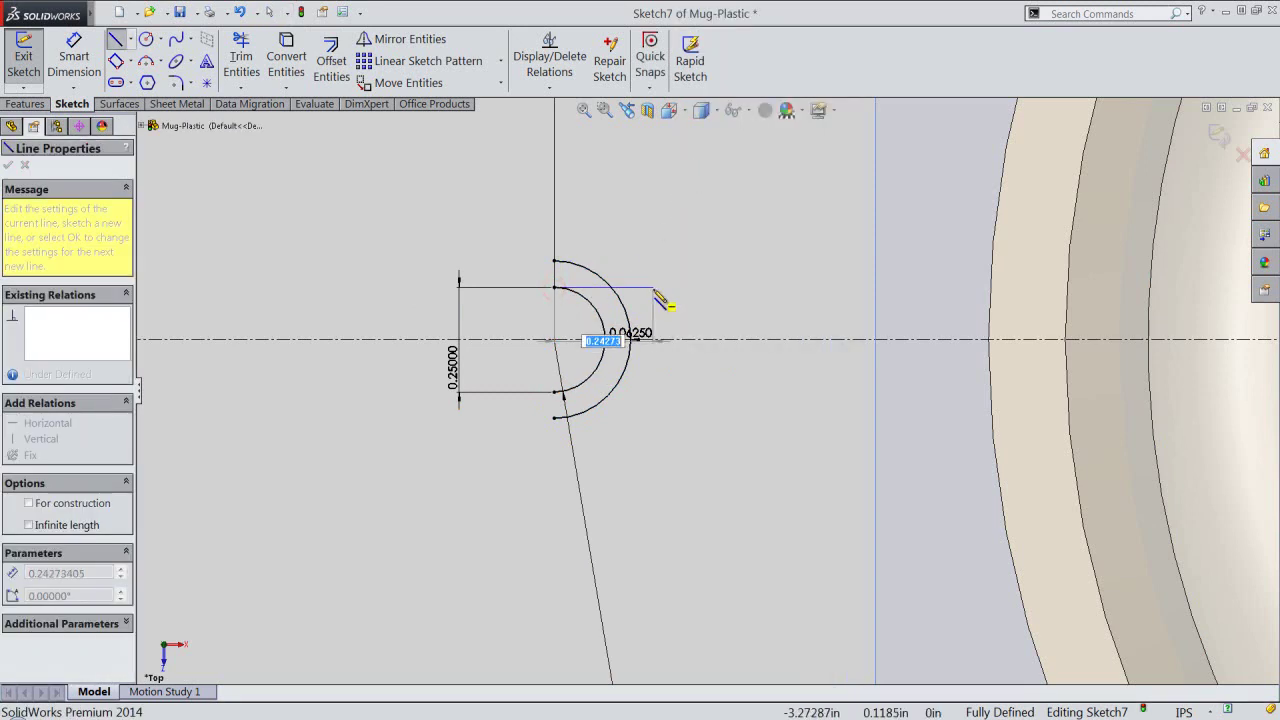
pyautogui.click(653, 288)
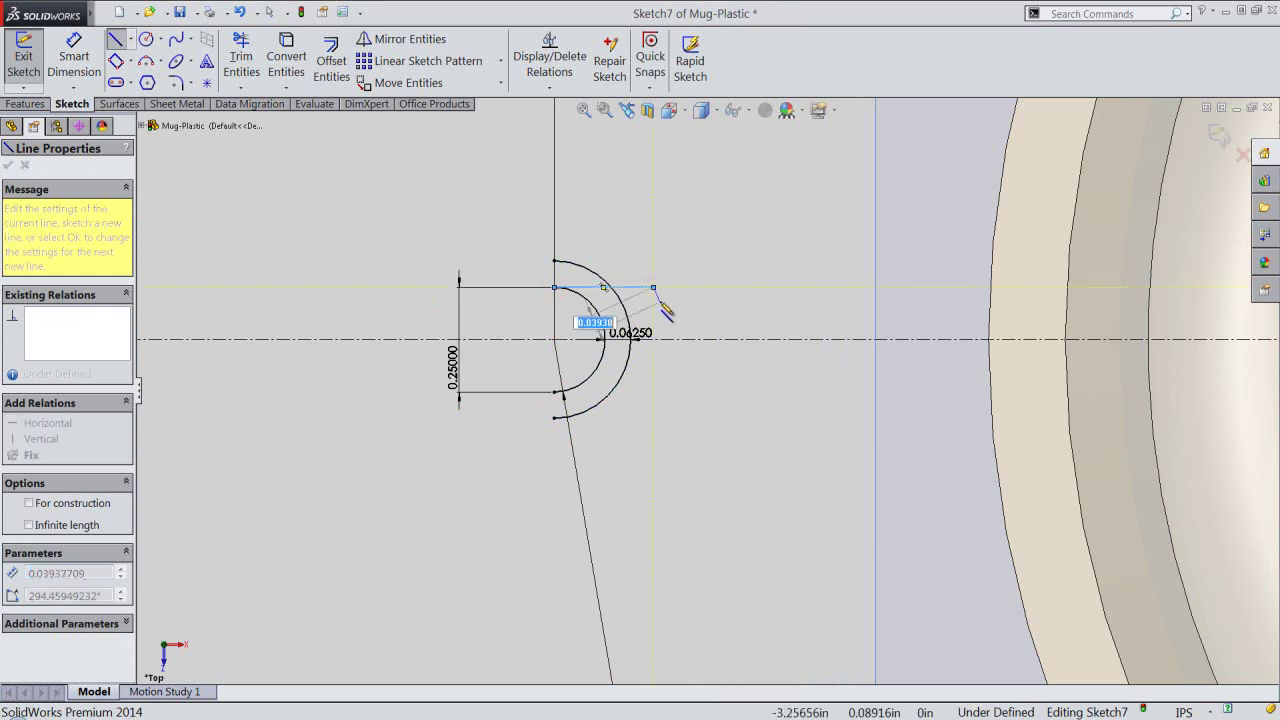
pyautogui.doubleClick(654, 288)
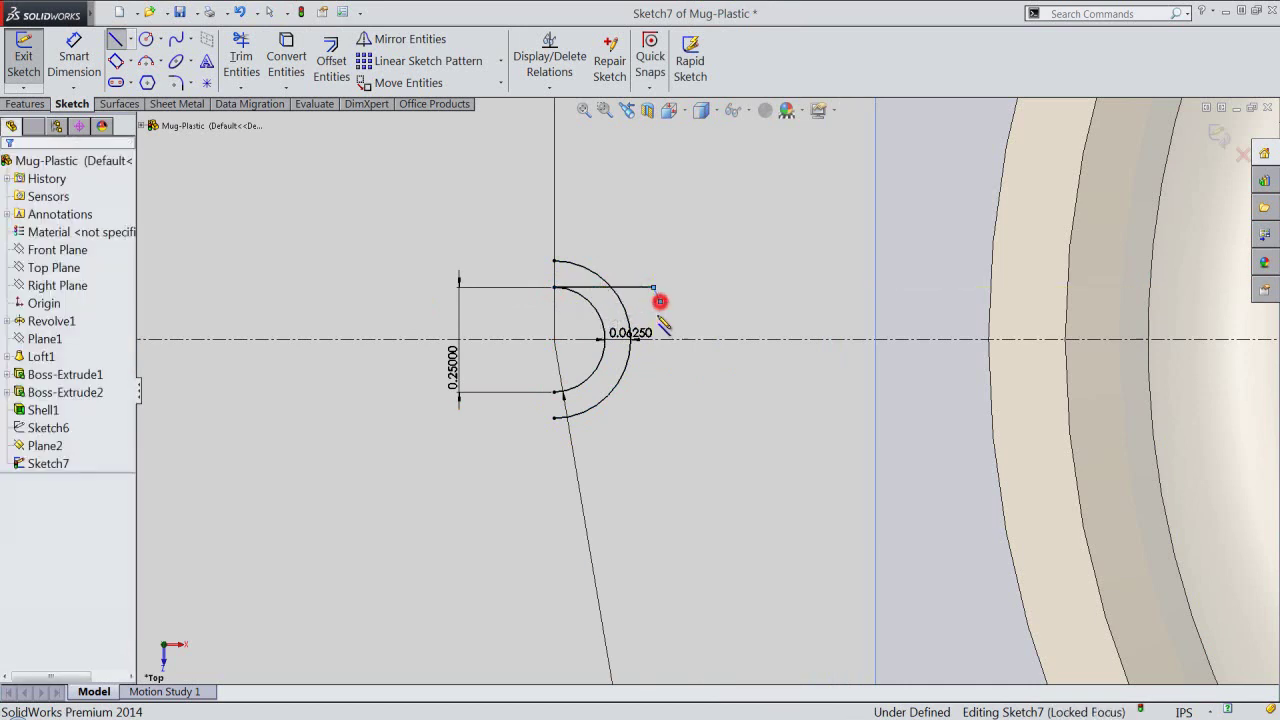
pyautogui.click(555, 392)
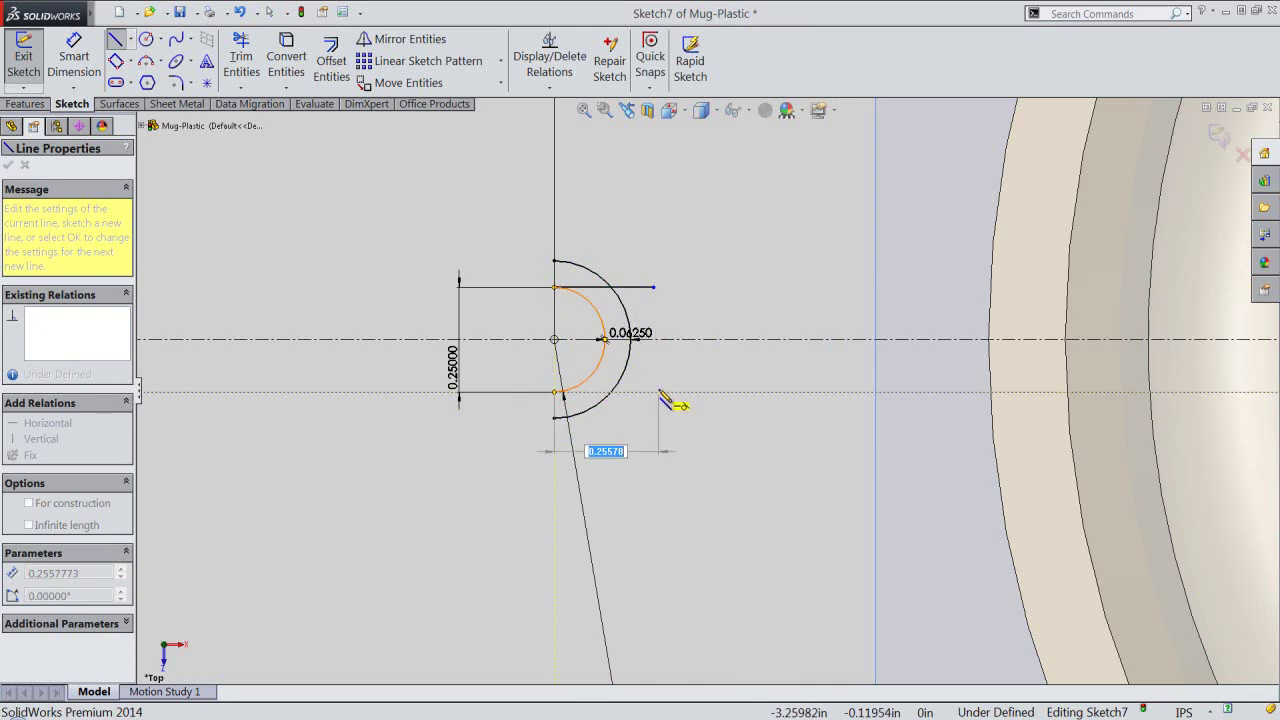
pyautogui.click(658, 390)
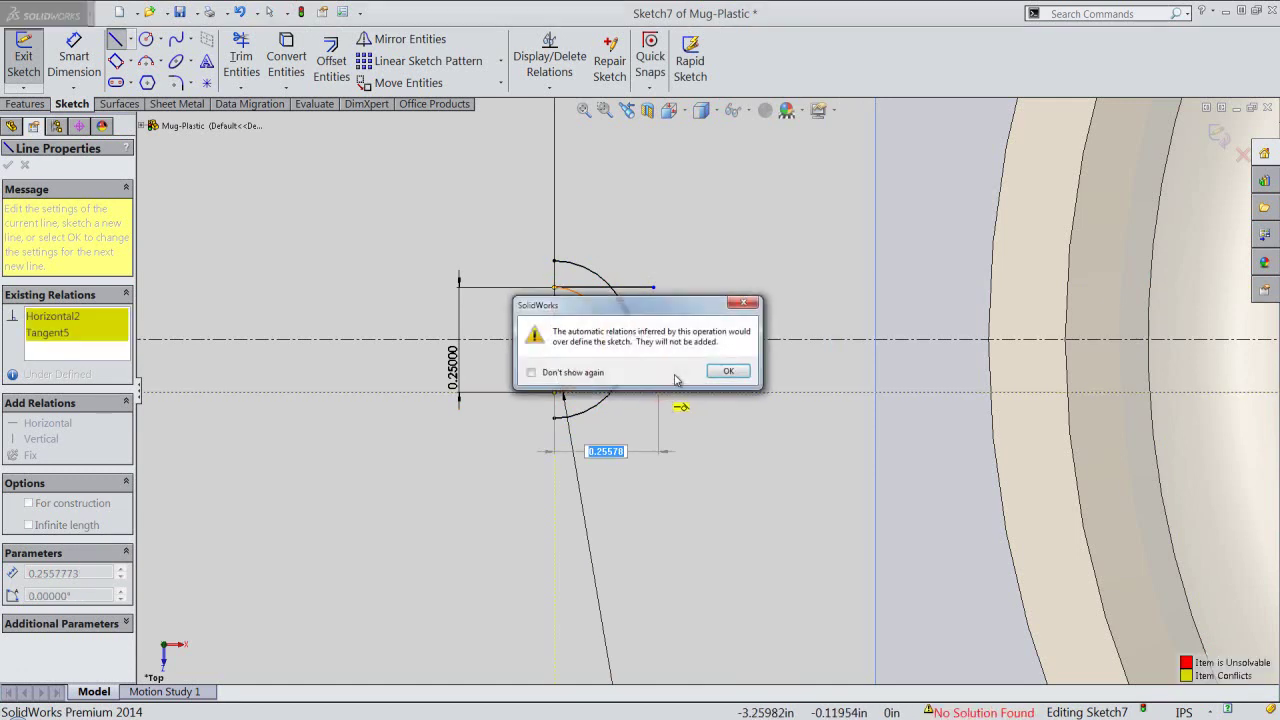
pyautogui.click(737, 373)
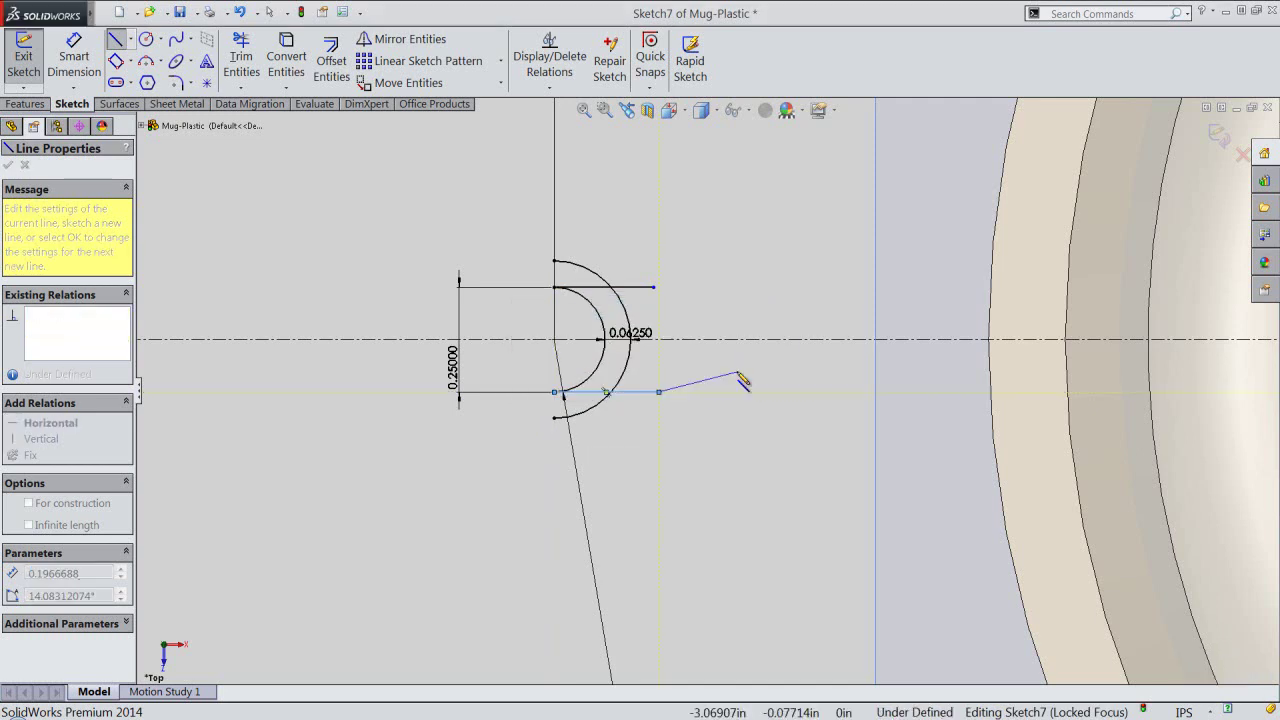
pyautogui.press('Escape')
# Add a Horizontal relation to the lower line.
pyautogui.rightClick(764, 188)
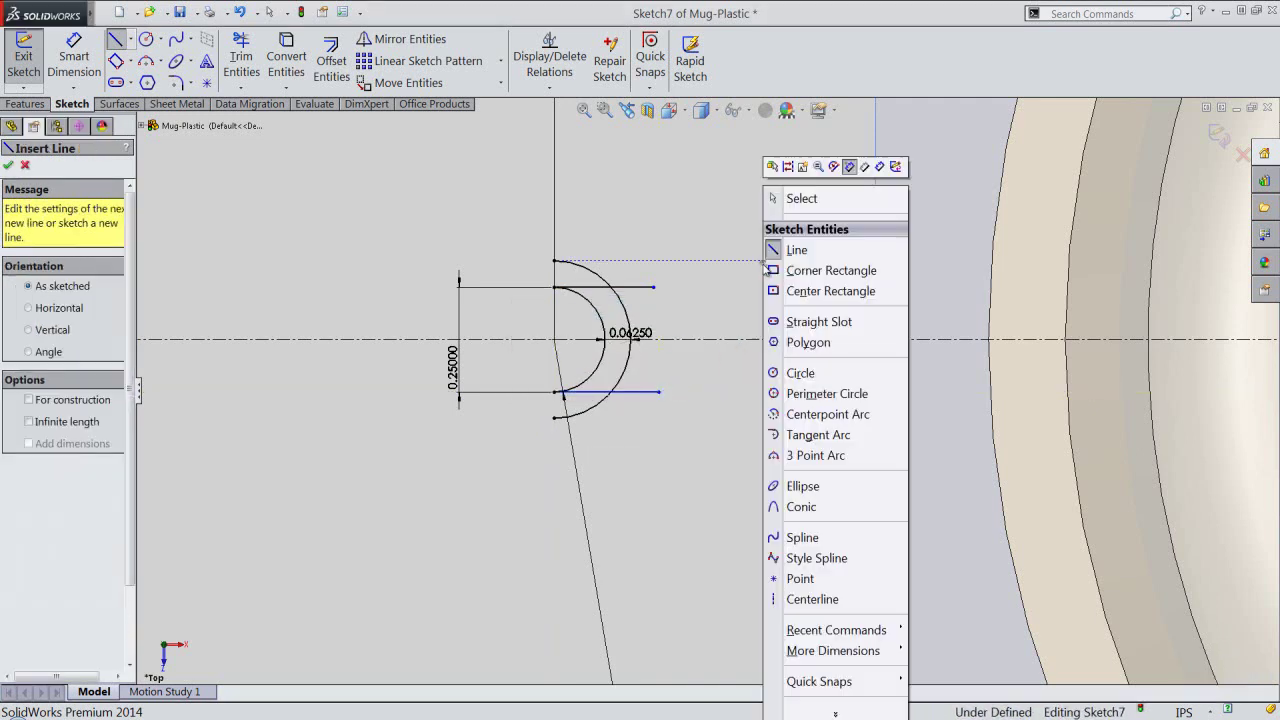
pyautogui.click(791, 199)
pyautogui.click(623, 393)
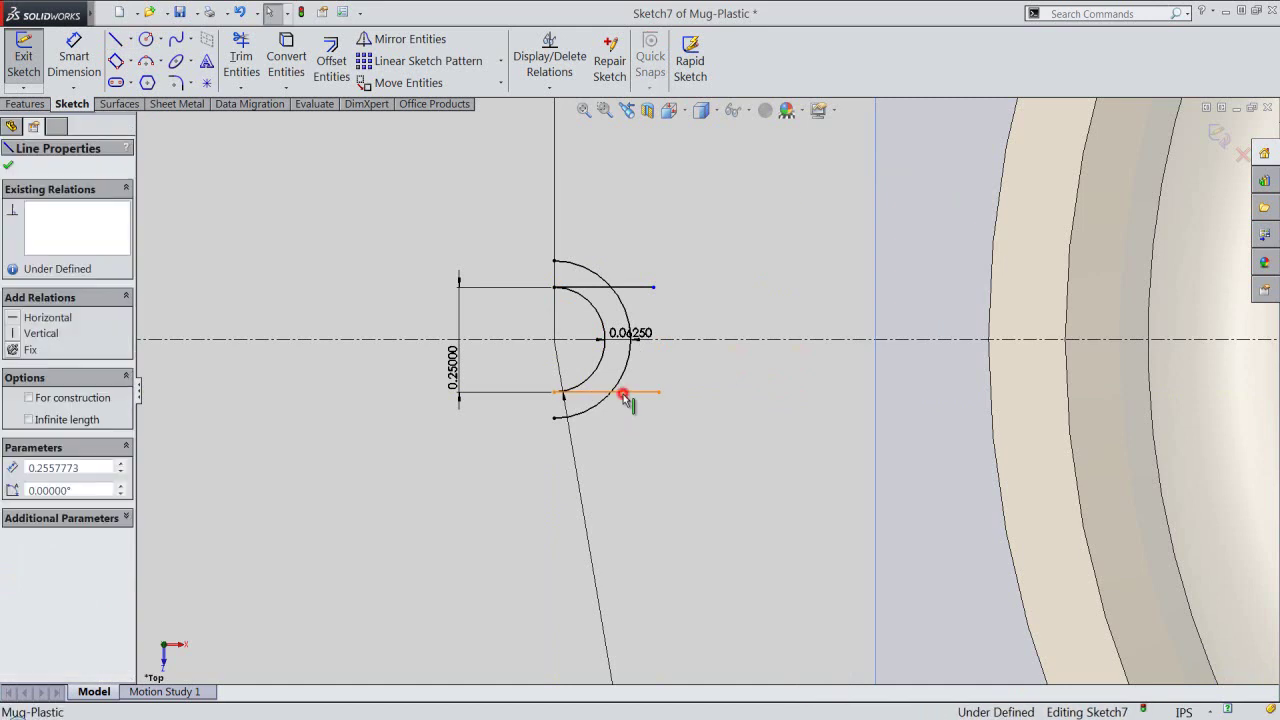
pyautogui.click(658, 351)
pyautogui.click(688, 398)
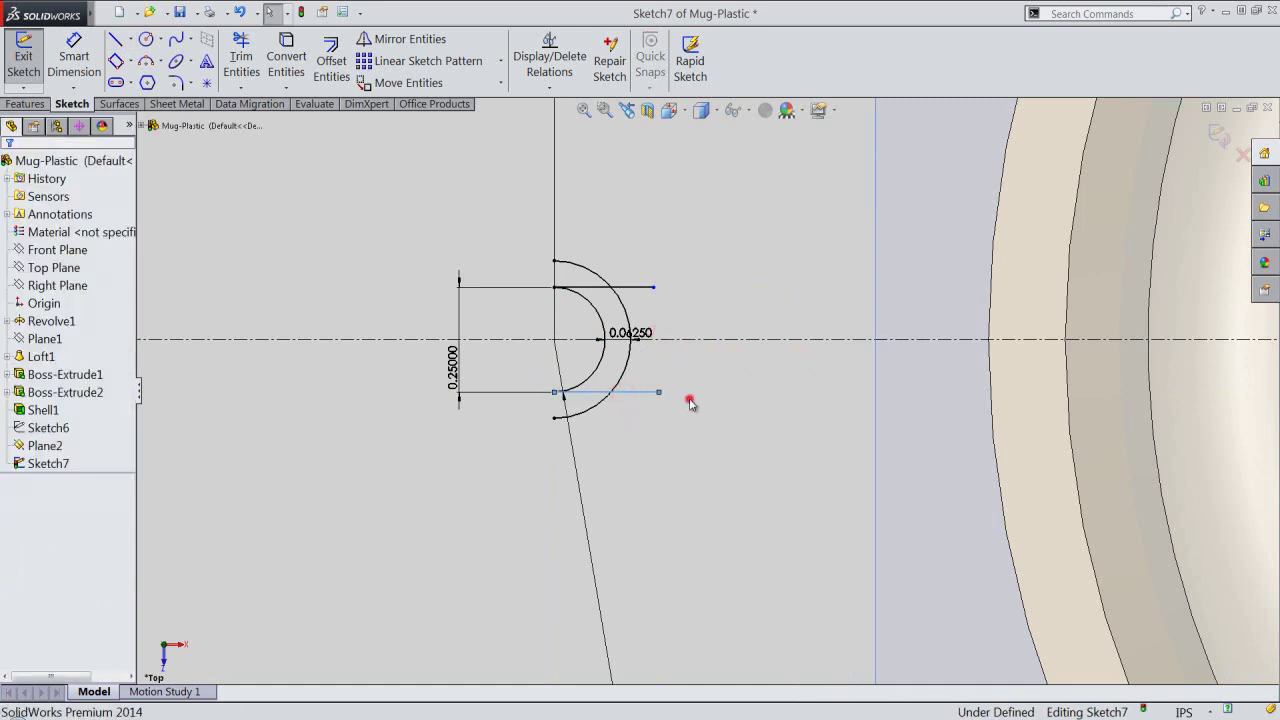
# Power-trim the outer arc above and below the lines and the line stubs, then exit Sketch7.
pyautogui.click(241, 58)
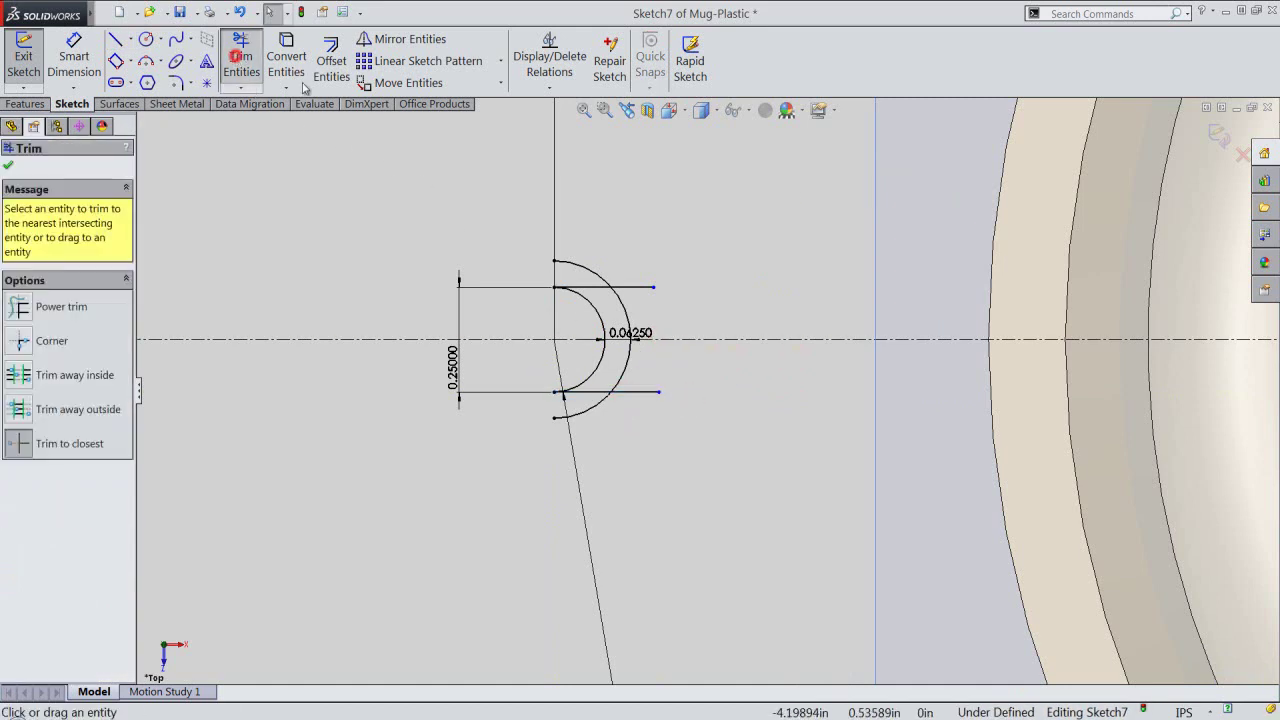
pyautogui.click(580, 265)
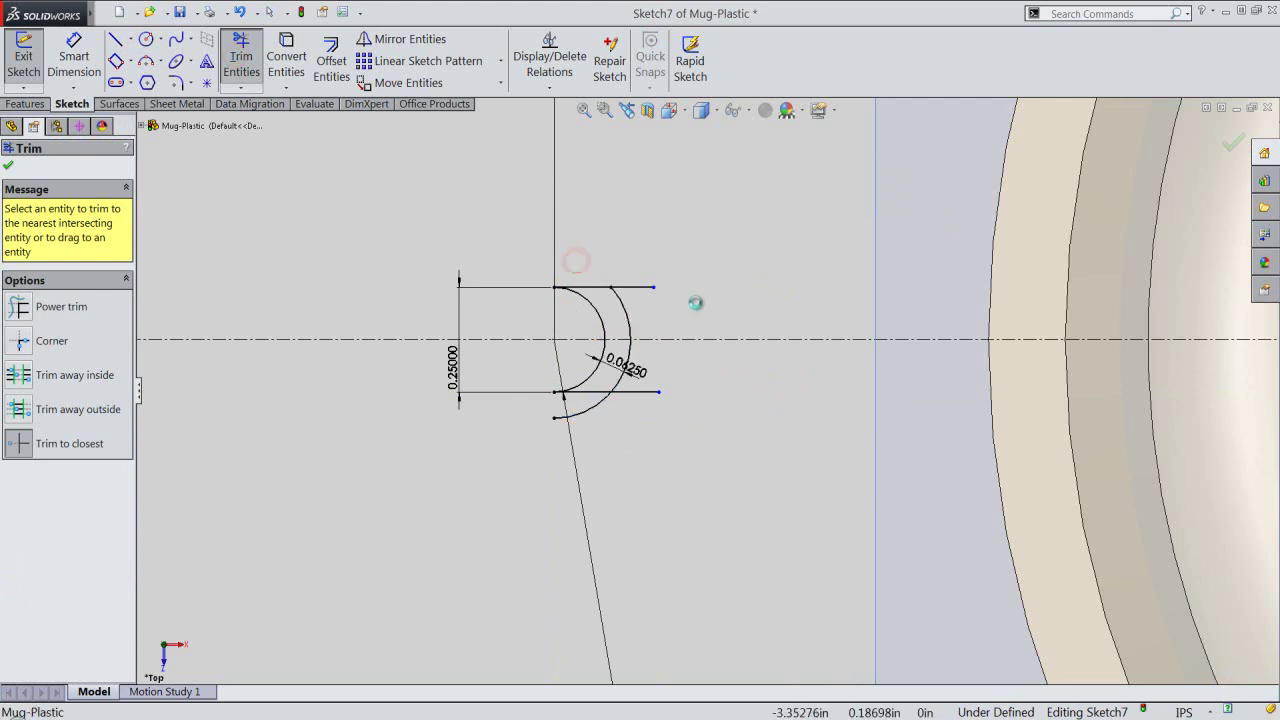
pyautogui.click(600, 406)
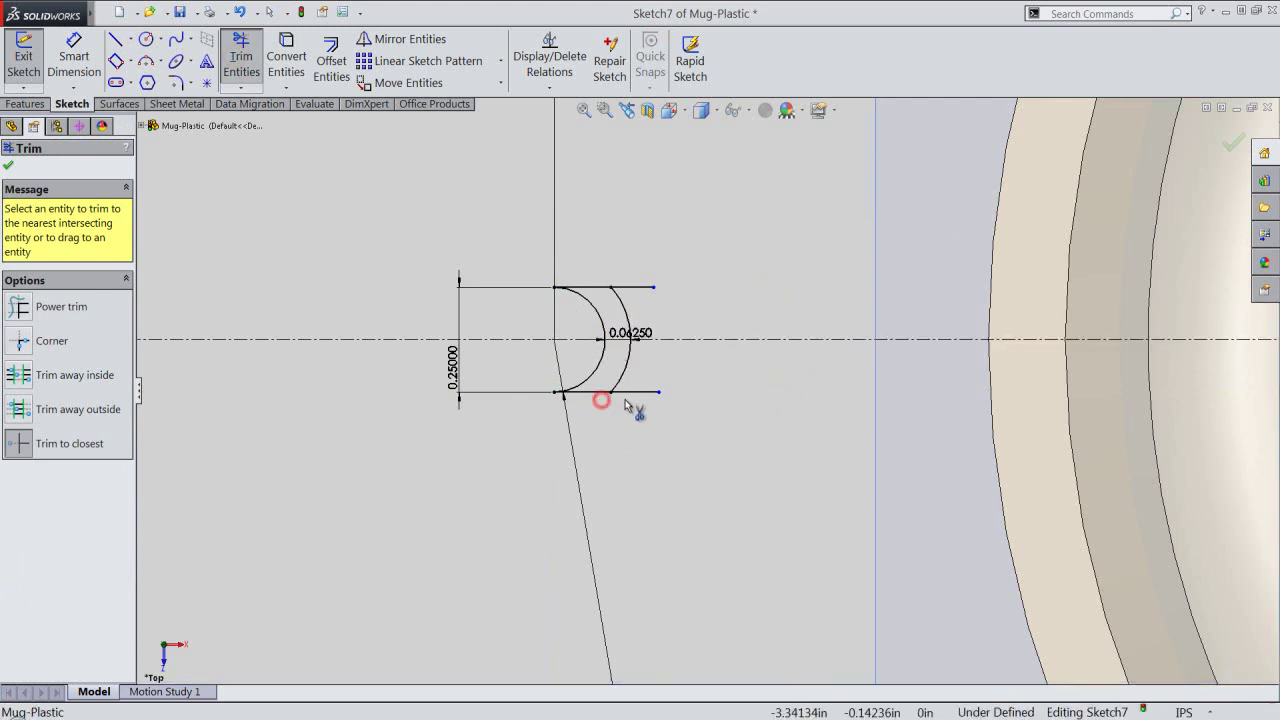
pyautogui.click(637, 285)
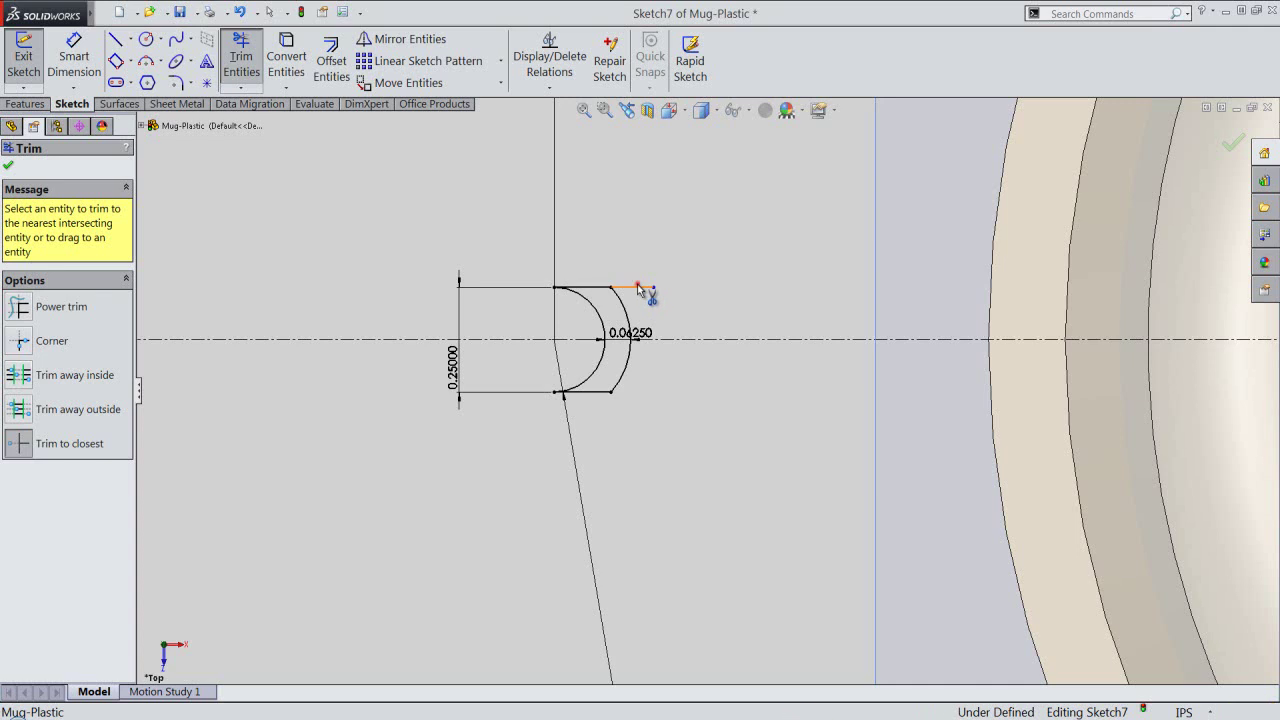
pyautogui.rightClick(680, 243)
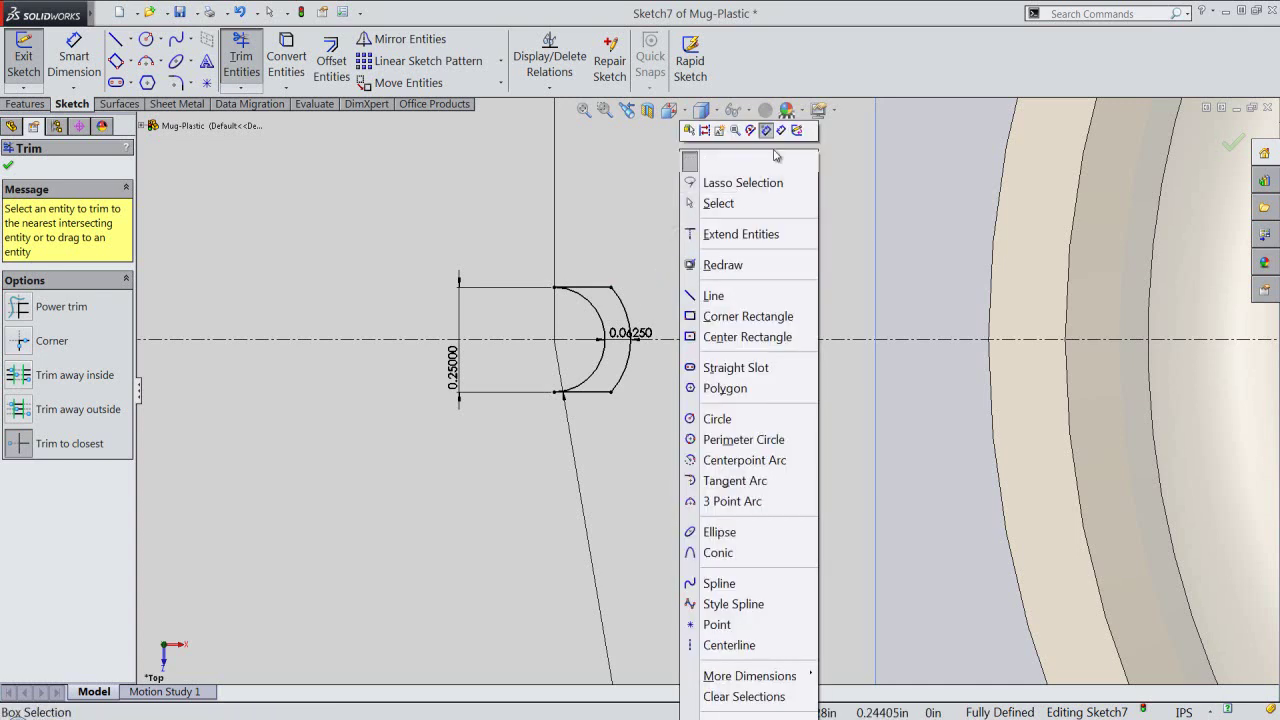
pyautogui.click(798, 128)
# In an isometric view, hide Plane2 and show Sketch6 on the mug.
pyautogui.press('space')
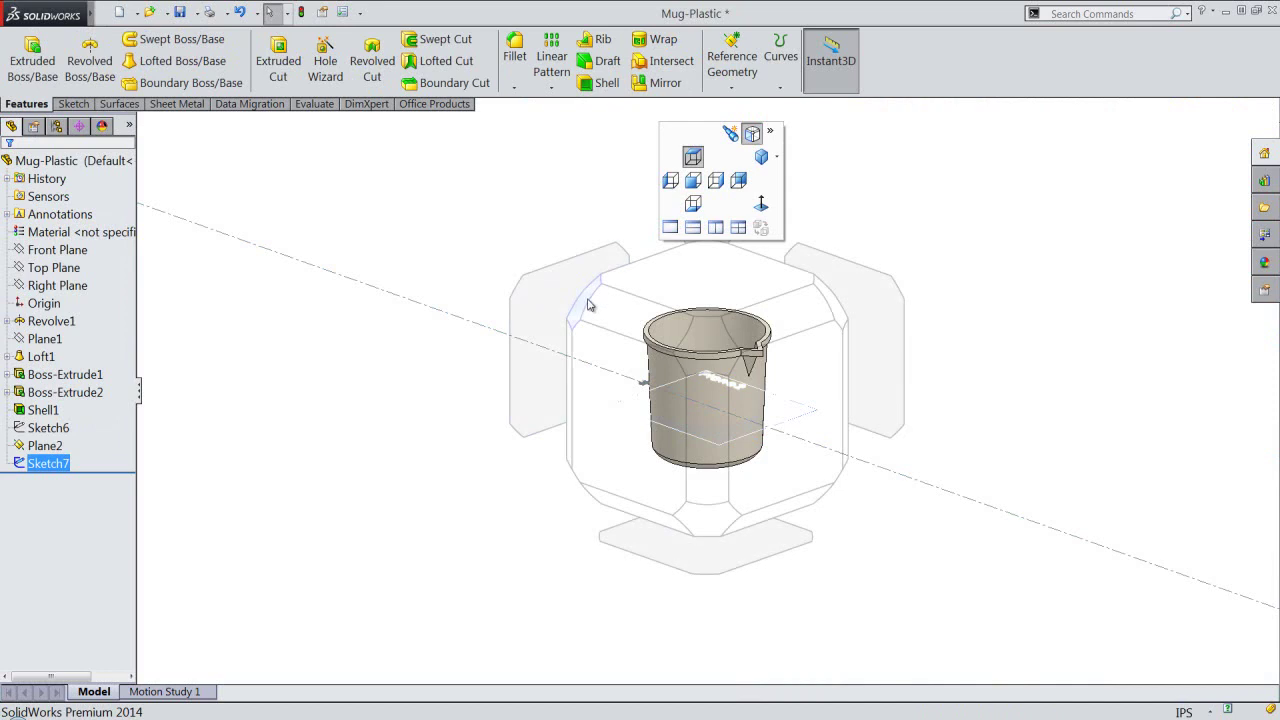
pyautogui.click(602, 286)
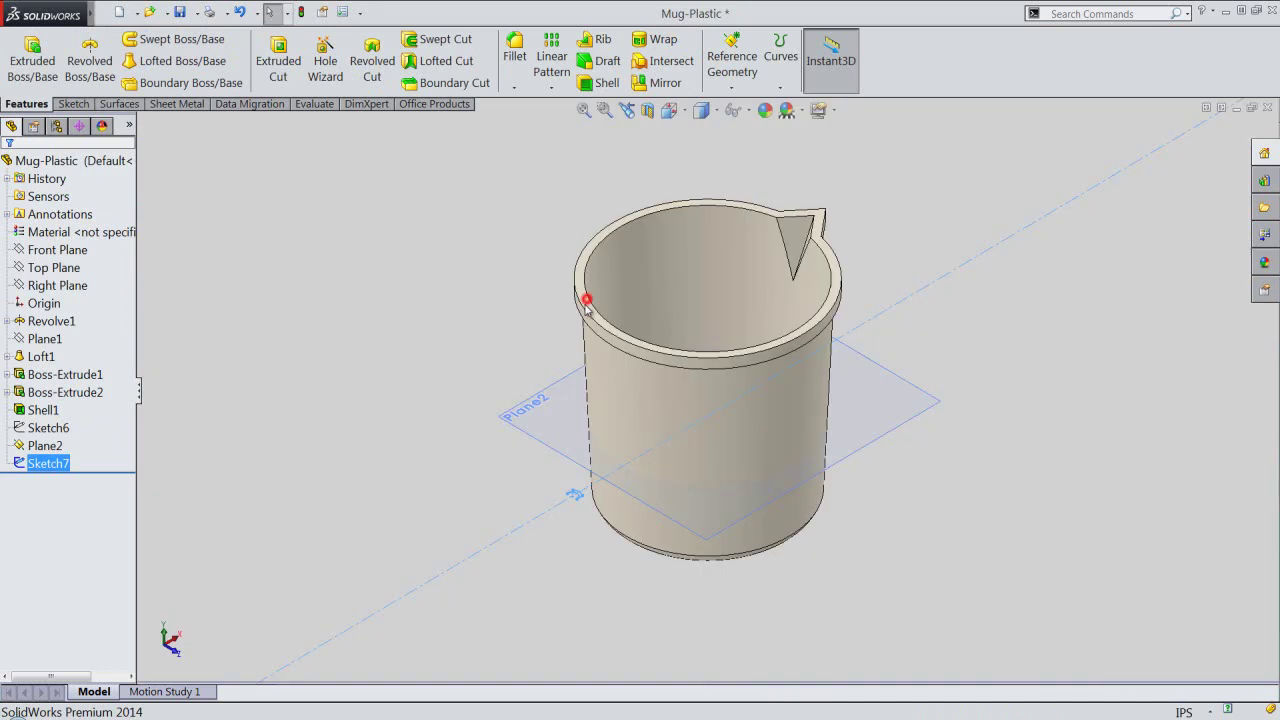
pyautogui.click(547, 446)
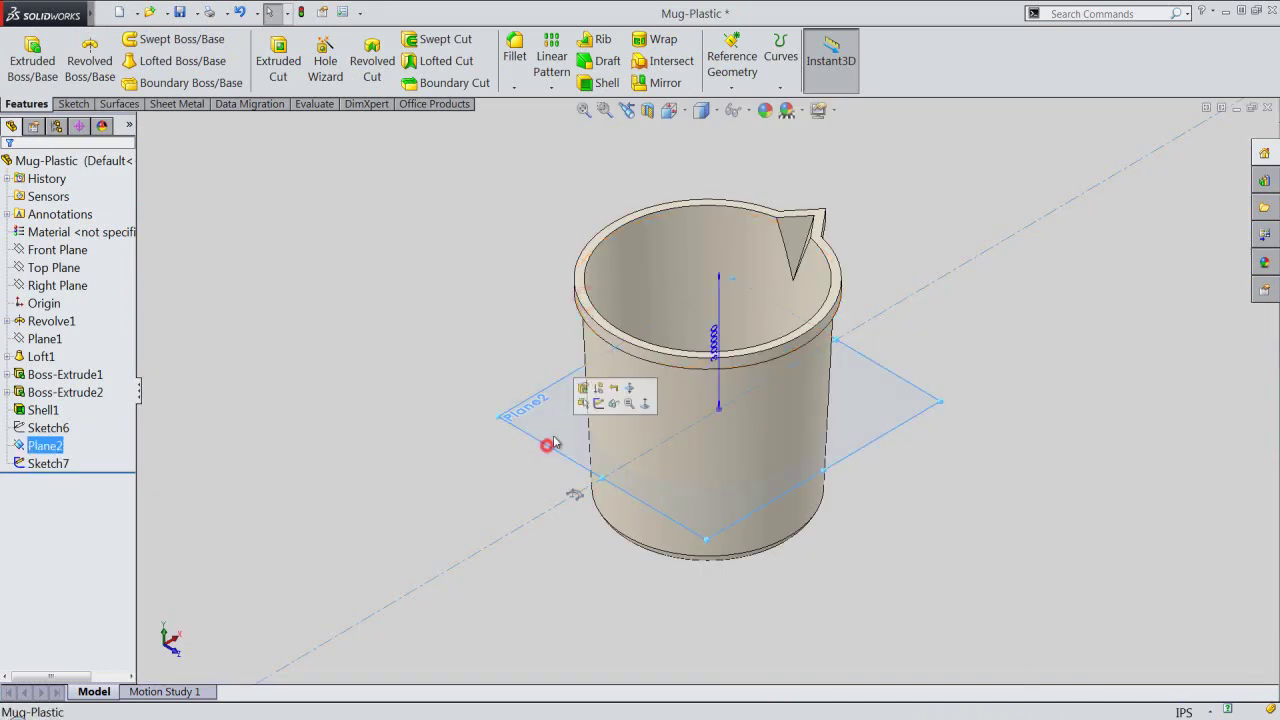
pyautogui.click(614, 404)
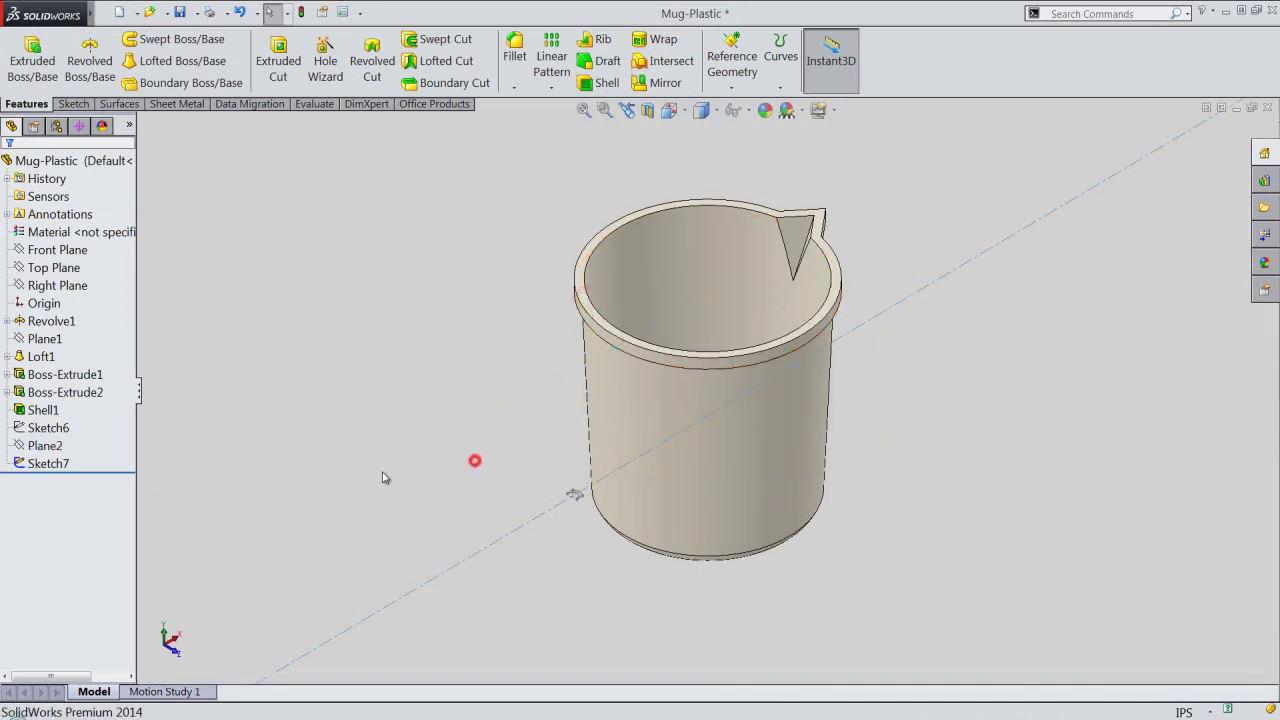
pyautogui.click(62, 430)
pyautogui.click(55, 402)
pyautogui.click(538, 431)
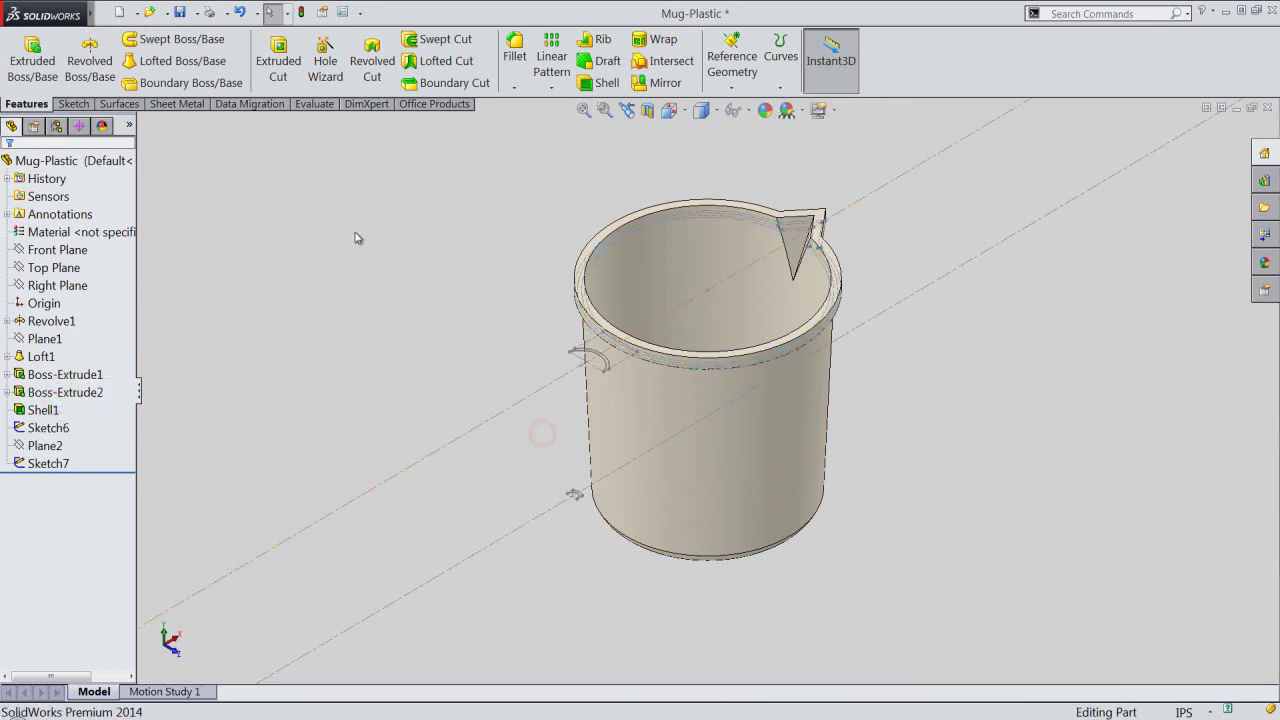
# Loft the crescent Sketch7 to Sketch6, creating the Loft2 handle.
pyautogui.click(205, 60)
pyautogui.scroll(-3, 584, 470)
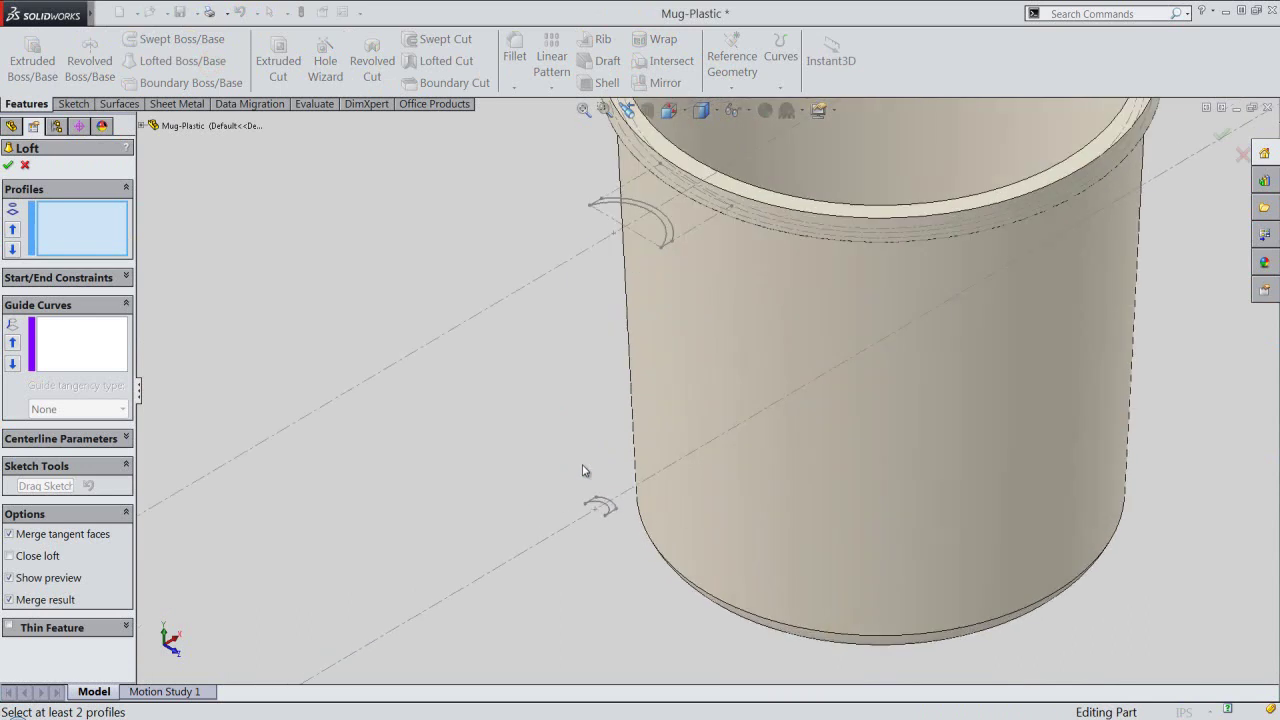
pyautogui.scroll(-2, 584, 470)
pyautogui.scroll(-4, 642, 530)
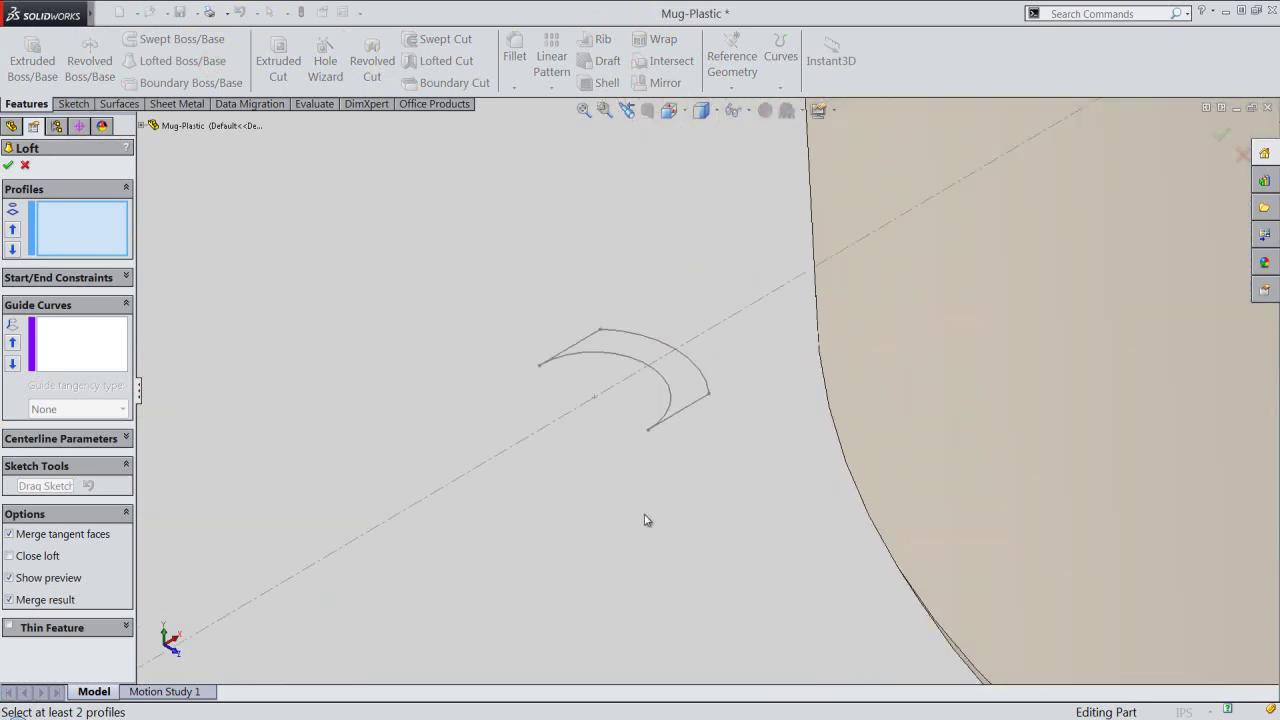
pyautogui.click(670, 420)
pyautogui.scroll(2, 671, 525)
pyautogui.scroll(3, 669, 526)
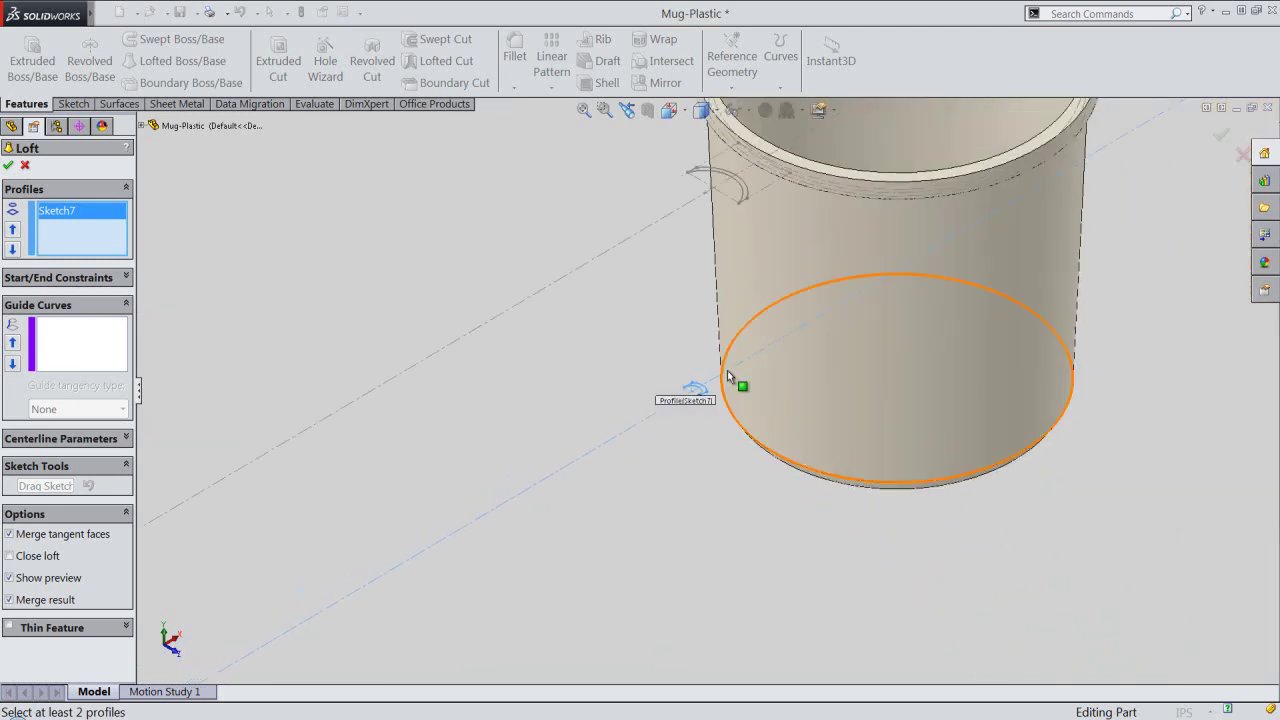
pyautogui.scroll(-2, 752, 218)
pyautogui.scroll(-2, 703, 256)
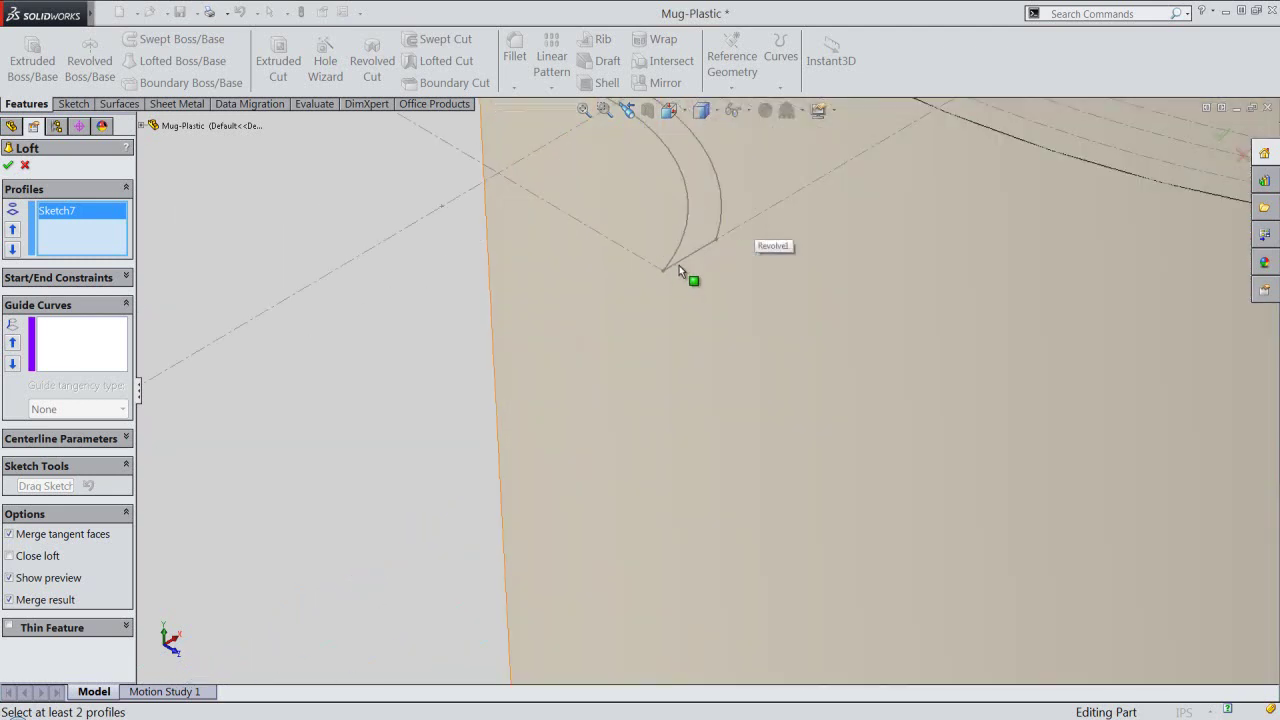
pyautogui.click(678, 265)
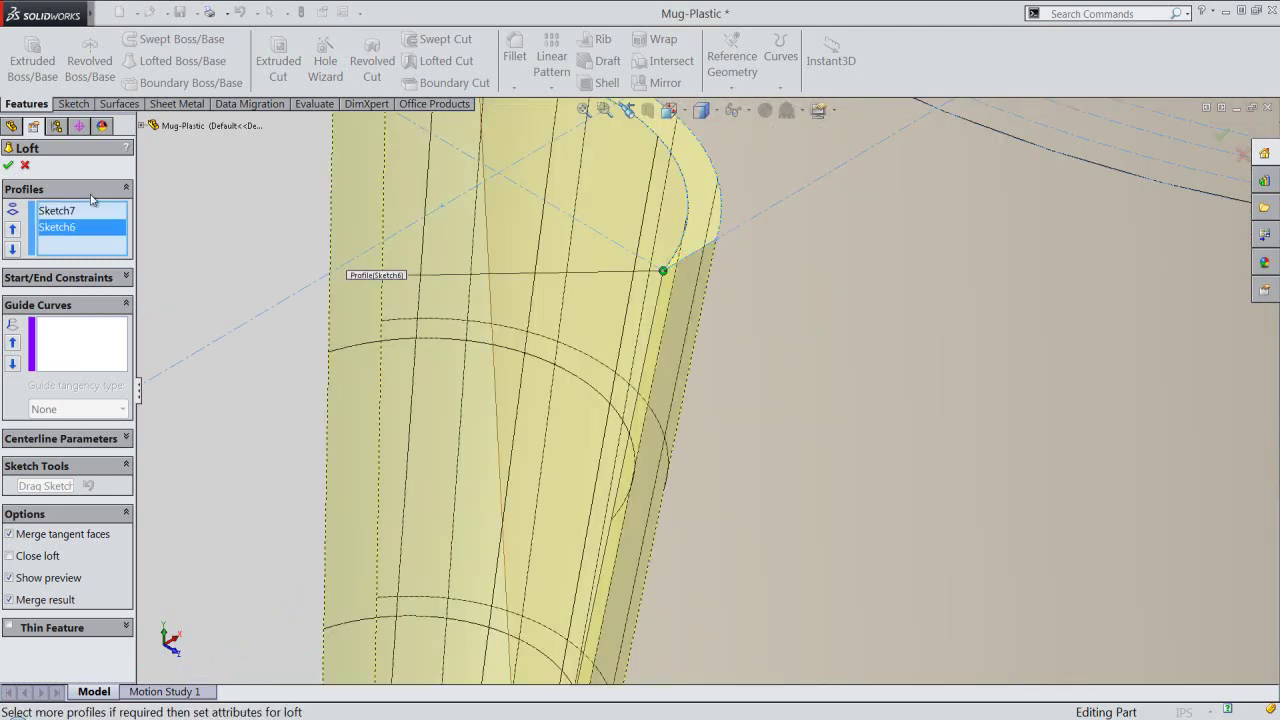
pyautogui.click(8, 166)
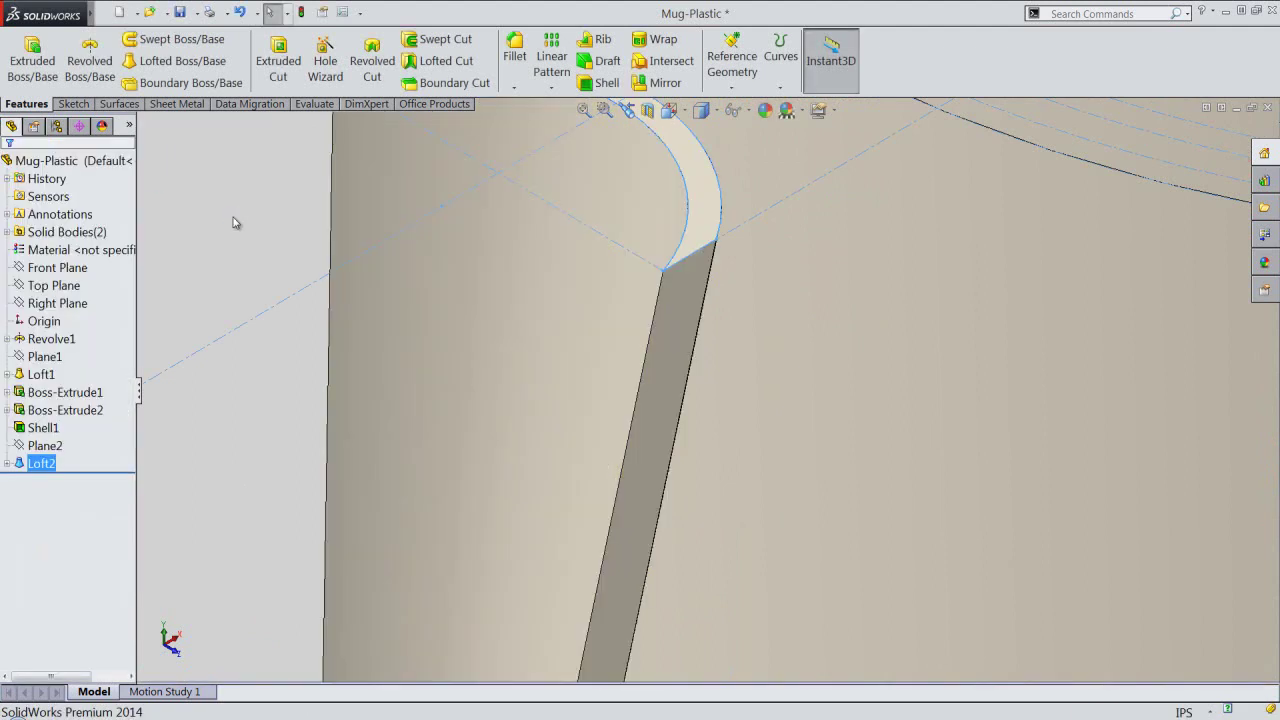
# Expand Loft2 and hide one of its profile sketches.
pyautogui.scroll(3, 593, 515)
pyautogui.scroll(2, 593, 515)
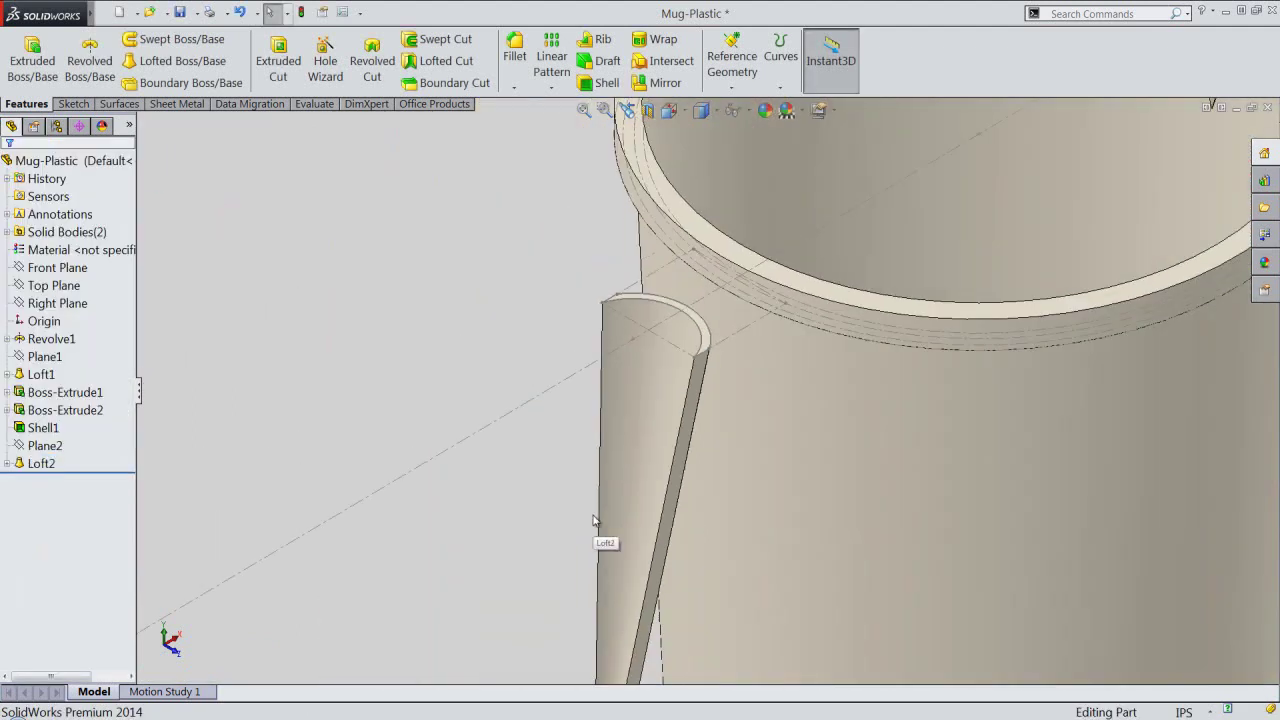
pyautogui.click(7, 466)
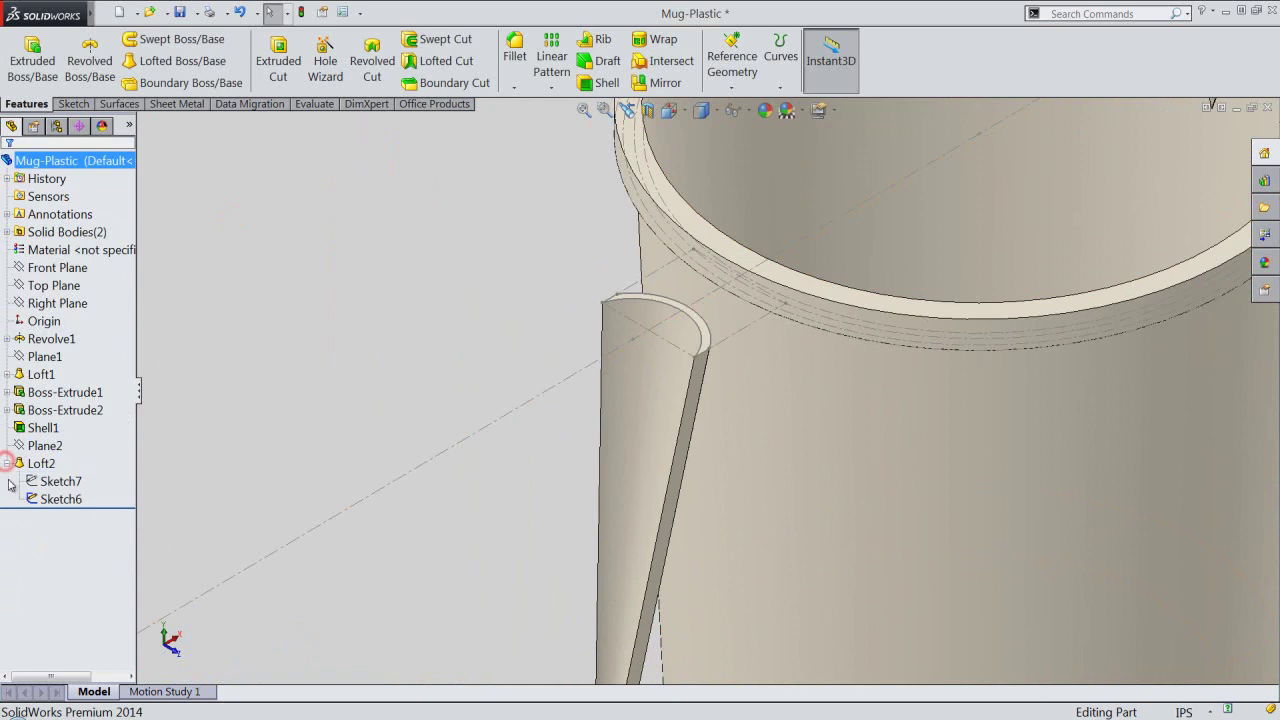
pyautogui.click(55, 498)
pyautogui.click(39, 474)
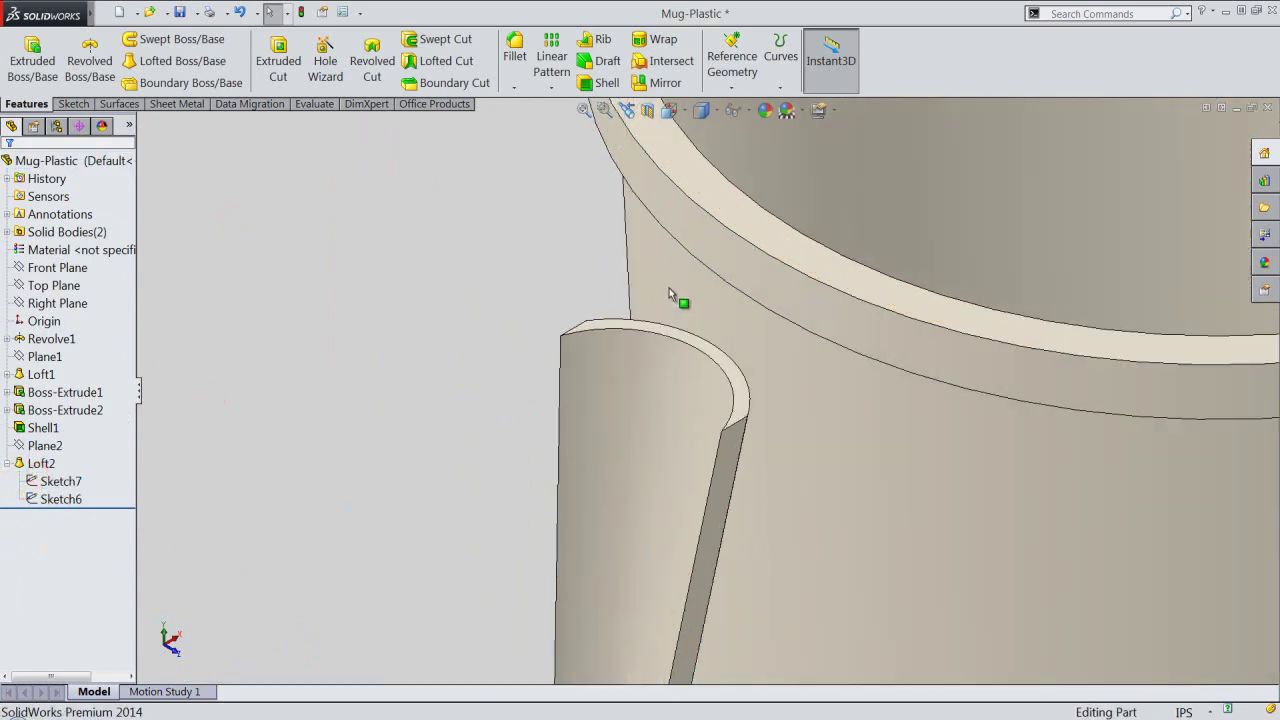
# Start Sketch8 on the handle's top face, view it from the top, and turn off the section view.
pyautogui.scroll(-1, 677, 294)
pyautogui.scroll(-1, 657, 338)
pyautogui.scroll(-1, 617, 331)
pyautogui.click(620, 335)
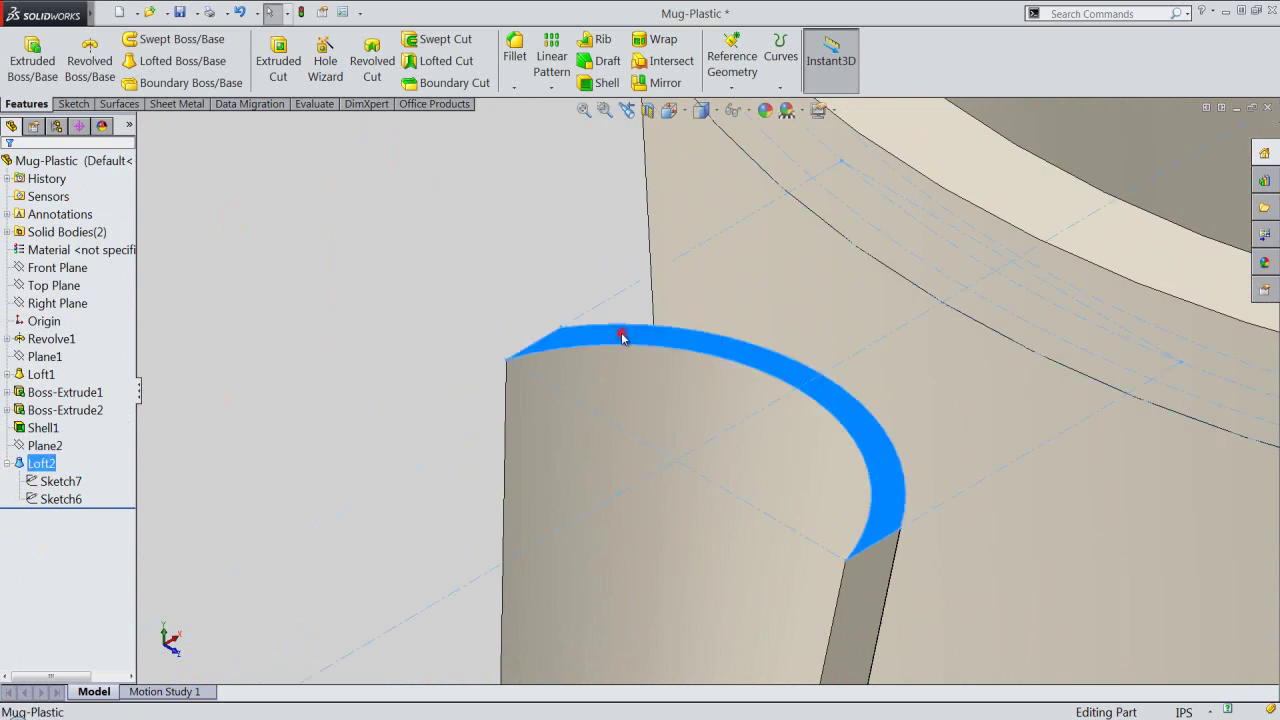
pyautogui.click(675, 291)
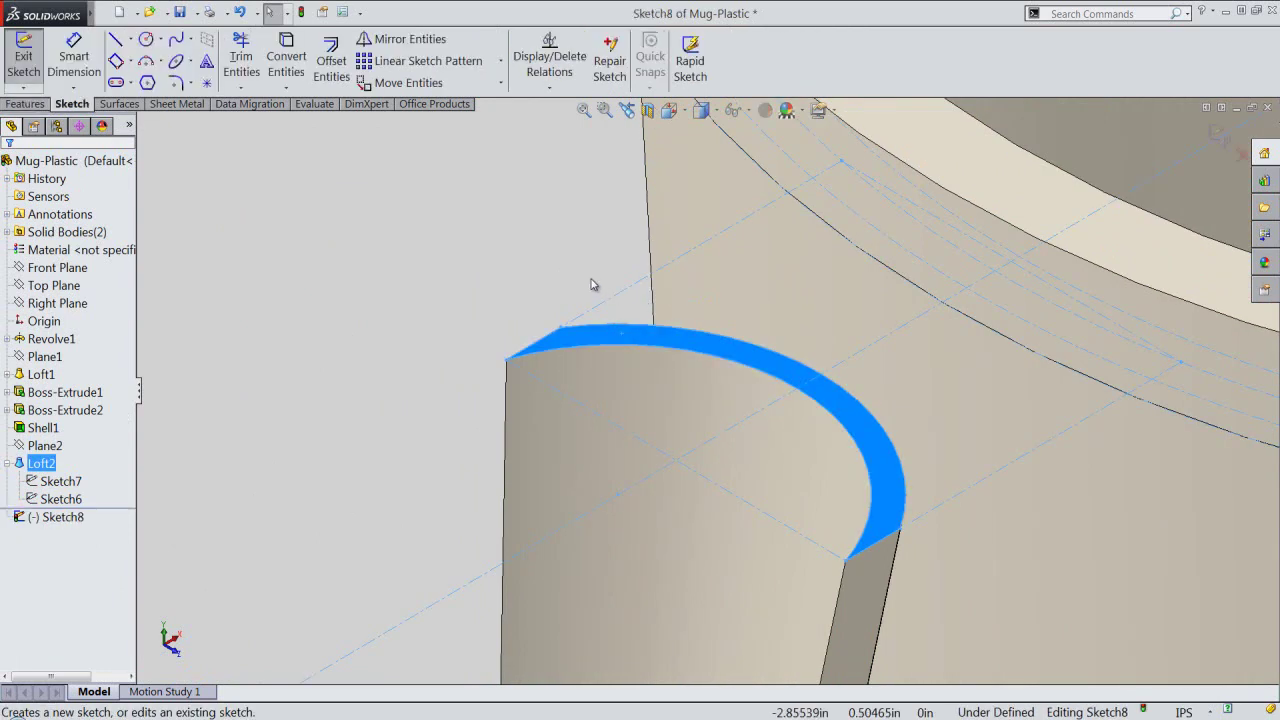
pyautogui.click(669, 112)
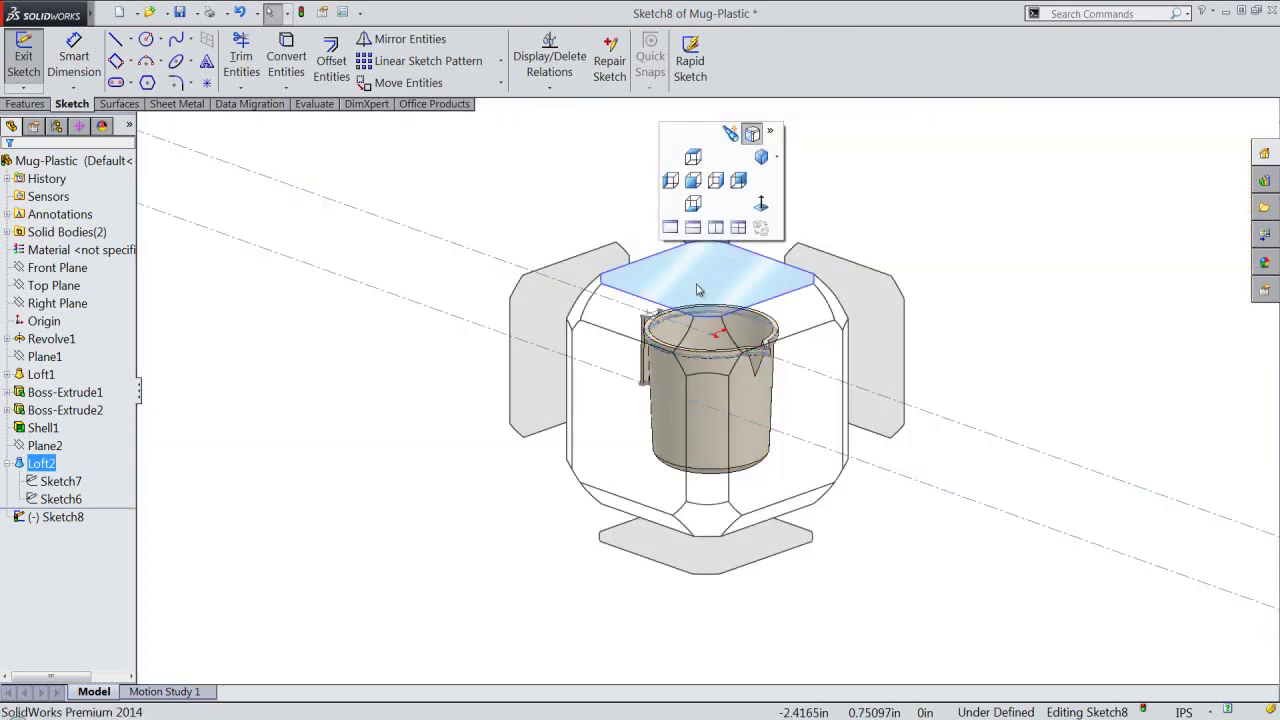
pyautogui.click(698, 289)
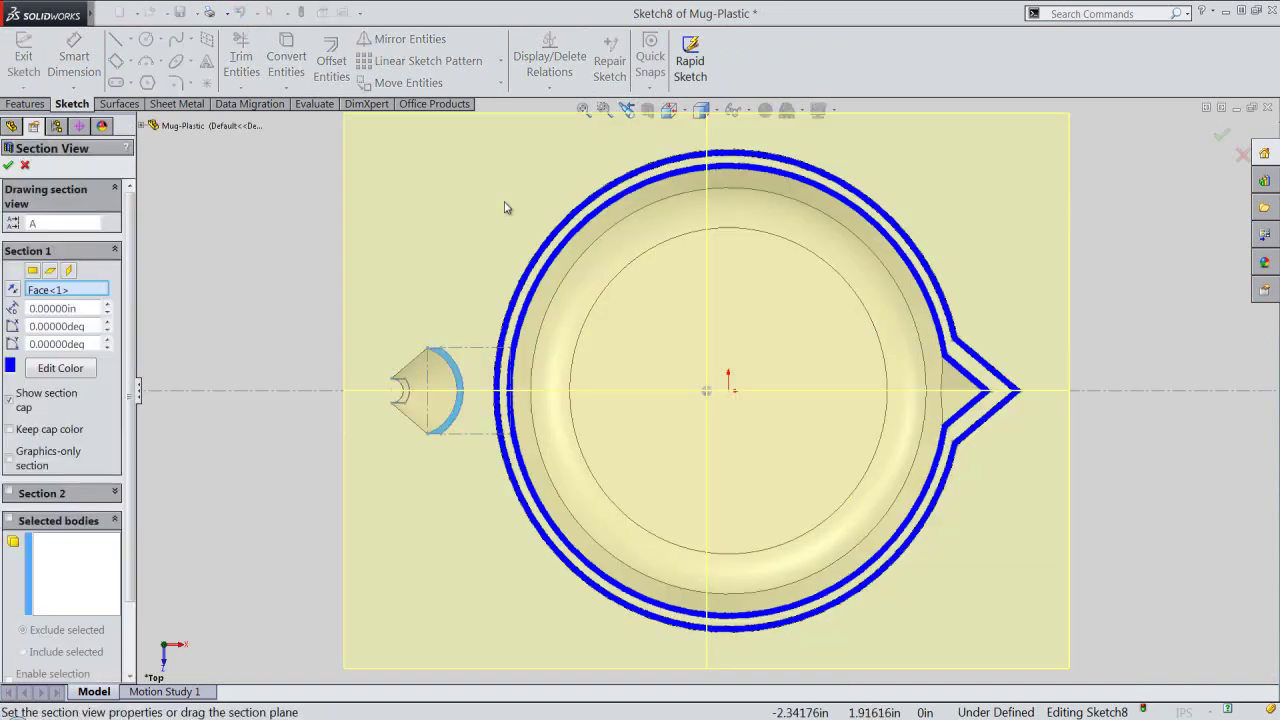
pyautogui.click(12, 166)
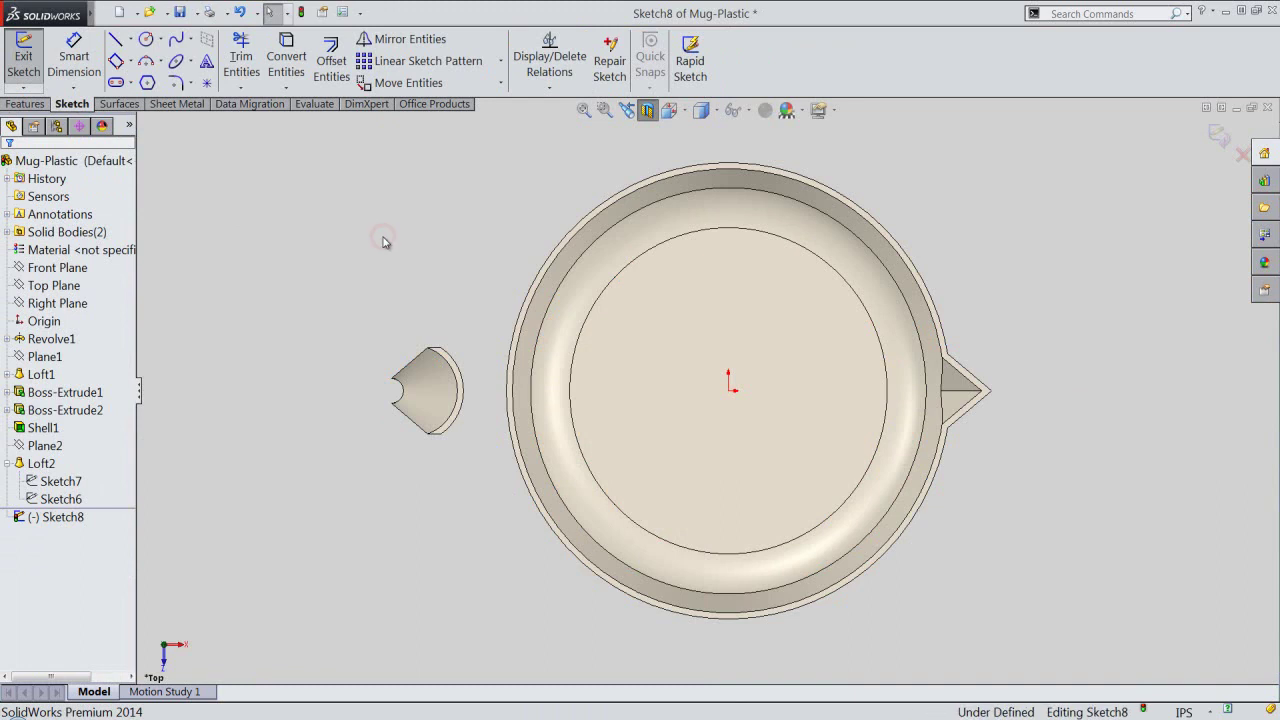
# Add intersection curves from the Mug-Plastic body and the Loft2 handle body to Sketch8.
pyautogui.click(288, 89)
pyautogui.click(302, 127)
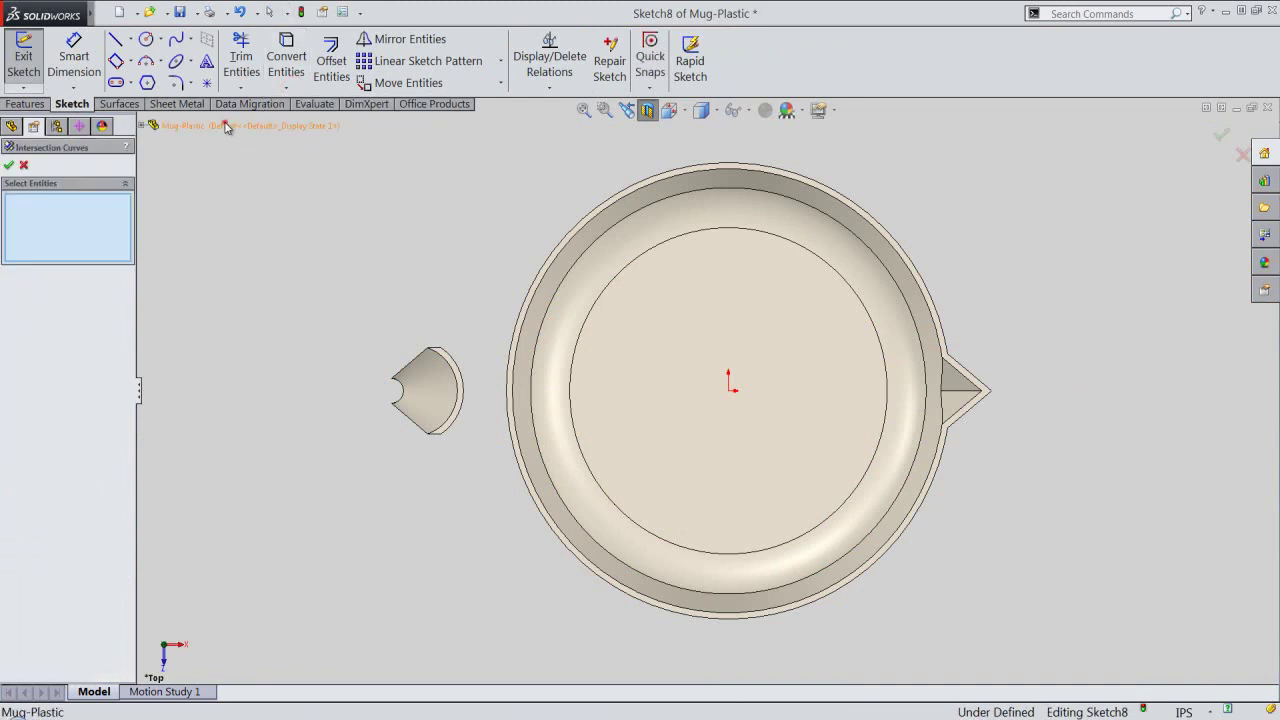
pyautogui.click(229, 127)
pyautogui.click(10, 166)
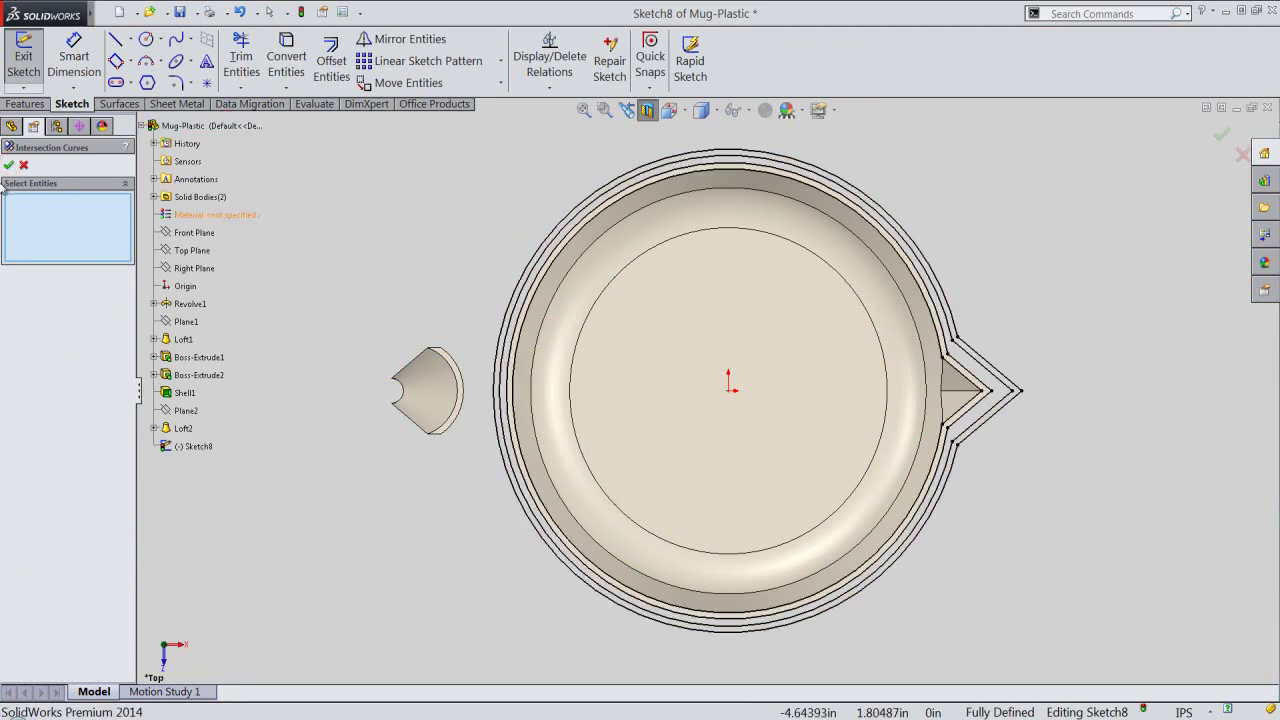
pyautogui.click(153, 197)
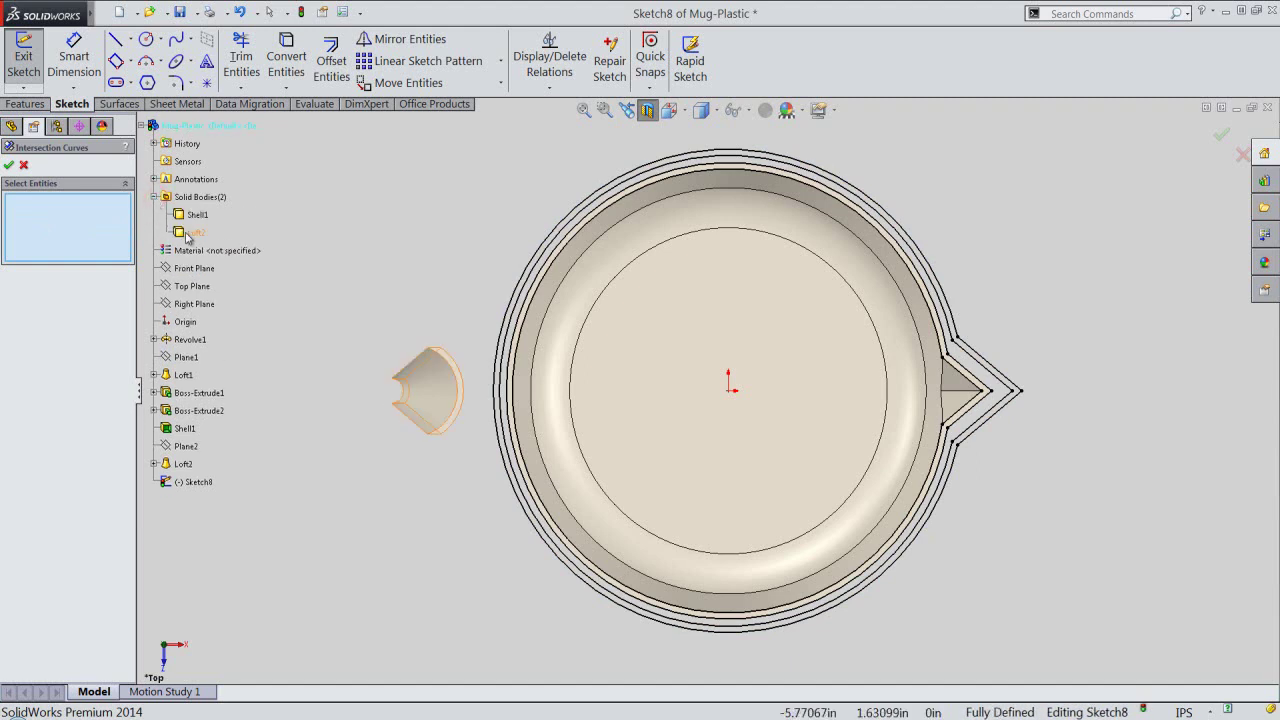
pyautogui.click(184, 233)
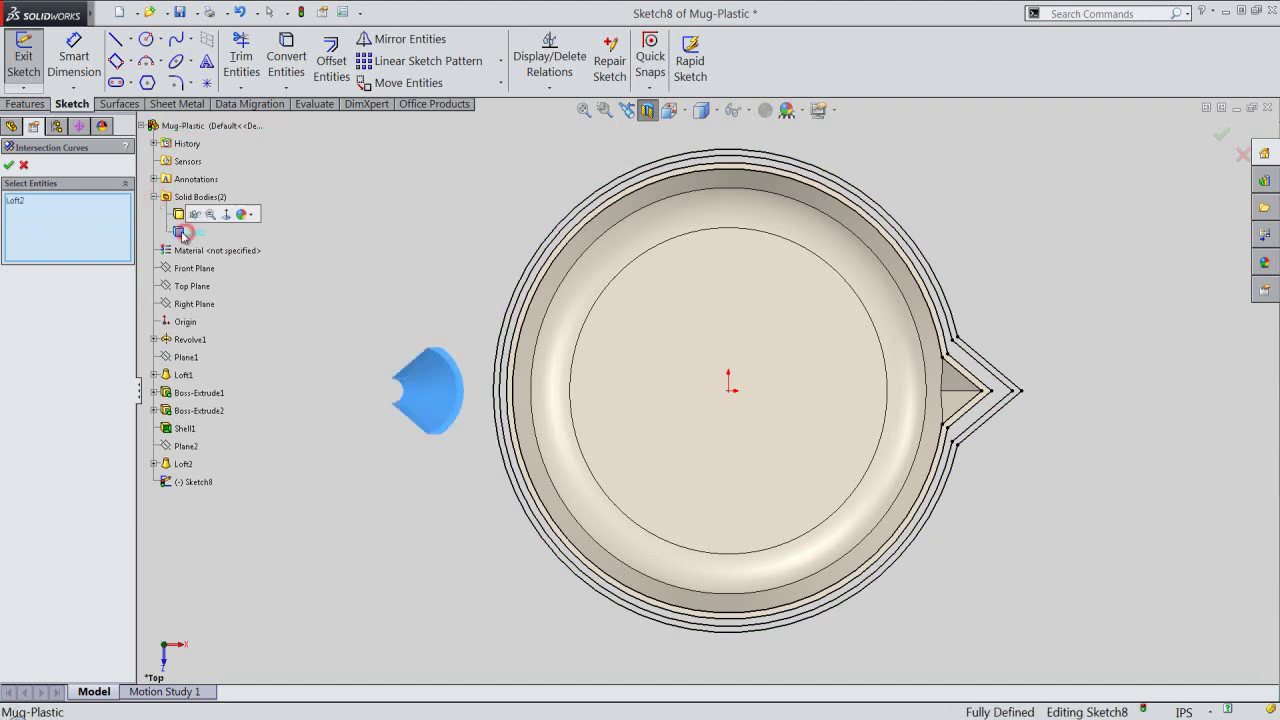
pyautogui.click(8, 165)
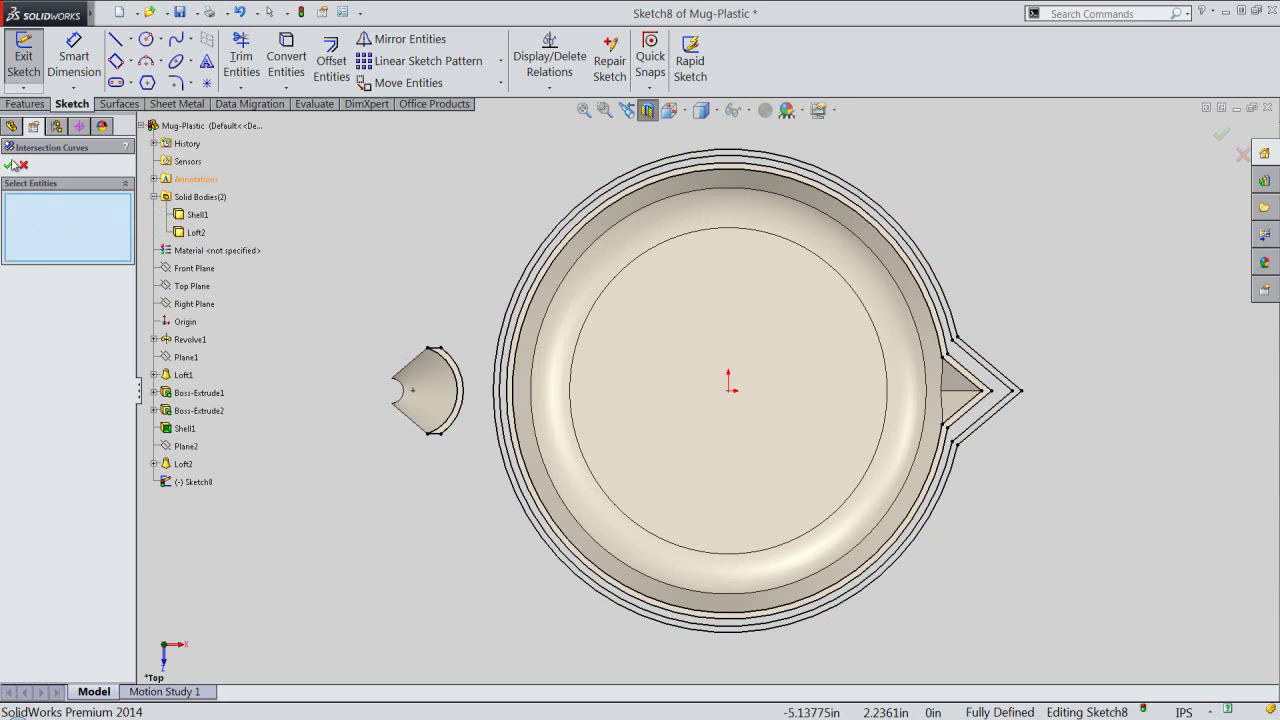
pyautogui.click(8, 165)
# Box-select the outer mug intersection curves and make them construction geometry.
pyautogui.moveTo(284, 121)
pyautogui.mouseDown()
pyautogui.moveTo(1086, 623)
pyautogui.moveTo(1083, 652)
pyautogui.mouseUp()
pyautogui.click(1135, 609)
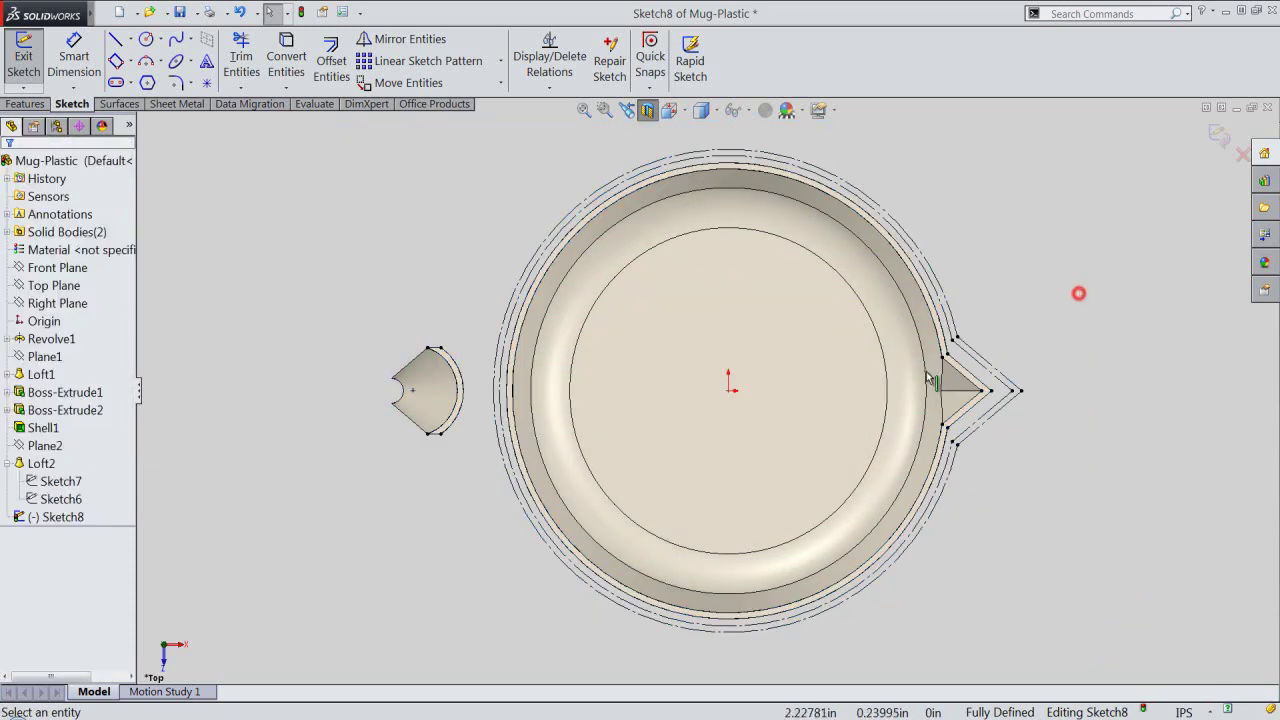
pyautogui.scroll(-3, 488, 392)
pyautogui.scroll(-3, 498, 382)
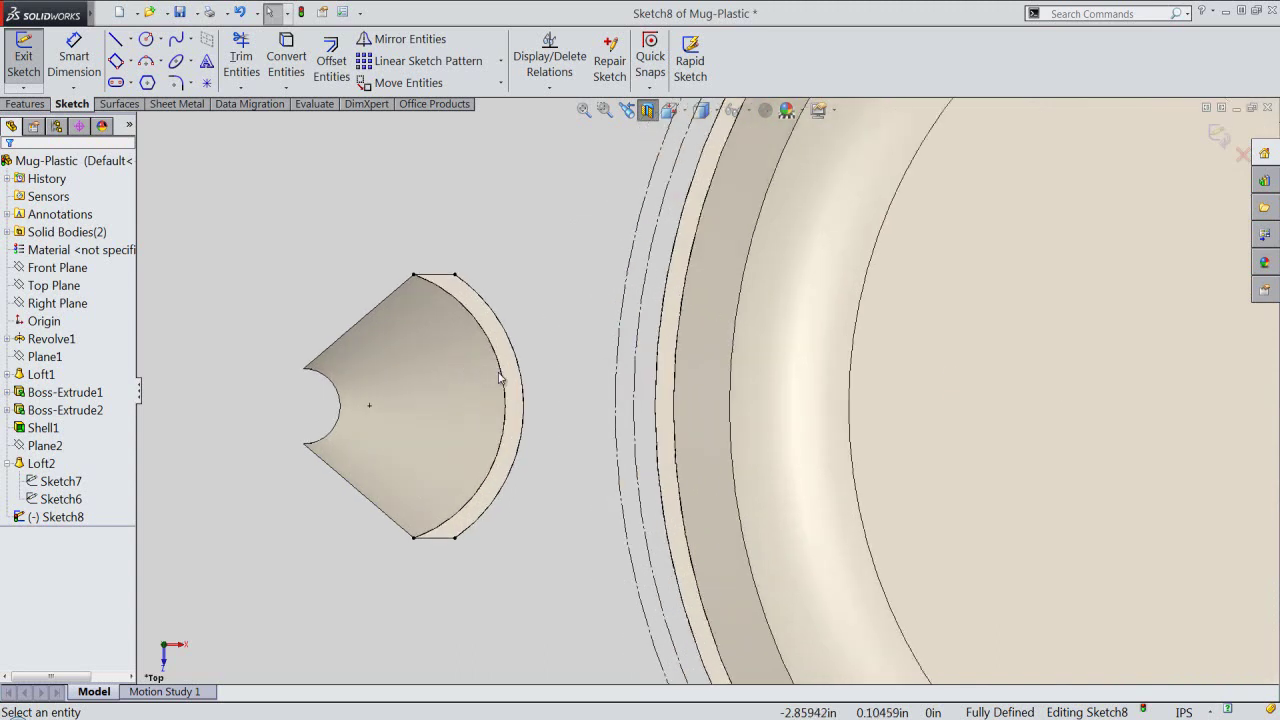
pyautogui.rightClick(542, 281)
# Draw top and bottom horizontal lines from the handle's corners to the mug wall, trimming the bottom stub.
pyautogui.click(562, 218)
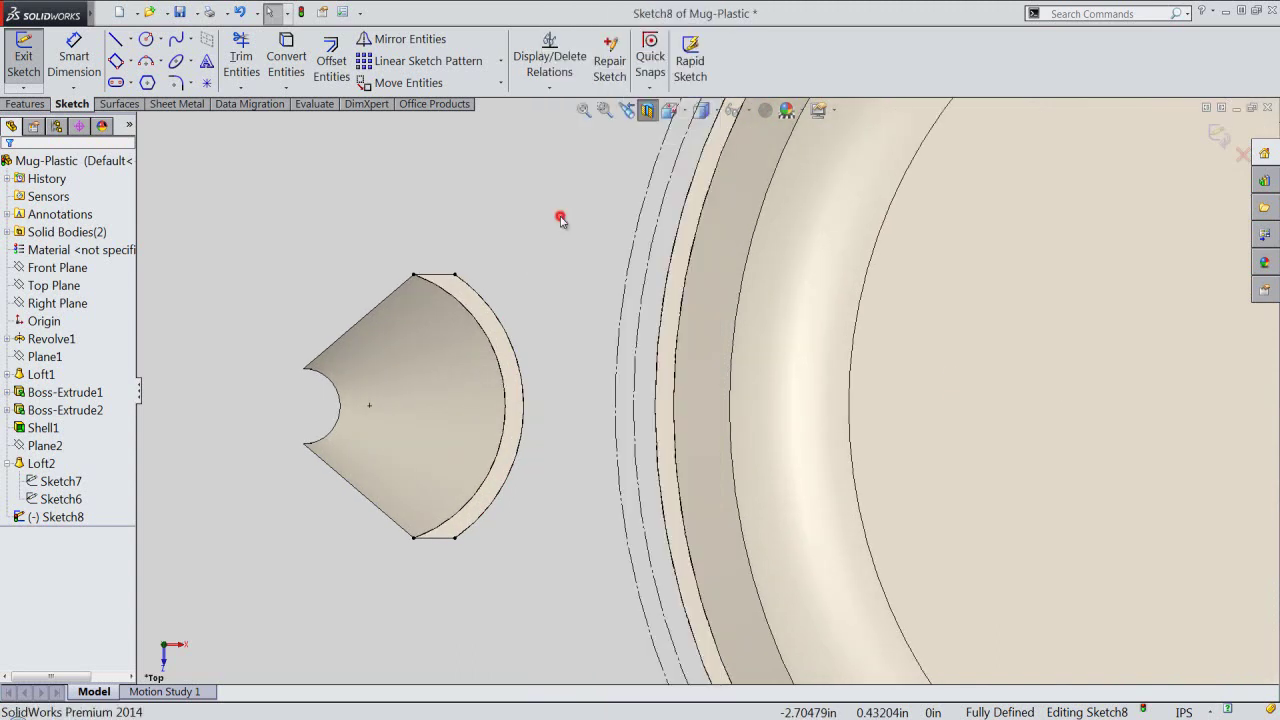
pyautogui.click(456, 274)
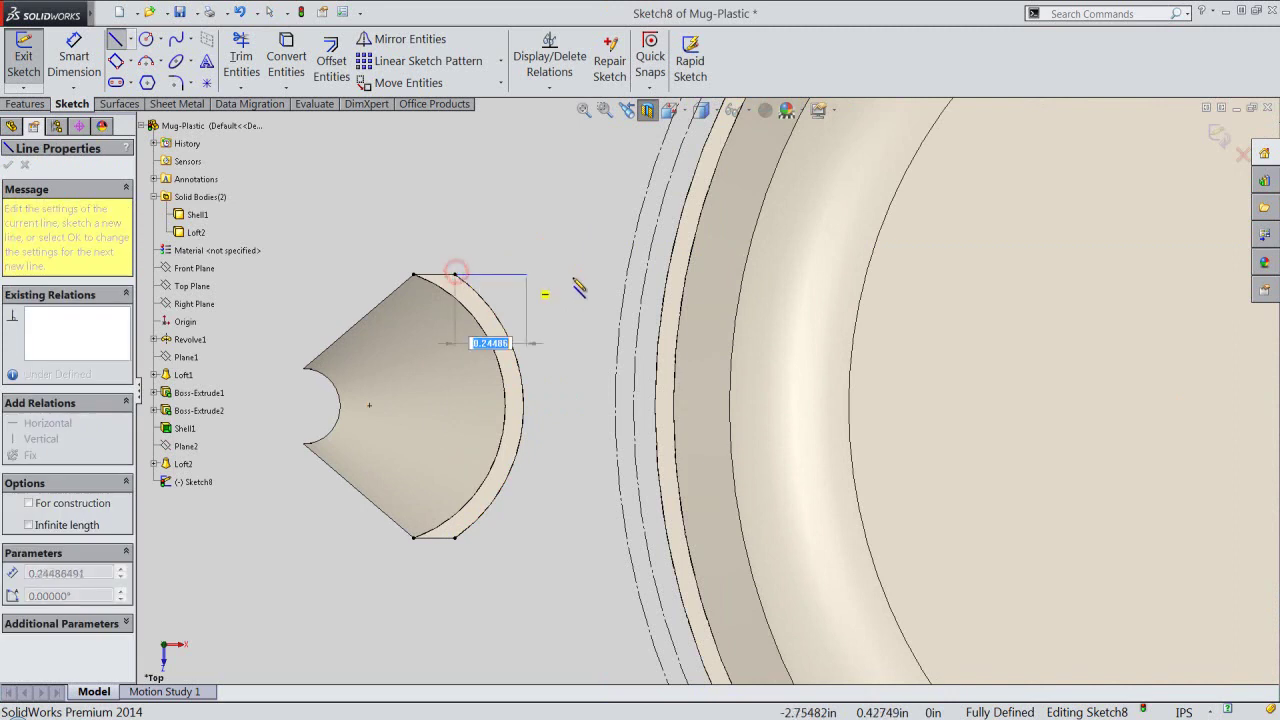
pyautogui.click(738, 279)
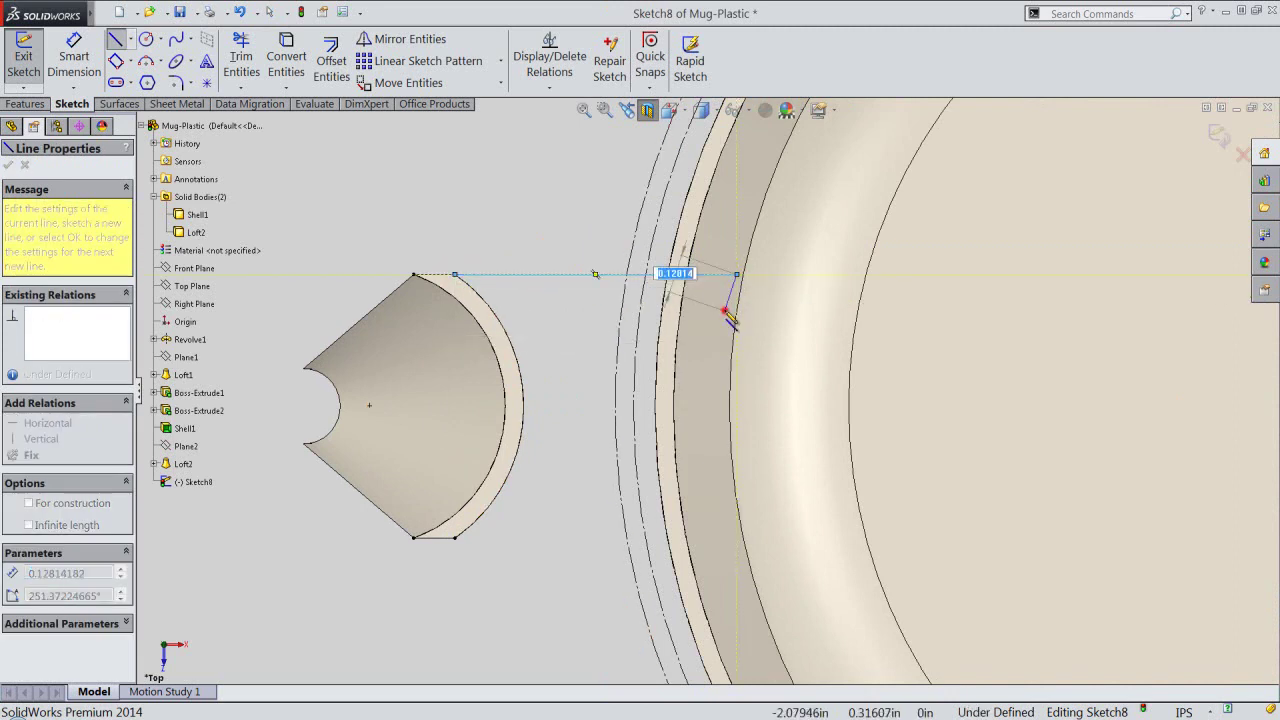
pyautogui.doubleClick(725, 308)
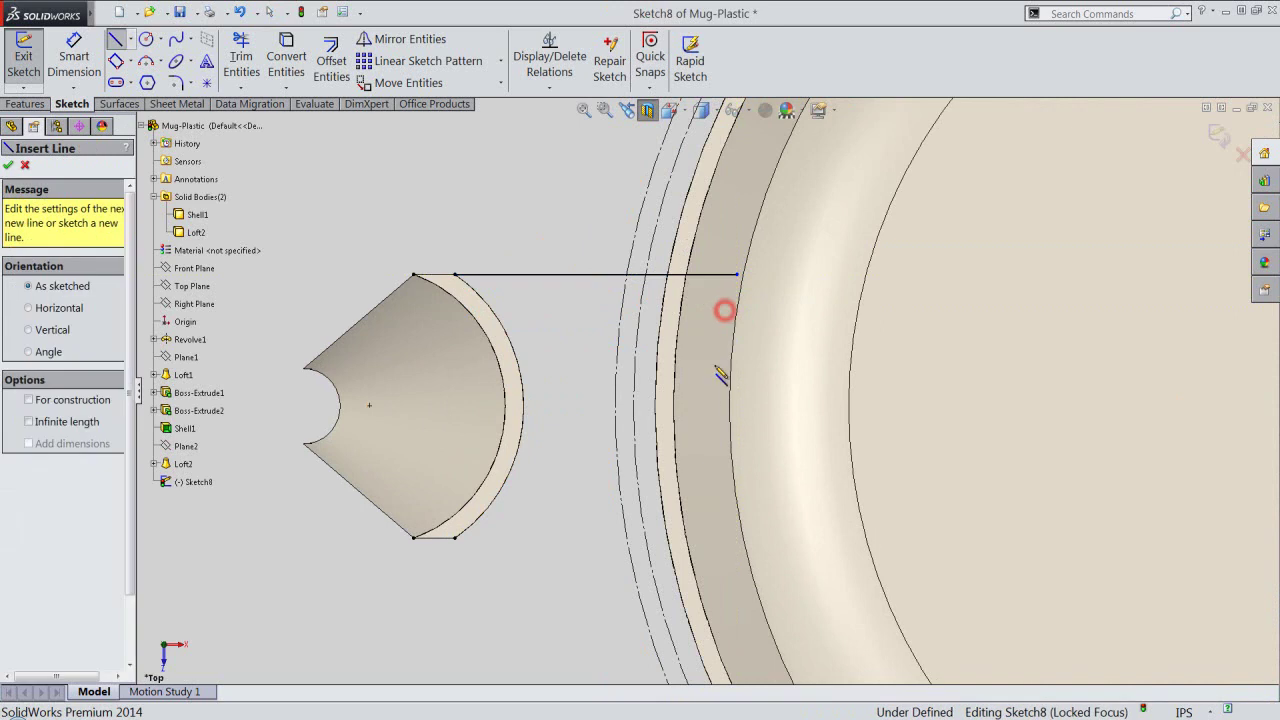
pyautogui.click(455, 539)
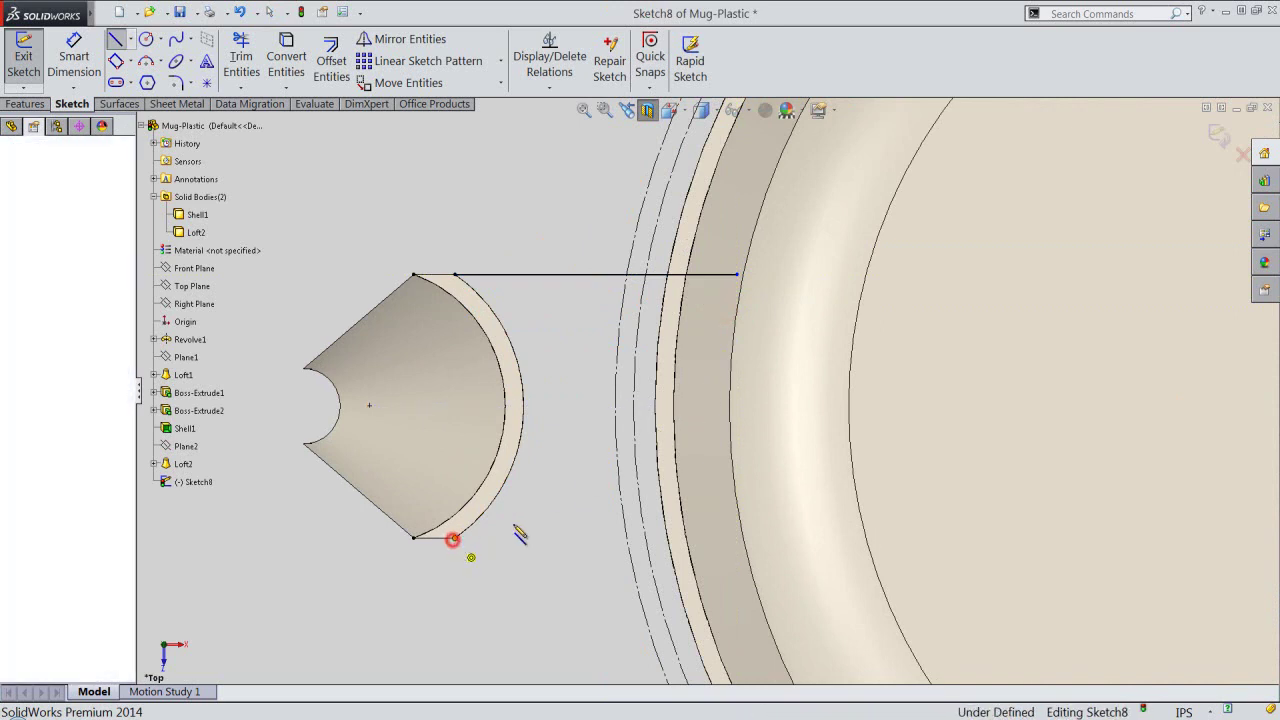
pyautogui.click(722, 540)
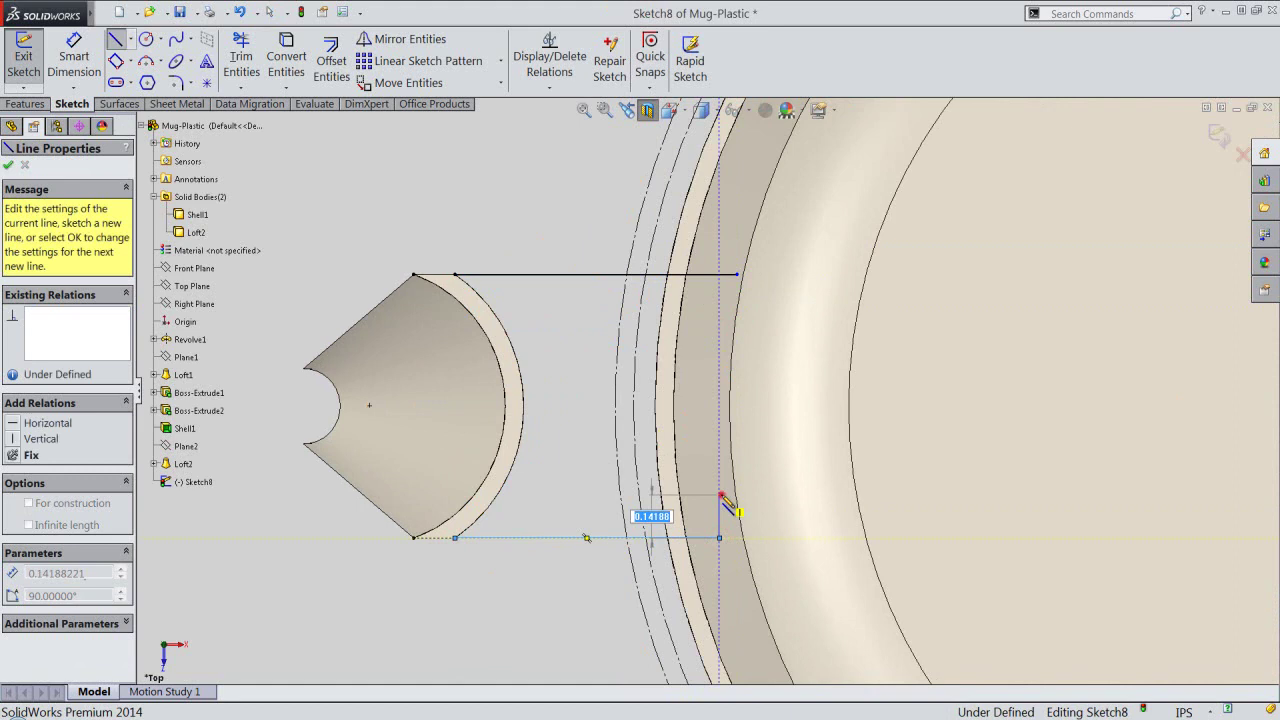
pyautogui.doubleClick(721, 495)
pyautogui.rightClick(550, 228)
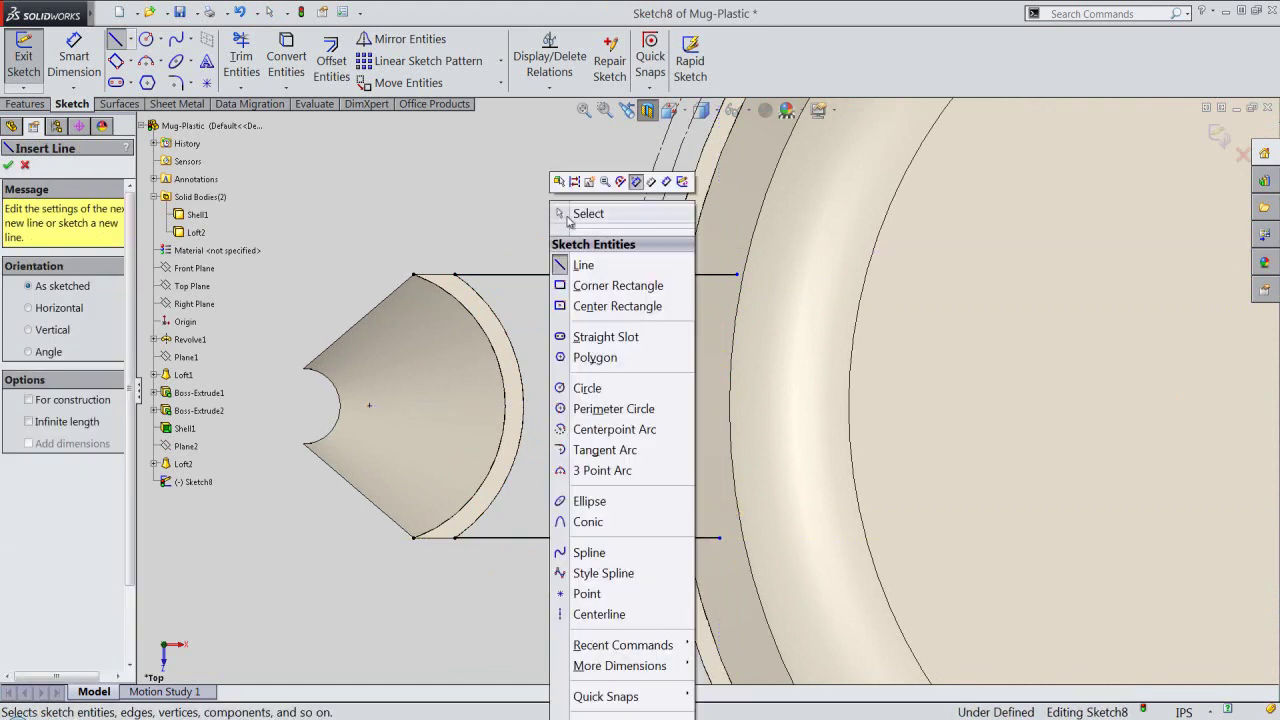
pyautogui.click(567, 215)
pyautogui.click(241, 58)
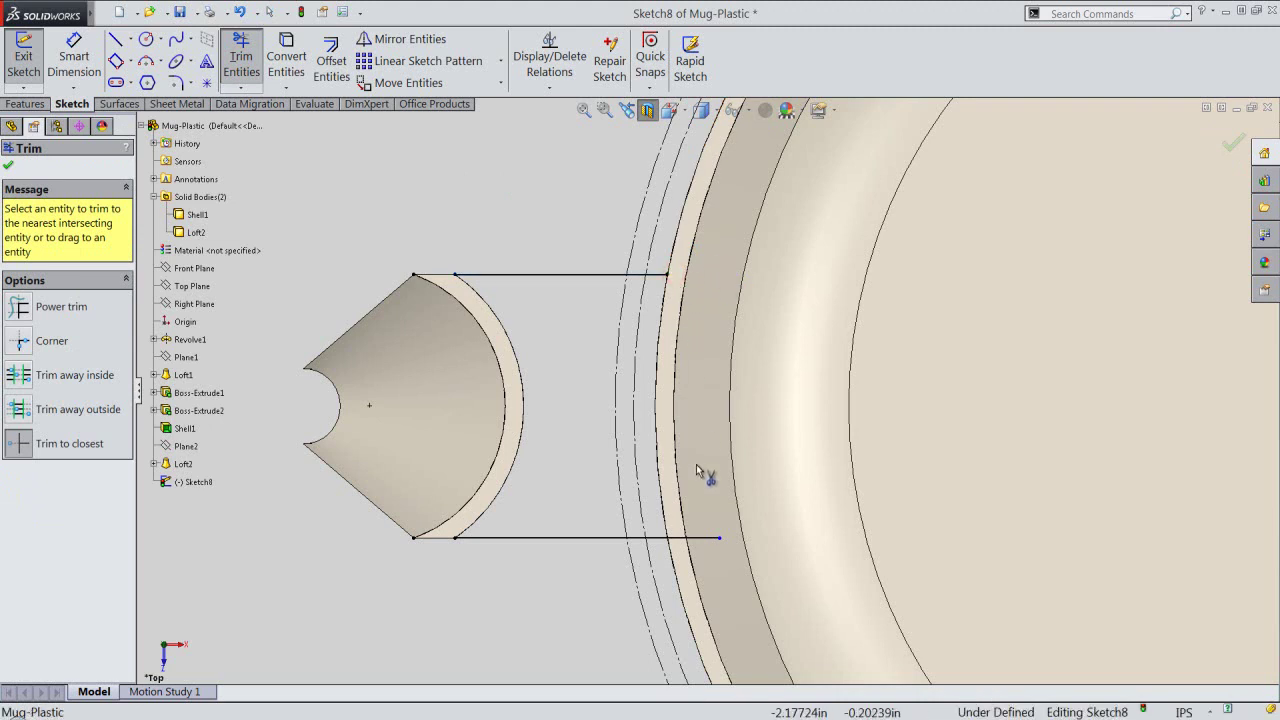
pyautogui.click(705, 539)
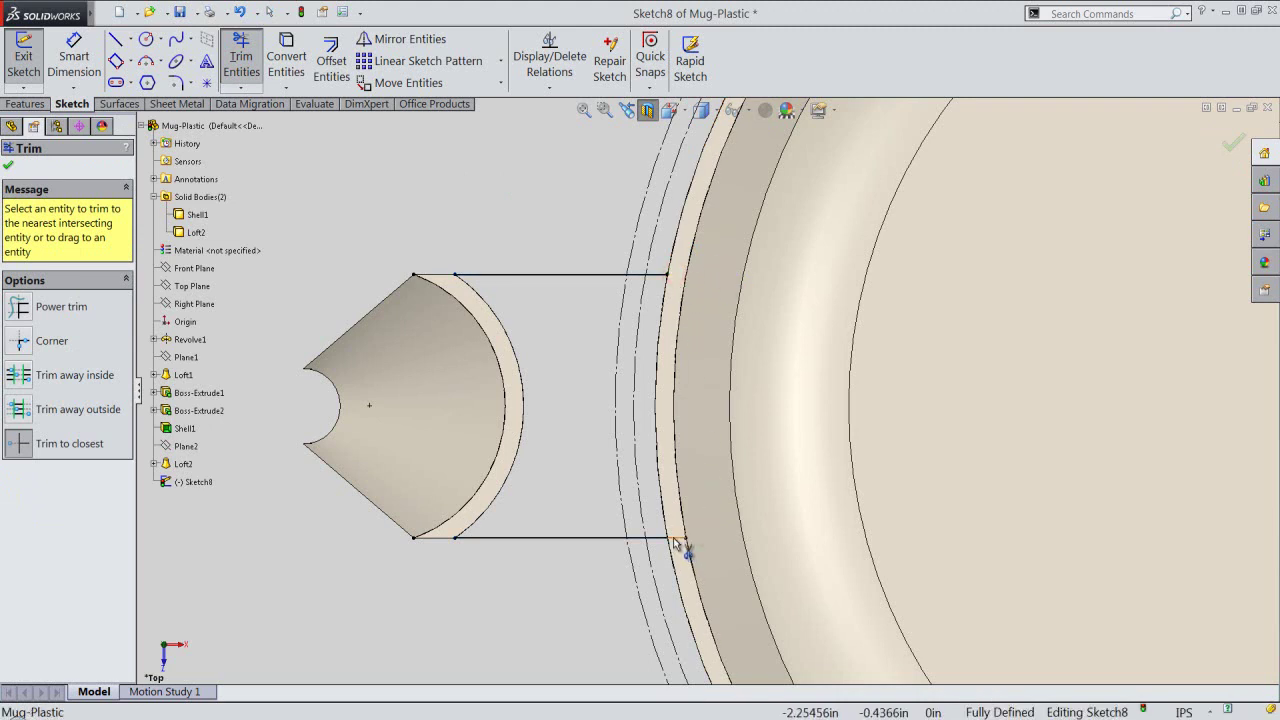
# Close the profile with 3-point arcs: R0.525 at the handle end, R2.31697 along the mug wall.
pyautogui.rightClick(555, 358)
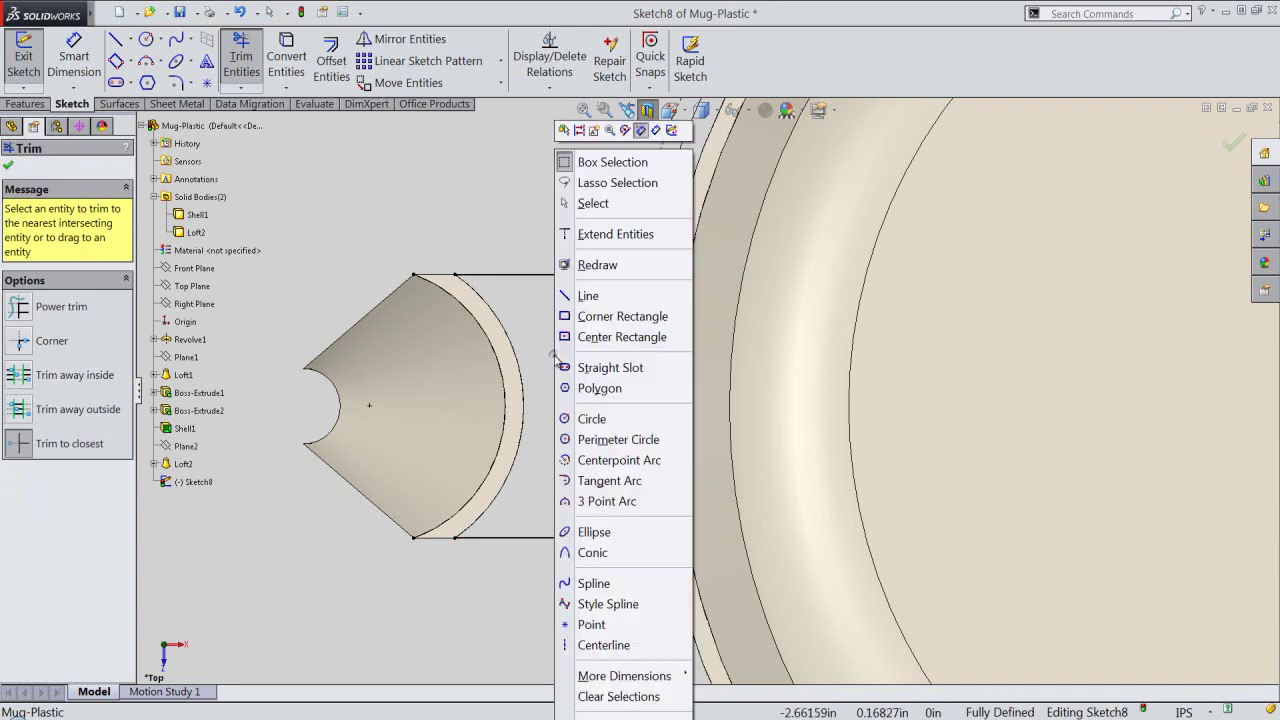
pyautogui.click(587, 501)
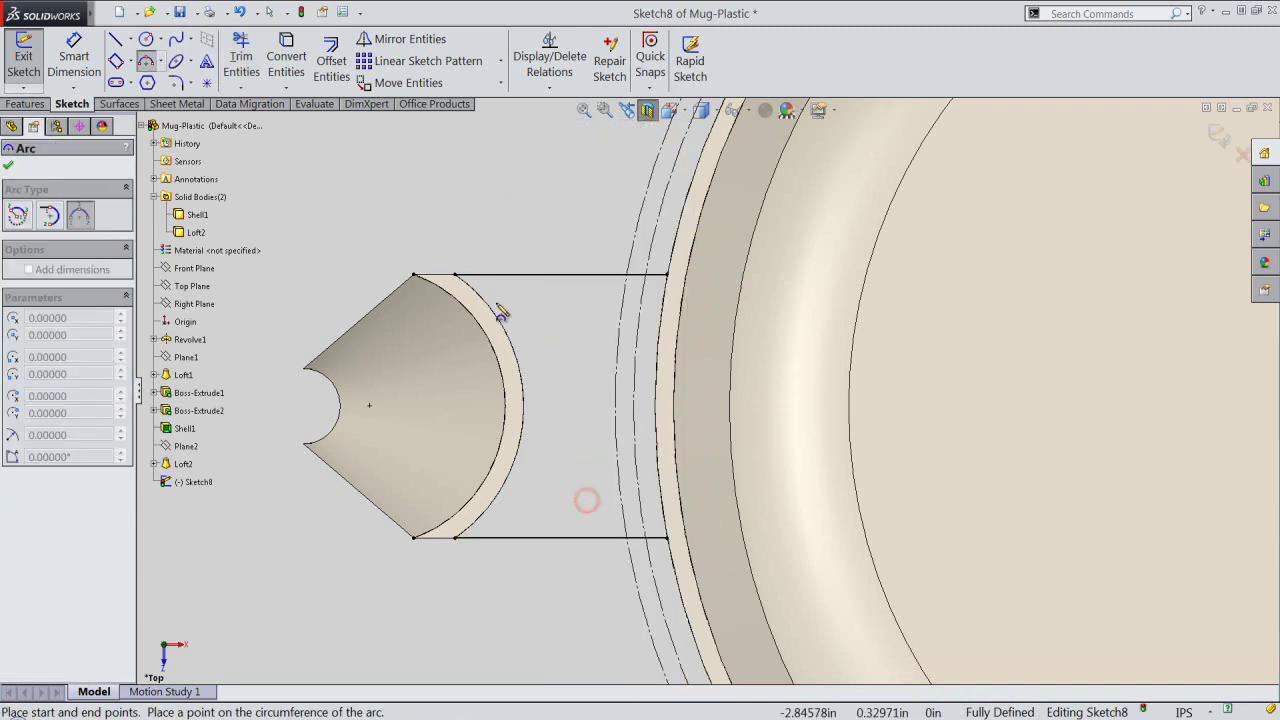
pyautogui.click(455, 275)
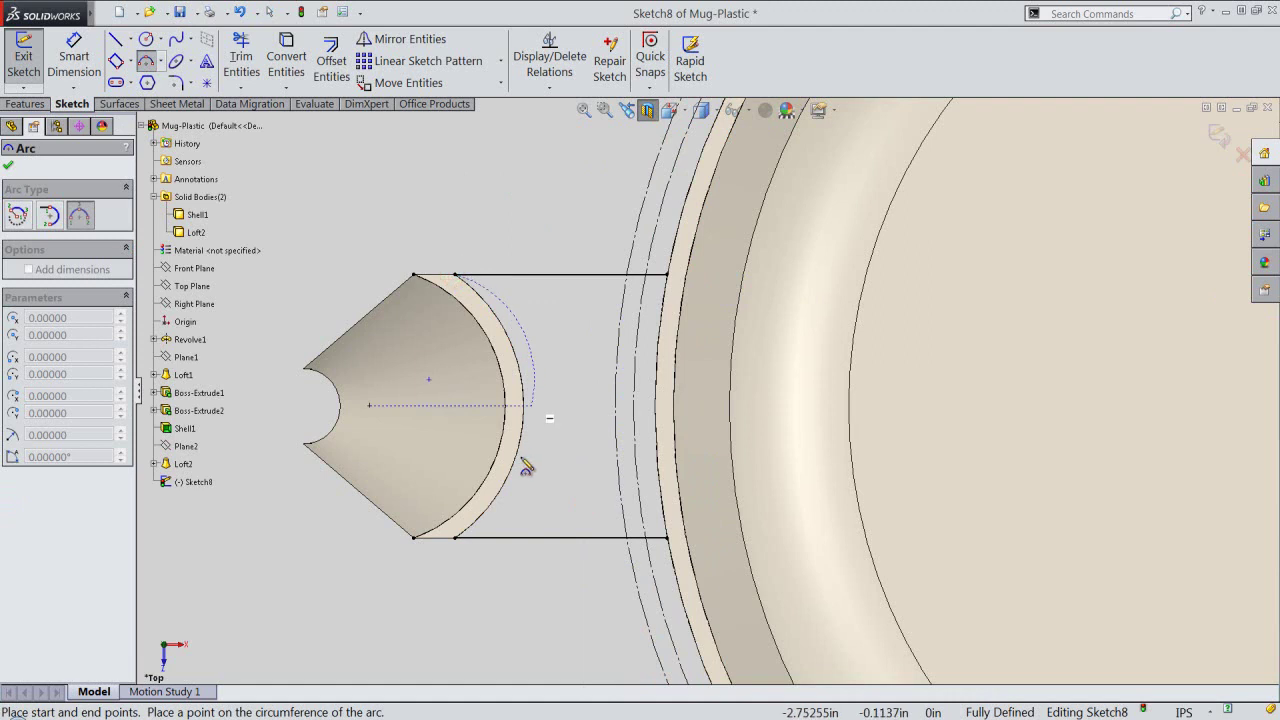
pyautogui.click(455, 538)
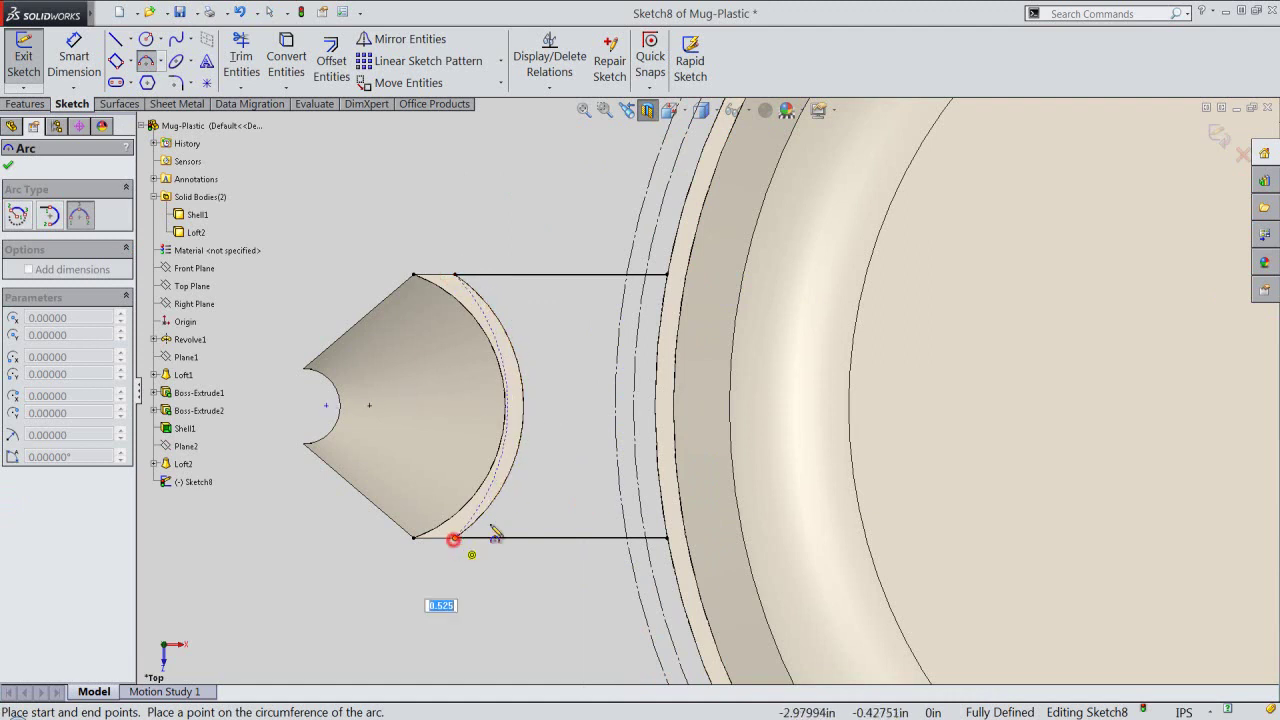
pyautogui.click(519, 451)
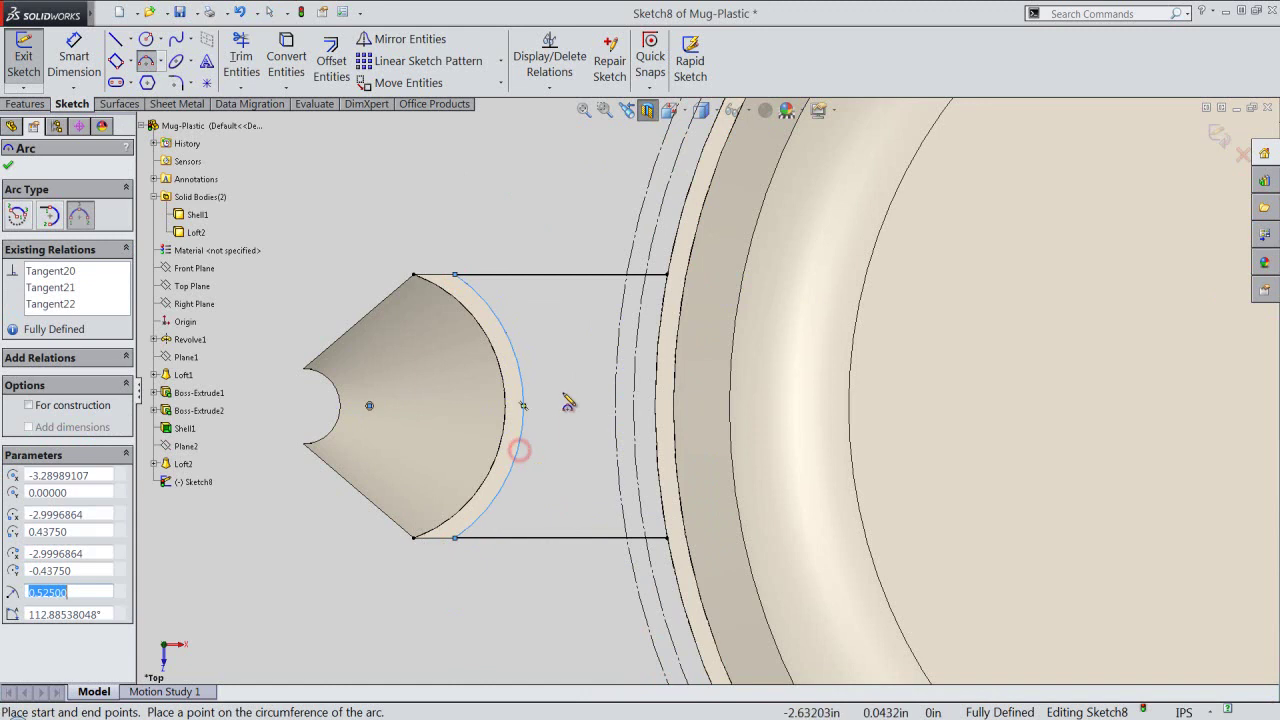
pyautogui.click(668, 276)
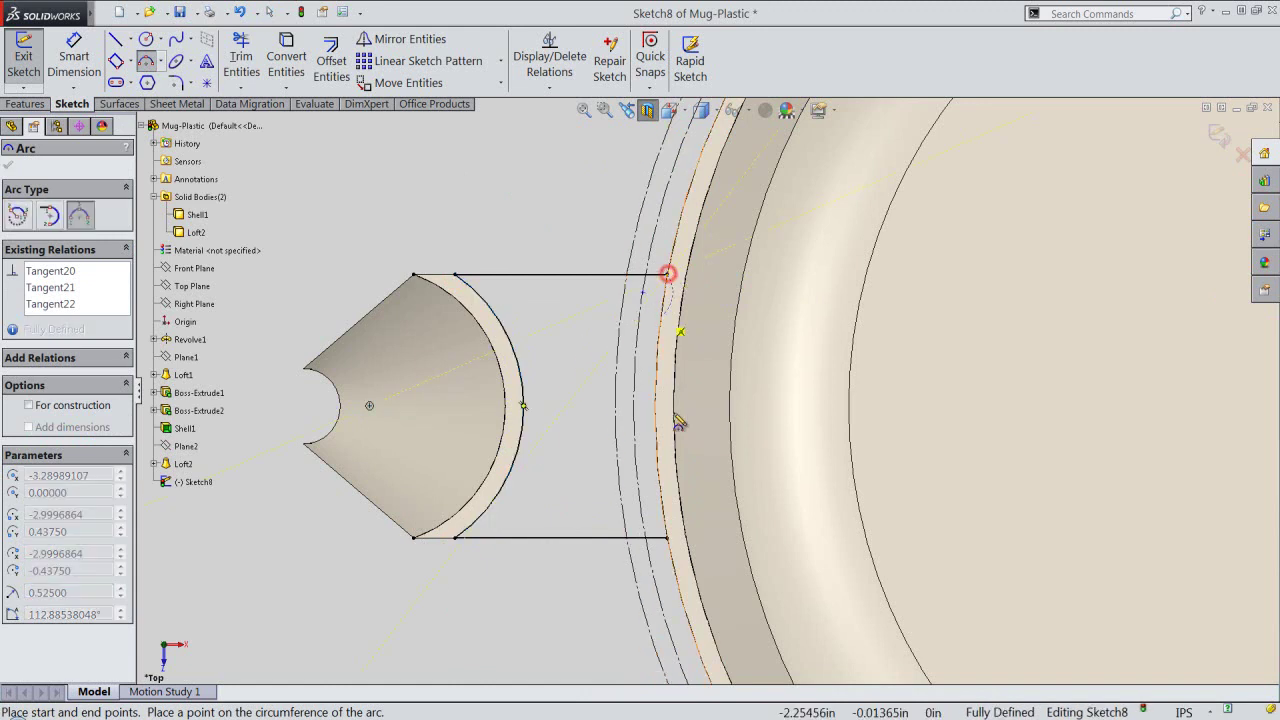
pyautogui.click(669, 538)
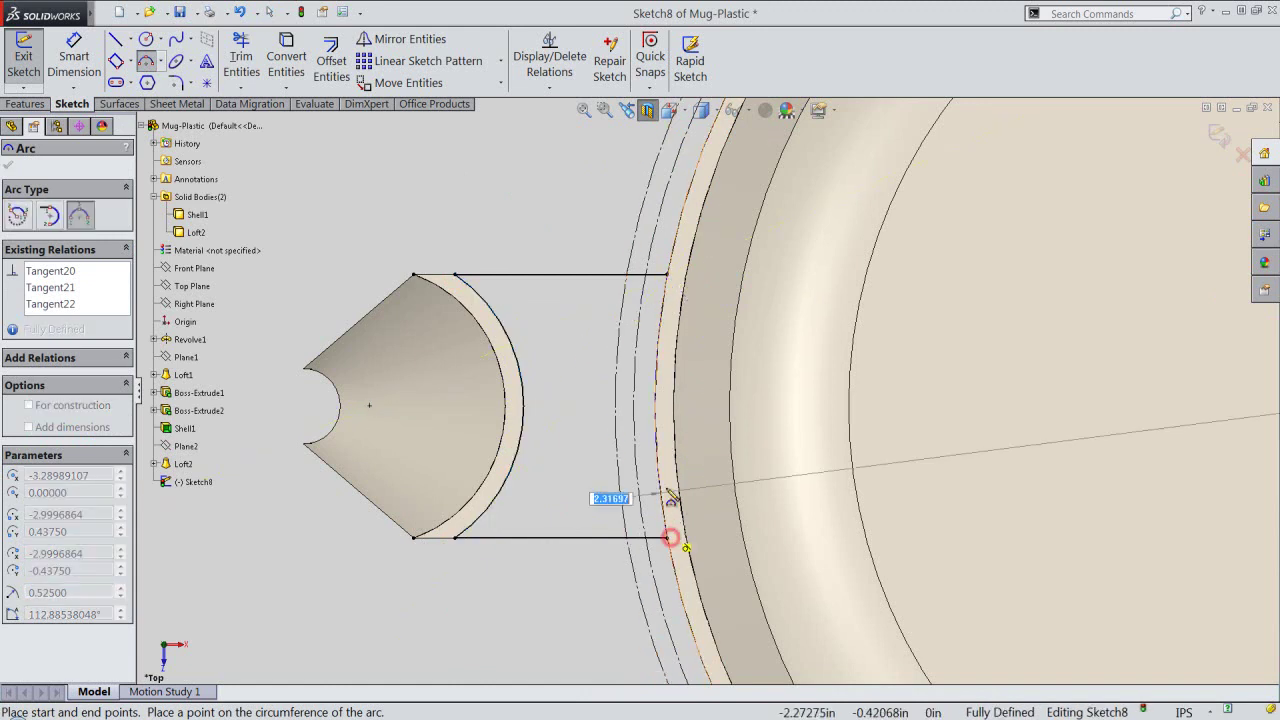
pyautogui.click(659, 475)
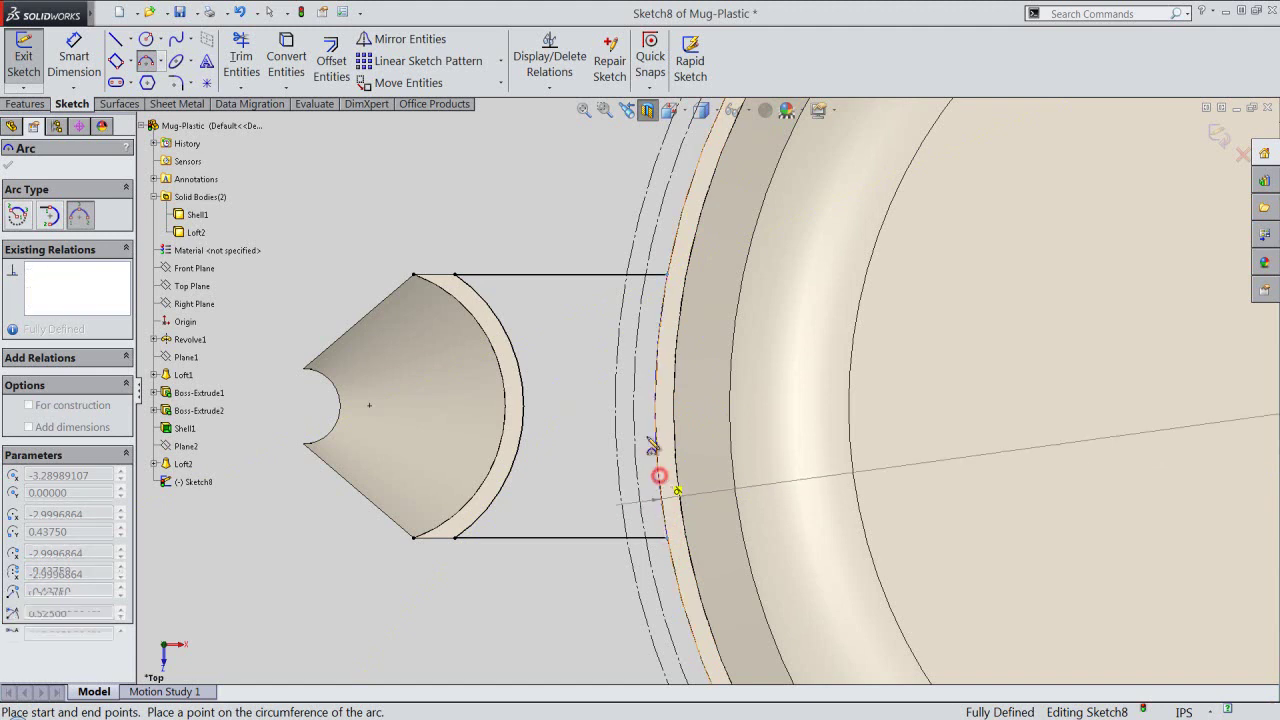
pyautogui.rightClick(571, 243)
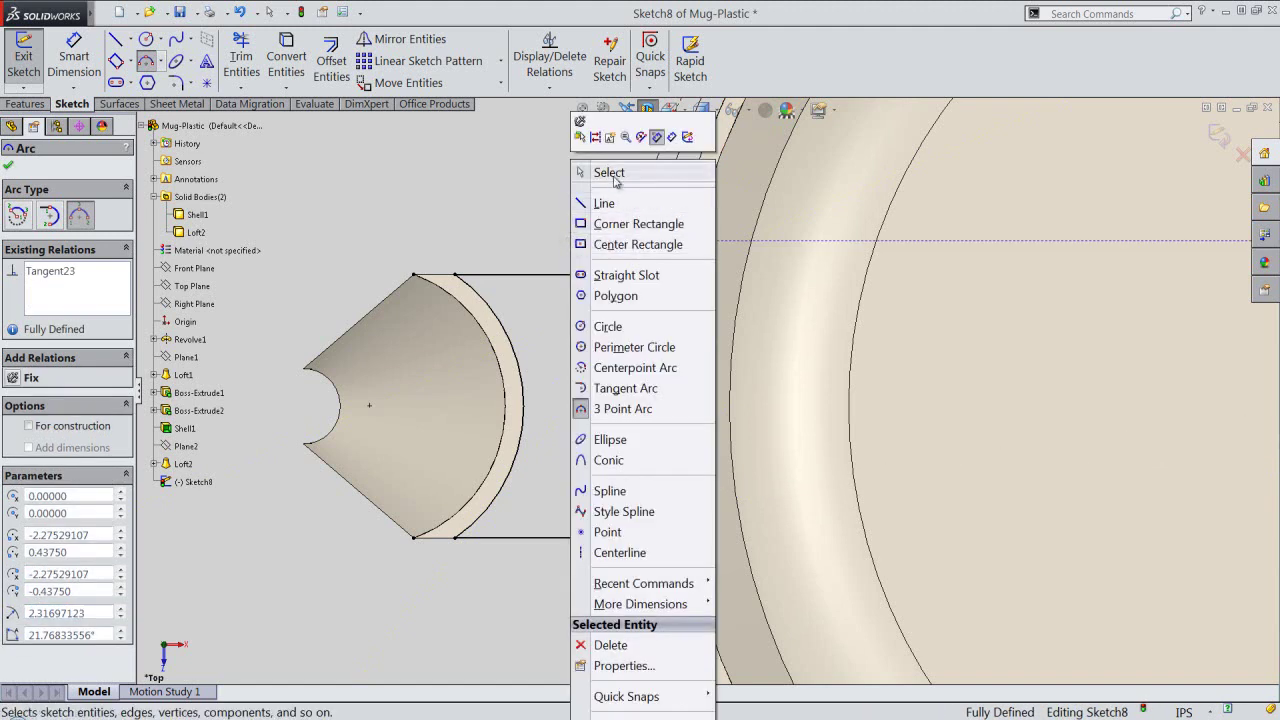
pyautogui.click(600, 173)
# Exit Sketch8 and return to an isometric view of the mug.
pyautogui.rightClick(583, 190)
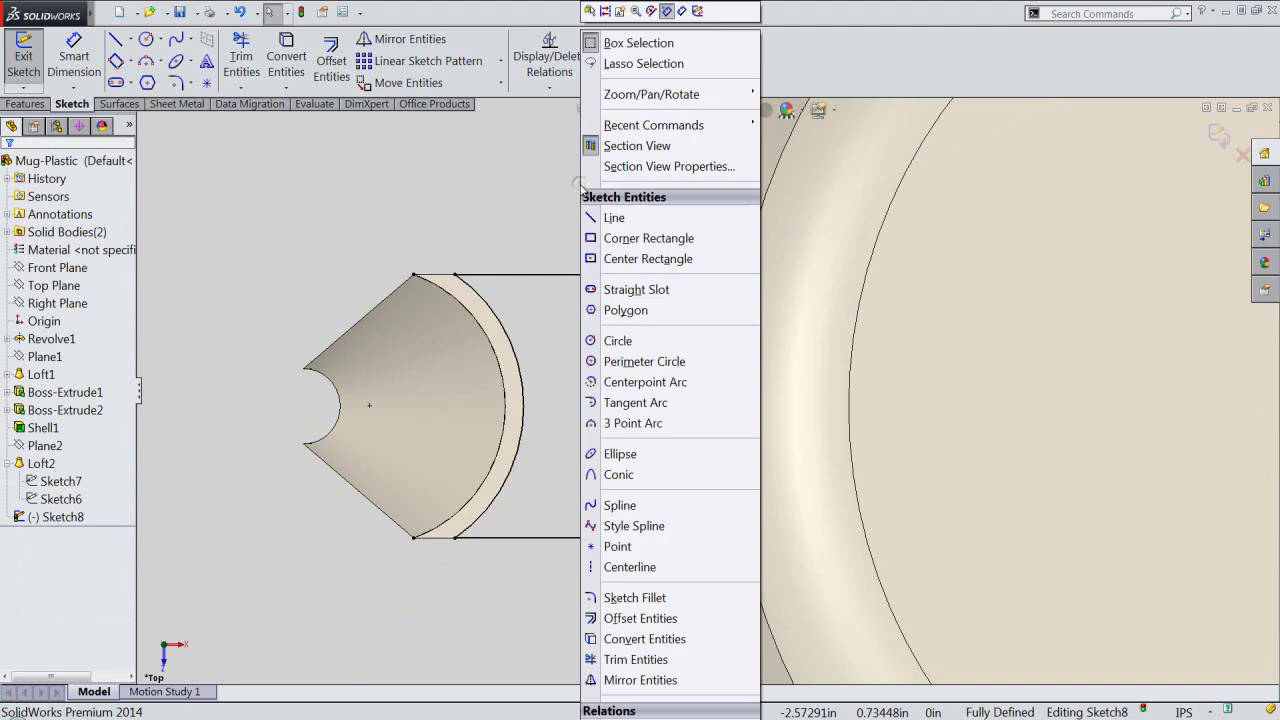
pyautogui.click(695, 12)
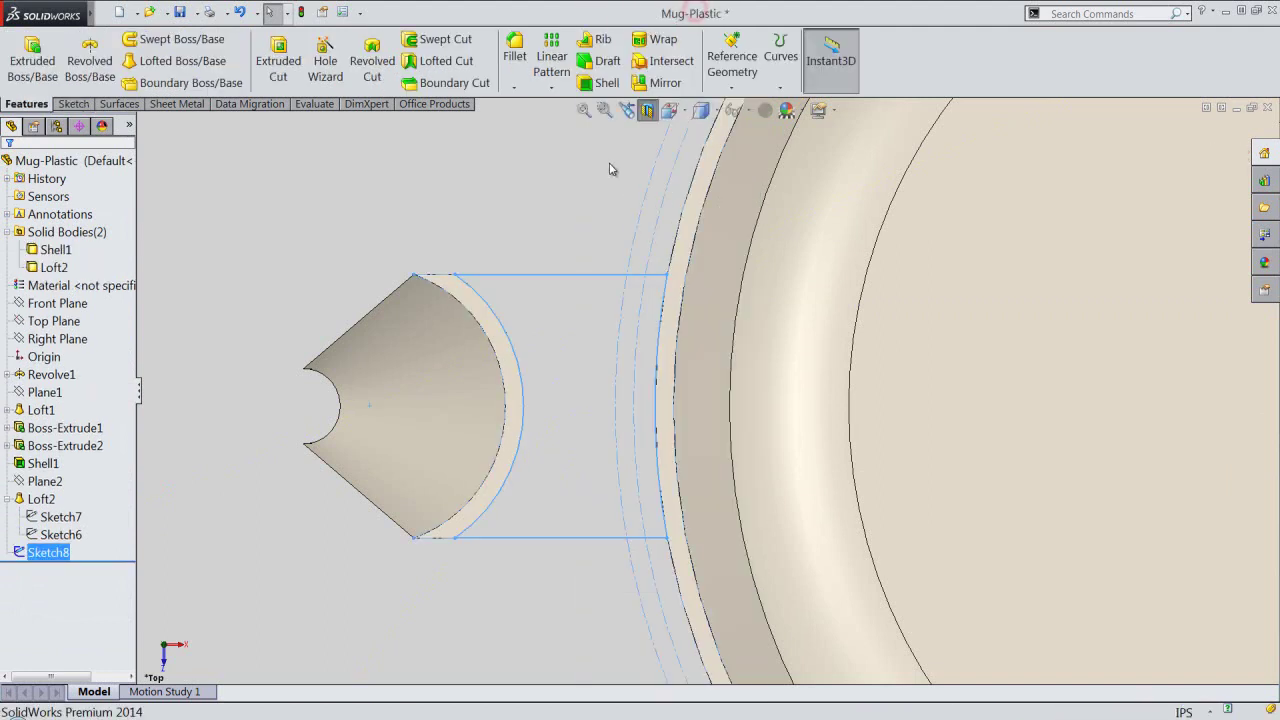
pyautogui.click(670, 110)
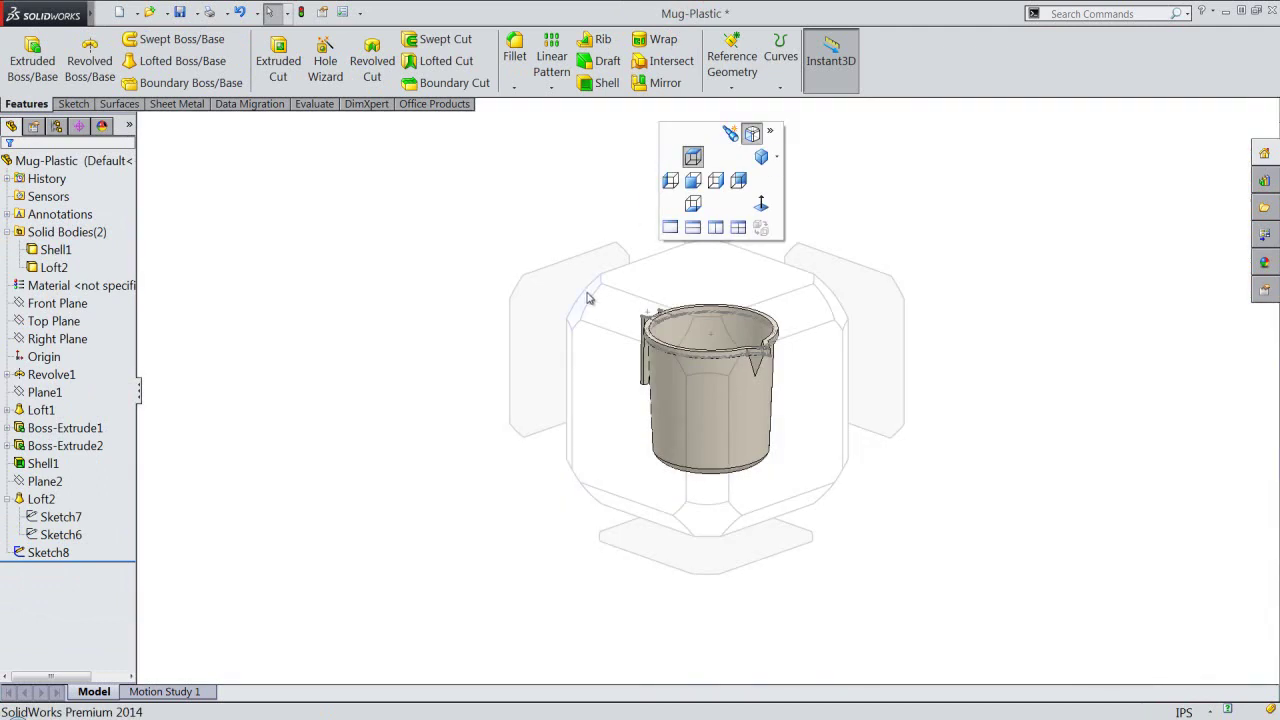
pyautogui.scroll(-3, 588, 290)
pyautogui.scroll(-3, 600, 300)
pyautogui.scroll(-2, 620, 340)
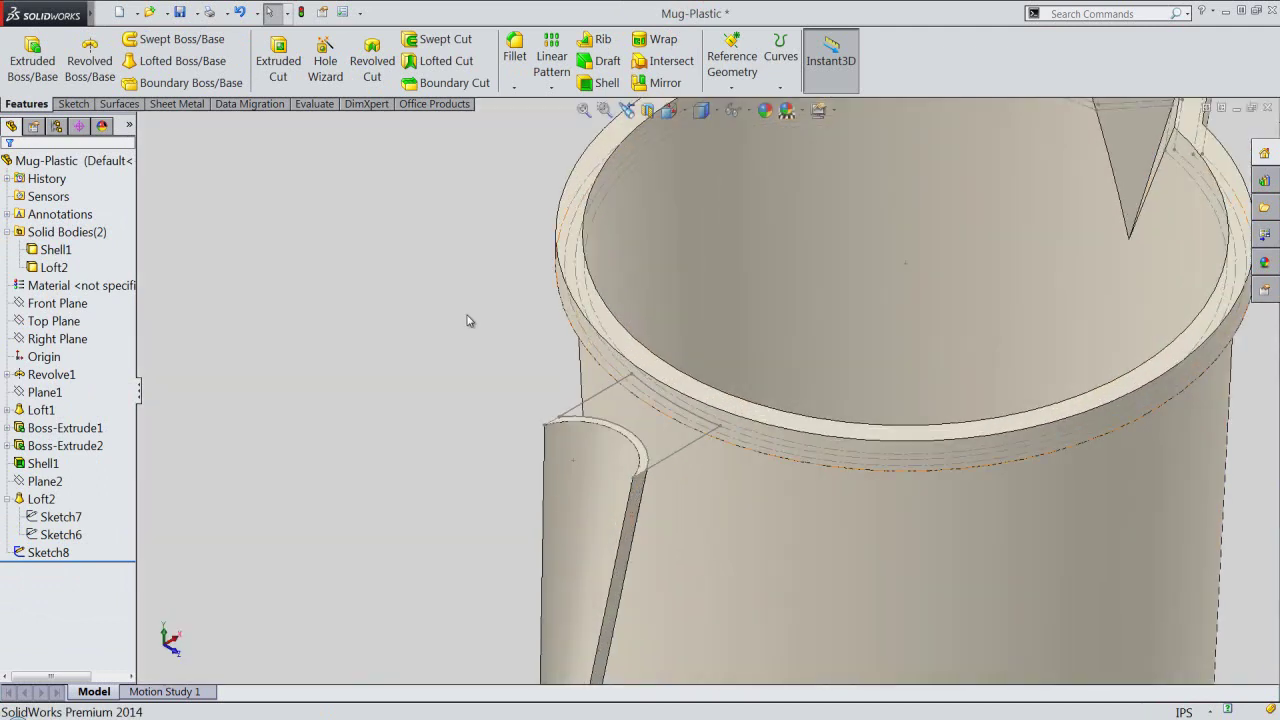
# Start a new reference plane referencing the mug's top rim face.
pyautogui.click(620, 200)
pyautogui.click(736, 90)
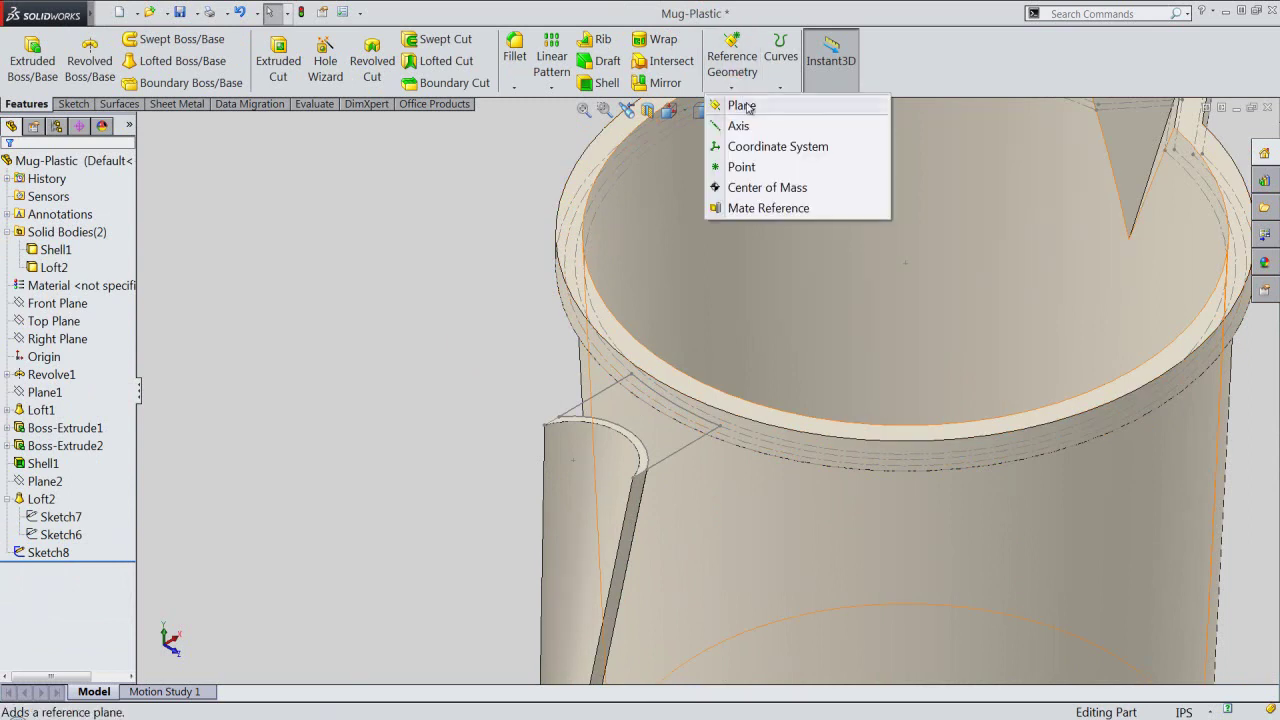
pyautogui.click(742, 179)
pyautogui.scroll(-2, 632, 444)
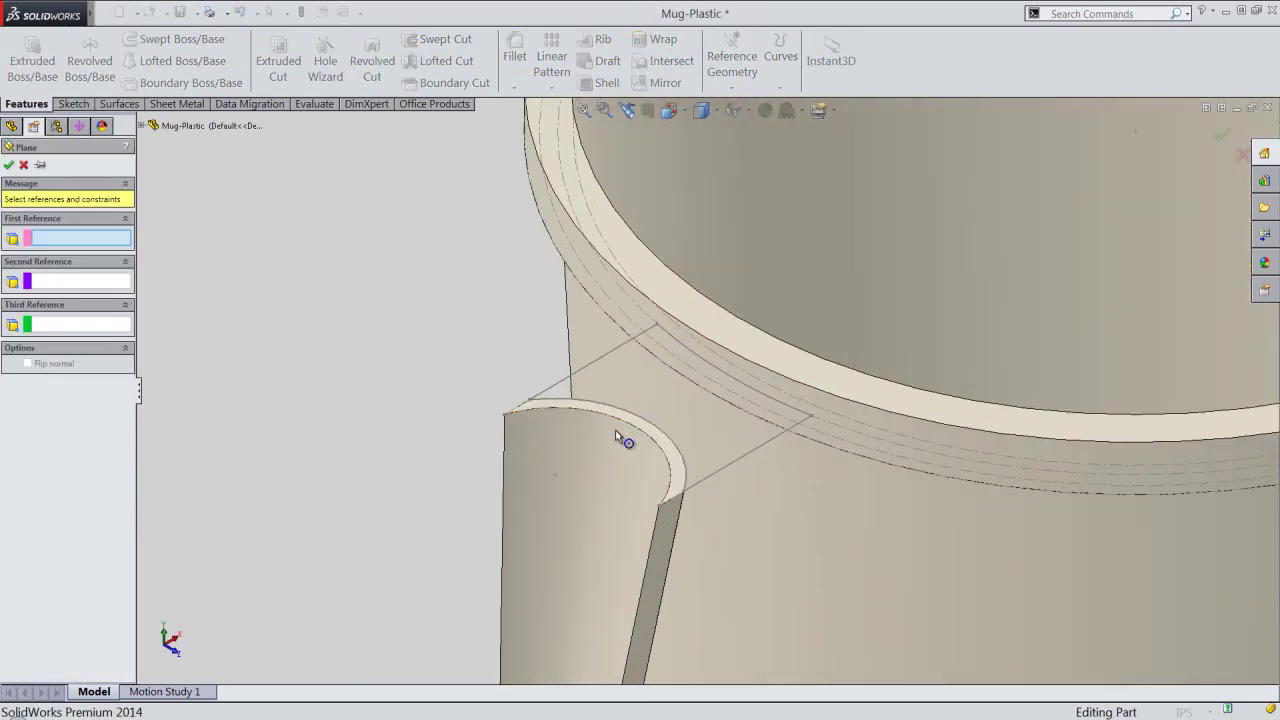
pyautogui.scroll(-2, 600, 448)
pyautogui.click(517, 340)
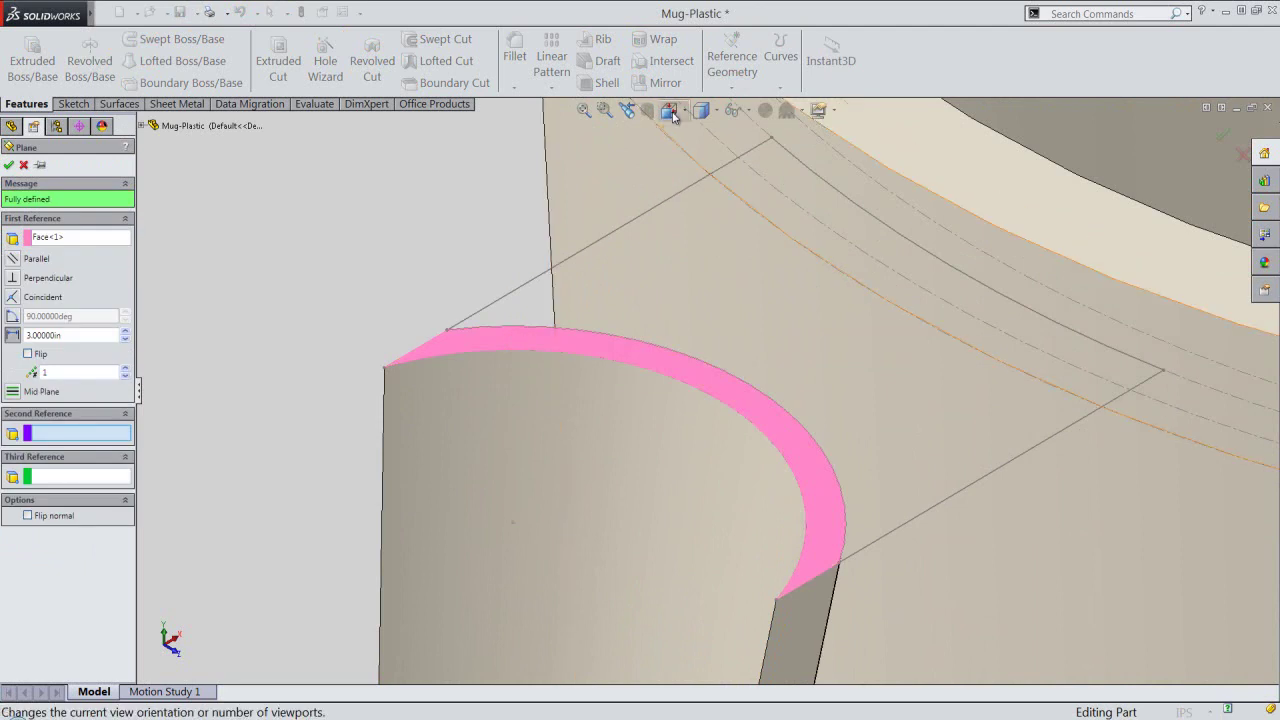
pyautogui.scroll(-3, 662, 207)
# Flip the plane and set a 0.0625 in offset to create Plane3.
pyautogui.press('f')
pyautogui.press('space')
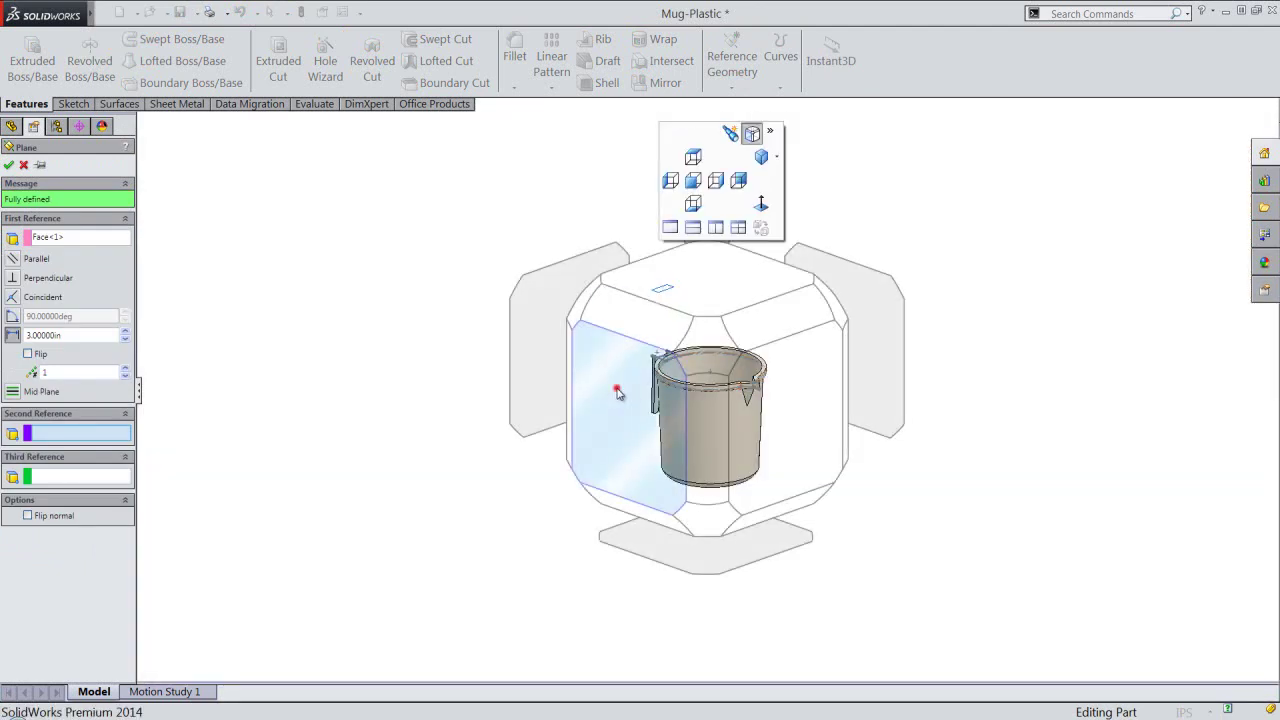
pyautogui.click(616, 388)
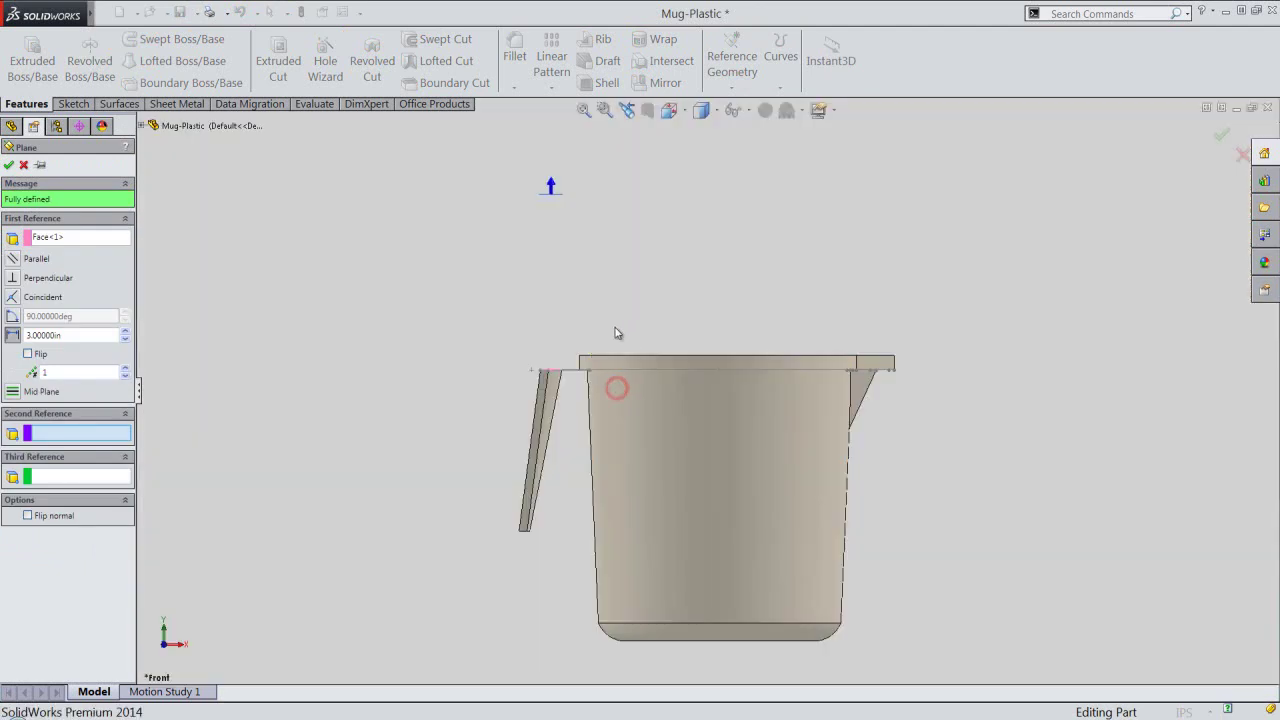
pyautogui.click(28, 355)
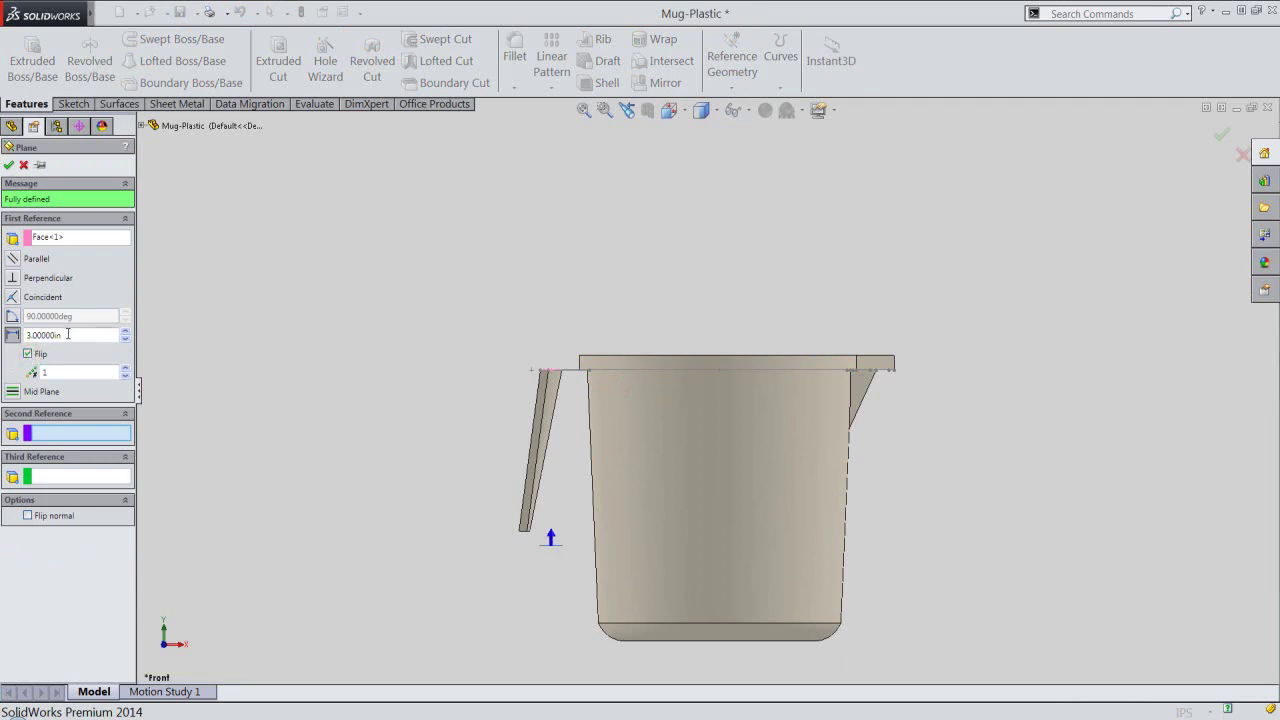
pyautogui.doubleClick(72, 333)
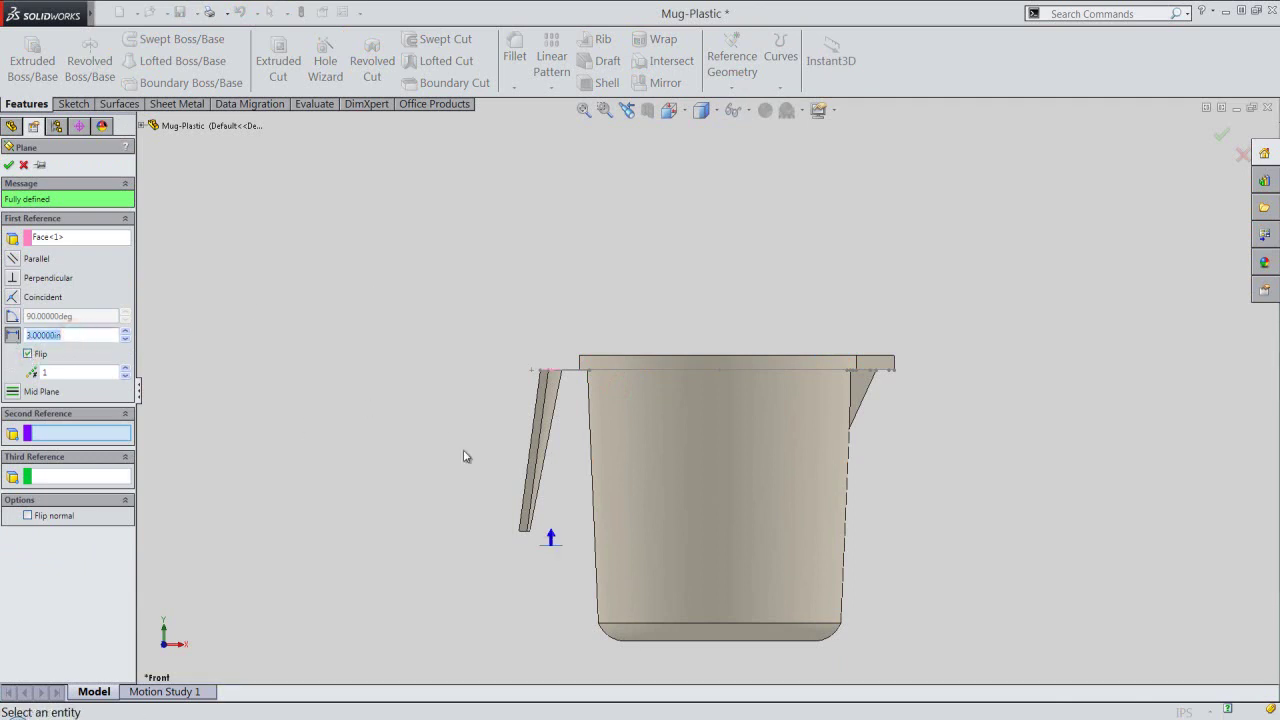
pyautogui.scroll(-2, 463, 456)
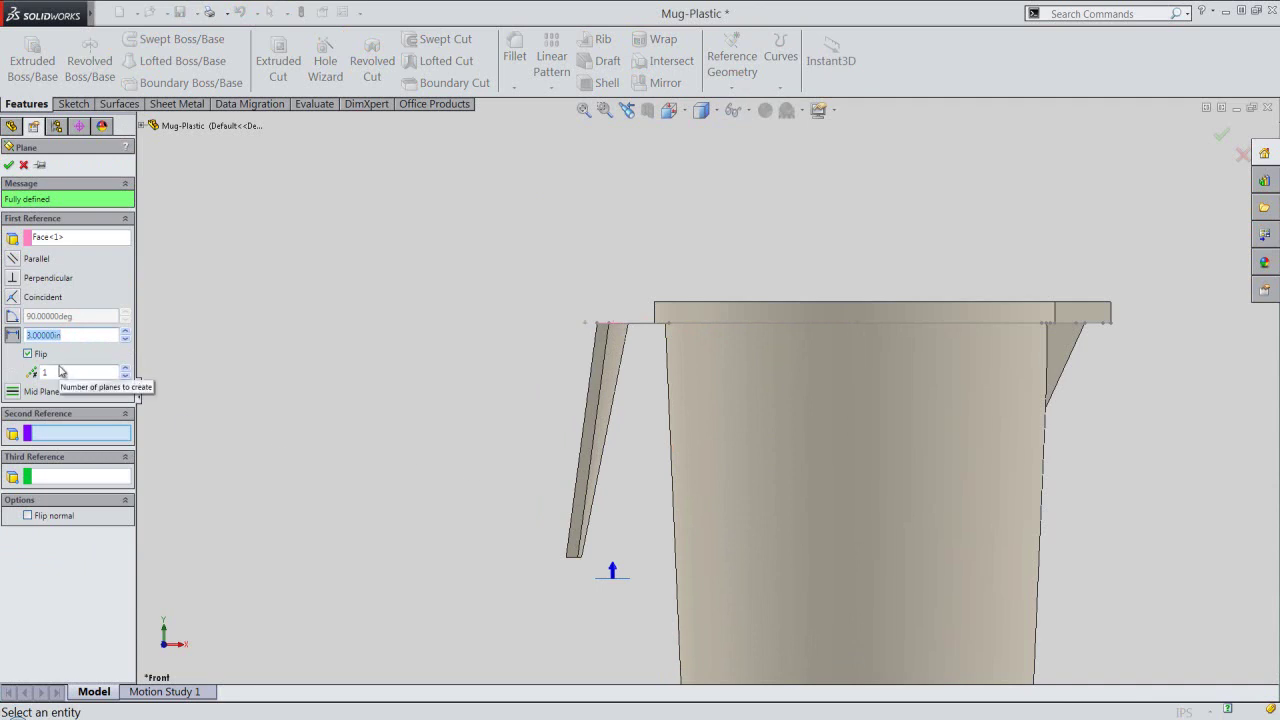
pyautogui.write('.0625')
pyautogui.write('0.06250')
pyautogui.press('Return')
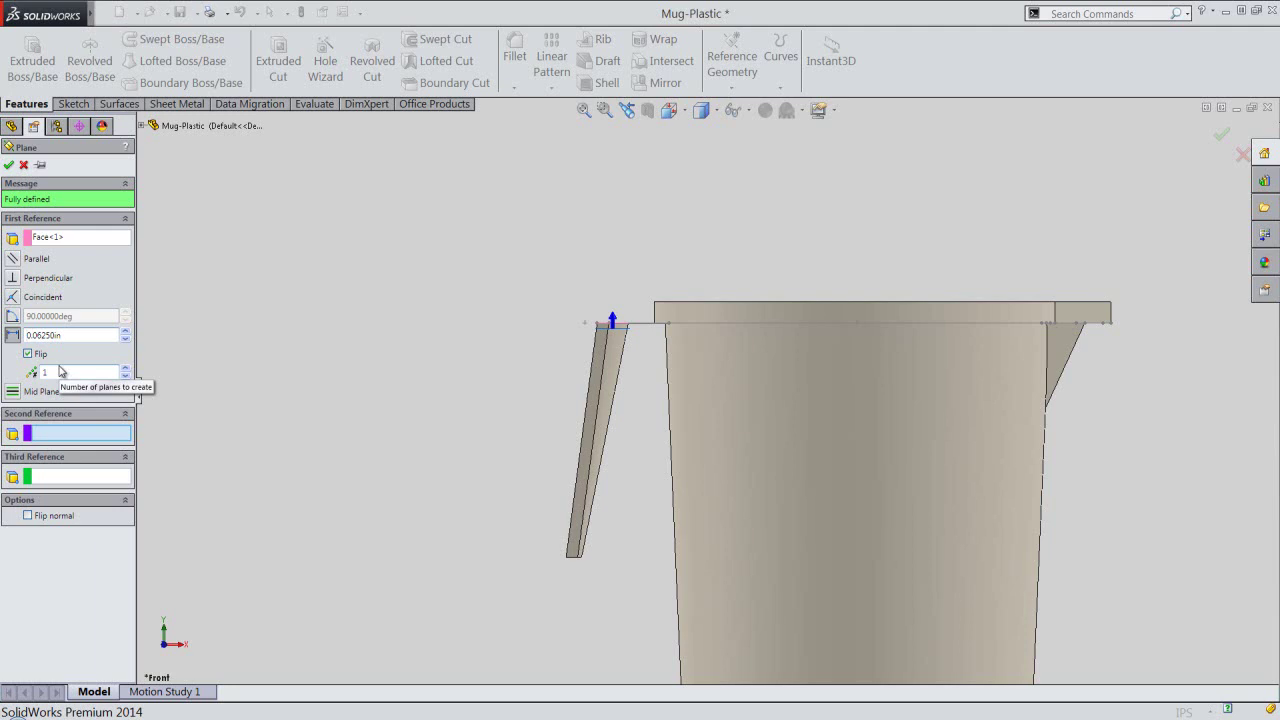
pyautogui.click(9, 167)
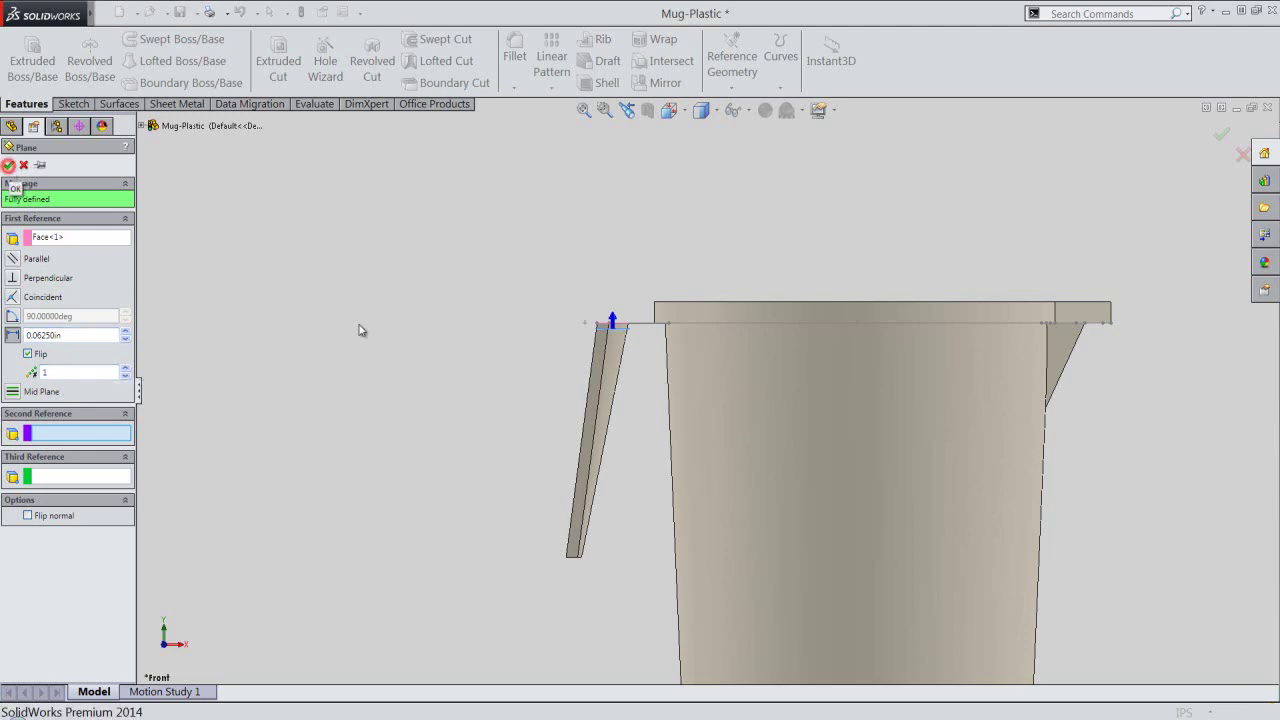
pyautogui.click(382, 342)
# In the top view, start a new sketch, Sketch9, on Plane3.
pyautogui.scroll(-2, 608, 357)
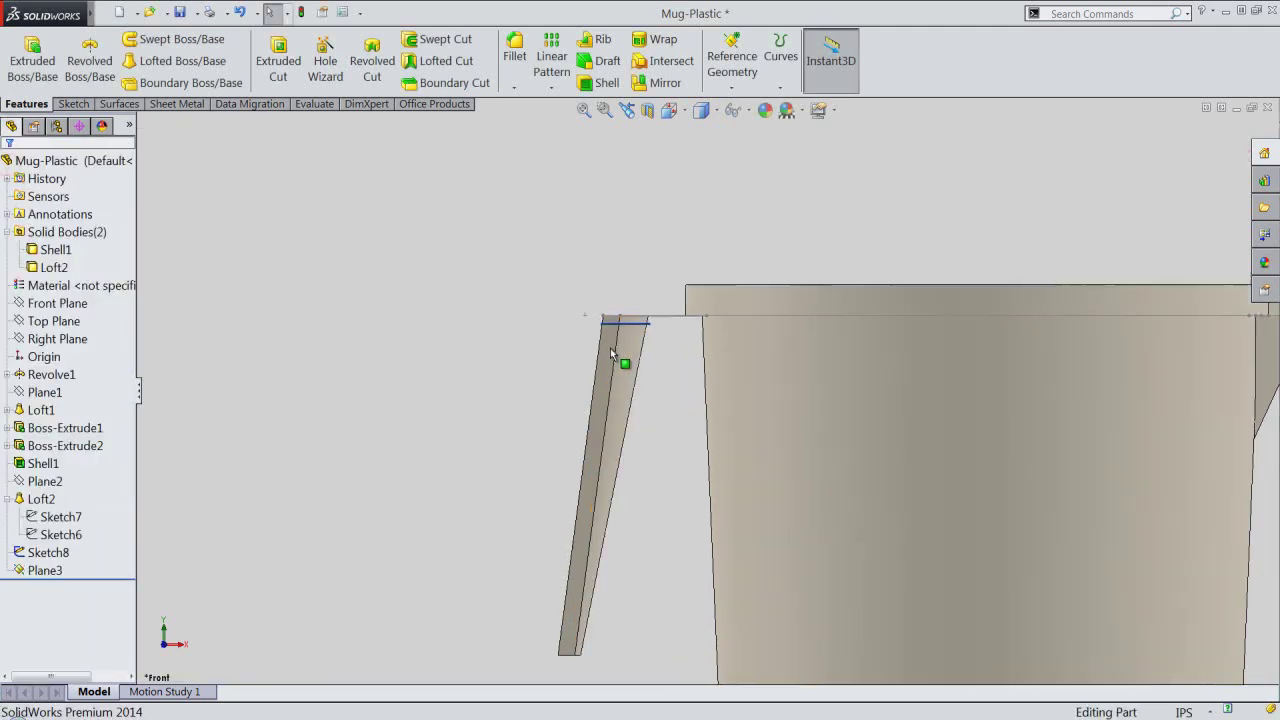
pyautogui.click(669, 112)
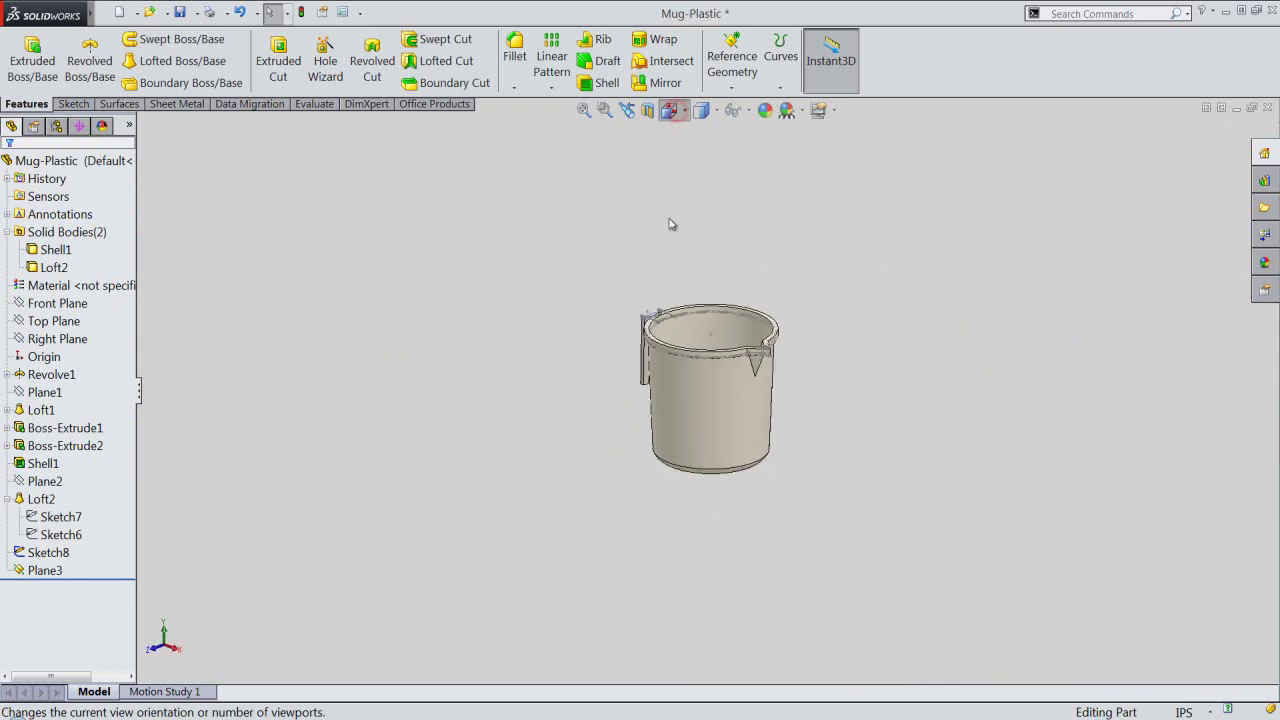
pyautogui.click(677, 284)
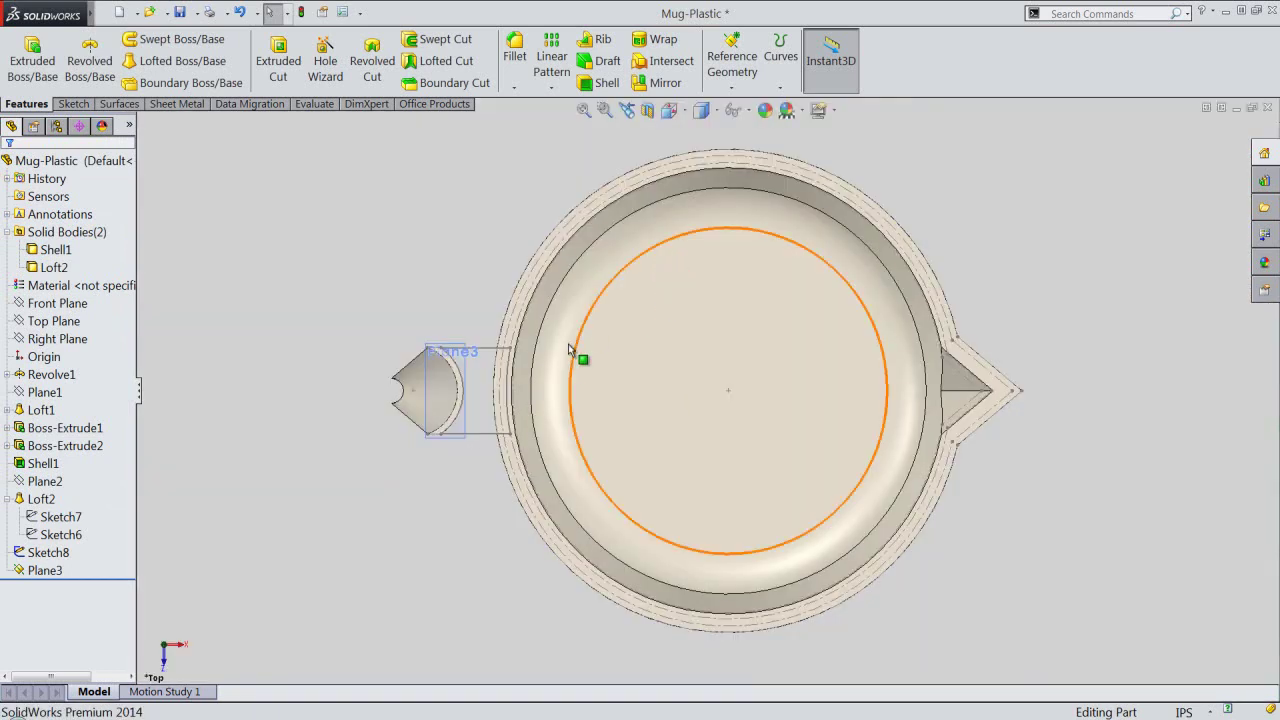
pyautogui.click(7, 500)
pyautogui.click(22, 535)
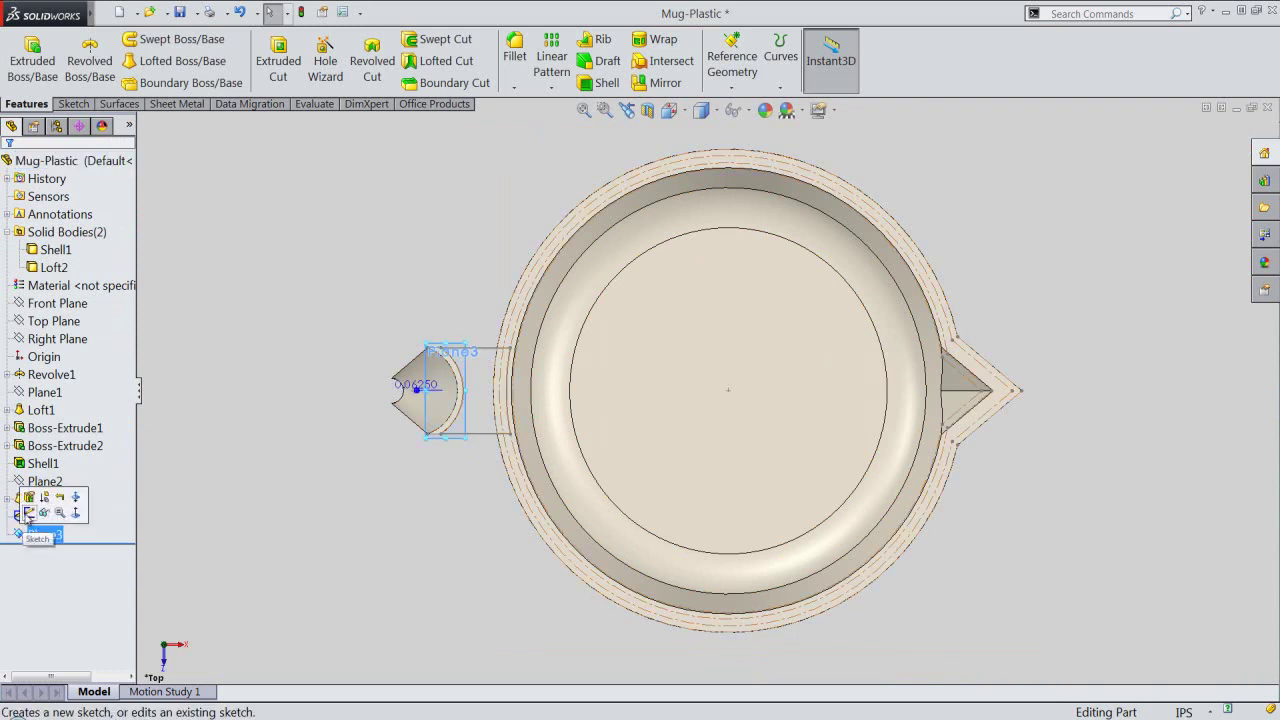
pyautogui.click(28, 512)
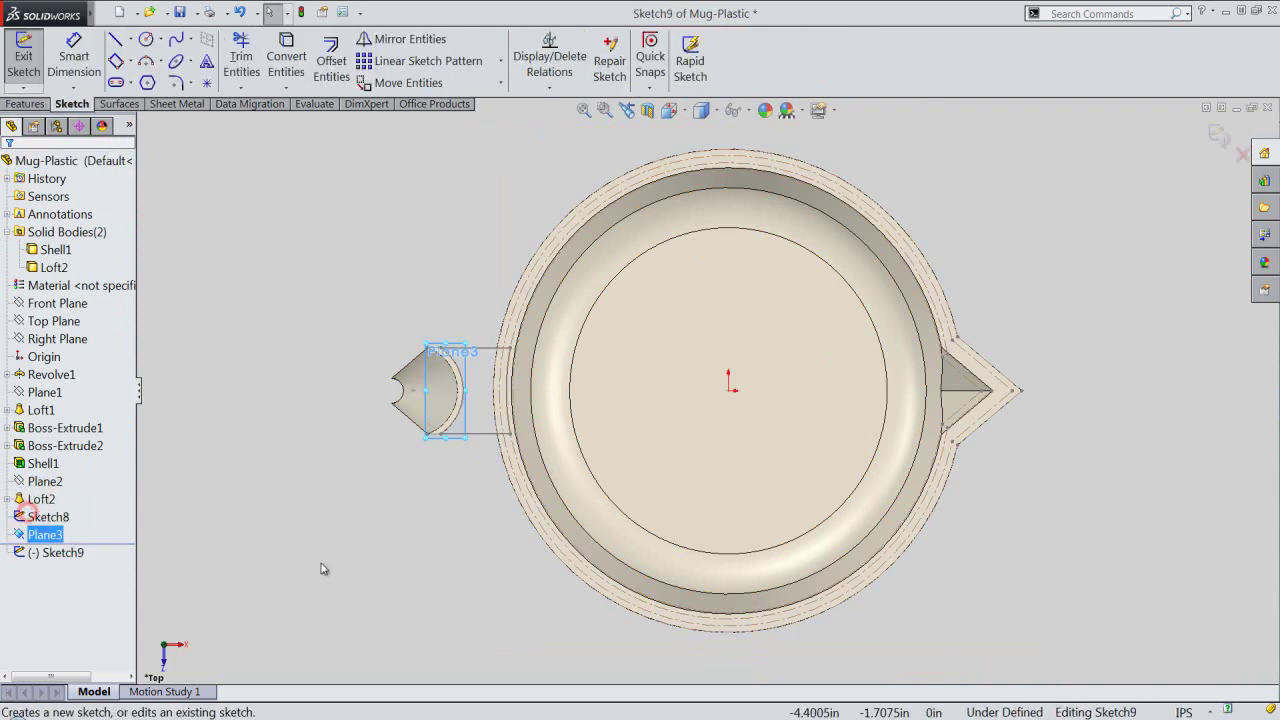
# Hide Sketch8 and bring up the Convert Entities options.
pyautogui.click(62, 494)
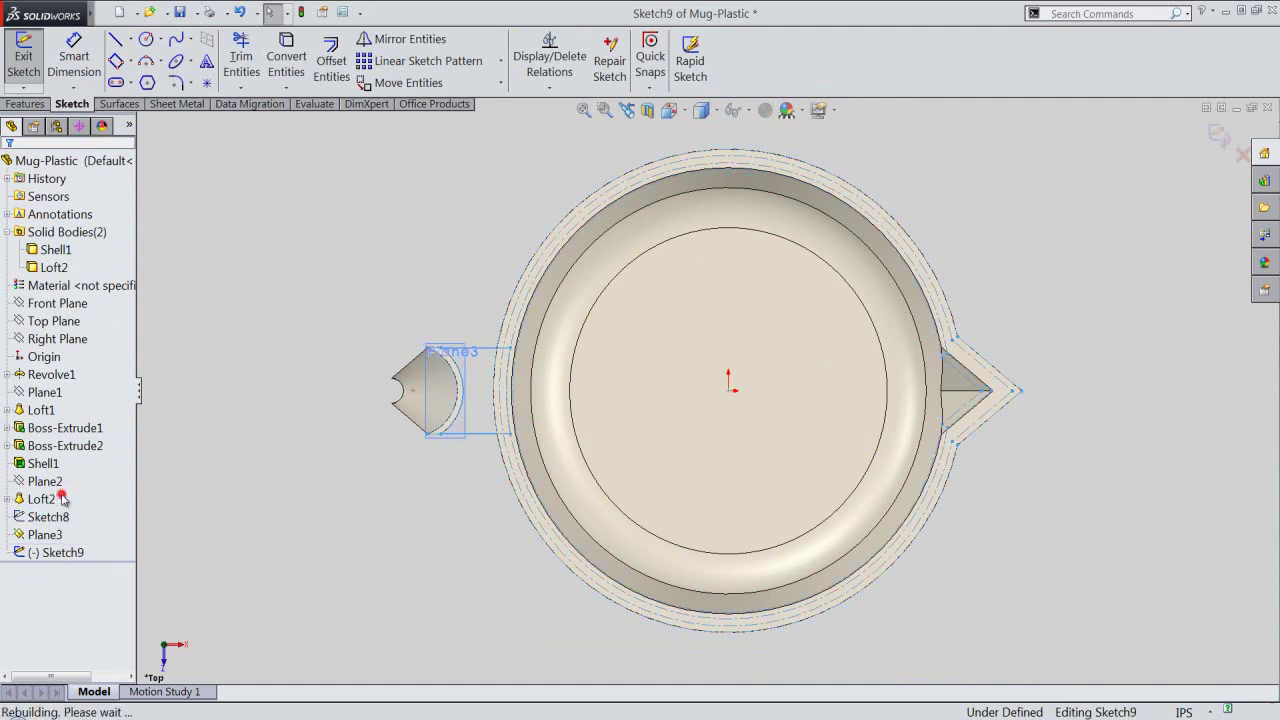
pyautogui.scroll(-3, 405, 418)
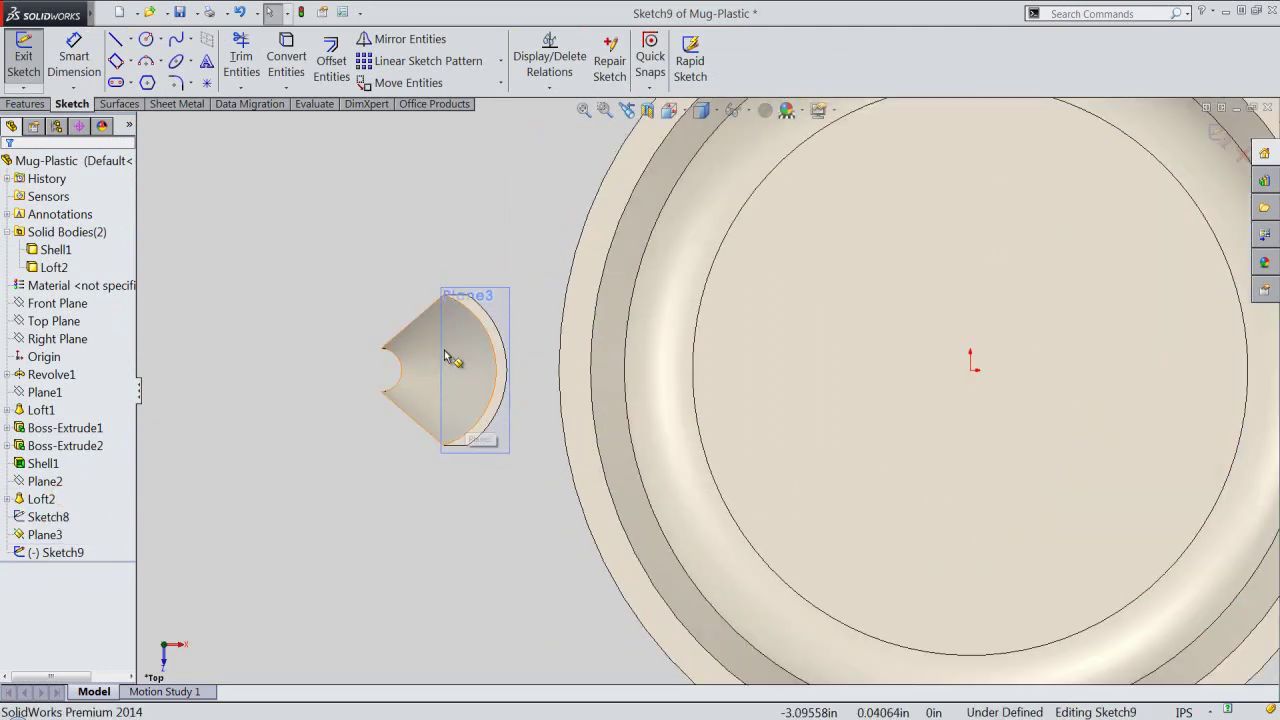
pyautogui.click(284, 88)
# Add Plane3 intersection curves of the Mug-Plastic part and Loft2 body to Sketch9, then select Plane3.
pyautogui.click(296, 130)
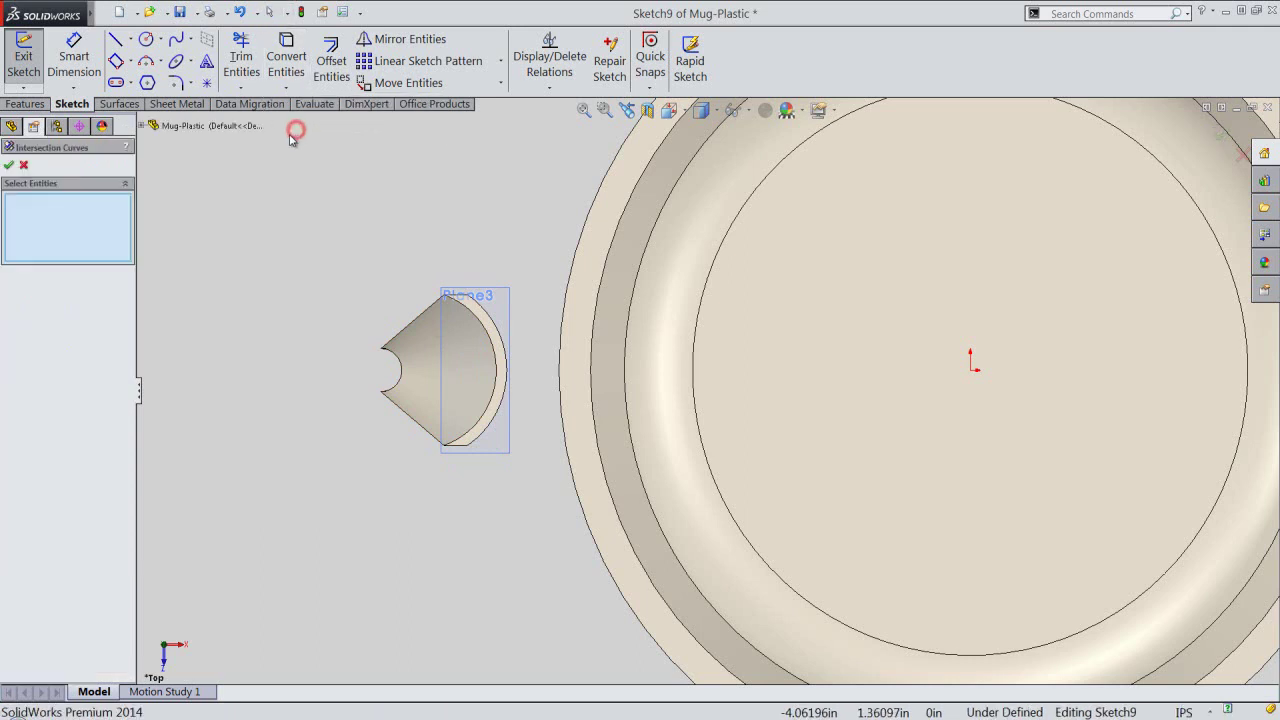
pyautogui.click(213, 126)
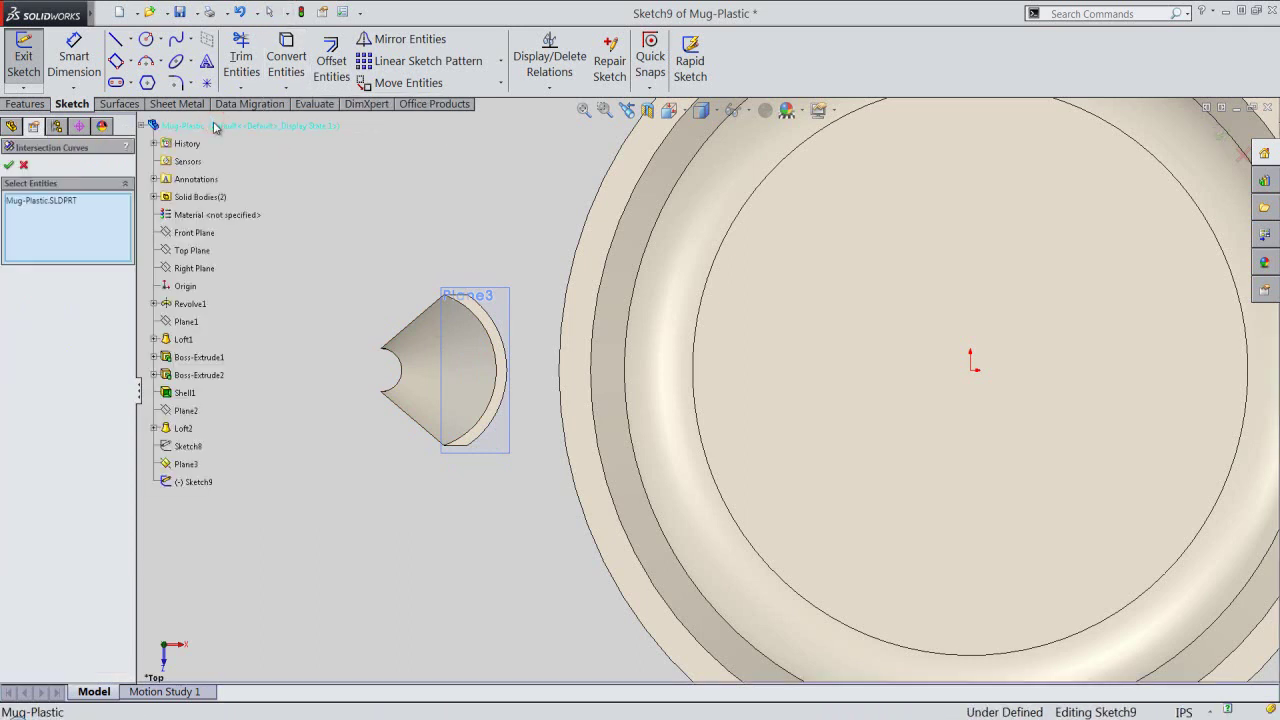
pyautogui.click(8, 165)
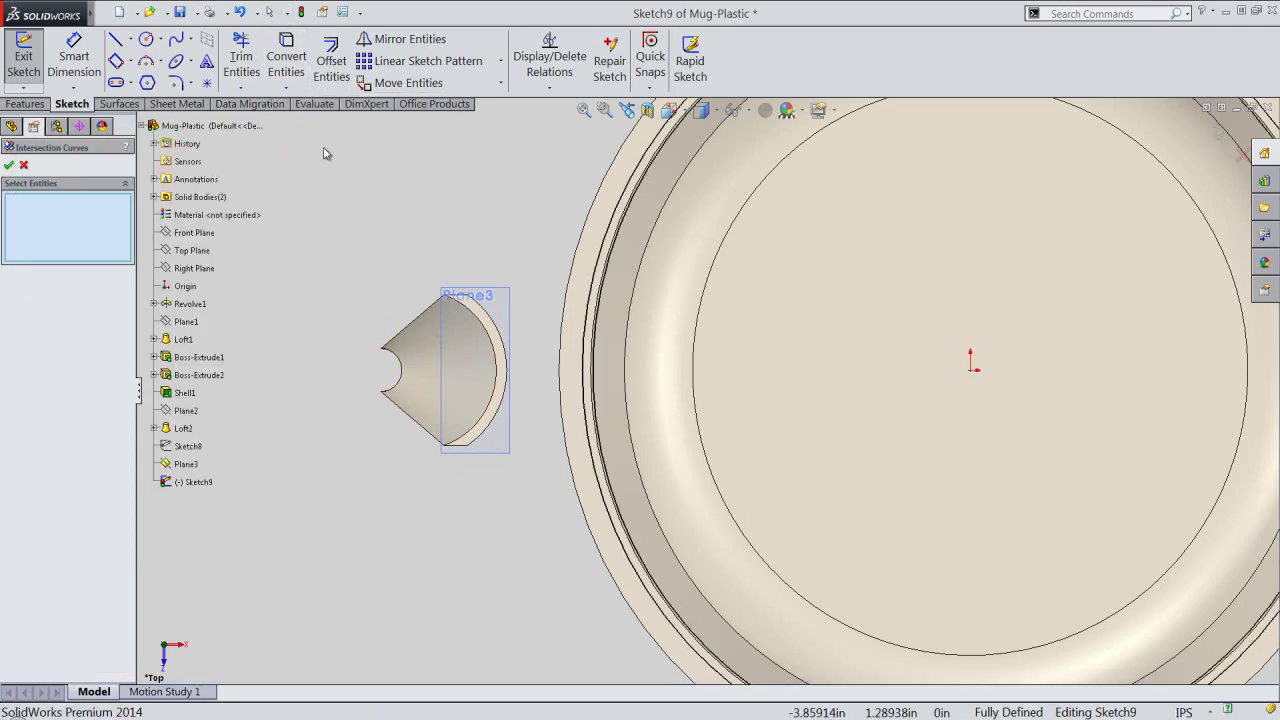
pyautogui.click(155, 197)
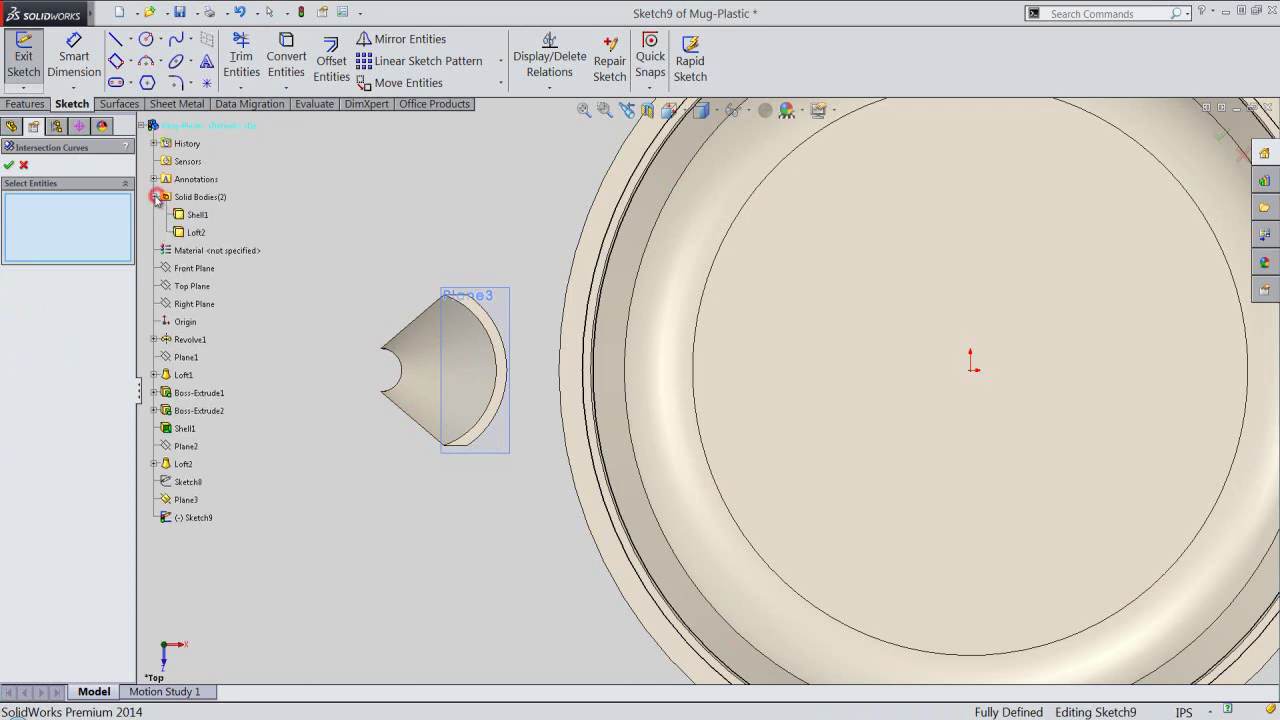
pyautogui.click(192, 232)
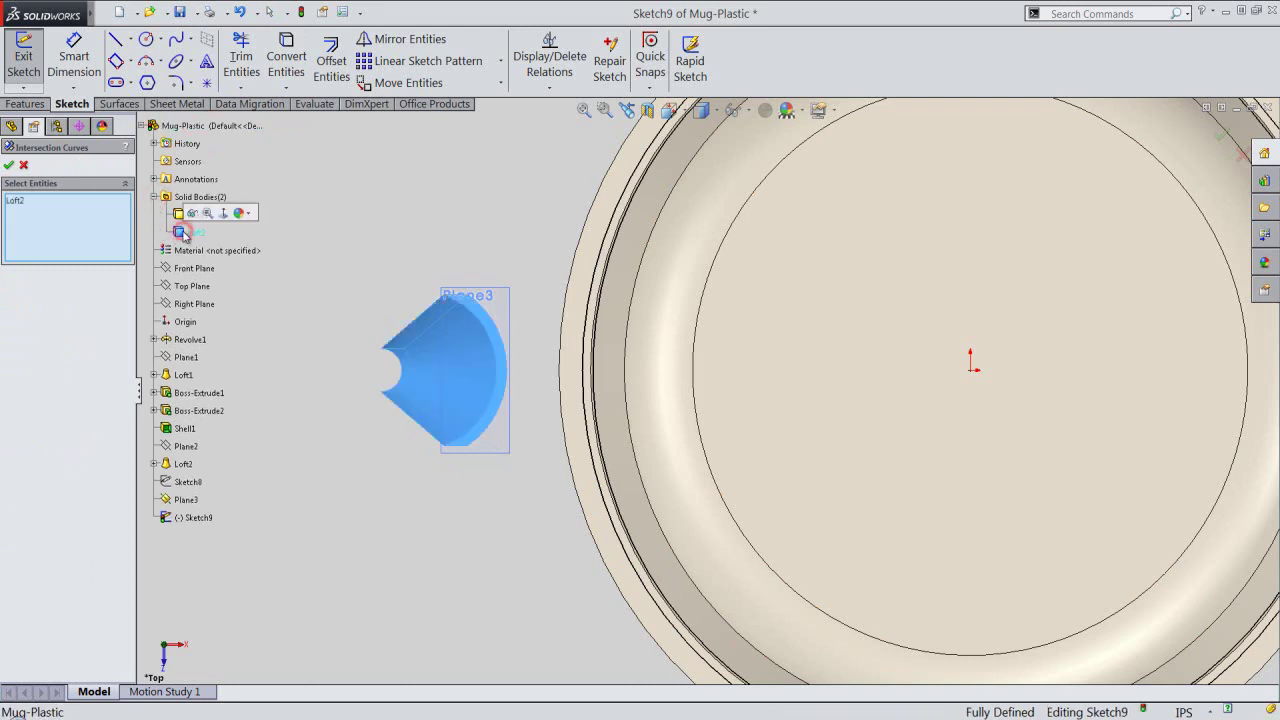
pyautogui.click(9, 166)
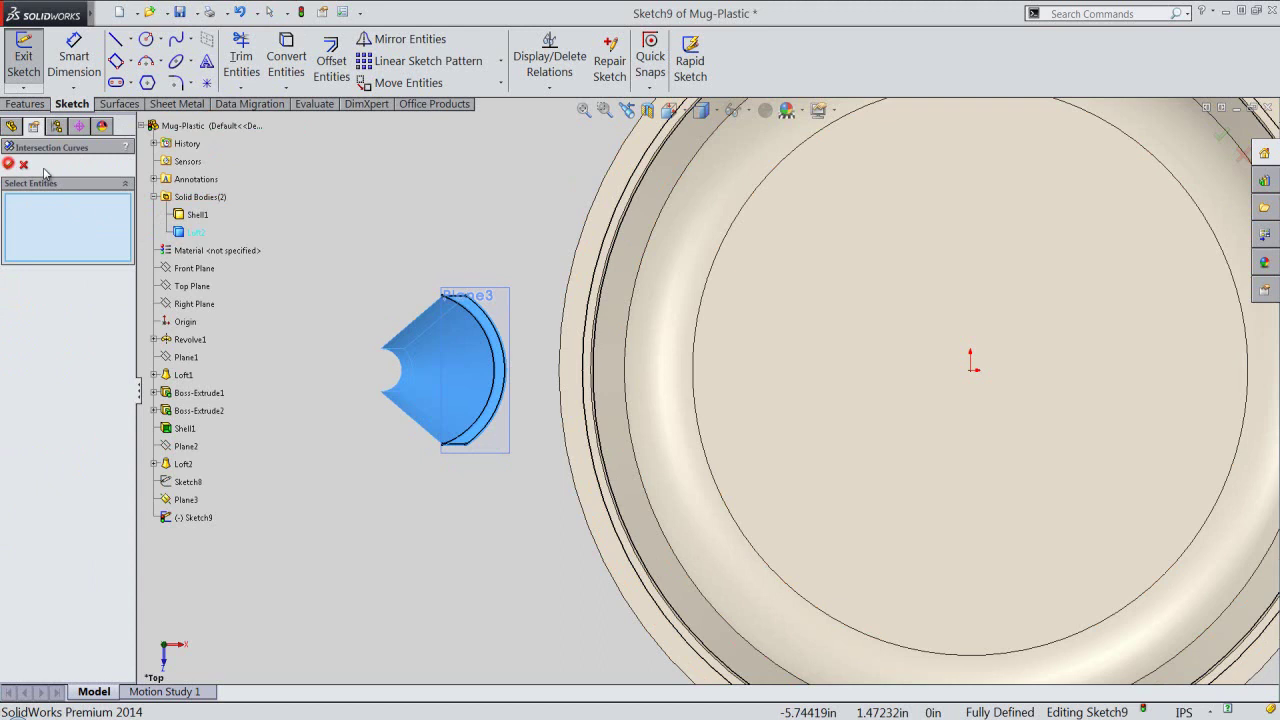
pyautogui.rightClick(468, 222)
pyautogui.click(500, 310)
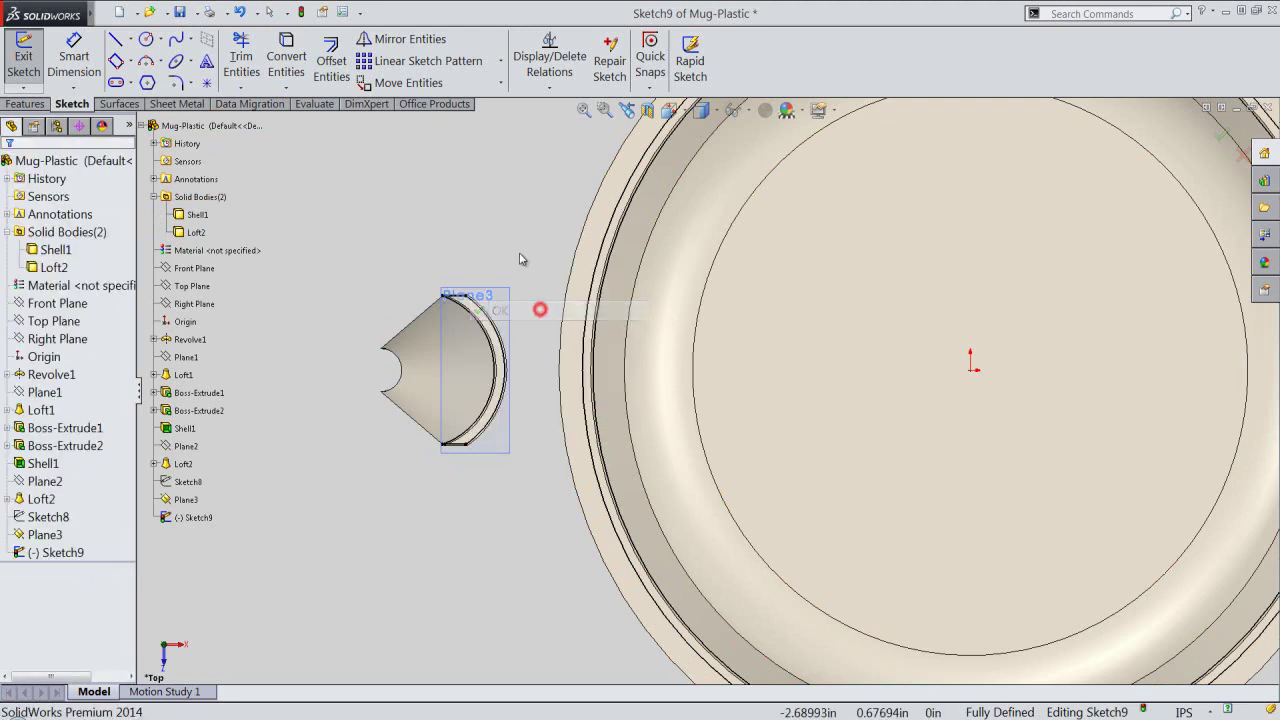
pyautogui.click(509, 291)
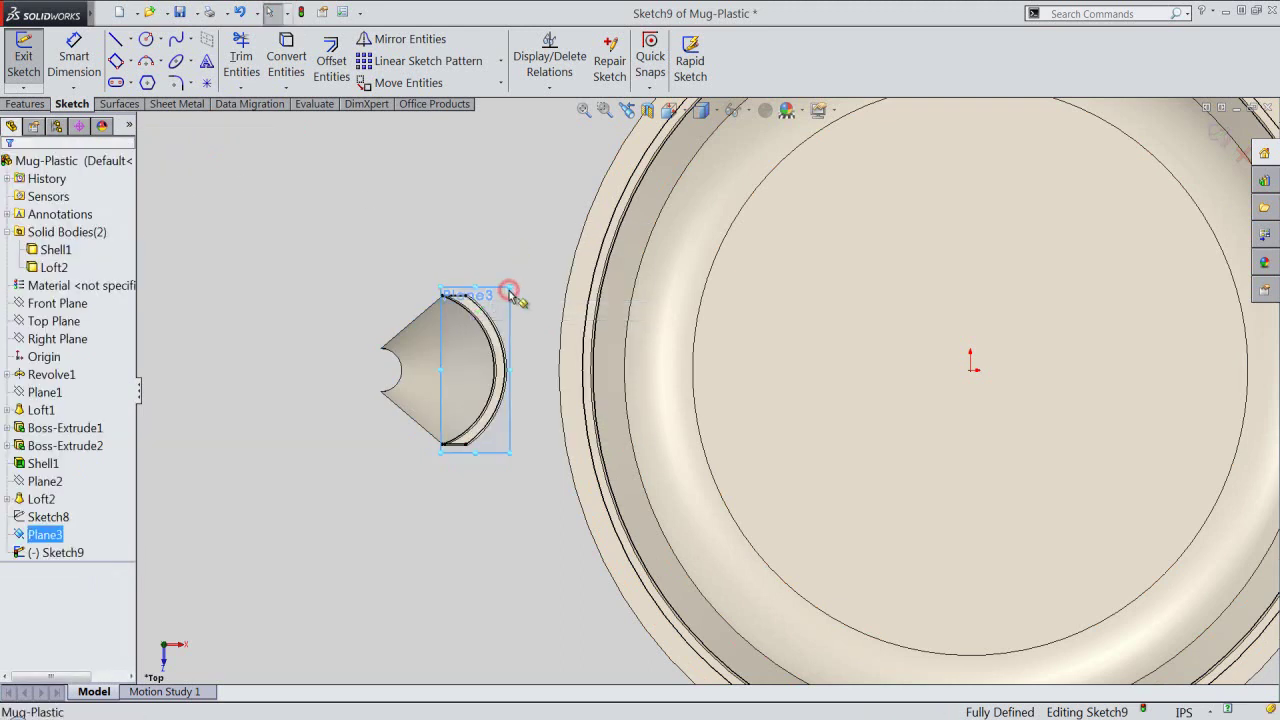
# Toggle the Plane3 section view off, then make the outer mug curves in Sketch9 construction geometry.
pyautogui.click(648, 110)
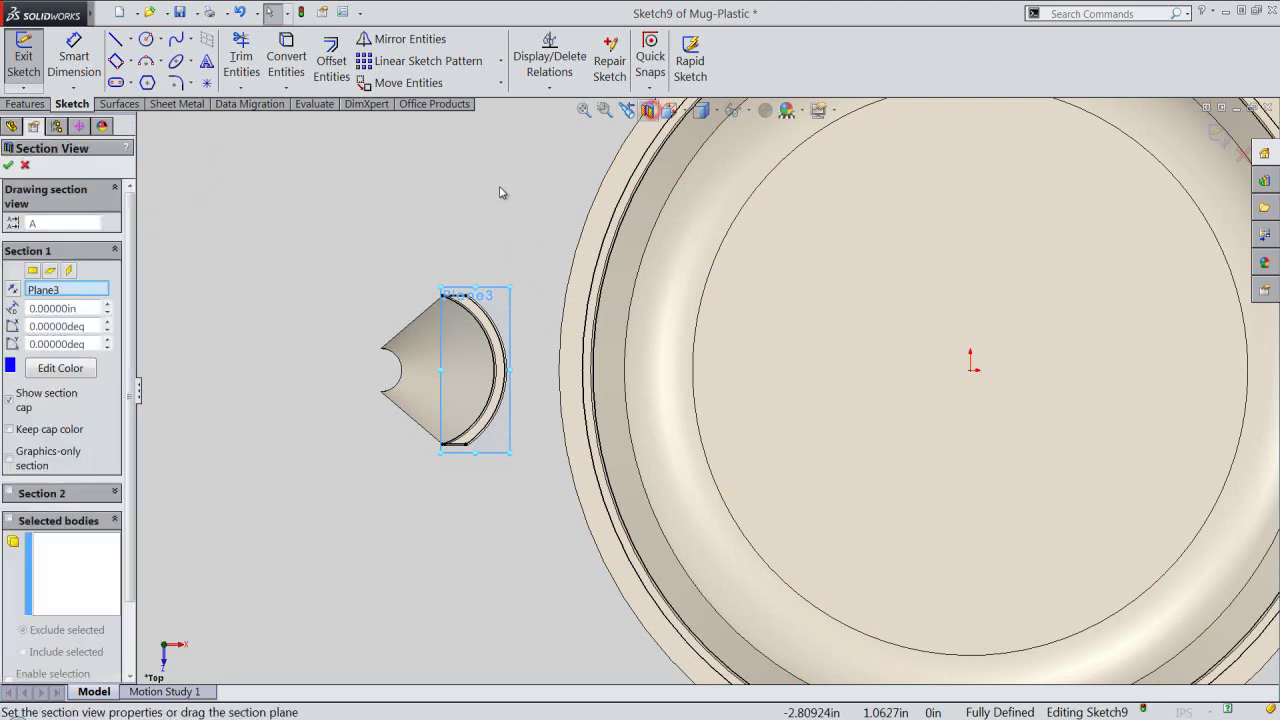
pyautogui.click(8, 166)
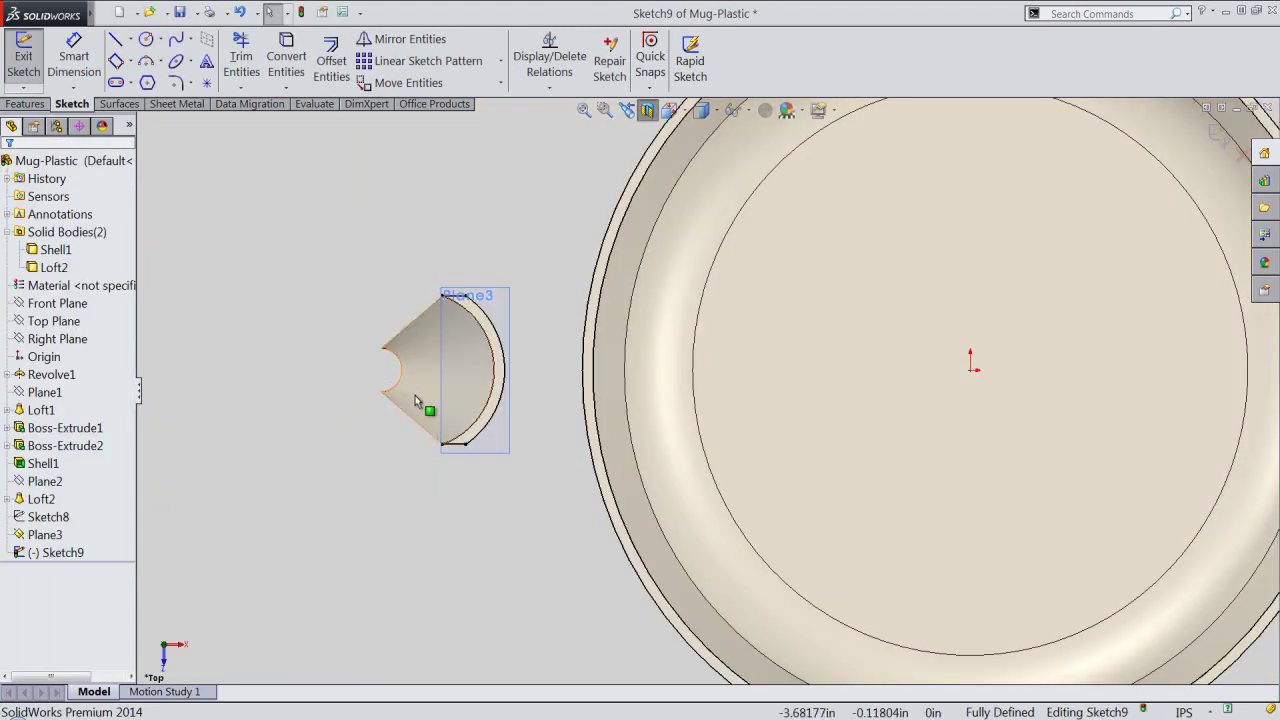
pyautogui.press('z')
pyautogui.moveTo(473, 170); pyautogui.dragTo(1078, 612)
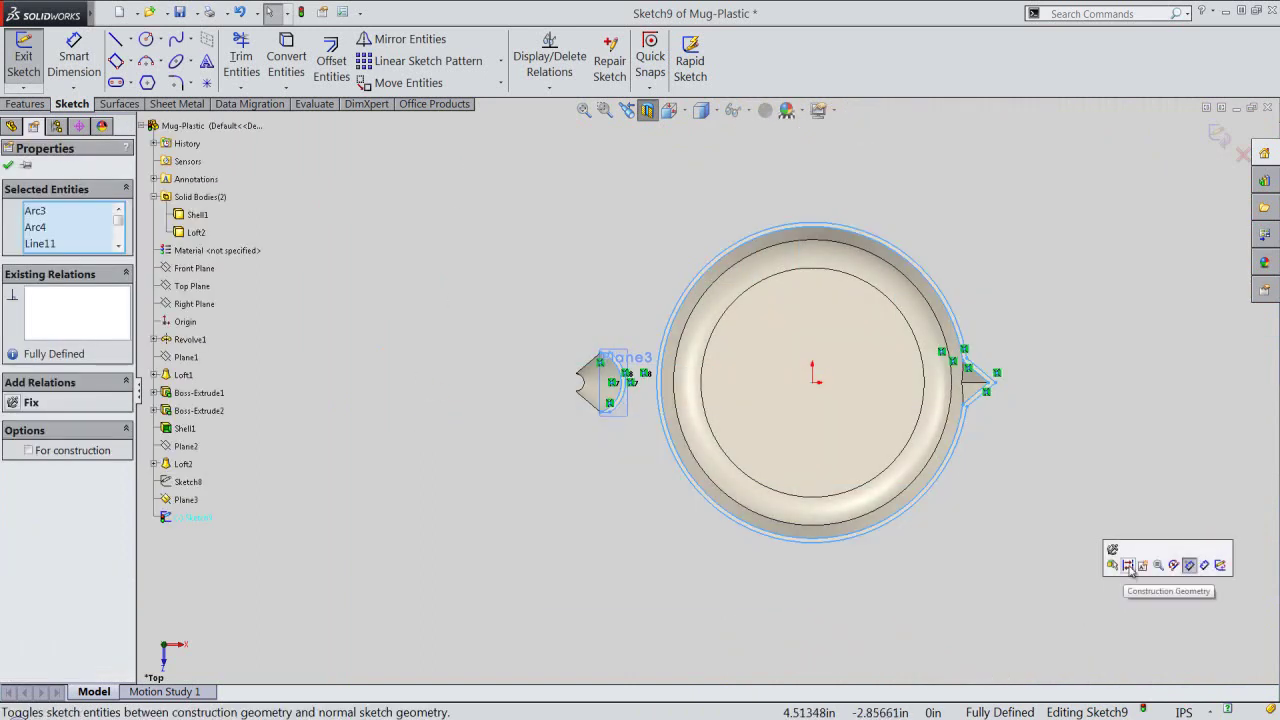
pyautogui.click(1129, 563)
# Hide the Plane3 reference plane in the feature tree.
pyautogui.scroll(-2, 808, 462)
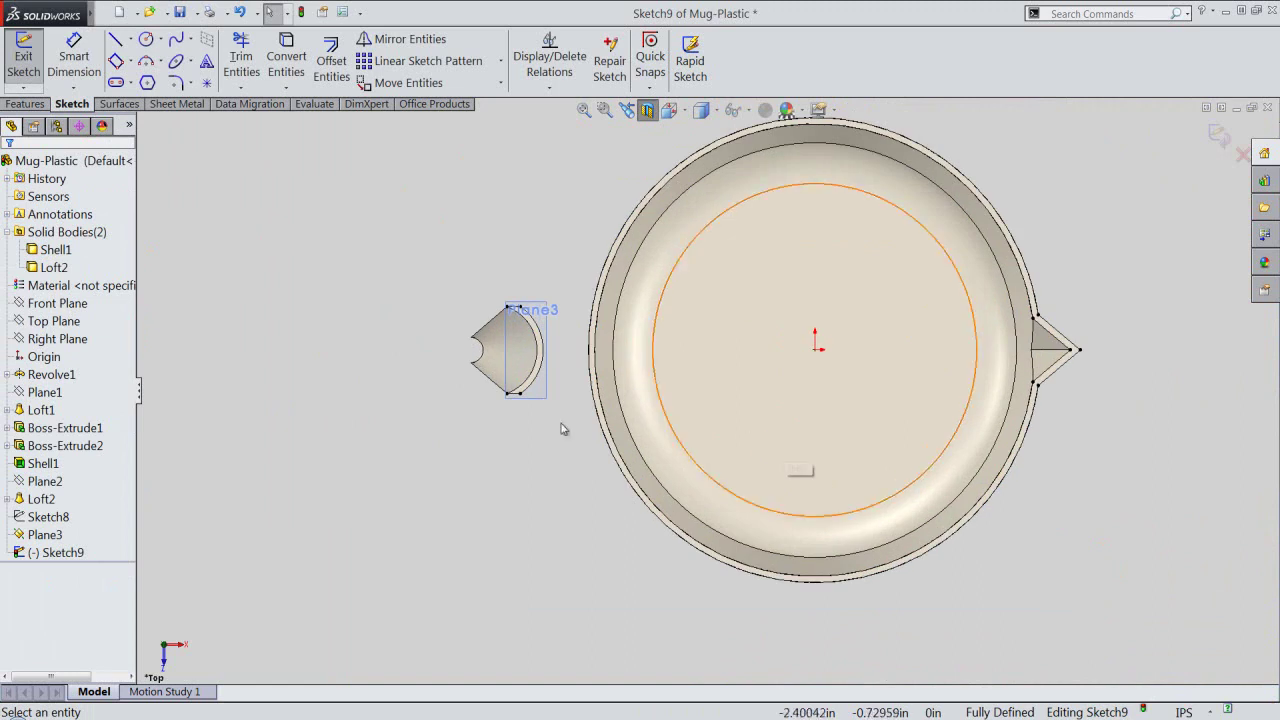
pyautogui.click(36, 535)
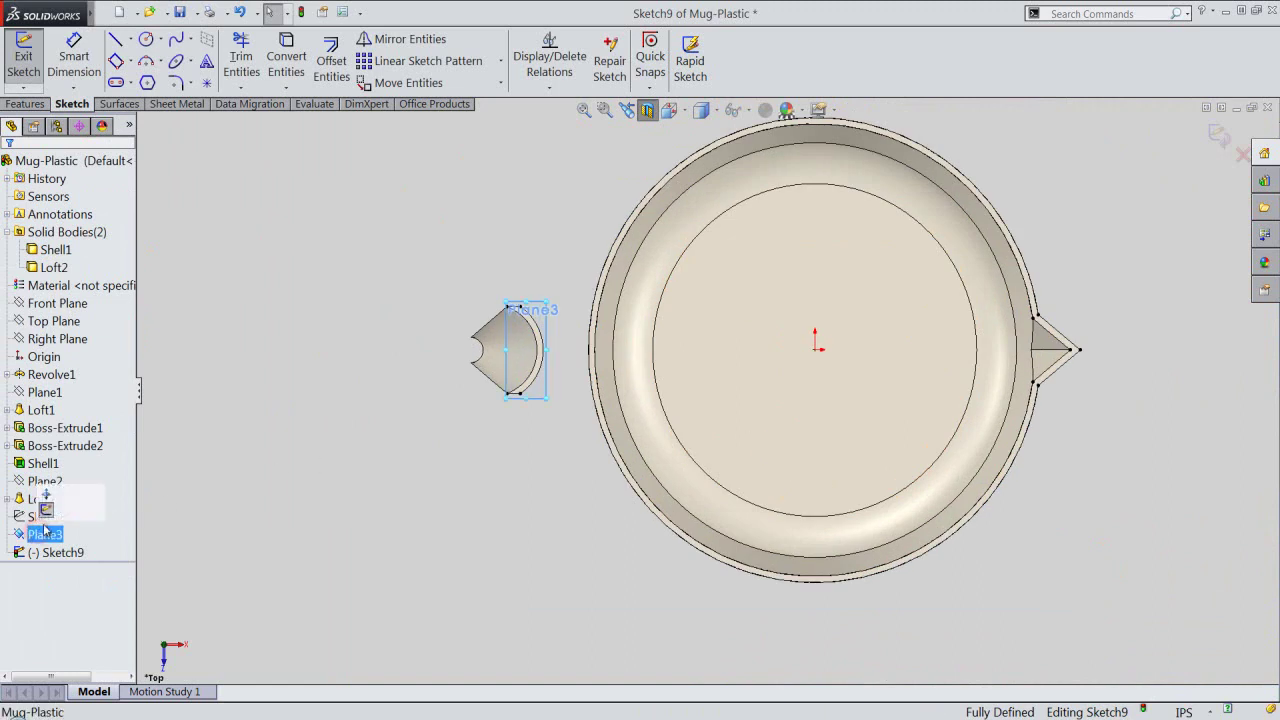
pyautogui.click(62, 511)
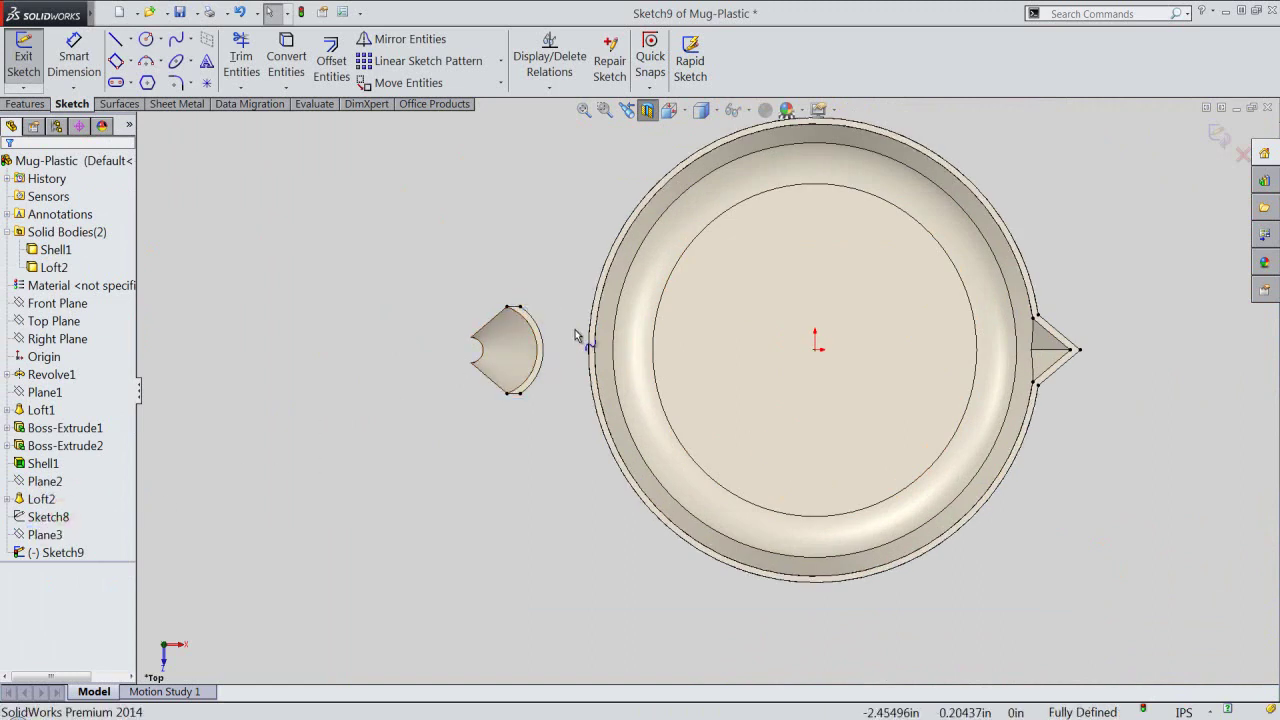
pyautogui.scroll(-3, 575, 333)
pyautogui.scroll(-3, 575, 329)
# Draw horizontal lines from the handle section's top and bottom corners past the mug wall.
pyautogui.rightClick(540, 230)
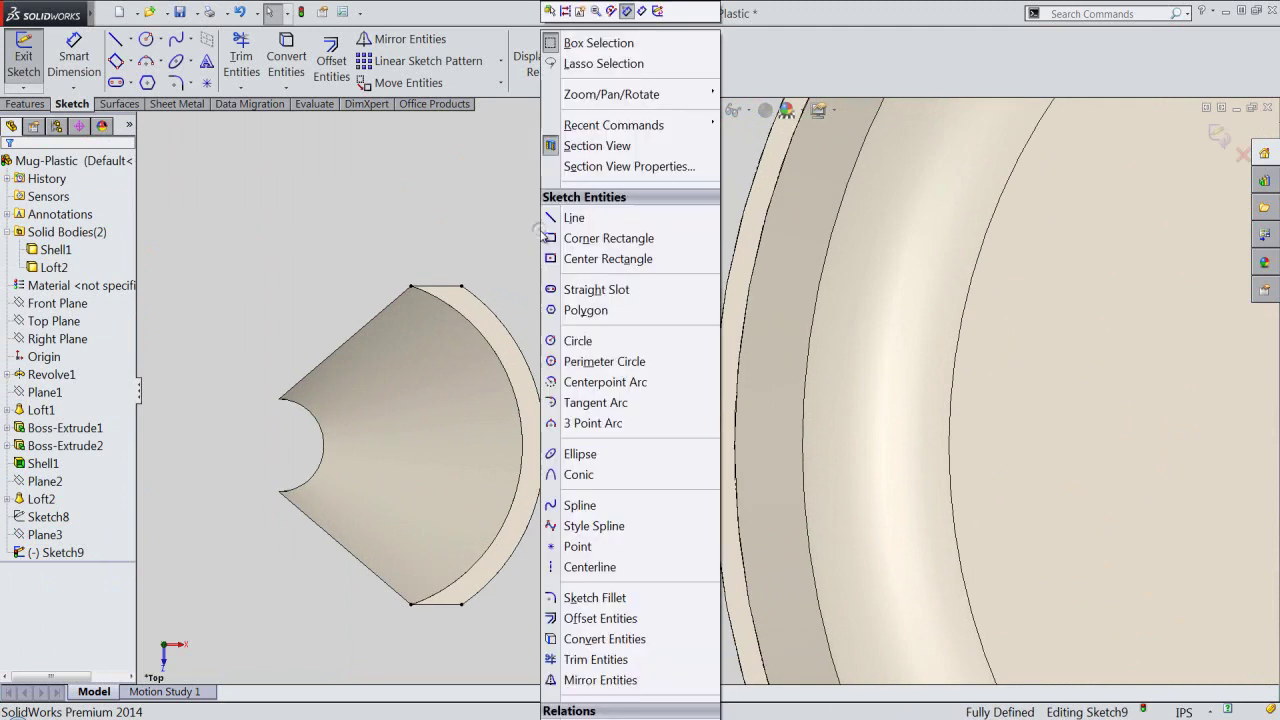
pyautogui.click(560, 217)
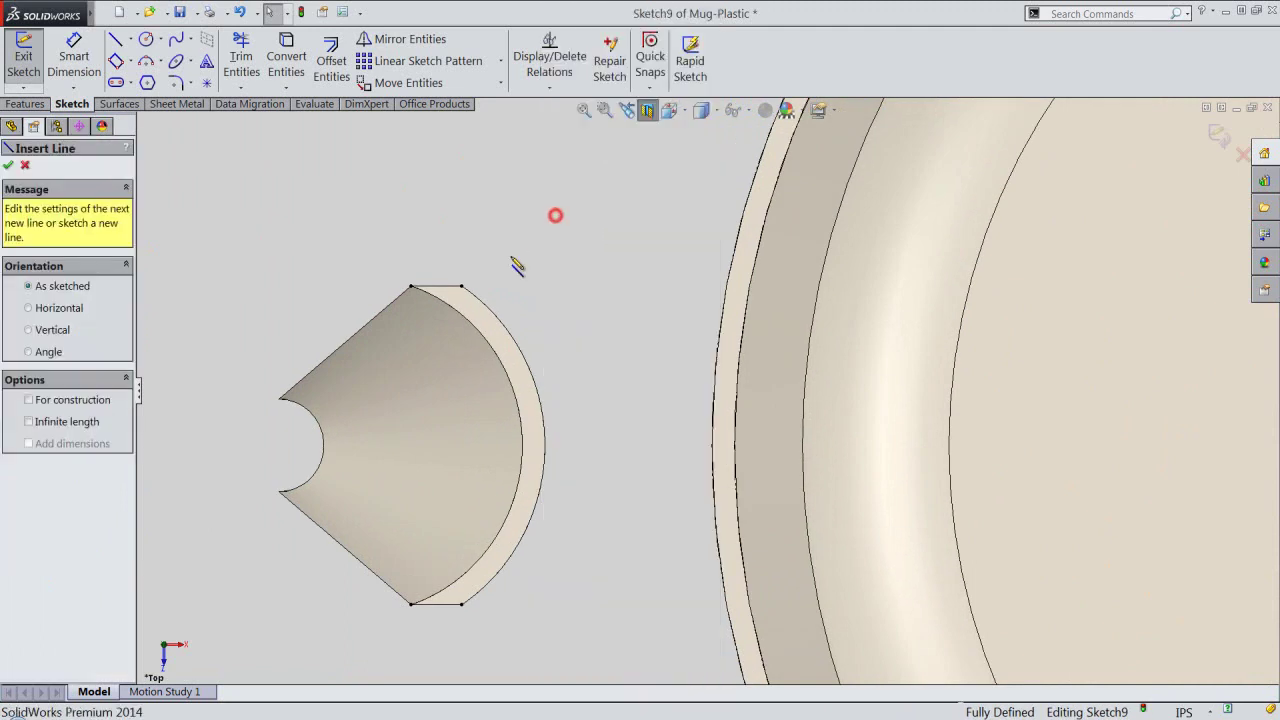
pyautogui.click(461, 287)
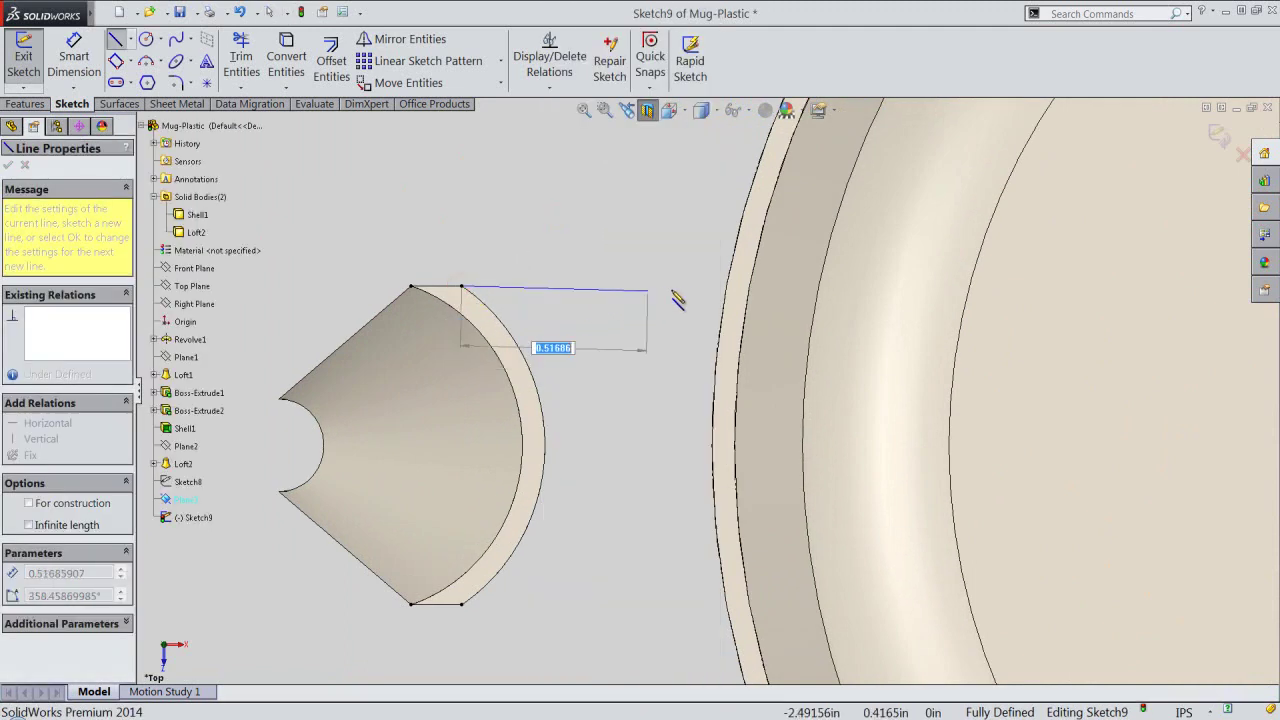
pyautogui.click(778, 289)
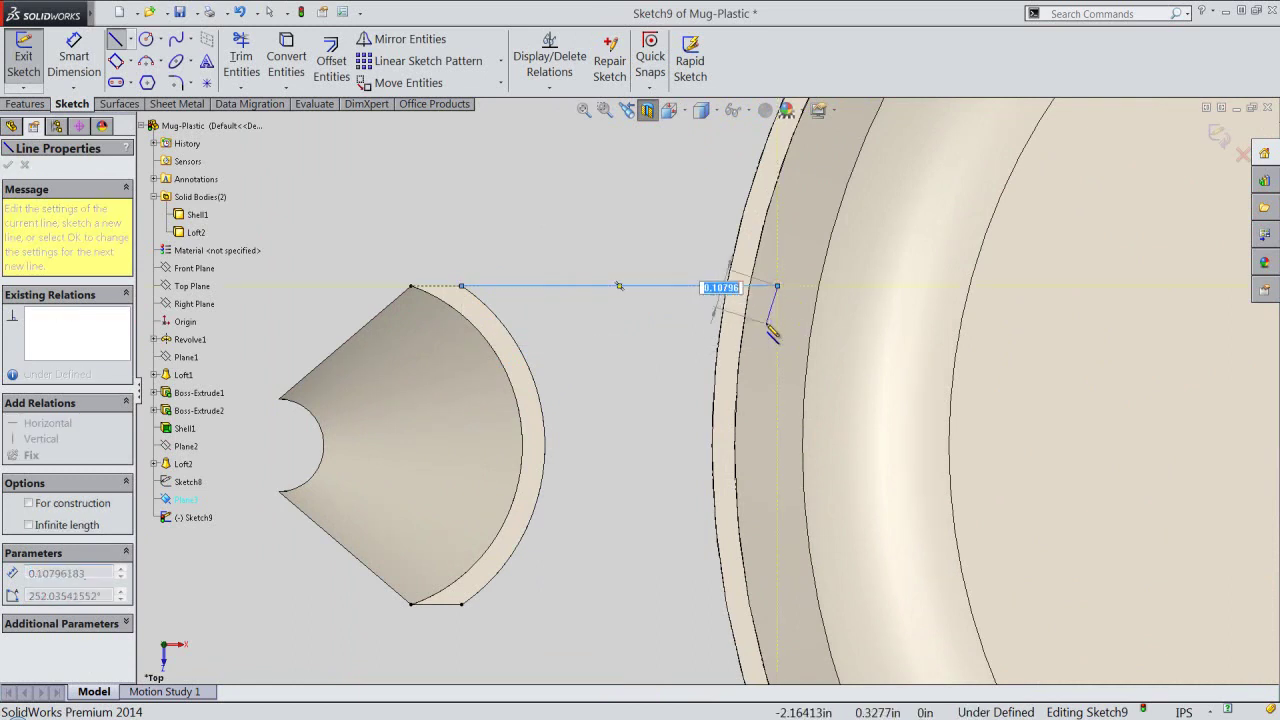
pyautogui.click(766, 323)
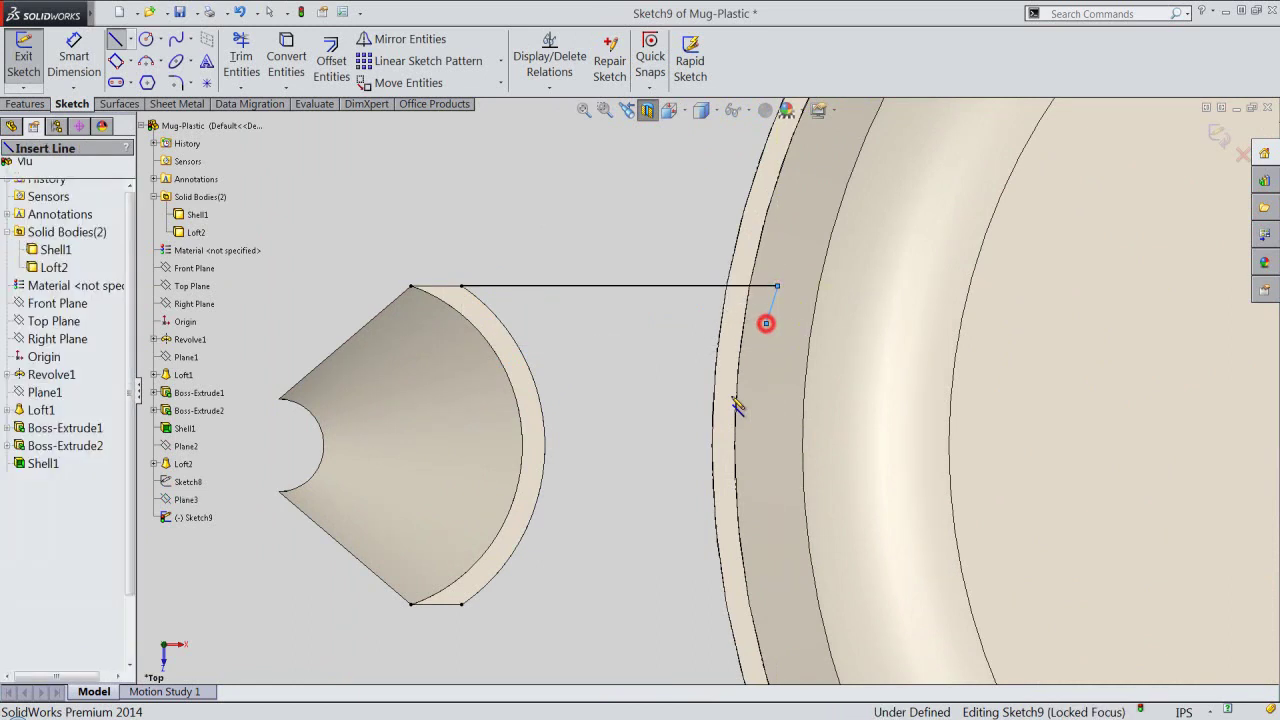
pyautogui.click(462, 604)
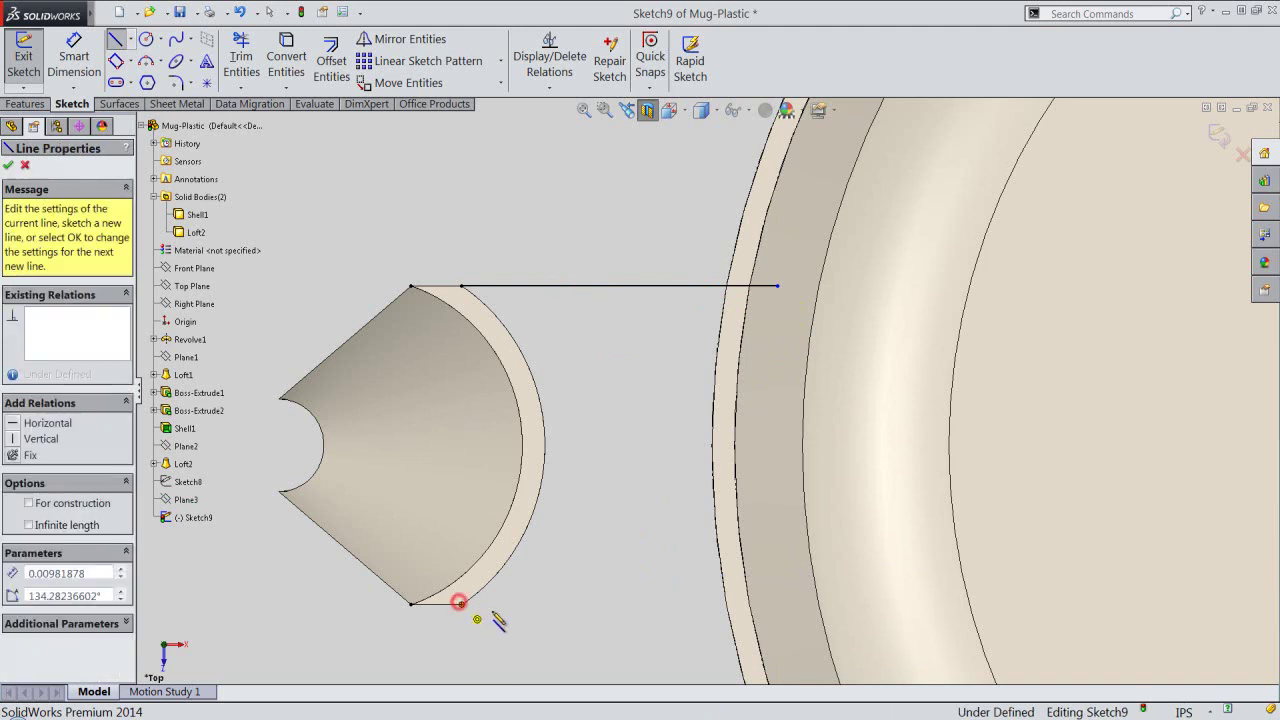
pyautogui.click(787, 604)
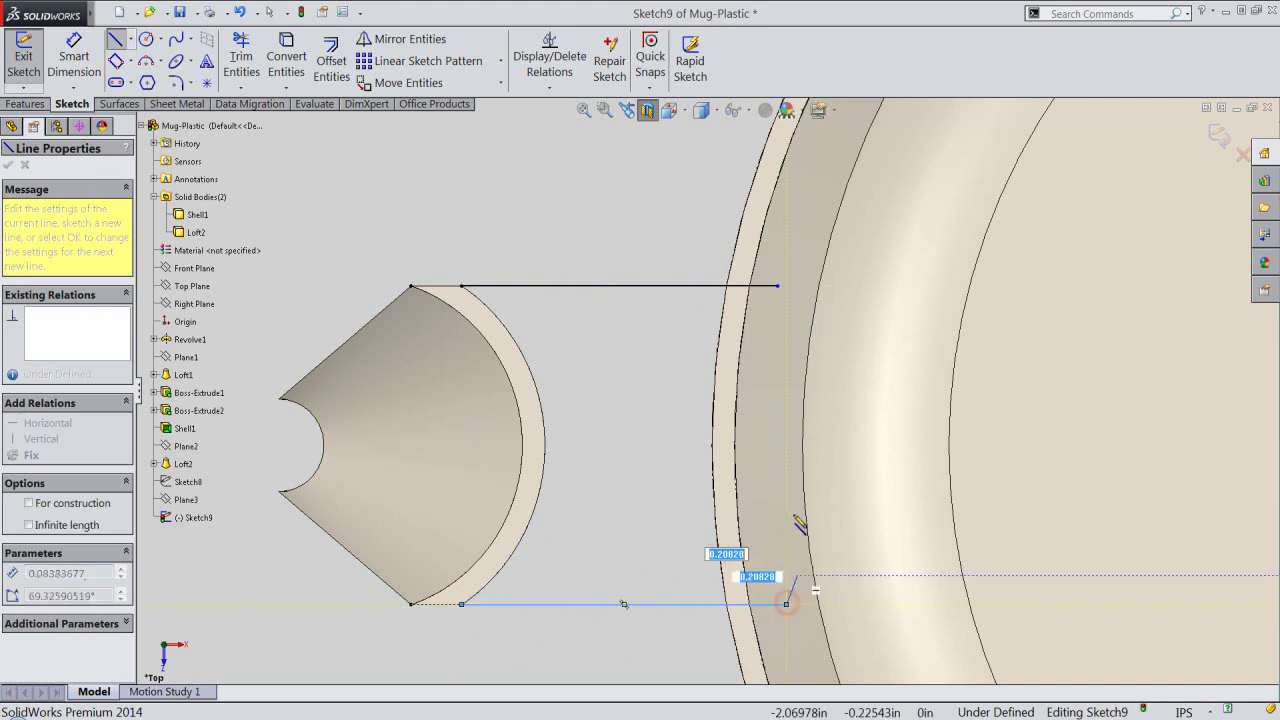
pyautogui.rightClick(666, 218)
pyautogui.click(673, 211)
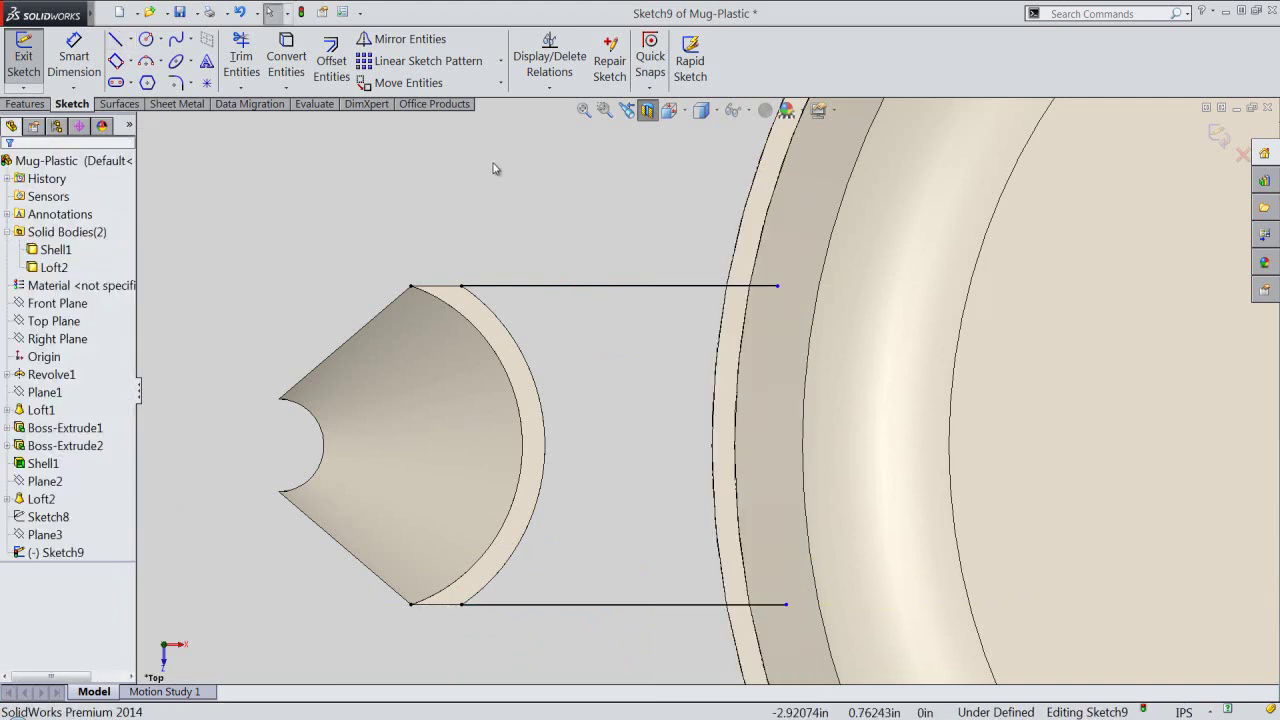
pyautogui.rightClick(494, 165)
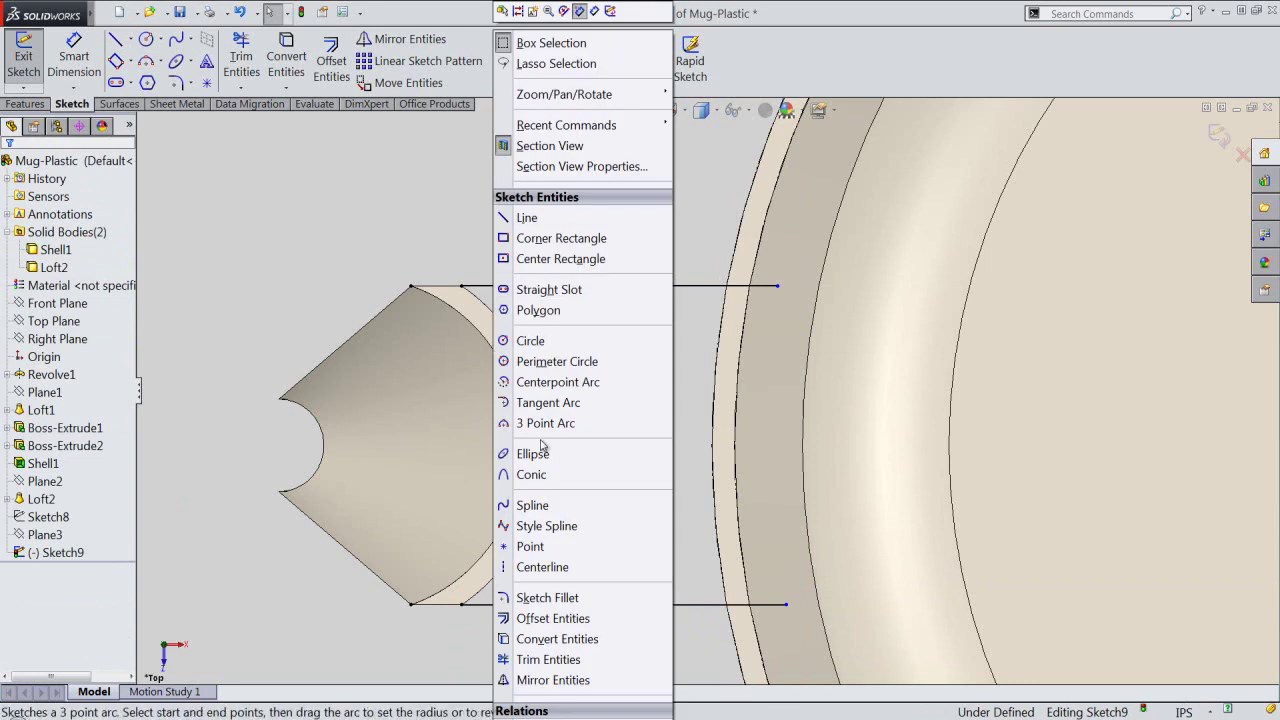
pyautogui.click(548, 659)
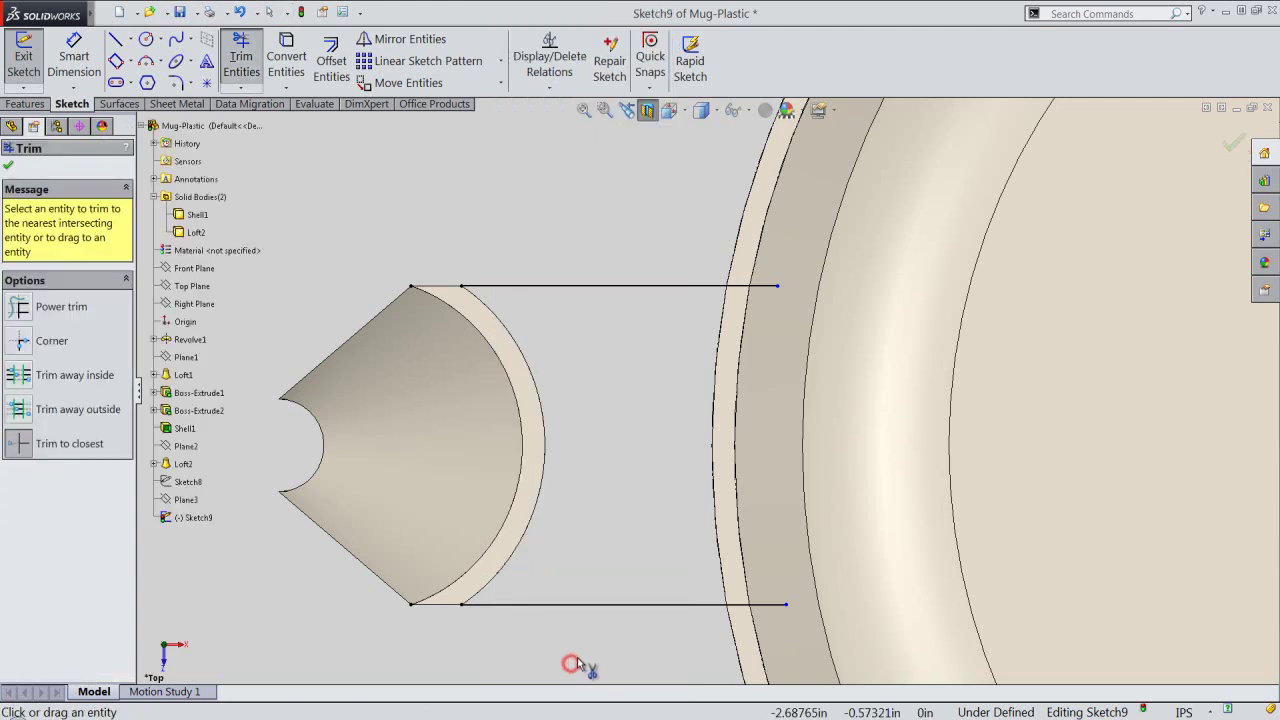
# Trim the top and bottom line overhangs back to the mug wall.
pyautogui.click(772, 605)
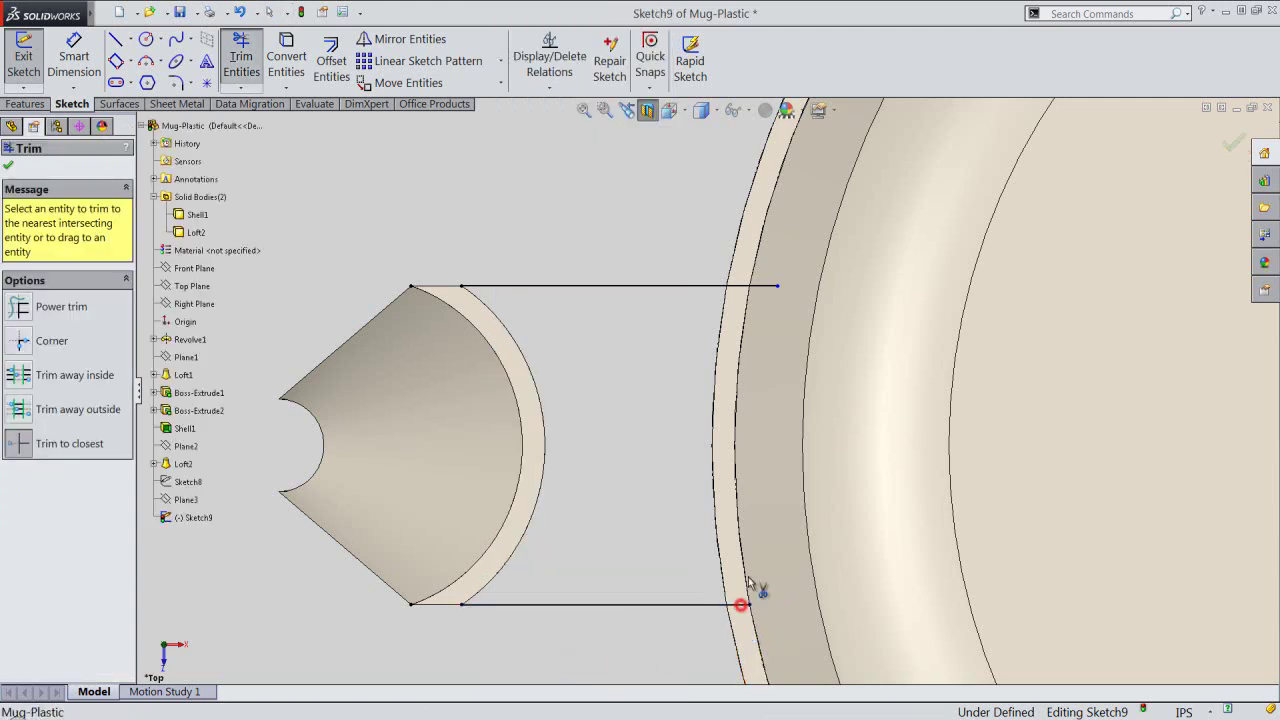
pyautogui.click(762, 288)
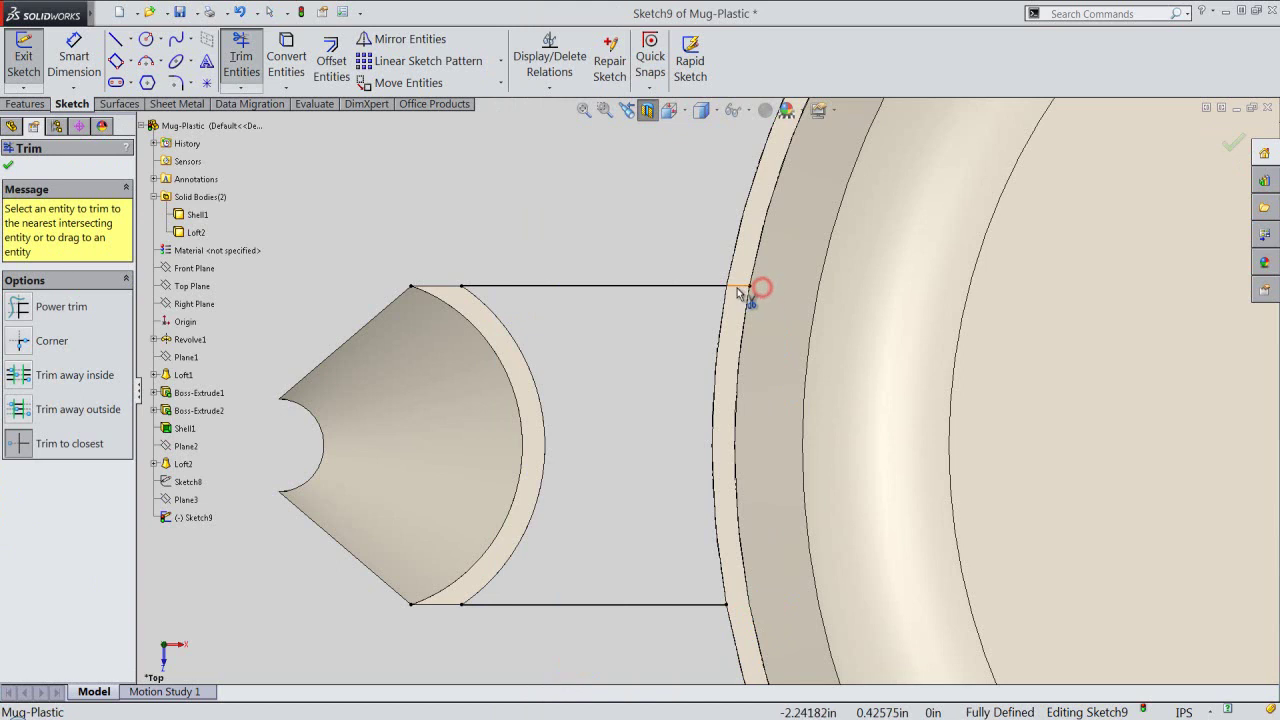
pyautogui.click(736, 288)
# Draw two three-point arcs: R2.31419 along the mug wall and R0.50685 along the handle edge.
pyautogui.rightClick(613, 204)
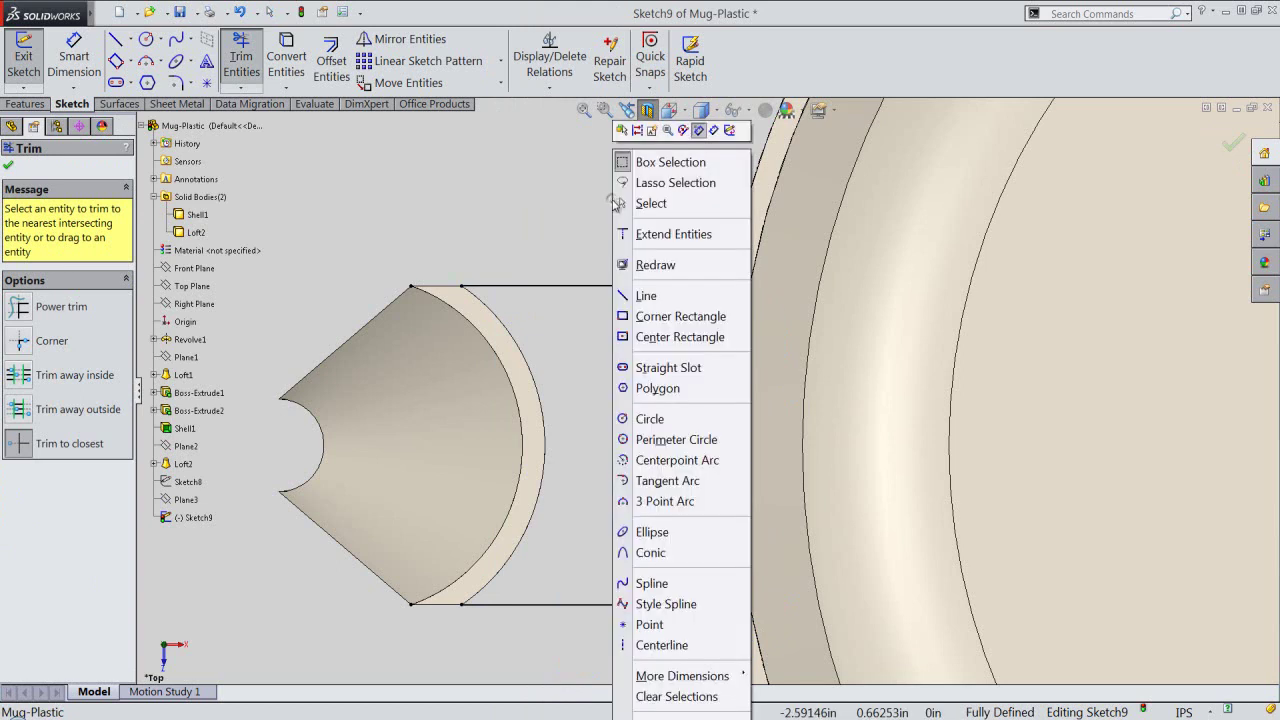
pyautogui.click(680, 505)
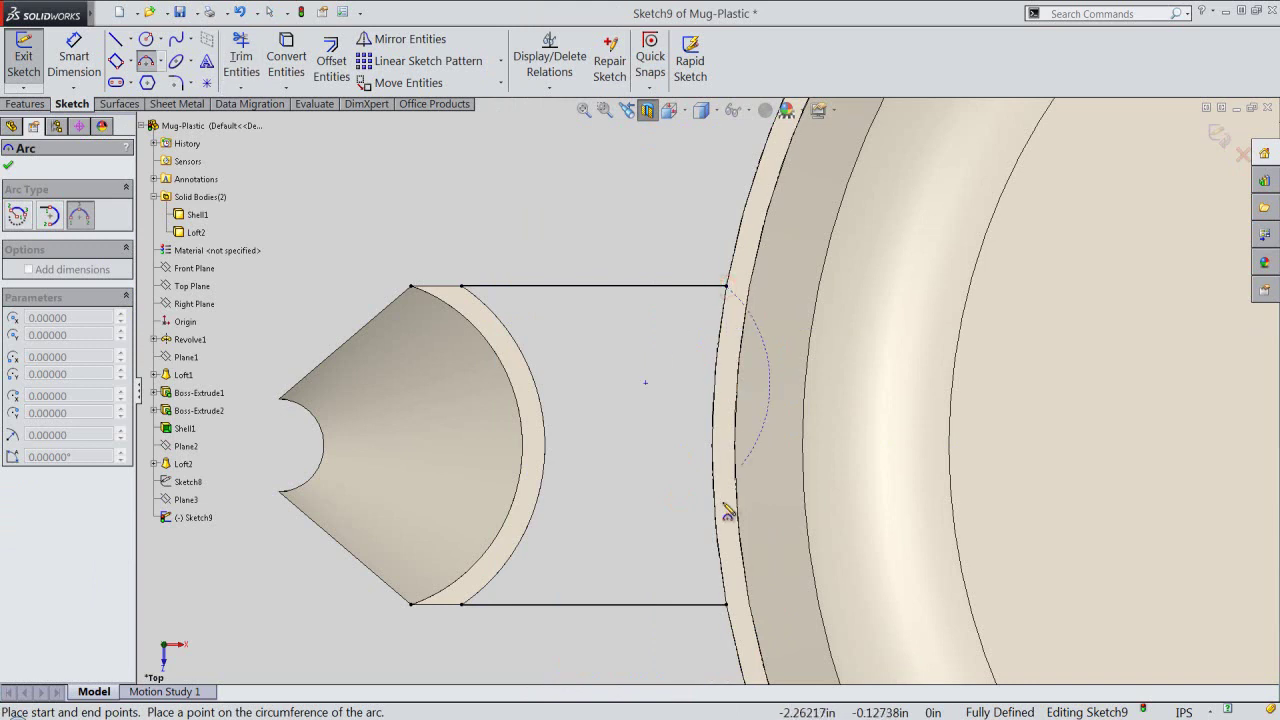
pyautogui.click(729, 601)
pyautogui.click(718, 529)
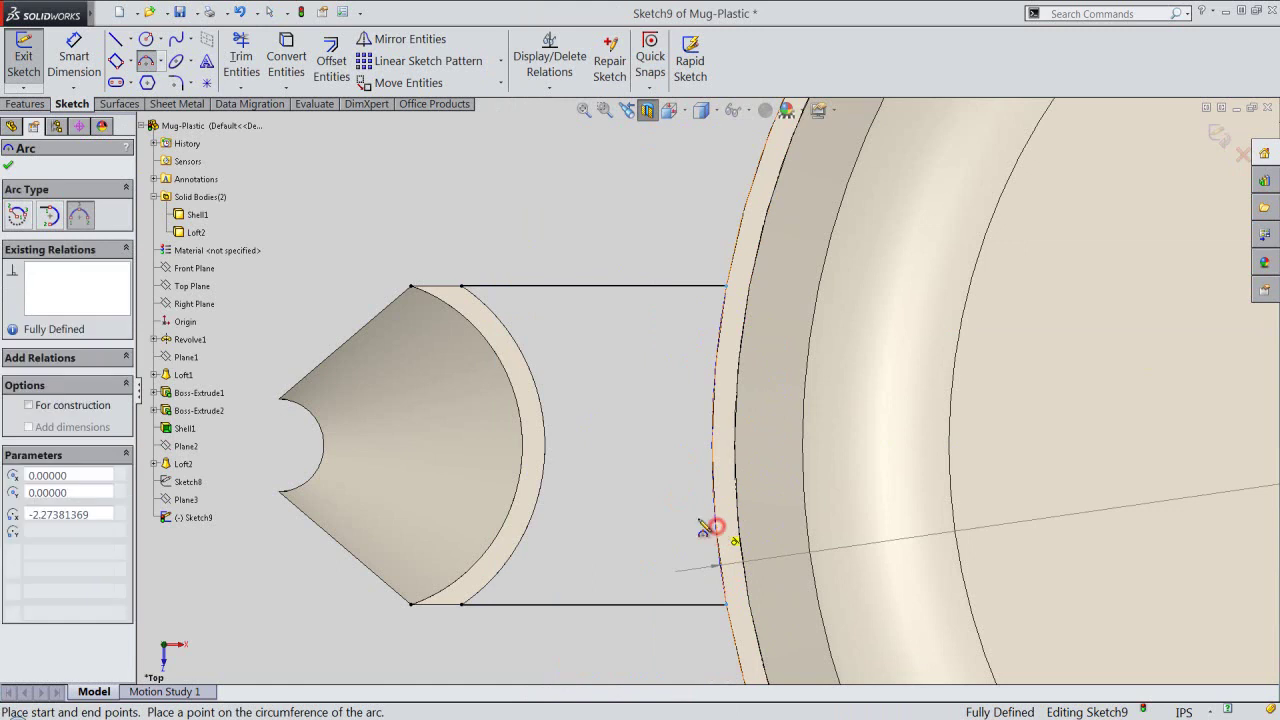
pyautogui.click(463, 288)
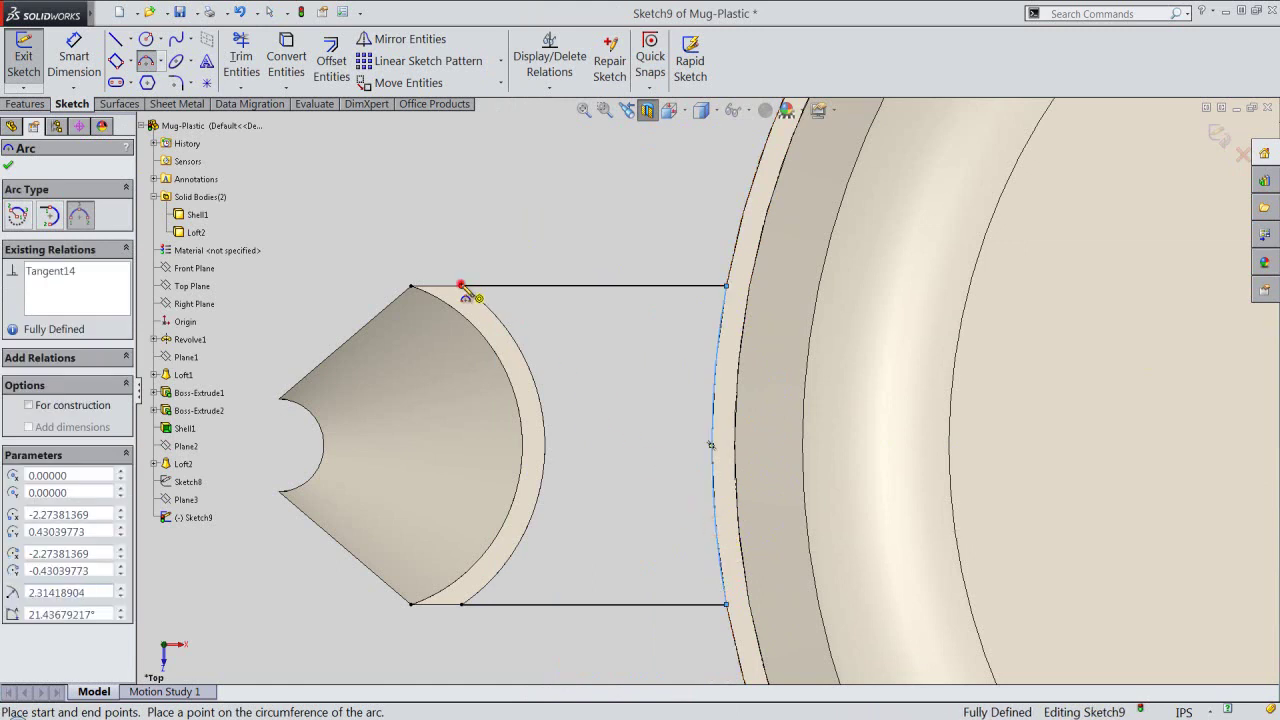
pyautogui.click(462, 604)
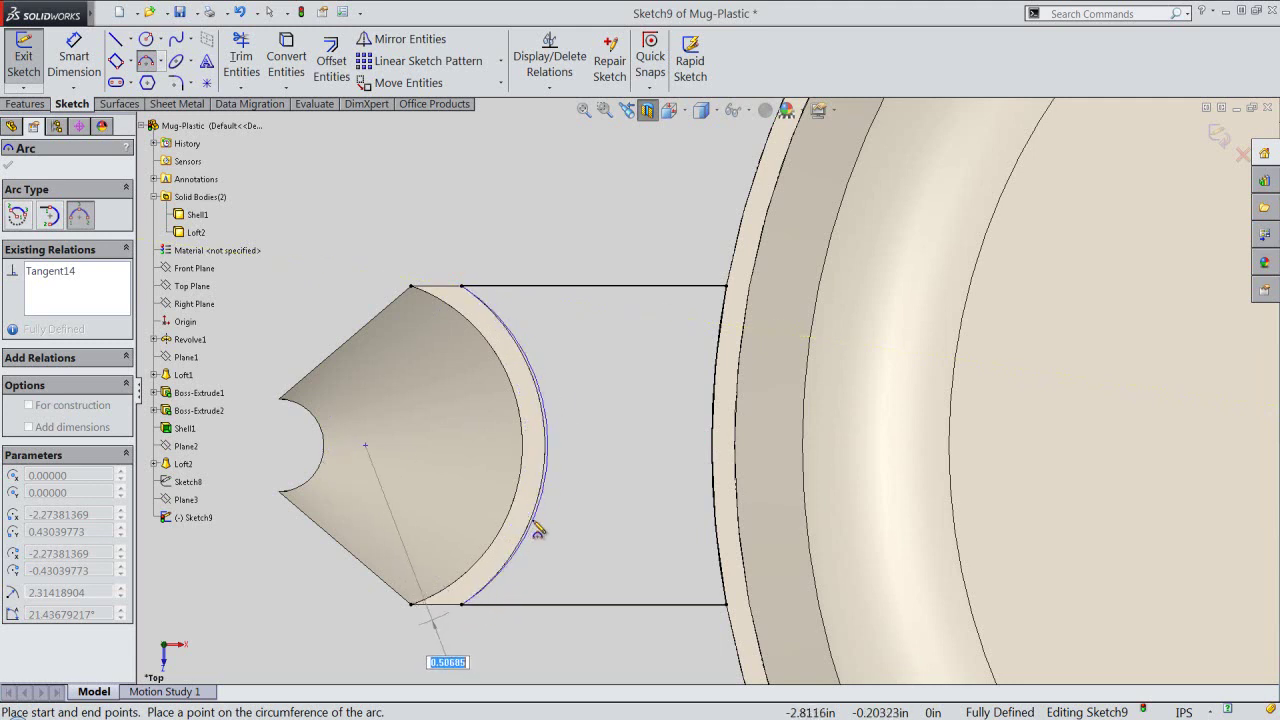
pyautogui.click(531, 524)
pyautogui.rightClick(578, 418)
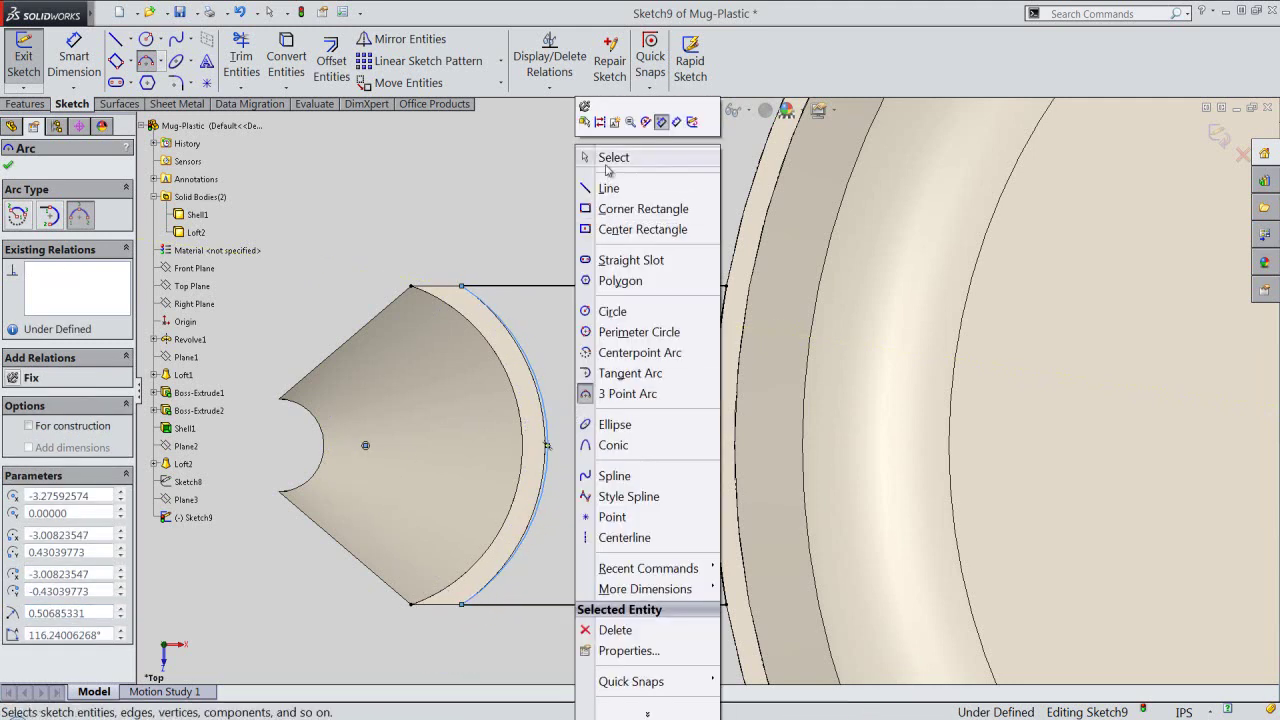
pyautogui.click(608, 155)
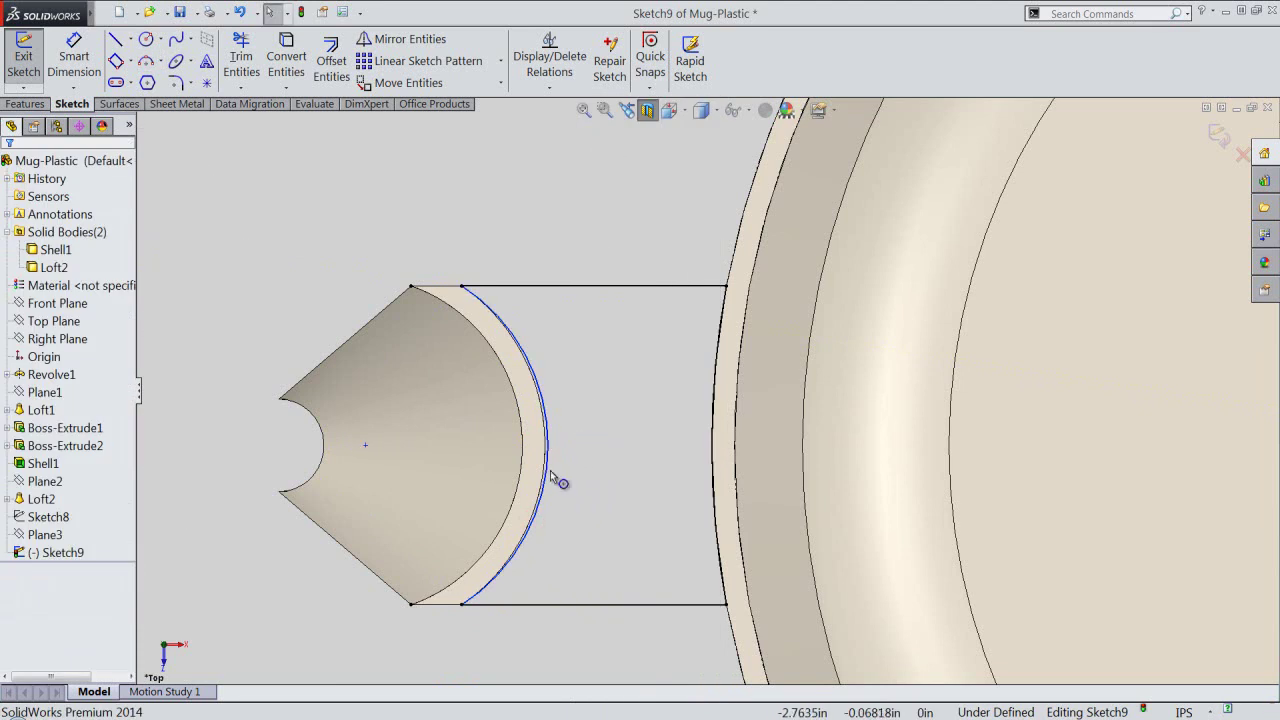
# Make Arc6 tangent to Spline4, the handle section's curved edge.
pyautogui.click(548, 470)
pyautogui.click(529, 532)
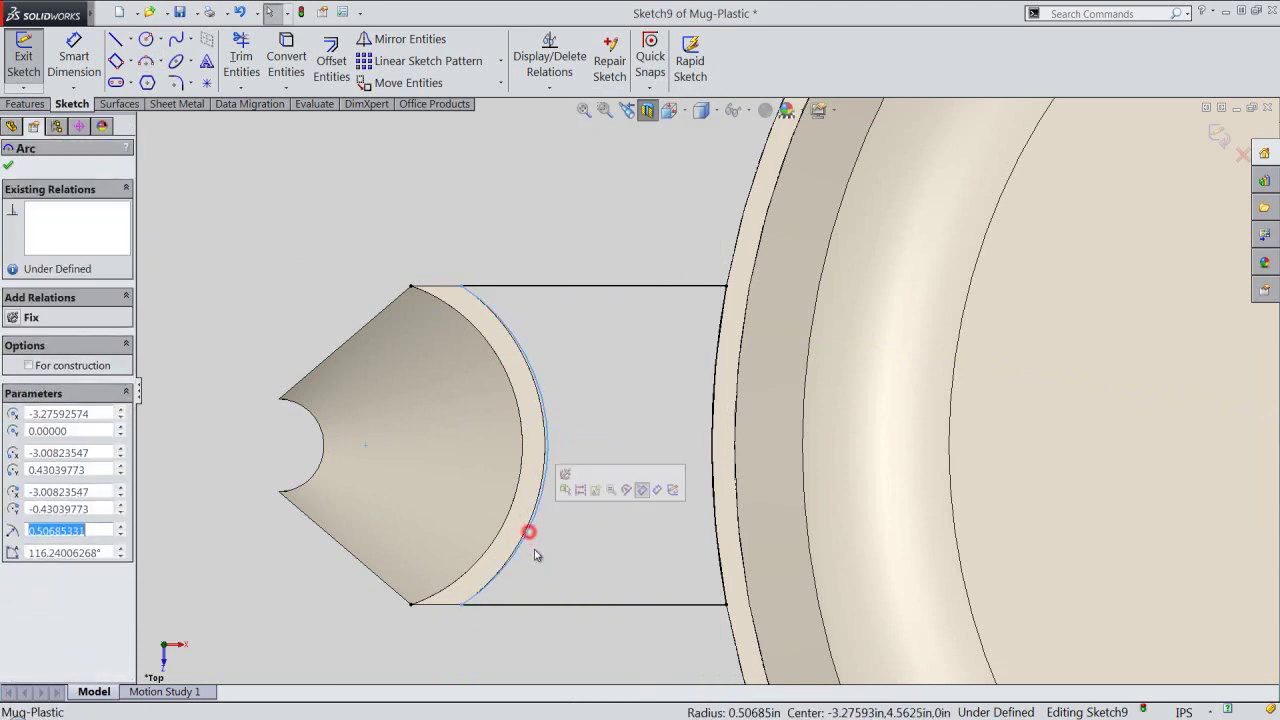
pyautogui.scroll(-2, 534, 549)
pyautogui.scroll(-3, 534, 555)
pyautogui.scroll(-2, 534, 540)
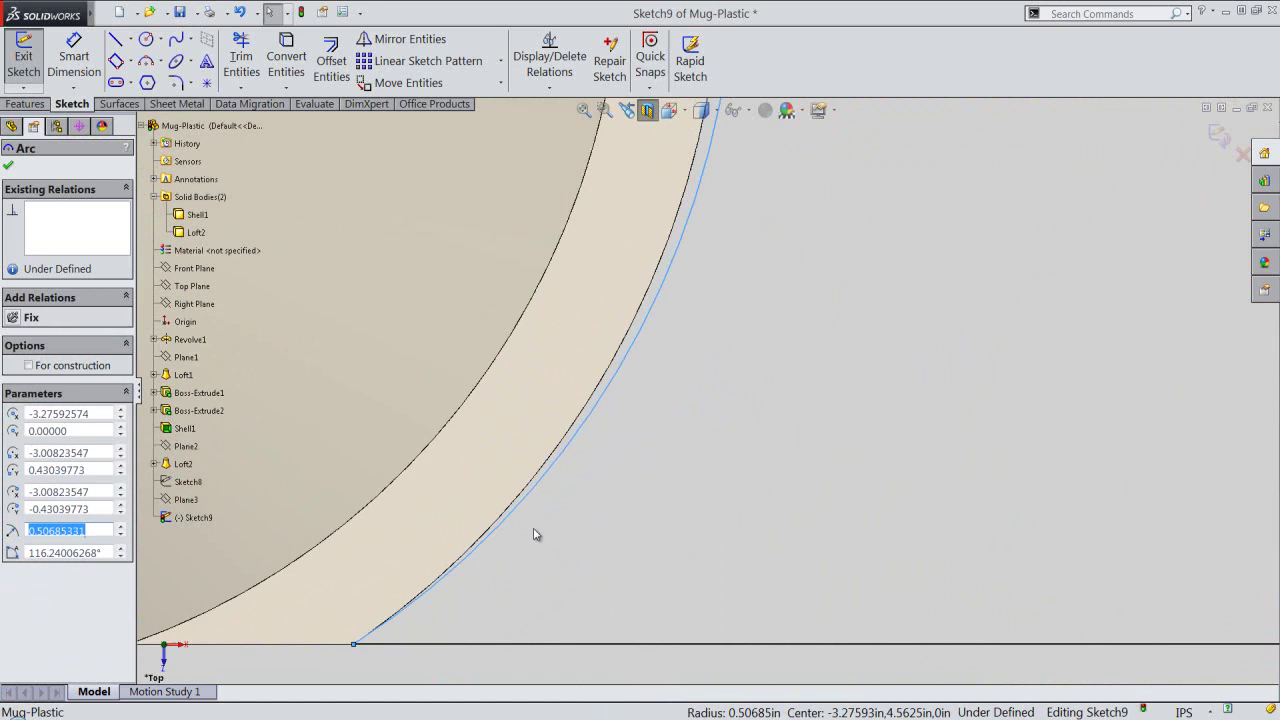
pyautogui.keyDown('ctrl'); pyautogui.click(539, 469); pyautogui.keyUp('ctrl')
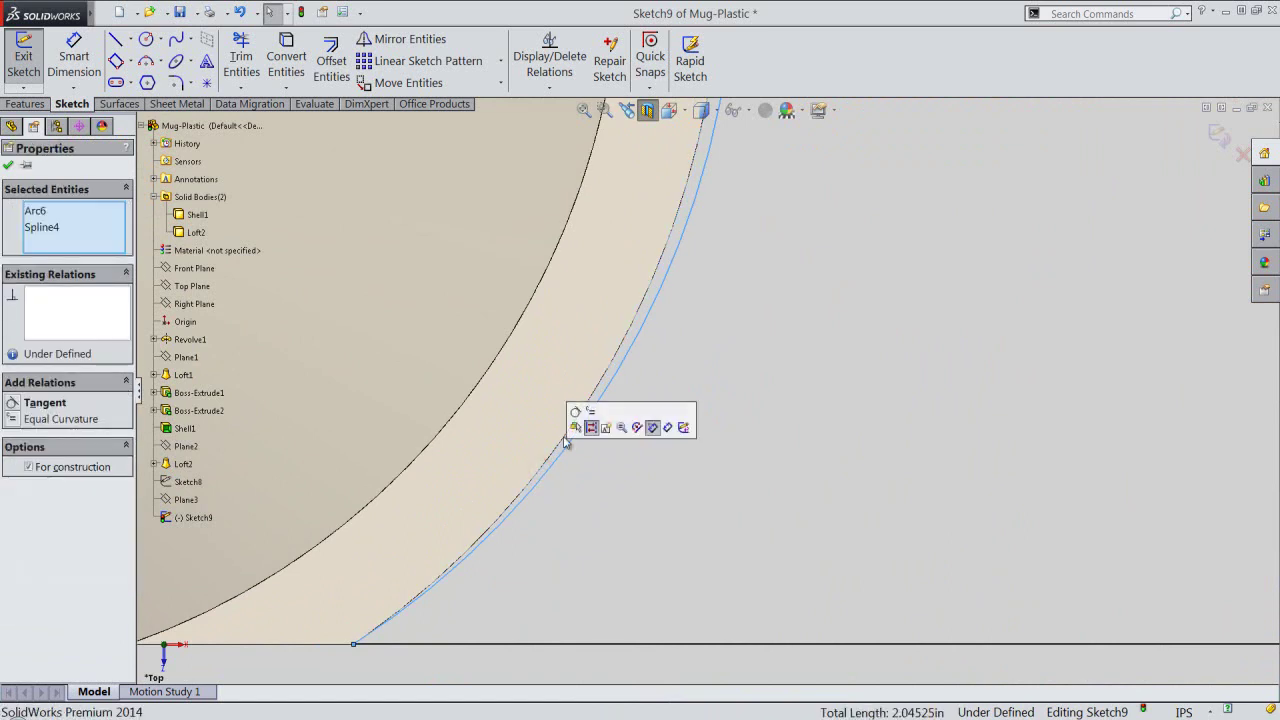
pyautogui.click(578, 413)
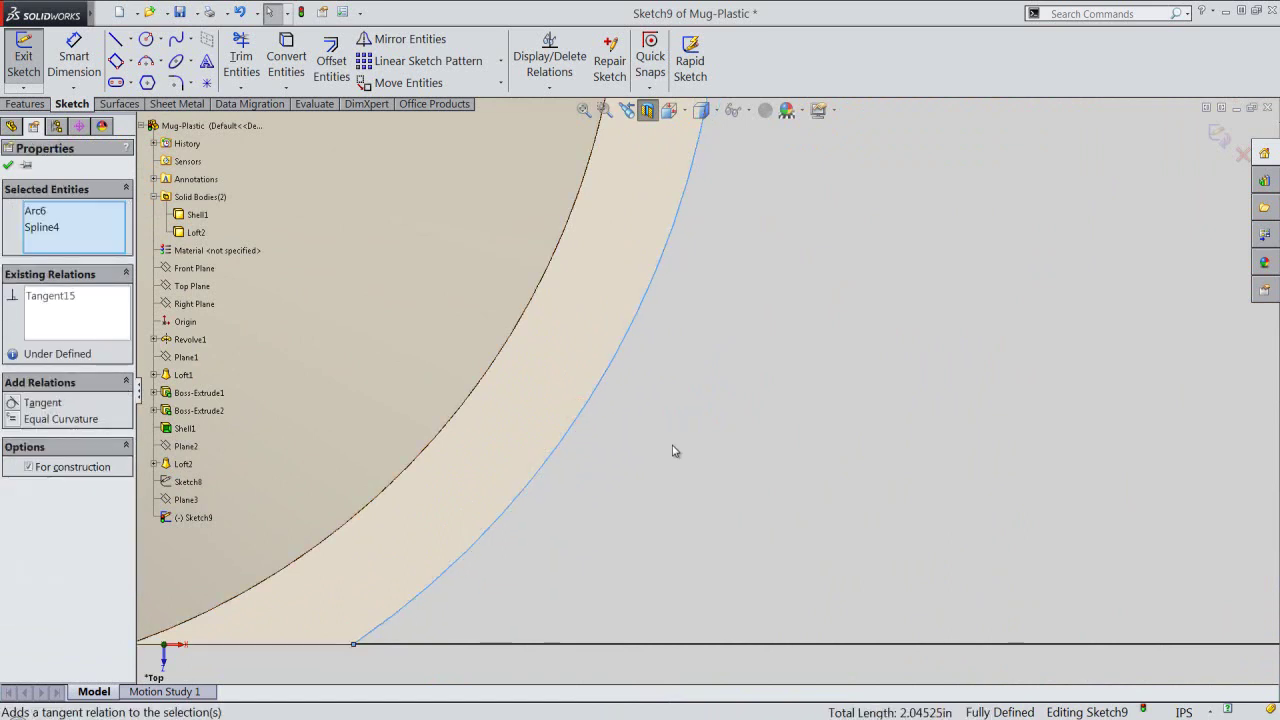
# Zoom to fit and exit Sketch9.
pyautogui.click(584, 110)
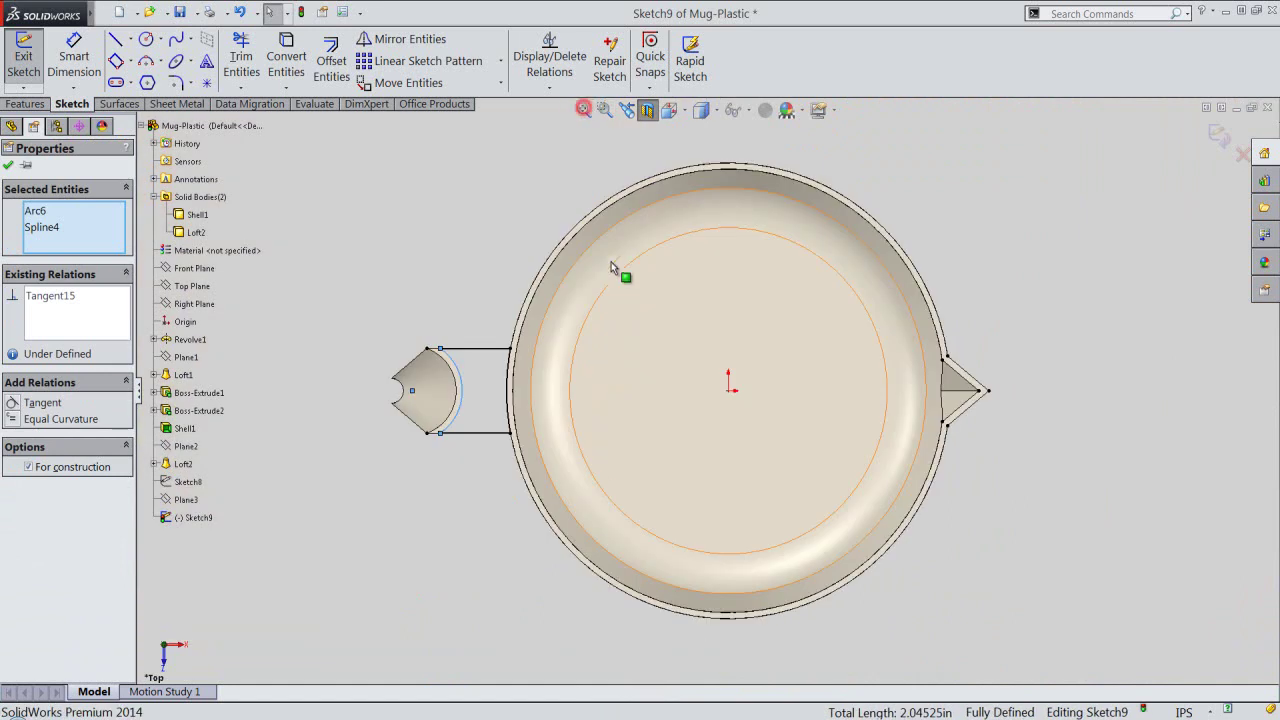
pyautogui.click(463, 252)
pyautogui.rightClick(463, 256)
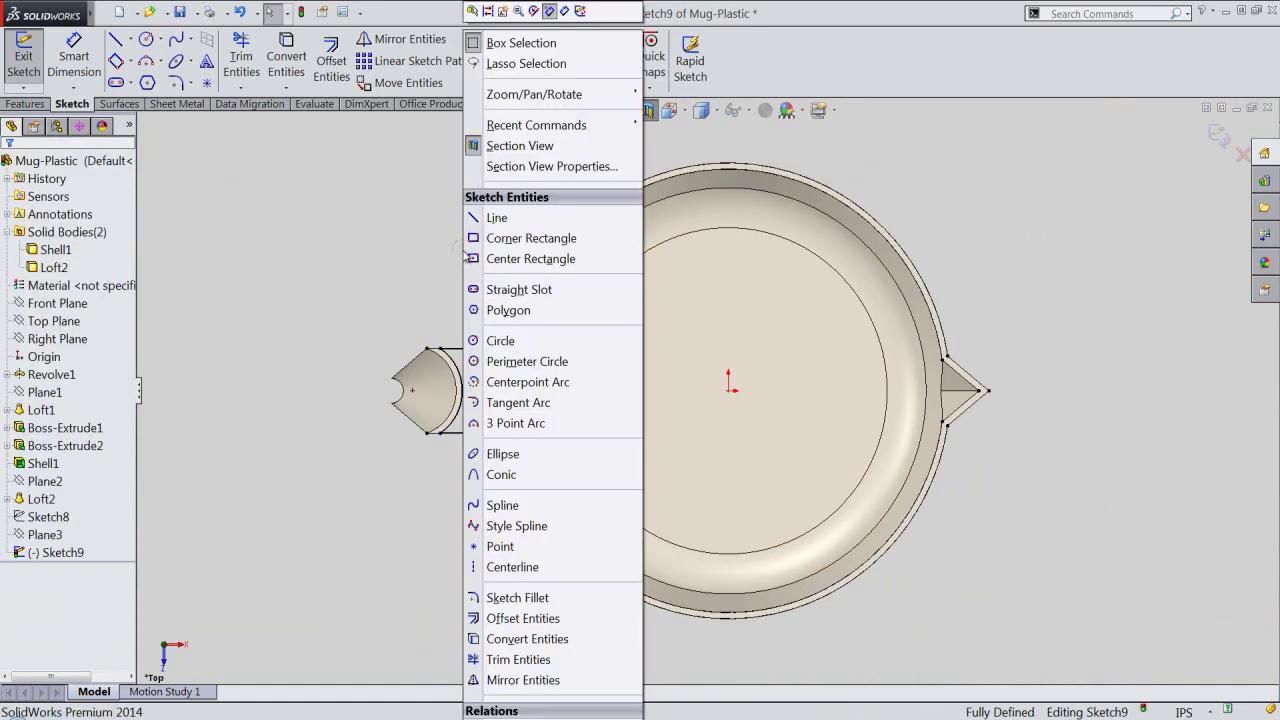
pyautogui.click(580, 11)
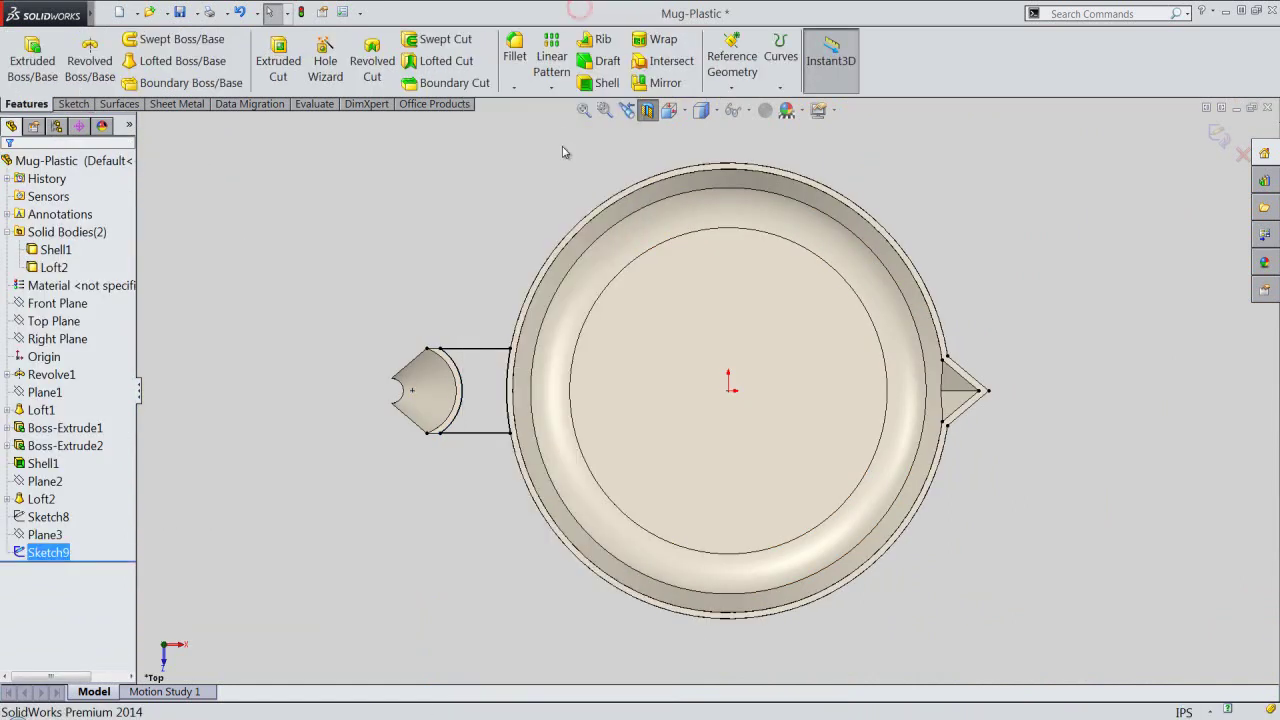
# Show the mug in isometric view.
pyautogui.click(668, 110)
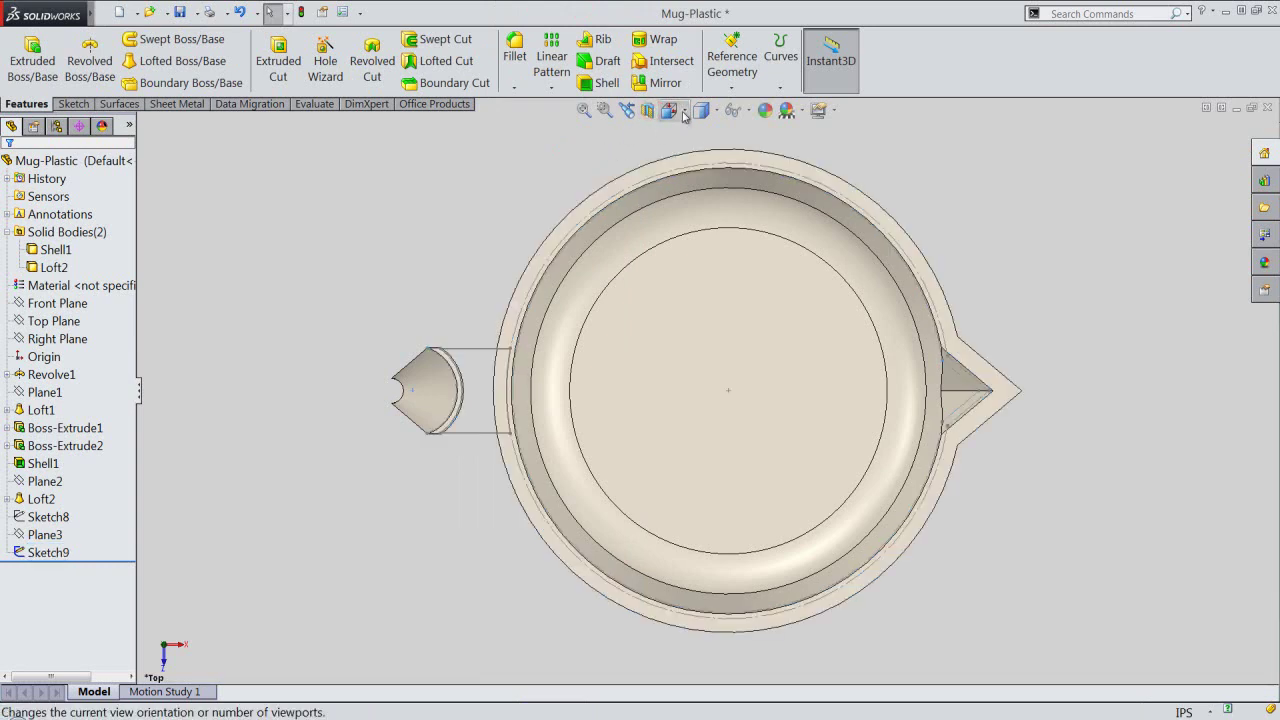
pyautogui.click(649, 174)
pyautogui.click(578, 310)
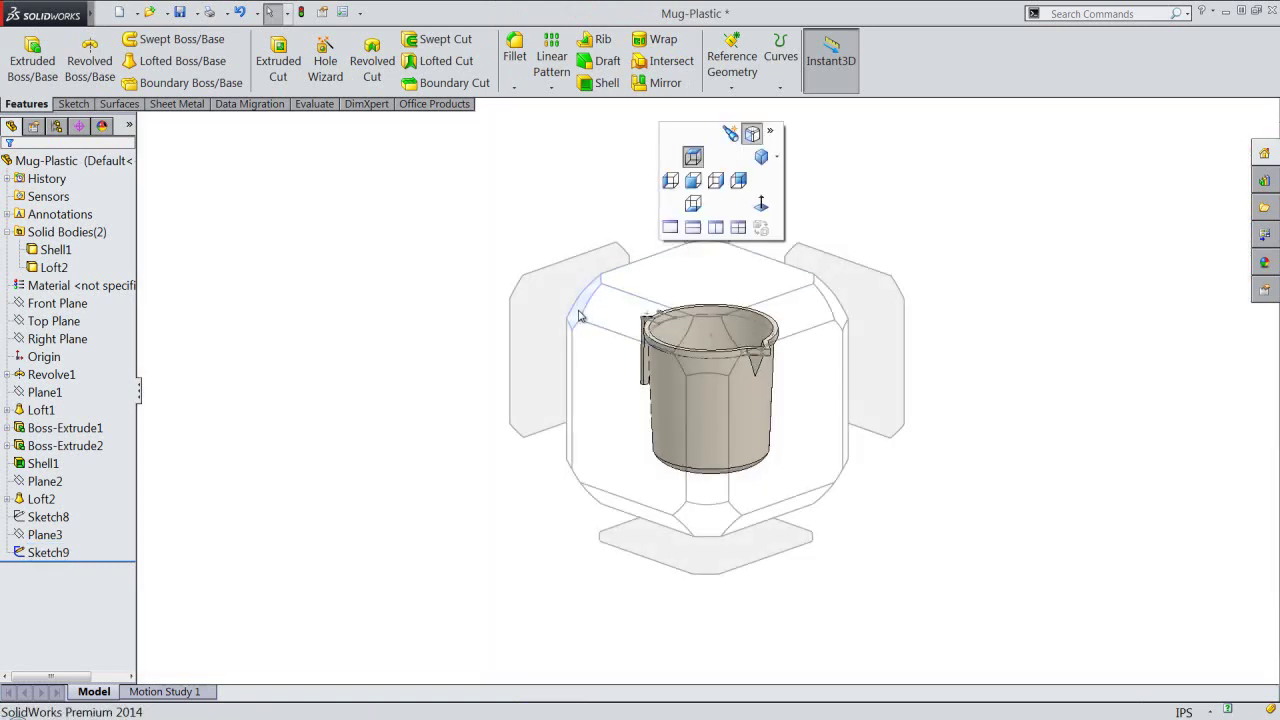
pyautogui.scroll(-2, 610, 335)
pyautogui.scroll(-3, 610, 335)
# Show Sketch8 in the model.
pyautogui.scroll(-3, 610, 335)
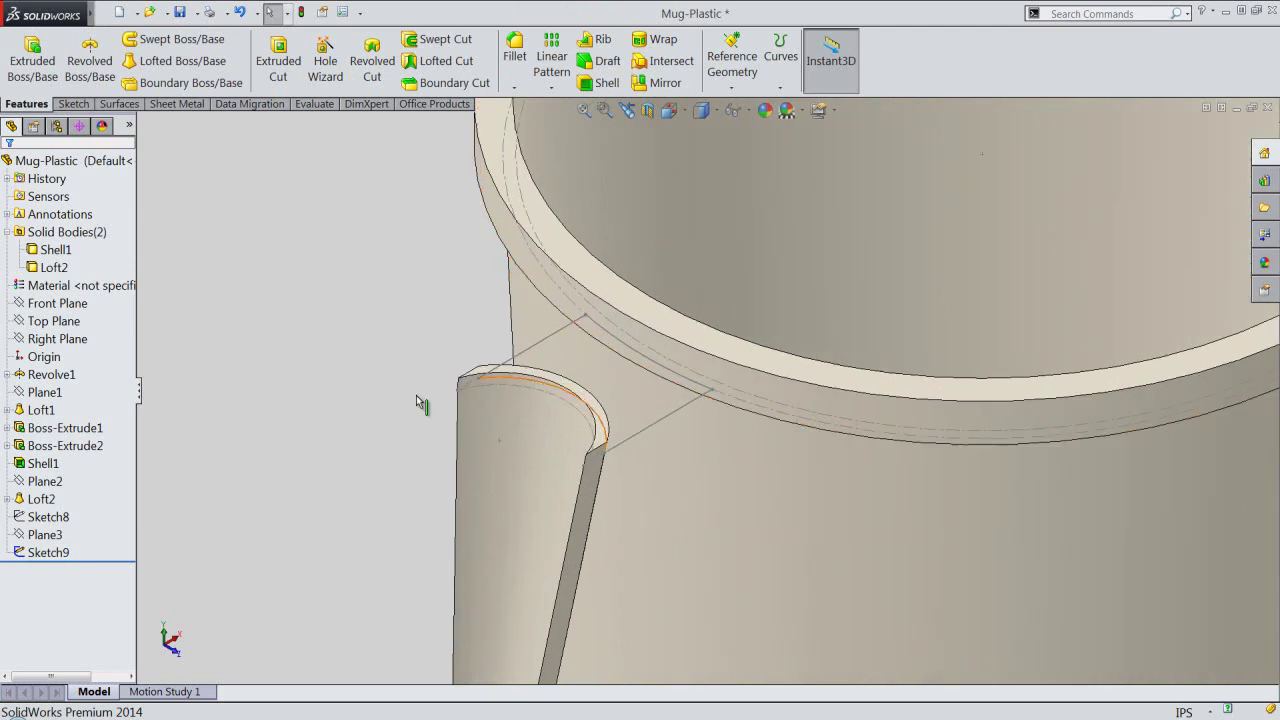
pyautogui.click(48, 517)
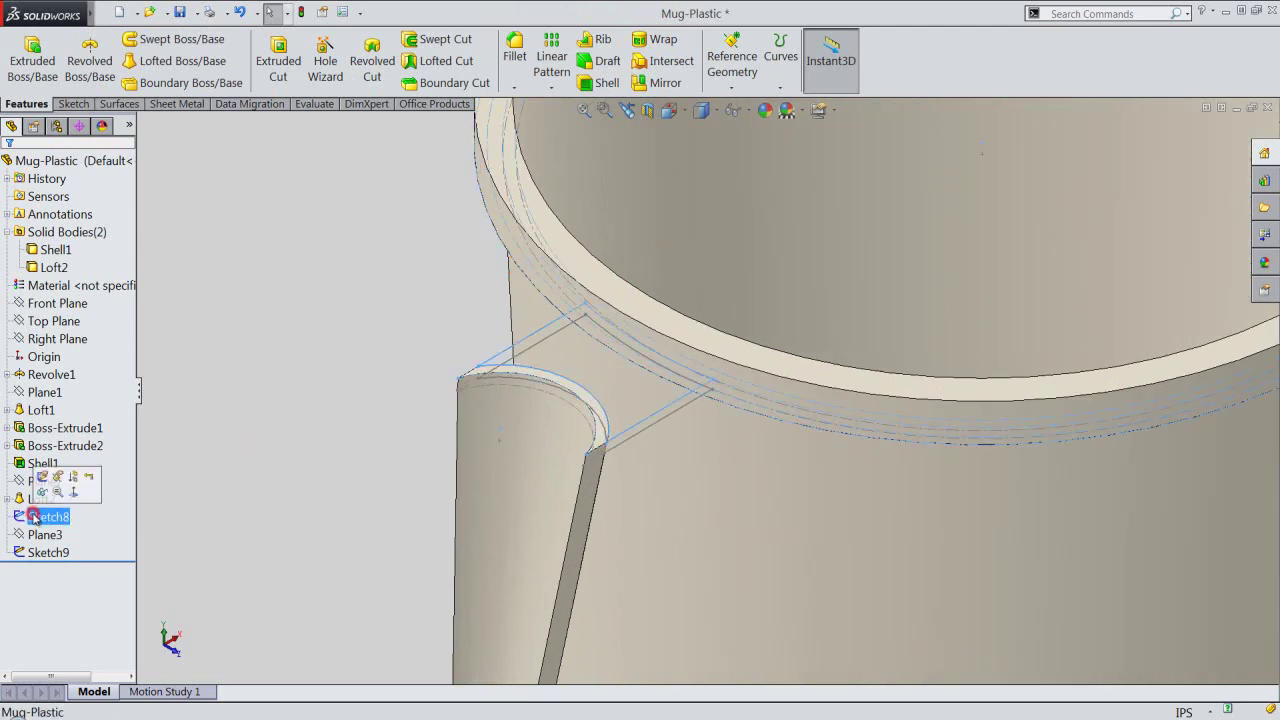
pyautogui.click(42, 492)
pyautogui.click(360, 323)
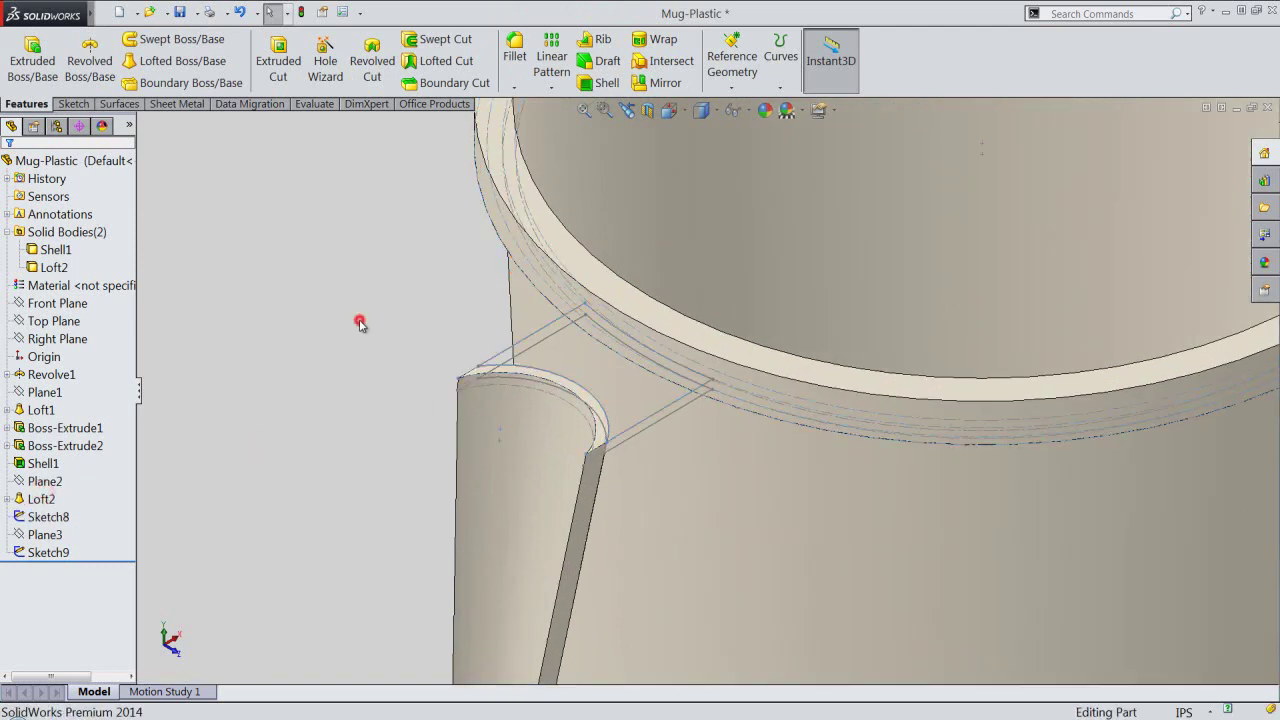
# Start a 3D sketch and draw a short line at the rim corner near the handle.
pyautogui.click(74, 104)
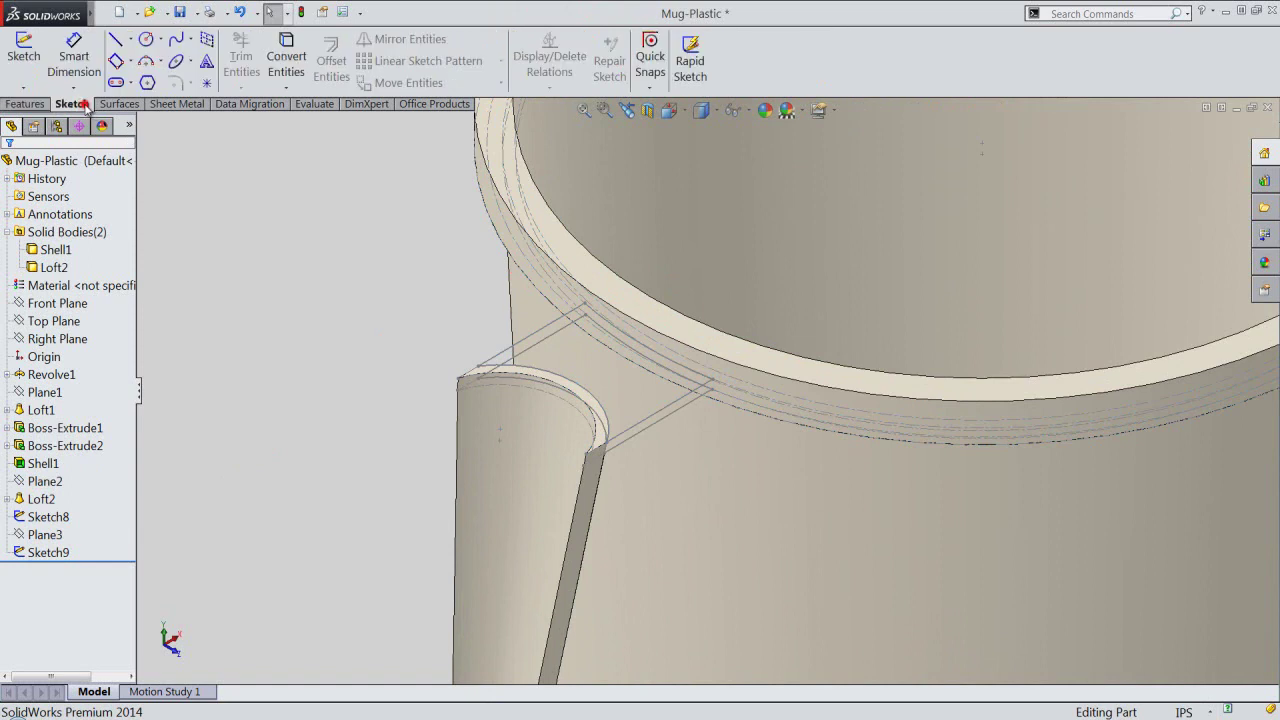
pyautogui.click(33, 89)
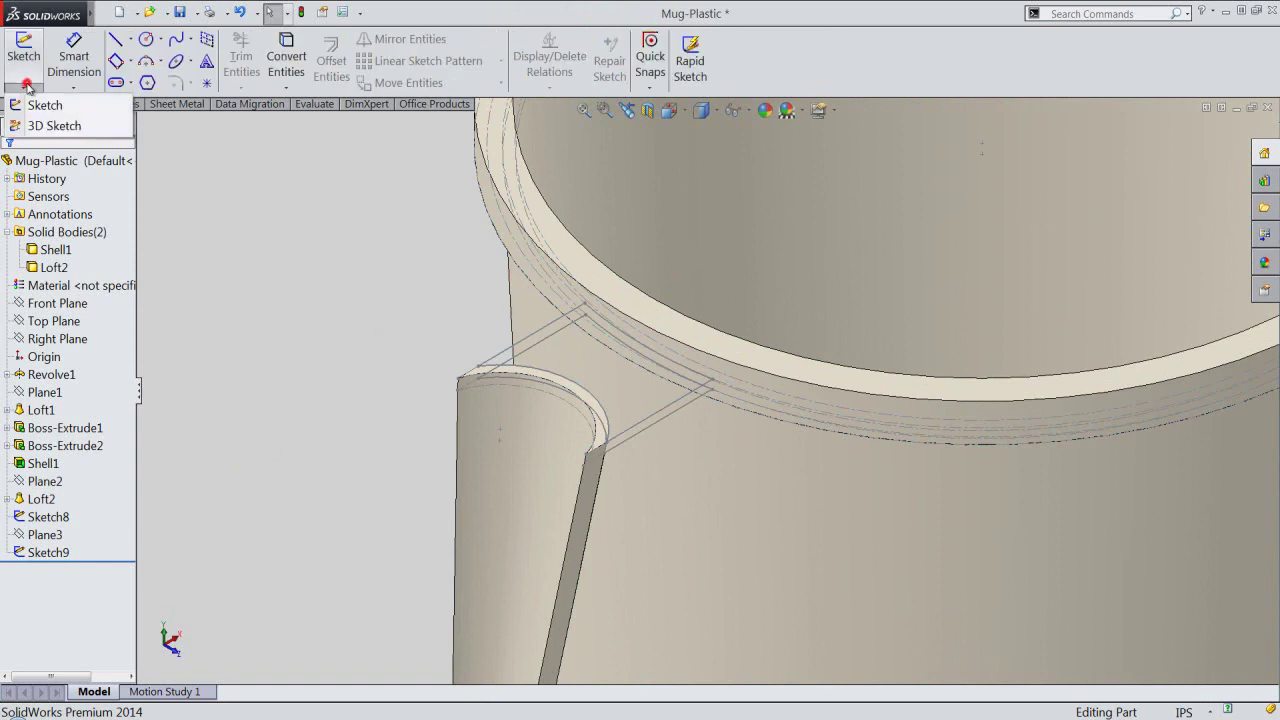
pyautogui.click(53, 127)
pyautogui.rightClick(330, 270)
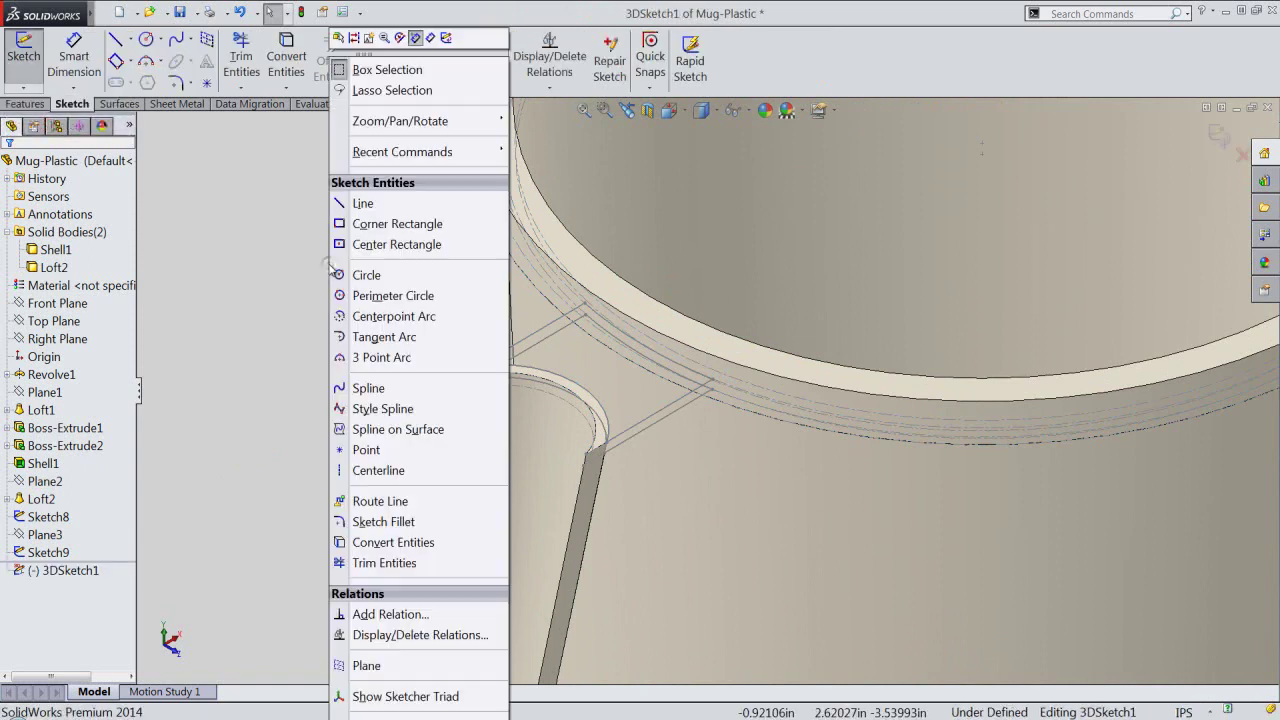
pyautogui.click(344, 202)
pyautogui.scroll(-2, 732, 395)
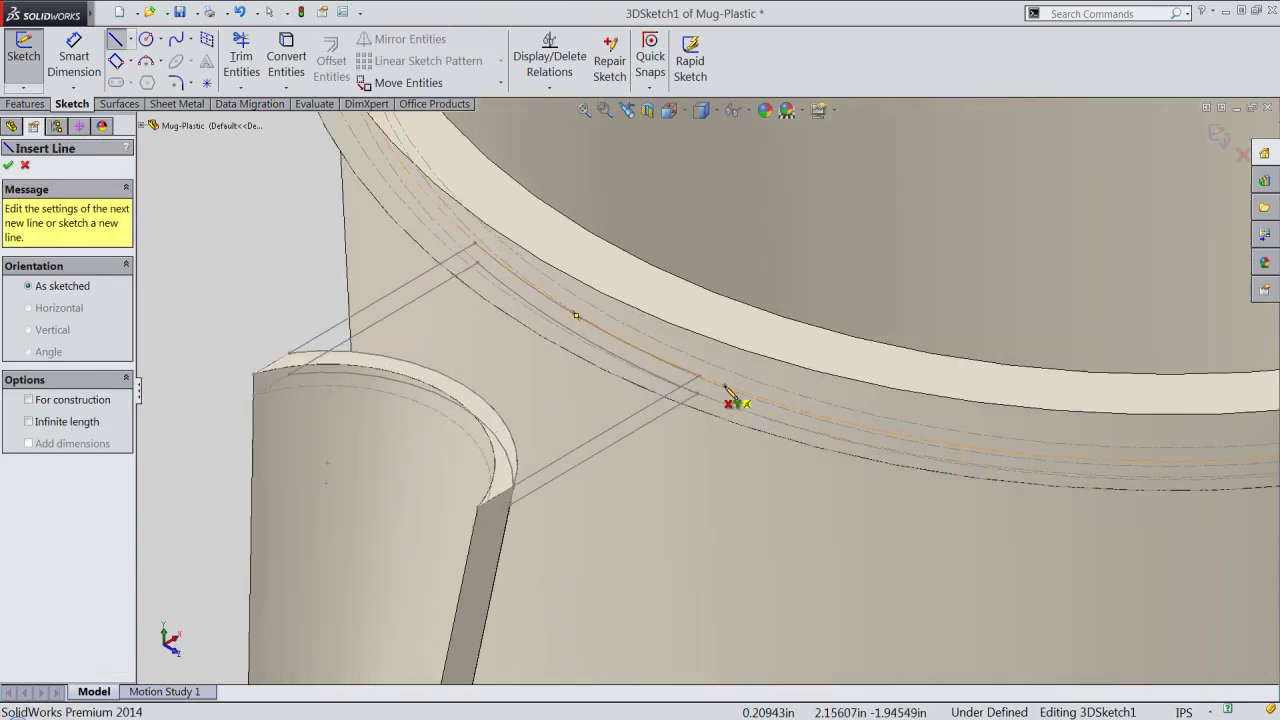
pyautogui.scroll(-2, 729, 398)
pyautogui.scroll(-2, 715, 396)
pyautogui.scroll(-2, 690, 392)
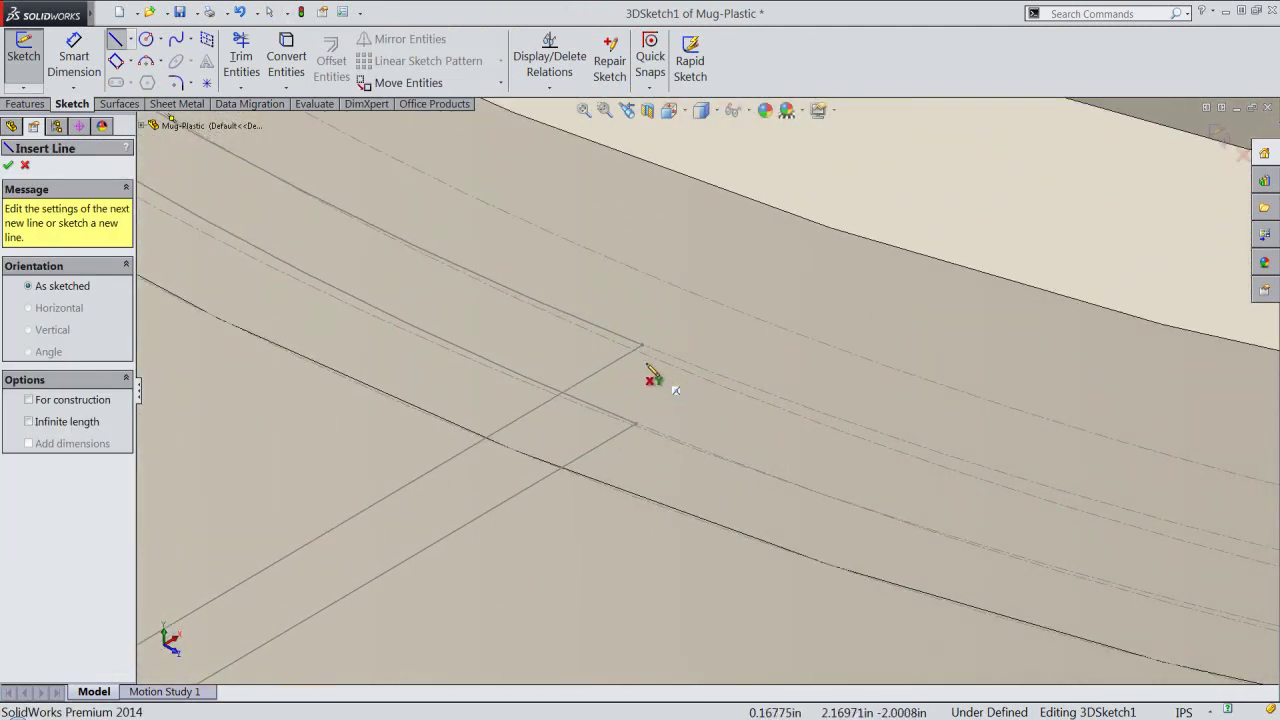
pyautogui.click(643, 345)
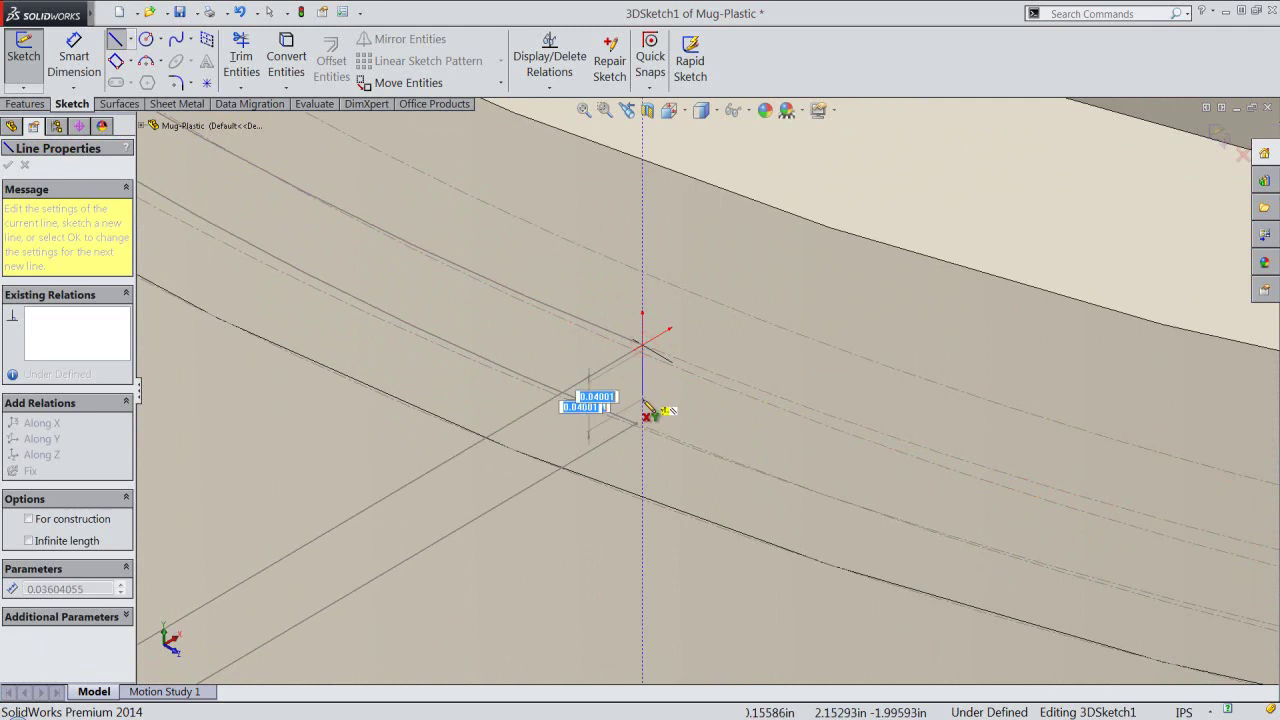
pyautogui.scroll(-2, 651, 409)
pyautogui.scroll(-2, 645, 412)
pyautogui.scroll(-2, 645, 415)
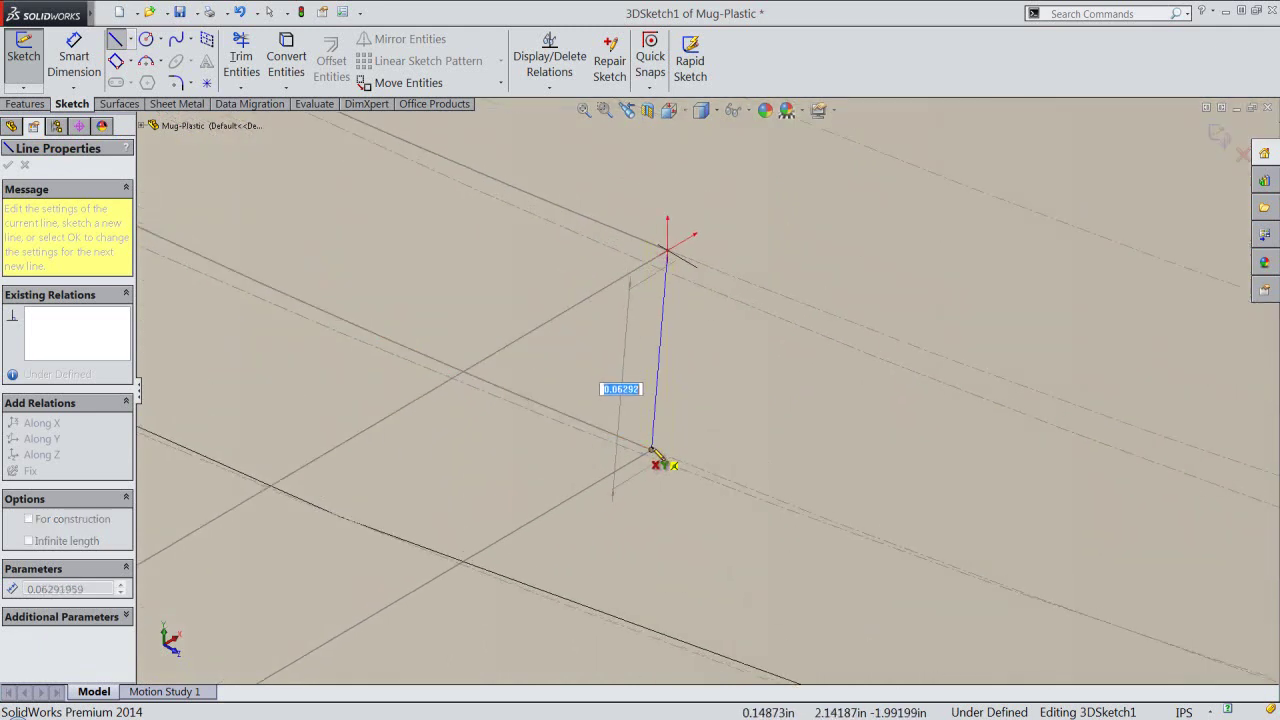
pyautogui.click(652, 450)
# Draw a second short line at the other rim corner and exit 3DSketch1.
pyautogui.scroll(1, 769, 458)
pyautogui.scroll(2, 771, 463)
pyautogui.scroll(2, 737, 449)
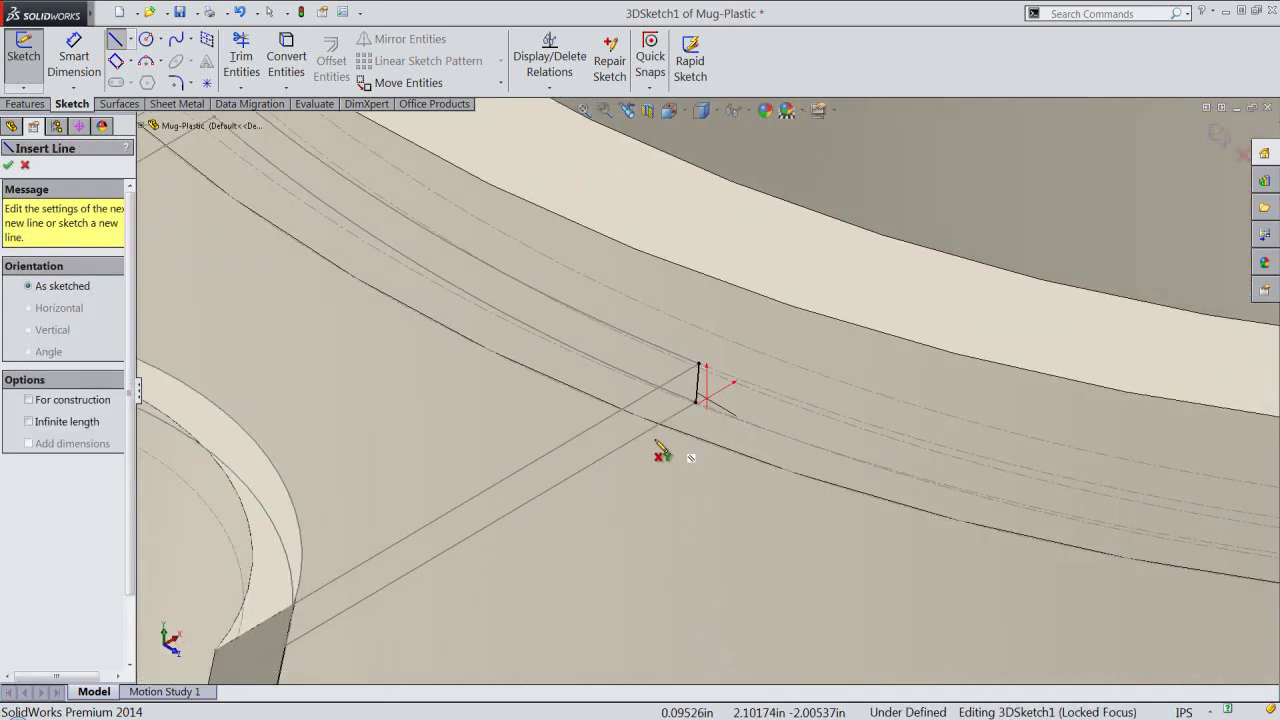
pyautogui.moveTo(657, 442); pyautogui.dragTo(615, 411, button='middle')
pyautogui.scroll(-2, 380, 200)
pyautogui.scroll(-2, 420, 232)
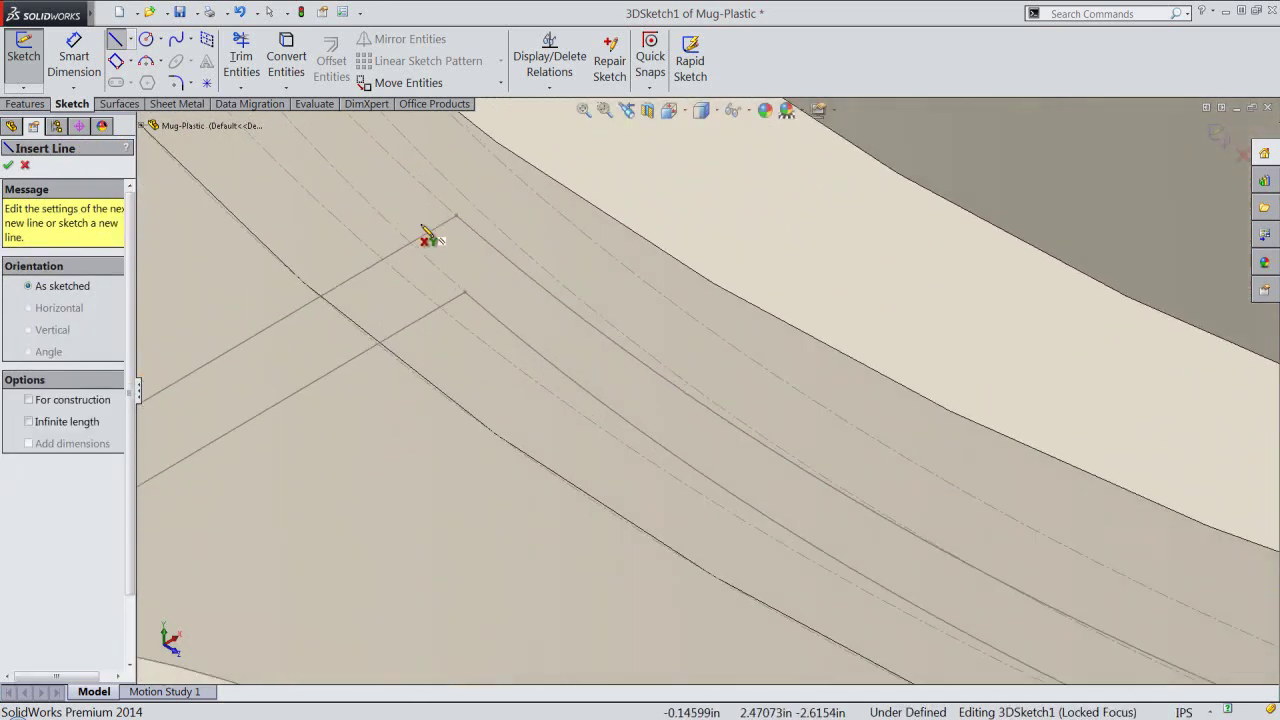
pyautogui.scroll(-2, 470, 265)
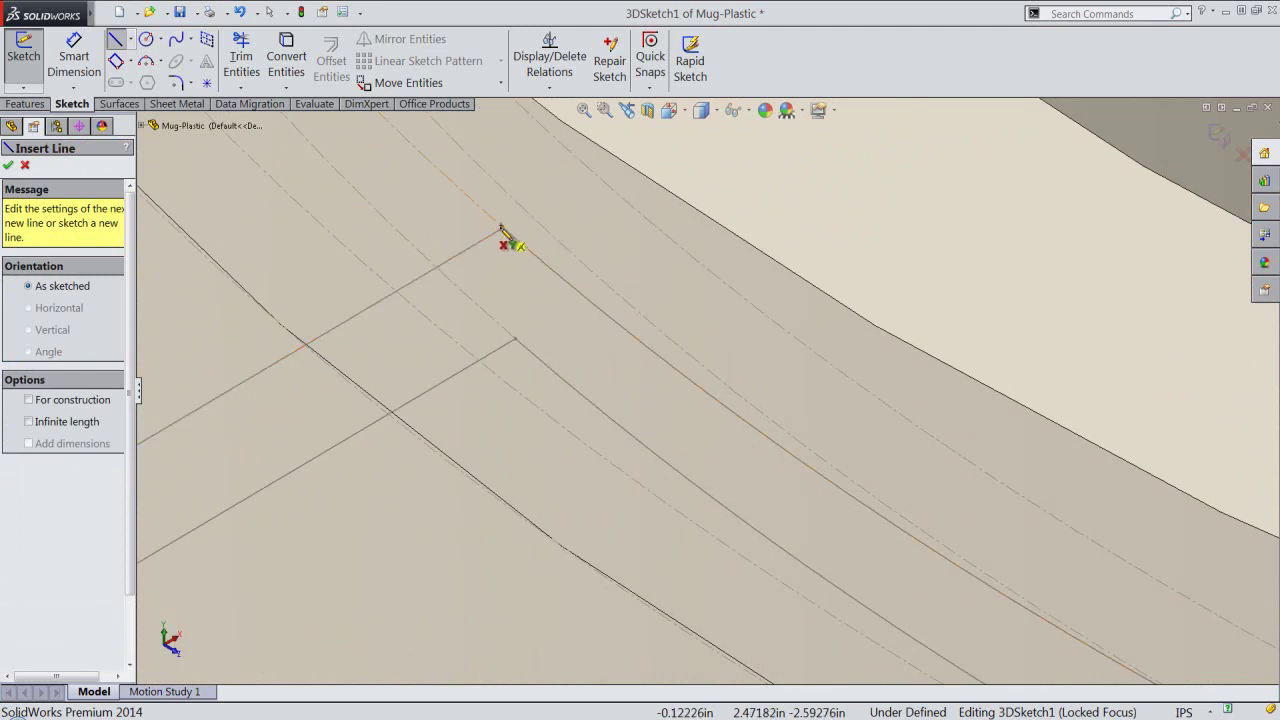
pyautogui.click(503, 230)
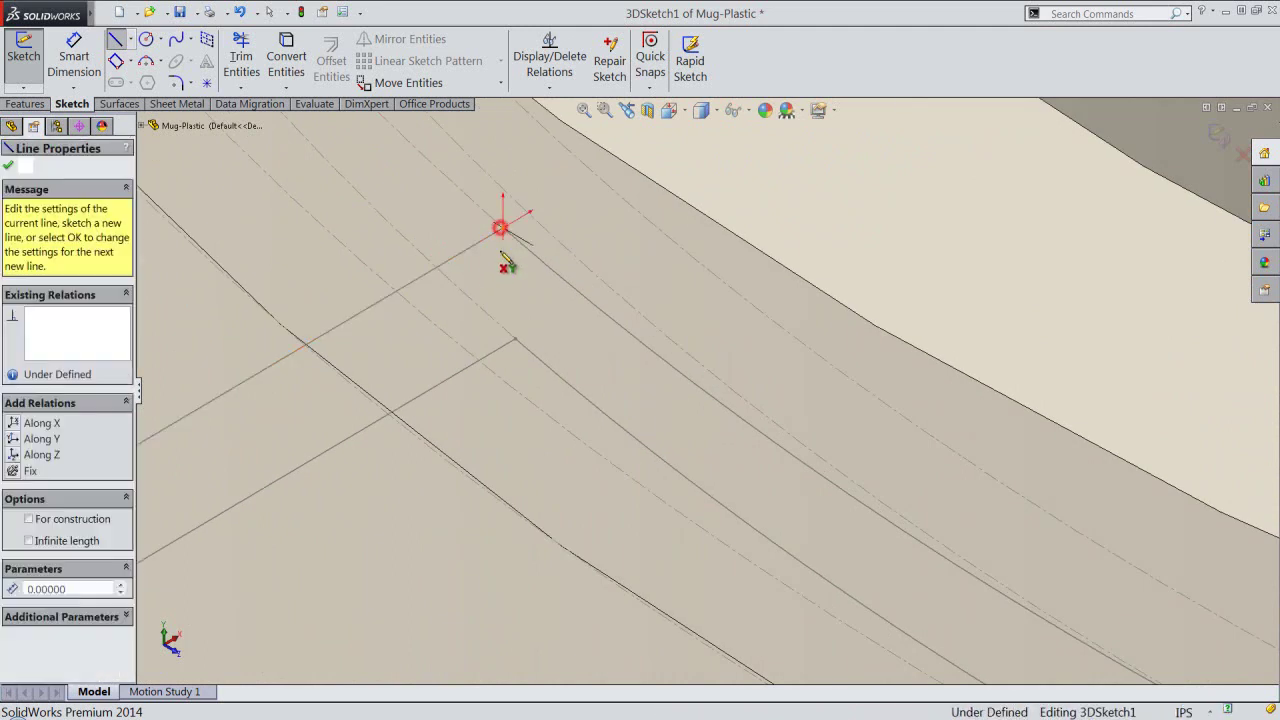
pyautogui.click(516, 339)
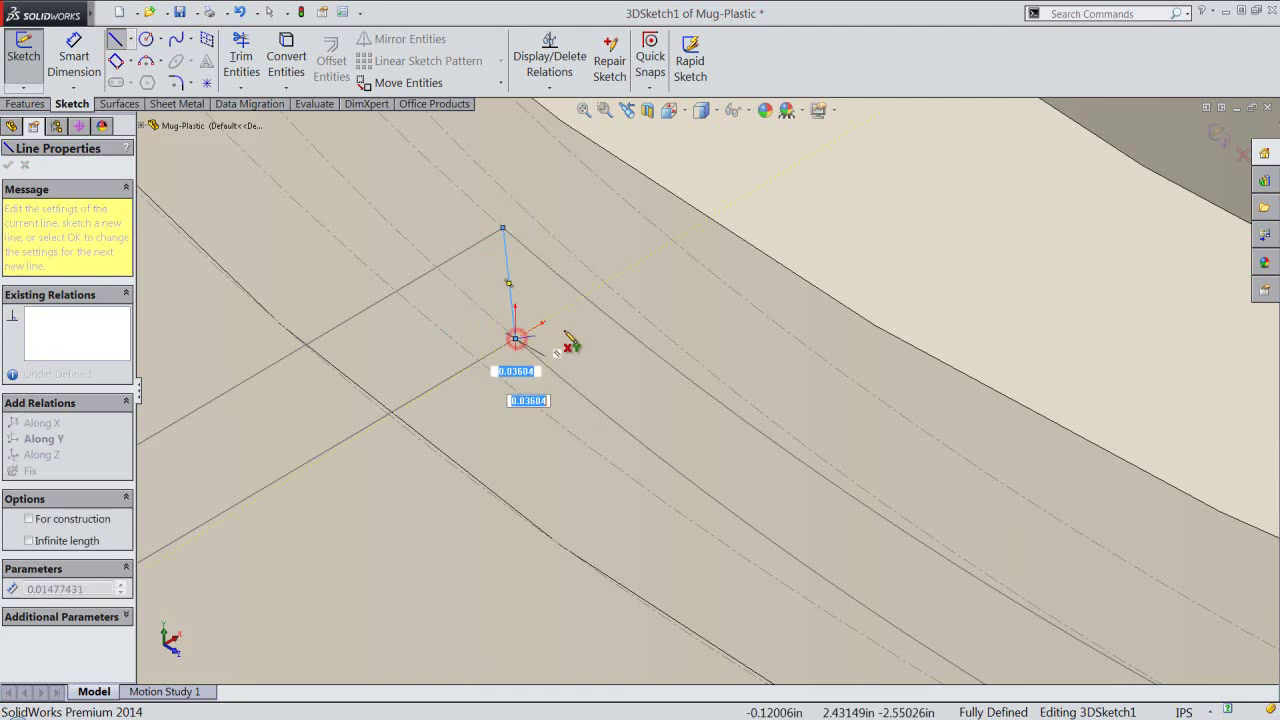
pyautogui.rightClick(566, 343)
pyautogui.click(683, 244)
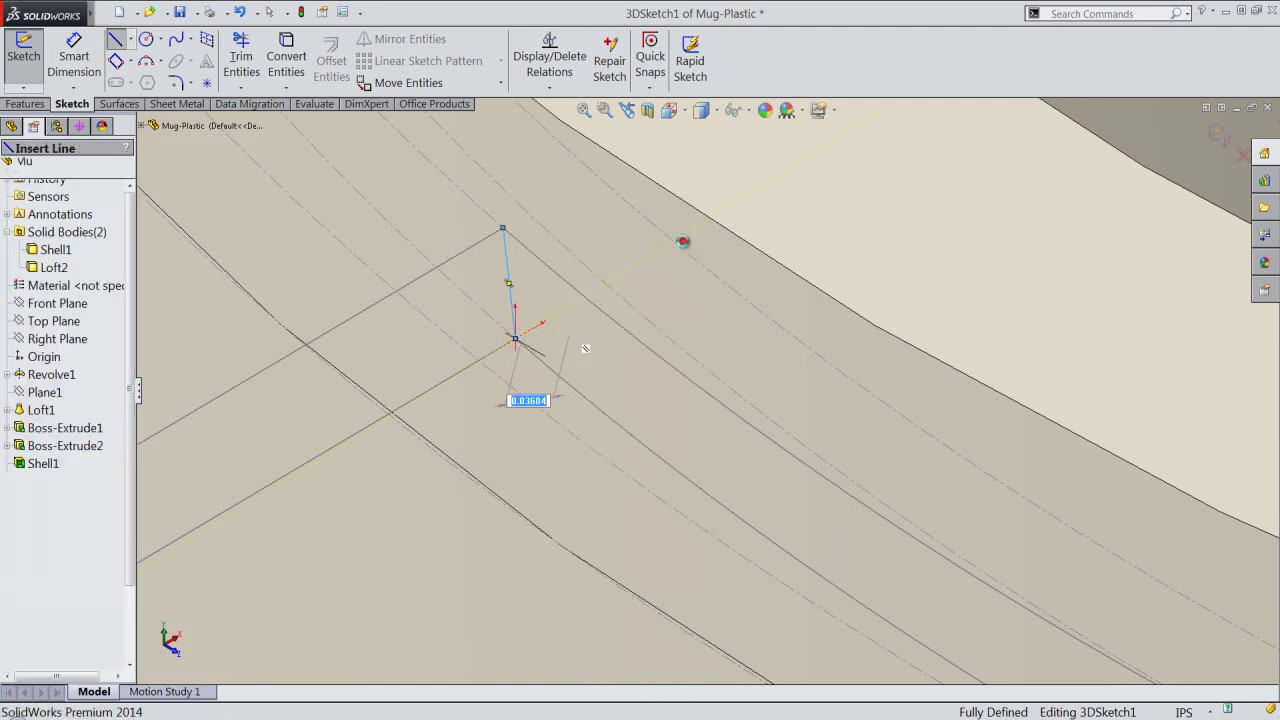
pyautogui.scroll(-2, 709, 286)
pyautogui.scroll(-3, 709, 286)
pyautogui.scroll(3, 709, 286)
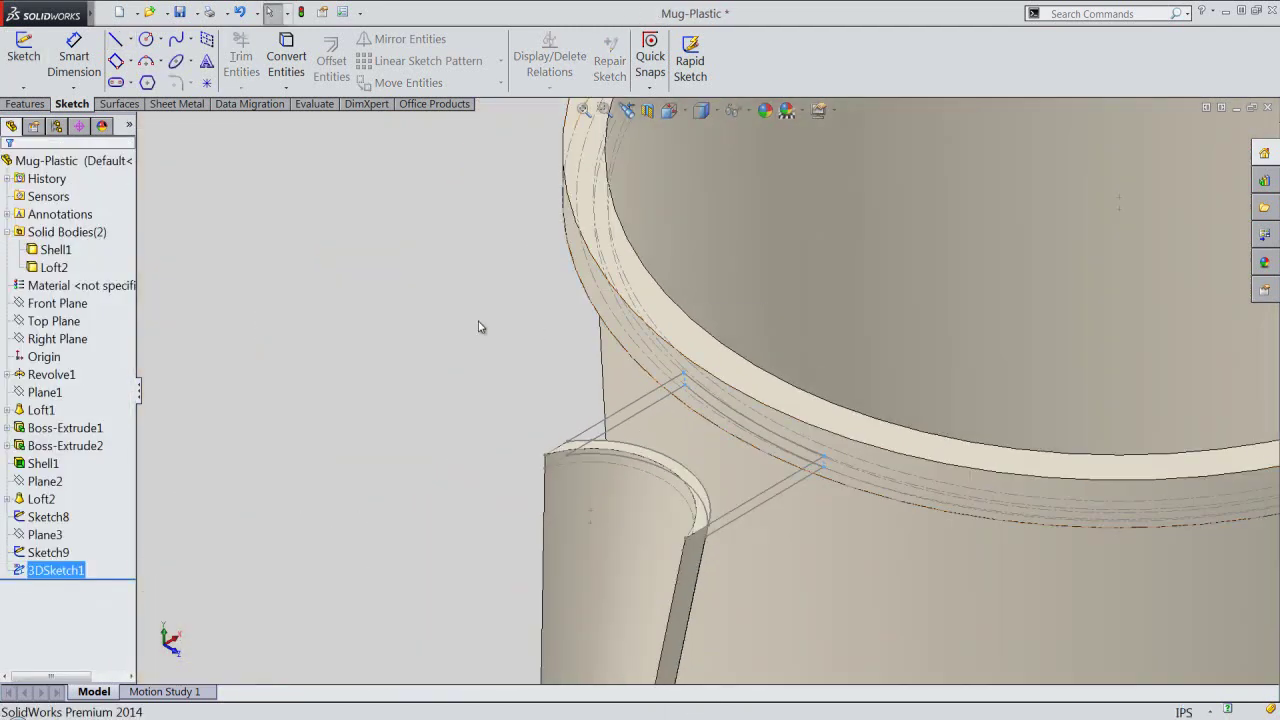
pyautogui.click(479, 320)
# Start 3DSketch2 and draw a short line down from one corner of the handle's top face.
pyautogui.rightClick(444, 212)
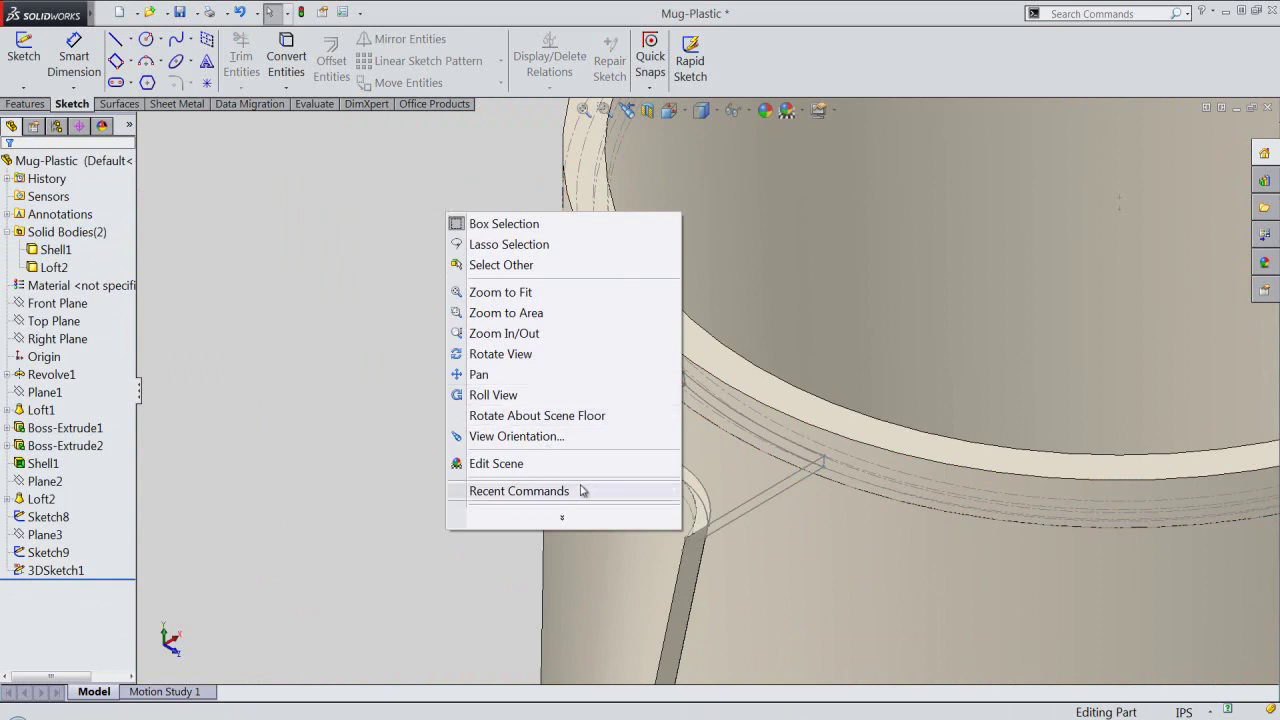
pyautogui.click(702, 493)
pyautogui.scroll(-1, 705, 530)
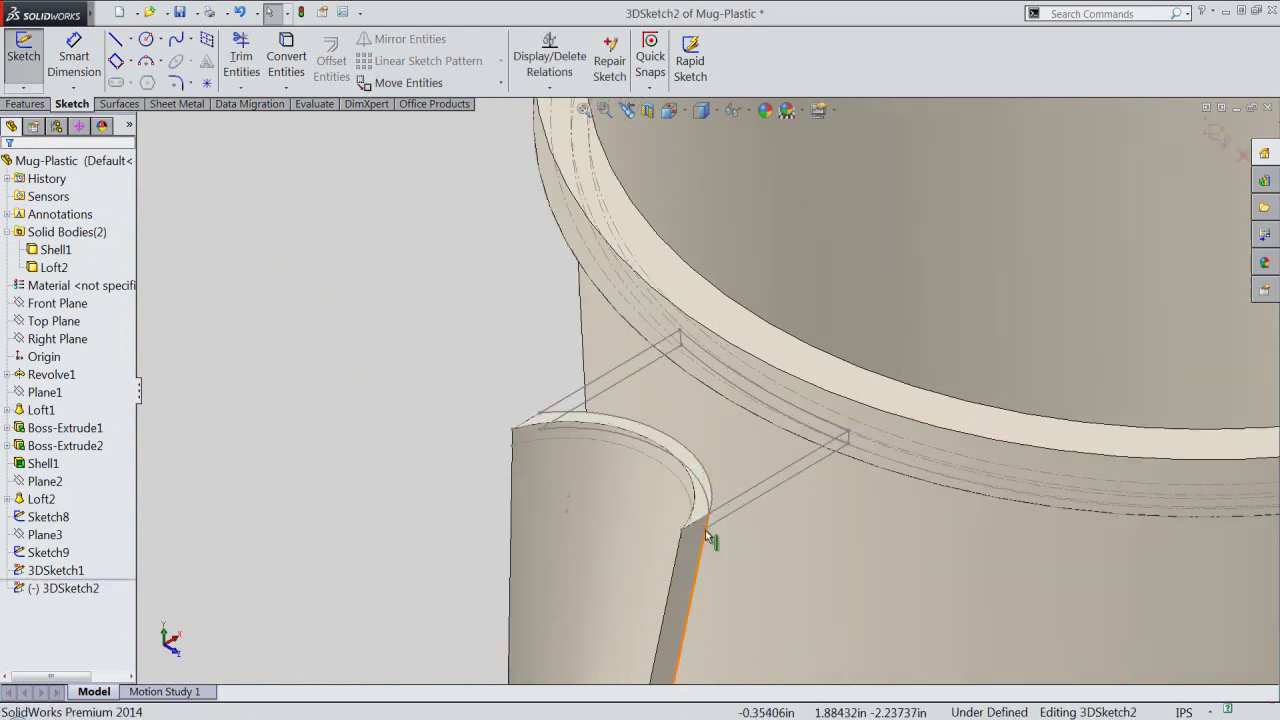
pyautogui.scroll(-2, 705, 522)
pyautogui.scroll(-2, 708, 510)
pyautogui.scroll(-2, 710, 498)
pyautogui.moveTo(710, 496); pyautogui.dragTo(671, 486, button='middle')
pyautogui.rightClick(502, 456)
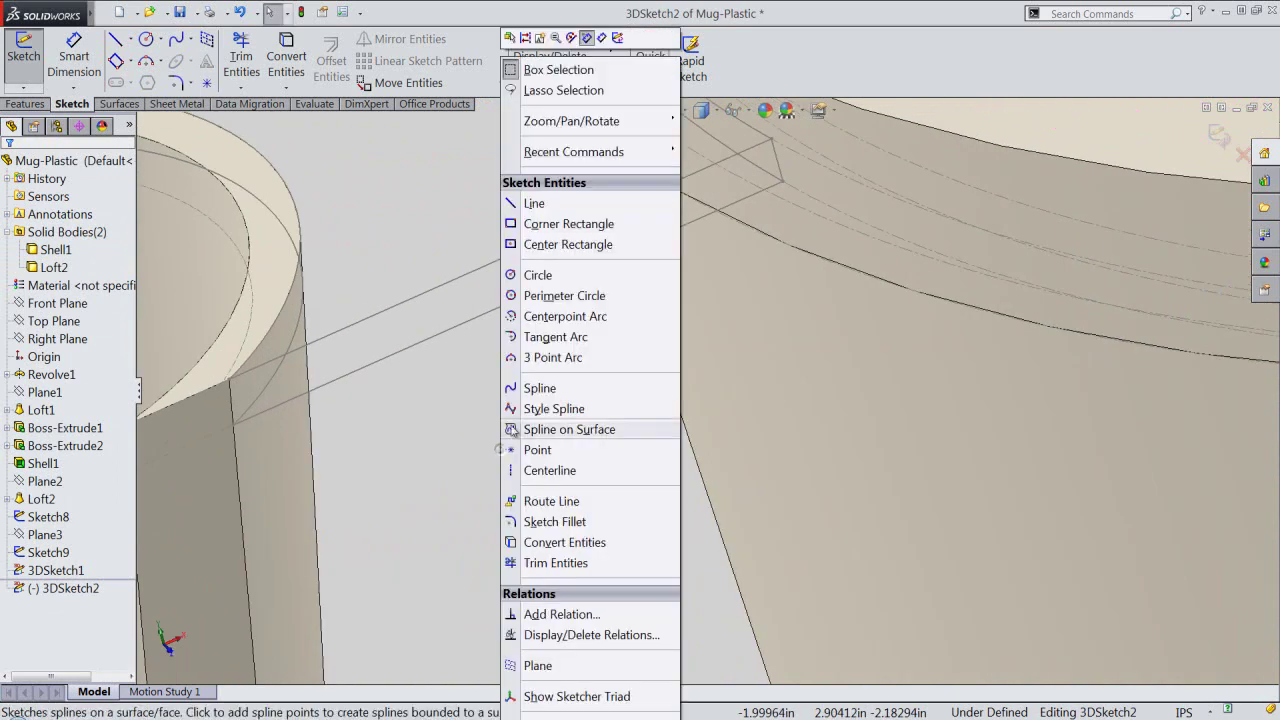
pyautogui.click(538, 204)
pyautogui.scroll(-2, 255, 410)
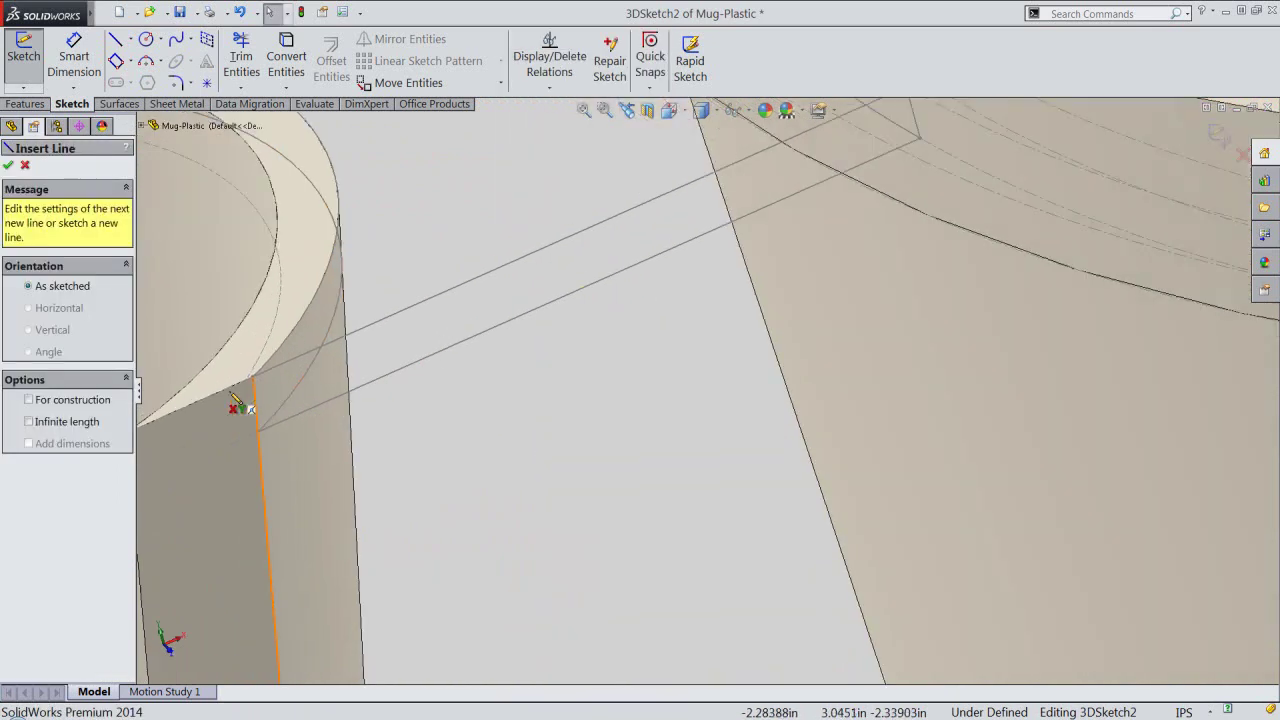
pyautogui.scroll(-2, 245, 410)
pyautogui.scroll(-2, 257, 420)
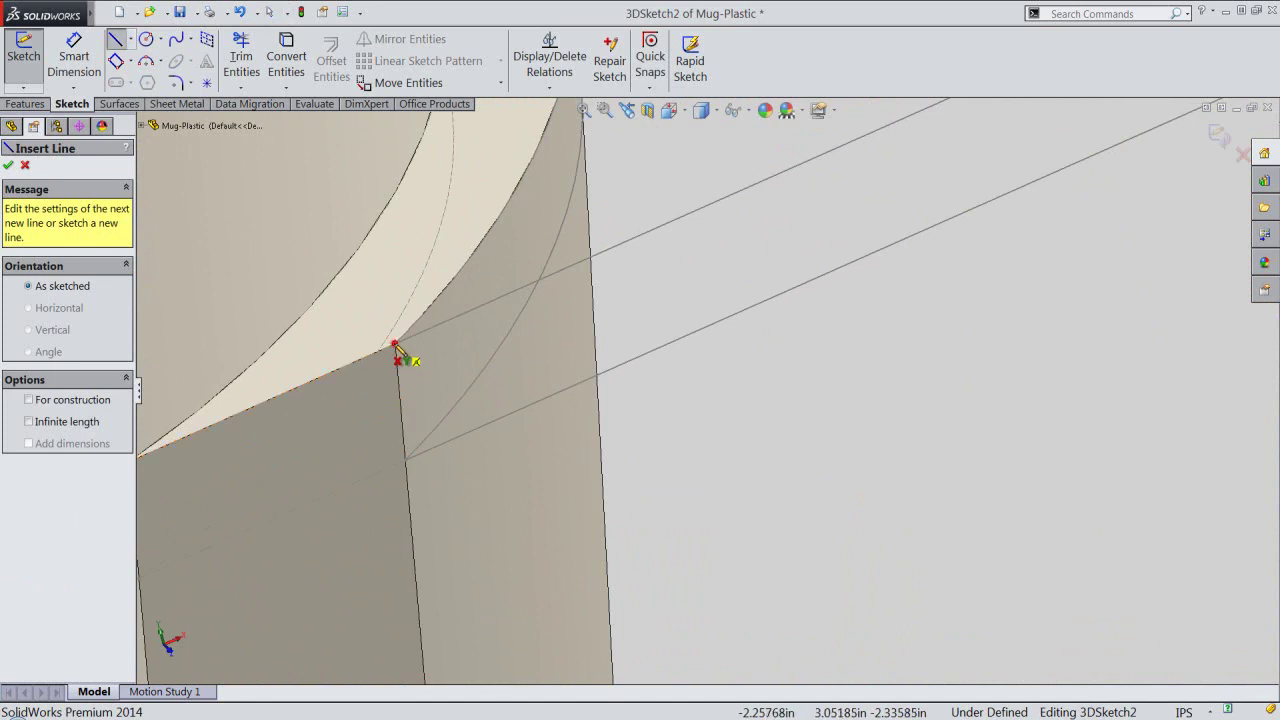
pyautogui.click(395, 346)
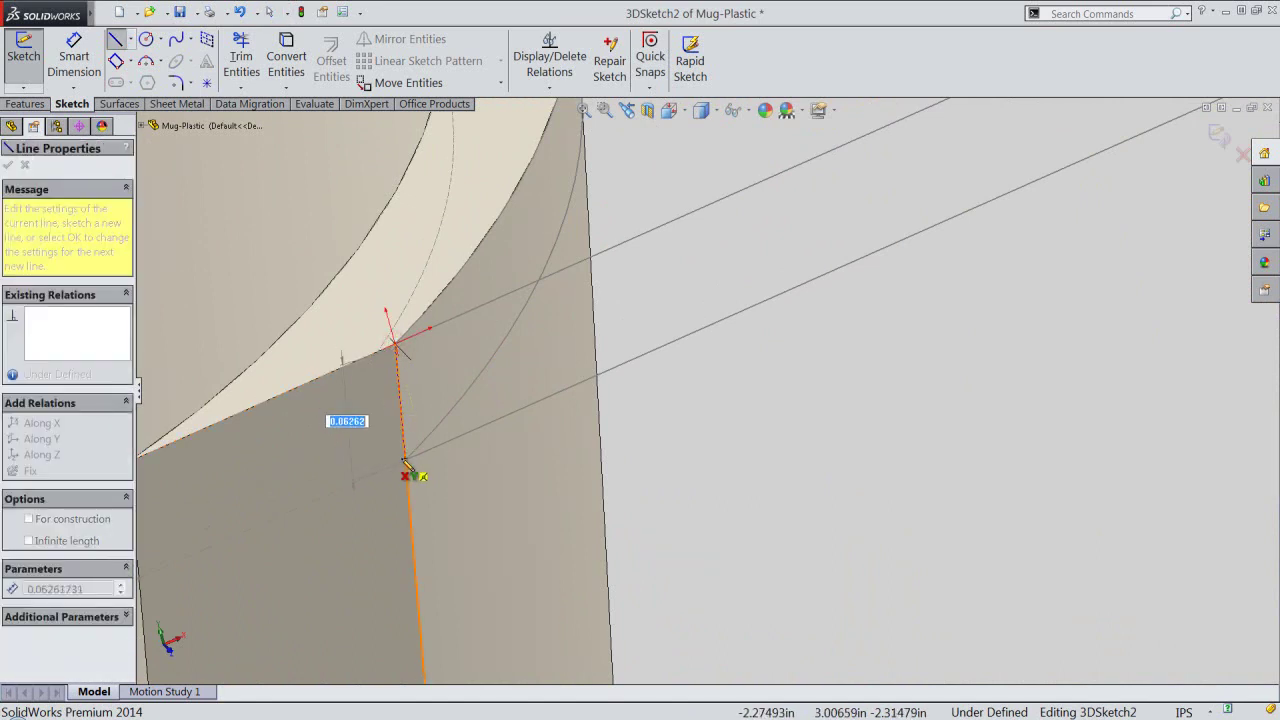
pyautogui.click(406, 462)
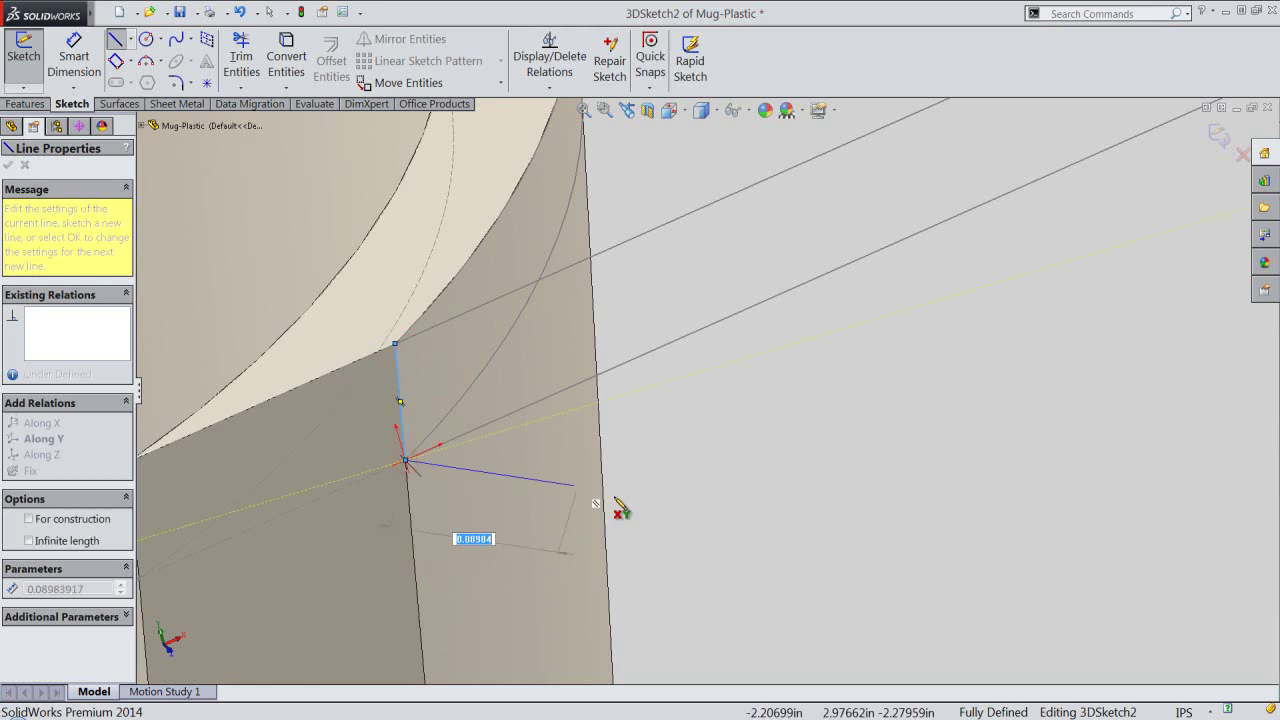
pyautogui.press('Escape')
# Draw a second short line down from the other handle corner and exit the sketch.
pyautogui.moveTo(689, 509); pyautogui.dragTo(484, 318, button='middle')
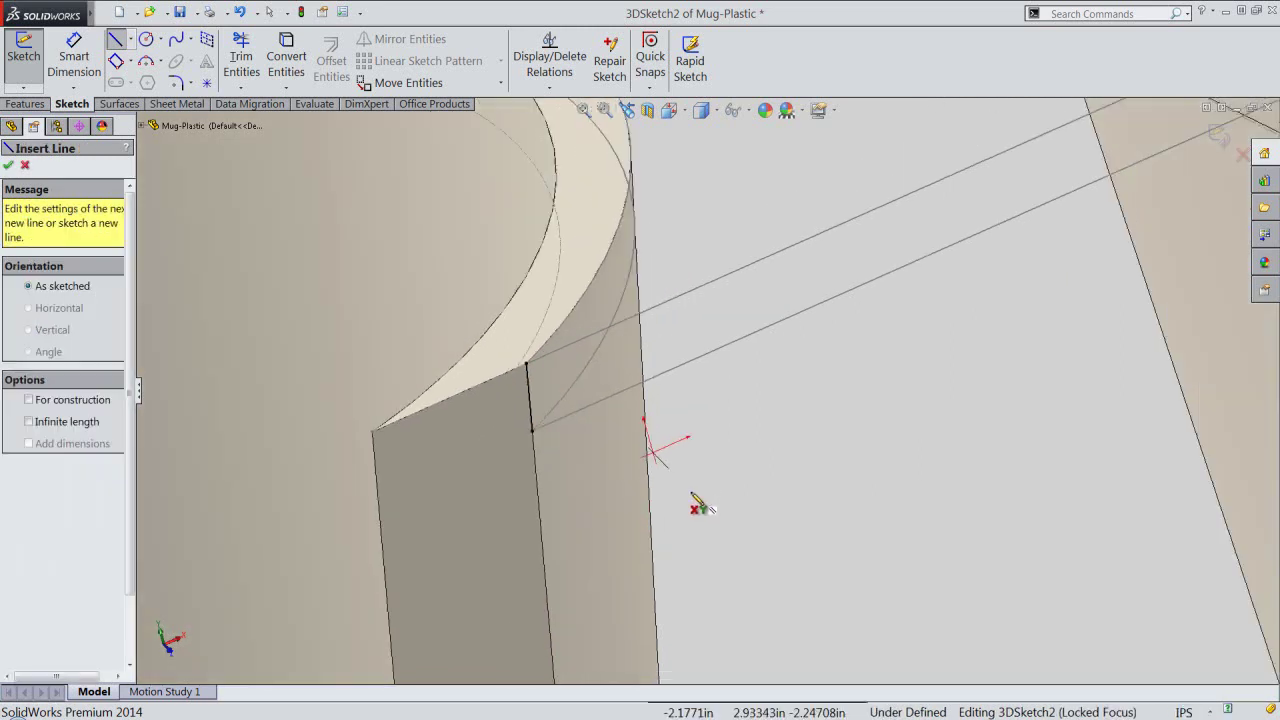
pyautogui.scroll(-2, 449, 237)
pyautogui.scroll(-3, 449, 230)
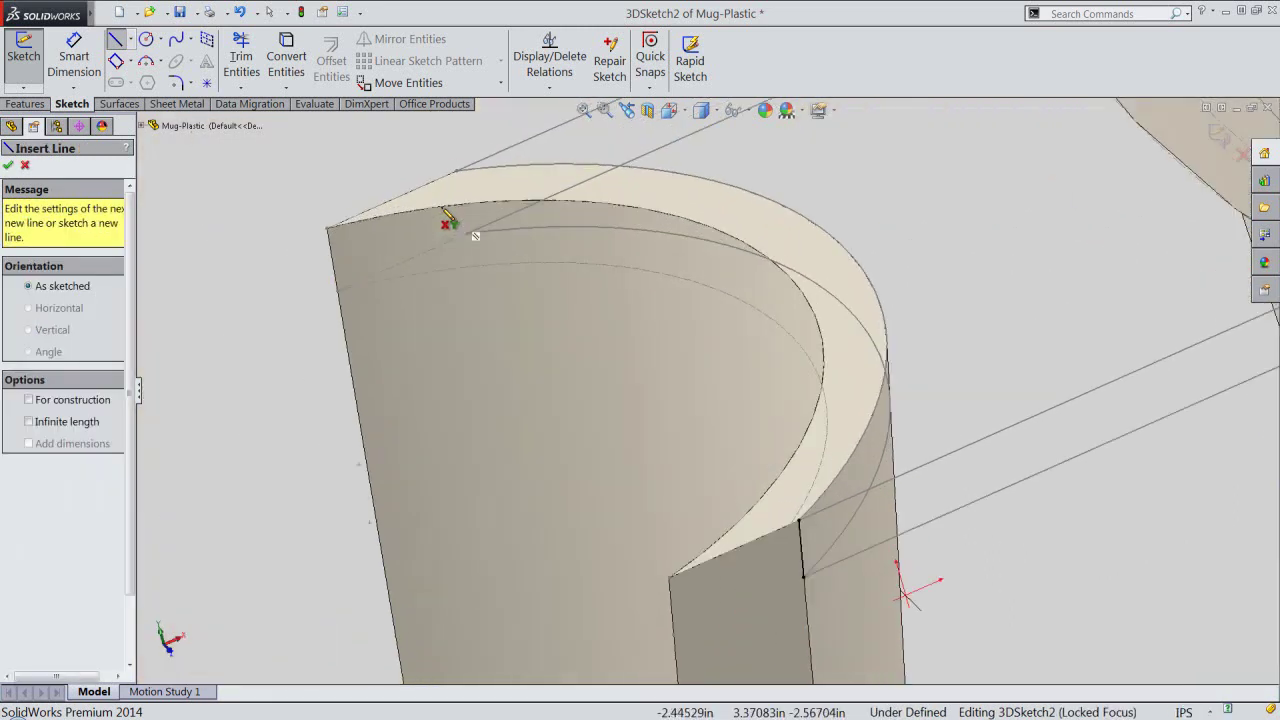
pyautogui.scroll(-2, 460, 205)
pyautogui.scroll(-3, 480, 215)
pyautogui.scroll(-2, 510, 233)
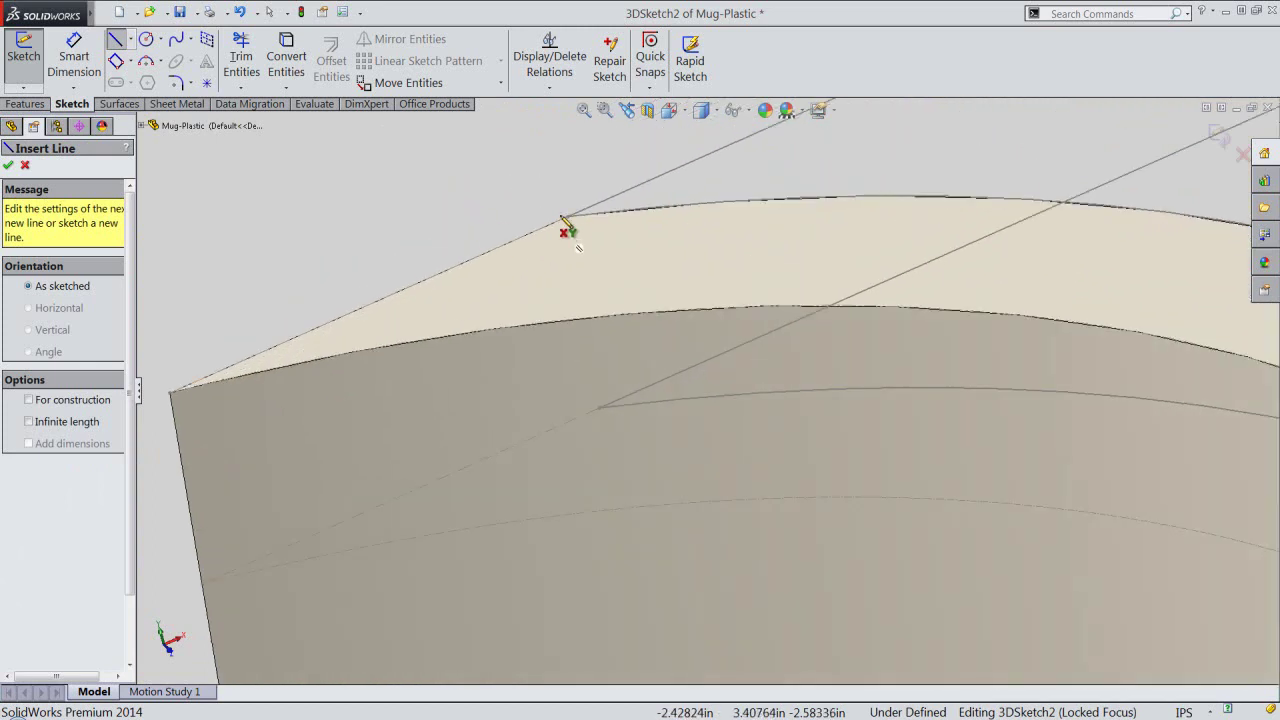
pyautogui.click(567, 217)
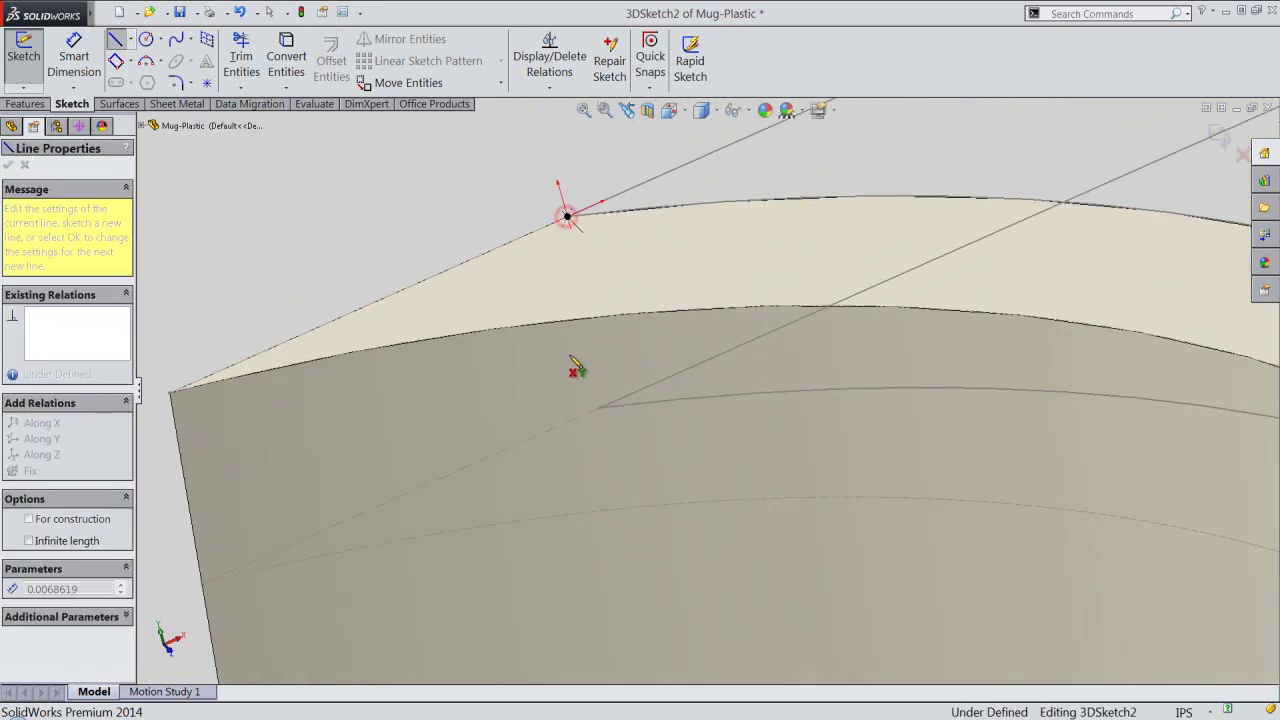
pyautogui.click(600, 408)
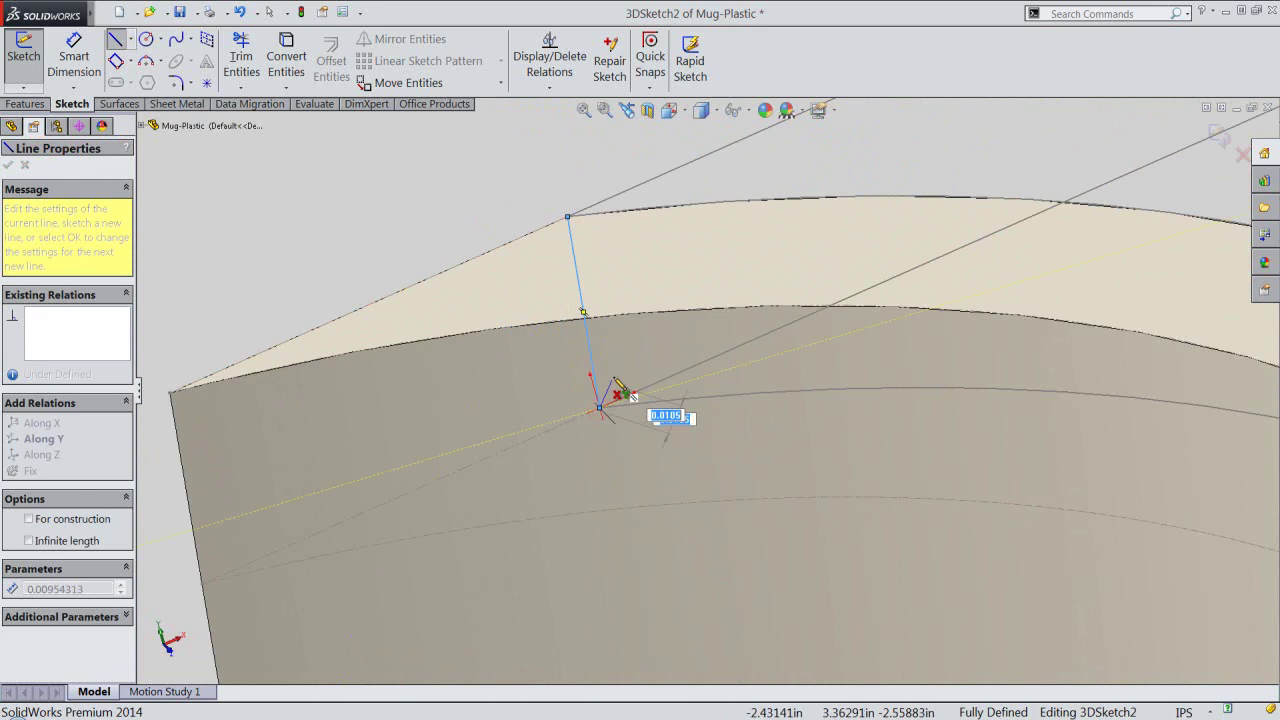
pyautogui.press('Escape')
pyautogui.rightClick(528, 205)
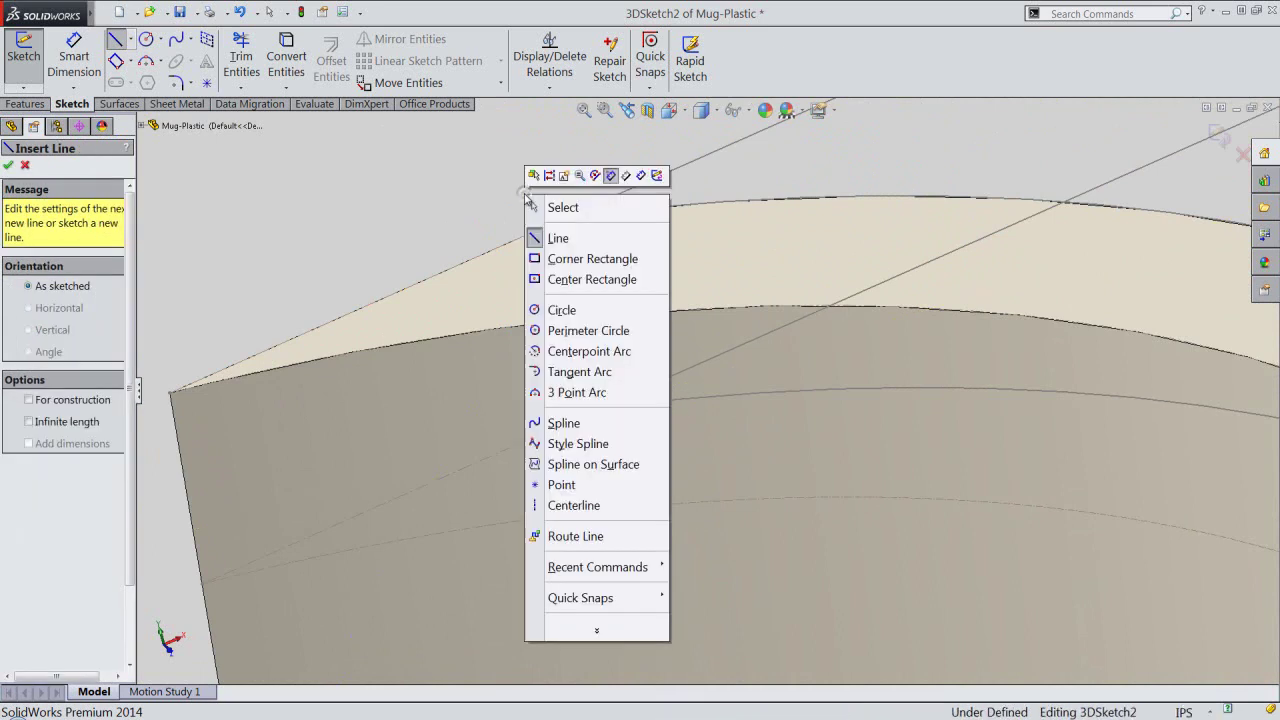
pyautogui.click(658, 176)
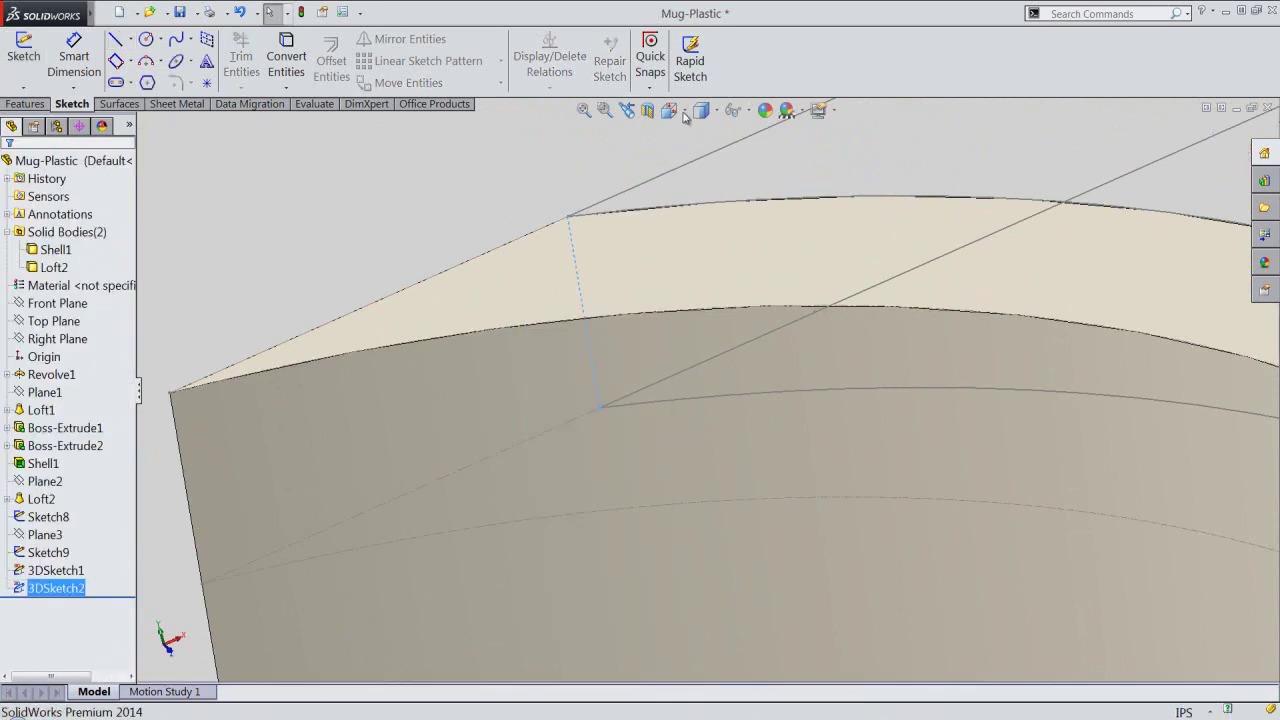
# Switch to isometric view and clear the selection.
pyautogui.click(672, 110)
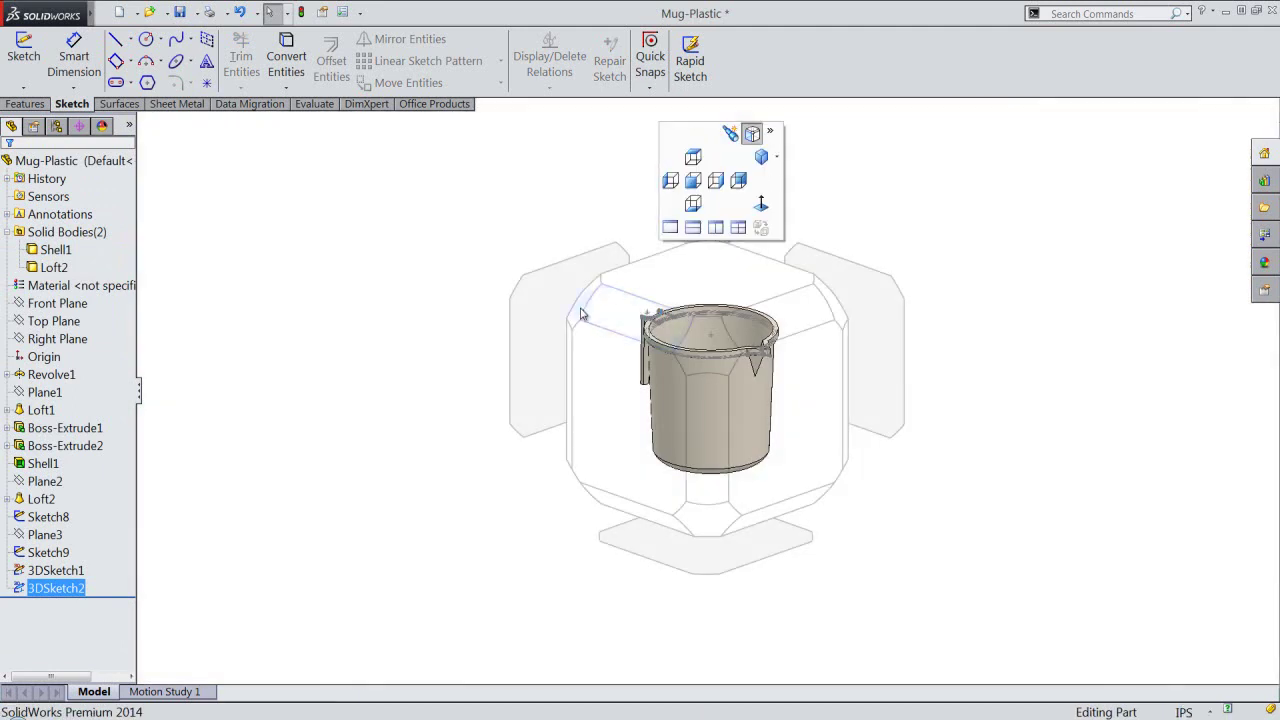
pyautogui.click(580, 307)
pyautogui.scroll(-3, 619, 335)
pyautogui.scroll(-2, 632, 368)
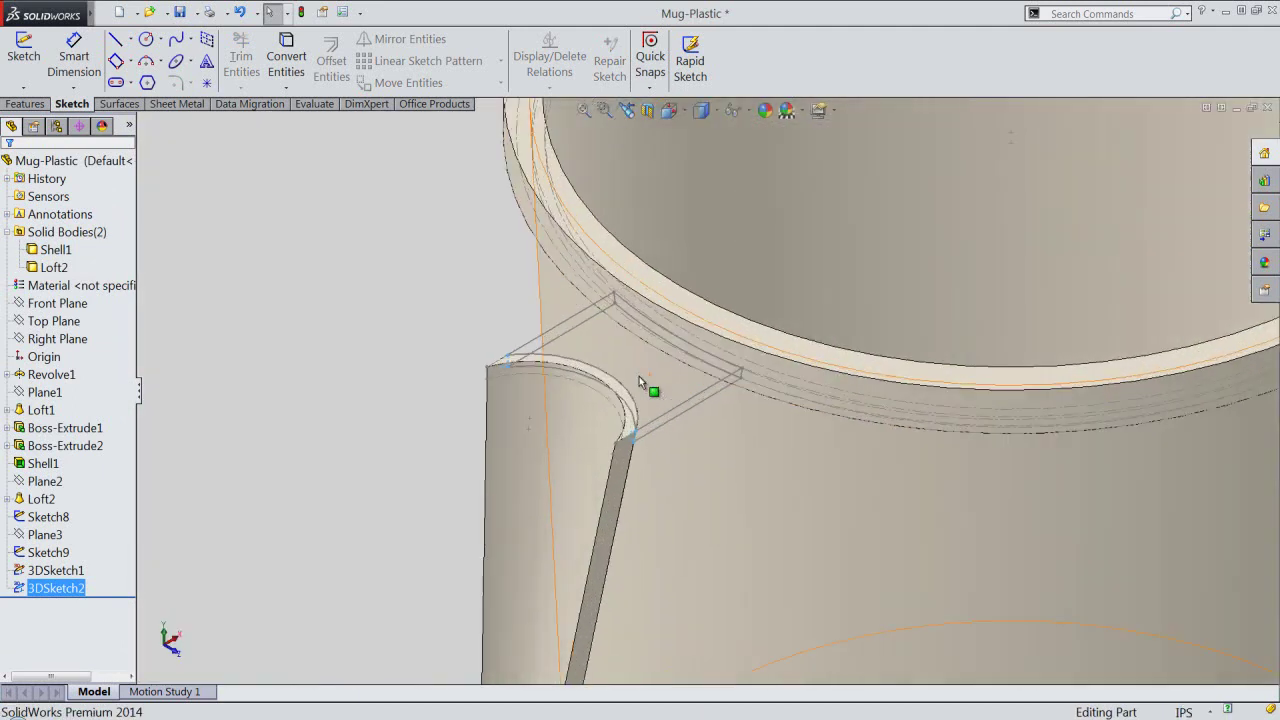
pyautogui.click(421, 261)
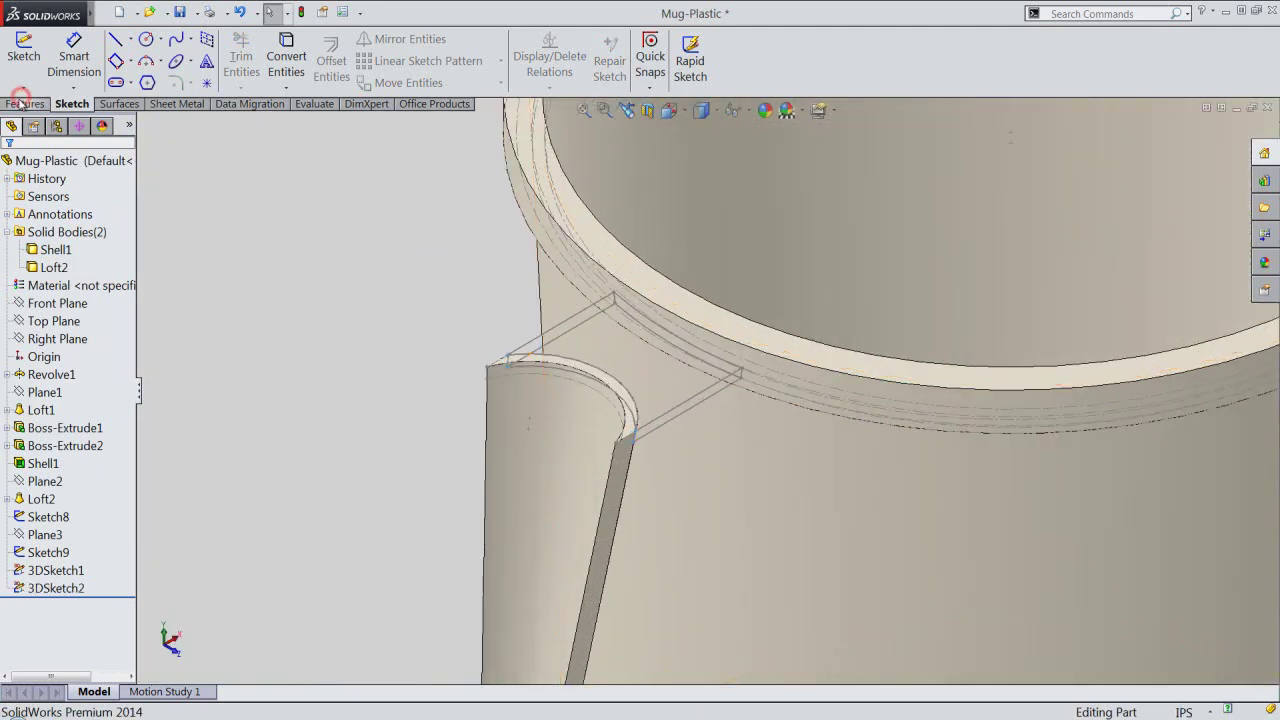
# Start a Lofted Boss/Base with Sketch8 and Sketch9 as profiles, preview off.
pyautogui.click(20, 103)
pyautogui.click(180, 61)
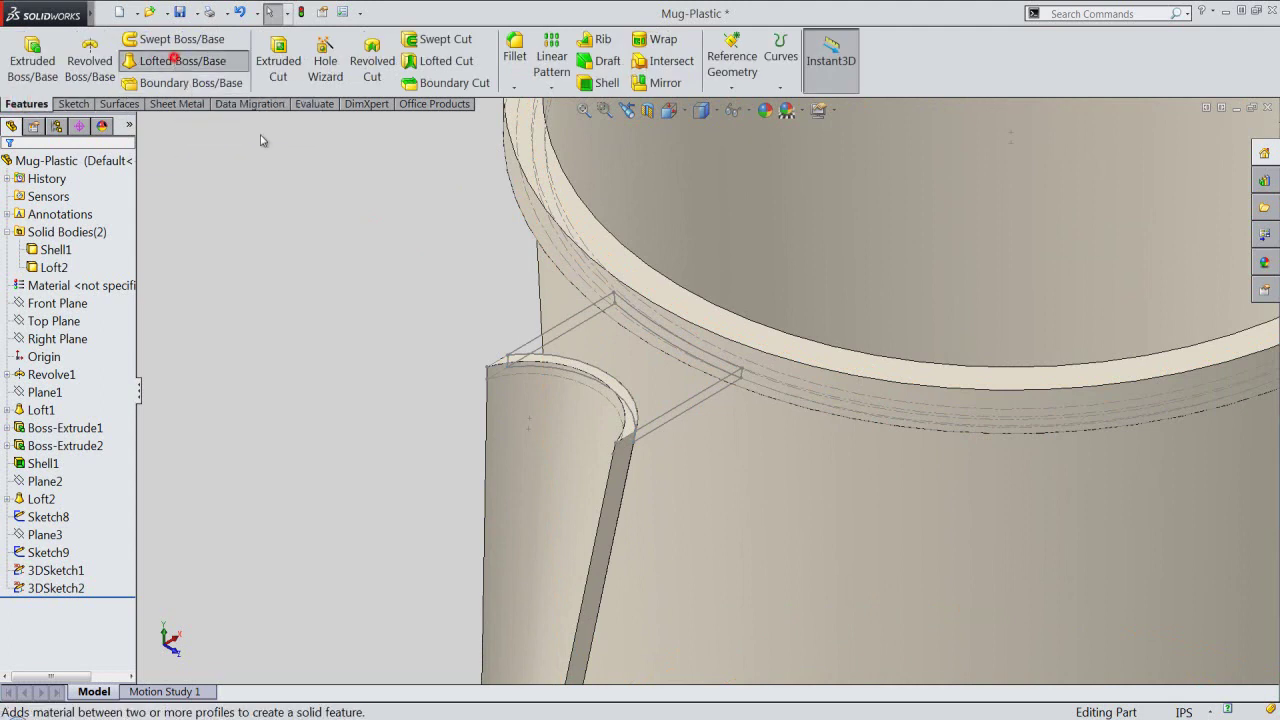
pyautogui.scroll(-2, 652, 406)
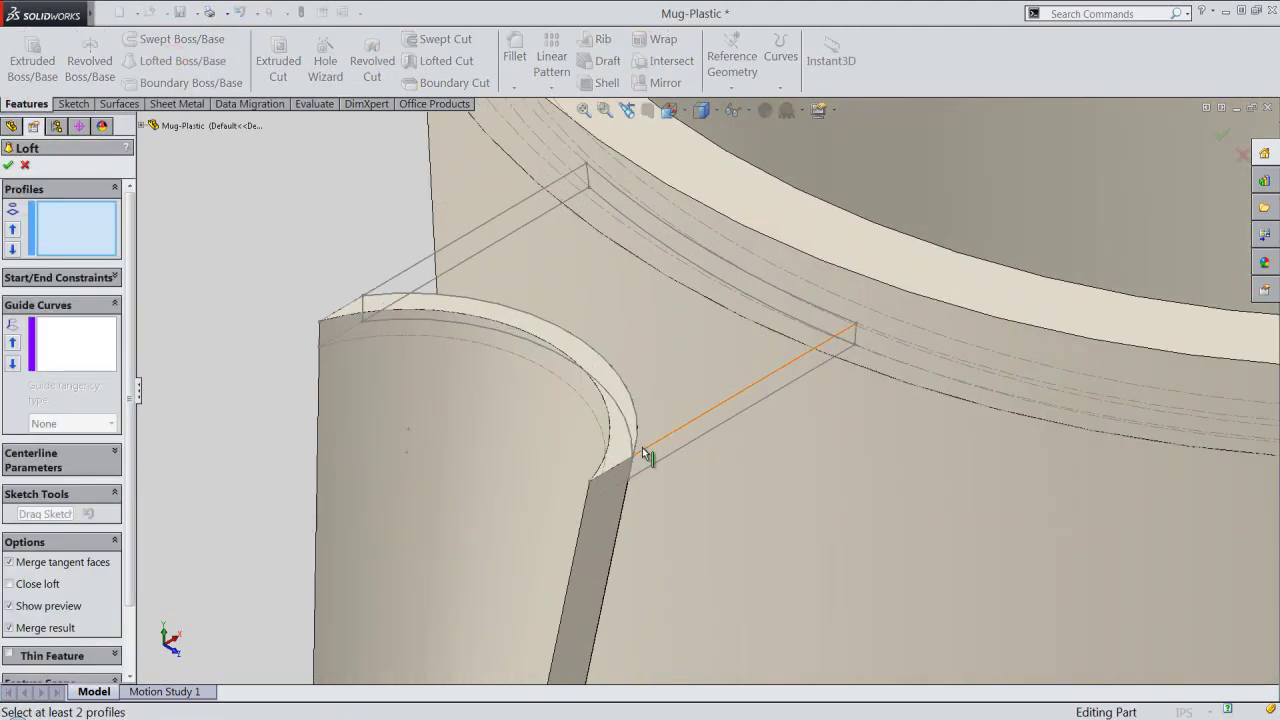
pyautogui.click(642, 449)
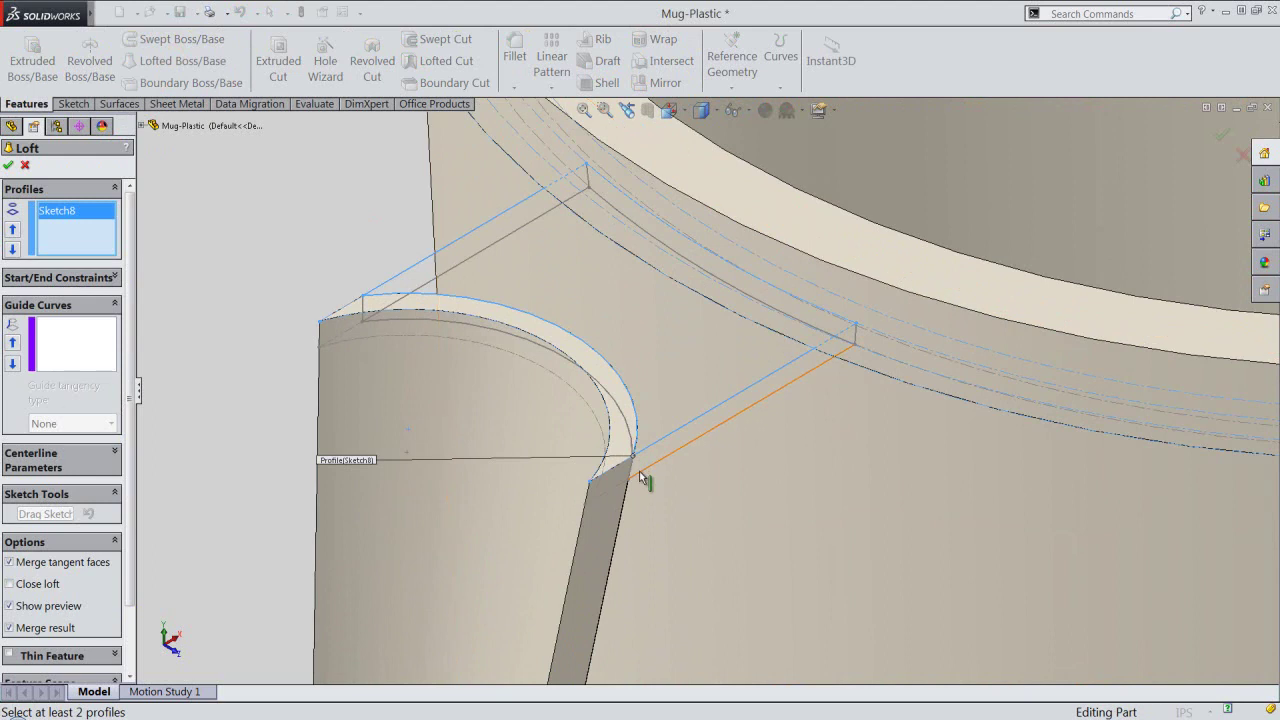
pyautogui.click(639, 471)
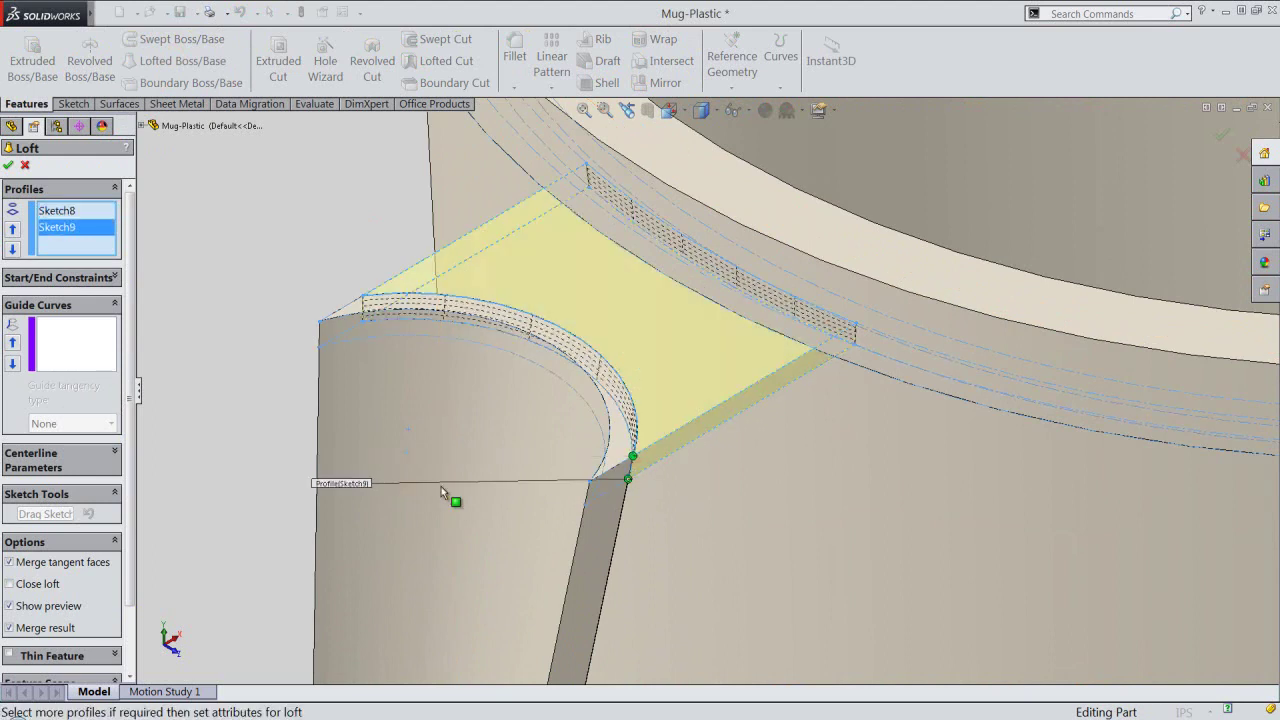
pyautogui.click(10, 606)
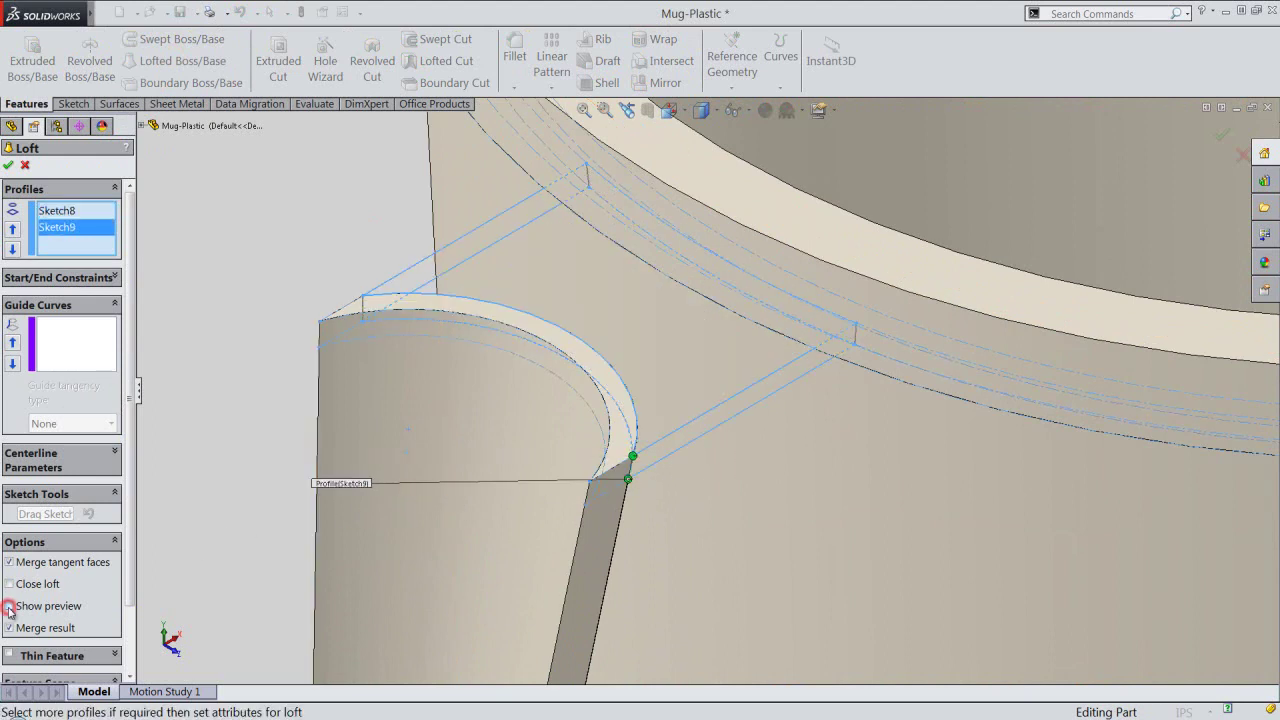
# Add the two short edges at the handle corners as the first two guide curves.
pyautogui.click(58, 333)
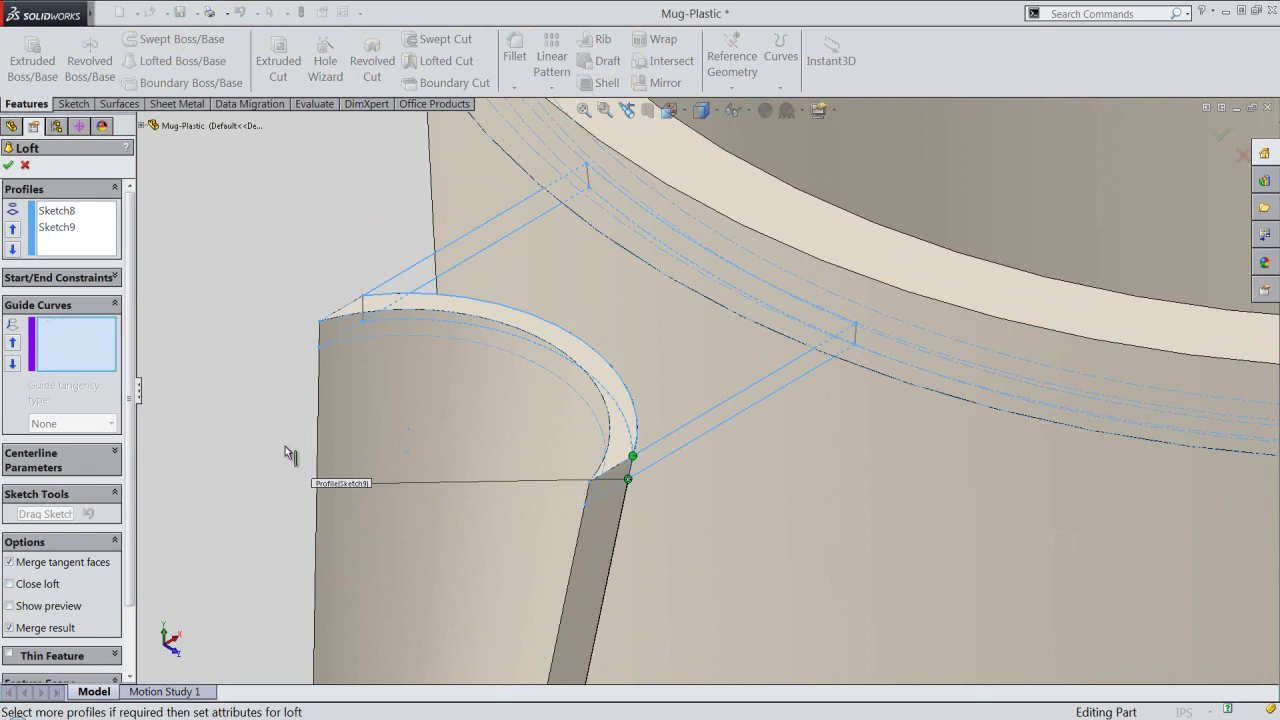
pyautogui.scroll(-3, 638, 488)
pyautogui.scroll(-2, 650, 410)
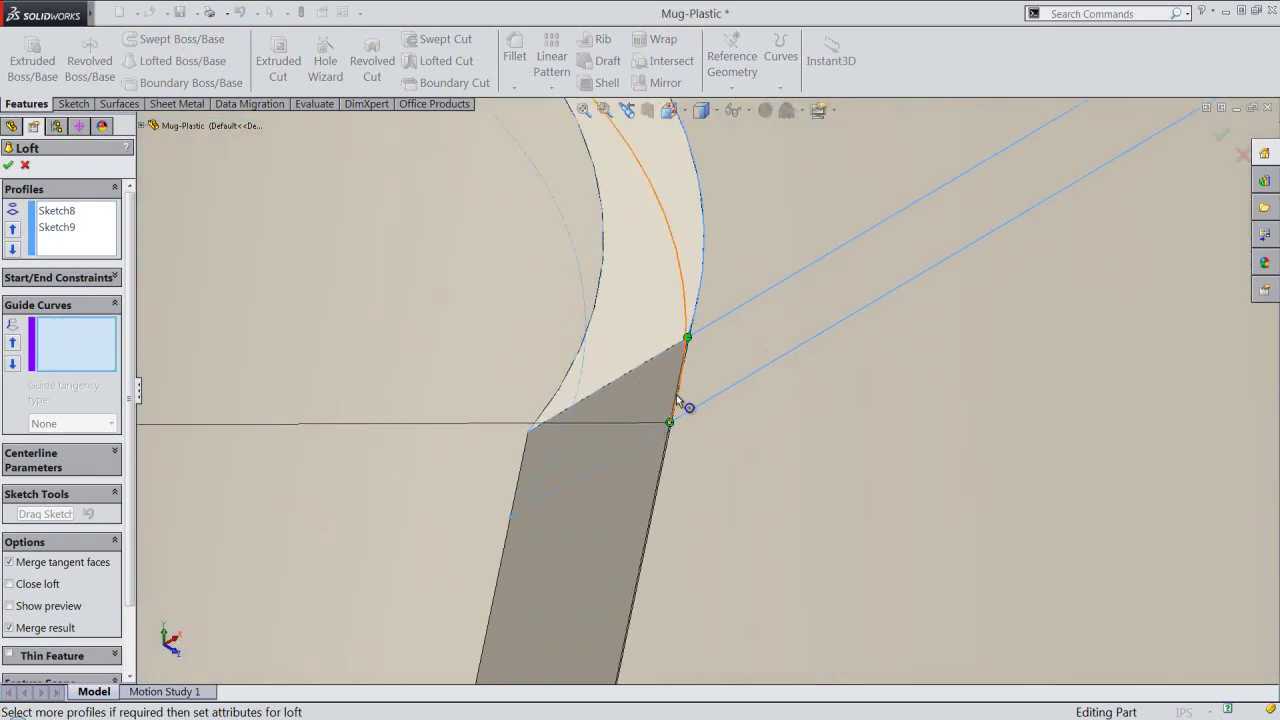
pyautogui.click(676, 398)
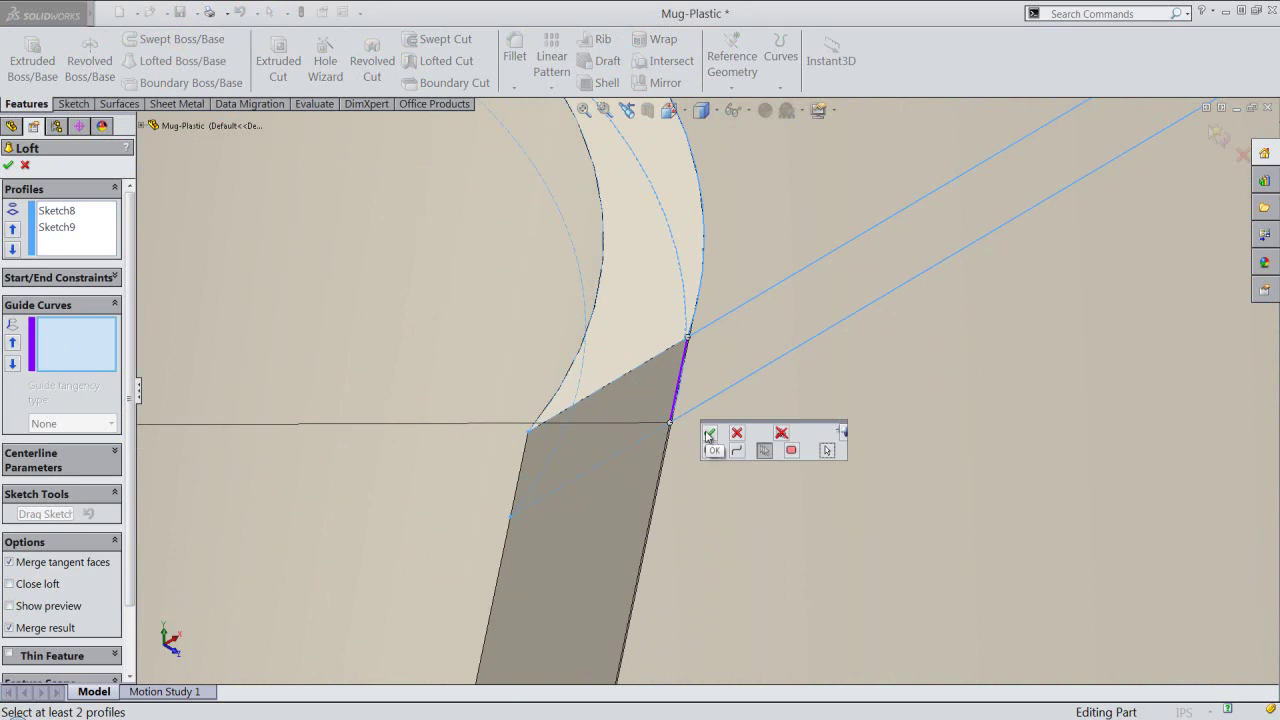
pyautogui.click(708, 433)
pyautogui.moveTo(818, 492); pyautogui.dragTo(577, 398, button='middle')
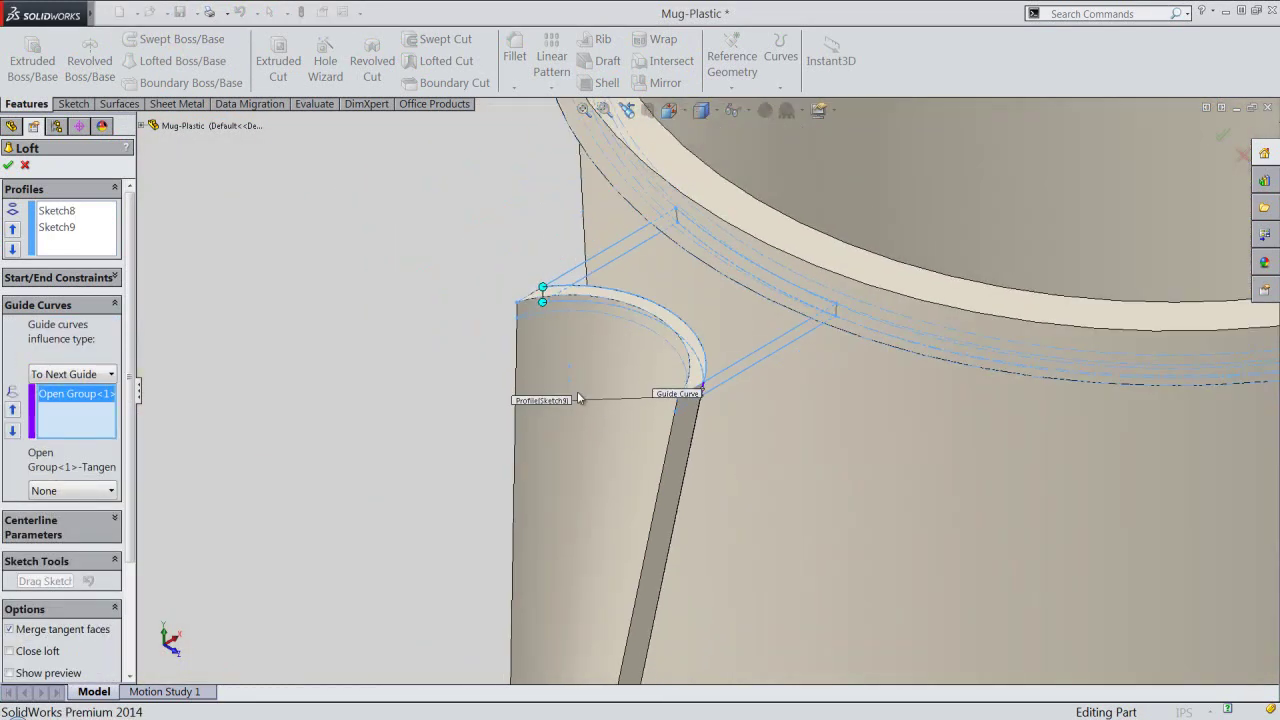
pyautogui.scroll(-3, 546, 294)
pyautogui.scroll(-3, 560, 310)
pyautogui.scroll(-2, 600, 360)
pyautogui.click(616, 375)
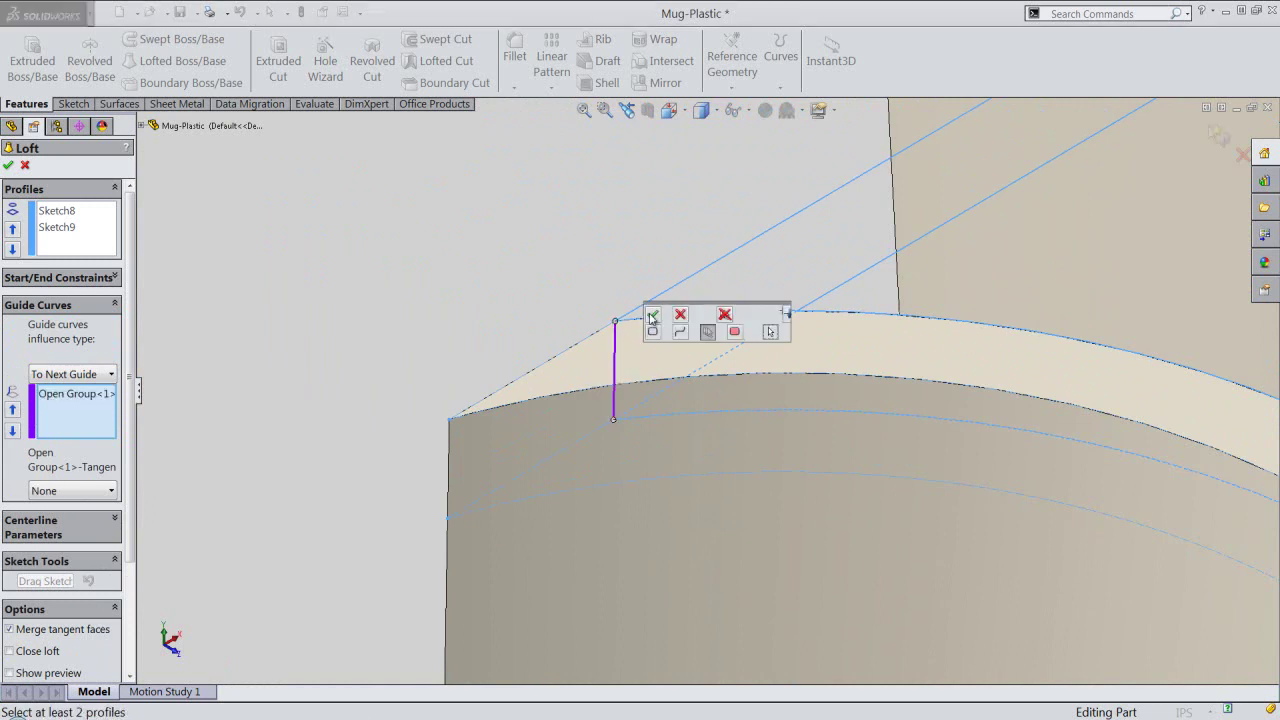
pyautogui.click(651, 316)
# Add the two short edges on the cup wall as the third and fourth guide curves.
pyautogui.moveTo(594, 400); pyautogui.dragTo(880, 237, button='middle')
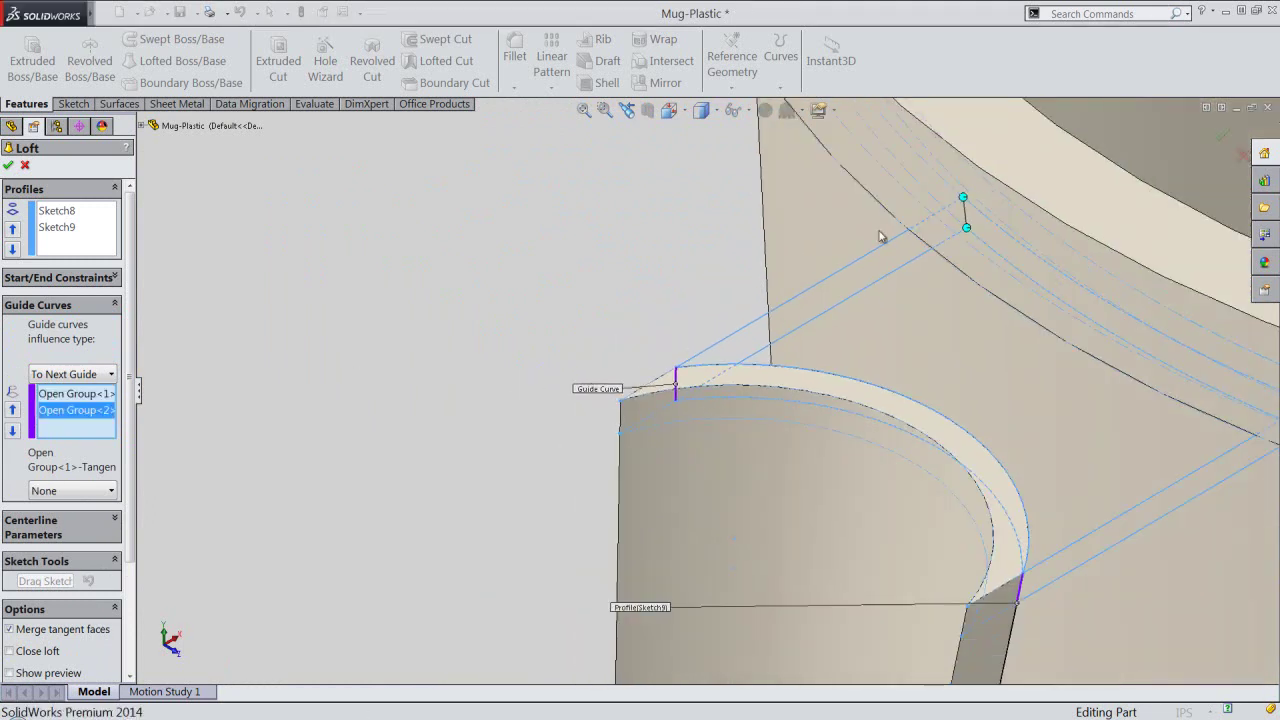
pyautogui.scroll(-3, 965, 219)
pyautogui.scroll(-3, 965, 219)
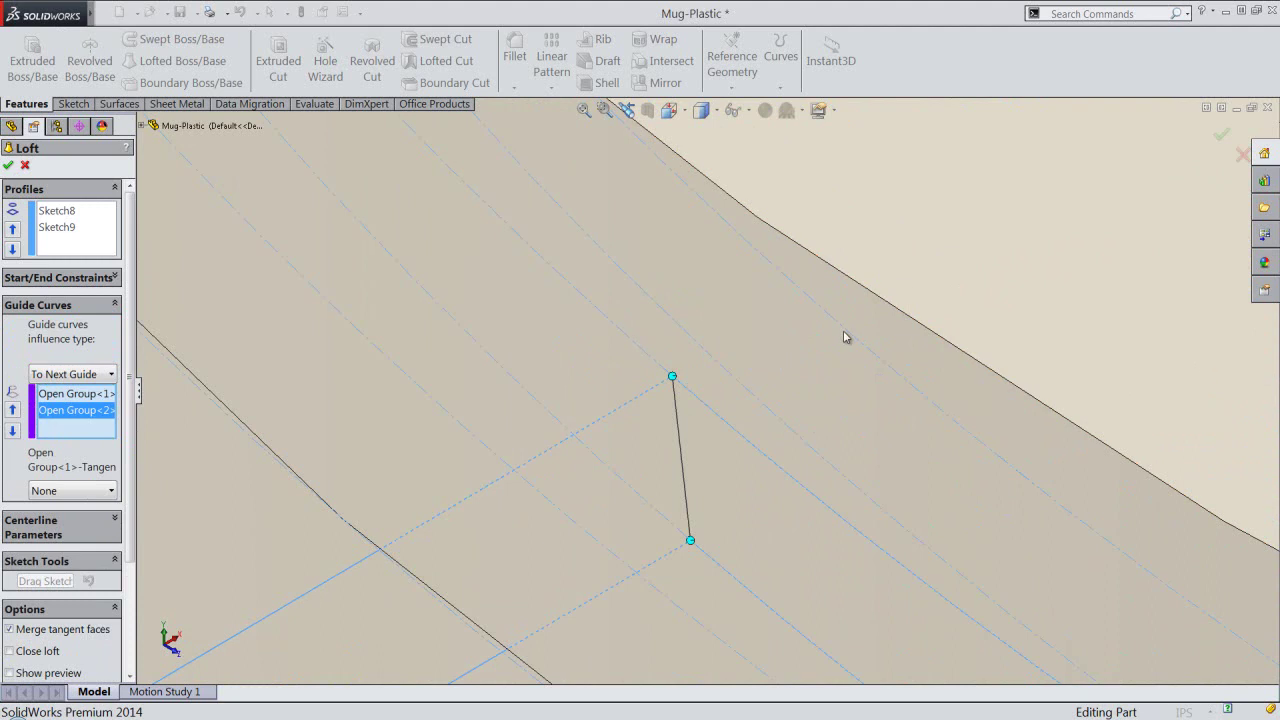
pyautogui.click(680, 450)
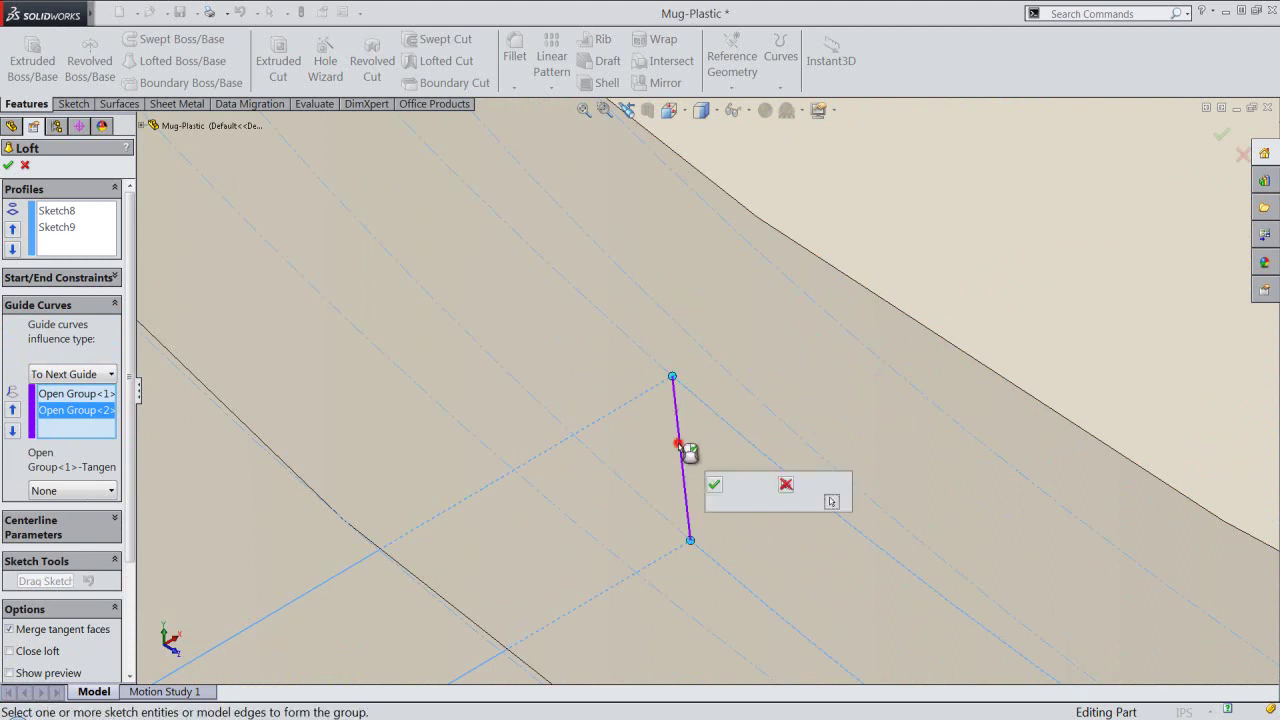
pyautogui.click(716, 487)
pyautogui.scroll(2, 771, 314)
pyautogui.scroll(2, 800, 360)
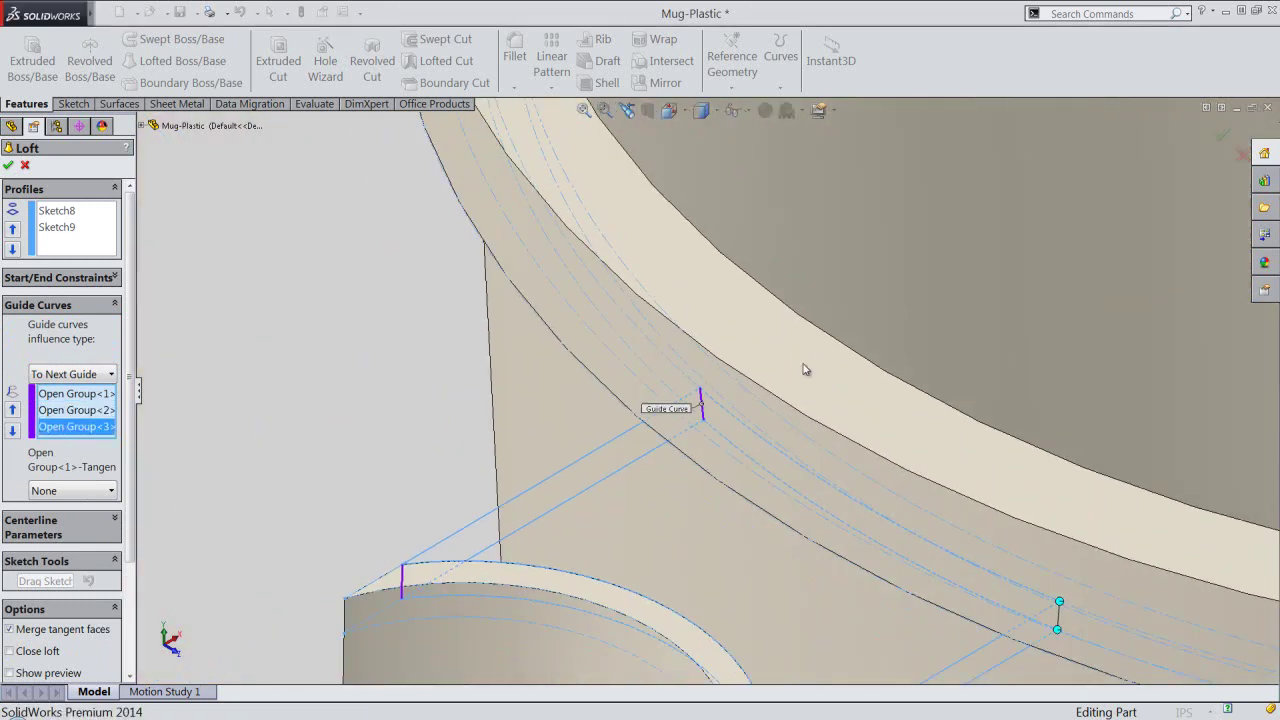
pyautogui.scroll(-2, 1057, 610)
pyautogui.scroll(-1, 987, 580)
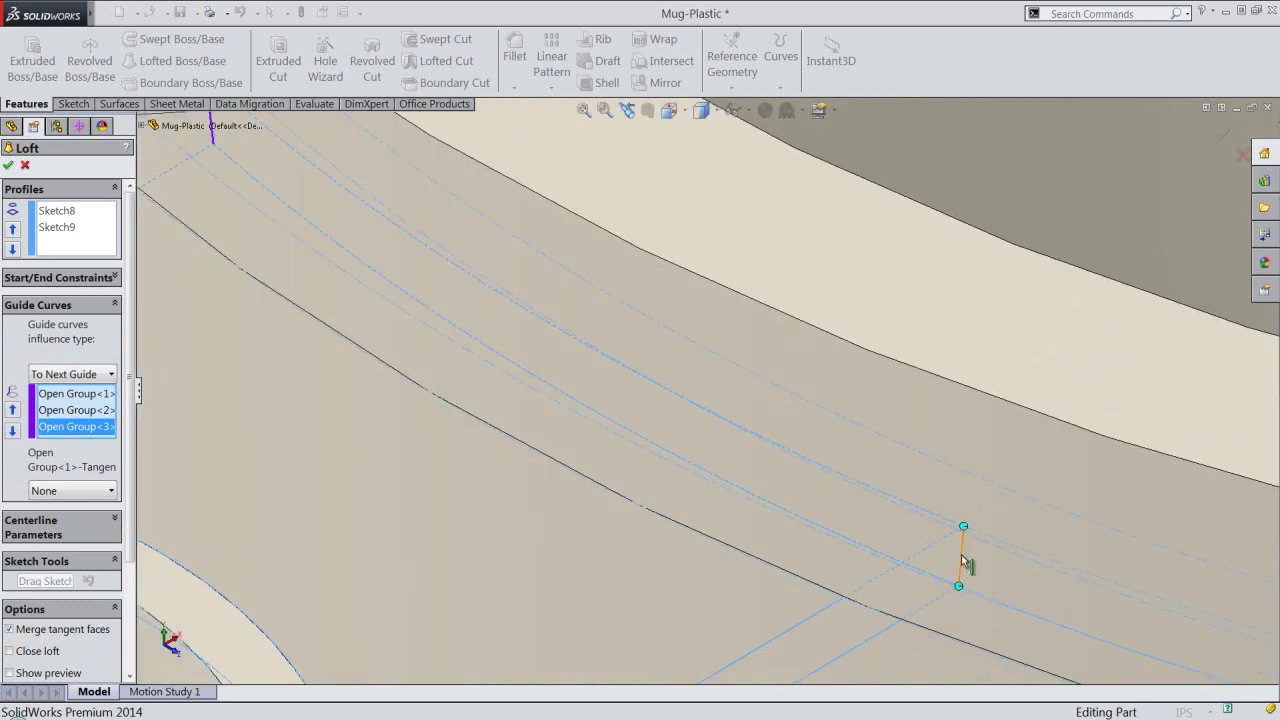
pyautogui.click(962, 562)
pyautogui.click(997, 597)
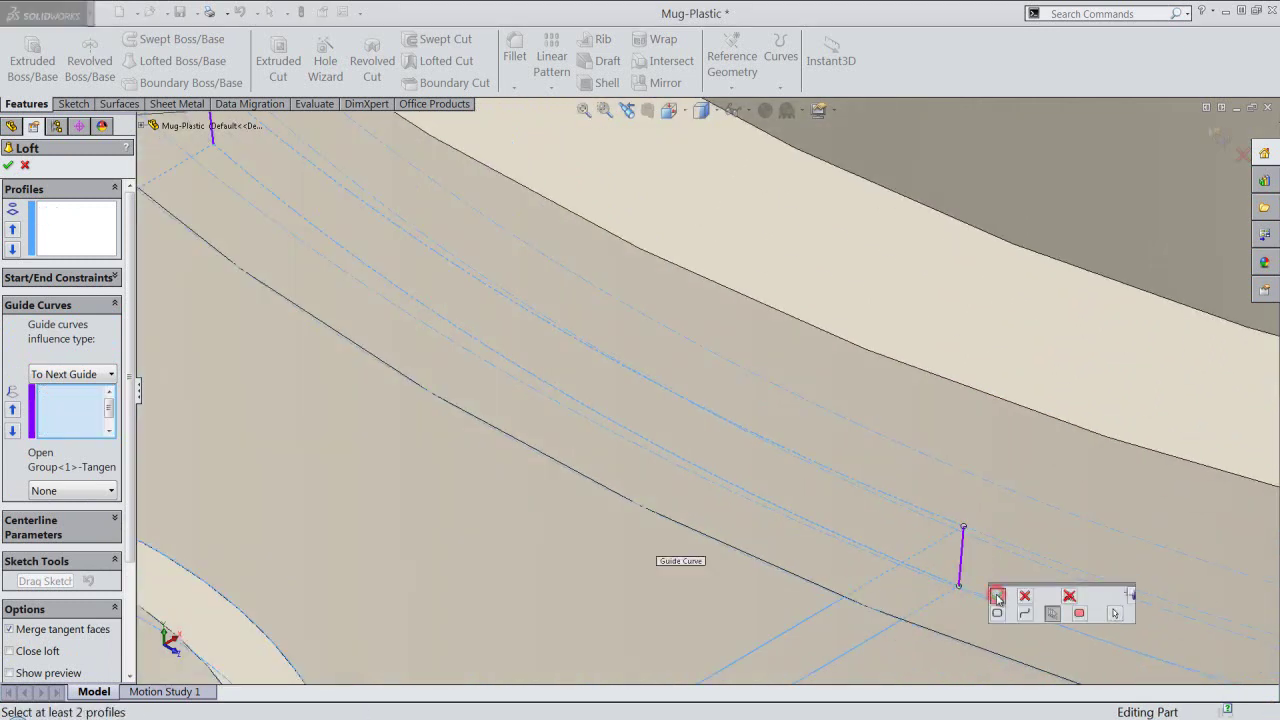
# Turn the loft preview back on and confirm to create Loft3.
pyautogui.click(584, 110)
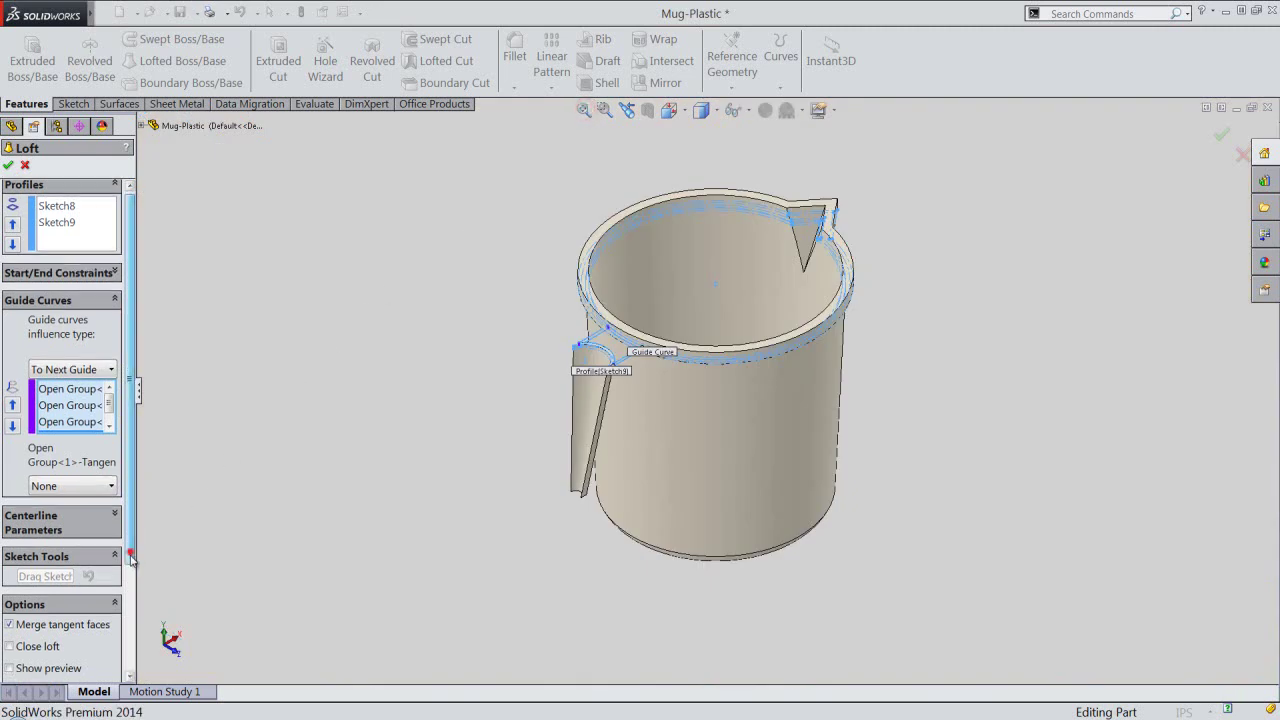
pyautogui.scroll(-1, 130, 595)
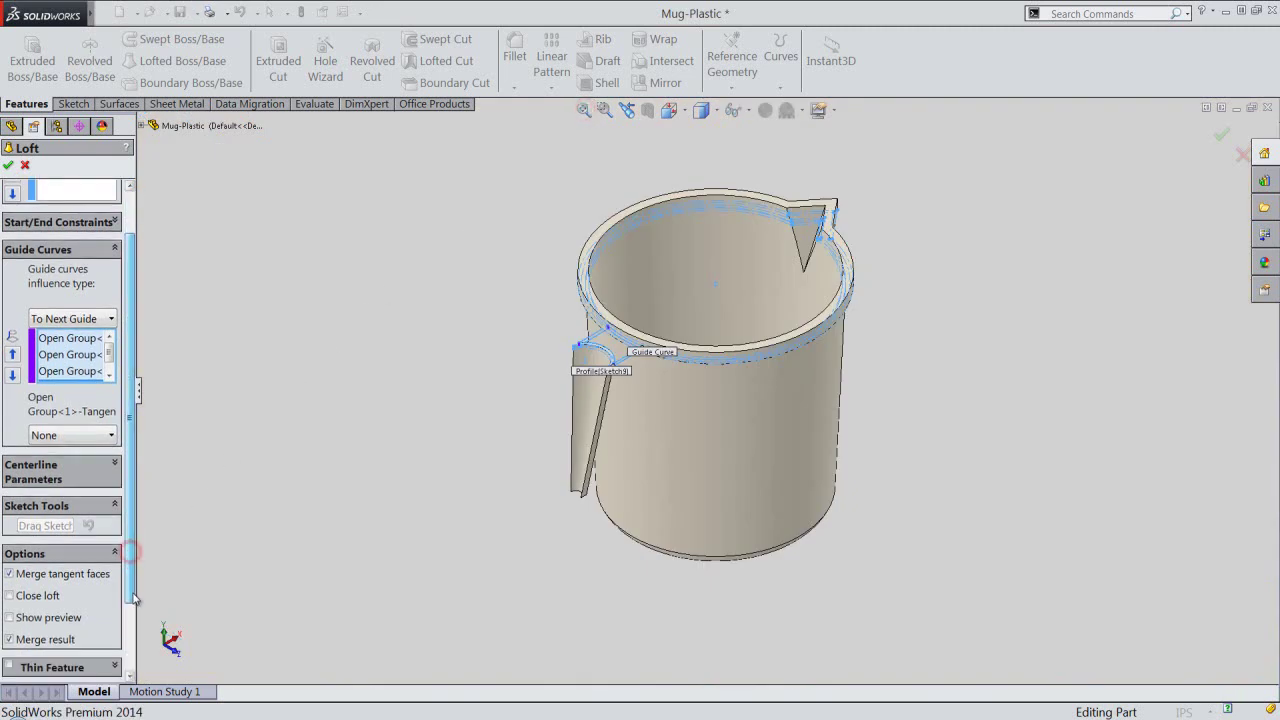
pyautogui.click(10, 618)
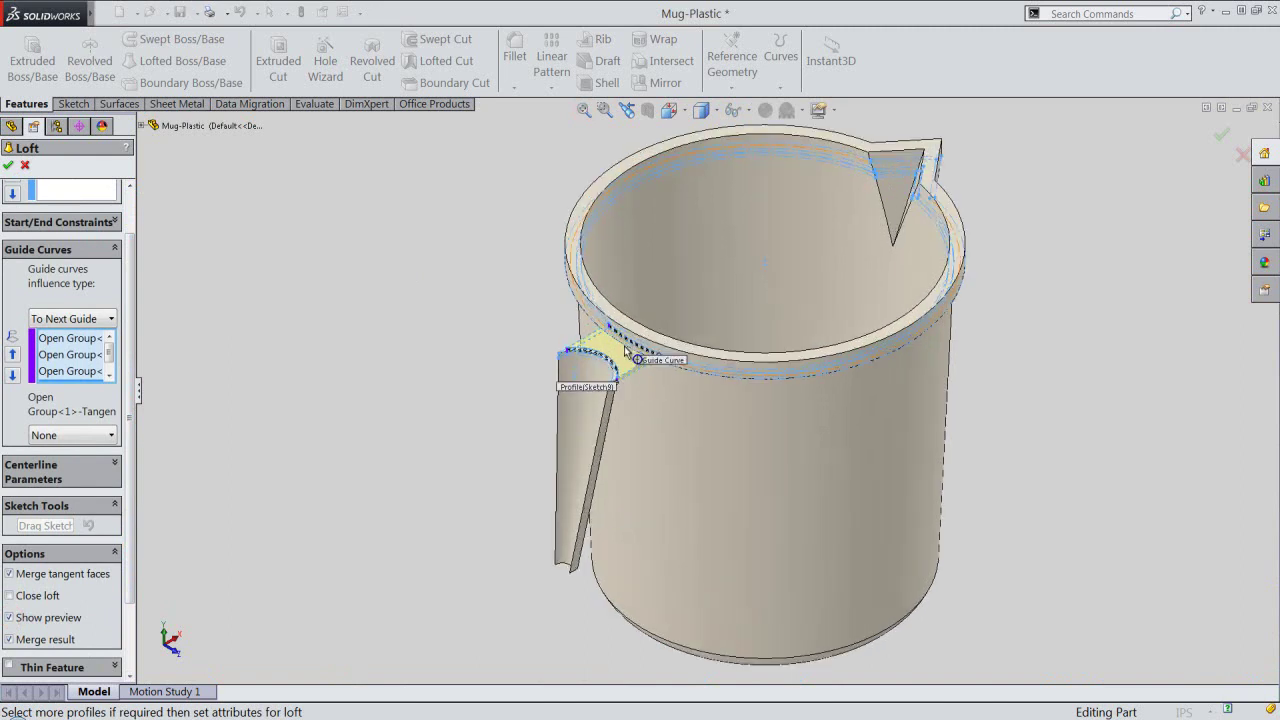
pyautogui.scroll(-5, 622, 346)
pyautogui.rightClick(420, 225)
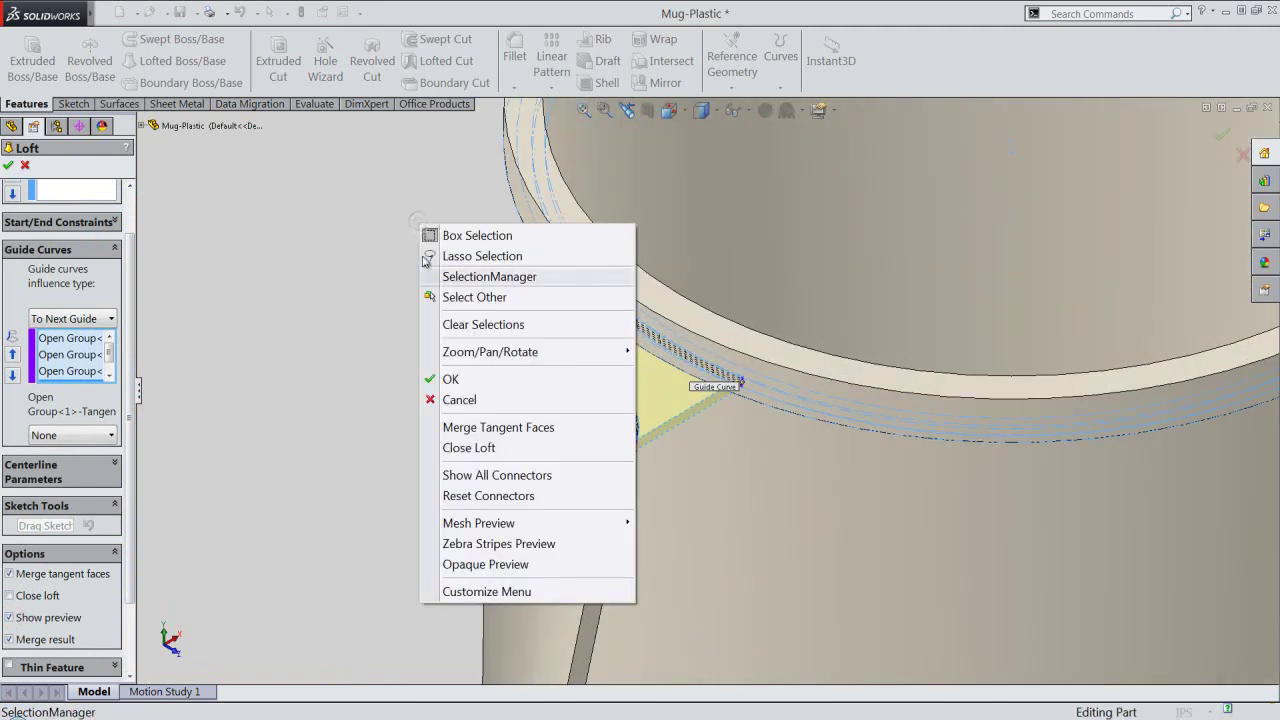
pyautogui.click(455, 379)
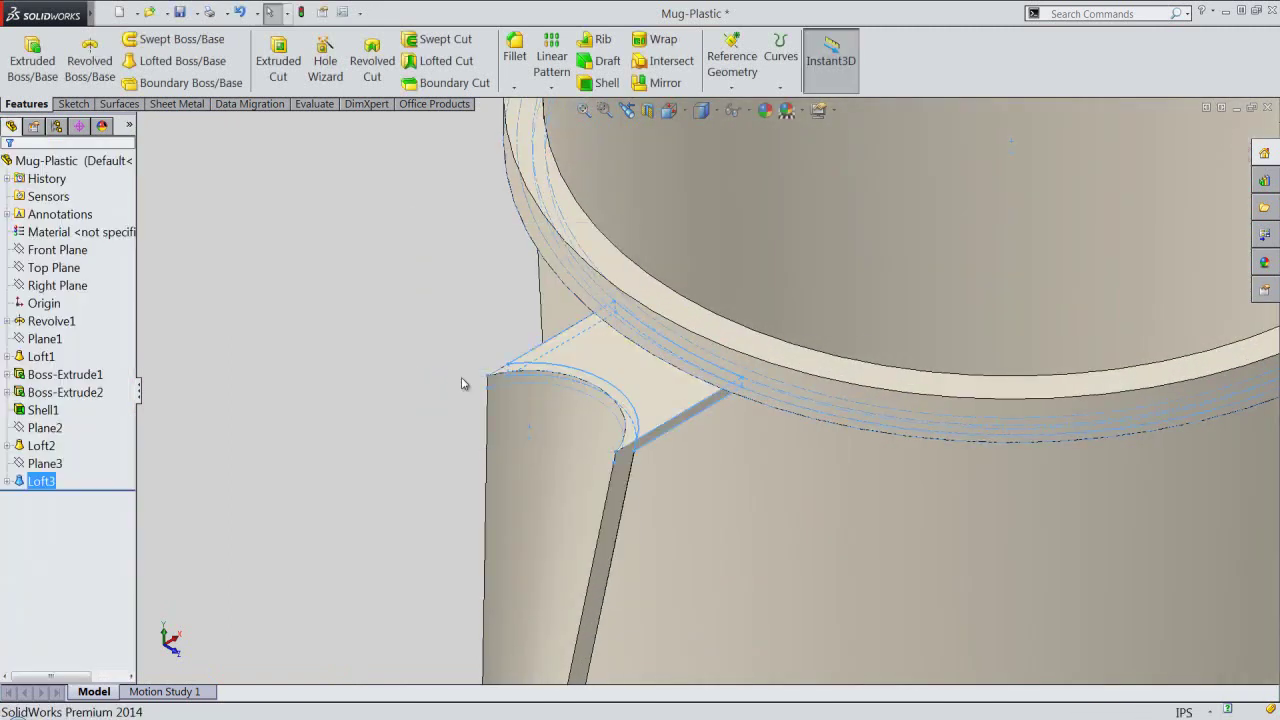
# Hide Sketch8 under Loft3 and collapse the feature tree.
pyautogui.click(9, 482)
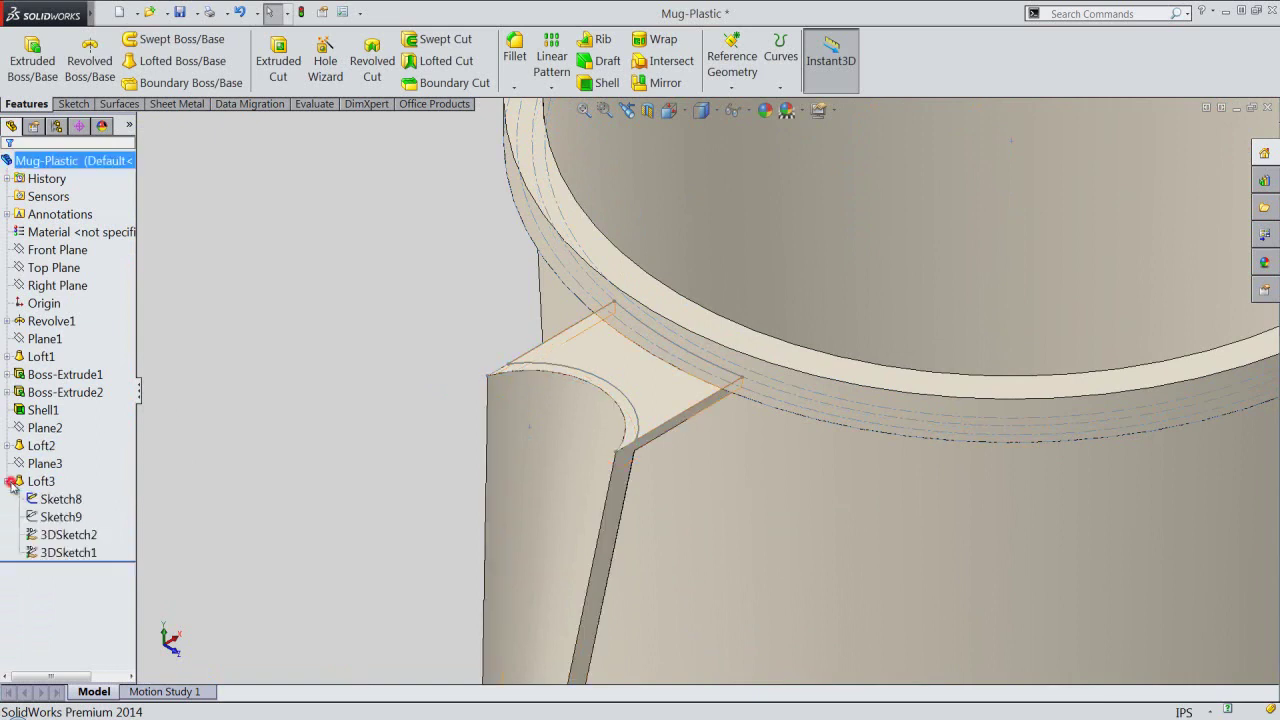
pyautogui.click(54, 472)
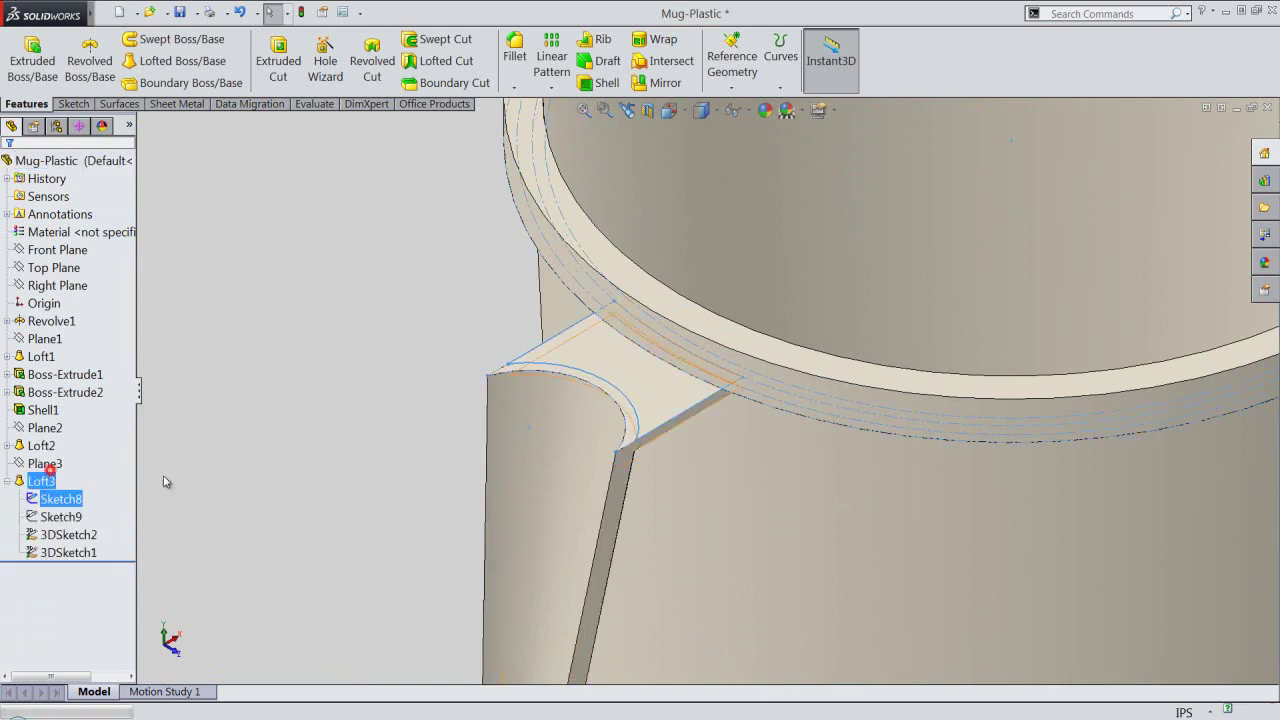
pyautogui.rightClick(99, 334)
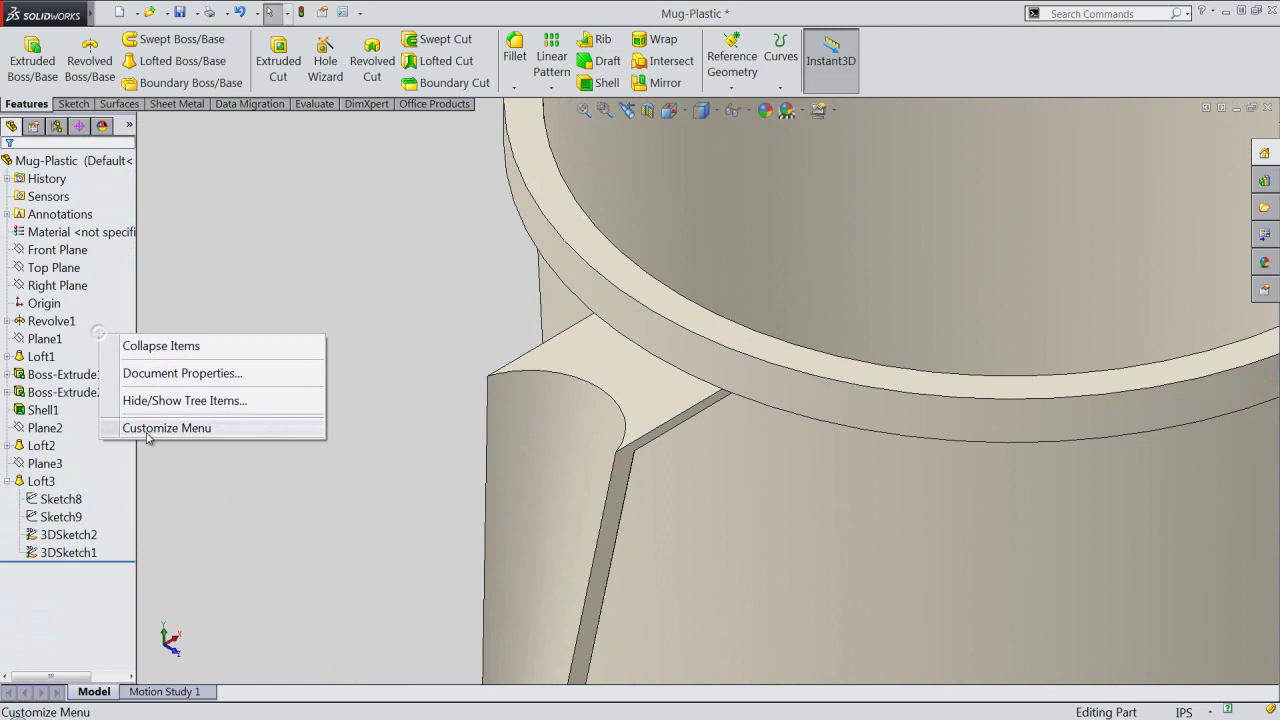
pyautogui.click(172, 347)
# Orbit to check the handle from below, then return to isometric view.
pyautogui.moveTo(640, 390)
pyautogui.mouseDown(button='middle')
pyautogui.moveTo(646, 417)
pyautogui.moveTo(560, 274)
pyautogui.moveTo(486, 389)
pyautogui.mouseUp(button='middle')
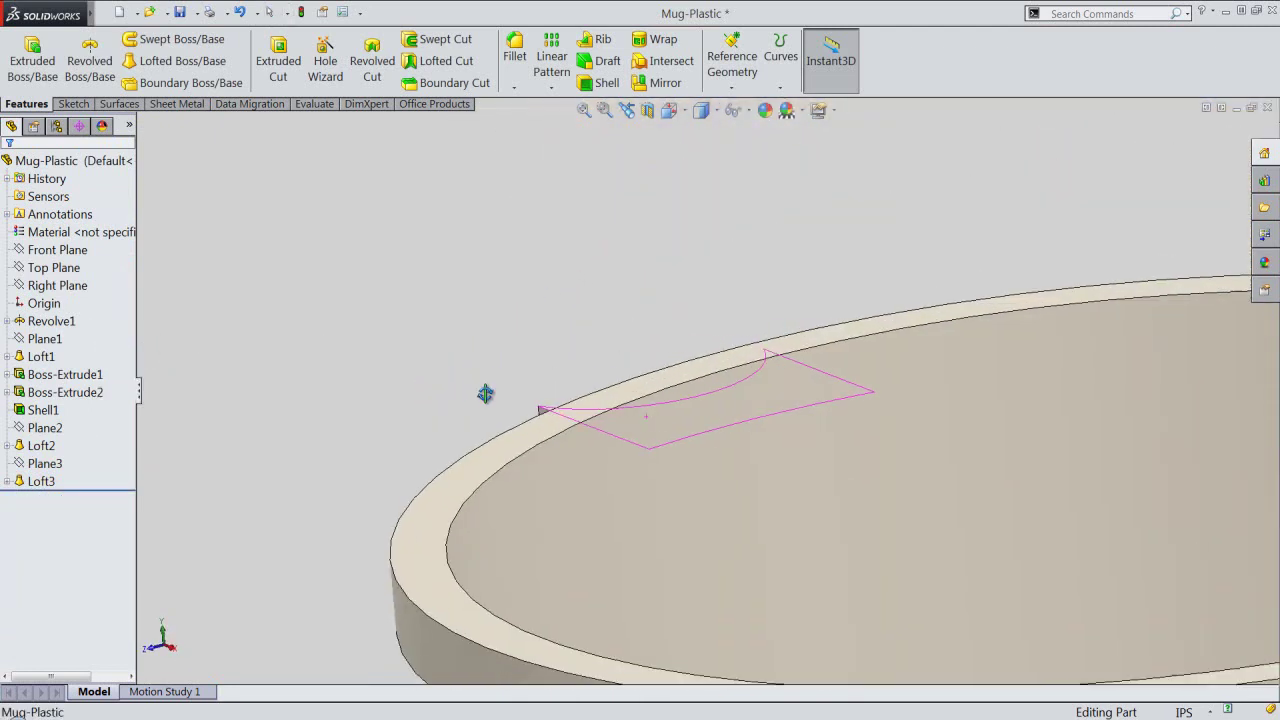
pyautogui.click(669, 110)
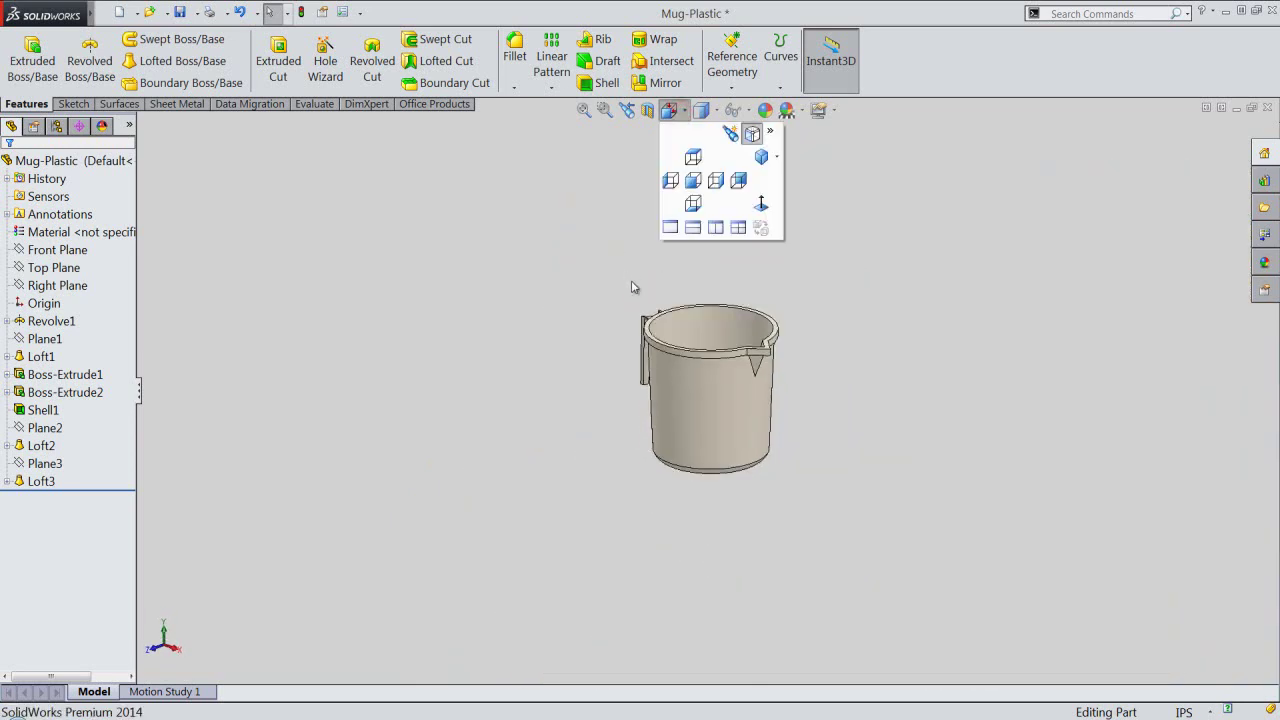
pyautogui.click(590, 307)
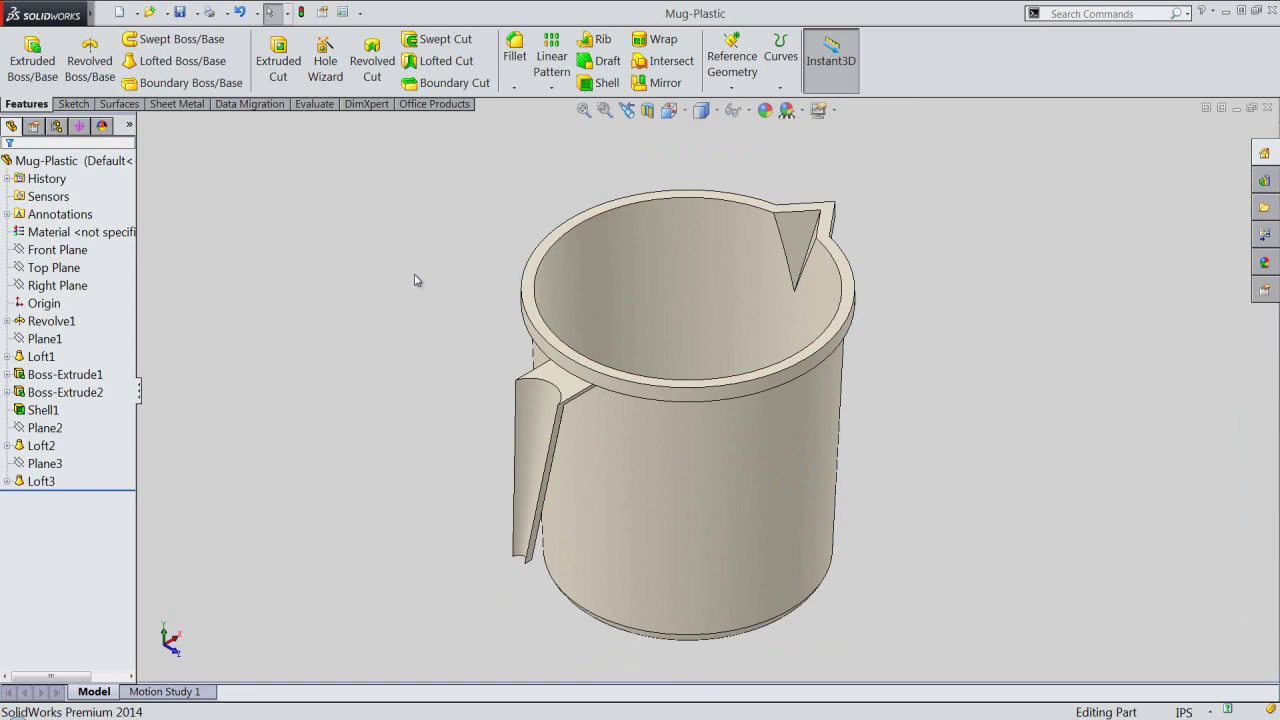
# Start a new reference plane based on the handle loft's top face.
pyautogui.click(726, 90)
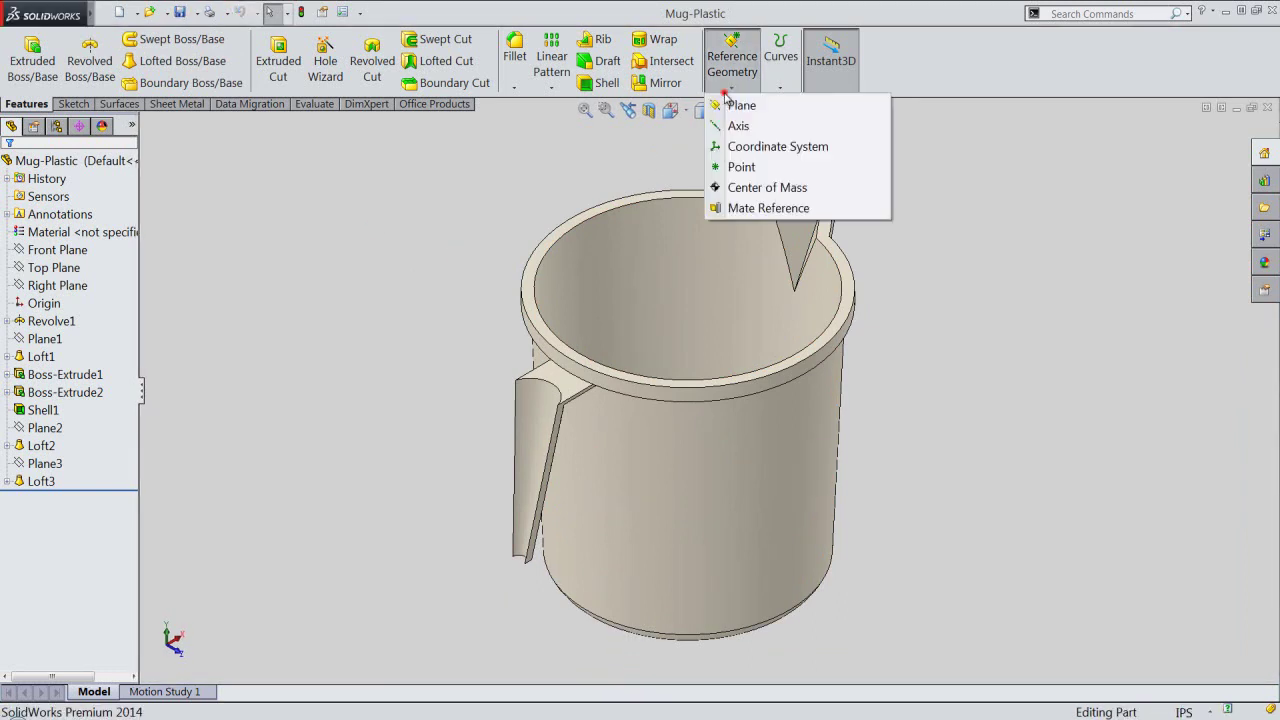
pyautogui.click(736, 105)
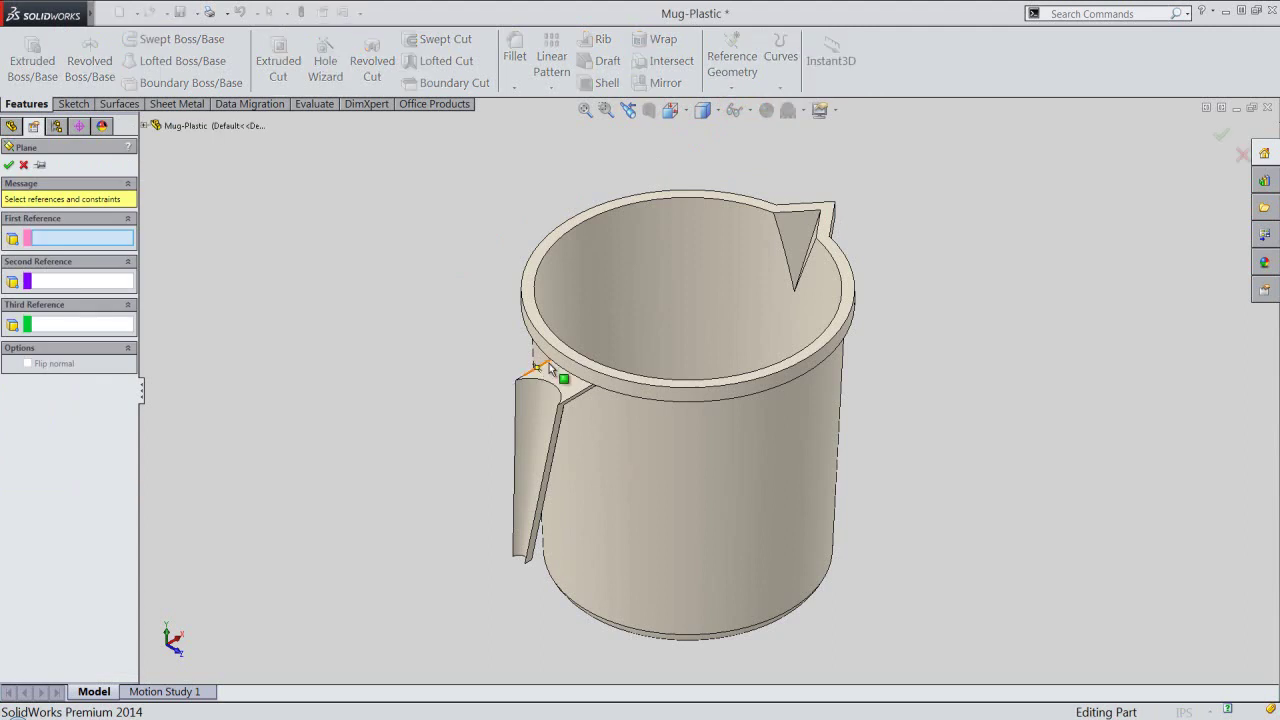
pyautogui.scroll(-3, 549, 363)
pyautogui.click(603, 400)
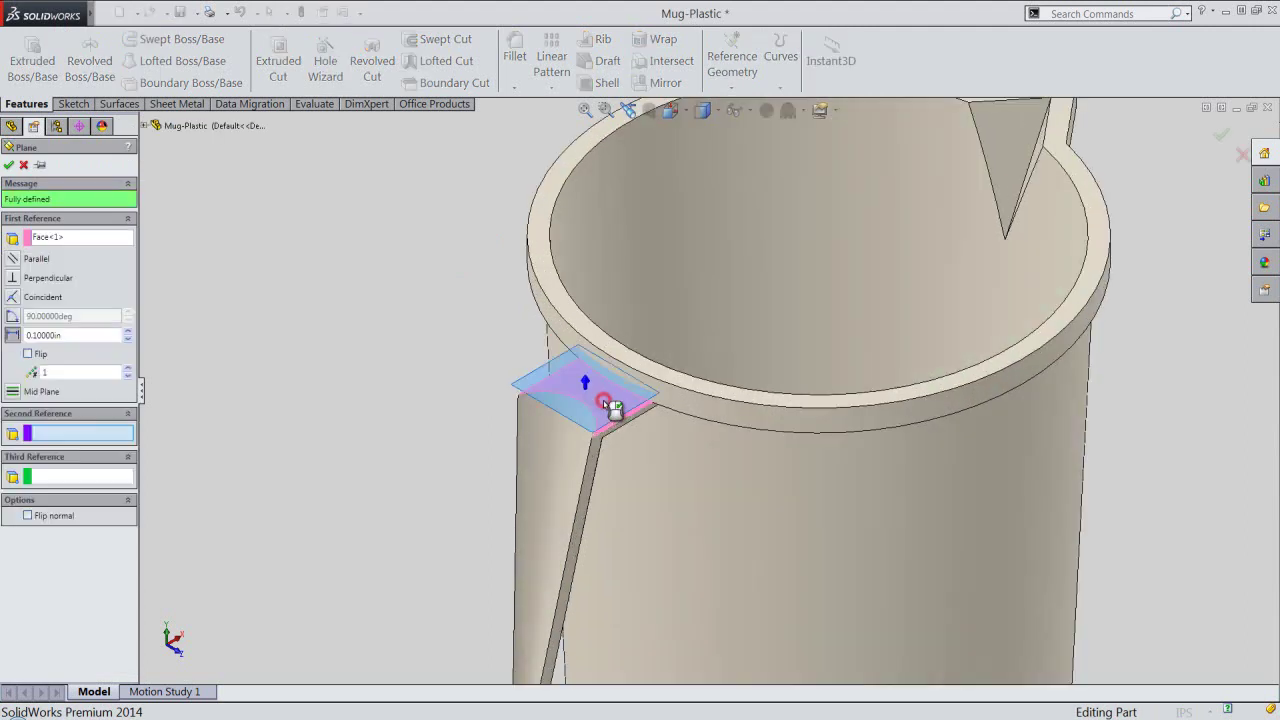
# Offset the plane 0.1875 in below the face, flipped, and confirm it as Plane4.
pyautogui.click(674, 111)
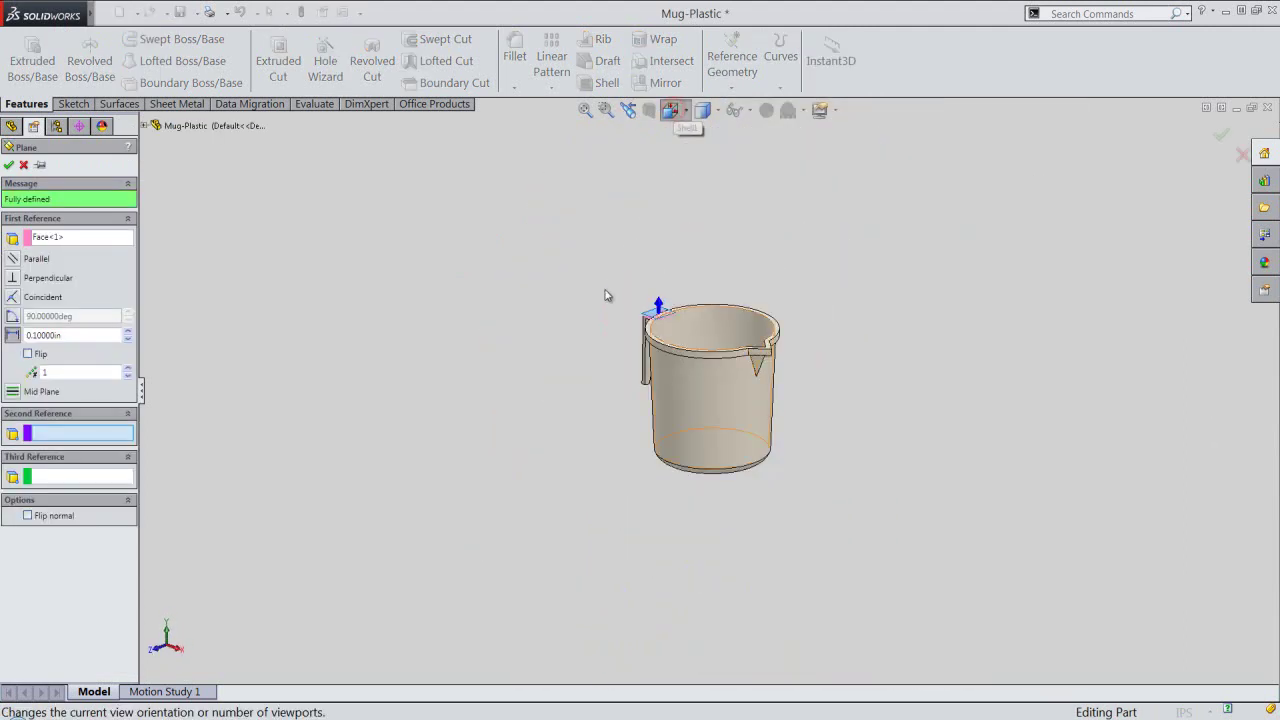
pyautogui.click(615, 390)
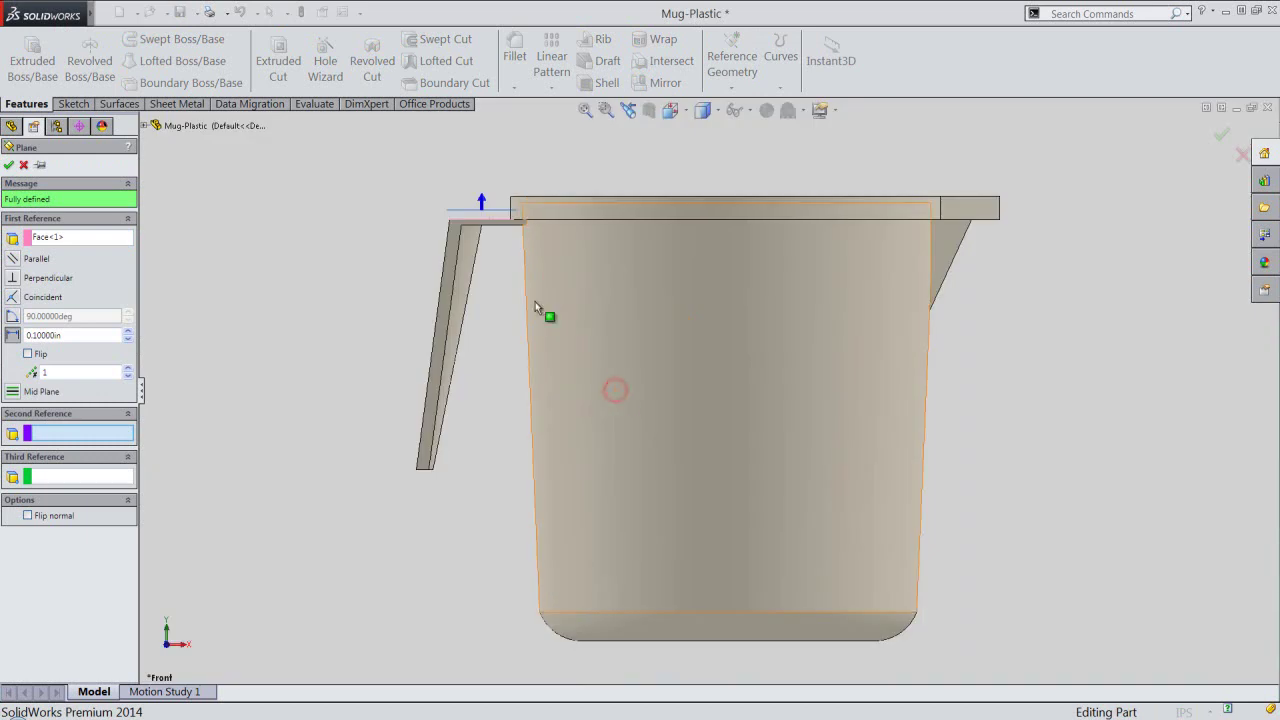
pyautogui.scroll(-3, 457, 223)
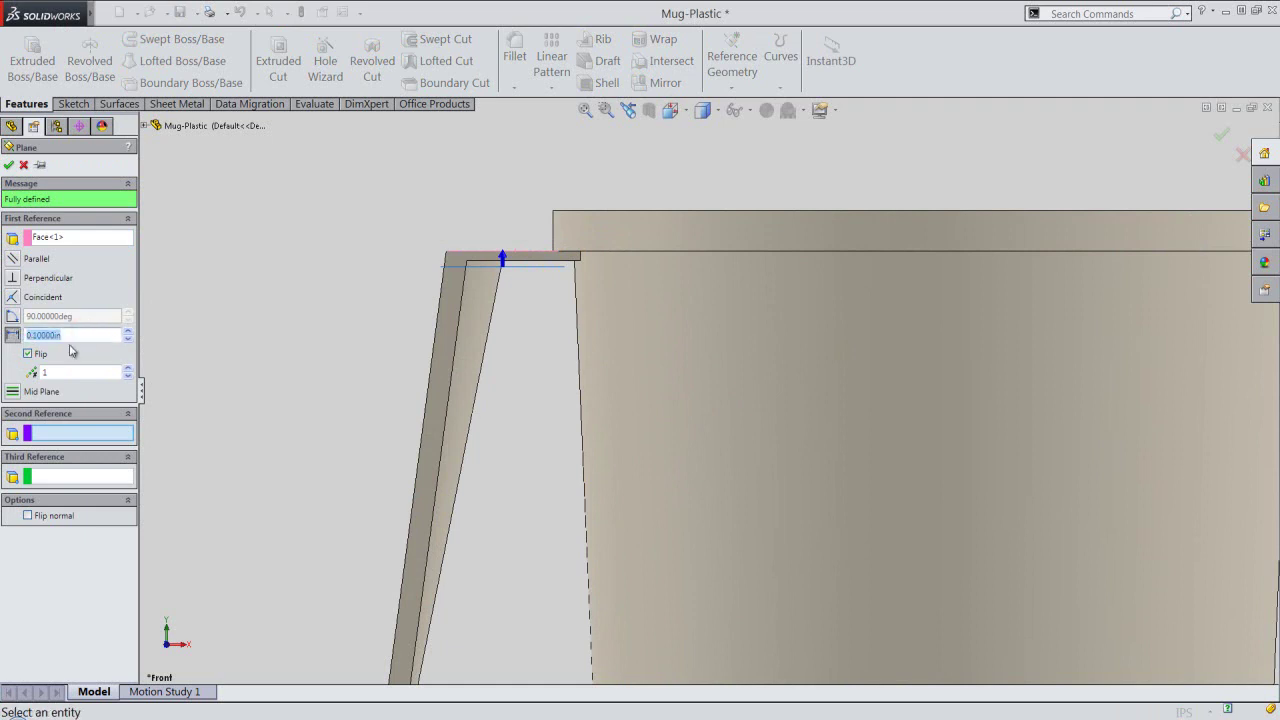
pyautogui.write('.1875')
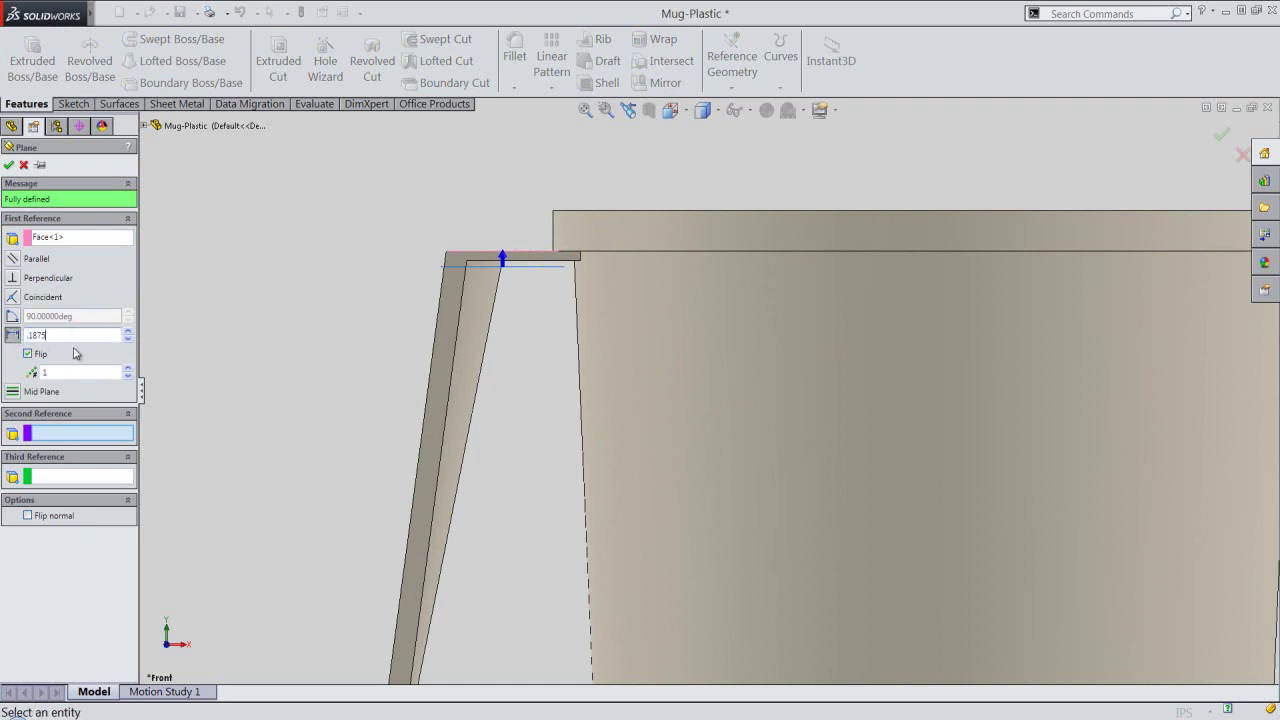
pyautogui.press('Return')
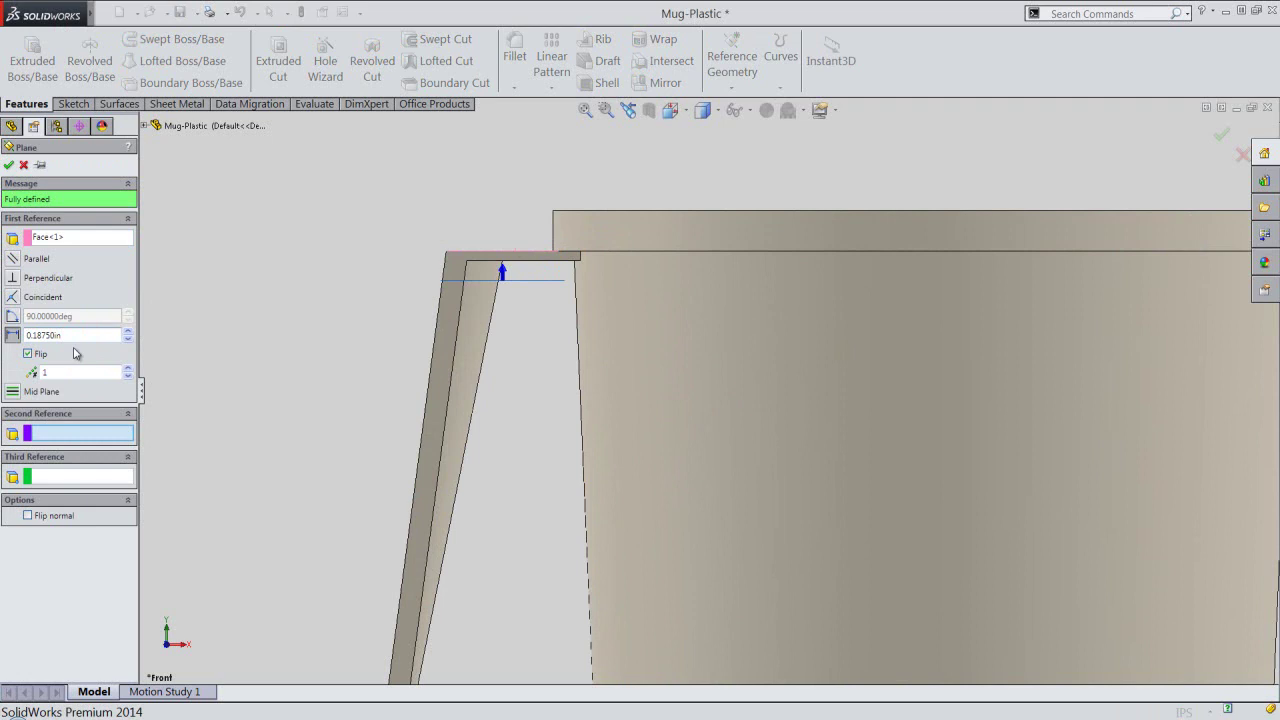
pyautogui.rightClick(285, 297)
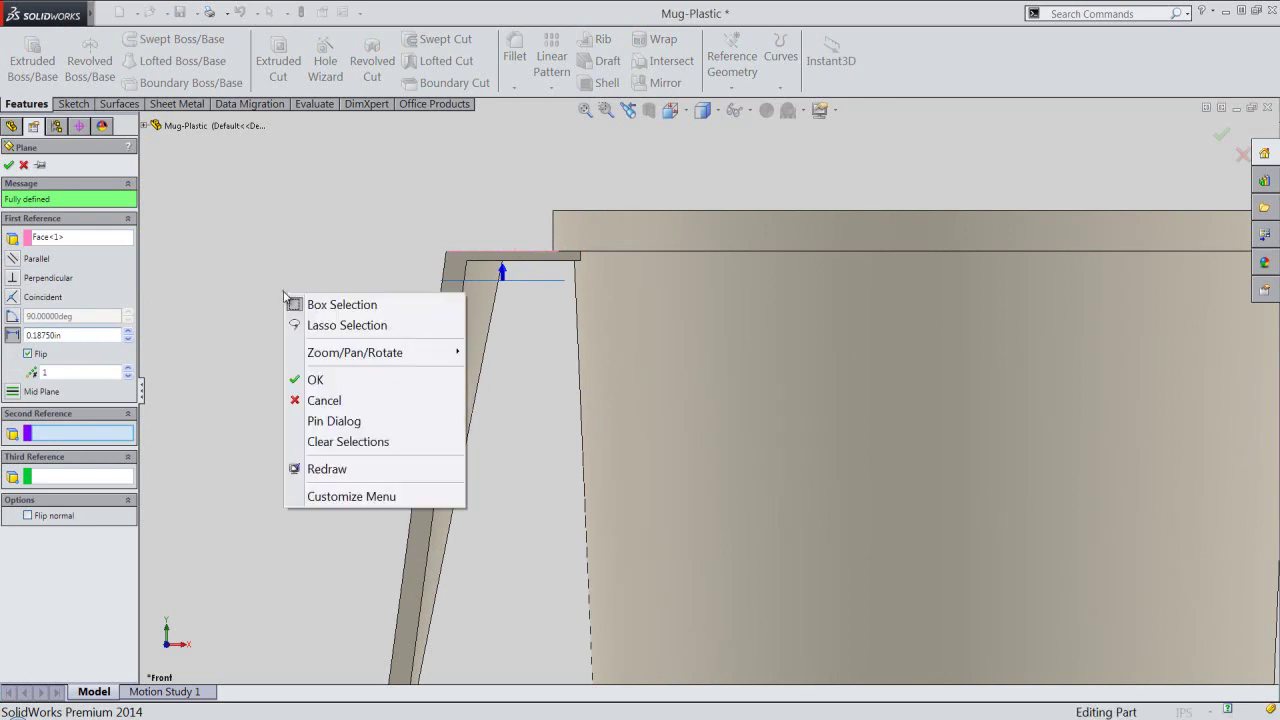
pyautogui.click(315, 380)
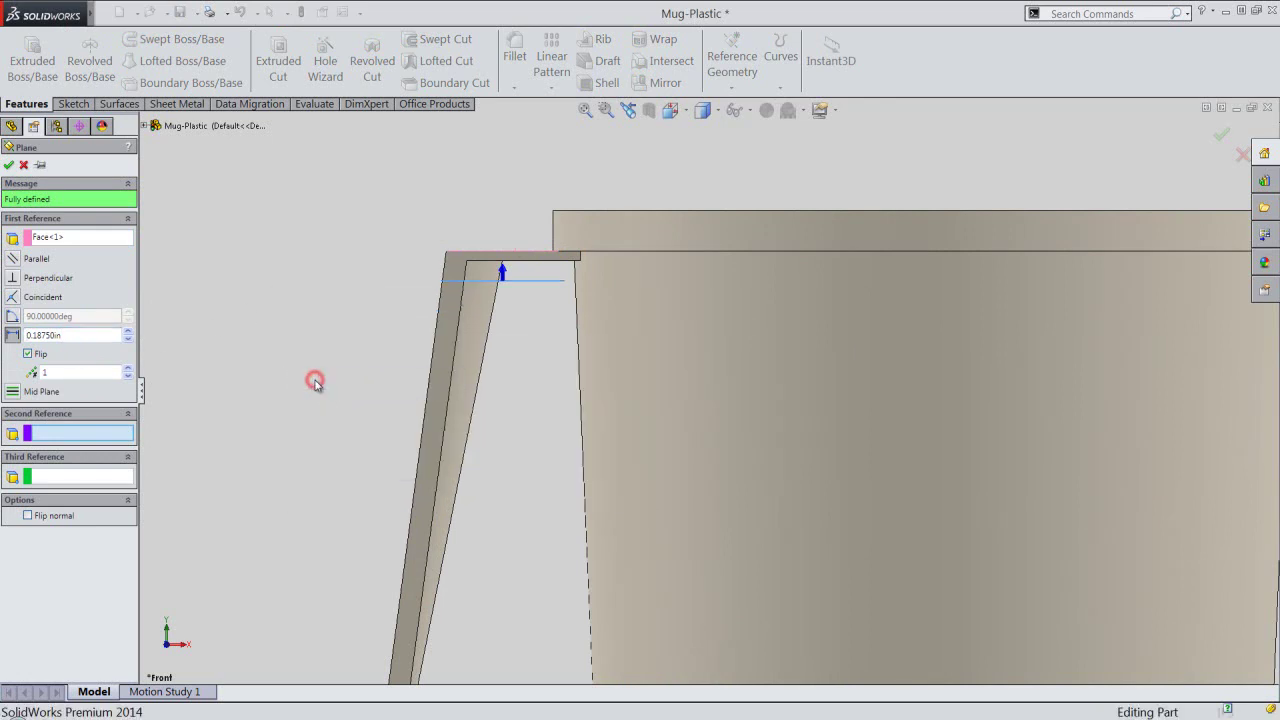
pyautogui.click(315, 380)
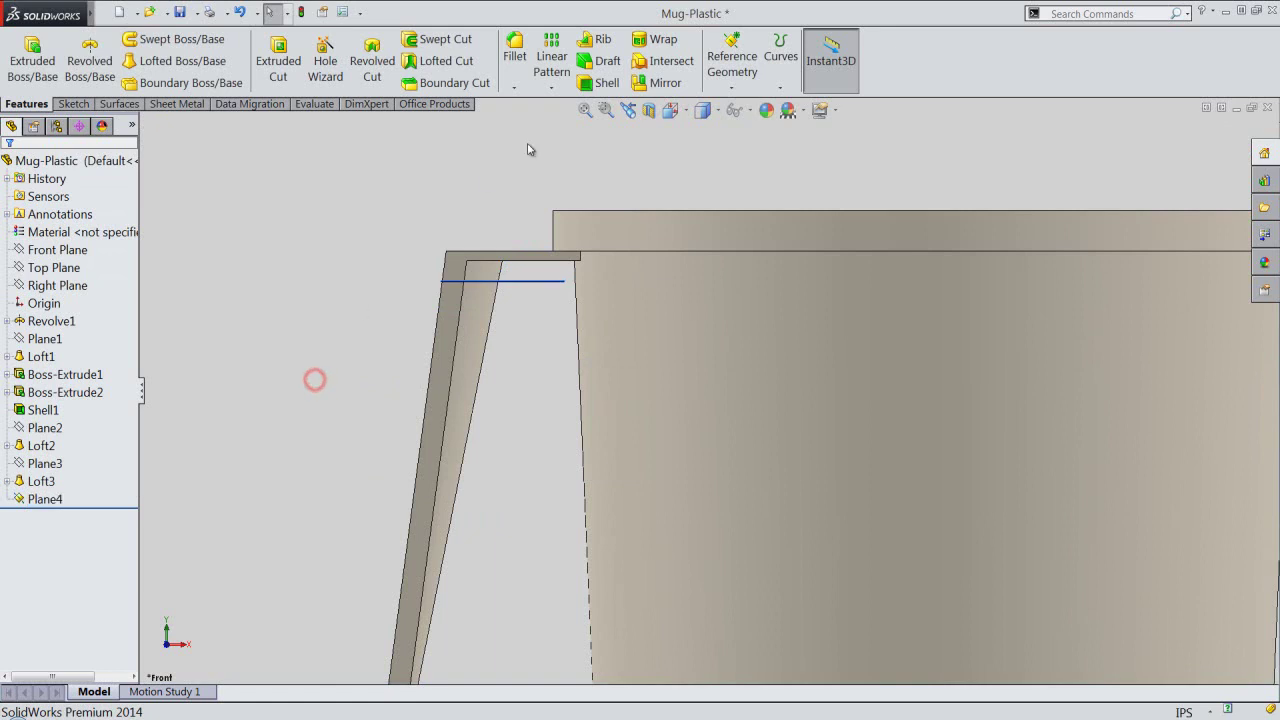
# Redefine the mug's Bottom view as the new Top orientation.
pyautogui.click(671, 111)
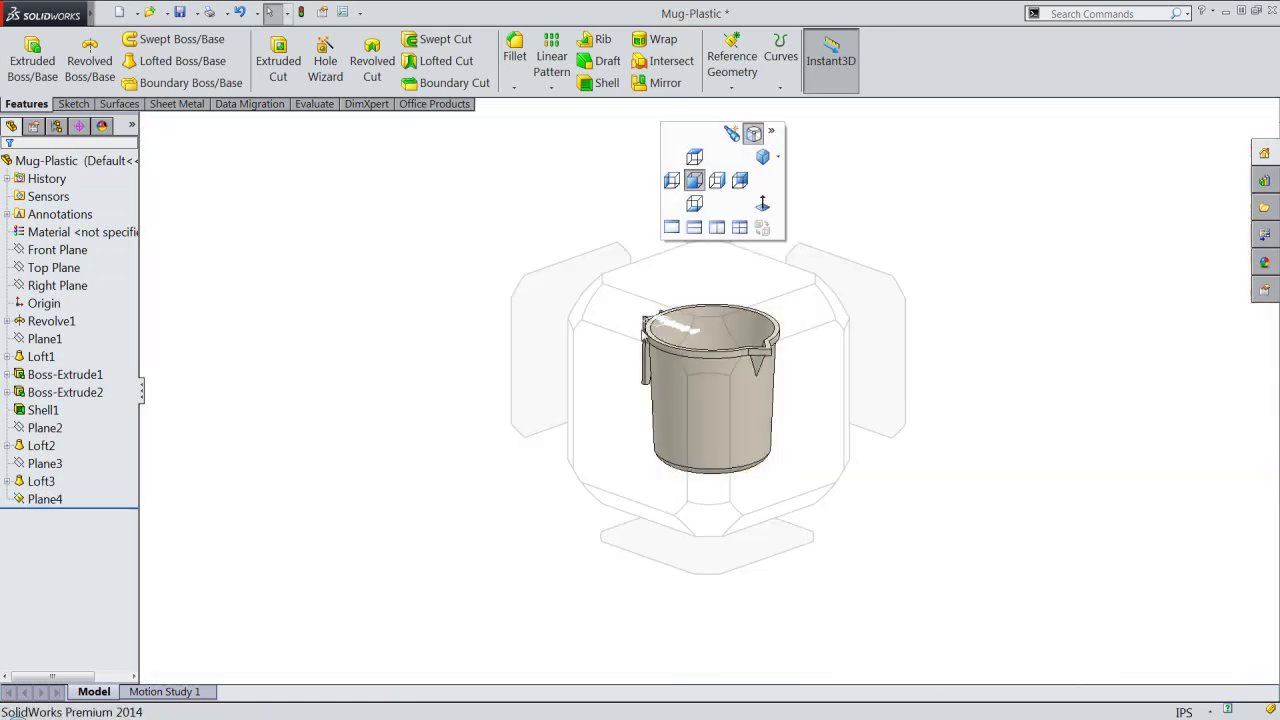
pyautogui.click(665, 552)
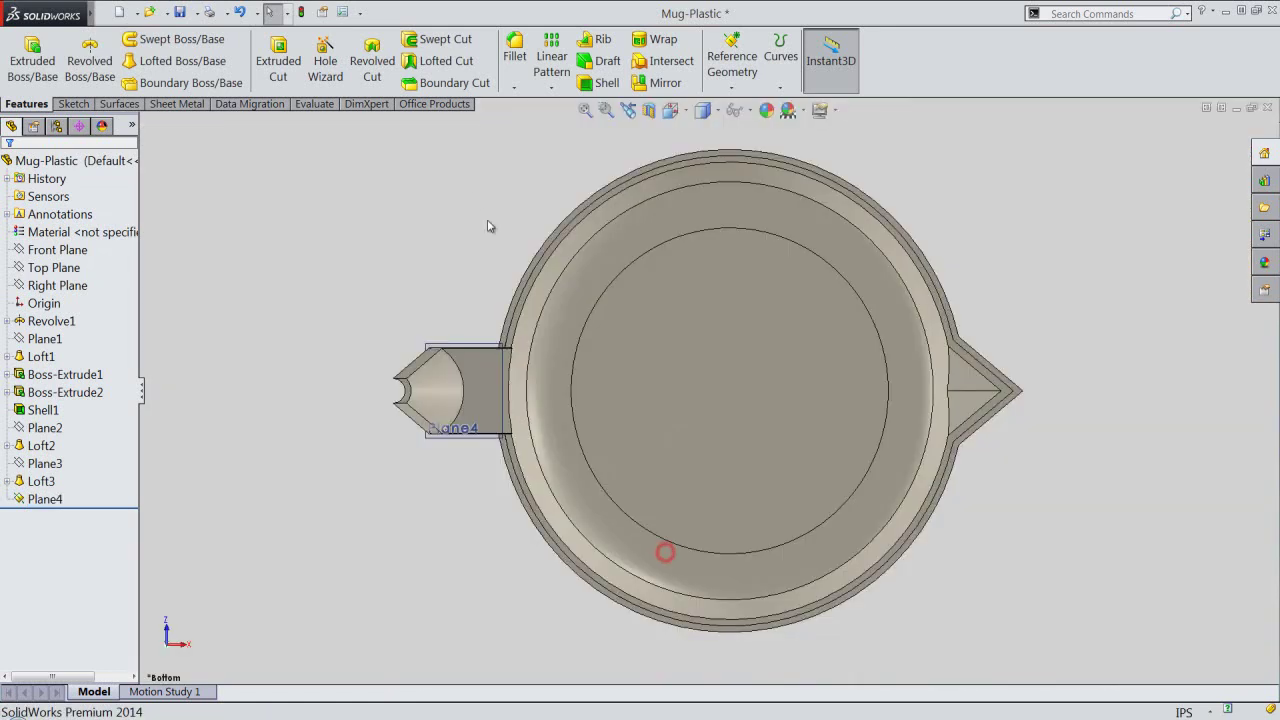
pyautogui.rightClick(469, 196)
pyautogui.moveTo(547, 418)
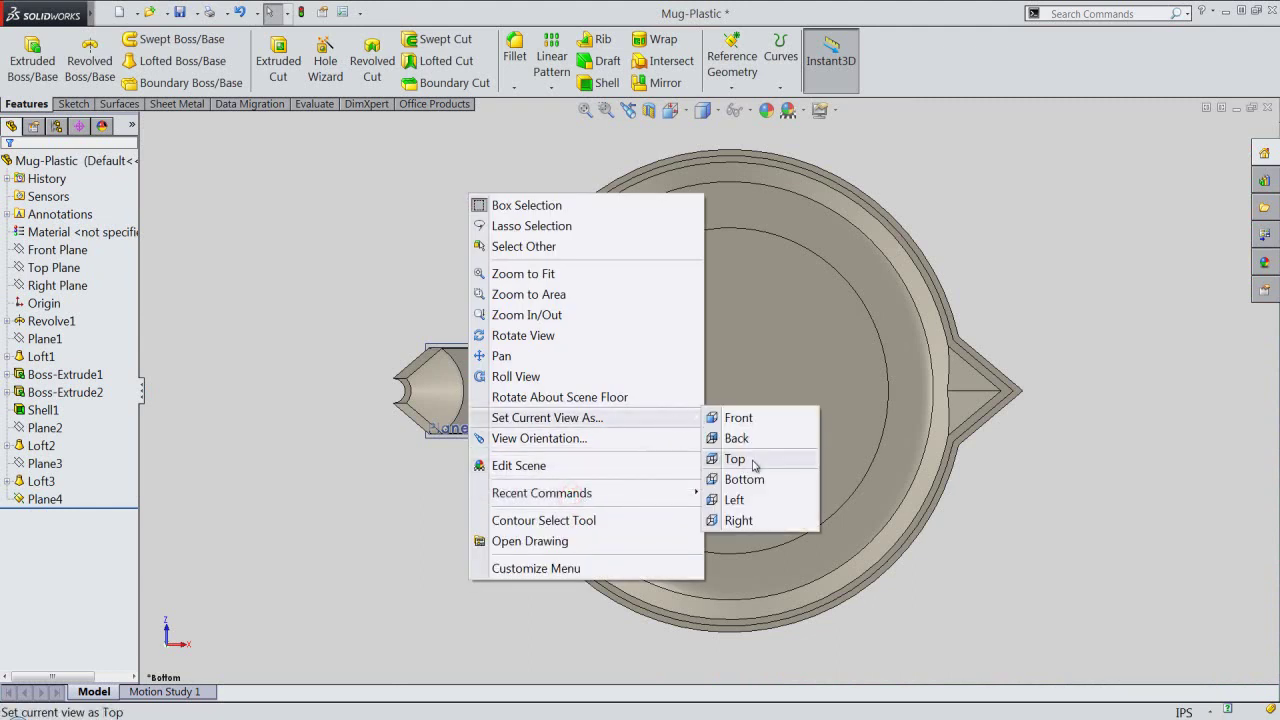
pyautogui.click(735, 459)
pyautogui.click(680, 388)
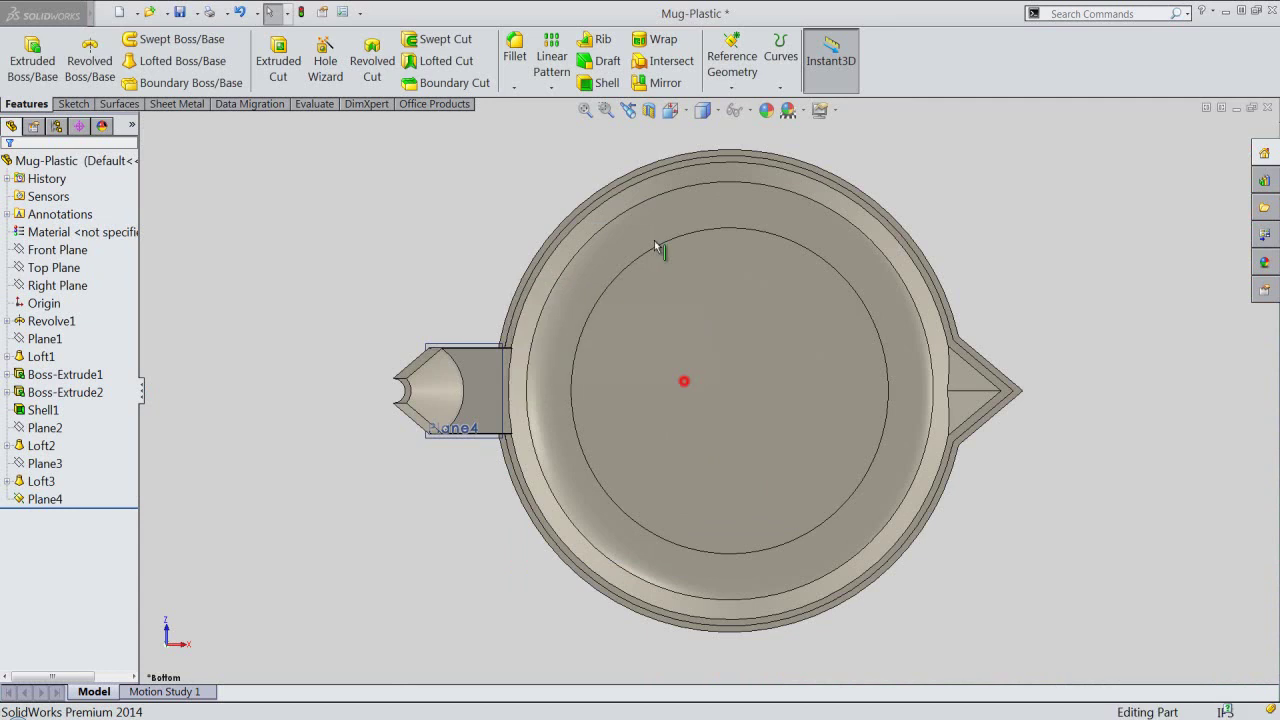
# Tilt the mug to an isometric view and show the DisplayManager scene, lights and cameras list.
pyautogui.click(680, 117)
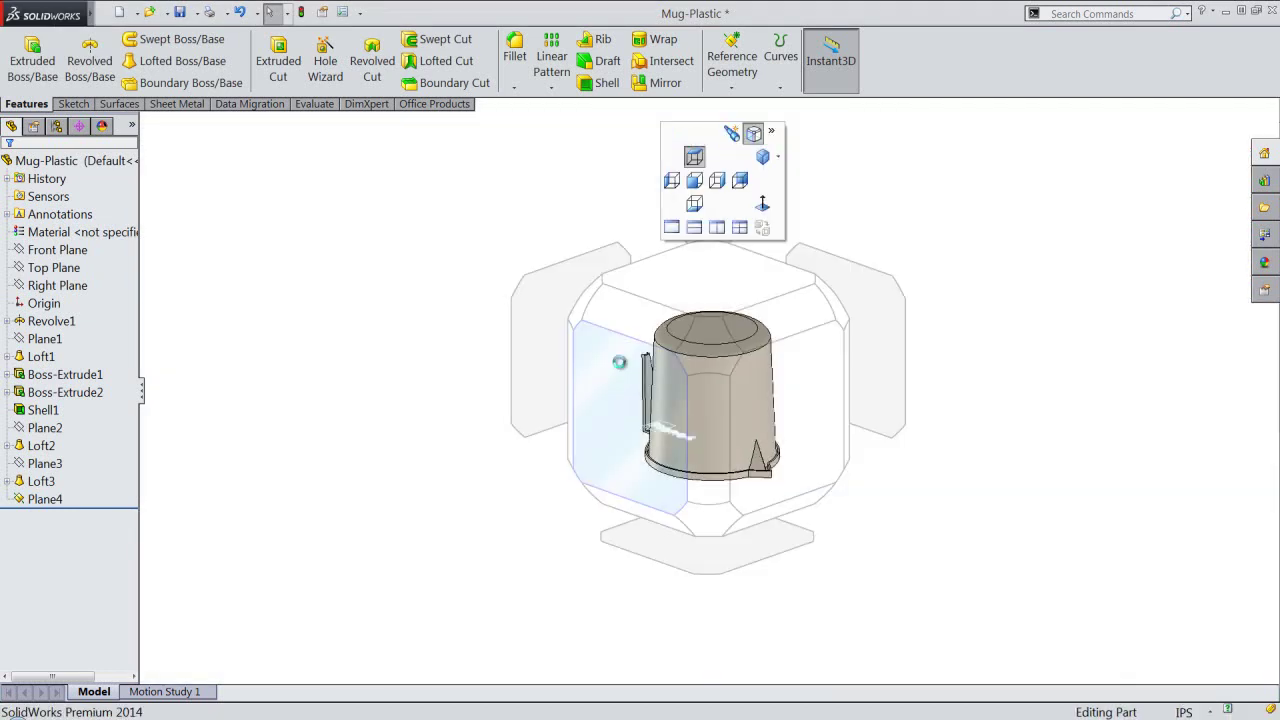
pyautogui.click(576, 318)
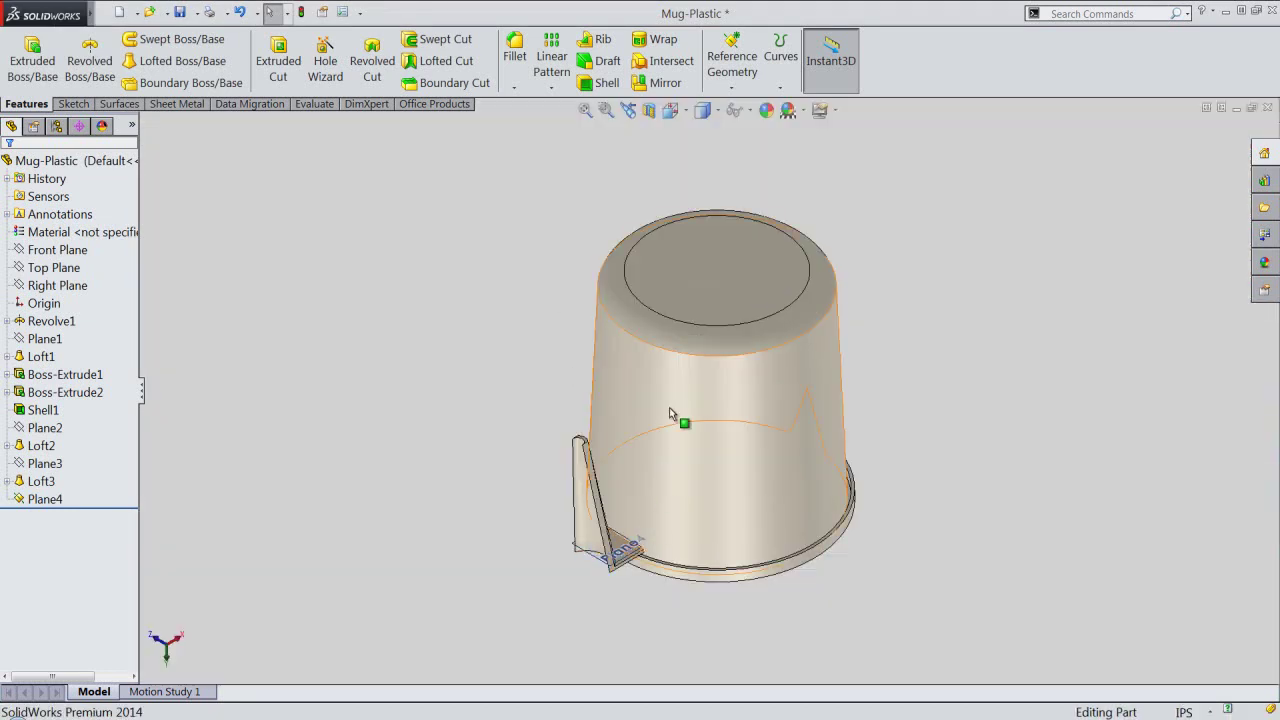
pyautogui.click(103, 126)
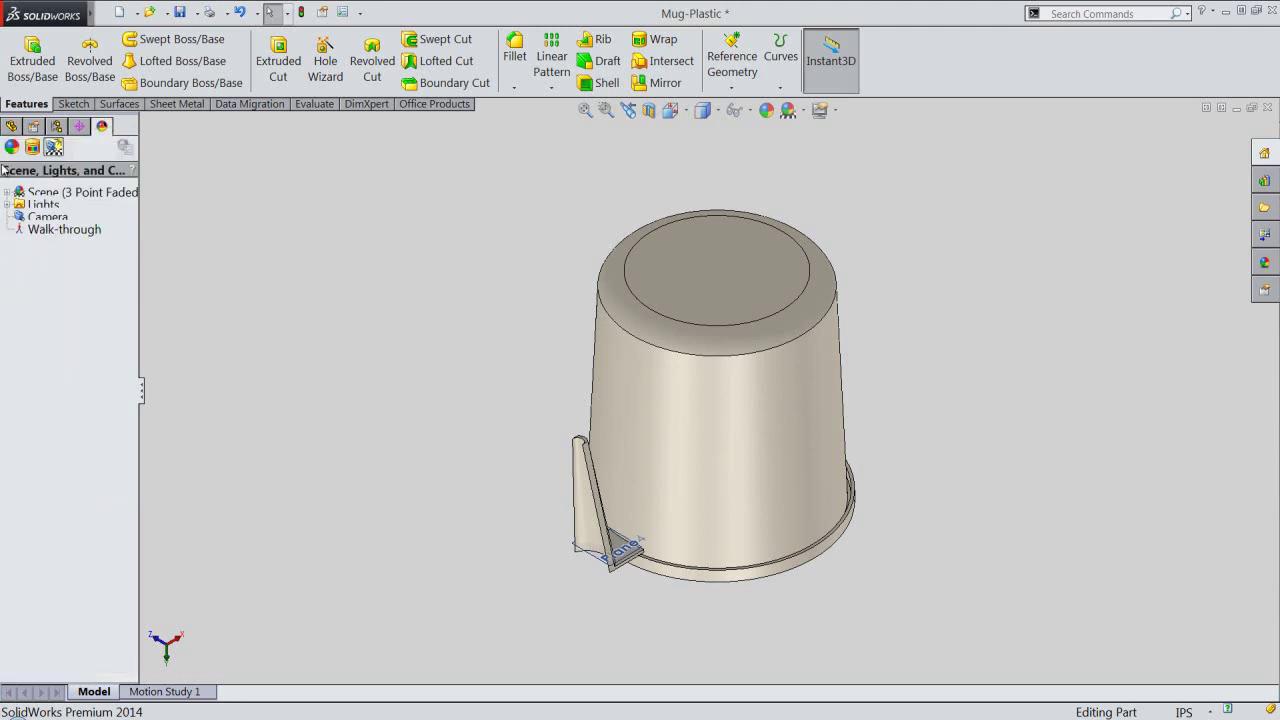
# Add a Directional4 light under Lights, with brightness 1 and longitude 135deg.
pyautogui.click(9, 213)
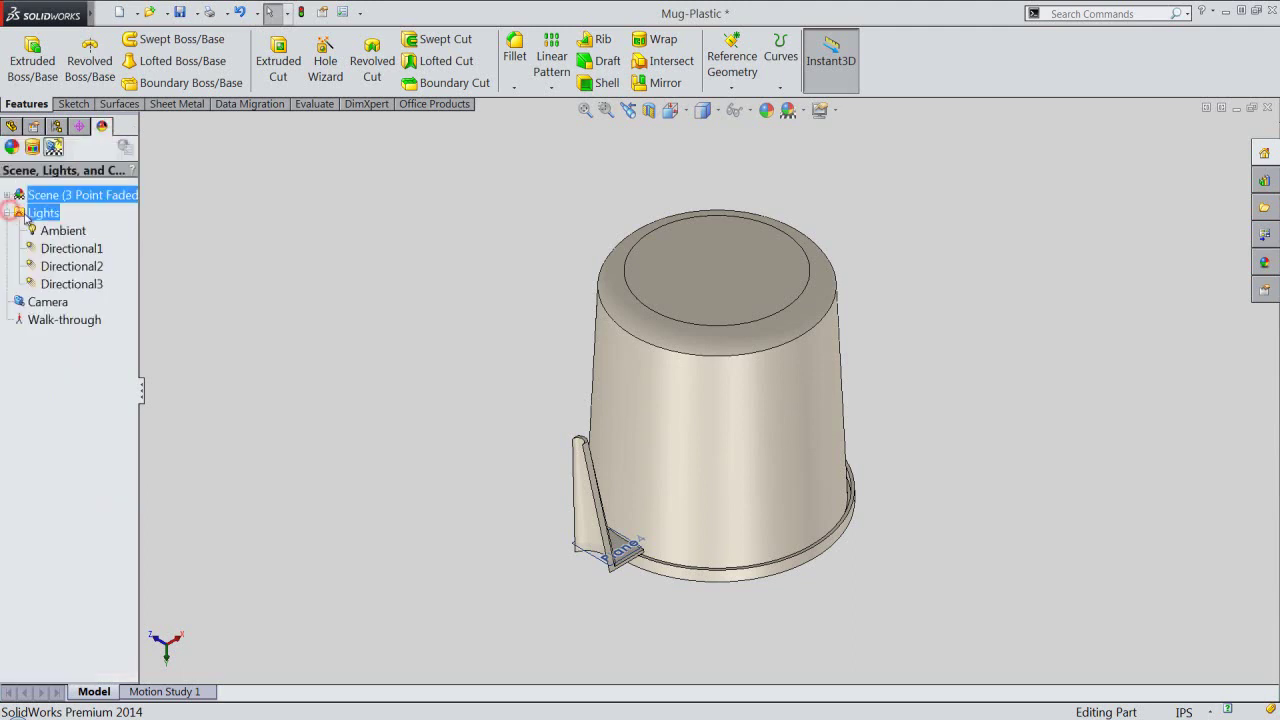
pyautogui.rightClick(25, 217)
pyautogui.click(80, 275)
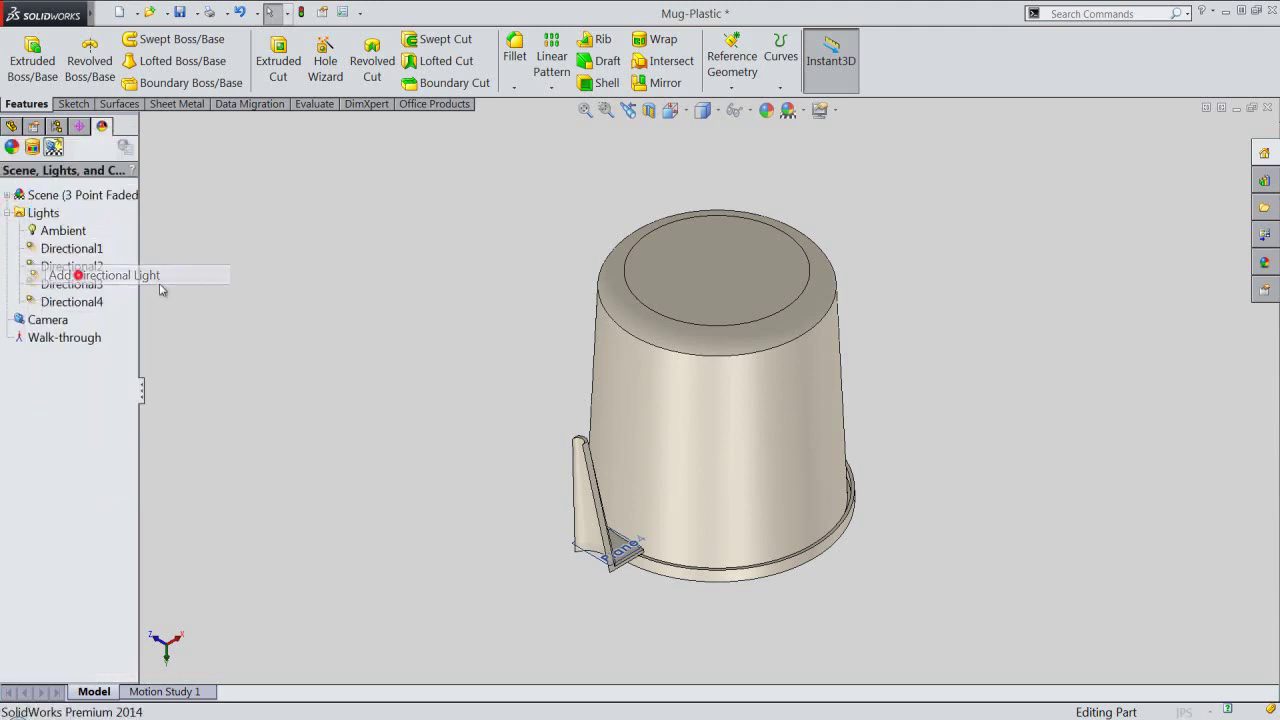
pyautogui.click(505, 295)
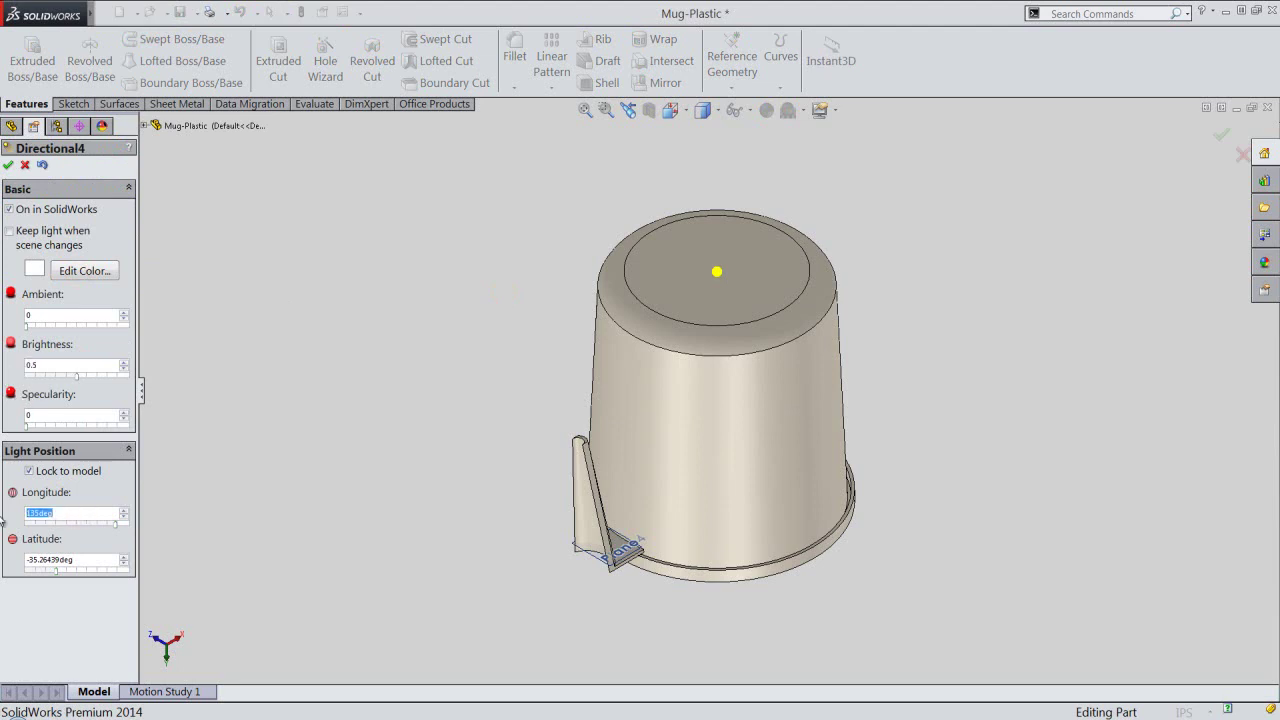
# Position the Directional4 light at -168° longitude and 58° latitude.
pyautogui.press('Return')
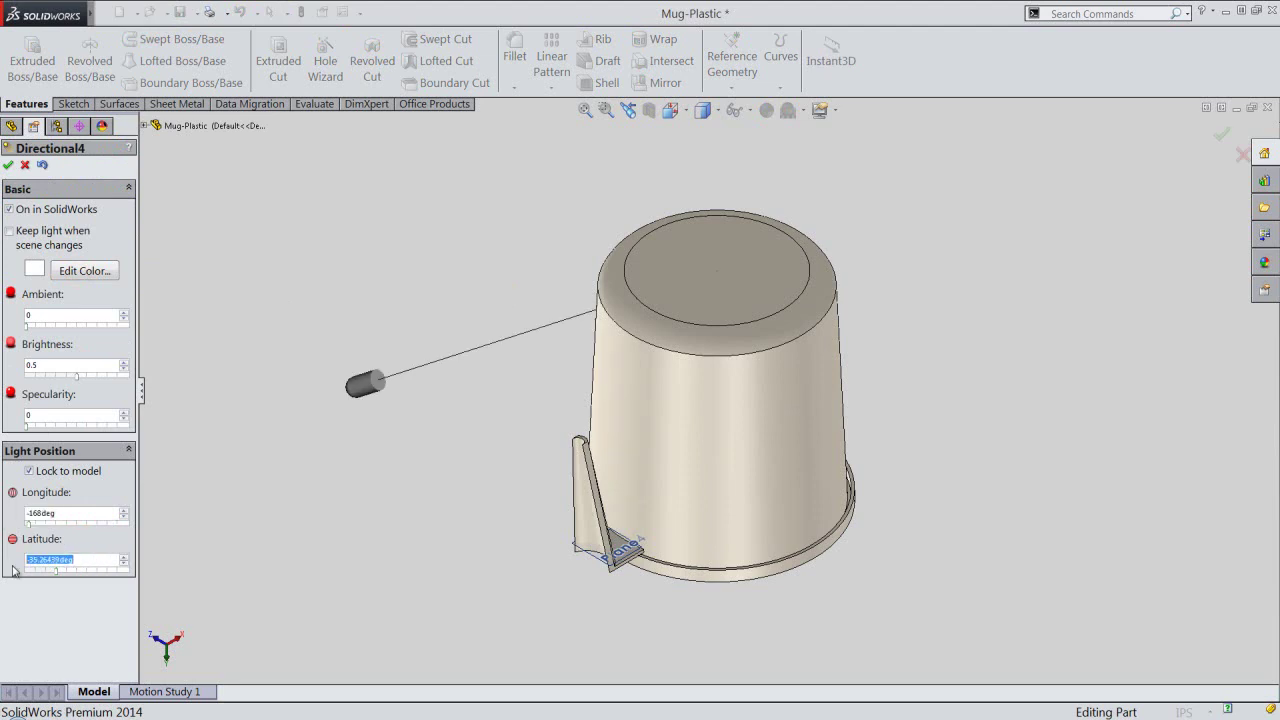
pyautogui.write('58')
pyautogui.write('88')
pyautogui.press('Return')
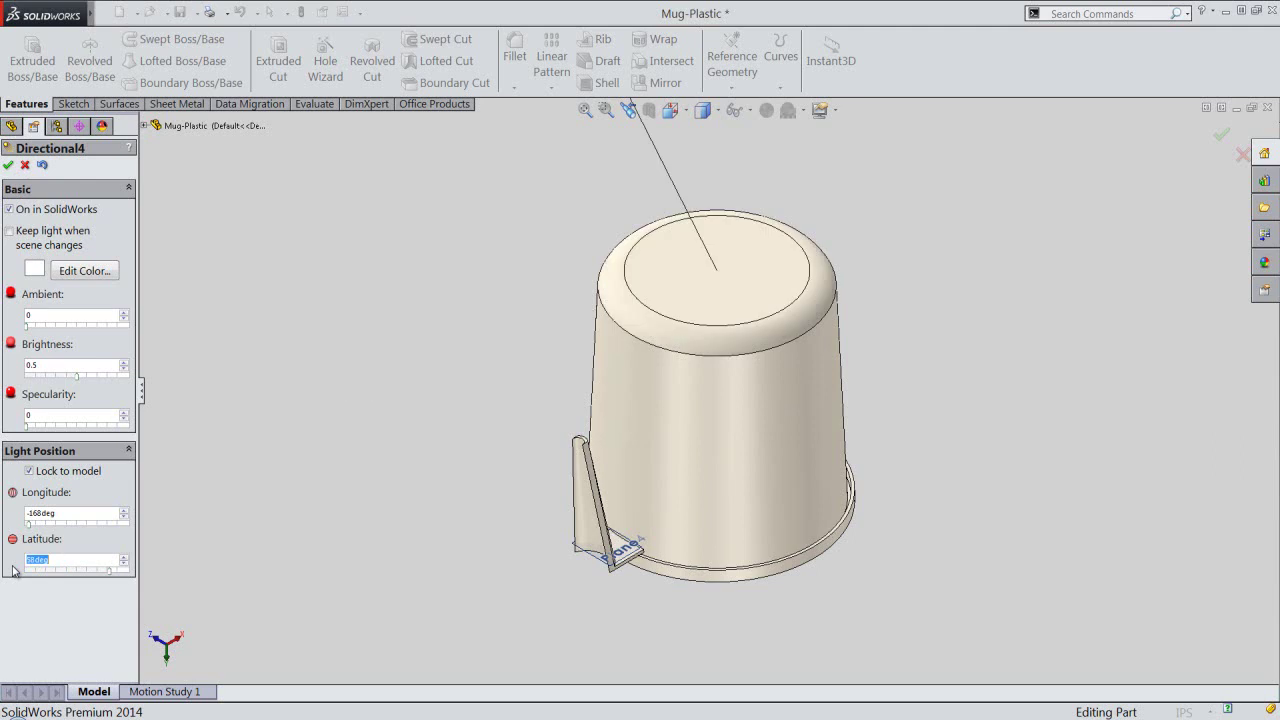
pyautogui.click(8, 166)
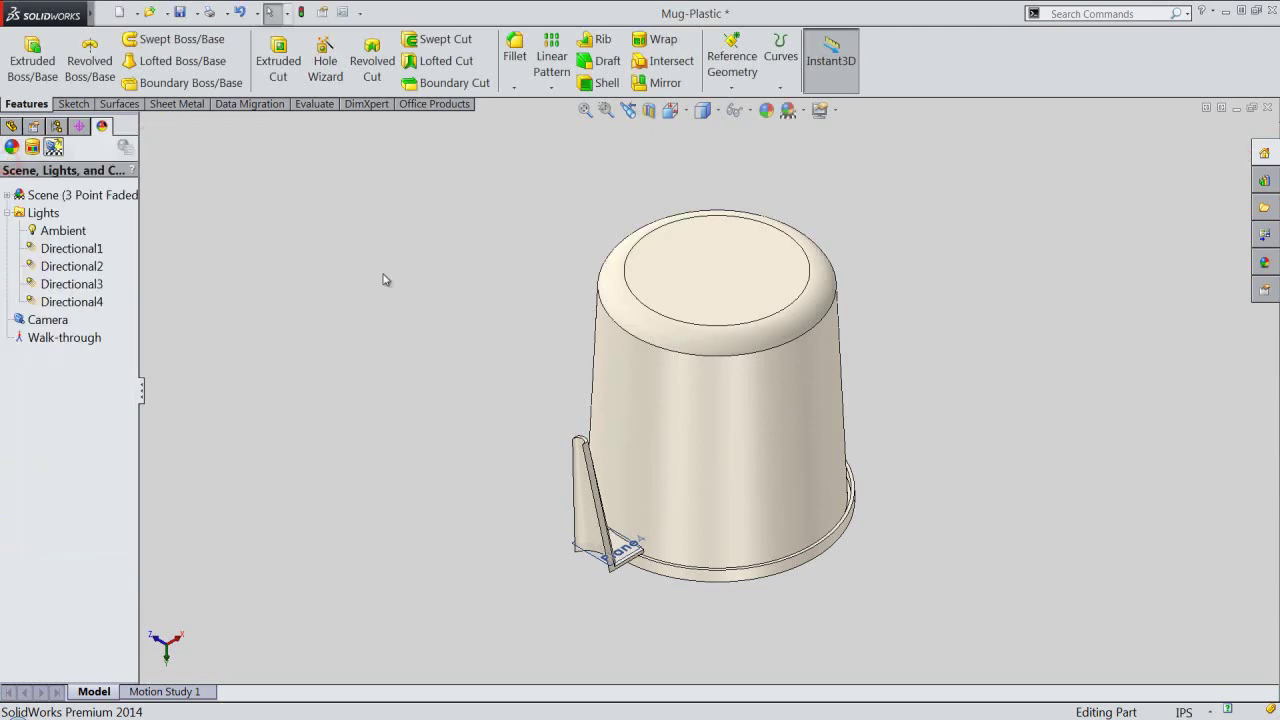
# Start a new sketch on the top face of the Loft3 foot support.
pyautogui.click(12, 125)
pyautogui.click(372, 318)
pyautogui.scroll(-3, 640, 555)
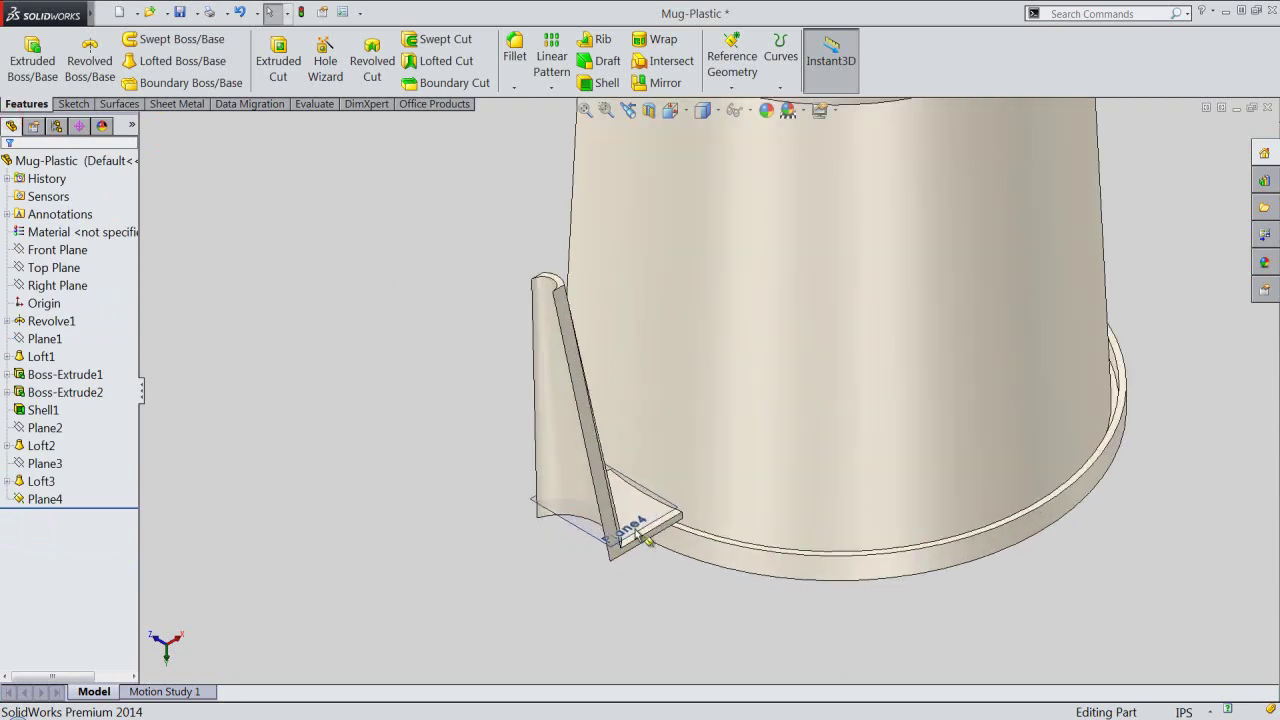
pyautogui.scroll(-3, 655, 497)
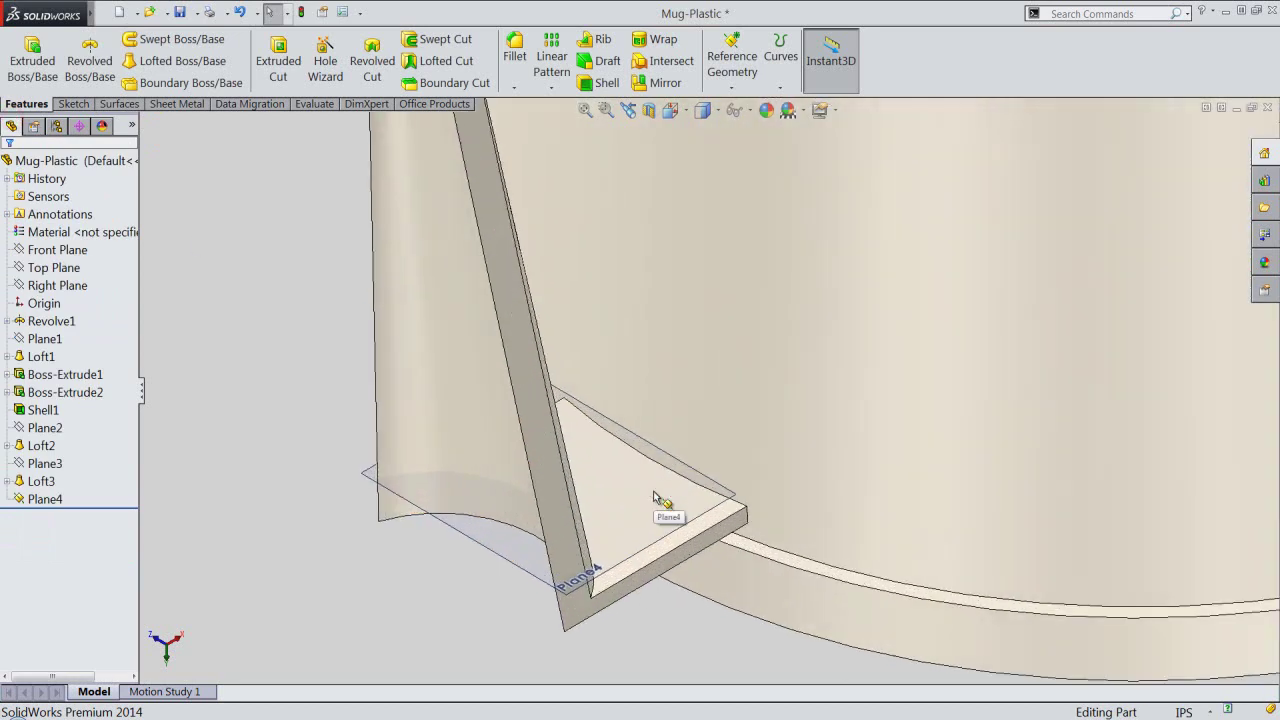
pyautogui.click(678, 536)
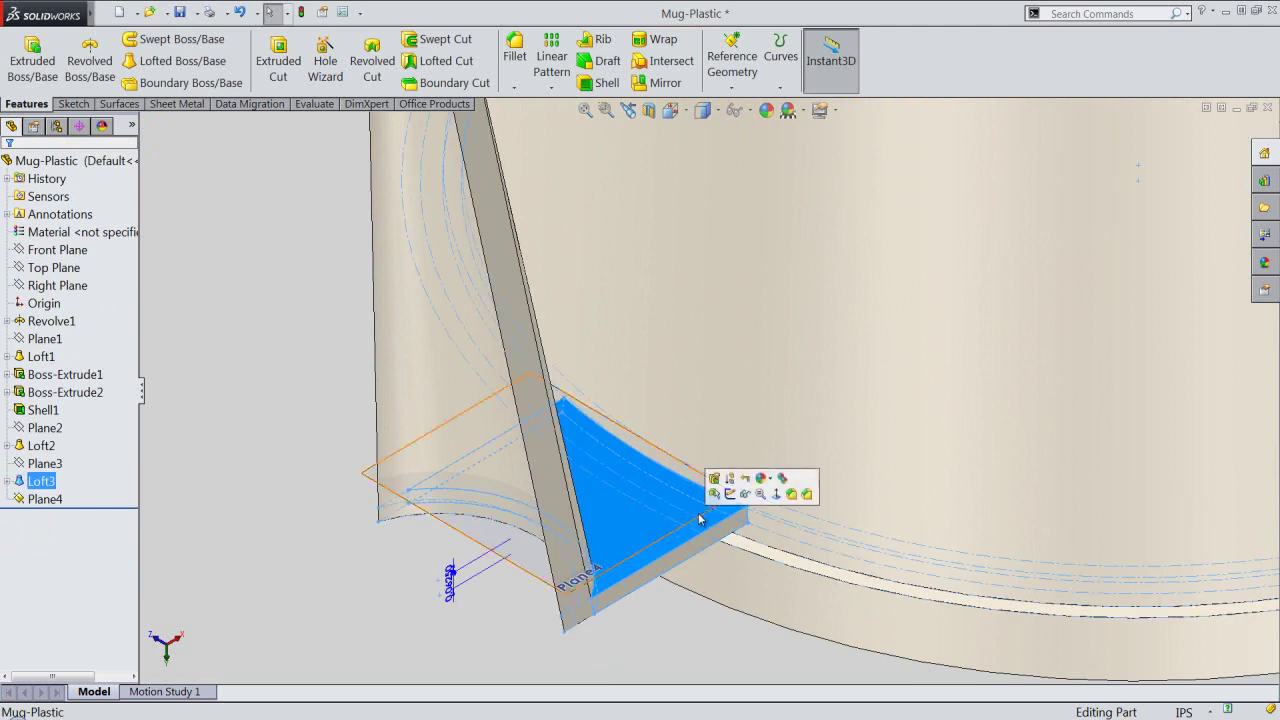
pyautogui.click(729, 493)
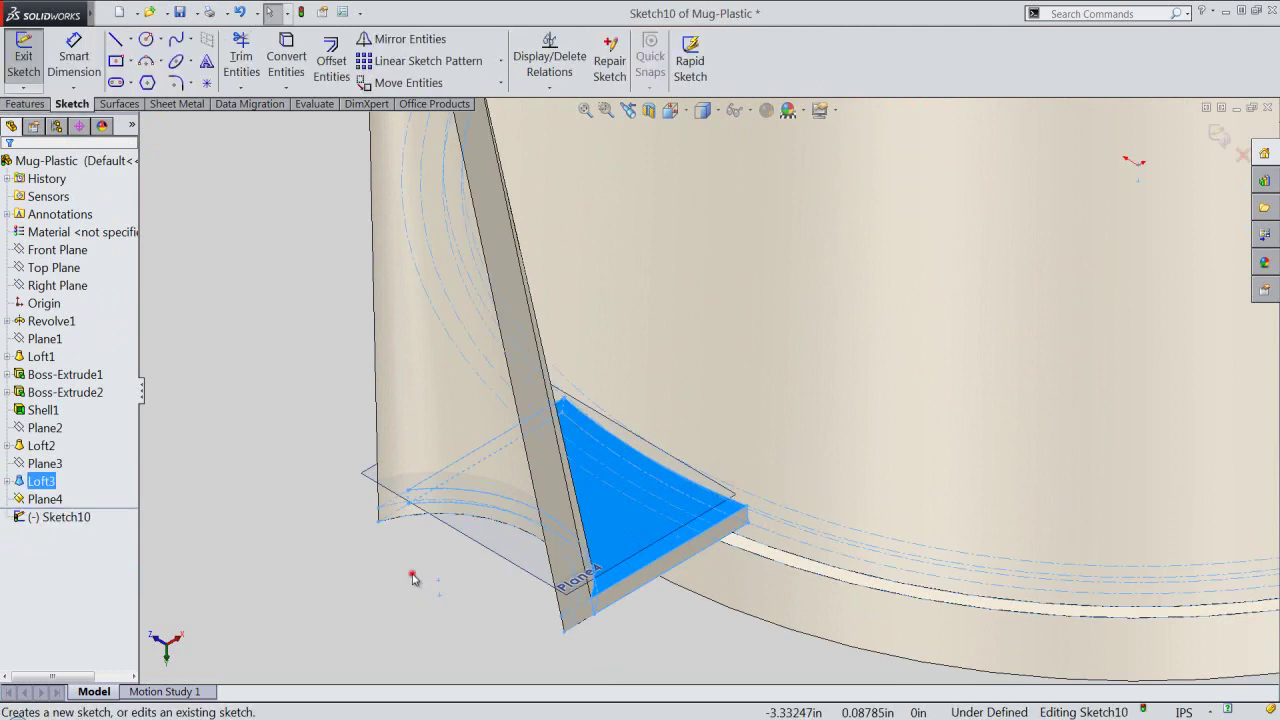
# Hide Plane4 from the model view.
pyautogui.click(412, 576)
pyautogui.click(50, 499)
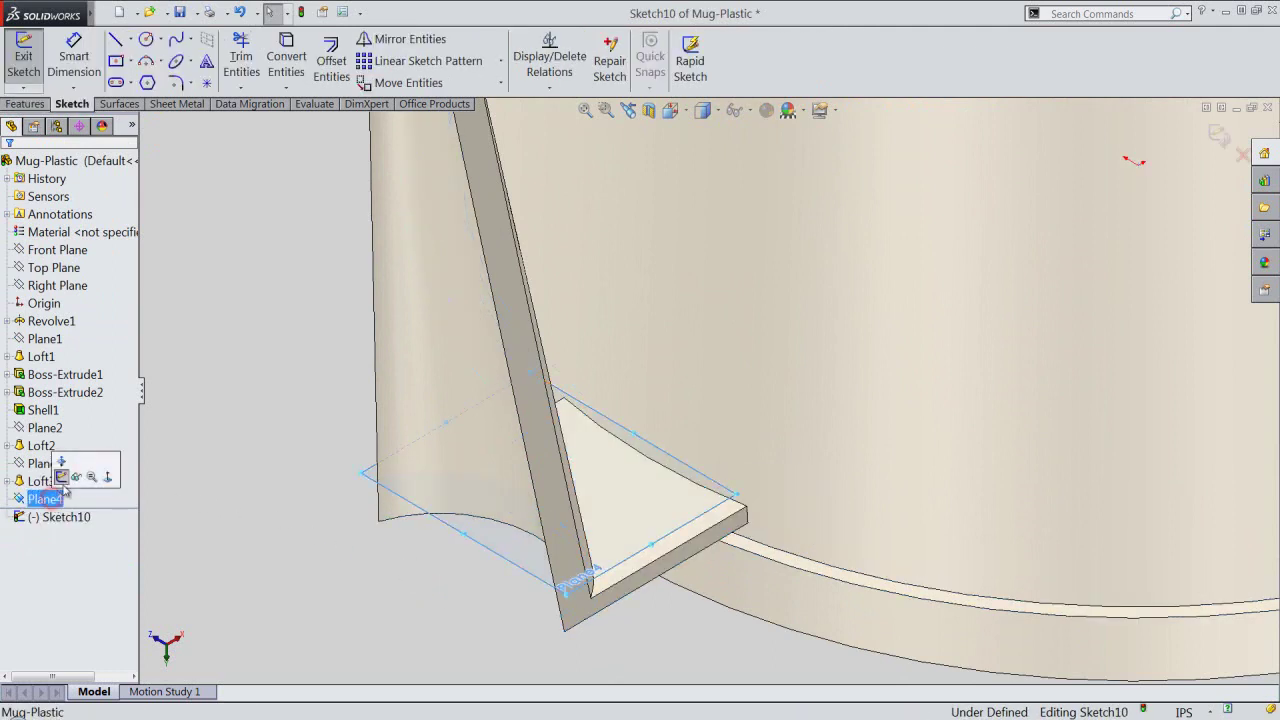
pyautogui.click(76, 481)
pyautogui.click(323, 591)
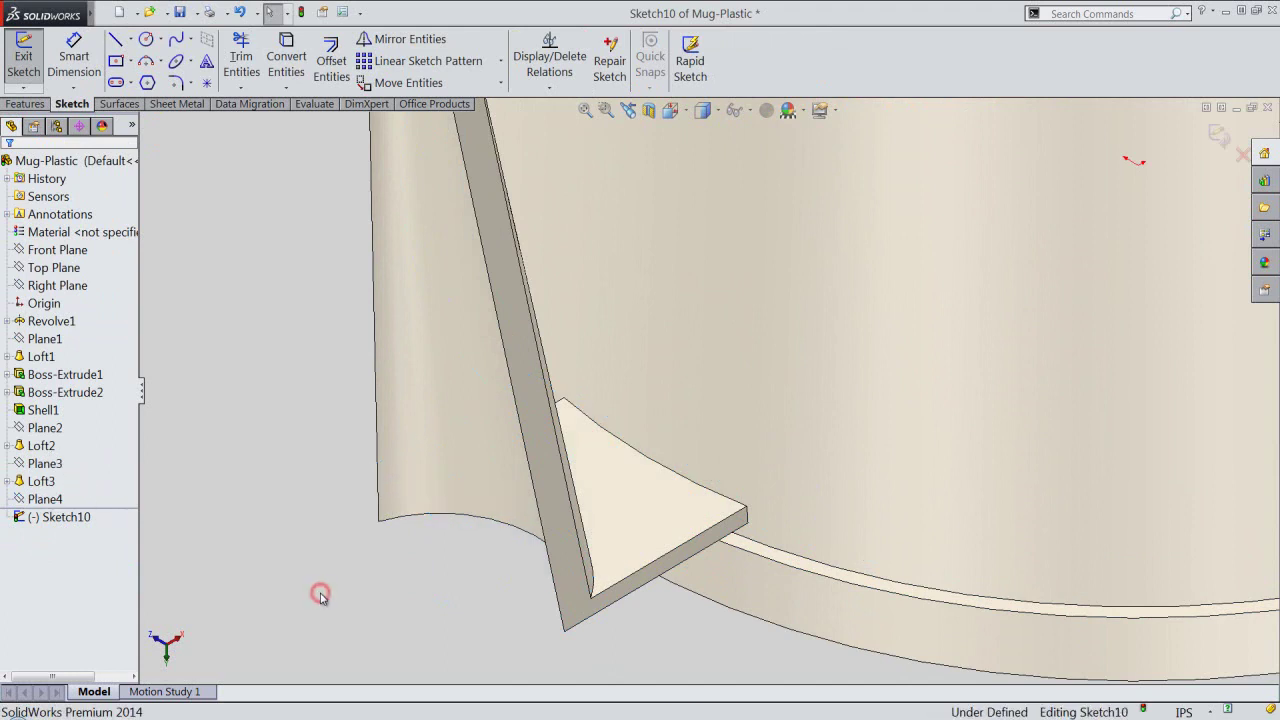
pyautogui.click(343, 586)
pyautogui.click(286, 87)
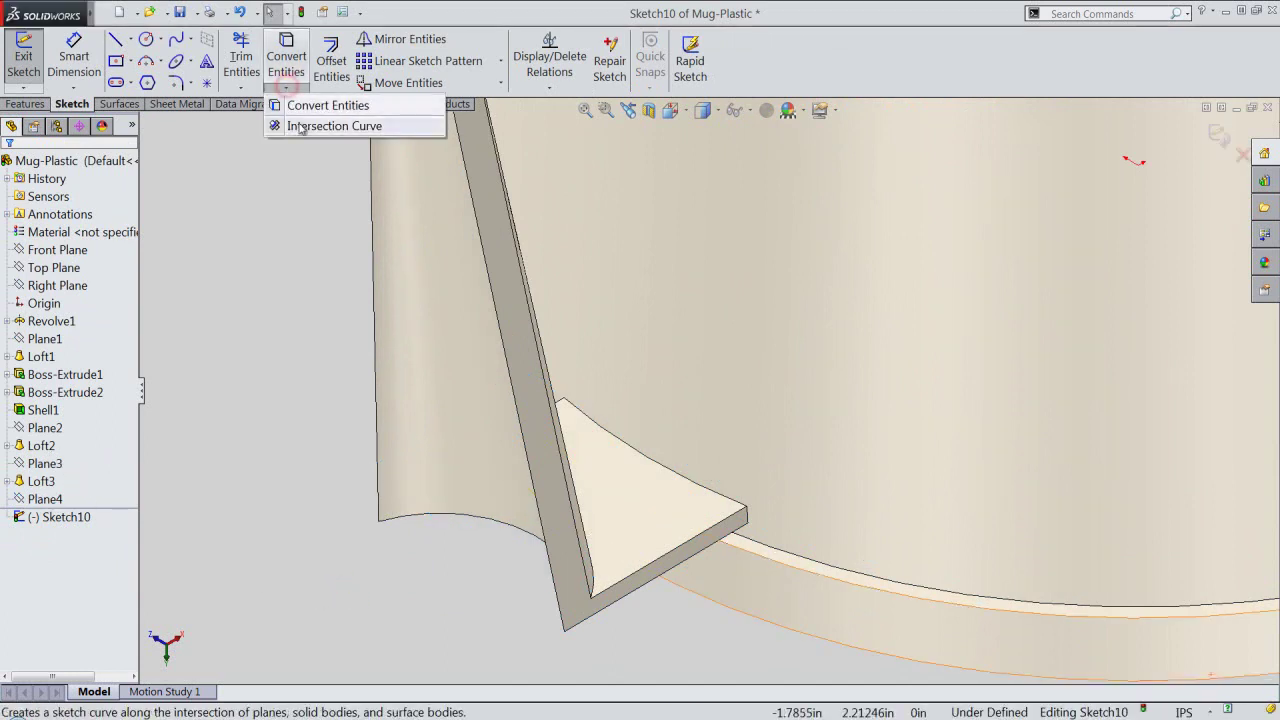
# Add intersection curves between the whole Mug-Plastic body and the sketch face, then zoom to fit.
pyautogui.click(300, 126)
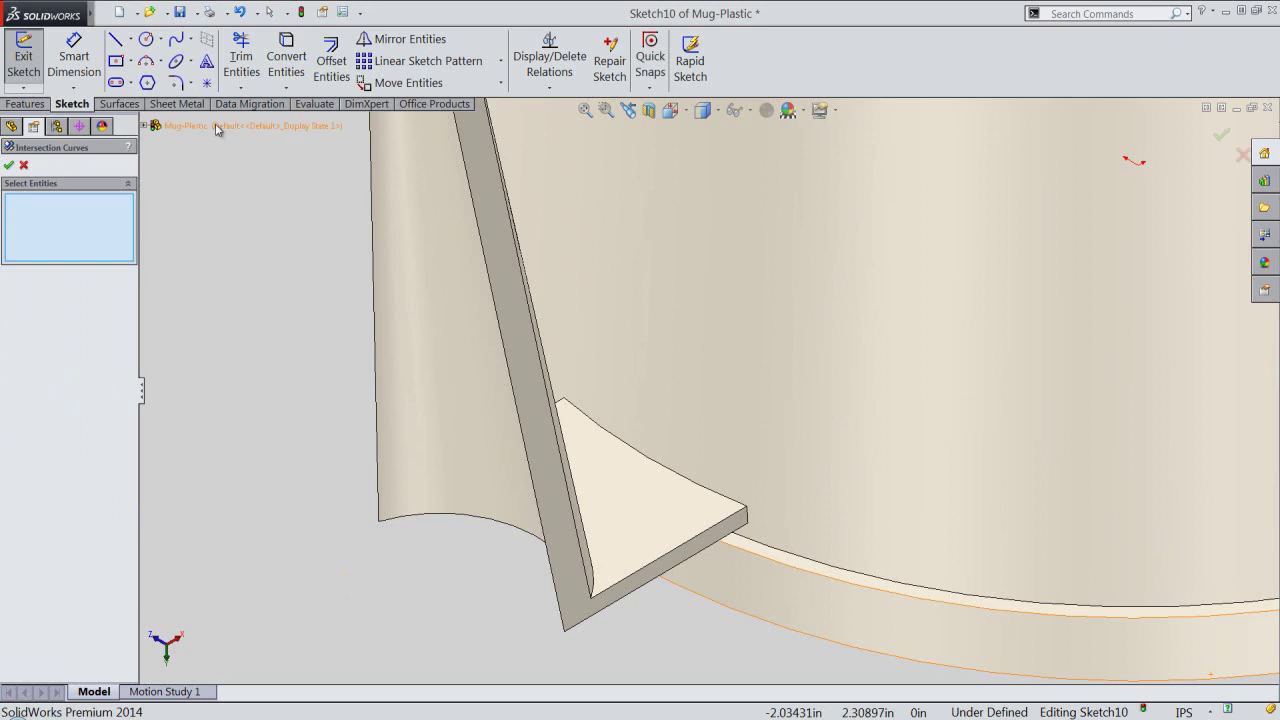
pyautogui.click(216, 128)
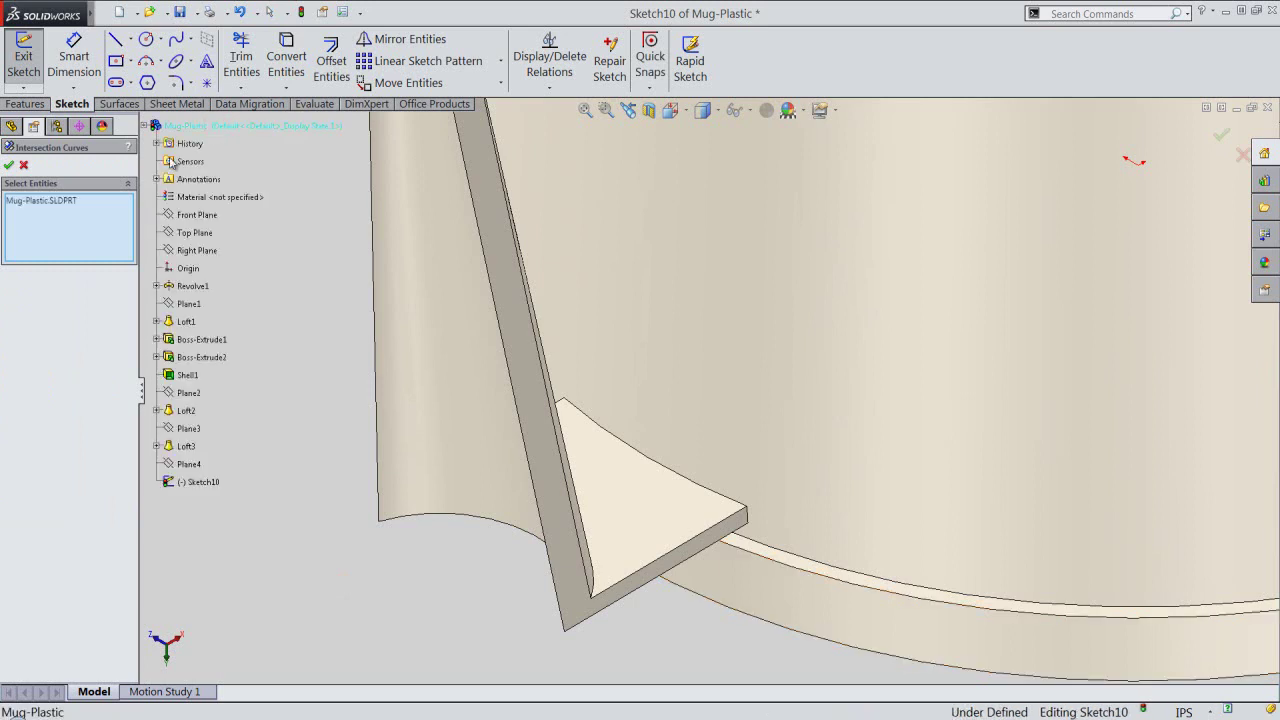
pyautogui.click(8, 167)
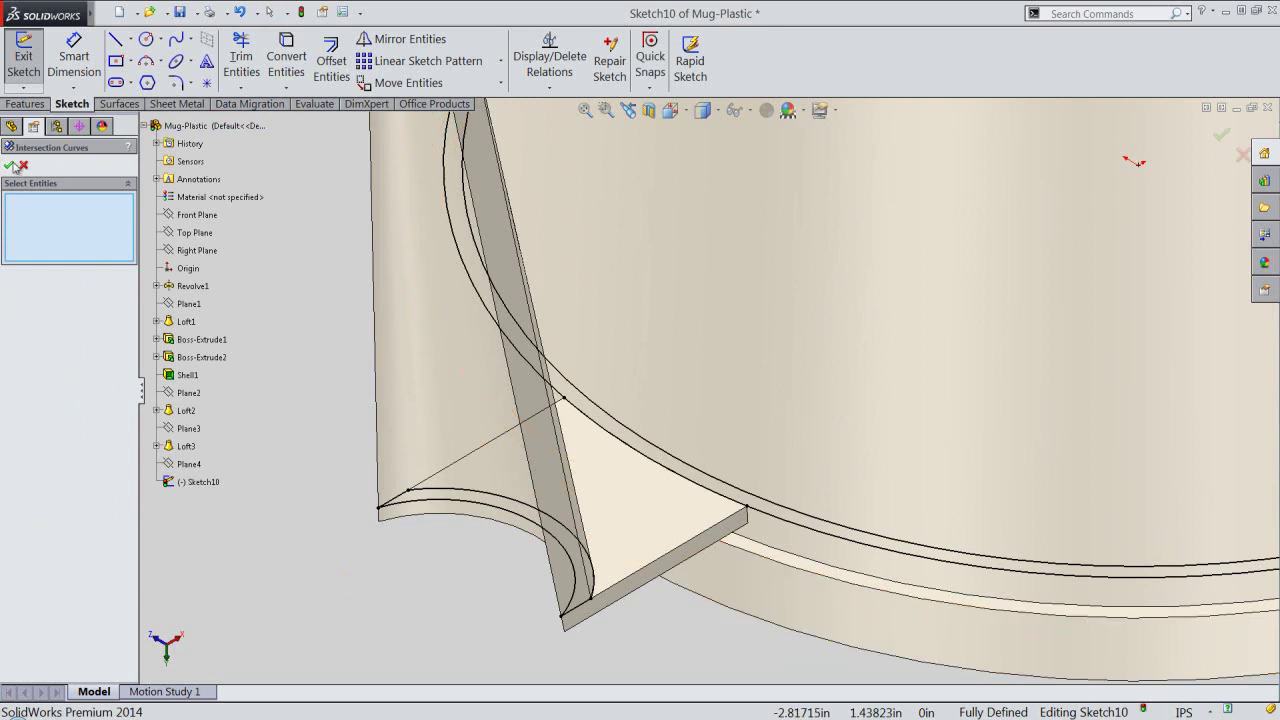
pyautogui.click(10, 166)
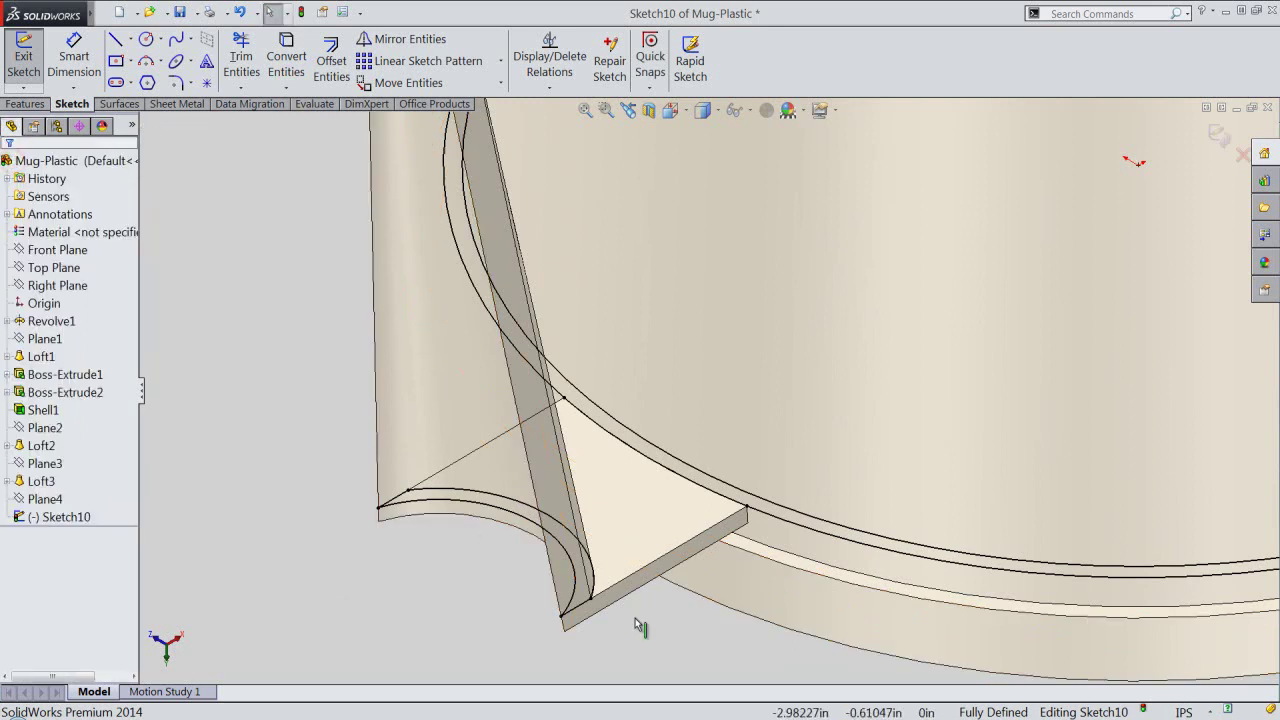
pyautogui.press('f')
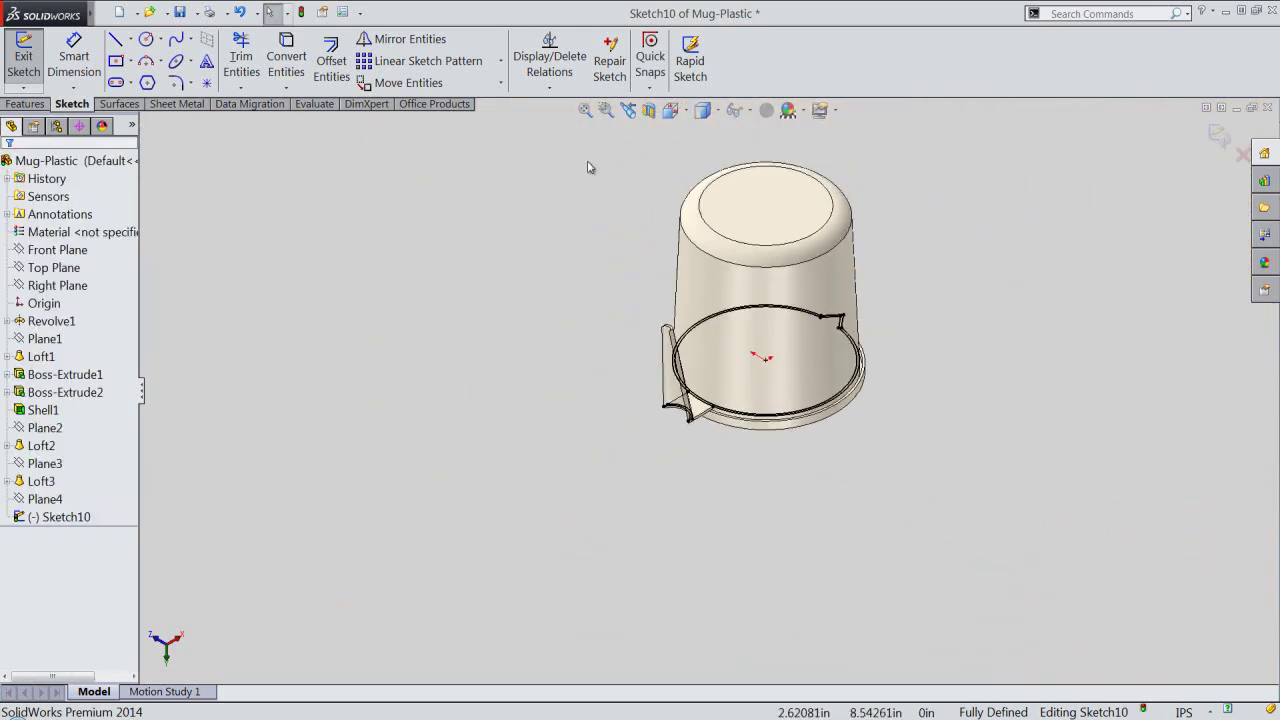
# Make the intersection arcs construction geometry and briefly toggle the section view.
pyautogui.moveTo(557, 138); pyautogui.dragTo(1008, 520)
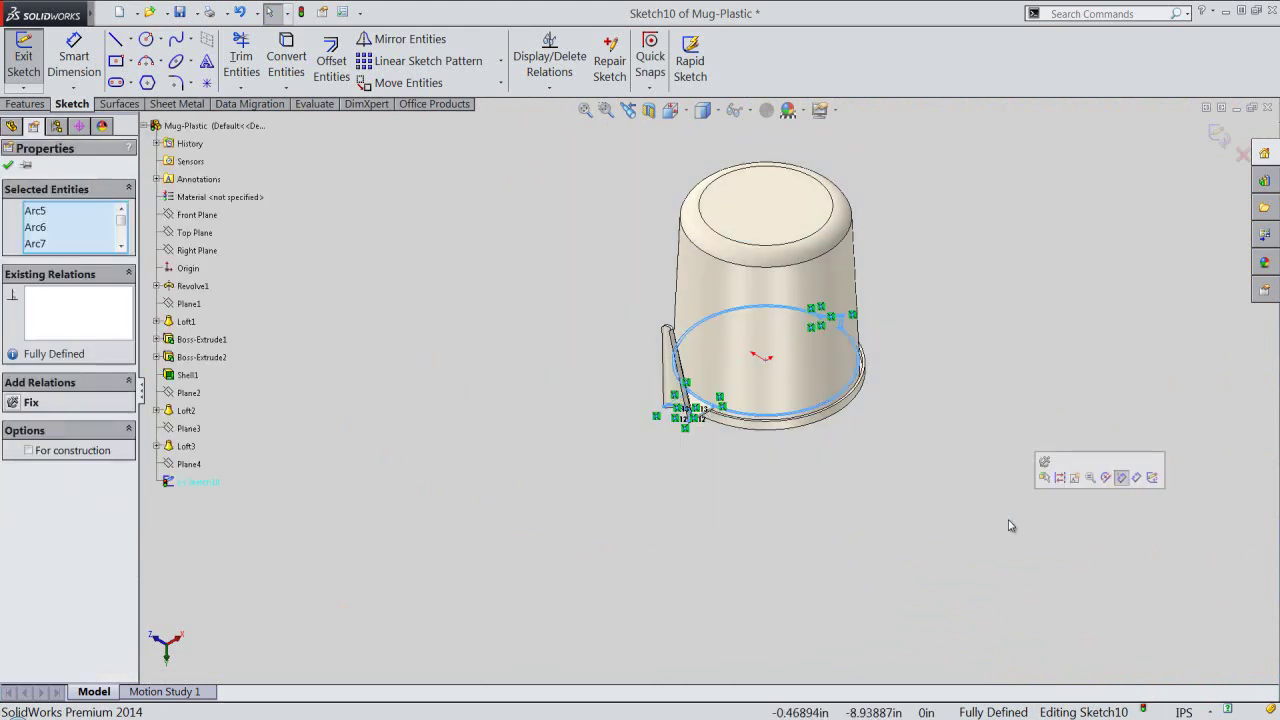
pyautogui.click(1059, 477)
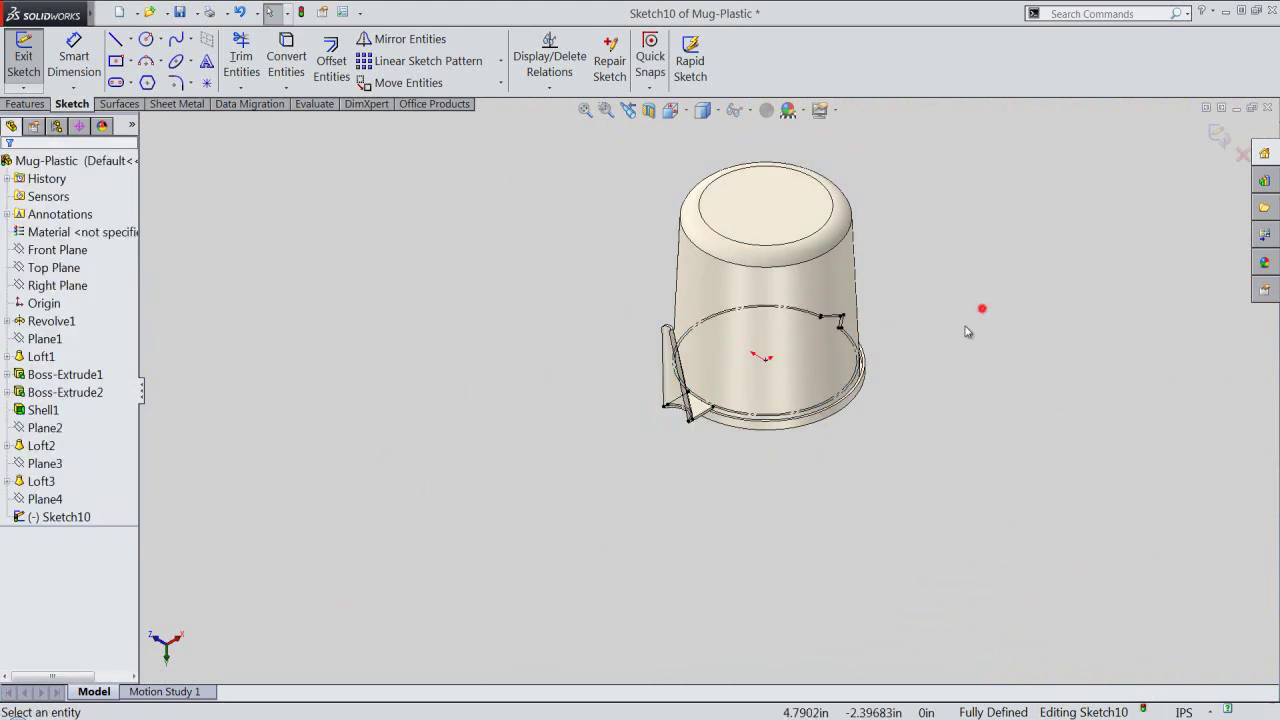
pyautogui.click(701, 409)
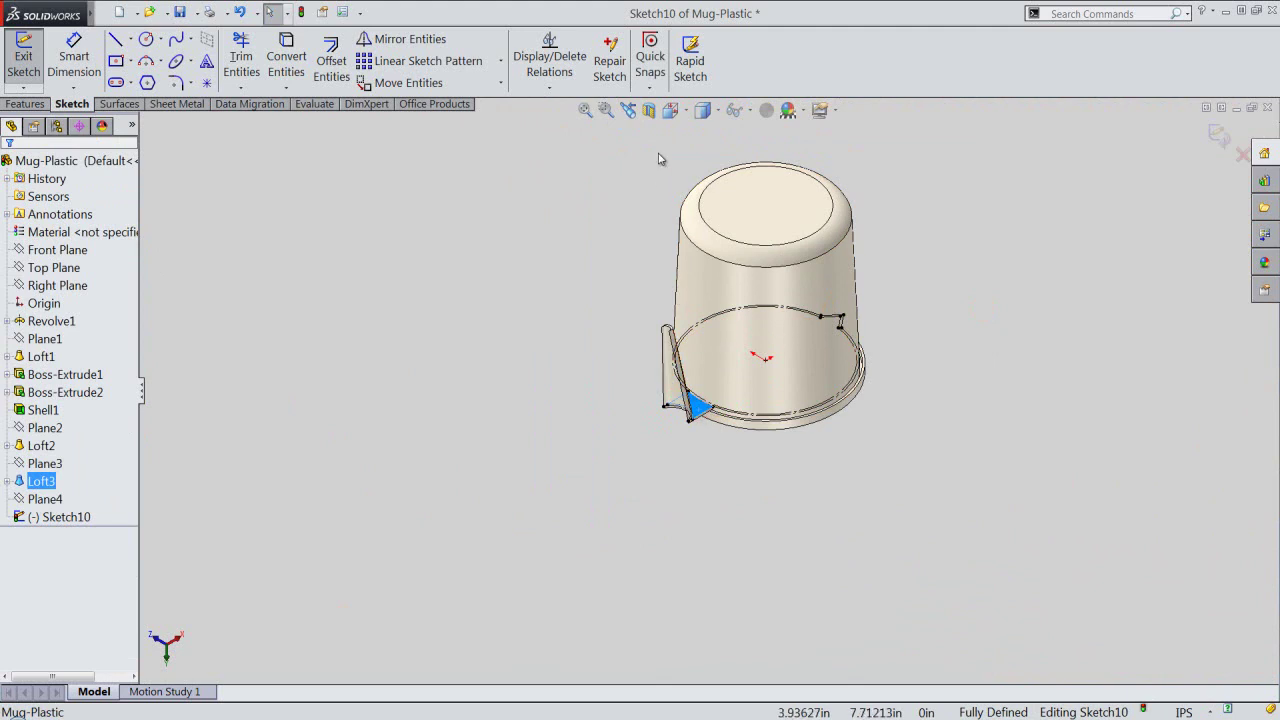
pyautogui.click(649, 110)
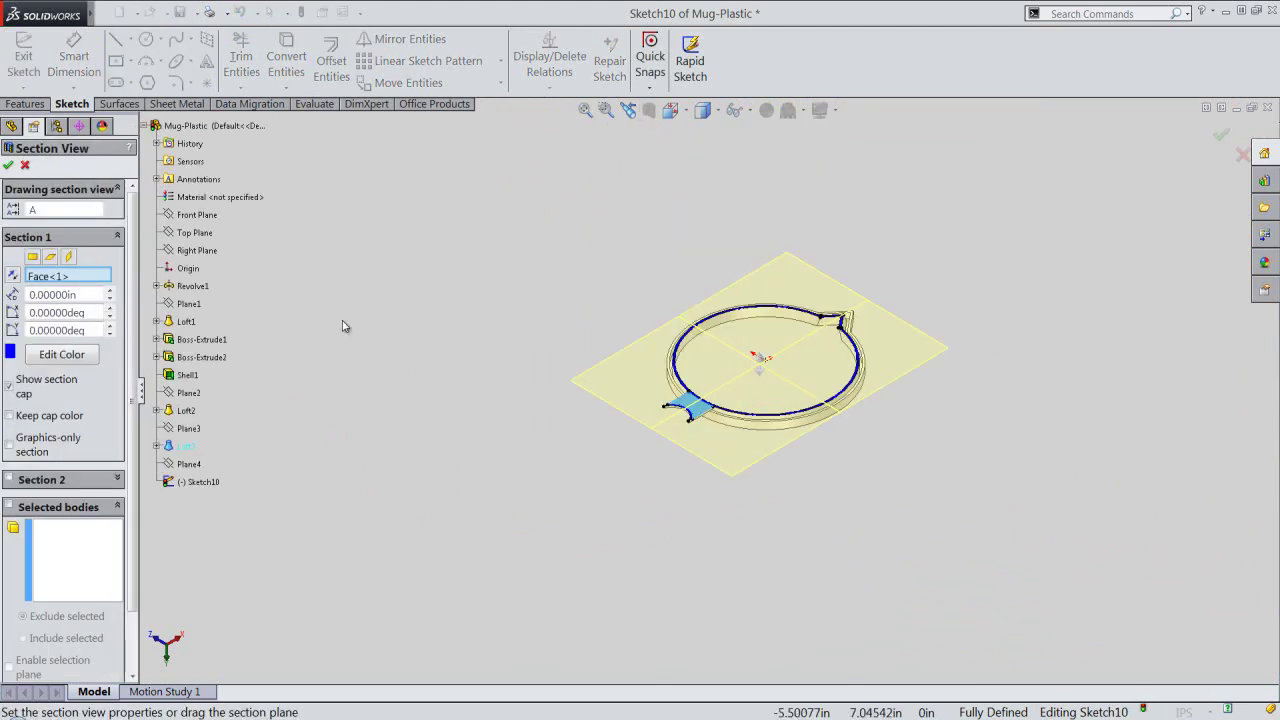
pyautogui.click(8, 166)
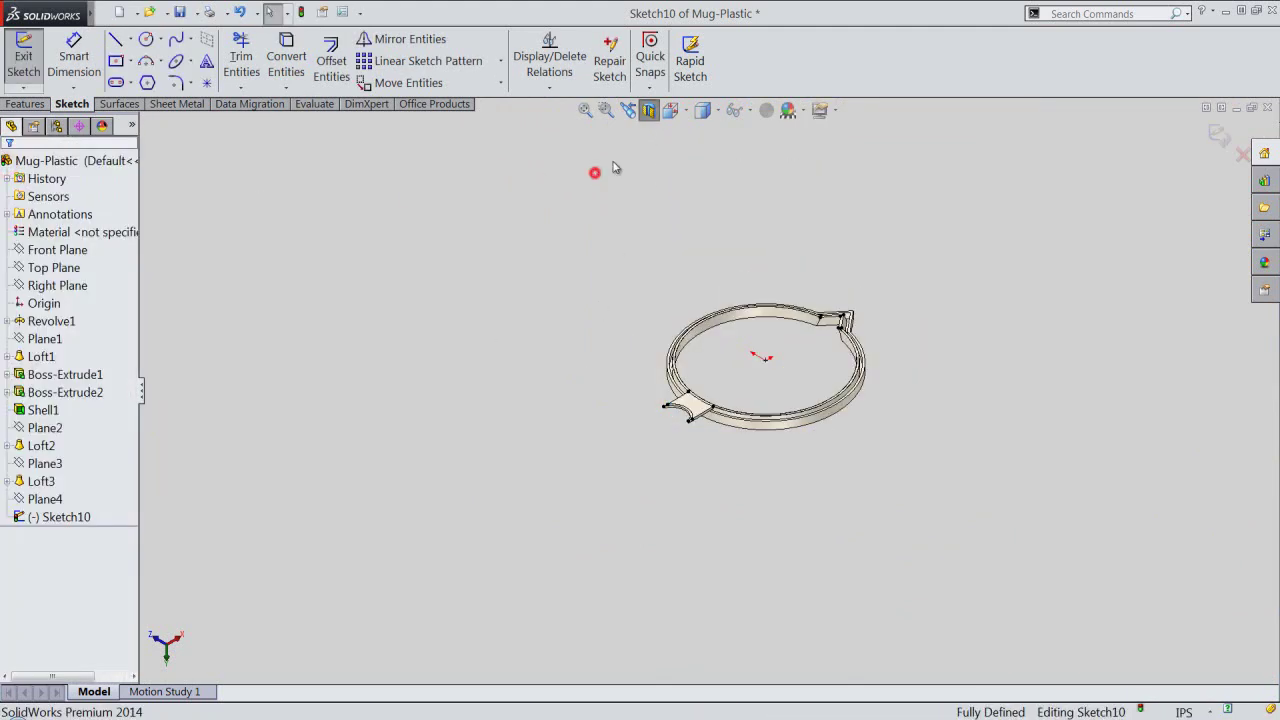
# Switch to the Top view and zoom in on the handle base.
pyautogui.click(686, 112)
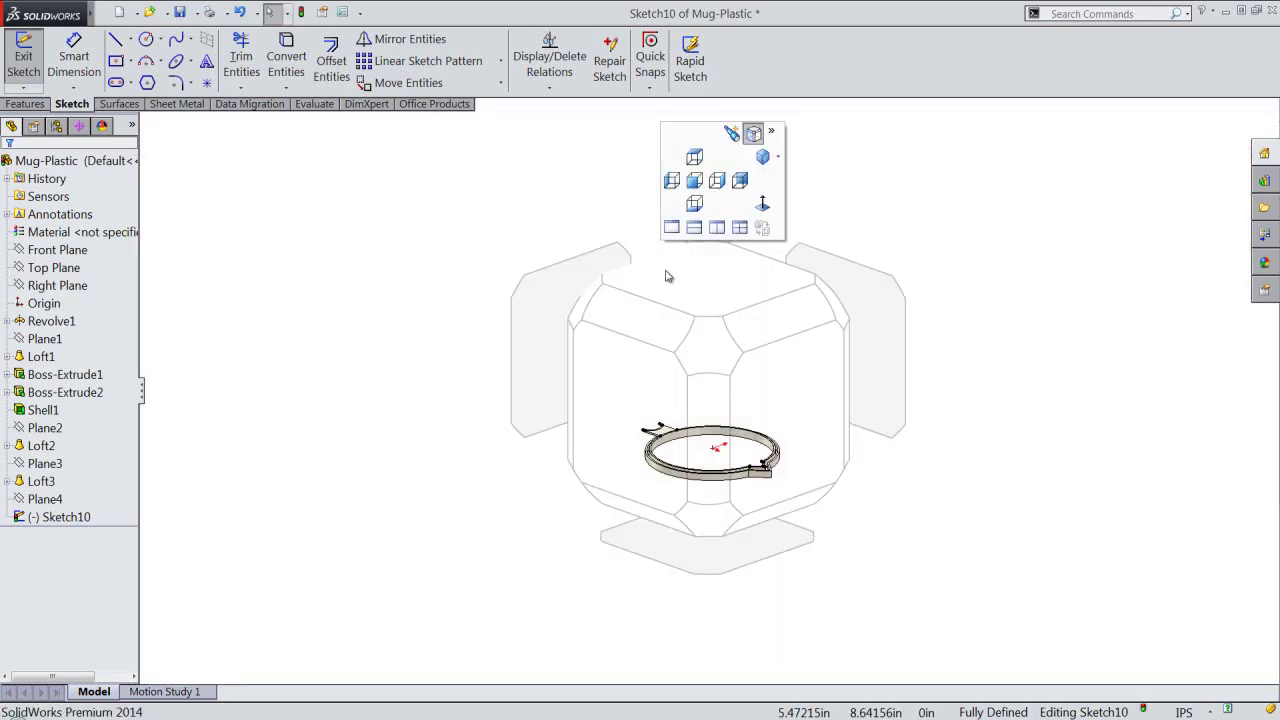
pyautogui.click(677, 297)
pyautogui.scroll(-3, 505, 430)
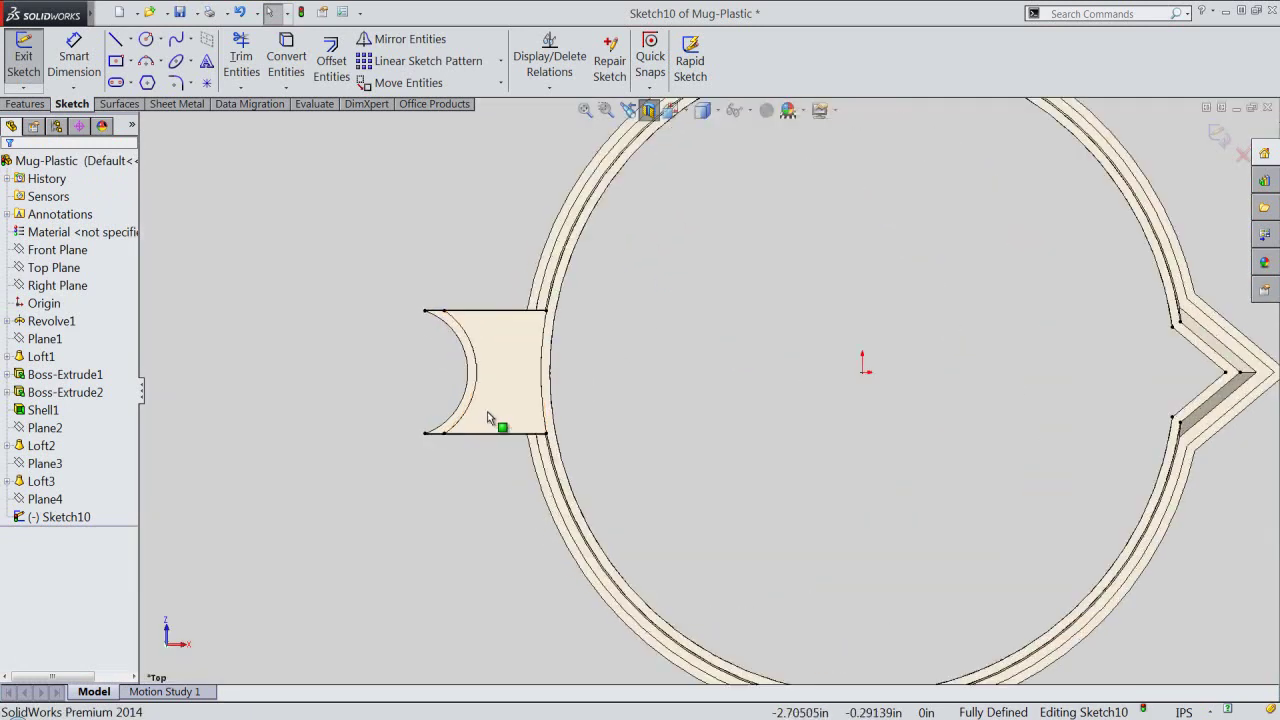
pyautogui.scroll(-3, 499, 360)
pyautogui.scroll(-2, 499, 353)
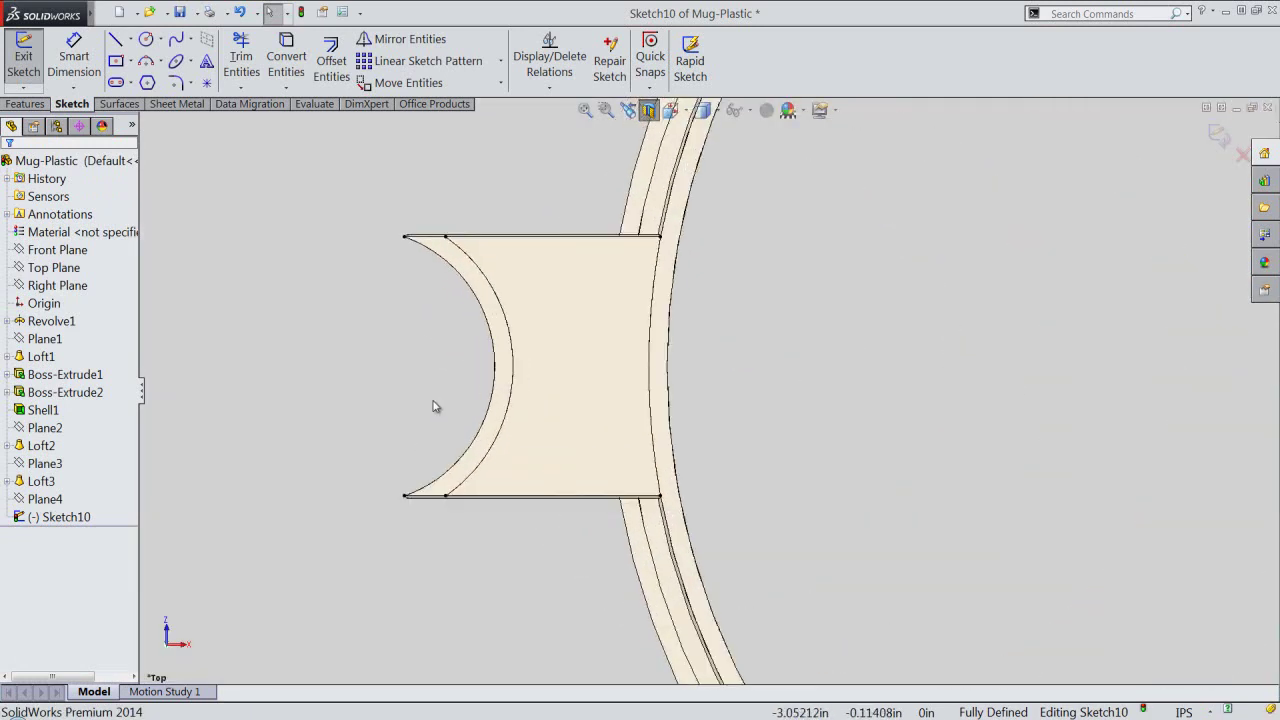
# Draw a horizontal line across the foot support to its outer edge.
pyautogui.rightClick(381, 405)
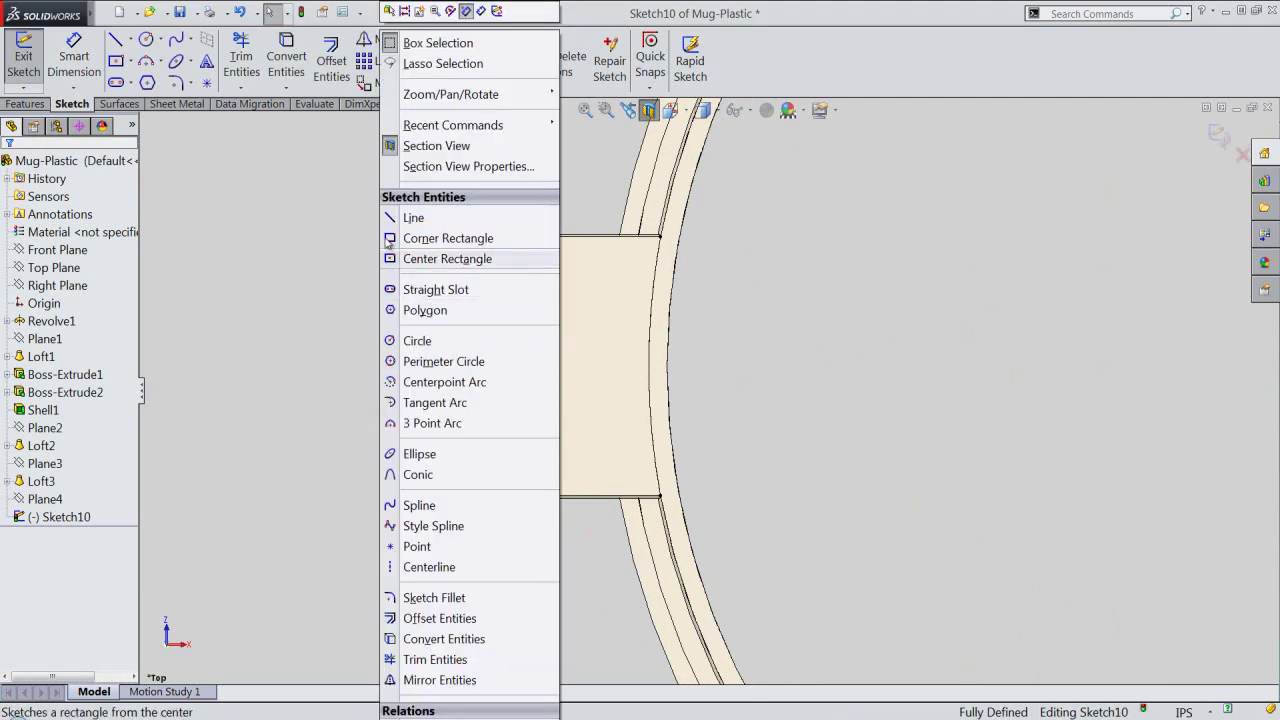
pyautogui.click(390, 220)
pyautogui.scroll(-2, 503, 480)
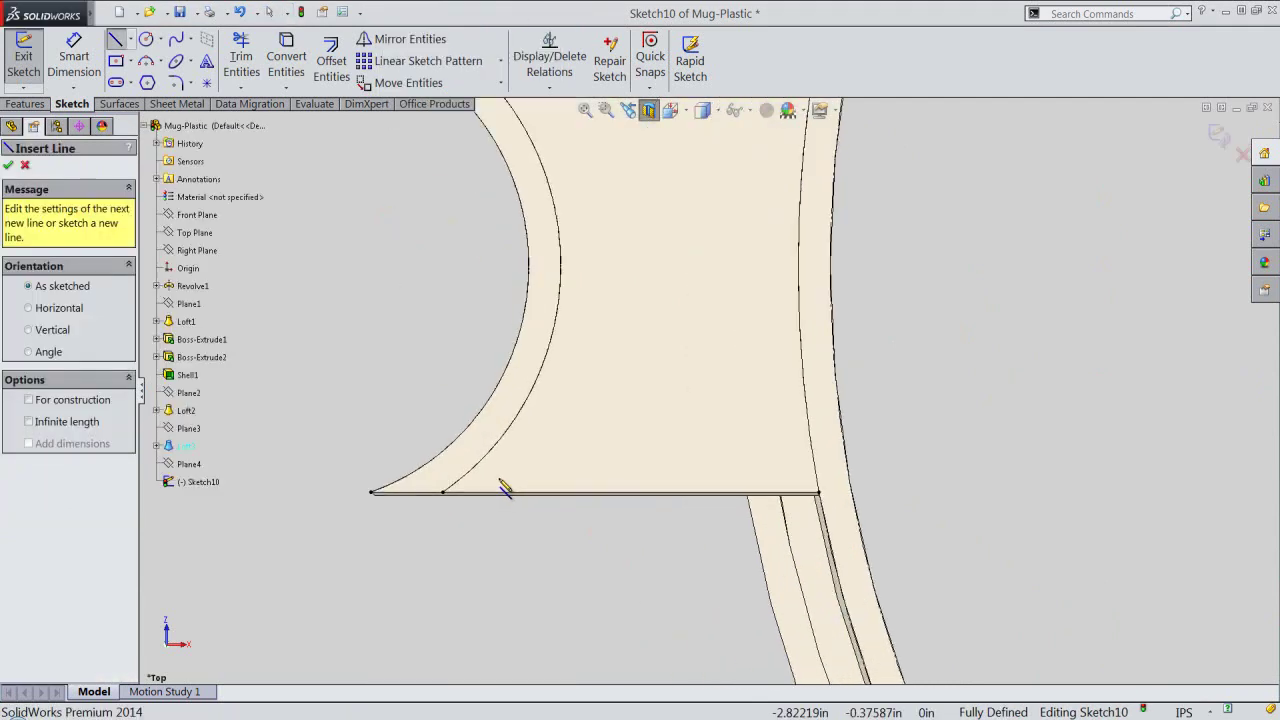
pyautogui.scroll(-2, 495, 472)
pyautogui.moveTo(484, 458); pyautogui.dragTo(548, 456)
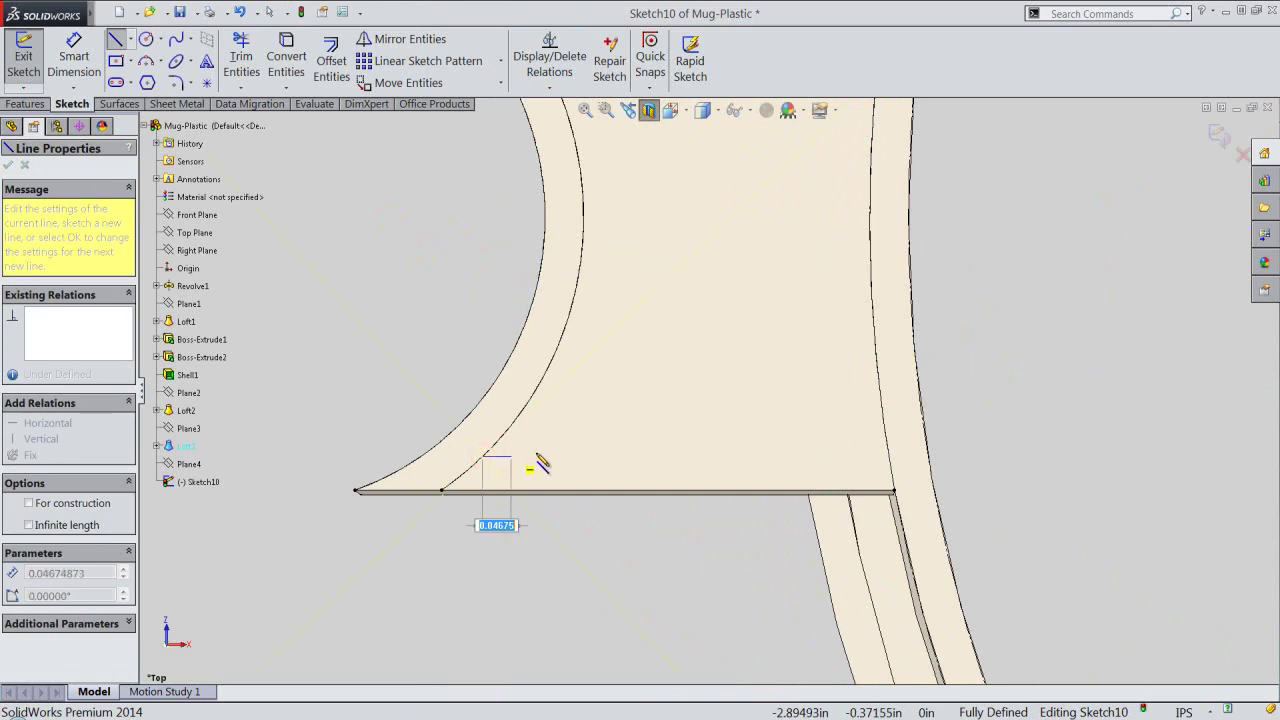
pyautogui.click(889, 457)
pyautogui.press('Escape')
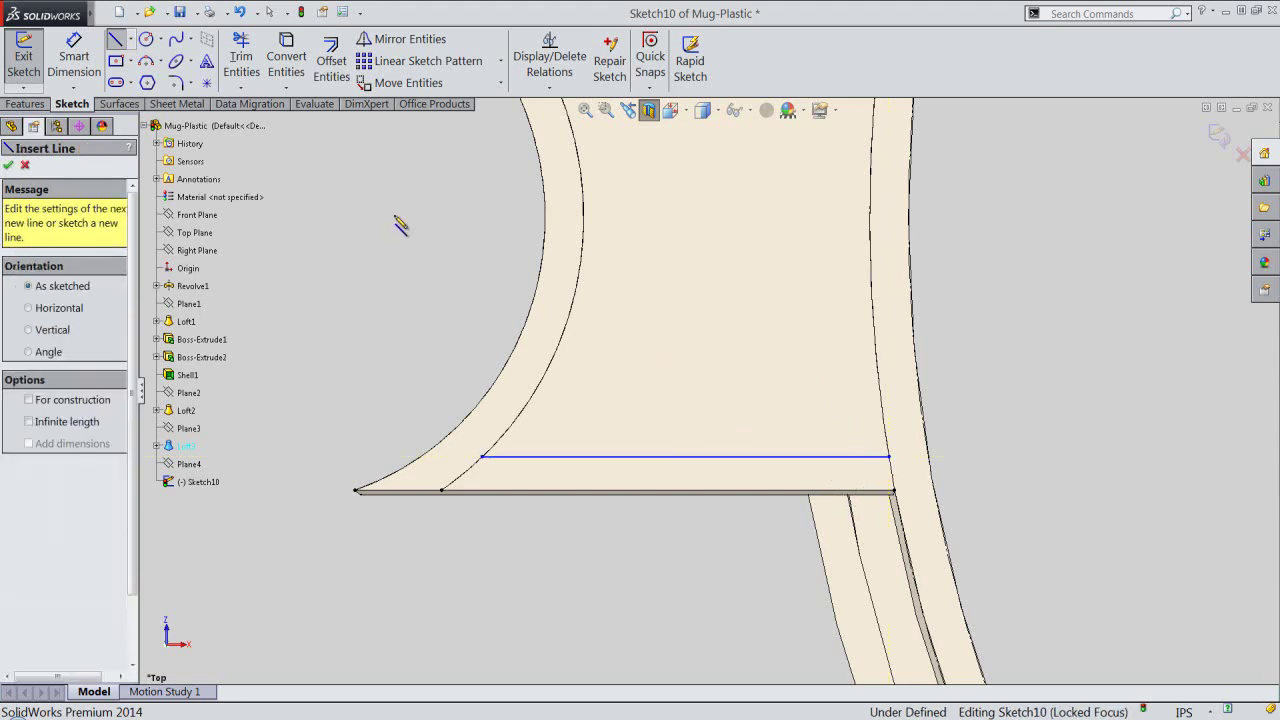
# Dimension the new line 0.0625 in from the bottom edge line.
pyautogui.rightClick(396, 200)
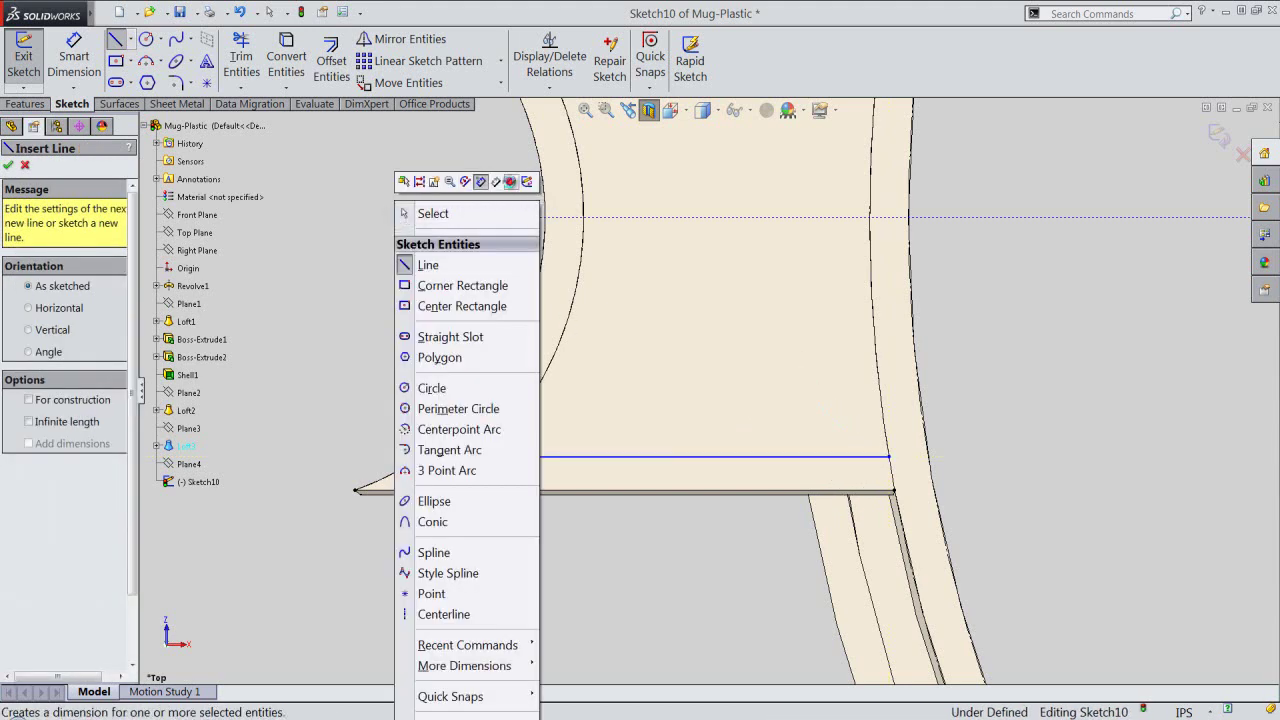
pyautogui.click(509, 181)
pyautogui.click(652, 457)
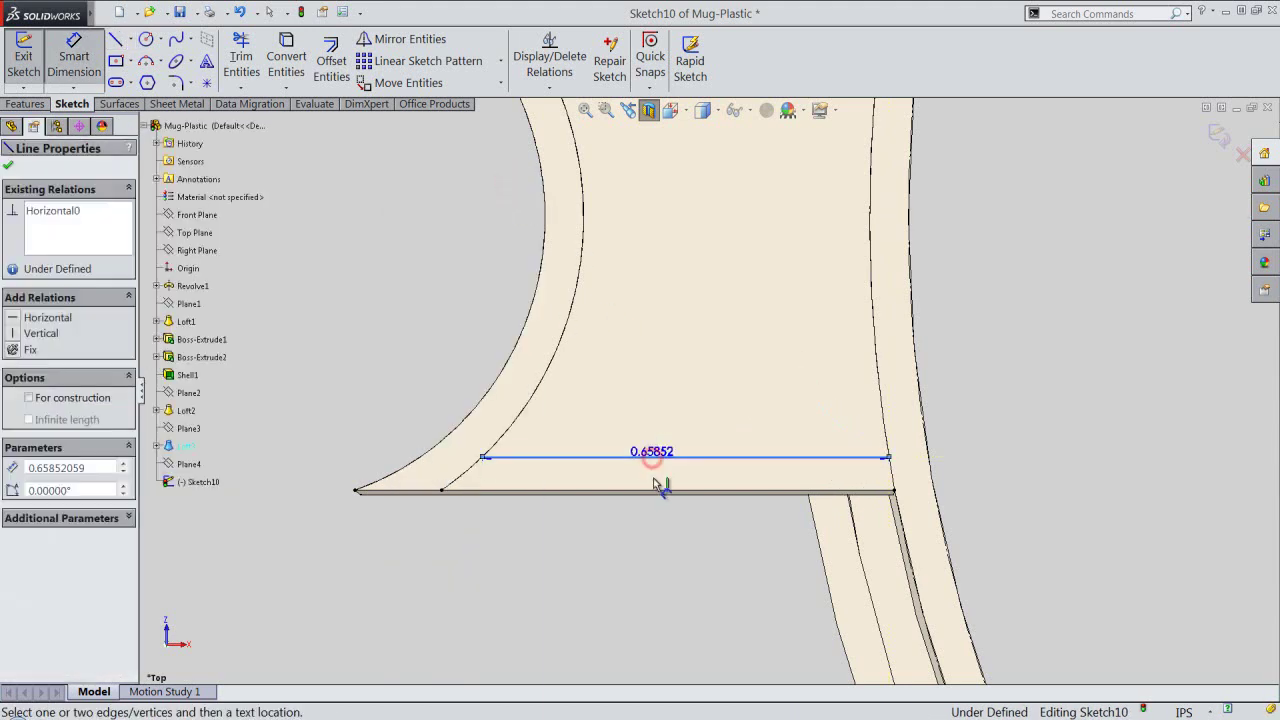
pyautogui.click(650, 491)
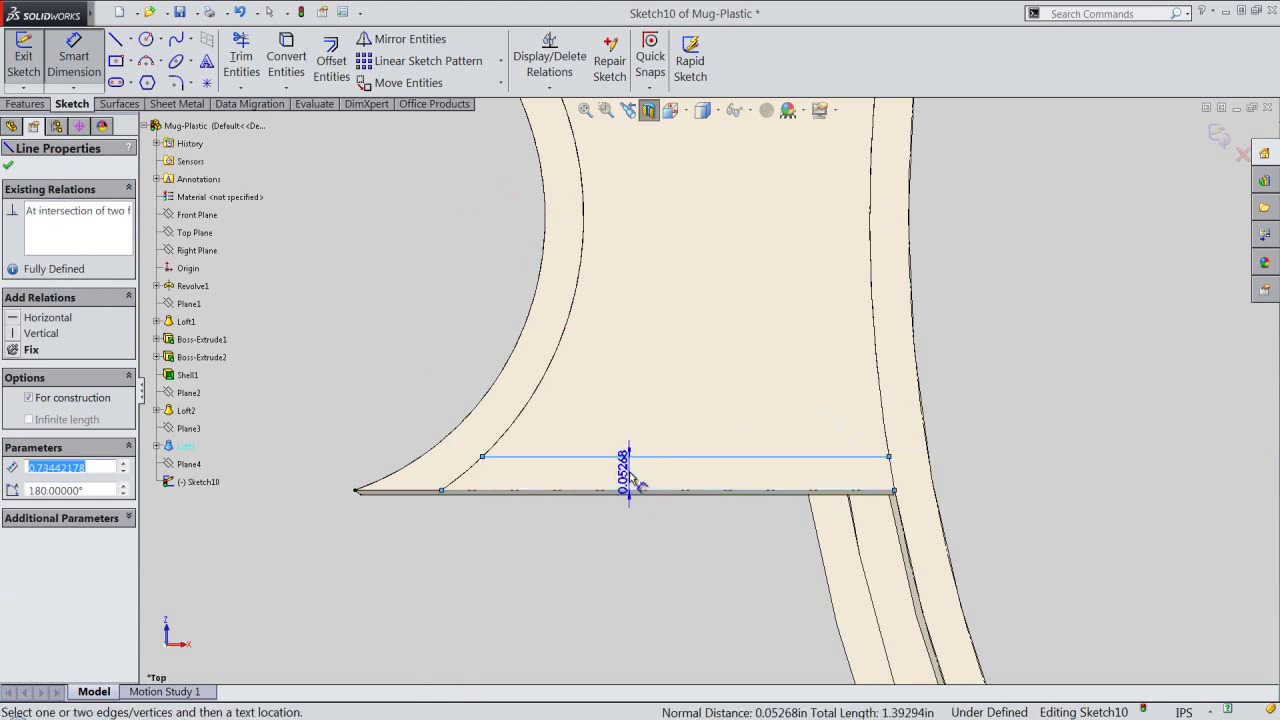
pyautogui.click(630, 478)
pyautogui.write('.0625')
pyautogui.press('Return')
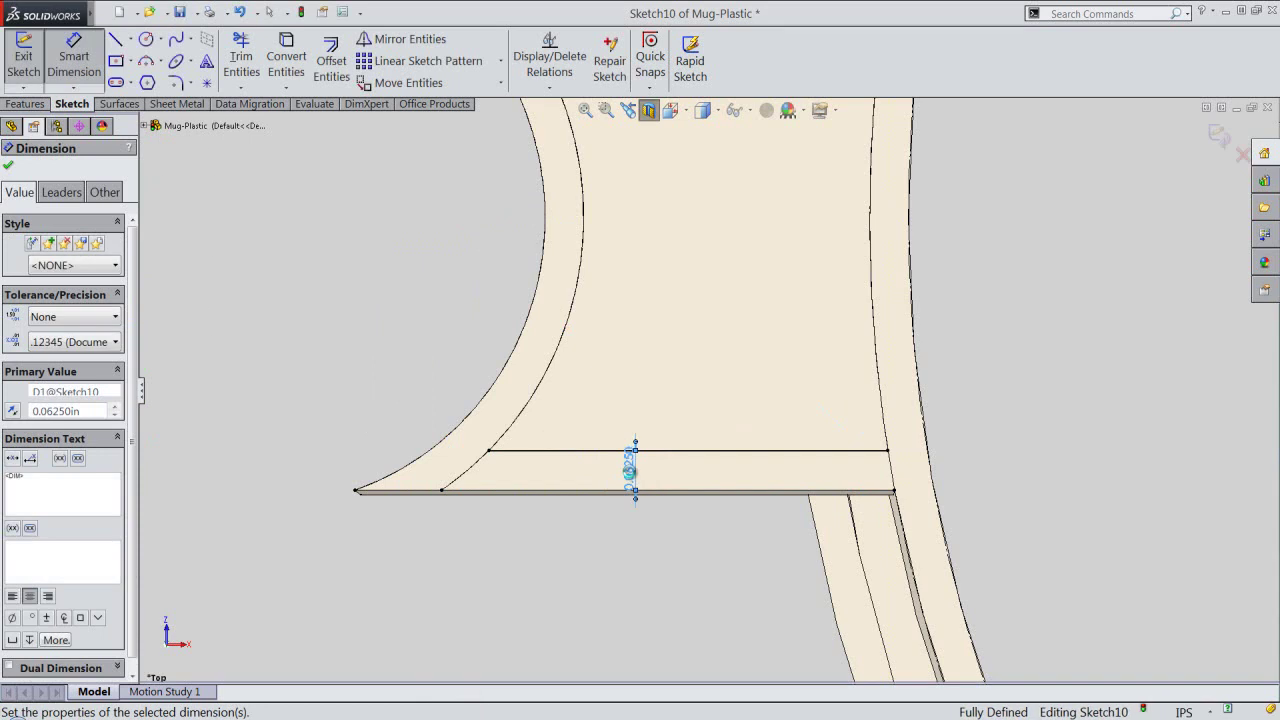
pyautogui.rightClick(490, 204)
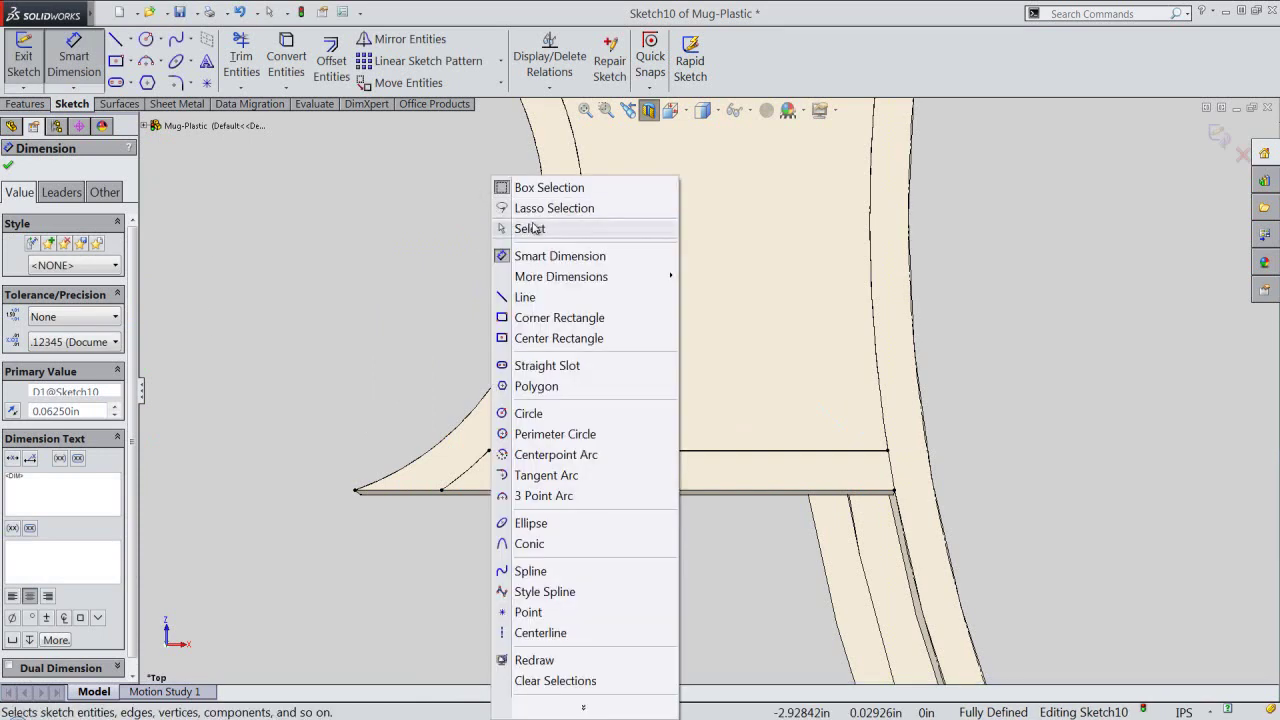
pyautogui.click(533, 228)
# Draw three-point arcs at the rib's left and right ends.
pyautogui.rightClick(420, 298)
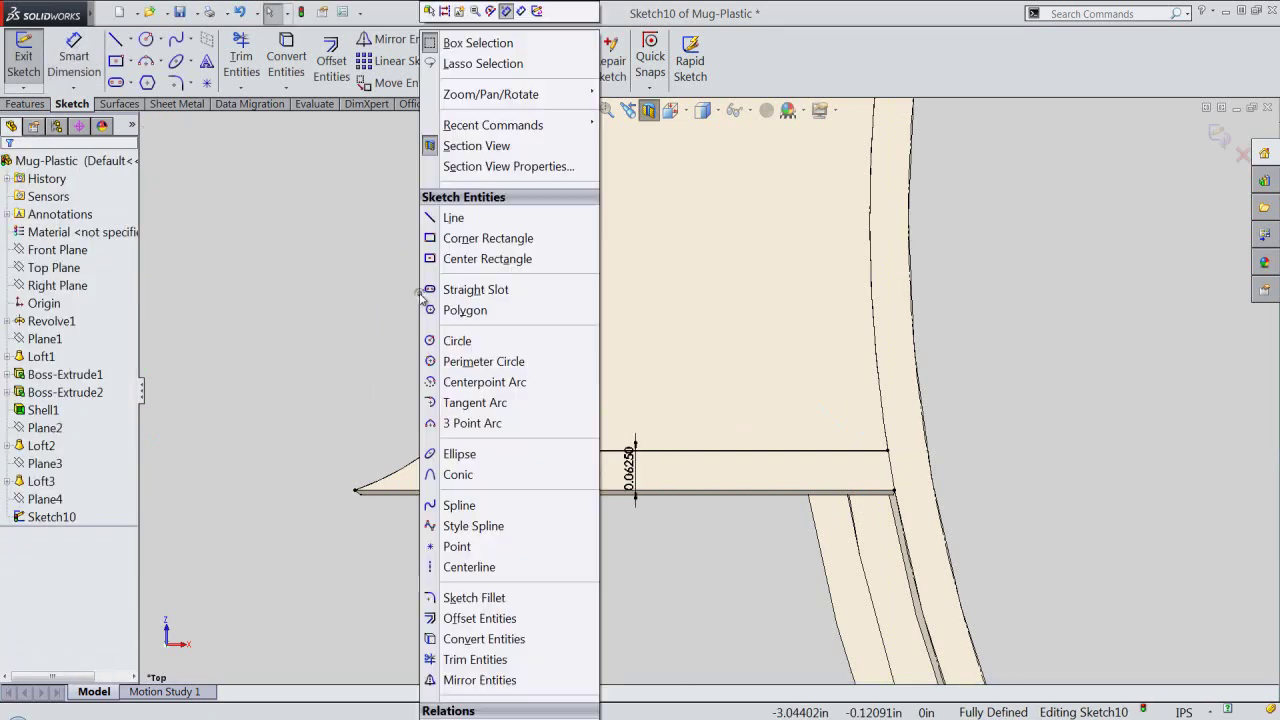
pyautogui.click(447, 422)
pyautogui.scroll(-2, 445, 440)
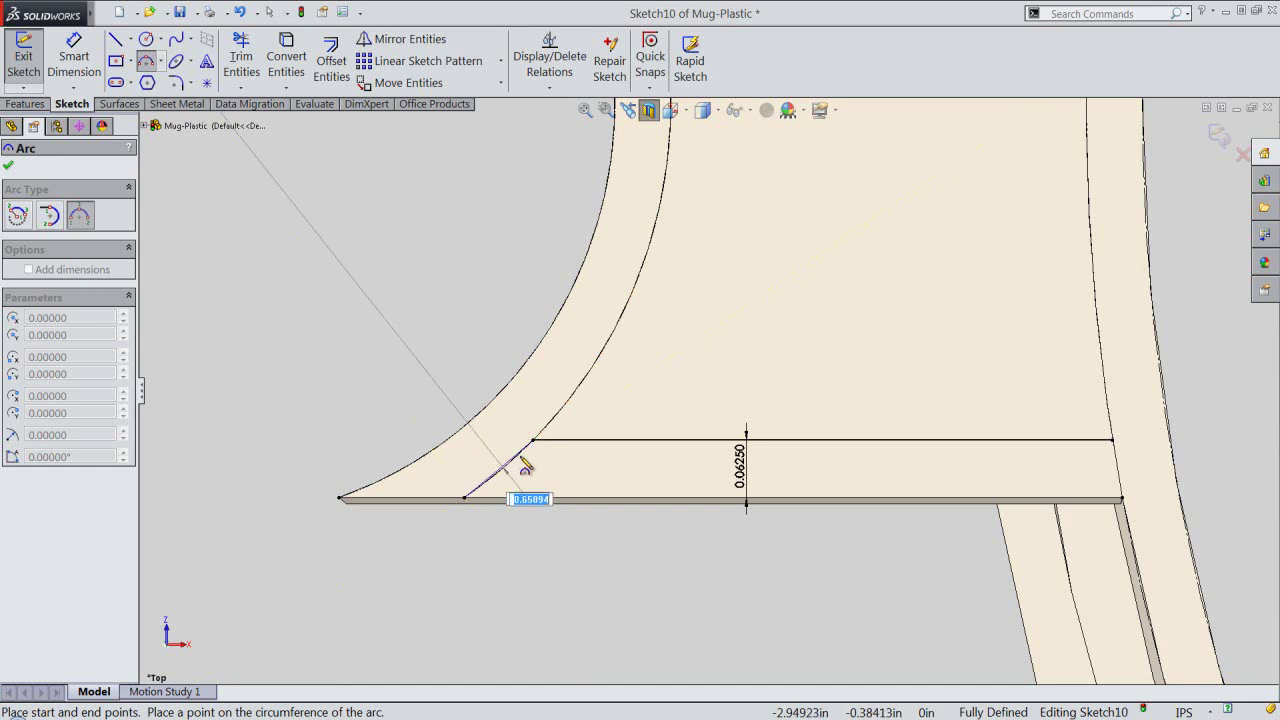
pyautogui.click(524, 465)
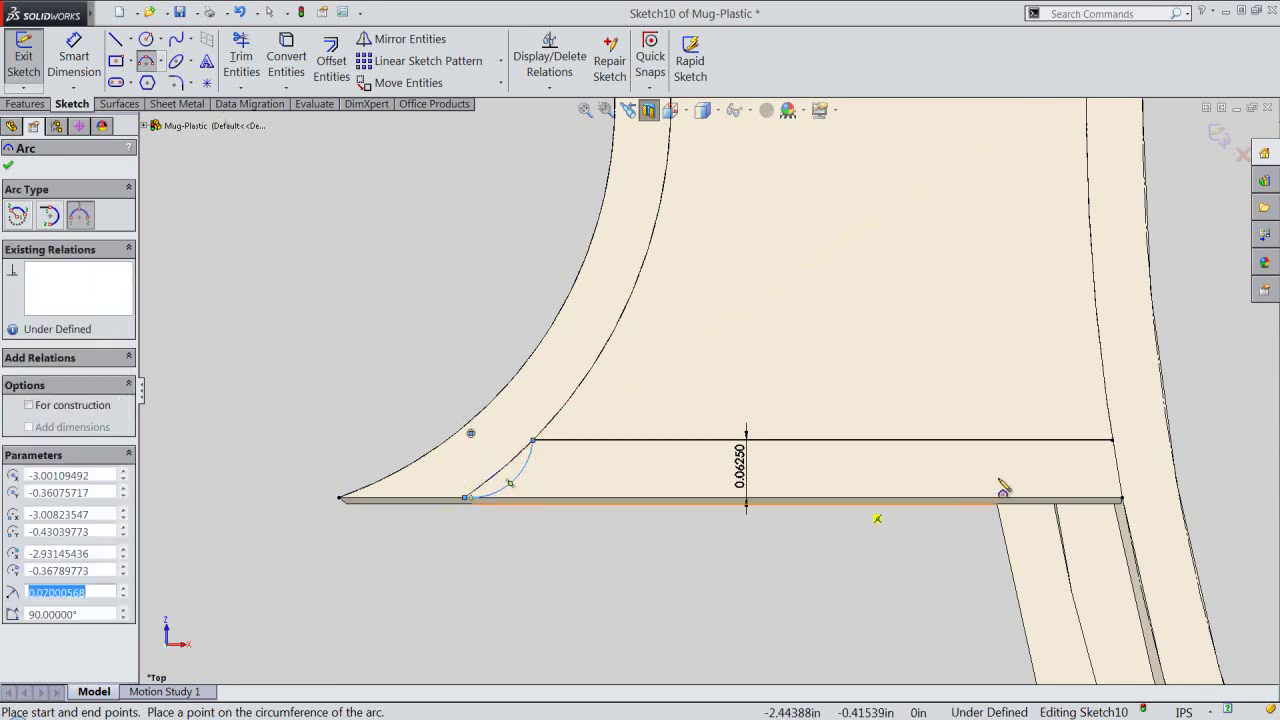
pyautogui.click(1112, 440)
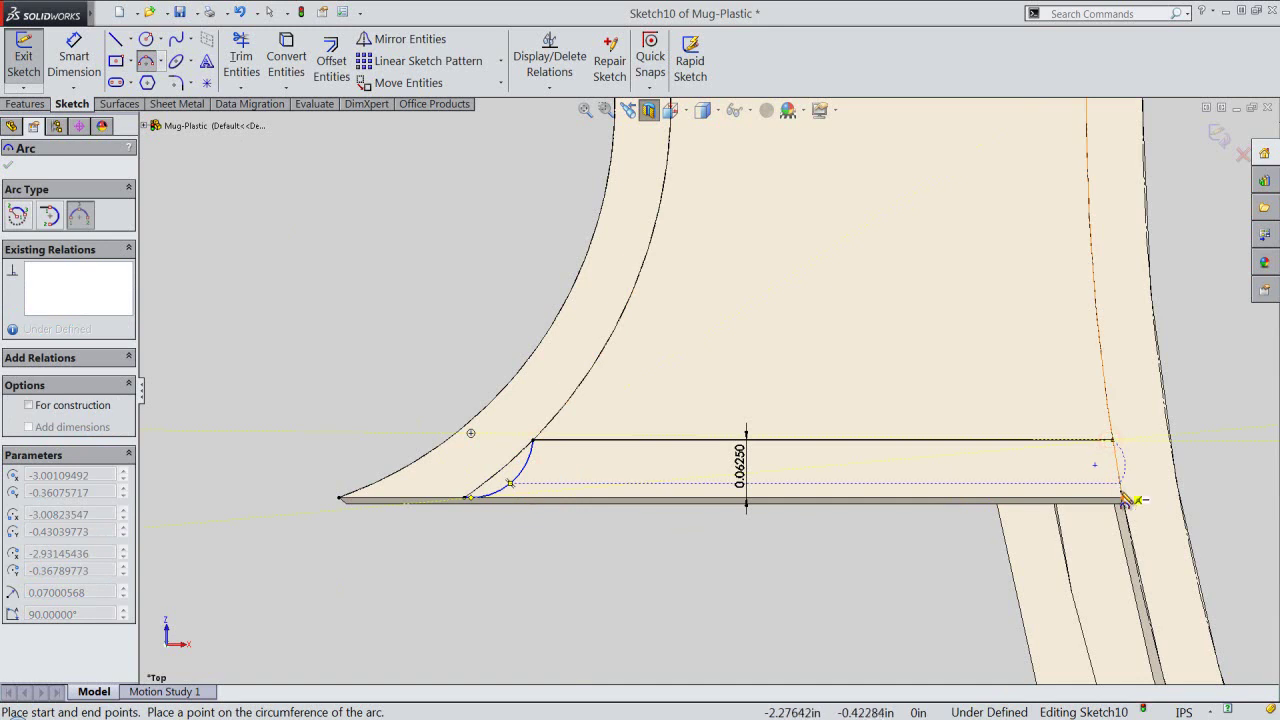
pyautogui.click(1118, 497)
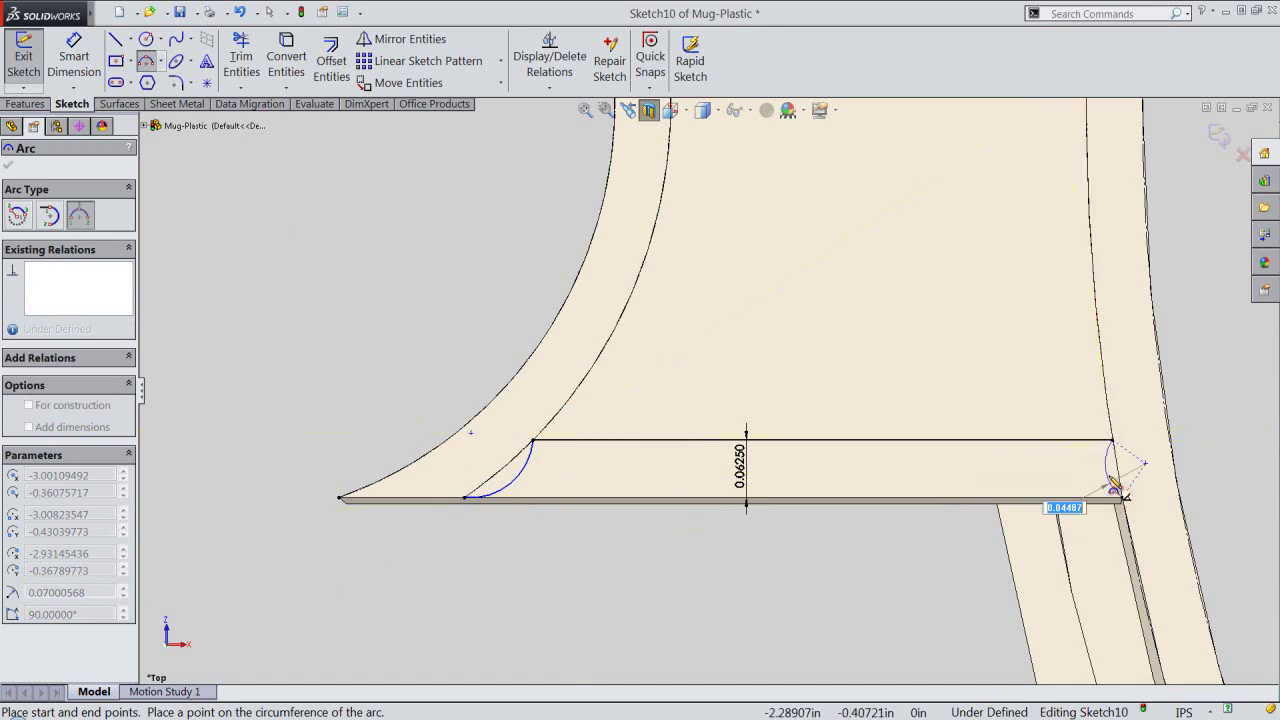
pyautogui.click(1108, 470)
pyautogui.rightClick(509, 263)
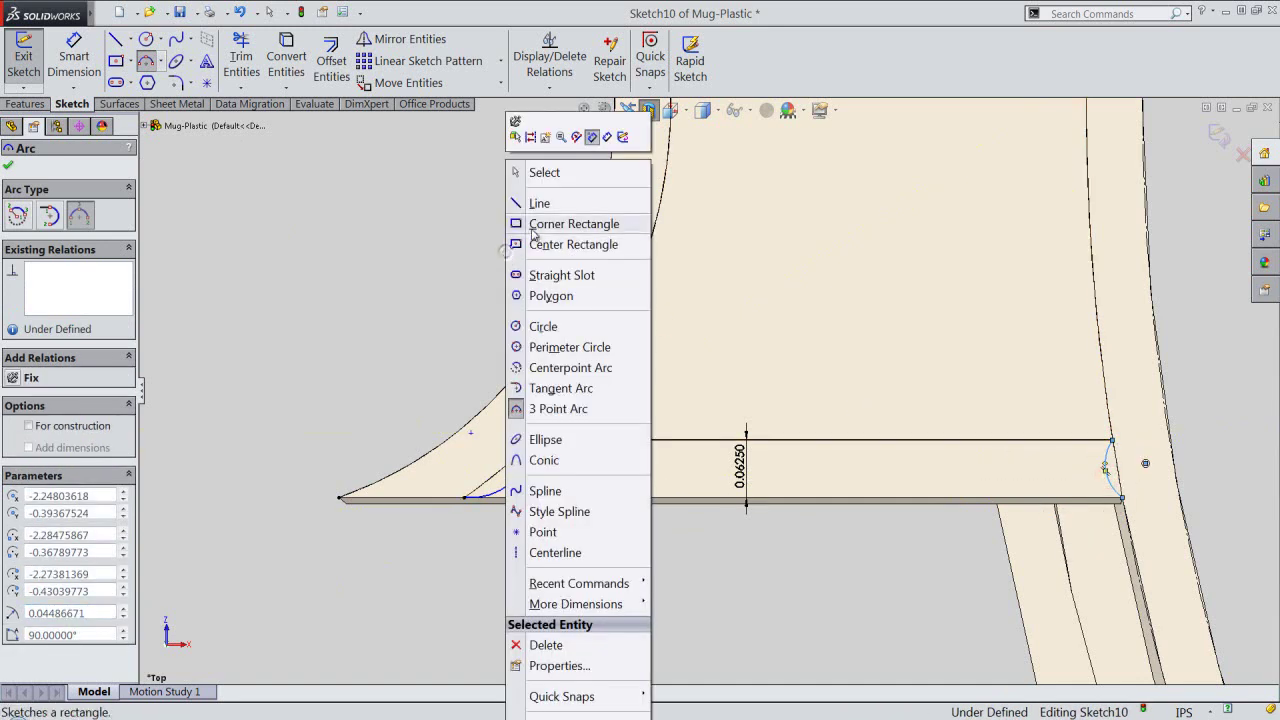
pyautogui.click(538, 174)
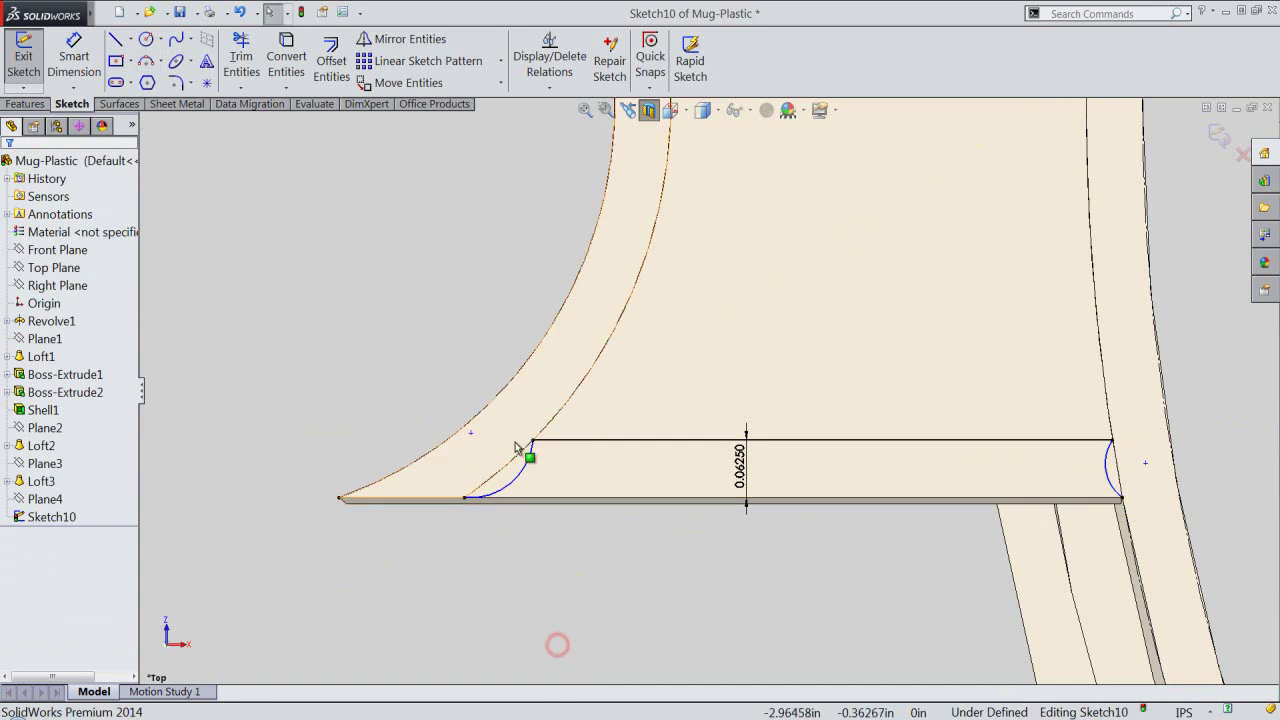
# Make the left end arc tangent to the curved mug wall.
pyautogui.scroll(-4, 472, 467)
pyautogui.scroll(-1, 527, 468)
pyautogui.click(558, 481)
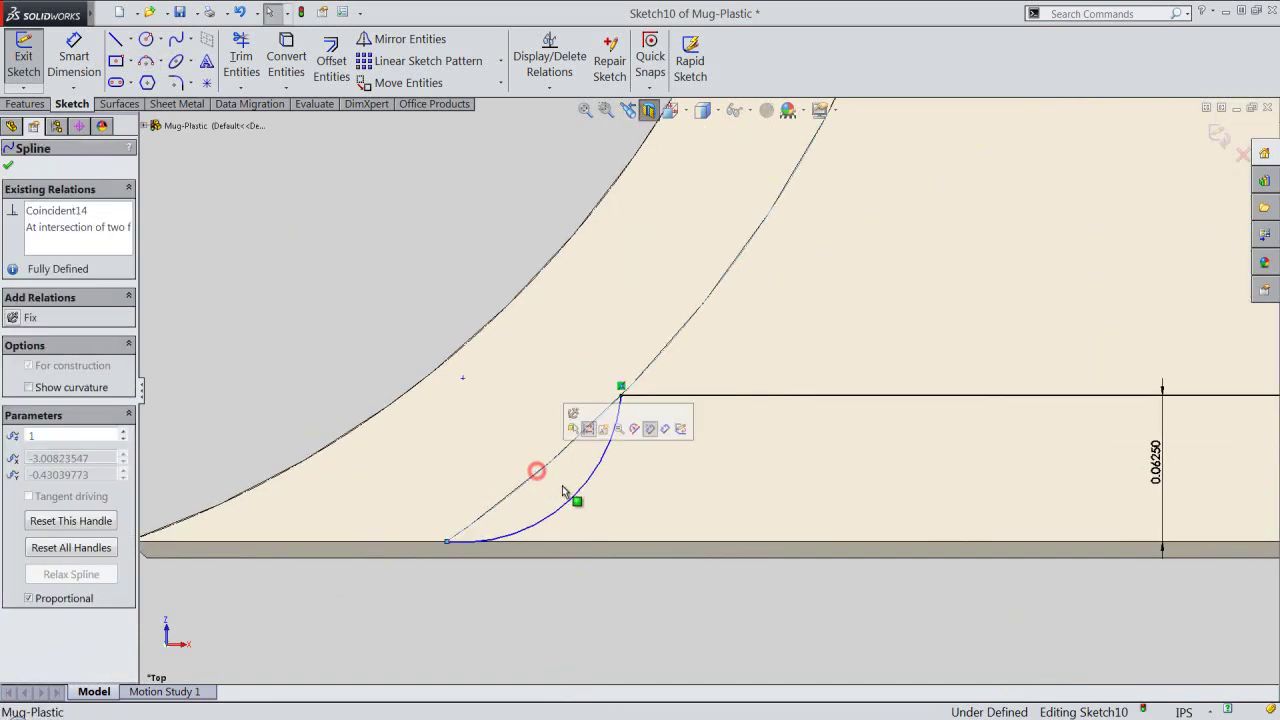
pyautogui.keyDown('ctrl'); pyautogui.click(576, 494); pyautogui.keyUp('ctrl')
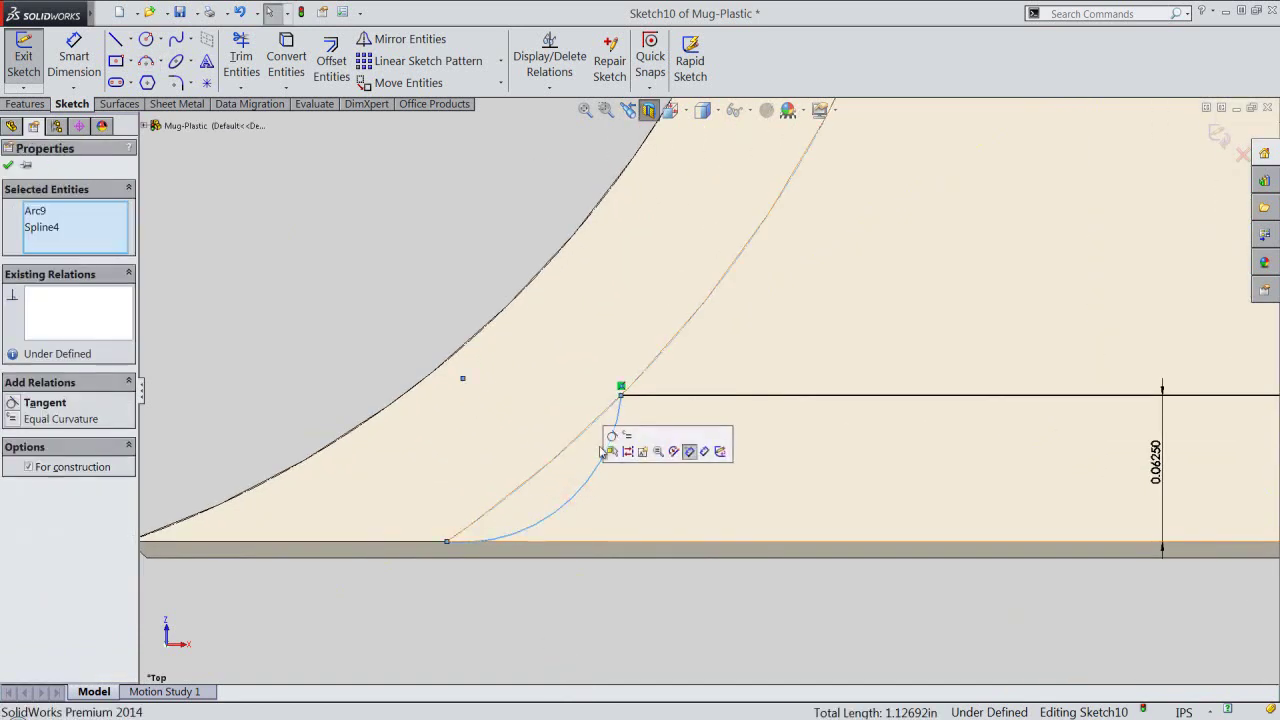
pyautogui.click(611, 438)
pyautogui.click(605, 573)
# Make the right end arc tangent to the right wall curve.
pyautogui.scroll(2, 552, 477)
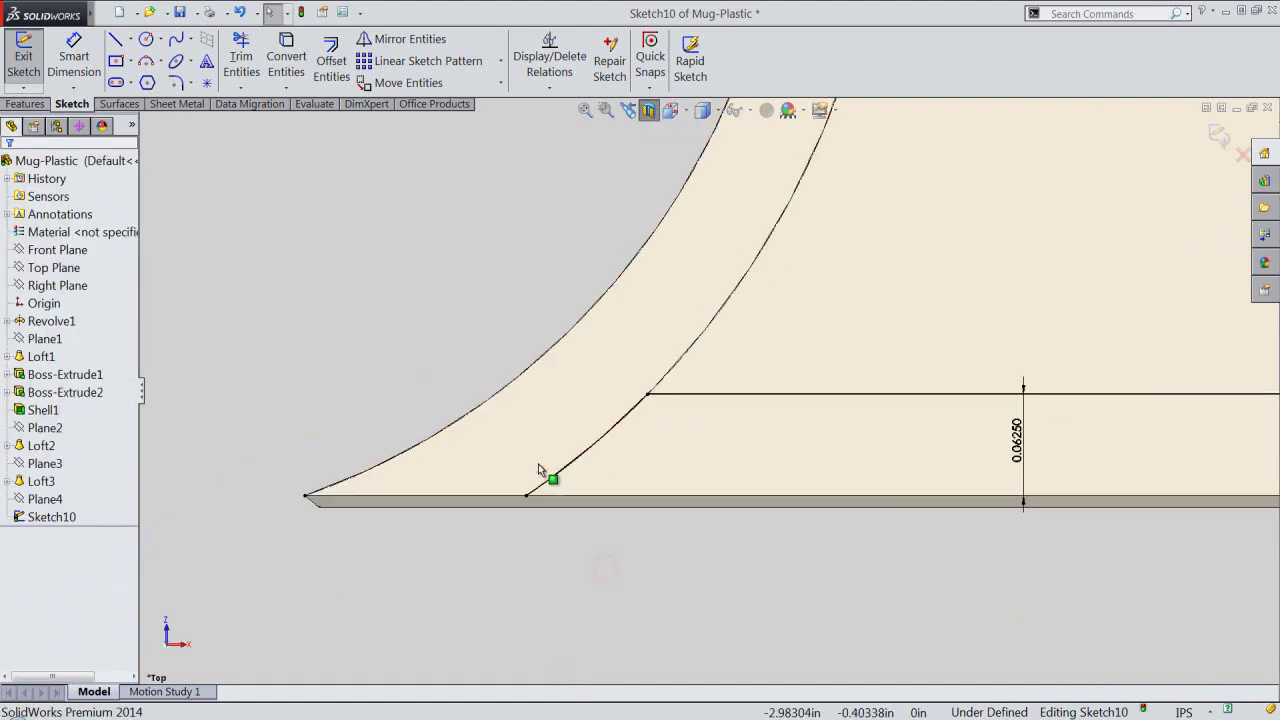
pyautogui.scroll(2, 597, 486)
pyautogui.scroll(1, 1045, 437)
pyautogui.scroll(-1, 1044, 413)
pyautogui.scroll(-2, 1044, 413)
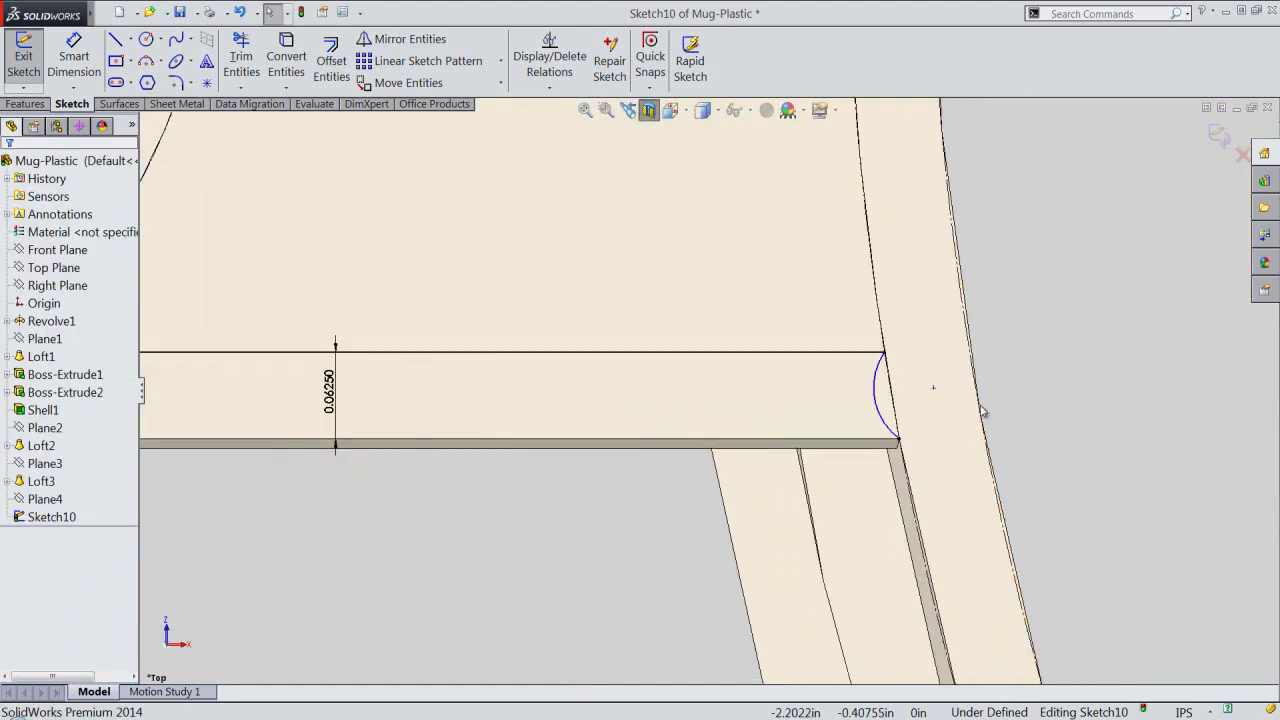
pyautogui.click(875, 405)
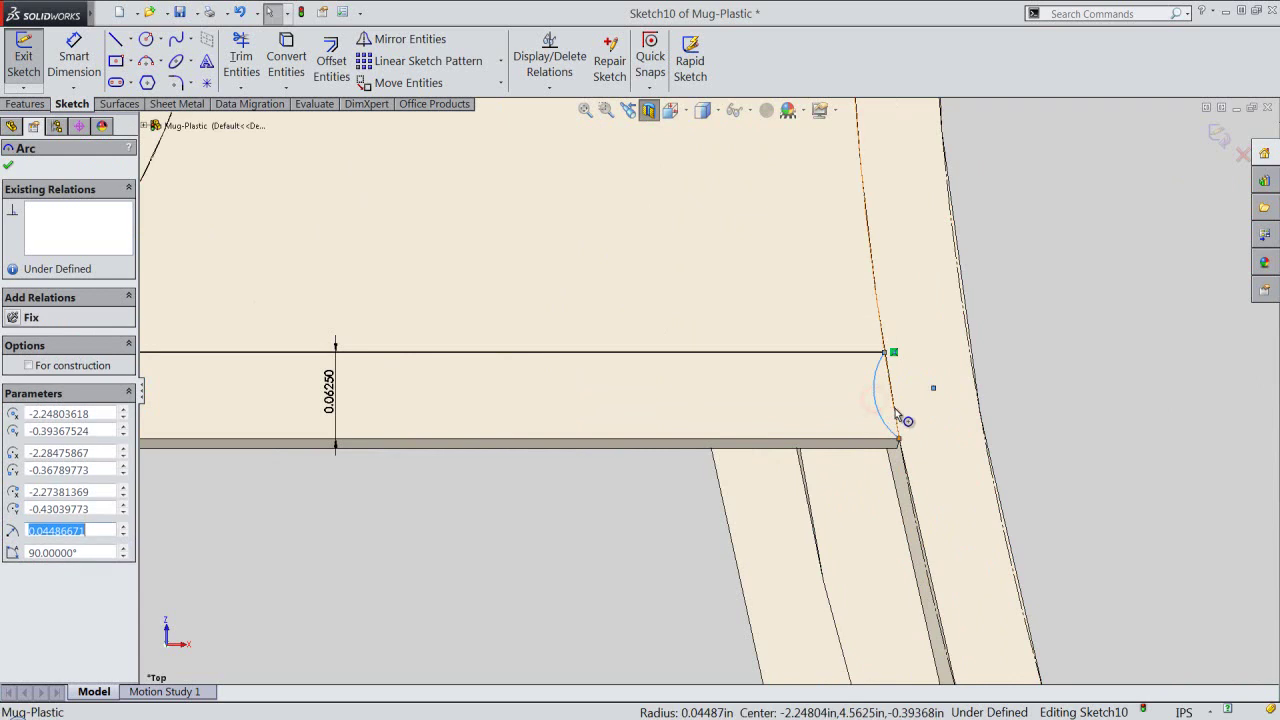
pyautogui.keyDown('ctrl'); pyautogui.click(901, 410); pyautogui.keyUp('ctrl')
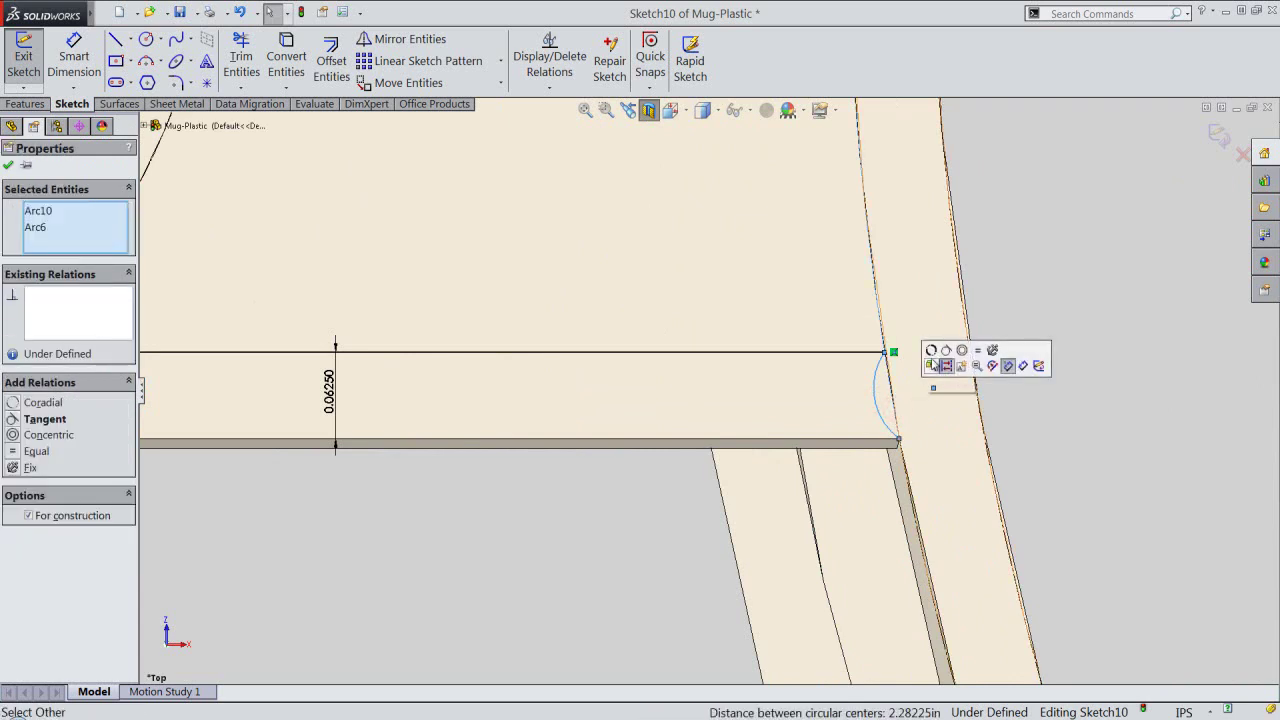
pyautogui.click(946, 356)
pyautogui.click(1048, 377)
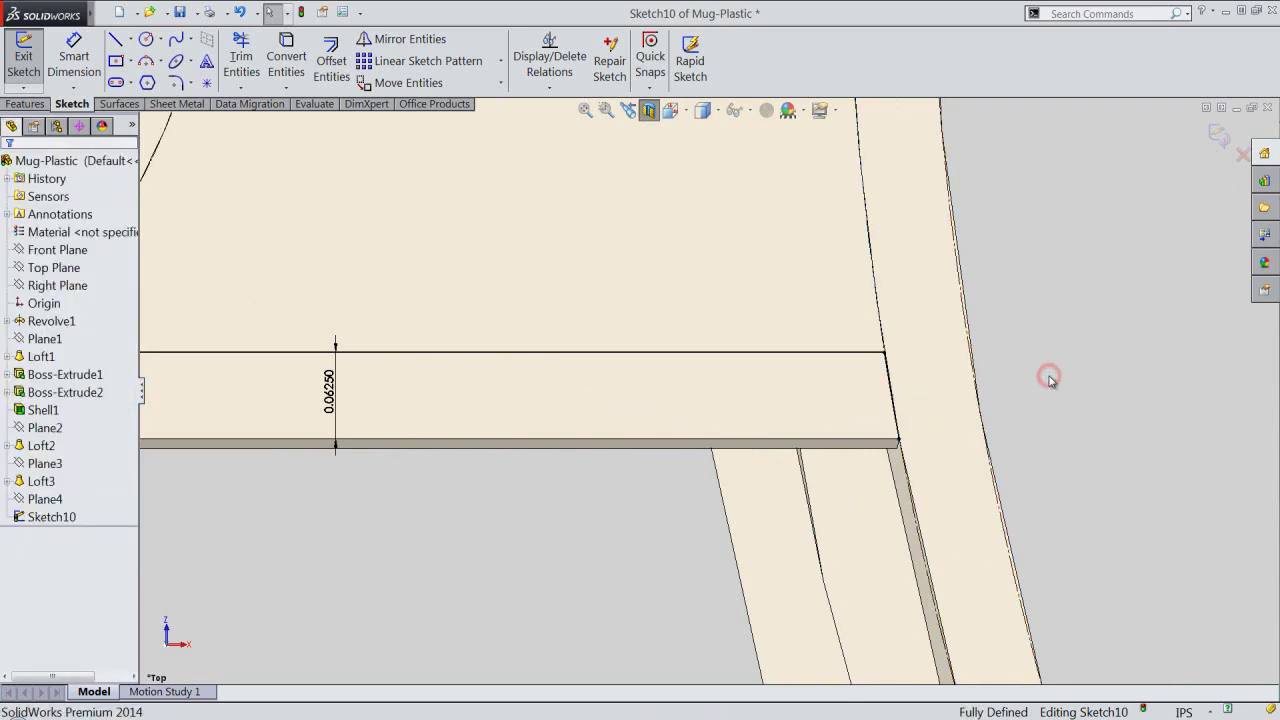
# Draw a horizontal bottom line closing the rib profile.
pyautogui.scroll(3, 745, 503)
pyautogui.rightClick(534, 508)
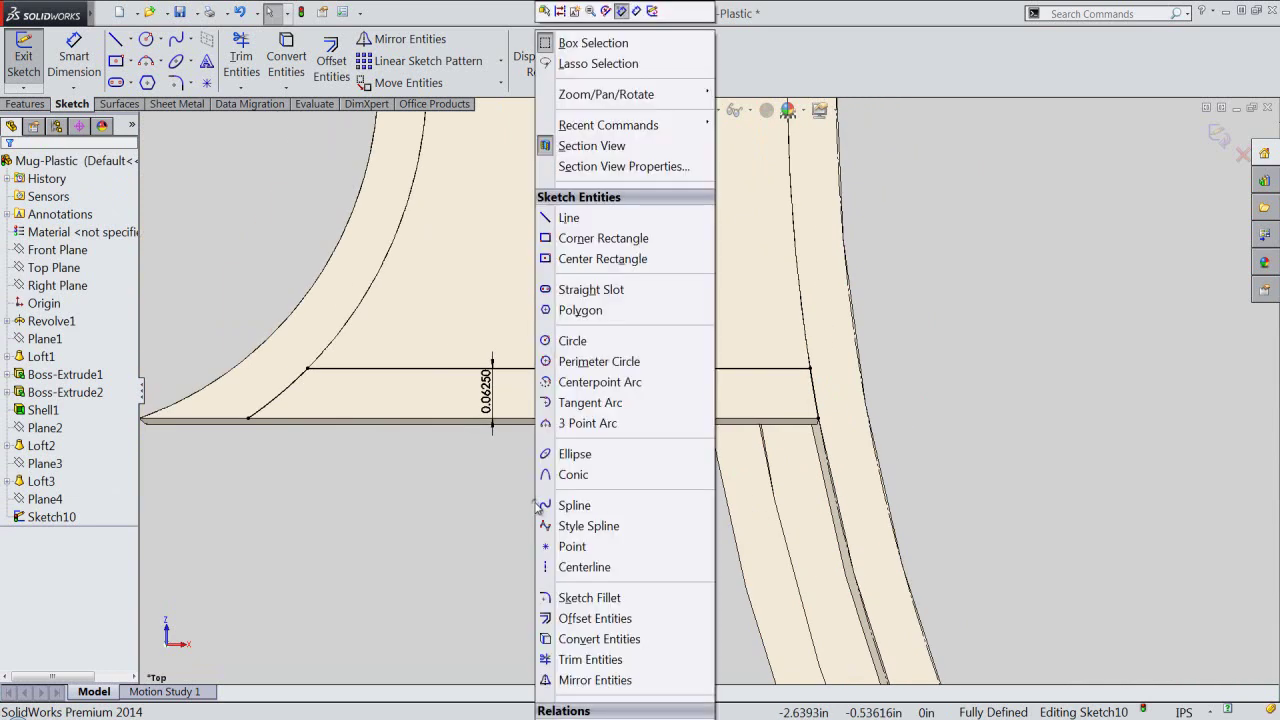
pyautogui.click(560, 220)
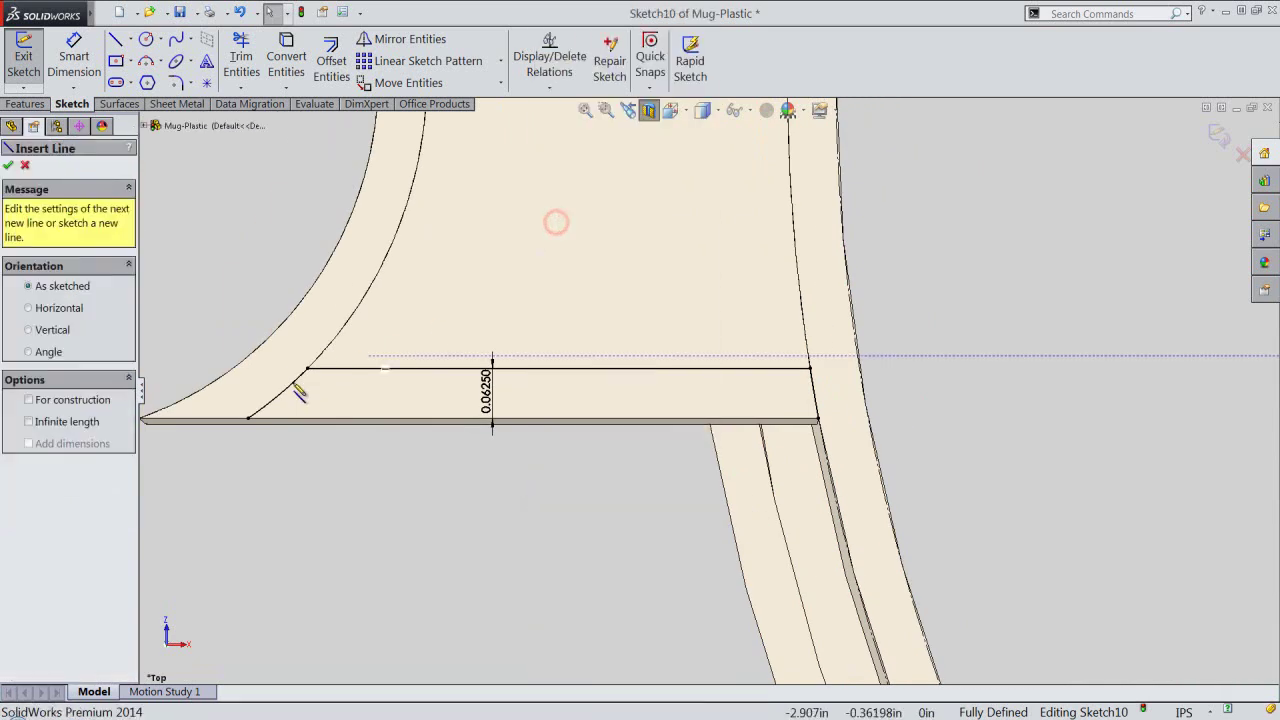
pyautogui.click(249, 417)
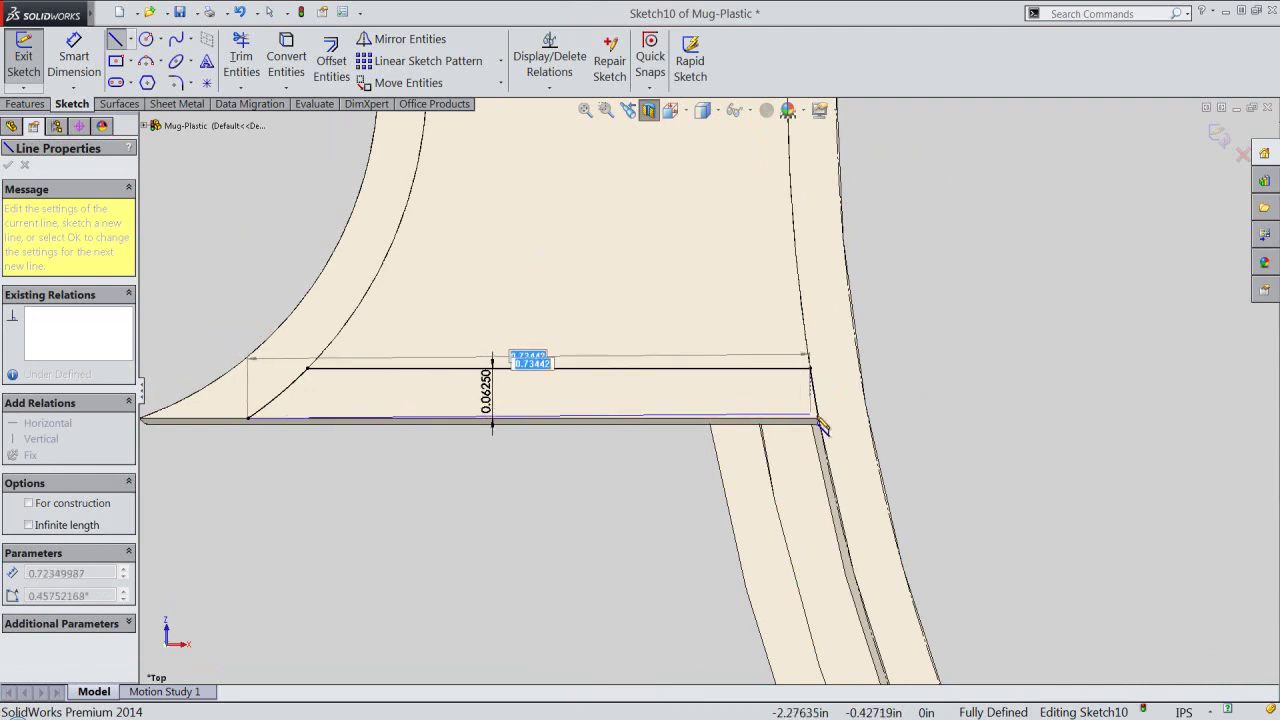
pyautogui.doubleClick(818, 420)
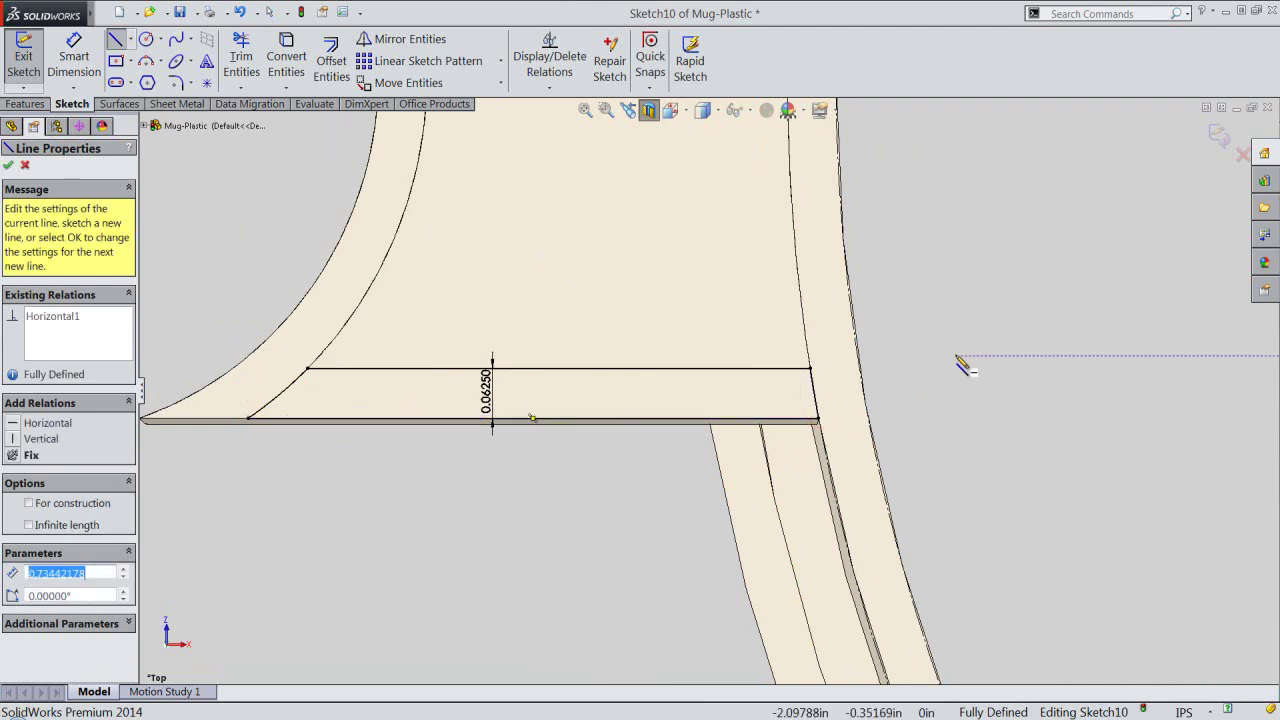
pyautogui.rightClick(960, 362)
pyautogui.click(974, 197)
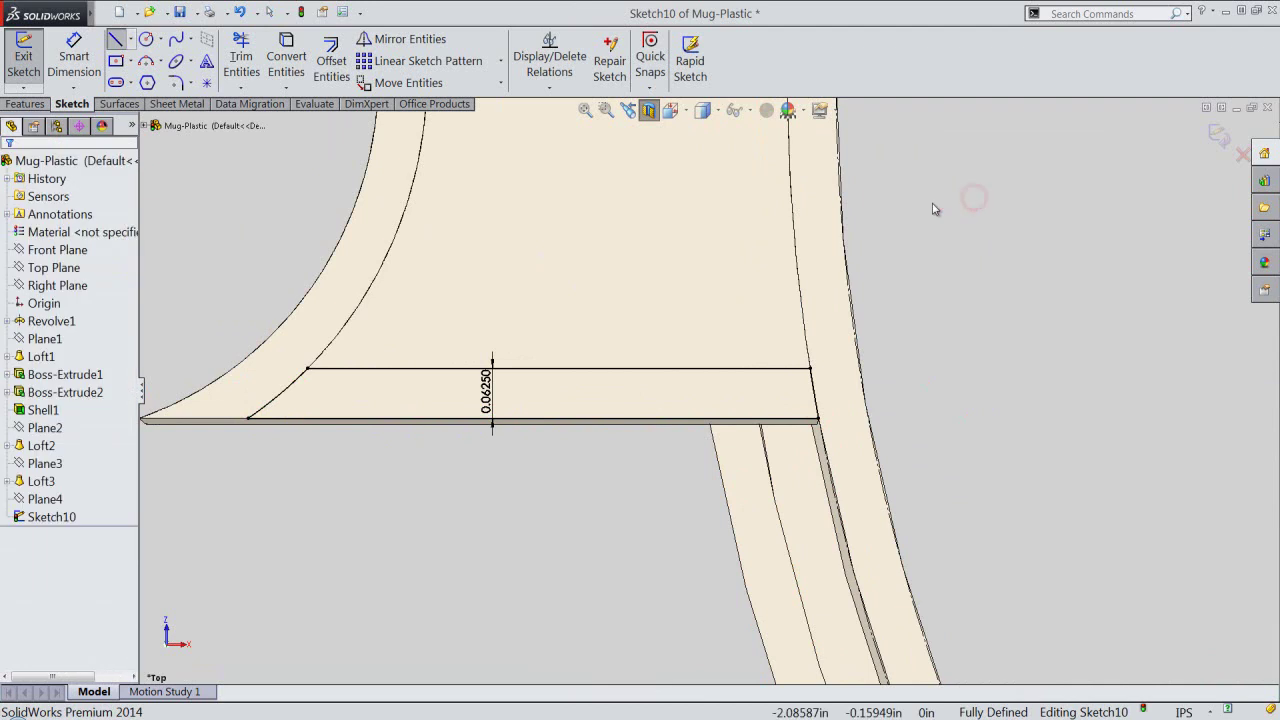
# Turn on the section view, switch to Isometric, and exit Sketch10.
pyautogui.click(648, 110)
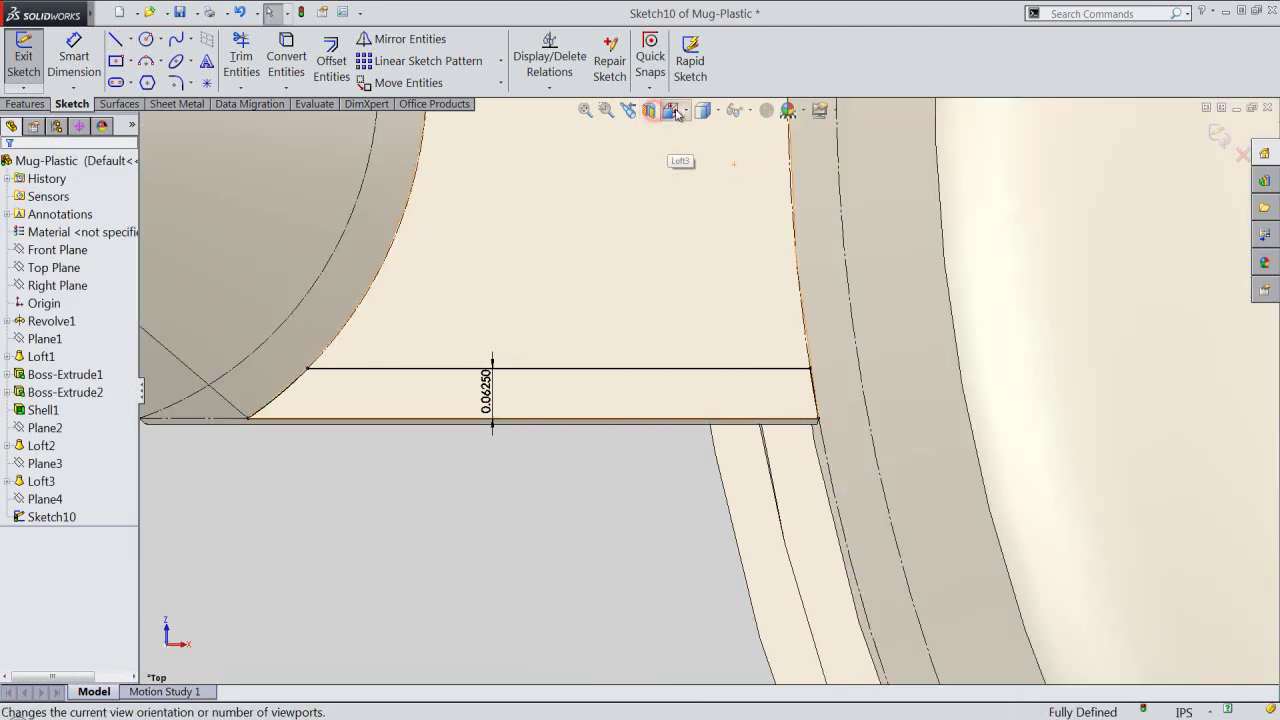
pyautogui.click(678, 112)
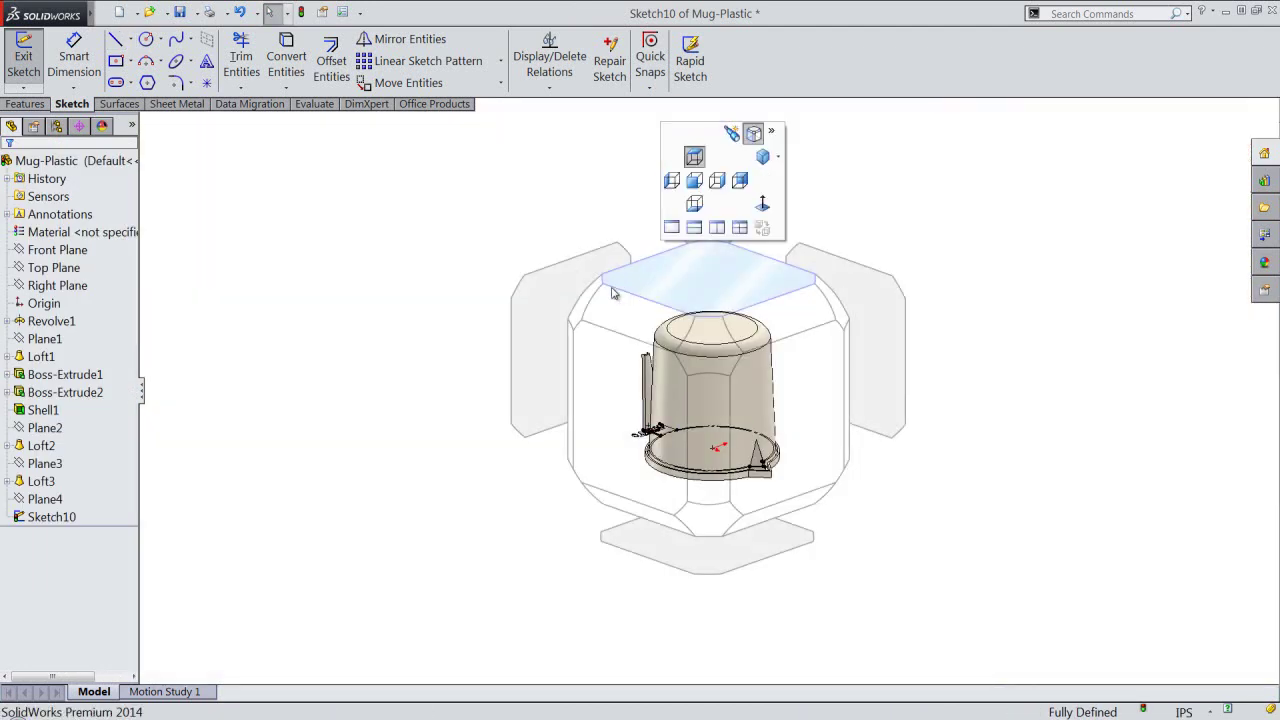
pyautogui.click(588, 295)
pyautogui.scroll(-5, 563, 488)
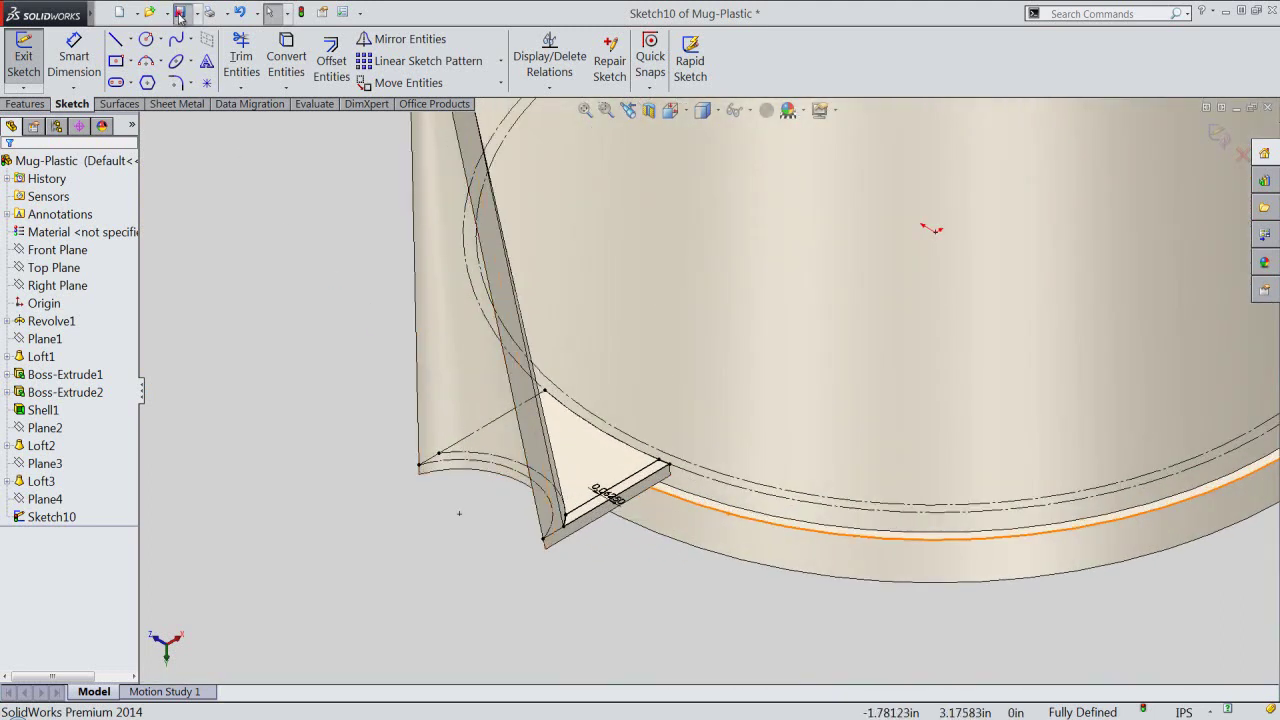
pyautogui.rightClick(268, 389)
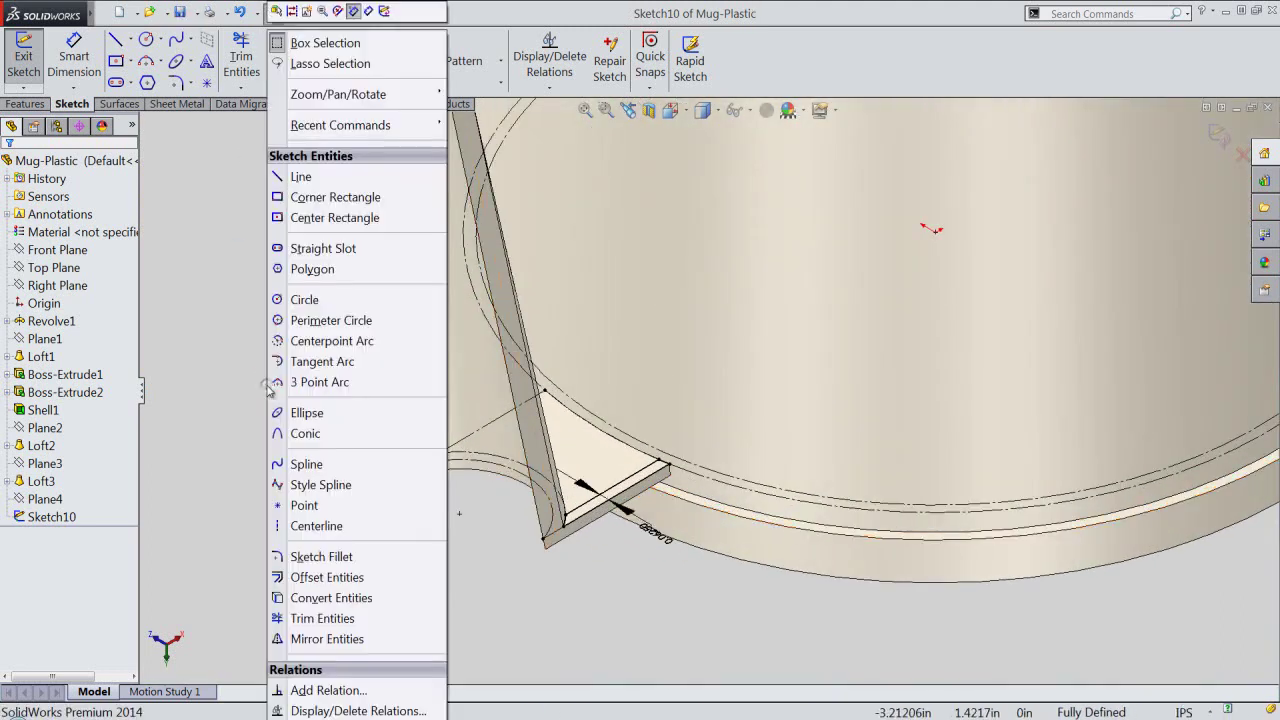
pyautogui.click(384, 11)
pyautogui.click(345, 378)
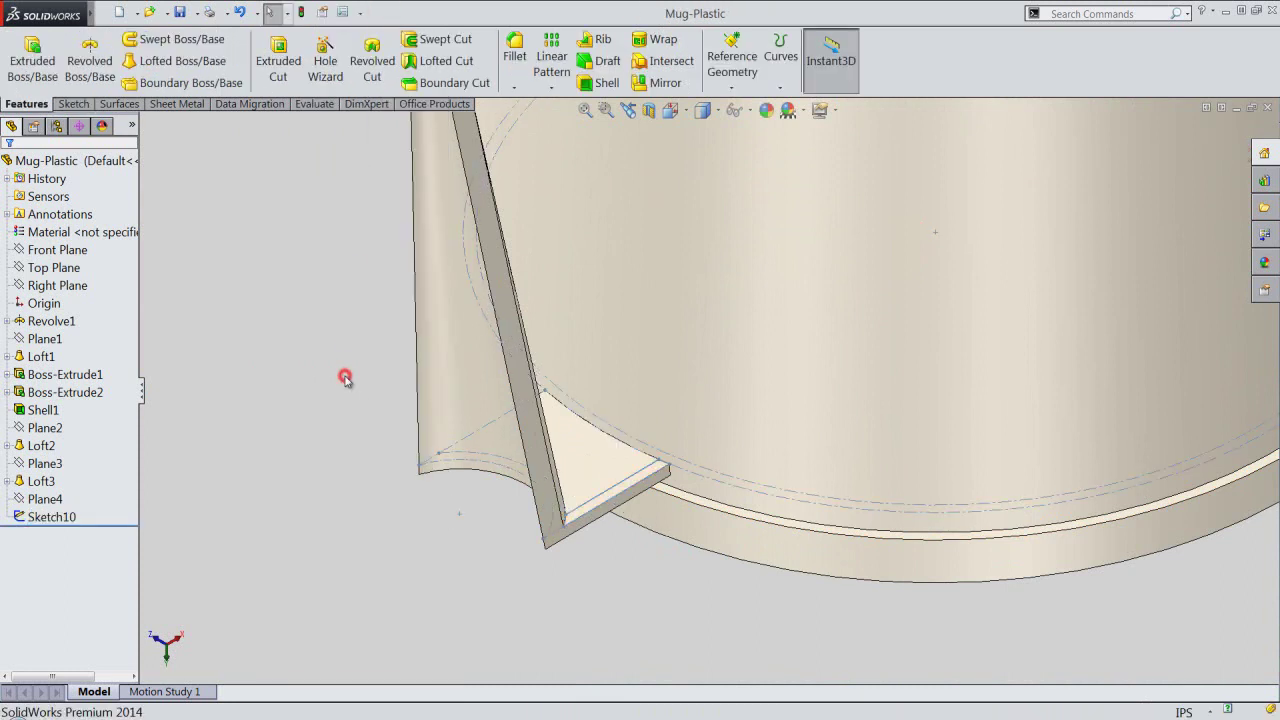
# Start a new sketch on Plane4.
pyautogui.click(46, 499)
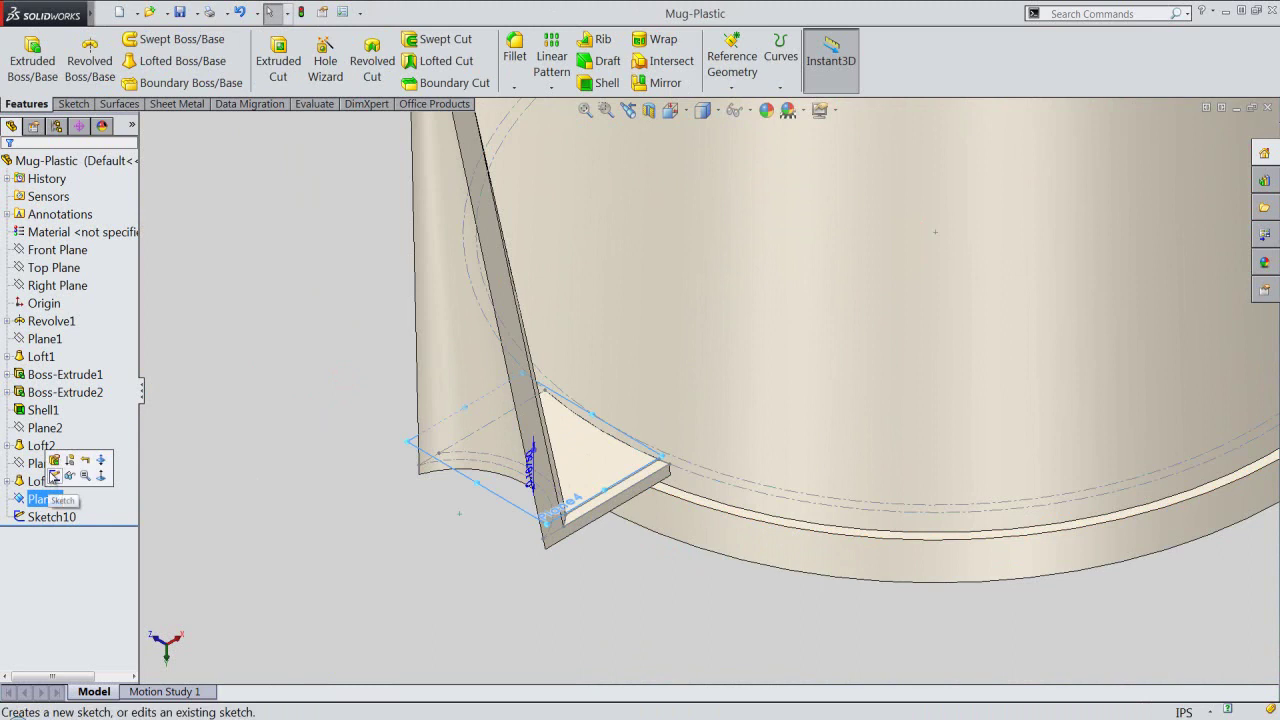
pyautogui.click(56, 475)
pyautogui.click(610, 588)
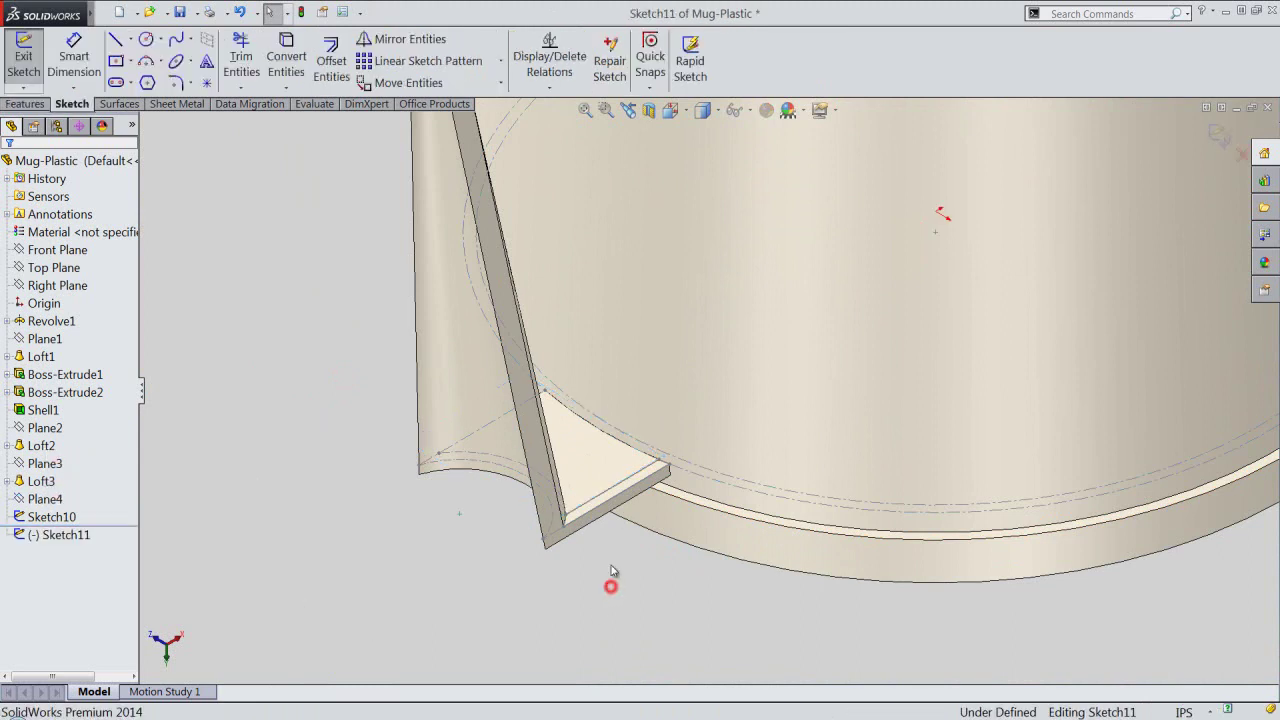
pyautogui.scroll(-3, 628, 466)
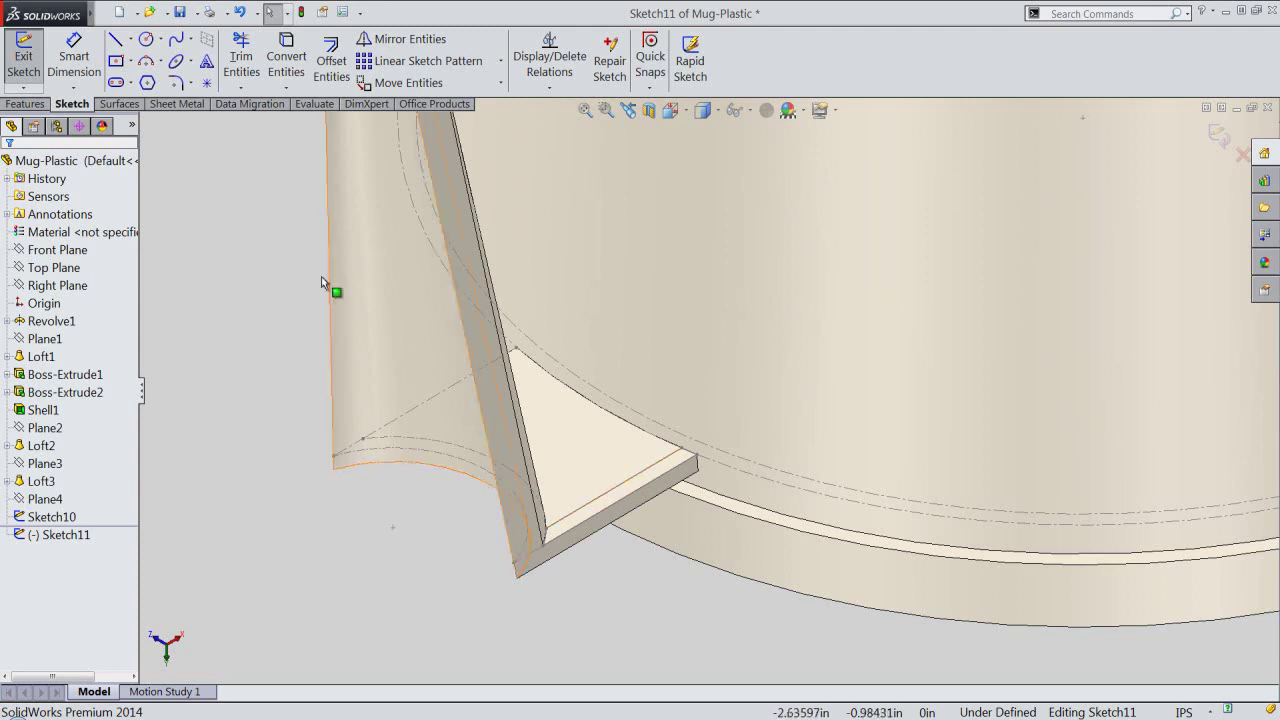
# Create intersection curves between Mug-Plastic.SLDPRT and Plane4.
pyautogui.click(288, 89)
pyautogui.click(290, 126)
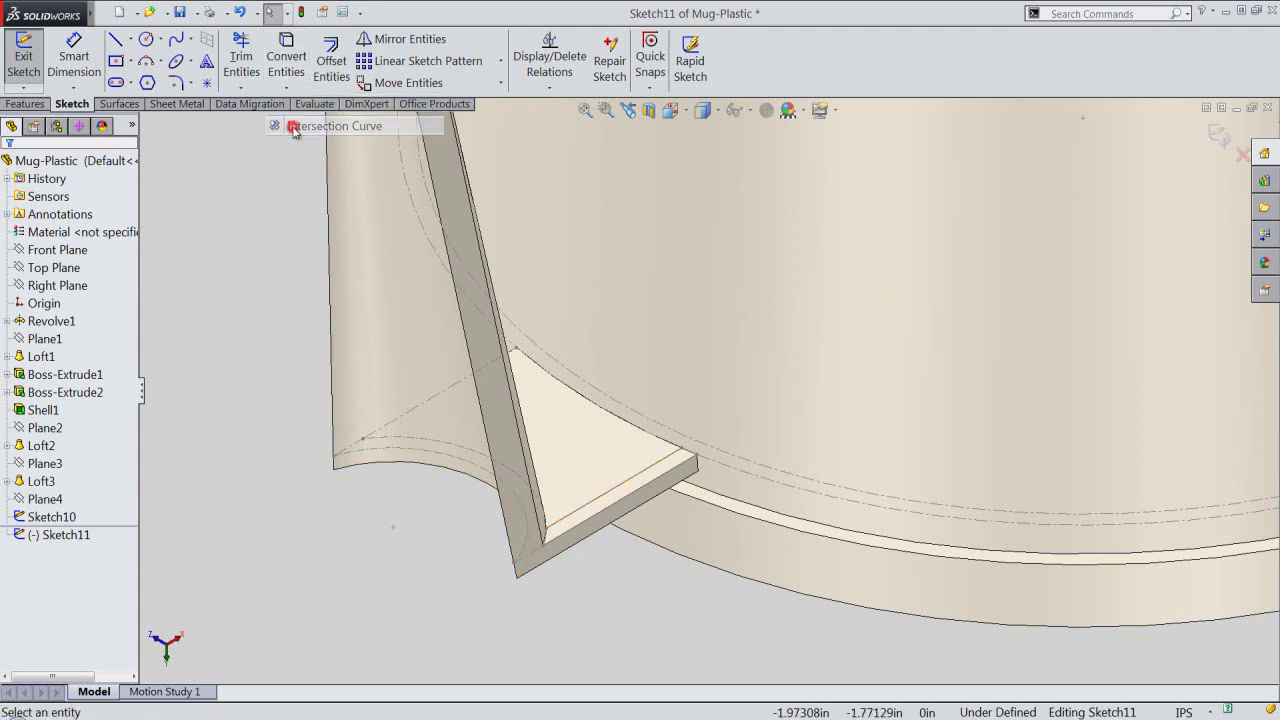
pyautogui.click(226, 126)
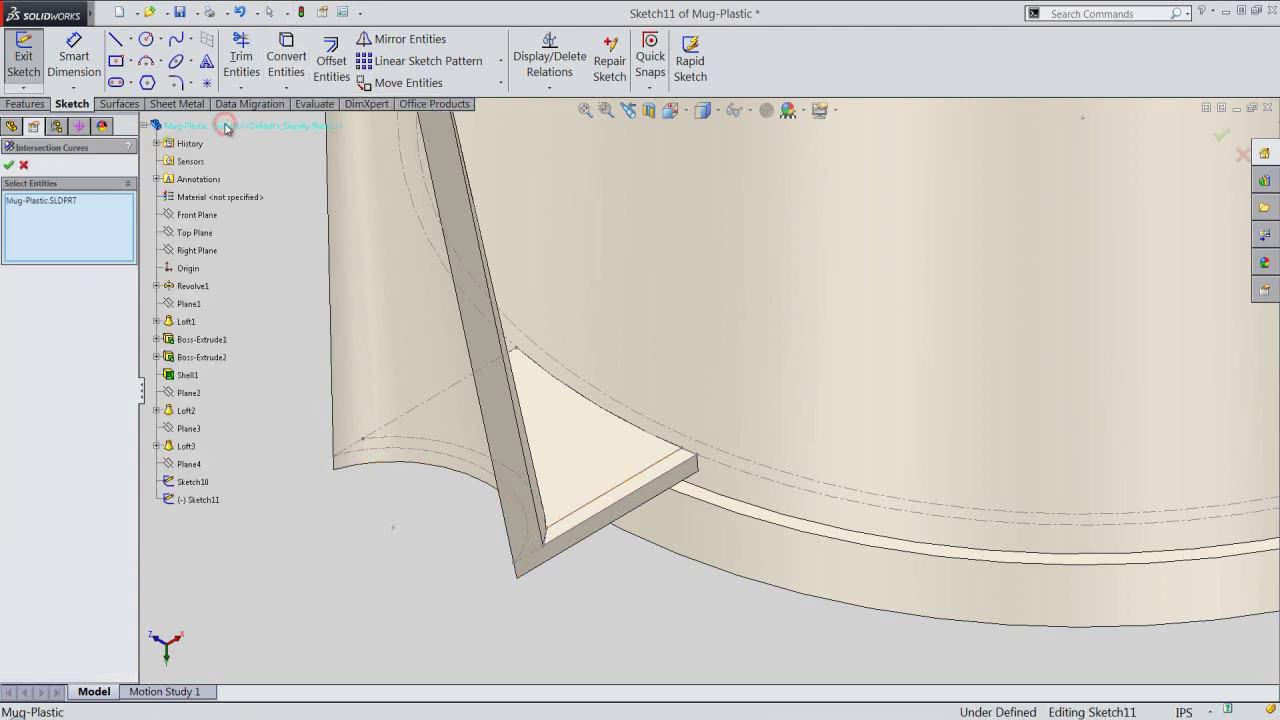
pyautogui.rightClick(252, 291)
pyautogui.click(280, 377)
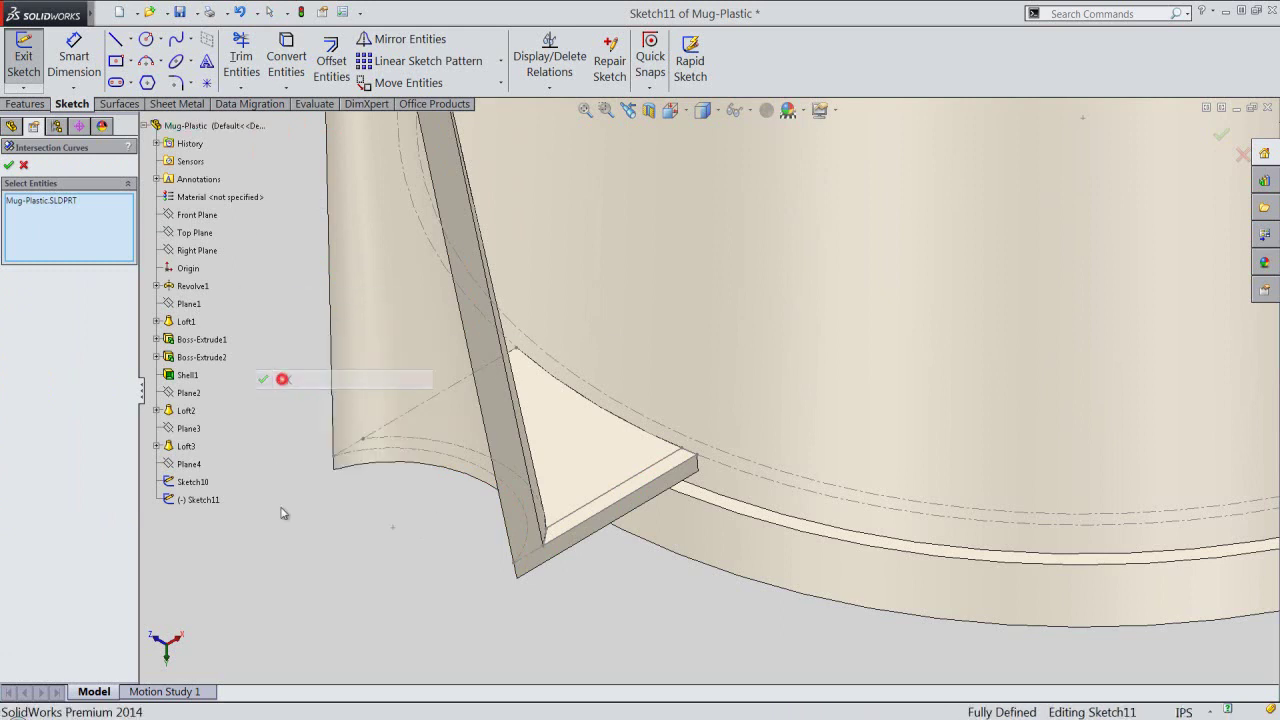
pyautogui.click(9, 166)
# Hide Sketch10 from the model view.
pyautogui.click(55, 518)
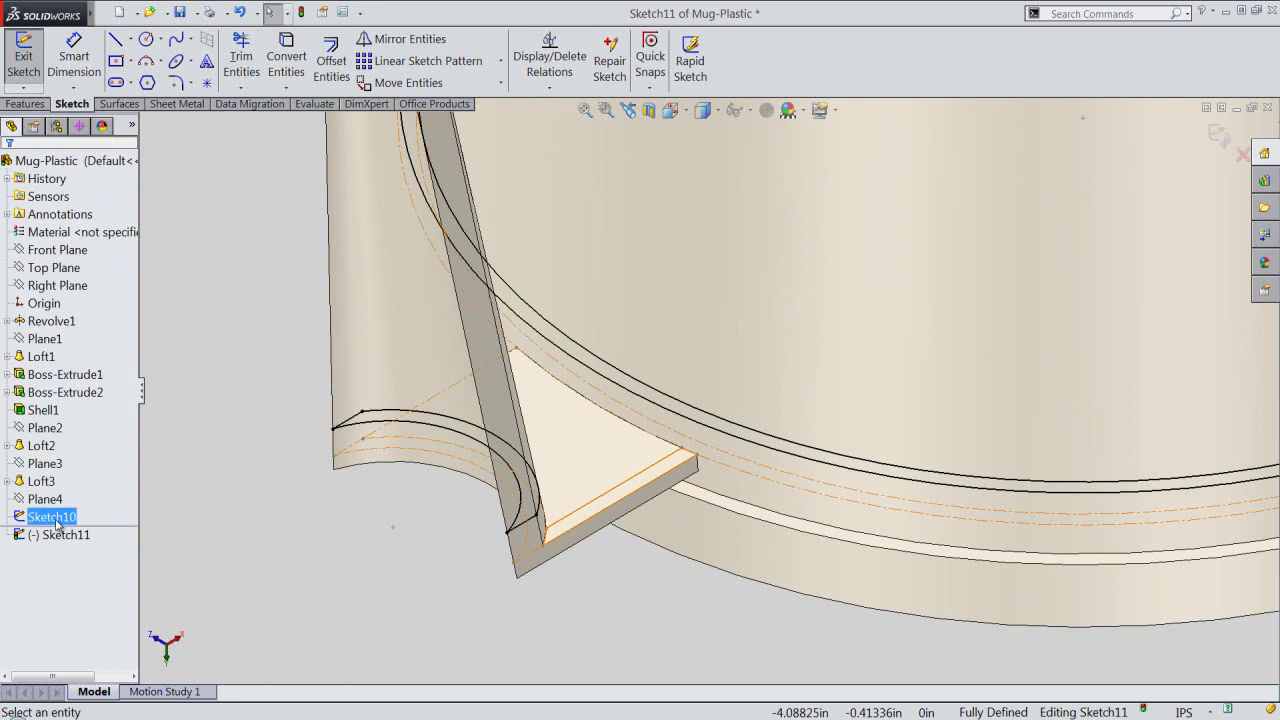
pyautogui.click(64, 502)
pyautogui.click(380, 568)
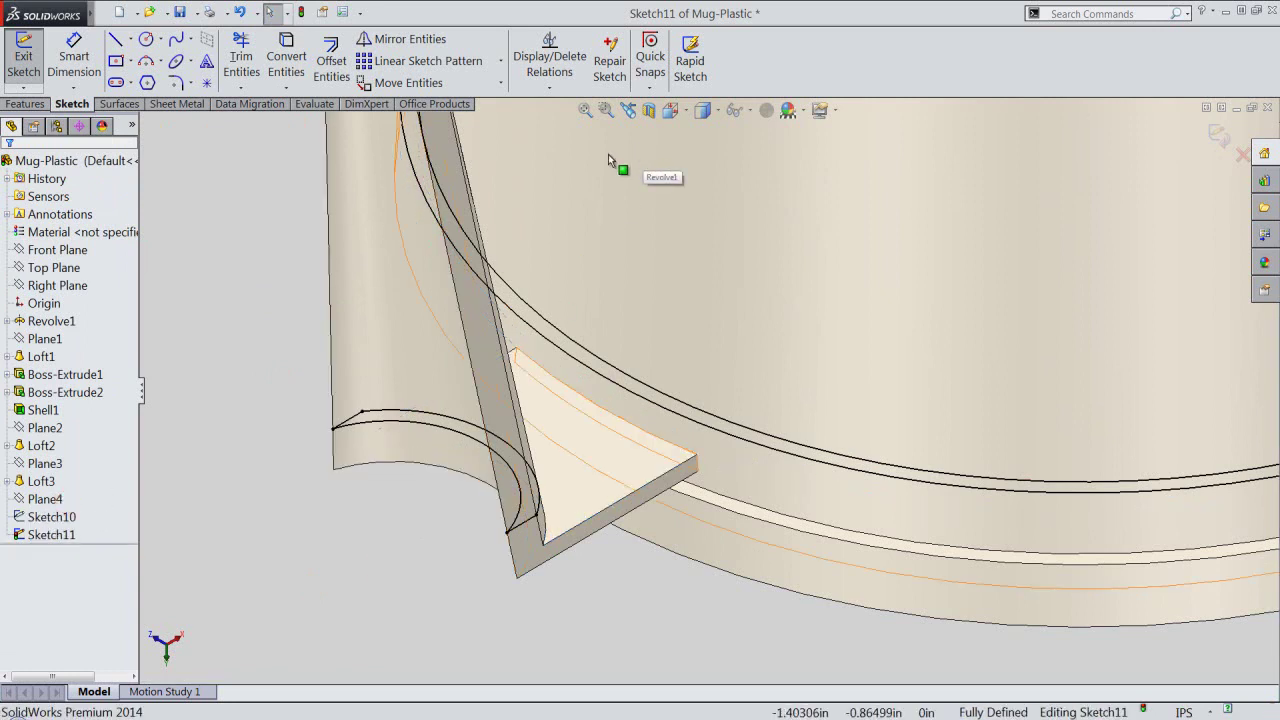
# Apply a section view at Plane4 with the cut direction flipped.
pyautogui.click(45, 499)
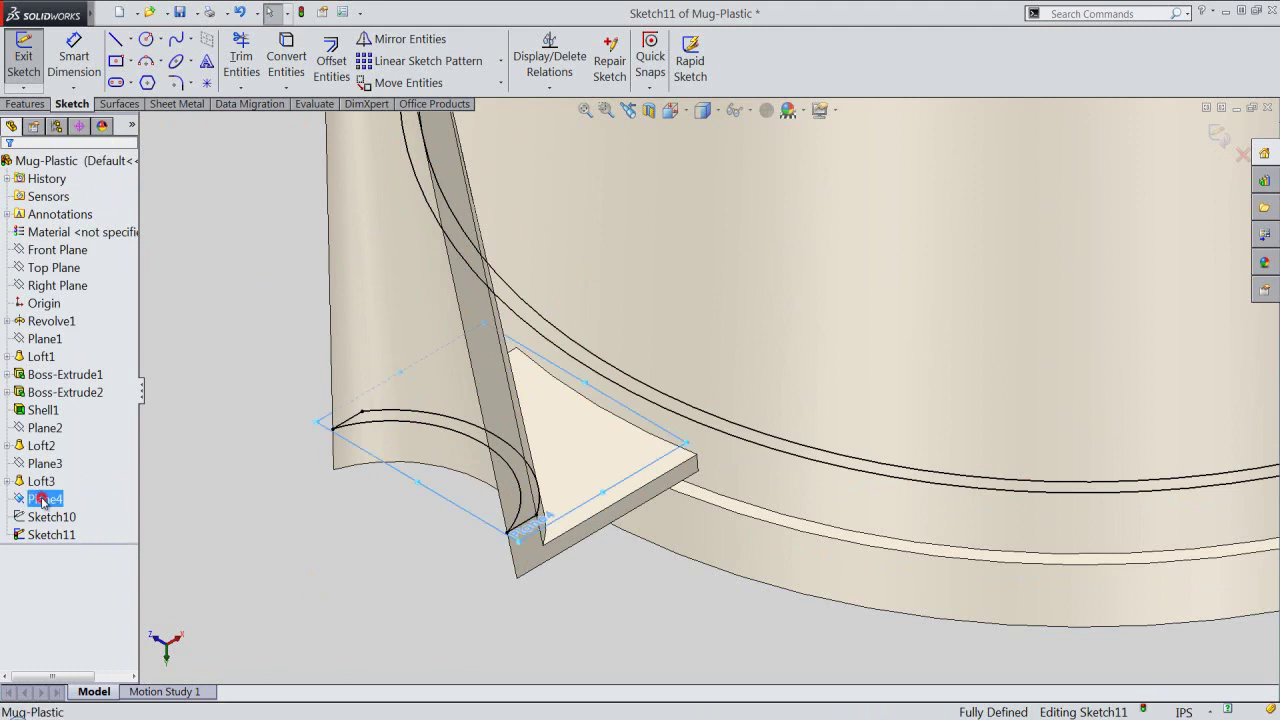
pyautogui.click(648, 110)
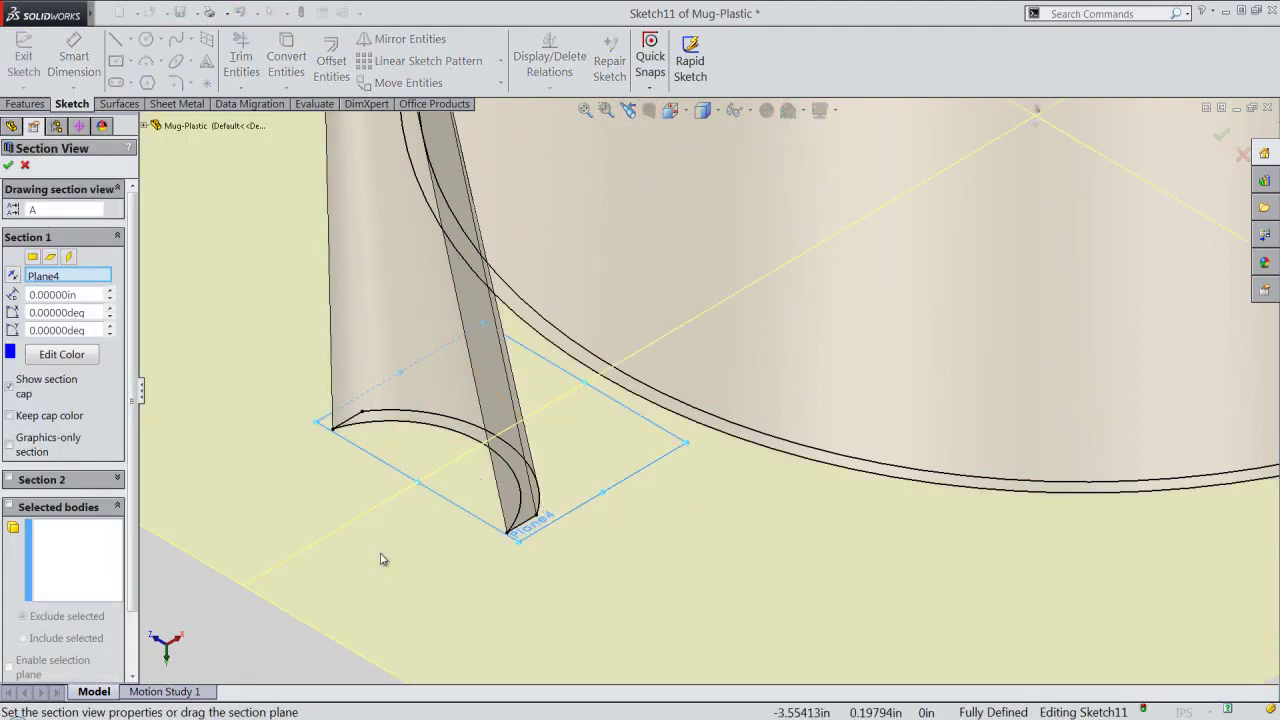
pyautogui.click(11, 276)
pyautogui.click(6, 166)
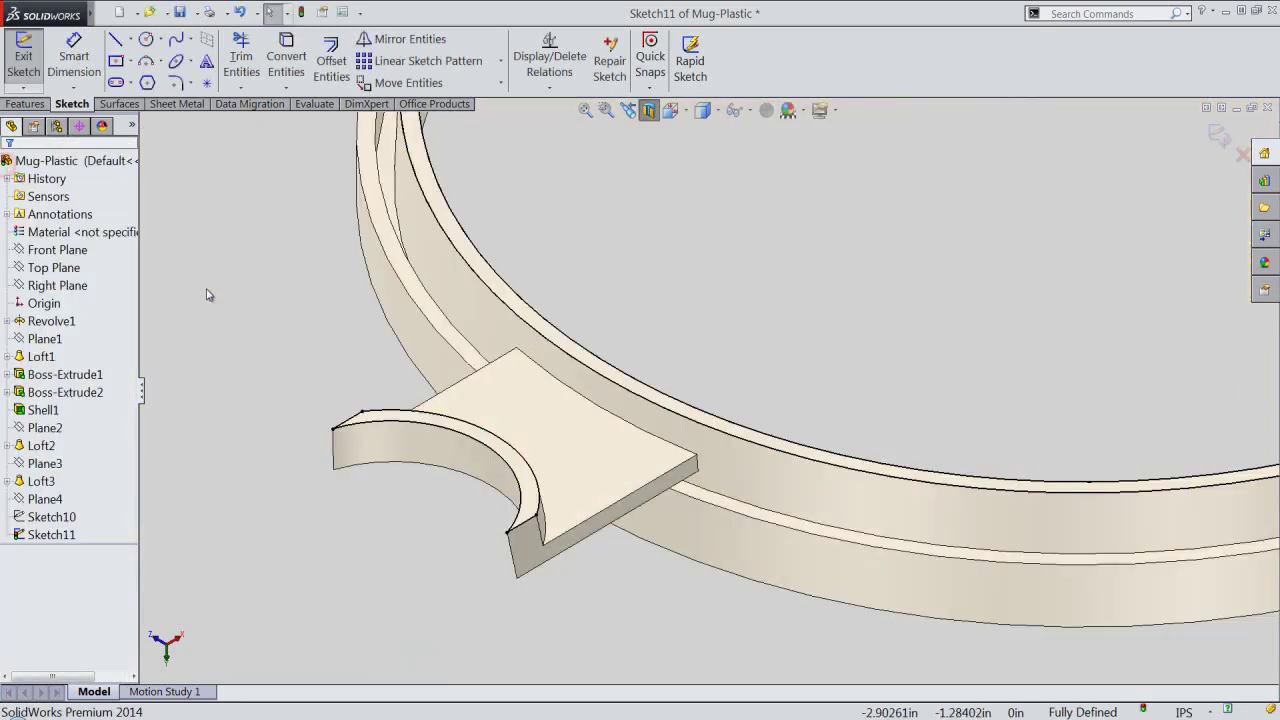
# View the mug from the Top and convert all Sketch11 curves to construction geometry.
pyautogui.click(677, 115)
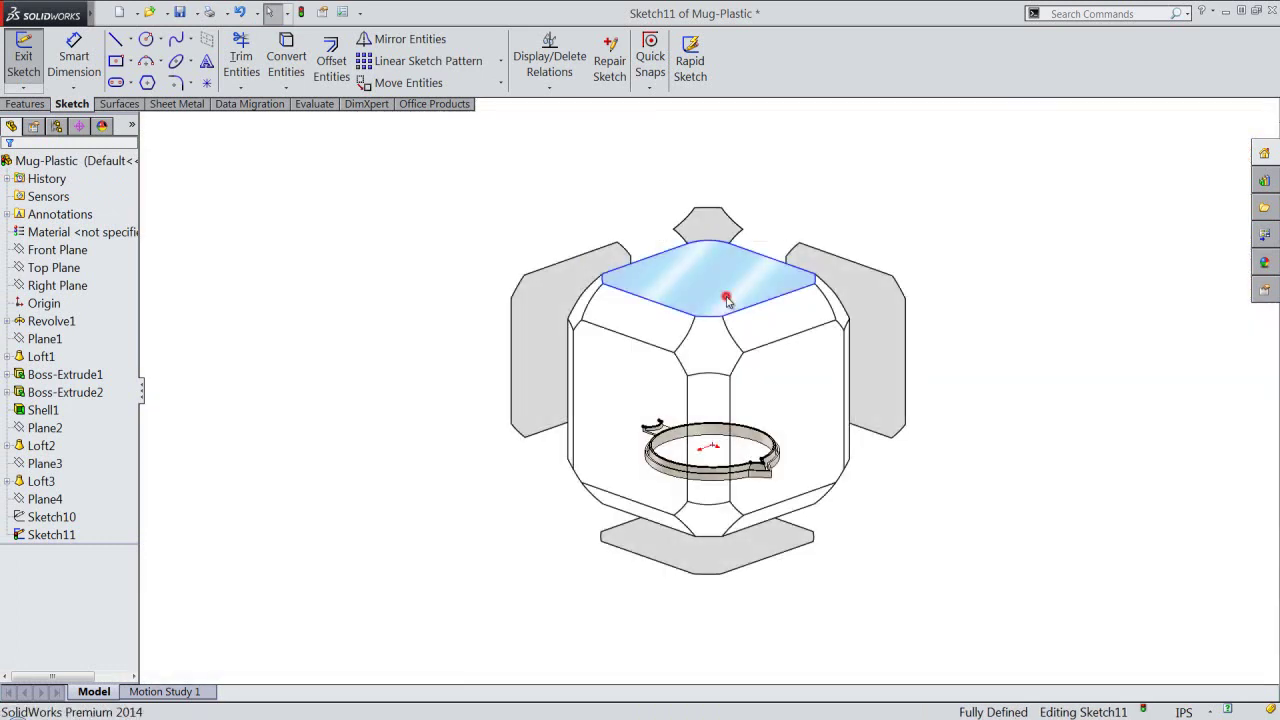
pyautogui.click(727, 300)
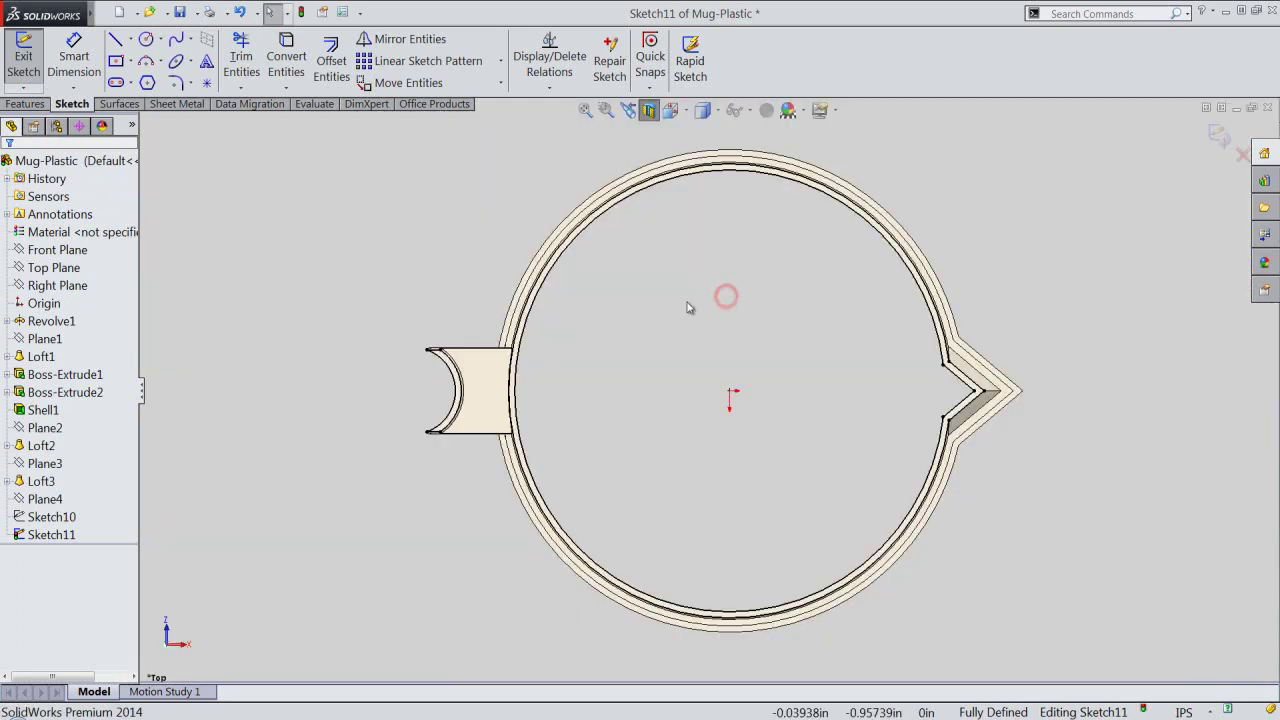
pyautogui.moveTo(342, 130); pyautogui.dragTo(1063, 663)
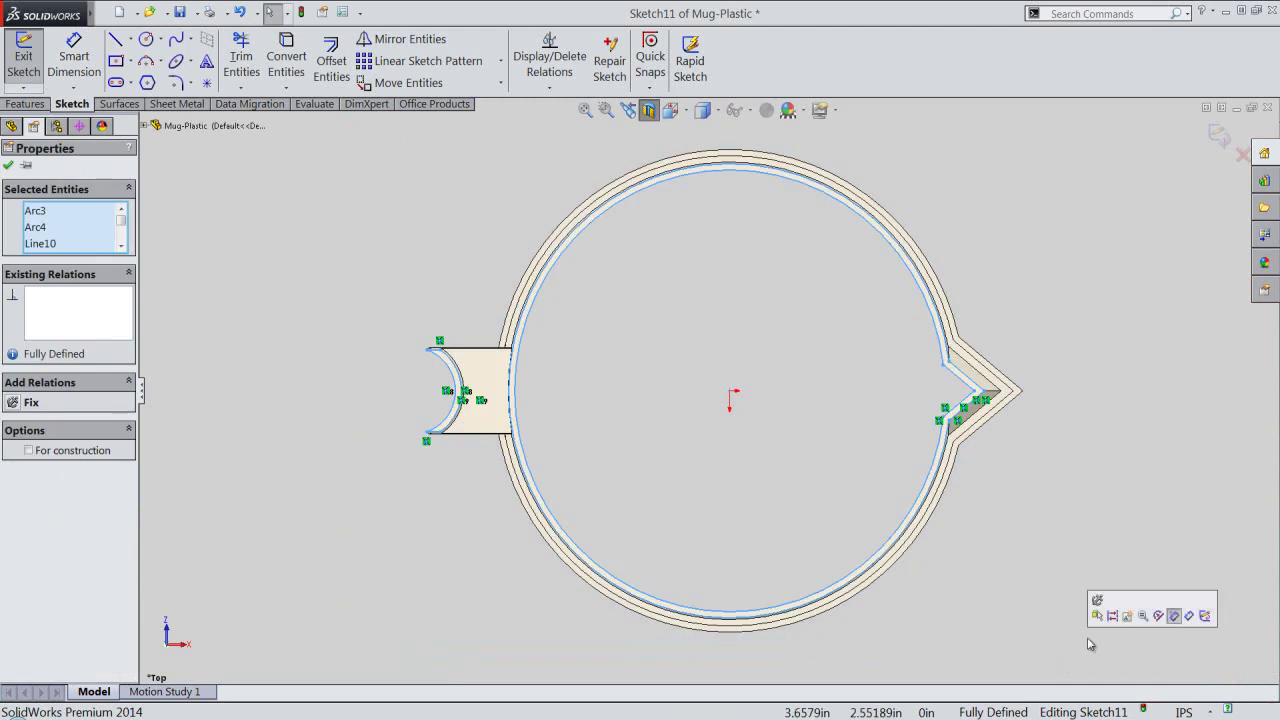
pyautogui.click(1109, 616)
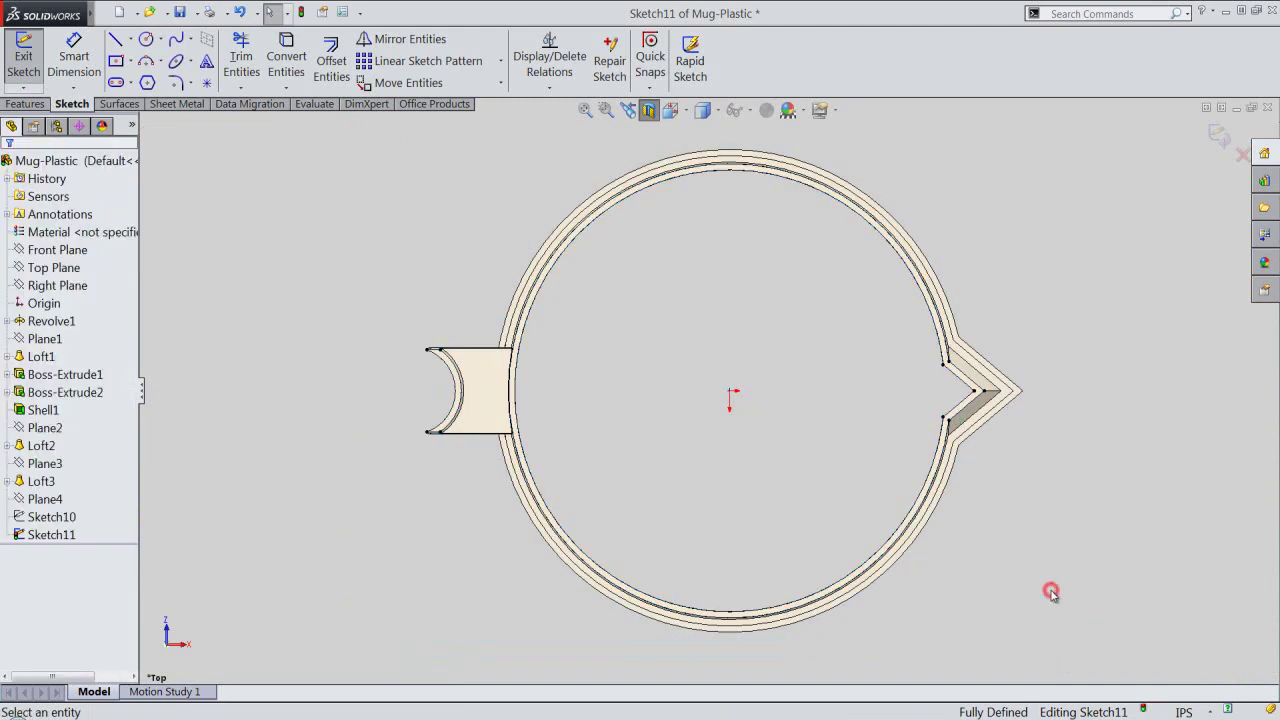
pyautogui.scroll(-2, 515, 420)
pyautogui.scroll(-2, 502, 395)
# Draw a horizontal line across the handle support from its inner curved edge.
pyautogui.rightClick(425, 517)
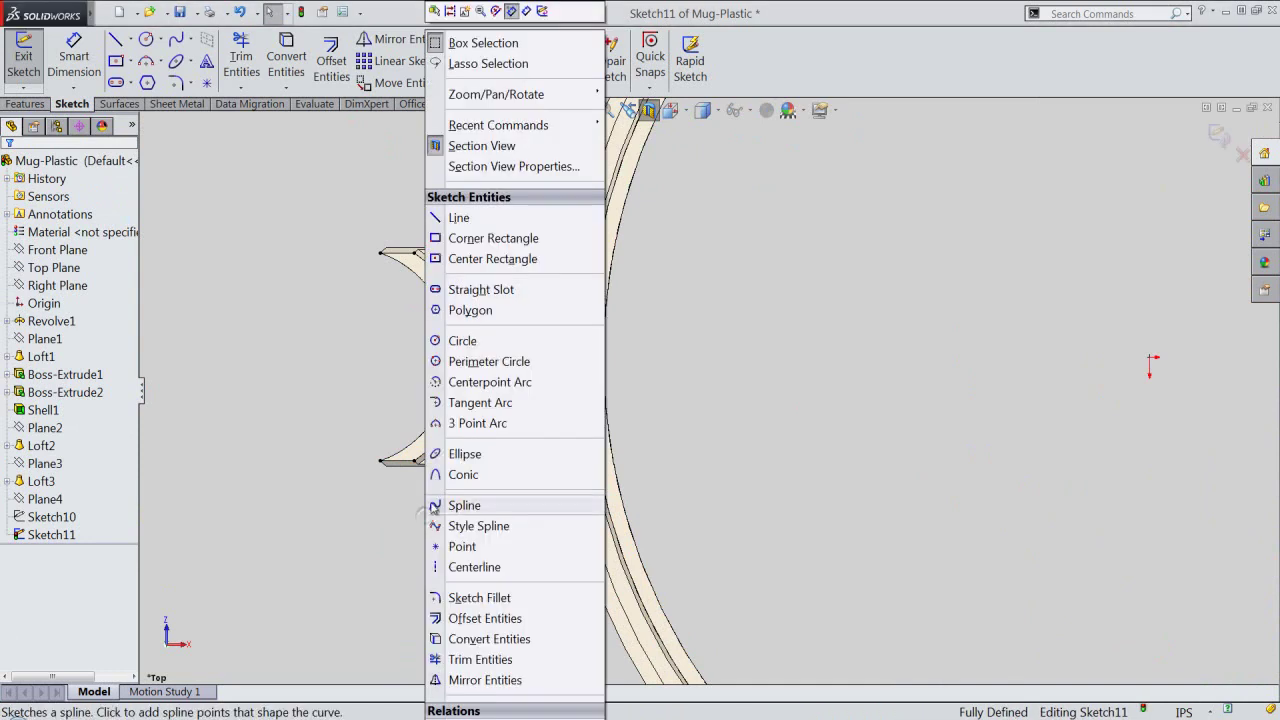
pyautogui.click(447, 220)
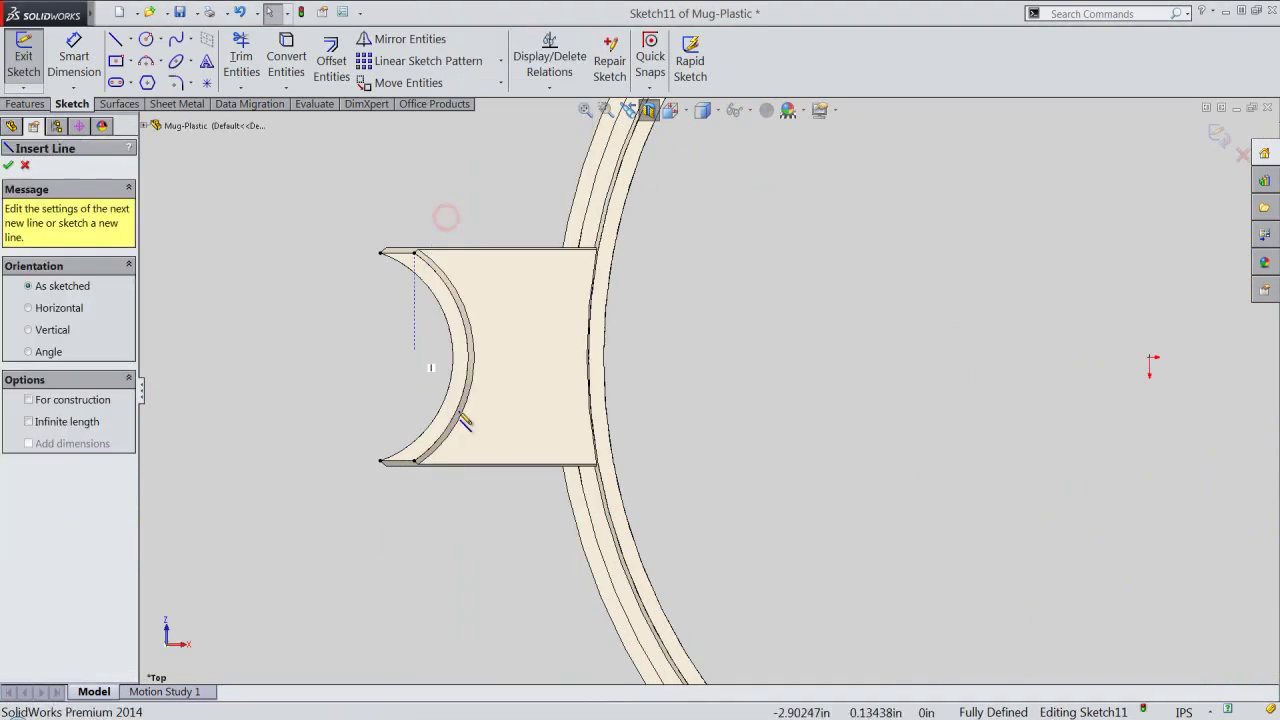
pyautogui.scroll(-1, 466, 440)
pyautogui.scroll(-1, 465, 455)
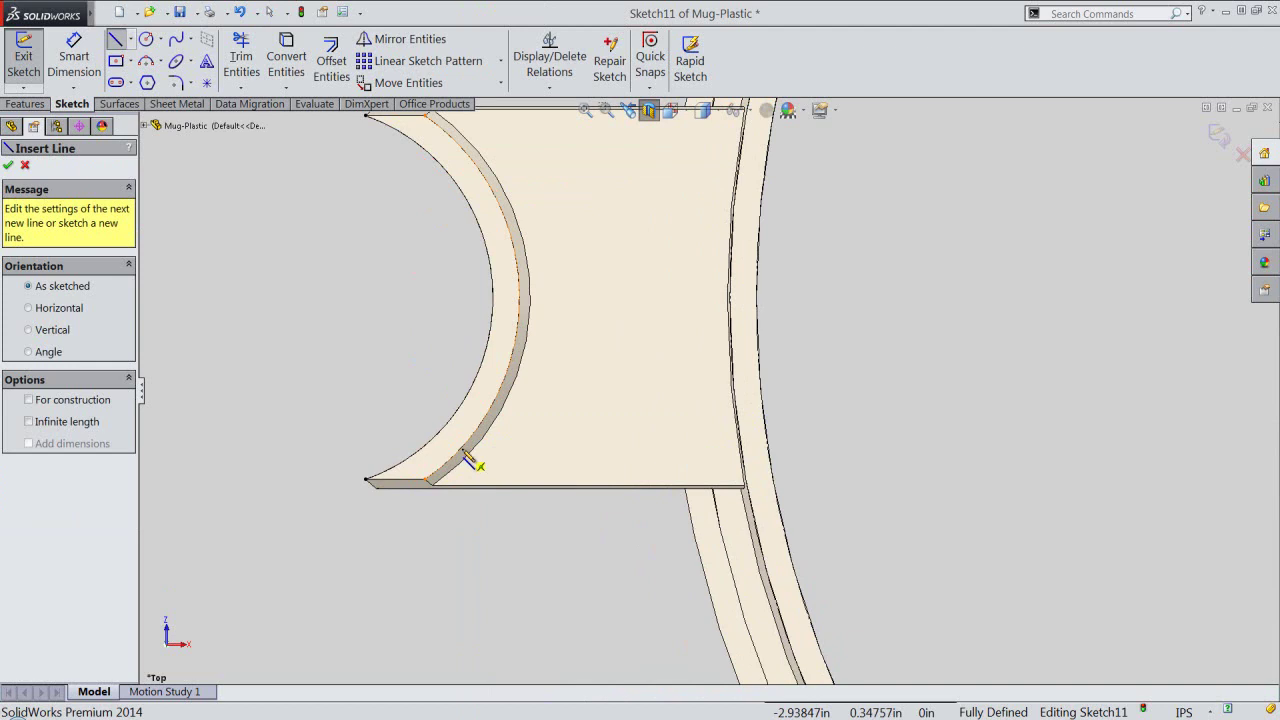
pyautogui.click(462, 449)
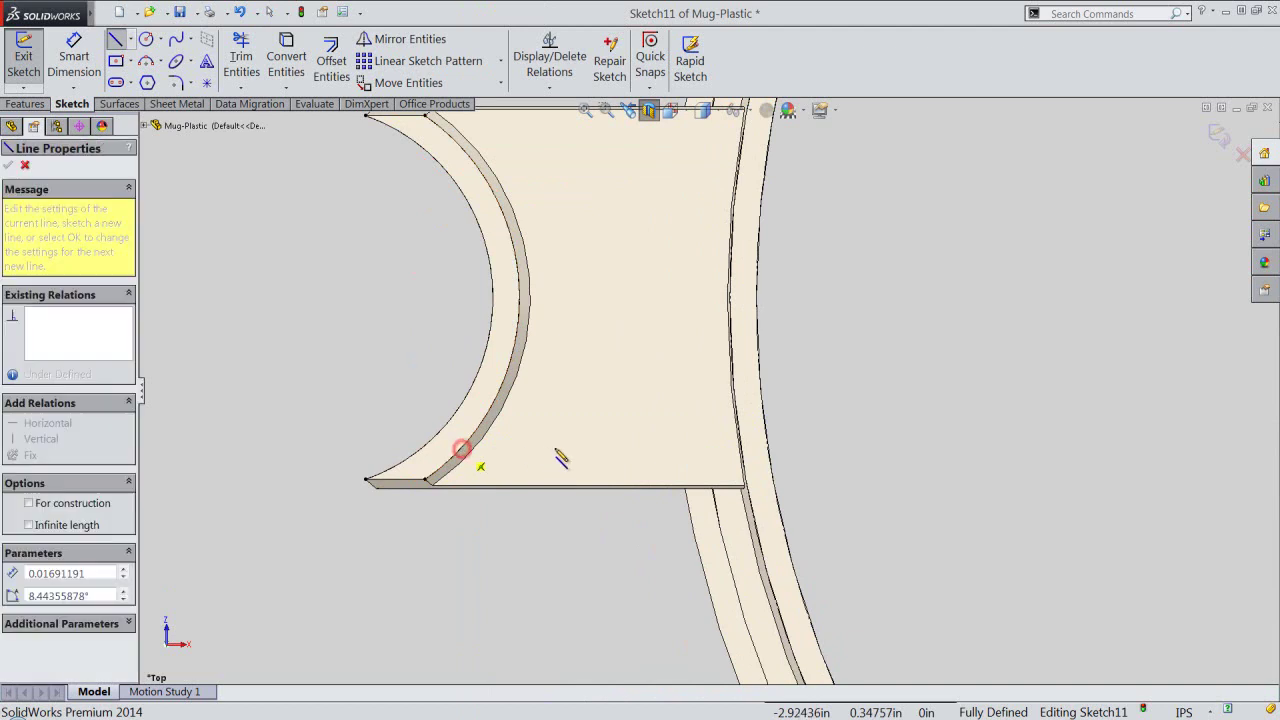
pyautogui.click(740, 449)
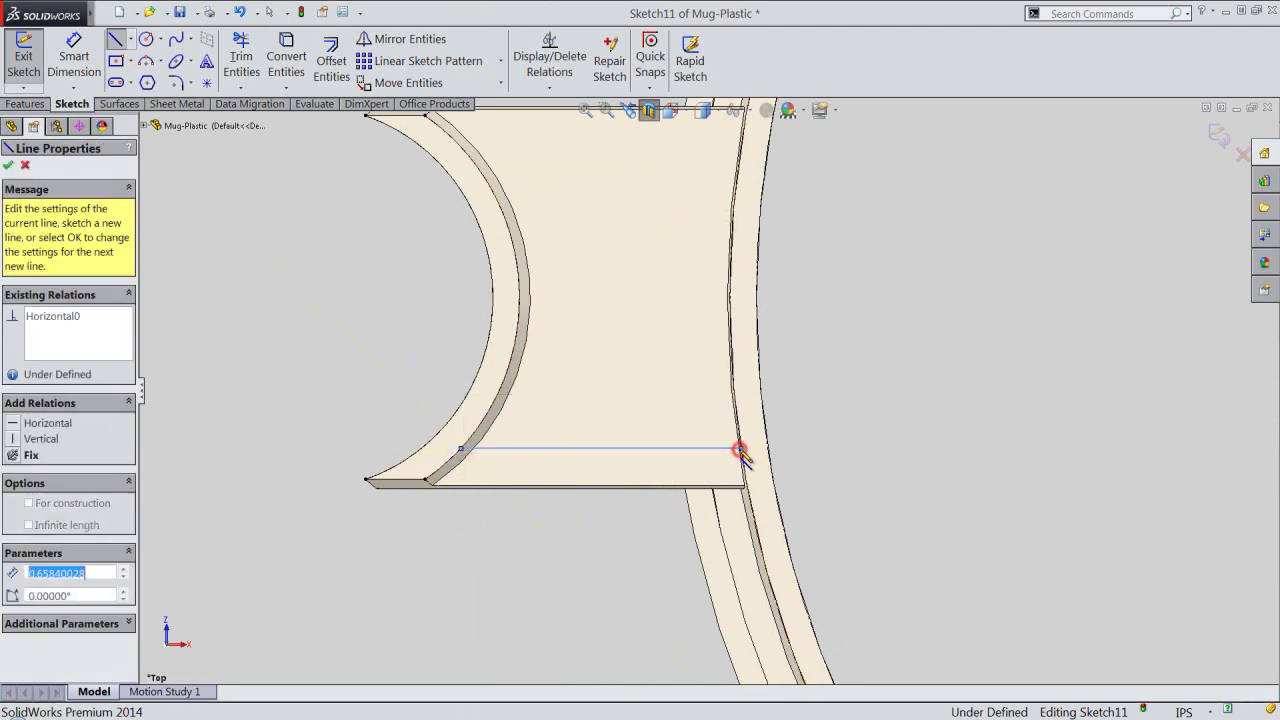
pyautogui.doubleClick(651, 388)
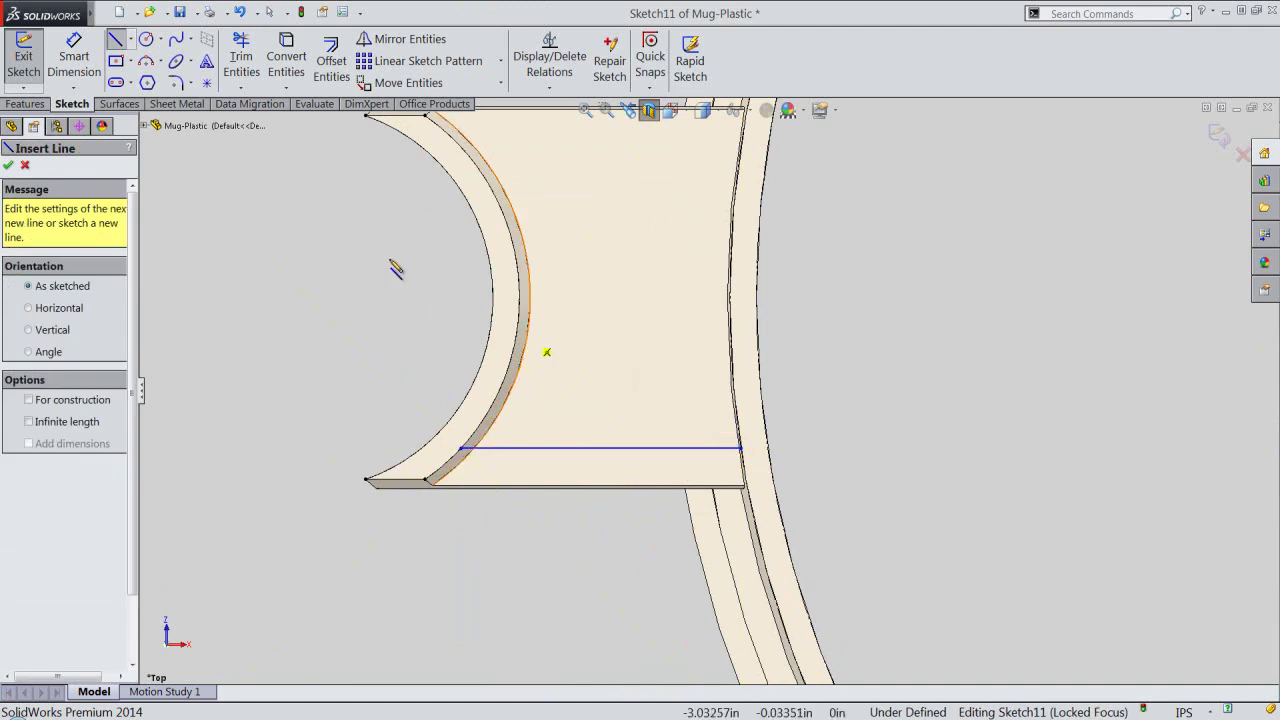
# Dimension the line 1/16 in (0.0625) from the support's lower edge corner.
pyautogui.press('s')
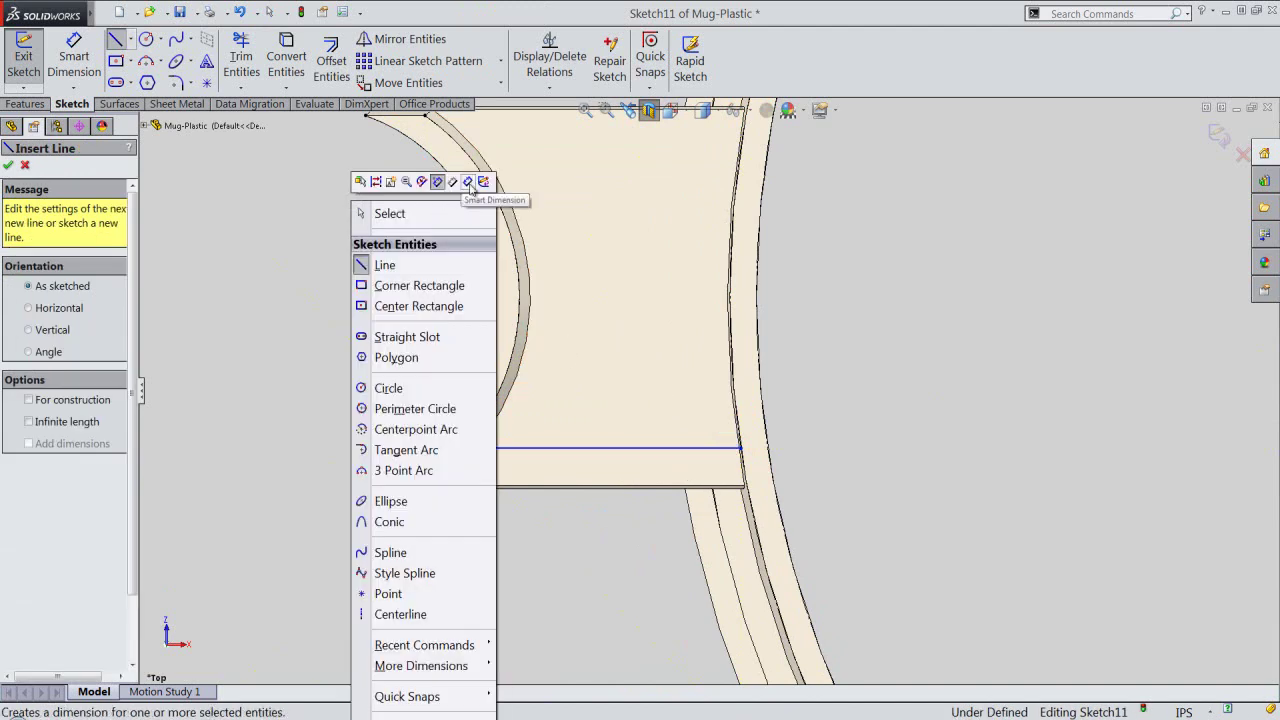
pyautogui.click(467, 183)
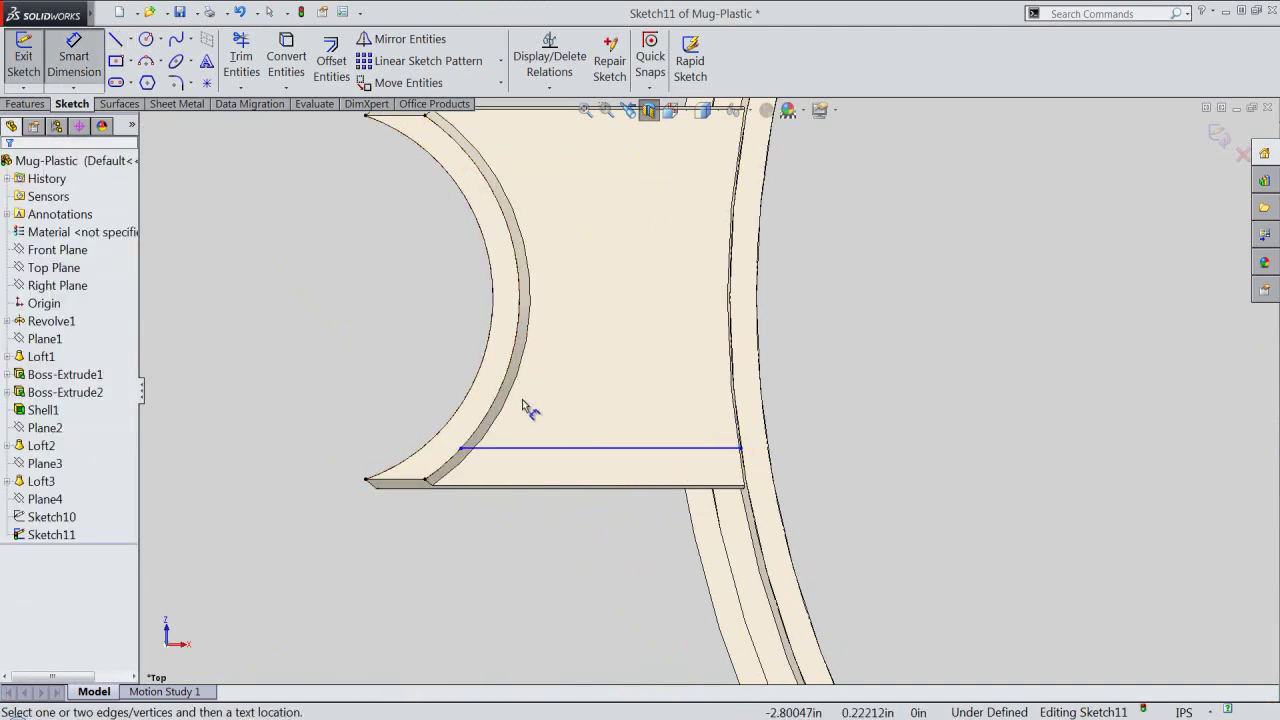
pyautogui.click(542, 448)
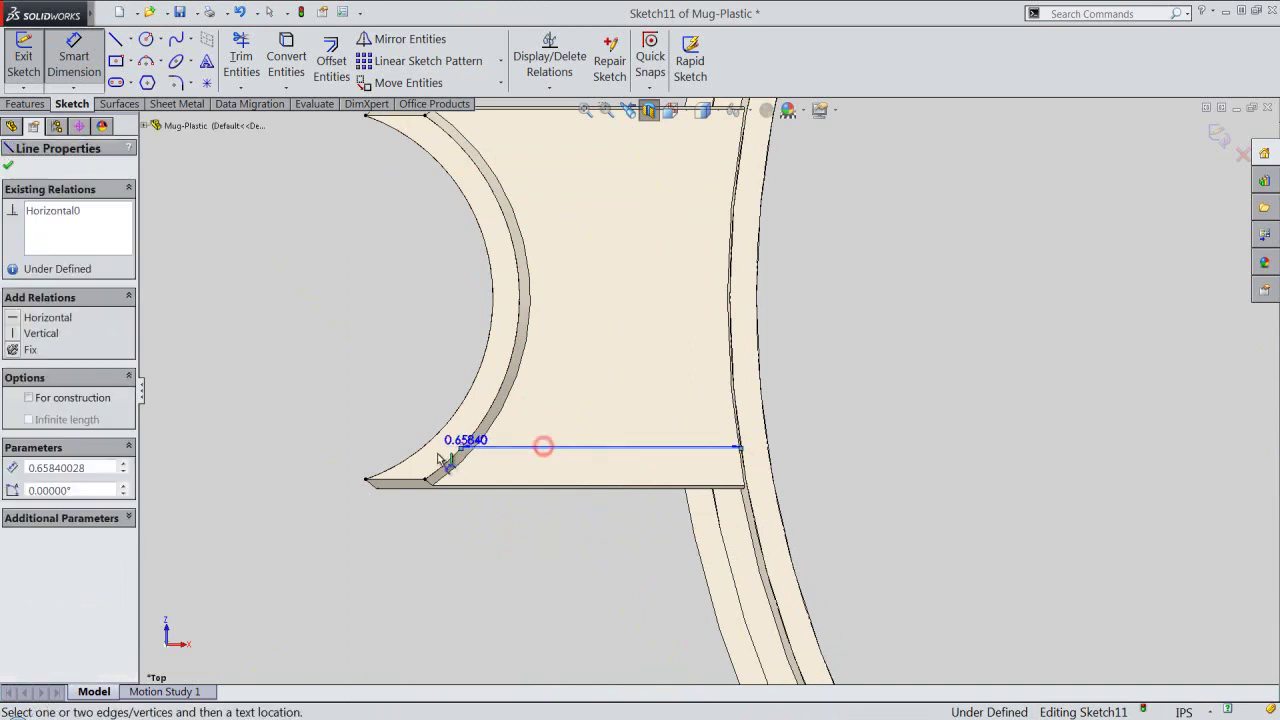
pyautogui.click(422, 481)
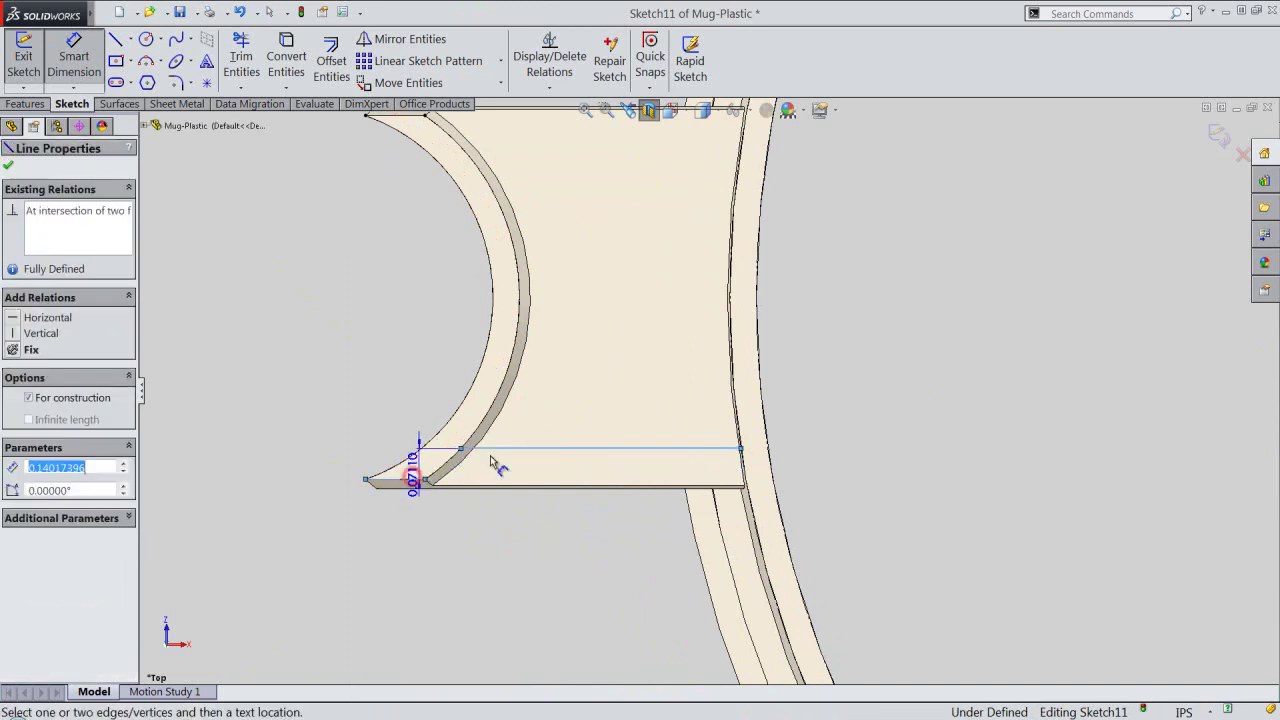
pyautogui.click(561, 437)
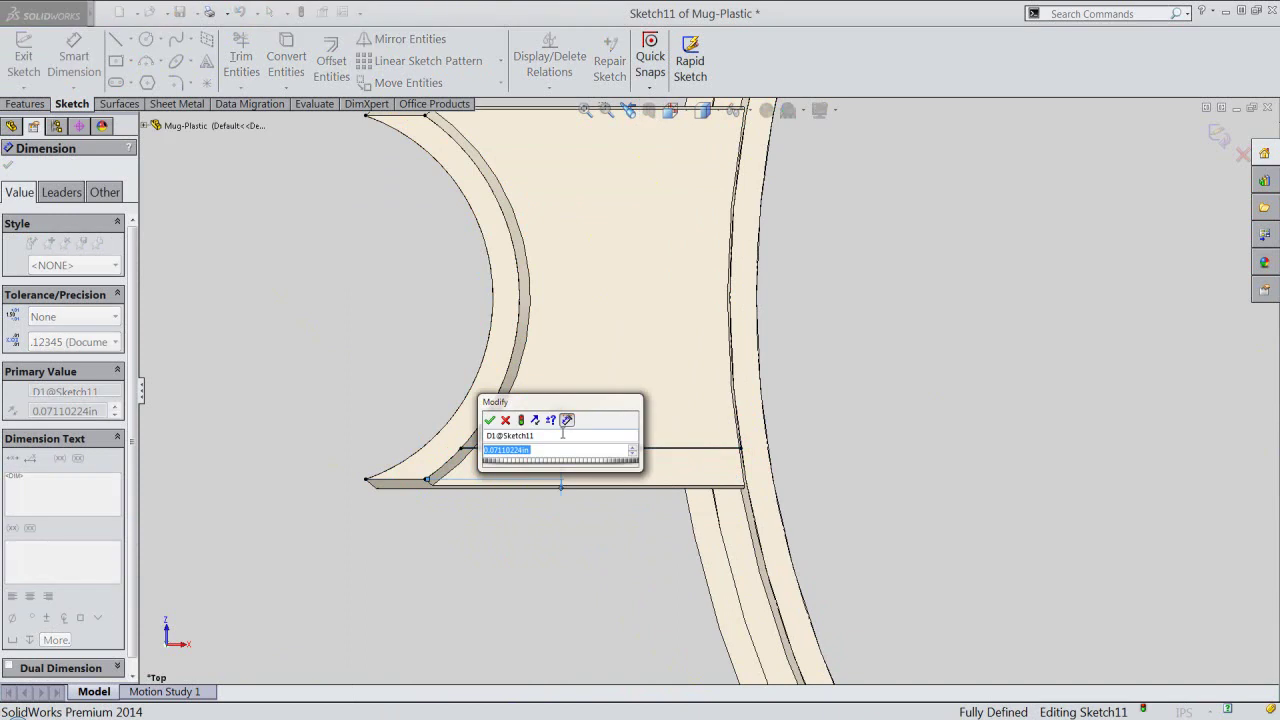
pyautogui.write('1/16')
pyautogui.press('Return')
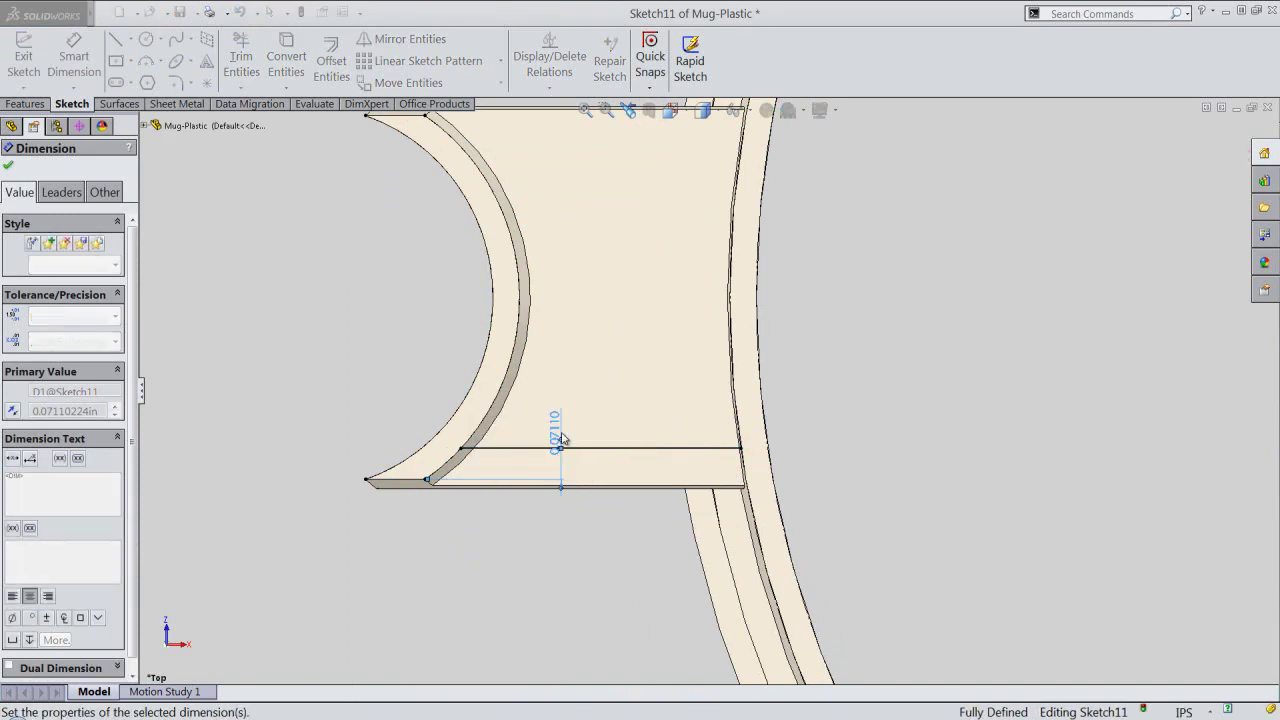
pyautogui.rightClick(385, 175)
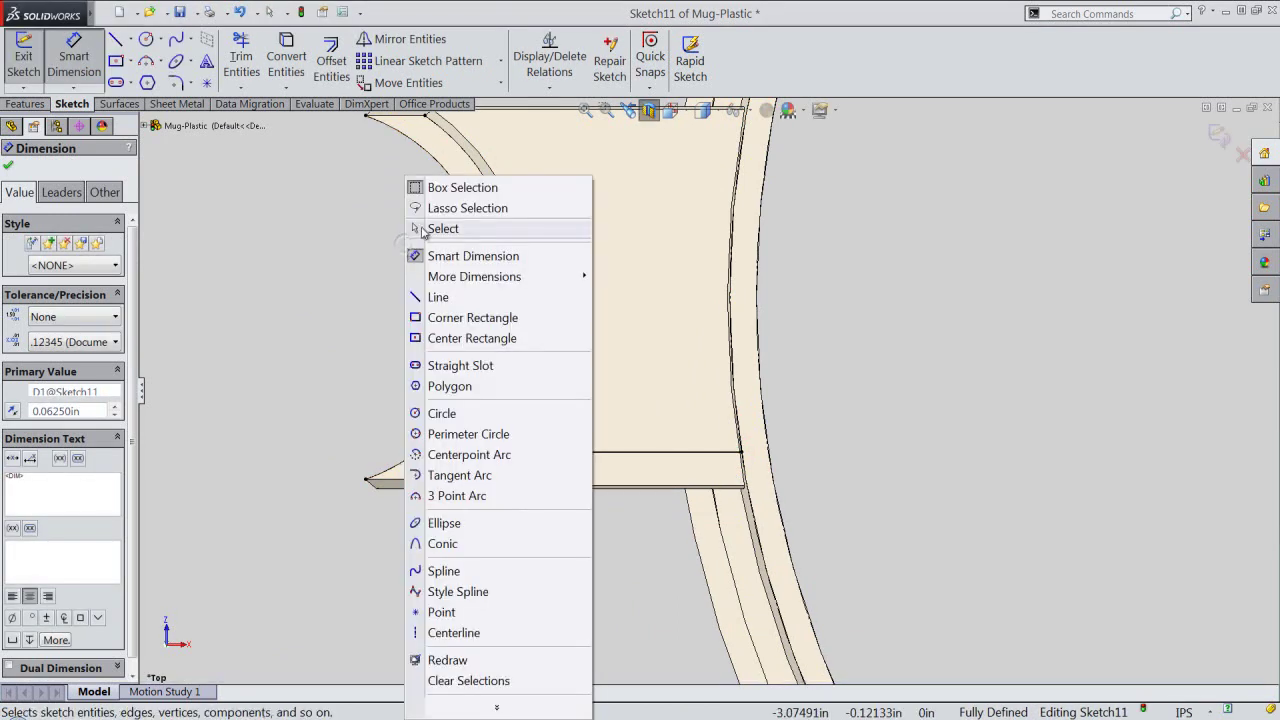
pyautogui.click(421, 227)
pyautogui.rightClick(404, 290)
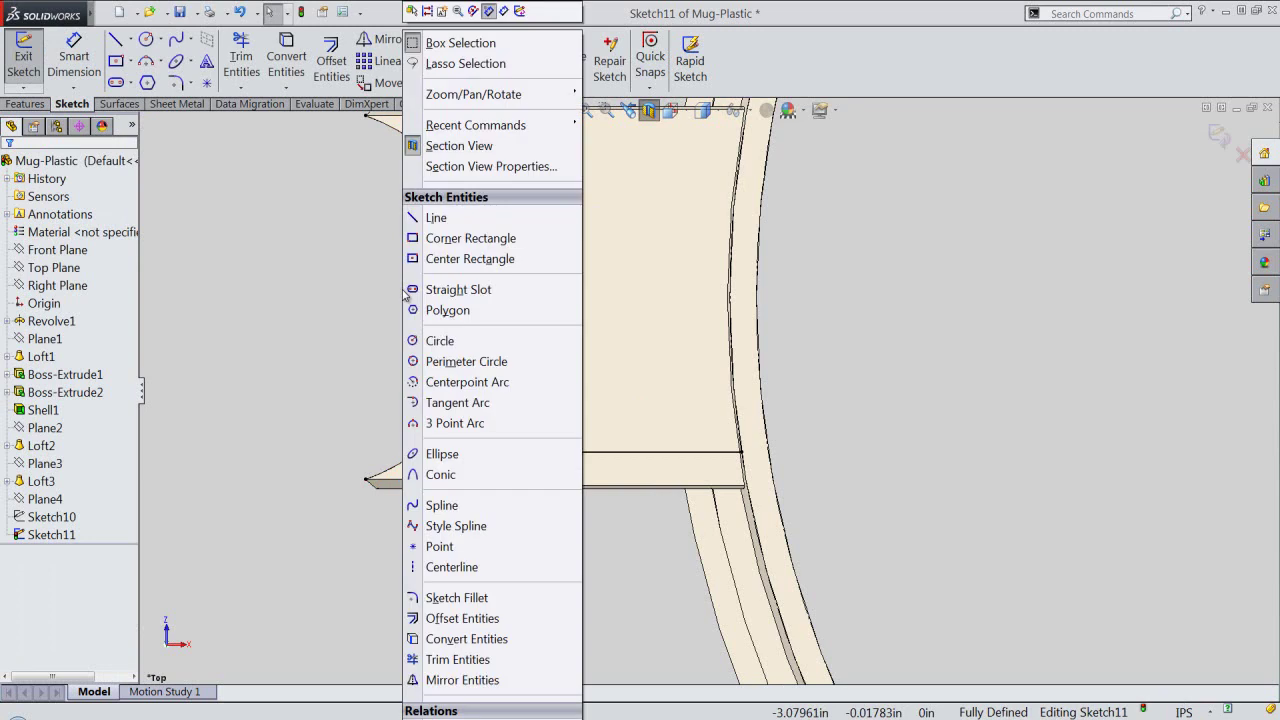
# Draw a three-point arc from the line's junction with the curved edge to the support's lower corner.
pyautogui.click(440, 424)
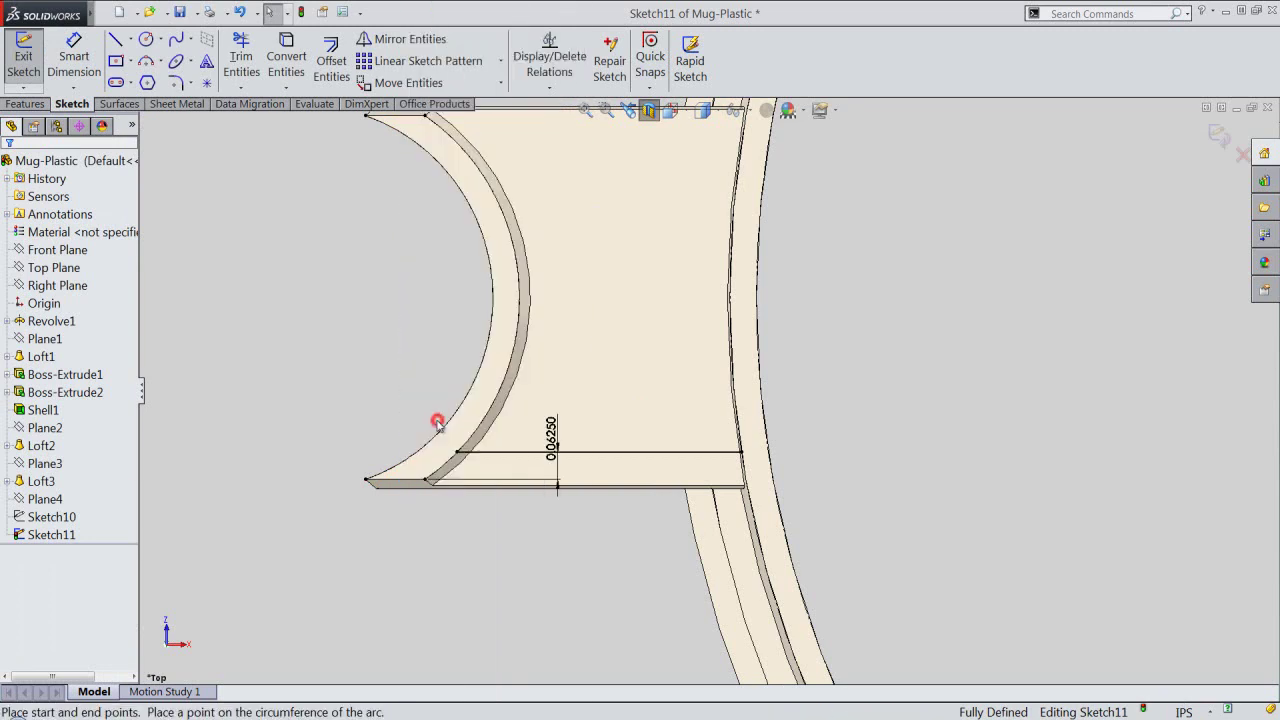
pyautogui.scroll(-2, 455, 455)
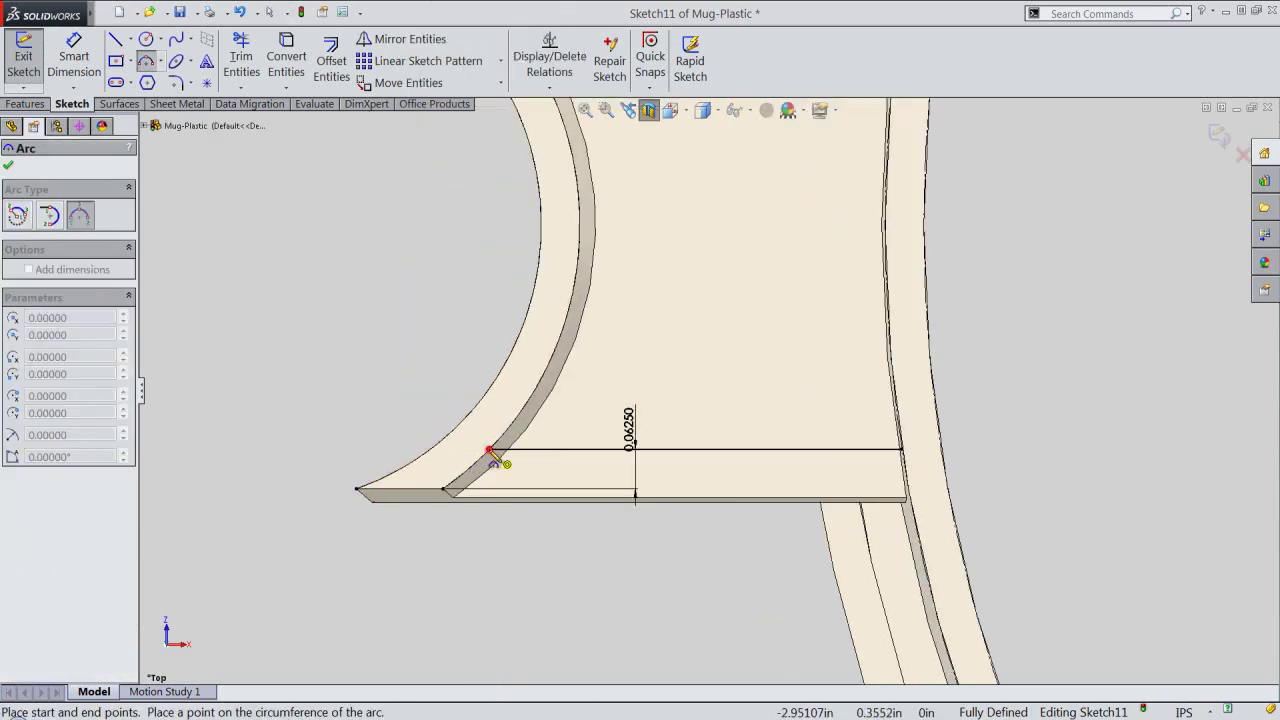
pyautogui.click(443, 489)
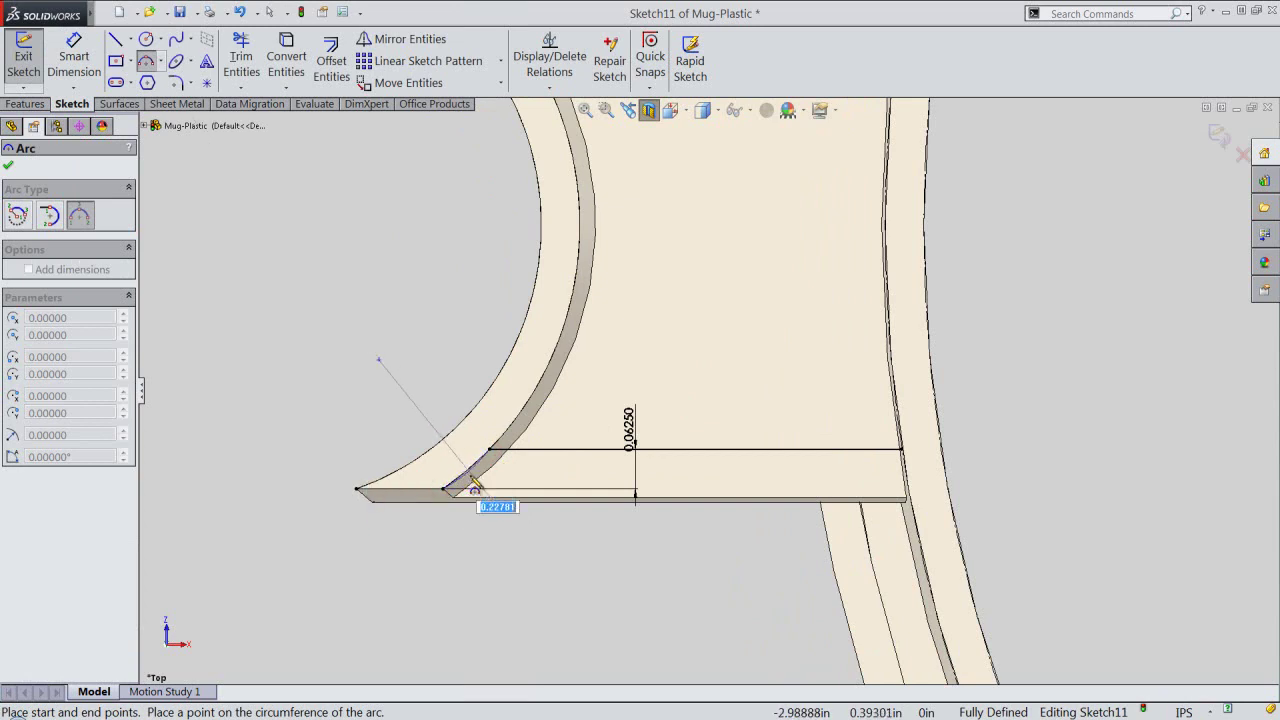
pyautogui.click(471, 480)
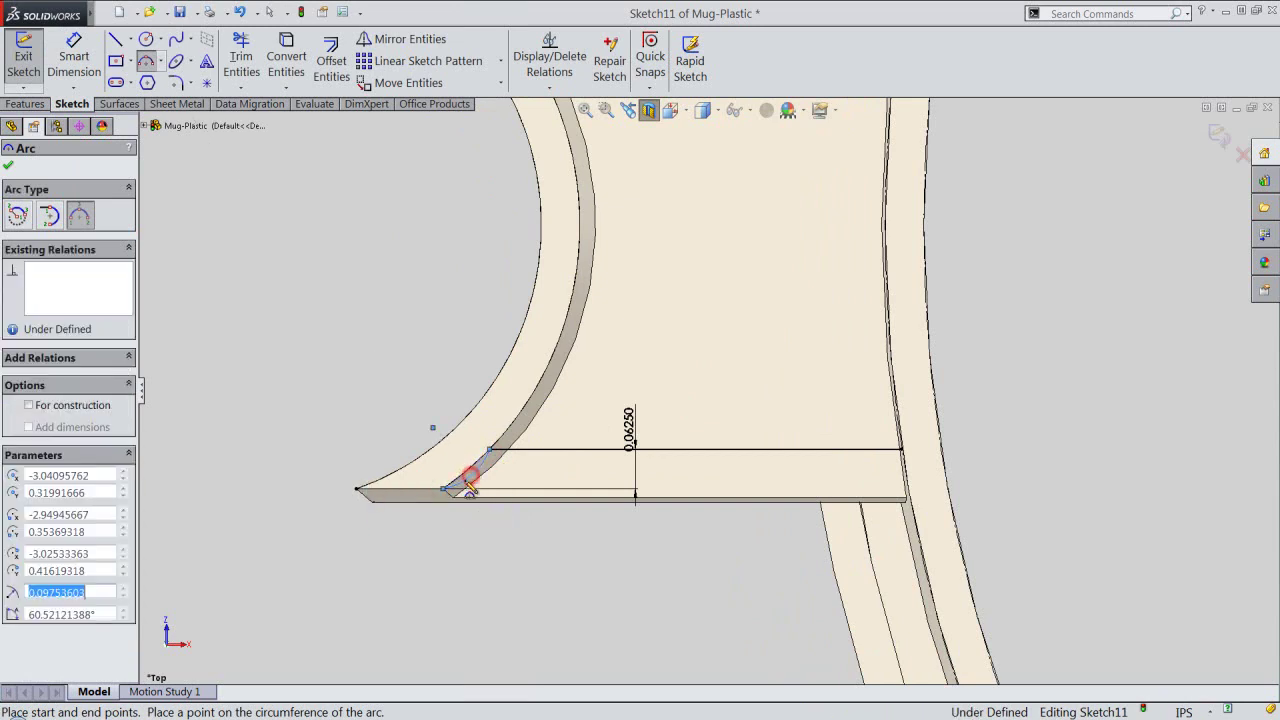
pyautogui.rightClick(865, 487)
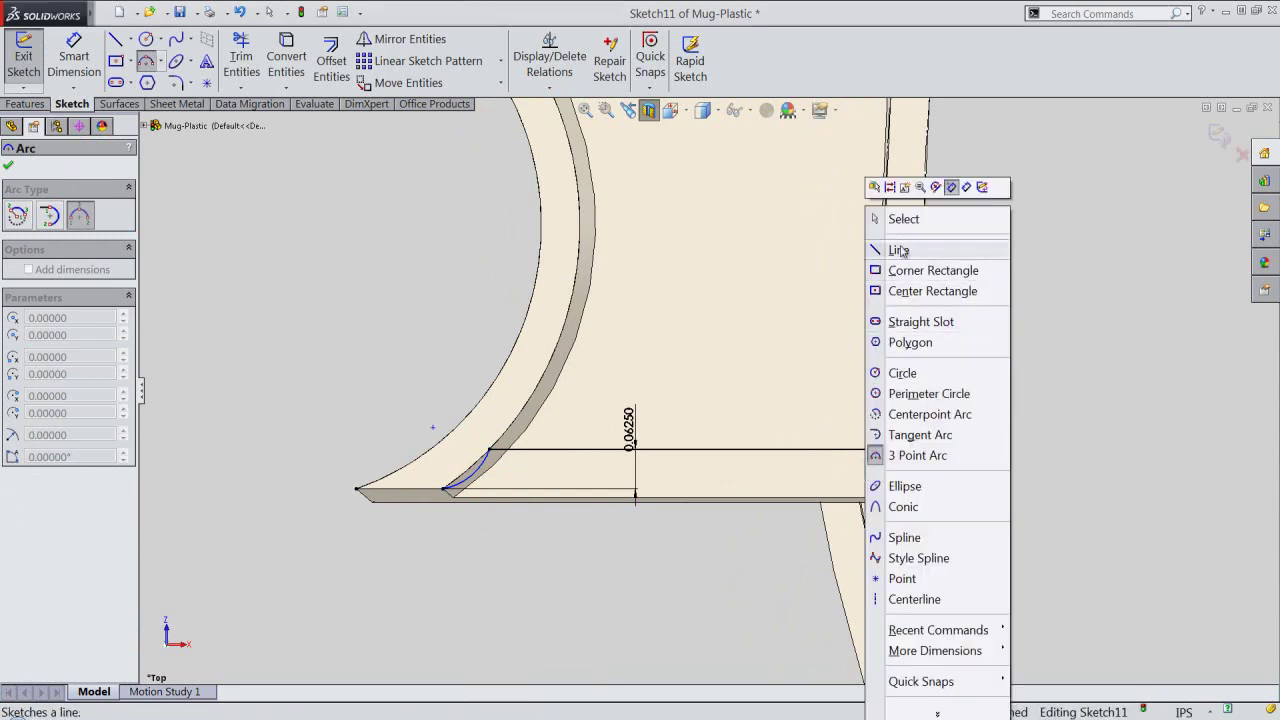
# Draw a horizontal line from the arc's lower end along the support's bottom edge.
pyautogui.click(899, 249)
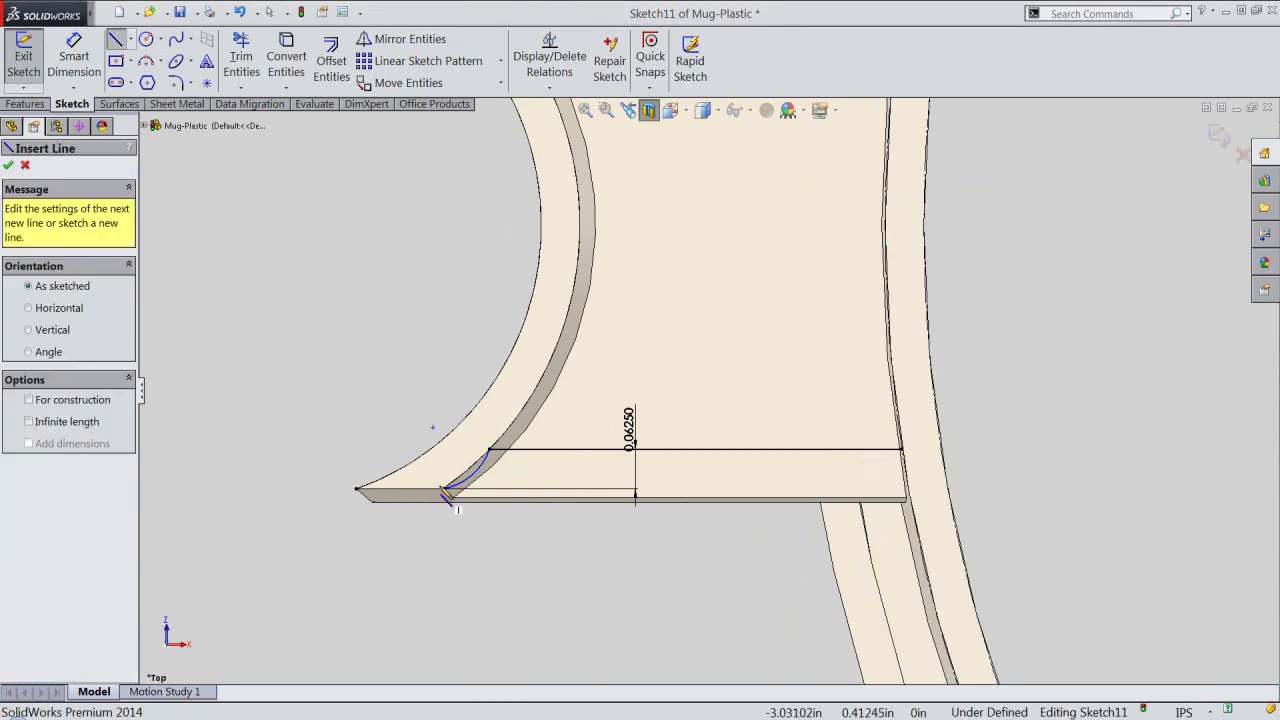
pyautogui.click(445, 490)
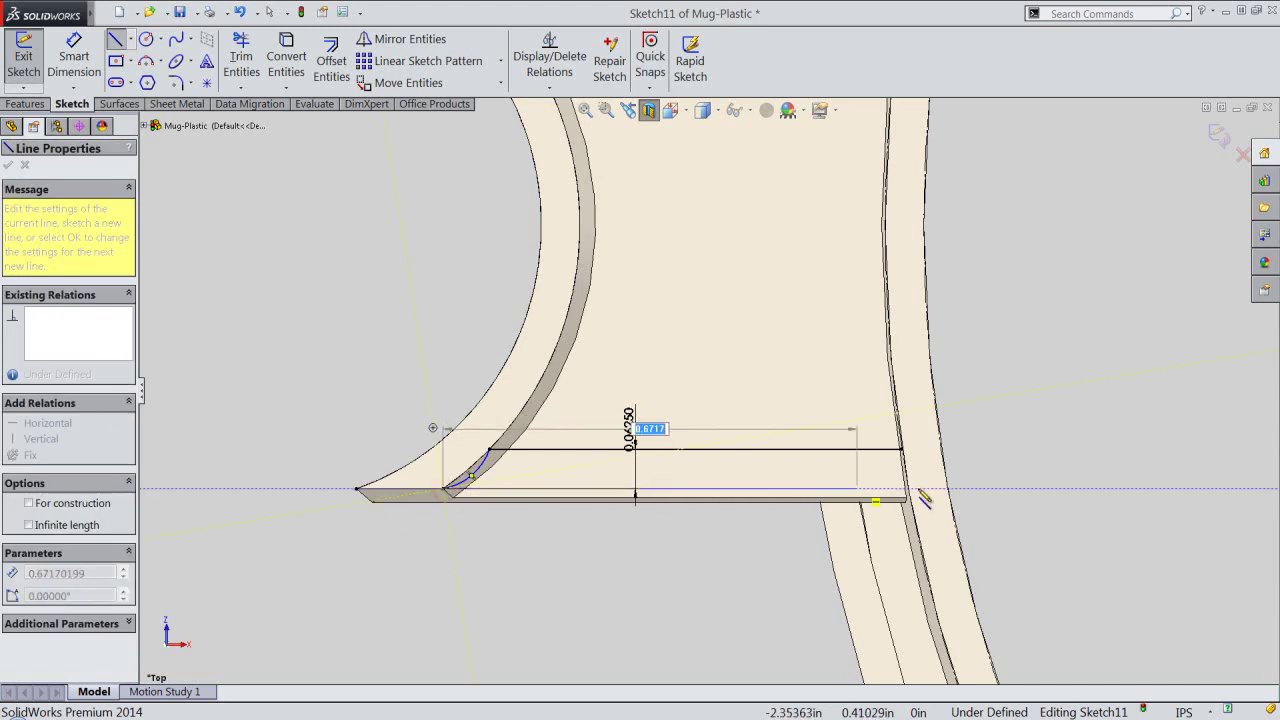
pyautogui.click(970, 490)
pyautogui.doubleClick(980, 447)
pyautogui.rightClick(421, 368)
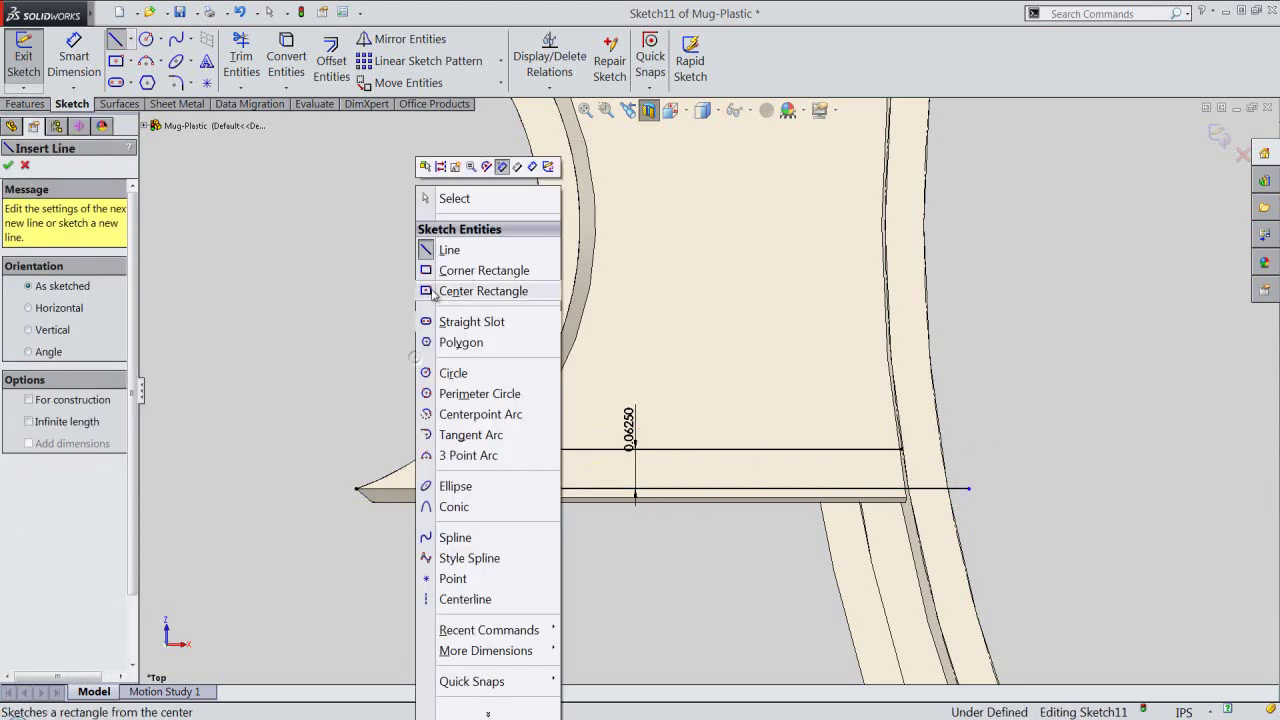
pyautogui.click(443, 200)
# Make the small crossbar-end arc tangent to the curved spline edge.
pyautogui.scroll(-5, 483, 480)
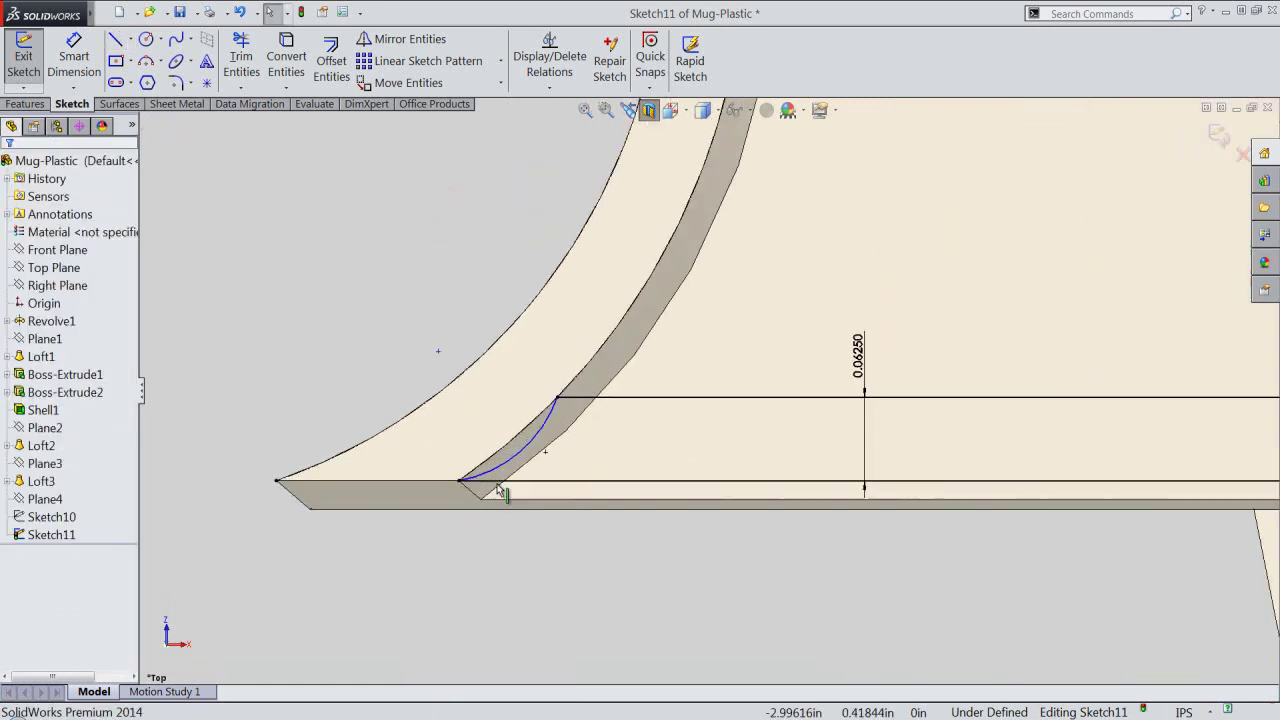
pyautogui.click(508, 463)
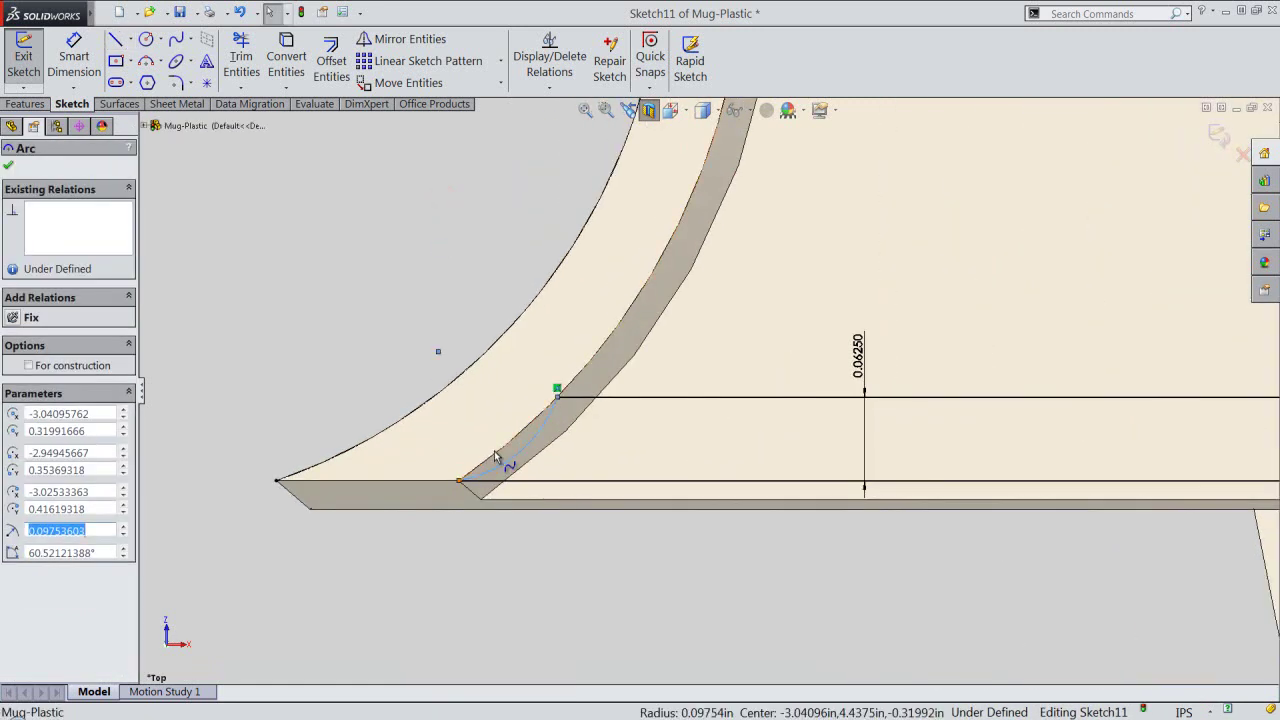
pyautogui.keyDown('ctrl'); pyautogui.click(462, 384); pyautogui.keyUp('ctrl')
pyautogui.click(530, 392)
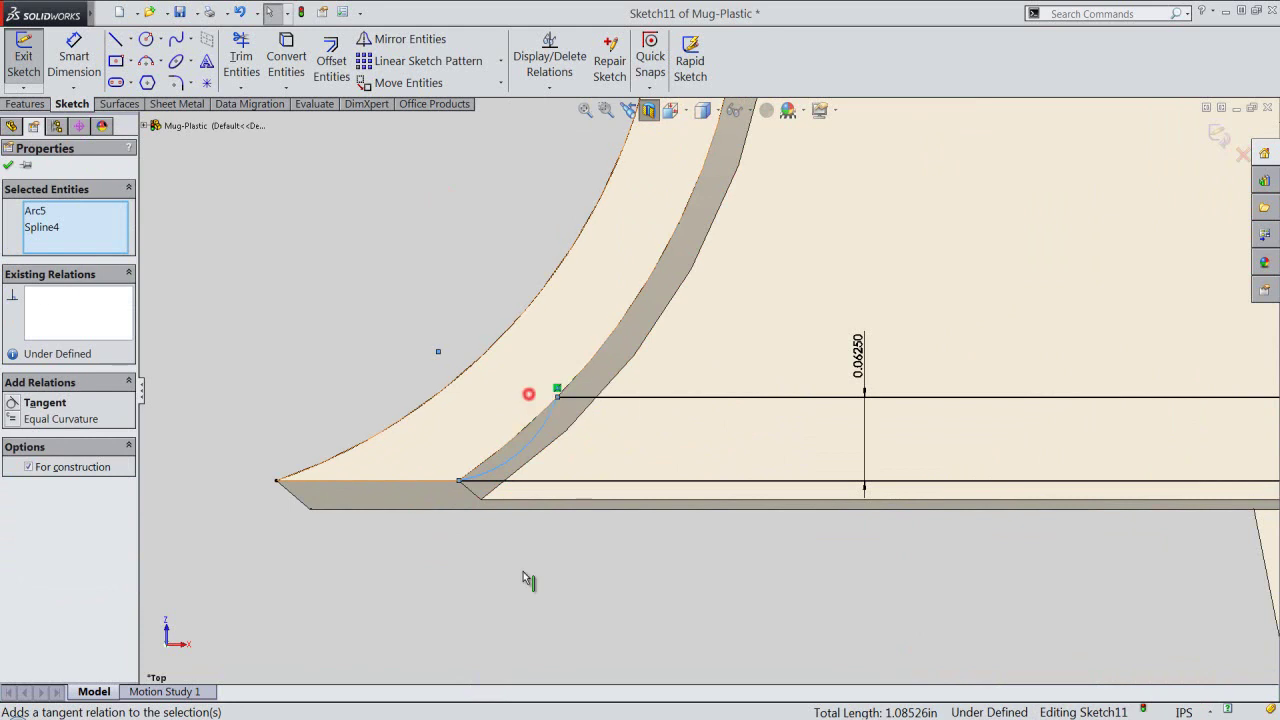
pyautogui.click(523, 571)
pyautogui.scroll(3, 442, 551)
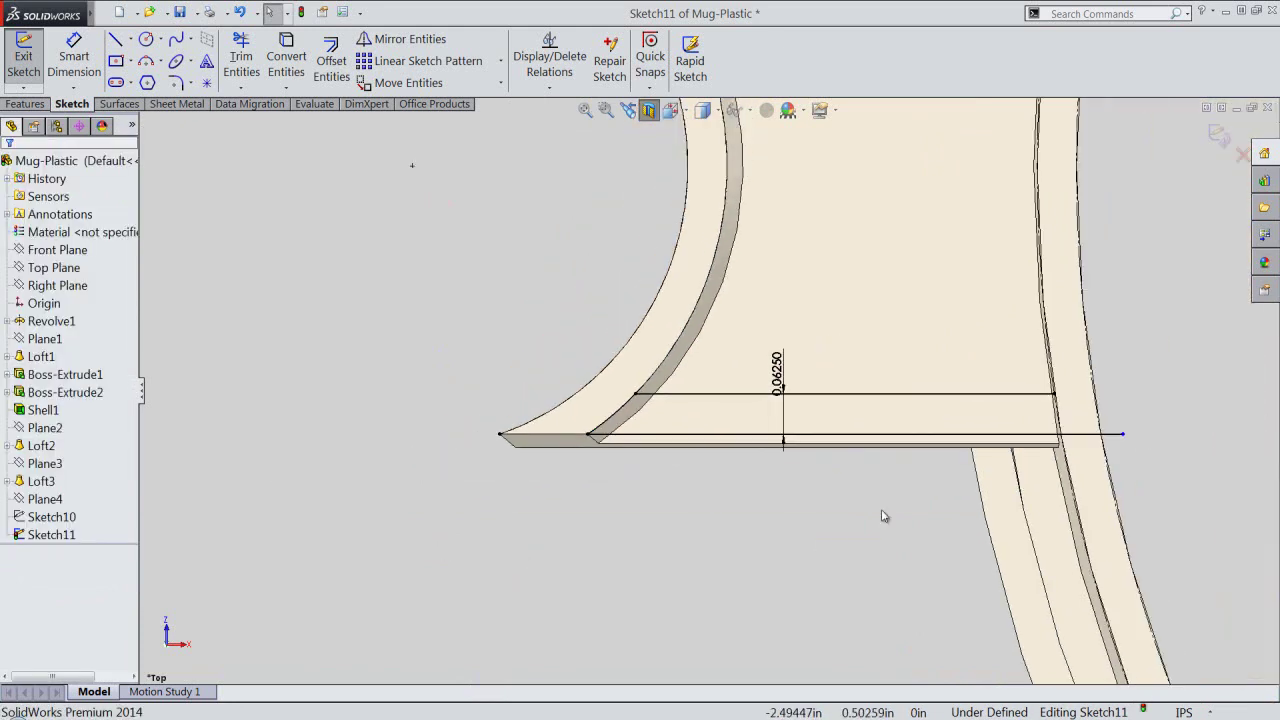
pyautogui.scroll(-1, 1112, 414)
pyautogui.scroll(-2, 1112, 380)
pyautogui.rightClick(1088, 234)
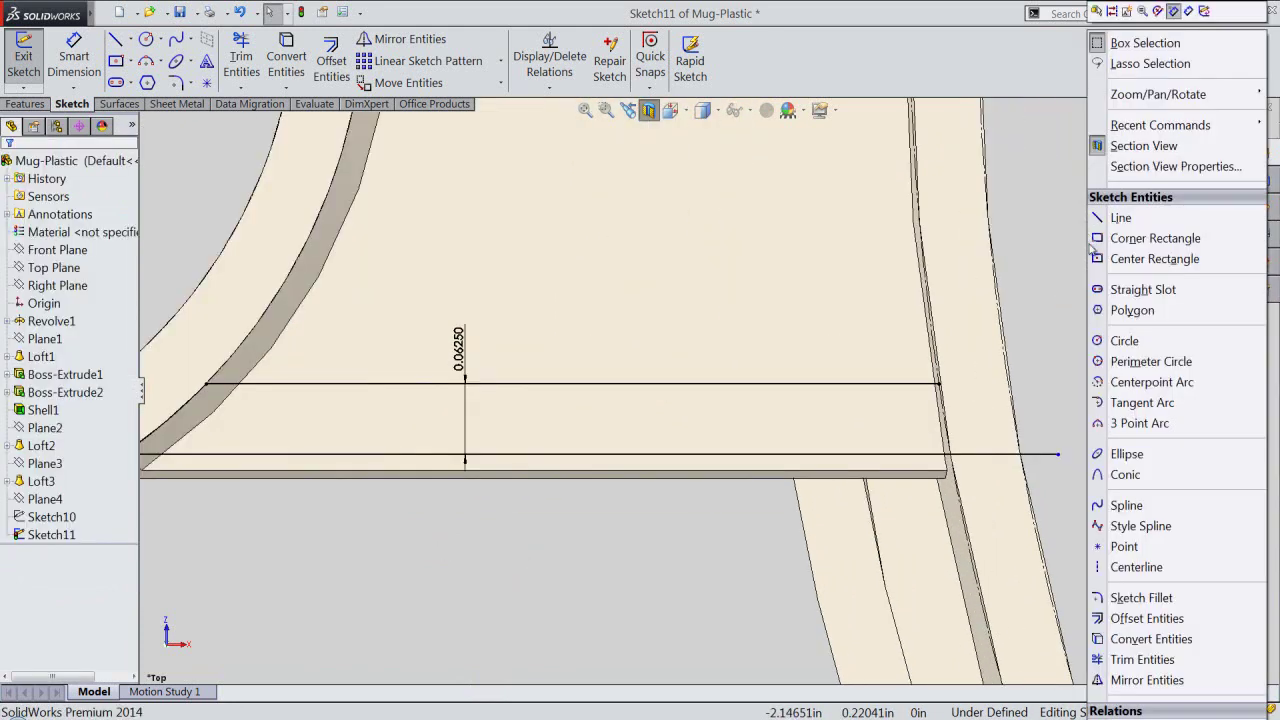
# Trim the overhanging end off the lower crossbar line.
pyautogui.click(1155, 660)
pyautogui.click(1040, 456)
pyautogui.moveTo(1063, 371); pyautogui.dragTo(1003, 436, button='middle')
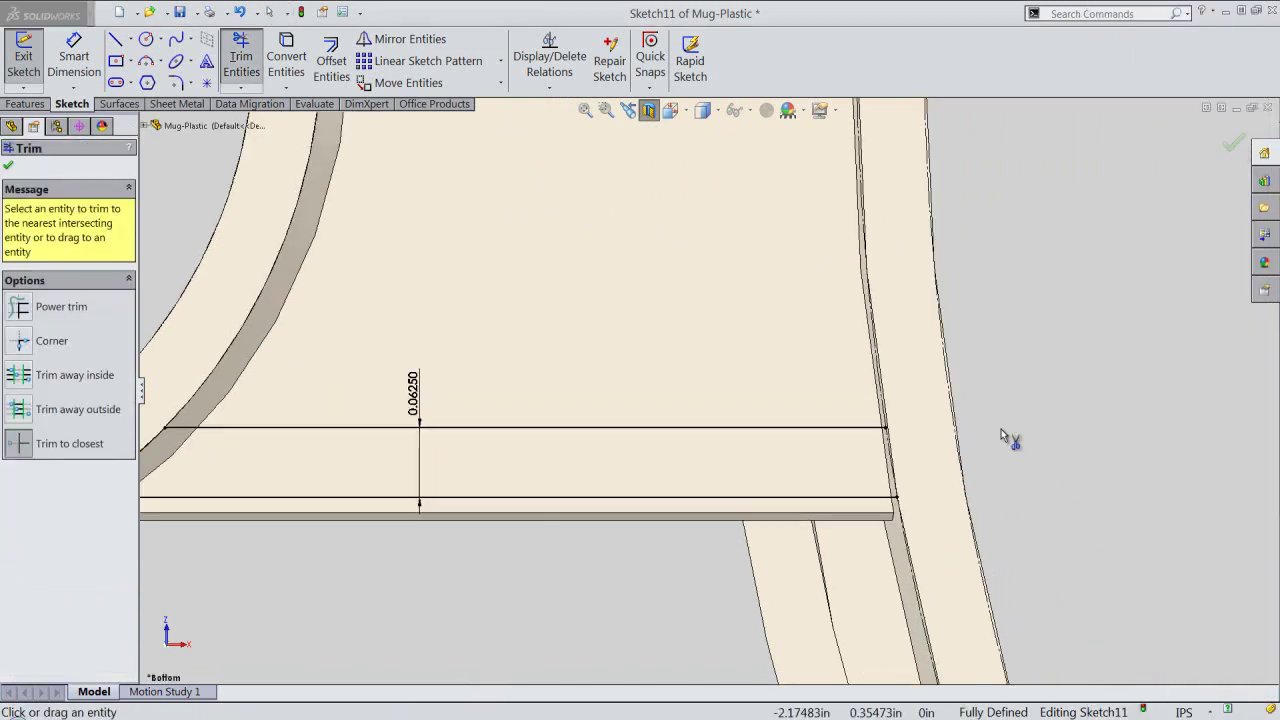
# Draw a three-point arc joining the two crossbar lines along the mug wall.
pyautogui.rightClick(1019, 338)
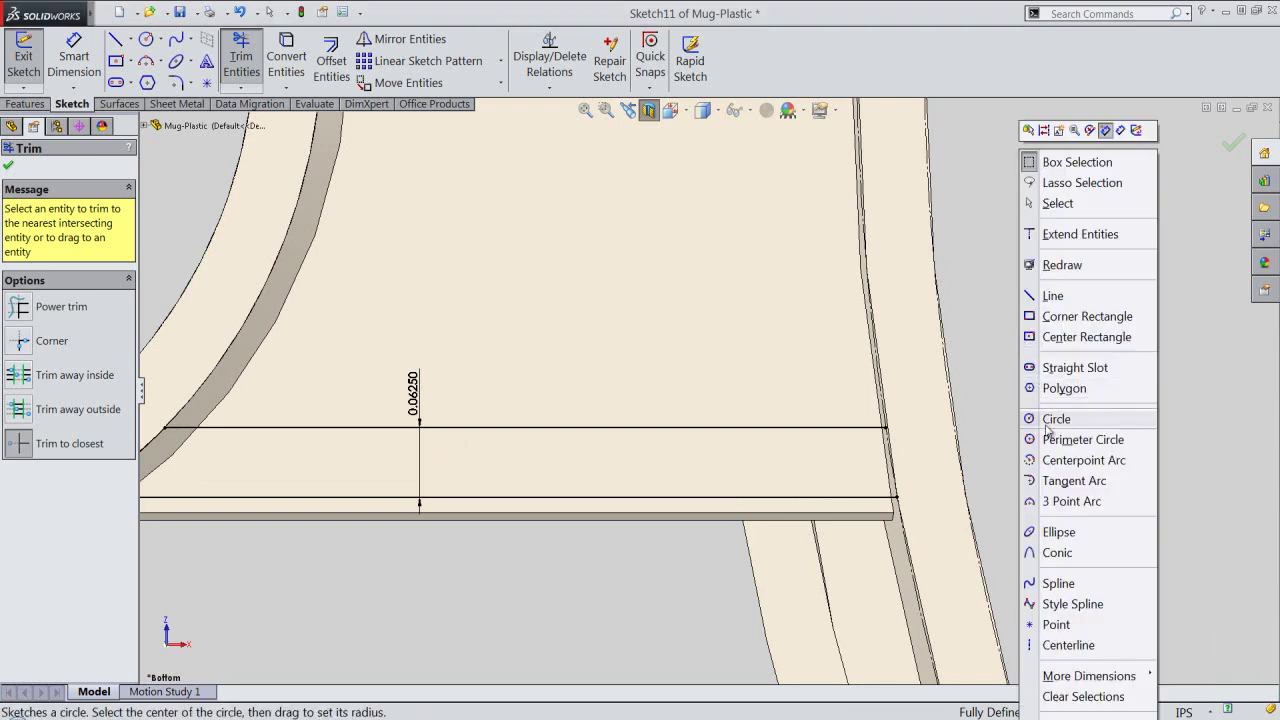
pyautogui.click(1058, 506)
pyautogui.scroll(-2, 940, 490)
pyautogui.scroll(-2, 890, 468)
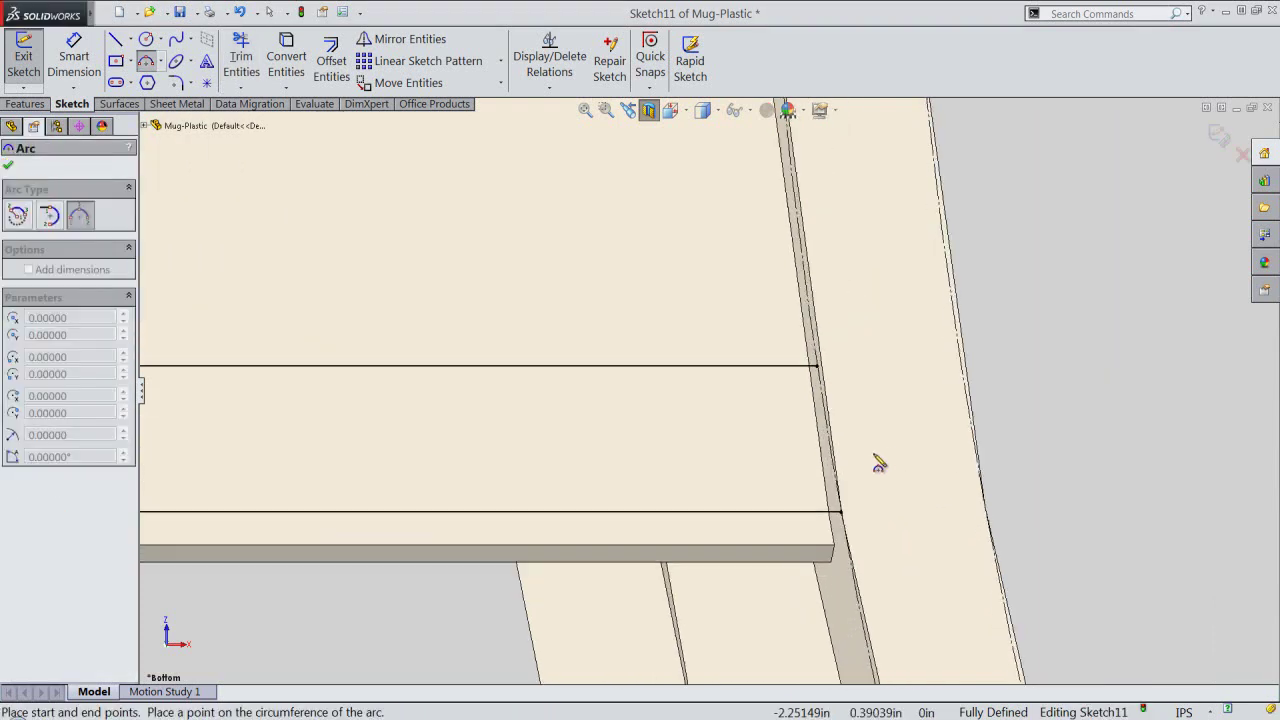
pyautogui.scroll(-2, 850, 458)
pyautogui.scroll(-1, 825, 459)
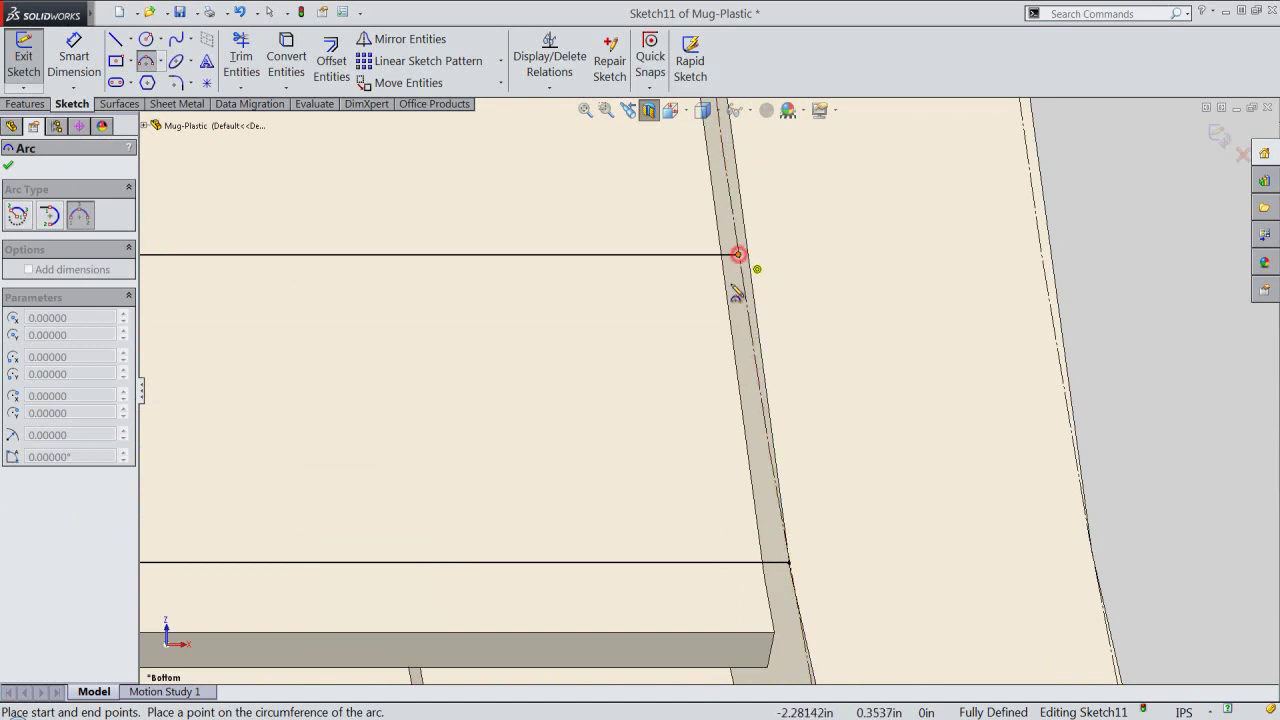
pyautogui.click(790, 564)
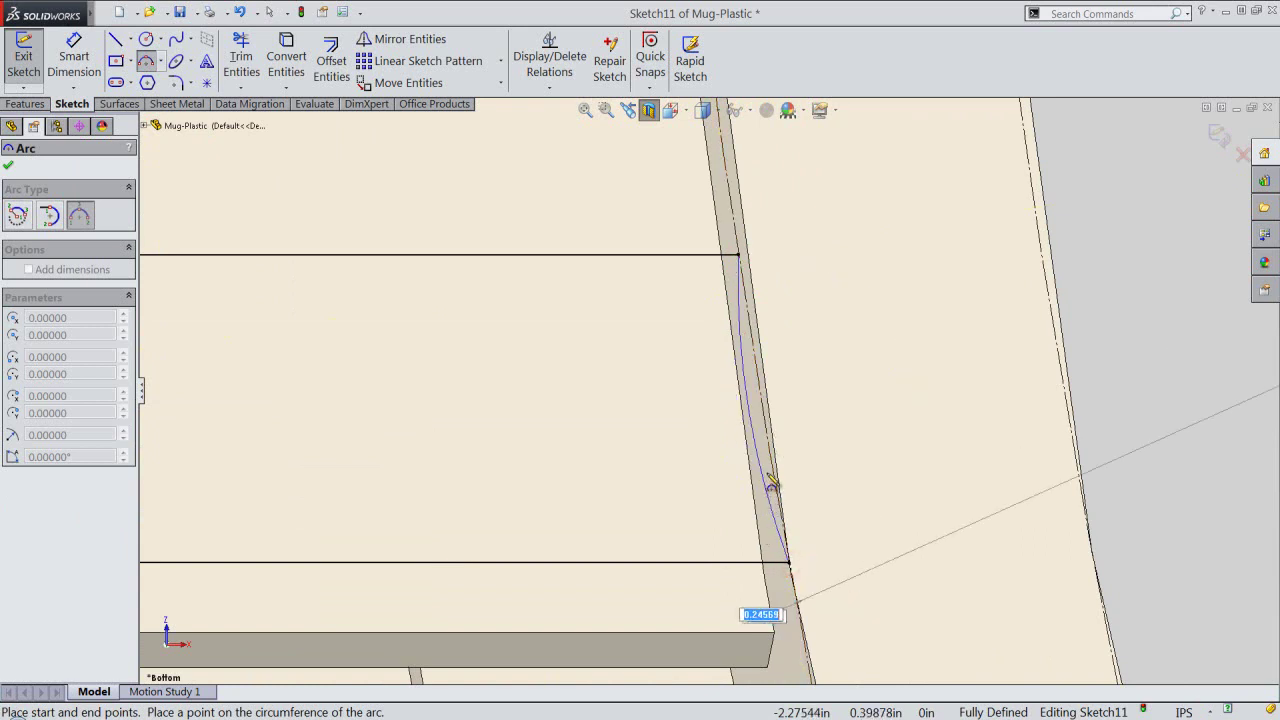
pyautogui.click(771, 479)
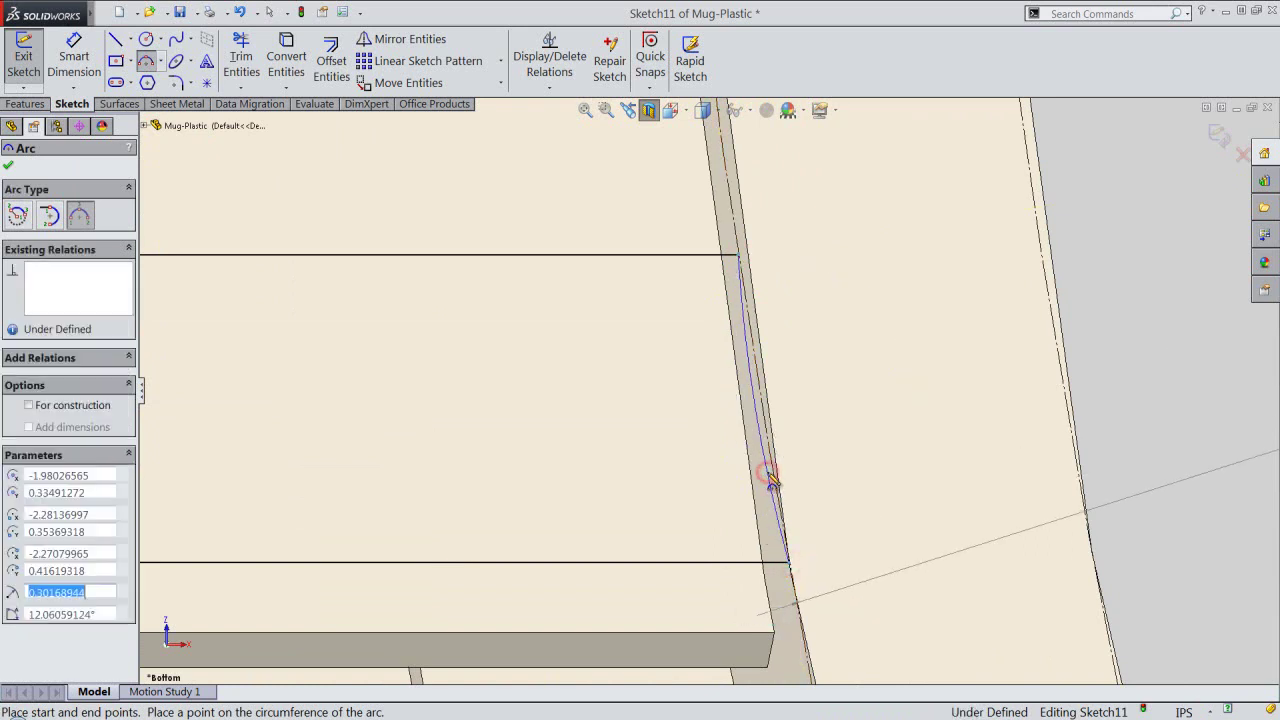
pyautogui.rightClick(681, 364)
pyautogui.click(716, 173)
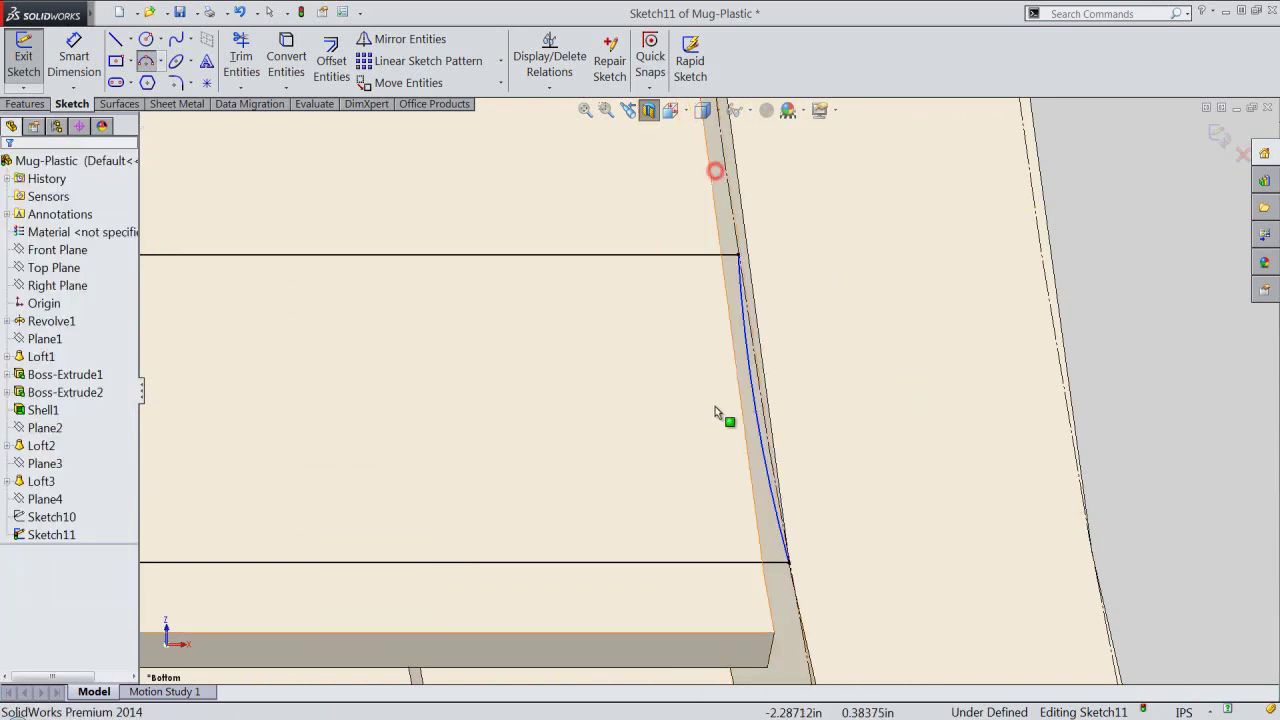
# Constrain the new end arc to the wall arc, fully defining Sketch11.
pyautogui.click(759, 437)
pyautogui.keyDown('ctrl'); pyautogui.click(767, 443); pyautogui.keyUp('ctrl')
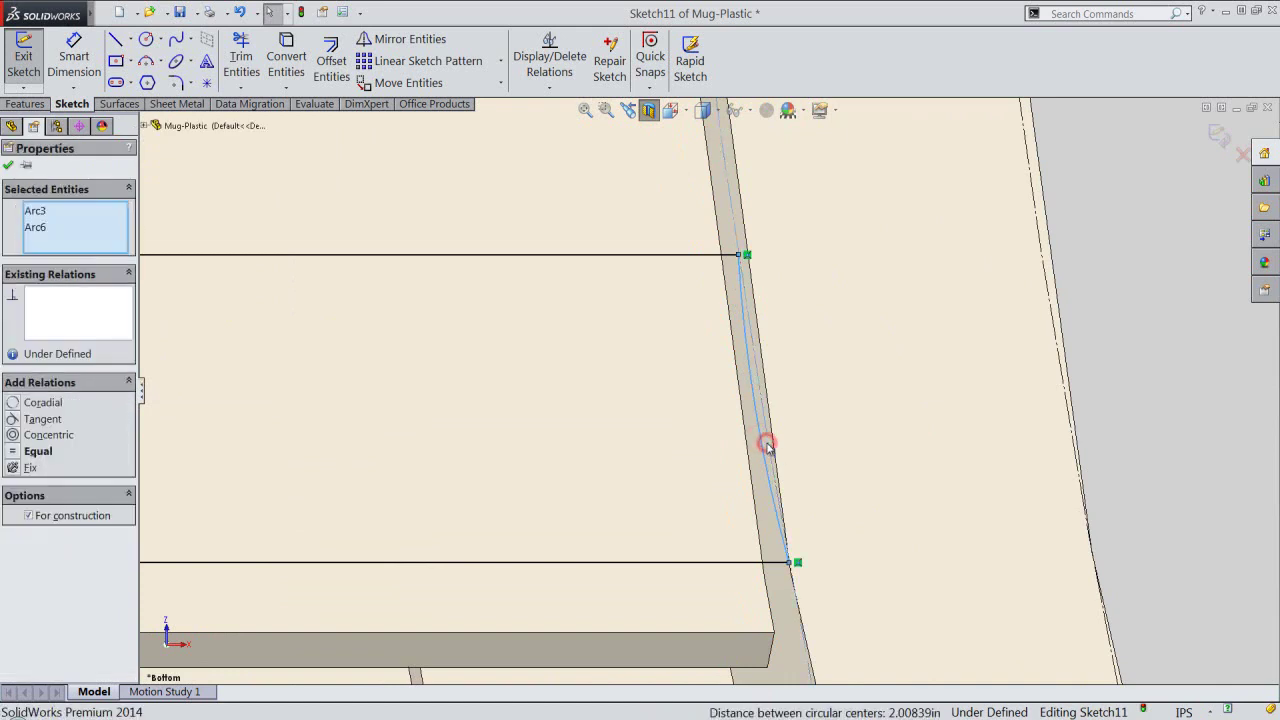
pyautogui.click(1124, 333)
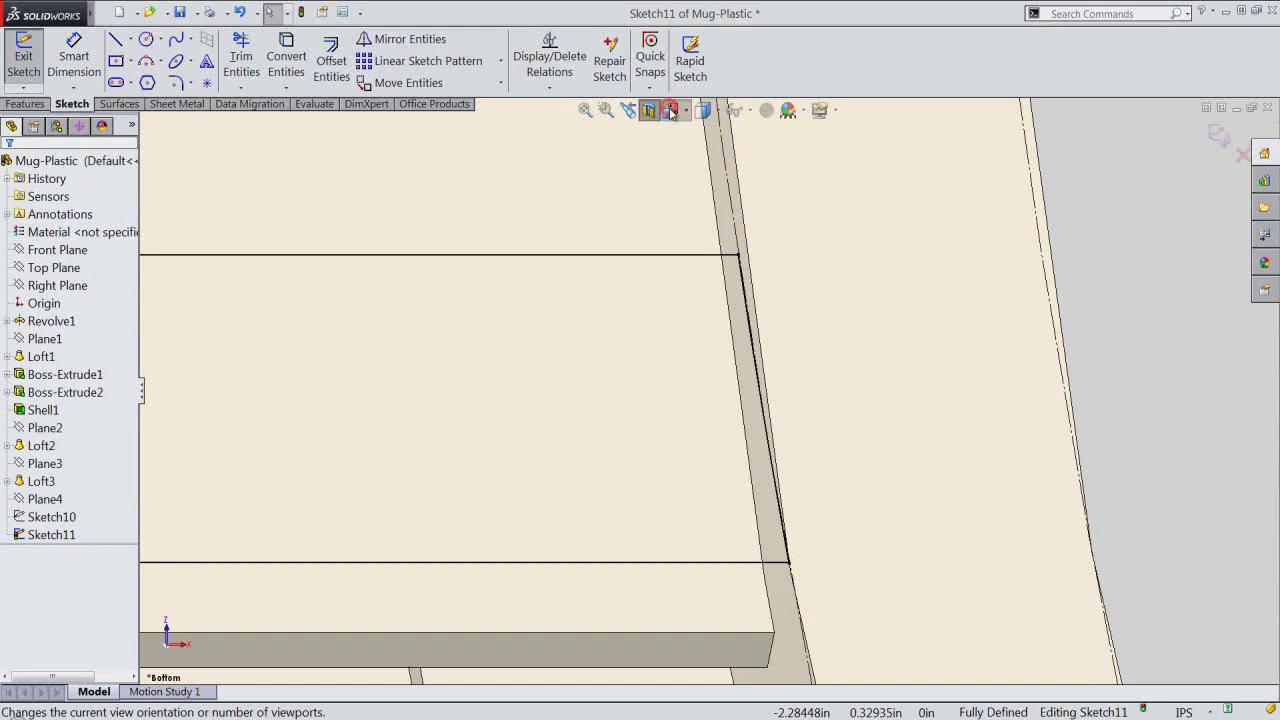
# Switch to an isometric view, turn off the section view, and exit Sketch11.
pyautogui.click(670, 111)
pyautogui.click(589, 299)
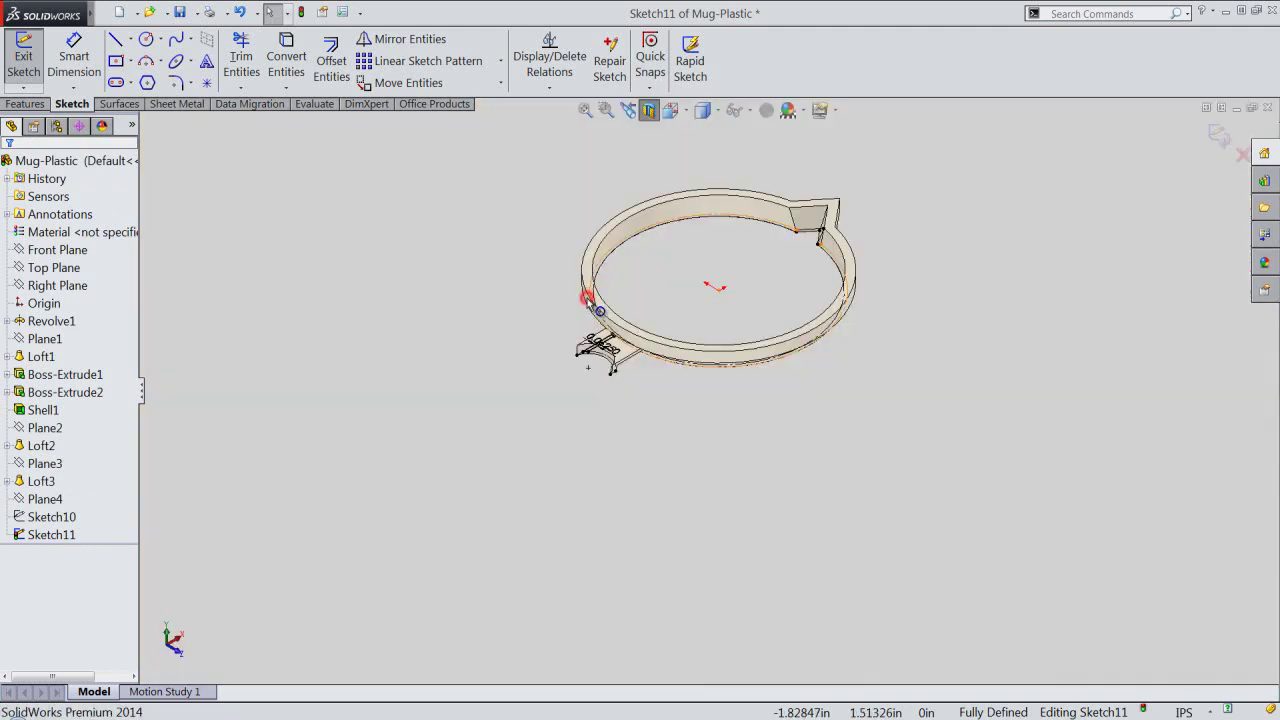
pyautogui.click(649, 110)
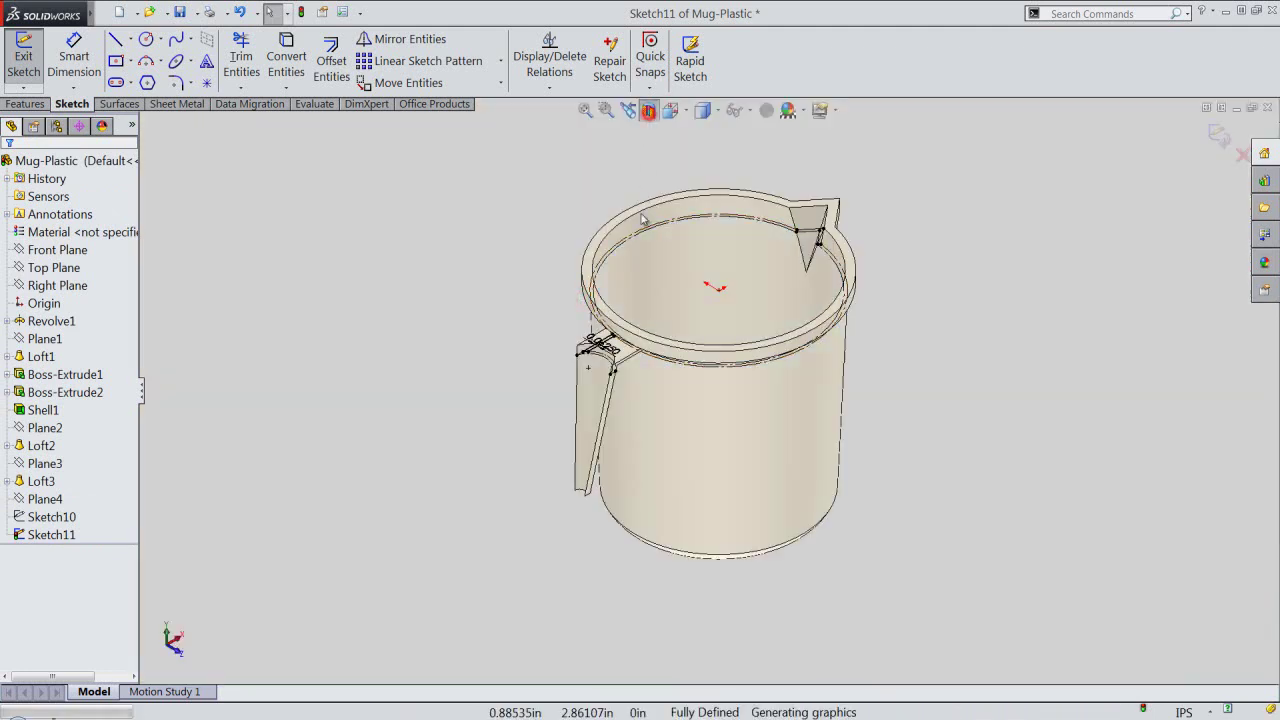
pyautogui.click(538, 189)
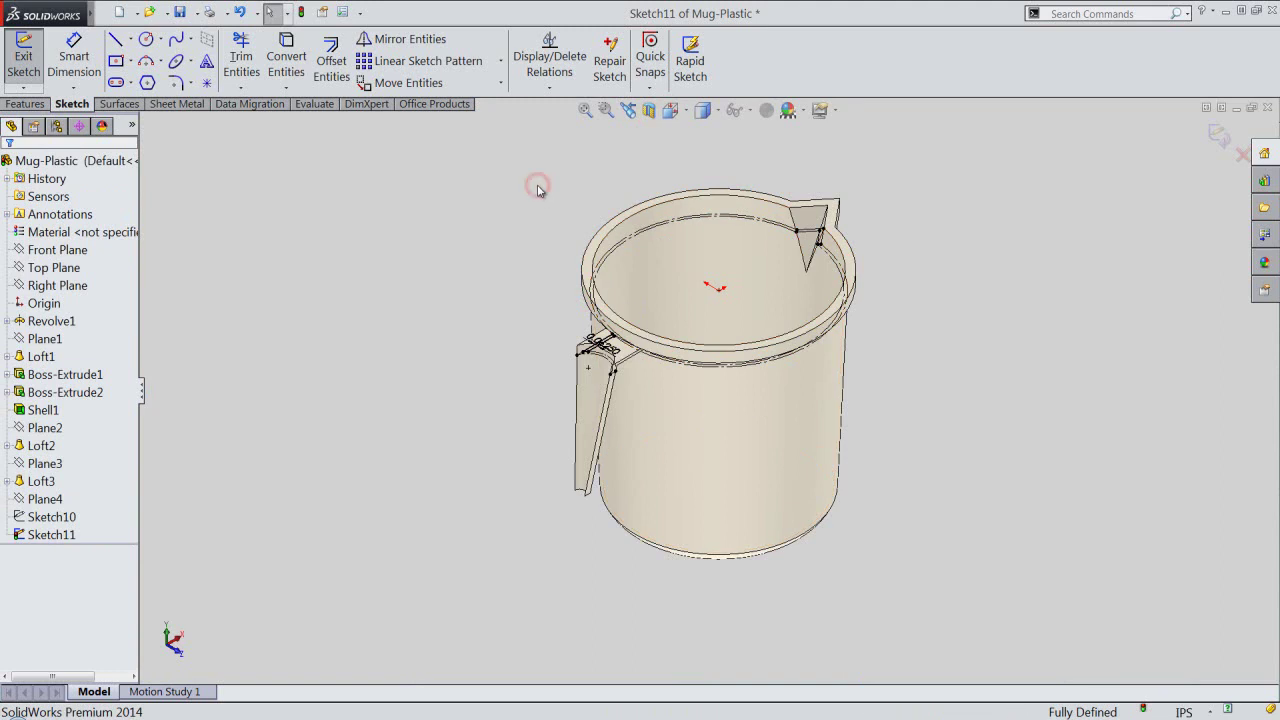
pyautogui.rightClick(530, 196)
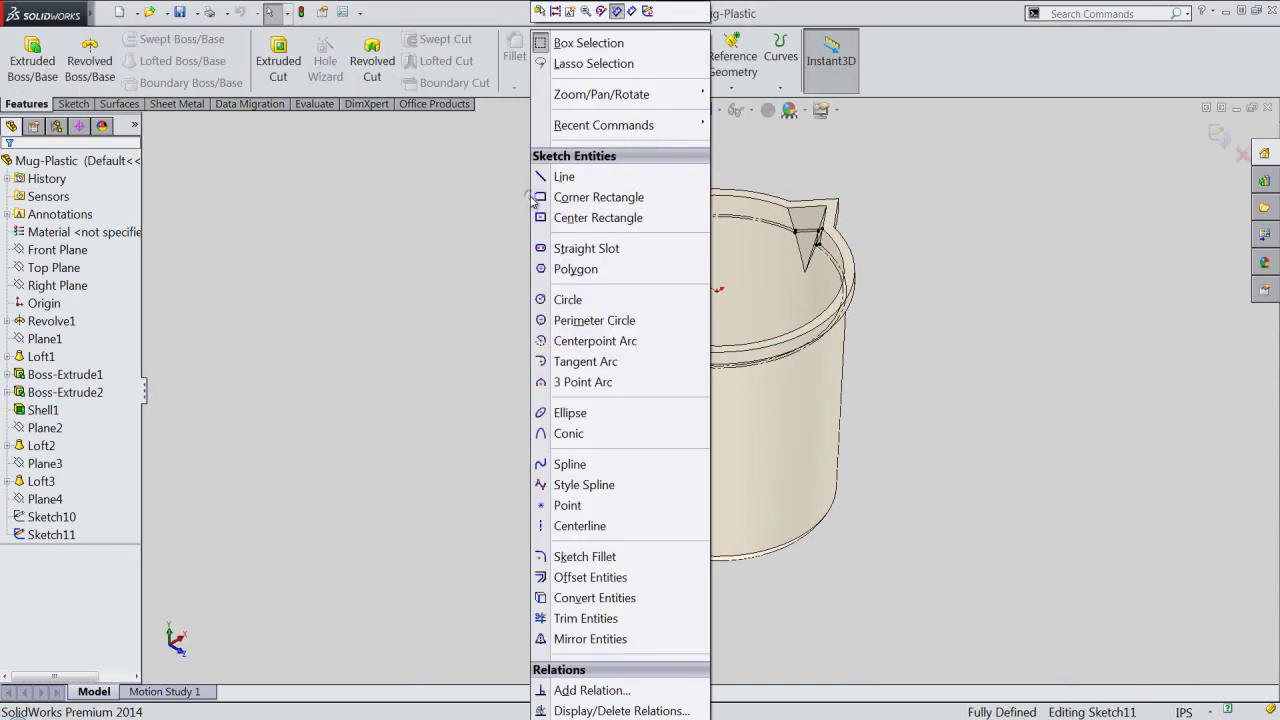
pyautogui.click(617, 11)
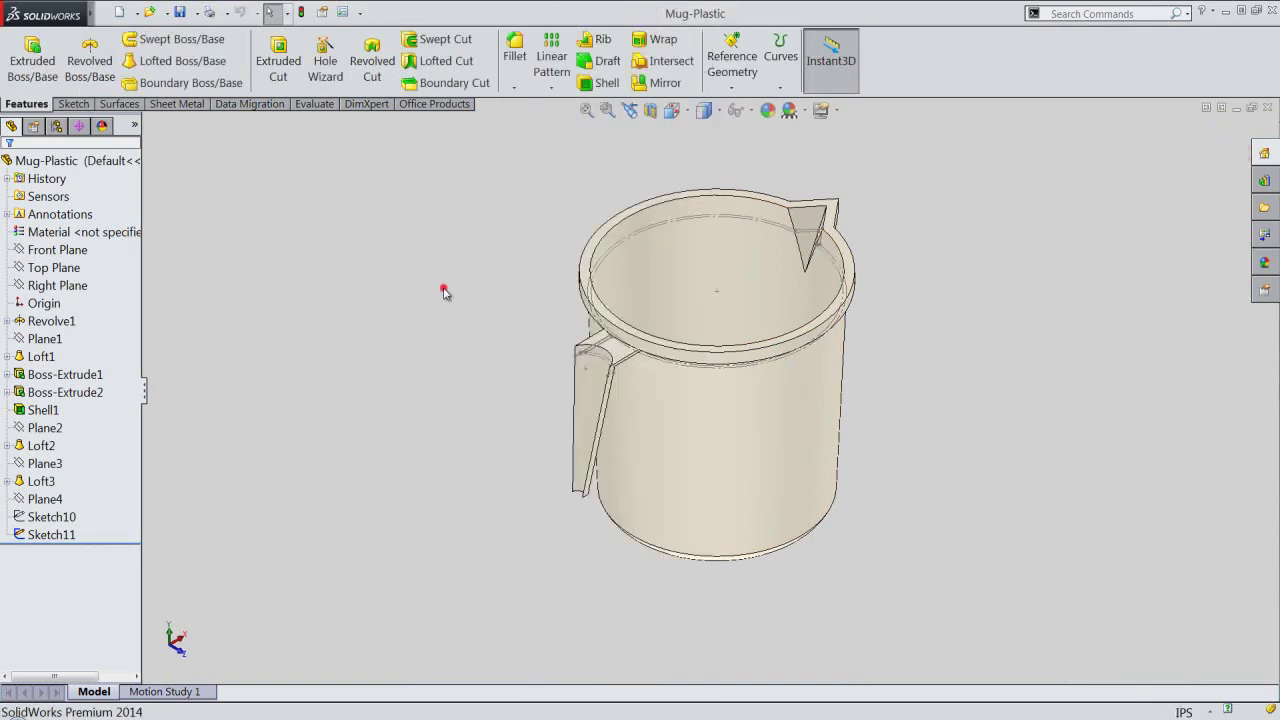
# Show Sketch10 near the handle junction and start a Lofted Boss/Base.
pyautogui.moveTo(443, 288); pyautogui.dragTo(585, 414, button='middle')
pyautogui.scroll(-3, 585, 414)
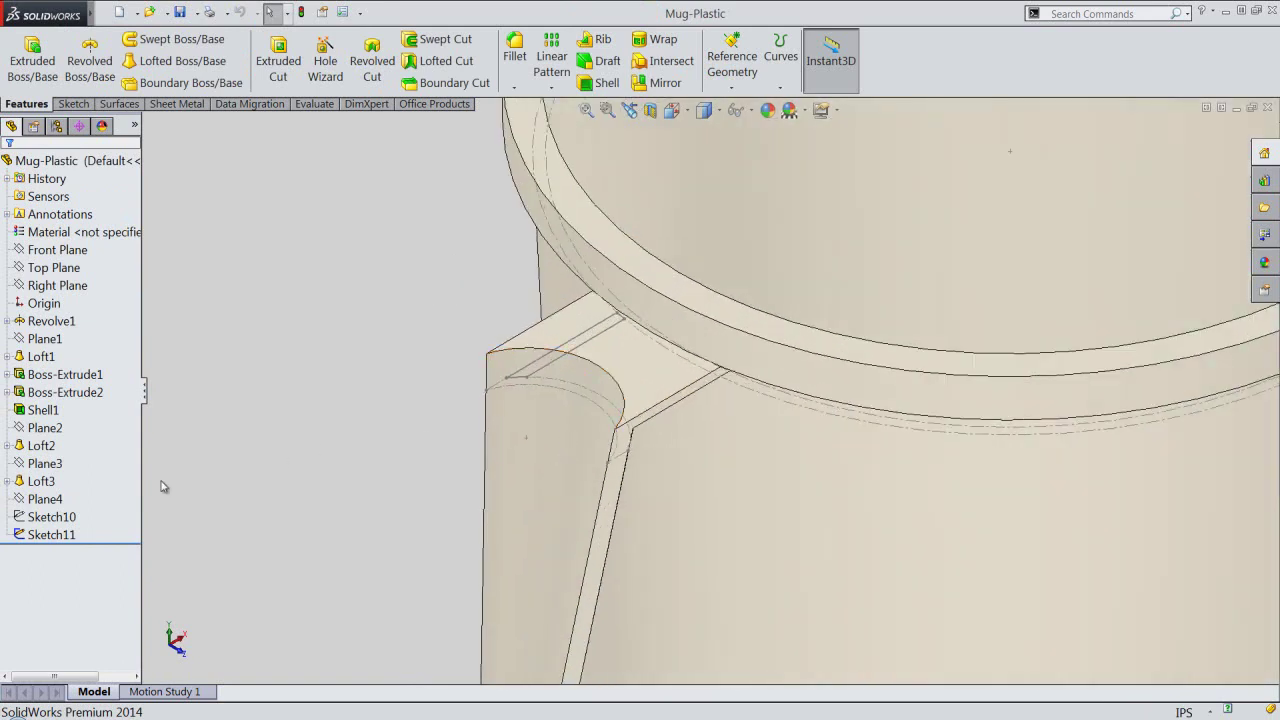
pyautogui.click(62, 518)
pyautogui.click(70, 497)
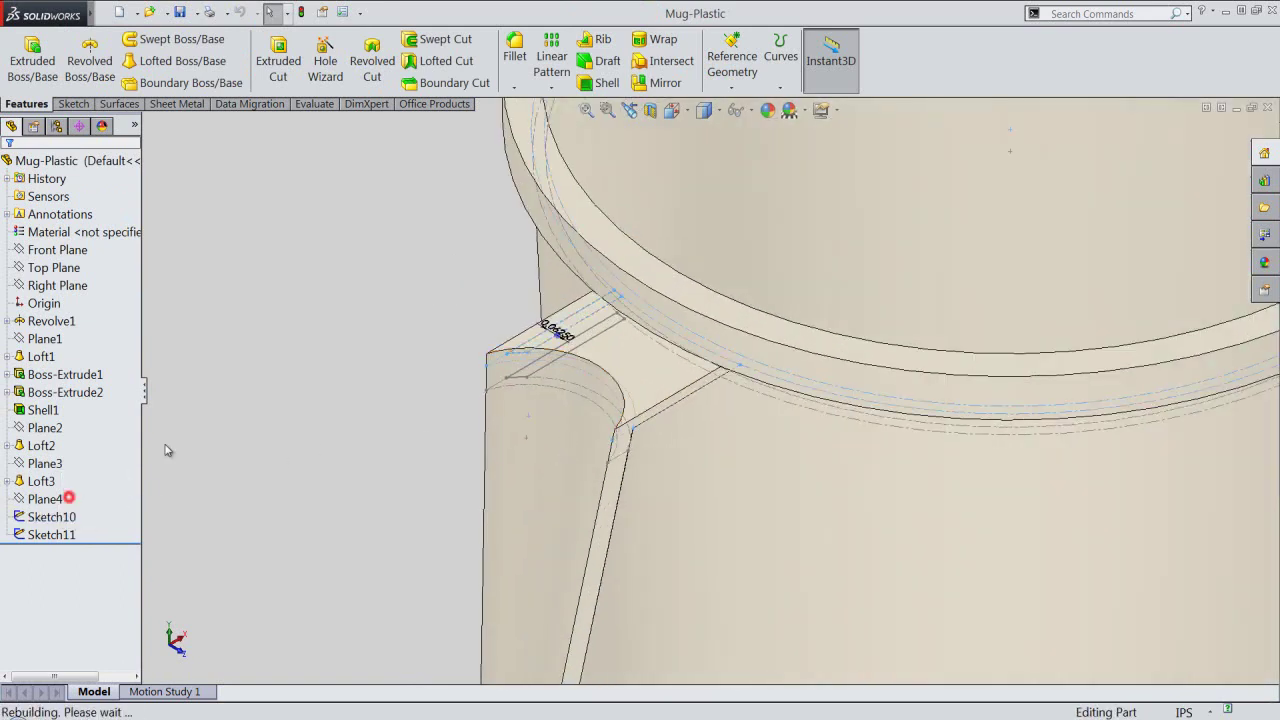
pyautogui.moveTo(366, 314); pyautogui.dragTo(584, 293, button='middle')
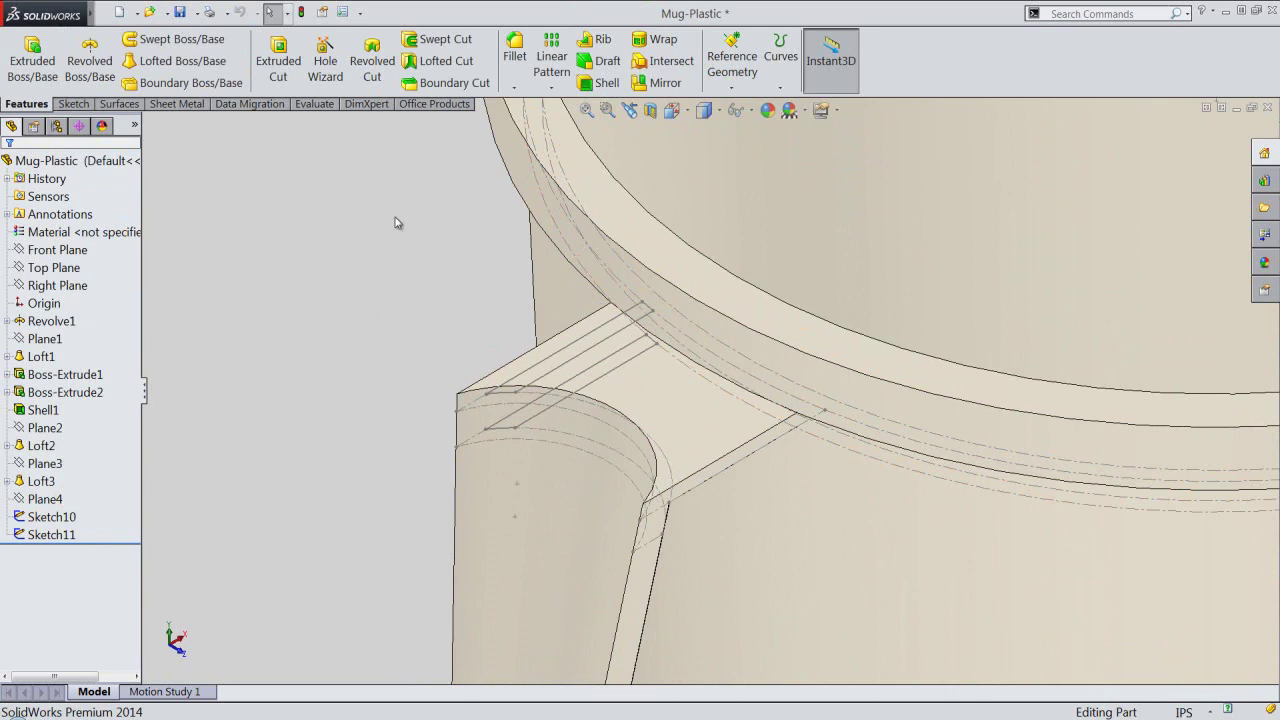
pyautogui.click(208, 60)
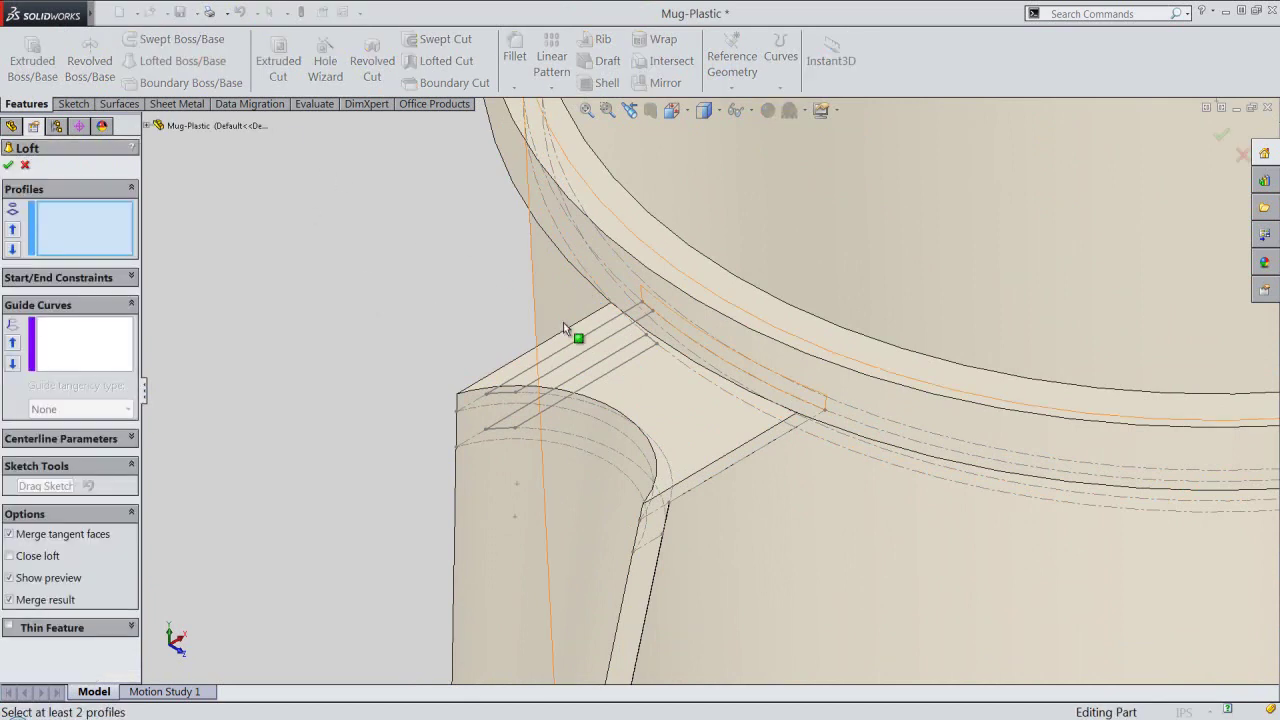
# Loft between Sketch10 and Sketch11 profiles to form the Loft4 rib at the handle base.
pyautogui.moveTo(581, 346); pyautogui.dragTo(725, 256, button='middle')
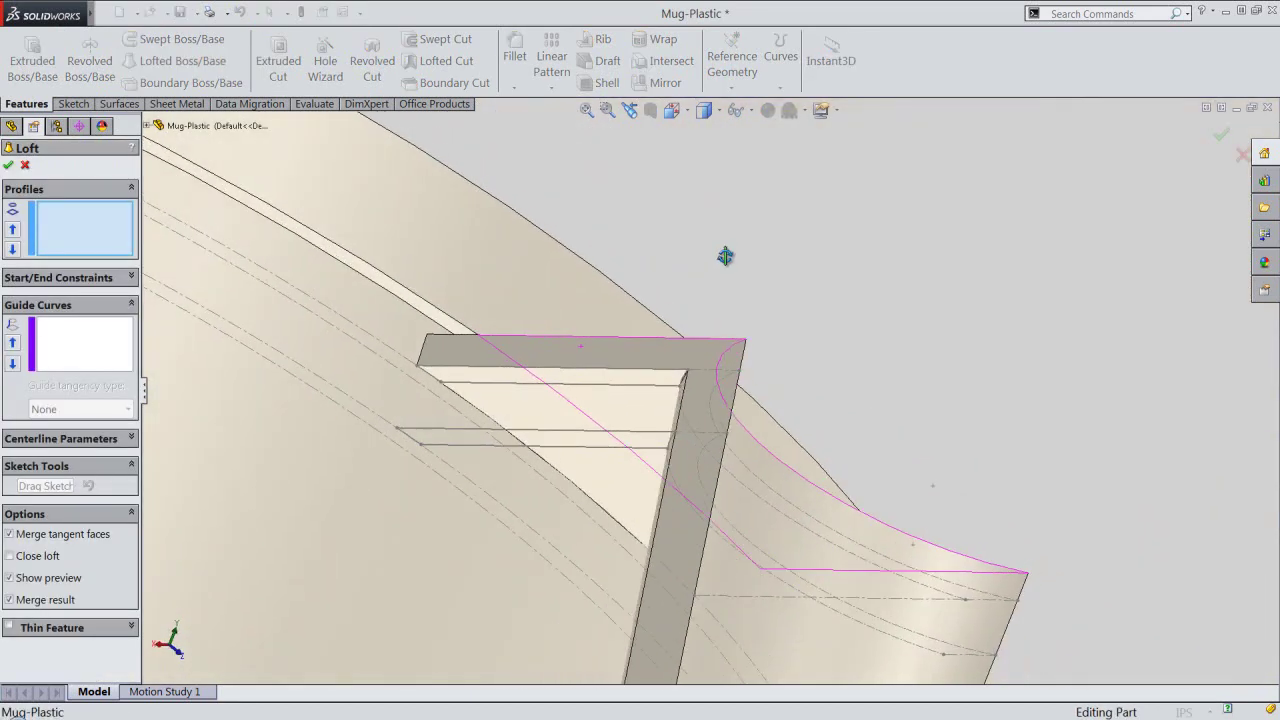
pyautogui.click(438, 372)
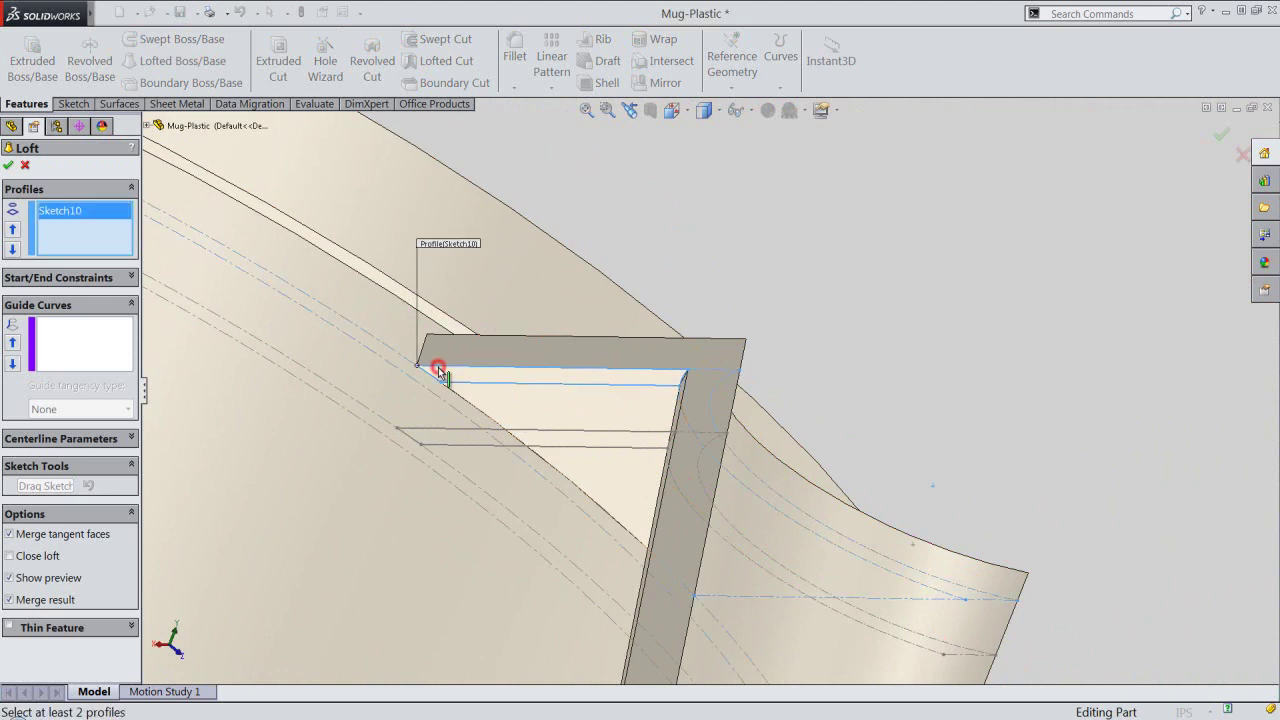
pyautogui.click(414, 430)
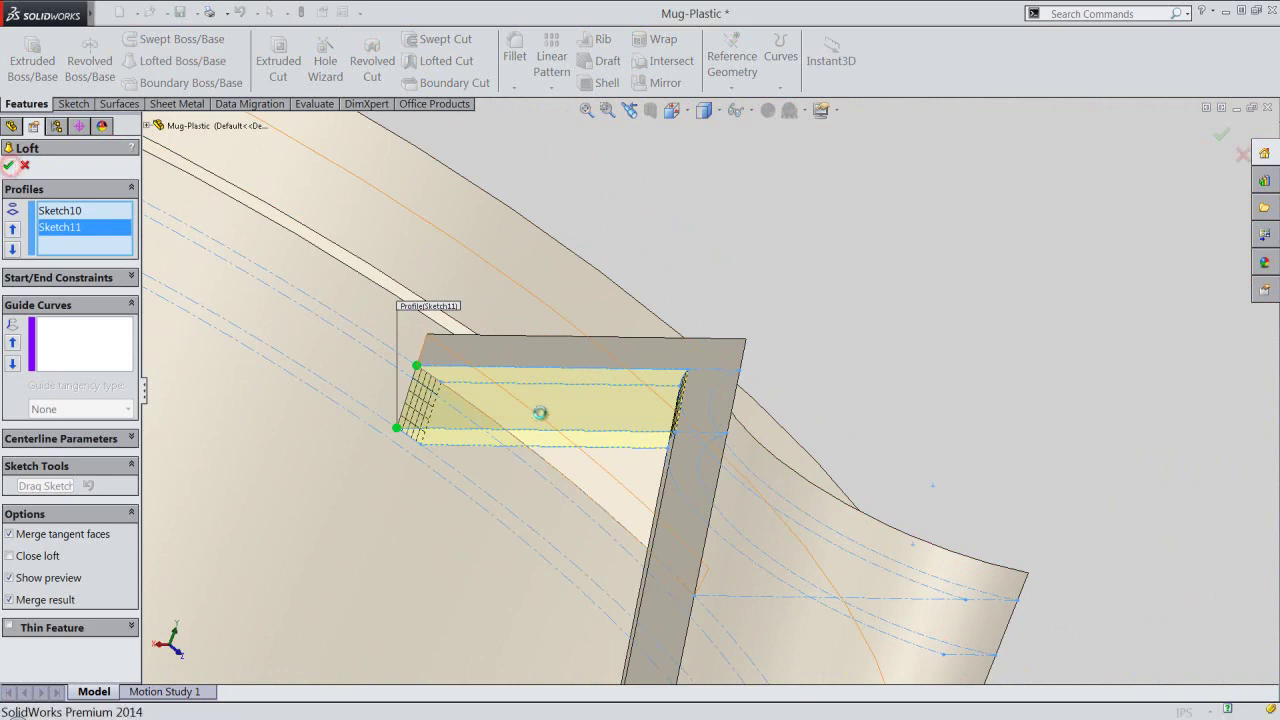
pyautogui.rightClick(537, 408)
pyautogui.moveTo(580, 466)
pyautogui.mouseDown(button='middle')
pyautogui.moveTo(578, 421)
pyautogui.moveTo(634, 194)
pyautogui.mouseUp(button='middle')
# Hide Sketch10 under Loft4 and show the whole mug in isometric view.
pyautogui.click(41, 516)
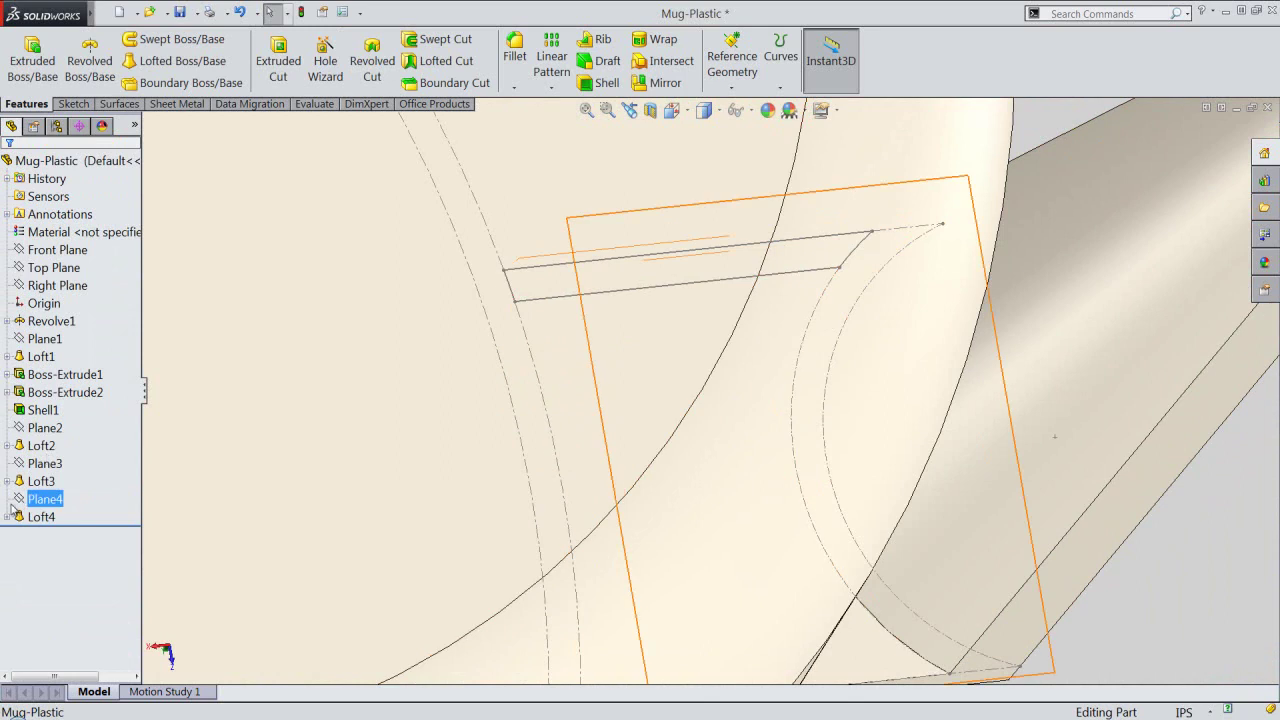
pyautogui.click(7, 516)
pyautogui.click(60, 534)
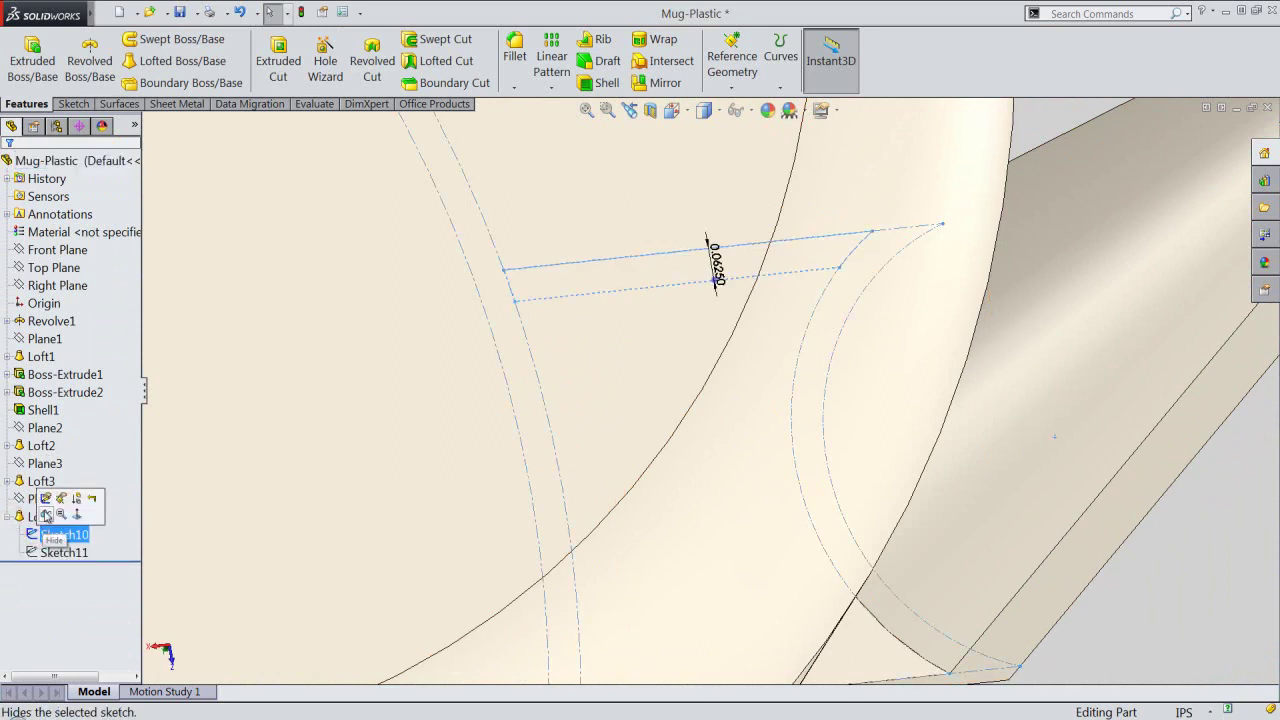
pyautogui.click(46, 515)
pyautogui.hotkey('ctrl', '7')
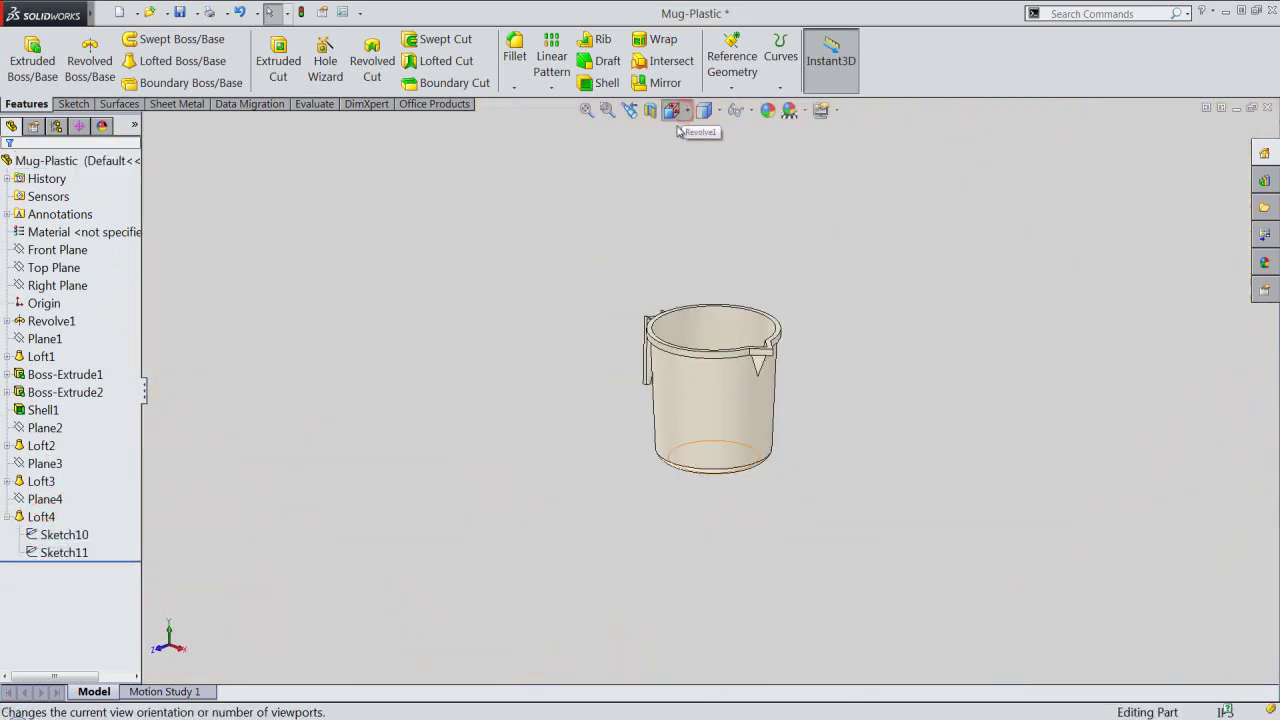
# Redefine a standard view orientation from the current bottom-up view of the mug.
pyautogui.click(678, 128)
pyautogui.click(726, 555)
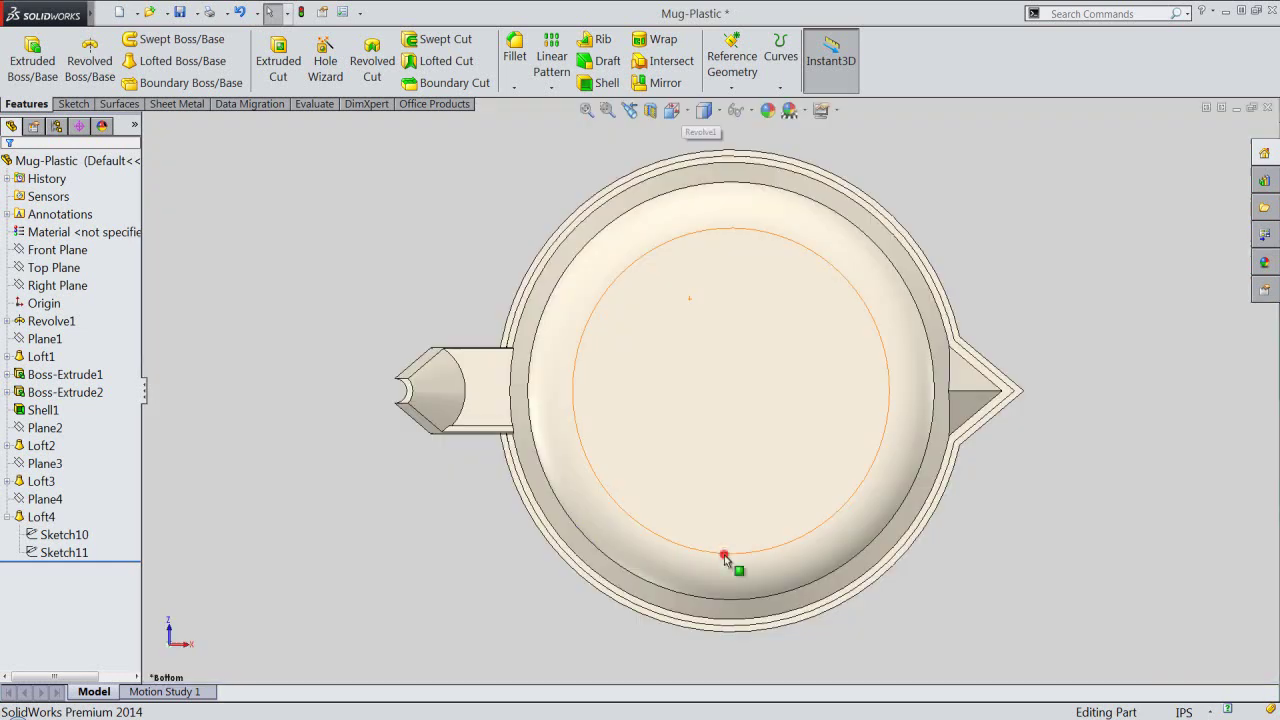
pyautogui.rightClick(451, 152)
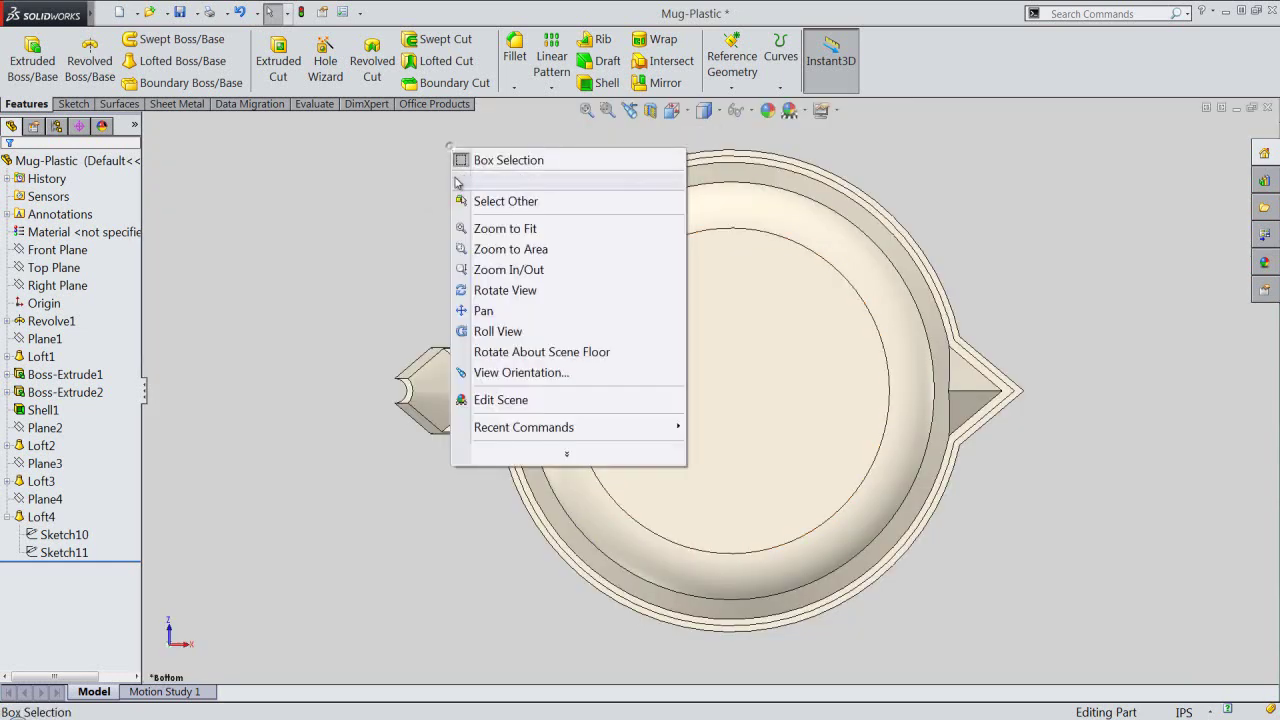
pyautogui.click(576, 461)
pyautogui.moveTo(529, 372)
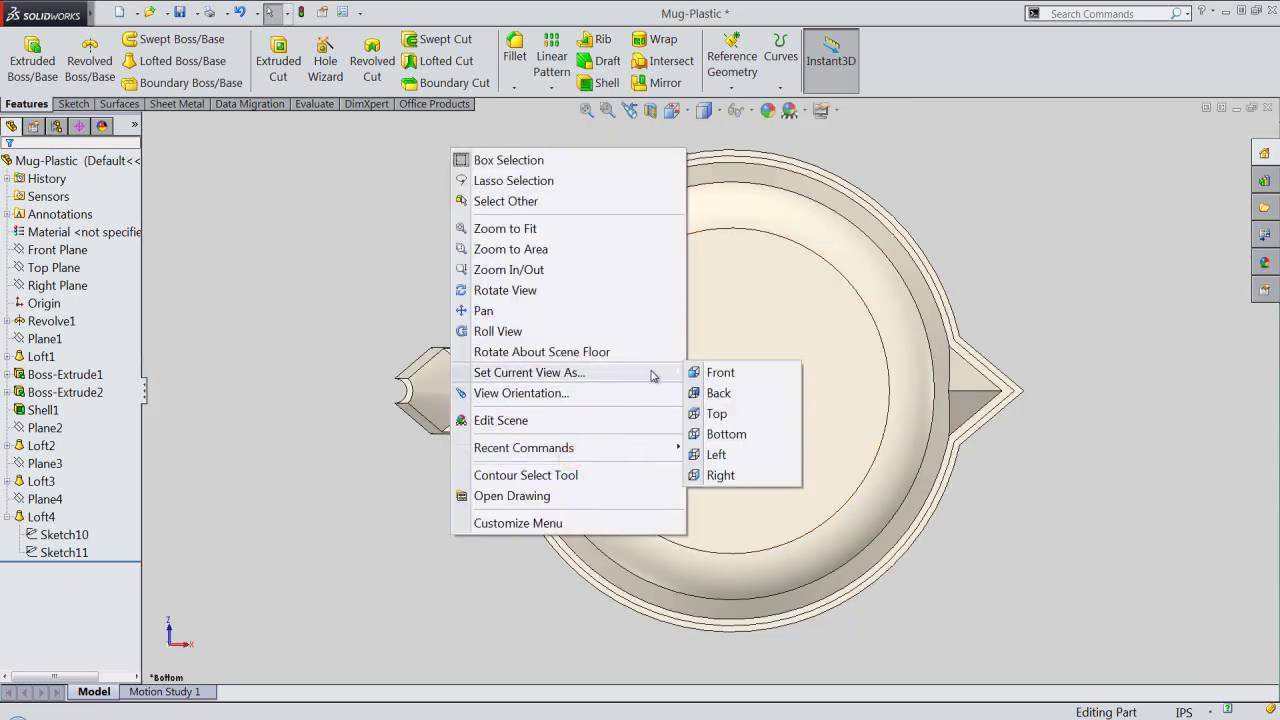
pyautogui.click(740, 410)
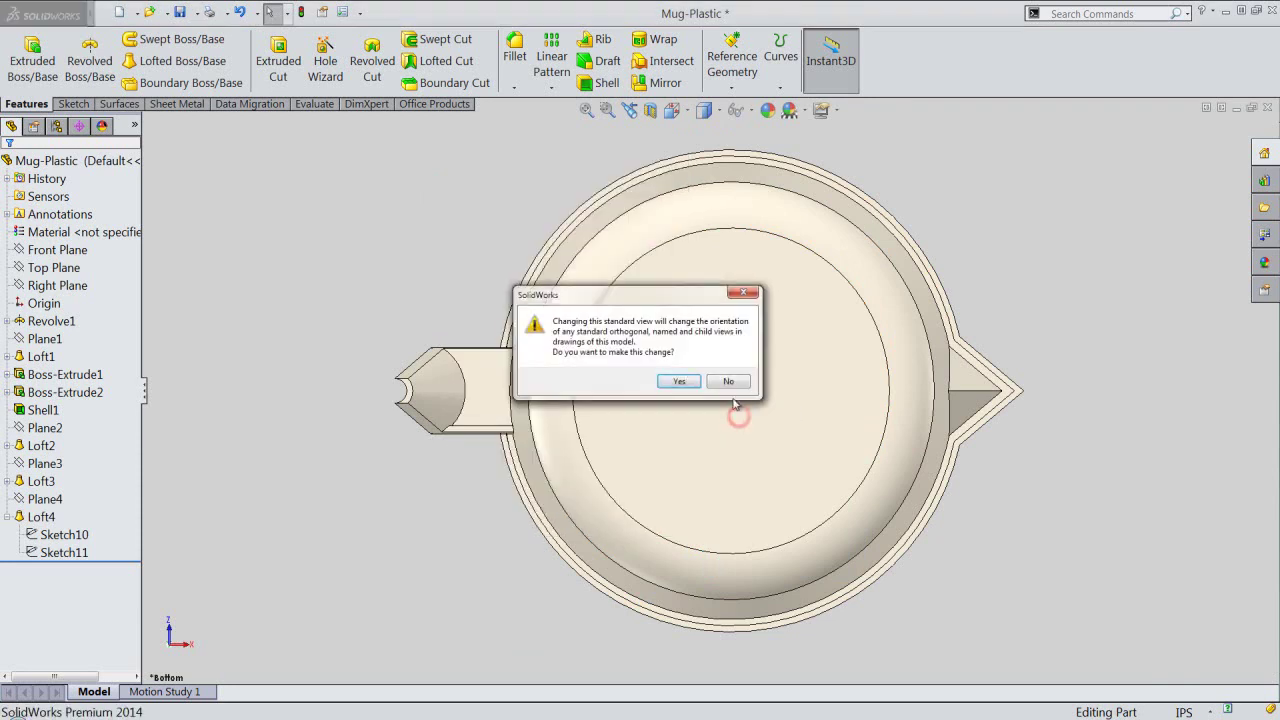
pyautogui.click(686, 384)
# Return to the isometric view and zoom in toward the handle.
pyautogui.hotkey('ctrl', '7')
pyautogui.press('space')
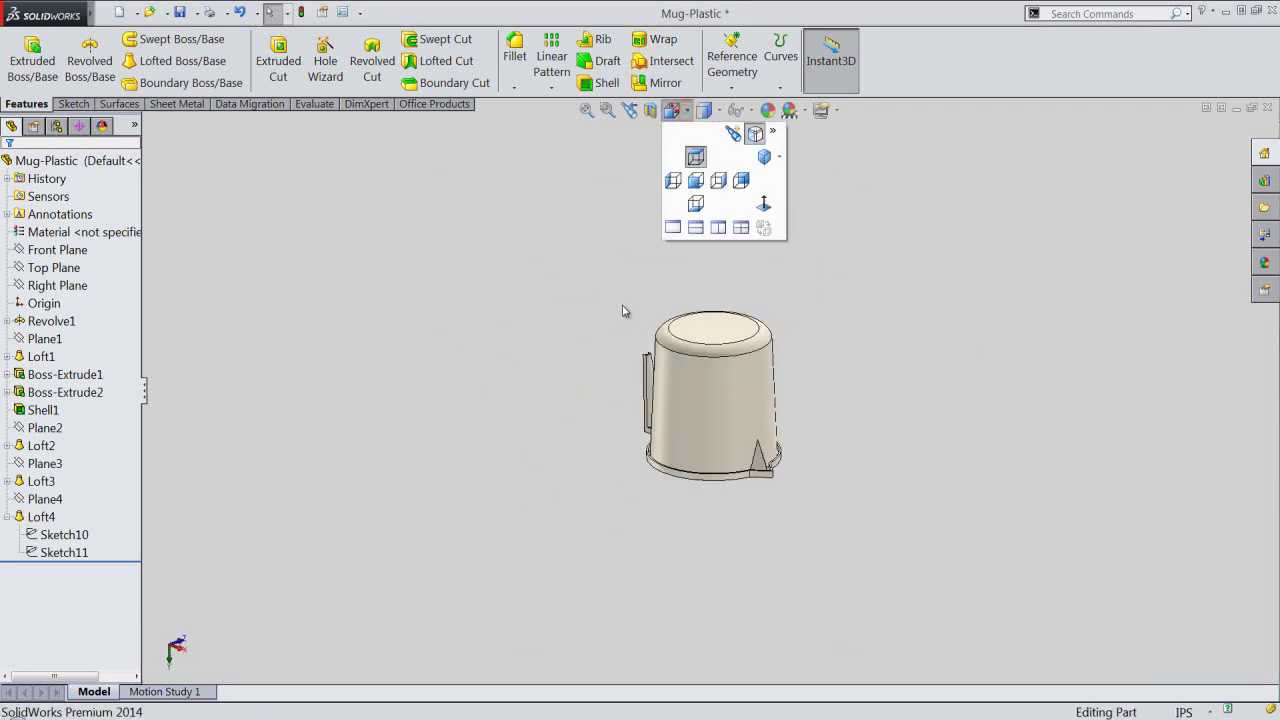
pyautogui.click(582, 308)
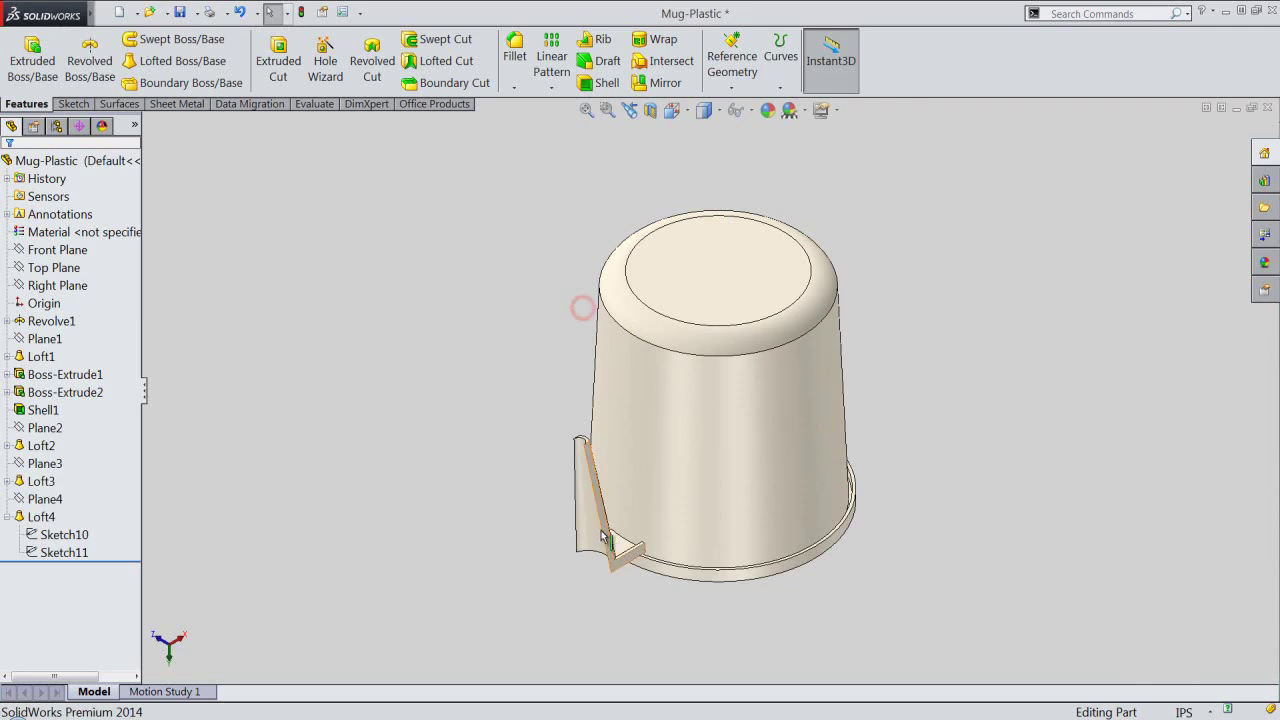
pyautogui.scroll(-2, 603, 537)
pyautogui.scroll(-2, 603, 537)
pyautogui.scroll(-2, 603, 537)
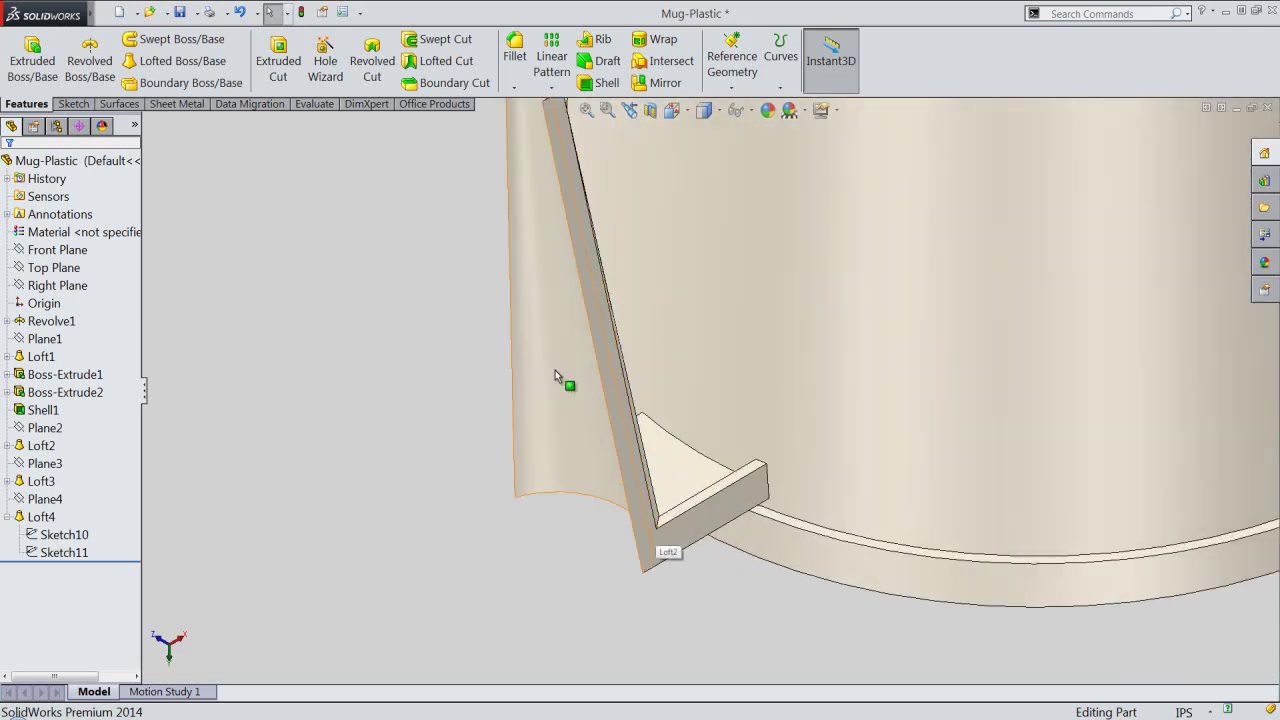
# Collapse the feature tree and mirror Loft4 across the Front Plane as Mirror1.
pyautogui.rightClick(123, 422)
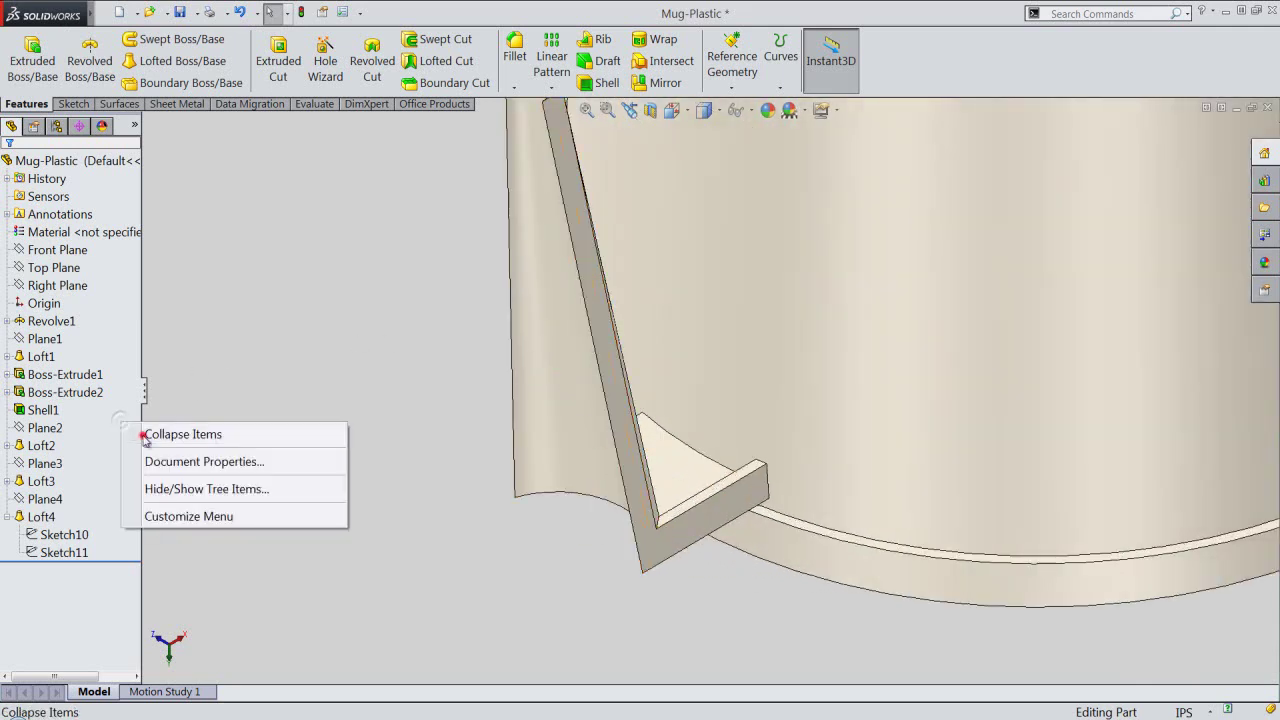
pyautogui.click(141, 432)
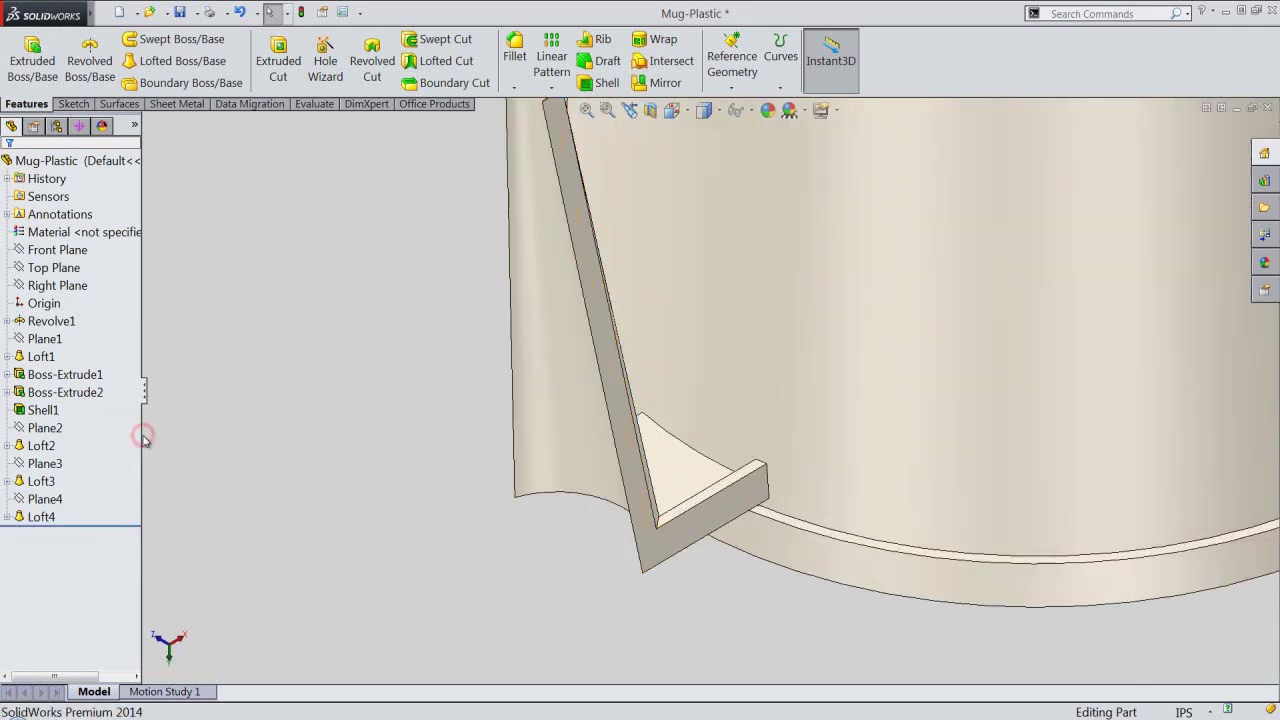
pyautogui.click(41, 517)
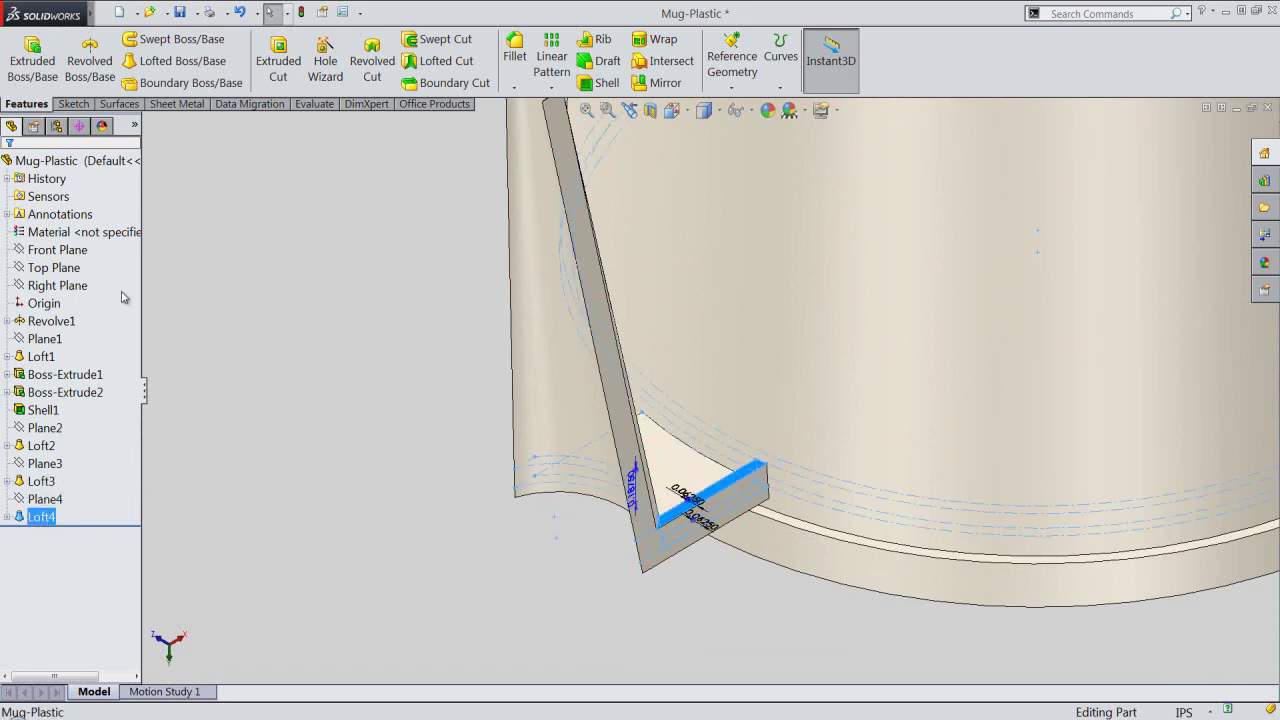
pyautogui.keyDown('ctrl'); pyautogui.click(64, 251); pyautogui.keyUp('ctrl')
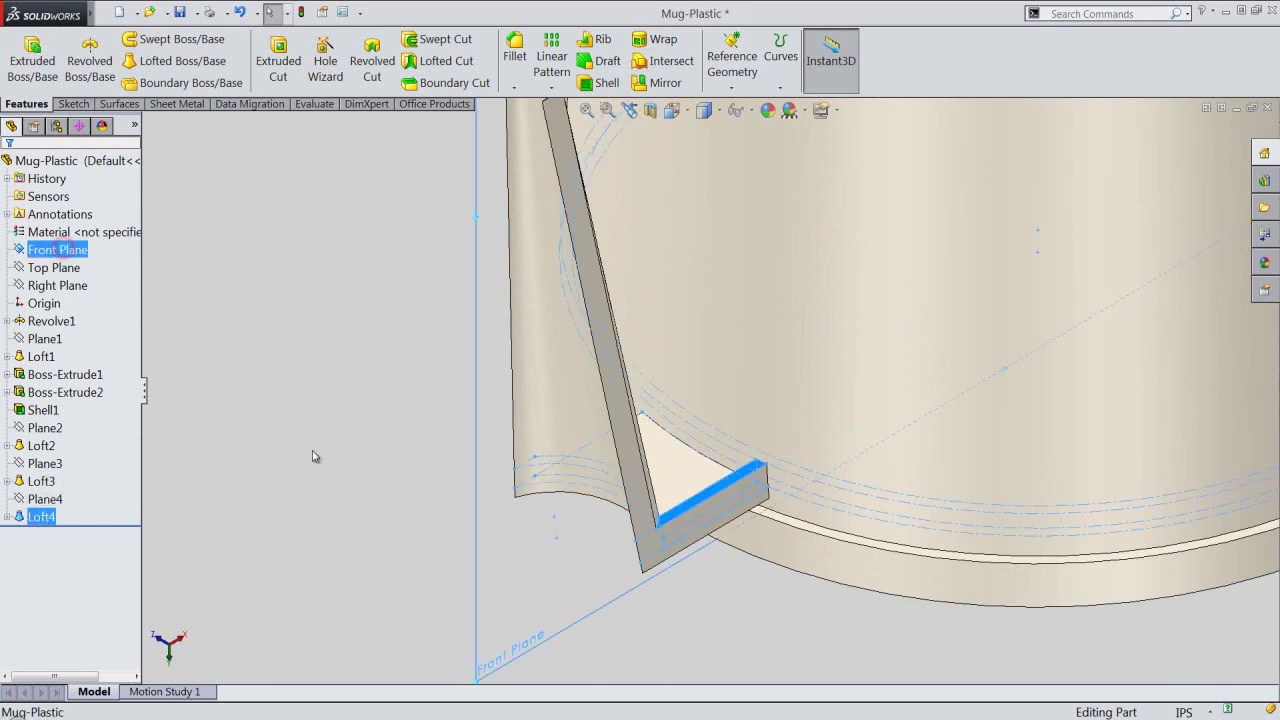
pyautogui.press('f')
pyautogui.click(658, 82)
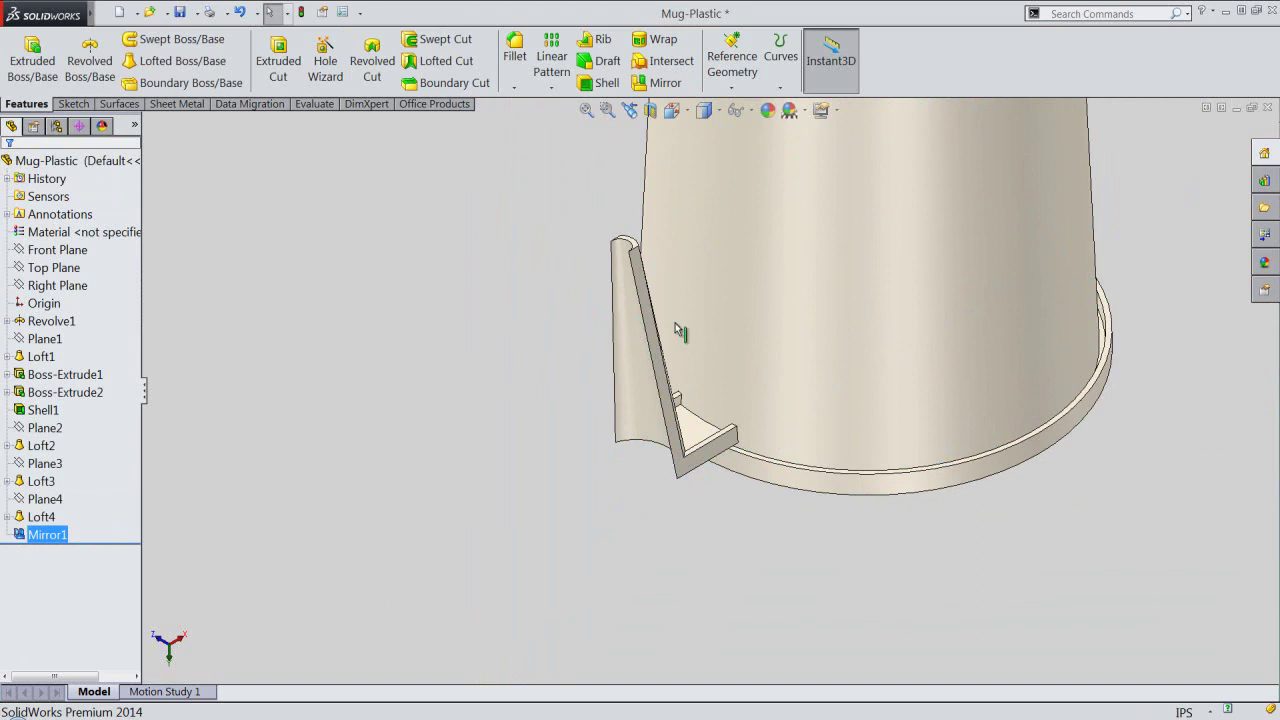
pyautogui.scroll(-5, 722, 375)
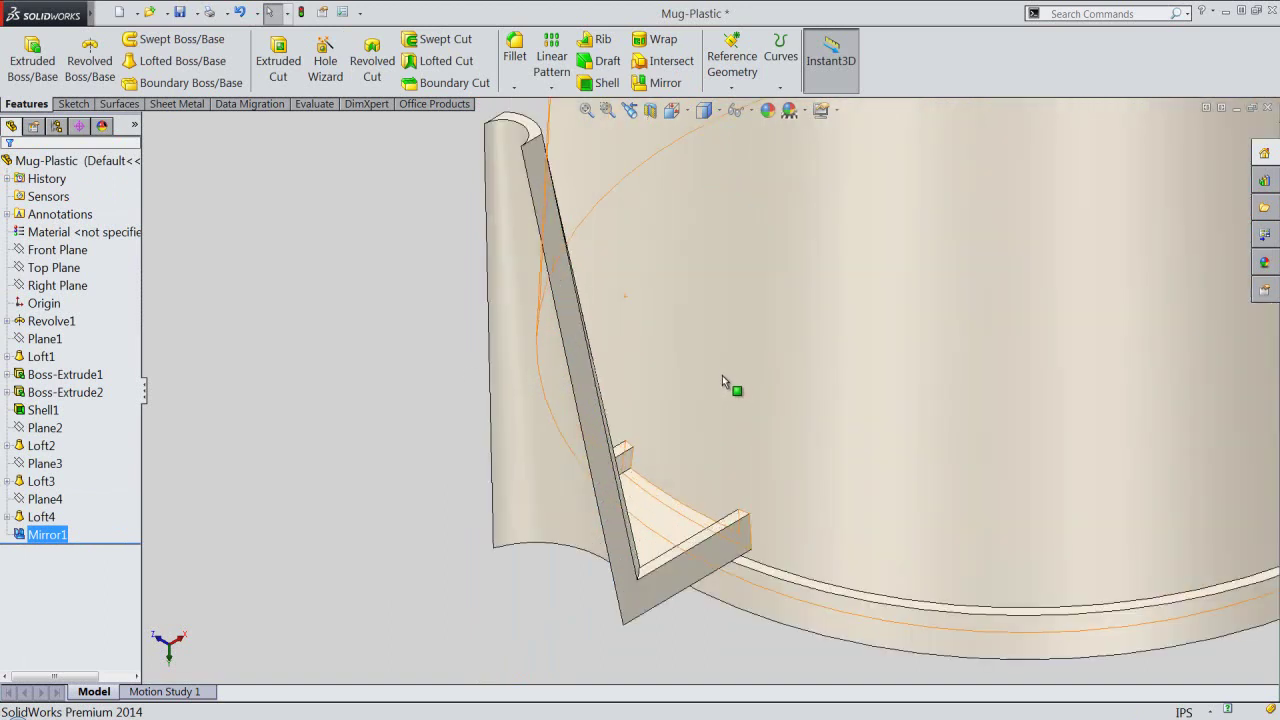
# Show a reversed section view of the mug cut at Plane4.
pyautogui.click(50, 500)
pyautogui.click(650, 110)
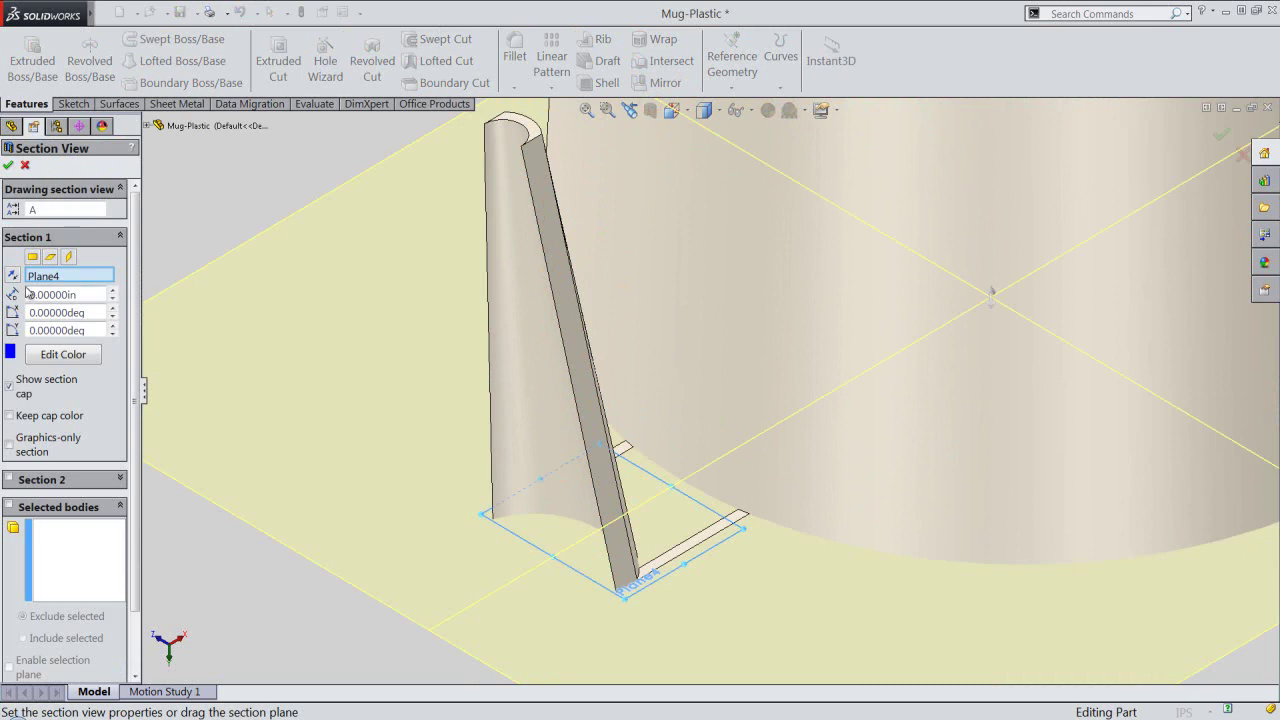
pyautogui.click(13, 275)
pyautogui.click(8, 166)
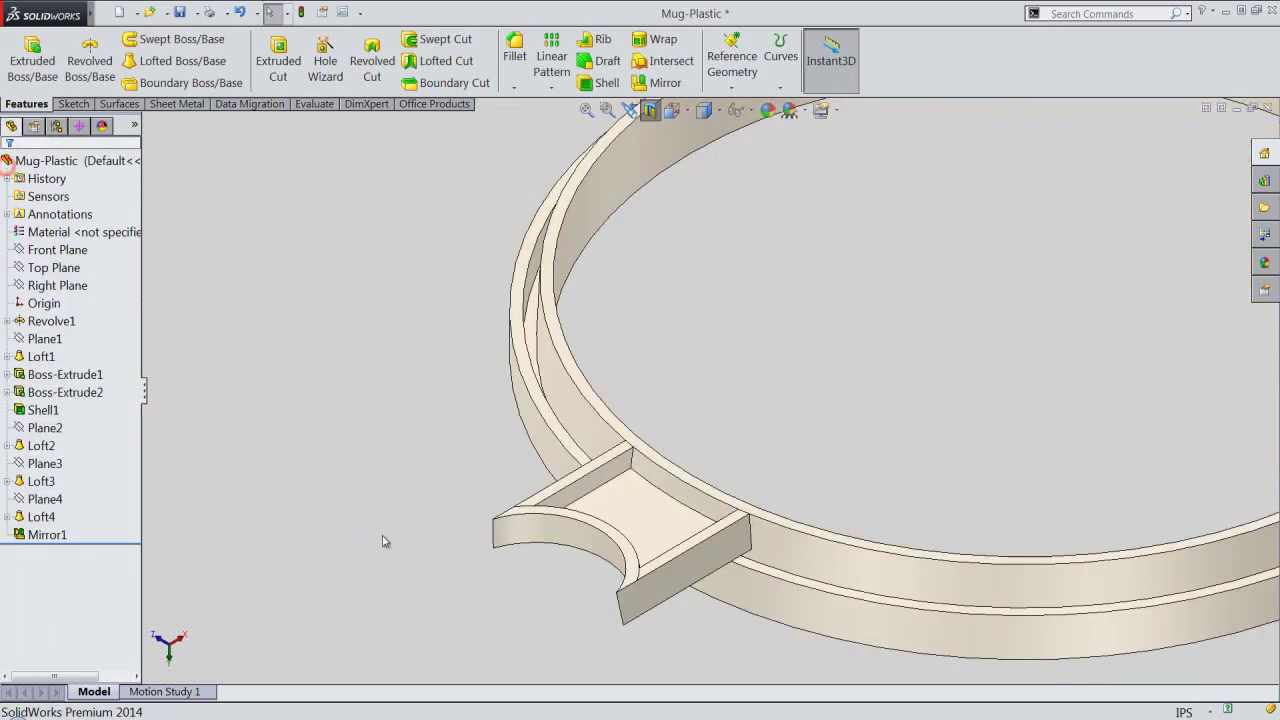
# Select the top face of the crossbar support beside the rim.
pyautogui.scroll(-3, 620, 578)
pyautogui.moveTo(634, 560); pyautogui.dragTo(709, 657, button='middle')
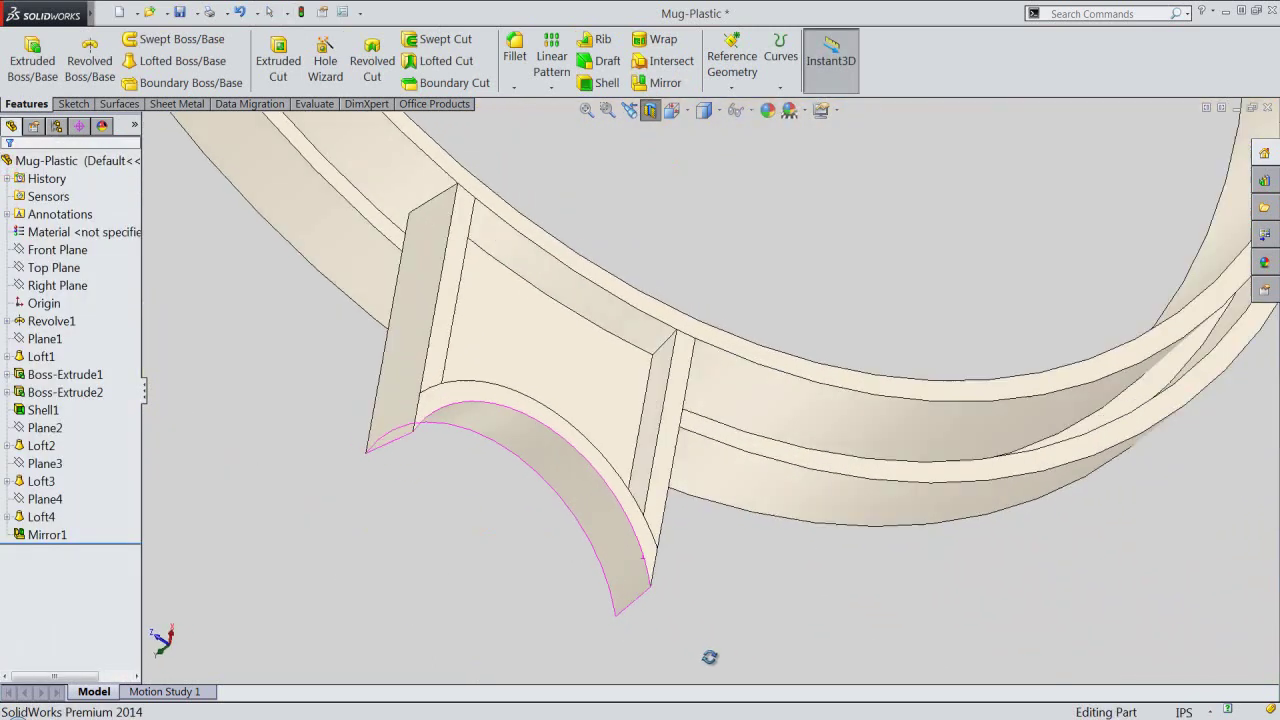
pyautogui.click(631, 111)
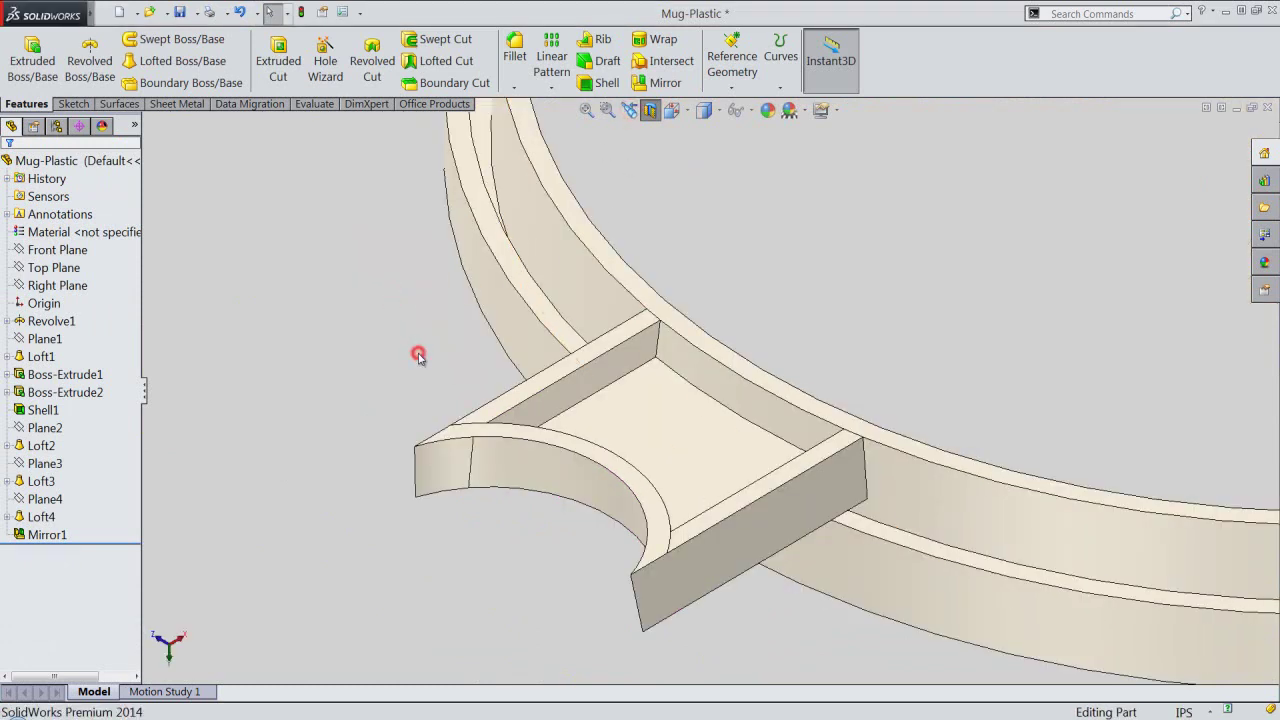
pyautogui.click(653, 426)
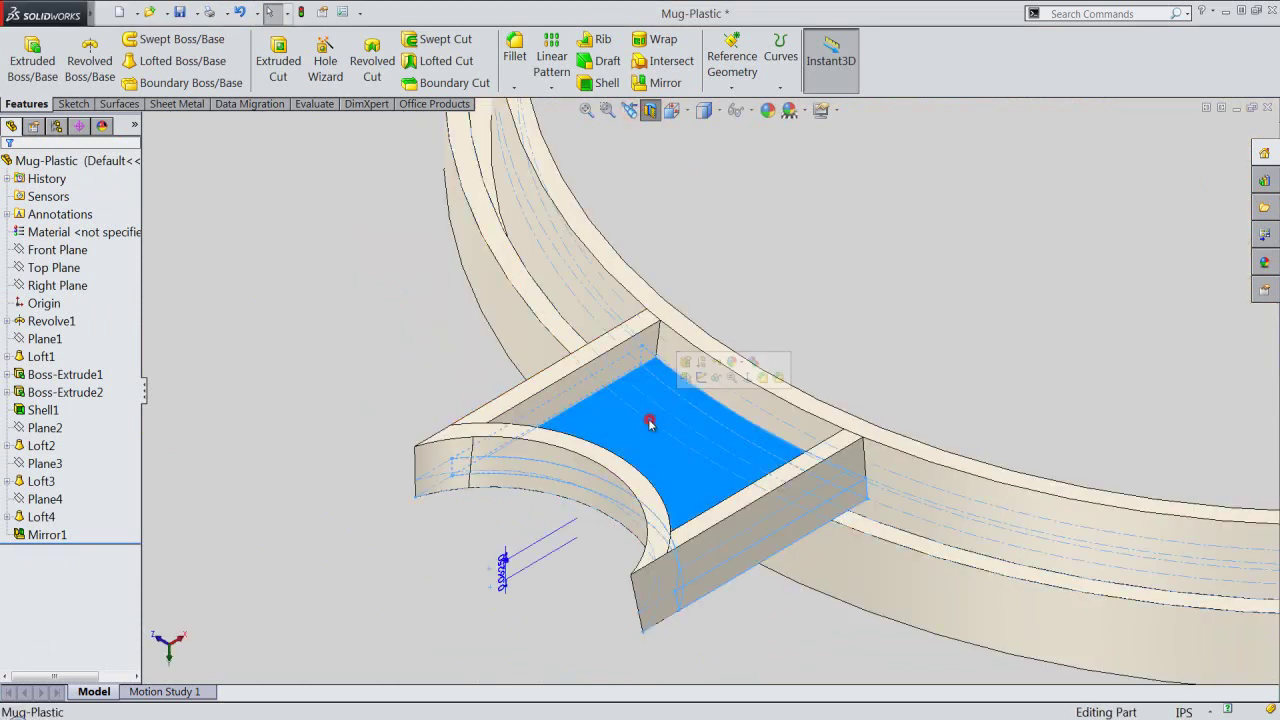
# Start a new sketch on the crossbar's top face, viewed from the Top.
pyautogui.click(705, 377)
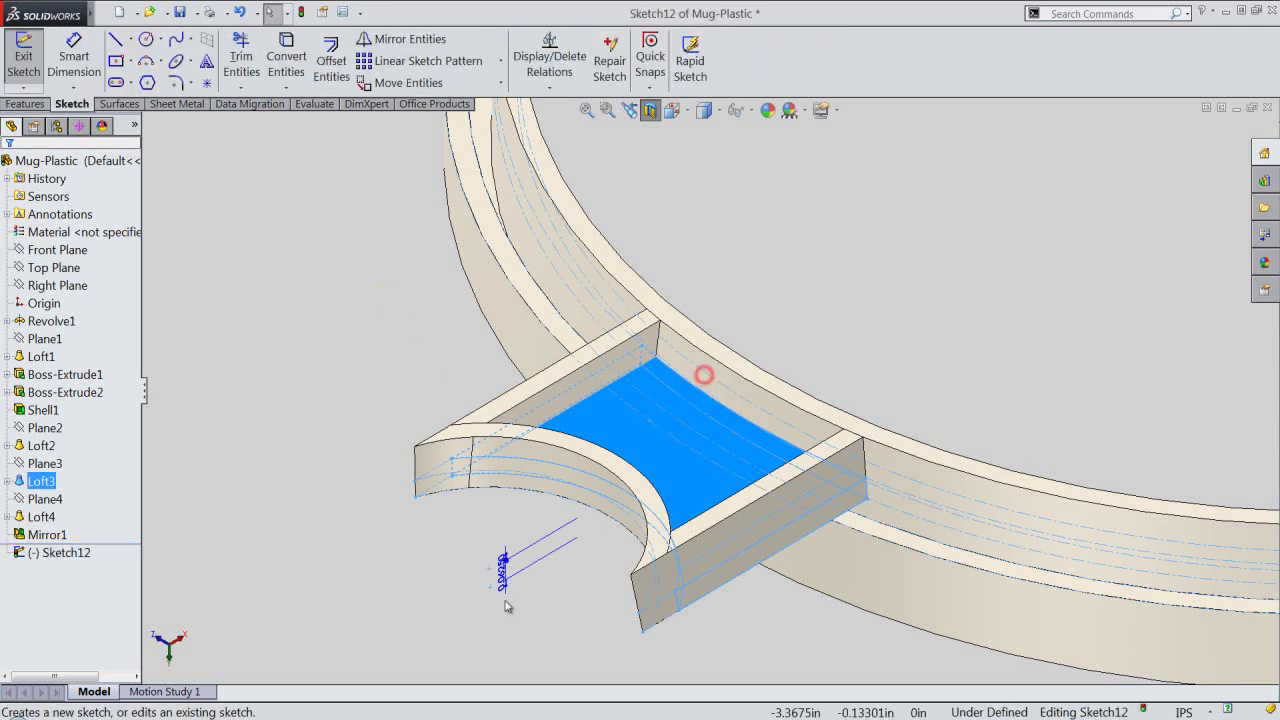
pyautogui.click(672, 111)
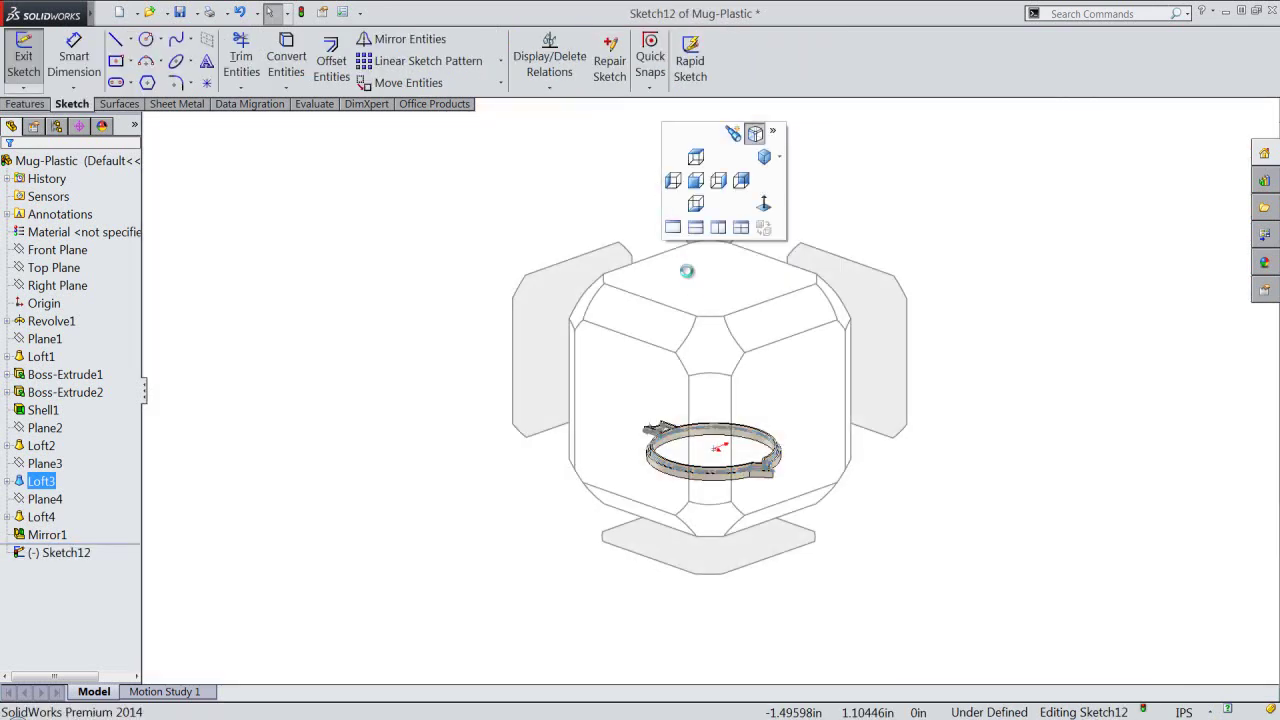
pyautogui.click(687, 270)
pyautogui.scroll(-2, 476, 394)
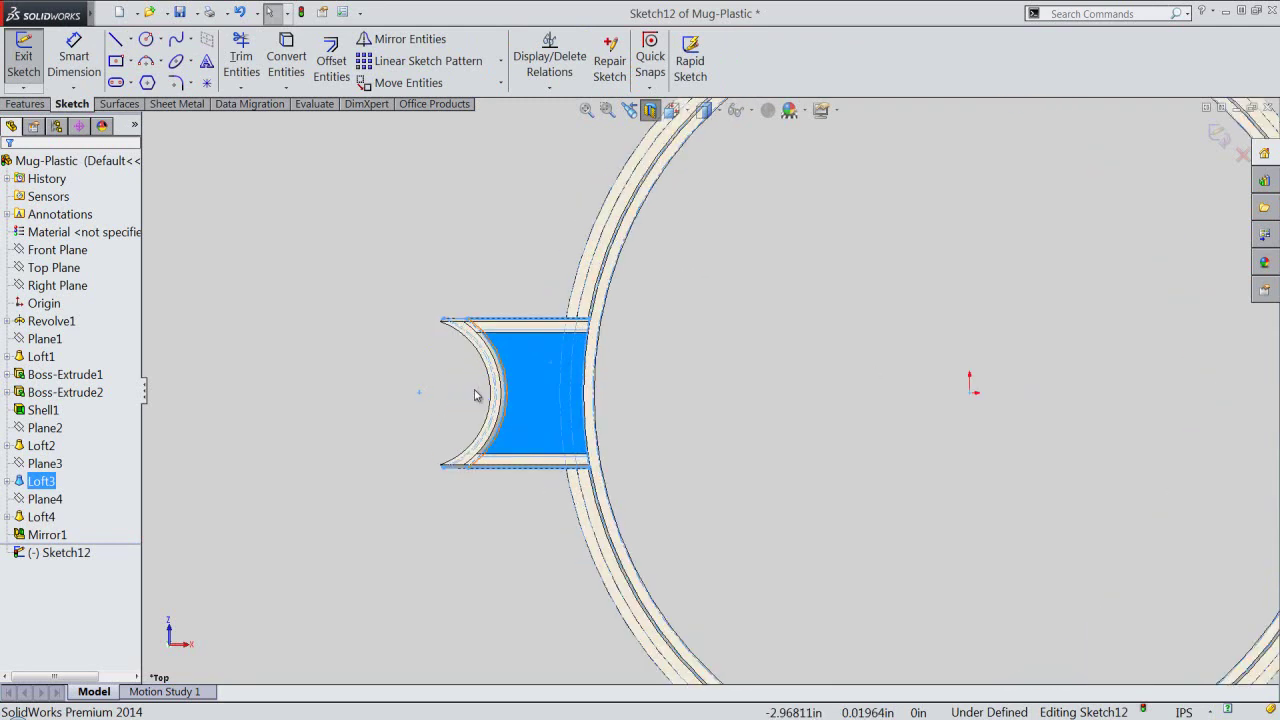
pyautogui.scroll(-2, 476, 394)
# Convert the face's arc and line edges into the sketch as construction geometry.
pyautogui.click(287, 63)
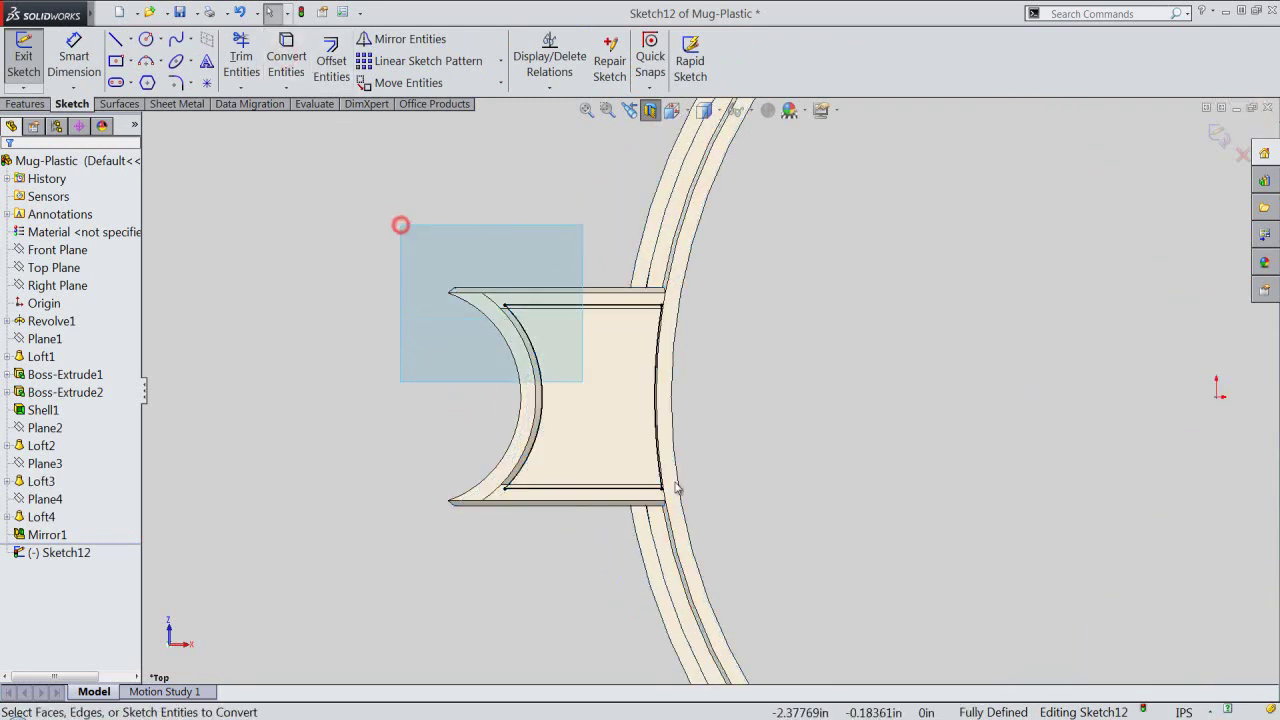
pyautogui.moveTo(400, 224); pyautogui.dragTo(734, 552)
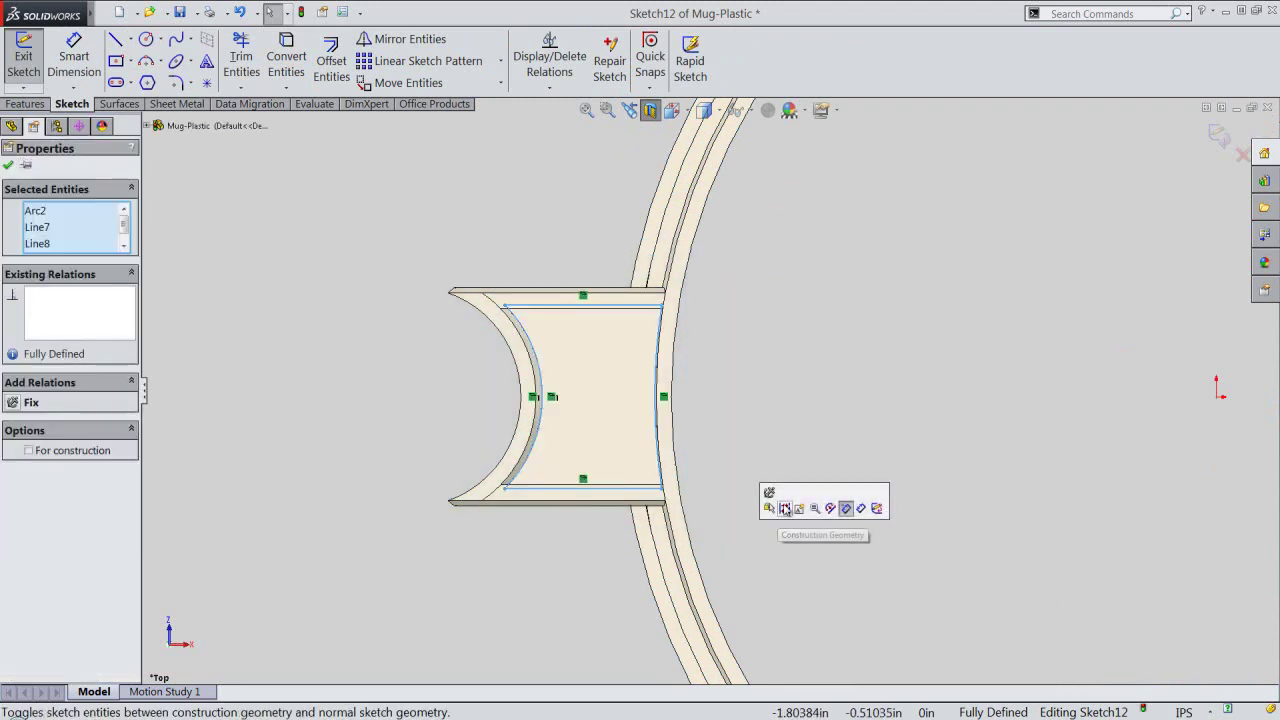
pyautogui.click(785, 507)
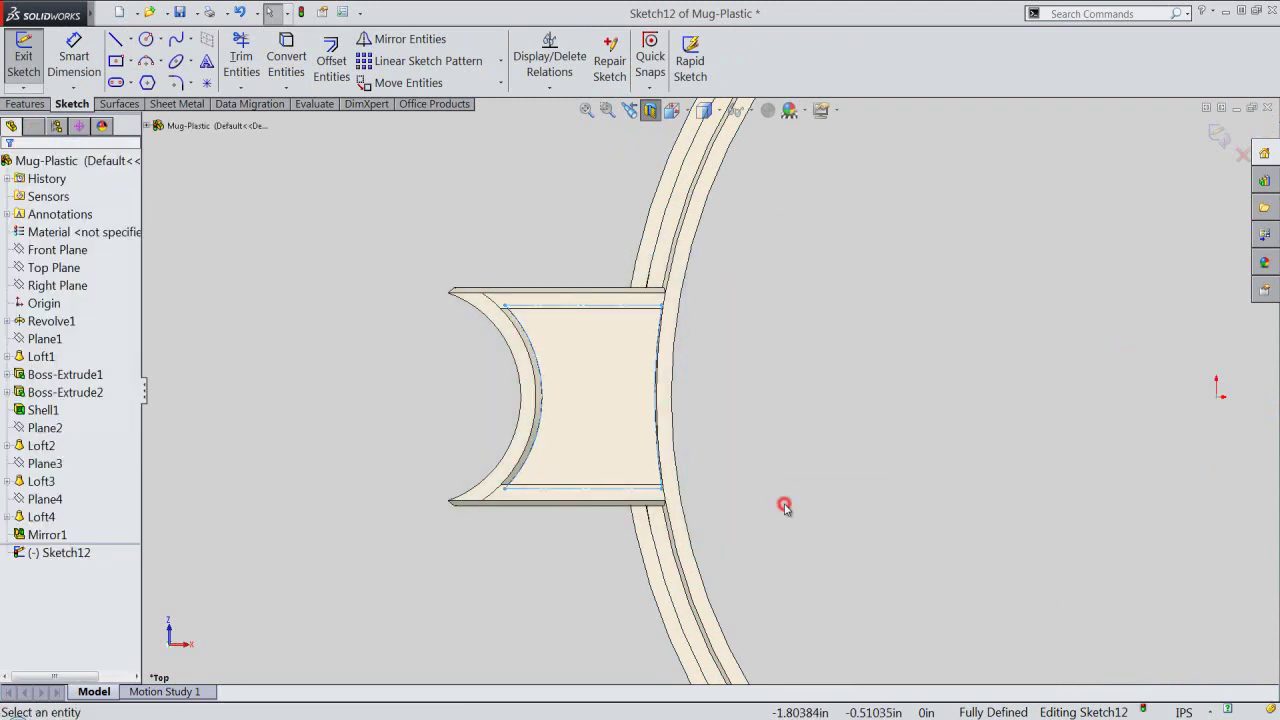
pyautogui.rightClick(371, 236)
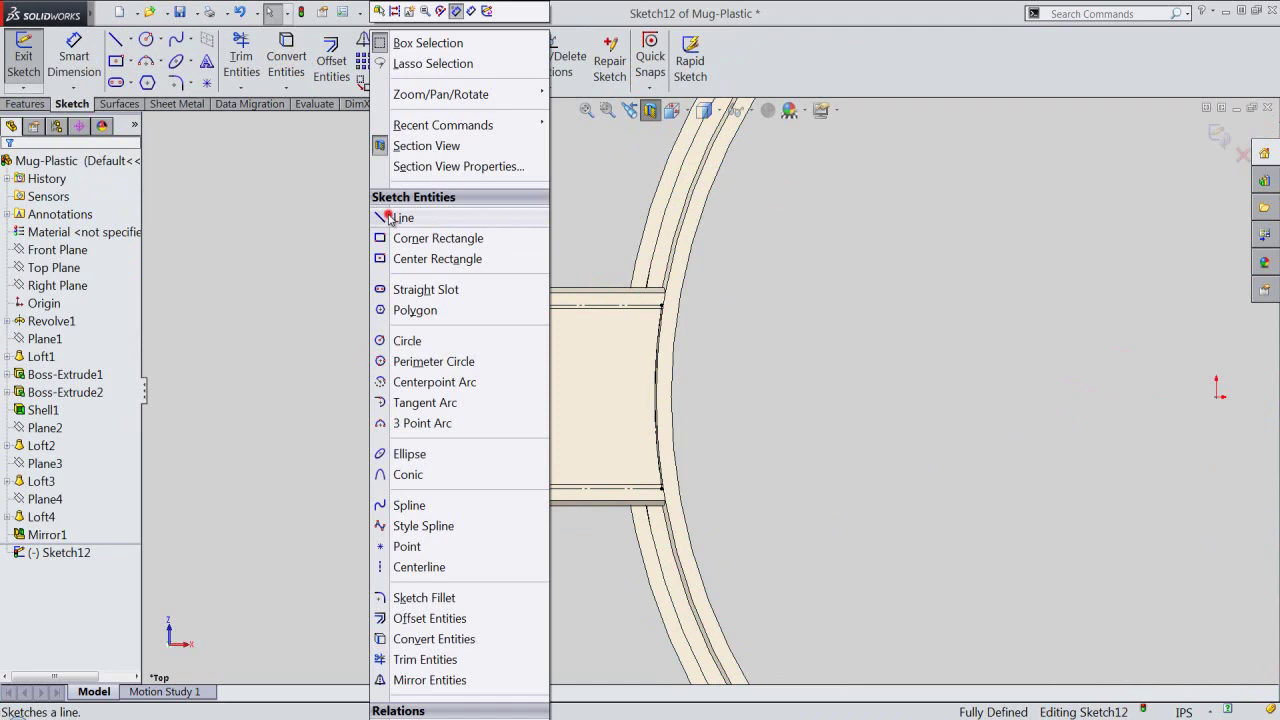
pyautogui.click(400, 217)
# Draw two separate horizontal lines, each from the inner arc to the rim edge.
pyautogui.scroll(-2, 560, 420)
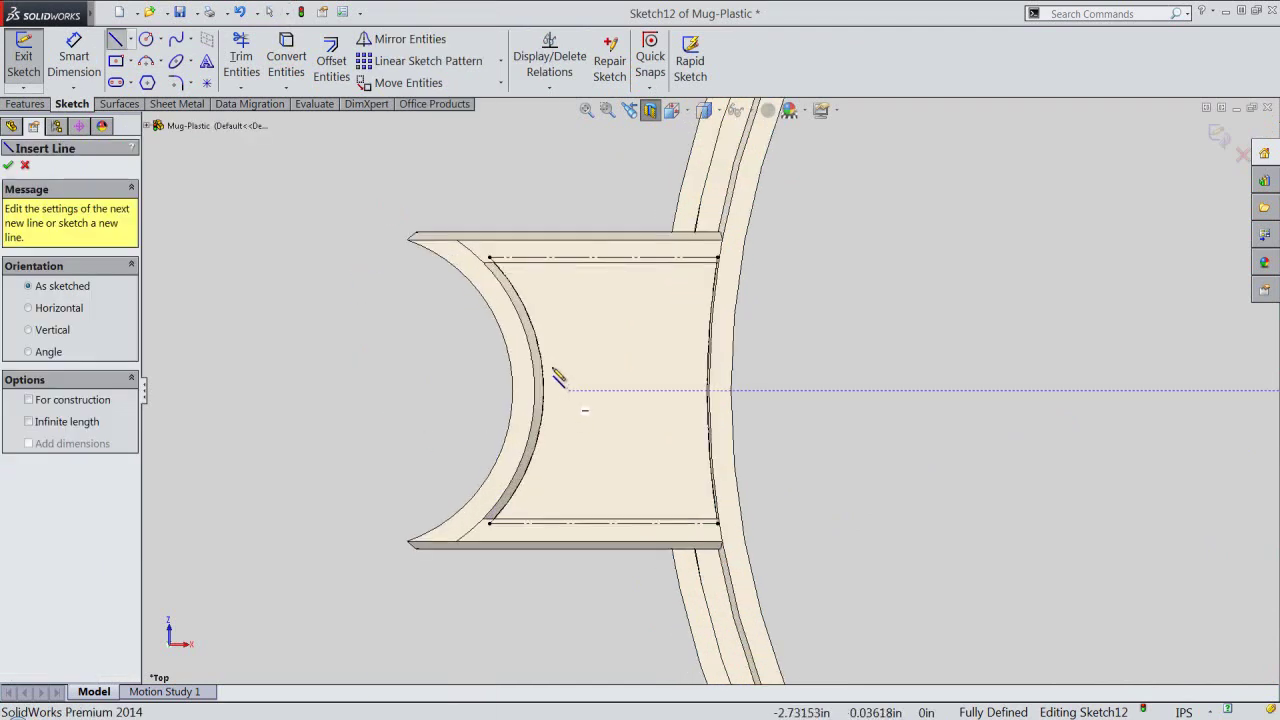
pyautogui.click(542, 363)
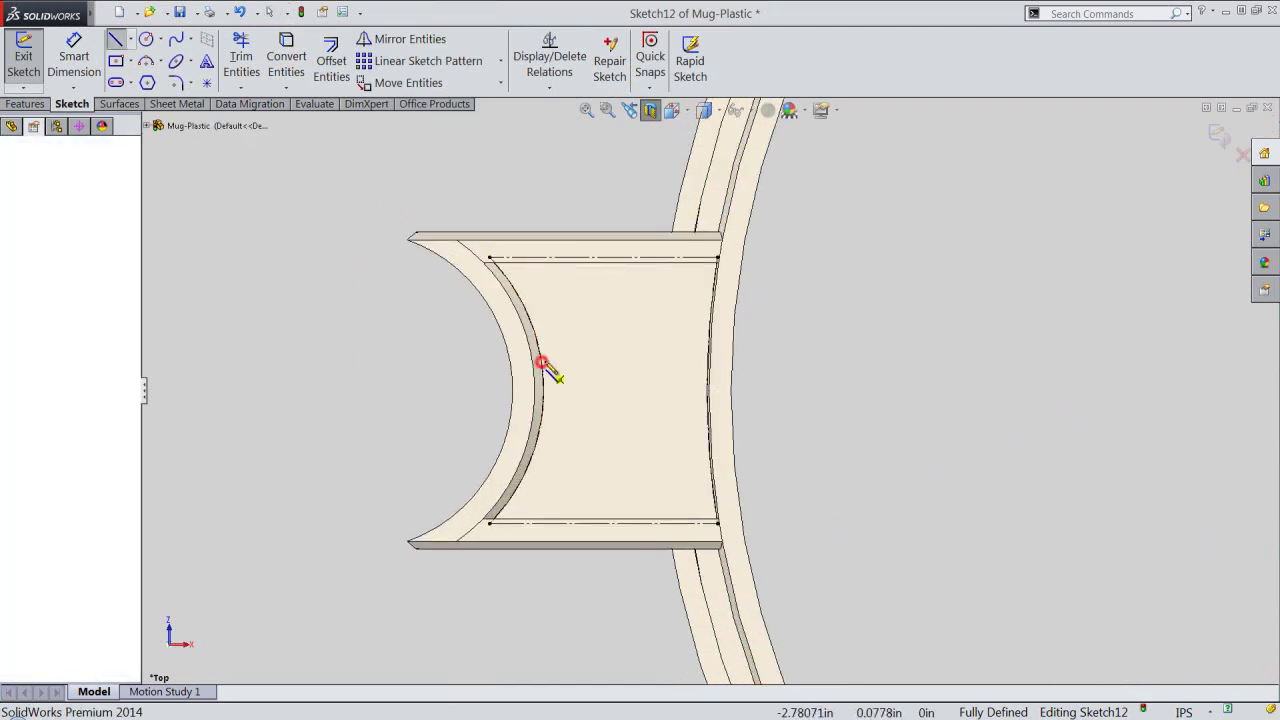
pyautogui.click(708, 363)
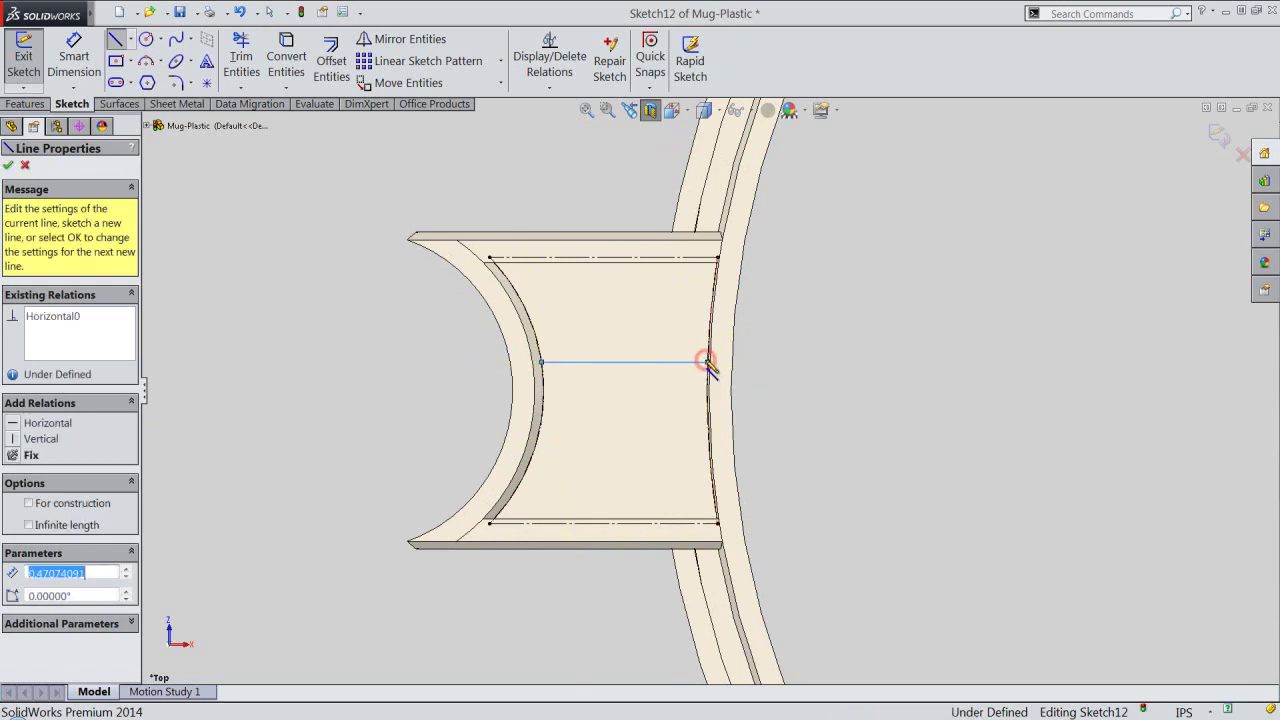
pyautogui.press('Escape')
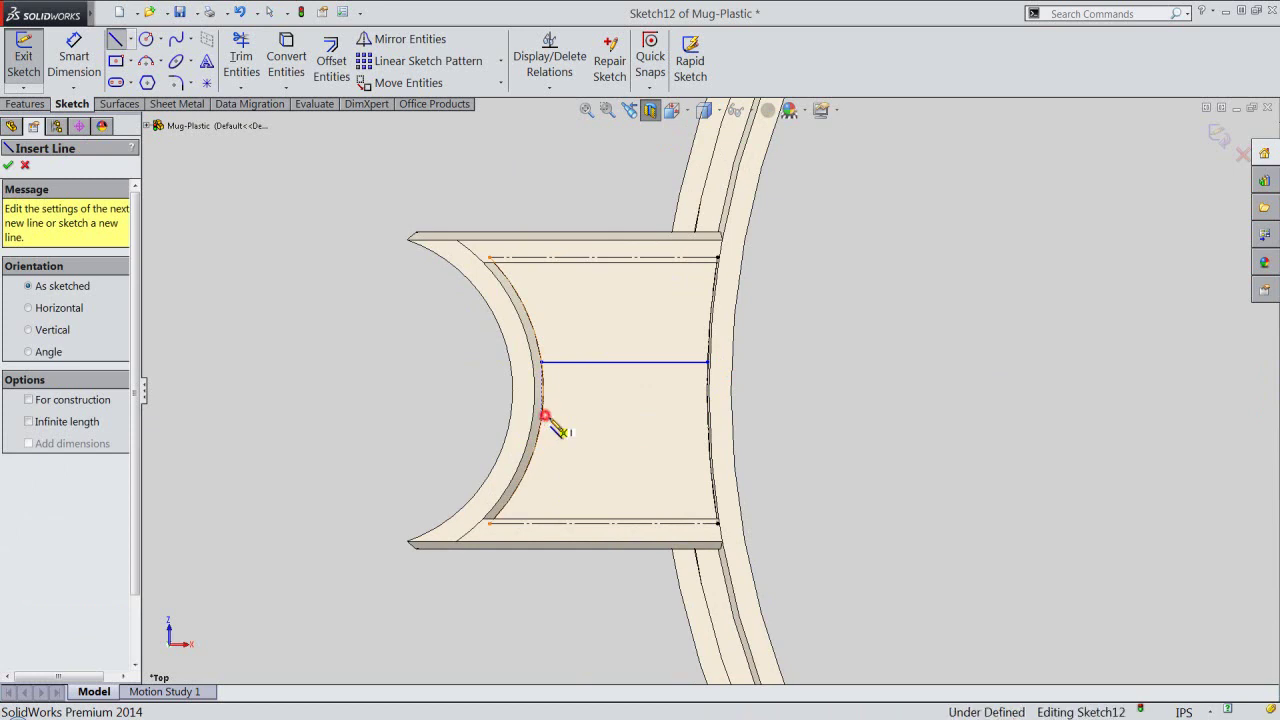
pyautogui.click(545, 420)
pyautogui.scroll(-1, 629, 434)
pyautogui.scroll(-1, 629, 434)
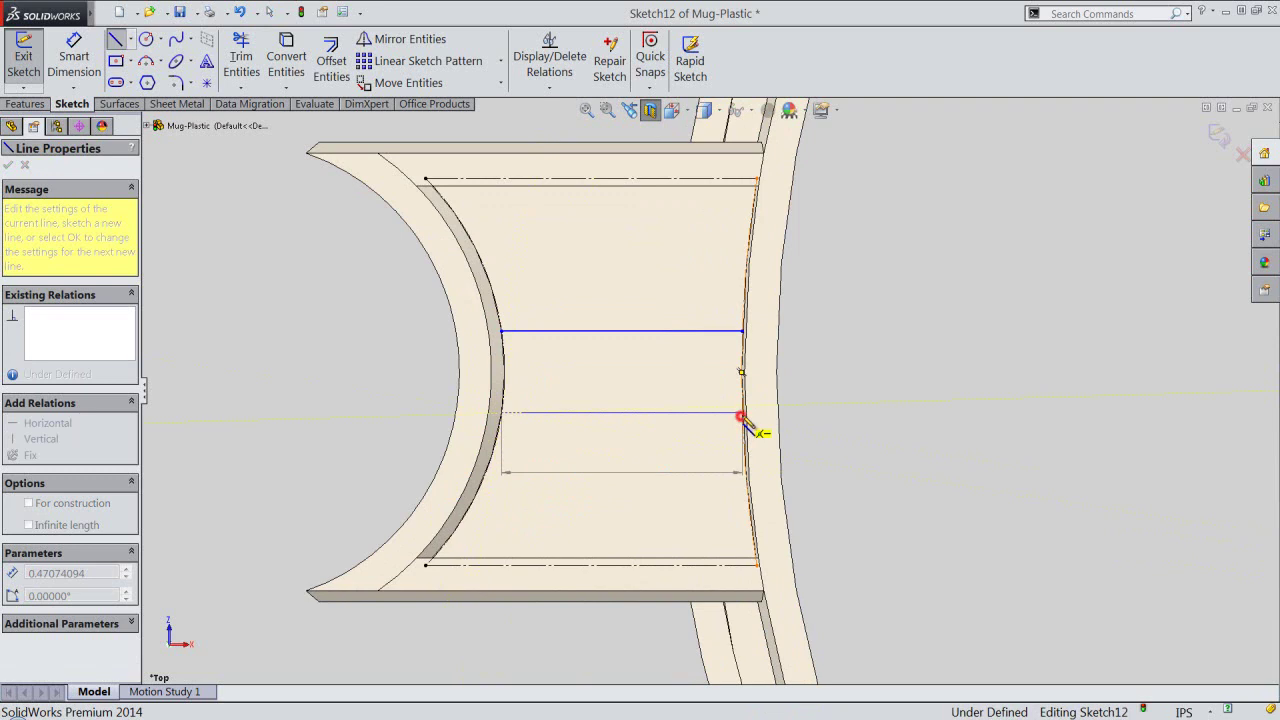
pyautogui.click(741, 416)
pyautogui.press('Escape')
pyautogui.rightClick(857, 195)
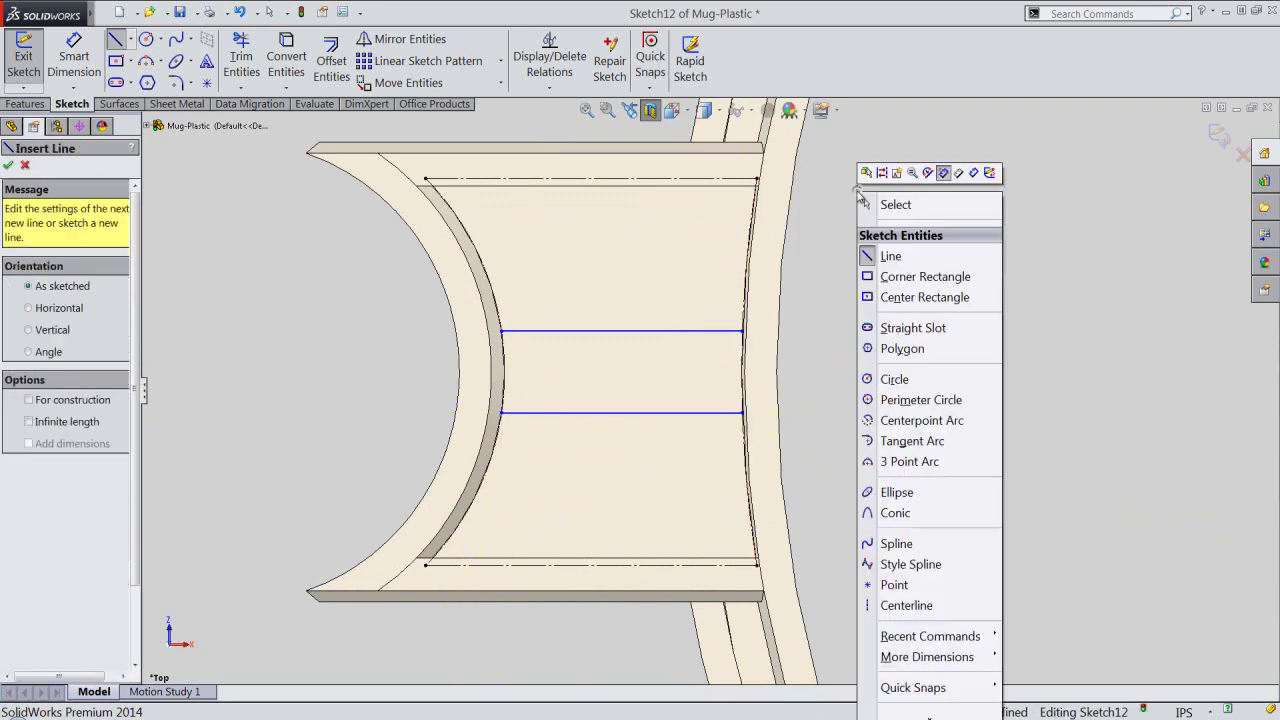
pyautogui.click(900, 608)
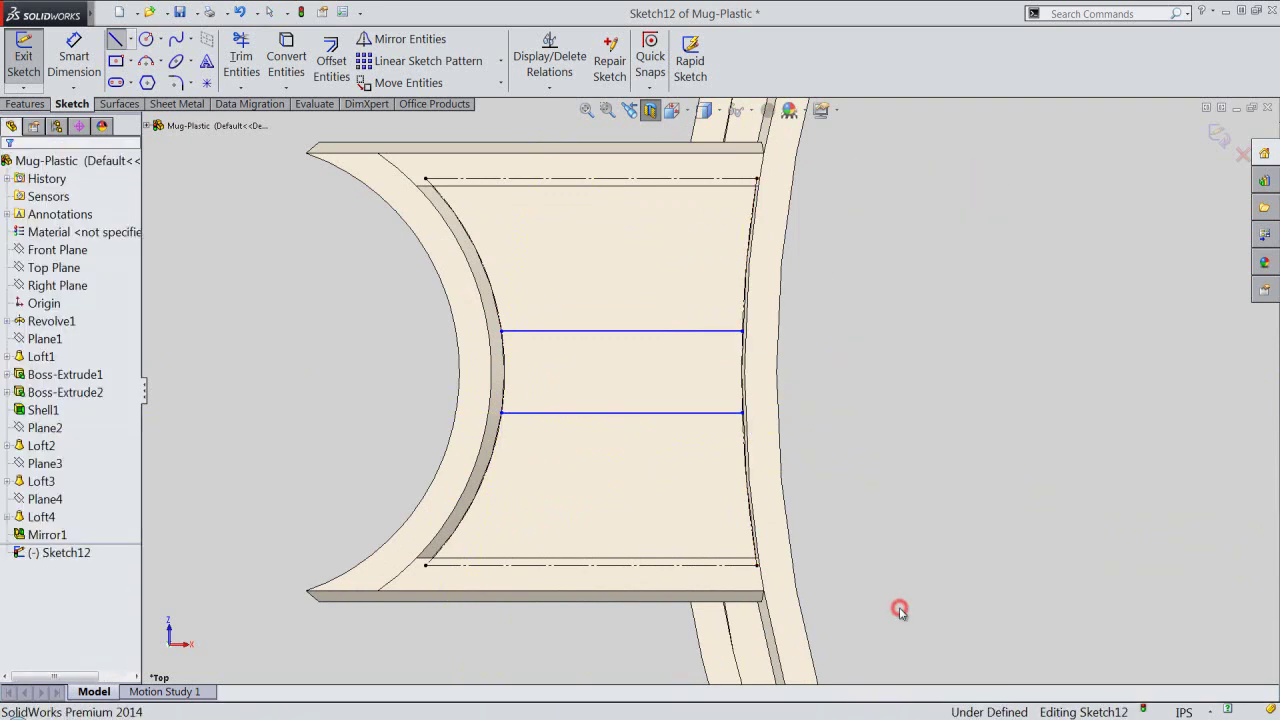
# Add an infinite horizontal centreline through the sketch origin.
pyautogui.click(29, 422)
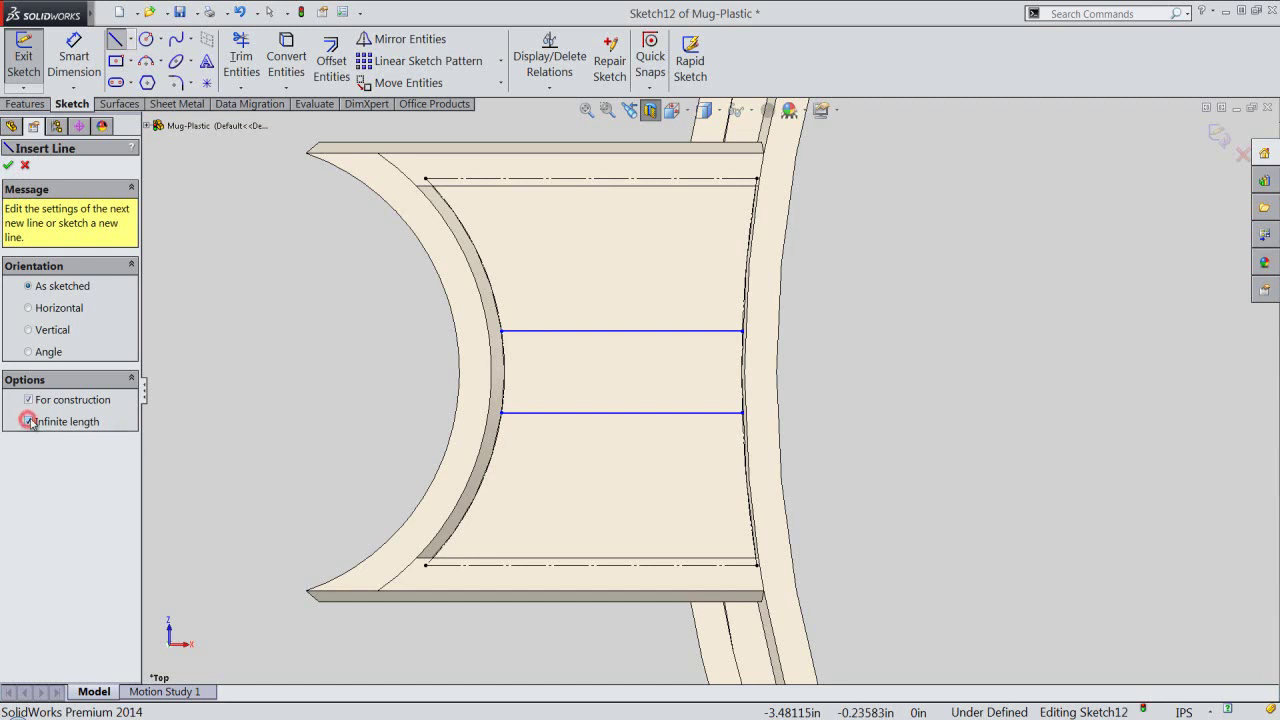
pyautogui.click(29, 308)
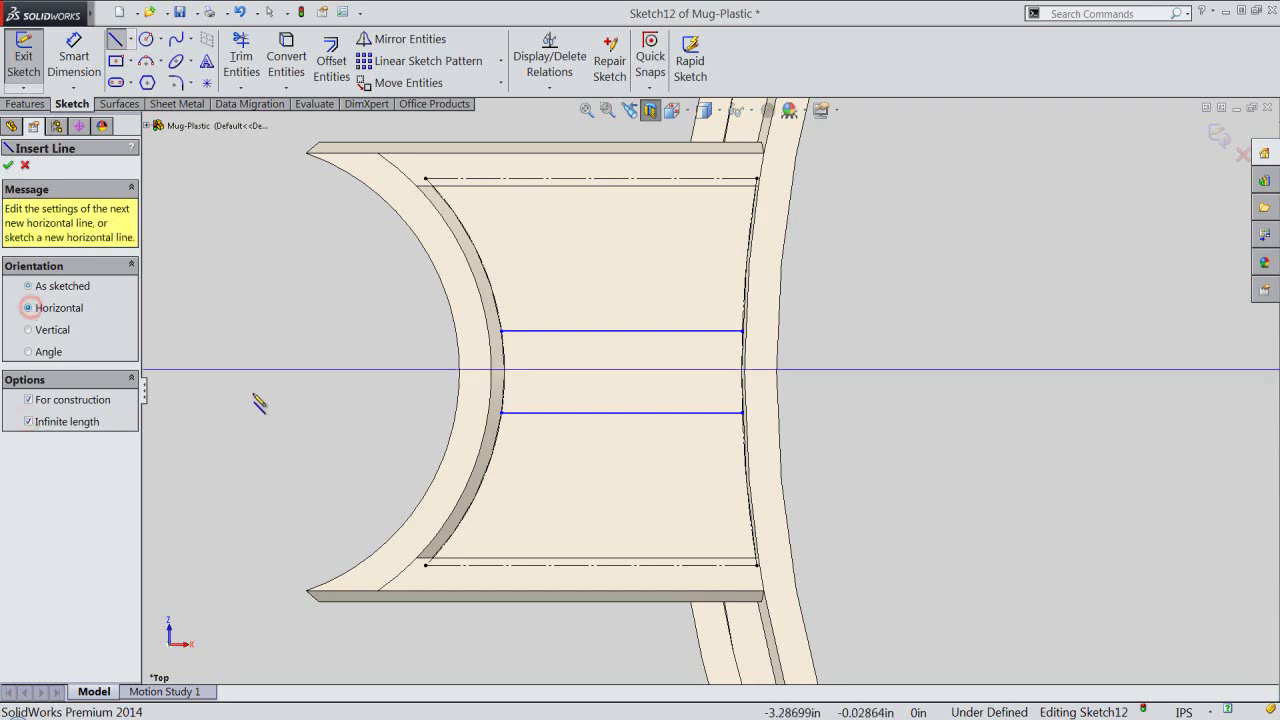
pyautogui.press('z')
pyautogui.press('z')
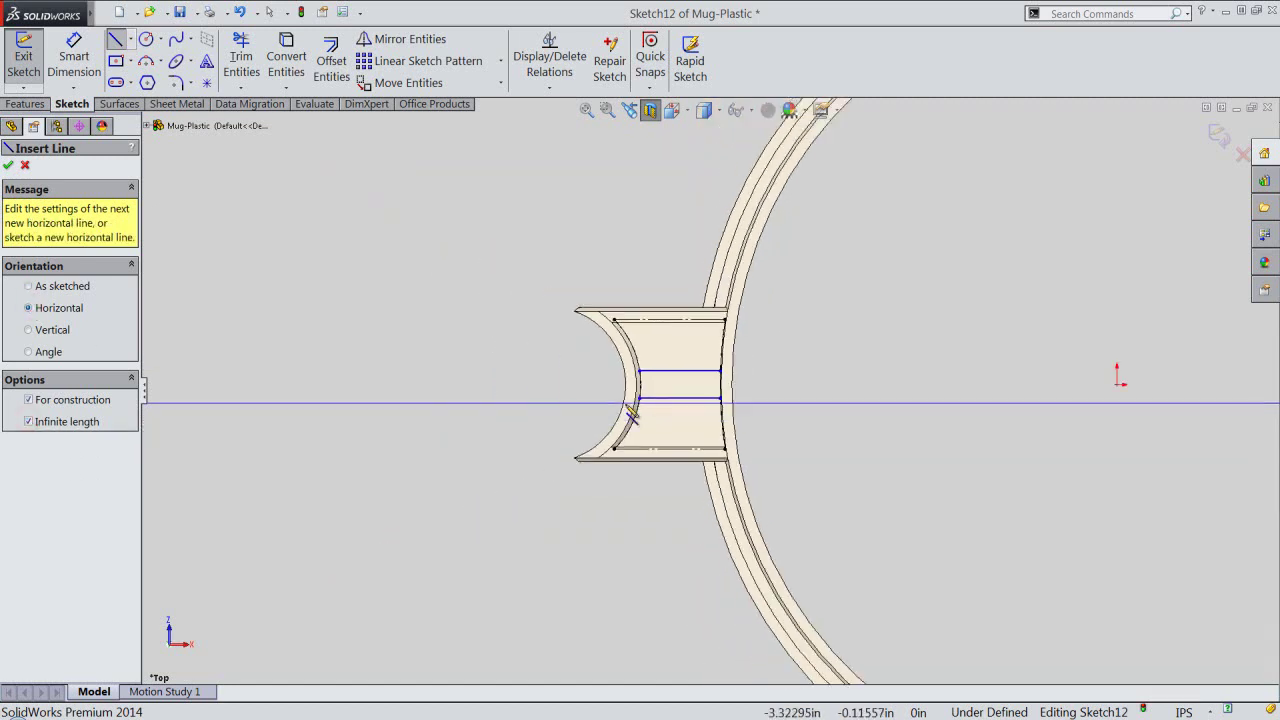
pyautogui.click(1118, 385)
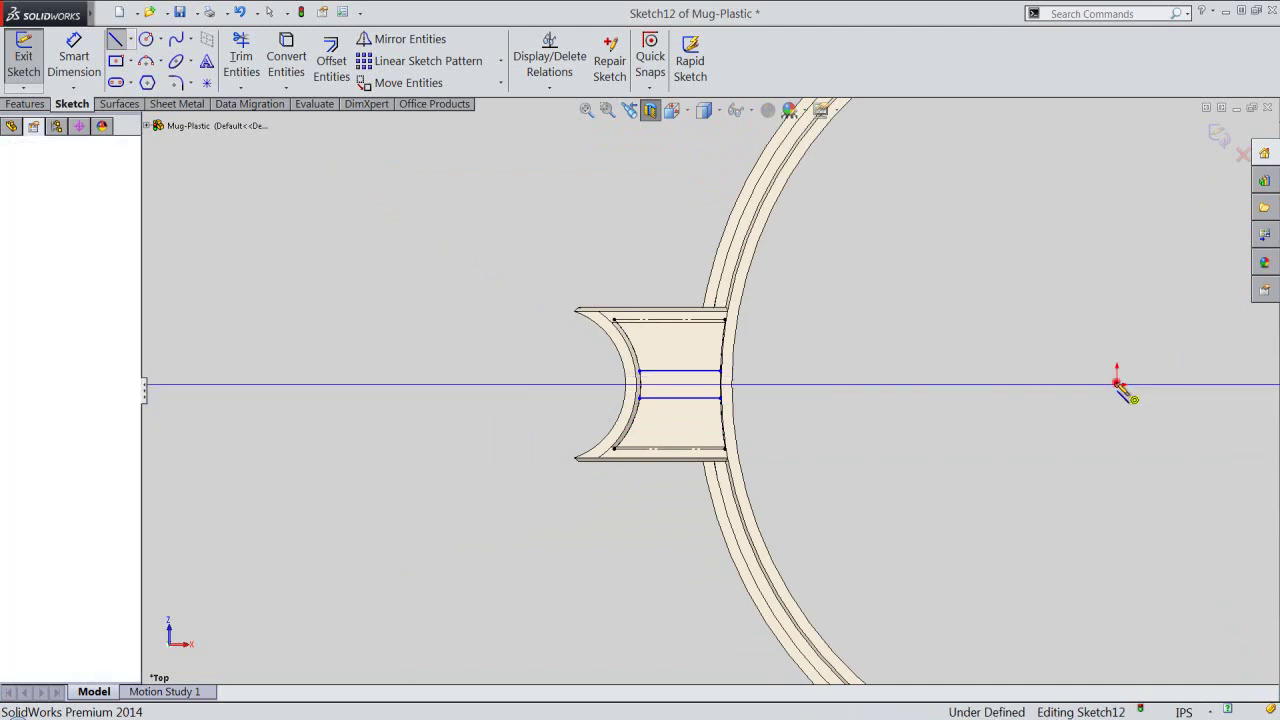
pyautogui.rightClick(906, 296)
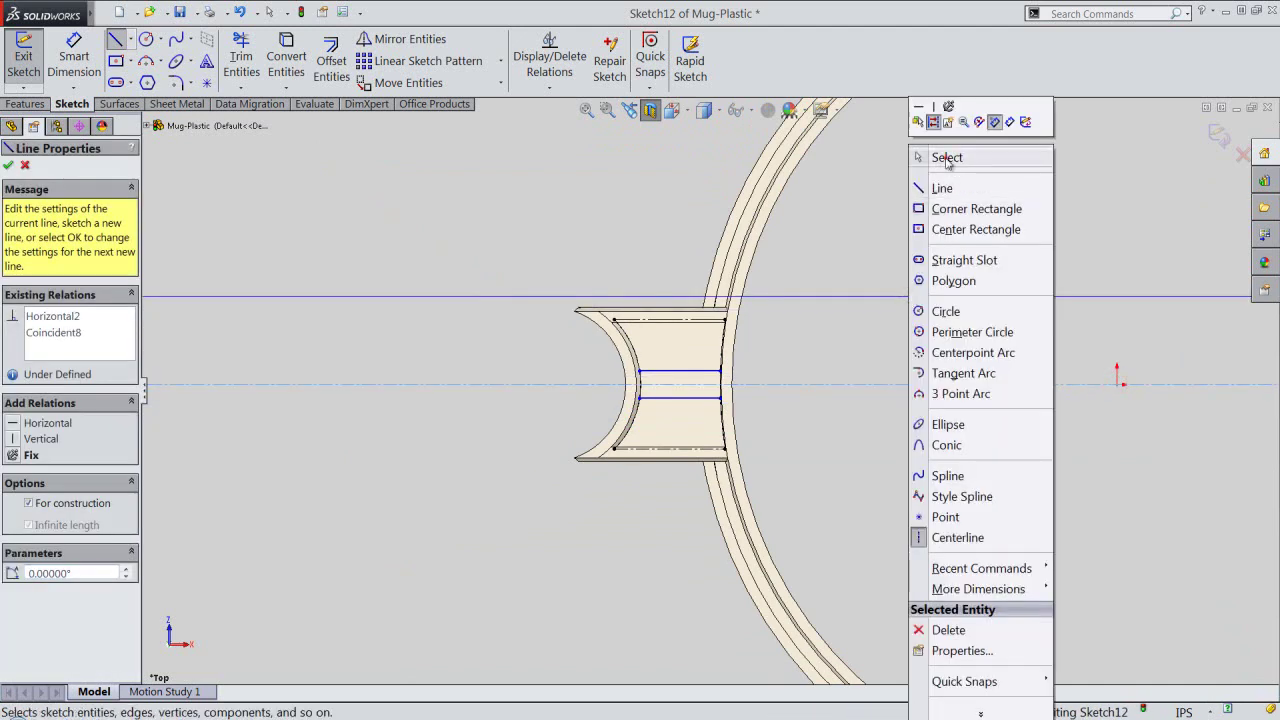
pyautogui.click(943, 157)
# Make the two horizontal lines symmetric about the centreline.
pyautogui.scroll(-2, 710, 398)
pyautogui.scroll(-3, 708, 398)
pyautogui.scroll(-2, 708, 398)
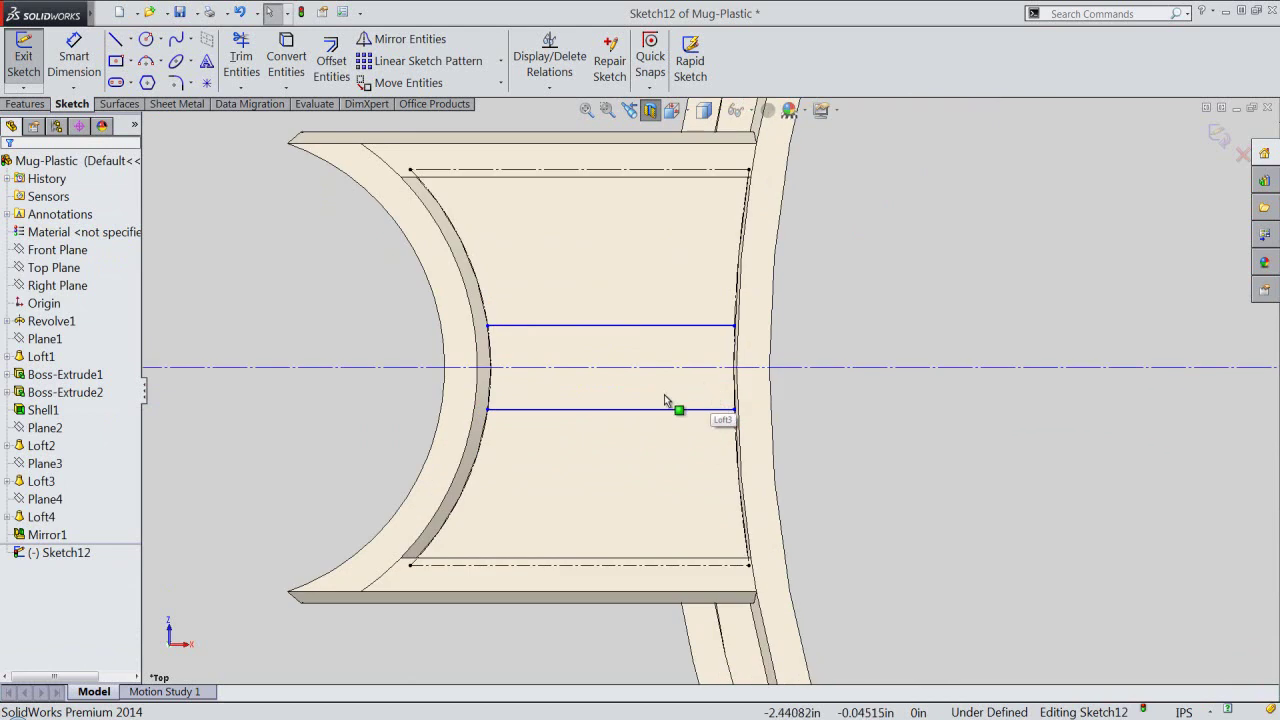
pyautogui.click(661, 410)
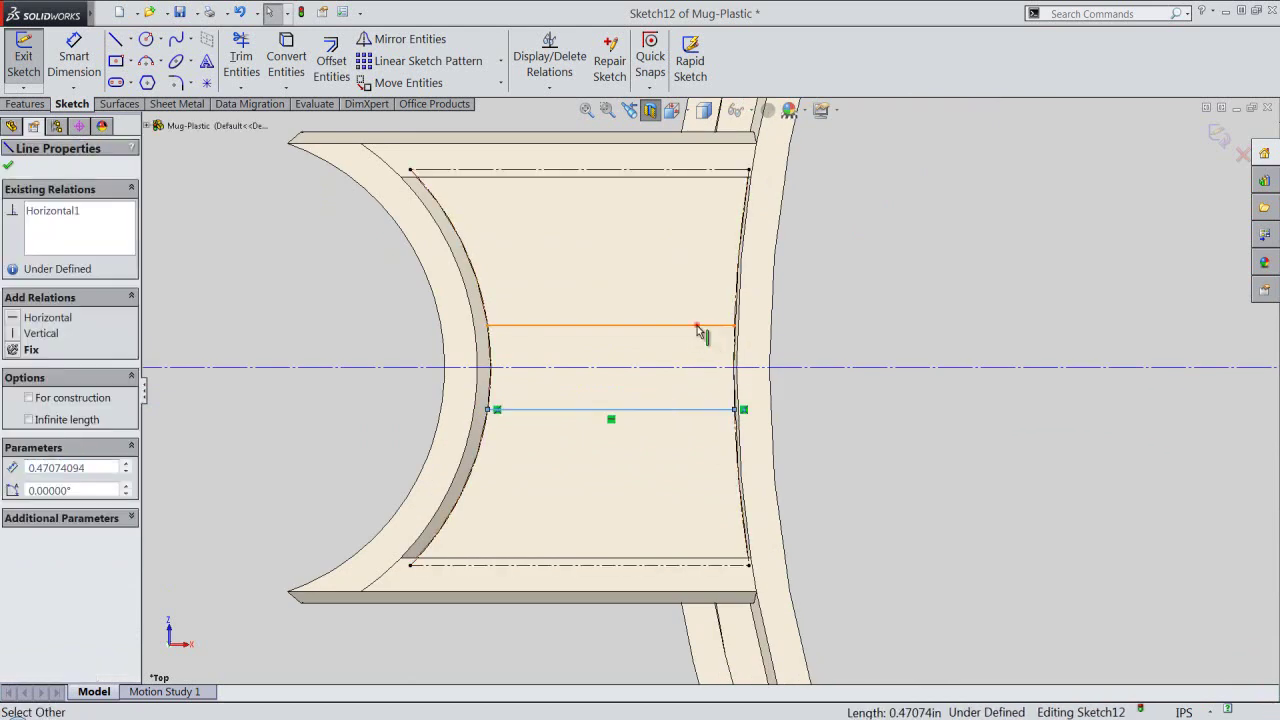
pyautogui.keyDown('ctrl'); pyautogui.click(697, 326); pyautogui.keyUp('ctrl')
pyautogui.keyDown('ctrl'); pyautogui.click(694, 368); pyautogui.keyUp('ctrl')
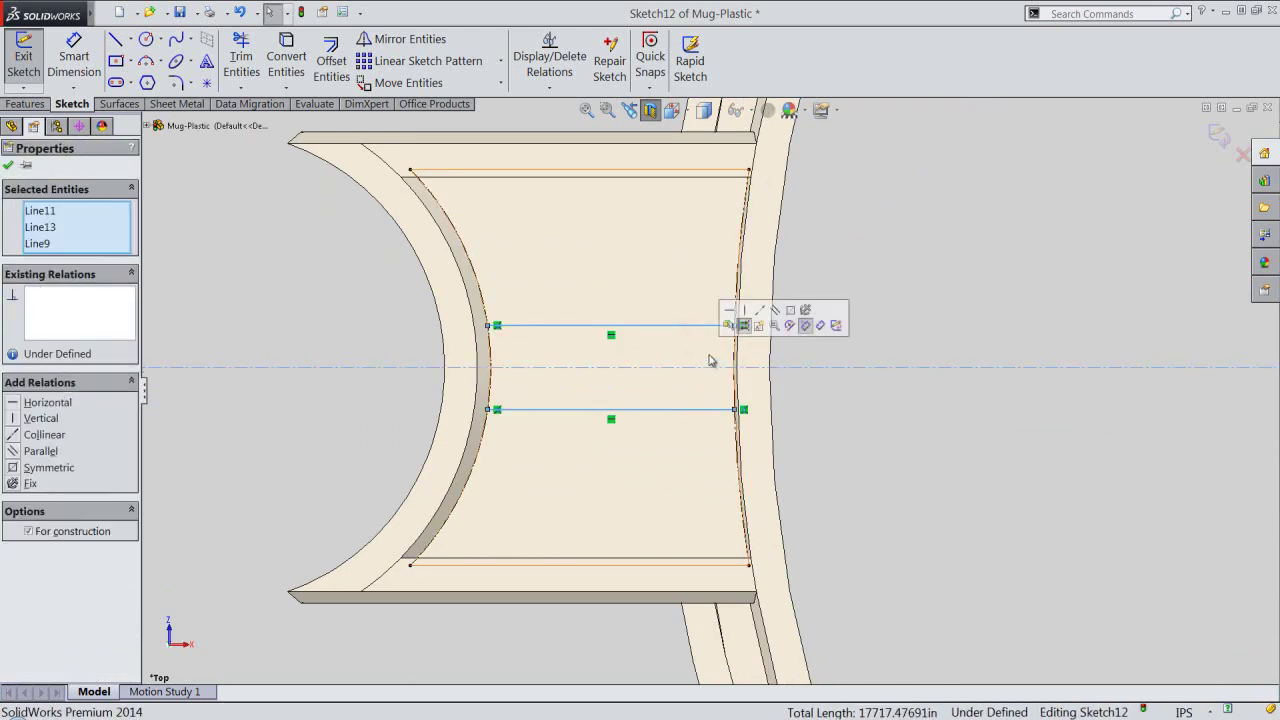
pyautogui.click(790, 311)
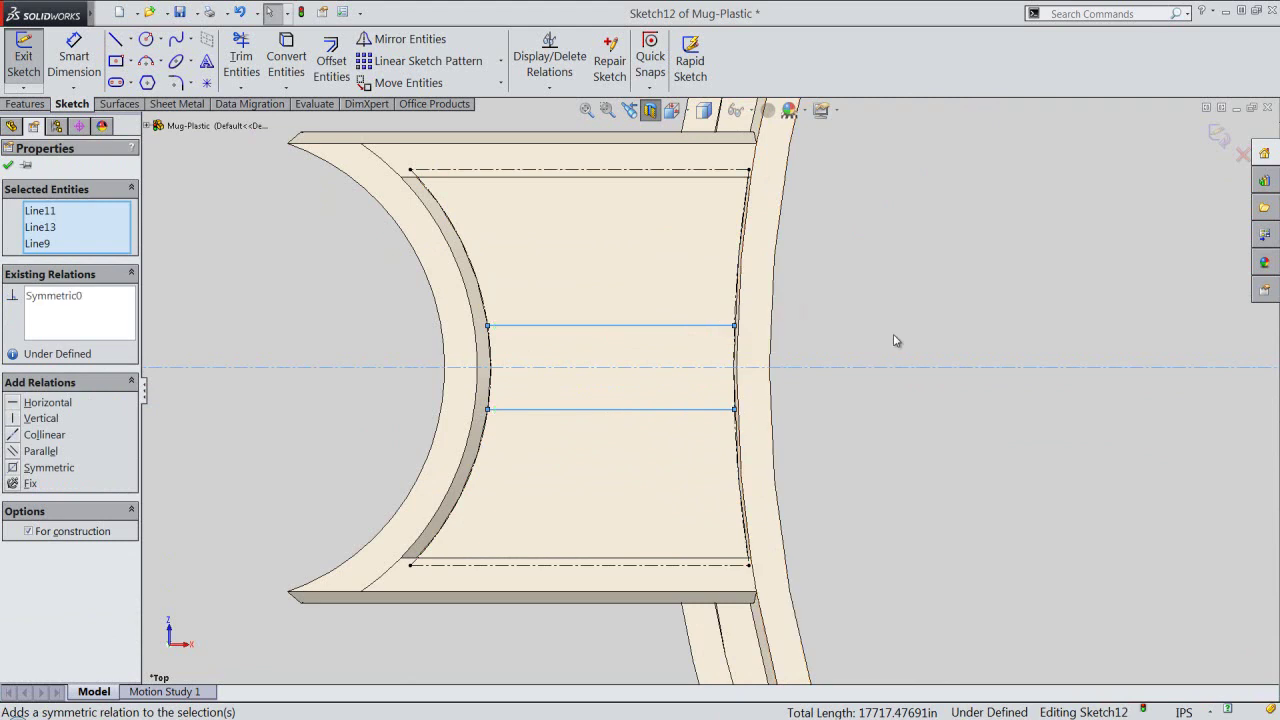
pyautogui.click(894, 337)
# Dimension the spacing between the two lines as 0.0625 in.
pyautogui.rightClick(860, 258)
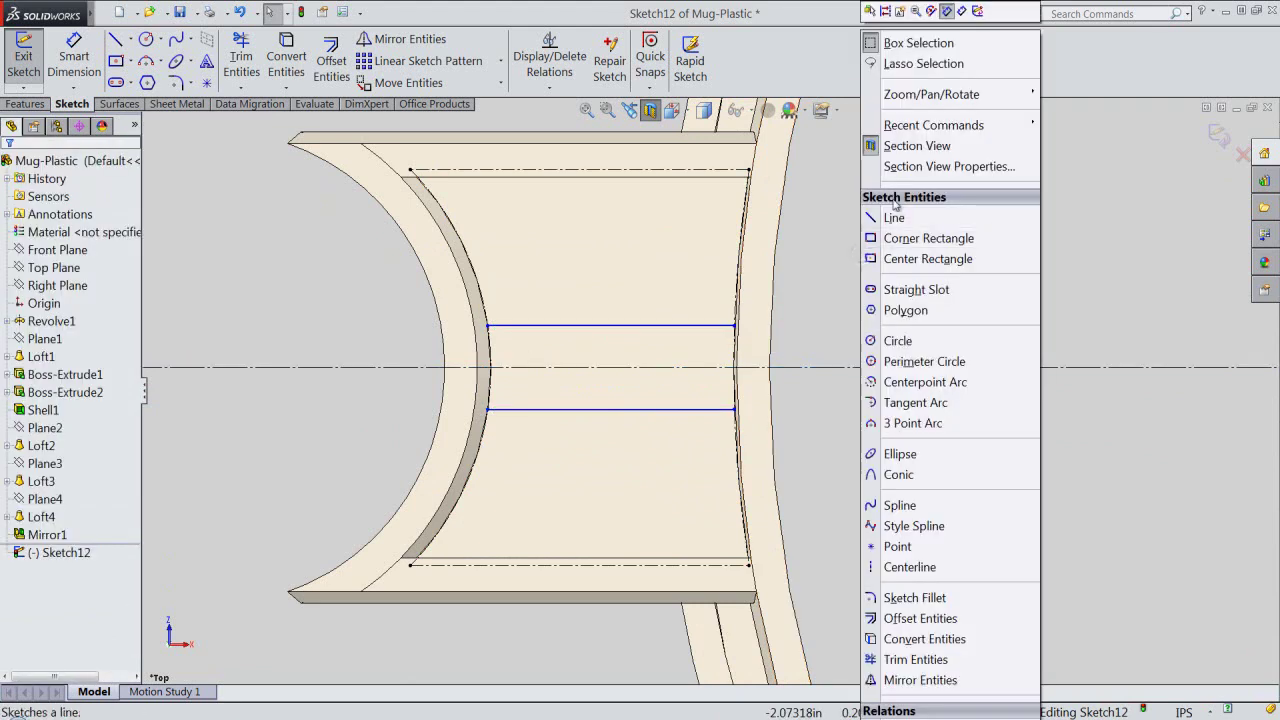
pyautogui.click(960, 13)
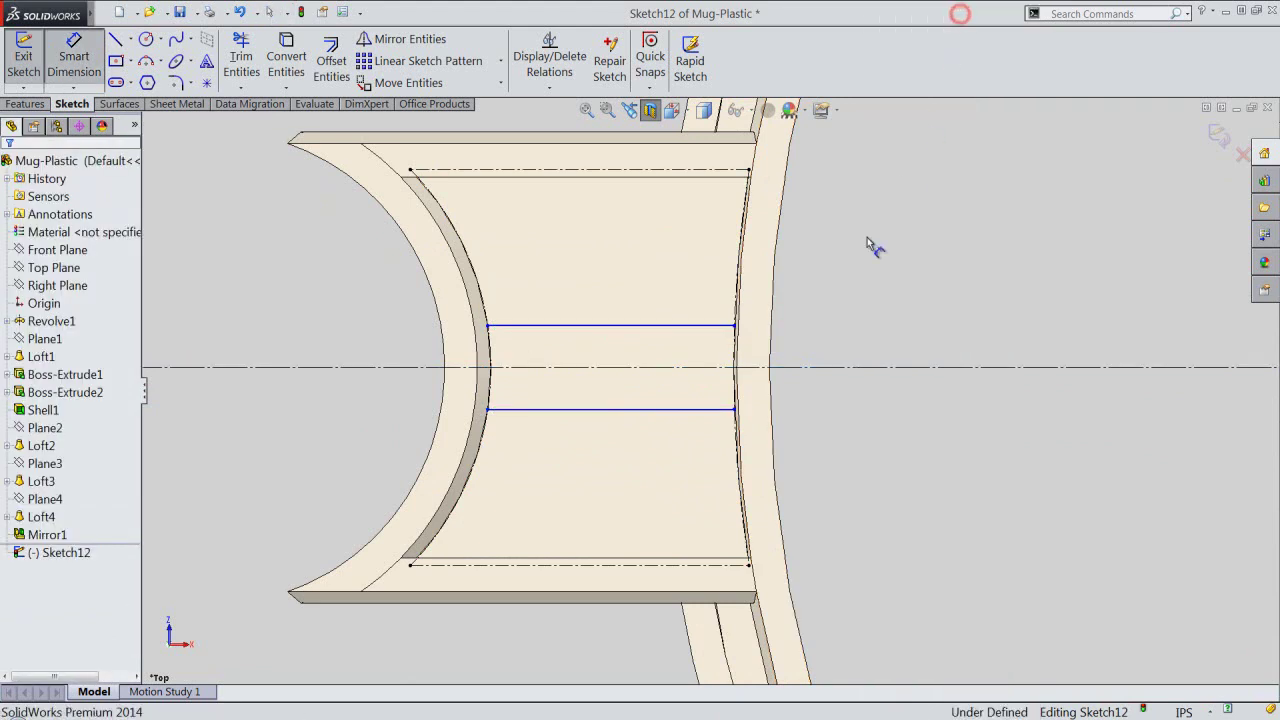
pyautogui.click(710, 326)
pyautogui.click(697, 407)
pyautogui.click(627, 378)
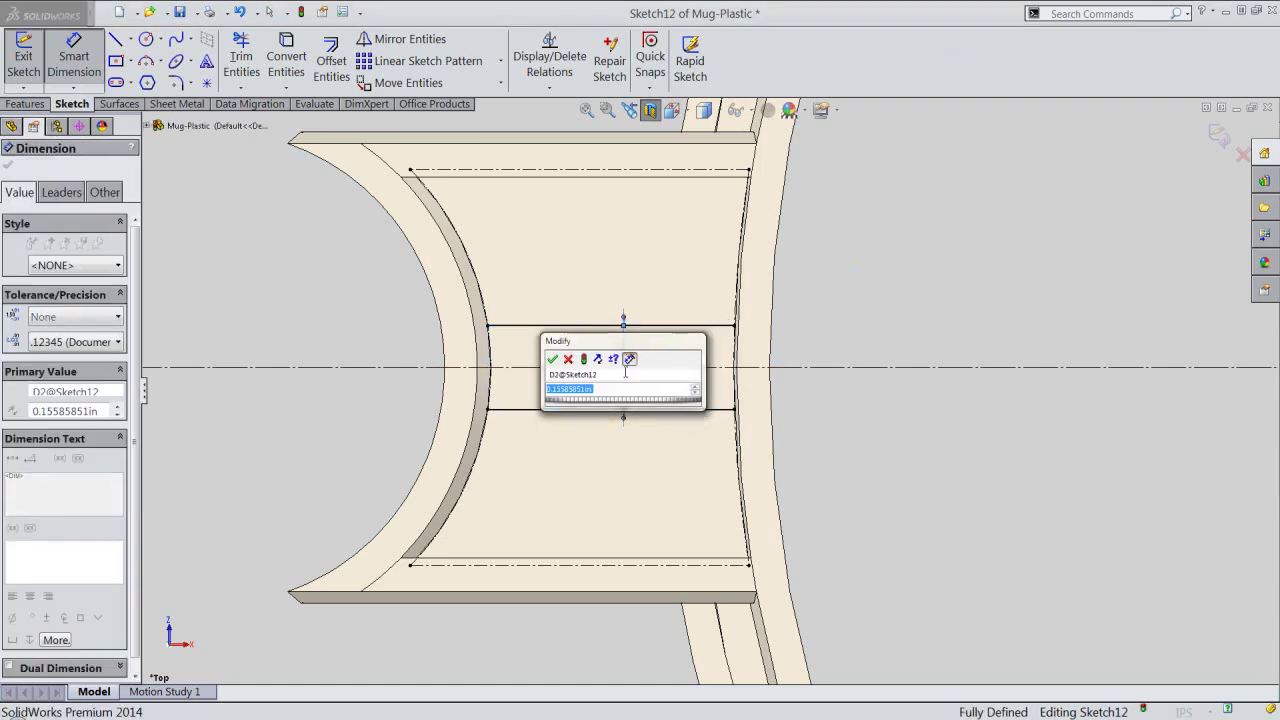
pyautogui.write('.0625')
pyautogui.press('Return')
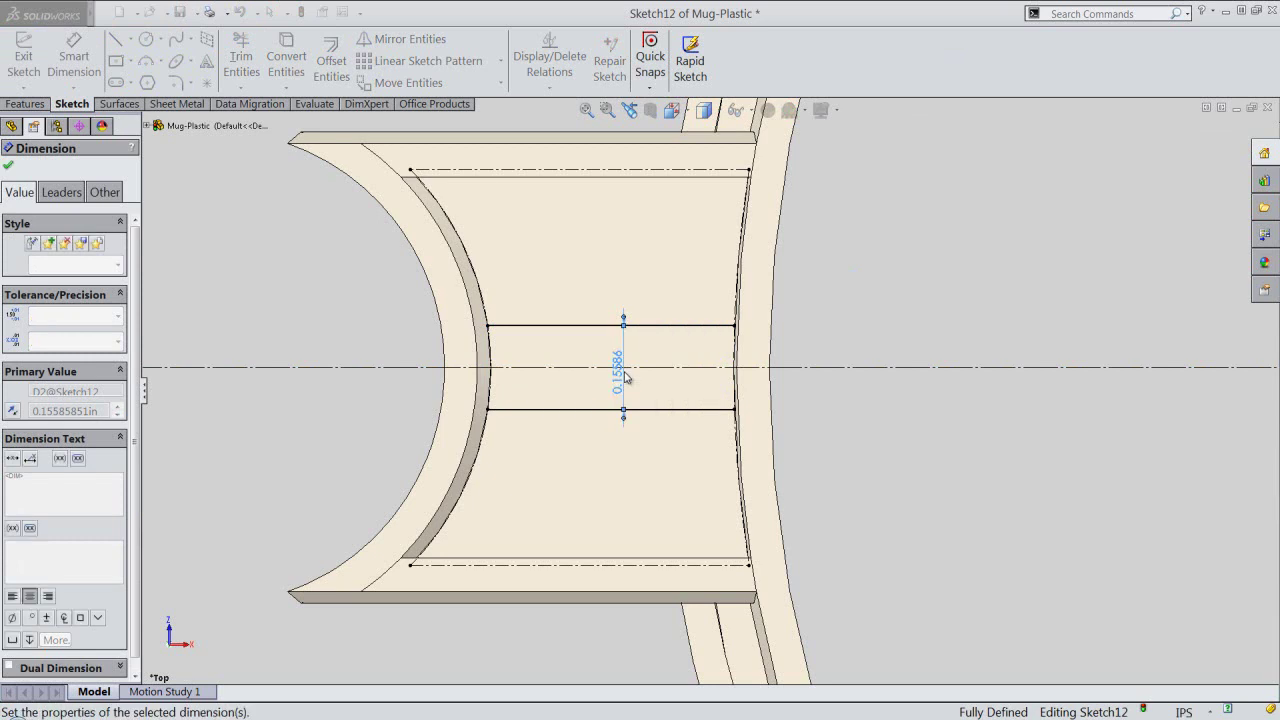
pyautogui.rightClick(834, 280)
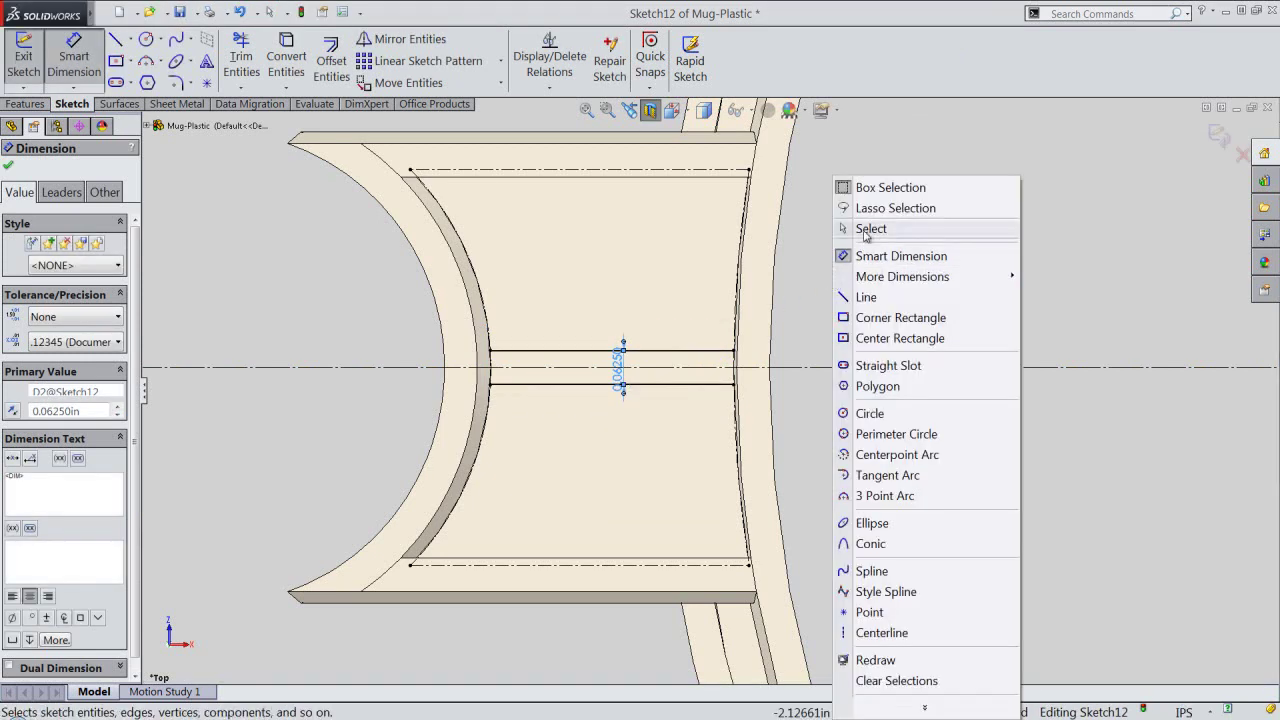
pyautogui.click(864, 228)
pyautogui.rightClick(864, 229)
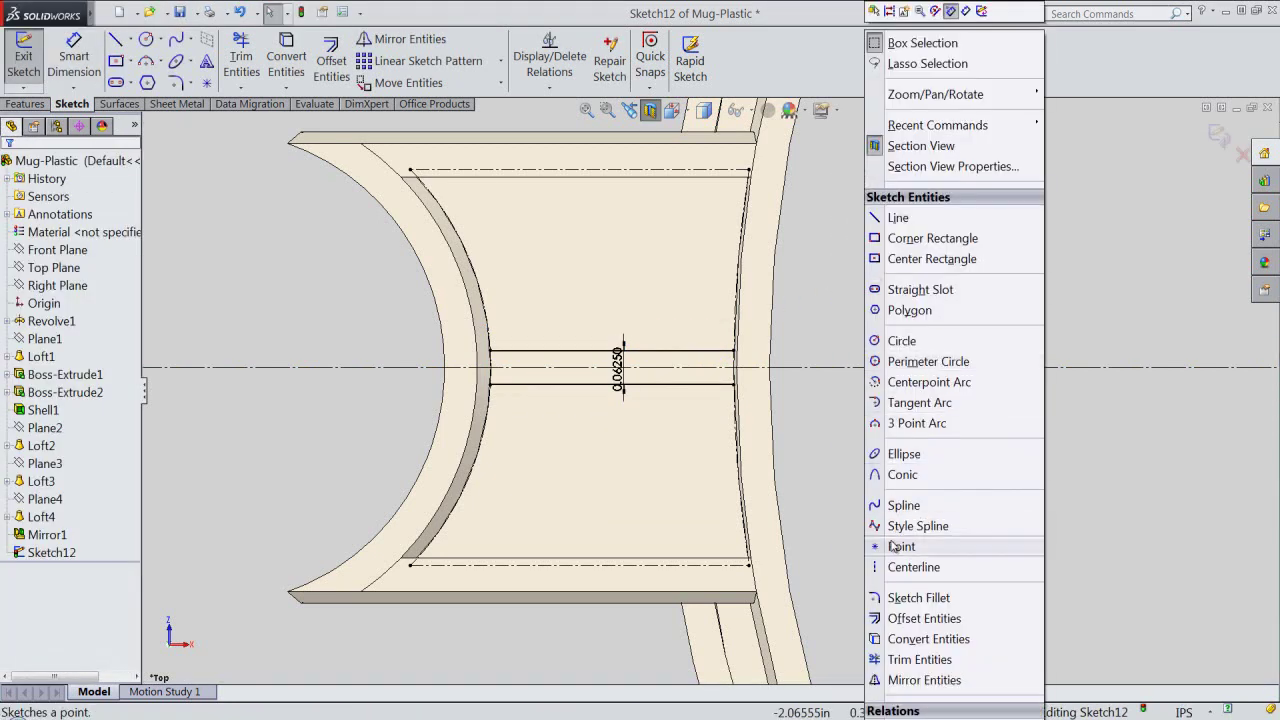
# Cap the crossbar's right end with a three-point arc tangent to the mug's curved edge.
pyautogui.click(915, 423)
pyautogui.scroll(-1, 720, 405)
pyautogui.scroll(-2, 720, 410)
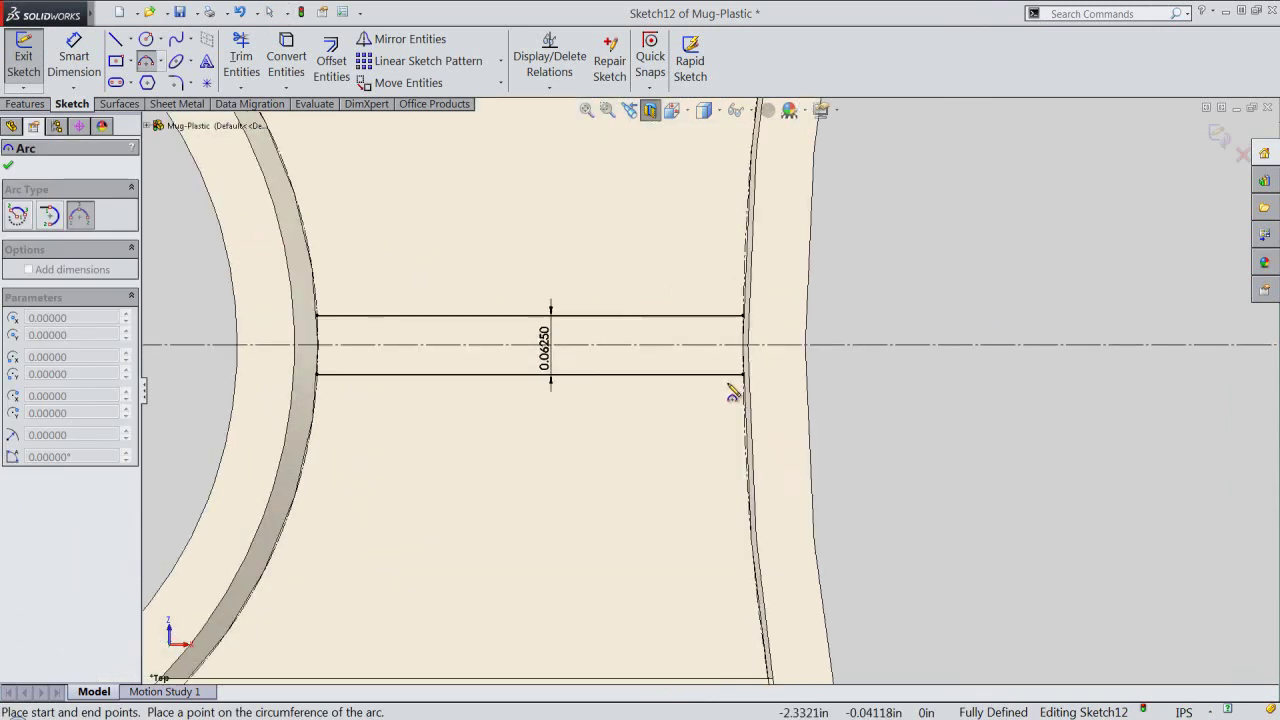
pyautogui.scroll(-1, 740, 370)
pyautogui.scroll(-2, 755, 320)
pyautogui.scroll(-2, 748, 316)
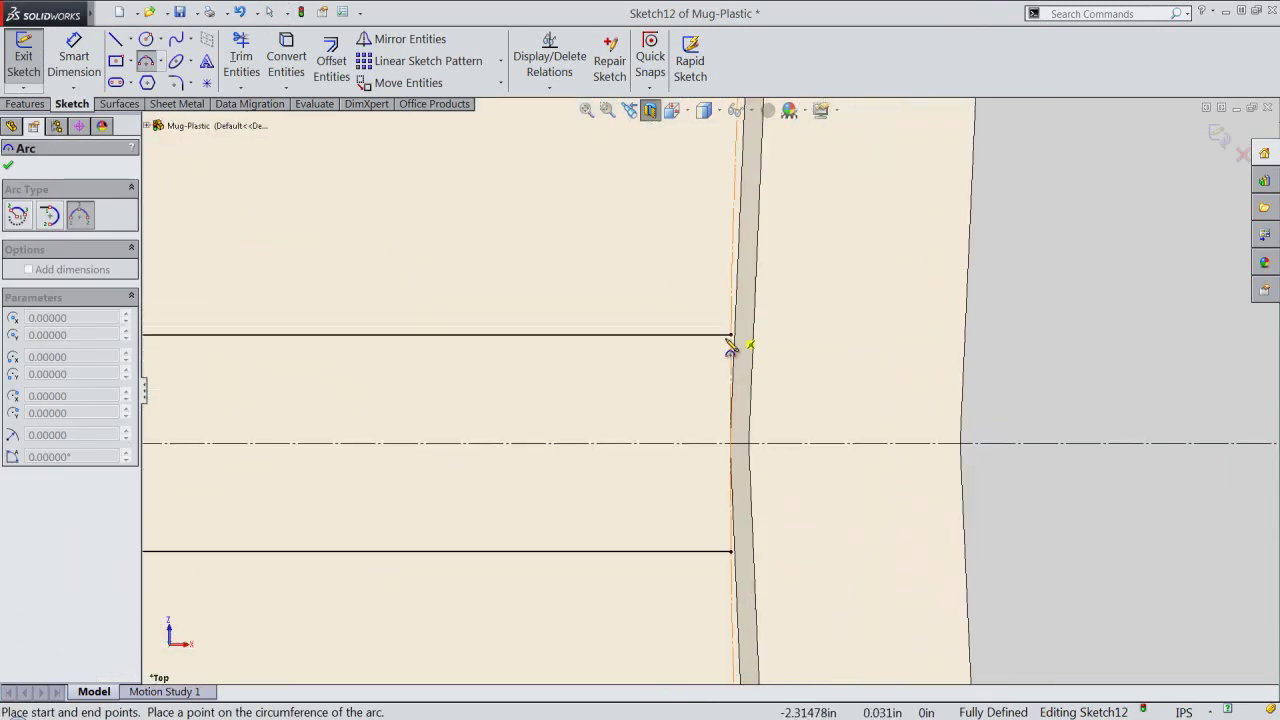
pyautogui.click(732, 552)
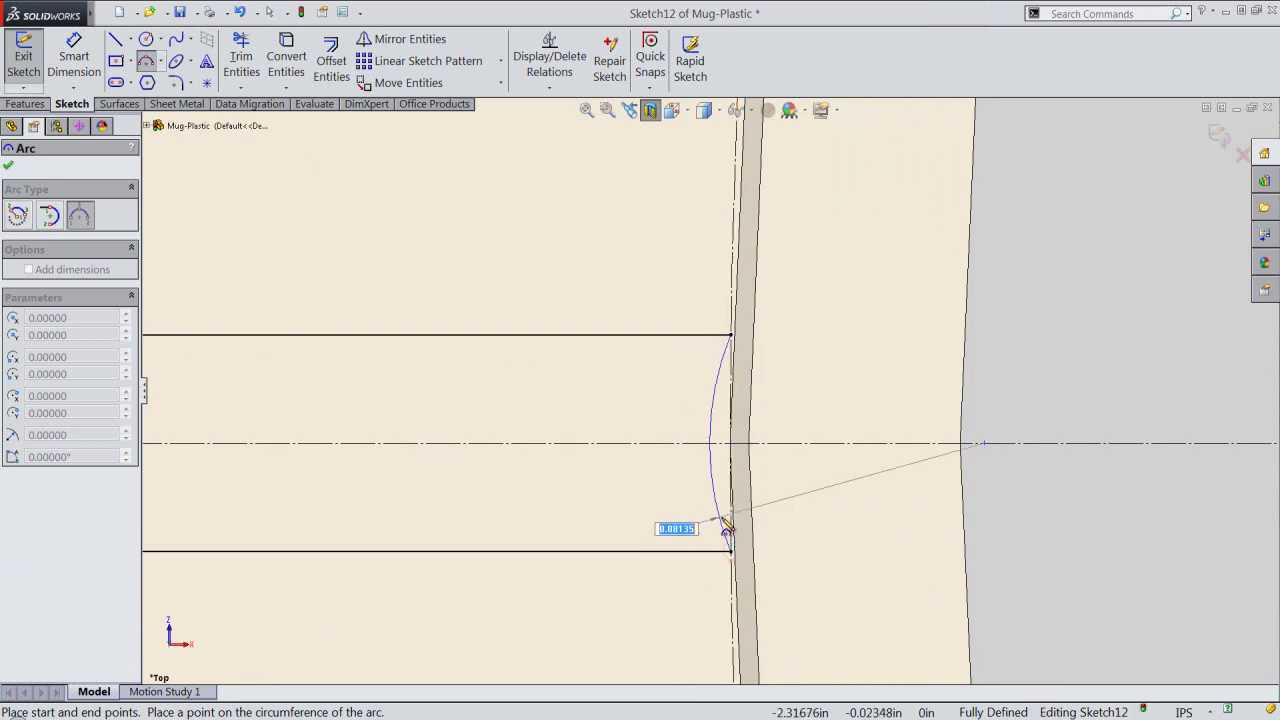
pyautogui.click(721, 519)
pyautogui.rightClick(1033, 277)
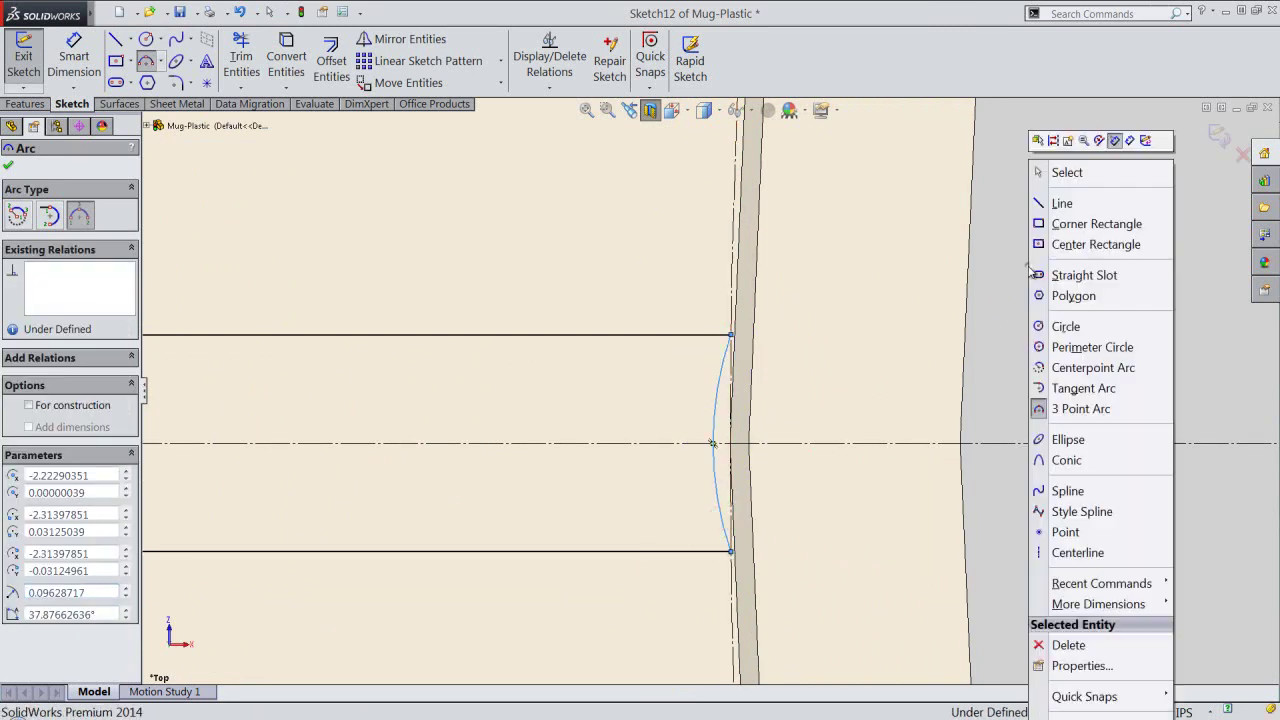
pyautogui.click(1062, 174)
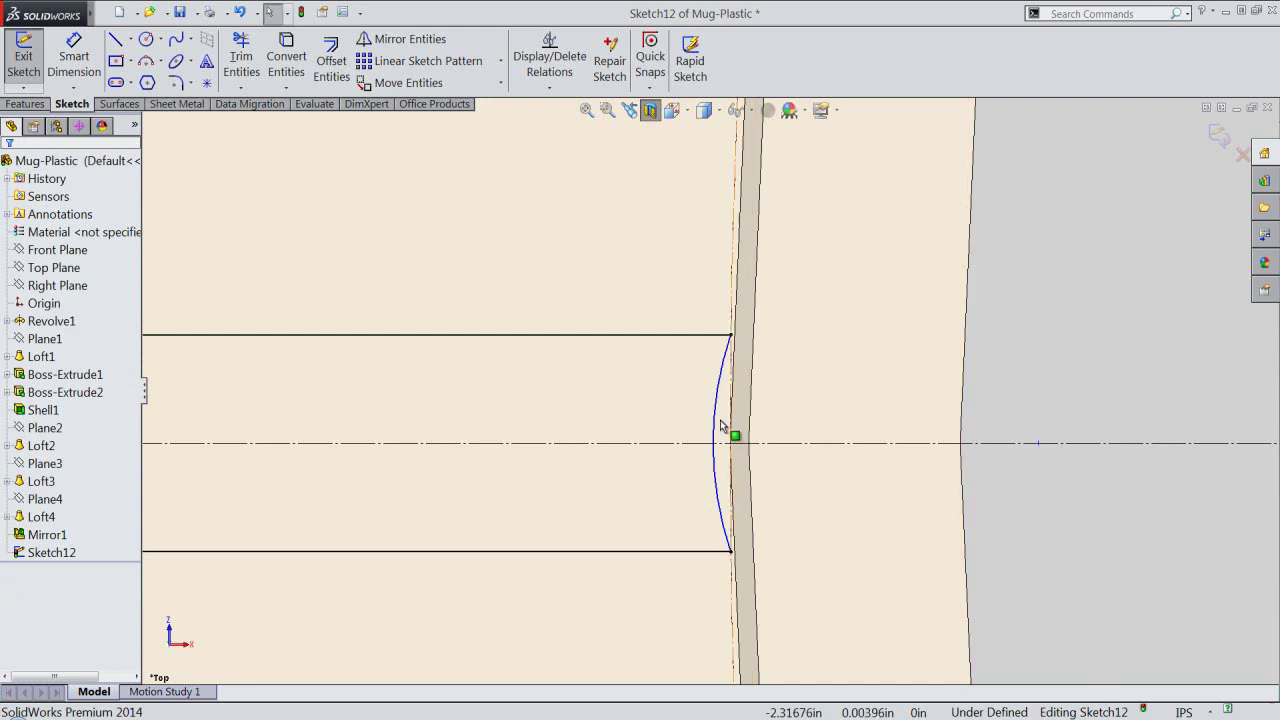
pyautogui.click(714, 396)
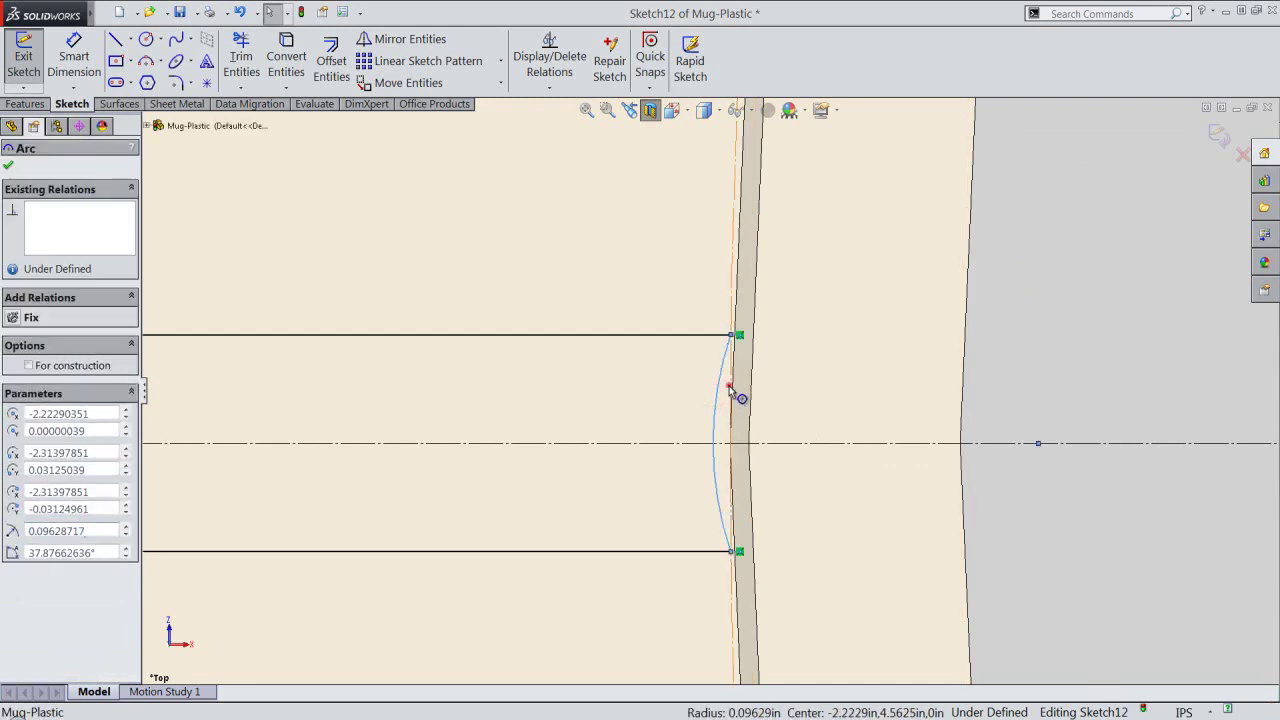
pyautogui.keyDown('ctrl'); pyautogui.click(735, 393); pyautogui.keyUp('ctrl')
pyautogui.click(781, 342)
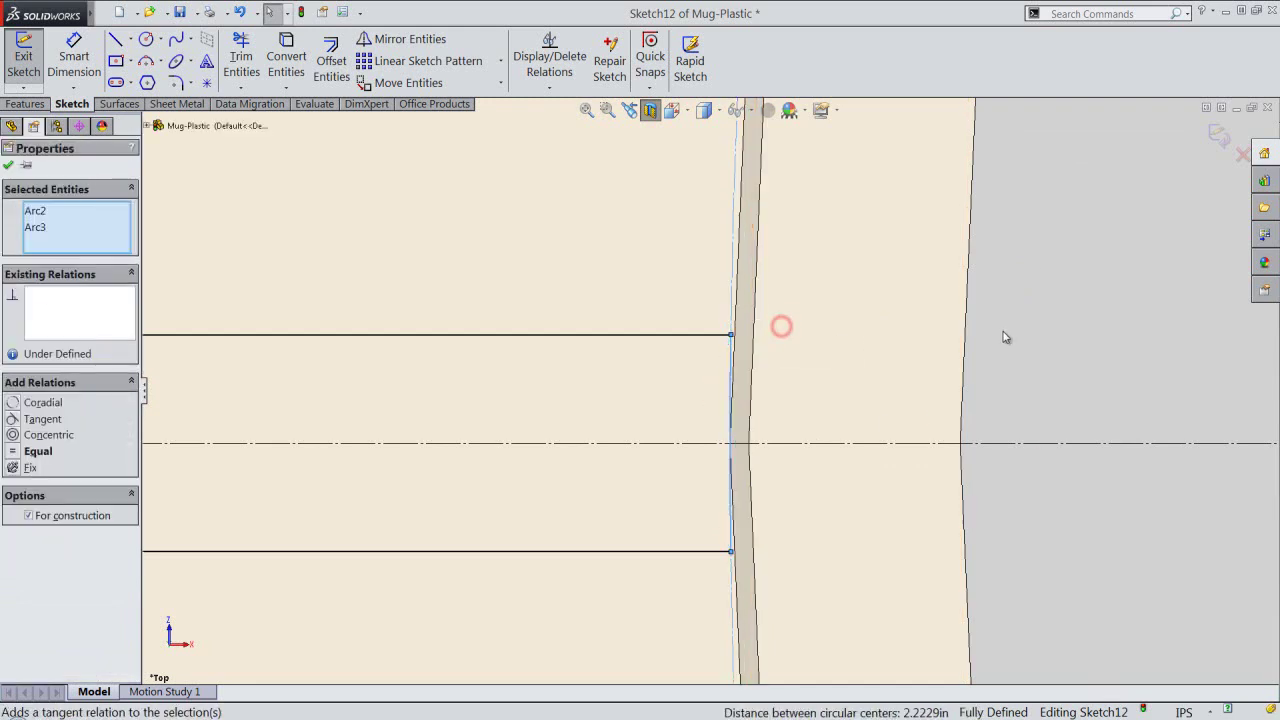
pyautogui.click(1006, 334)
# Cap the crossbar's left end with a three-point arc tangent to the curved spline edge.
pyautogui.scroll(2, 1003, 355)
pyautogui.scroll(1, 615, 440)
pyautogui.scroll(2, 615, 448)
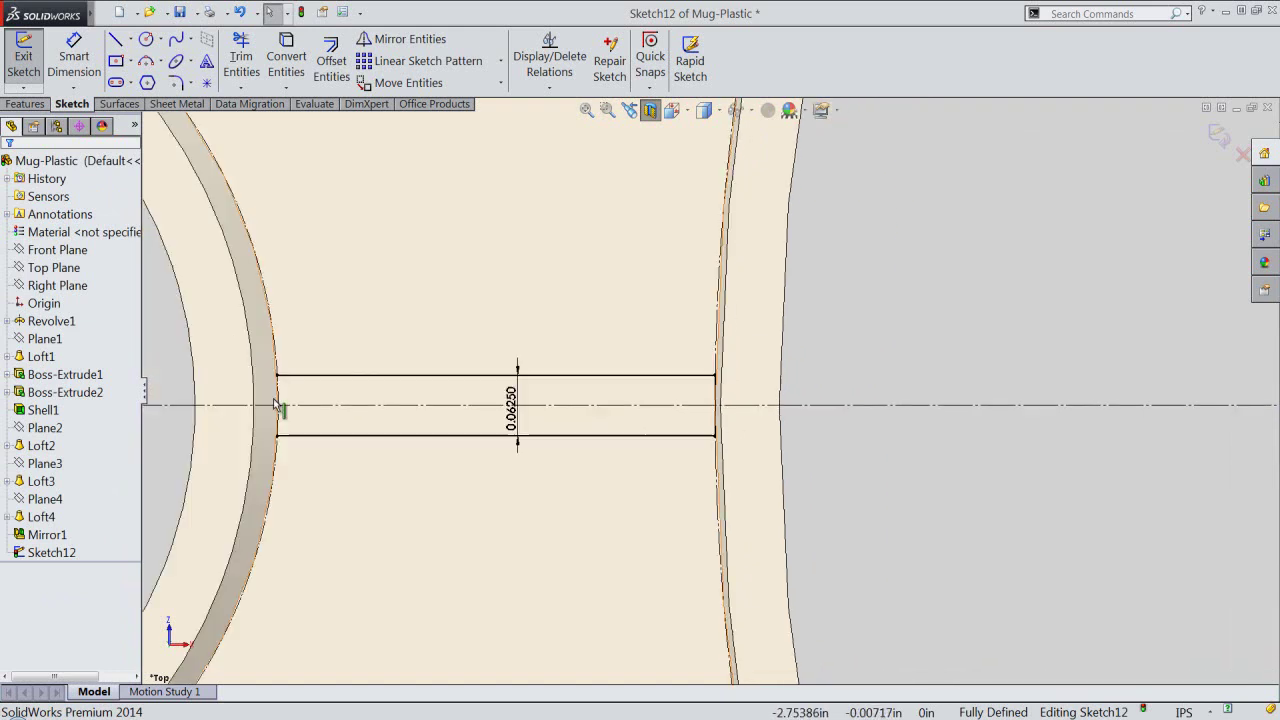
pyautogui.scroll(-1, 251, 389)
pyautogui.scroll(-1, 230, 360)
pyautogui.rightClick(189, 332)
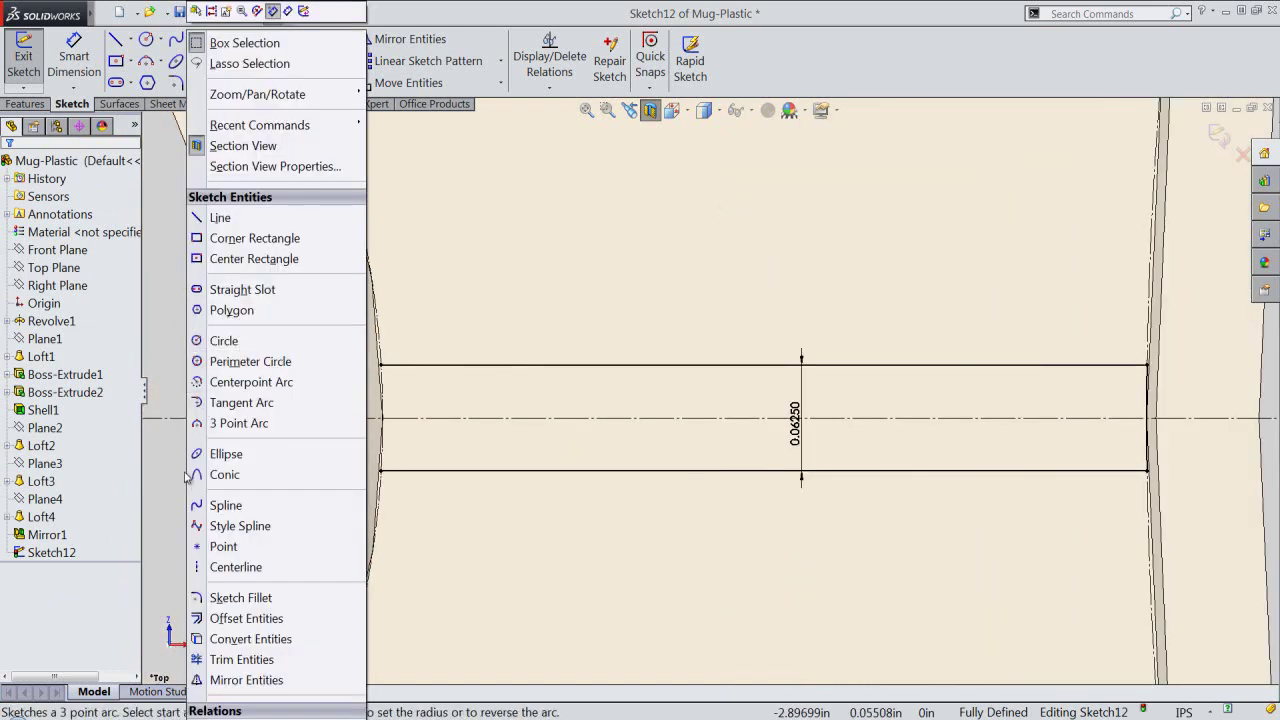
pyautogui.click(216, 423)
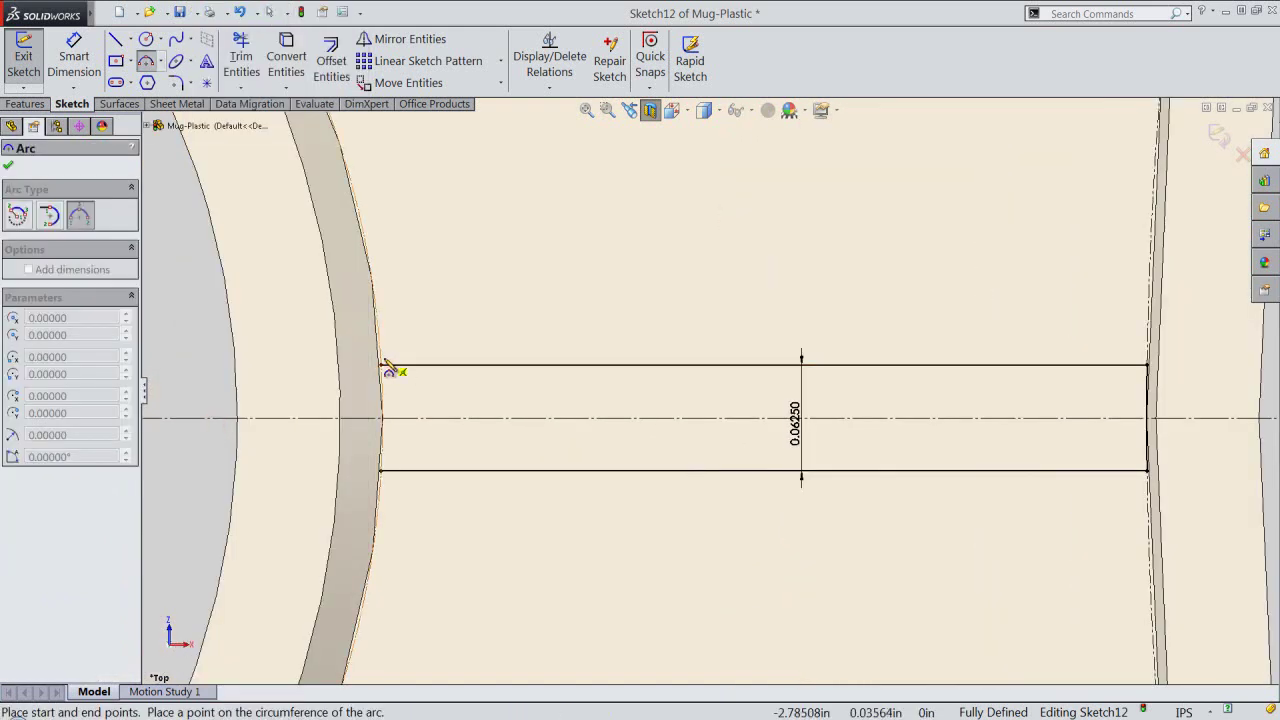
pyautogui.scroll(-2, 418, 392)
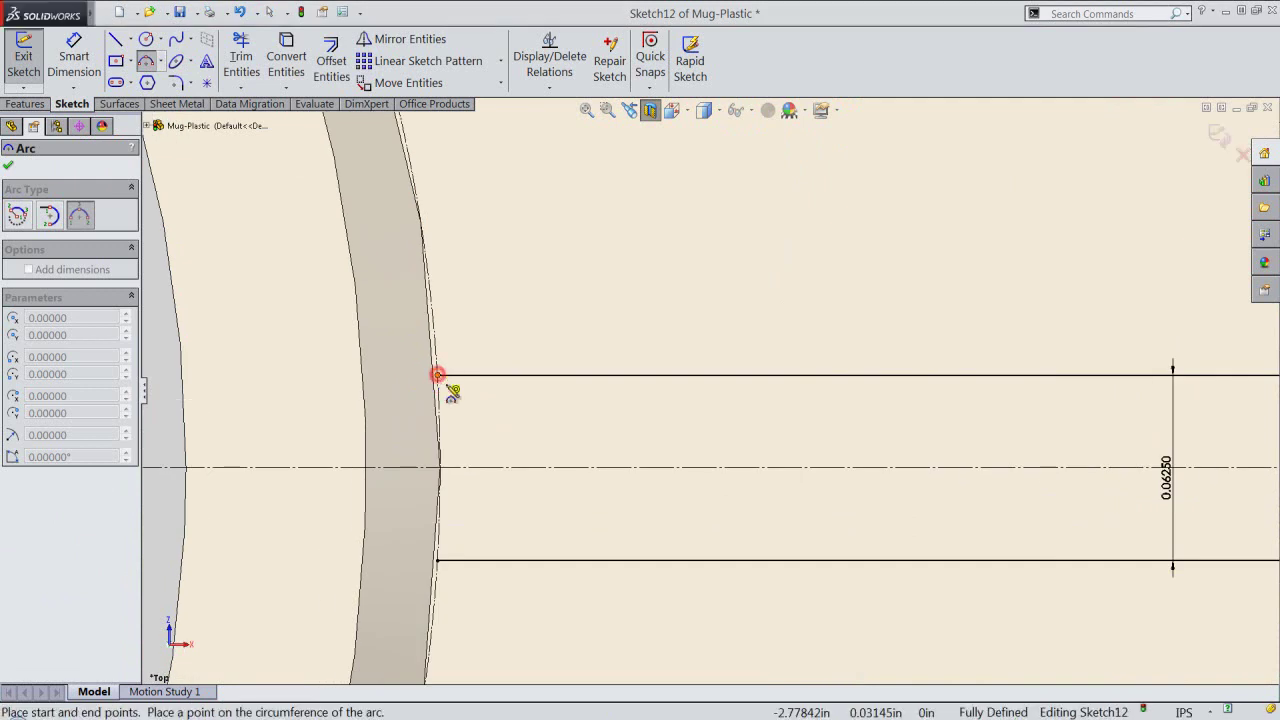
pyautogui.click(438, 561)
pyautogui.click(453, 517)
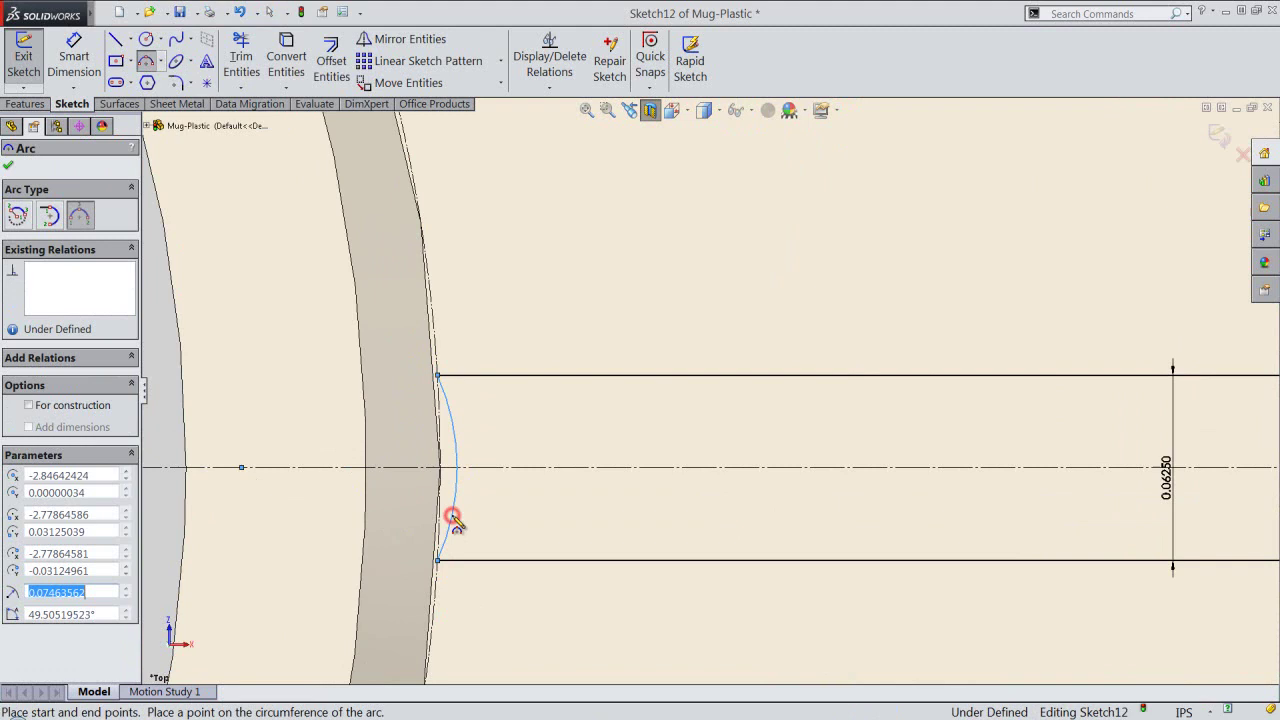
pyautogui.rightClick(528, 452)
pyautogui.click(562, 171)
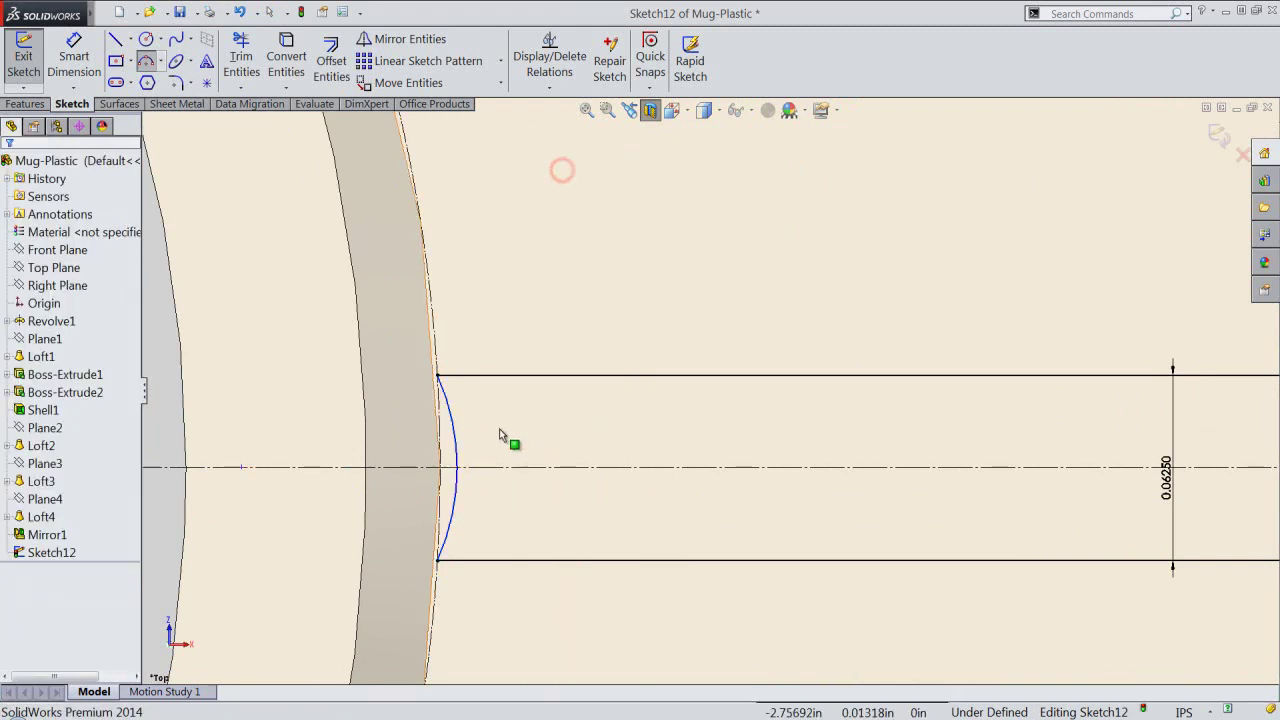
pyautogui.click(455, 432)
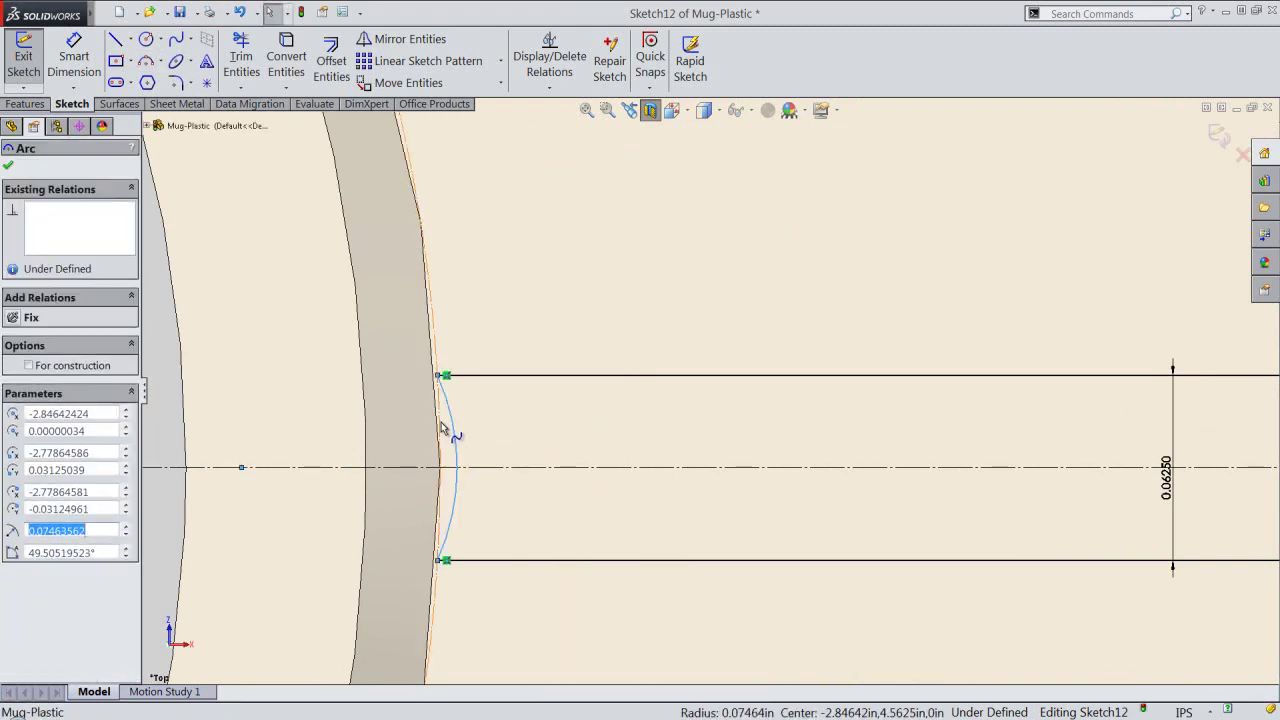
pyautogui.keyDown('ctrl'); pyautogui.click(443, 425); pyautogui.keyUp('ctrl')
pyautogui.click(477, 367)
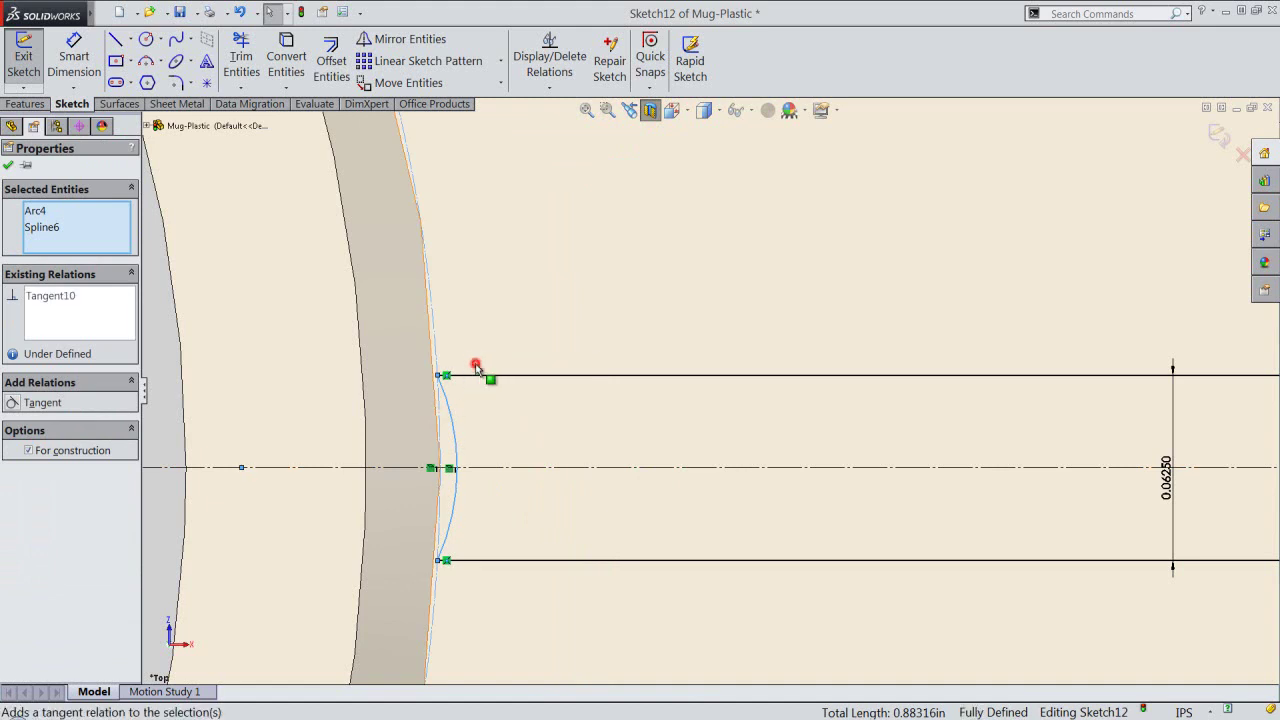
pyautogui.click(199, 420)
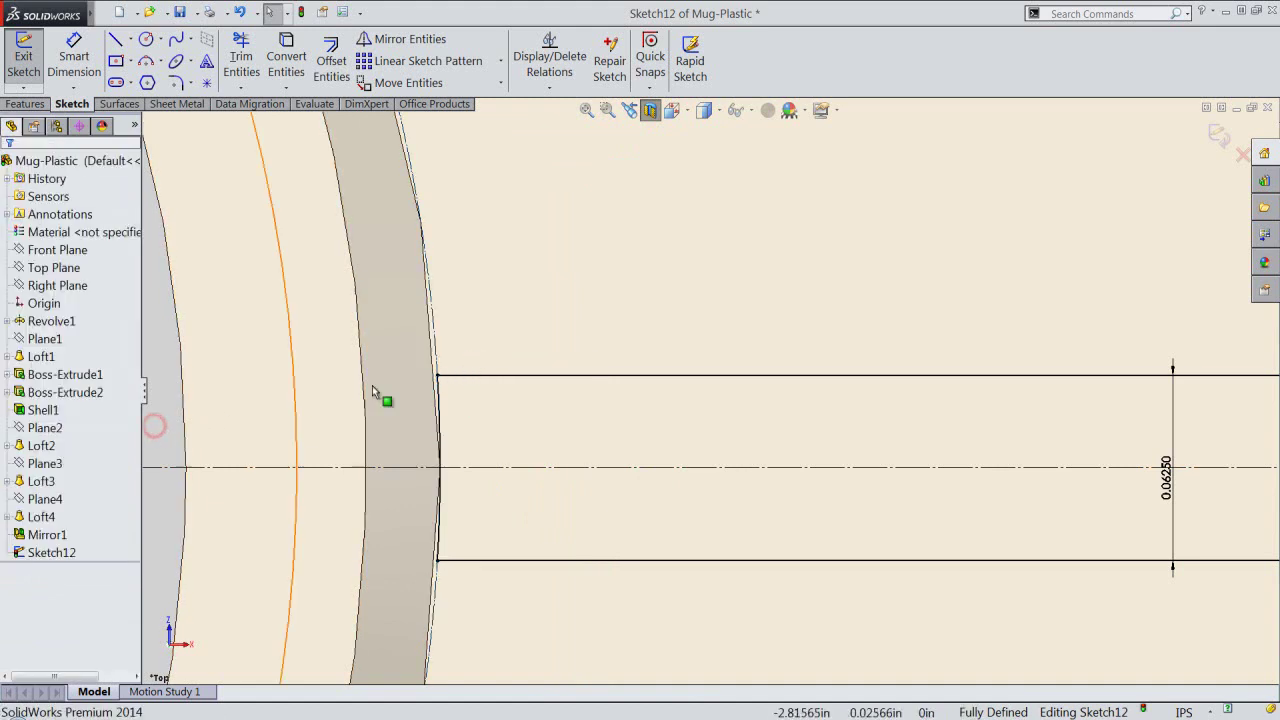
# Exit Sketch12, view the mug isometrically without the section cut, and select the handle tab face.
pyautogui.click(1219, 140)
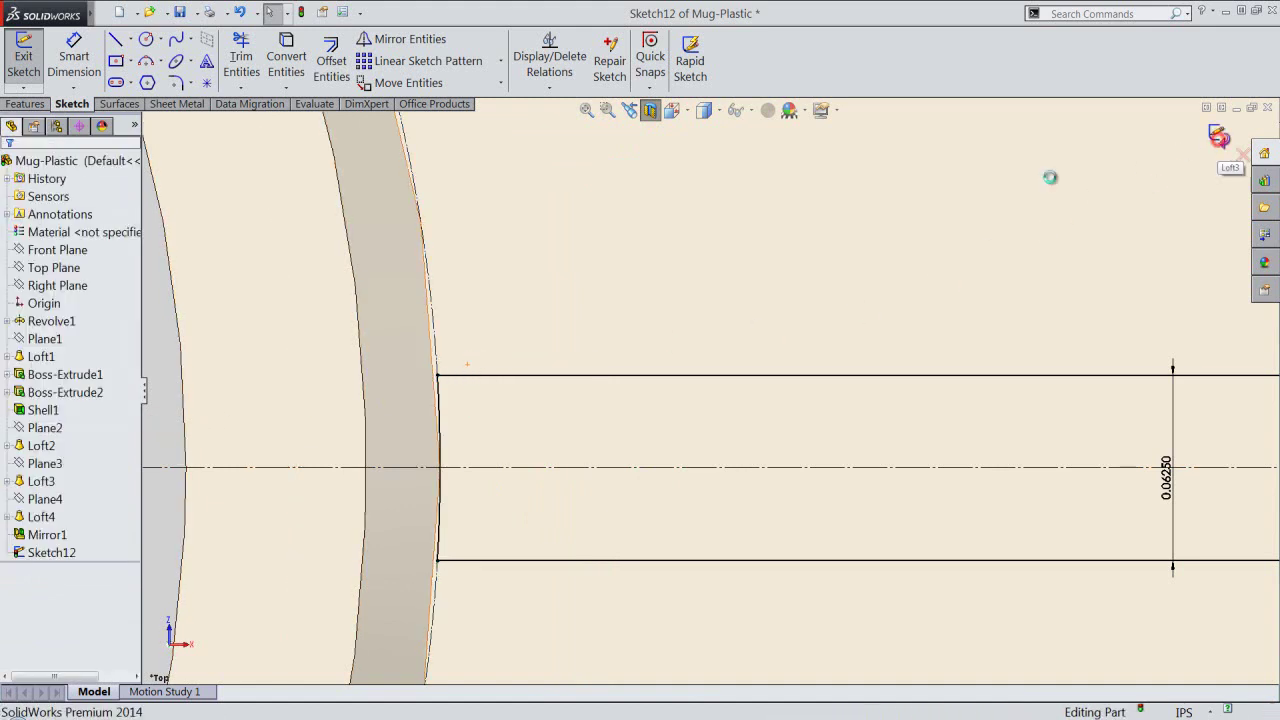
pyautogui.click(673, 110)
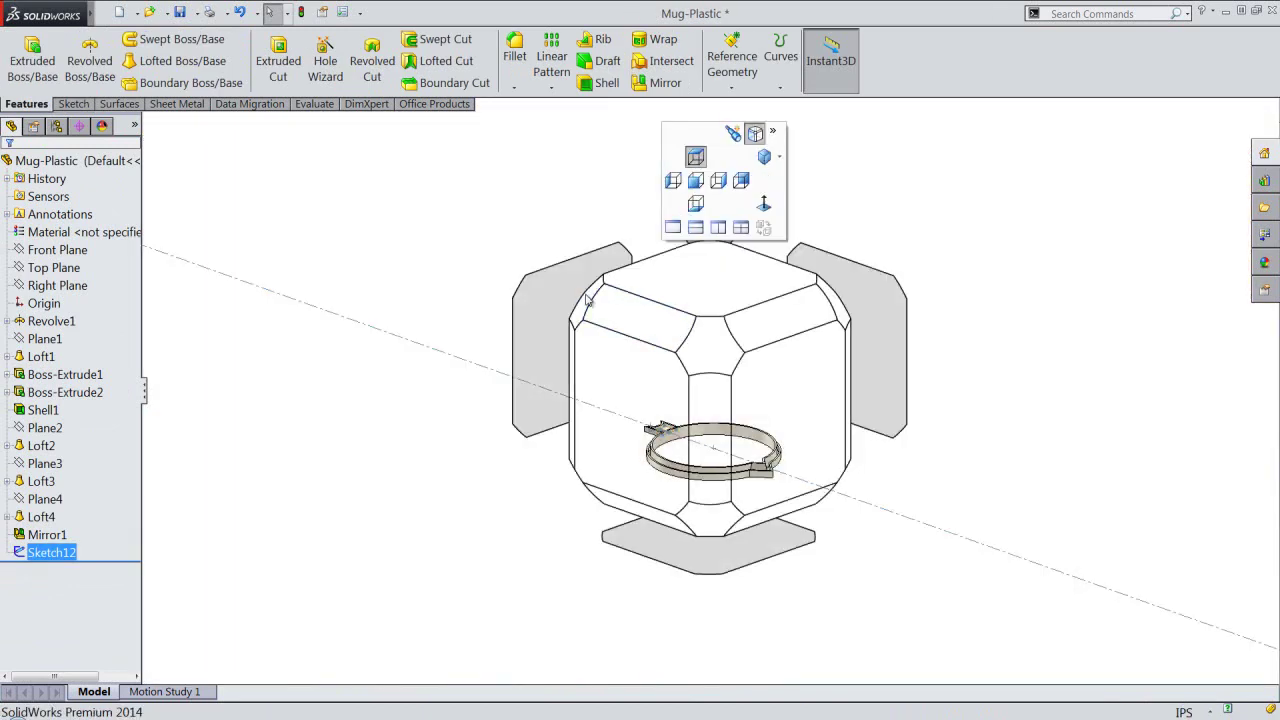
pyautogui.click(588, 298)
pyautogui.scroll(-2, 638, 545)
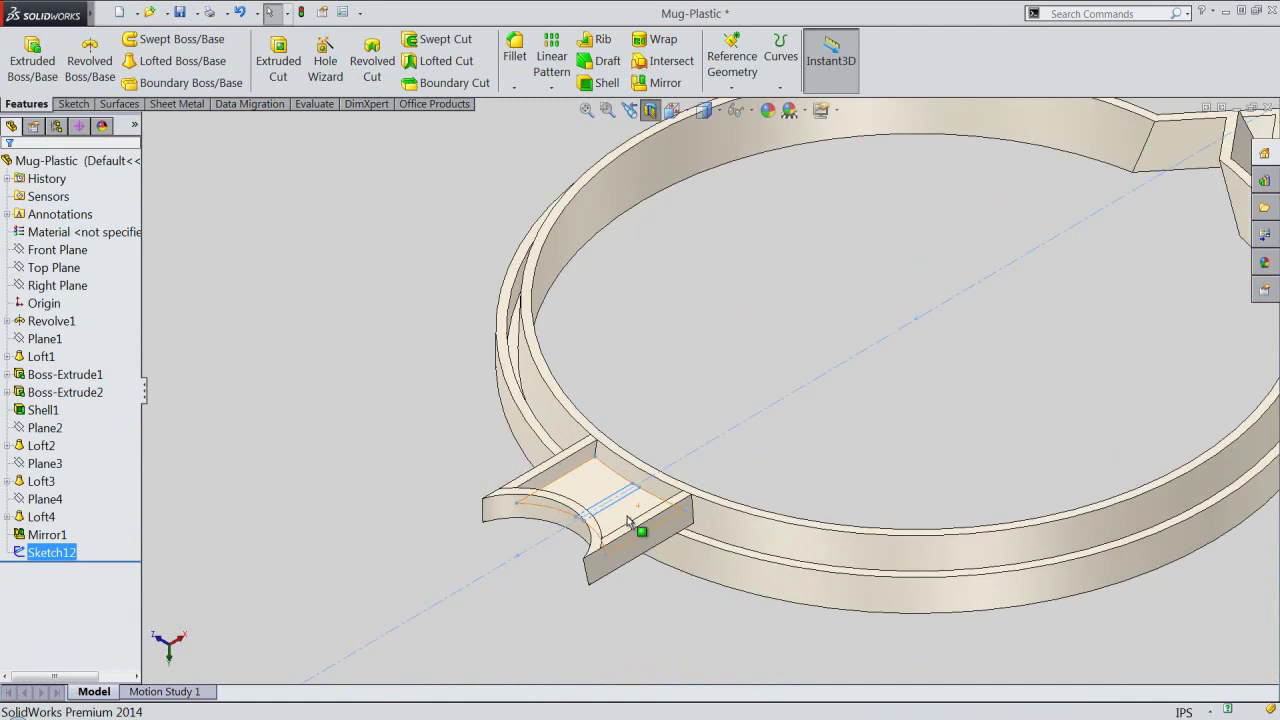
pyautogui.scroll(-2, 630, 528)
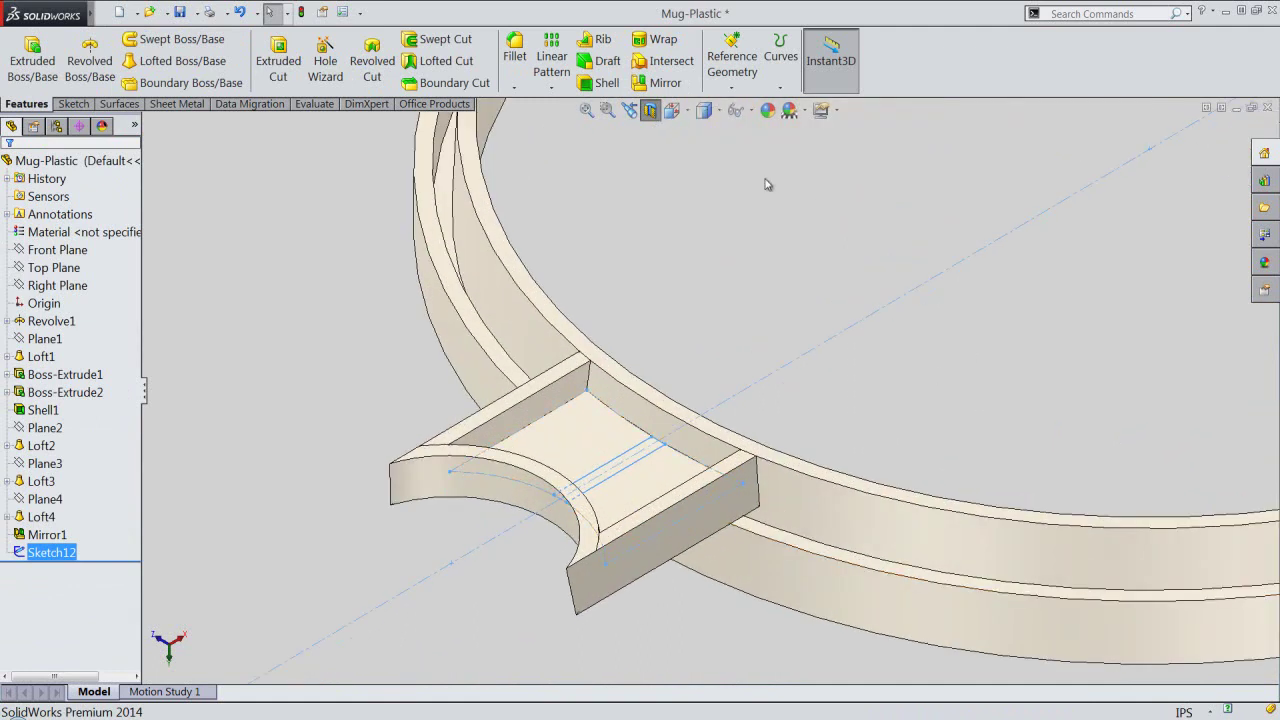
pyautogui.click(650, 110)
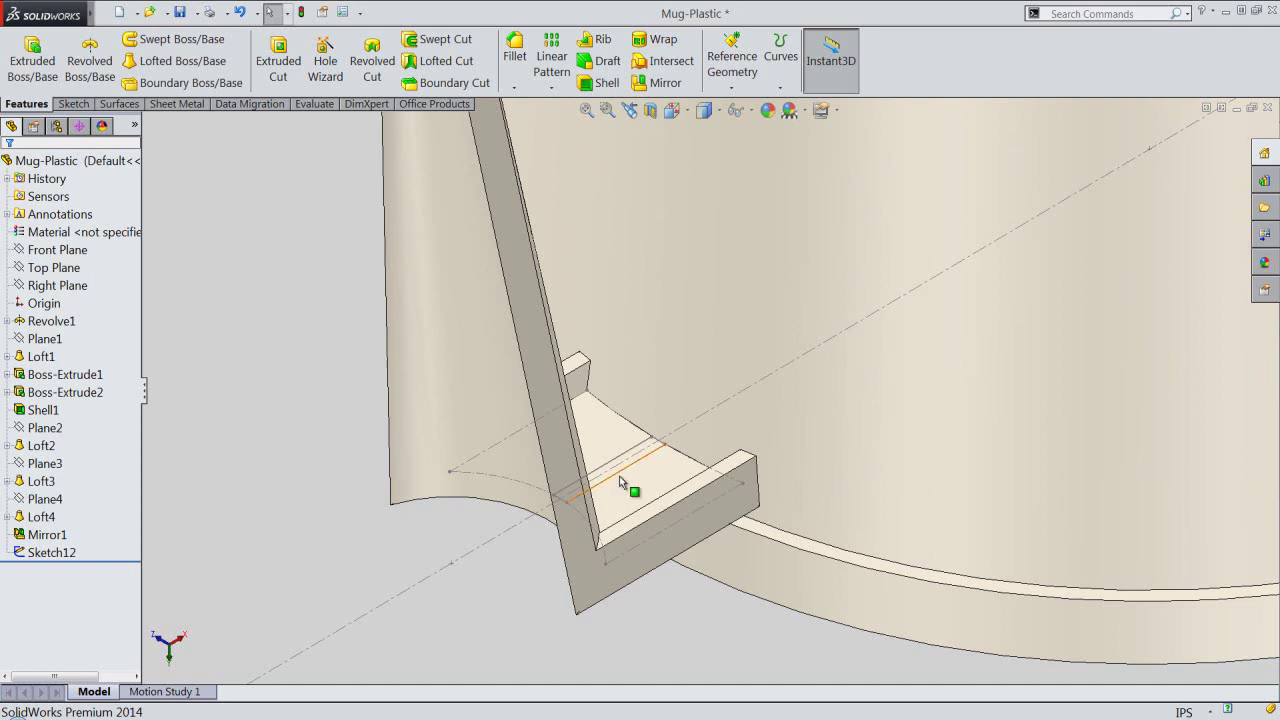
pyautogui.scroll(-2, 670, 498)
pyautogui.click(692, 512)
# Start a sketch on the tab face and convert the whole part's intersection curves into it.
pyautogui.click(746, 472)
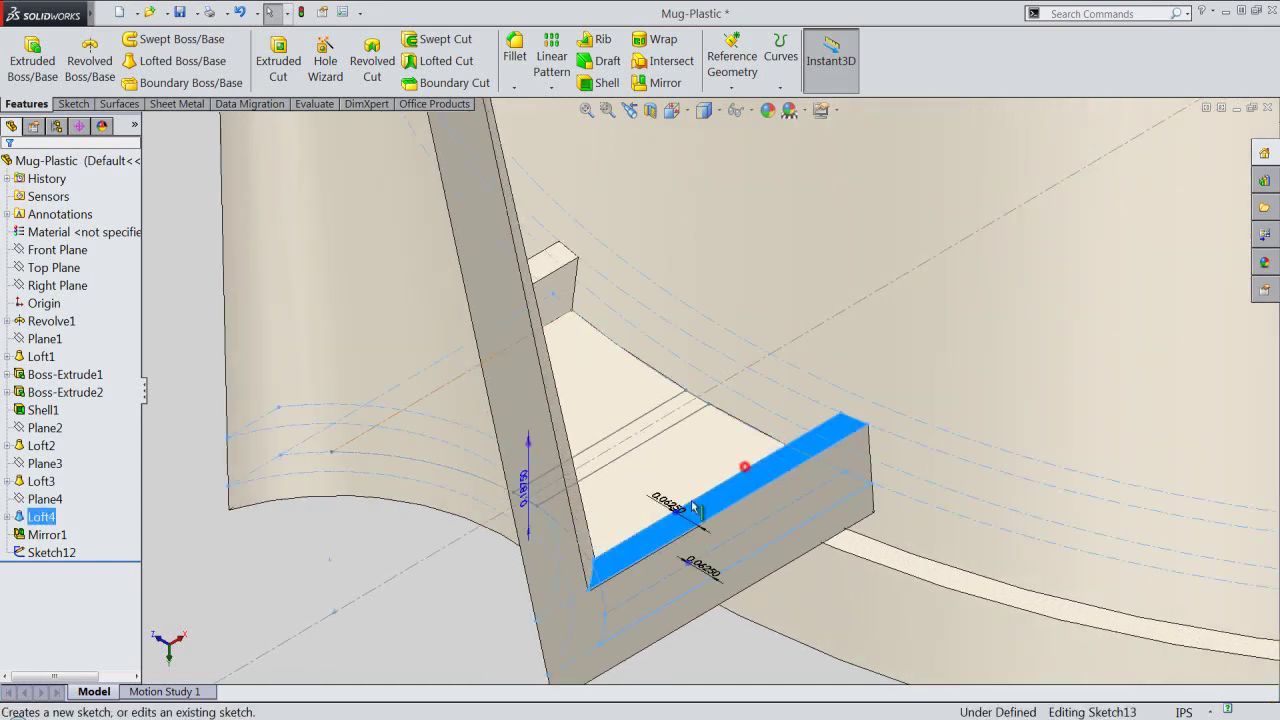
pyautogui.click(437, 607)
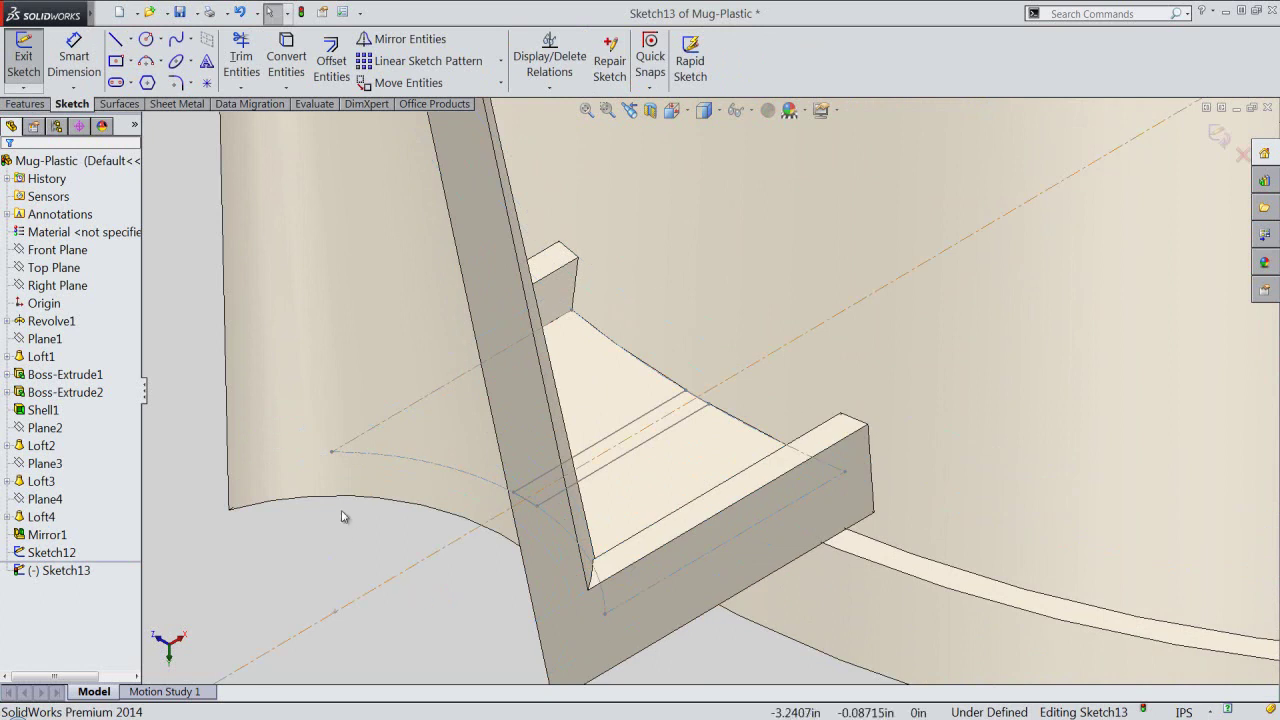
pyautogui.click(287, 88)
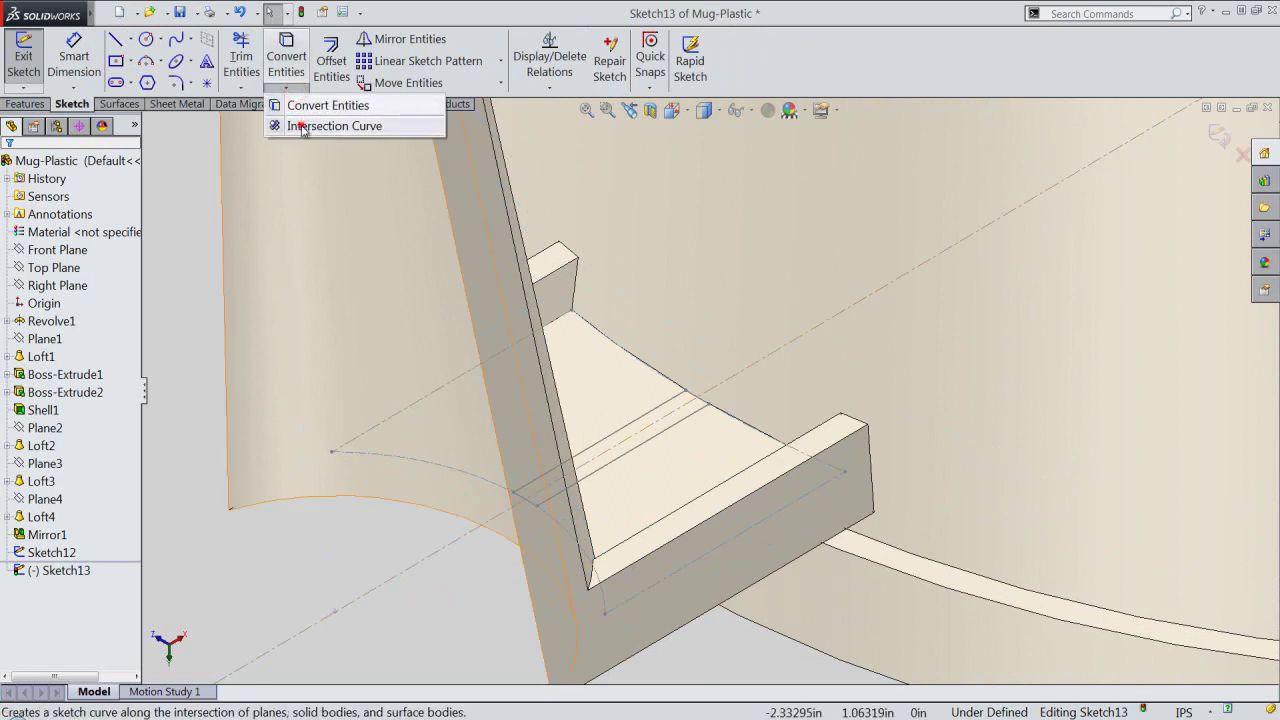
pyautogui.click(301, 124)
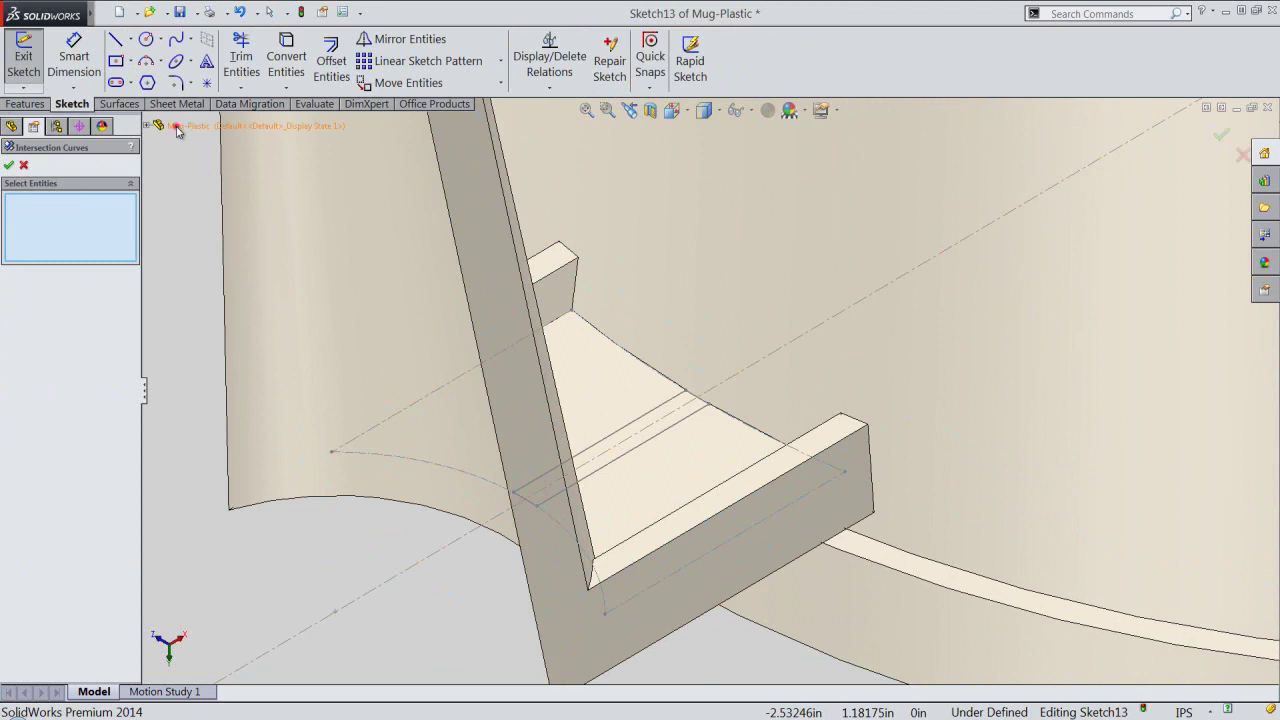
pyautogui.click(177, 127)
pyautogui.rightClick(322, 577)
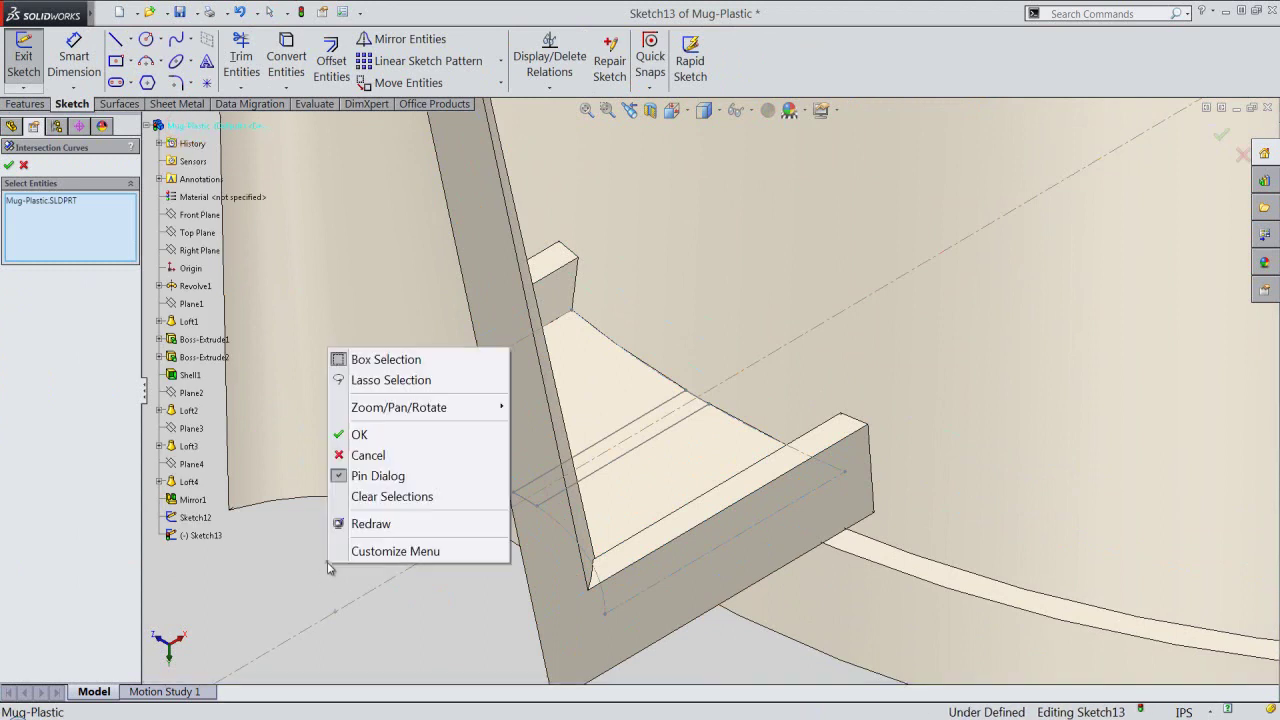
pyautogui.click(355, 438)
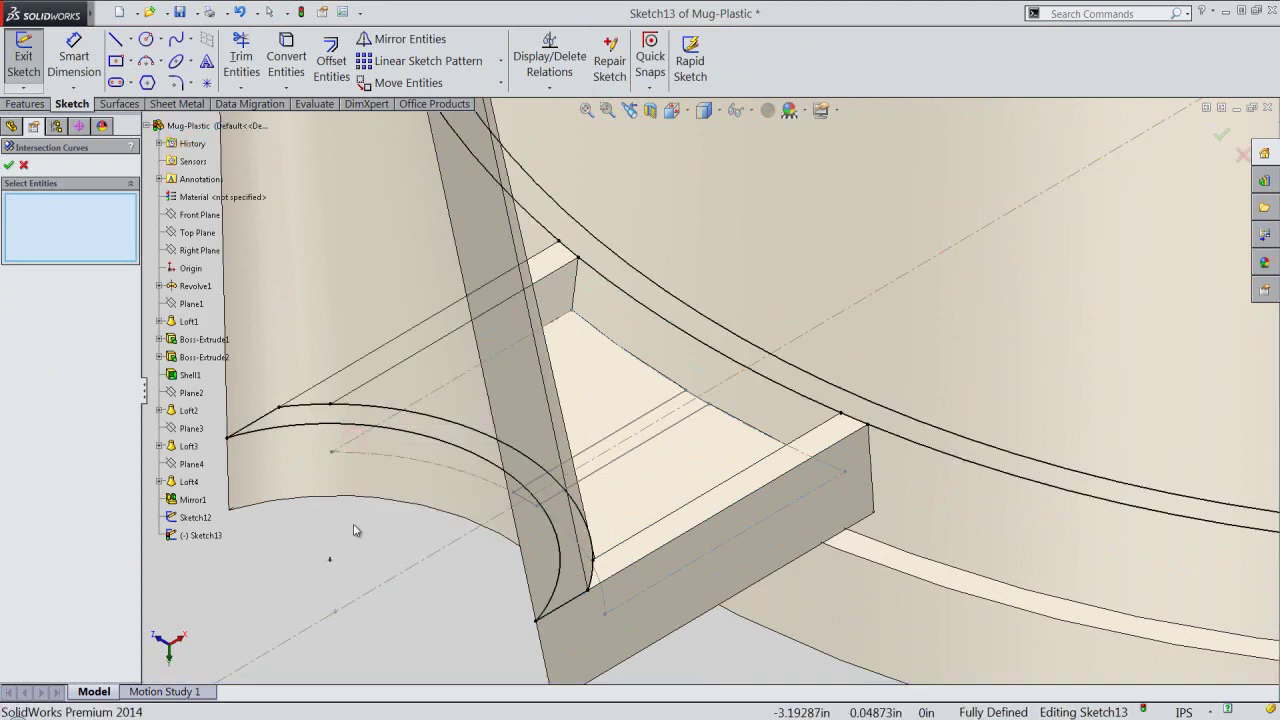
pyautogui.rightClick(355, 530)
pyautogui.click(372, 396)
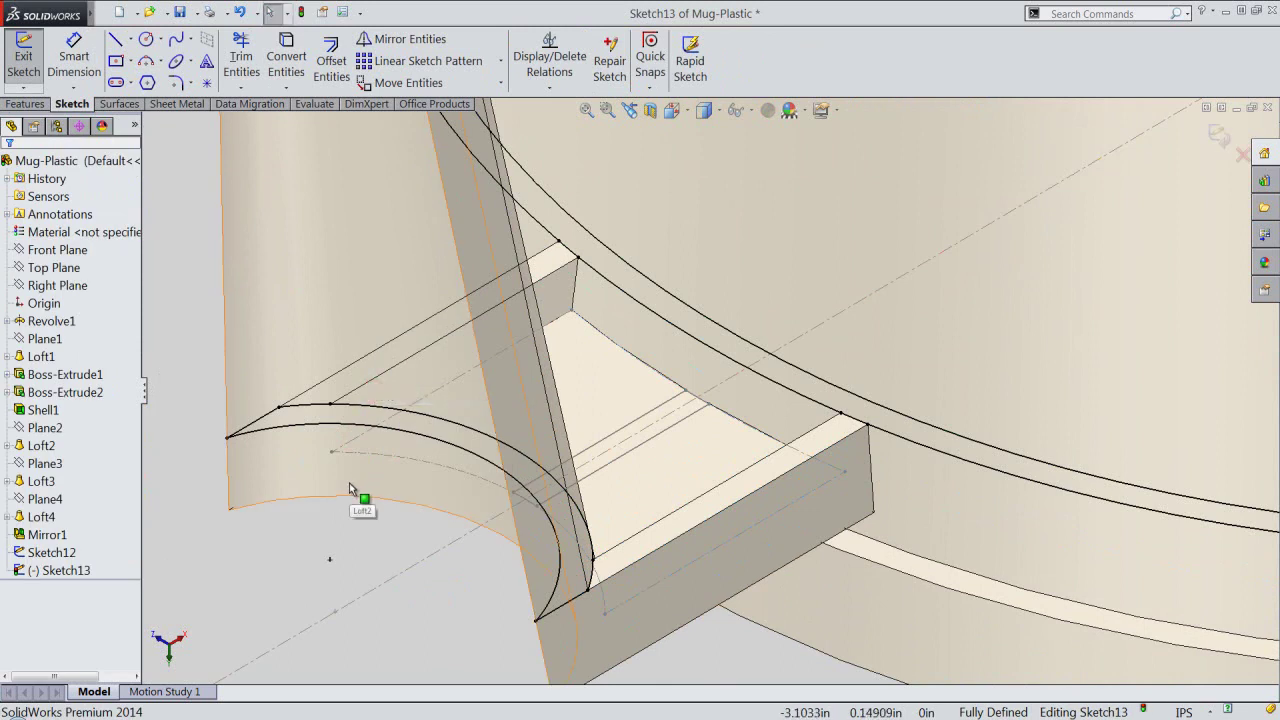
# Hide Sketch12 and briefly check a flipped section view at the tab face.
pyautogui.click(63, 536)
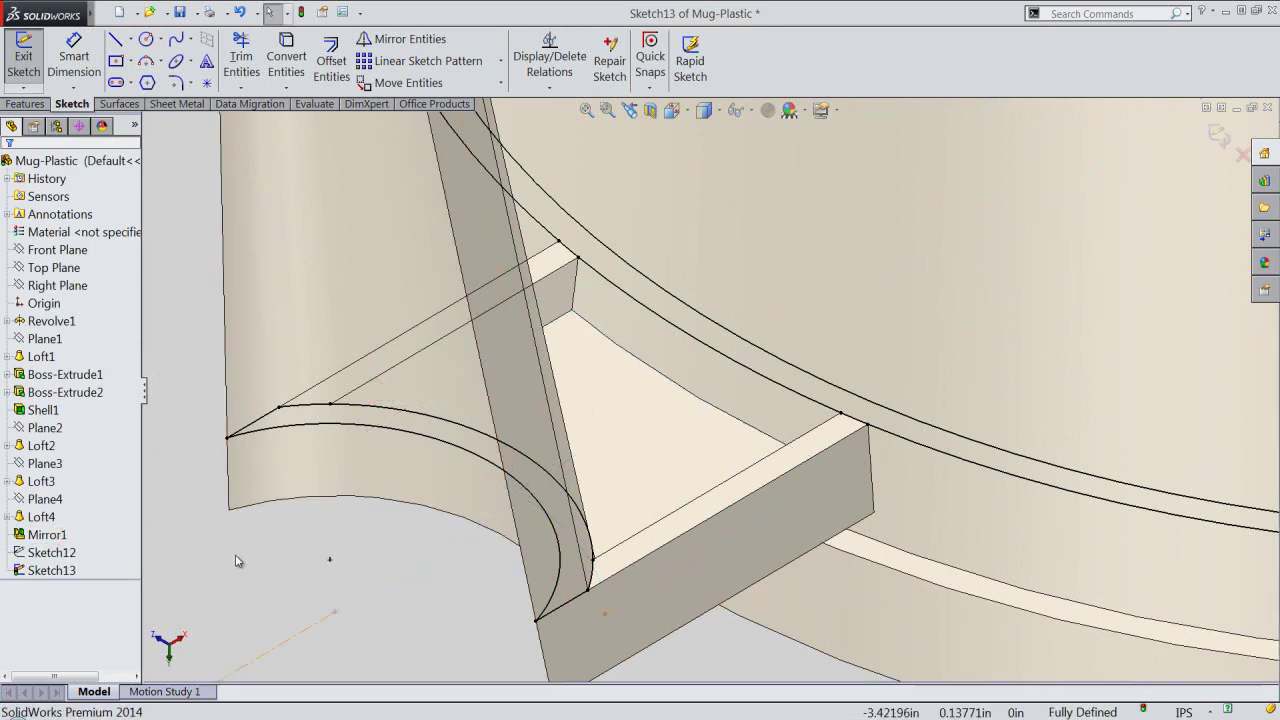
pyautogui.click(637, 545)
pyautogui.click(650, 110)
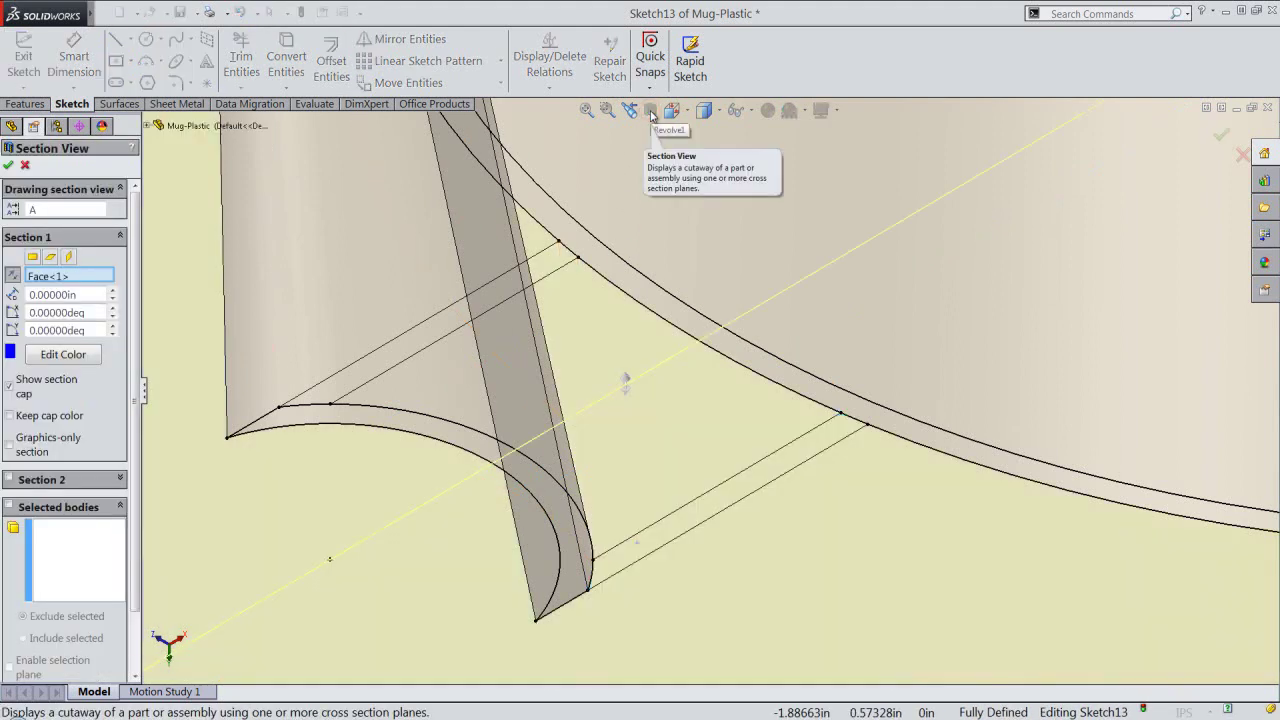
pyautogui.click(14, 275)
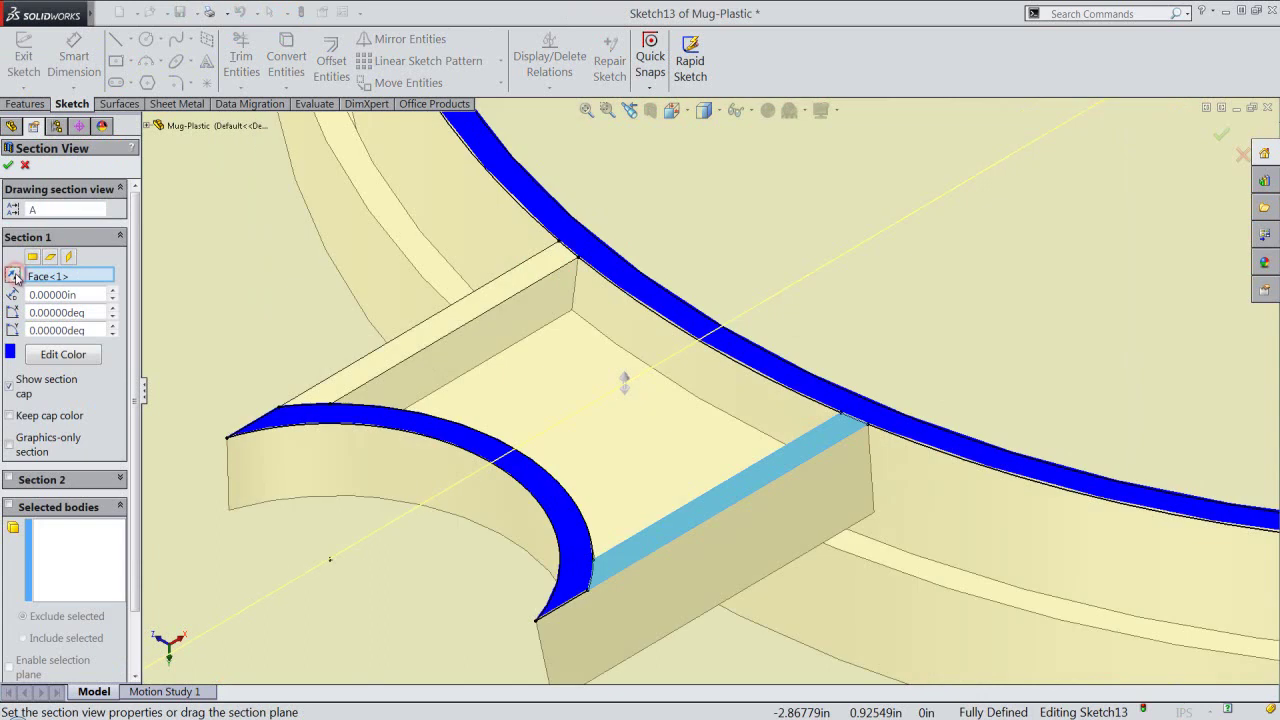
pyautogui.click(11, 163)
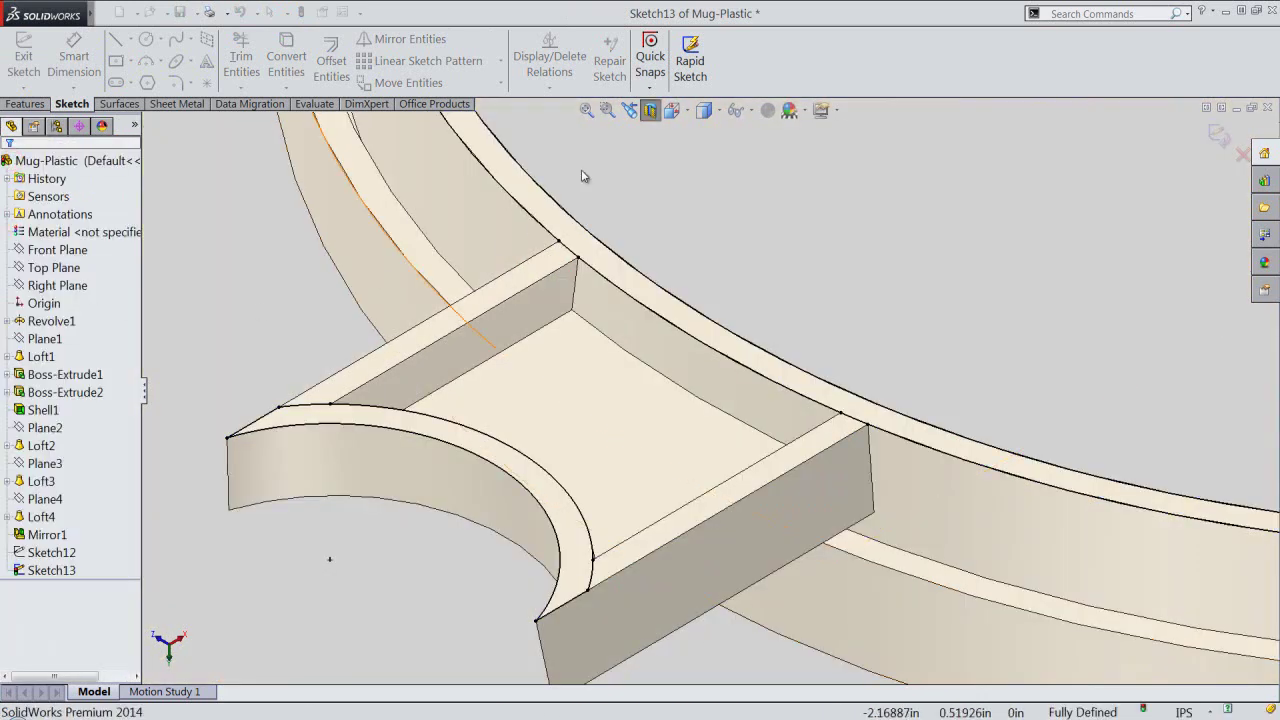
pyautogui.click(703, 110)
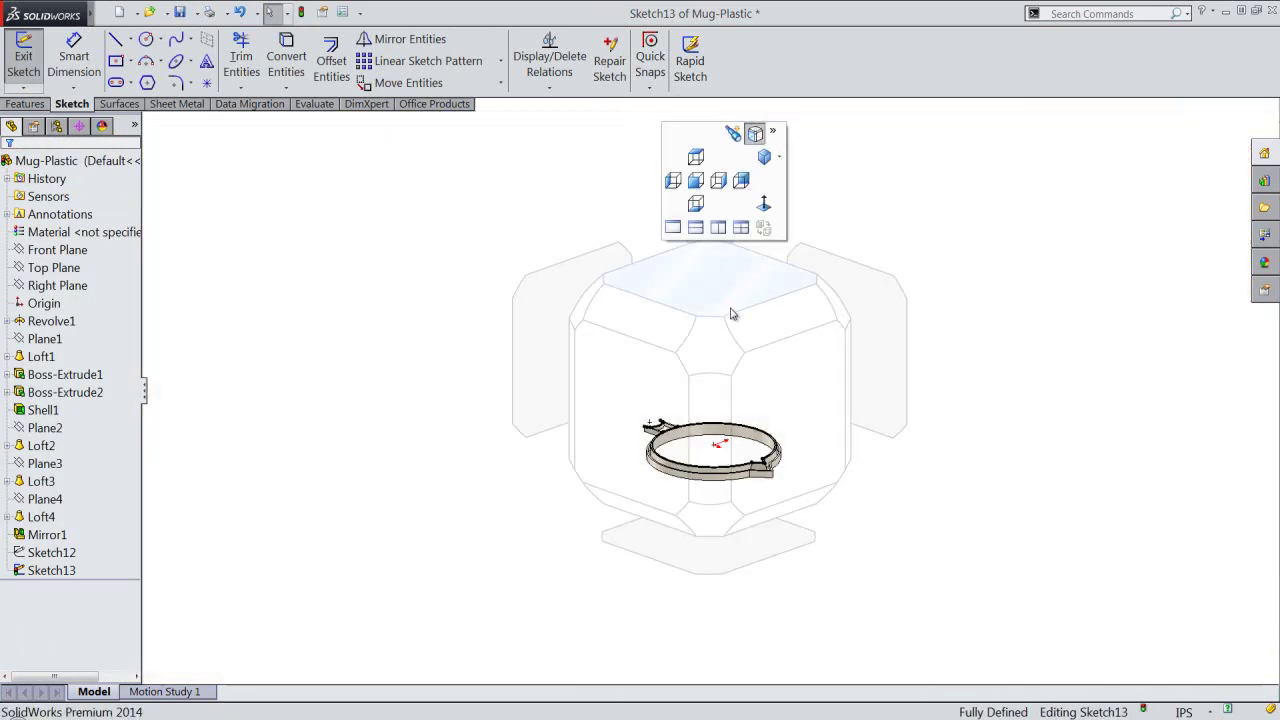
# From the Top view, place an infinite horizontal centerline through the sketch origin.
pyautogui.click(722, 302)
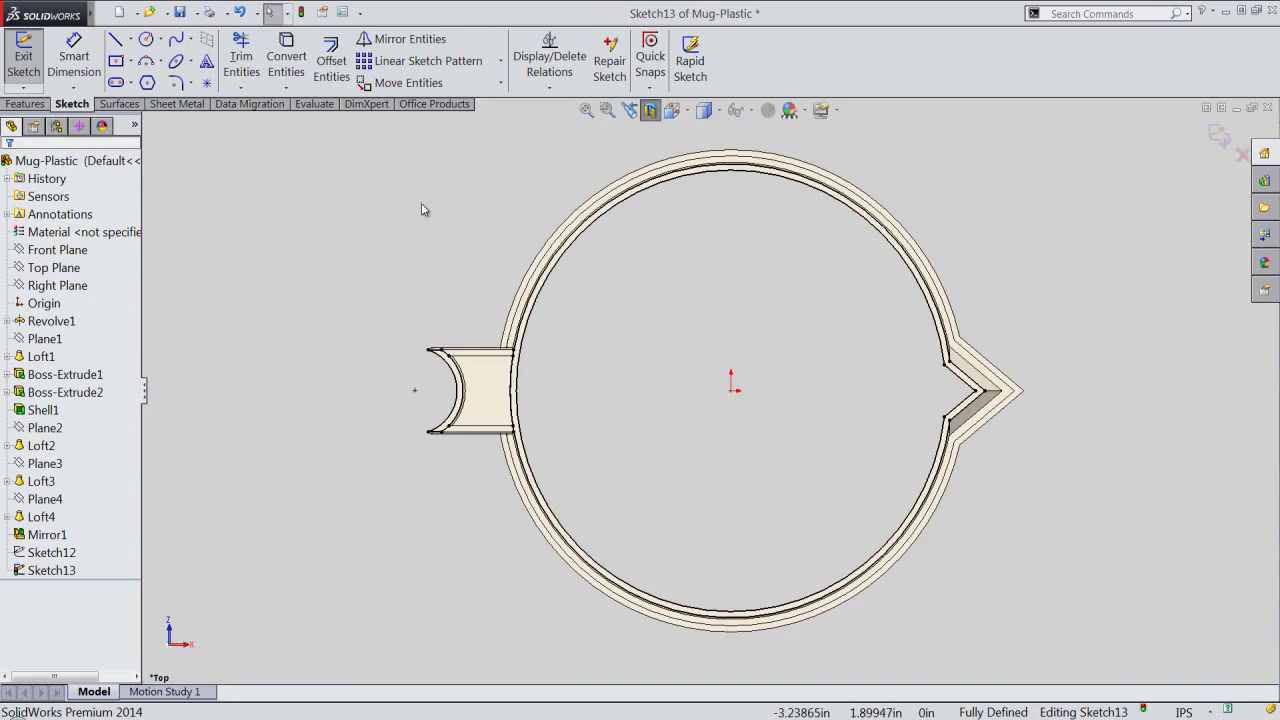
pyautogui.rightClick(423, 206)
pyautogui.click(457, 567)
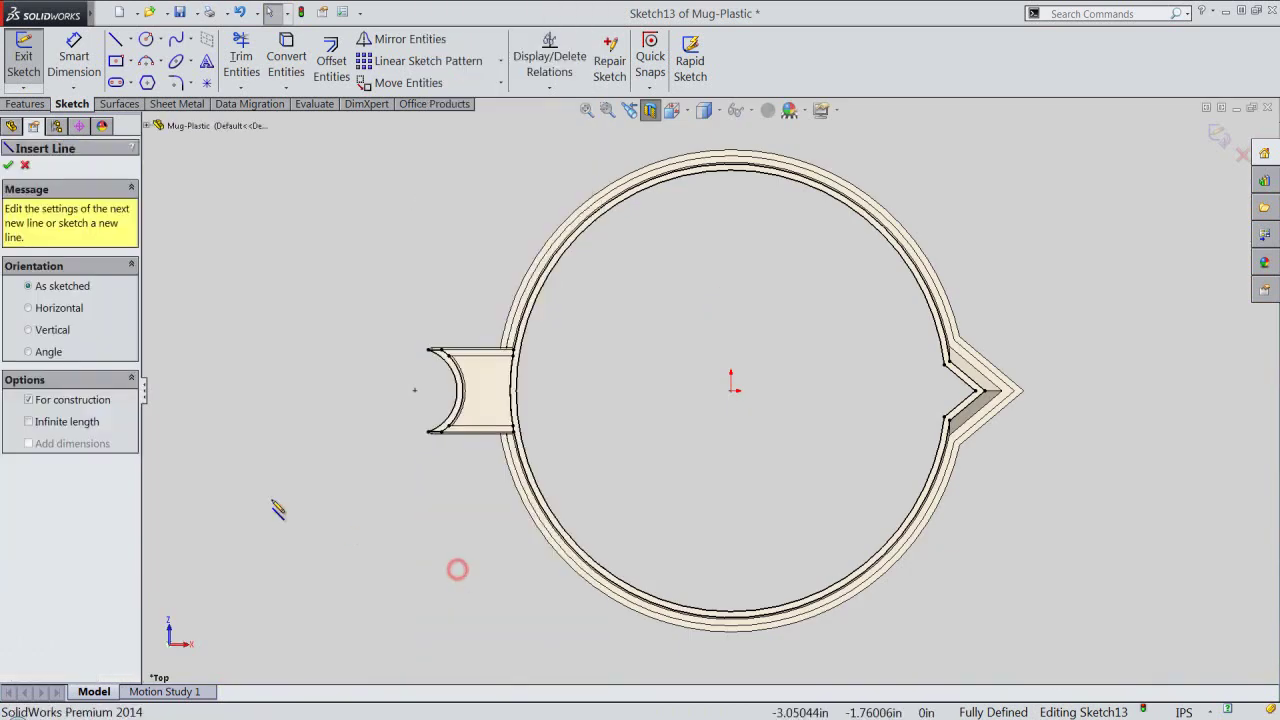
pyautogui.click(47, 424)
pyautogui.click(50, 310)
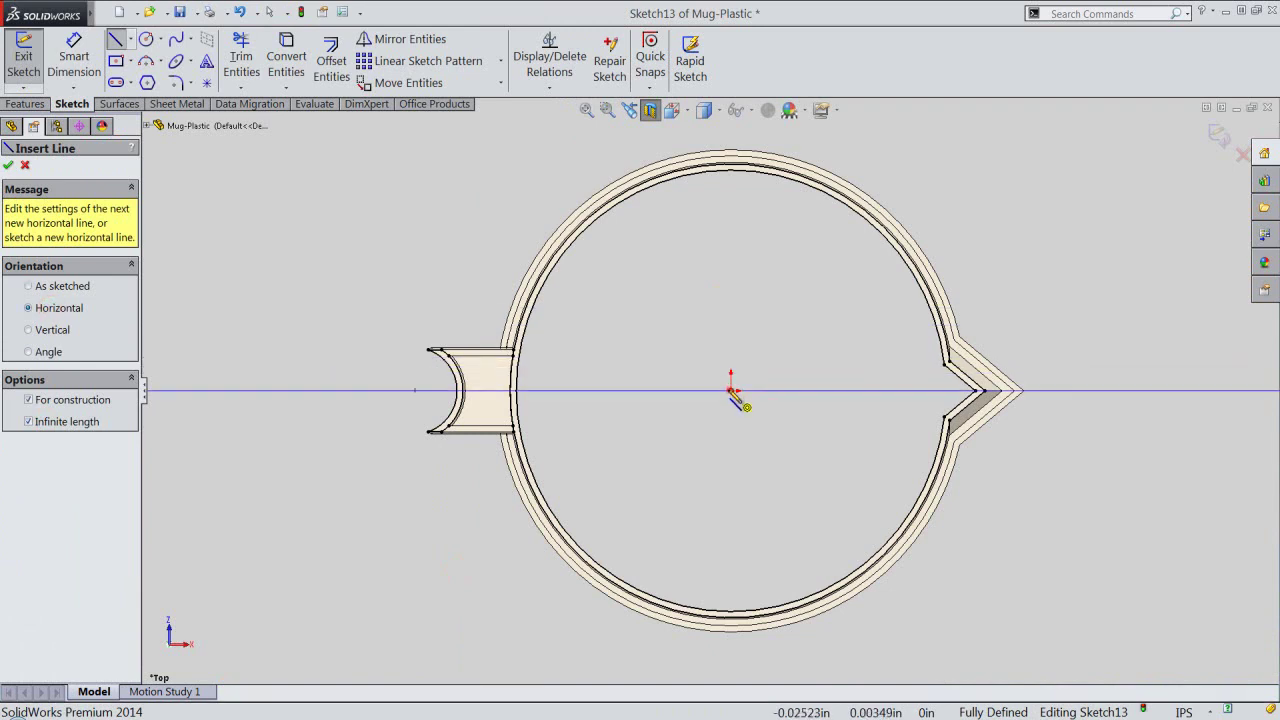
pyautogui.click(731, 390)
pyautogui.rightClick(688, 306)
pyautogui.click(712, 160)
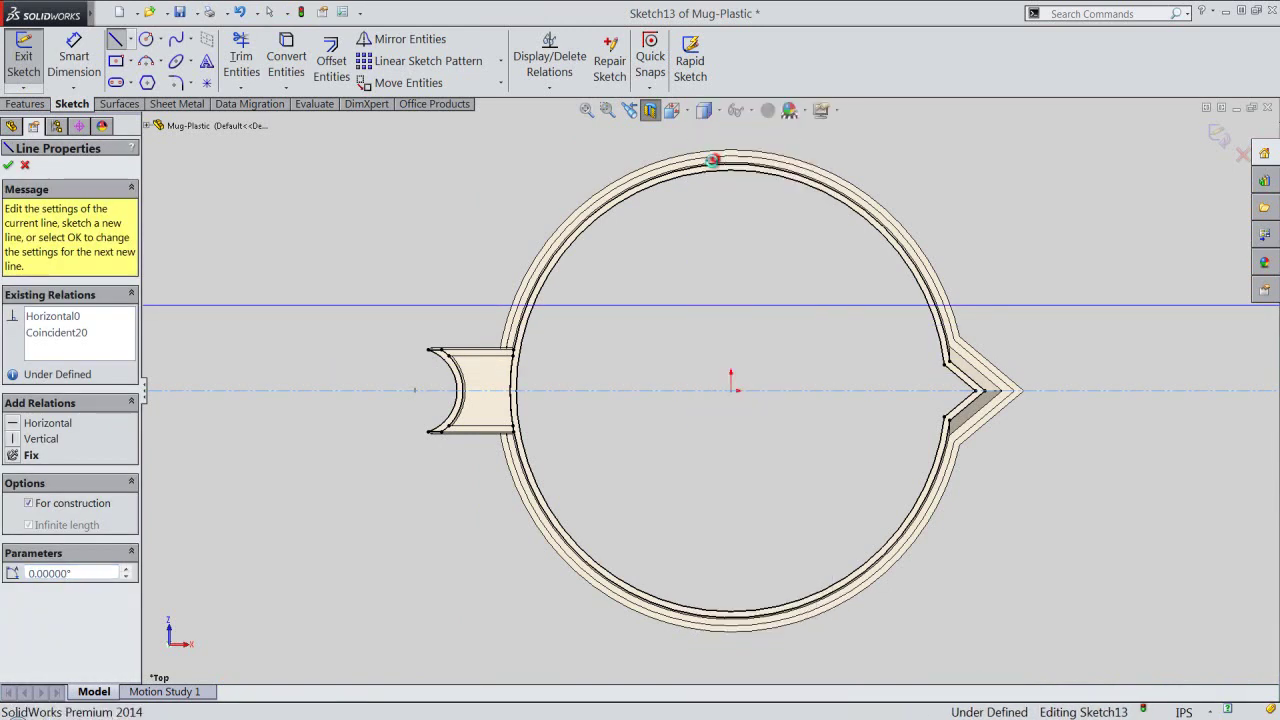
pyautogui.press('Escape')
pyautogui.moveTo(657, 166); pyautogui.dragTo(1052, 658)
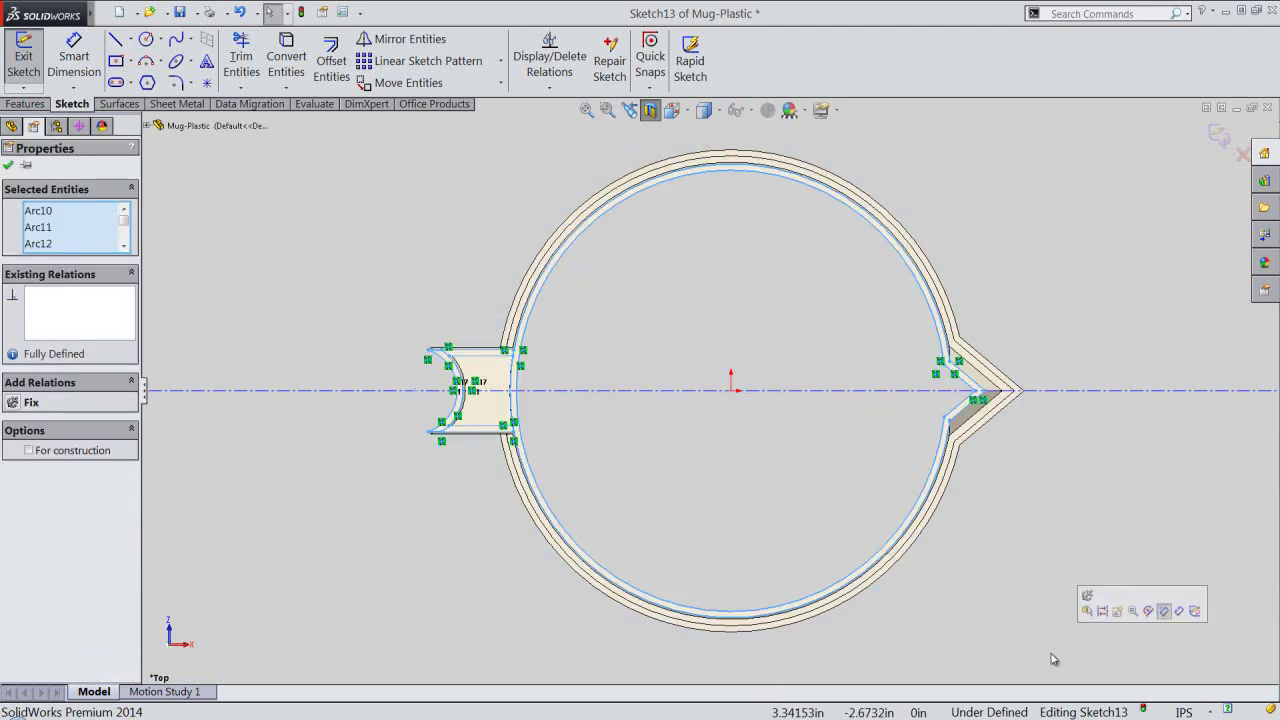
pyautogui.click(1103, 612)
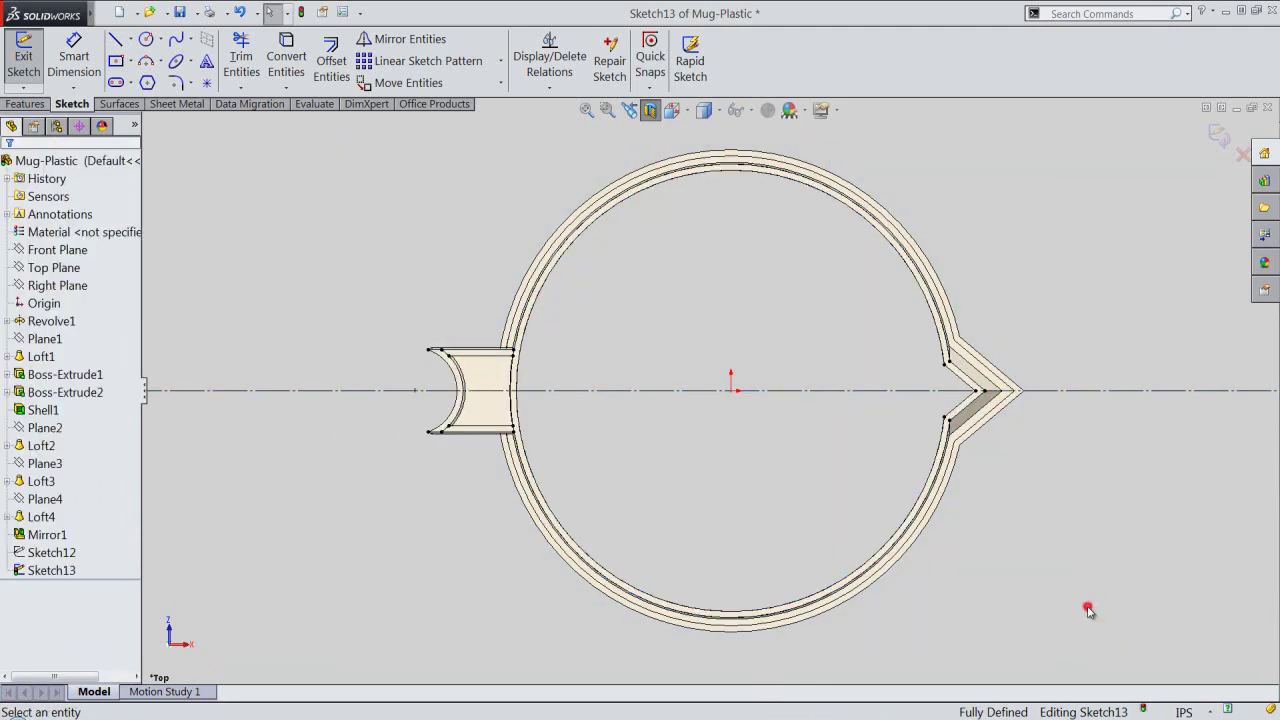
pyautogui.scroll(-1, 497, 428)
pyautogui.scroll(-1, 497, 428)
# Draw two horizontal crossbar lines from the tab's inner arc to the mug wall arc.
pyautogui.scroll(-2, 505, 370)
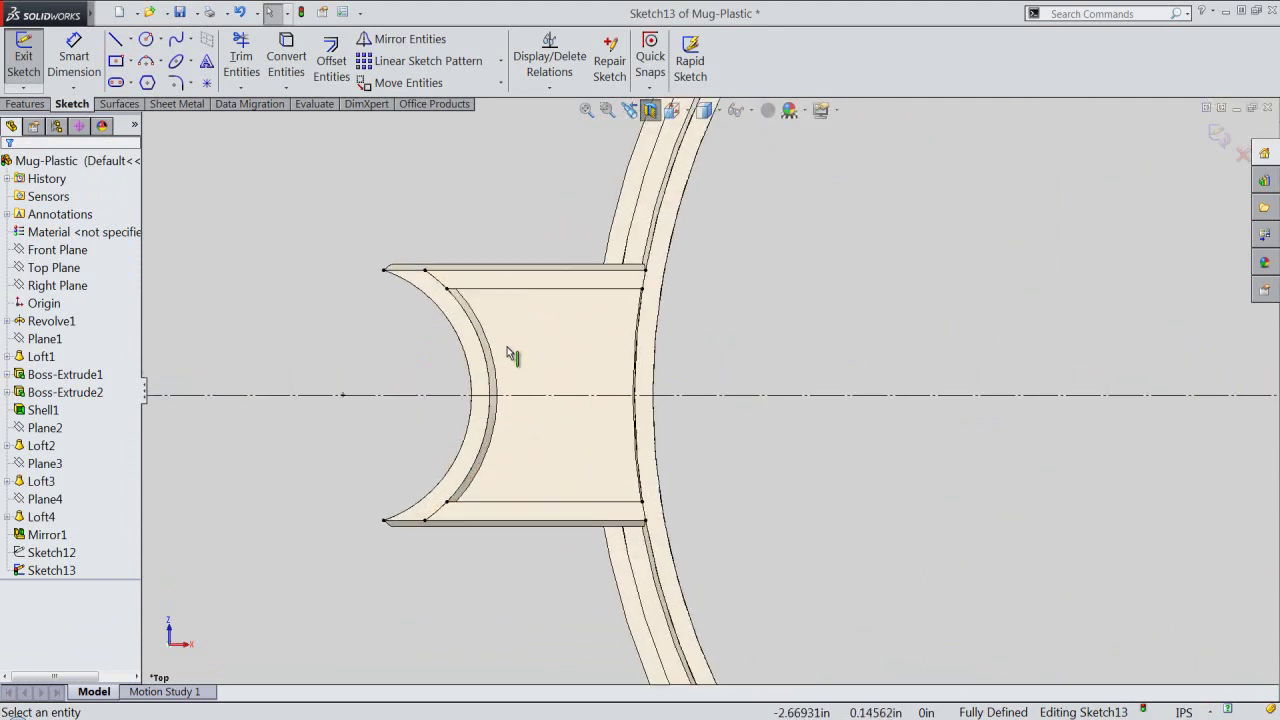
pyautogui.scroll(-2, 510, 355)
pyautogui.rightClick(362, 373)
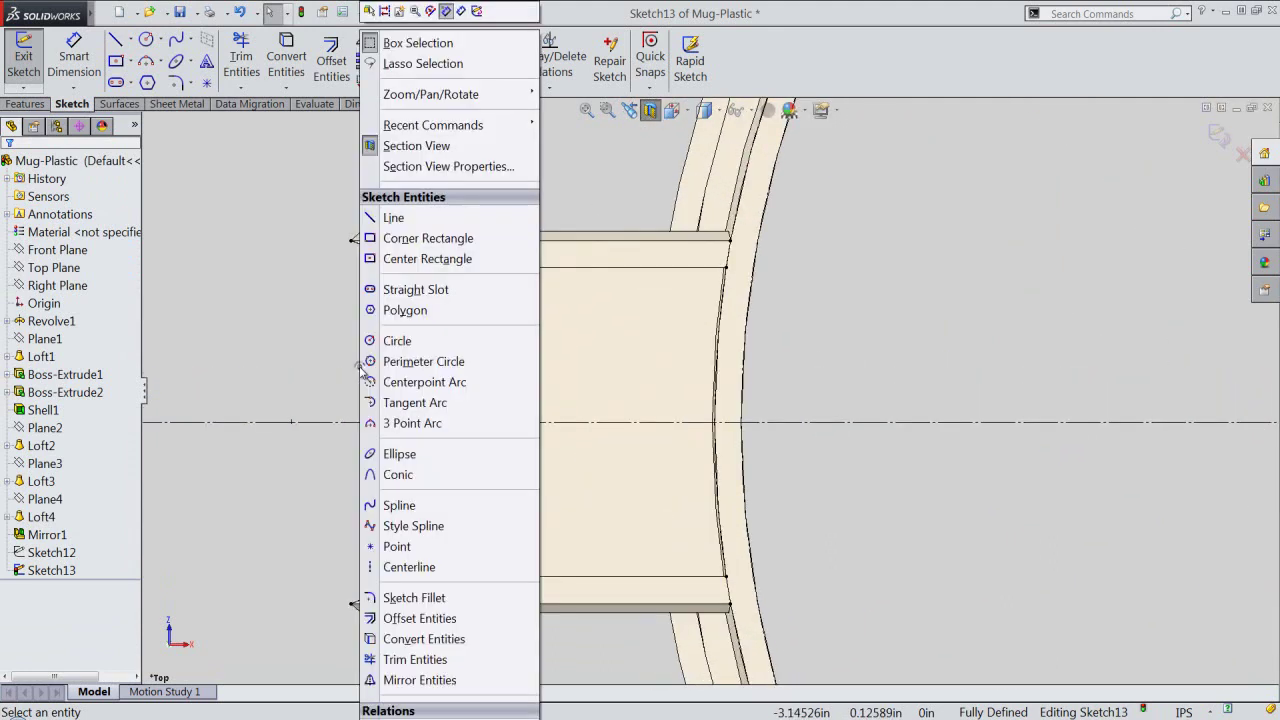
pyautogui.click(386, 214)
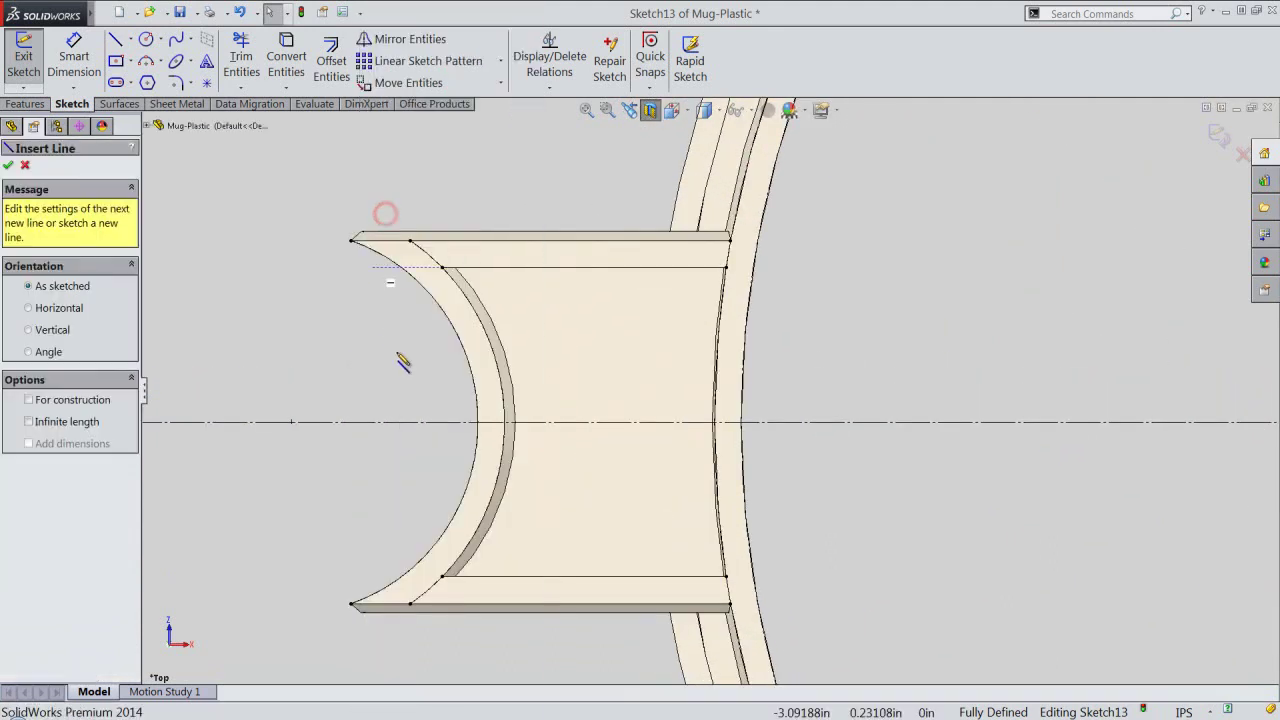
pyautogui.click(505, 402)
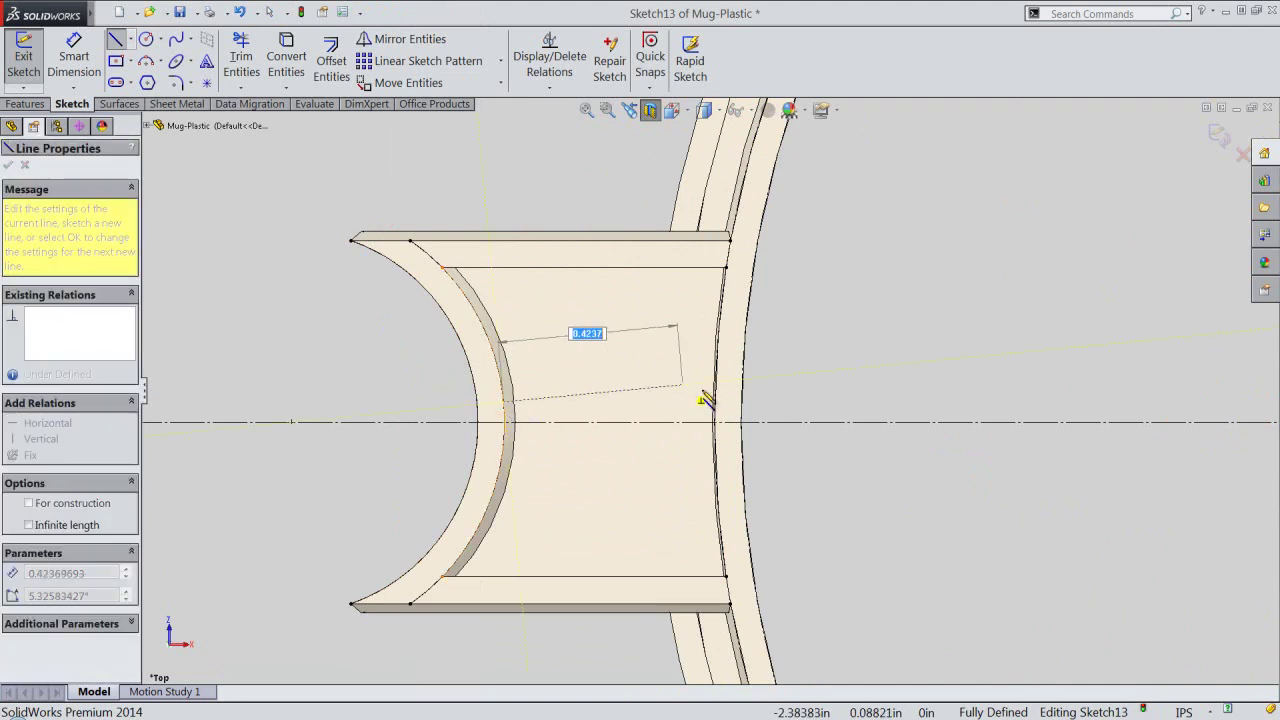
pyautogui.click(714, 402)
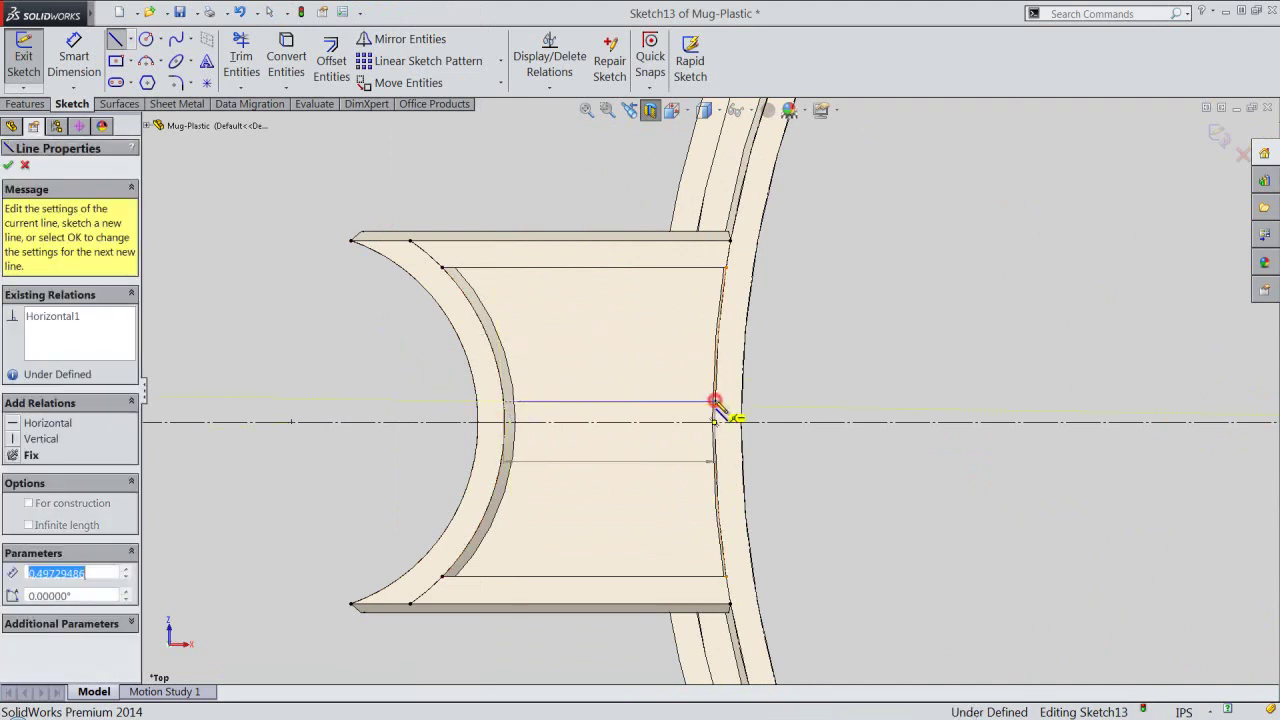
pyautogui.press('Escape')
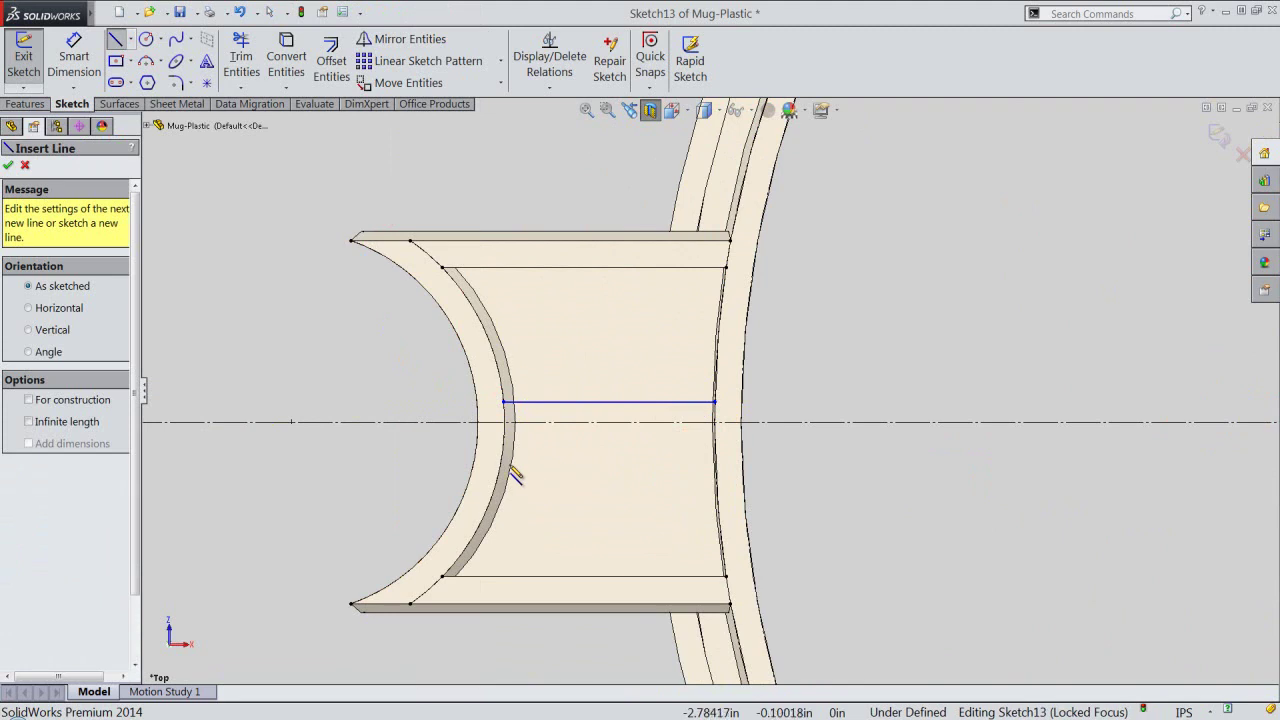
pyautogui.click(503, 465)
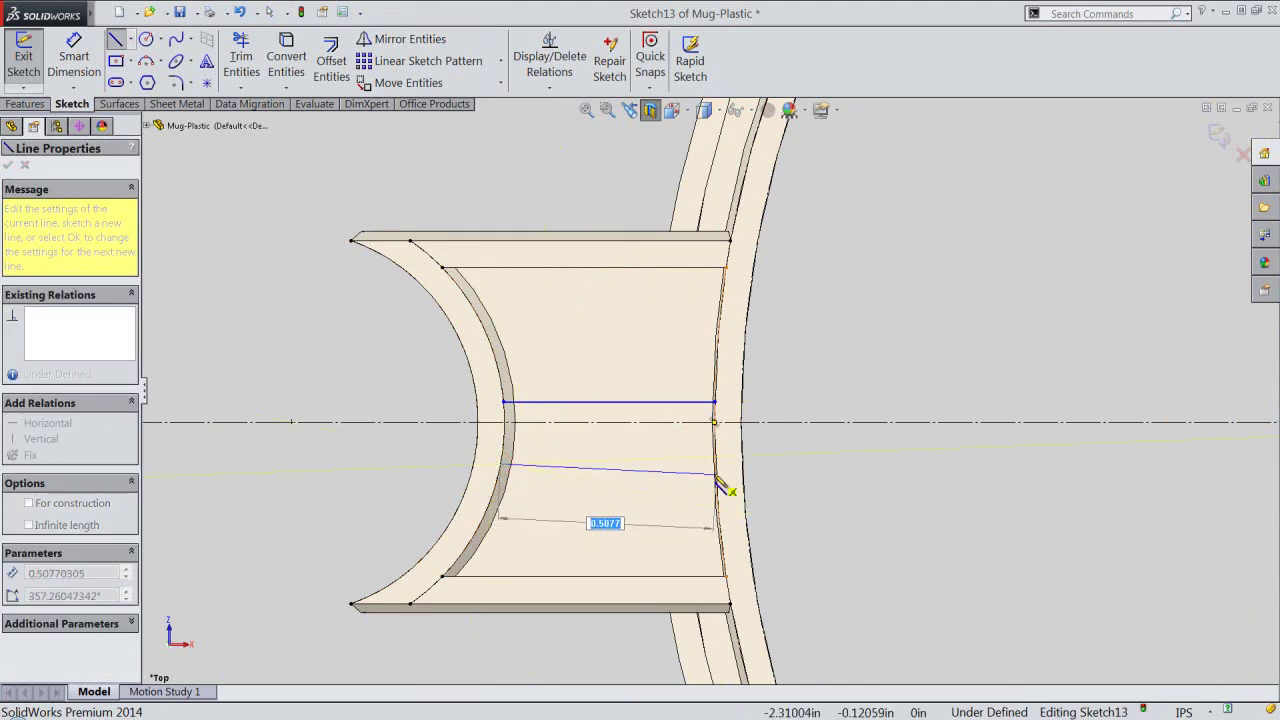
pyautogui.scroll(-2, 716, 480)
pyautogui.scroll(-2, 716, 480)
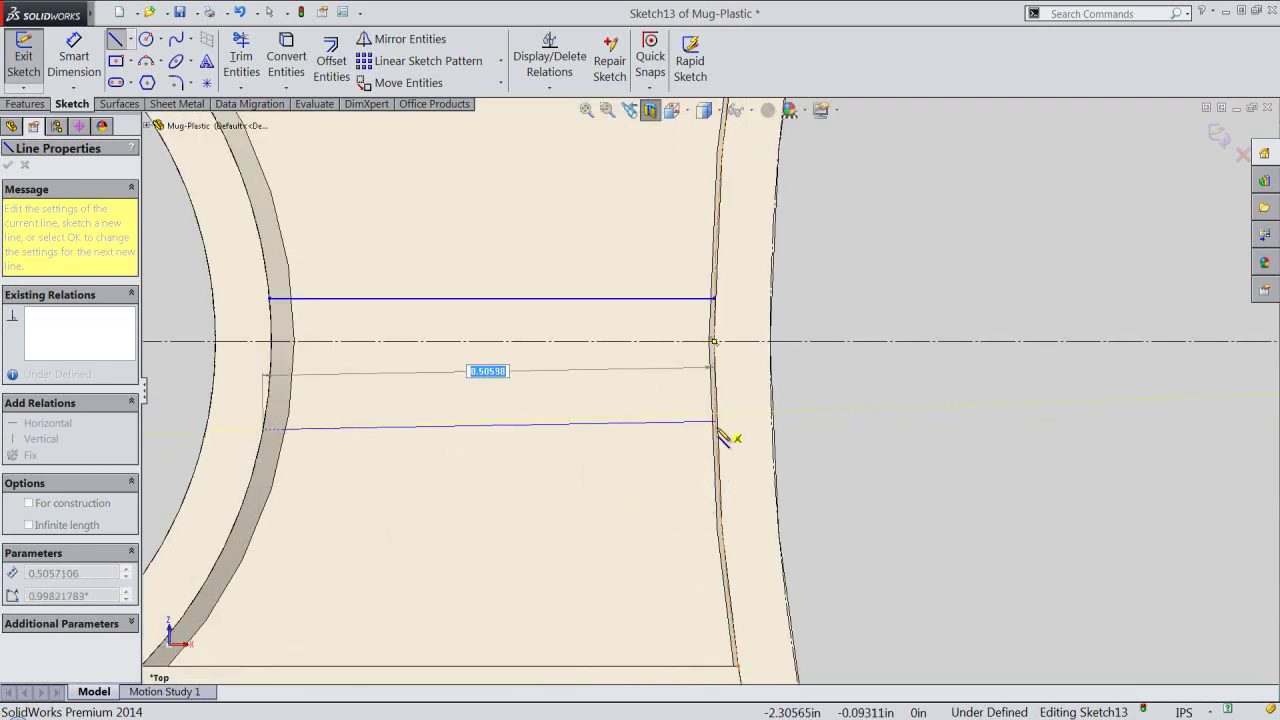
pyautogui.click(716, 430)
pyautogui.doubleClick(652, 405)
pyautogui.rightClick(838, 186)
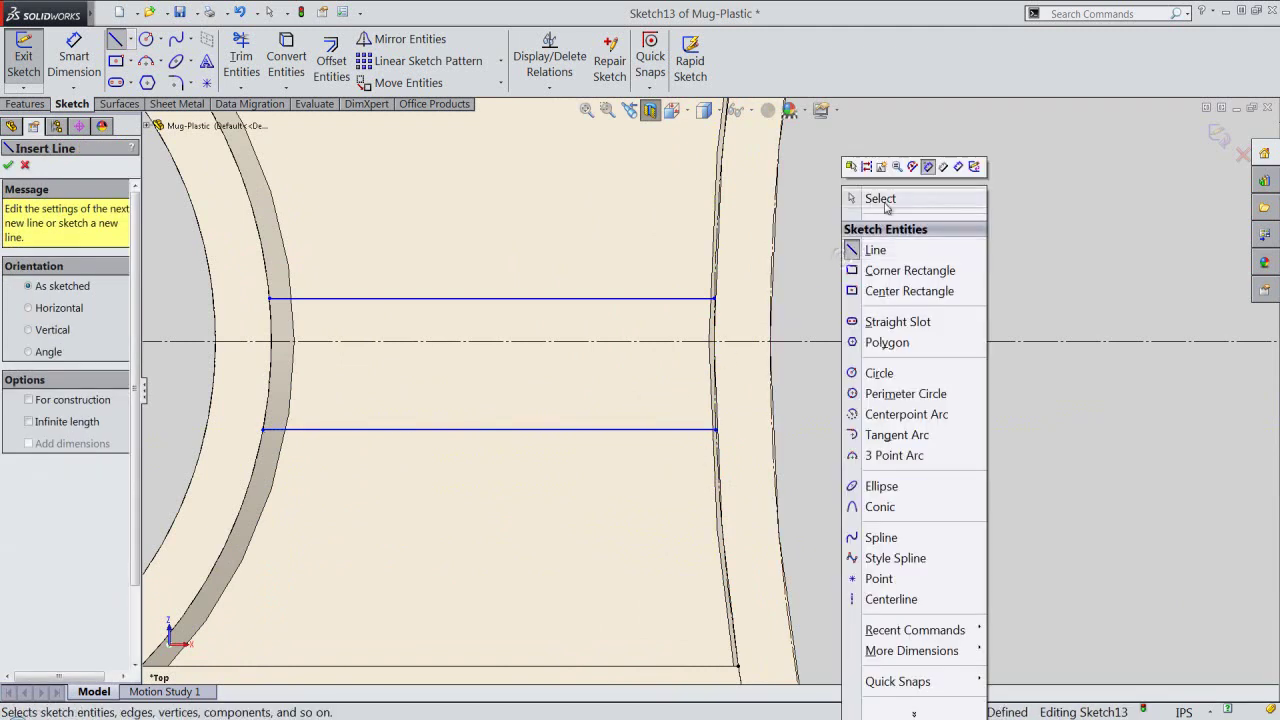
pyautogui.click(884, 199)
# Make the two crossbar lines symmetric about the centreline.
pyautogui.click(651, 300)
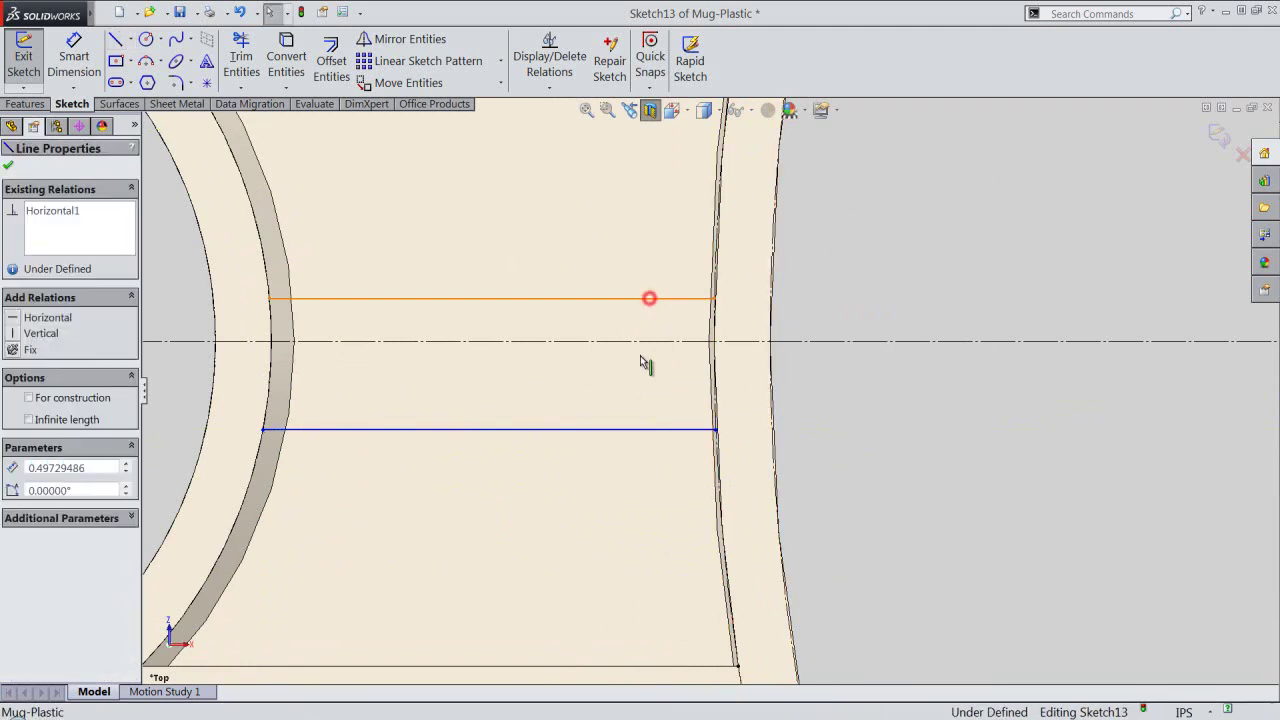
pyautogui.keyDown('ctrl'); pyautogui.click(652, 427); pyautogui.keyUp('ctrl')
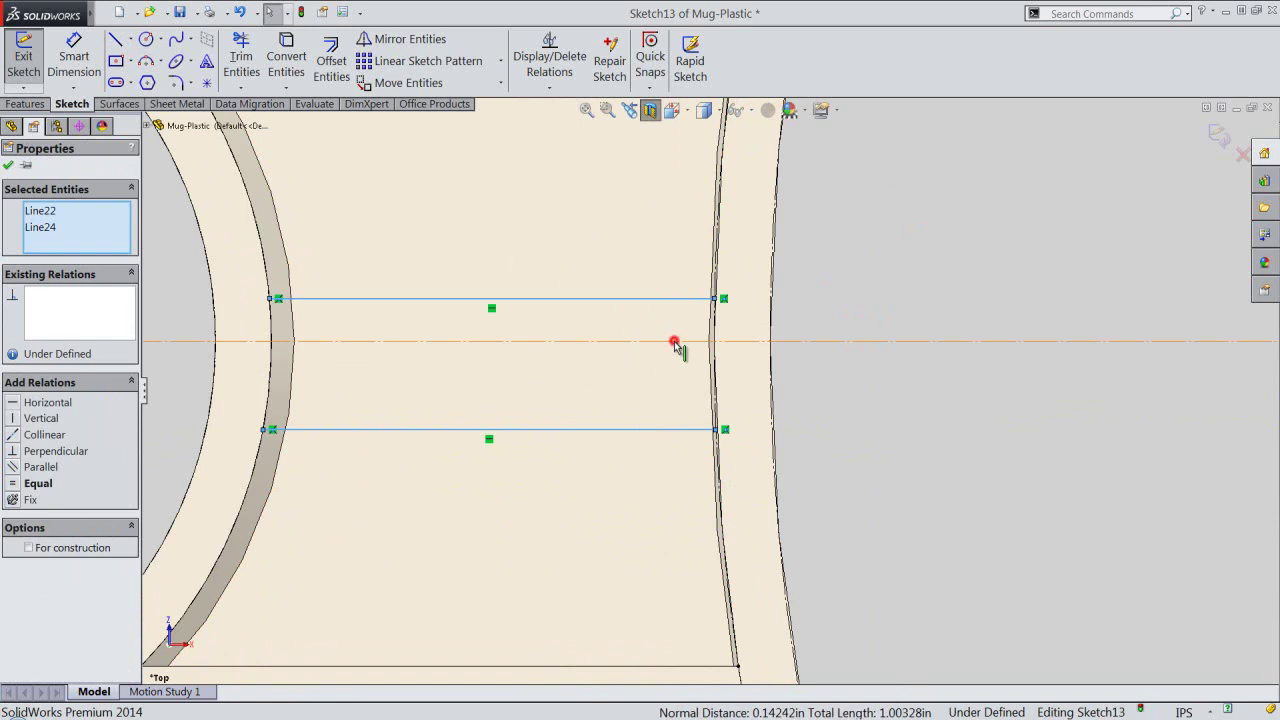
pyautogui.keyDown('ctrl'); pyautogui.click(676, 343); pyautogui.keyUp('ctrl')
pyautogui.click(770, 282)
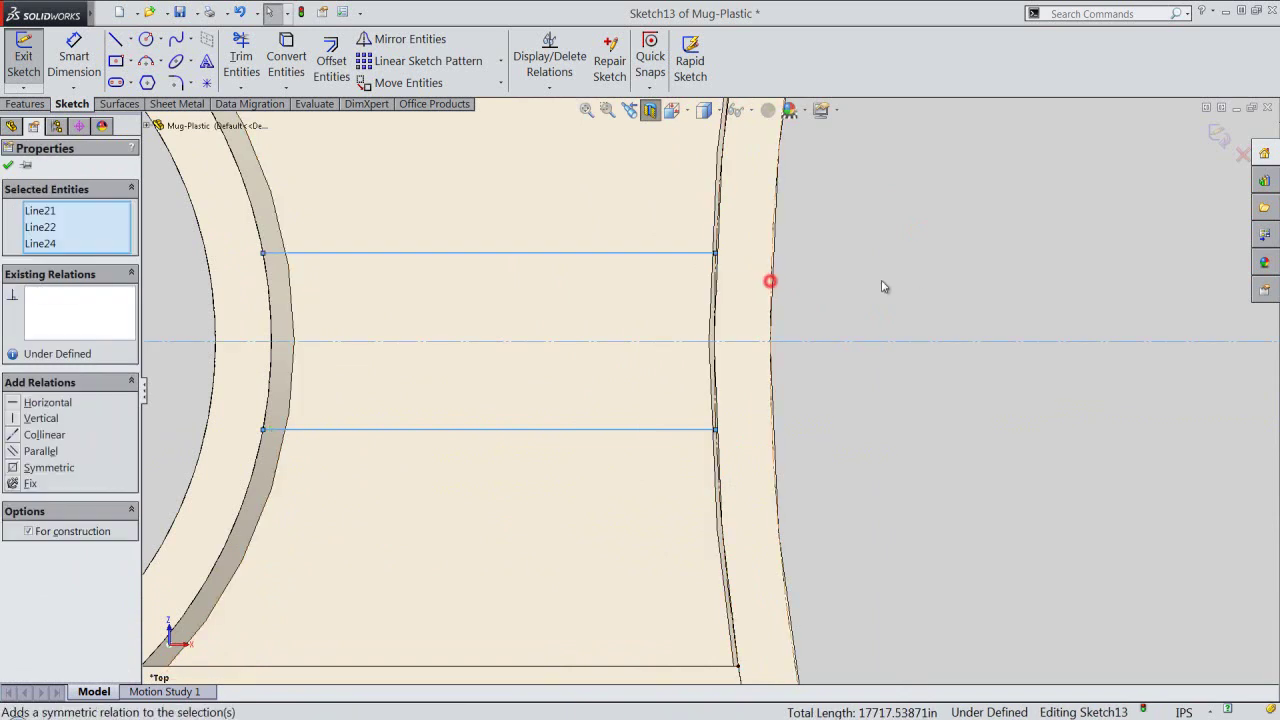
pyautogui.click(917, 271)
# Dimension the spacing between the two crossbar lines to .0625.
pyautogui.rightClick(927, 221)
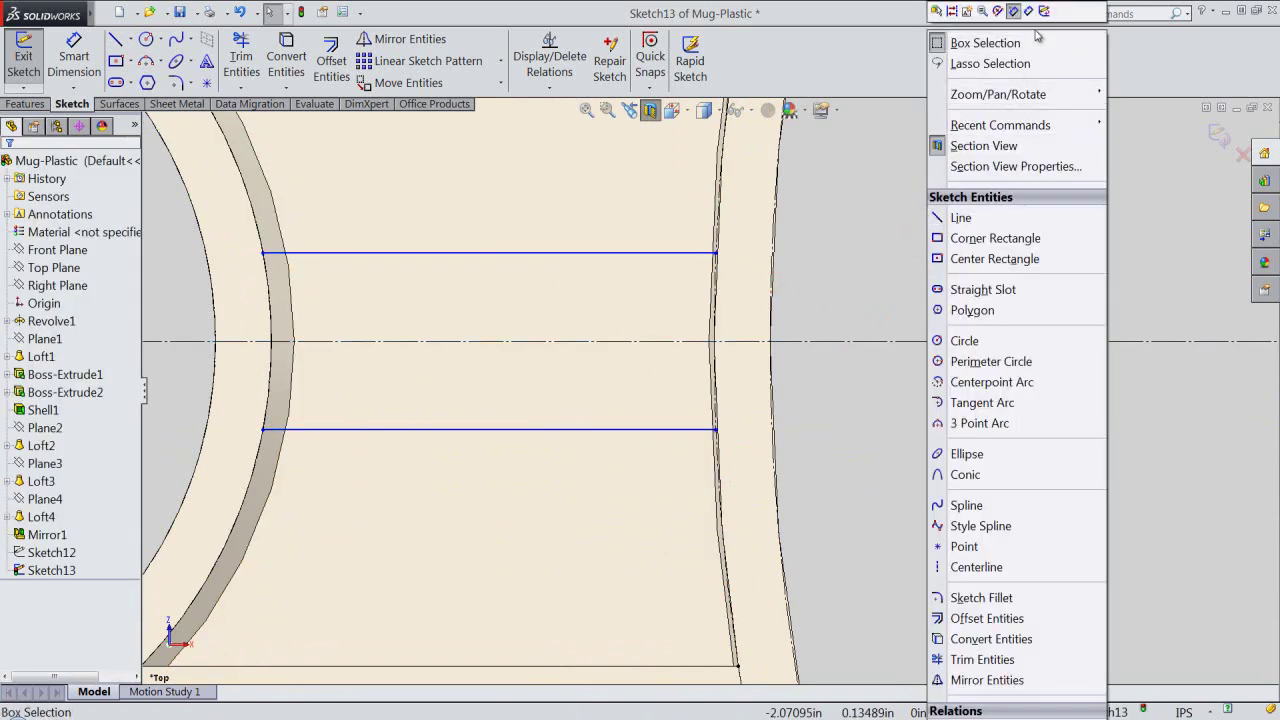
pyautogui.click(920, 166)
pyautogui.click(650, 253)
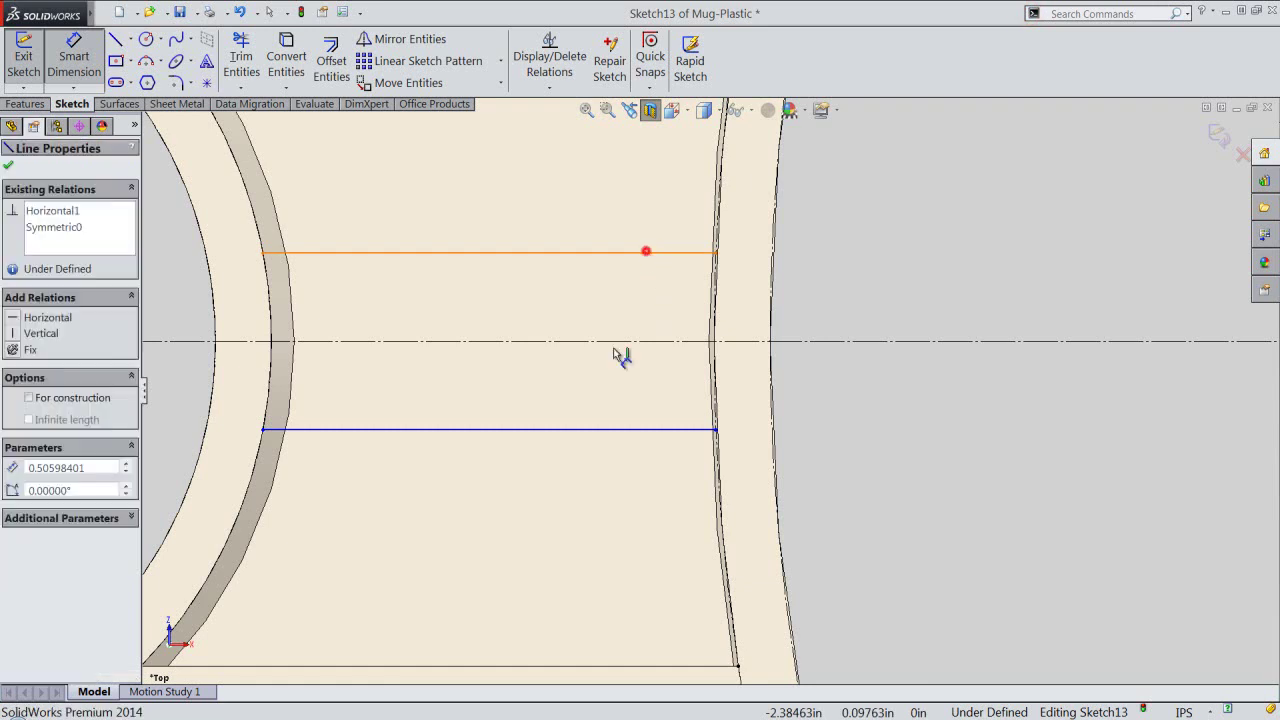
pyautogui.click(625, 429)
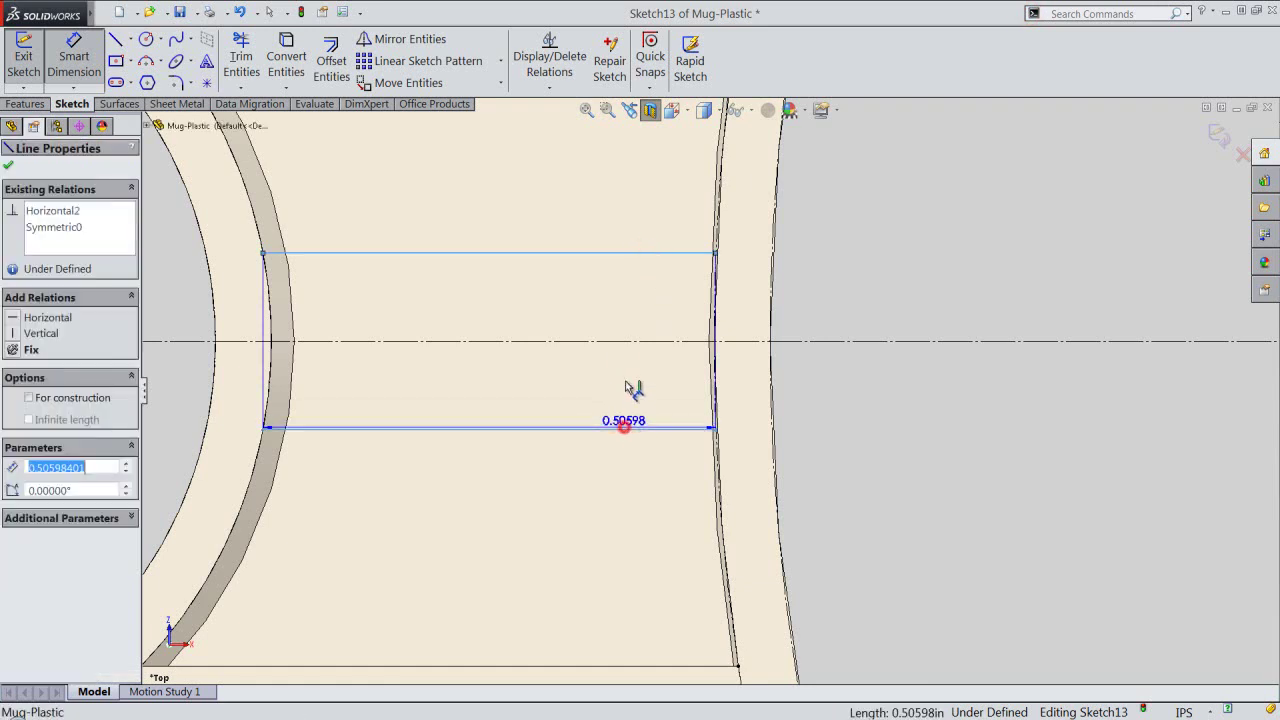
pyautogui.click(626, 376)
pyautogui.write('.0625')
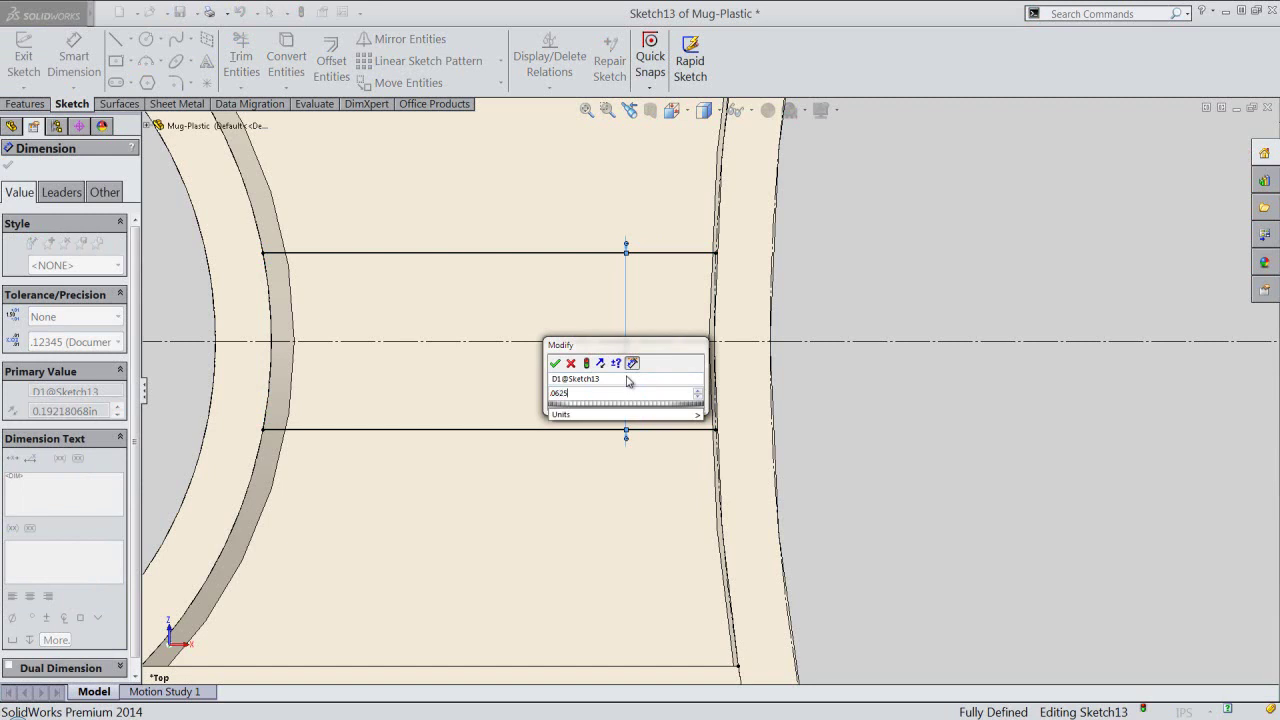
pyautogui.press('Return')
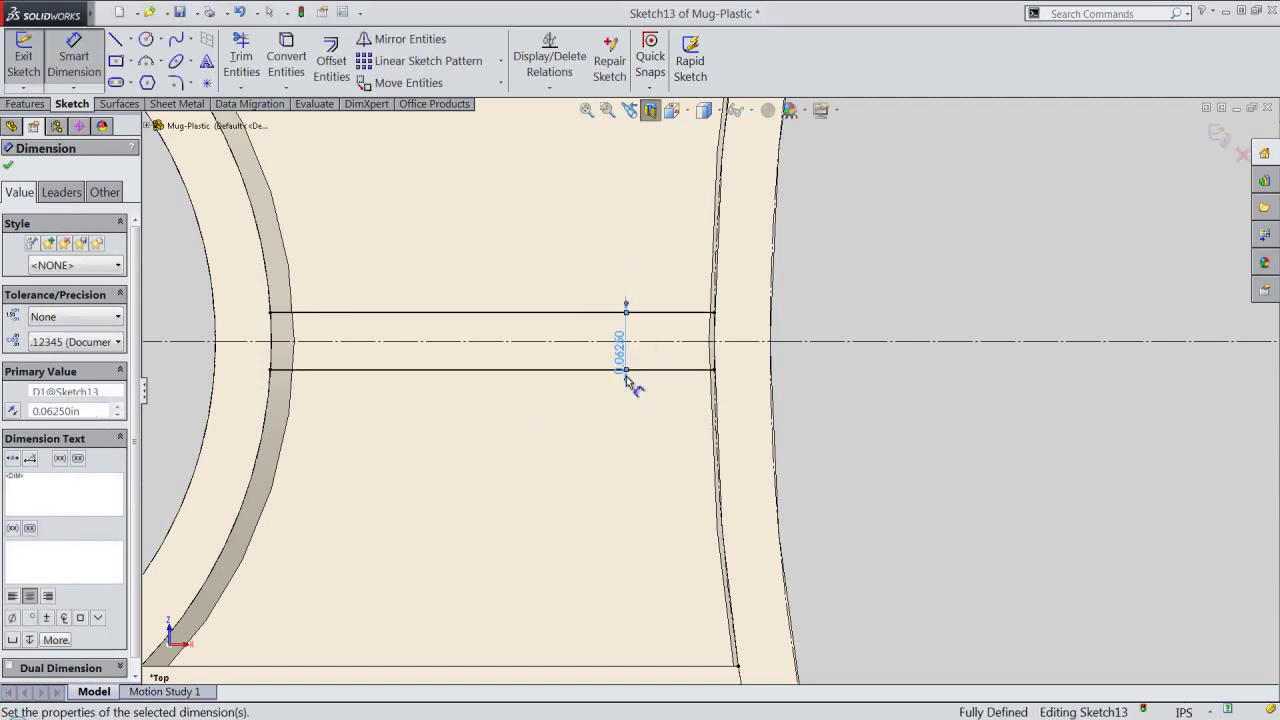
# Close the right end with a three-point arc tangent to the mug wall arc.
pyautogui.rightClick(894, 206)
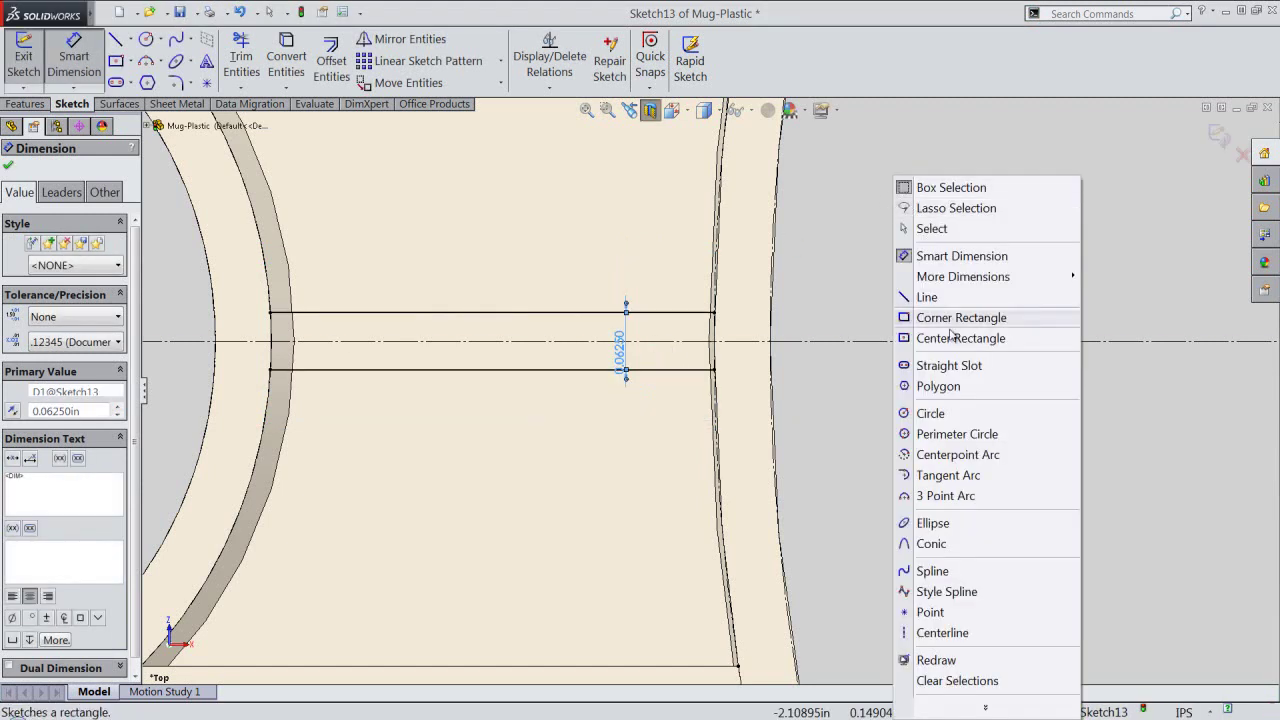
pyautogui.click(970, 496)
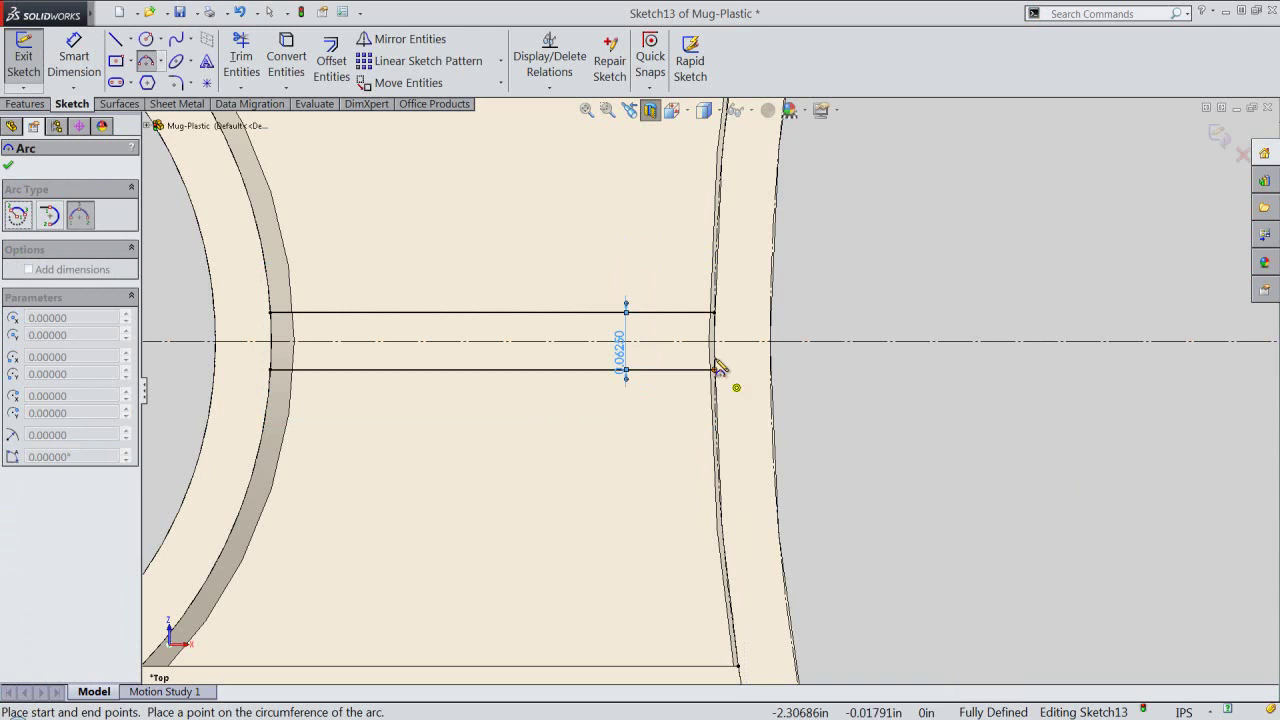
pyautogui.scroll(-2, 718, 368)
pyautogui.scroll(-2, 714, 363)
pyautogui.scroll(-2, 714, 363)
pyautogui.scroll(-2, 723, 283)
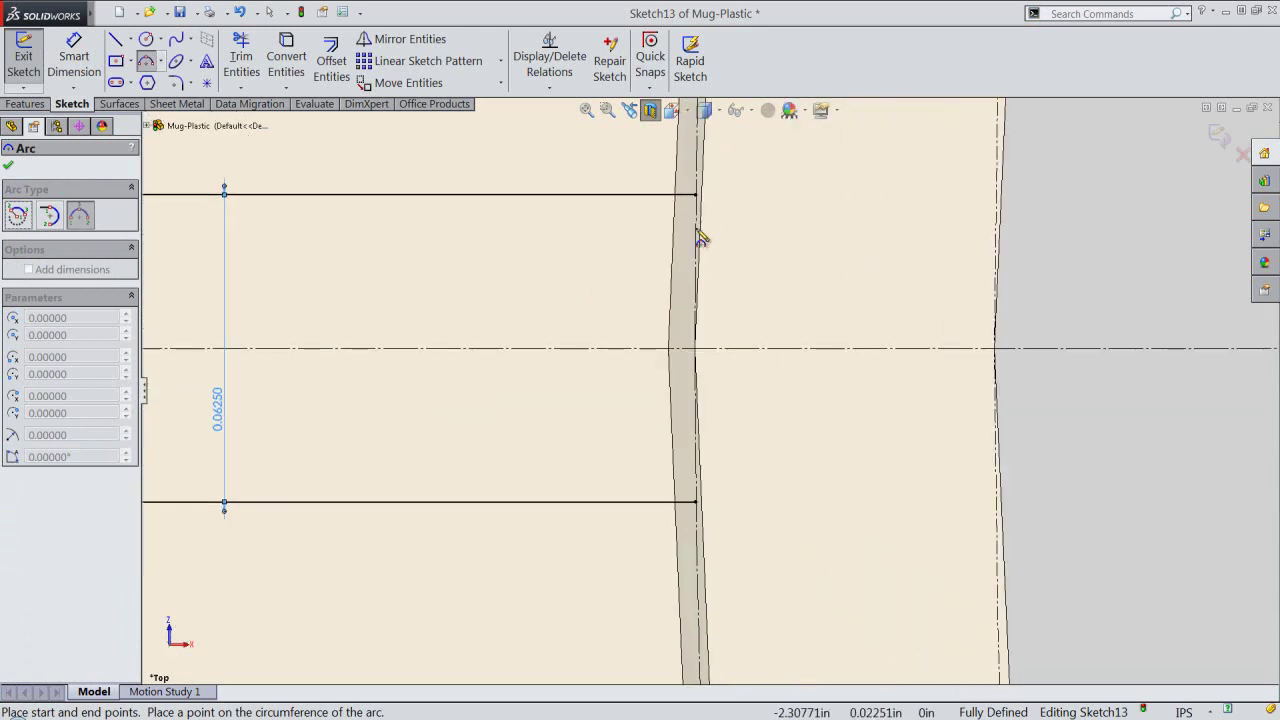
pyautogui.click(697, 196)
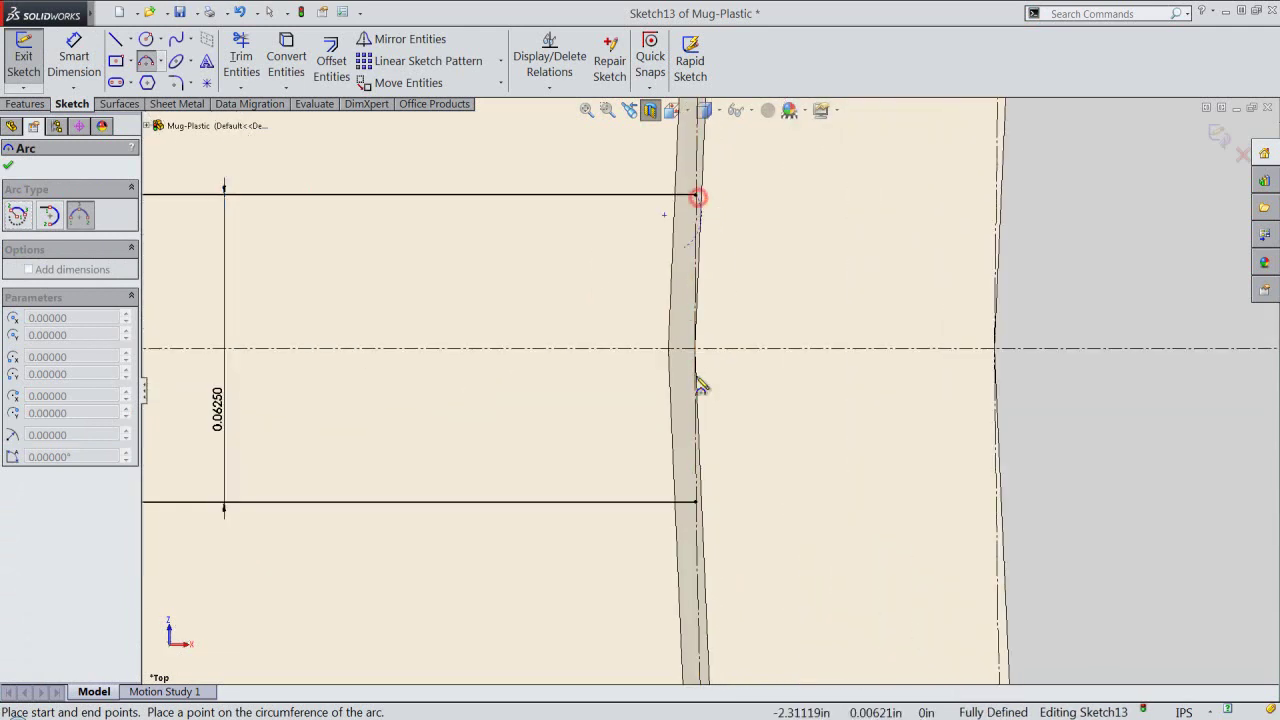
pyautogui.click(697, 503)
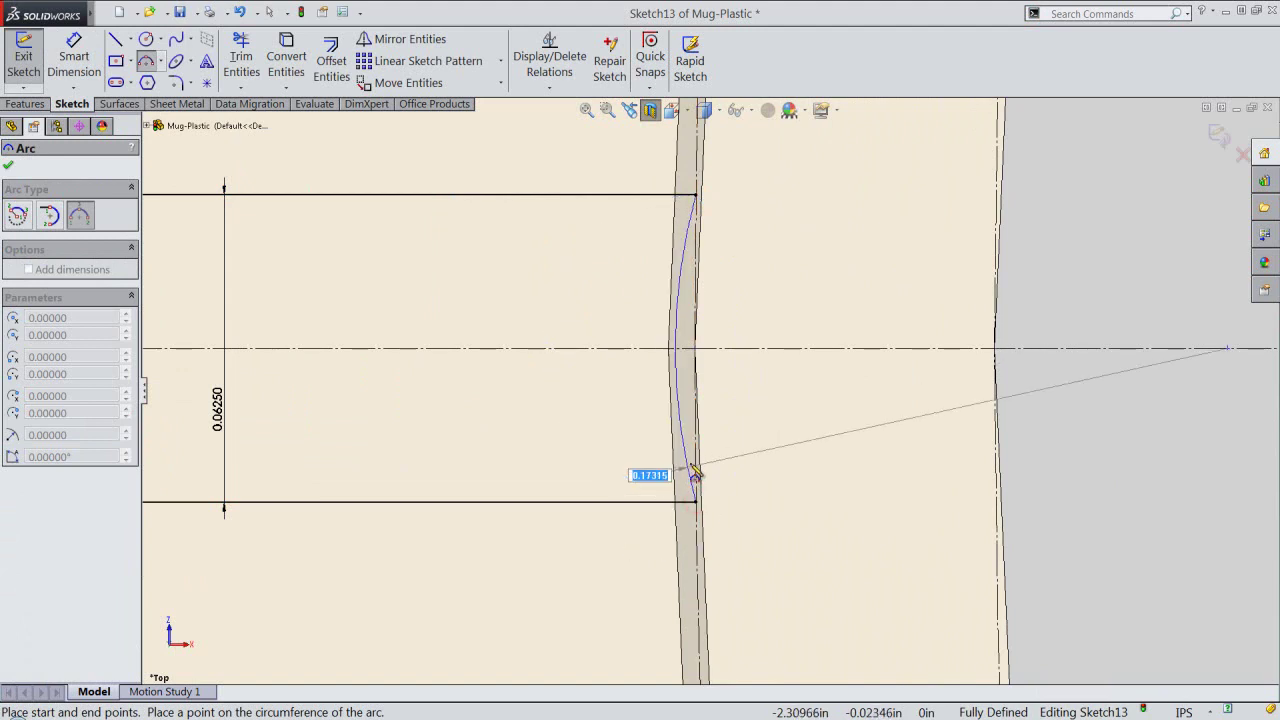
pyautogui.click(690, 463)
pyautogui.rightClick(1106, 170)
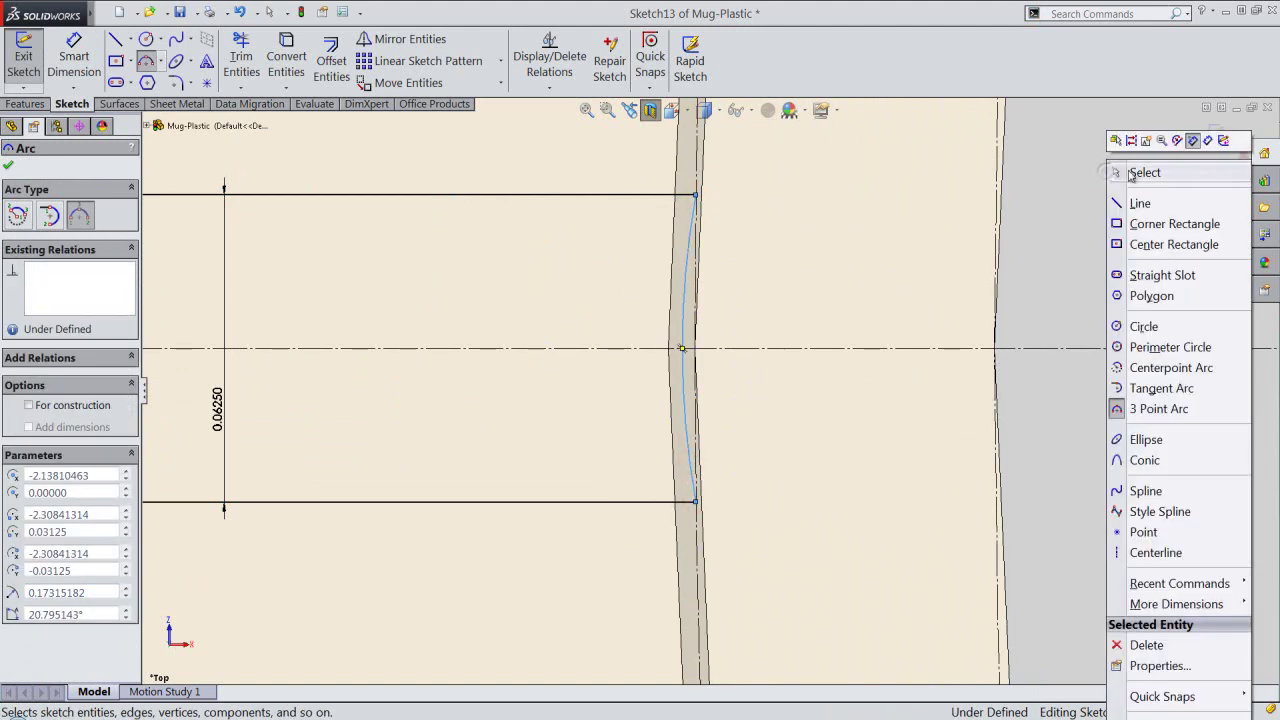
pyautogui.click(1134, 174)
pyautogui.rightClick(1072, 119)
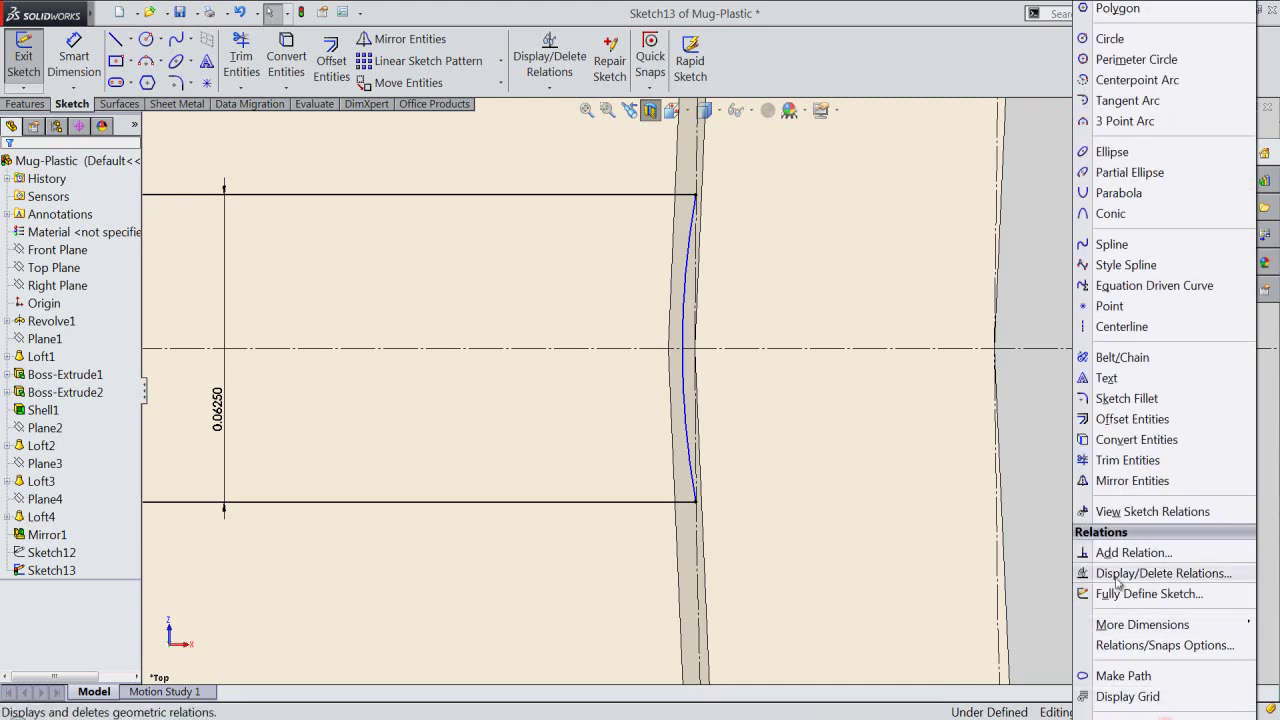
pyautogui.click(1105, 632)
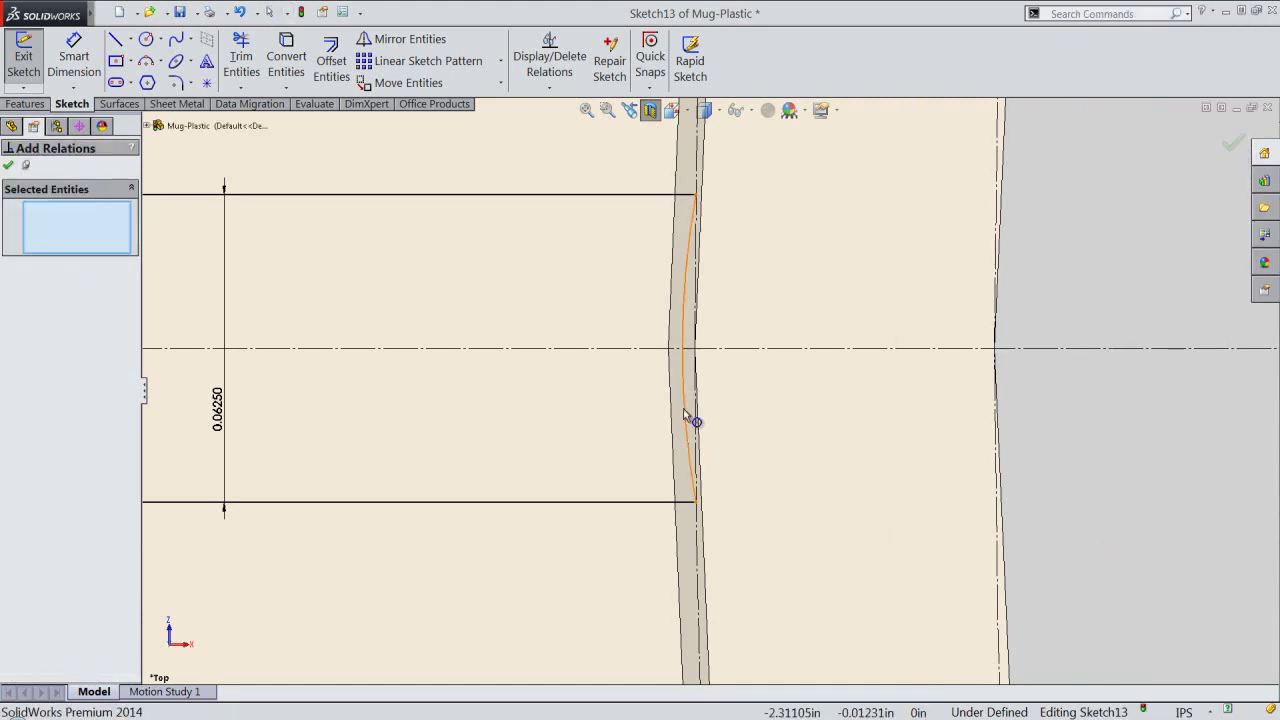
pyautogui.click(694, 421)
pyautogui.click(695, 425)
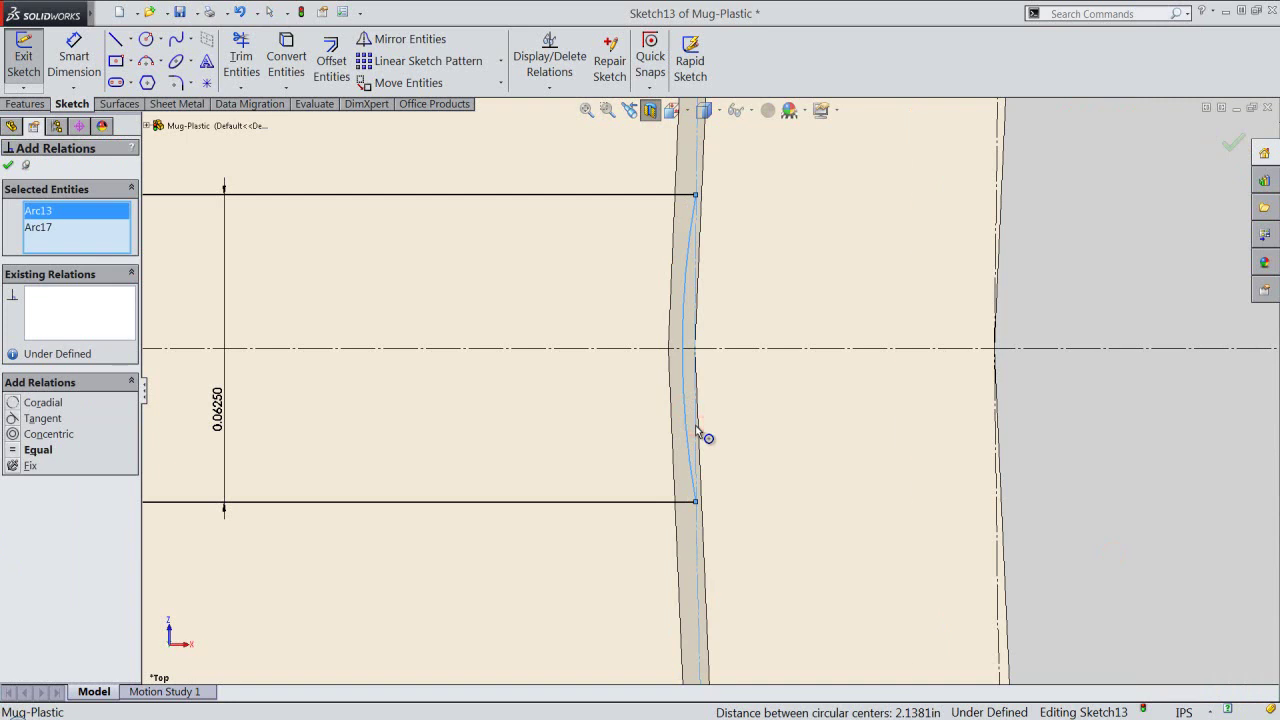
pyautogui.click(12, 419)
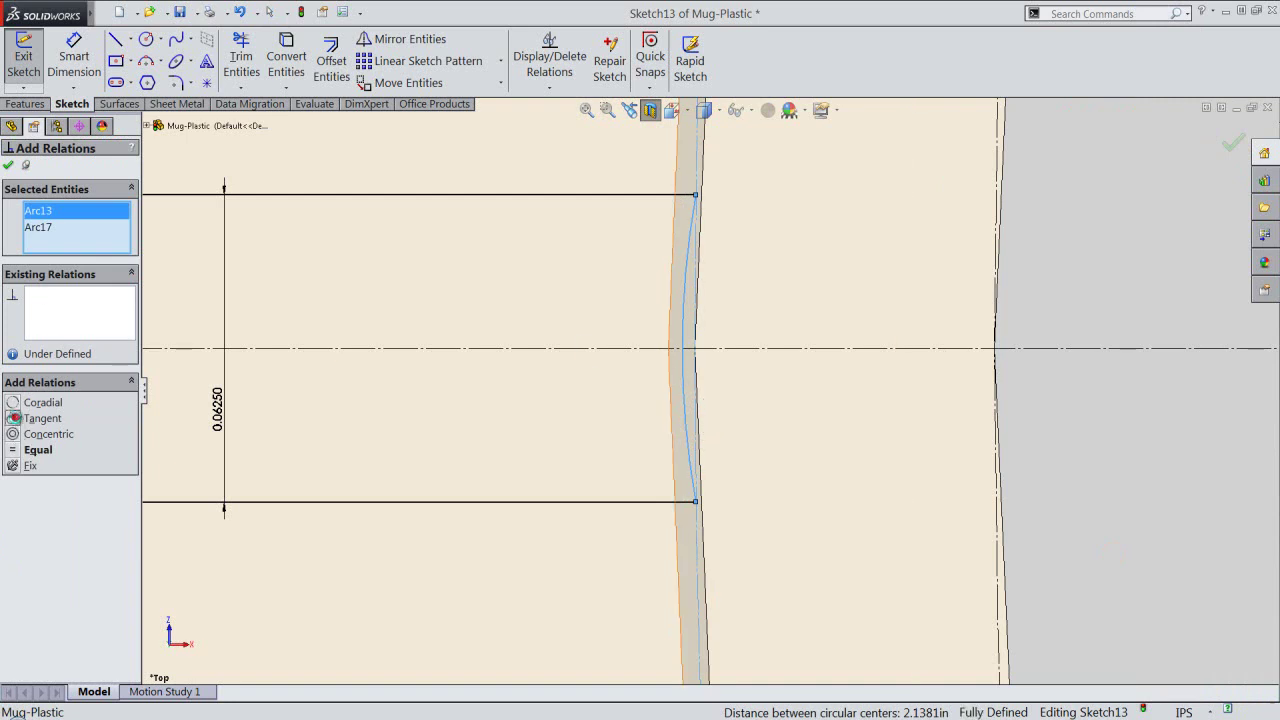
pyautogui.click(9, 168)
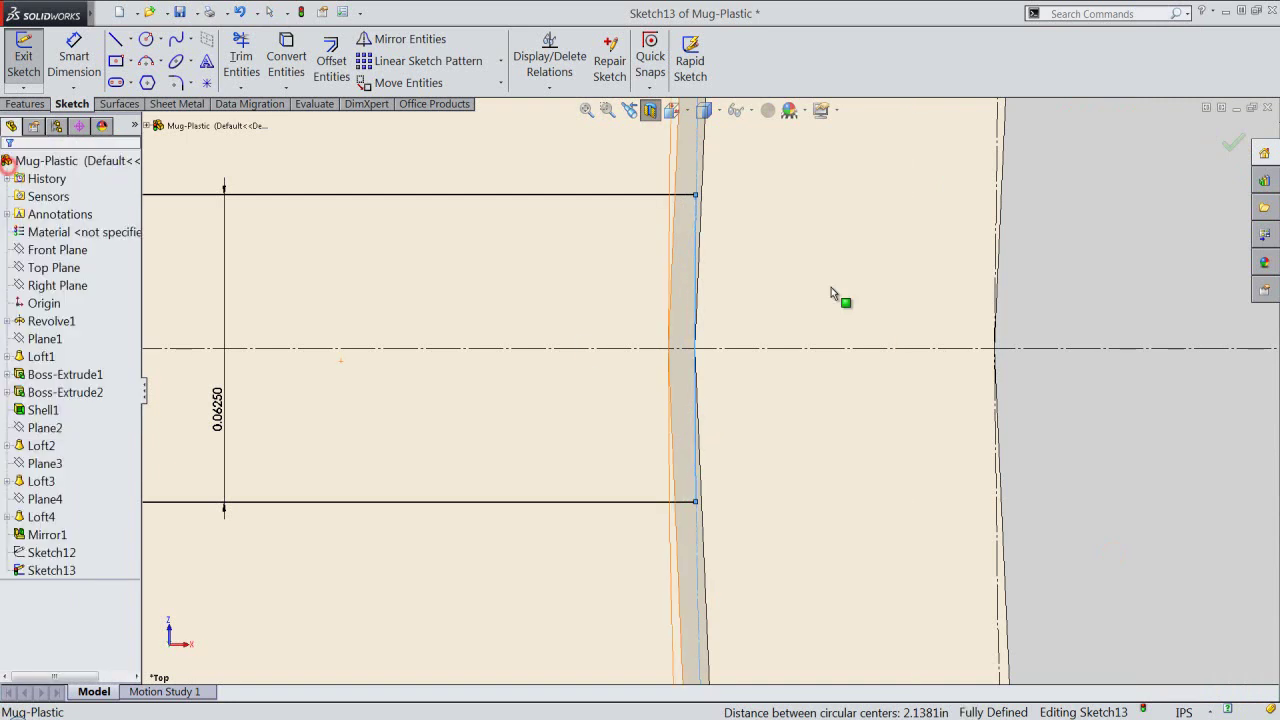
# Close the left end with a three-point arc tangent to the spline, then exit the sketch.
pyautogui.press('z')
pyautogui.press('z')
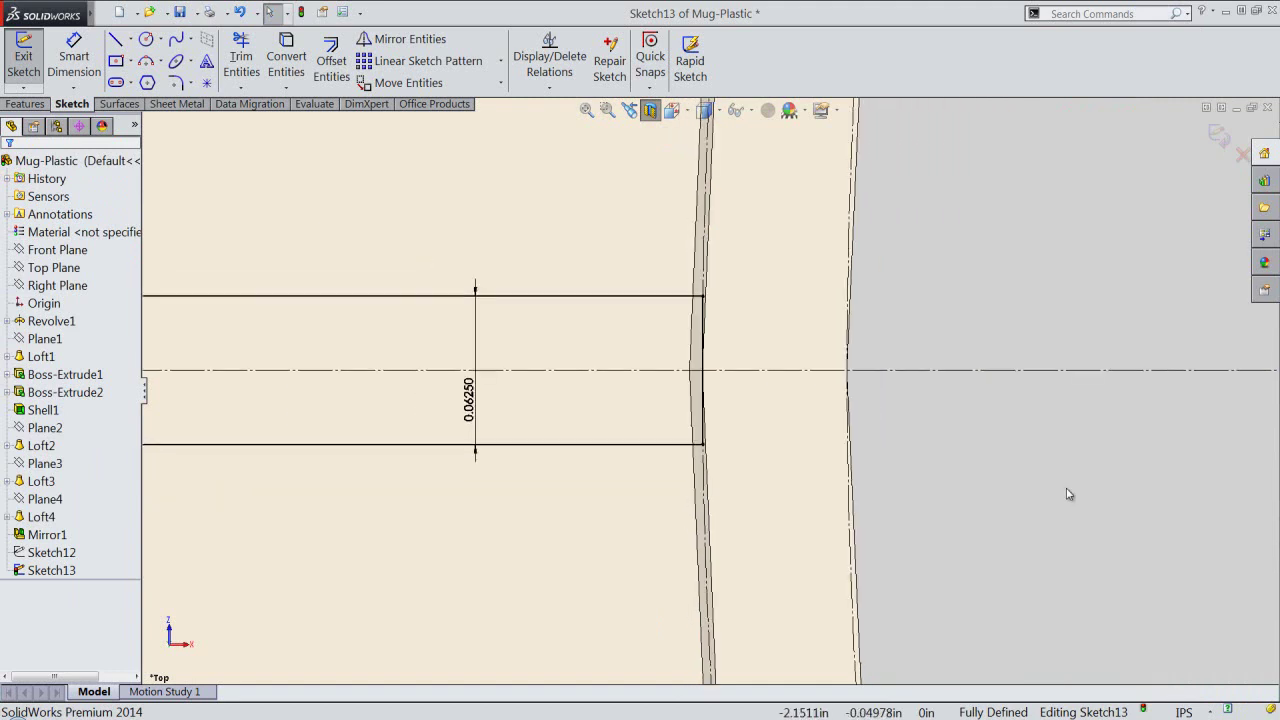
pyautogui.press('z')
pyautogui.hotkey('shift', 'z')
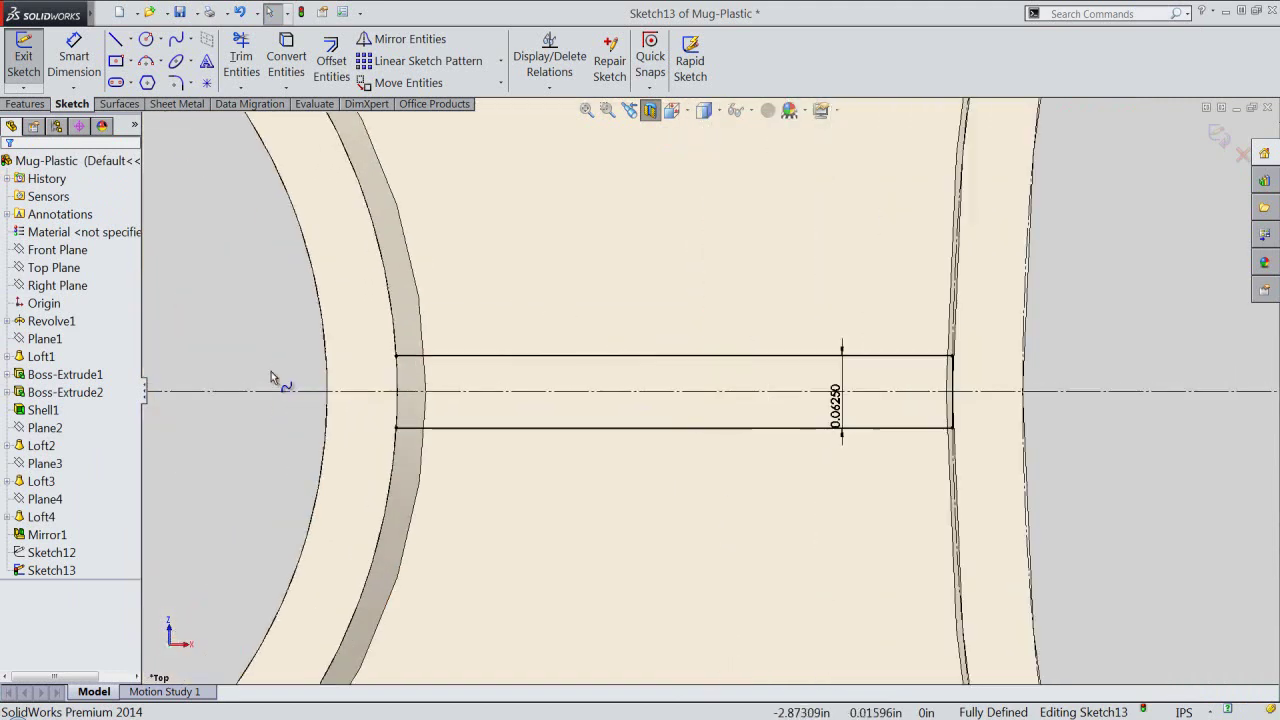
pyautogui.hotkey('shift', 'z')
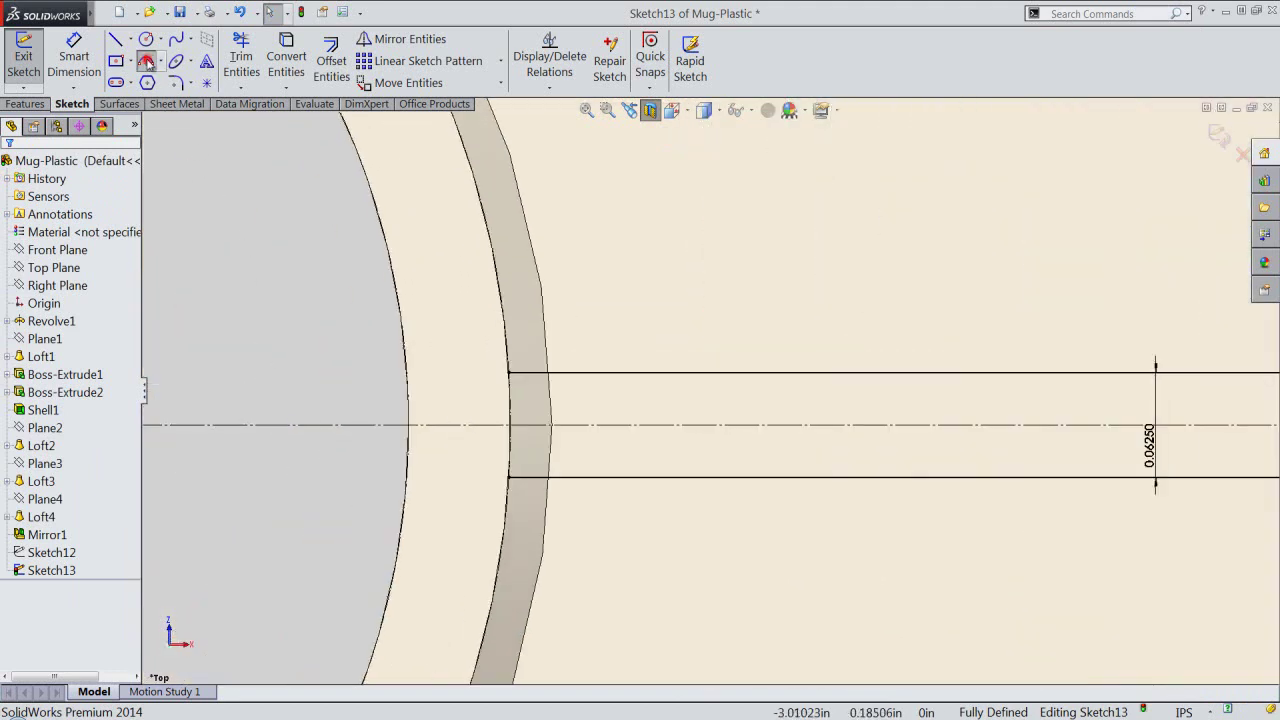
pyautogui.click(146, 62)
pyautogui.scroll(-1, 514, 428)
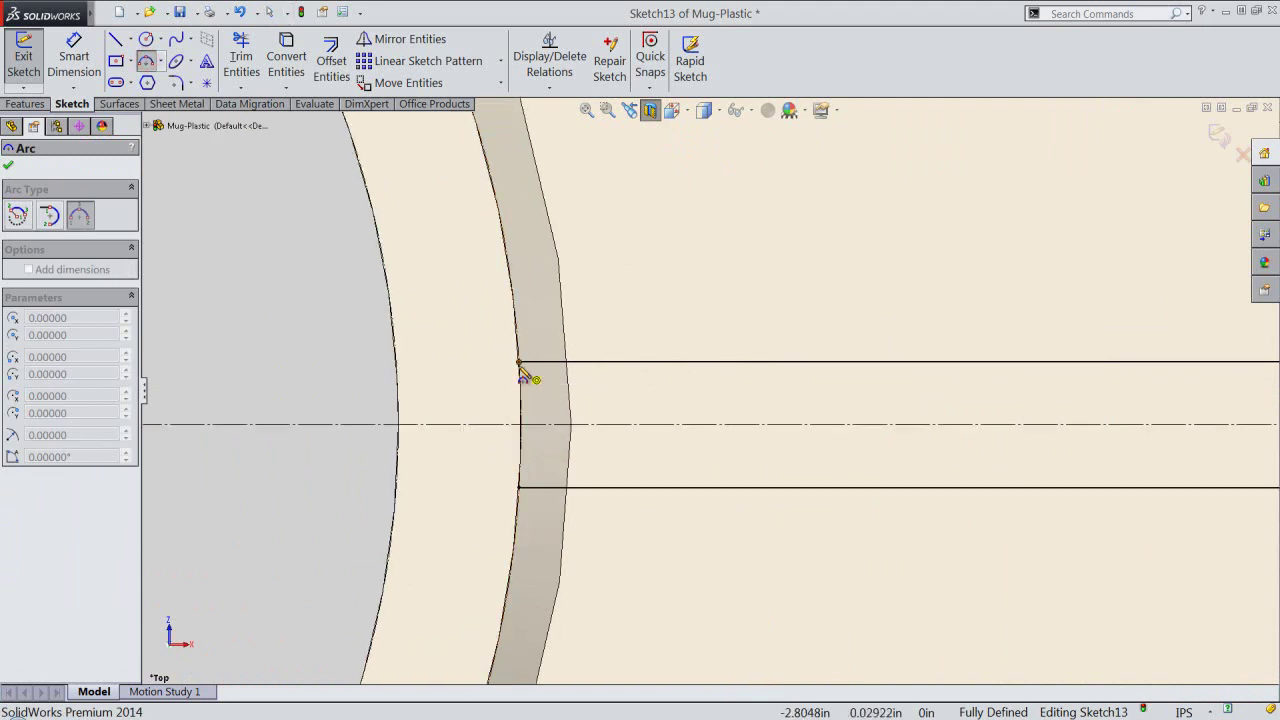
pyautogui.click(518, 365)
pyautogui.click(521, 488)
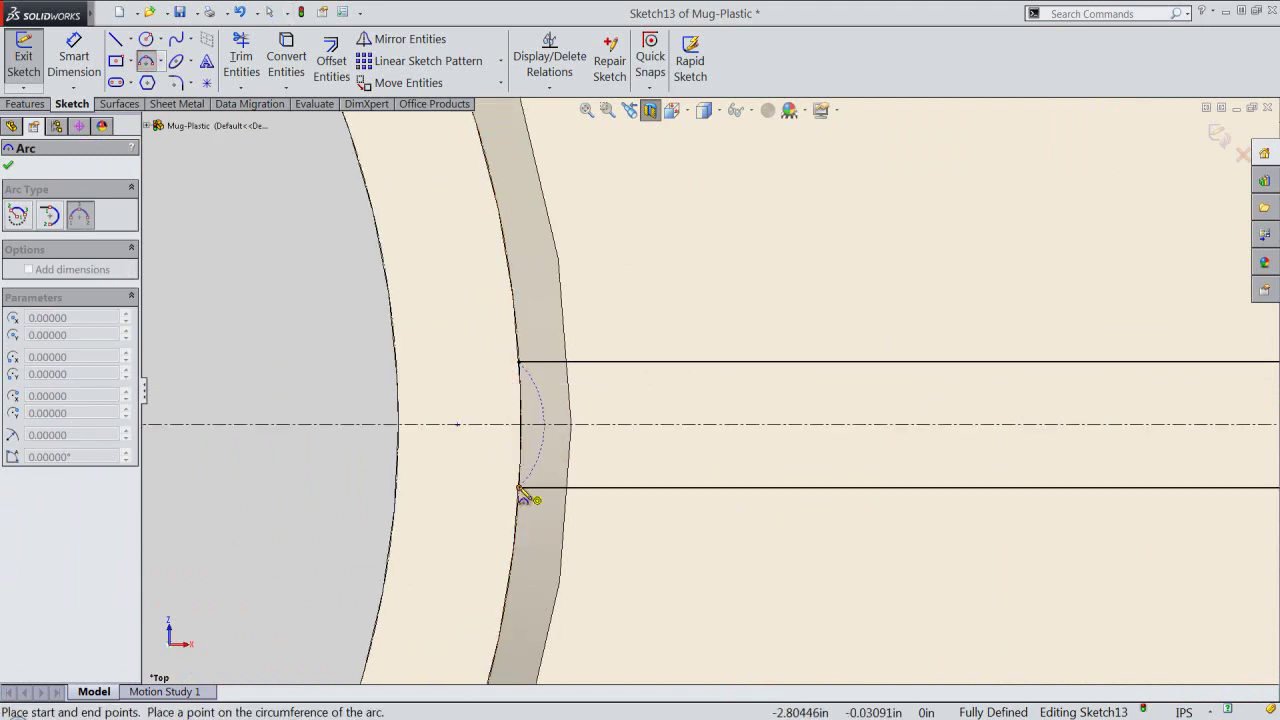
pyautogui.click(530, 466)
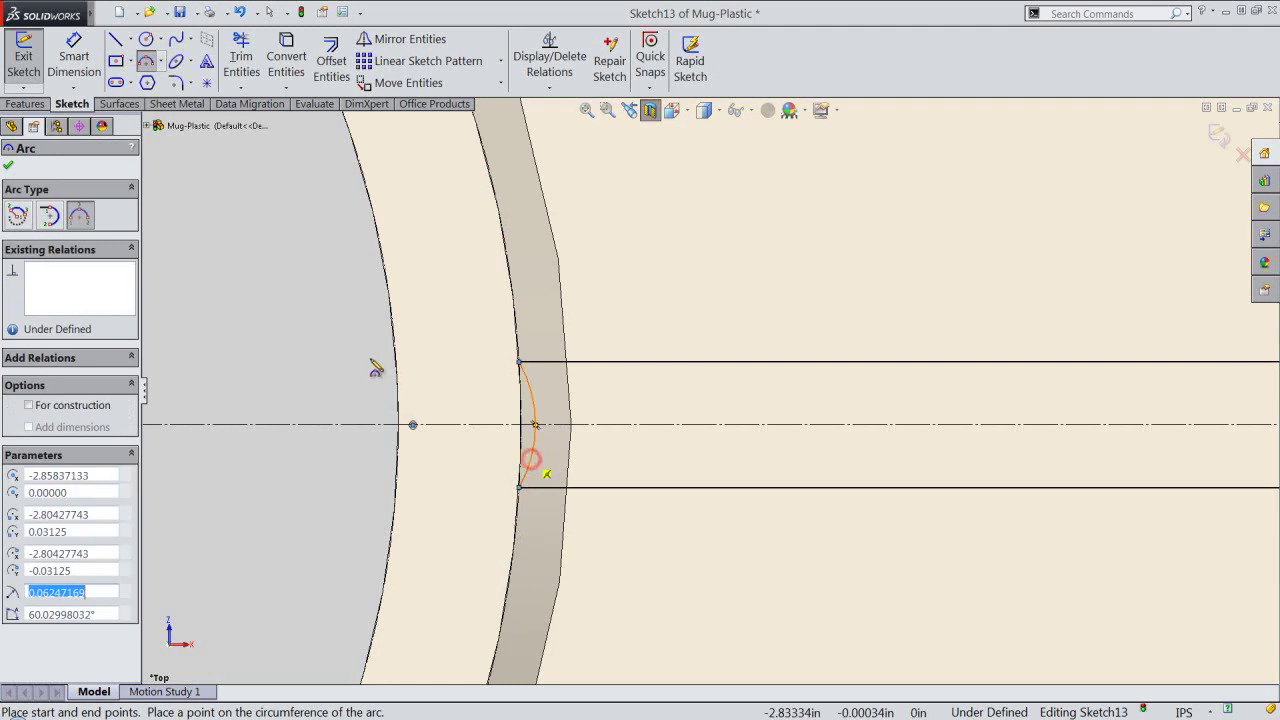
pyautogui.rightClick(353, 352)
pyautogui.click(374, 172)
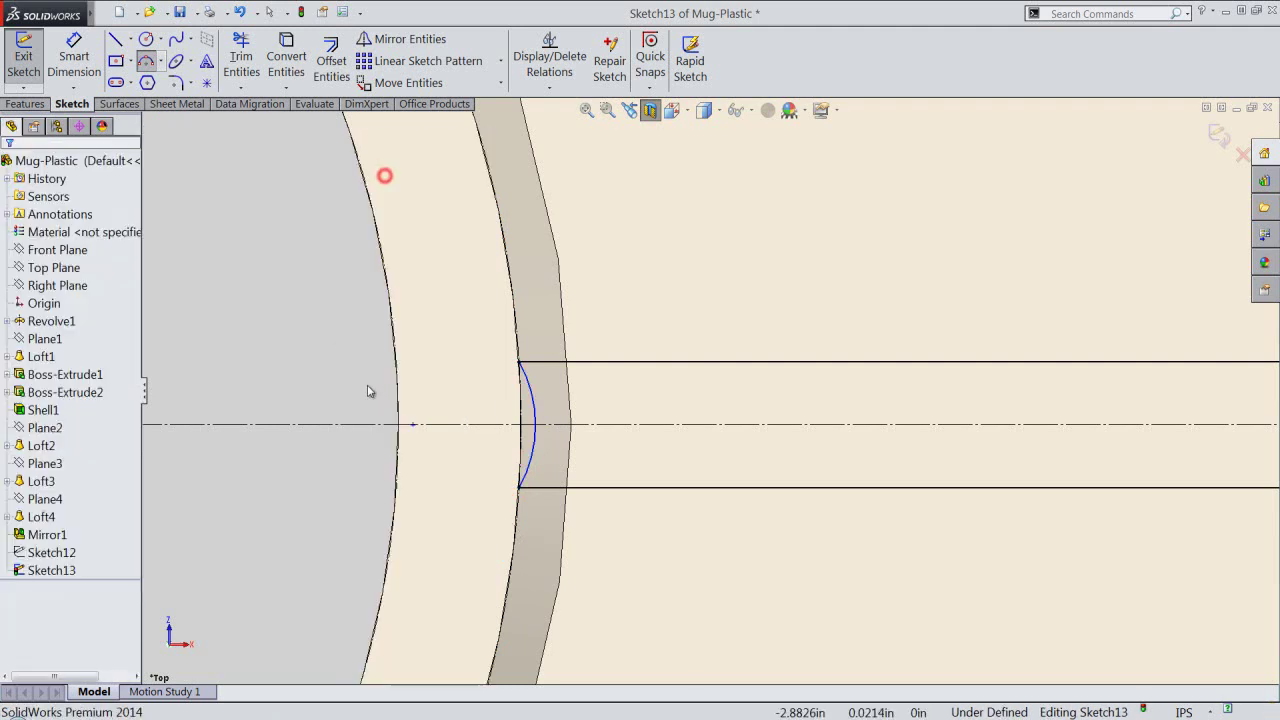
pyautogui.scroll(-2, 378, 401)
pyautogui.scroll(-1, 378, 401)
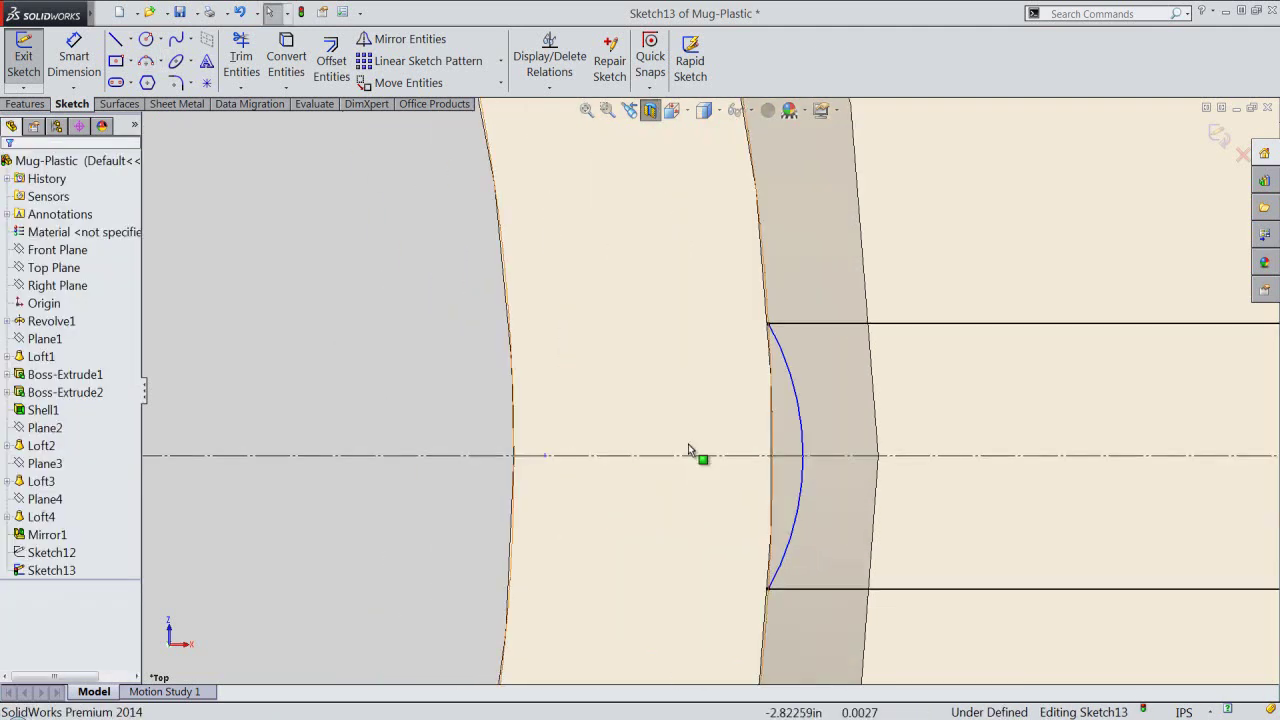
pyautogui.click(804, 434)
pyautogui.keyDown('ctrl'); pyautogui.click(772, 436); pyautogui.keyUp('ctrl')
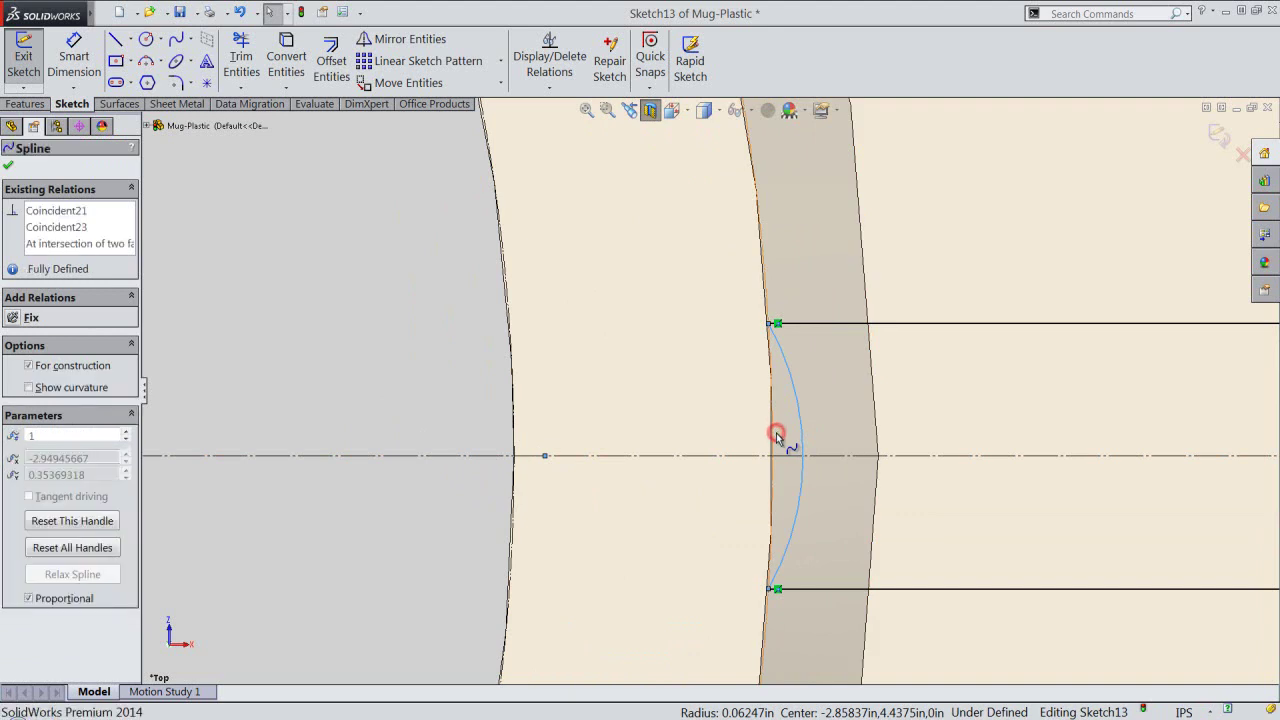
pyautogui.click(812, 375)
pyautogui.click(443, 360)
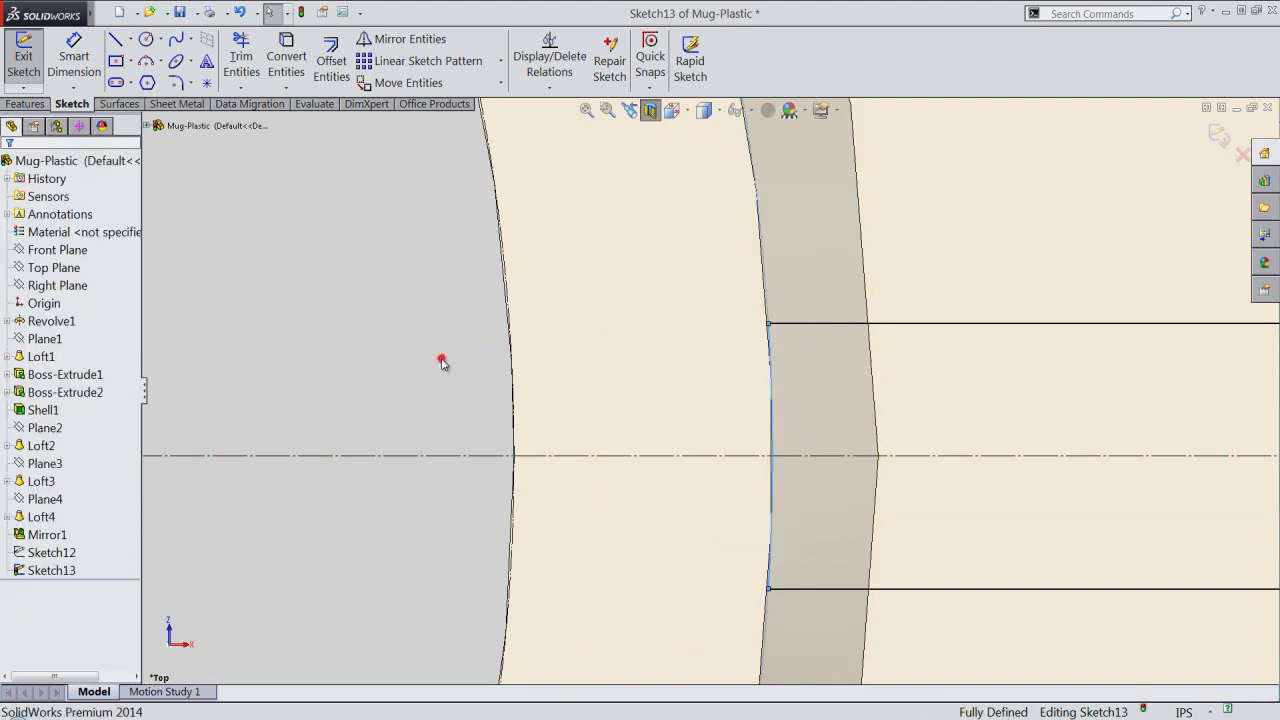
pyautogui.rightClick(443, 362)
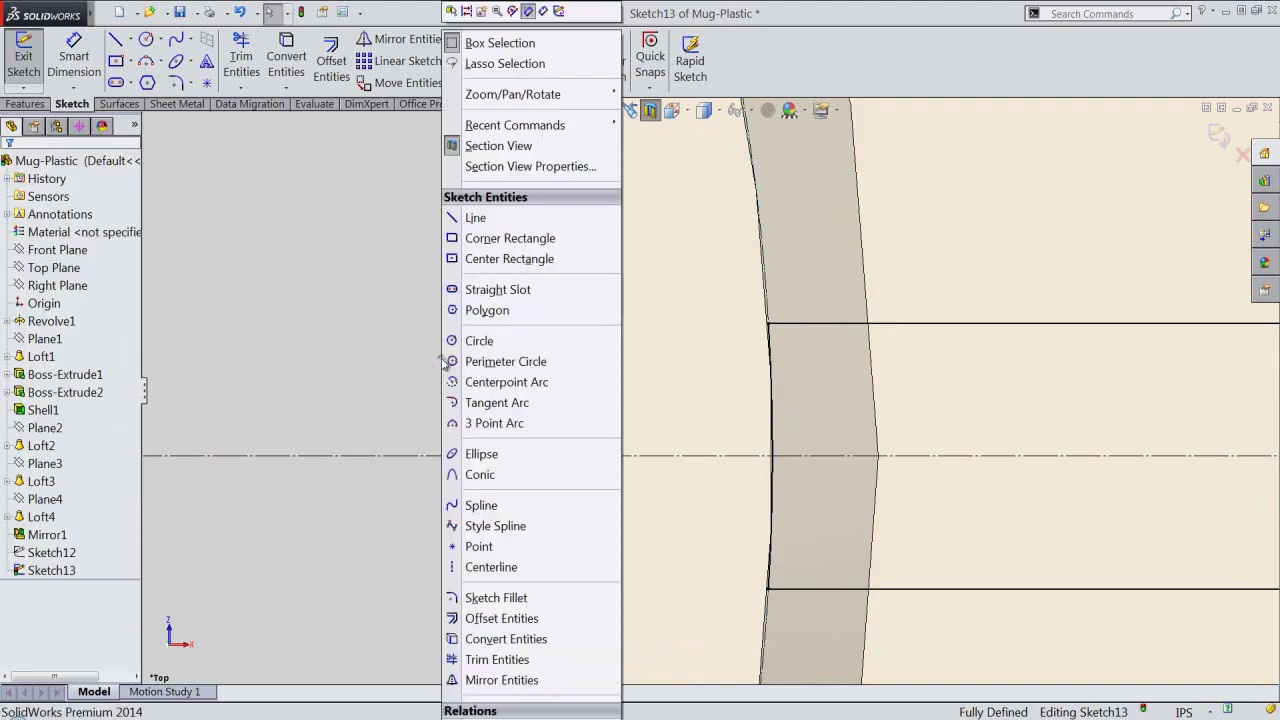
pyautogui.click(561, 12)
# Exit the sketch, turn the mug to an angled view, and hide Sketch12.
pyautogui.click(650, 110)
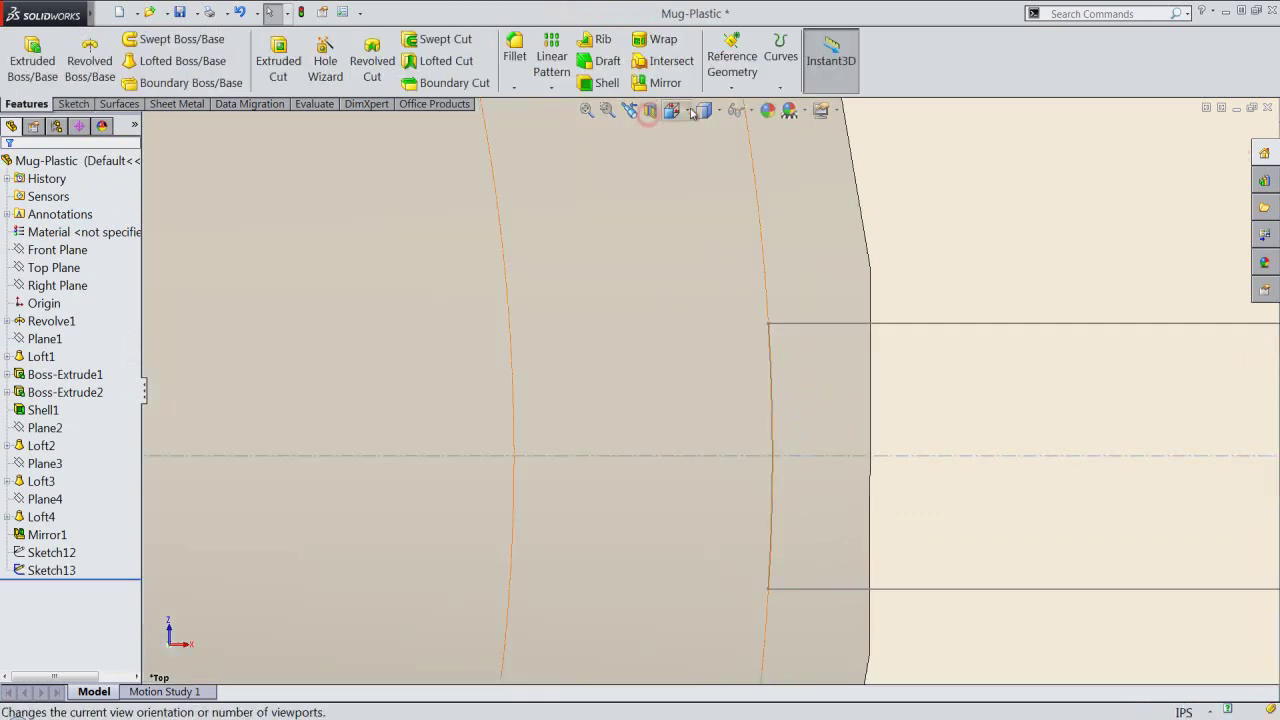
pyautogui.click(689, 110)
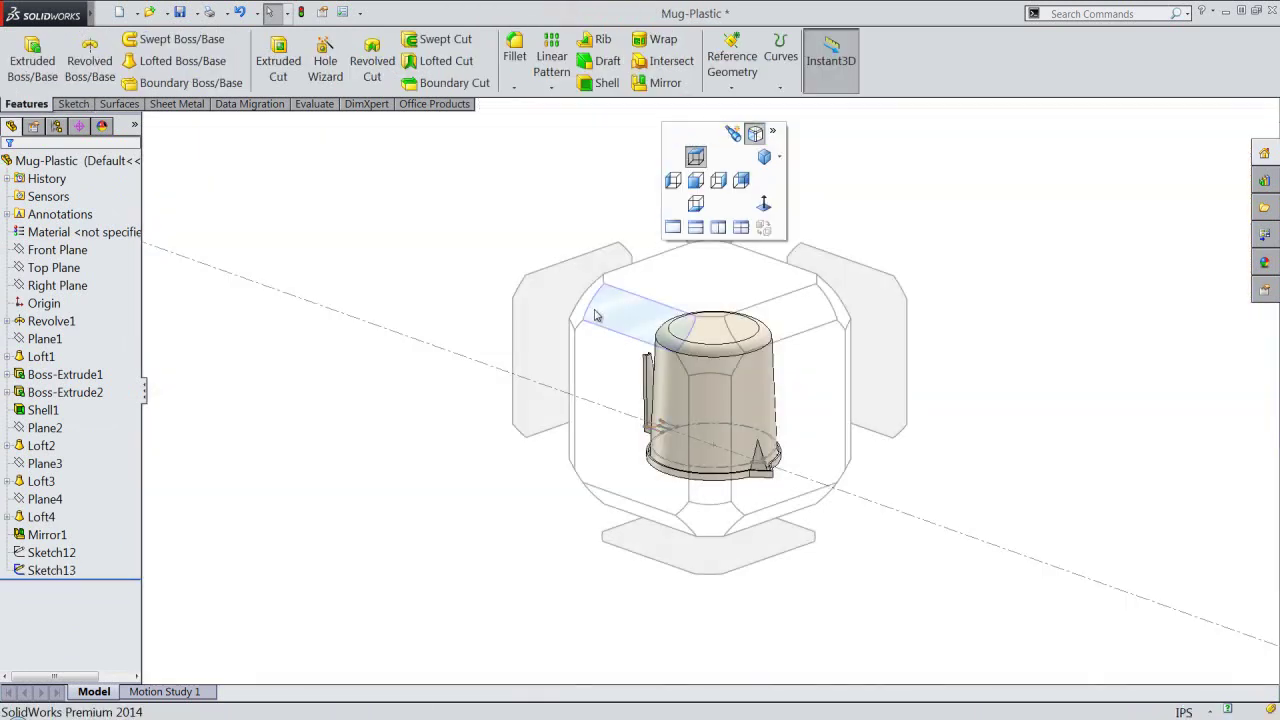
pyautogui.click(588, 308)
pyautogui.scroll(-5, 375, 393)
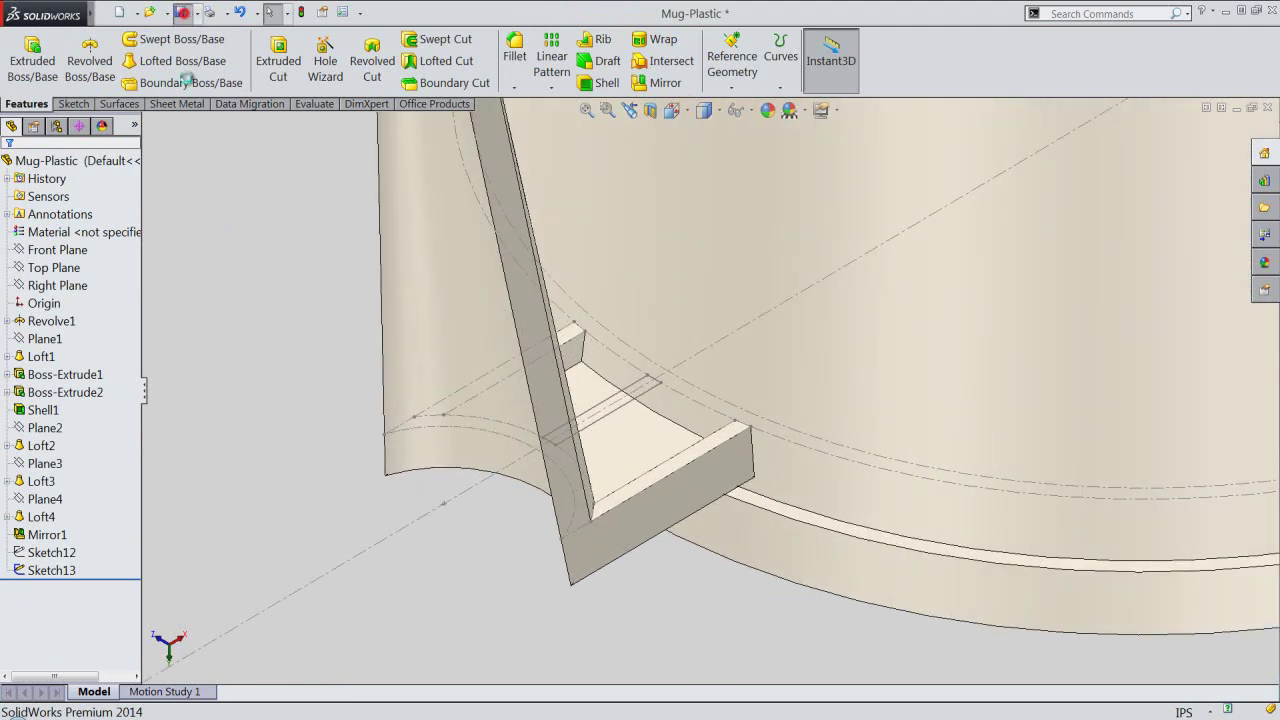
pyautogui.click(57, 553)
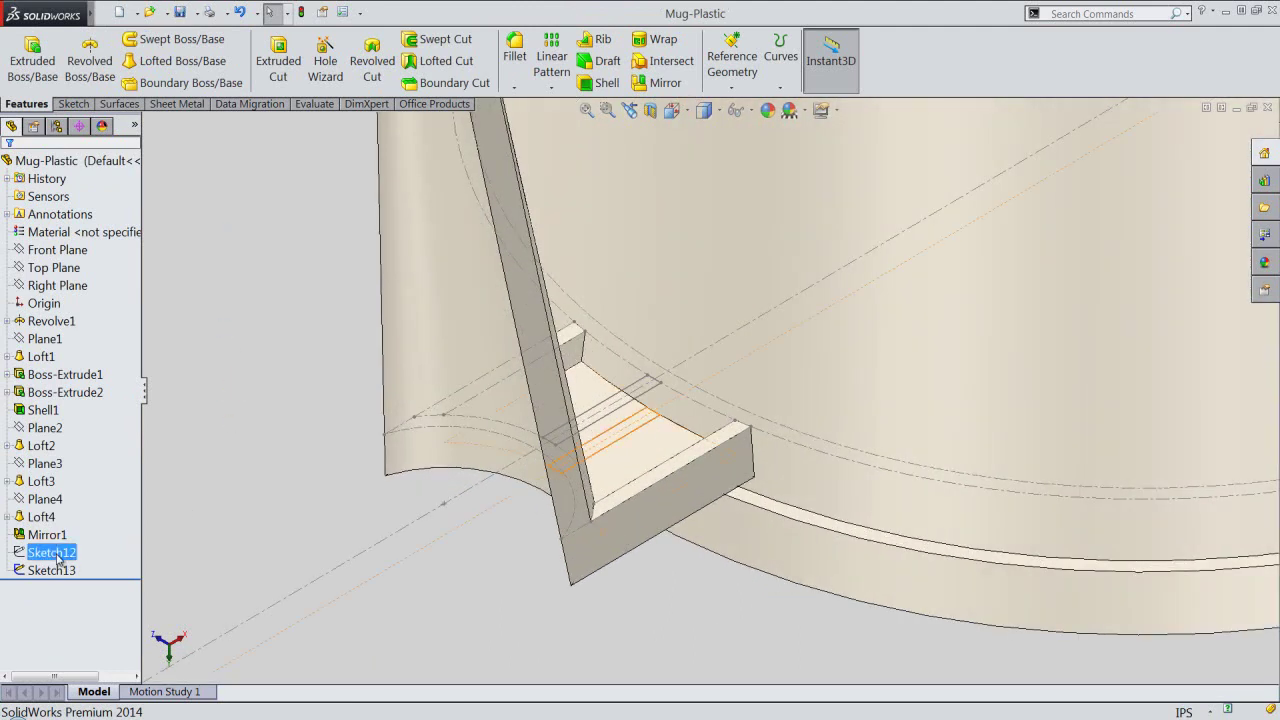
pyautogui.click(65, 532)
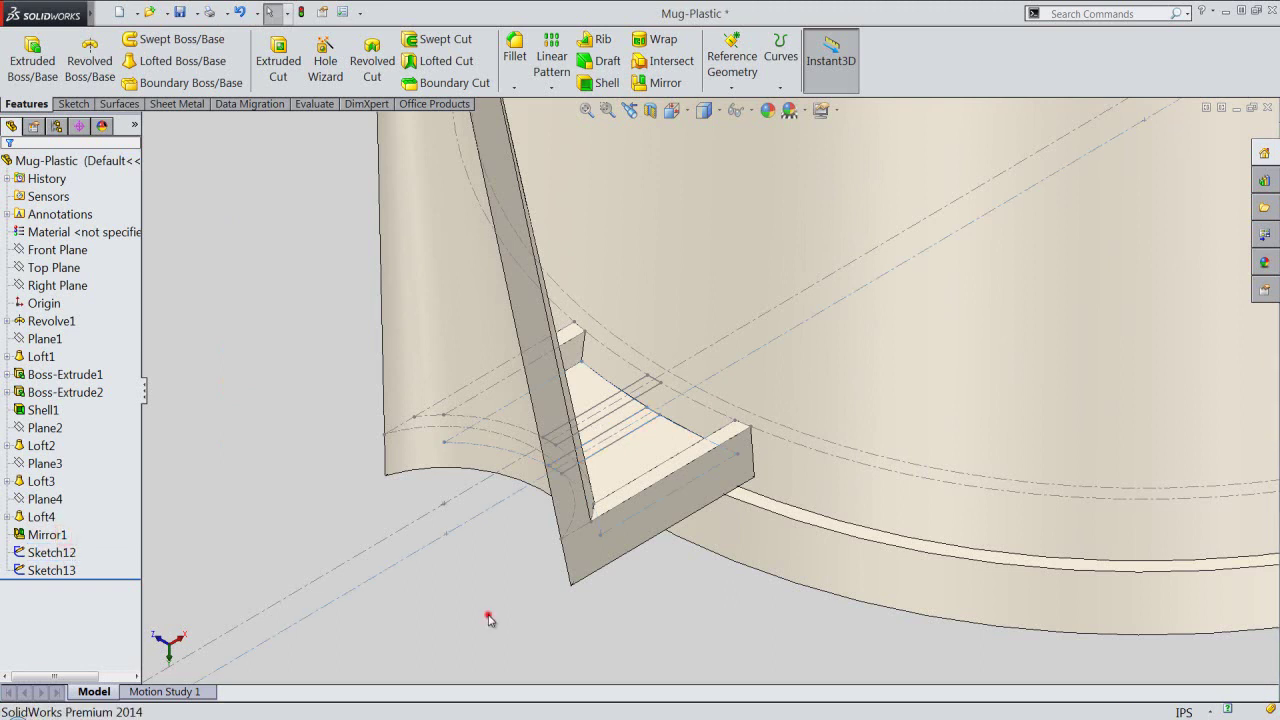
pyautogui.scroll(-2, 566, 461)
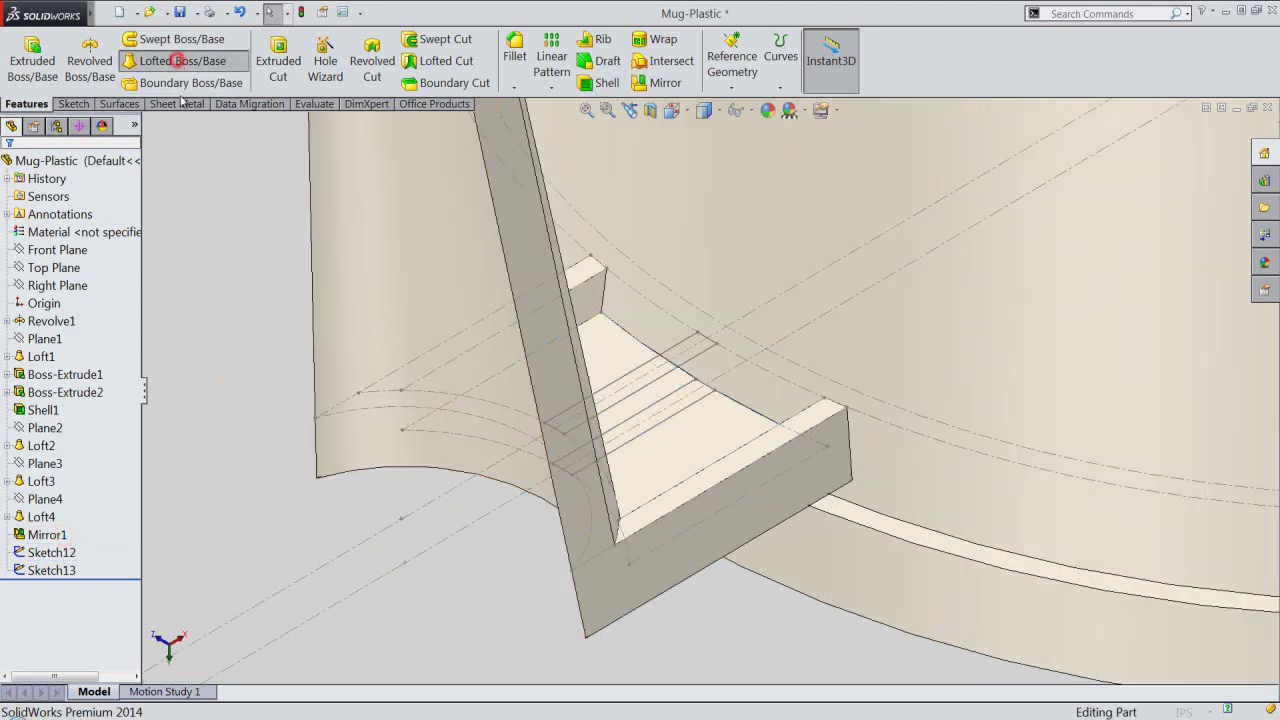
# Loft a boss between Sketch13 and Sketch12 to create the Loft5 crossbar.
pyautogui.click(178, 61)
pyautogui.scroll(-2, 700, 337)
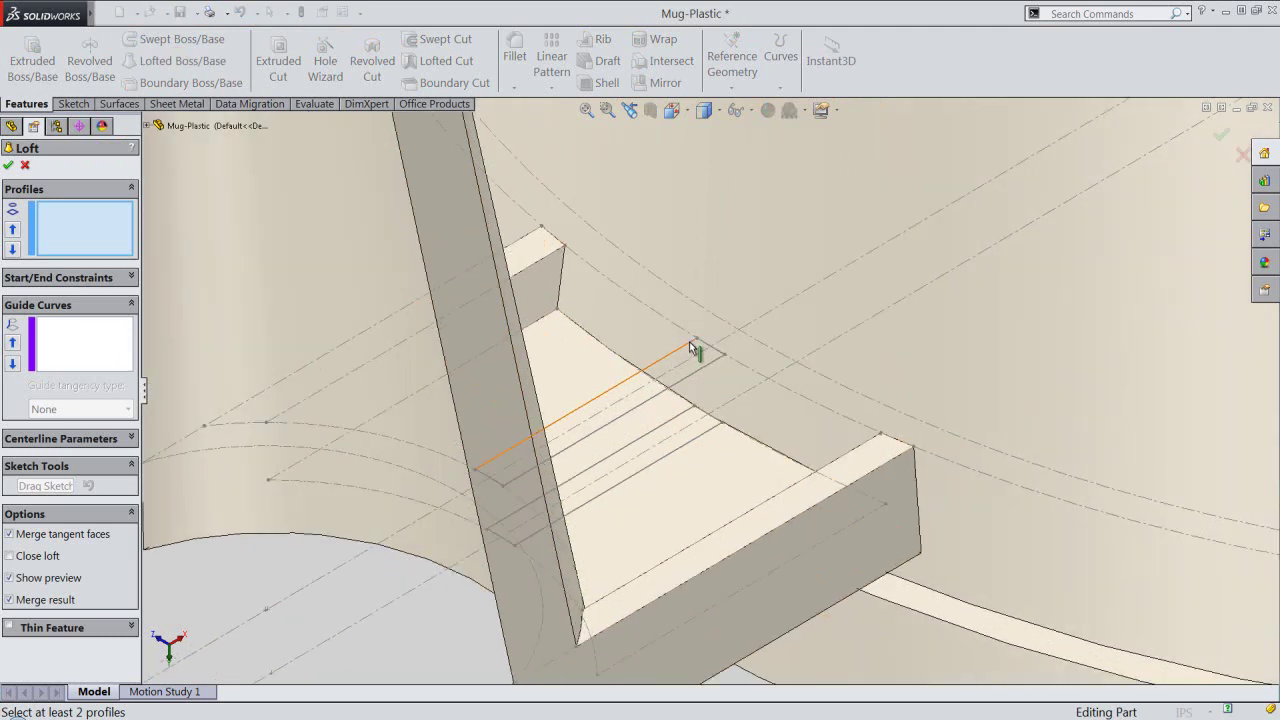
pyautogui.click(688, 395)
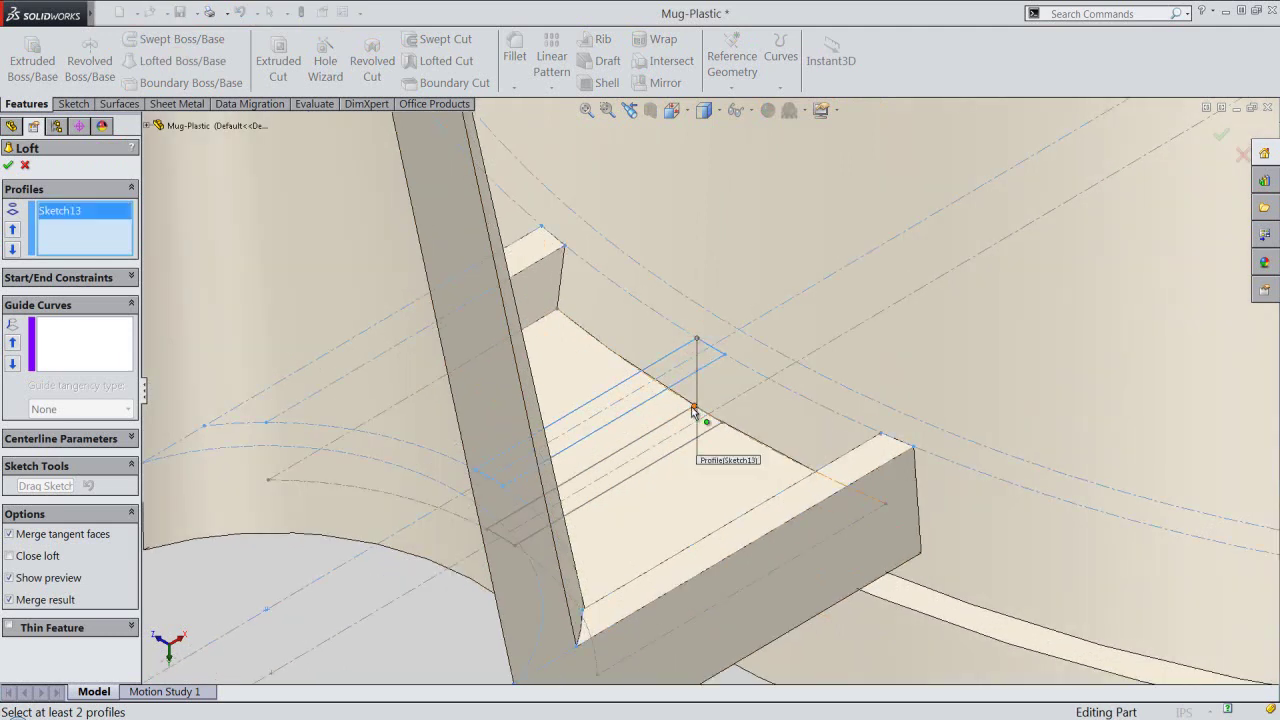
pyautogui.click(690, 409)
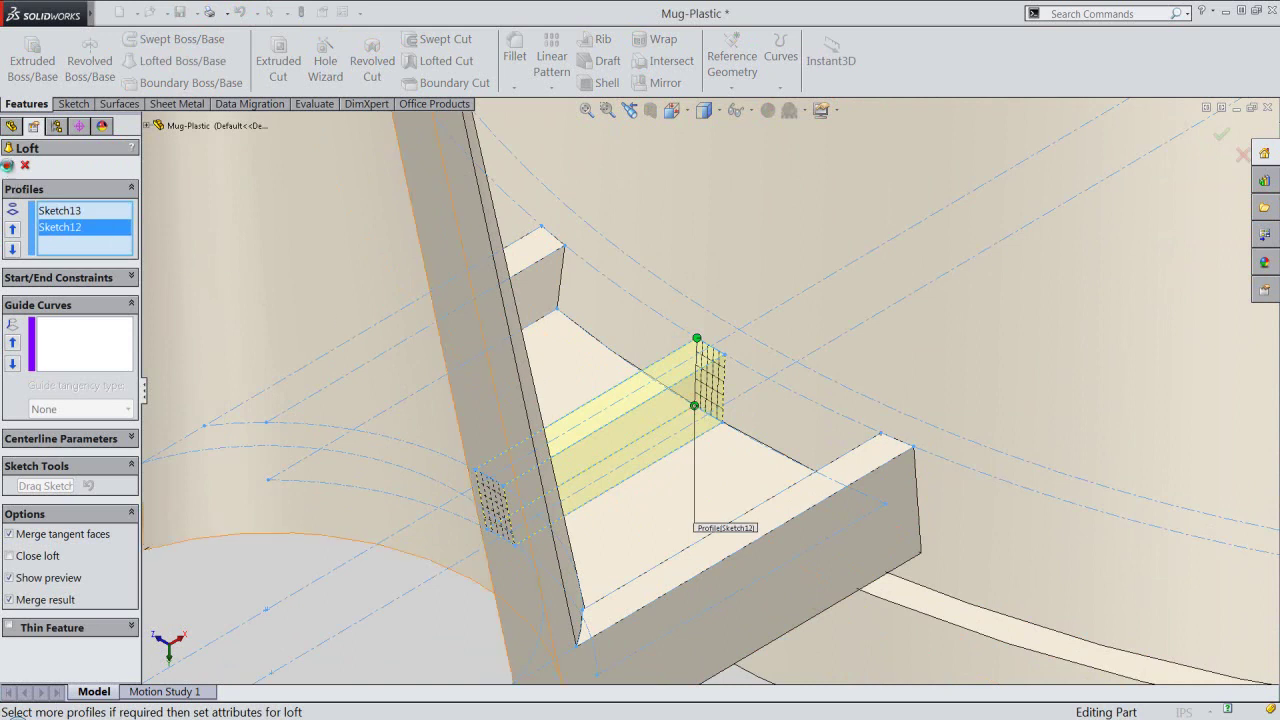
pyautogui.click(8, 165)
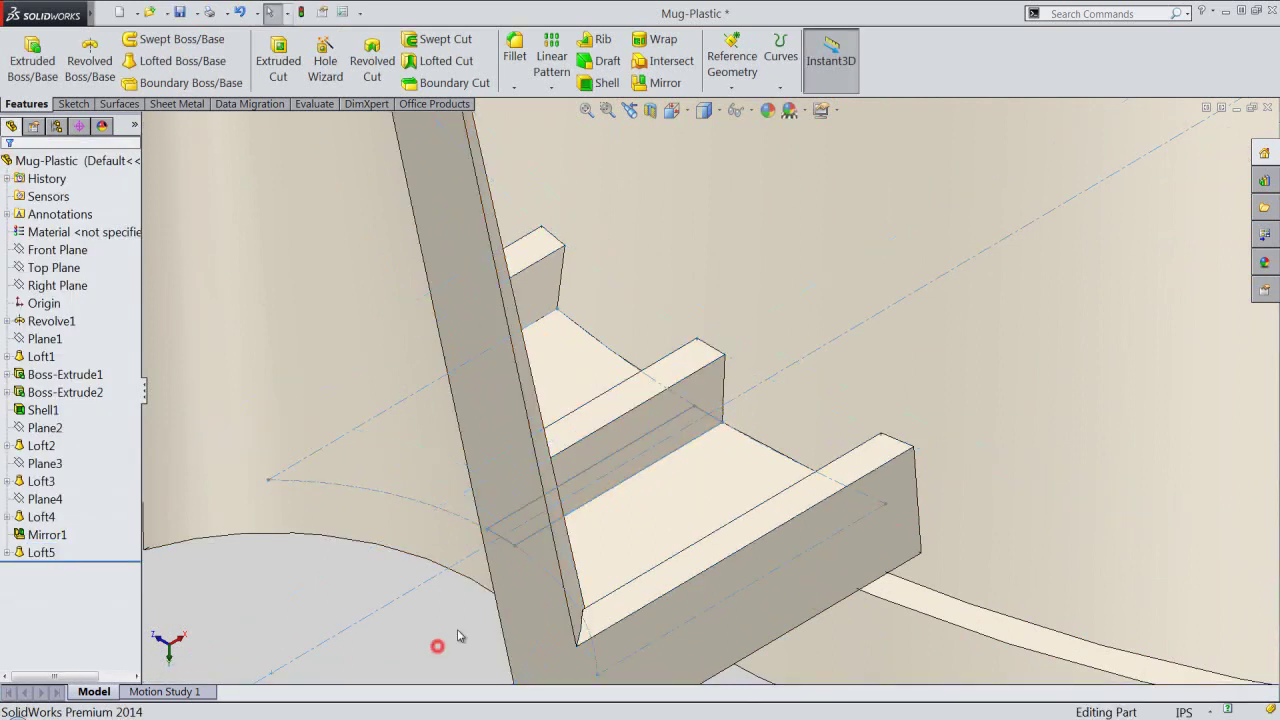
# Hide Loft5's profile sketches, collapse the feature tree, and rebuild the model.
pyautogui.scroll(2, 670, 463)
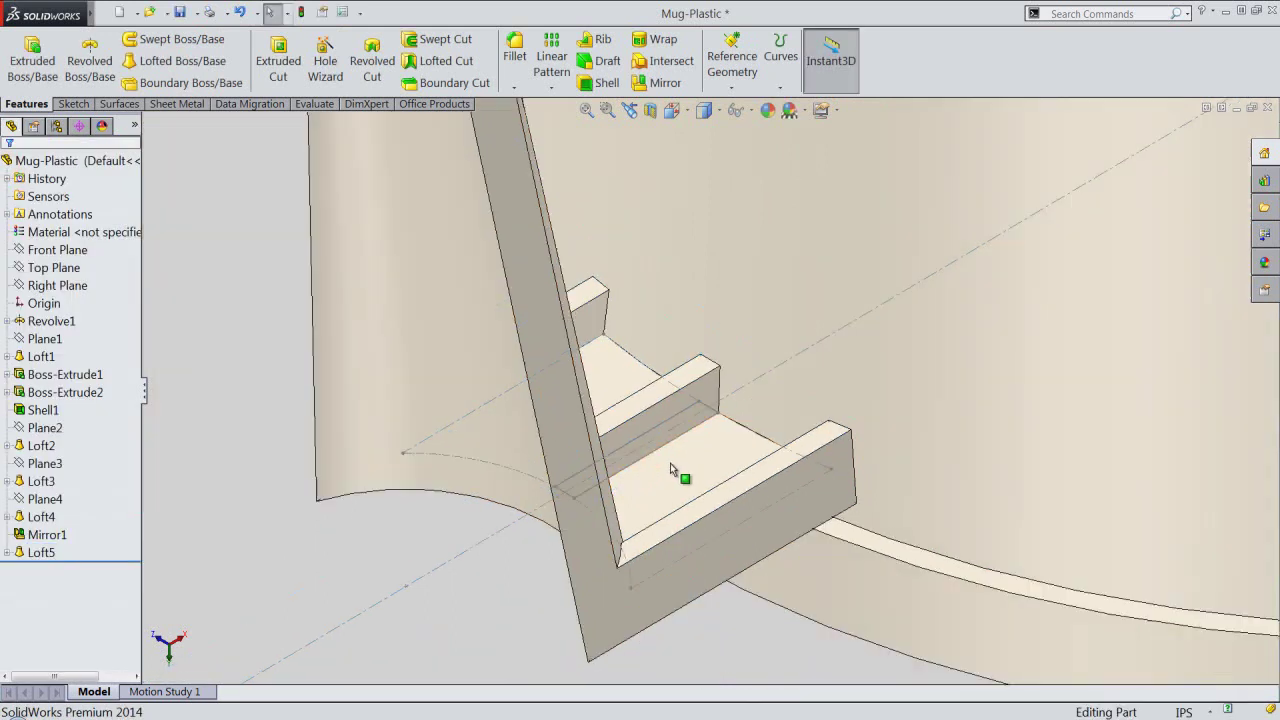
pyautogui.click(5, 554)
pyautogui.click(60, 588)
pyautogui.click(46, 562)
pyautogui.click(204, 523)
pyautogui.rightClick(112, 444)
pyautogui.click(152, 458)
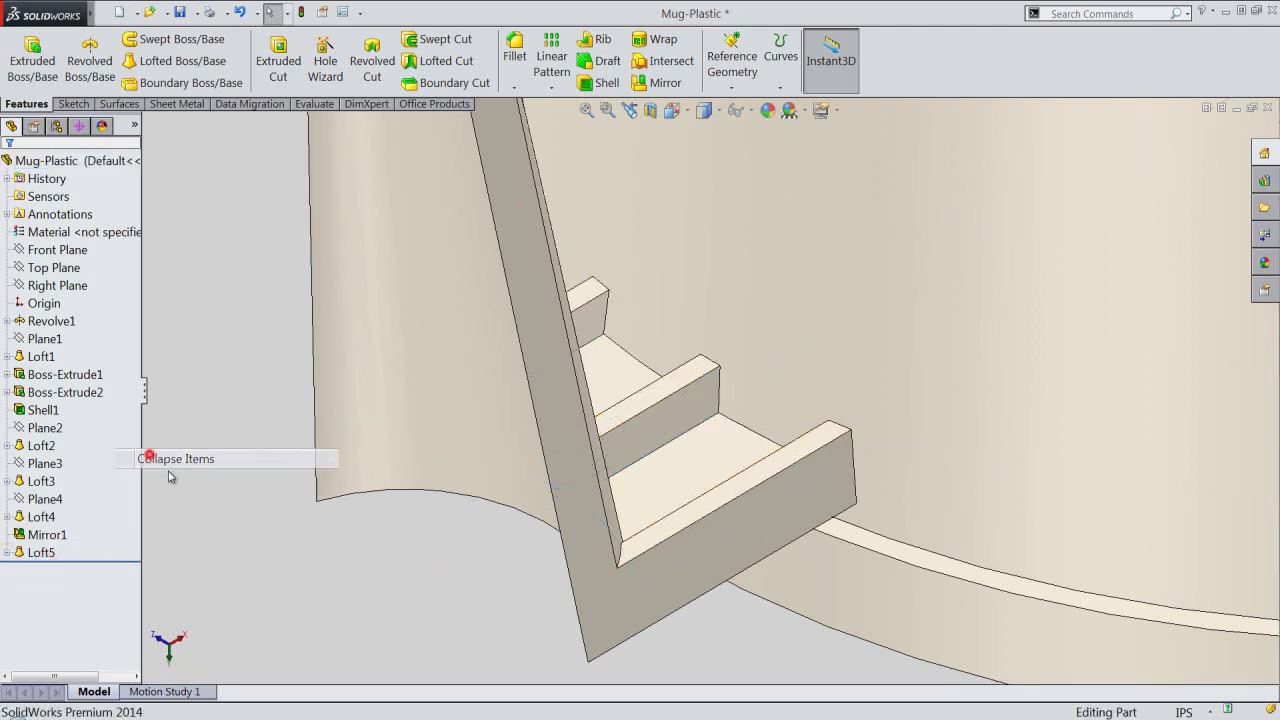
pyautogui.moveTo(743, 594); pyautogui.dragTo(668, 646, button='middle')
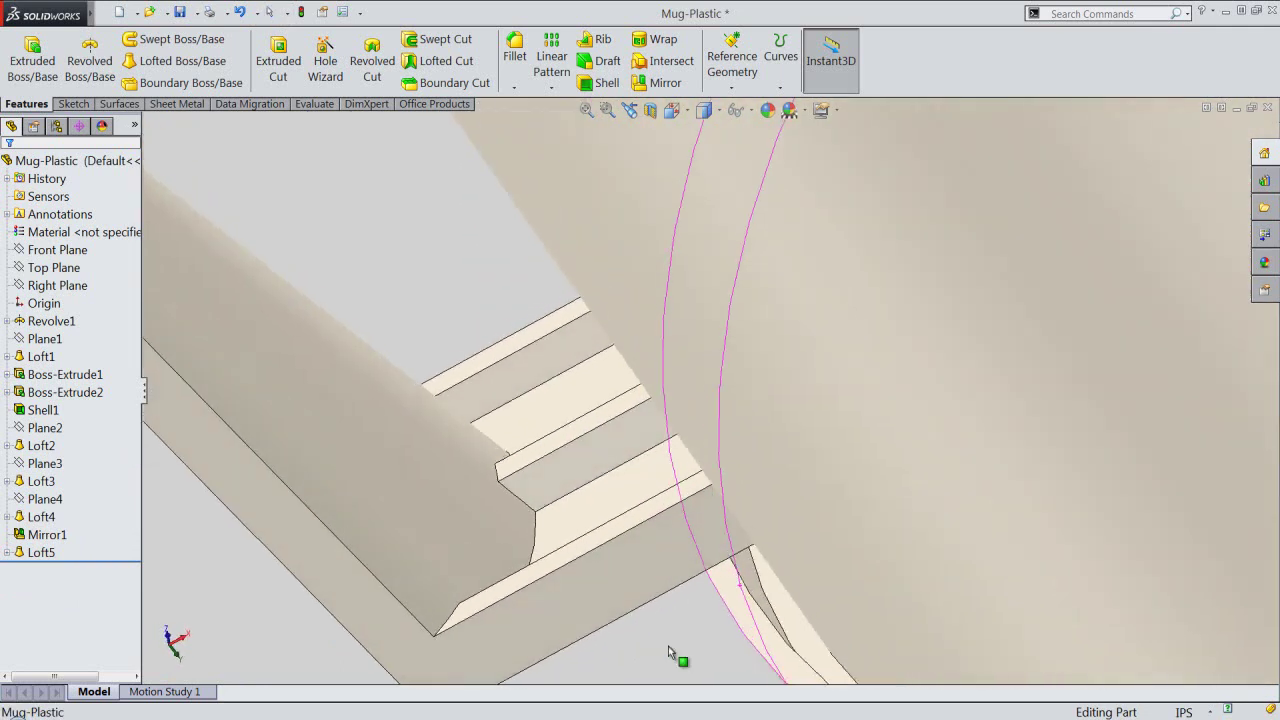
pyautogui.click(634, 110)
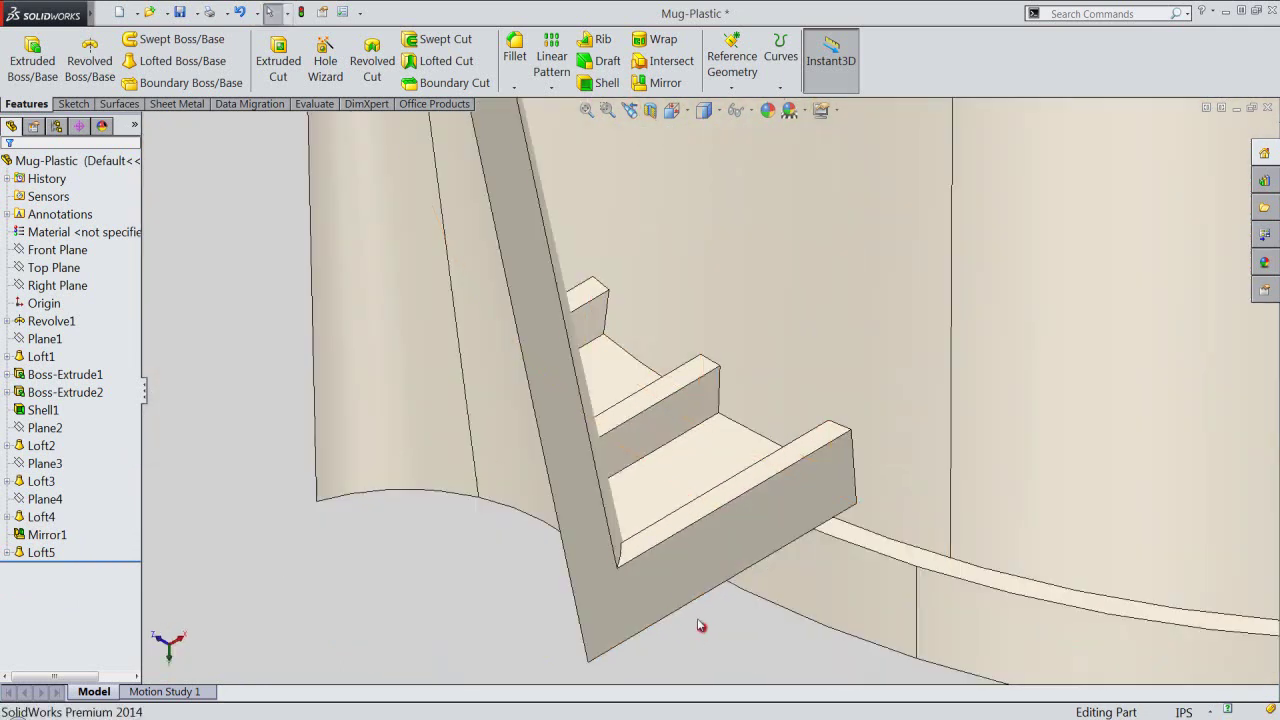
pyautogui.click(302, 14)
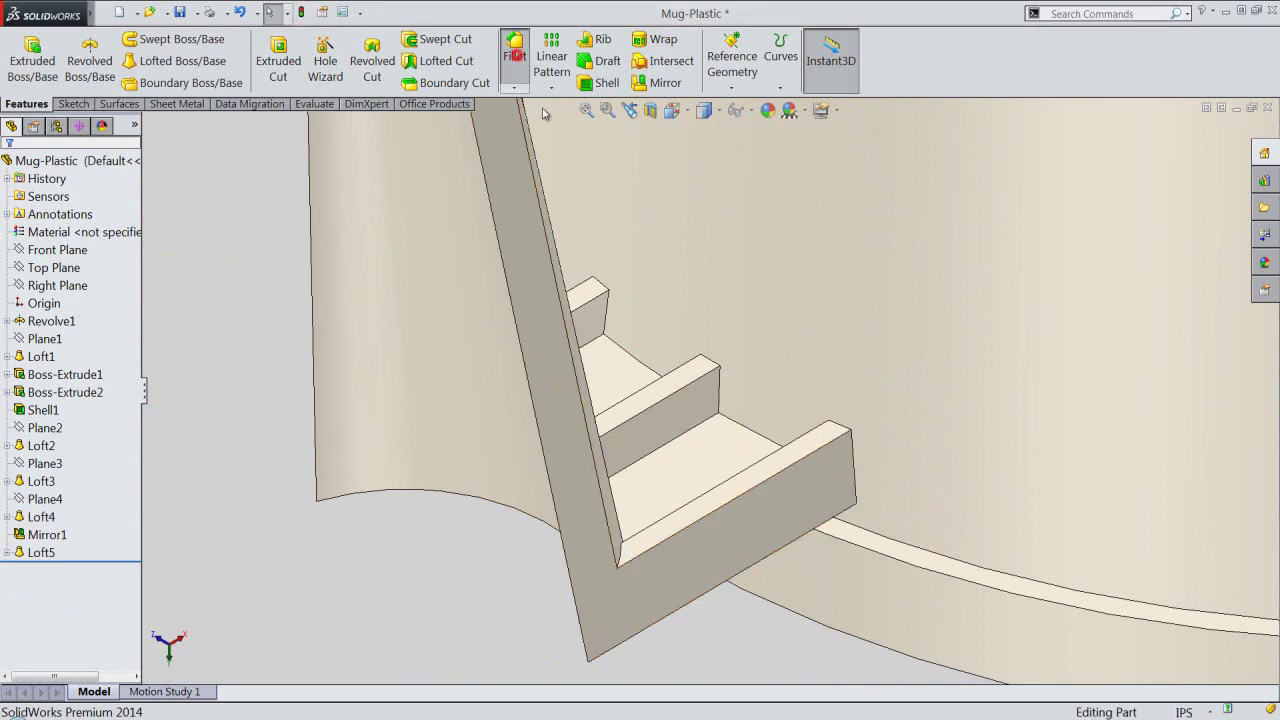
# Fillet the top edges of the small, middle and lower steps with a 0.125 in radius.
pyautogui.click(514, 50)
pyautogui.click(601, 283)
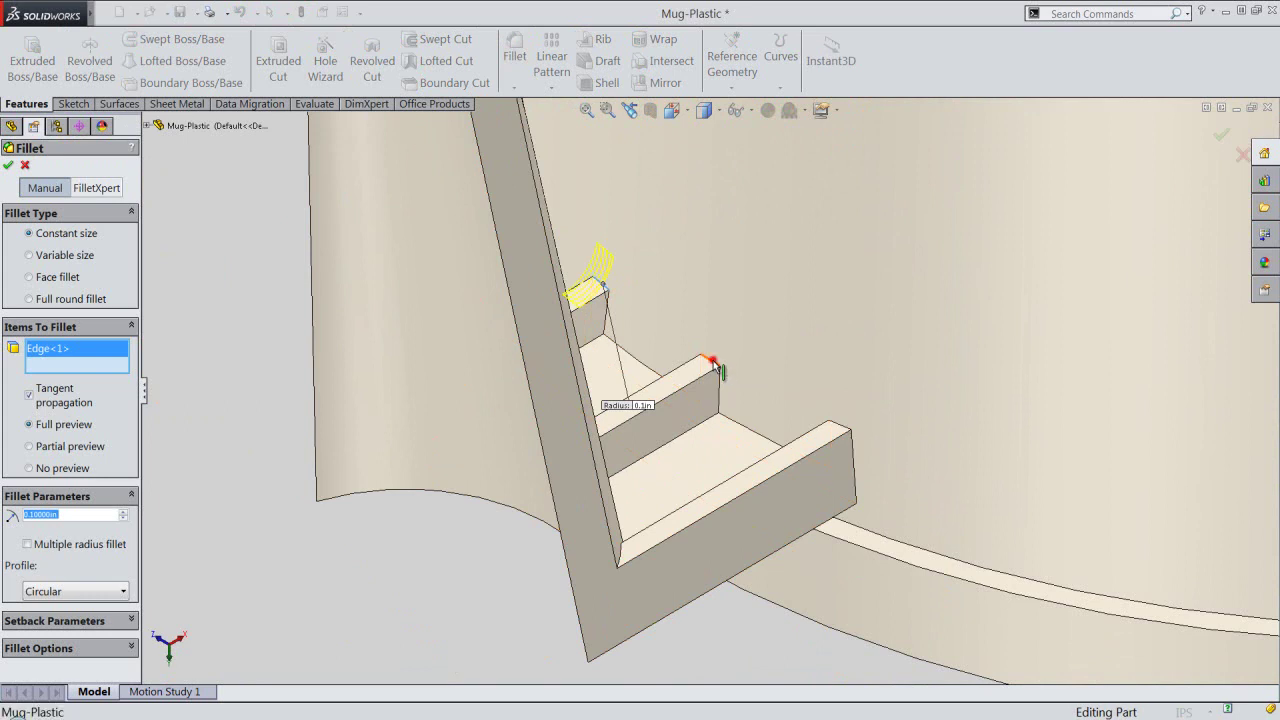
pyautogui.click(706, 358)
pyautogui.click(848, 425)
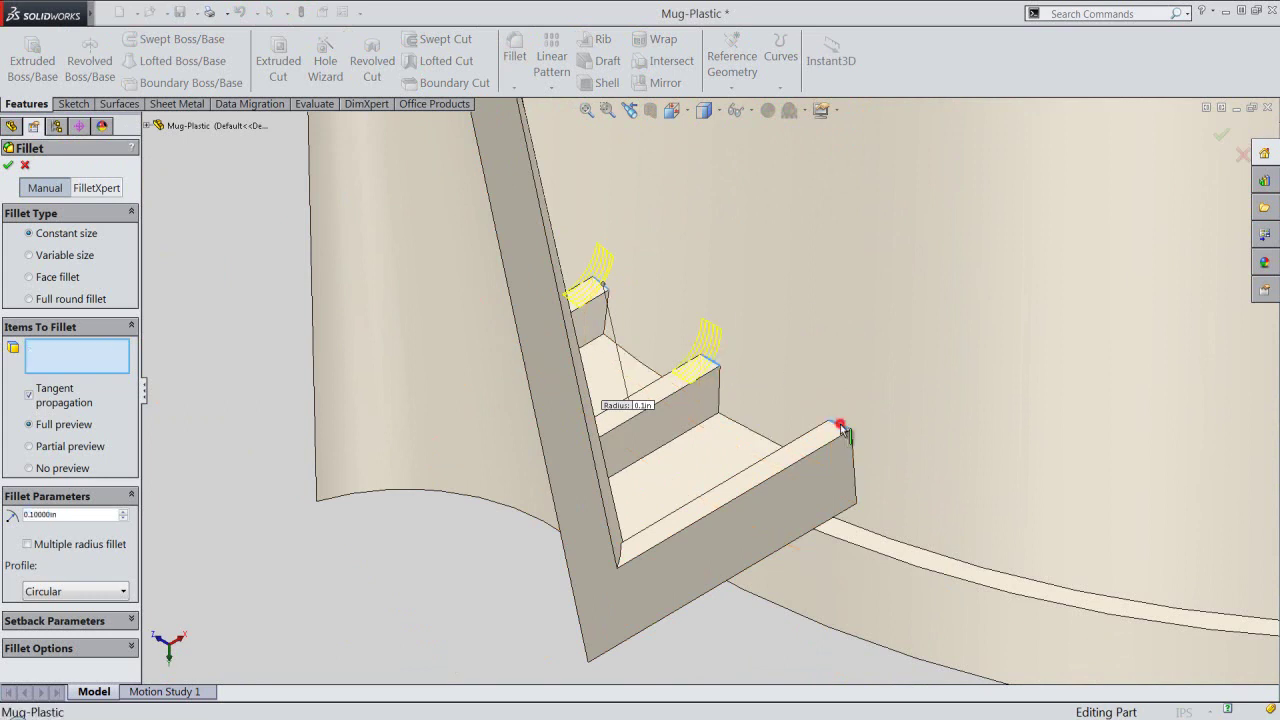
pyautogui.click(70, 516)
pyautogui.write('.125')
pyautogui.press('Return')
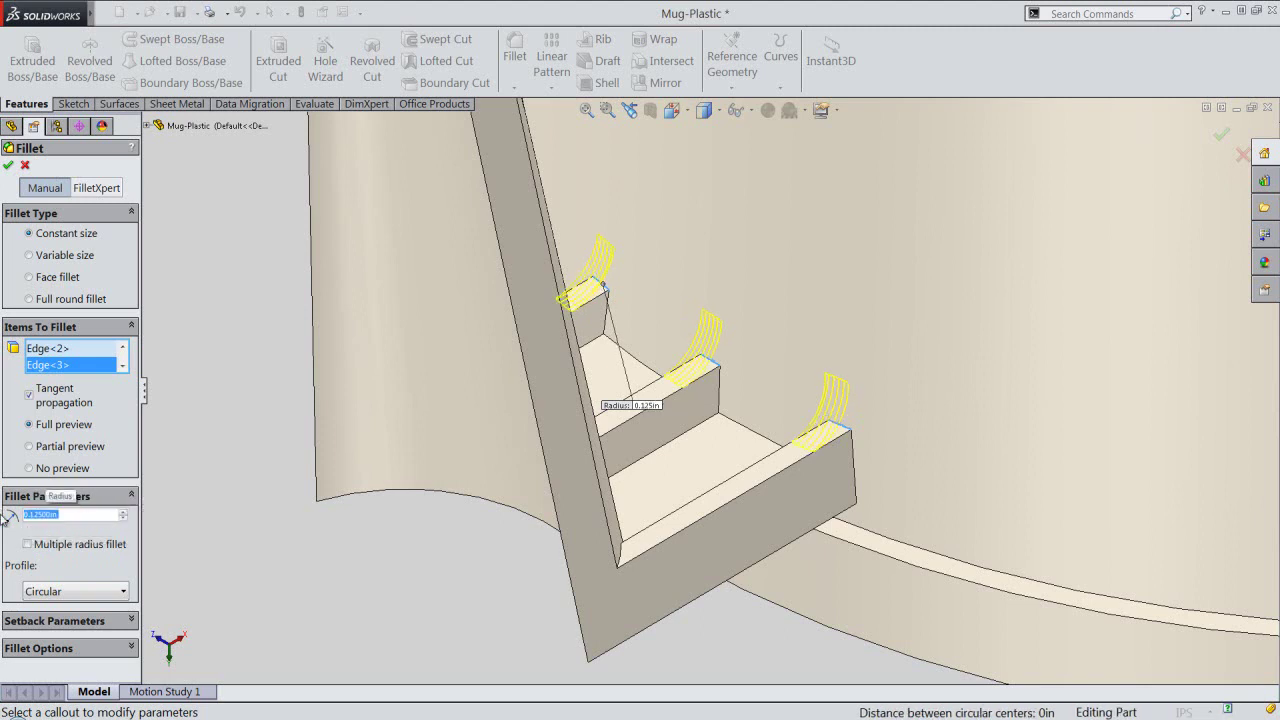
pyautogui.click(10, 166)
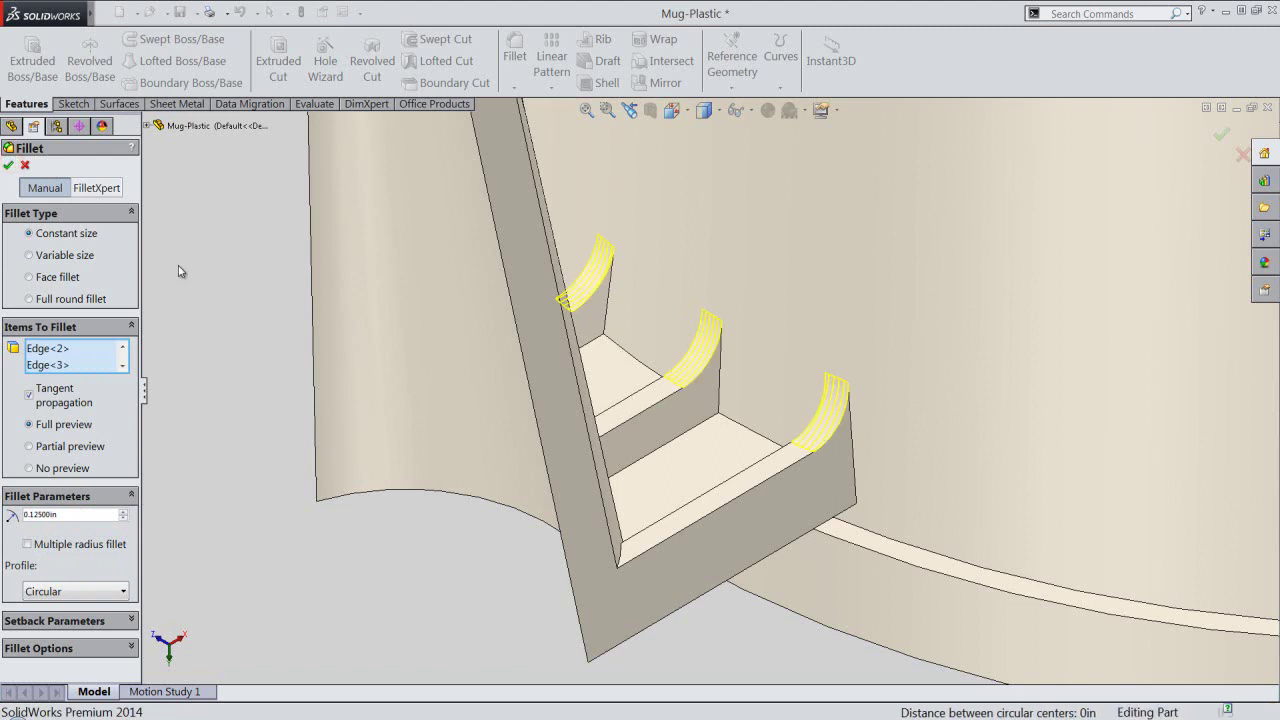
pyautogui.moveTo(620, 551)
pyautogui.mouseDown(button='middle')
pyautogui.moveTo(657, 534)
pyautogui.moveTo(573, 547)
pyautogui.mouseUp(button='middle')
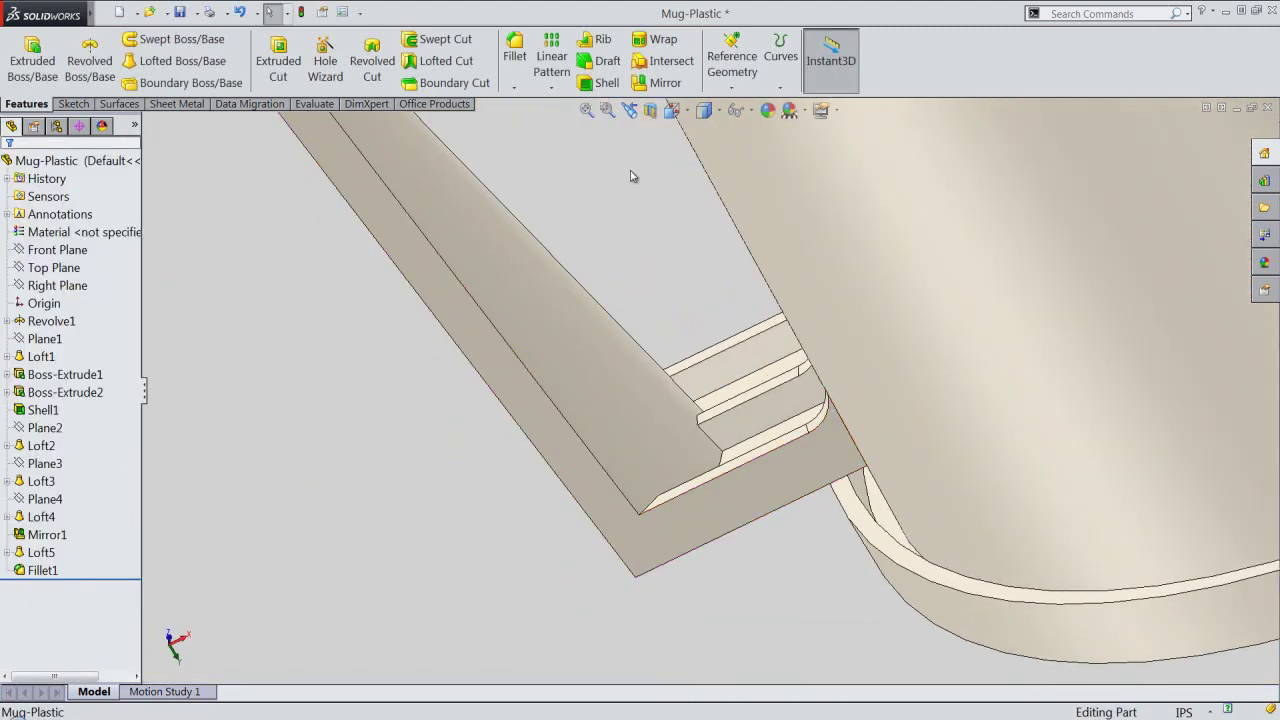
# Fit the mug in view and start an extruded boss sketch on its top face.
pyautogui.click(631, 110)
pyautogui.click(587, 110)
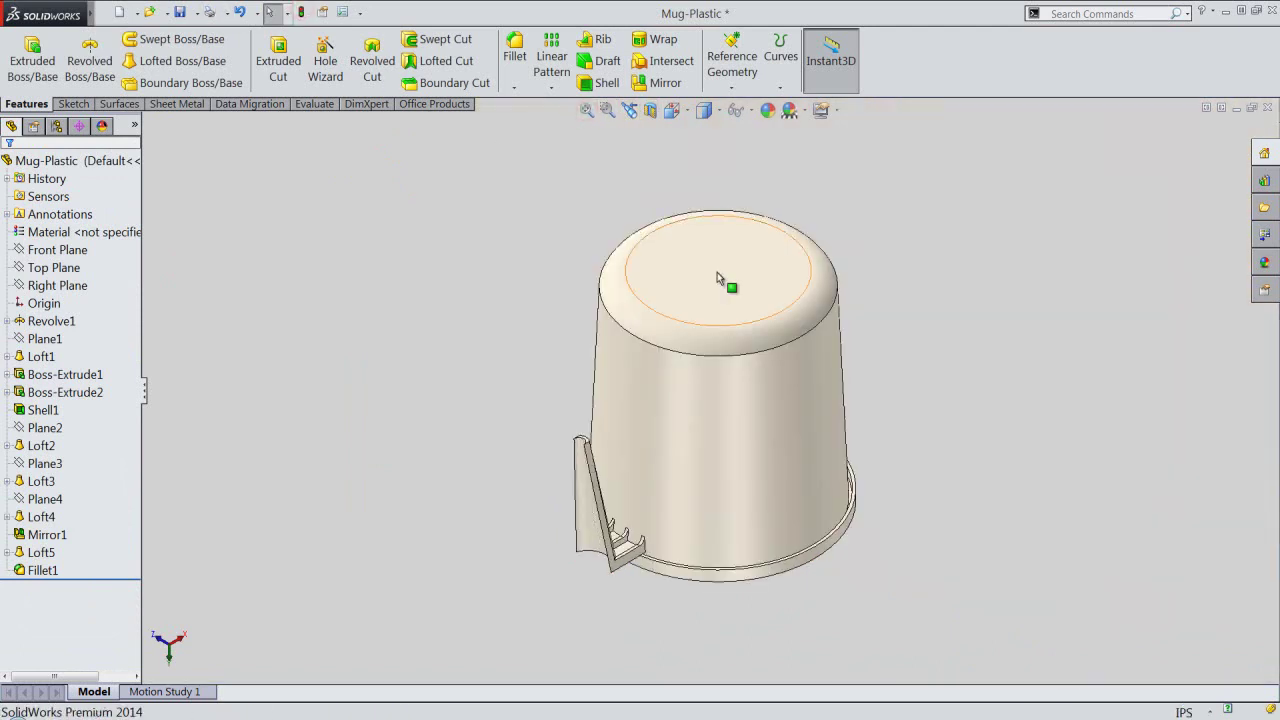
pyautogui.scroll(-2, 717, 272)
pyautogui.click(876, 219)
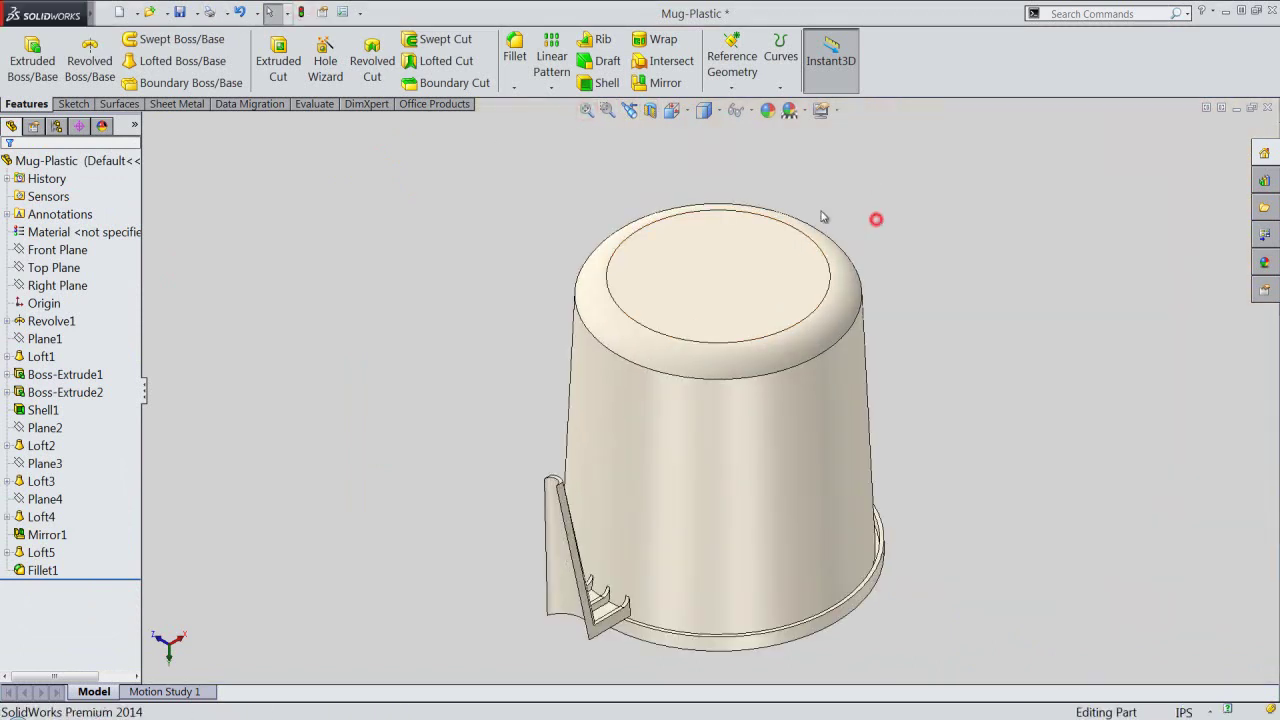
pyautogui.click(32, 60)
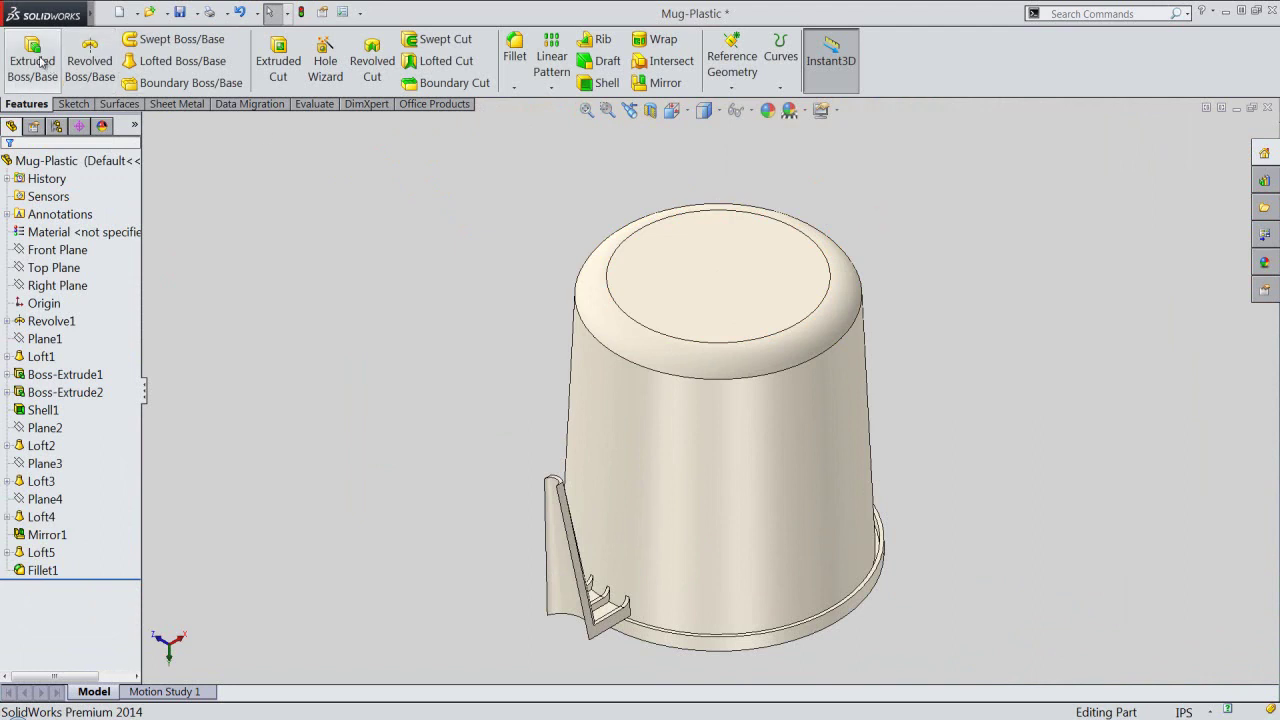
pyautogui.click(756, 271)
# Convert the top face's circular edge into the sketch and begin offsetting that circle.
pyautogui.click(819, 248)
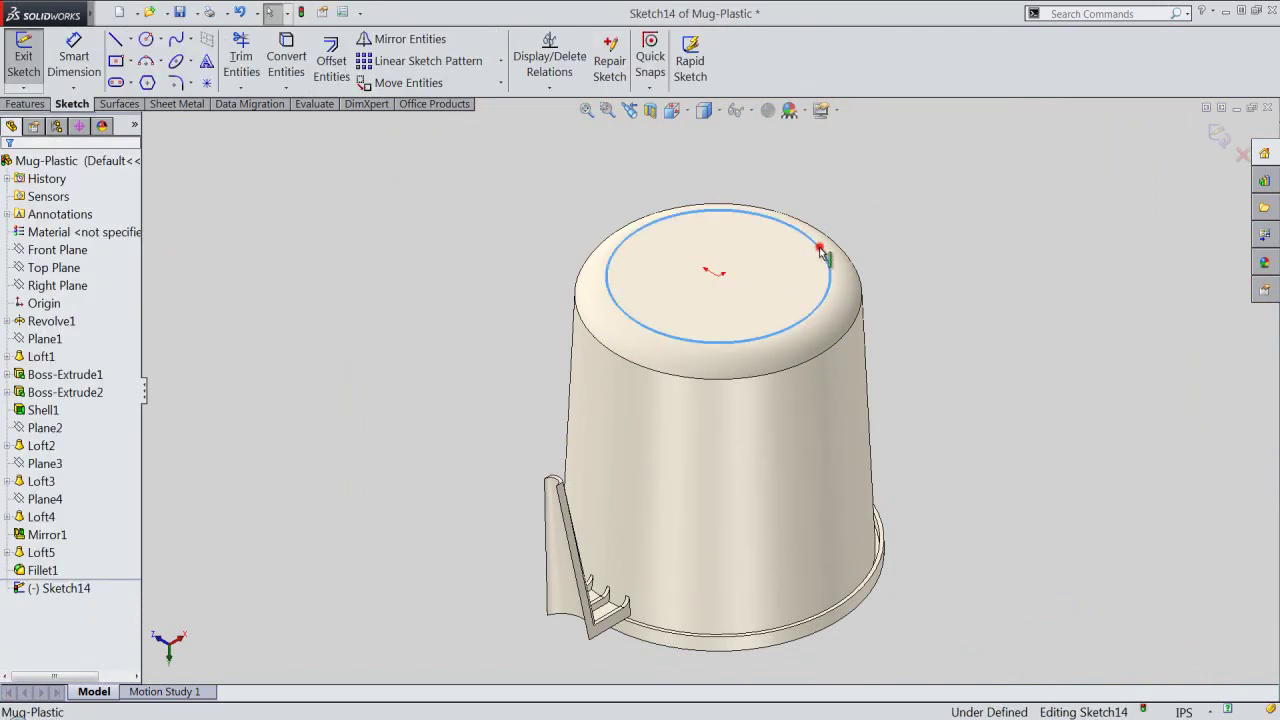
pyautogui.click(286, 60)
pyautogui.scroll(-3, 762, 233)
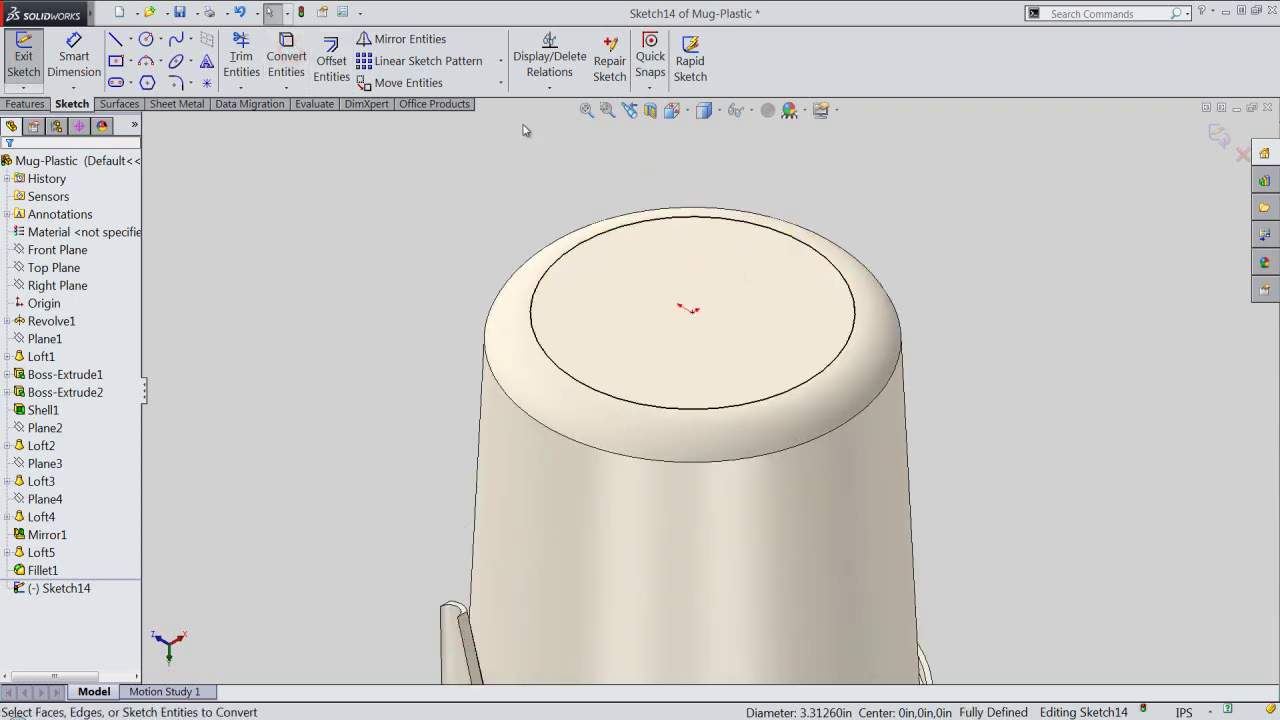
pyautogui.click(333, 60)
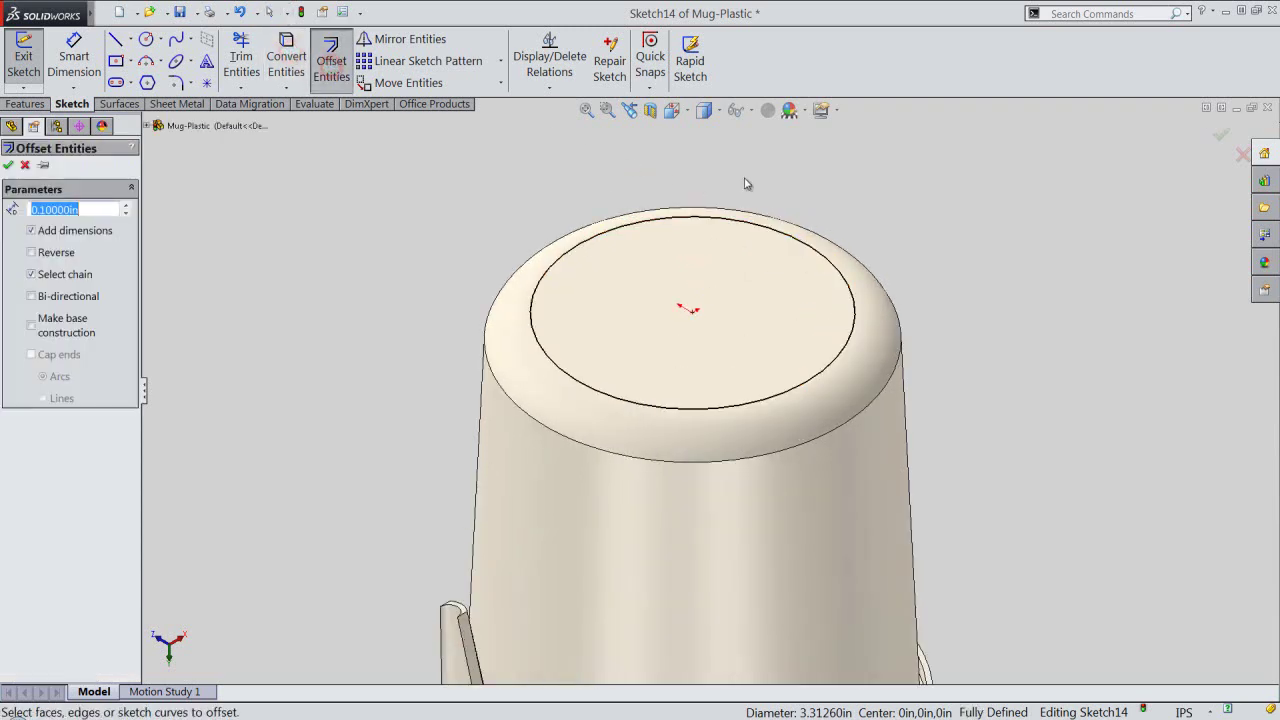
pyautogui.click(762, 230)
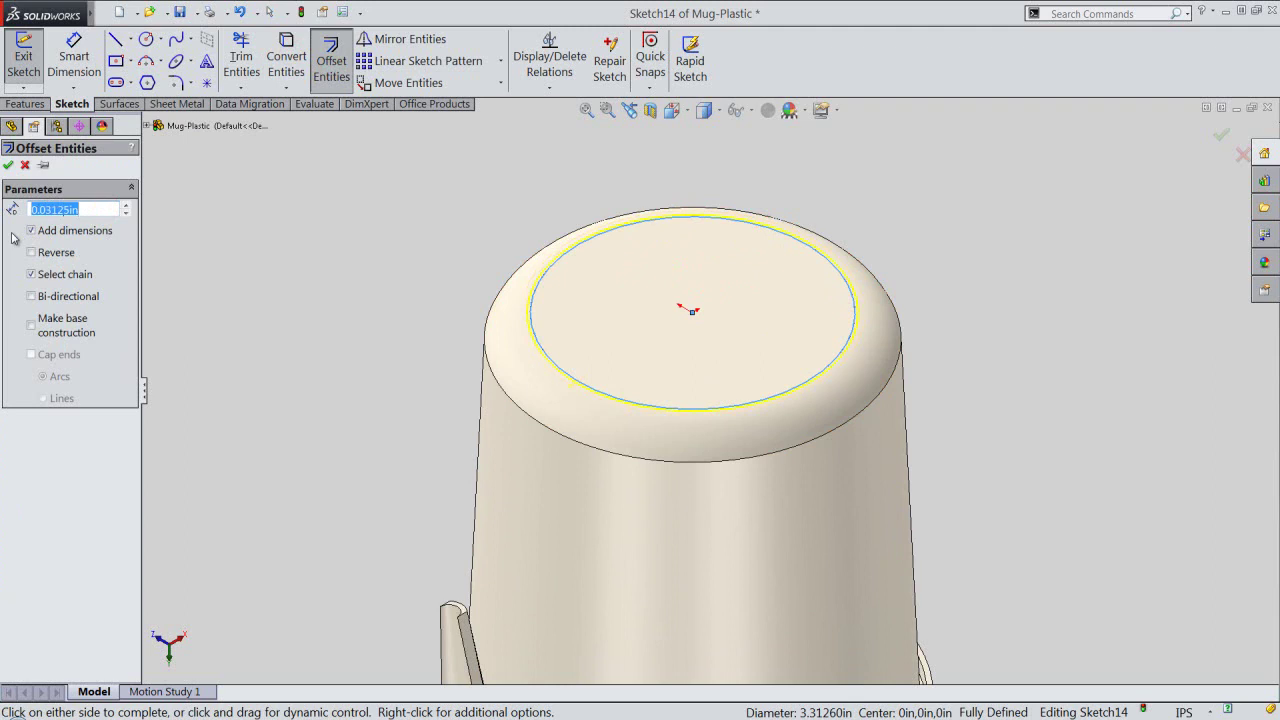
# Accept the 0.03125in inward rim offset and select both rim circles for a boss extrusion.
pyautogui.click(8, 165)
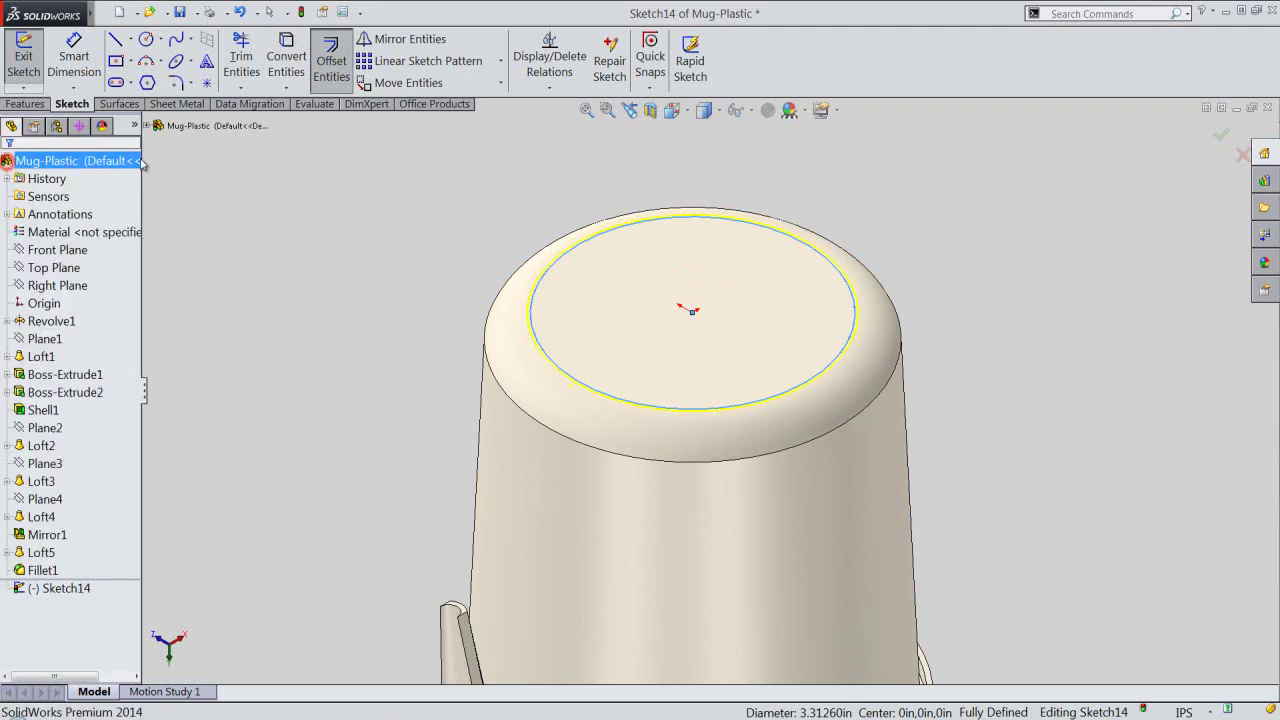
pyautogui.scroll(-3, 890, 235)
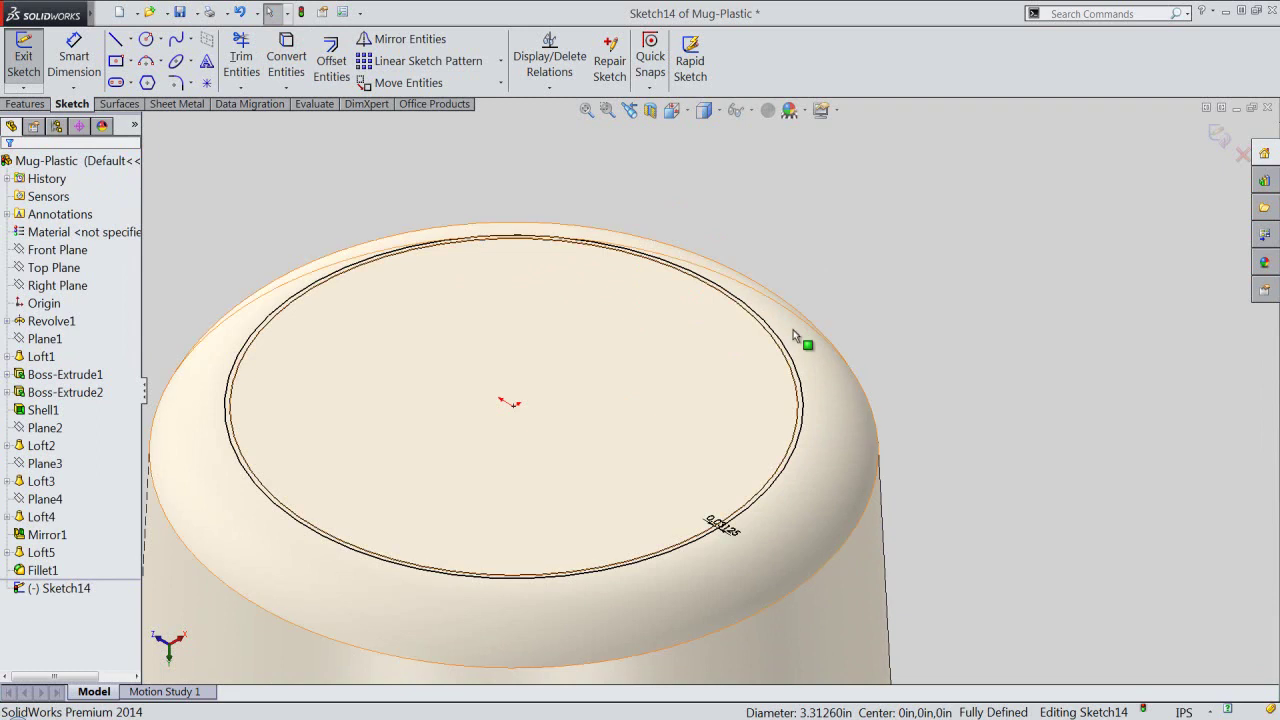
pyautogui.click(793, 368)
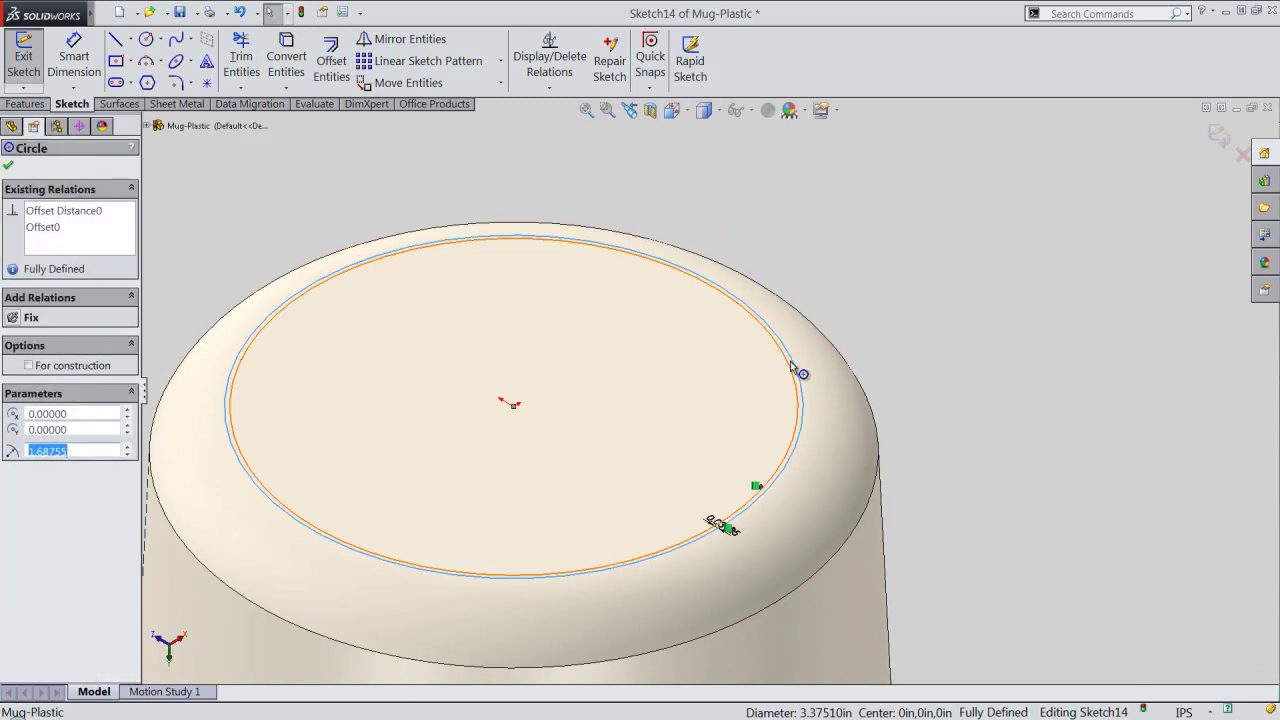
pyautogui.keyDown('ctrl'); pyautogui.click(786, 366); pyautogui.keyUp('ctrl')
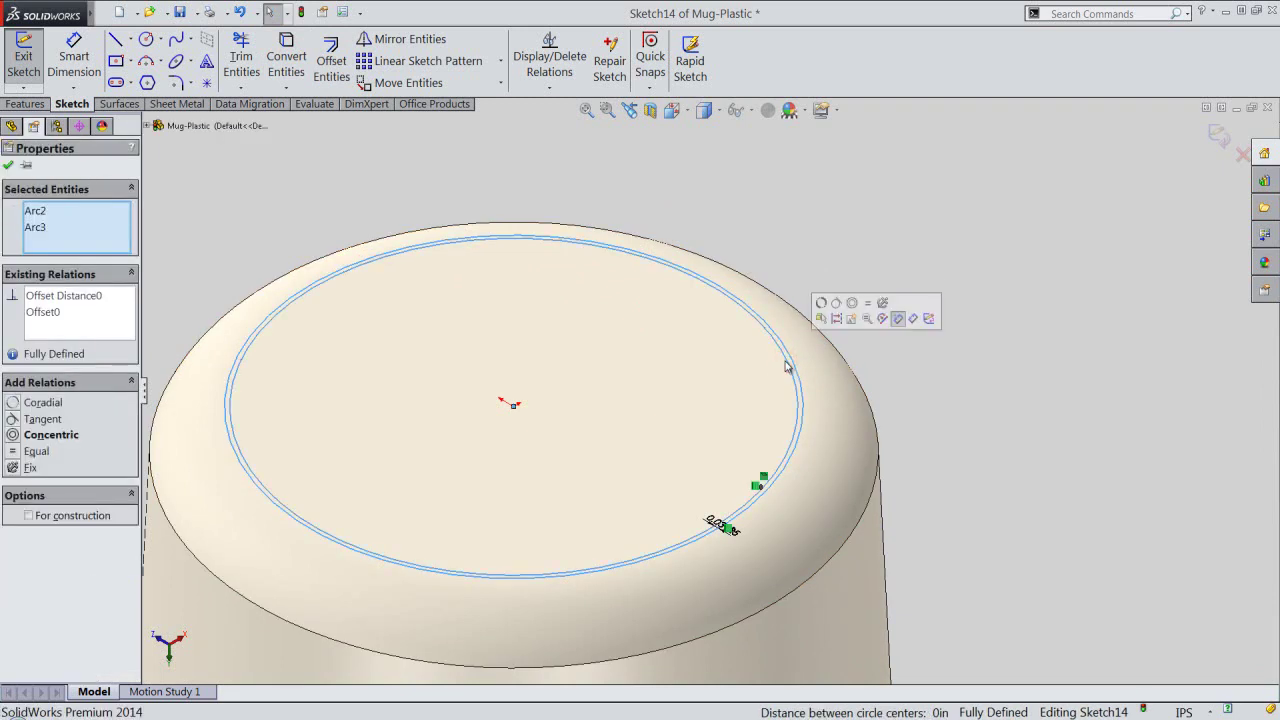
pyautogui.click(928, 318)
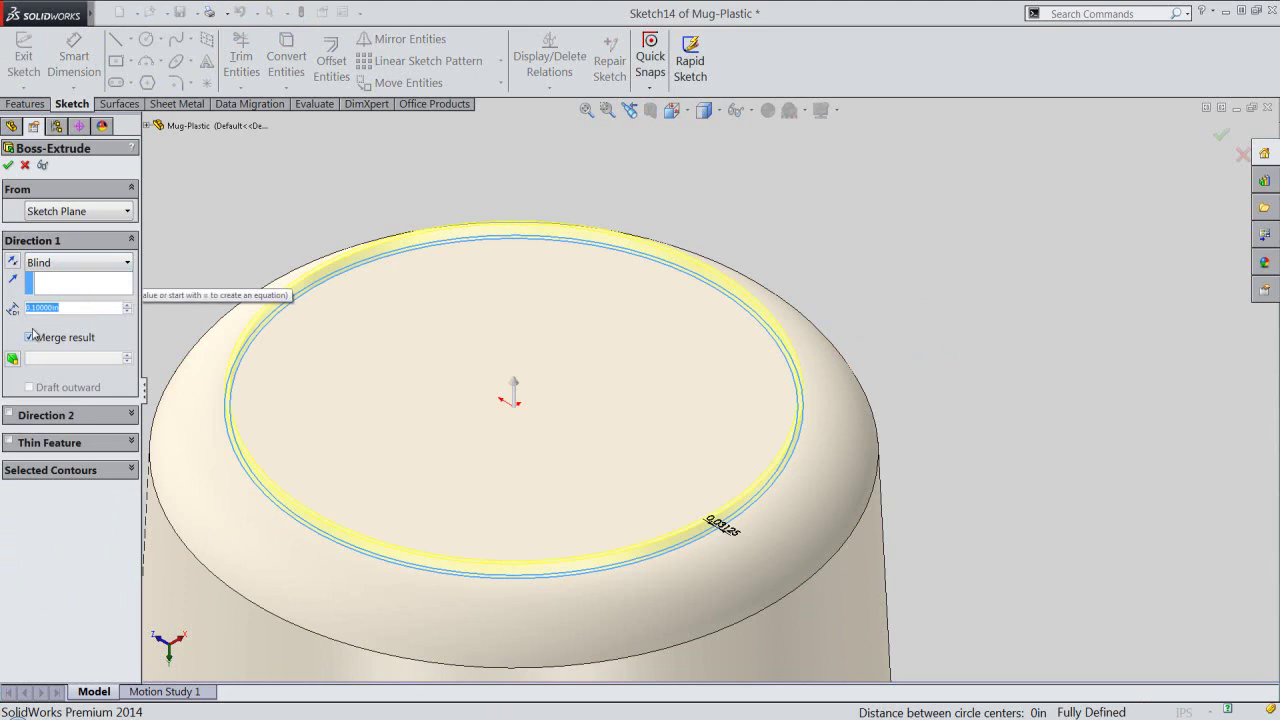
# Extrude the thin rim ring 0.125in upward, creating the Boss-Extrude3 lip.
pyautogui.write('10.125')
pyautogui.press('Return')
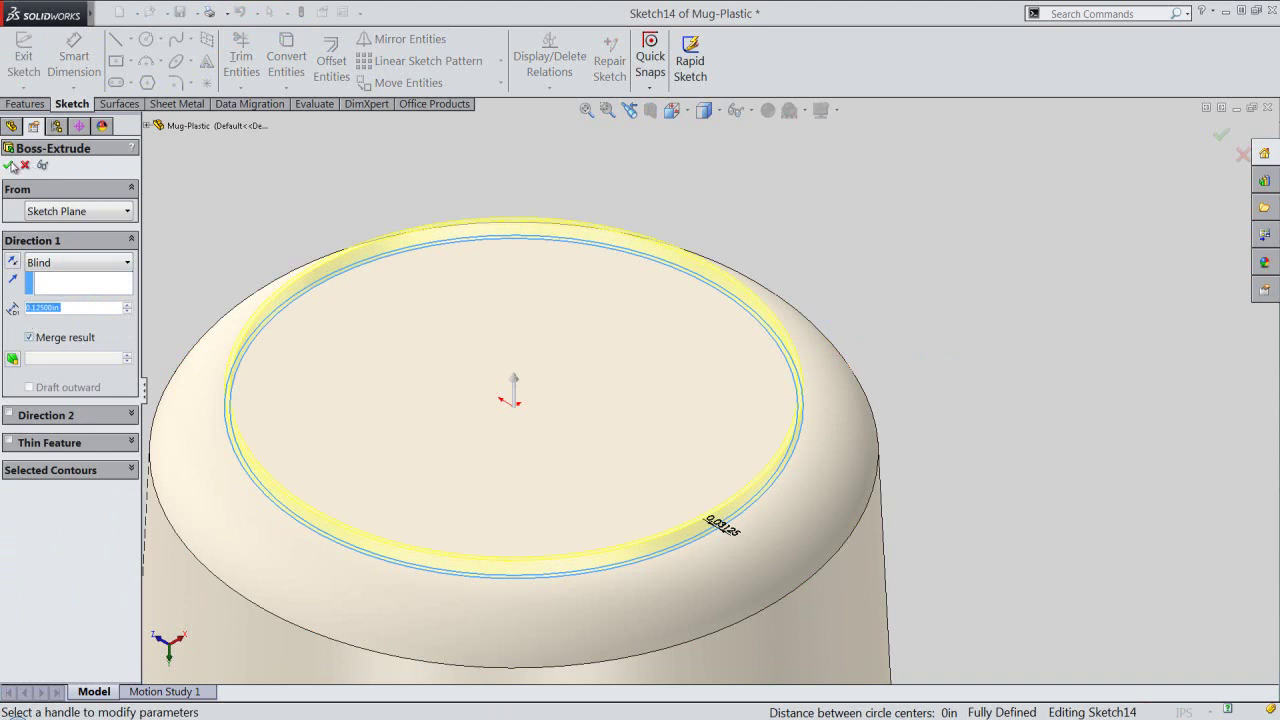
pyautogui.rightClick(788, 238)
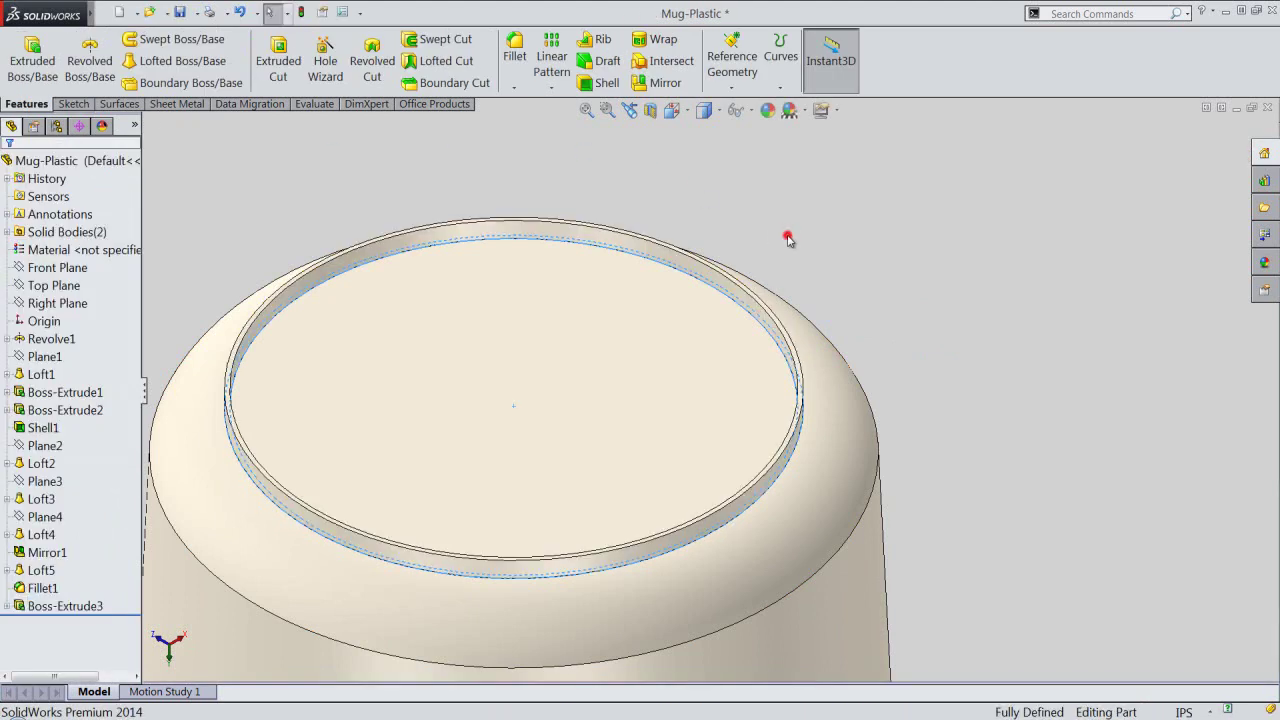
pyautogui.scroll(5, 1043, 306)
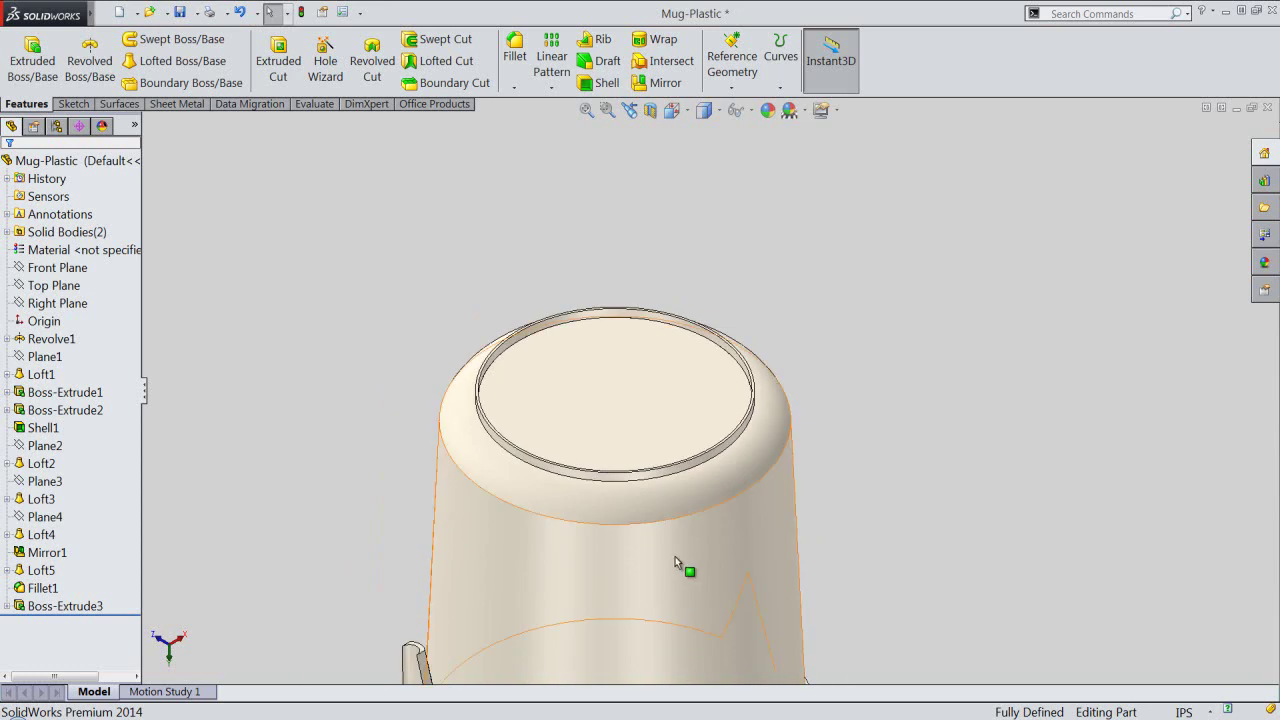
pyautogui.scroll(-3, 537, 537)
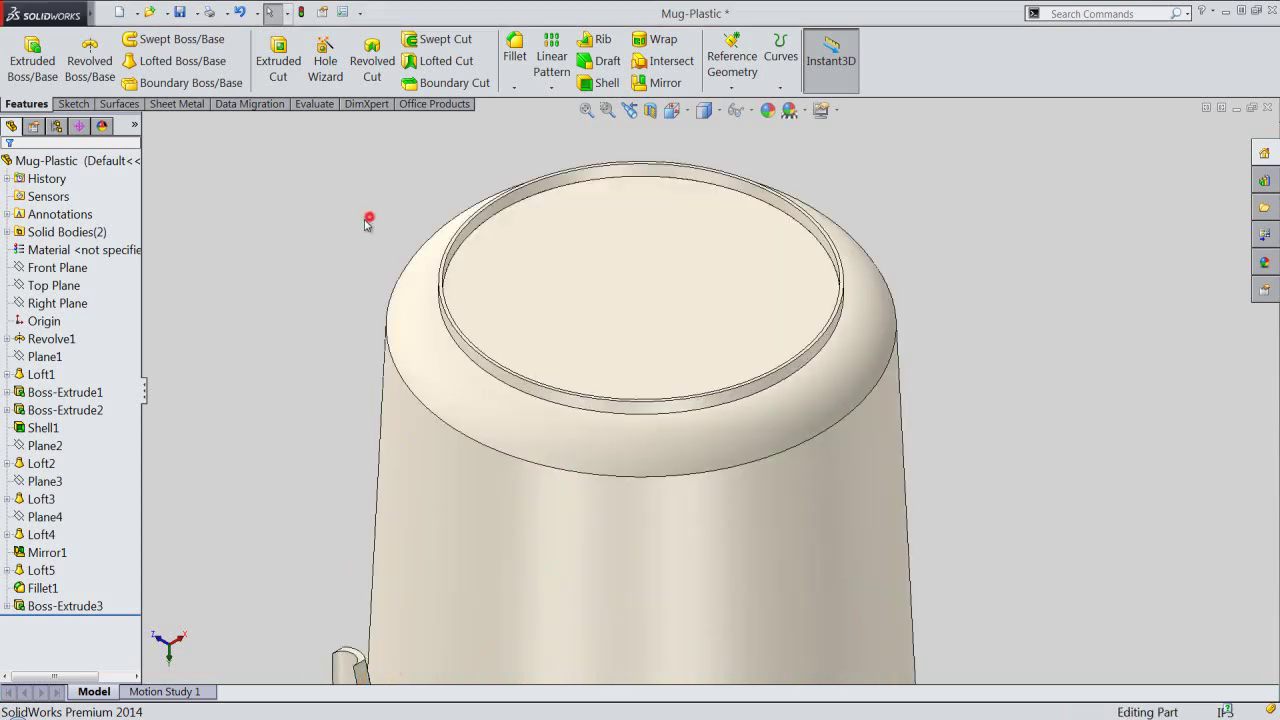
# Sketch a 1.125in-diameter circle centred on the origin of the mug's top face.
pyautogui.click(16, 70)
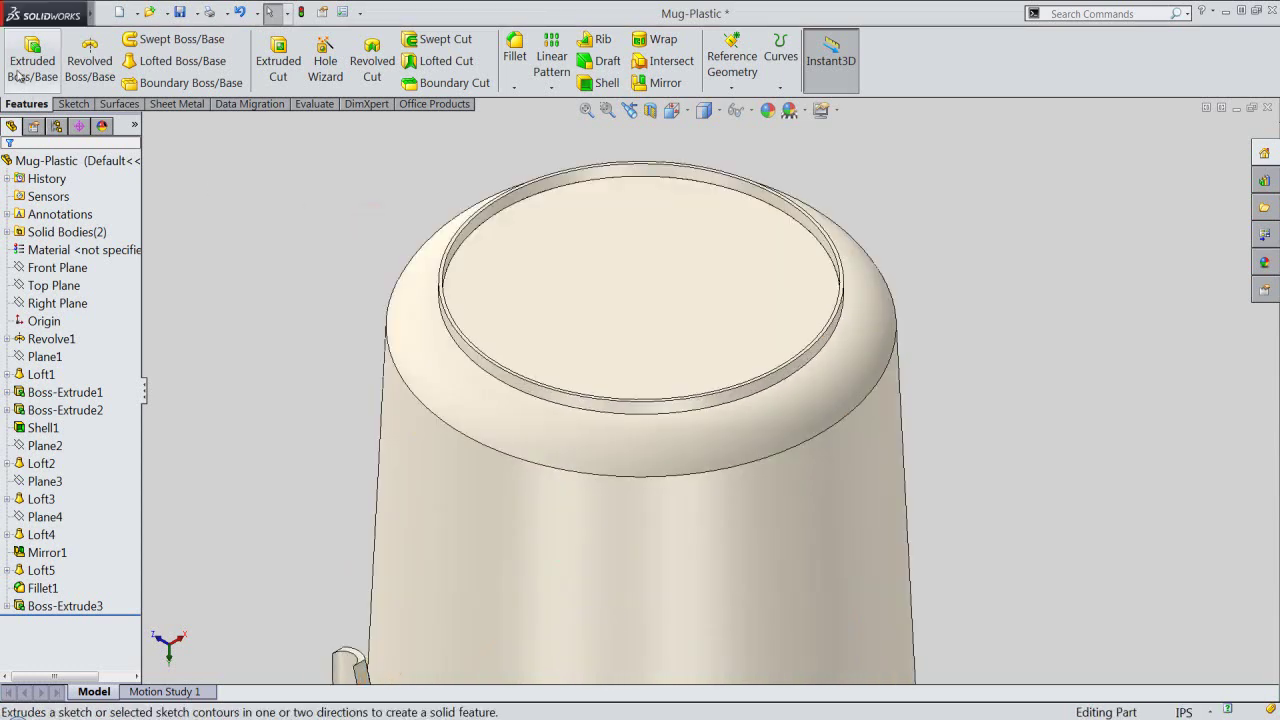
pyautogui.click(627, 299)
pyautogui.rightClick(344, 197)
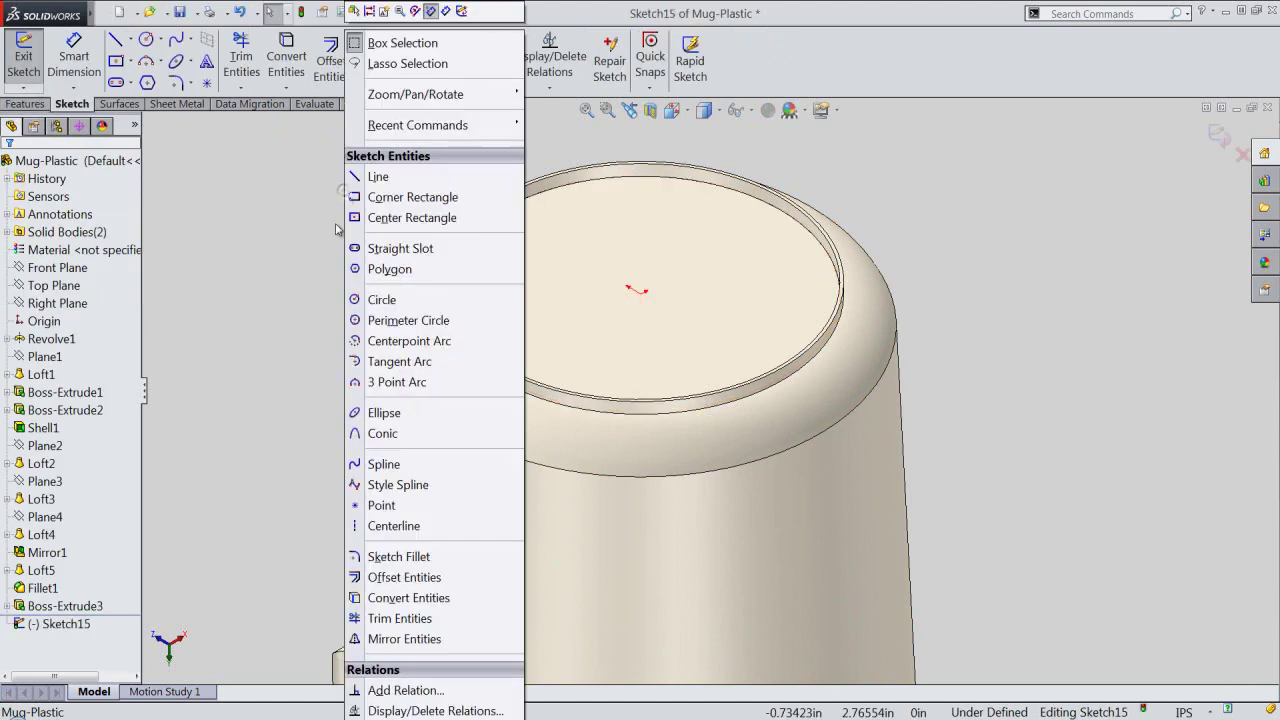
pyautogui.click(365, 300)
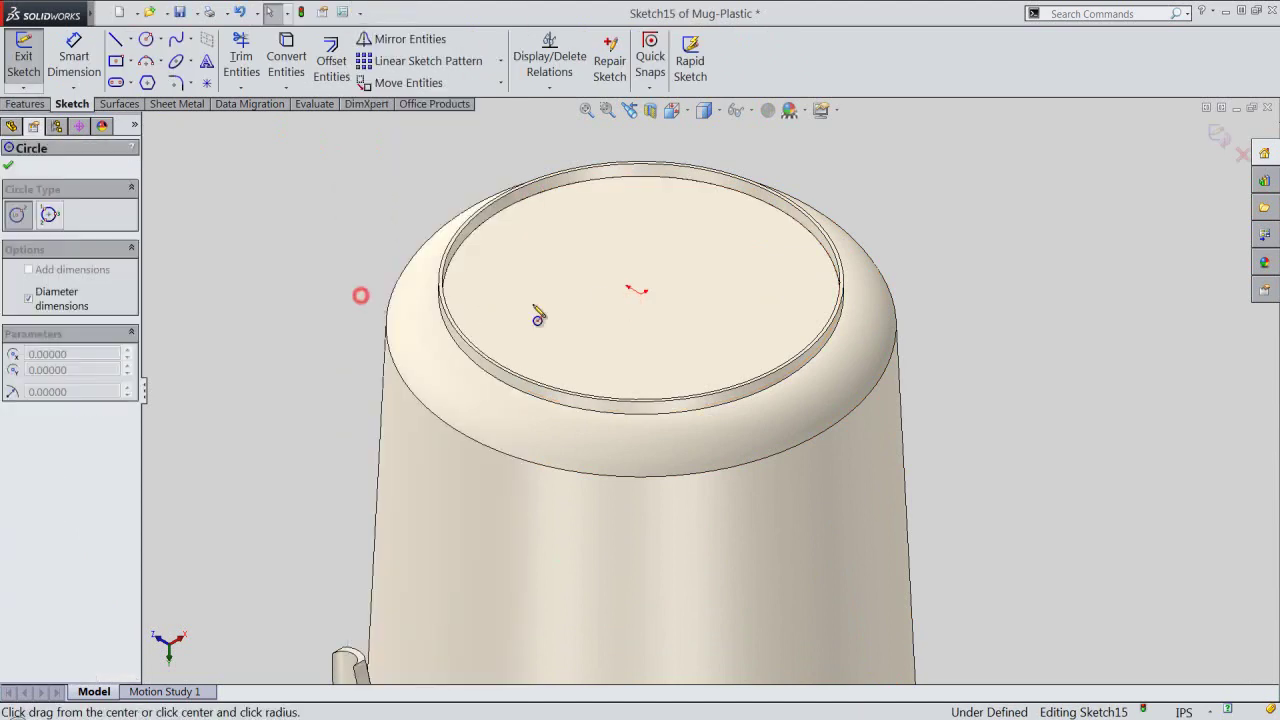
pyautogui.click(640, 294)
pyautogui.write('1.125')
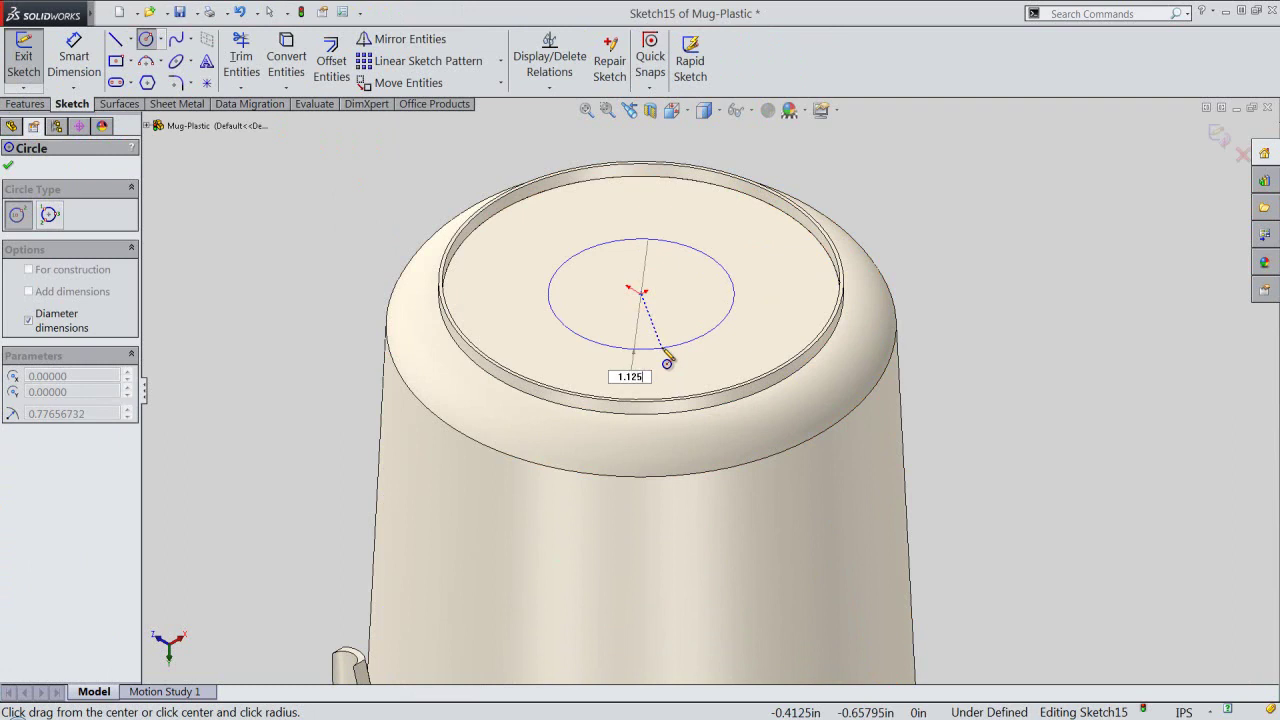
pyautogui.press('Return')
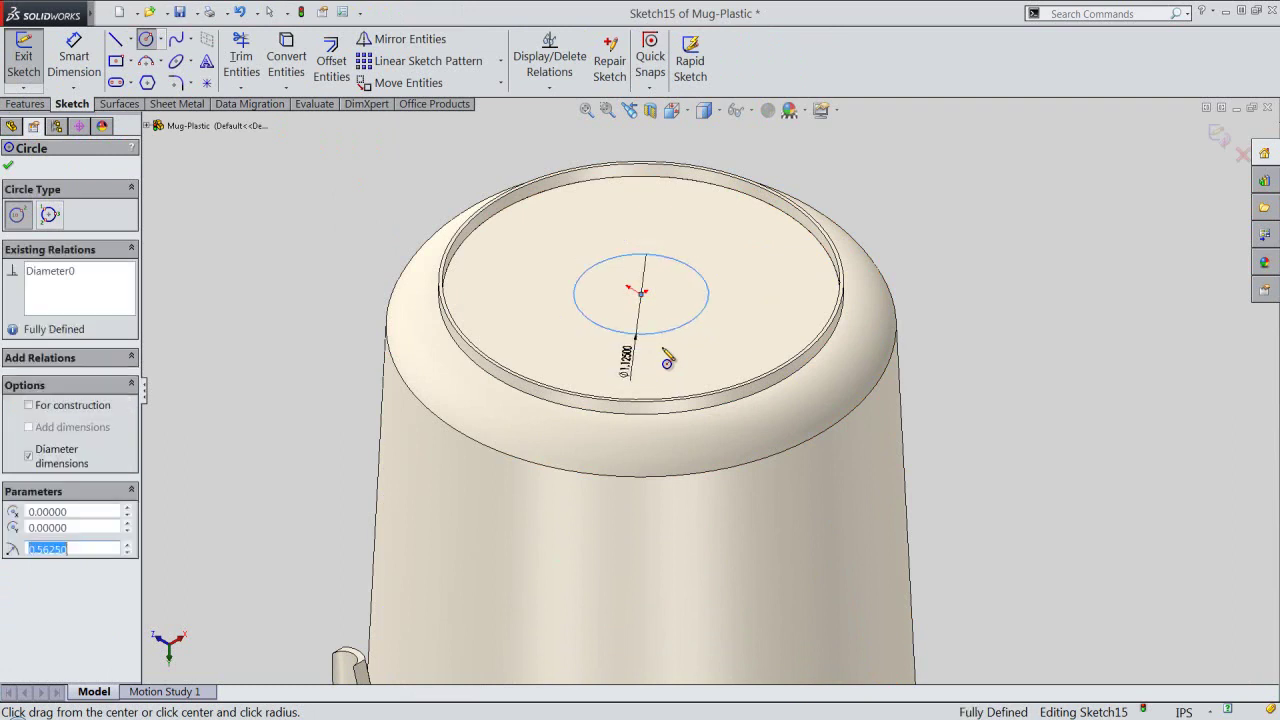
pyautogui.rightClick(944, 160)
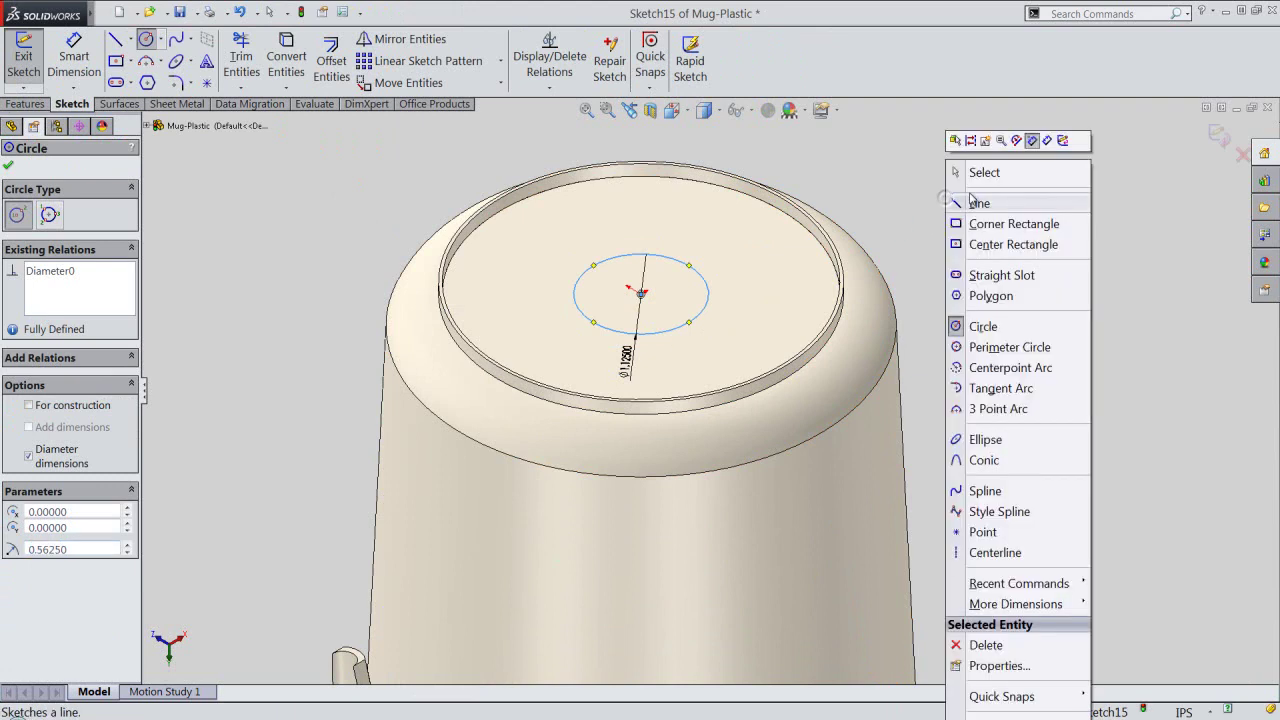
pyautogui.click(980, 174)
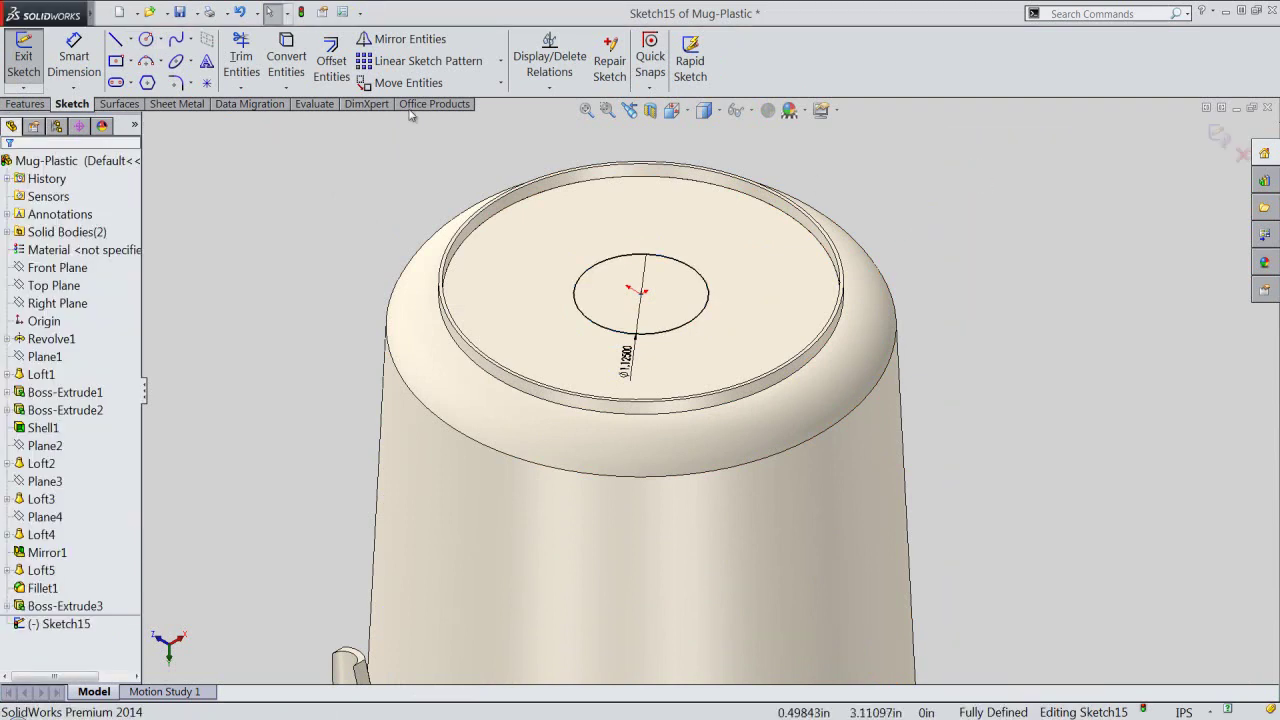
pyautogui.click(318, 68)
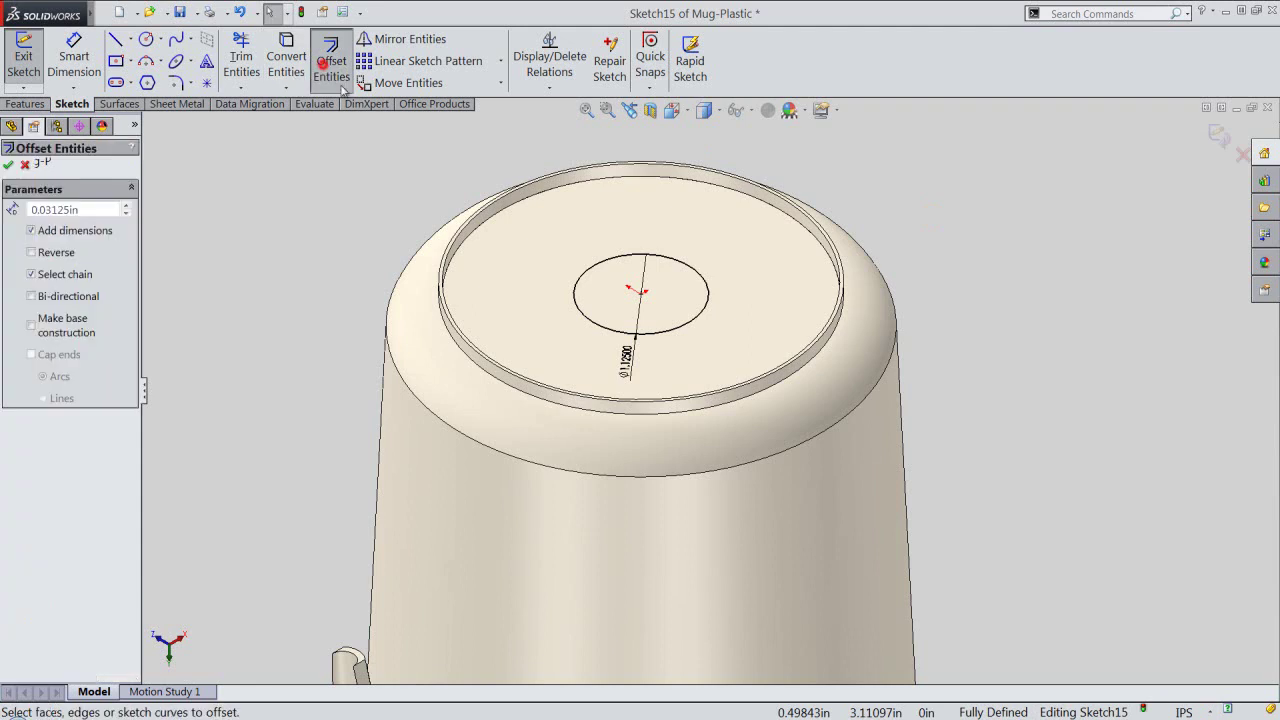
# Offset the 1.125in centre circle 0.03125in inward.
pyautogui.click(675, 258)
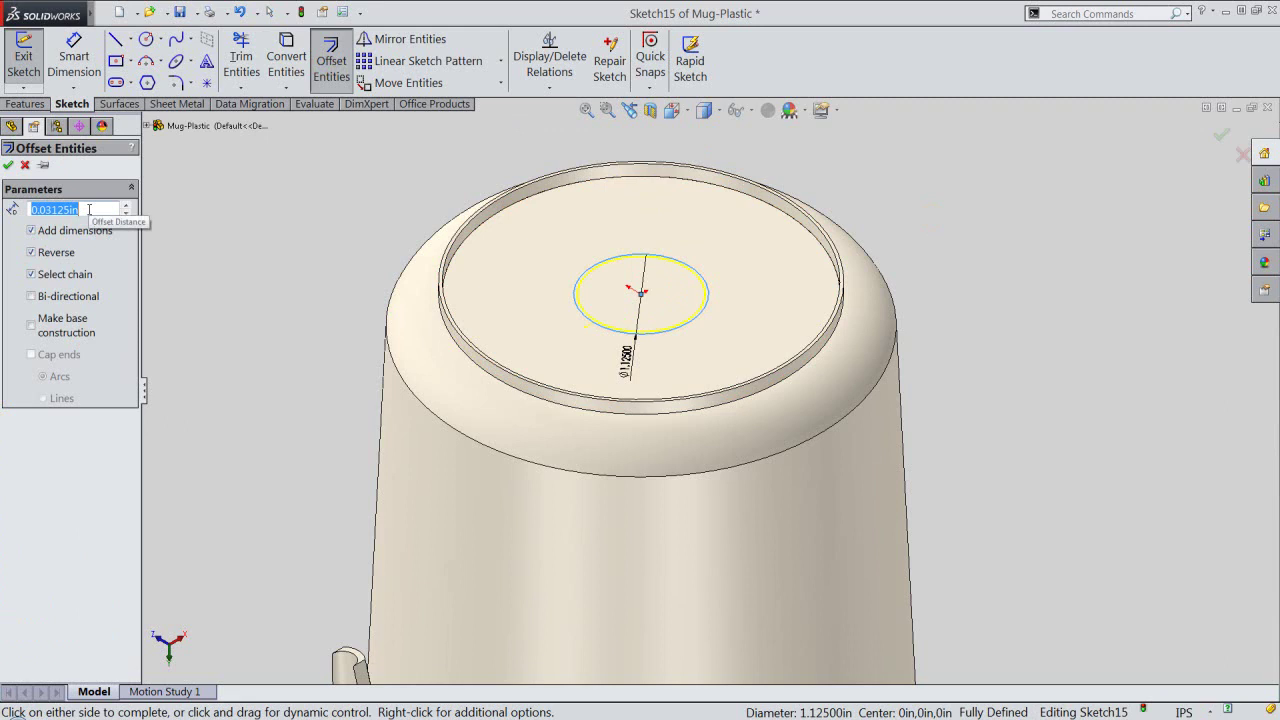
pyautogui.click(88, 209)
pyautogui.click(8, 166)
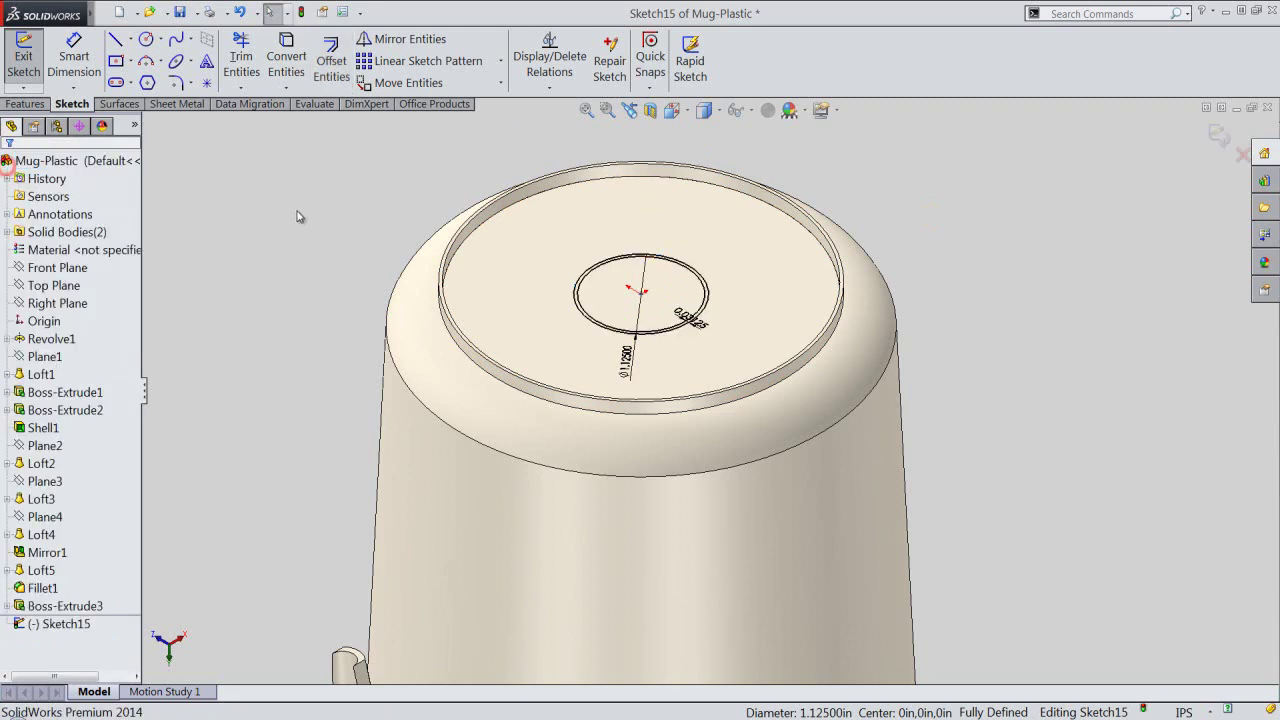
# Select both centre circles and start a boss extrusion of the ring between them.
pyautogui.scroll(-2, 730, 292)
pyautogui.scroll(-2, 730, 292)
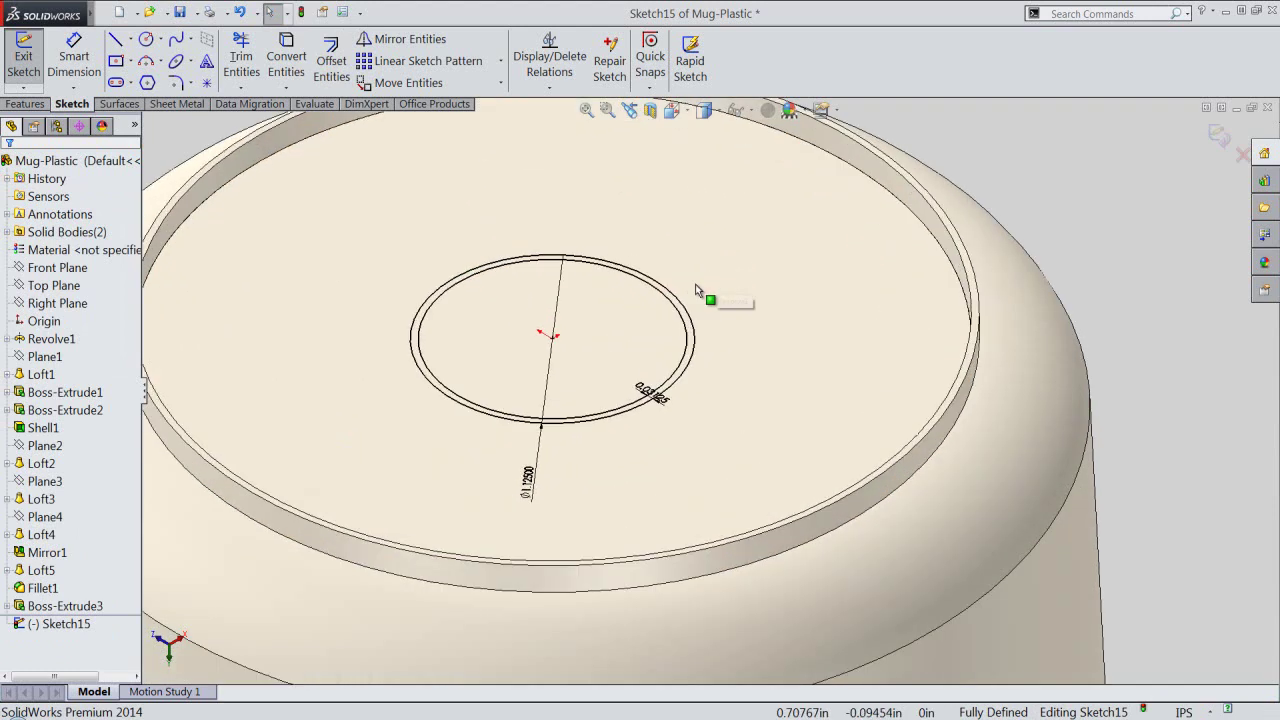
pyautogui.click(684, 320)
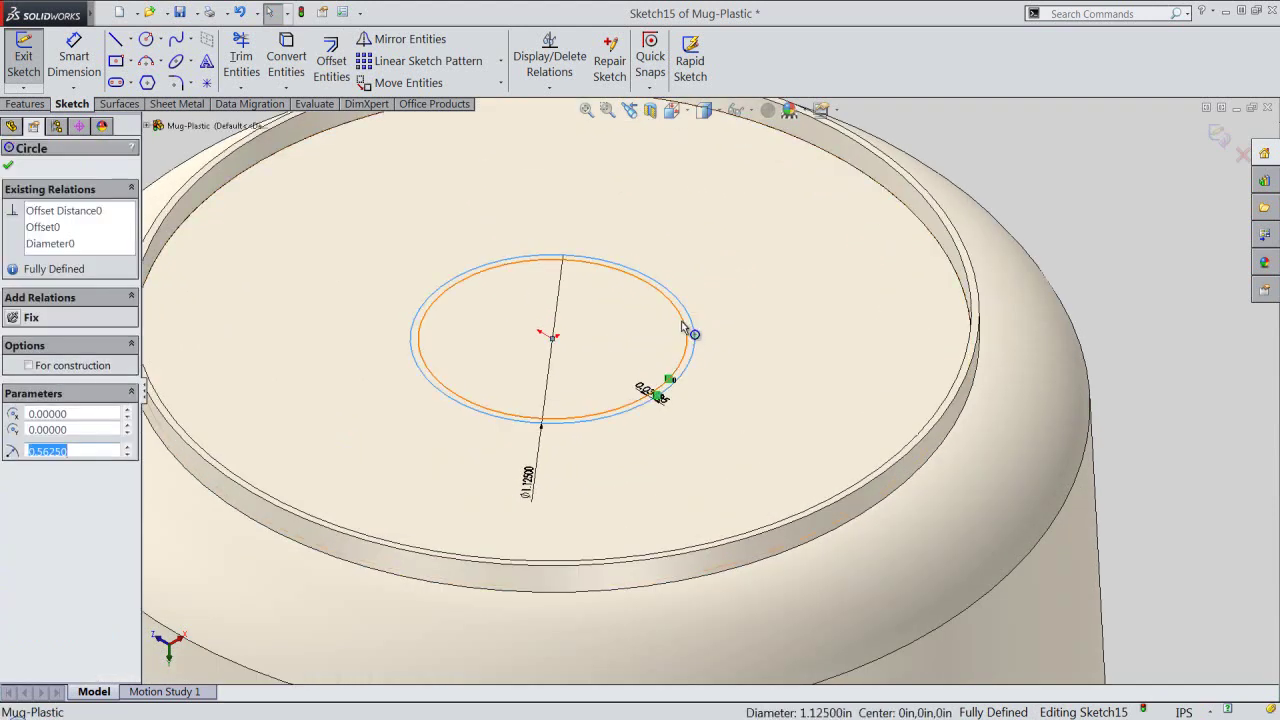
pyautogui.keyDown('ctrl'); pyautogui.click(681, 321); pyautogui.keyUp('ctrl')
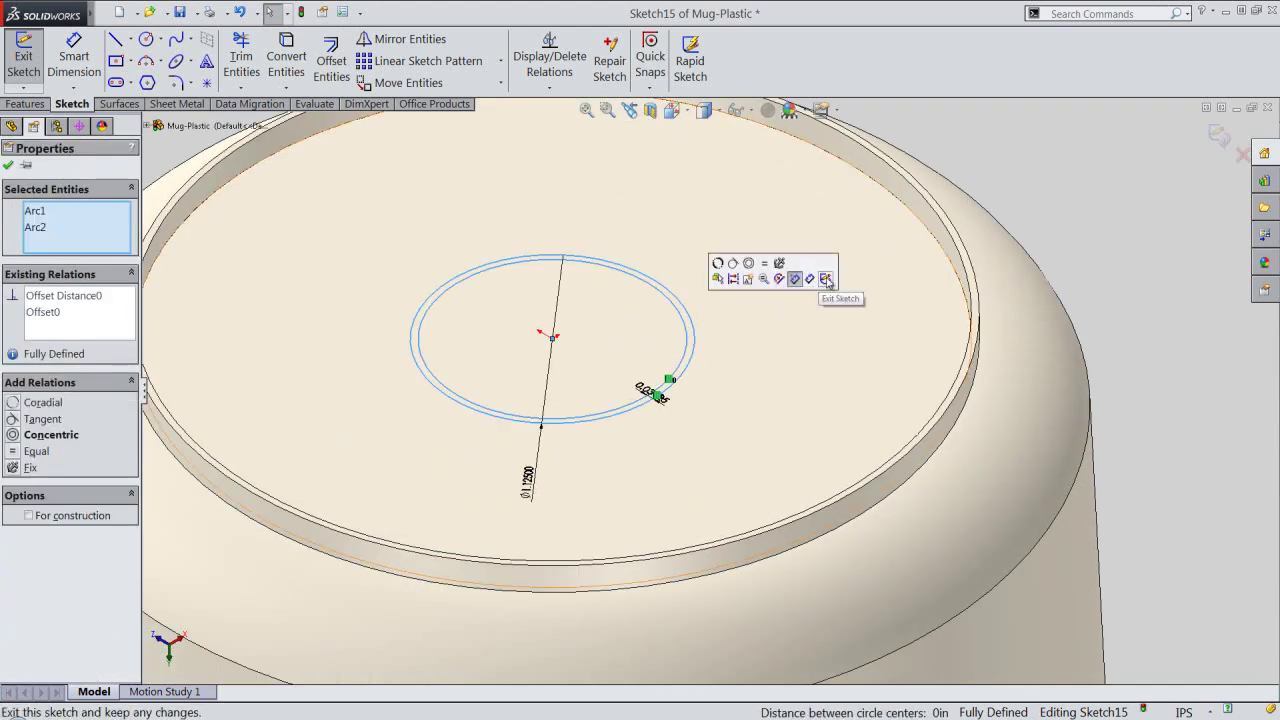
pyautogui.click(820, 279)
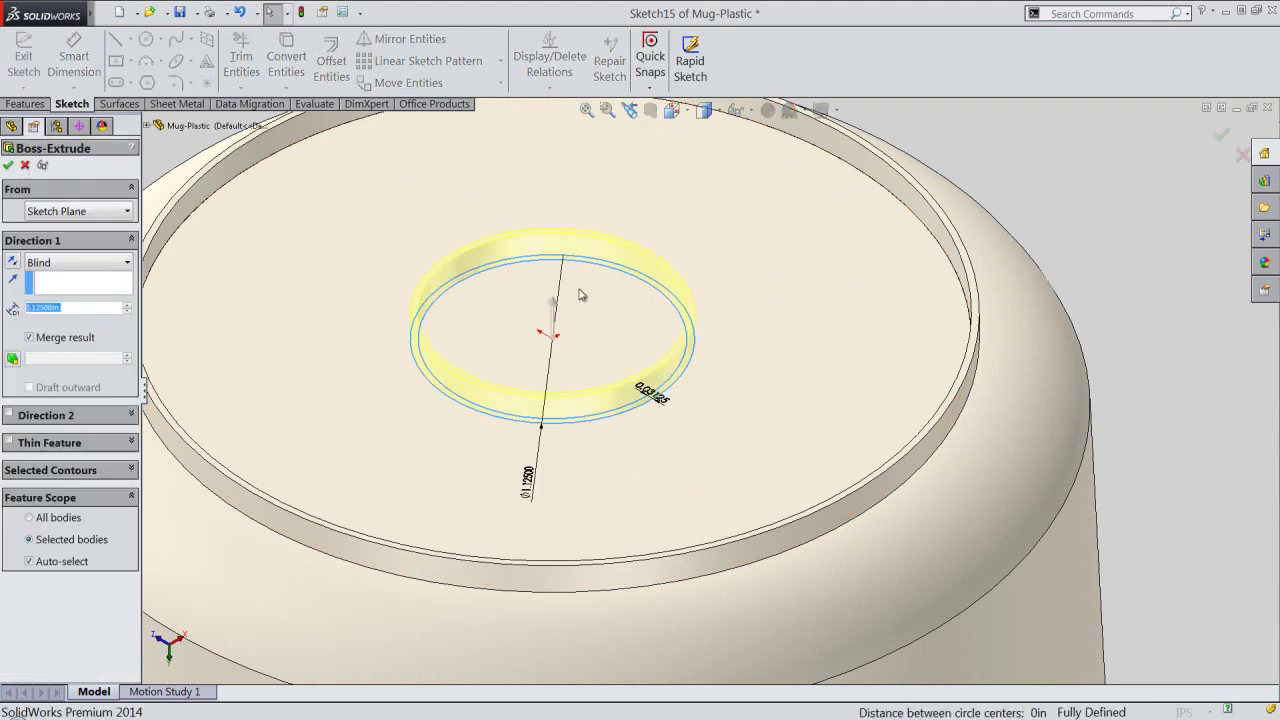
# Extrude the centre ring 0.03125in high as Boss-Extrude4, then clear the selection.
pyautogui.click(78, 302)
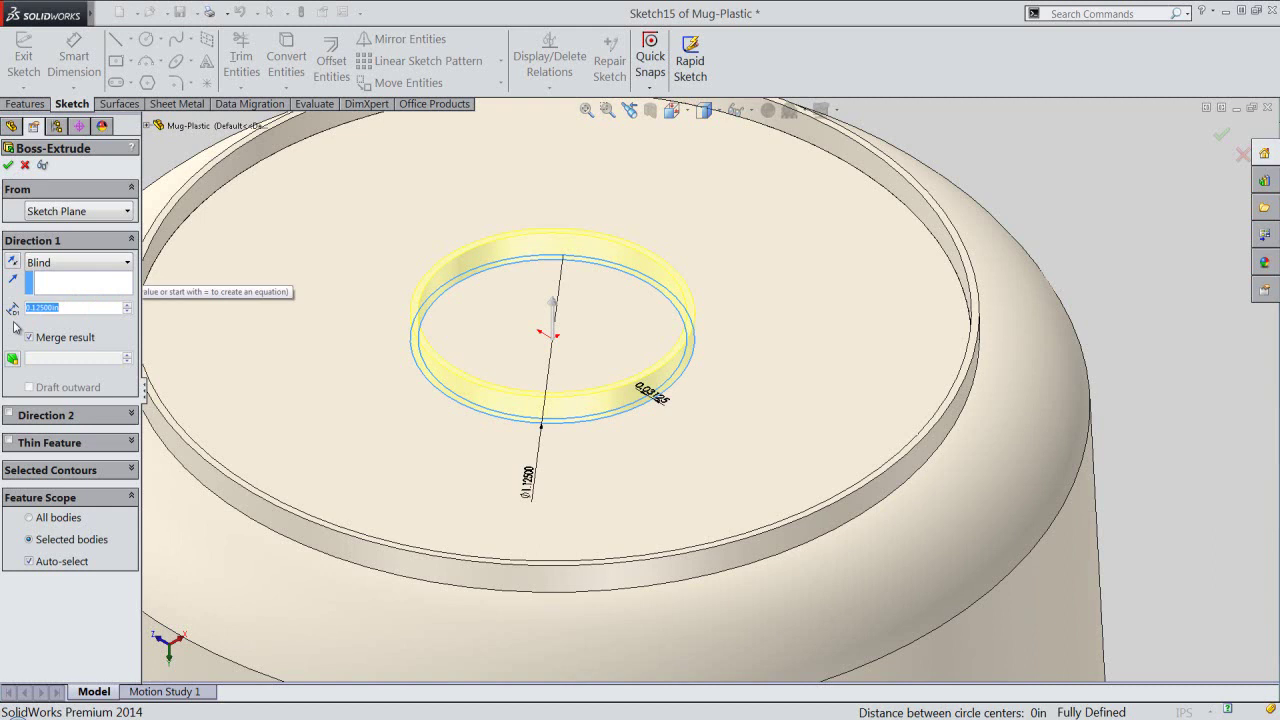
pyautogui.write('0.03125')
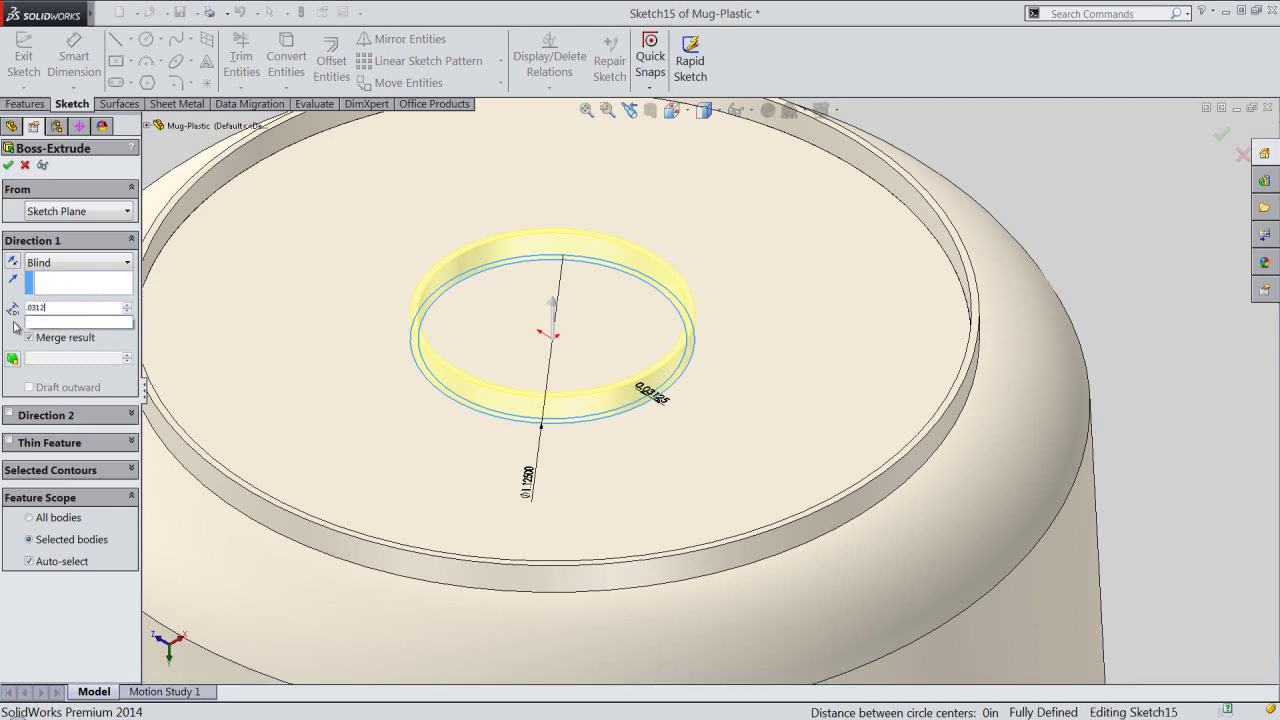
pyautogui.press('Return')
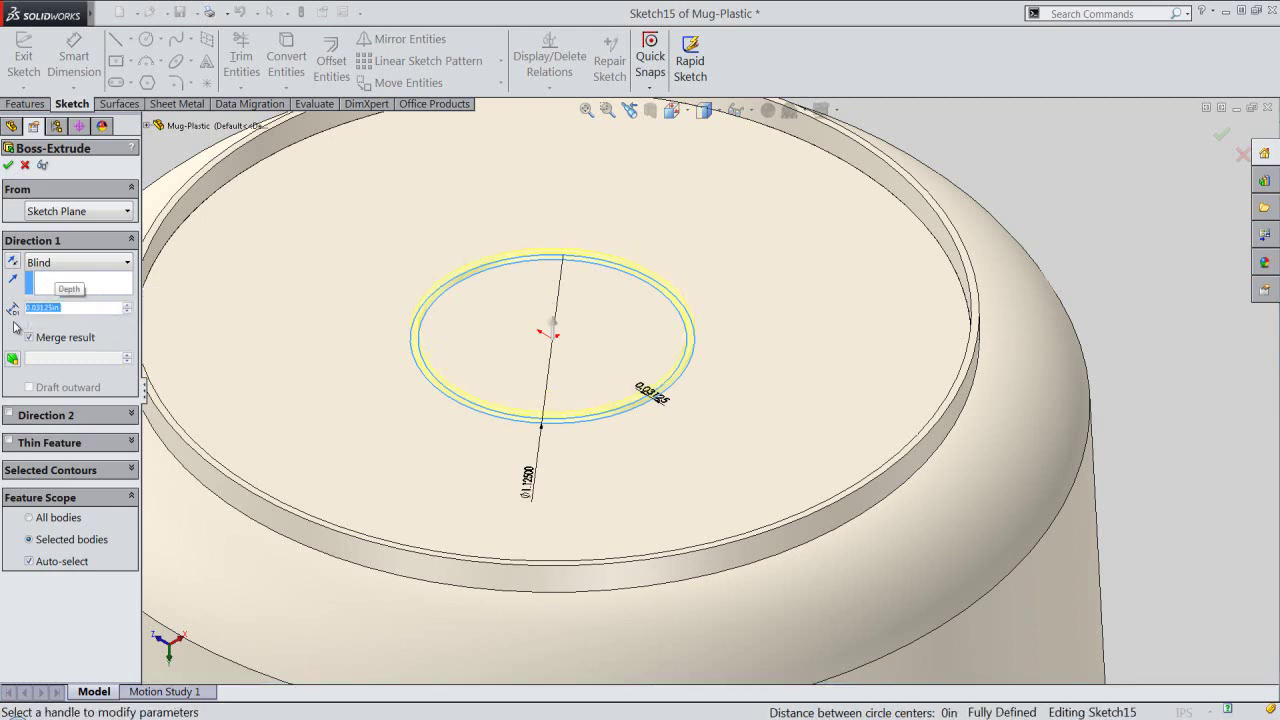
pyautogui.click(9, 166)
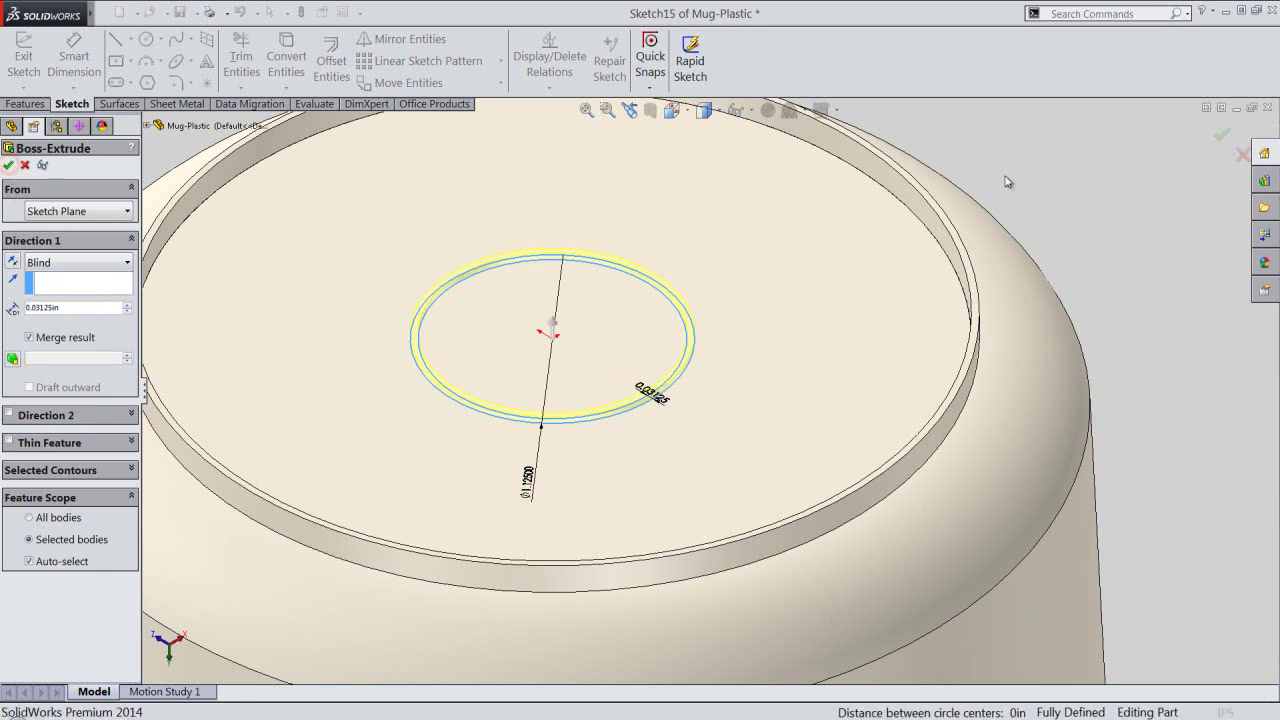
pyautogui.click(1058, 171)
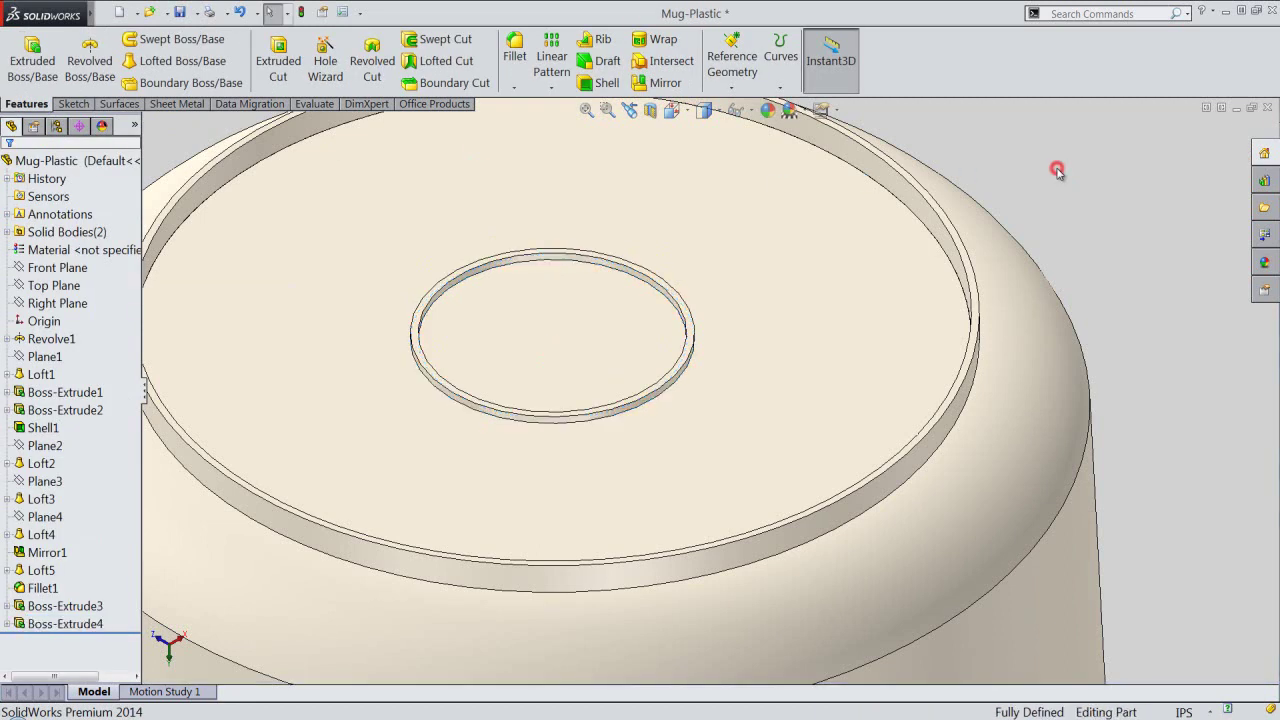
# Zoom to fit the mug, collapse the feature tree, and save the Mug-Plastic part.
pyautogui.click(587, 110)
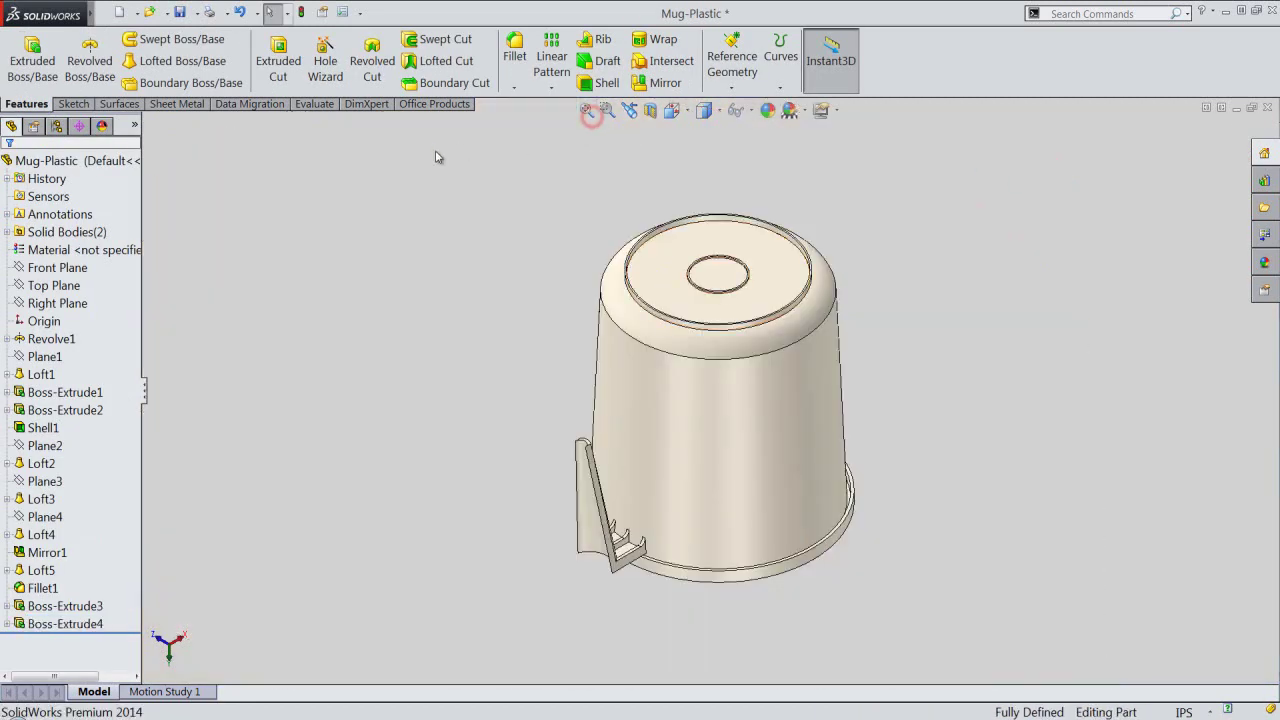
pyautogui.rightClick(95, 205)
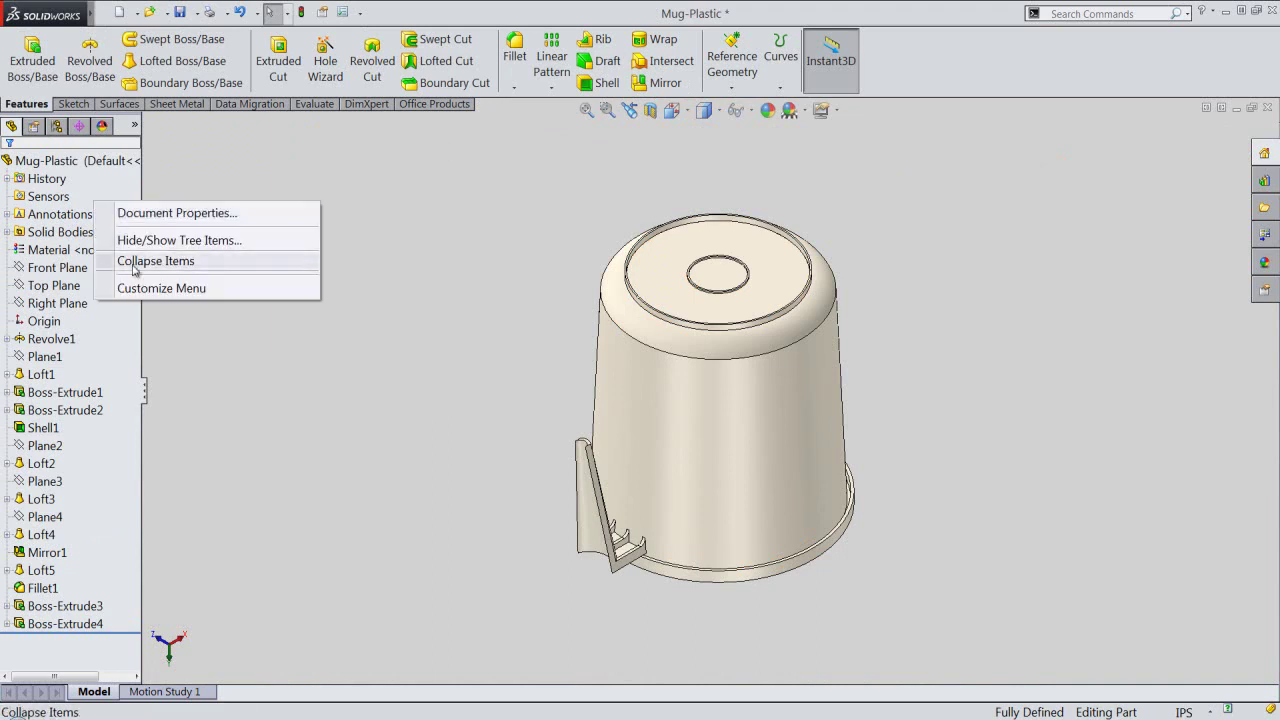
pyautogui.click(130, 262)
pyautogui.click(180, 16)
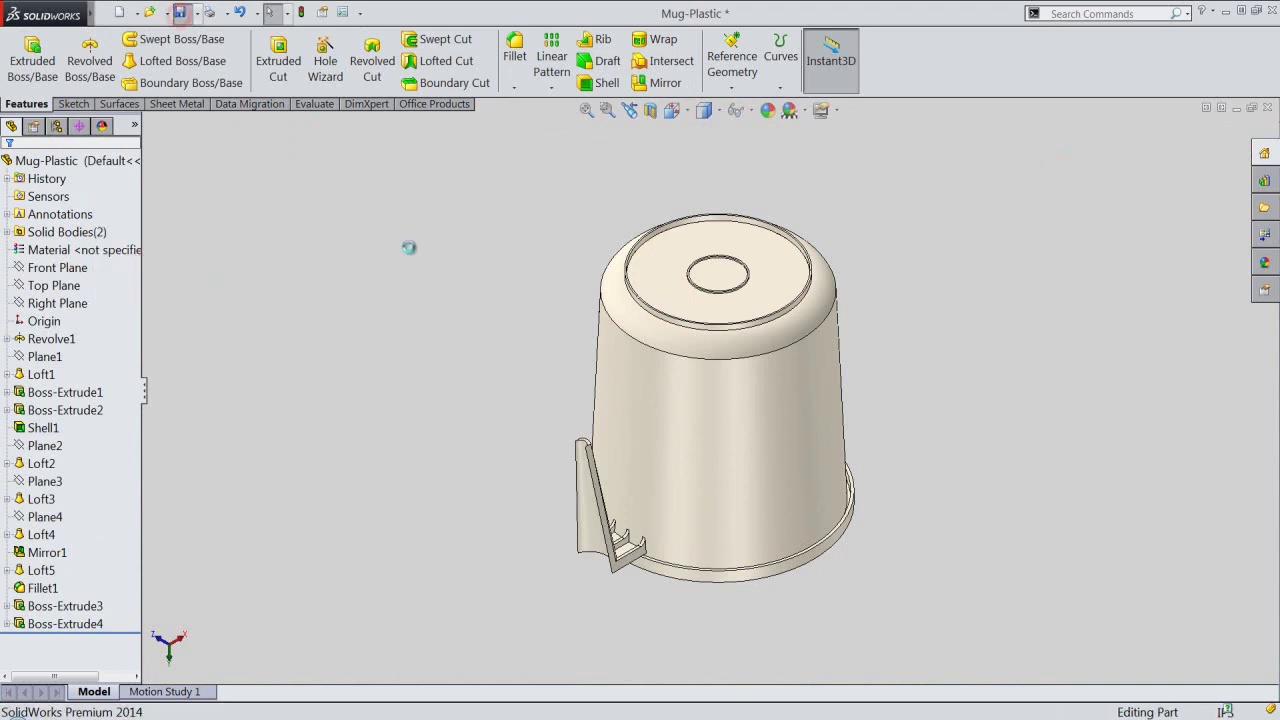
pyautogui.click(405, 248)
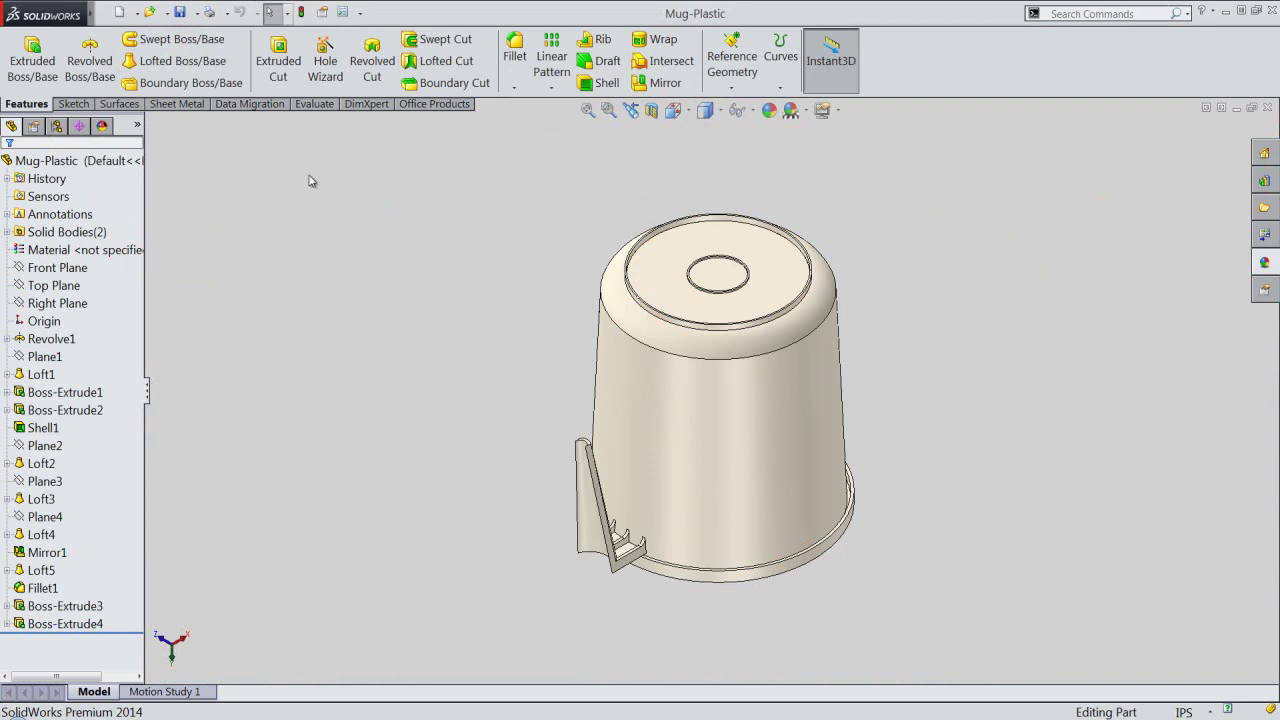
# Start a new sketch on the small raised base circle, viewed from the Top orientation.
pyautogui.click(87, 104)
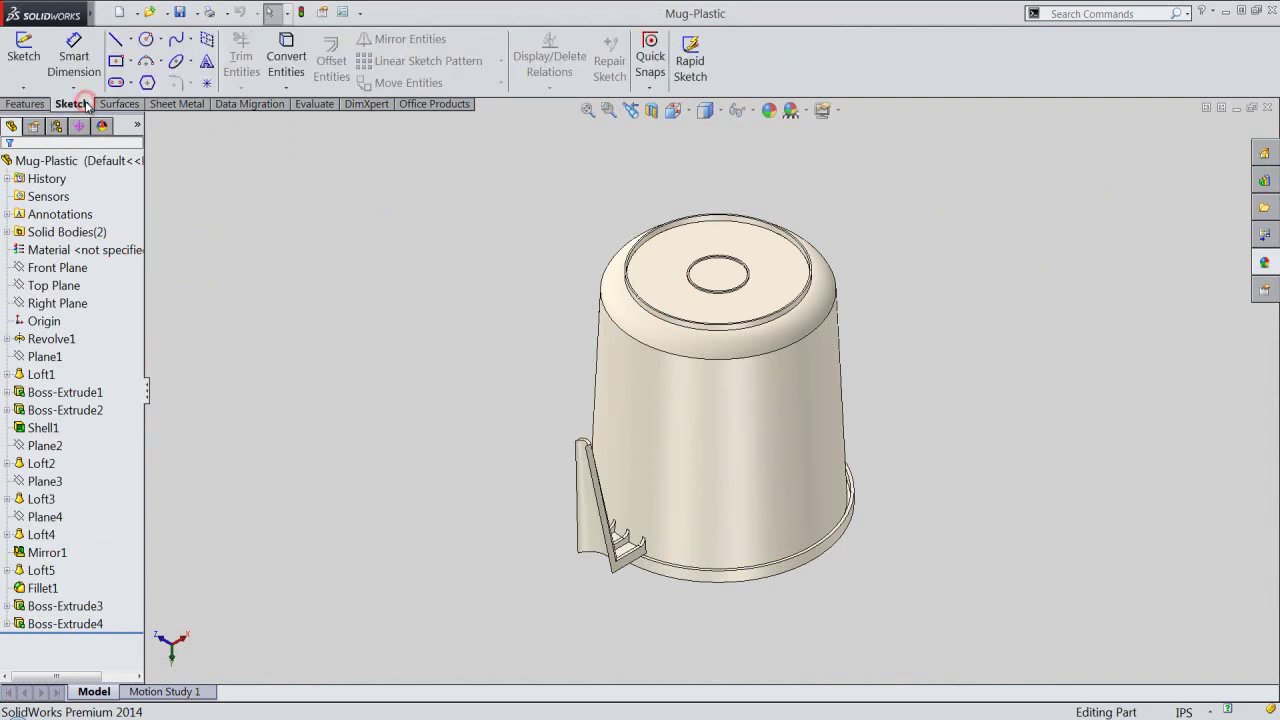
pyautogui.click(24, 45)
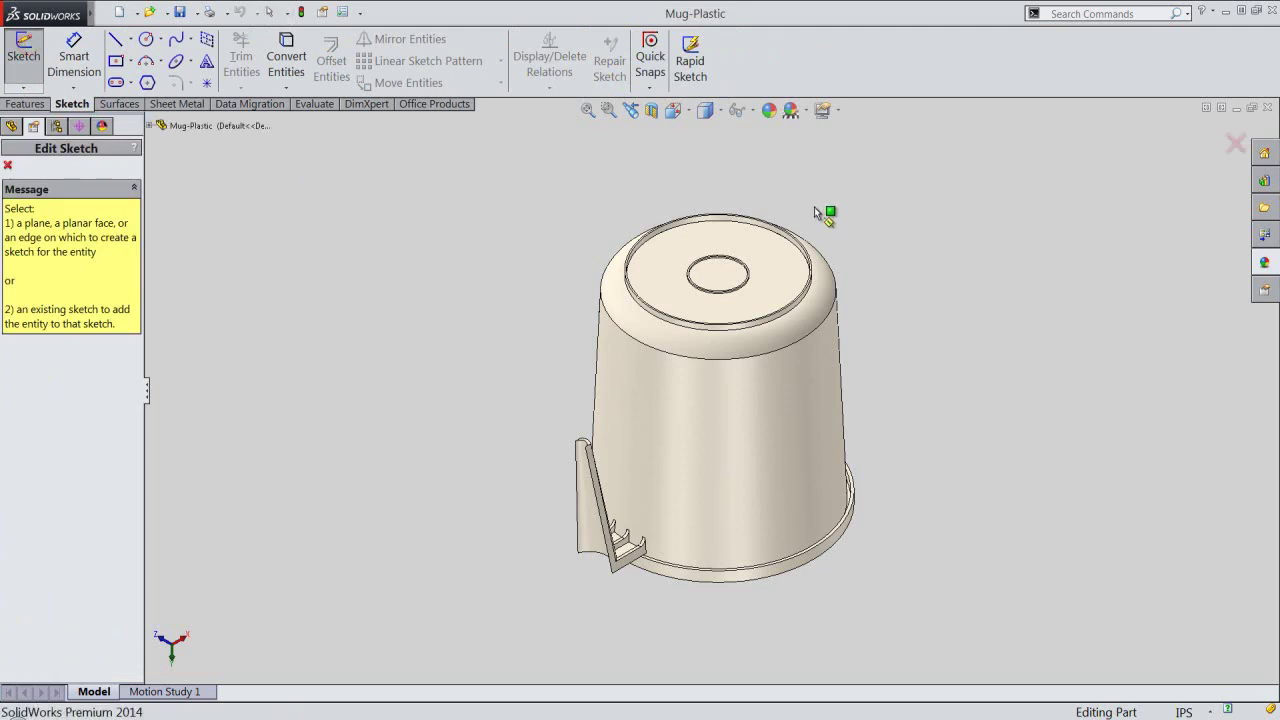
pyautogui.scroll(-3, 728, 282)
pyautogui.scroll(-3, 667, 334)
pyautogui.click(640, 366)
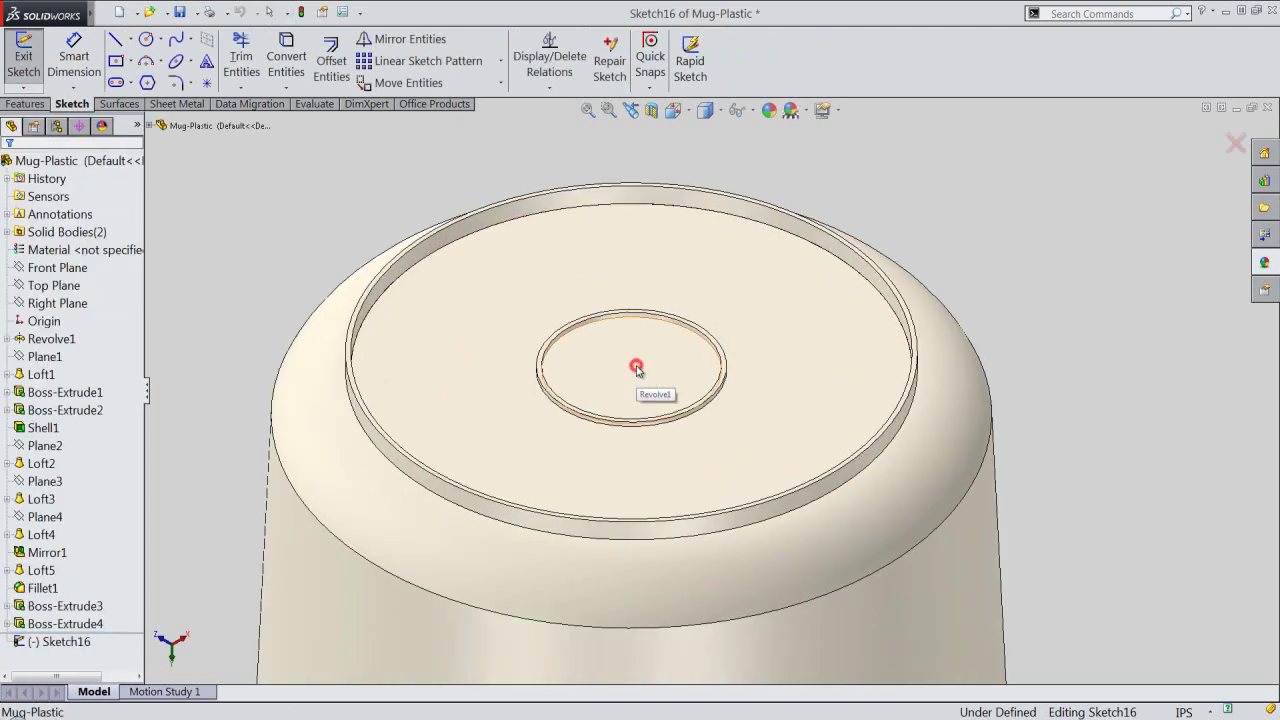
pyautogui.click(673, 110)
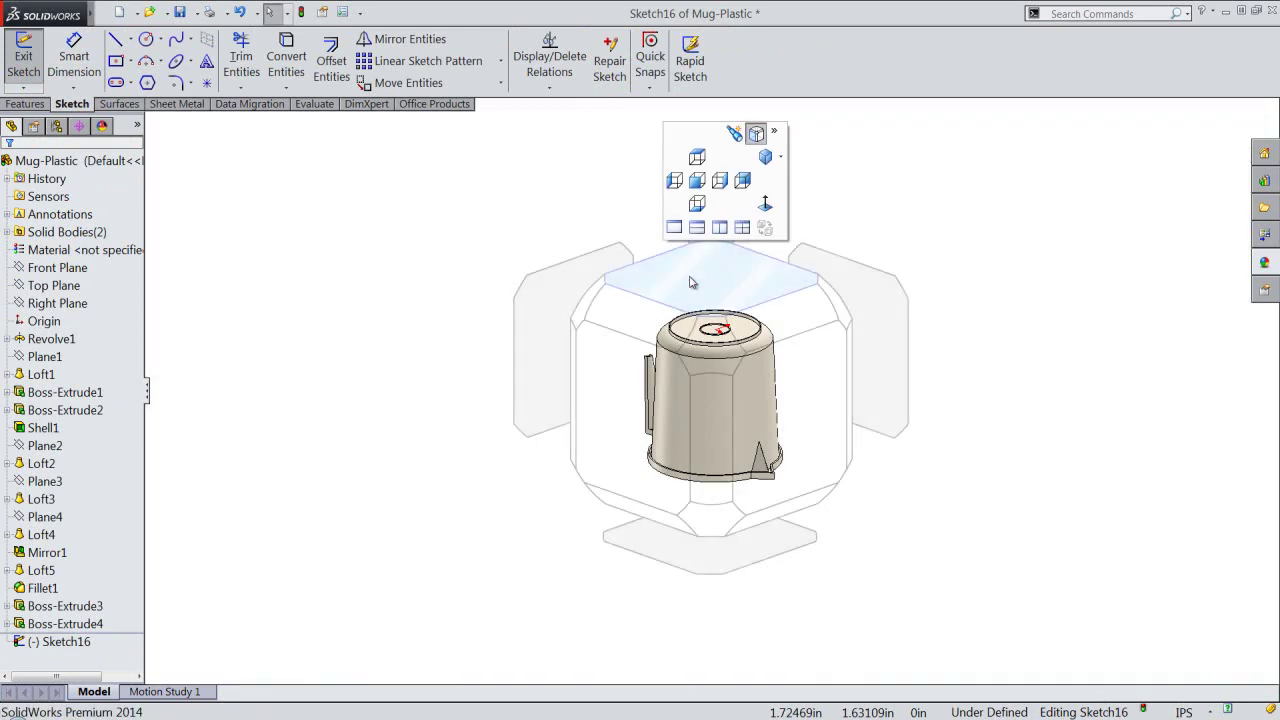
pyautogui.click(686, 270)
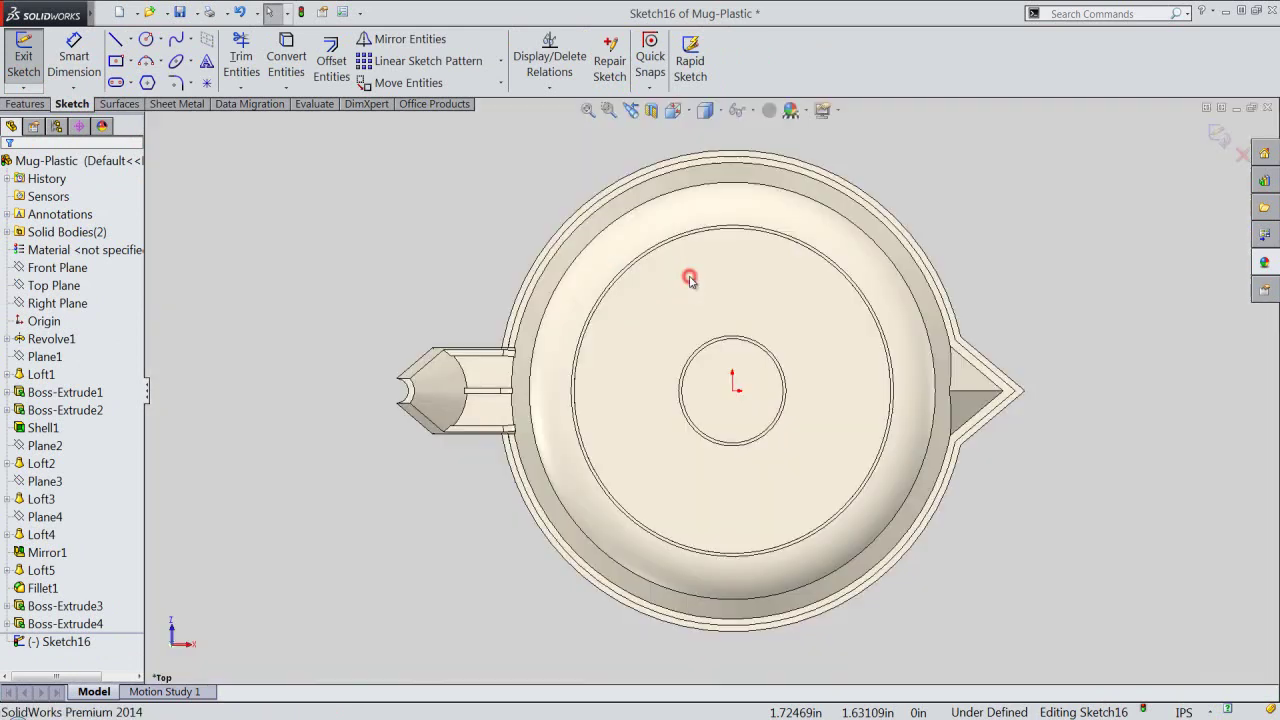
pyautogui.scroll(-2, 757, 420)
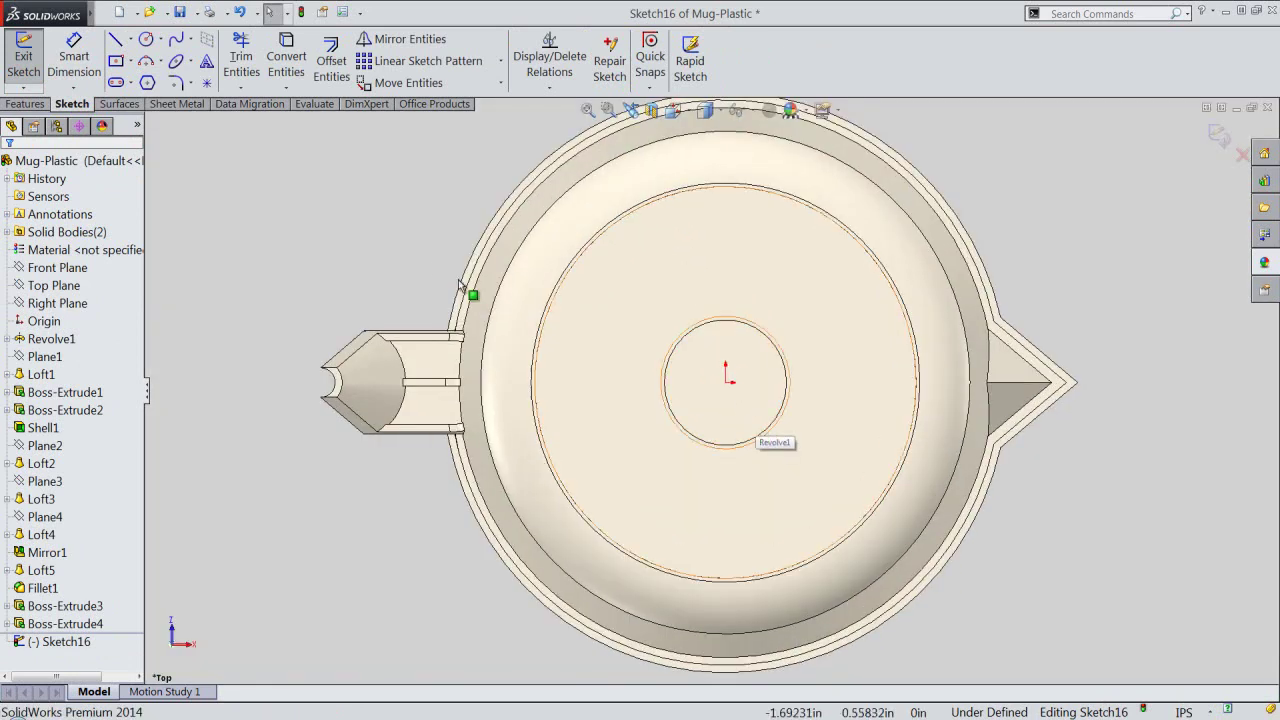
pyautogui.click(374, 211)
pyautogui.moveTo(91, 12)
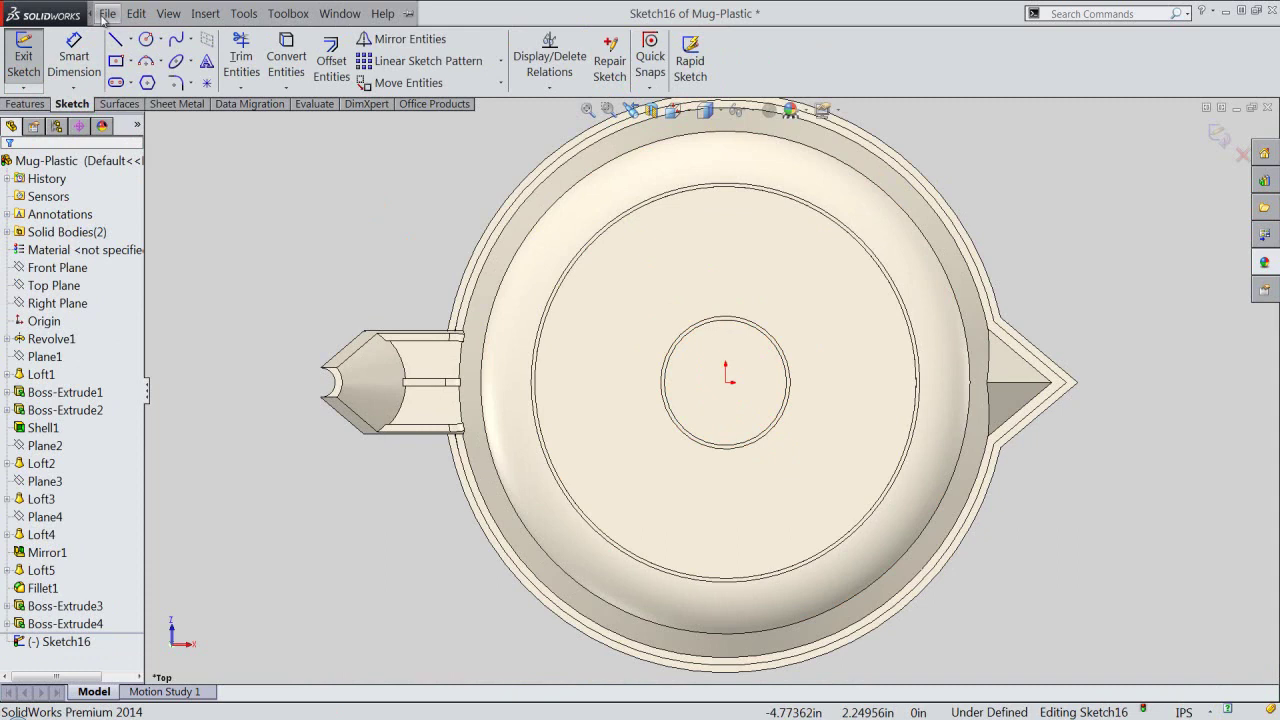
pyautogui.click(241, 14)
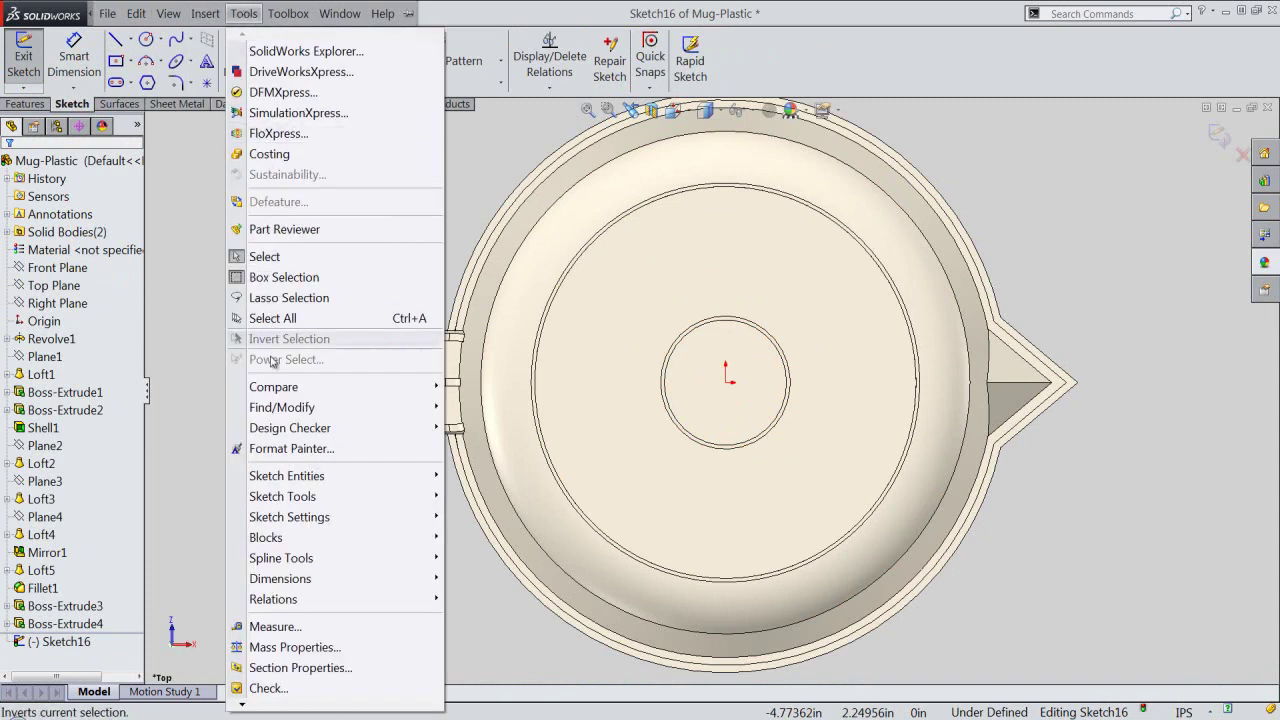
pyautogui.moveTo(266, 537)
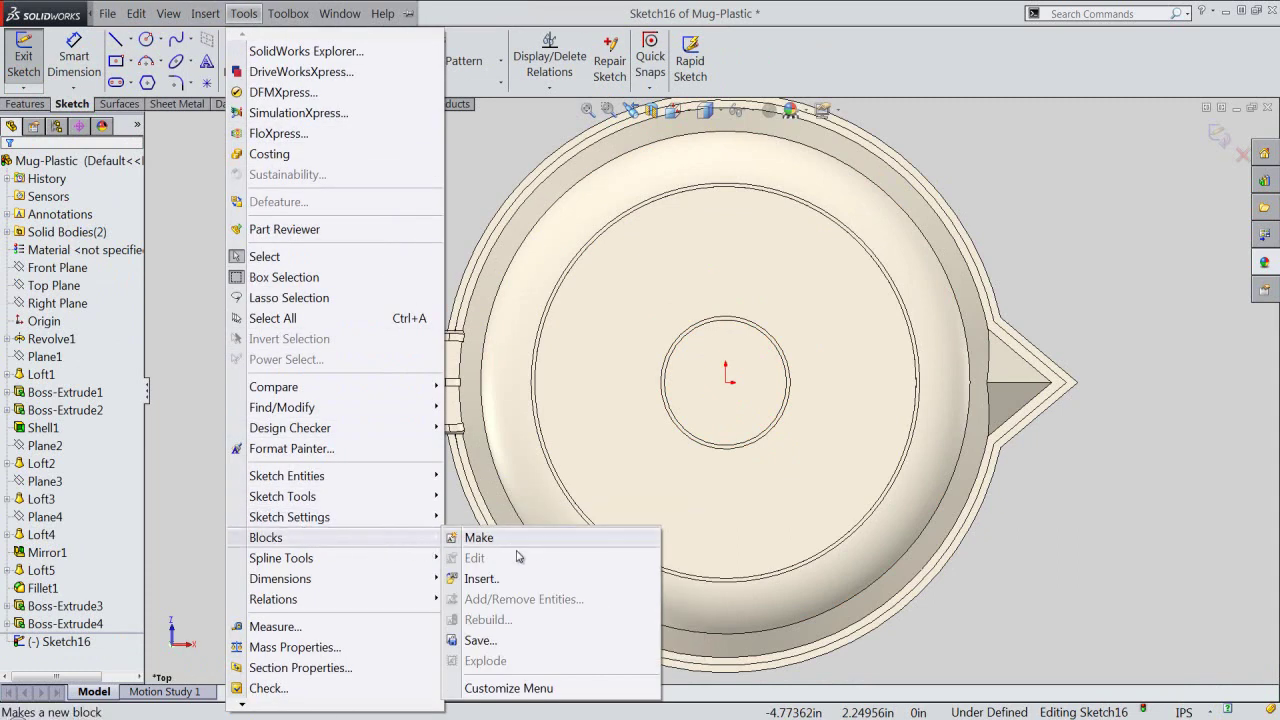
# Insert the Text Block.SLDBLK block at the sketch origin.
pyautogui.click(520, 580)
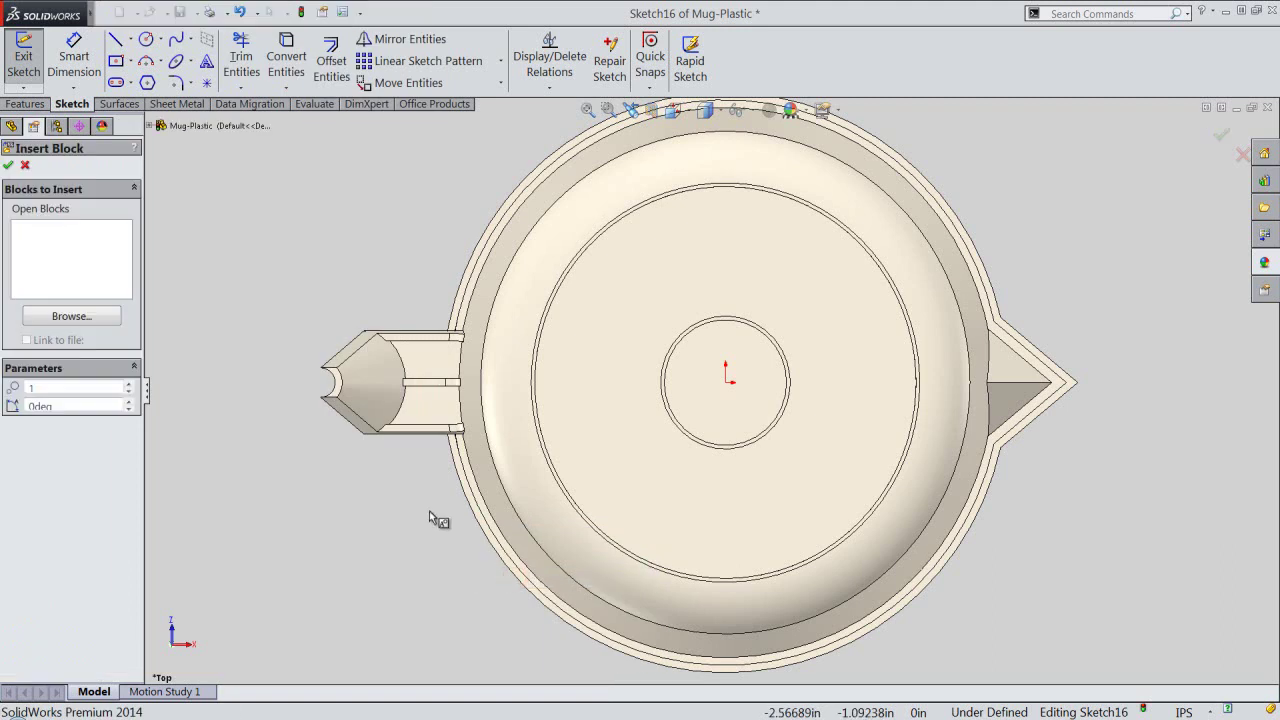
pyautogui.click(104, 320)
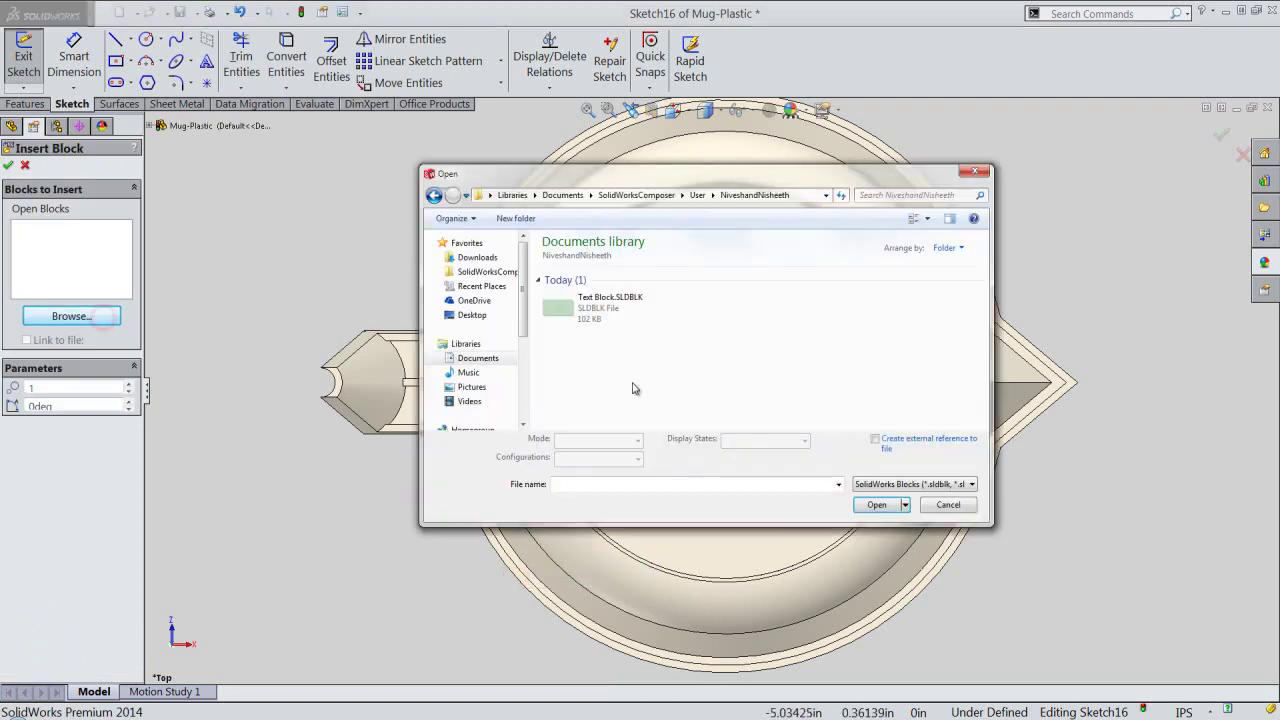
pyautogui.click(633, 387)
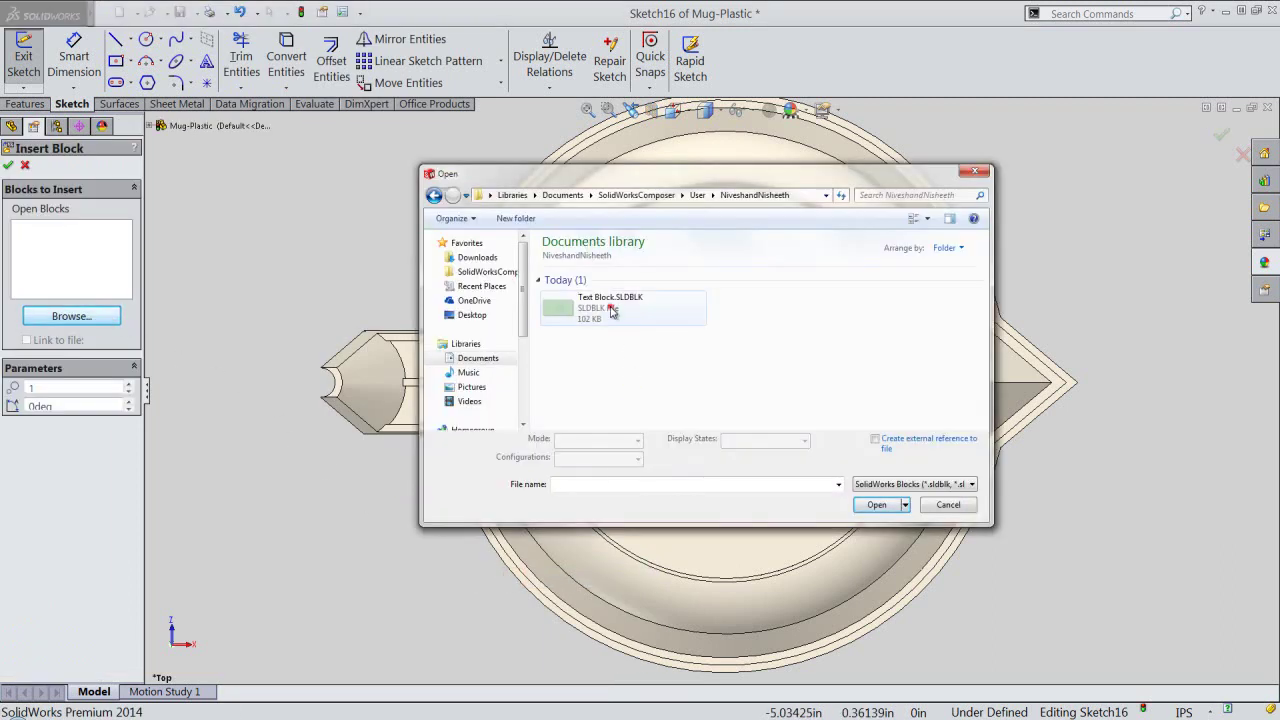
pyautogui.click(612, 310)
pyautogui.click(879, 503)
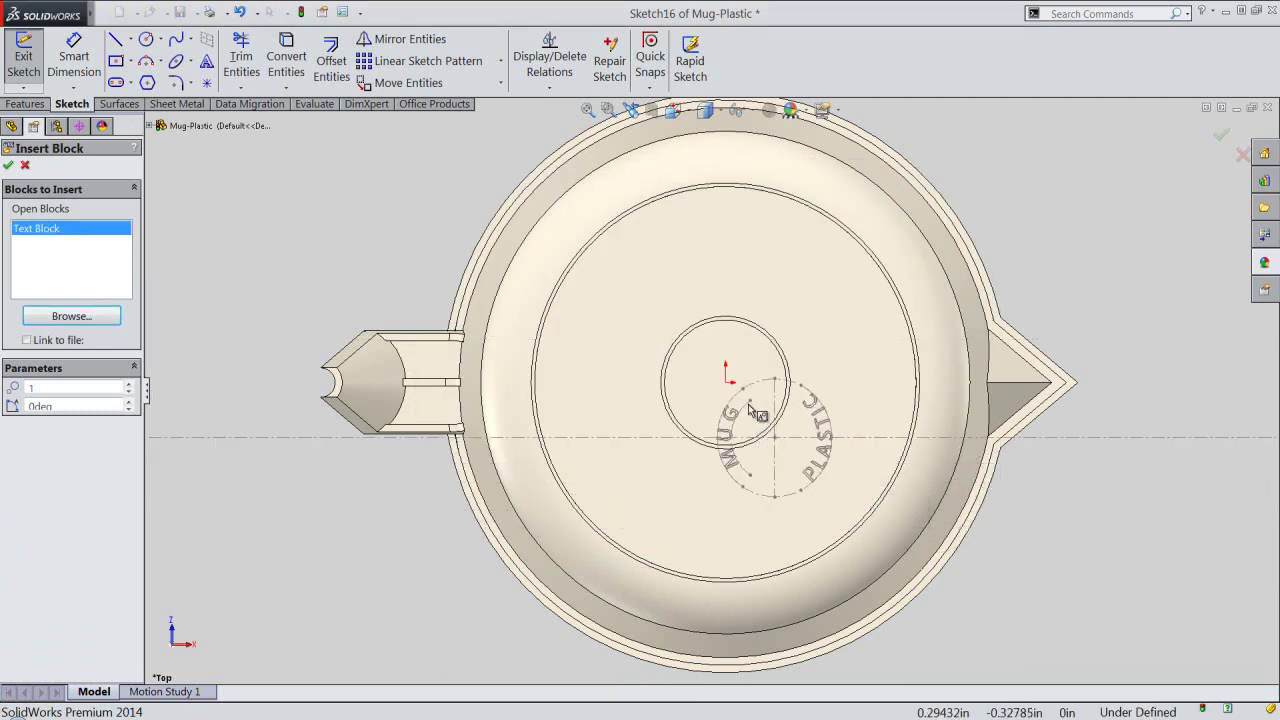
pyautogui.click(728, 384)
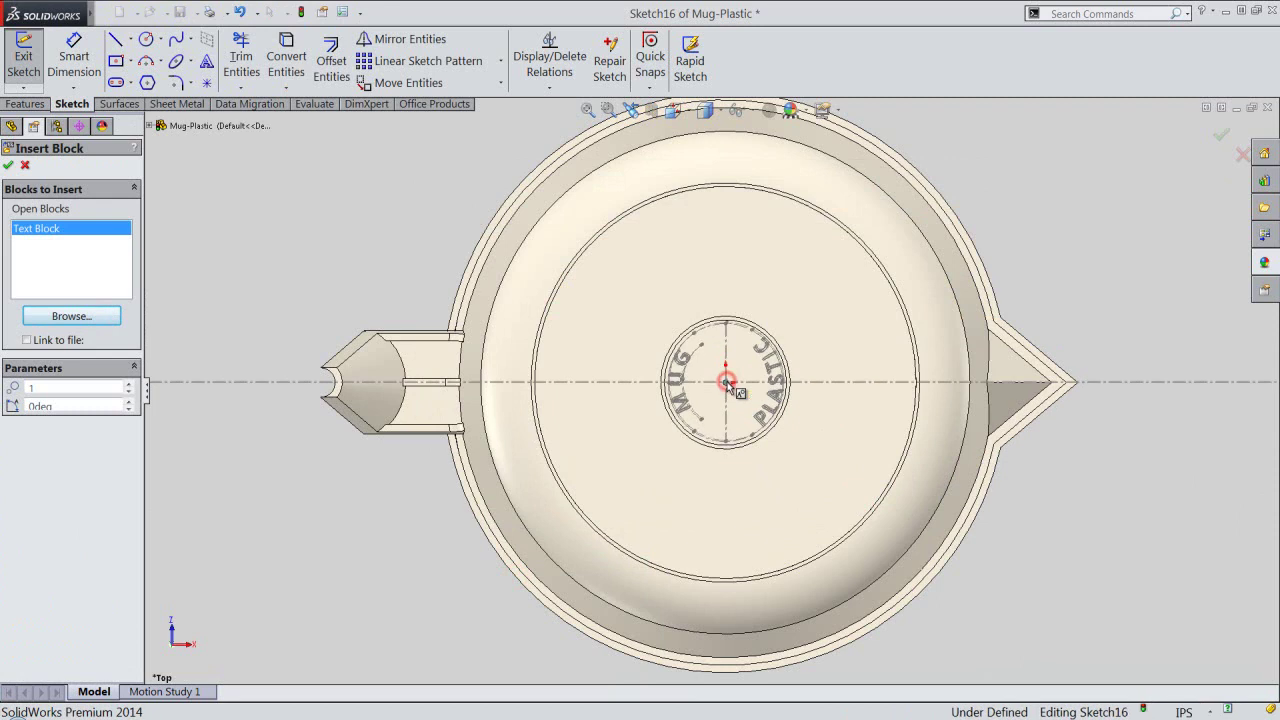
pyautogui.rightClick(446, 199)
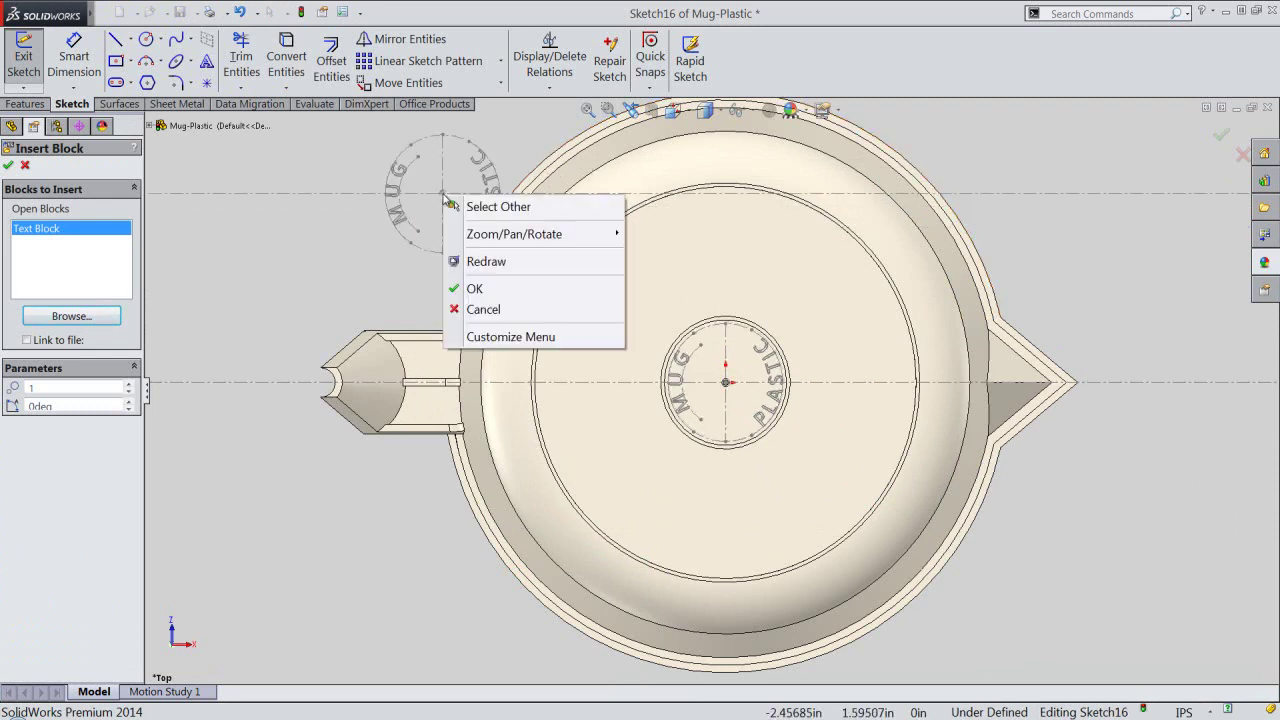
pyautogui.click(474, 288)
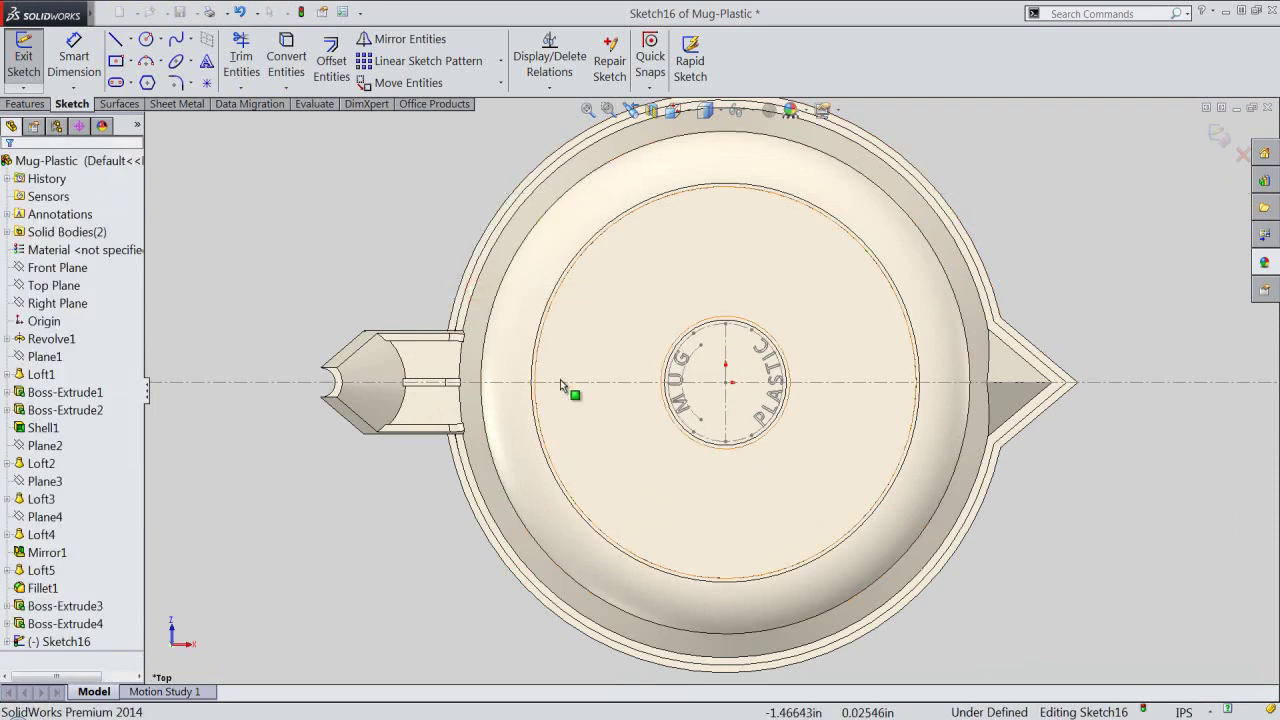
# Make the text block's centre line horizontal to fully define Sketch16.
pyautogui.click(703, 356)
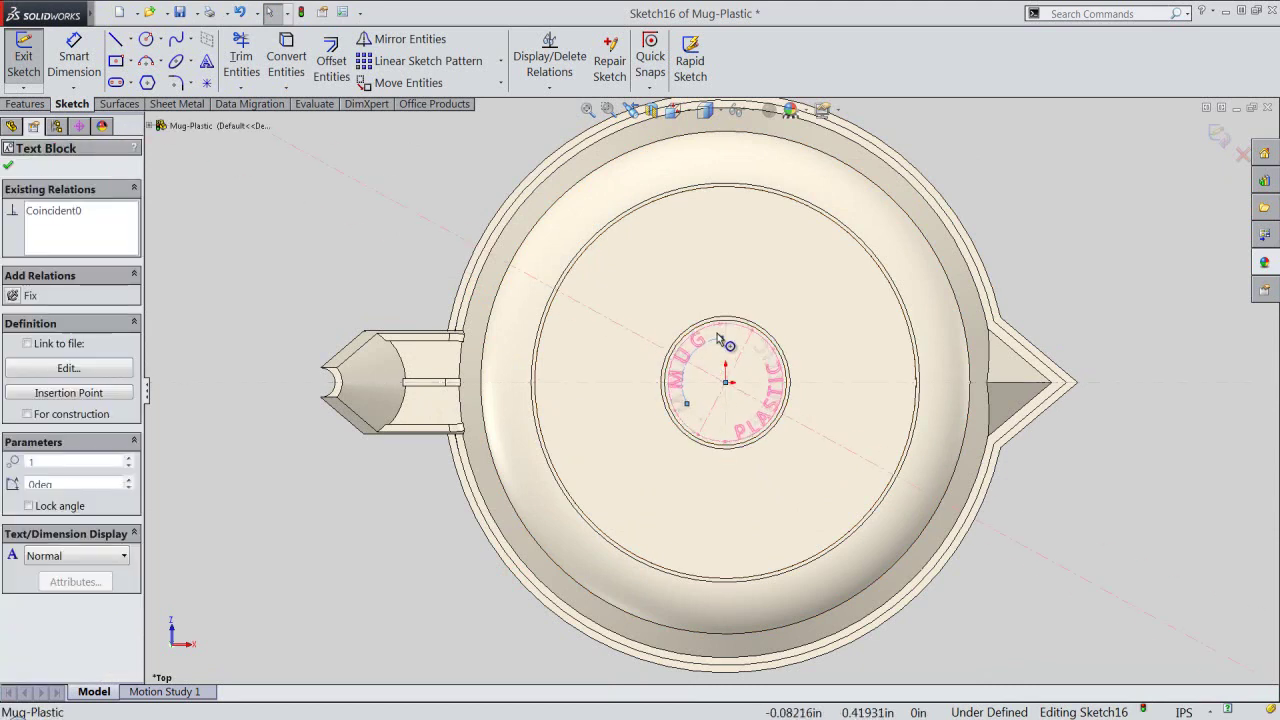
pyautogui.press('Escape')
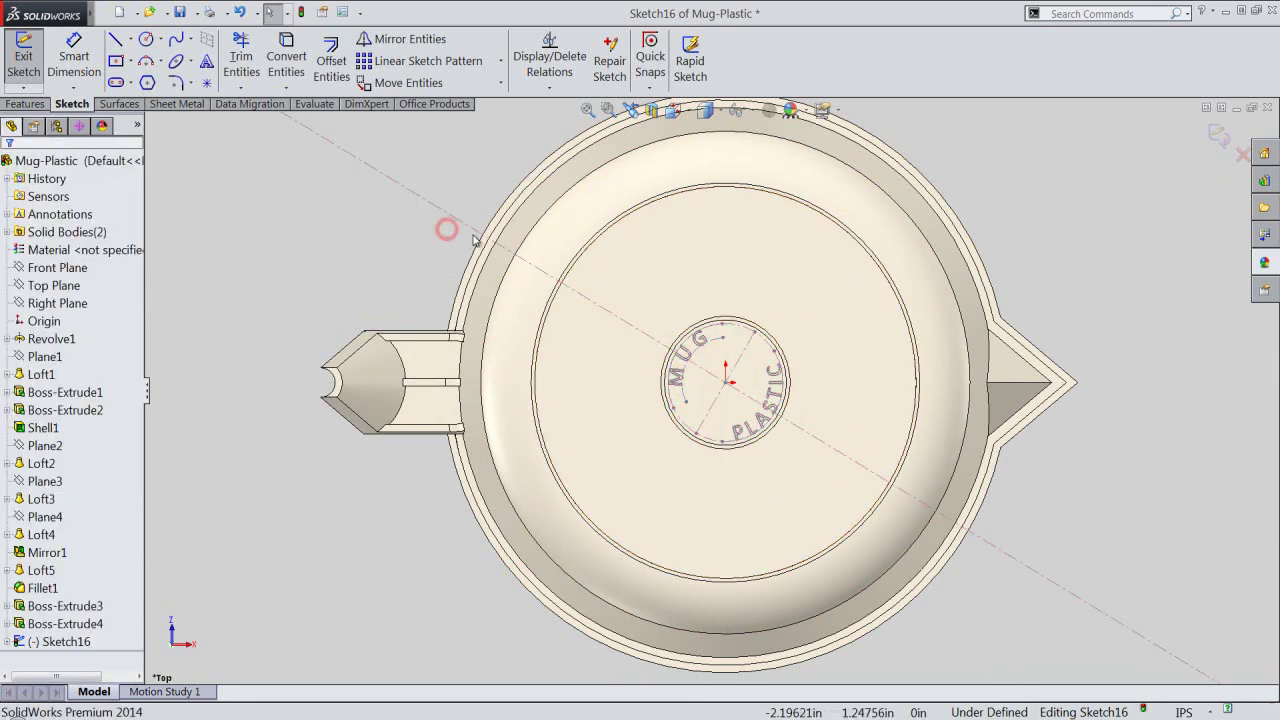
pyautogui.click(652, 340)
pyautogui.click(689, 277)
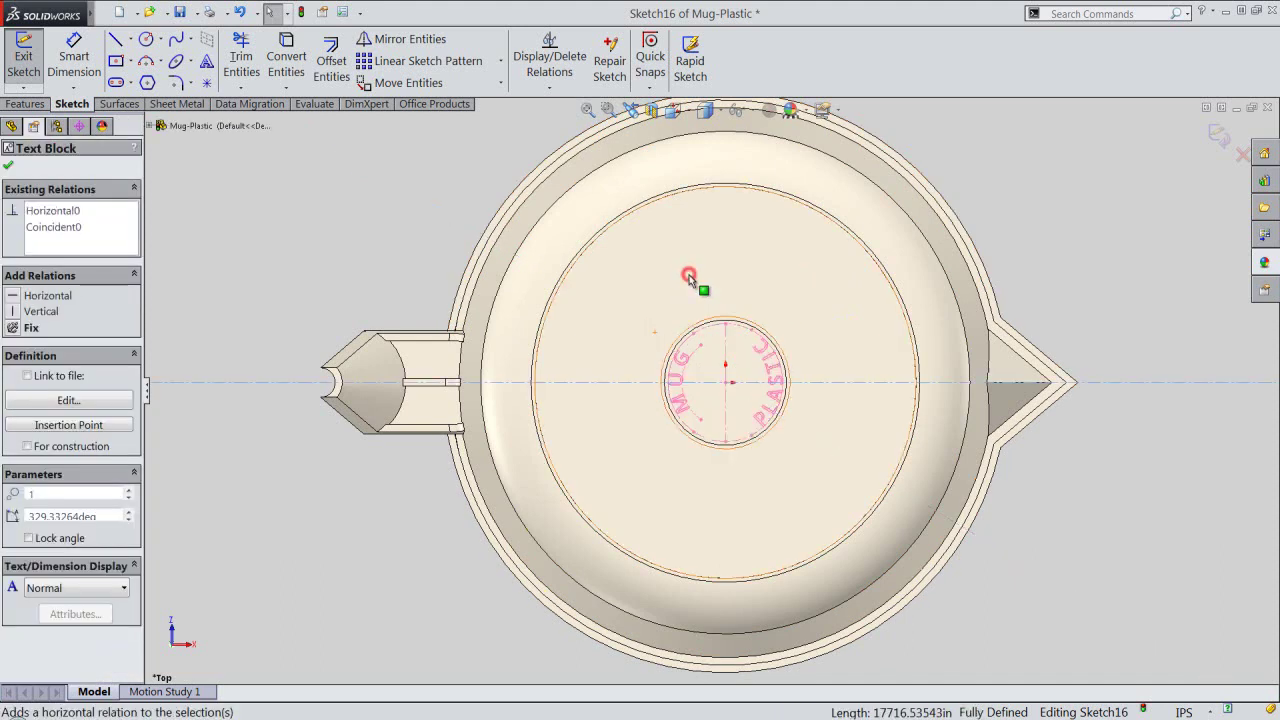
pyautogui.press('Escape')
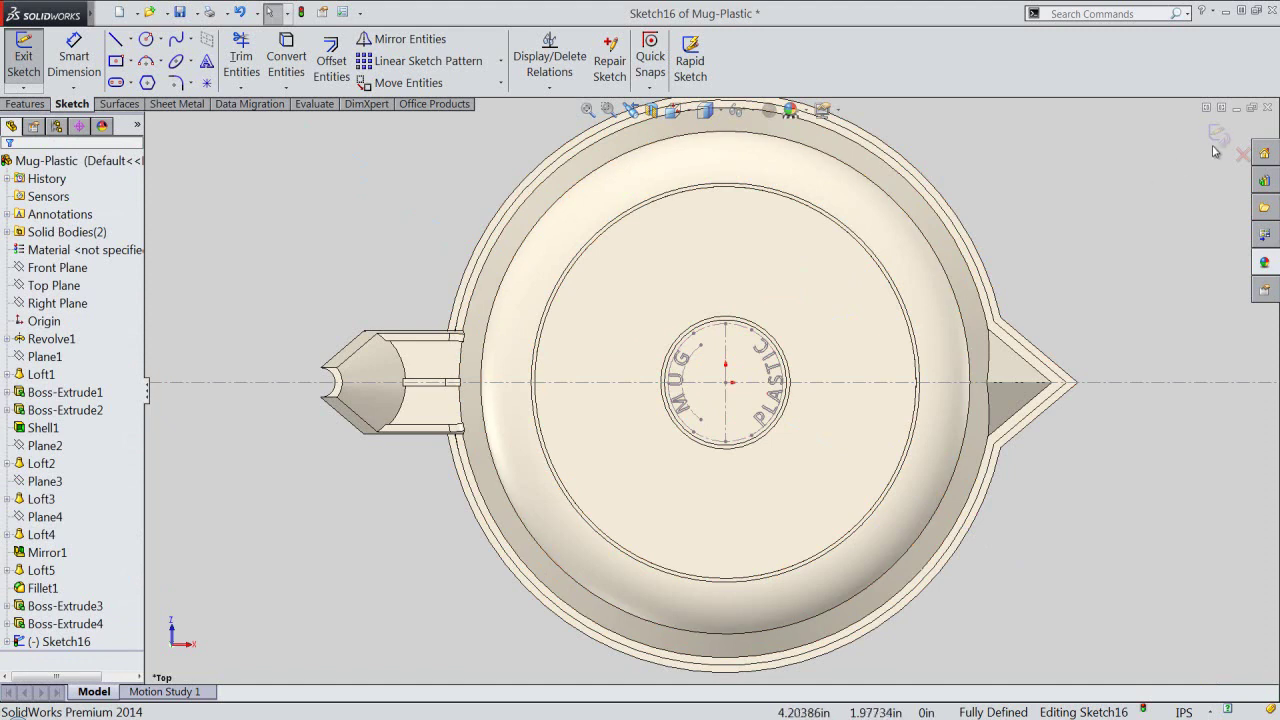
# Exit the text sketch and switch to an isometric view.
pyautogui.click(1218, 140)
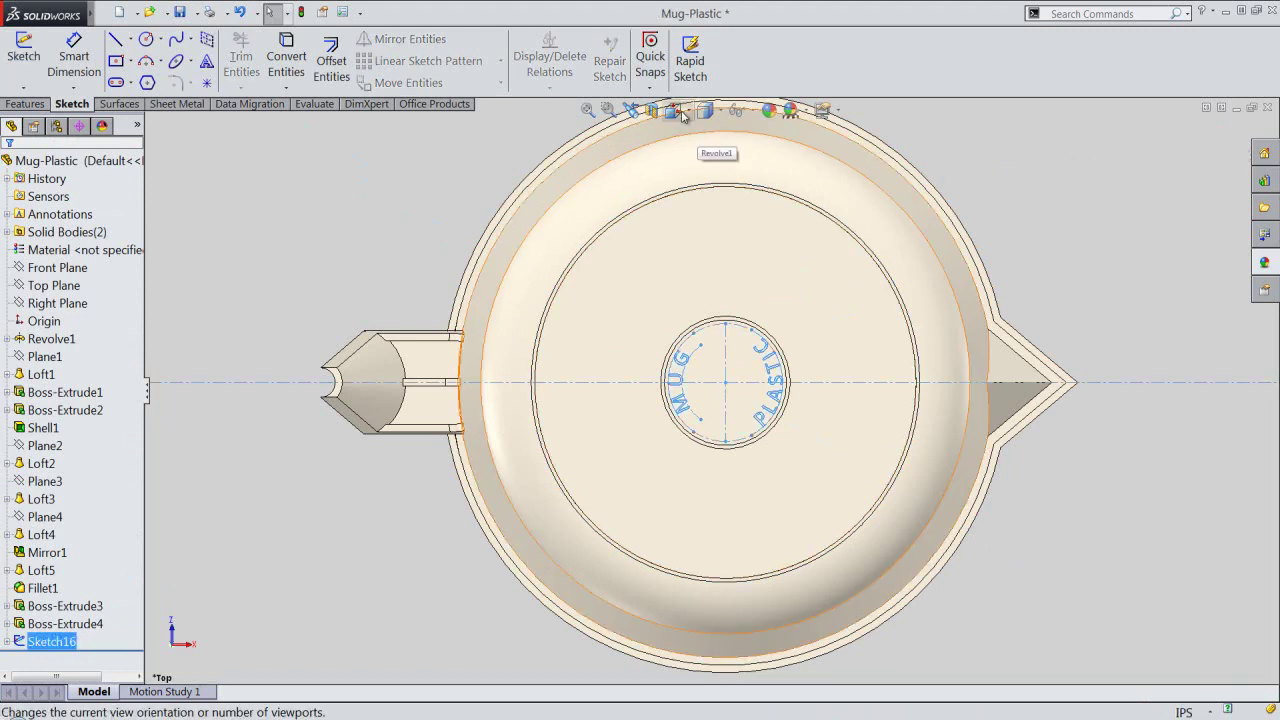
pyautogui.click(683, 113)
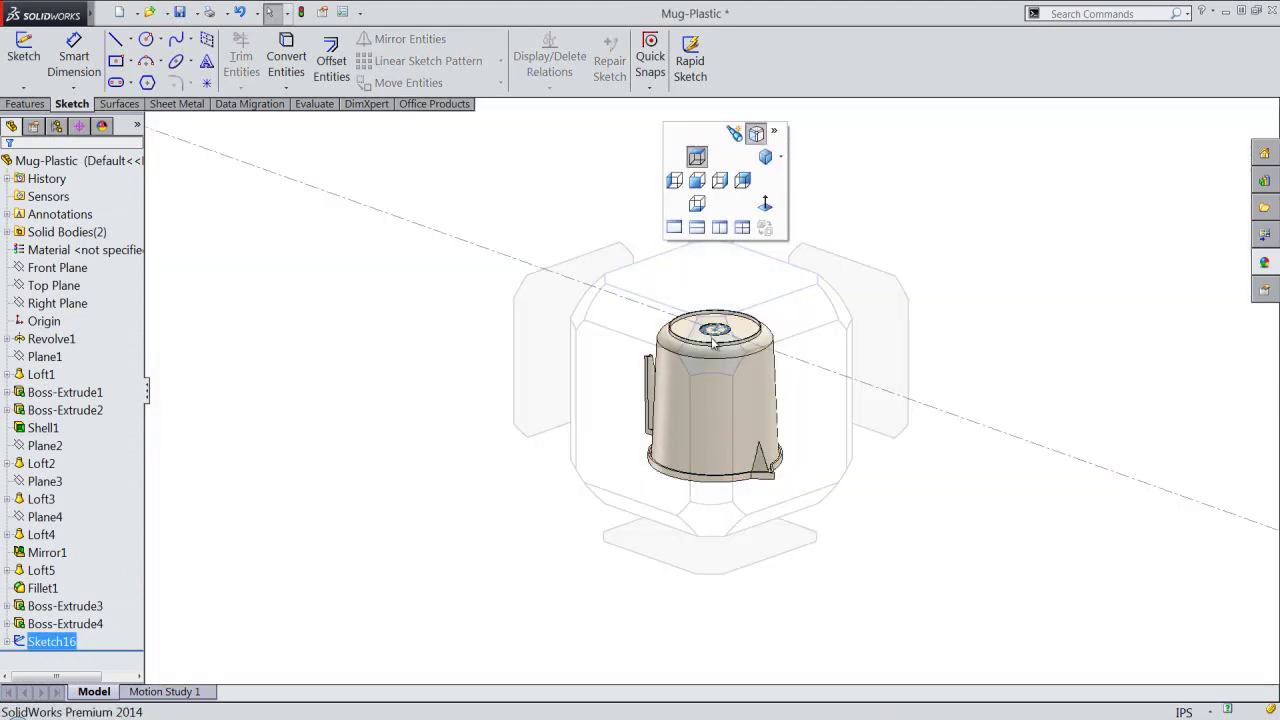
pyautogui.click(712, 340)
pyautogui.scroll(-2, 700, 300)
pyautogui.scroll(-3, 697, 309)
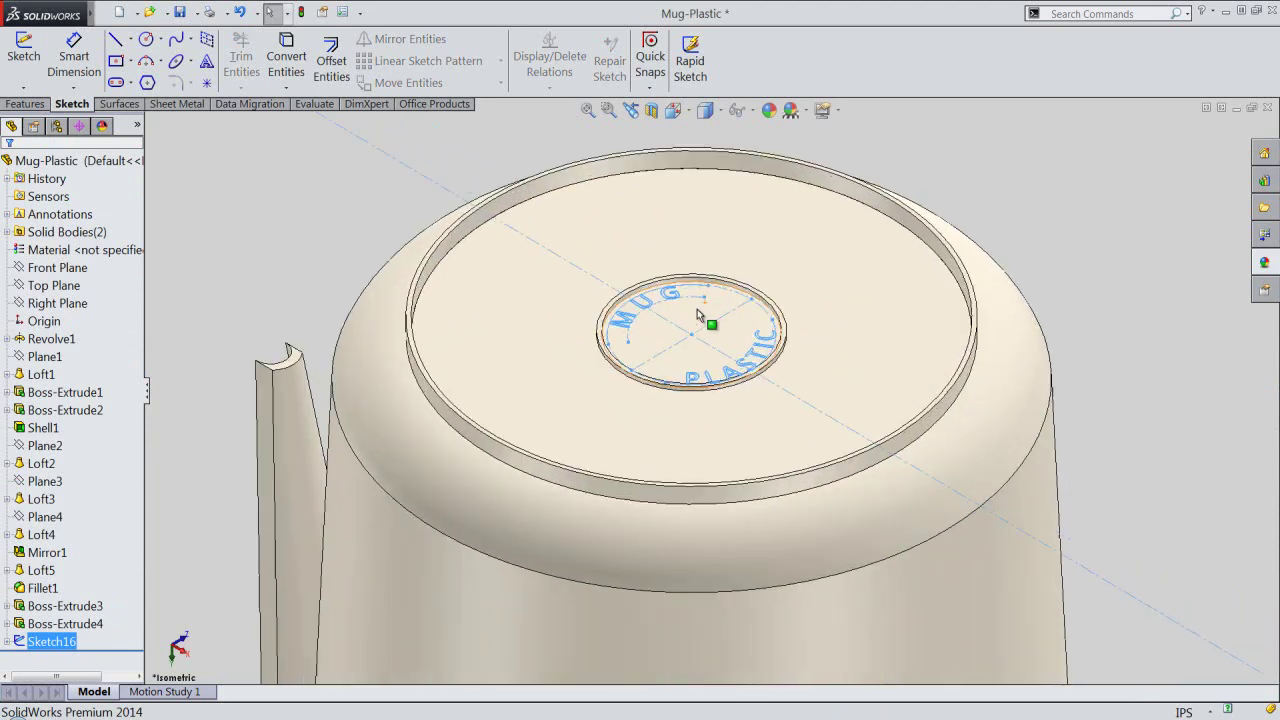
pyautogui.scroll(-2, 697, 309)
pyautogui.click(268, 180)
# Emboss the MUG PLASTIC sketch onto the small circular face as Wrap1, then edit its appearance.
pyautogui.click(26, 104)
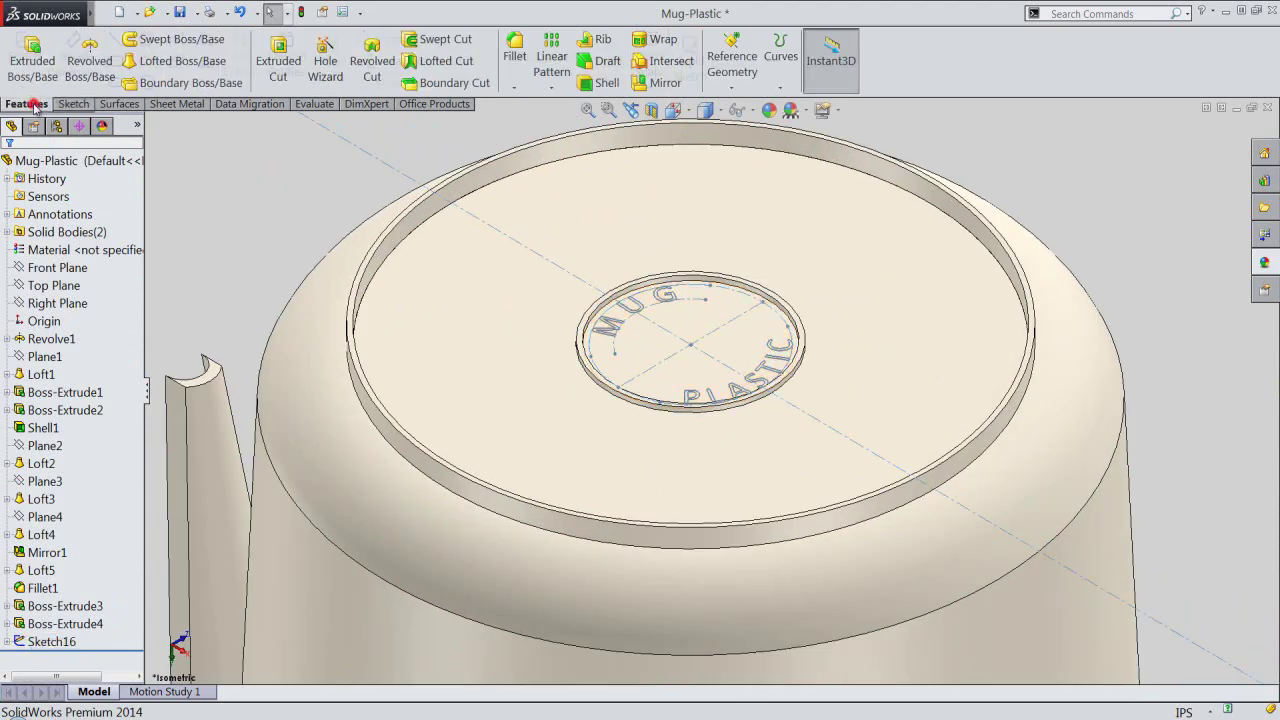
pyautogui.click(663, 40)
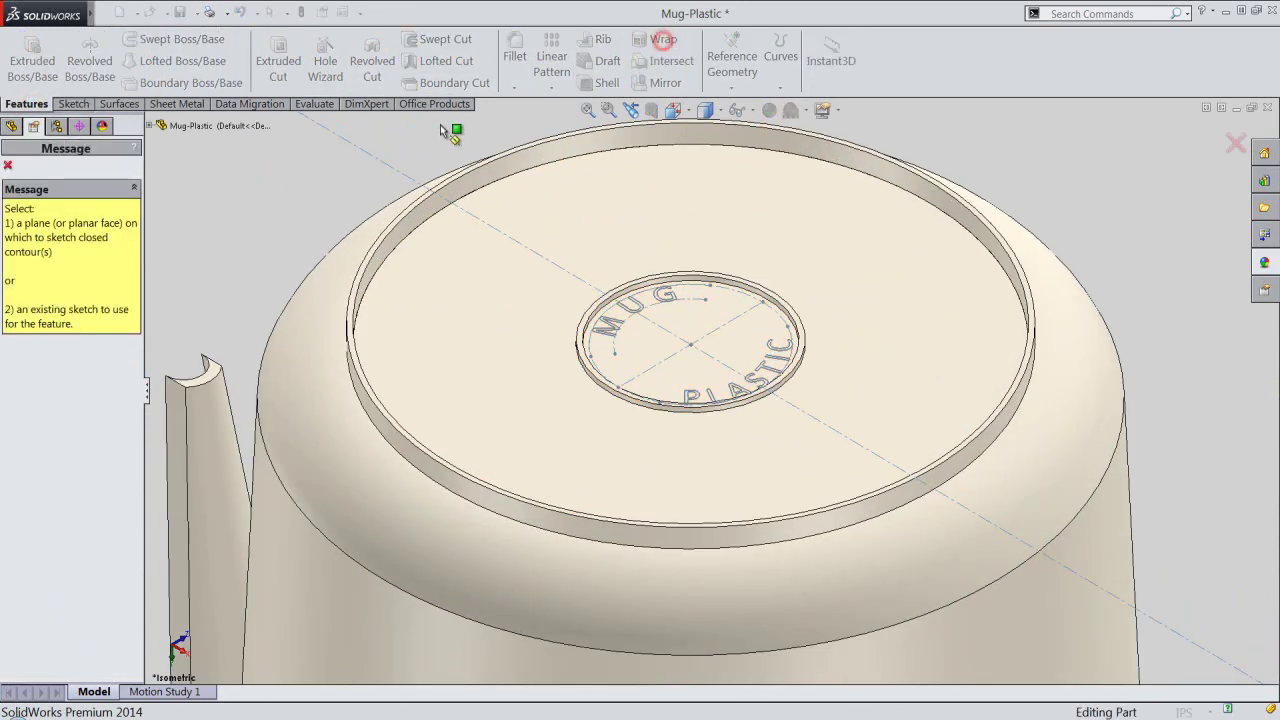
pyautogui.click(652, 306)
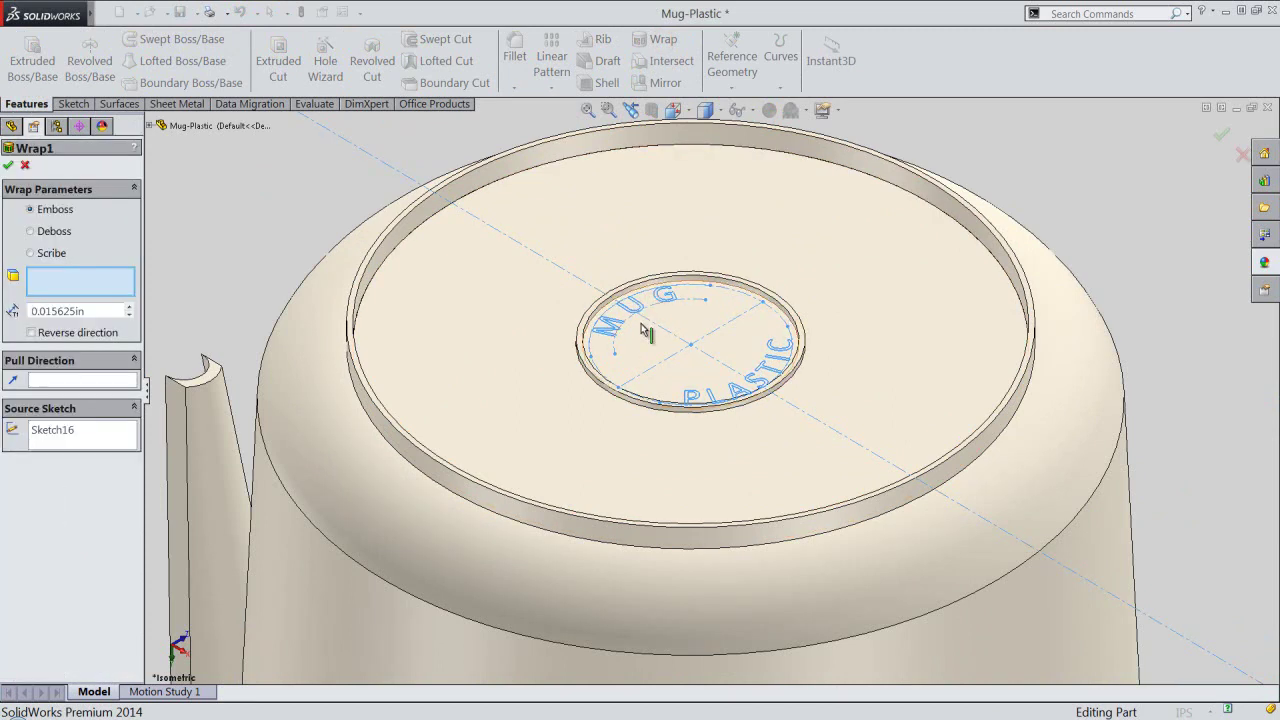
pyautogui.click(641, 349)
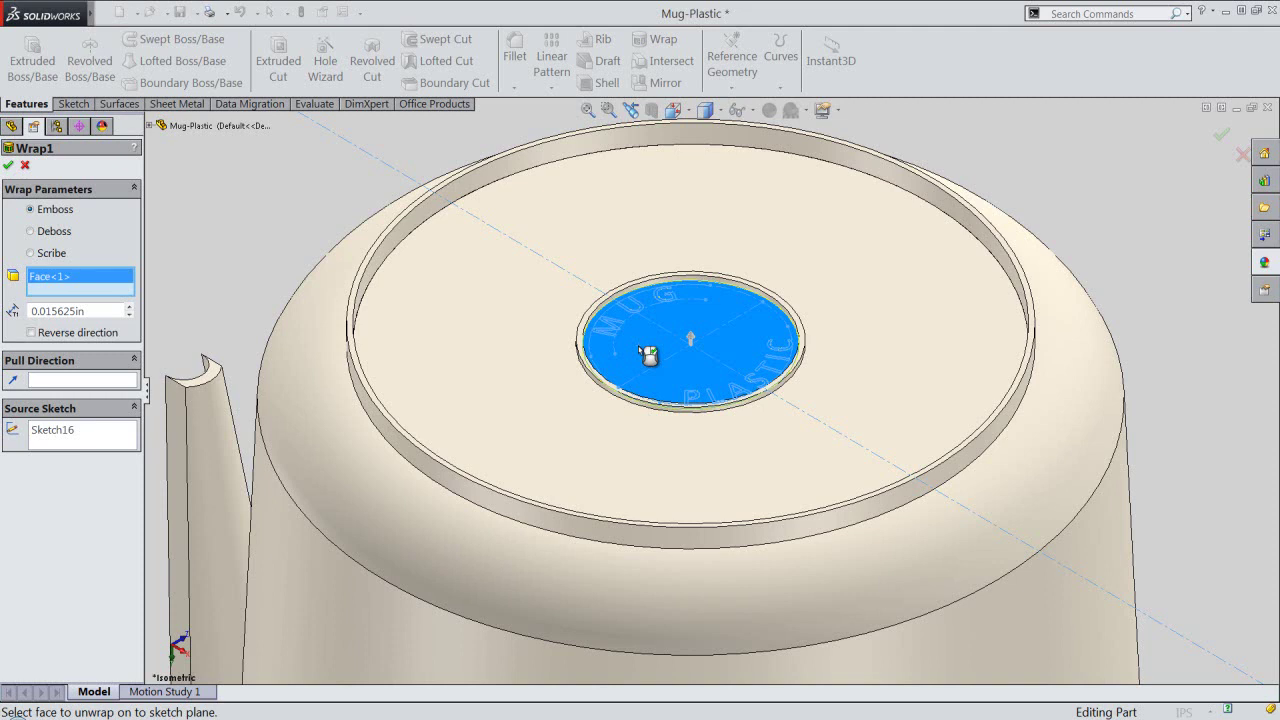
pyautogui.scroll(-5, 648, 355)
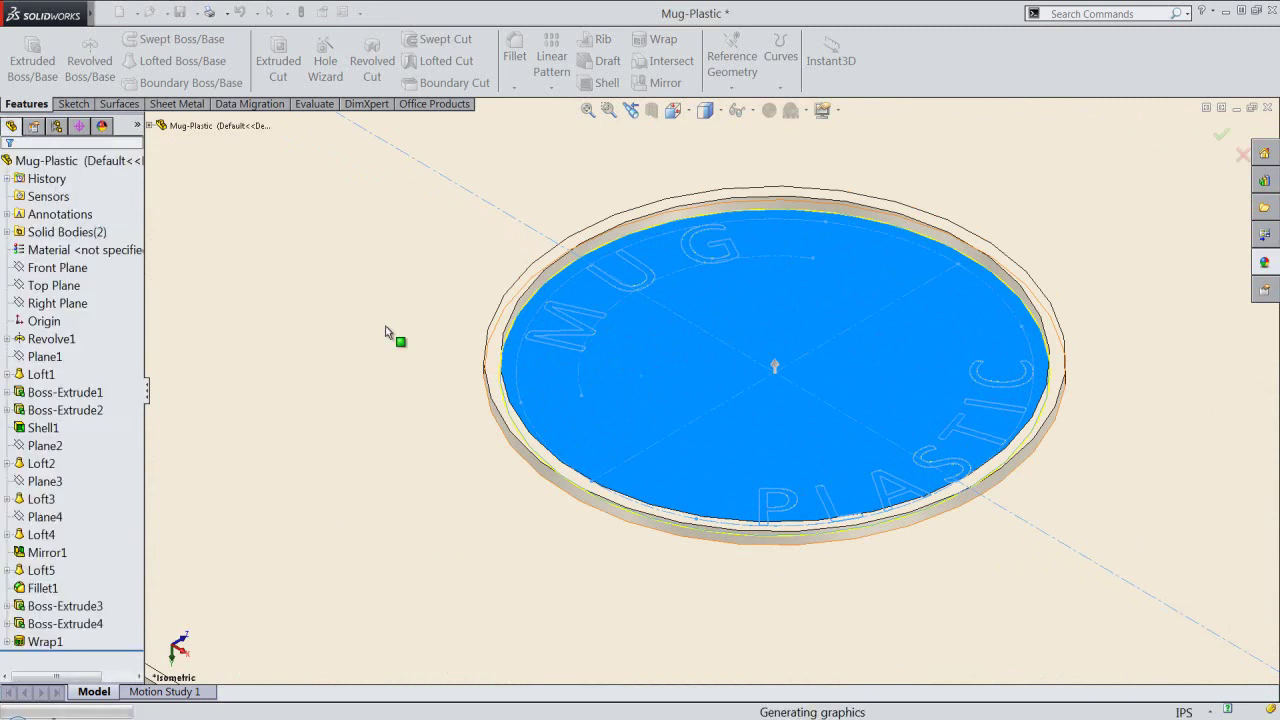
pyautogui.scroll(-2, 689, 333)
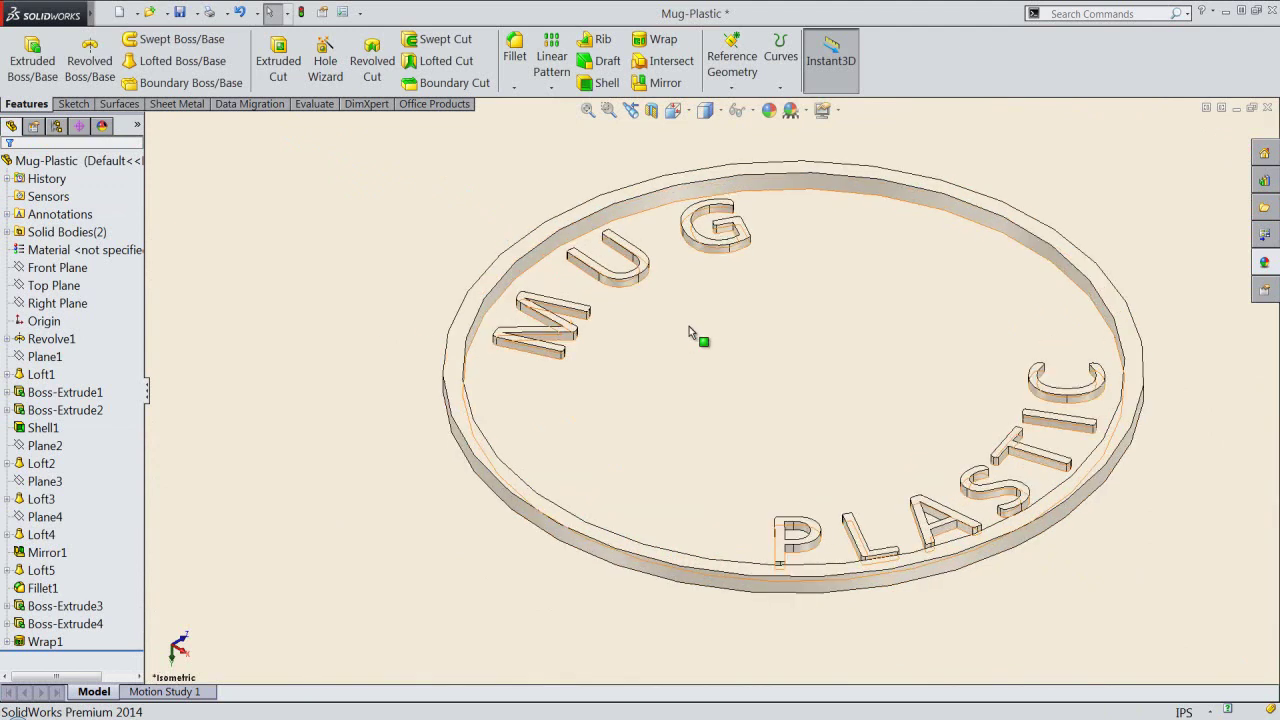
pyautogui.click(38, 642)
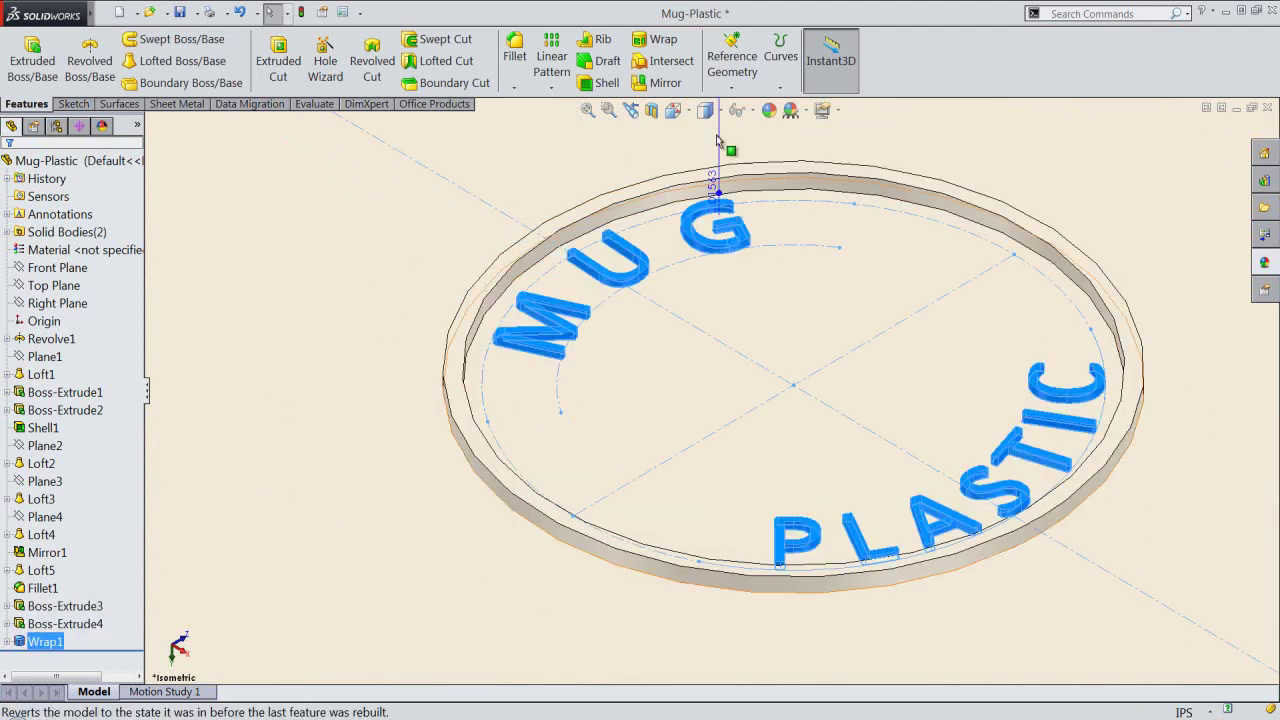
pyautogui.click(769, 110)
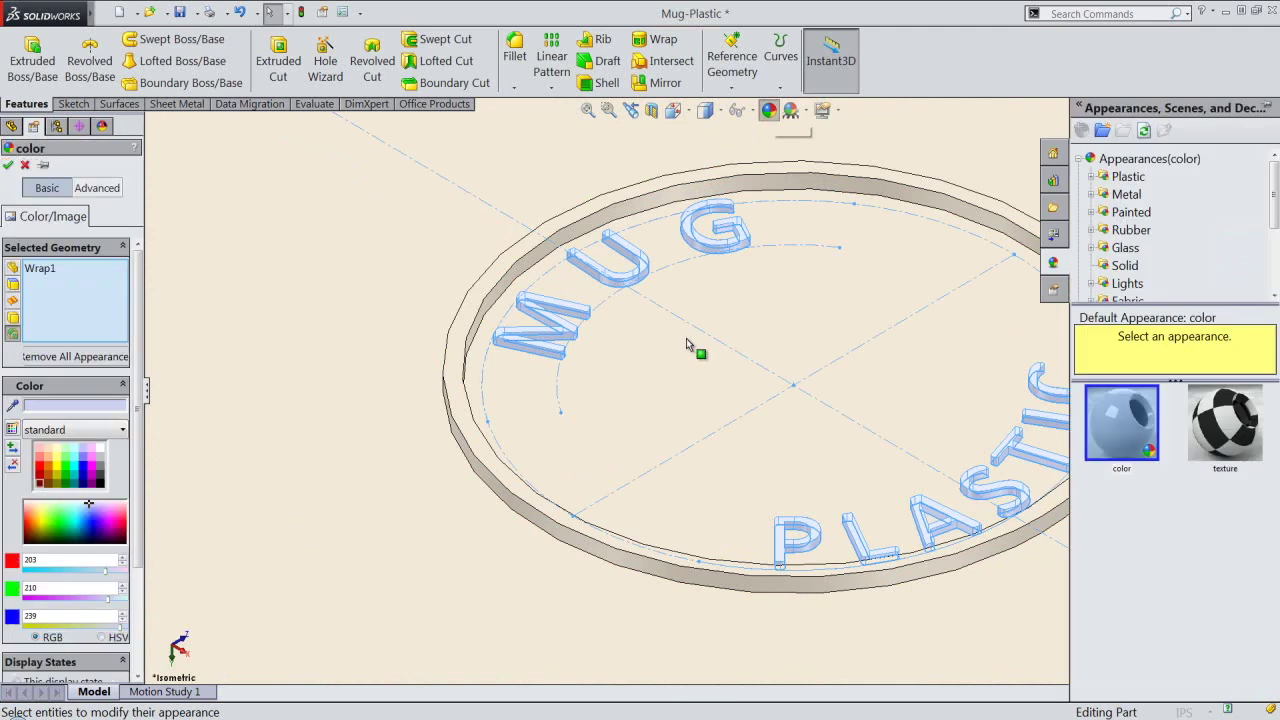
# Colour the embossed MUG PLASTIC lettering dark red and zoom out to view the base.
pyautogui.click(40, 485)
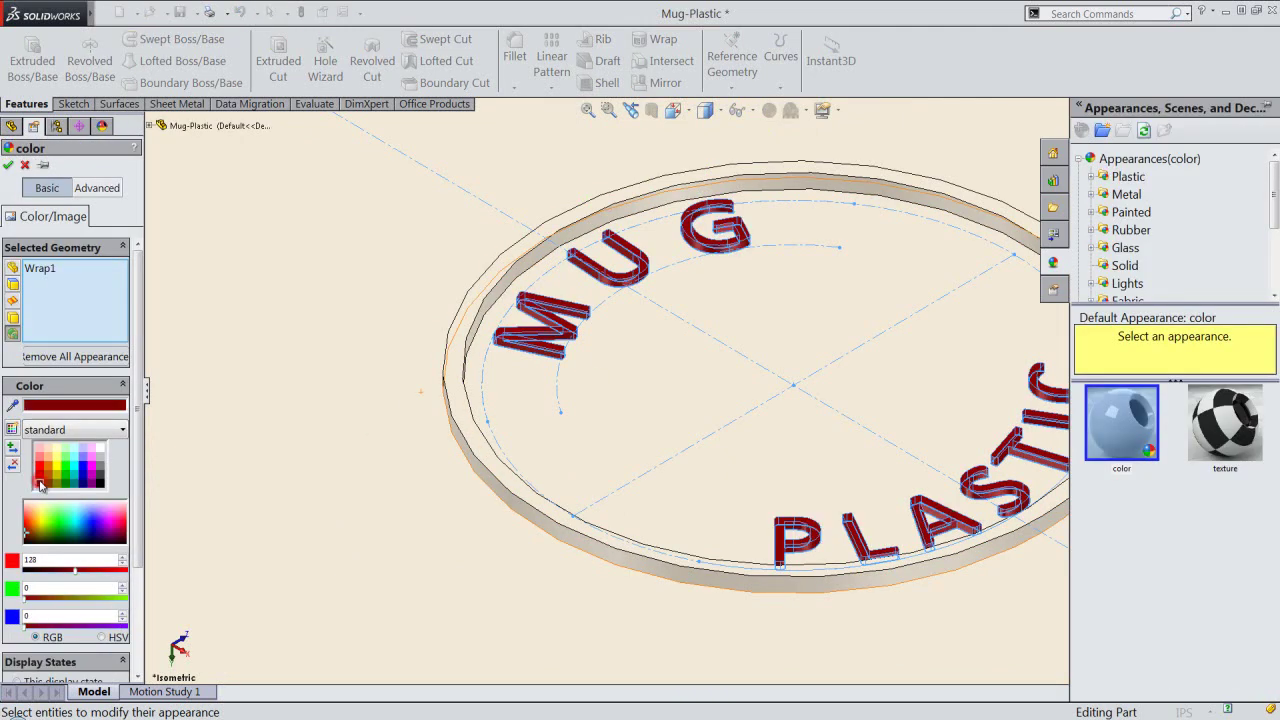
pyautogui.click(8, 166)
pyautogui.scroll(2, 636, 422)
pyautogui.scroll(2, 636, 422)
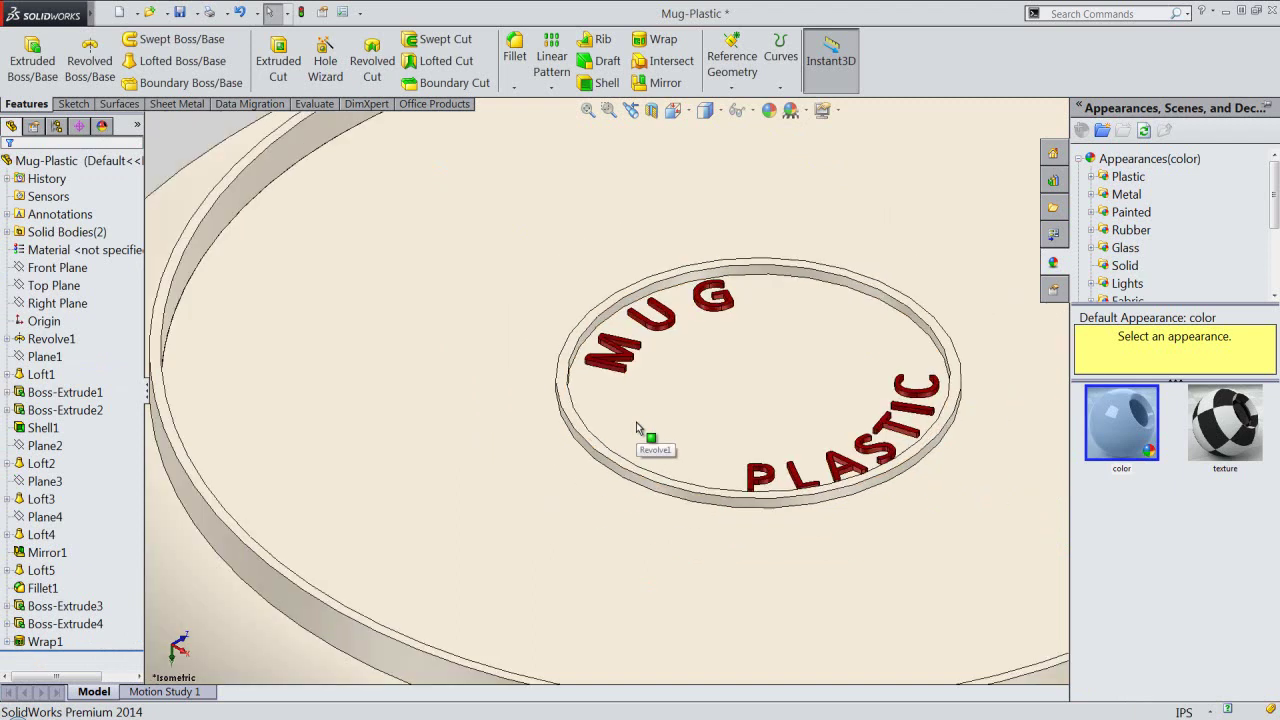
pyautogui.scroll(2, 636, 422)
pyautogui.click(279, 190)
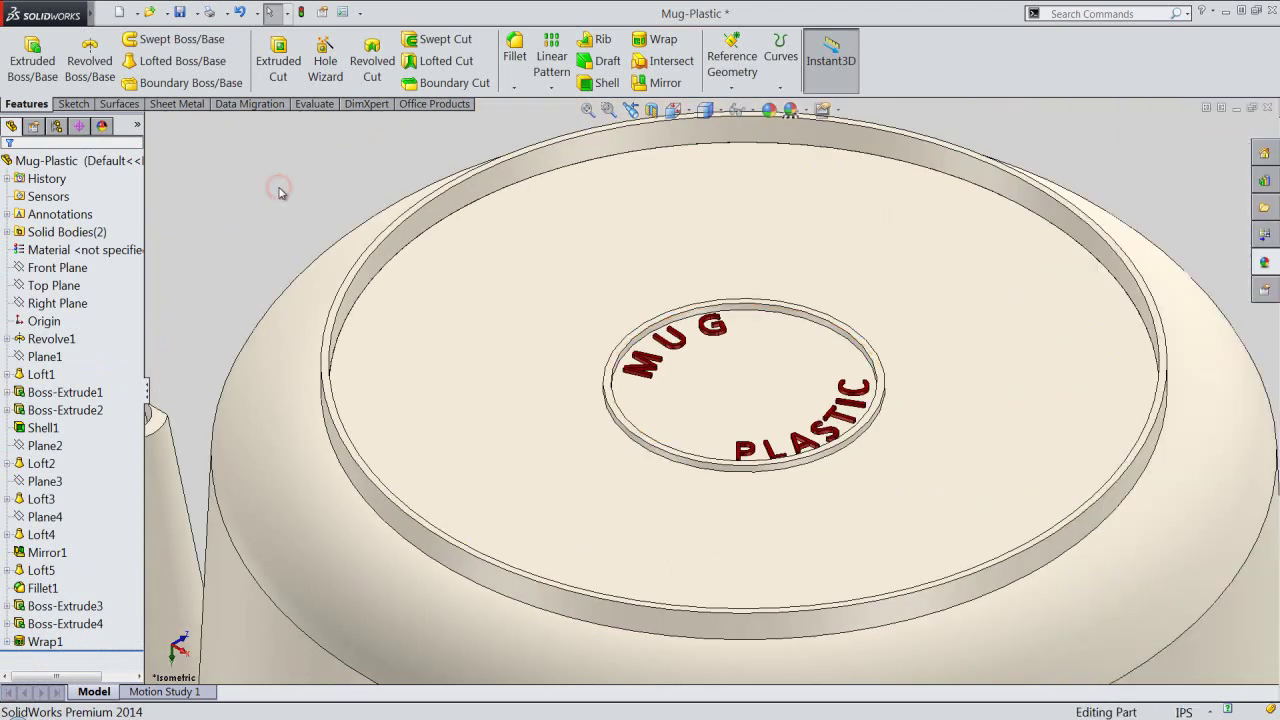
# Switch the mug to the Top view from View Orientation.
pyautogui.click(673, 110)
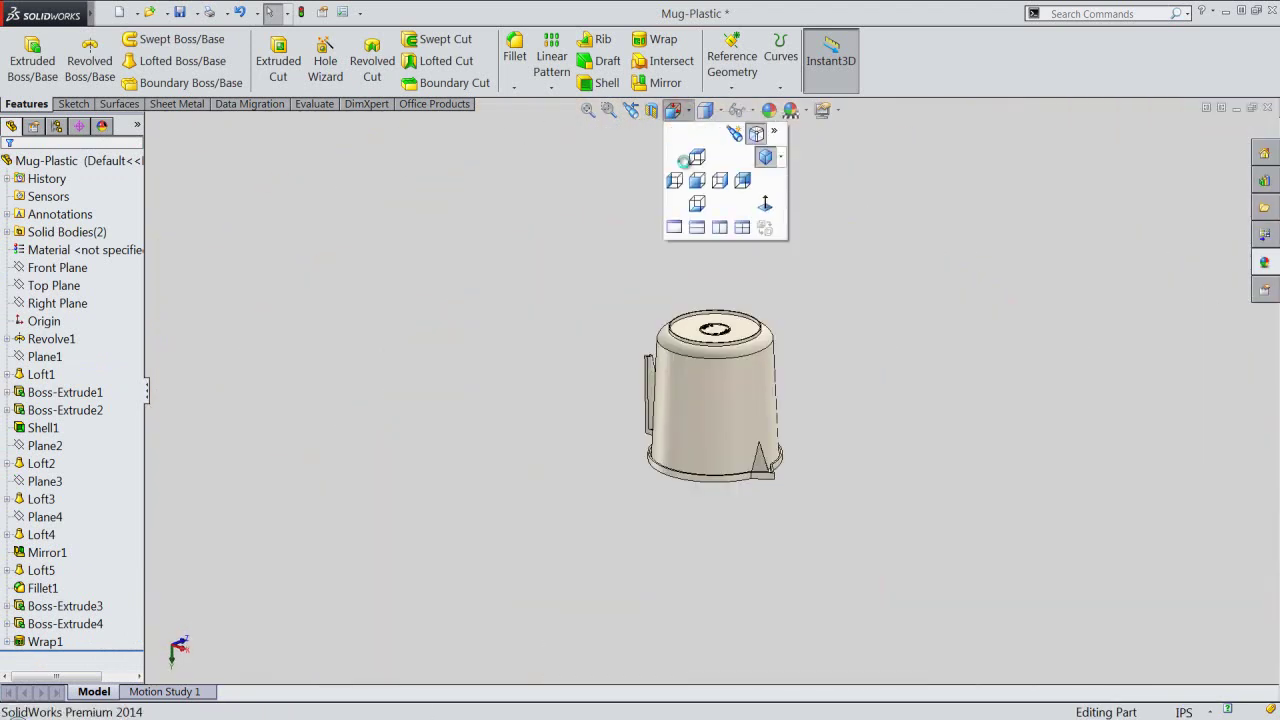
pyautogui.click(684, 295)
pyautogui.scroll(-2, 747, 396)
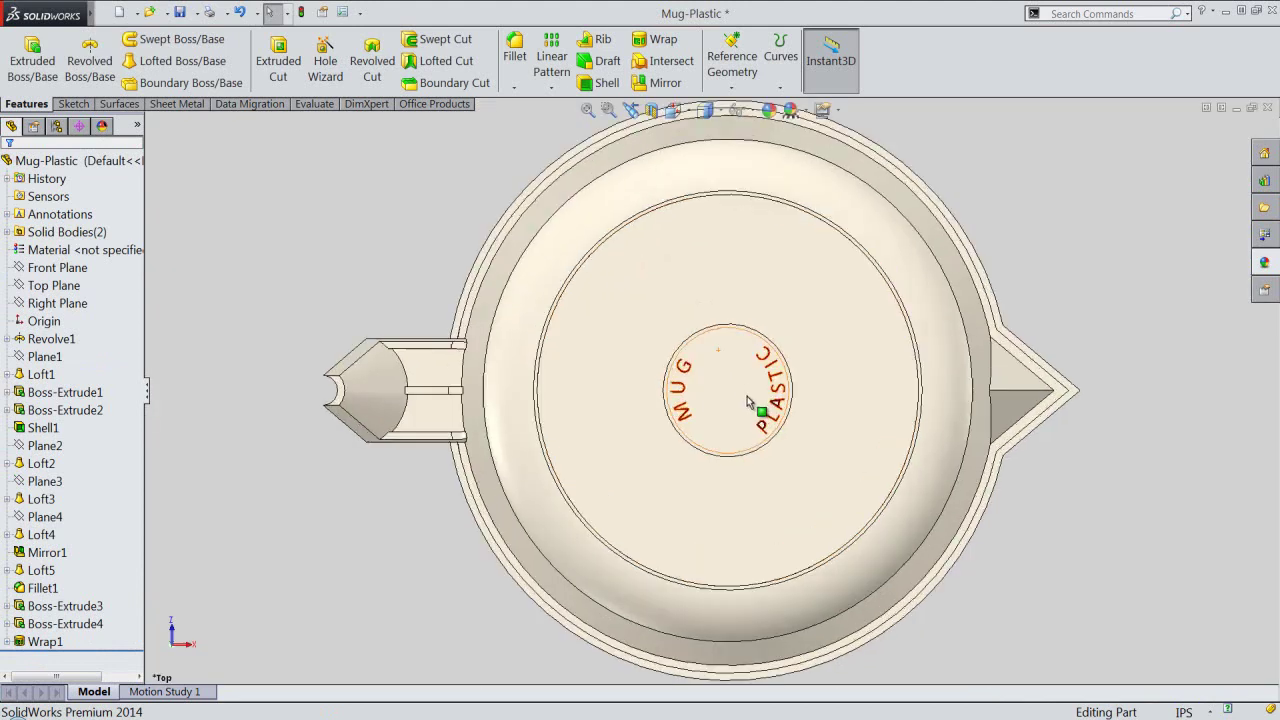
pyautogui.scroll(-3, 747, 396)
# Reset all standard views to their defaults, confirm, and show the mug in Isometric.
pyautogui.press('space')
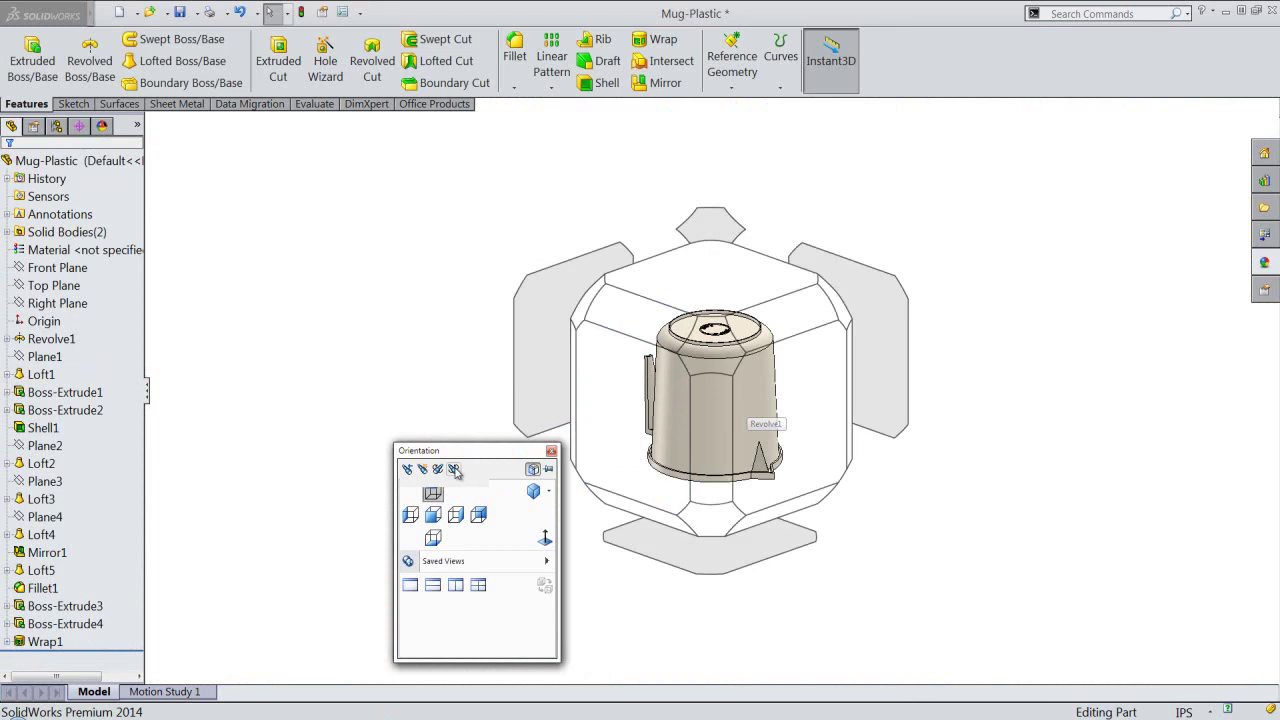
pyautogui.click(455, 470)
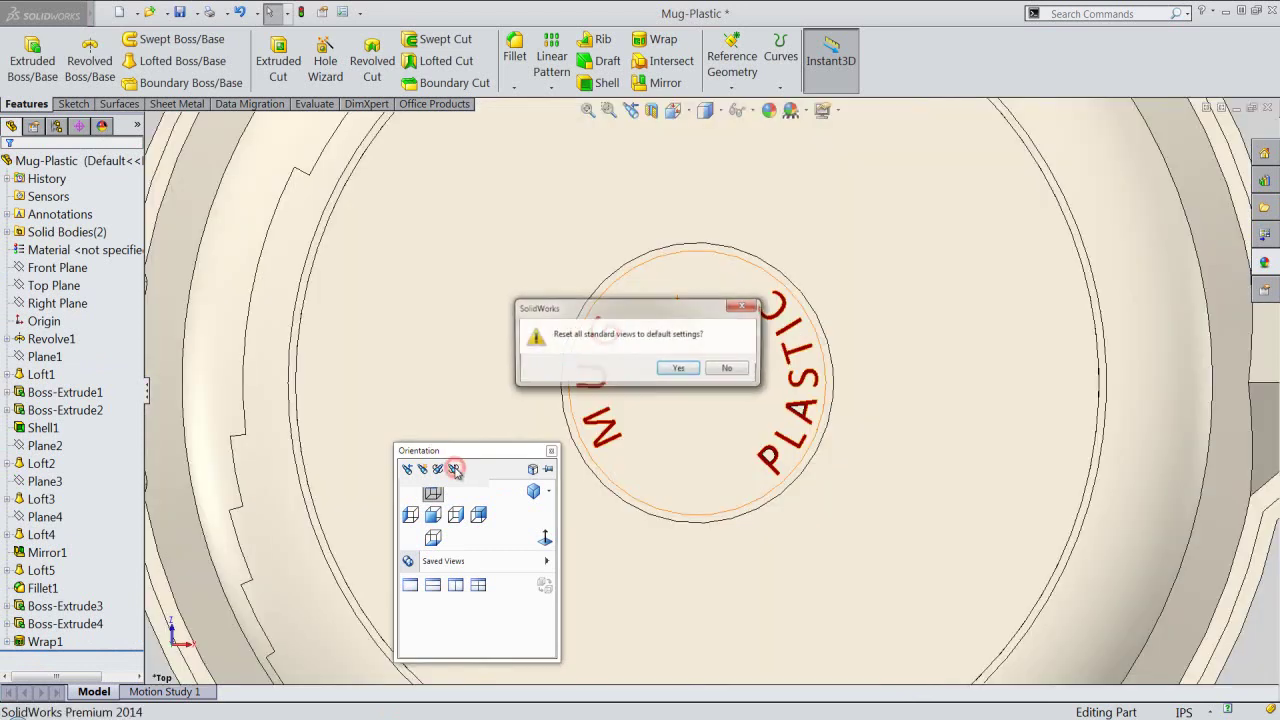
pyautogui.click(679, 369)
pyautogui.click(547, 497)
pyautogui.click(556, 517)
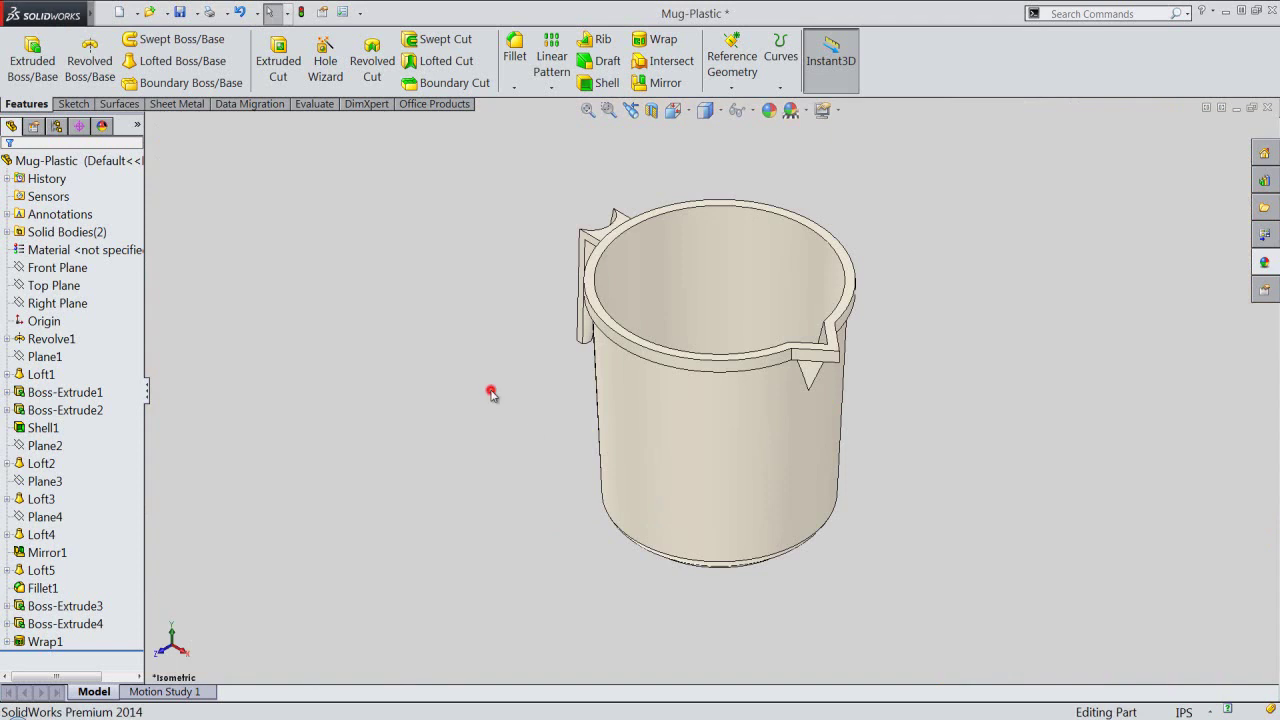
# Collapse the FeatureManager tree, reorient the mug, and set the CommandManager to small icons.
pyautogui.click(147, 393)
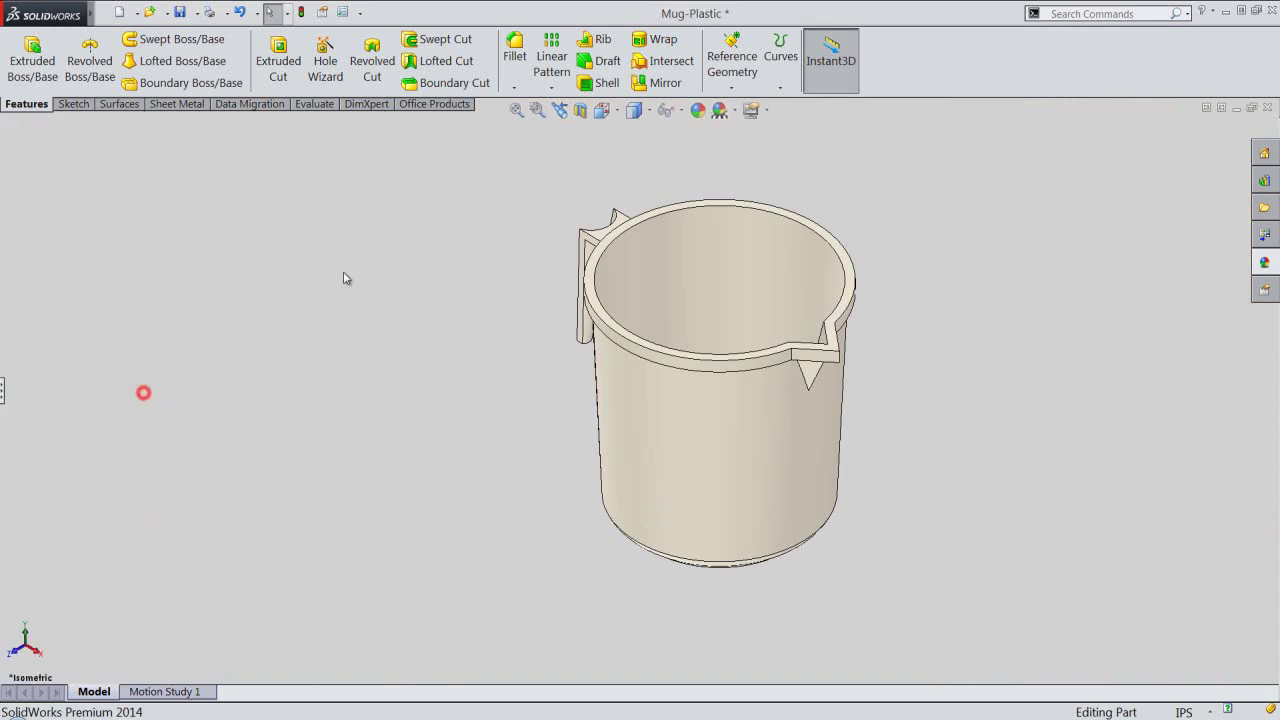
pyautogui.press('space')
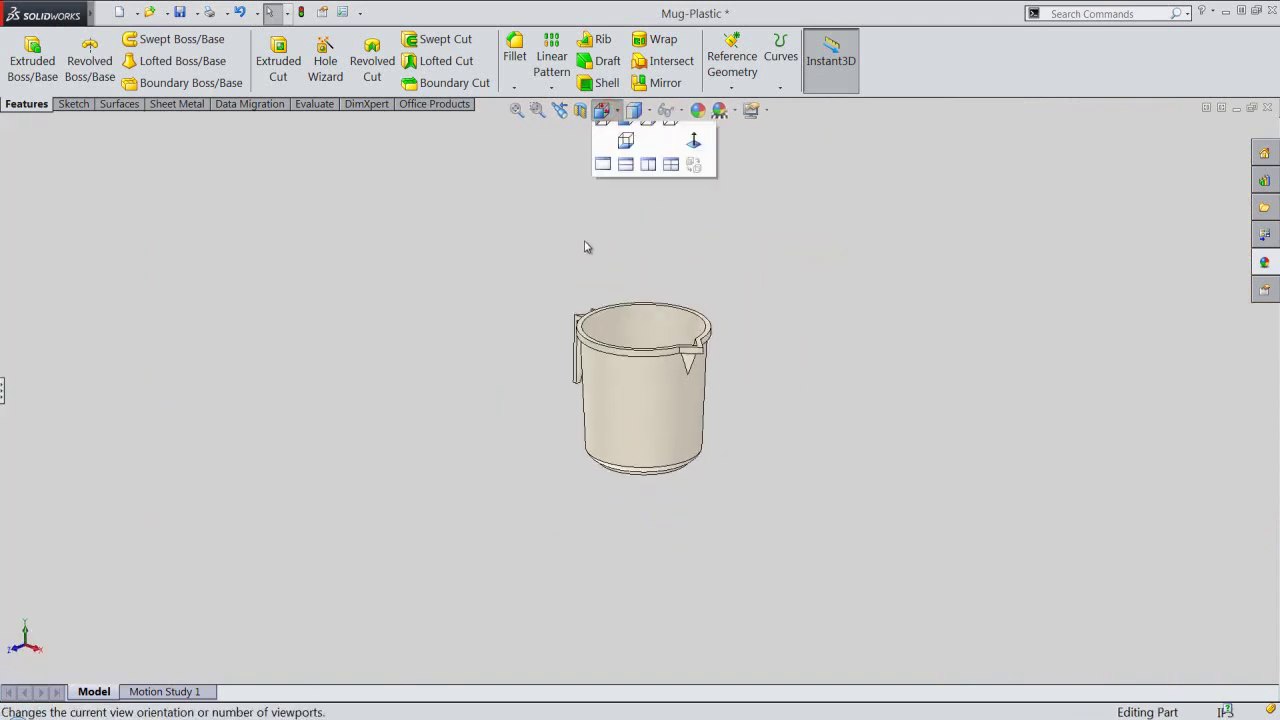
pyautogui.click(517, 300)
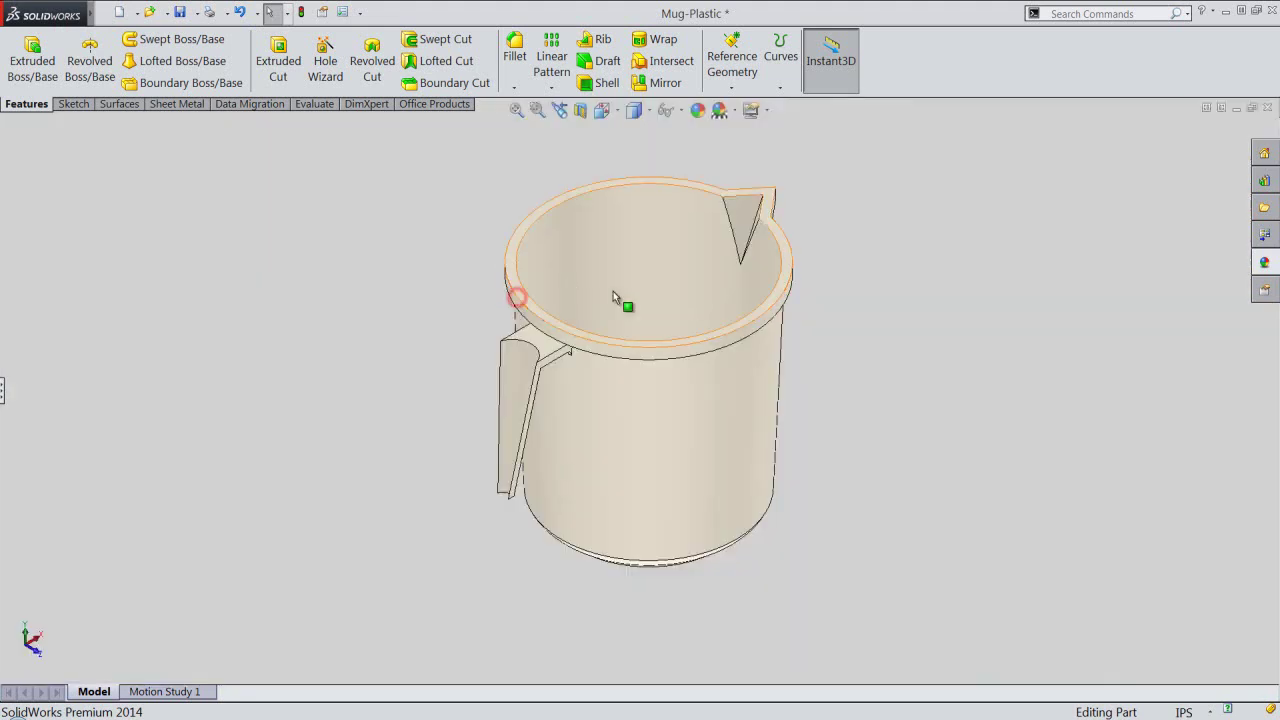
pyautogui.rightClick(934, 52)
pyautogui.click(940, 47)
# Hide the Task Pane and the Heads-Up View toolbar.
pyautogui.rightClick(940, 45)
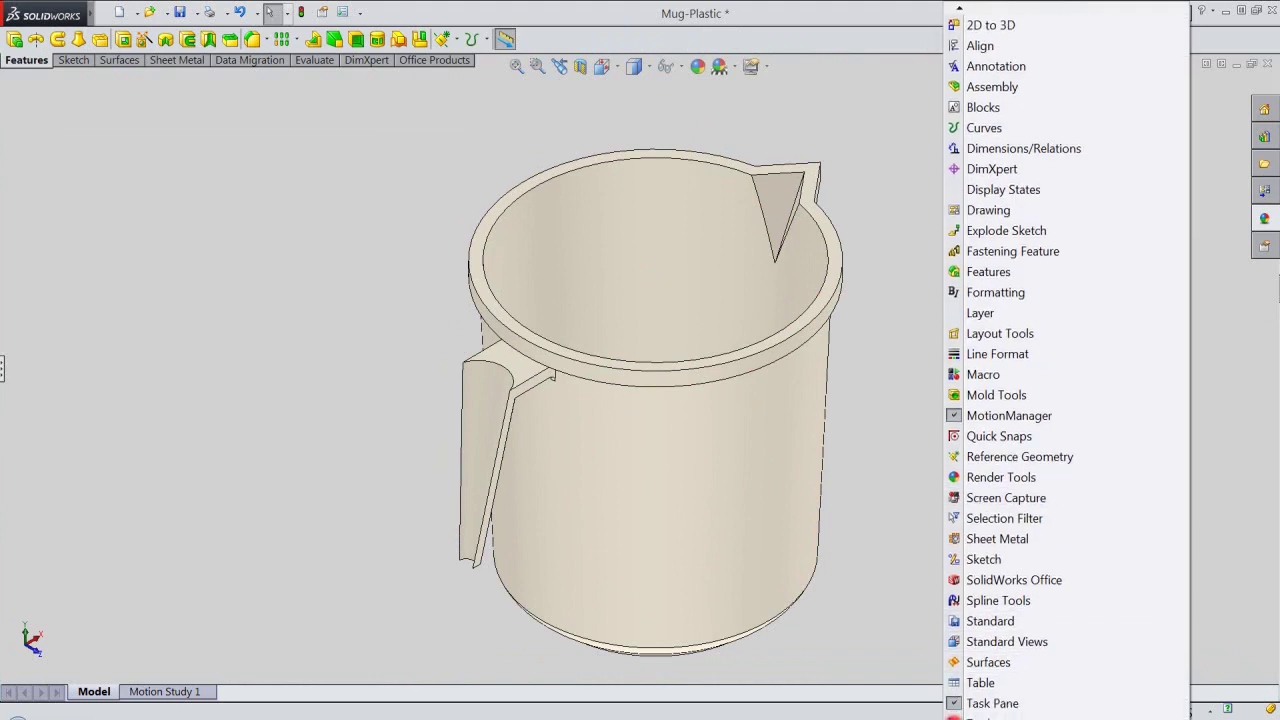
pyautogui.click(953, 600)
pyautogui.rightClick(954, 598)
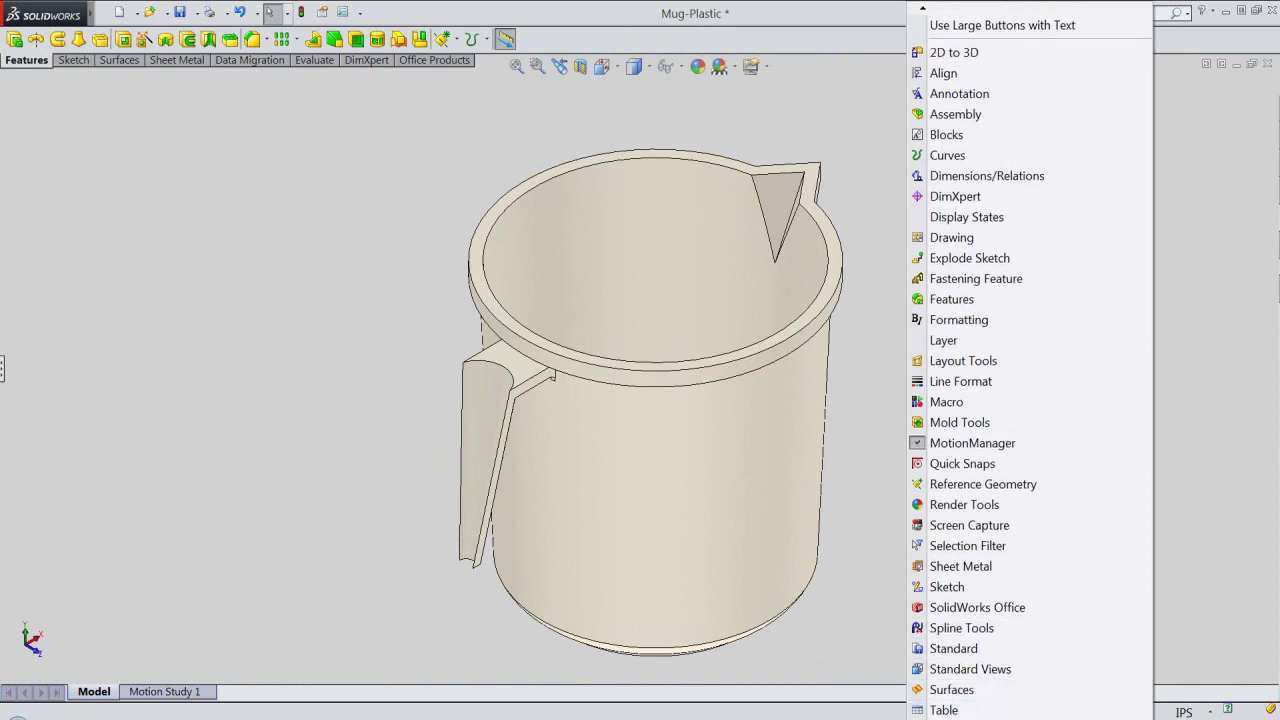
pyautogui.click(924, 662)
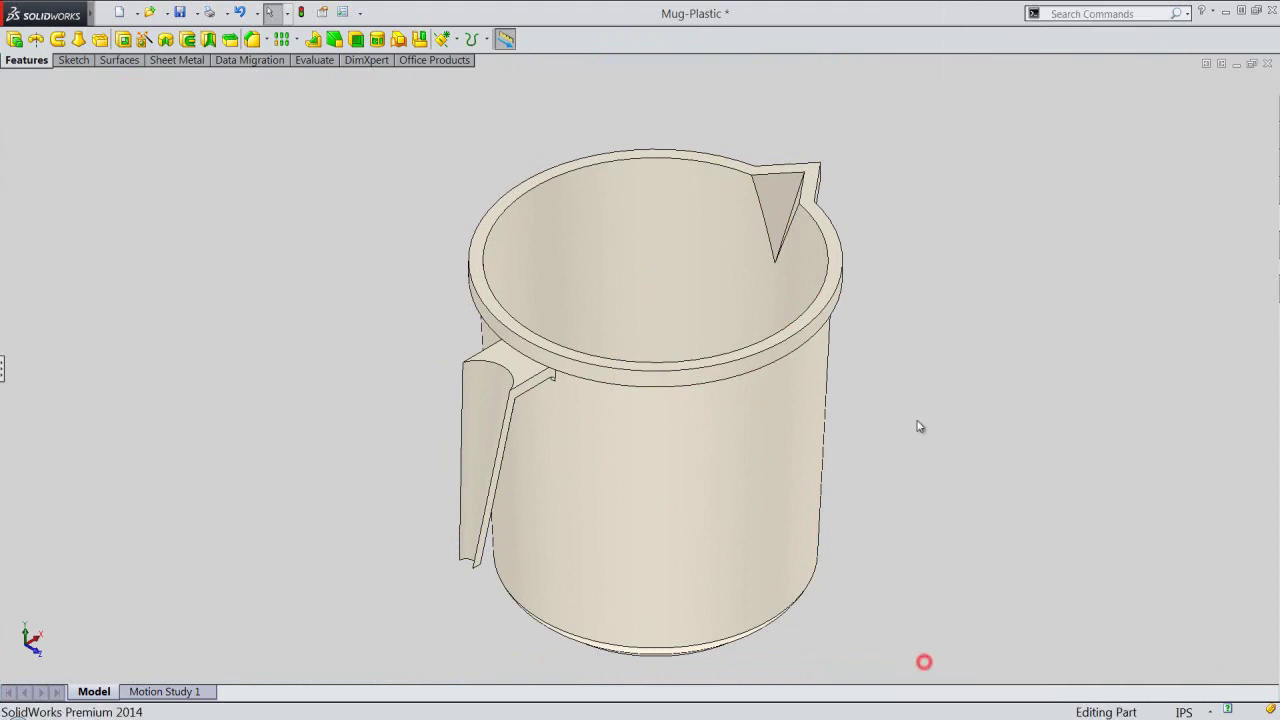
# Pan and zoom the view to frame the mug.
pyautogui.rightClick(942, 229)
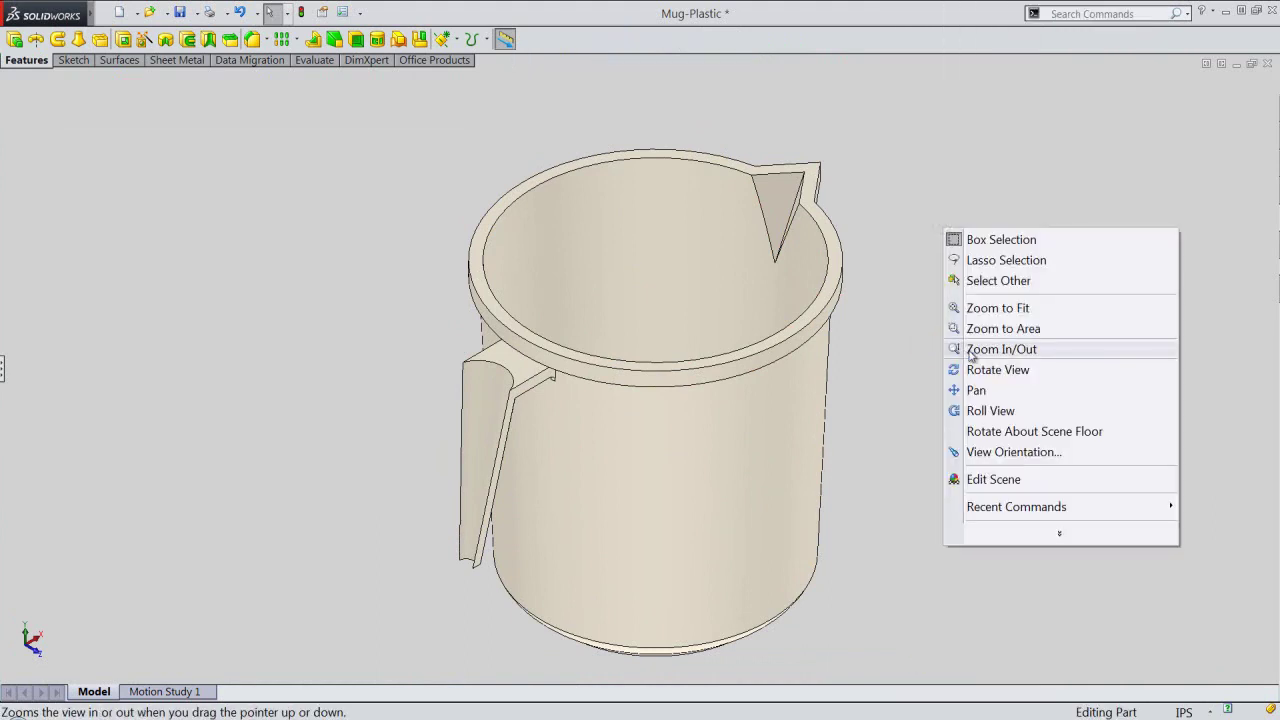
pyautogui.click(976, 390)
pyautogui.moveTo(783, 394); pyautogui.dragTo(803, 369)
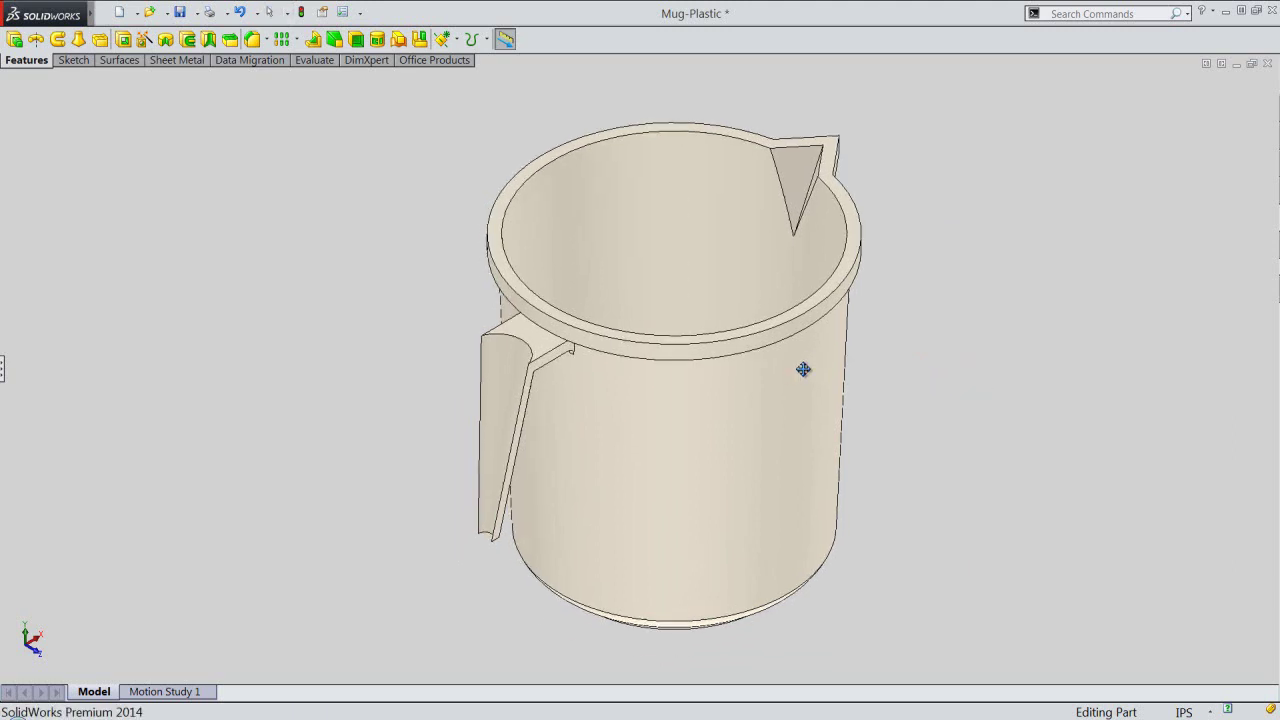
pyautogui.rightClick(803, 369)
pyautogui.click(850, 451)
pyautogui.moveTo(851, 451); pyautogui.dragTo(859, 446)
pyautogui.rightClick(818, 378)
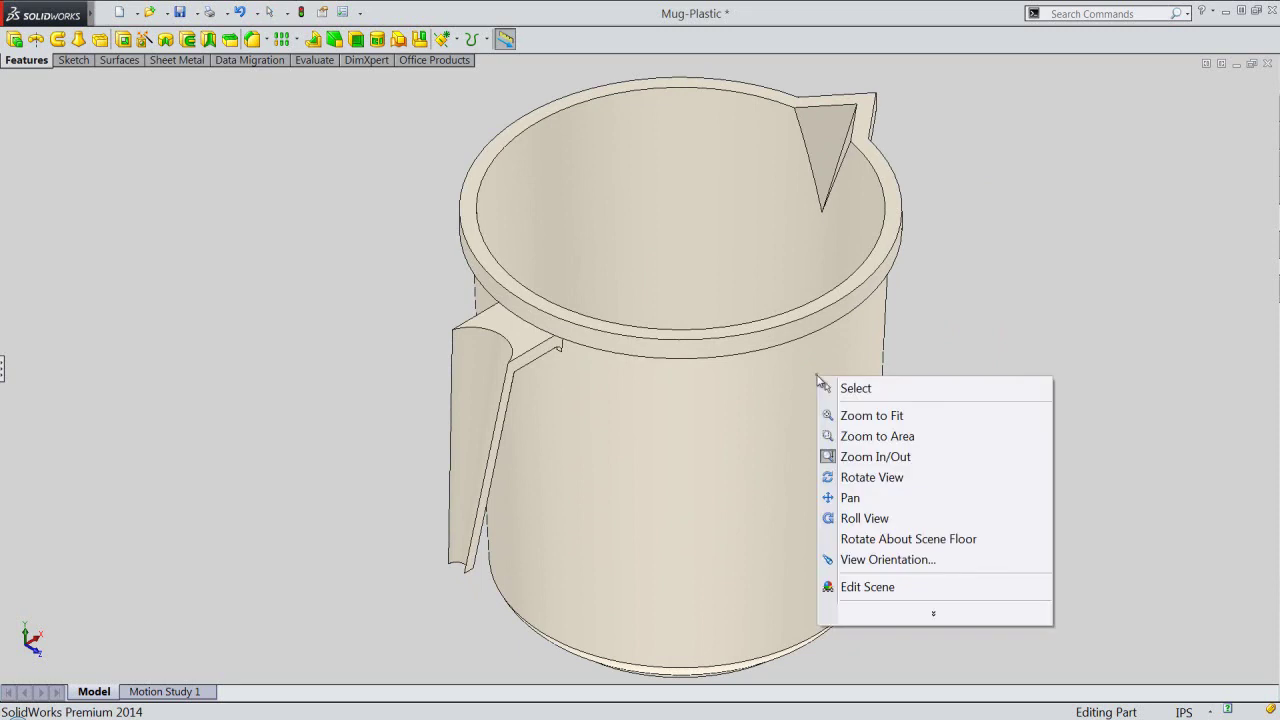
pyautogui.click(850, 497)
pyautogui.moveTo(764, 519); pyautogui.dragTo(767, 512)
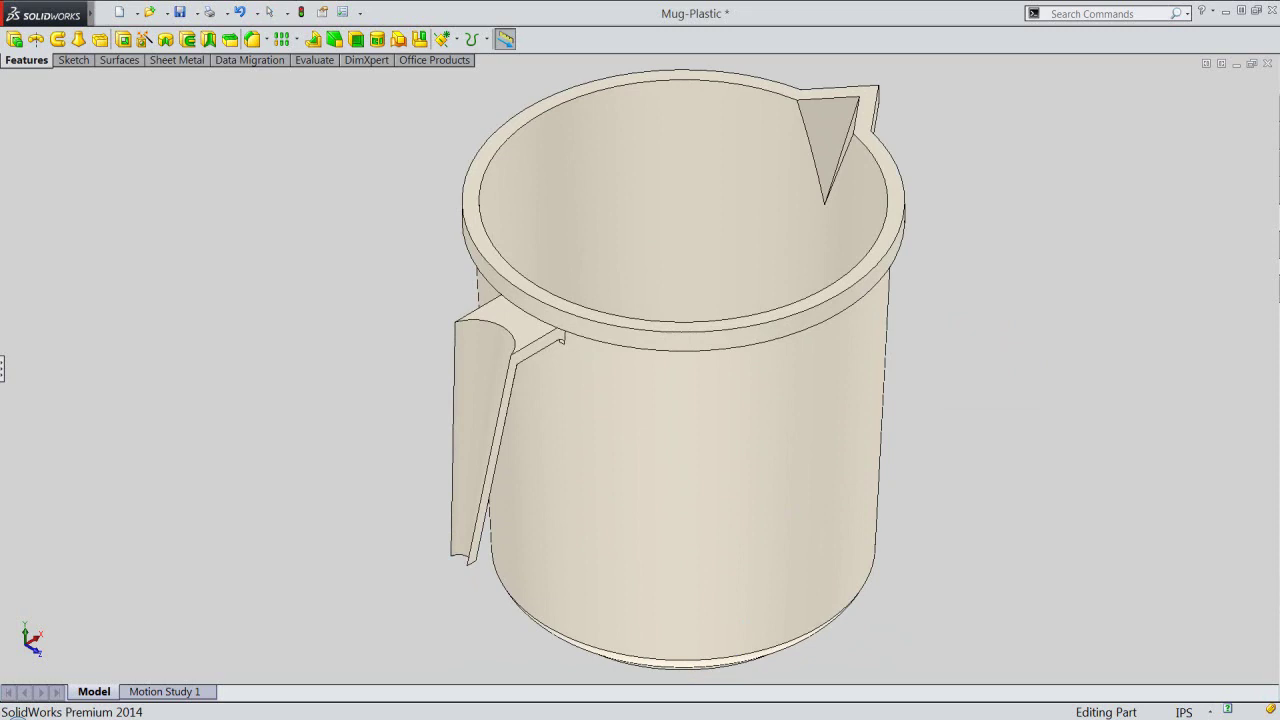
pyautogui.rightClick(910, 107)
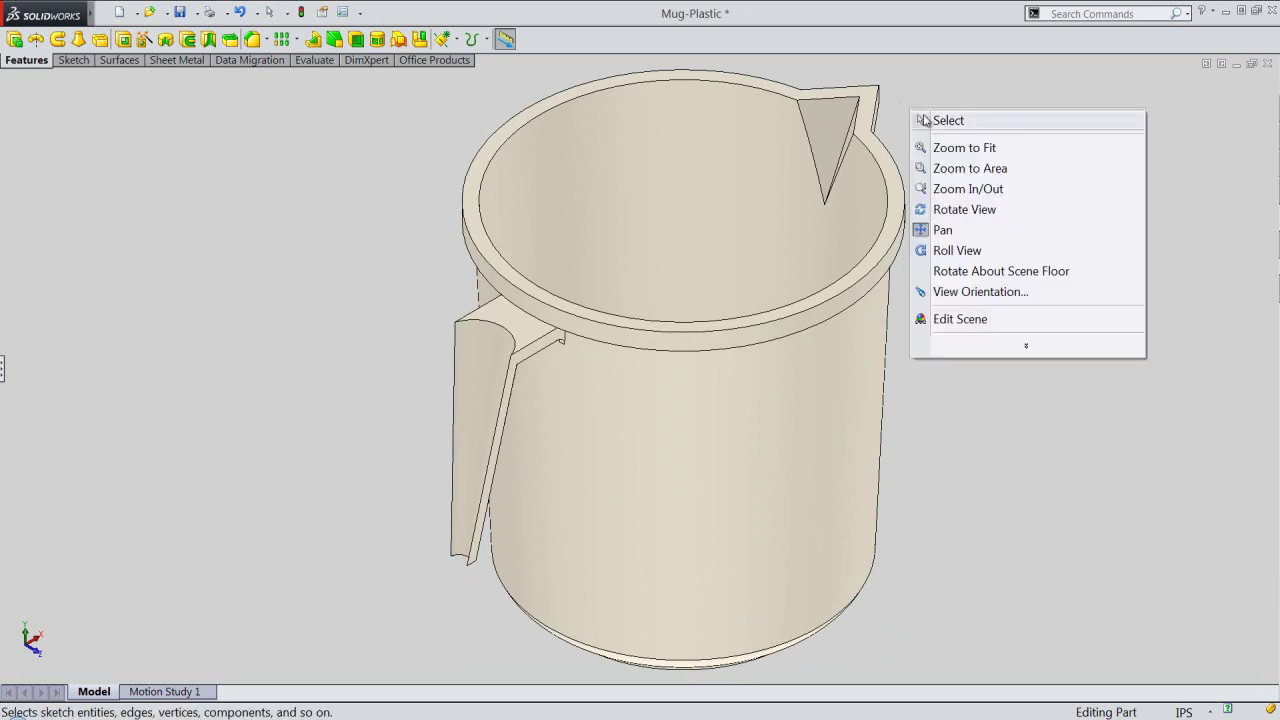
pyautogui.click(924, 118)
# Snap the mug to an isometric view, then zoom and pan to center it.
pyautogui.press('space')
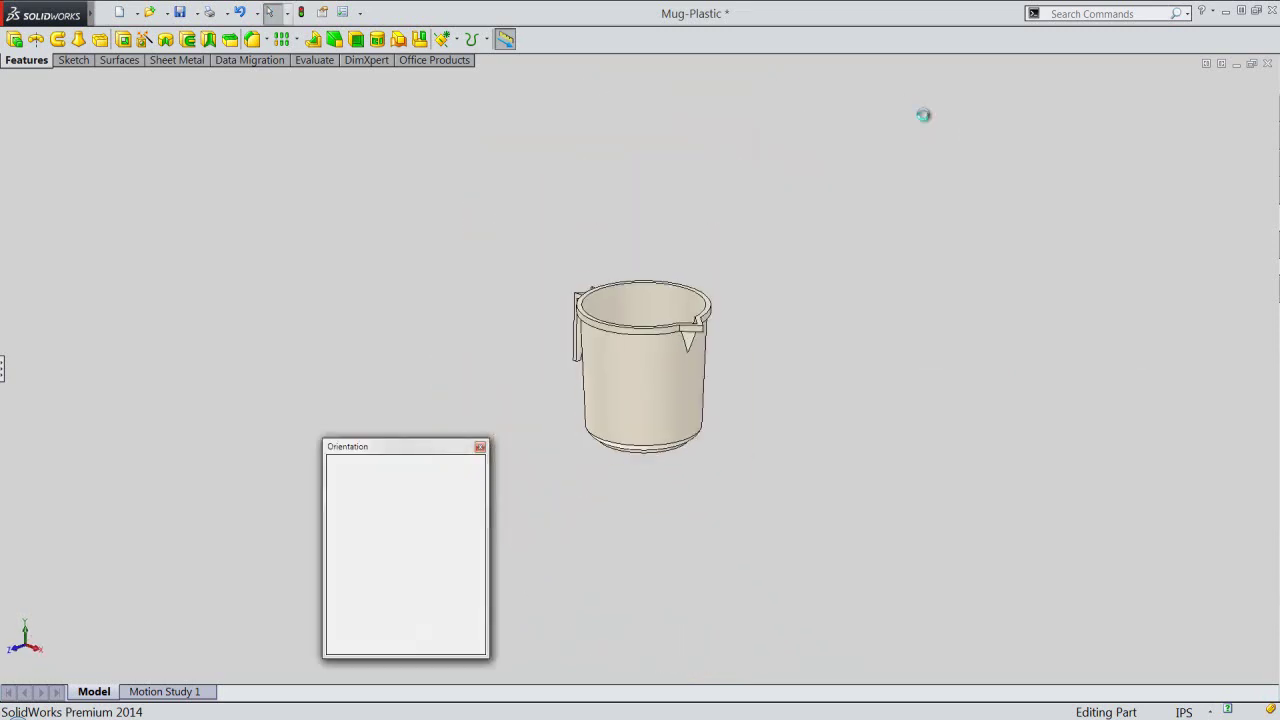
pyautogui.click(651, 333)
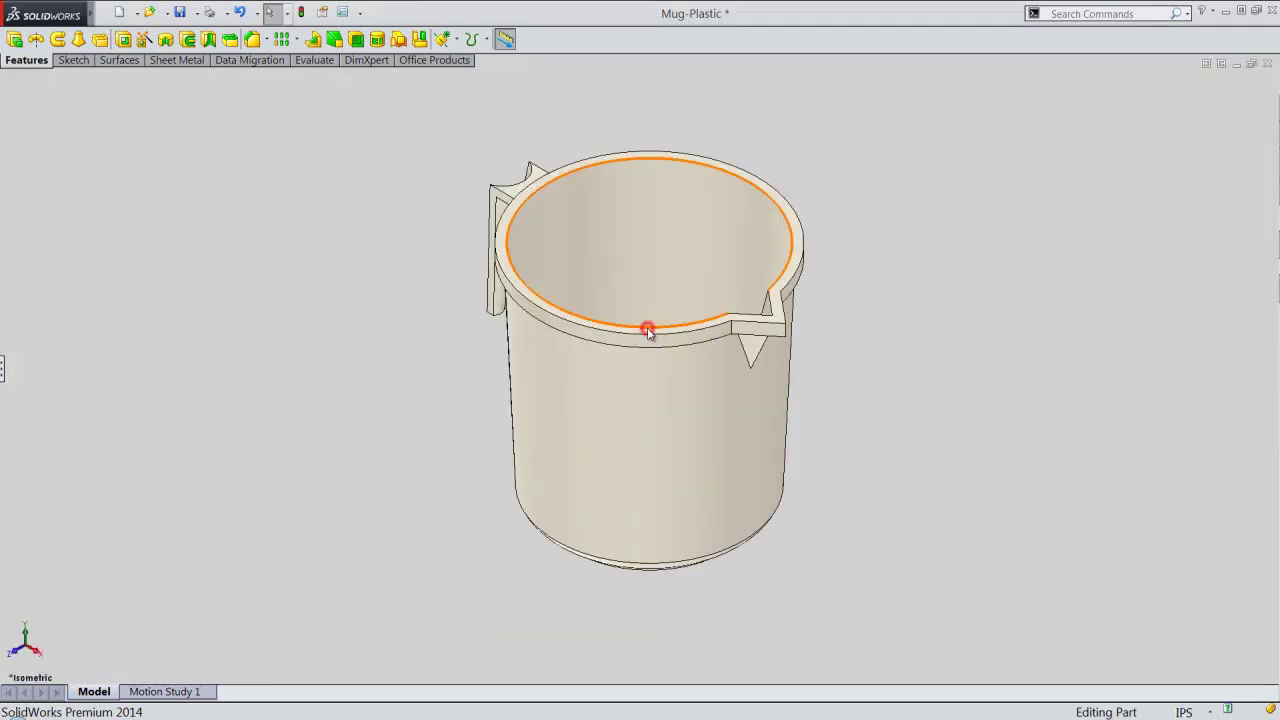
pyautogui.rightClick(950, 233)
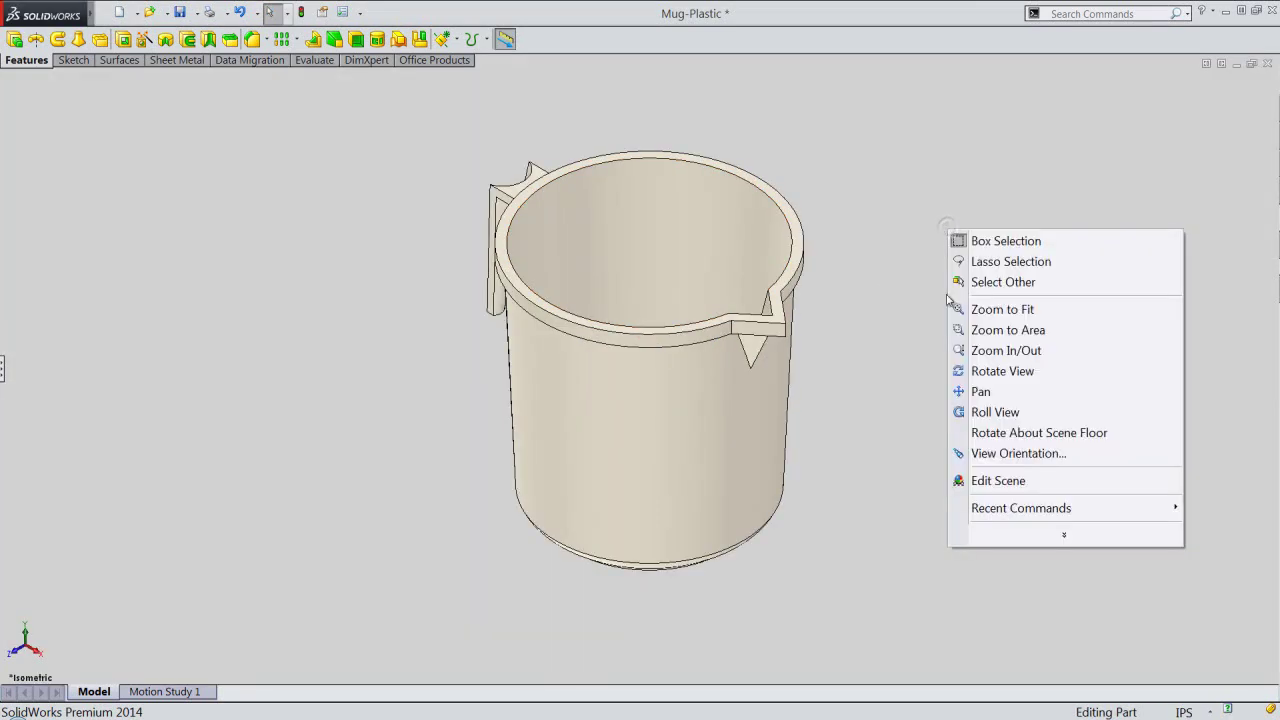
pyautogui.click(977, 351)
pyautogui.moveTo(617, 431); pyautogui.dragTo(620, 408)
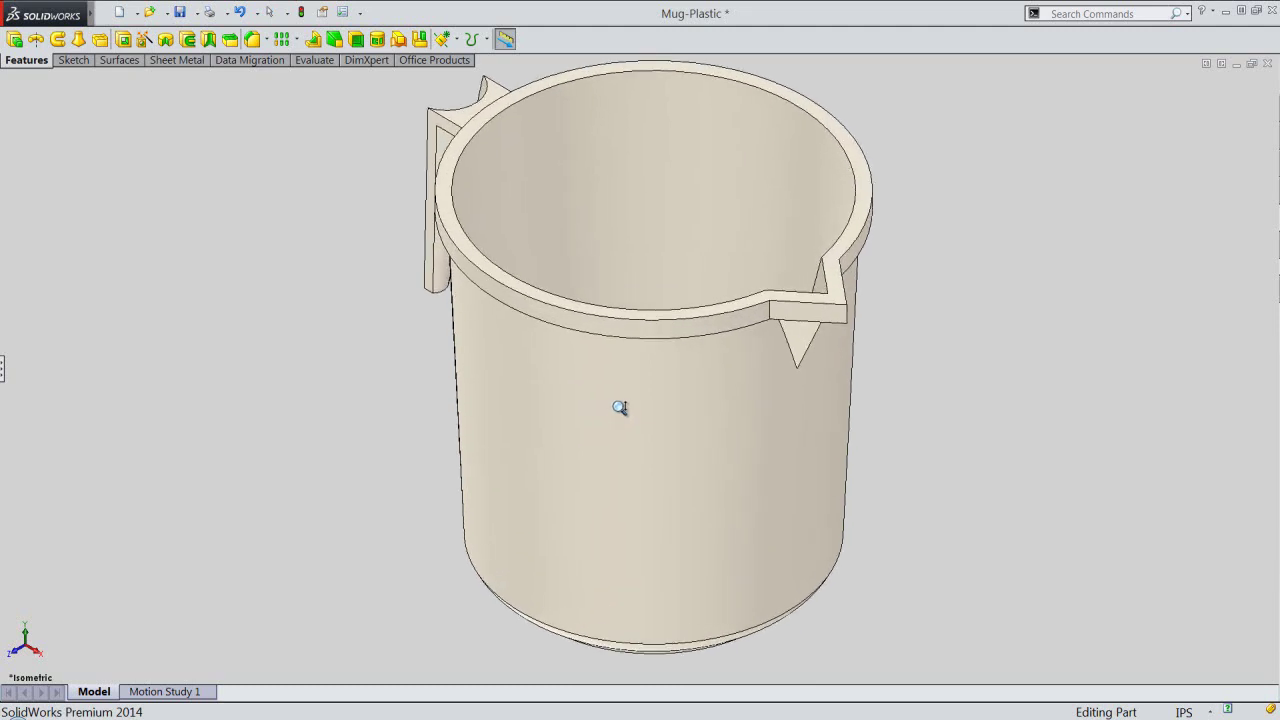
pyautogui.rightClick(614, 402)
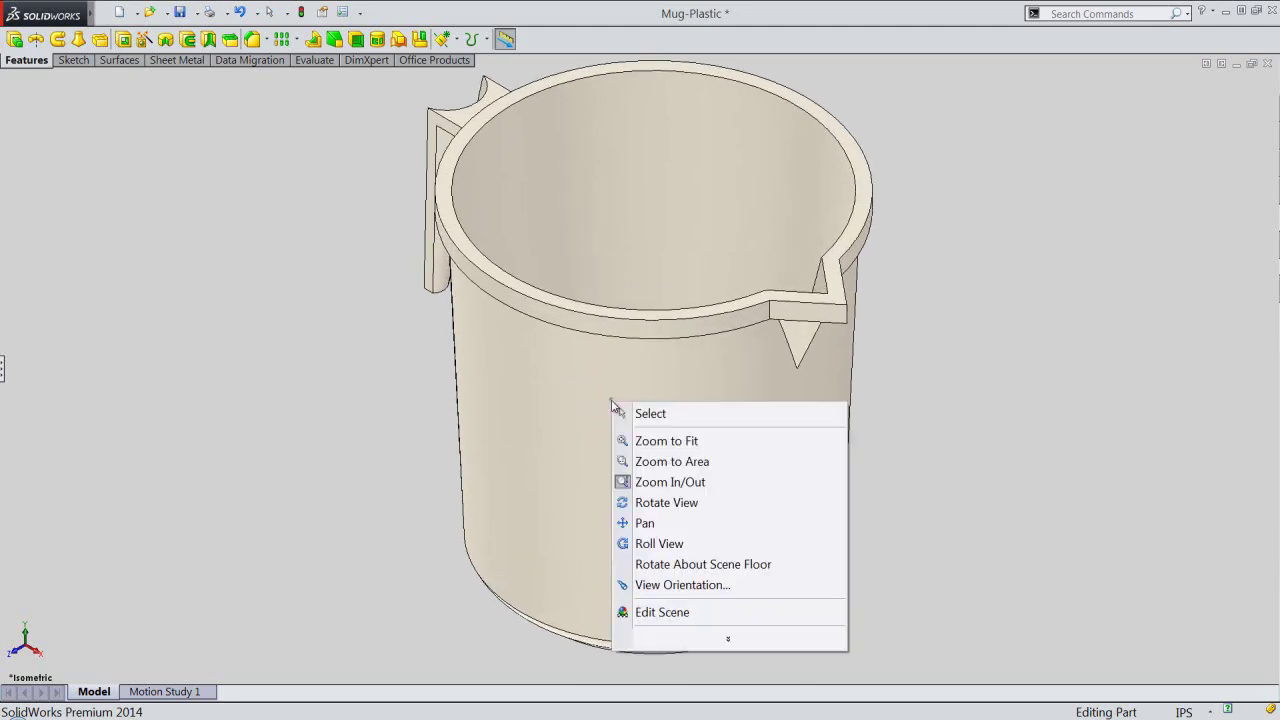
pyautogui.click(649, 525)
pyautogui.moveTo(649, 497); pyautogui.dragTo(649, 500)
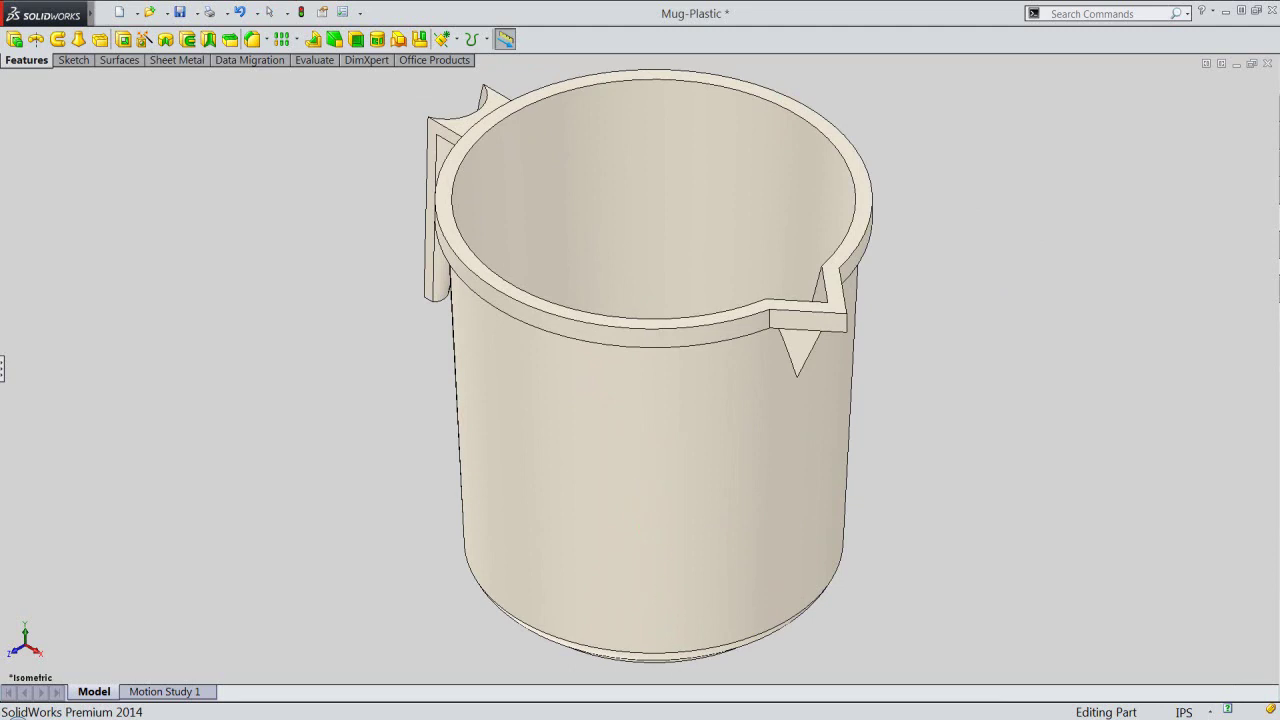
pyautogui.rightClick(991, 80)
pyautogui.click(1007, 89)
# Return the mug to Isometric and restore large labelled CommandManager buttons.
pyautogui.press('space')
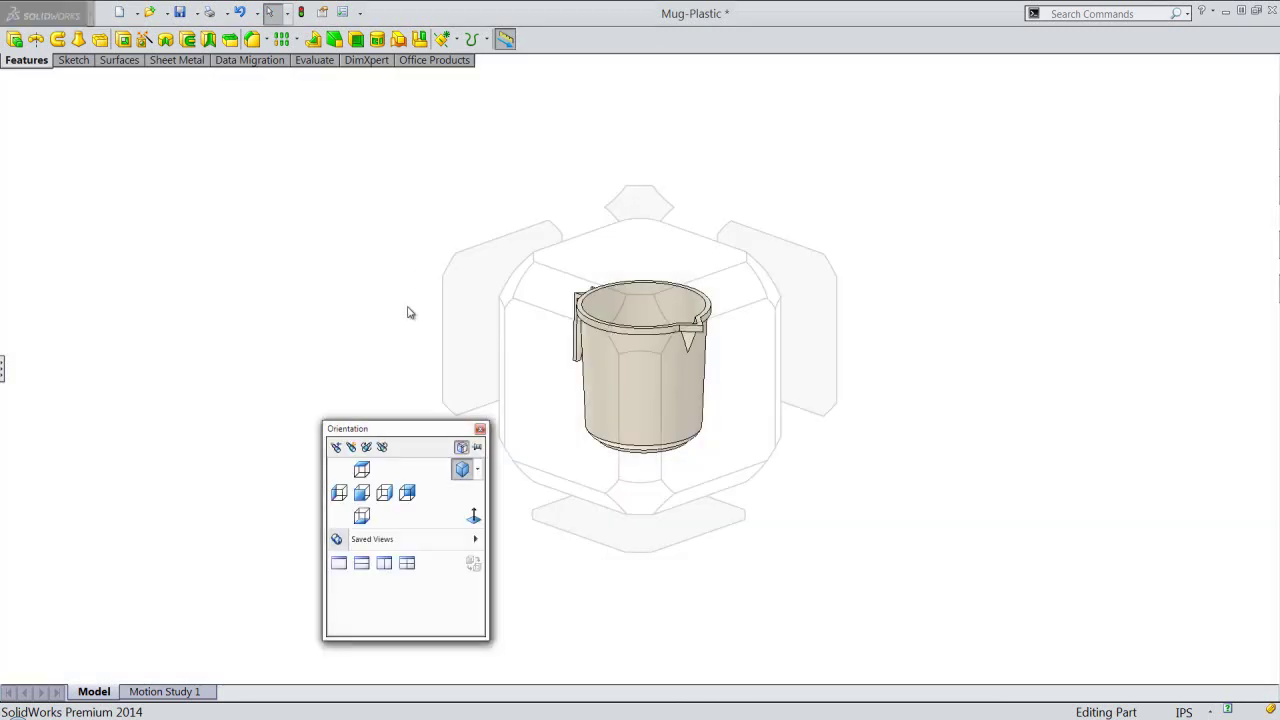
pyautogui.click(478, 474)
pyautogui.click(485, 490)
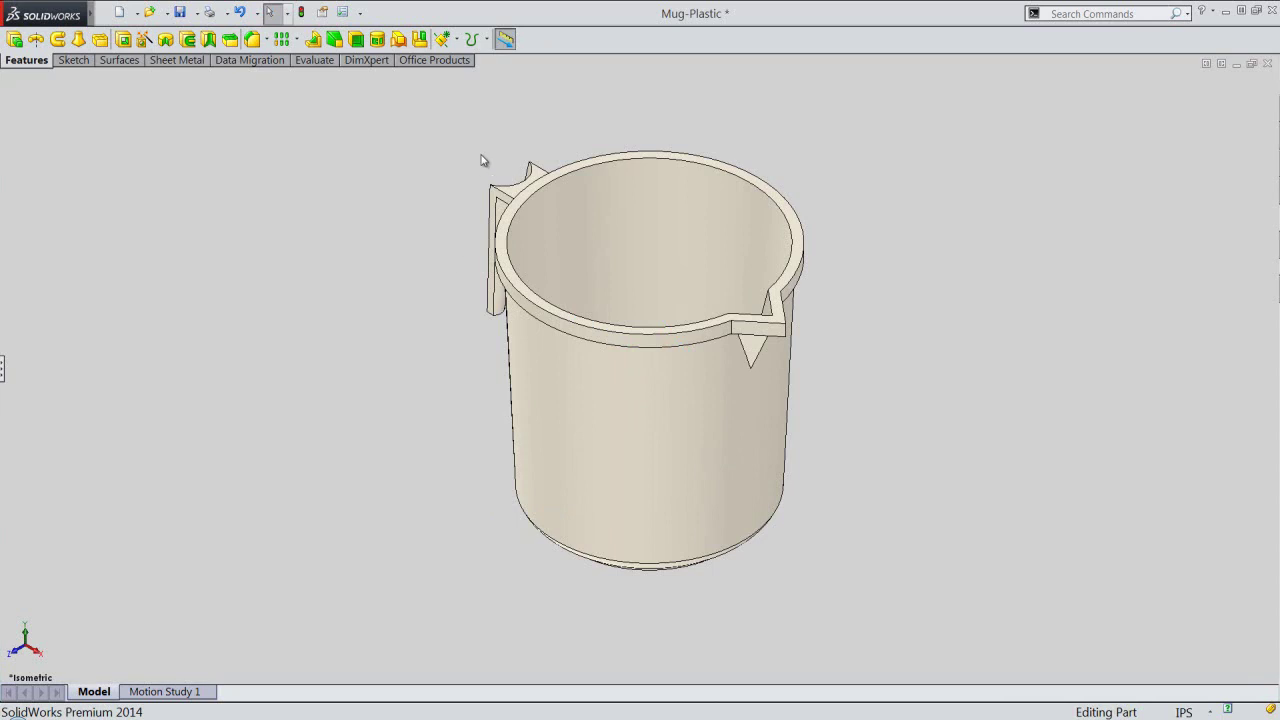
pyautogui.rightClick(587, 39)
pyautogui.click(602, 45)
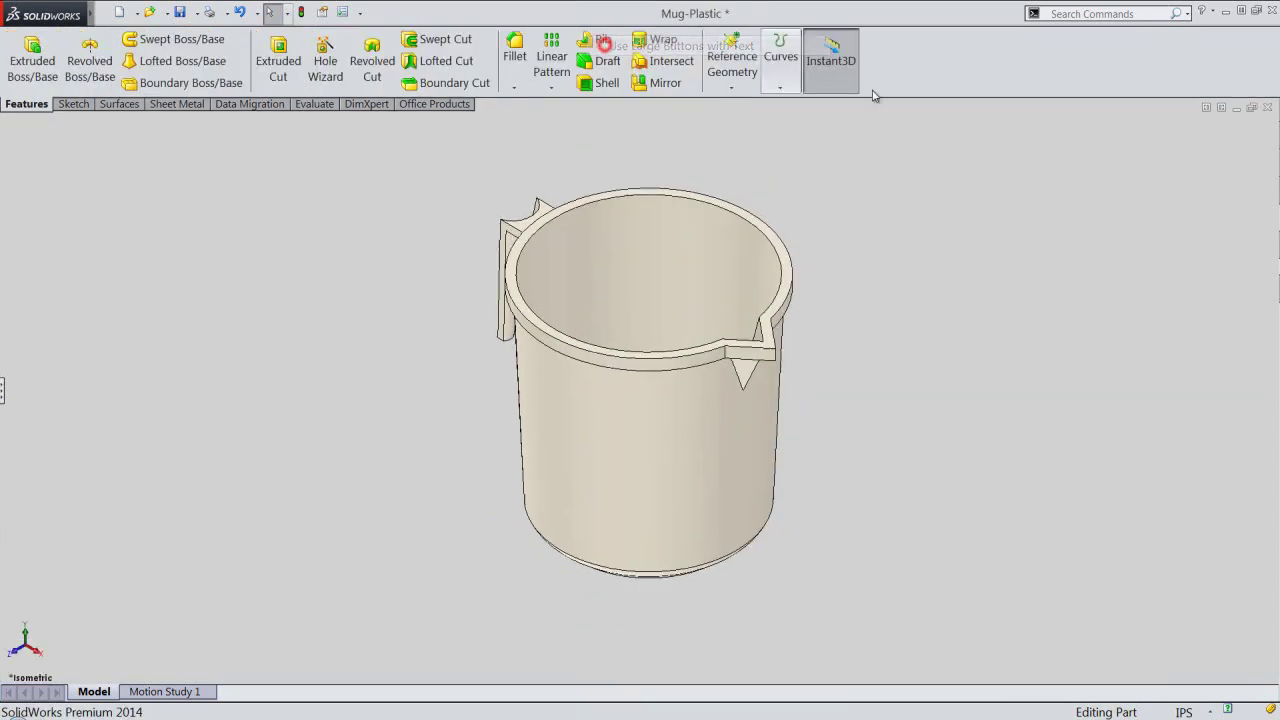
# Show the Task Pane and Heads-Up View toolbar again and expand the FeatureManager tree.
pyautogui.rightClick(995, 36)
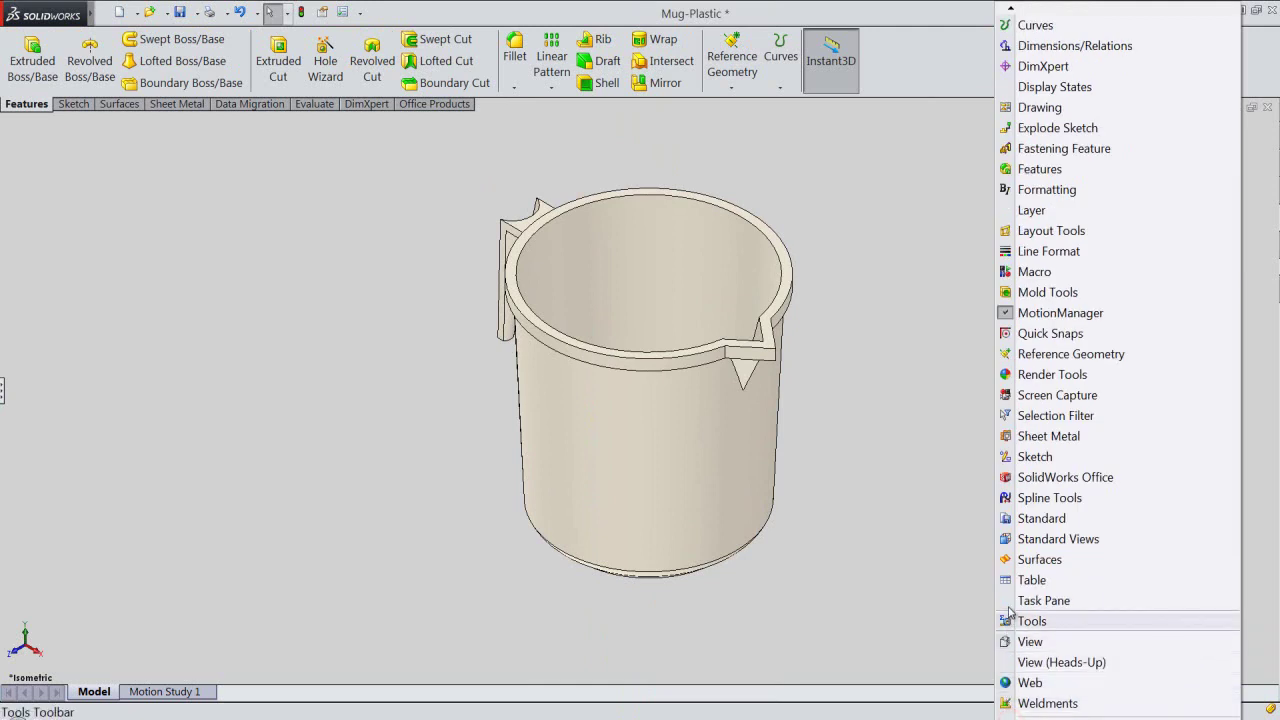
pyautogui.click(1008, 601)
pyautogui.rightClick(987, 47)
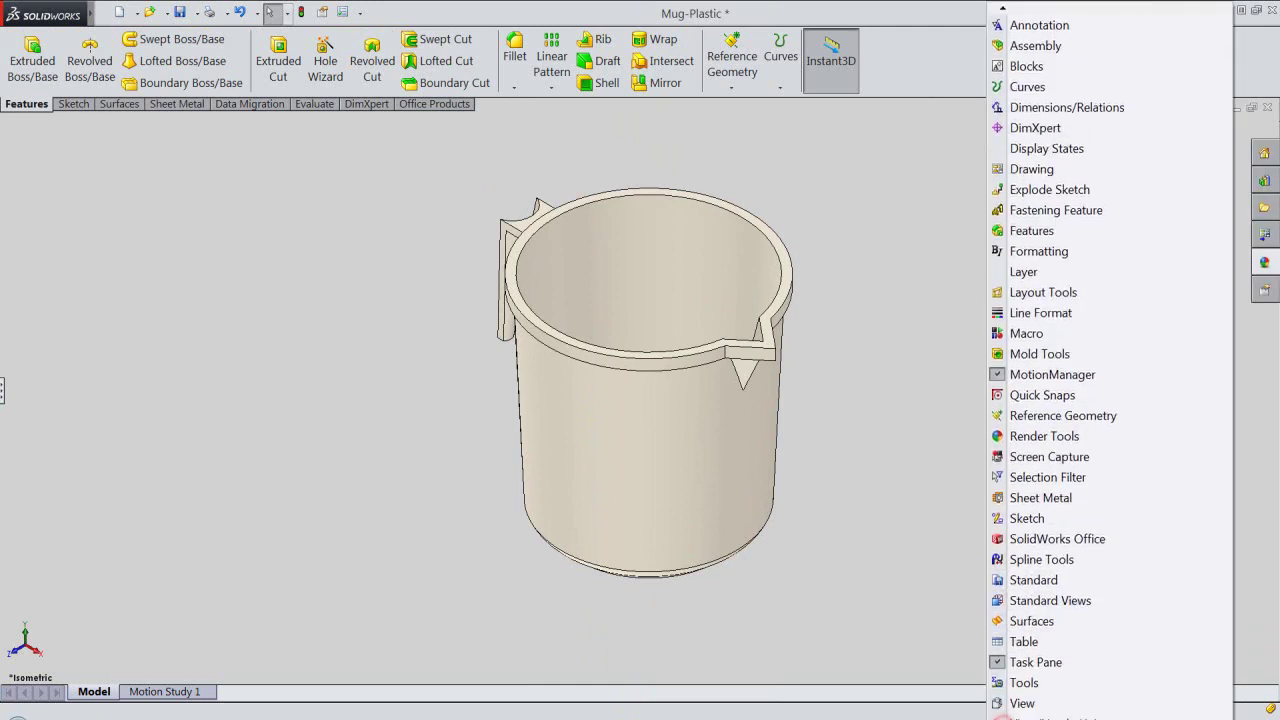
pyautogui.click(1004, 681)
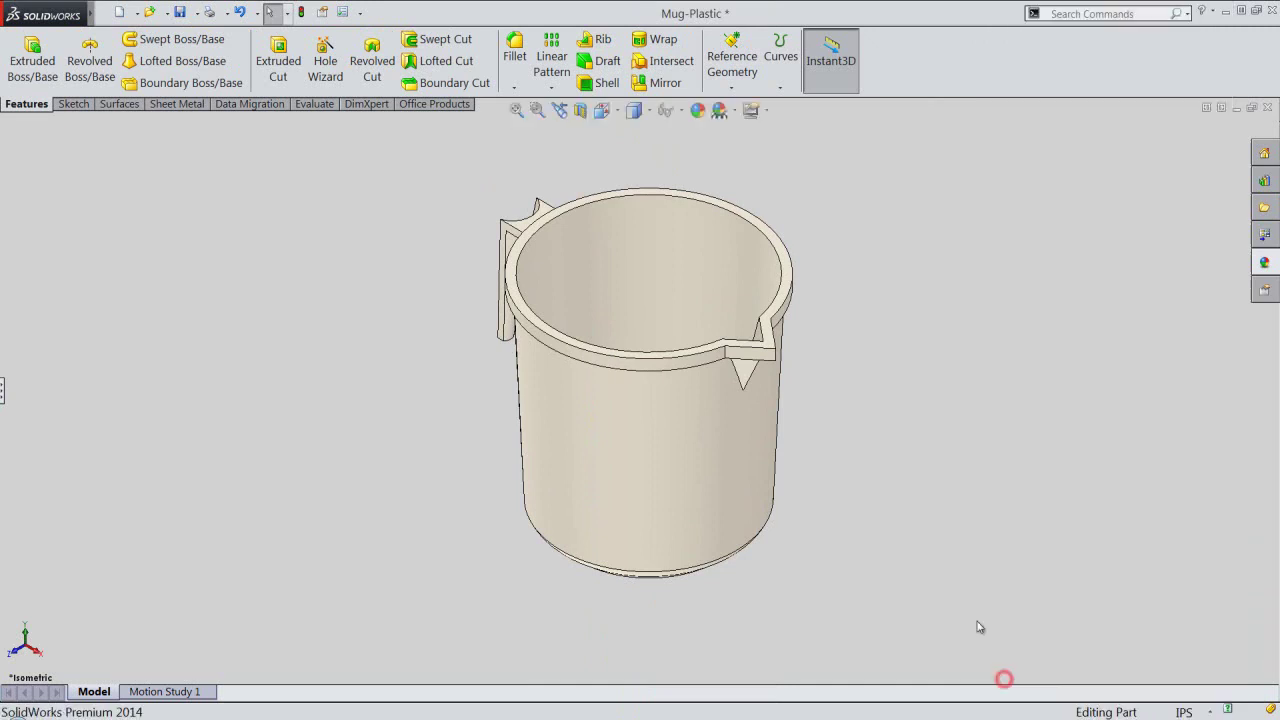
pyautogui.click(2, 392)
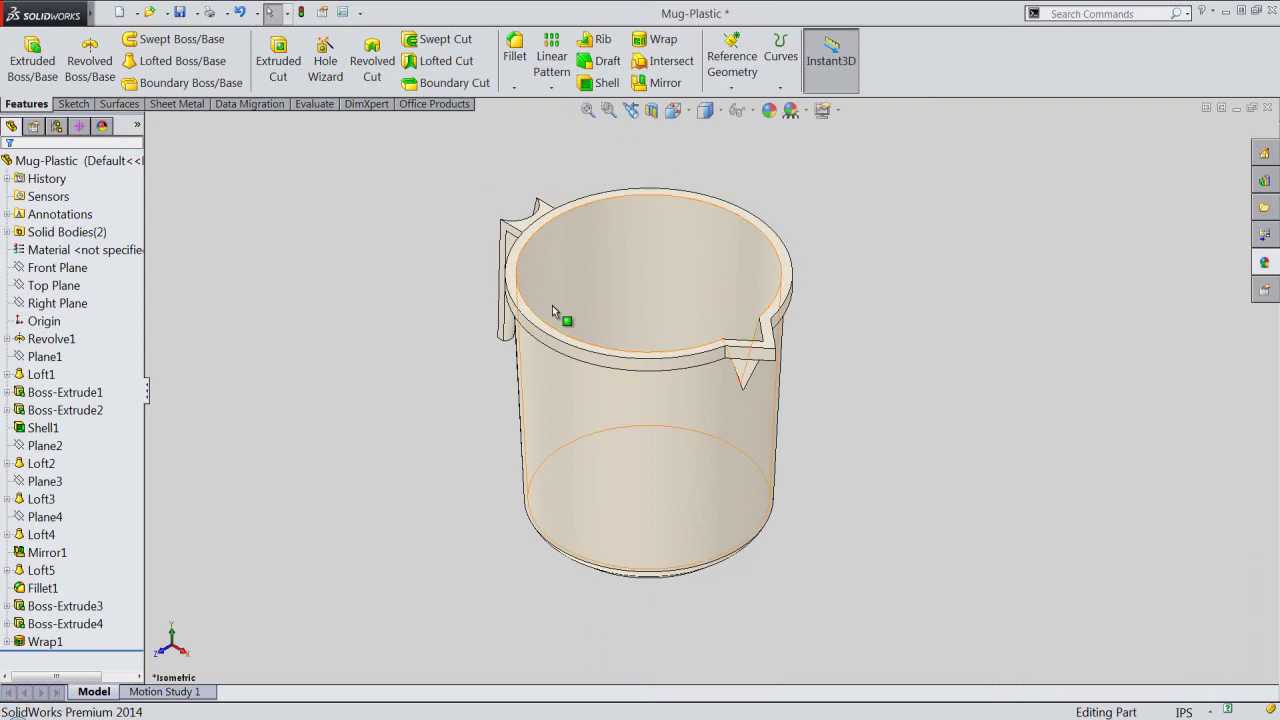
pyautogui.scroll(-2, 553, 300)
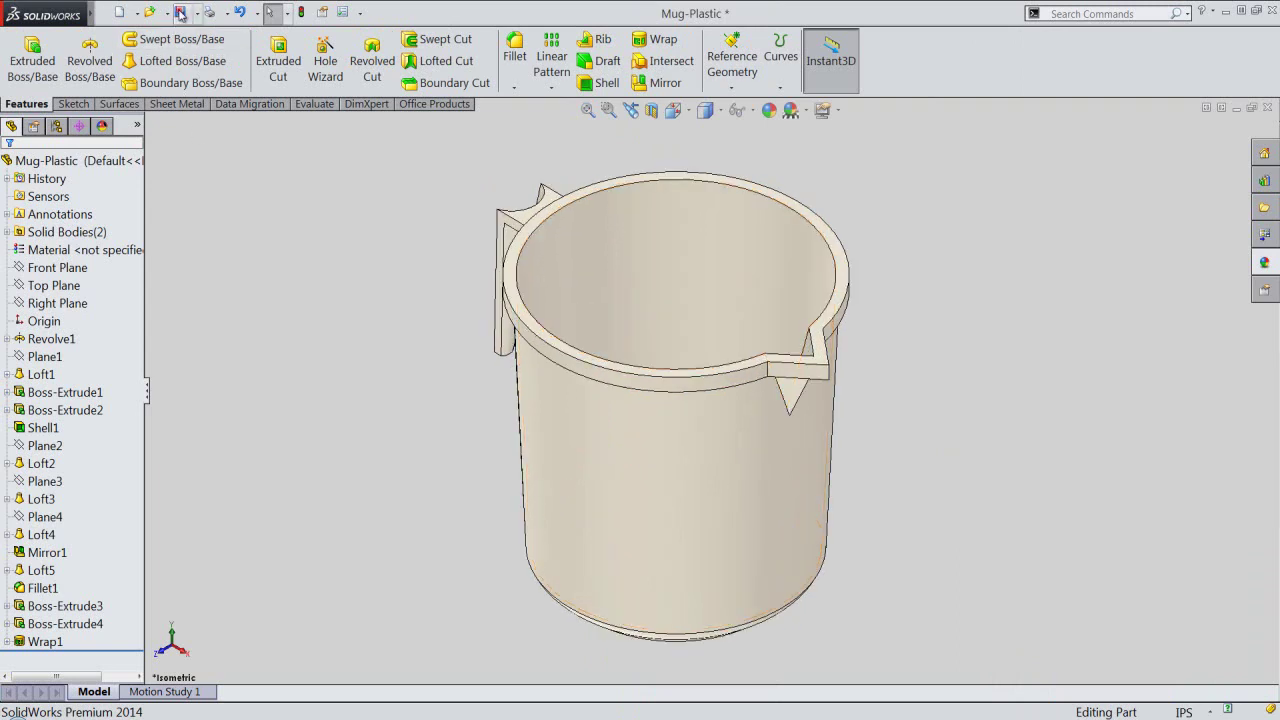